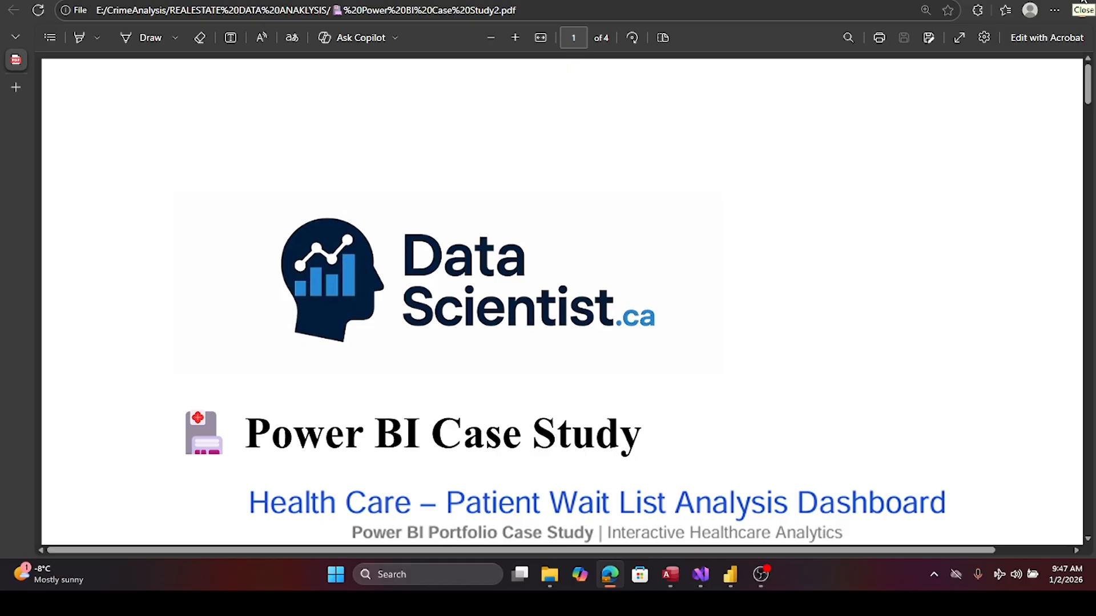
- Close the case study PDF and switch to the Patient List Wait Data_123 report in Power BI
left_click(1082, 1)
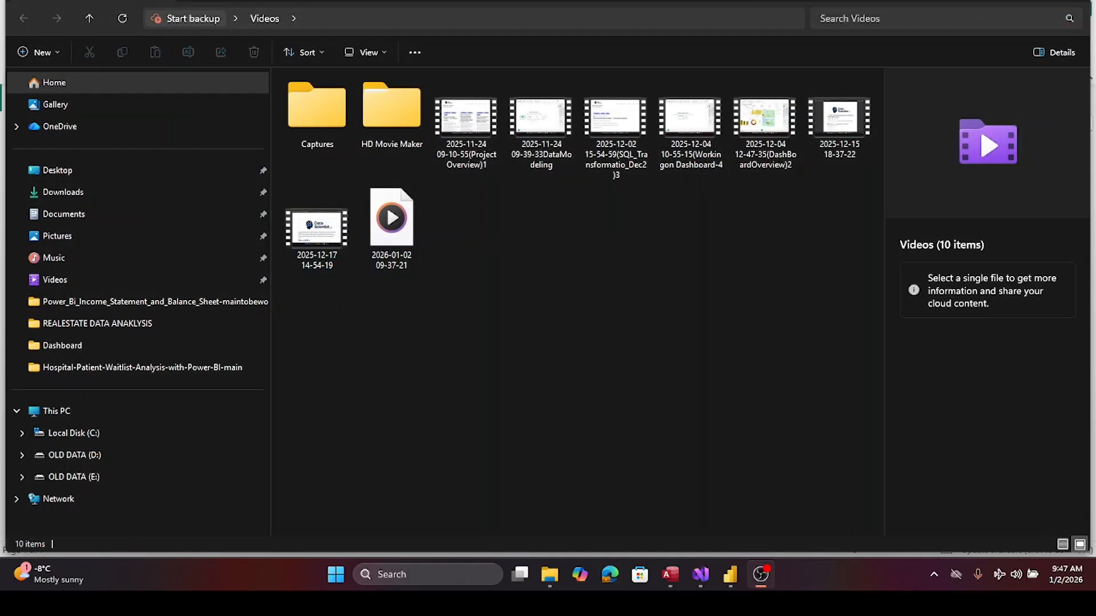
mouse_move(727, 577)
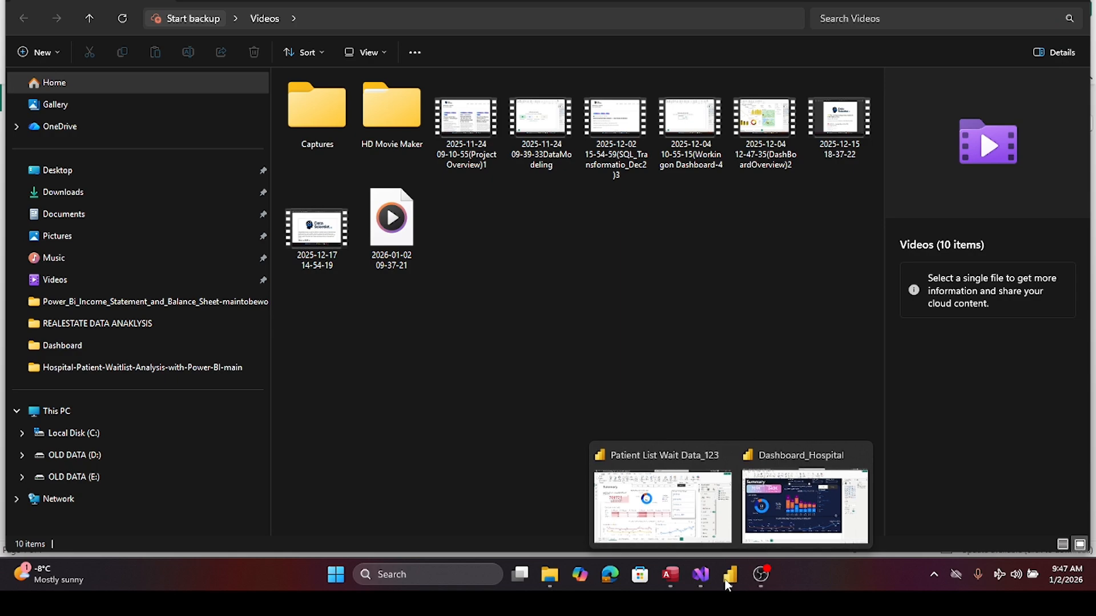
left_click(645, 516)
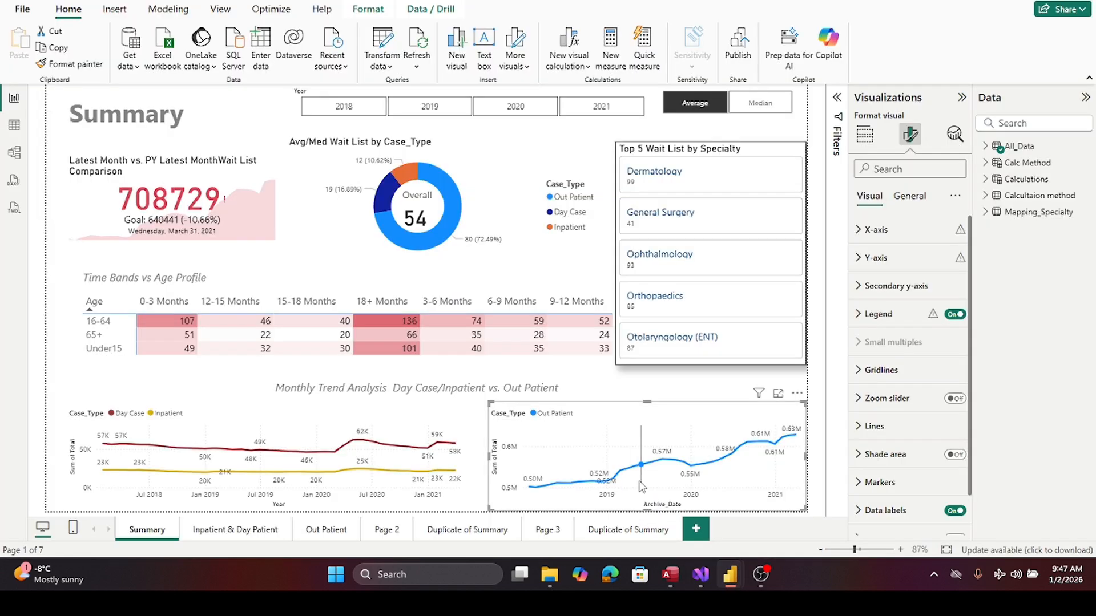
mouse_move(639, 494)
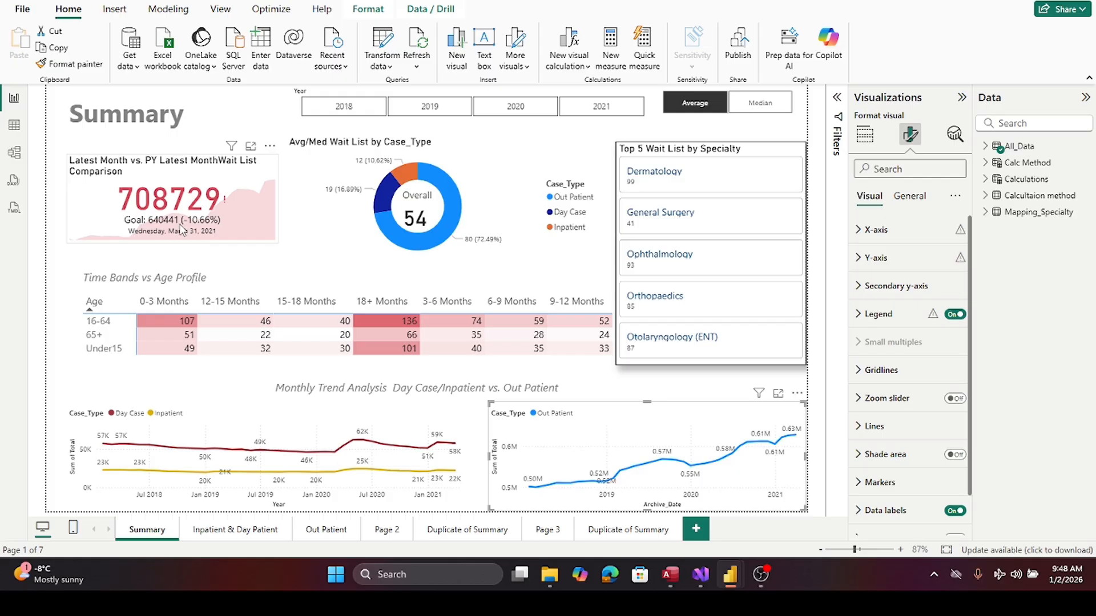
- Look through Page 2, Page 3, both Duplicate of Summary pages and Inpatient & Day Patient, and return to Summary
left_click(390, 532)
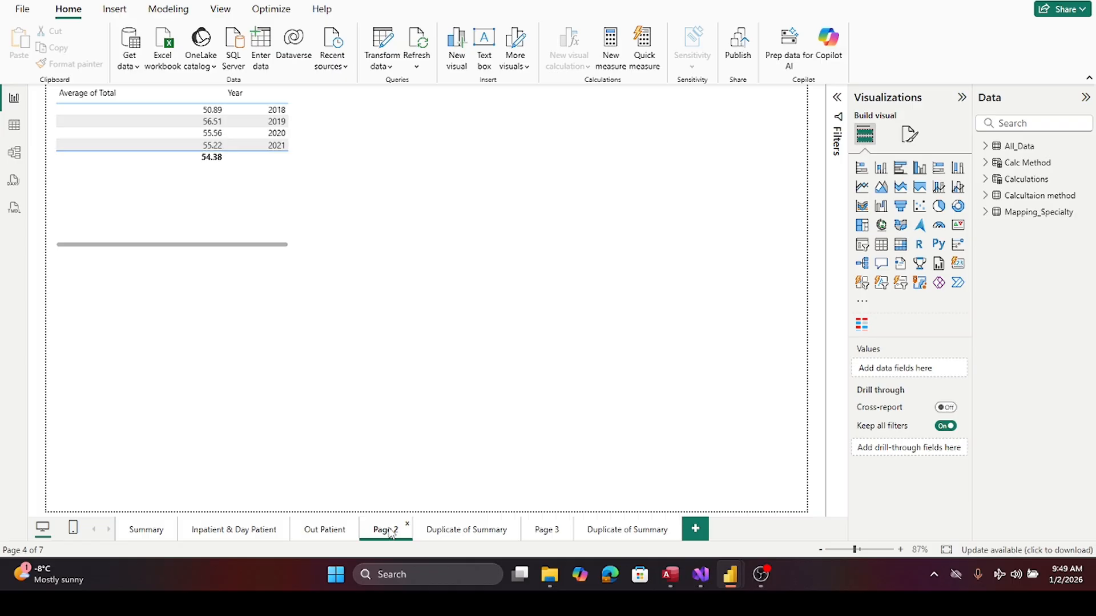
left_click(483, 532)
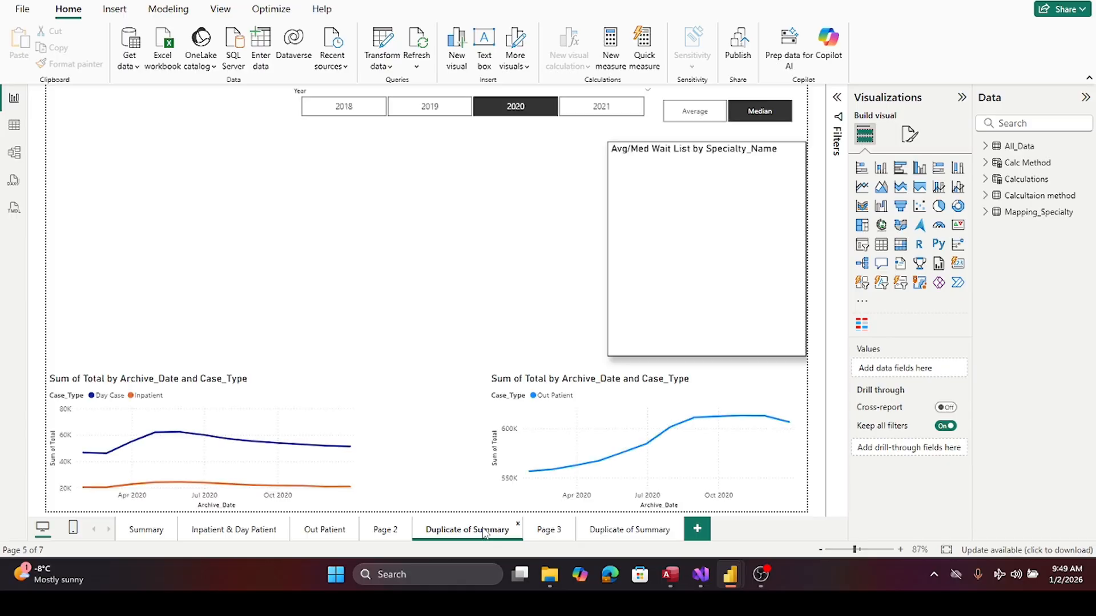
left_click(541, 530)
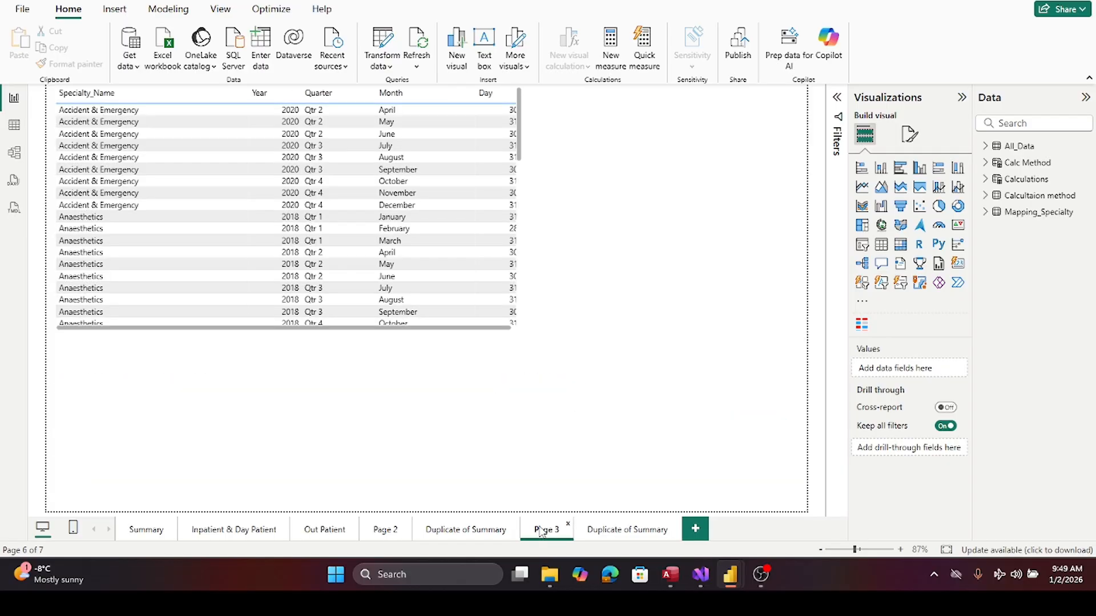
left_click(609, 532)
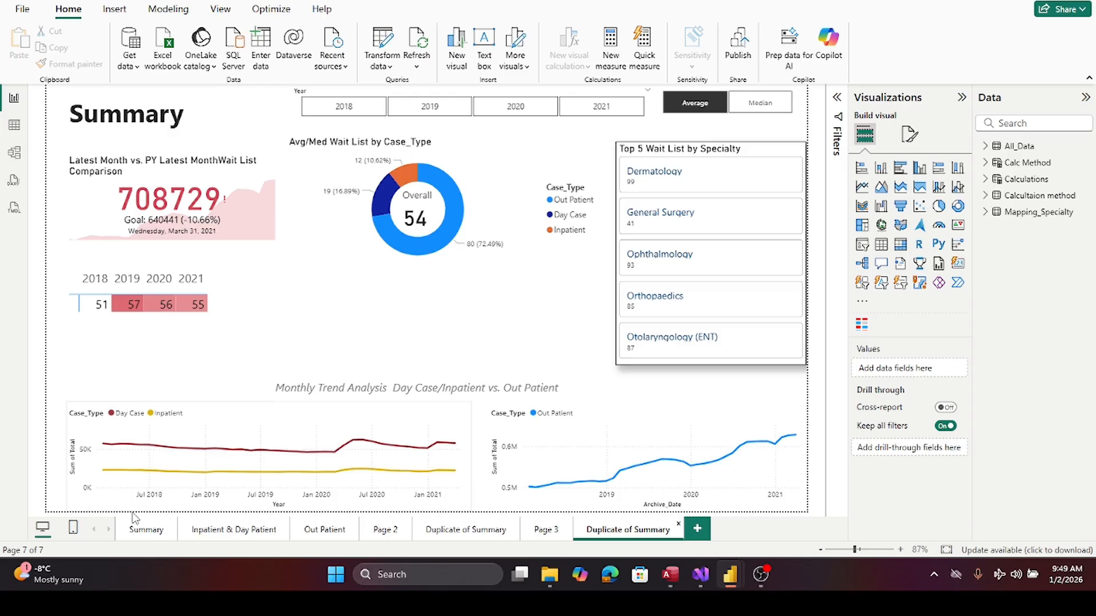
left_click(220, 531)
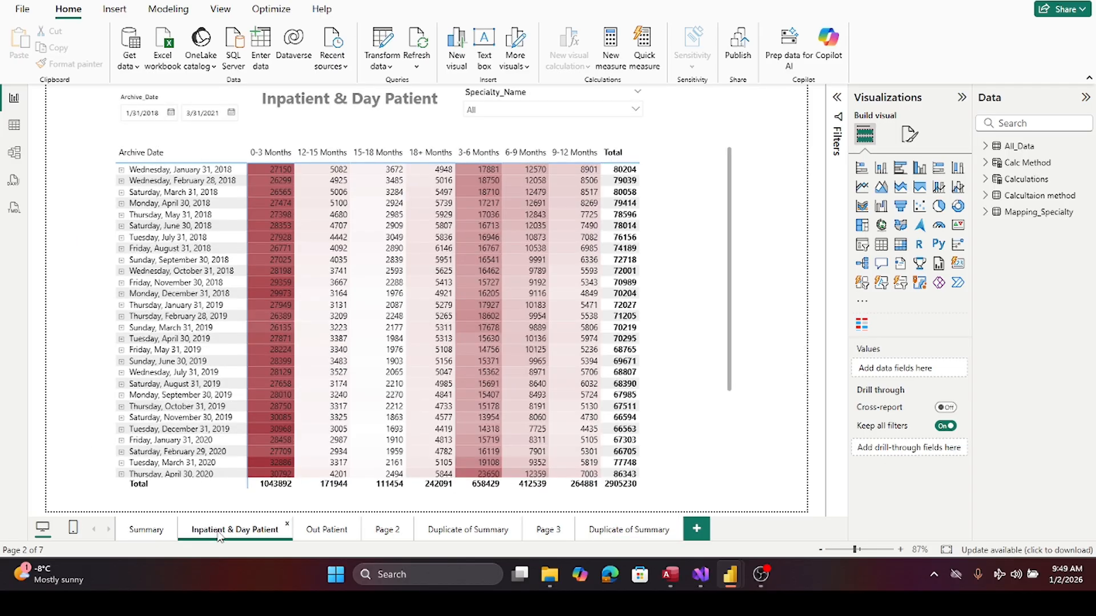
left_click(137, 530)
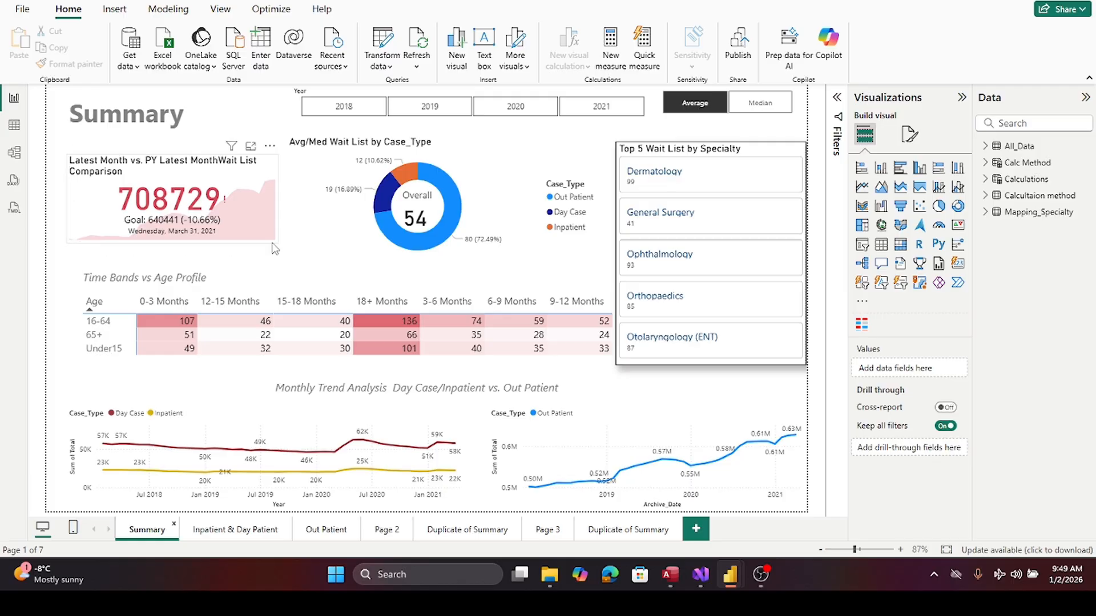
- Widen the table on Page 2 and change the aggregation of its Total field to Sum
left_click(384, 532)
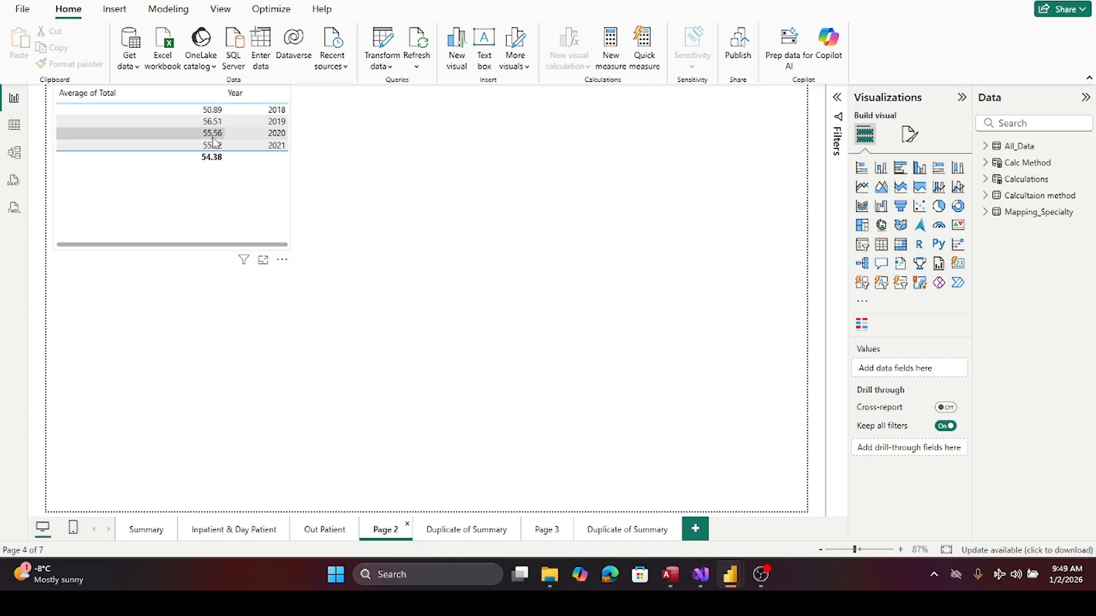
left_click(289, 222)
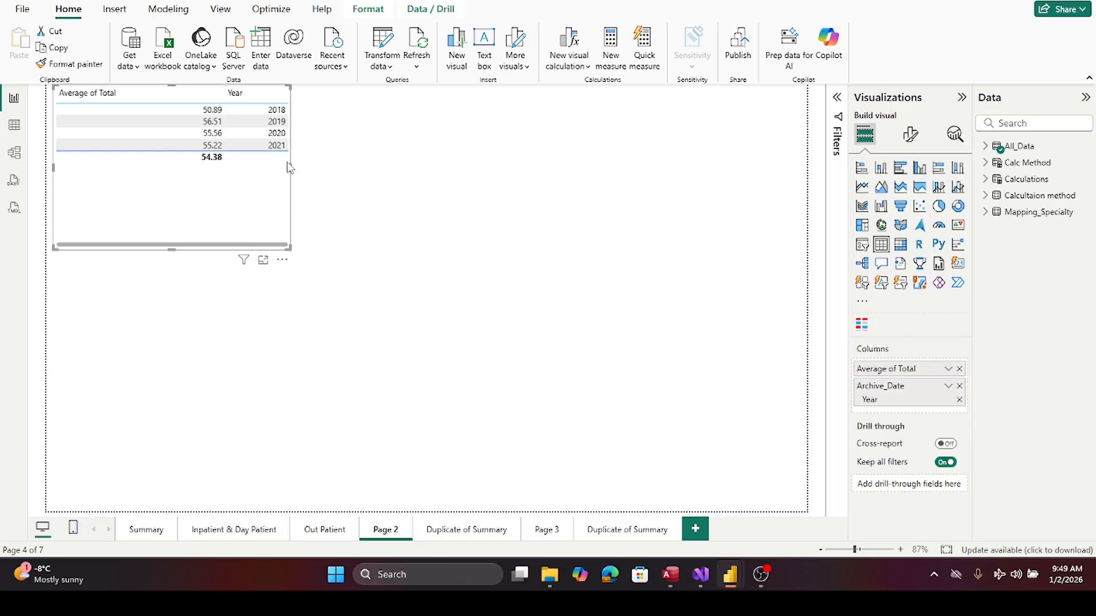
left_click_drag(290, 168, 398, 175)
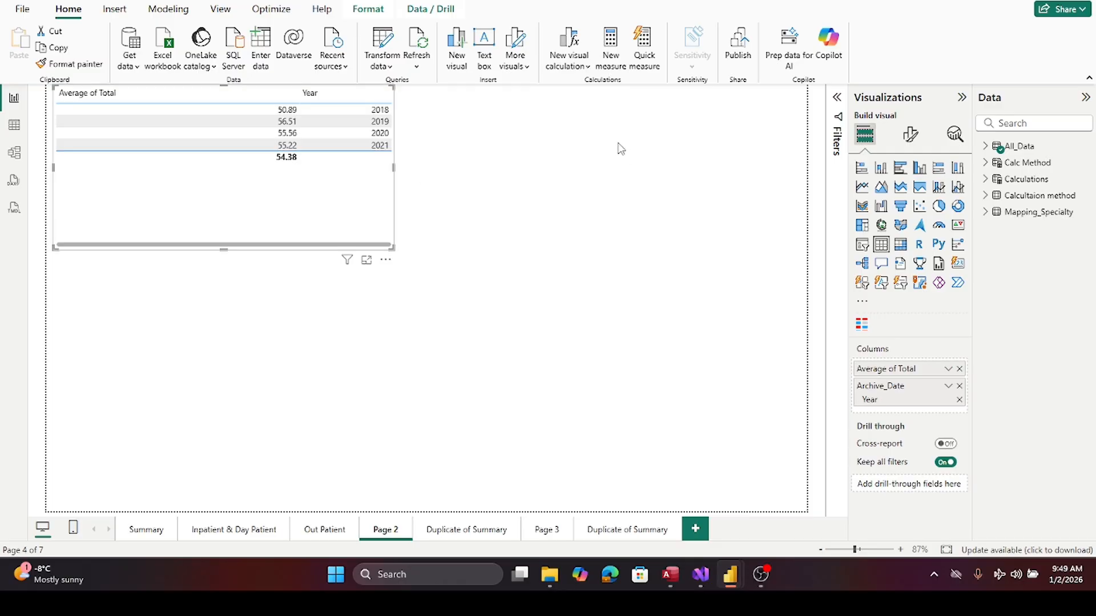
left_click(947, 369)
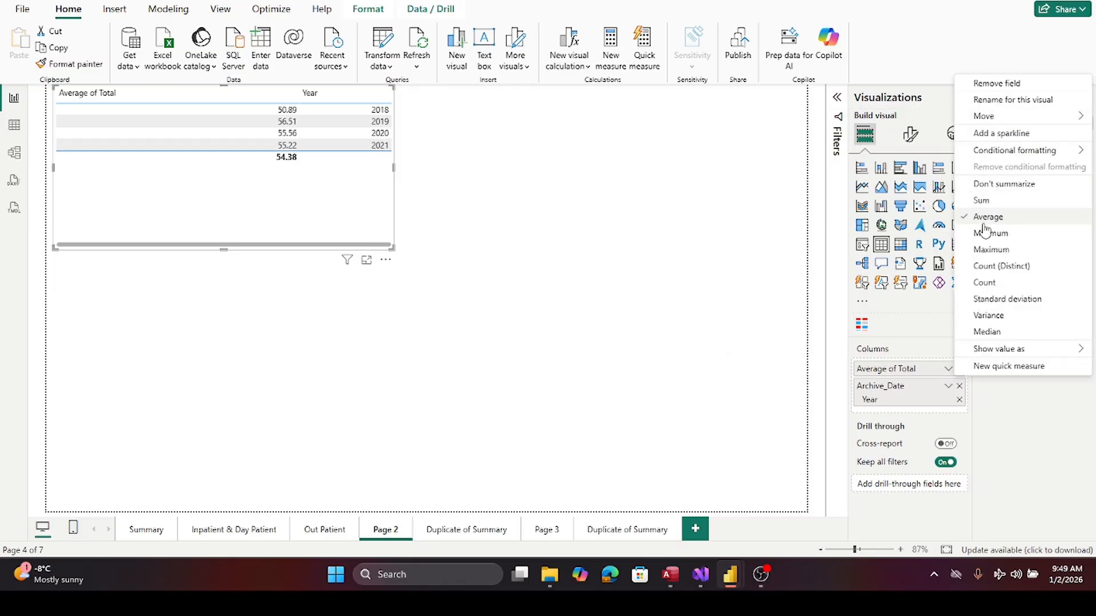
left_click(981, 203)
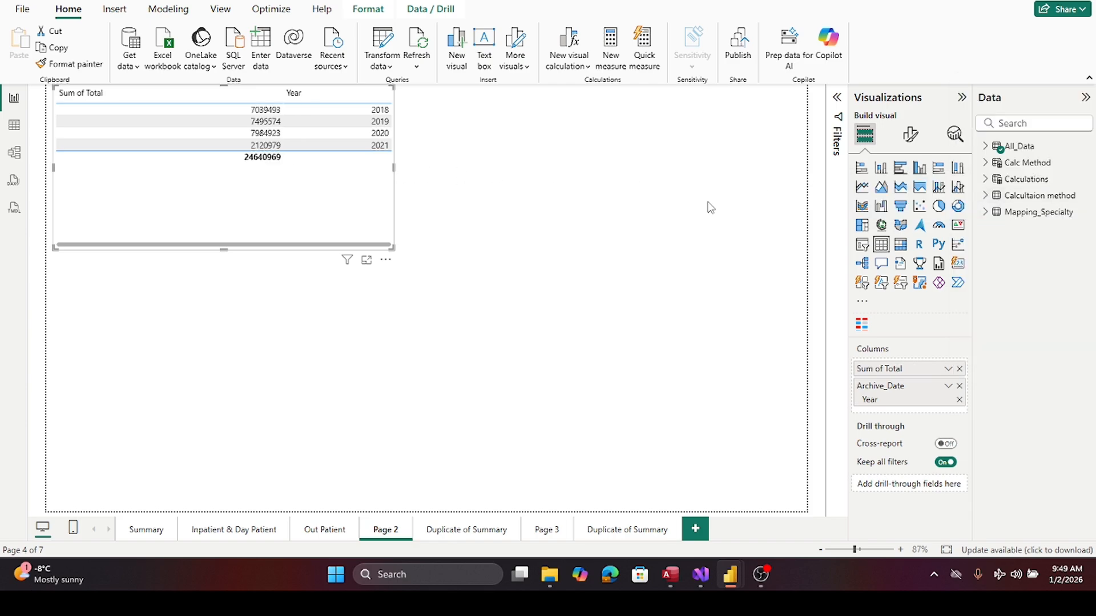
- Add Month from All_Data's Archive_Date hierarchy to the table's columns, and enlarge the table in width and height
left_click(985, 147)
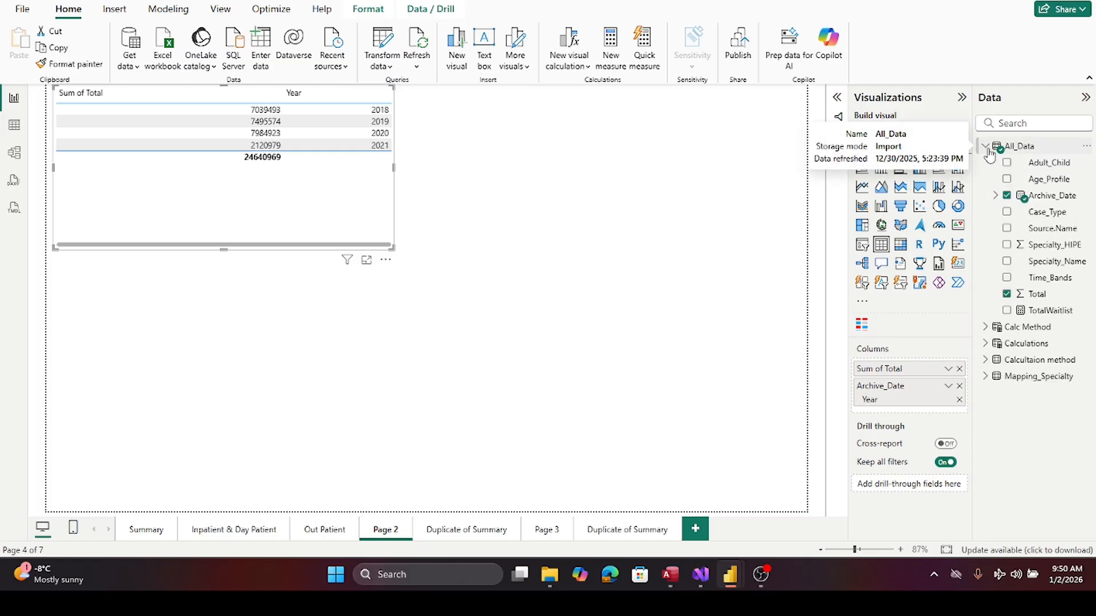
left_click(995, 197)
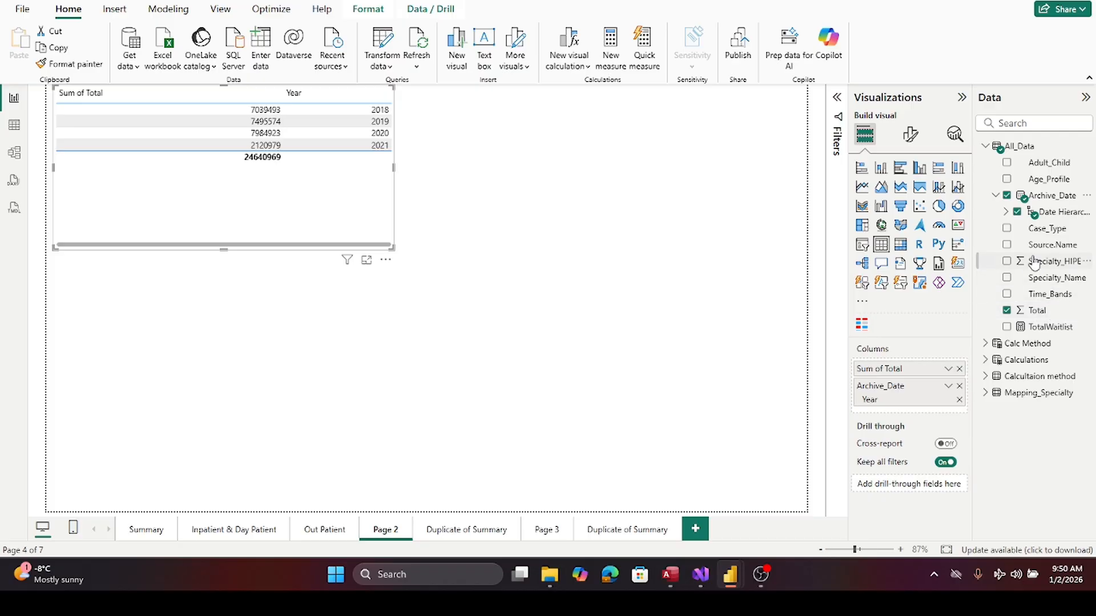
left_click(1006, 212)
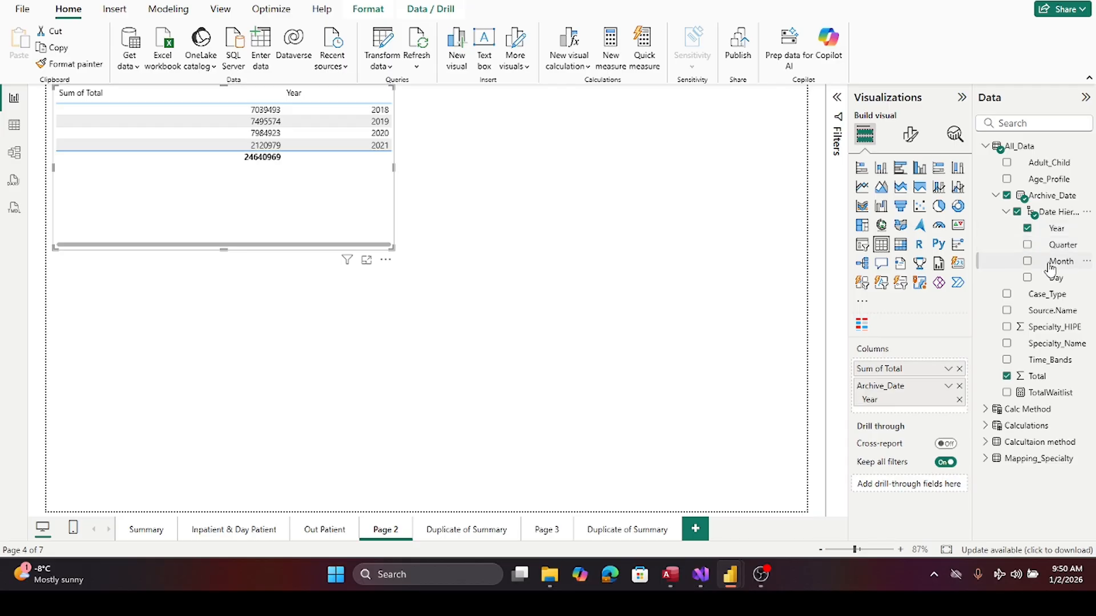
left_click_drag(1051, 263, 942, 409)
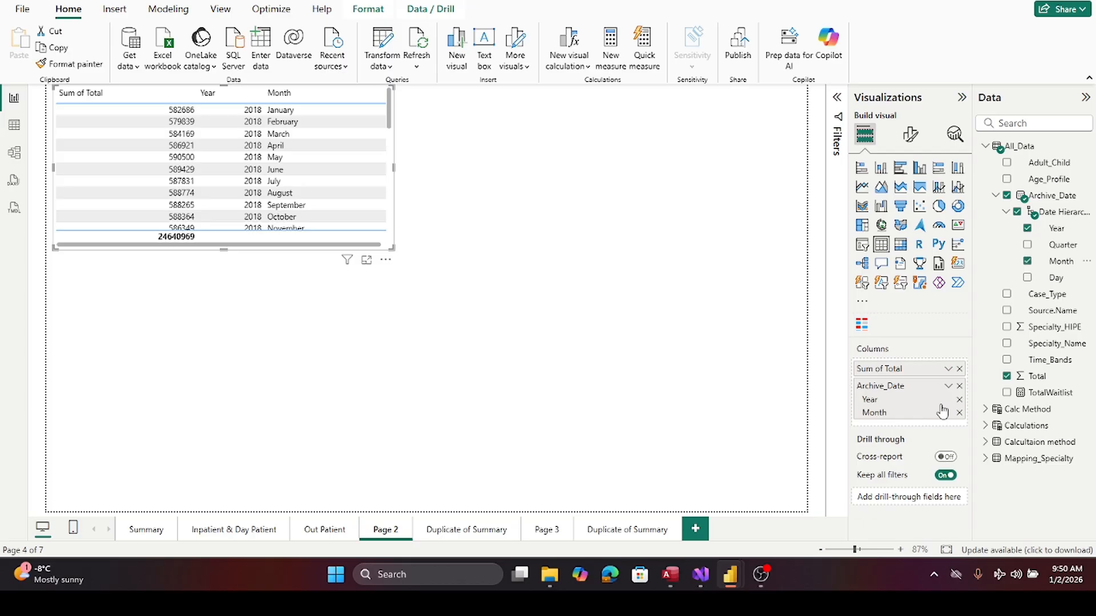
left_click_drag(393, 171, 509, 171)
left_click_drag(277, 251, 289, 380)
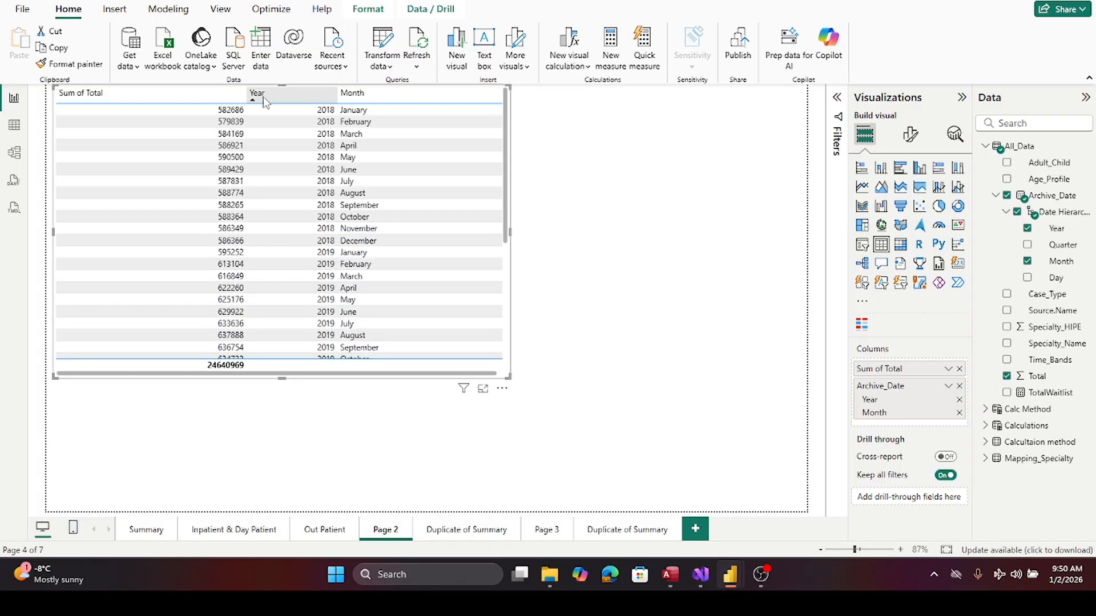
- Sort the monthly totals table by Year in descending order
left_click(321, 98)
left_click(315, 95)
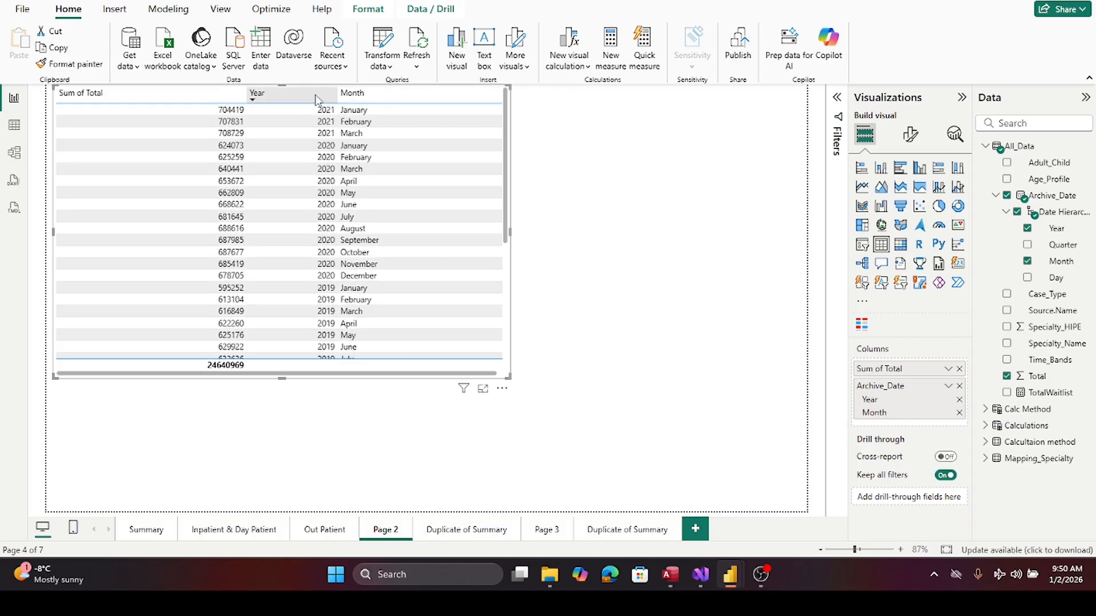
left_click(314, 98)
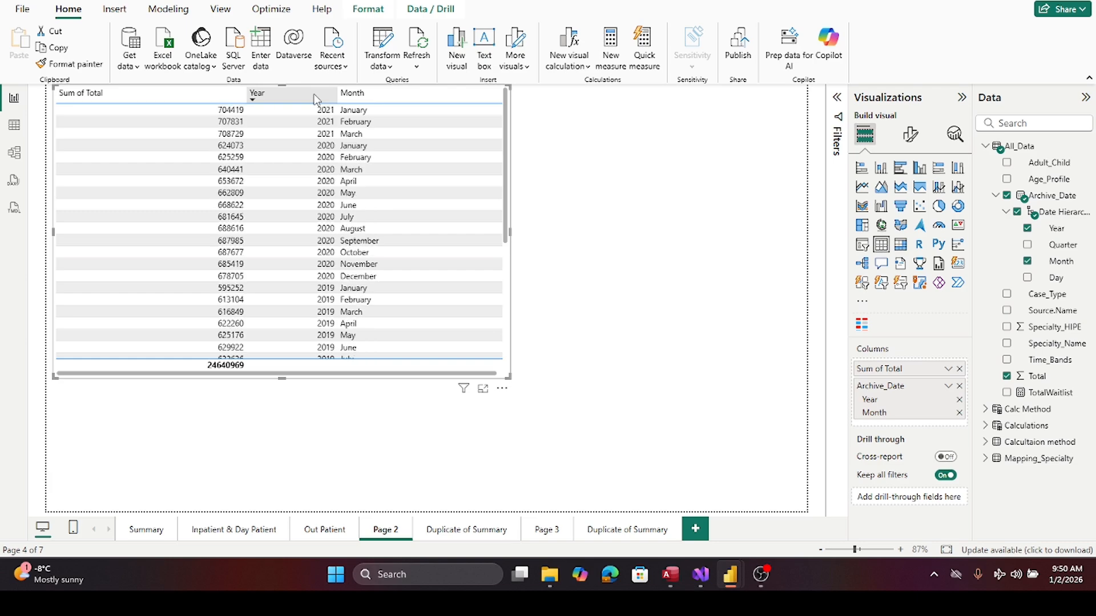
left_click(377, 100)
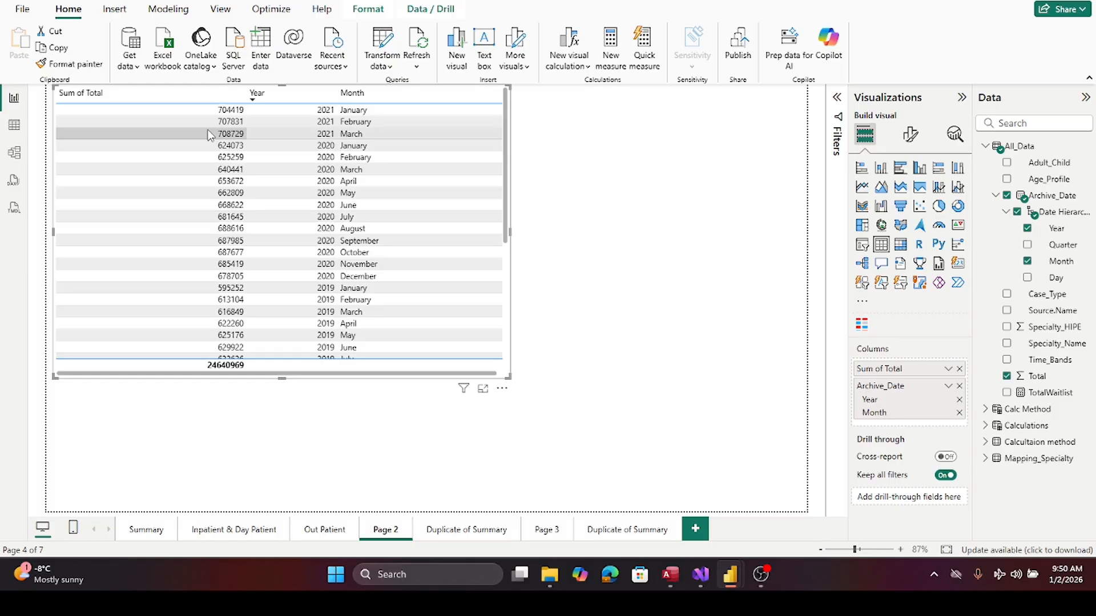
- Review the wait list figures on the Summary page and the Out Patient page
left_click(140, 541)
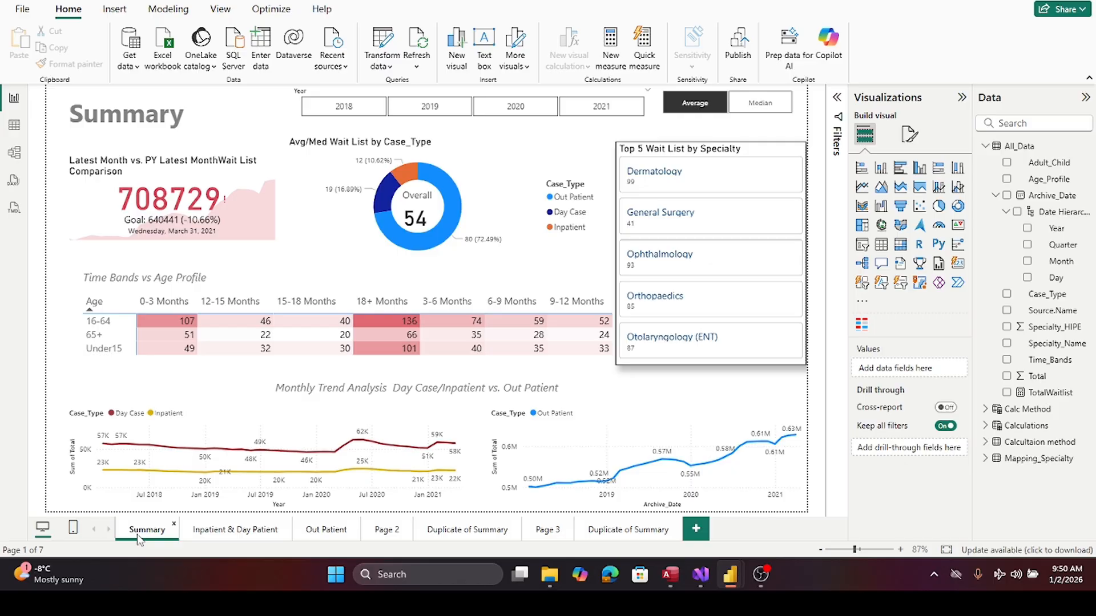
left_click(326, 530)
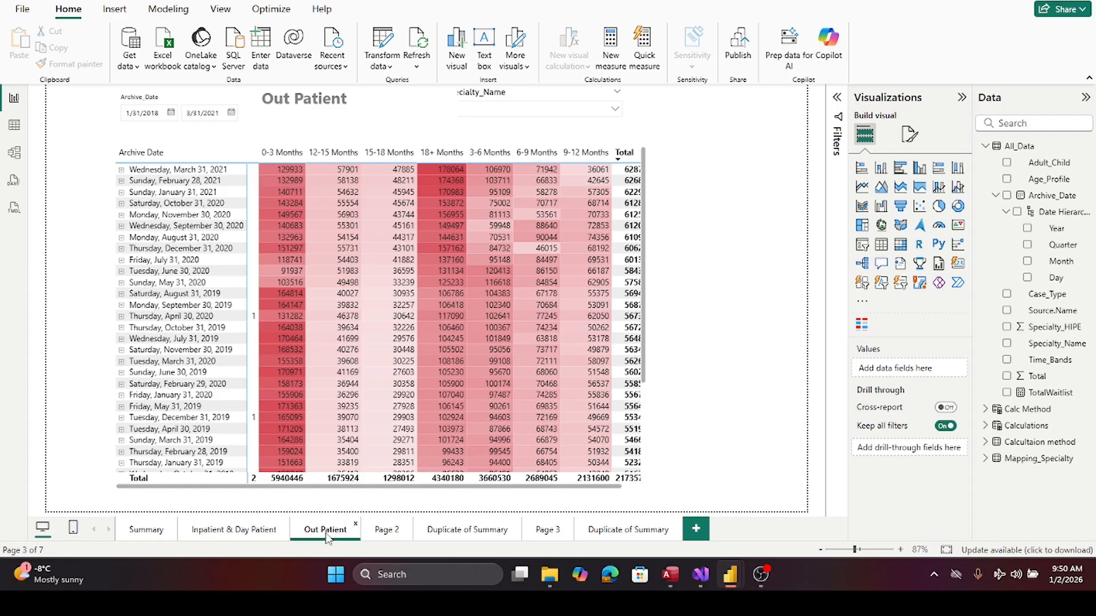
left_click(143, 536)
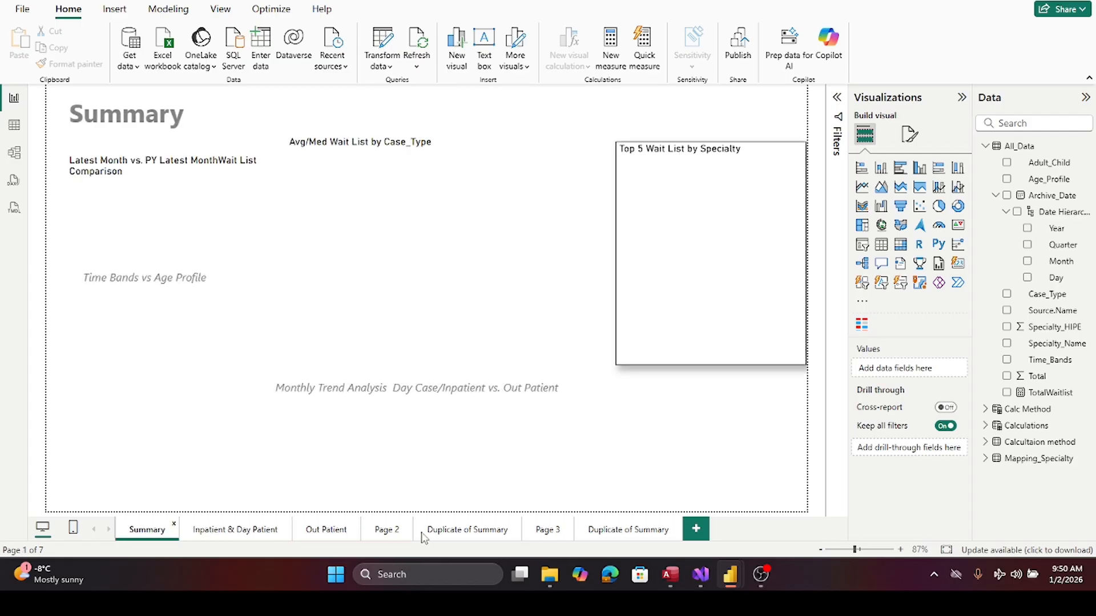
- Try sorting the Page 2 table by Month, and restore its descending Year order
left_click(377, 530)
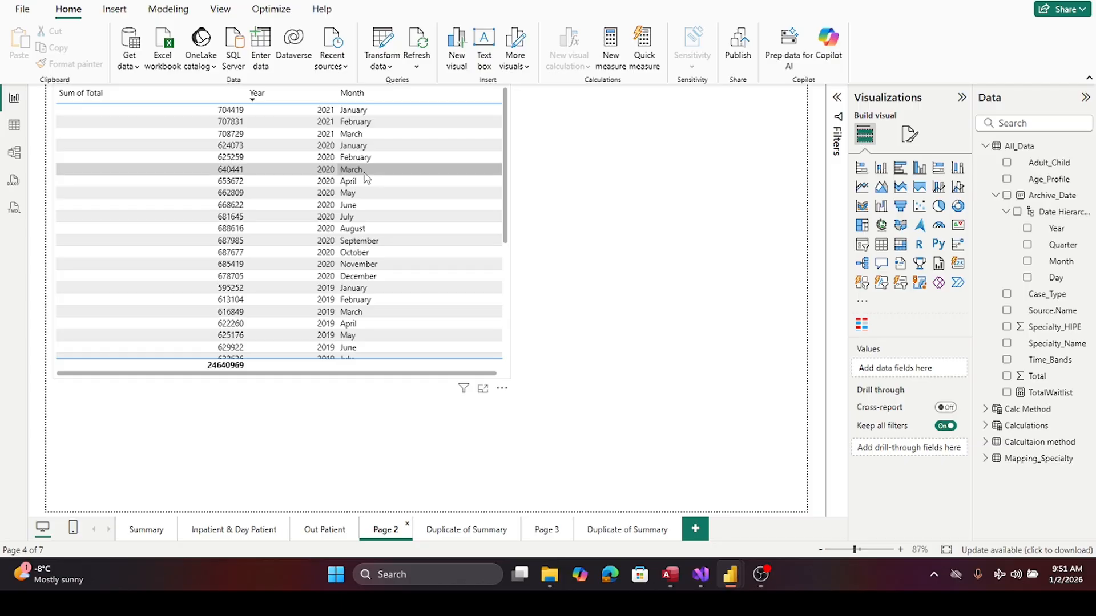
left_click(350, 94)
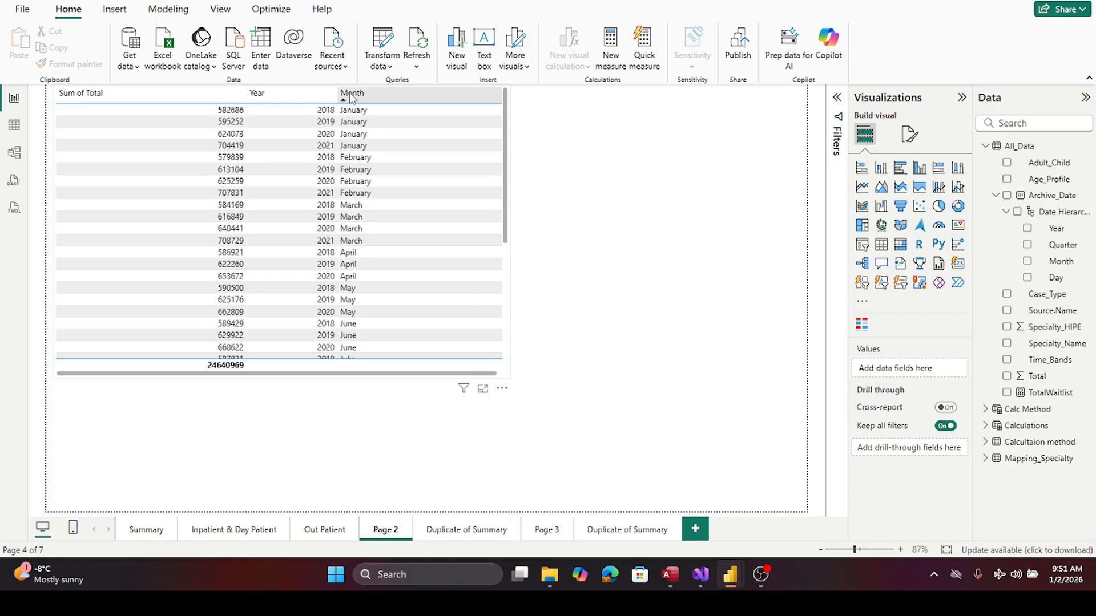
left_click(308, 98)
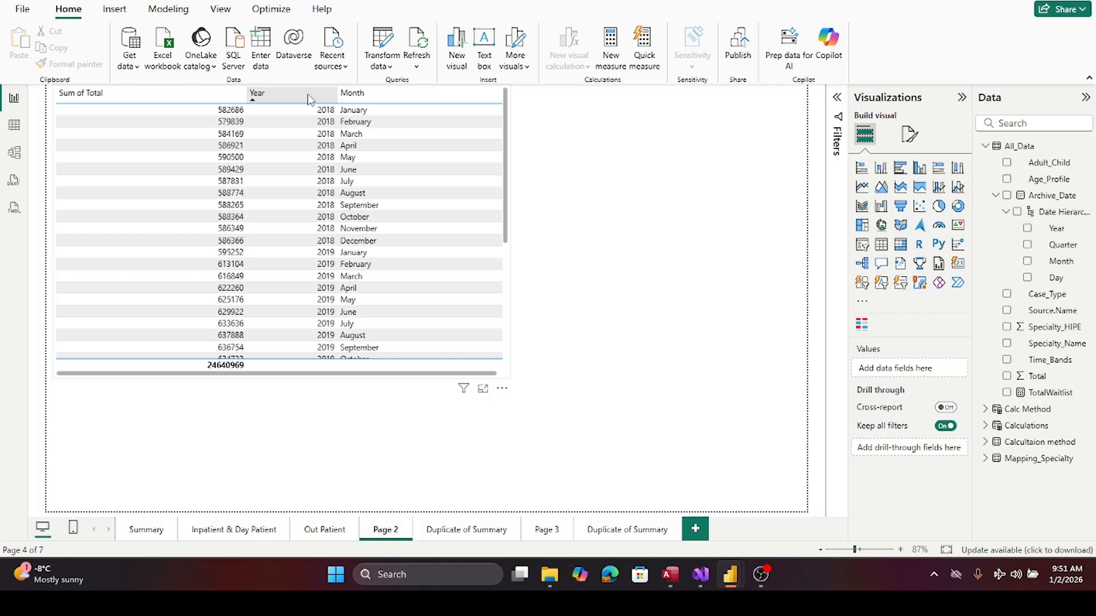
left_click(308, 96)
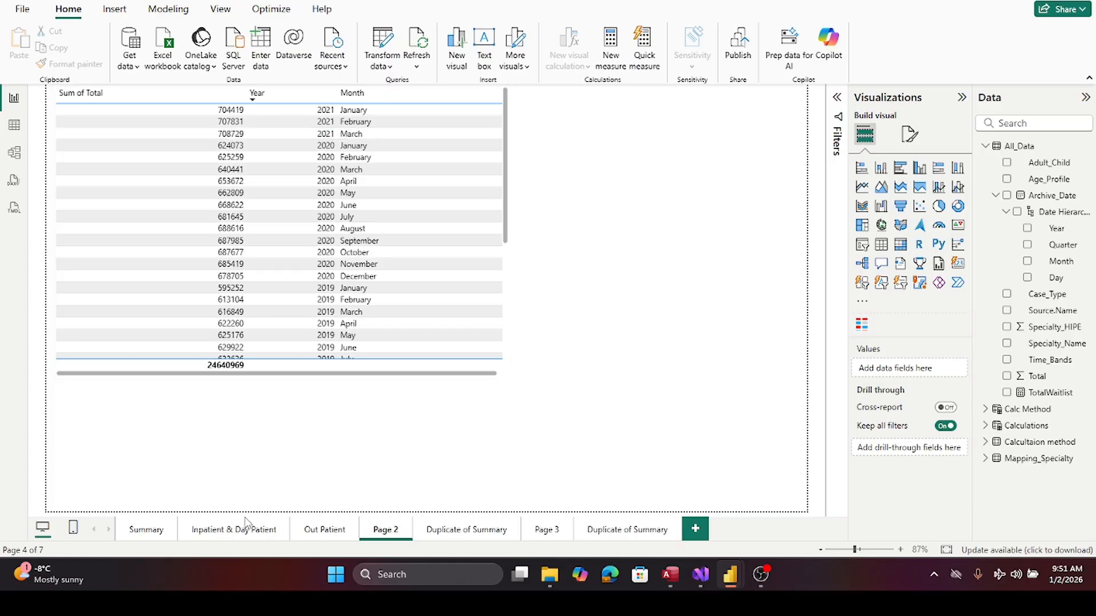
- Compare the Summary page's latest-month KPI with the March 2021 and March 2020 totals on Page 2, viewed at 120%
left_click(147, 527)
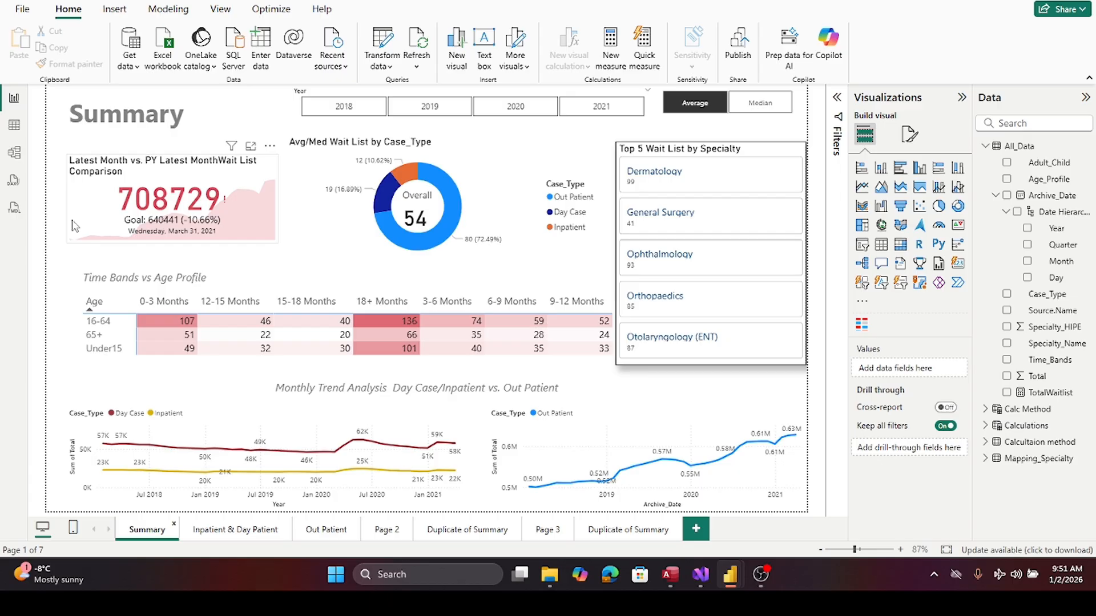
left_click(387, 529)
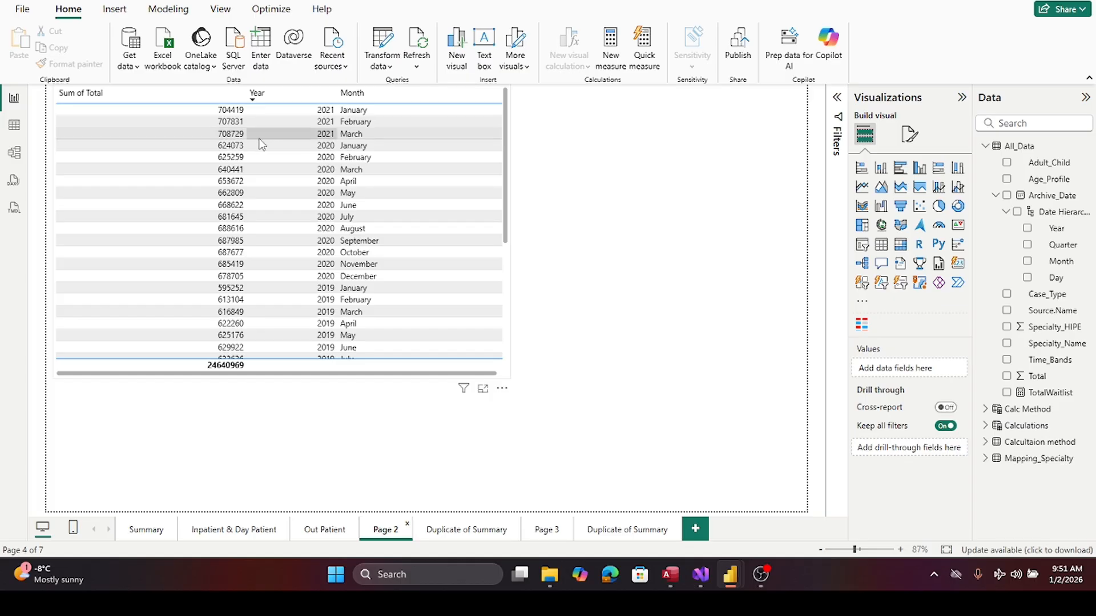
left_click(900, 550)
left_click(900, 550)
left_click(900, 550)
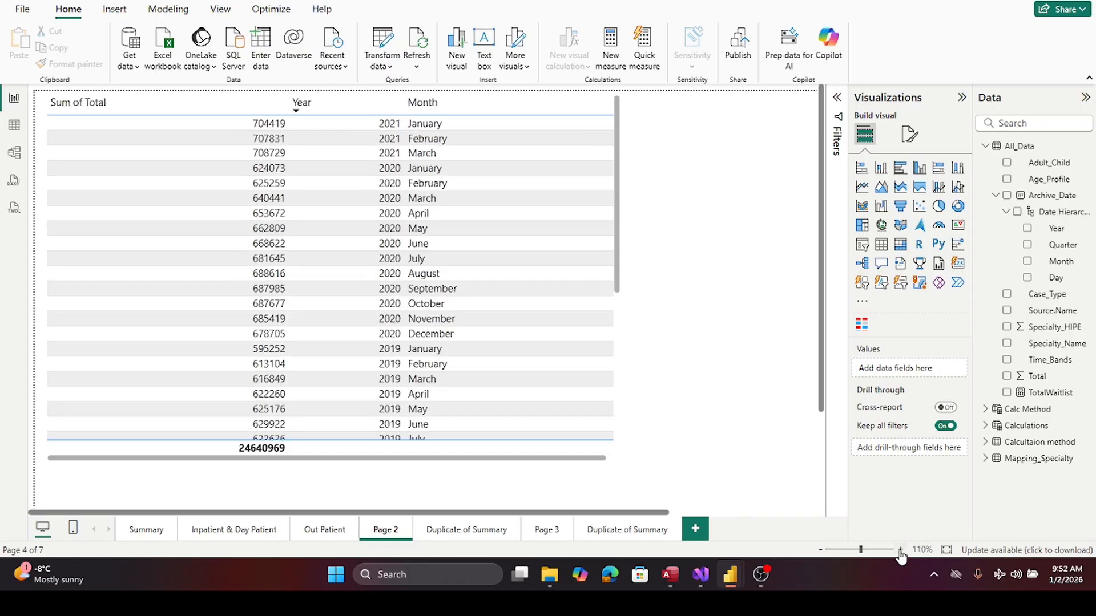
left_click(900, 550)
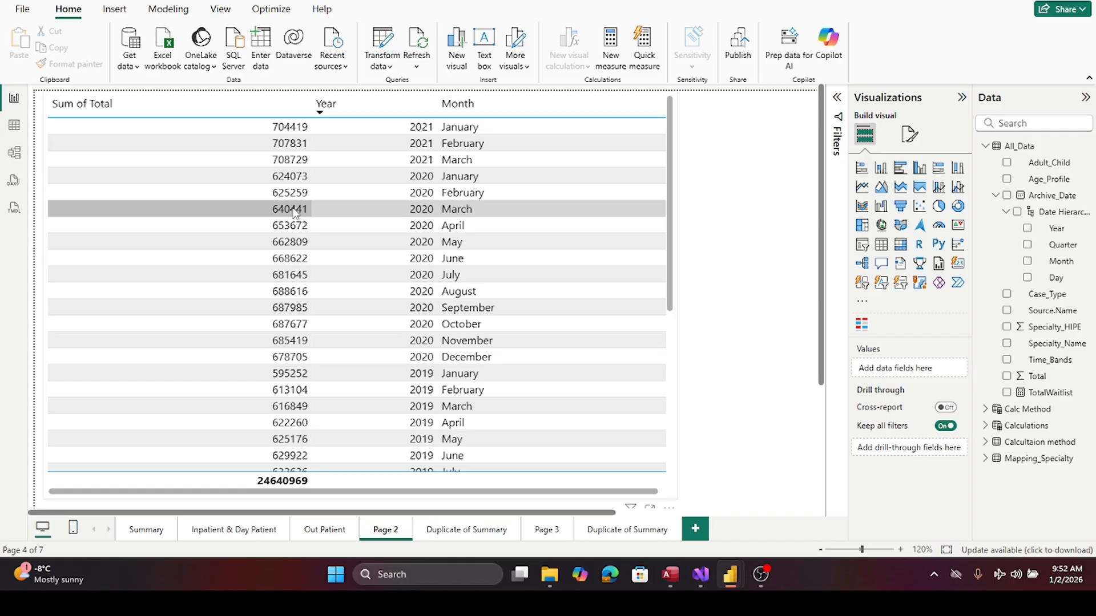
left_click(144, 531)
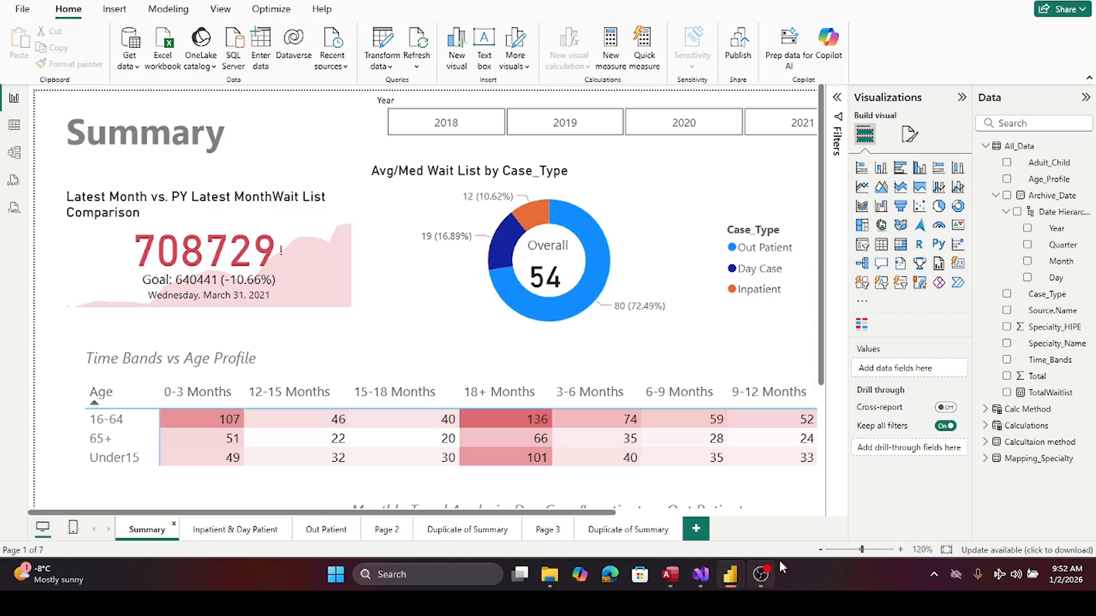
- Zoom the Summary page out to 90% and collapse the Visualizations pane
left_click(819, 551)
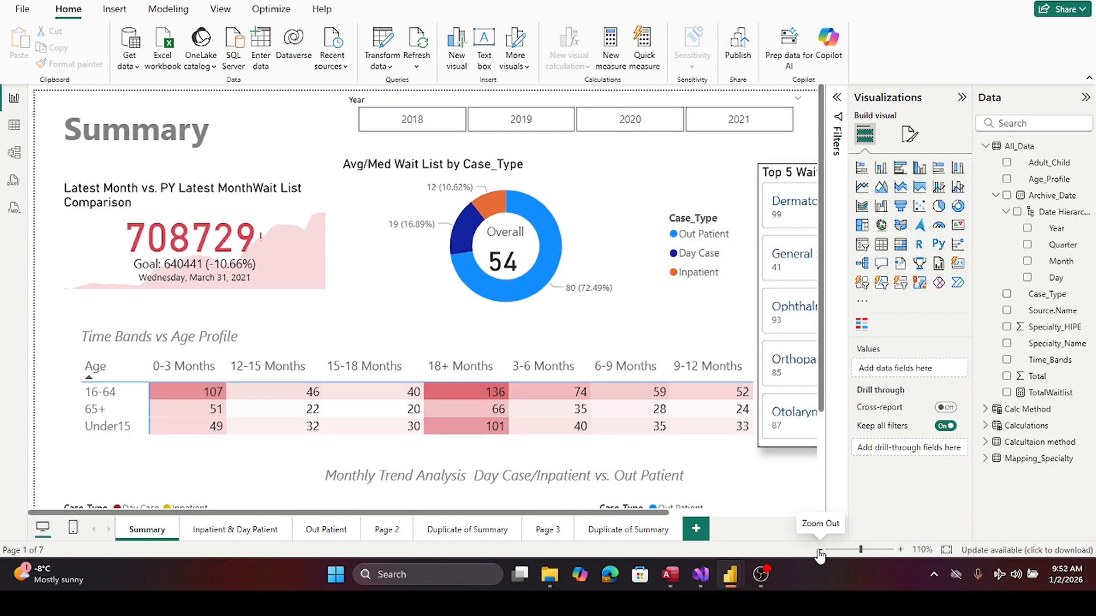
left_click(819, 551)
left_click(819, 550)
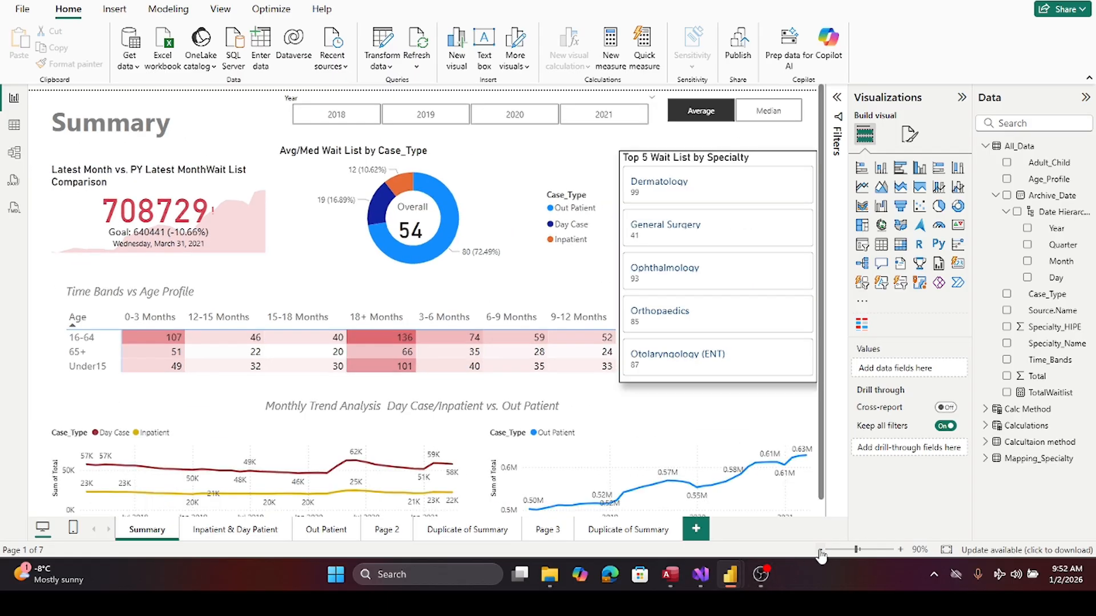
left_click(962, 99)
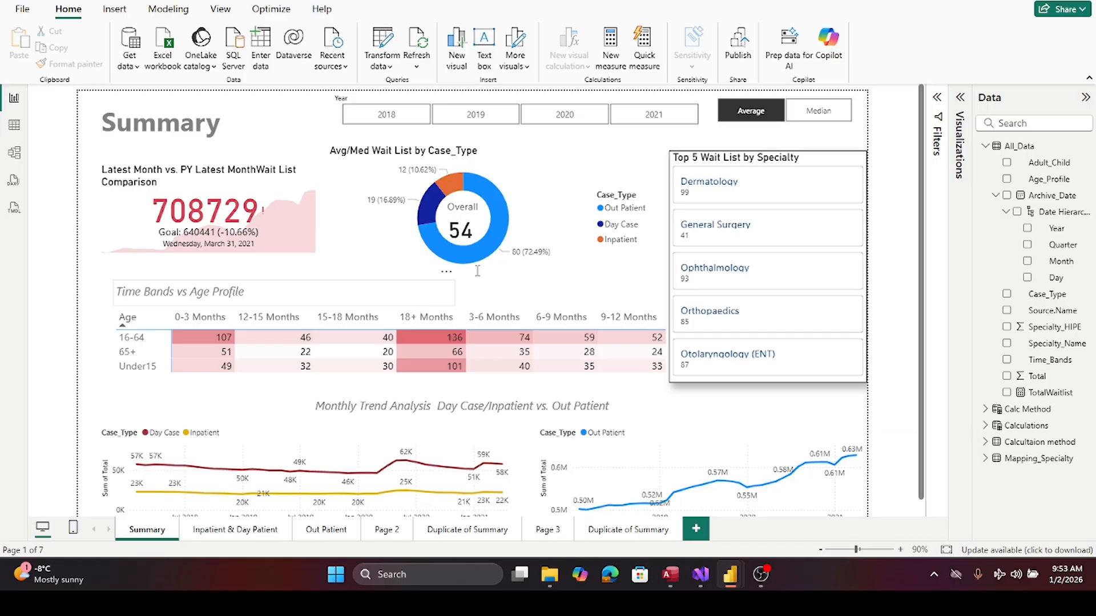
- Compare the Summary page's Median and Average wait list figures, ending on Average
left_click(753, 113)
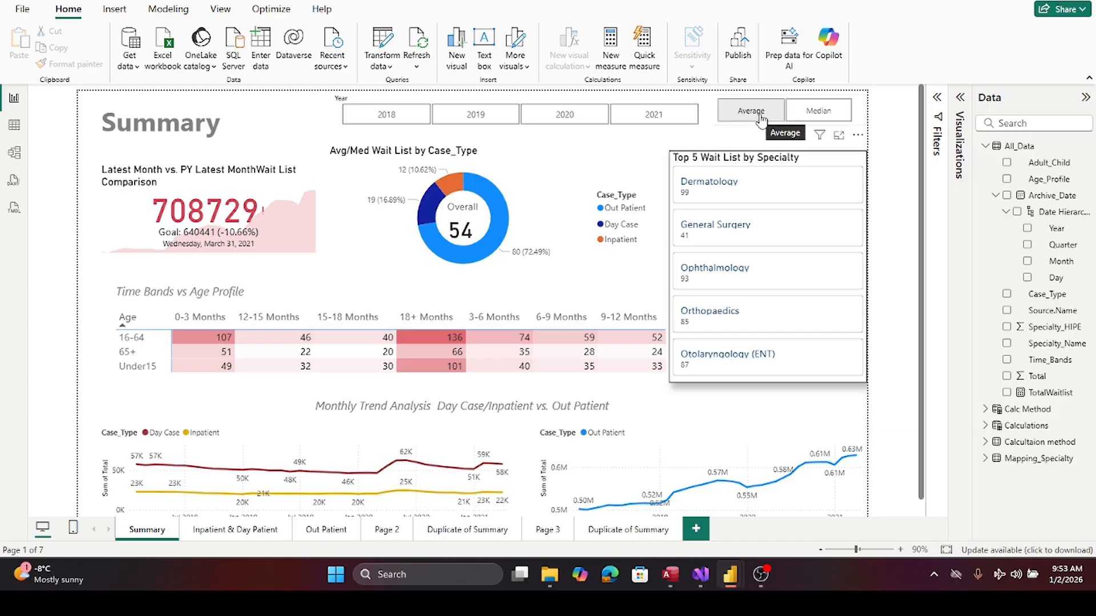
left_click(759, 114)
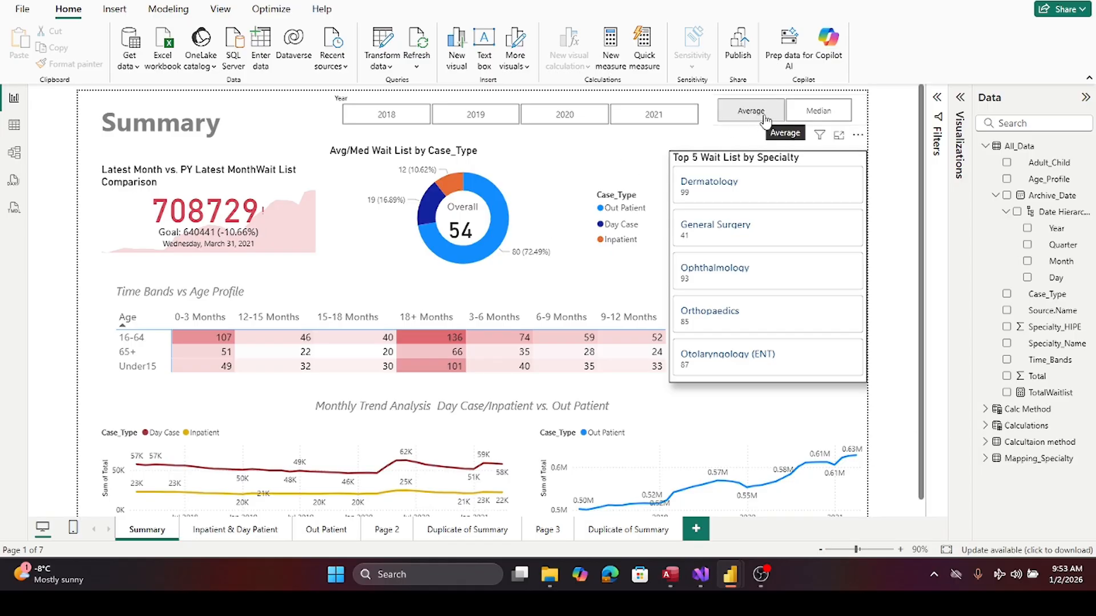
left_click(816, 115)
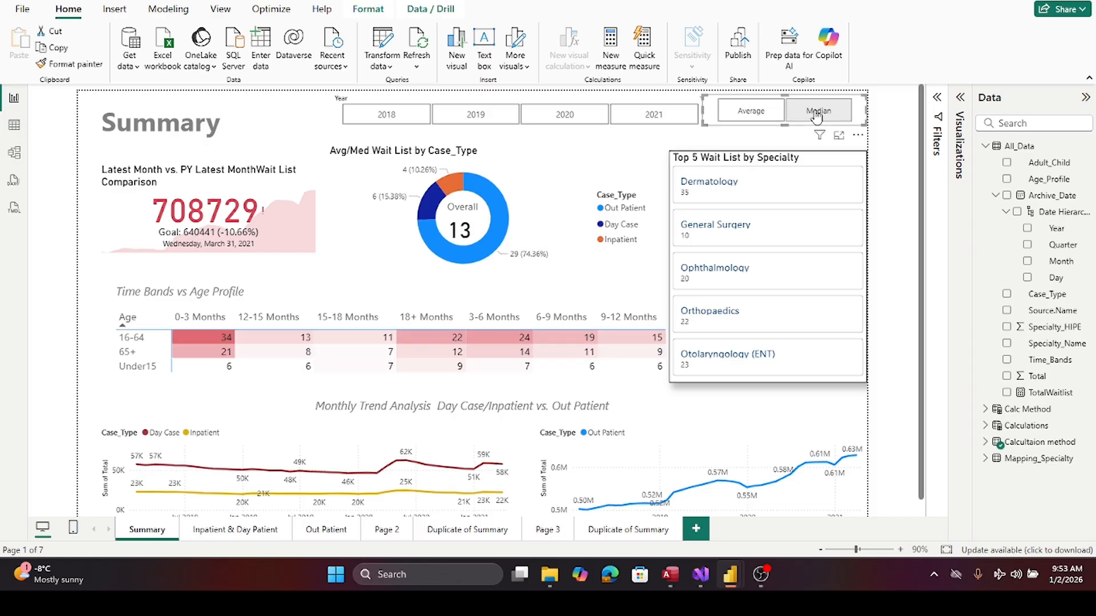
left_click(737, 113)
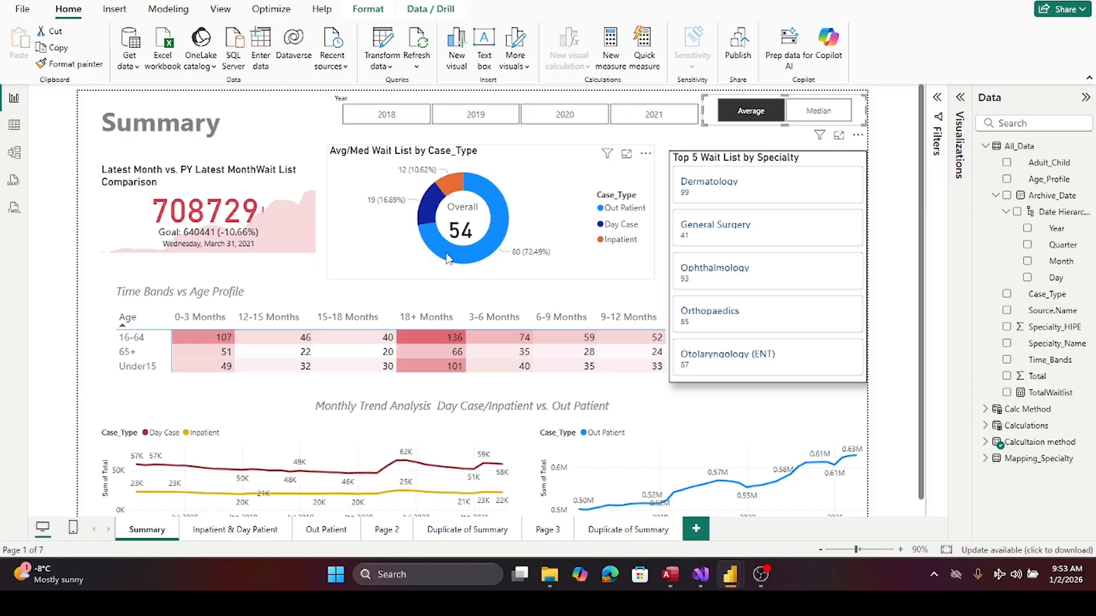
mouse_move(450, 261)
- Sort the Time Bands vs Age Profile matrix by Avg/Med Wait List in descending order
left_click(115, 292)
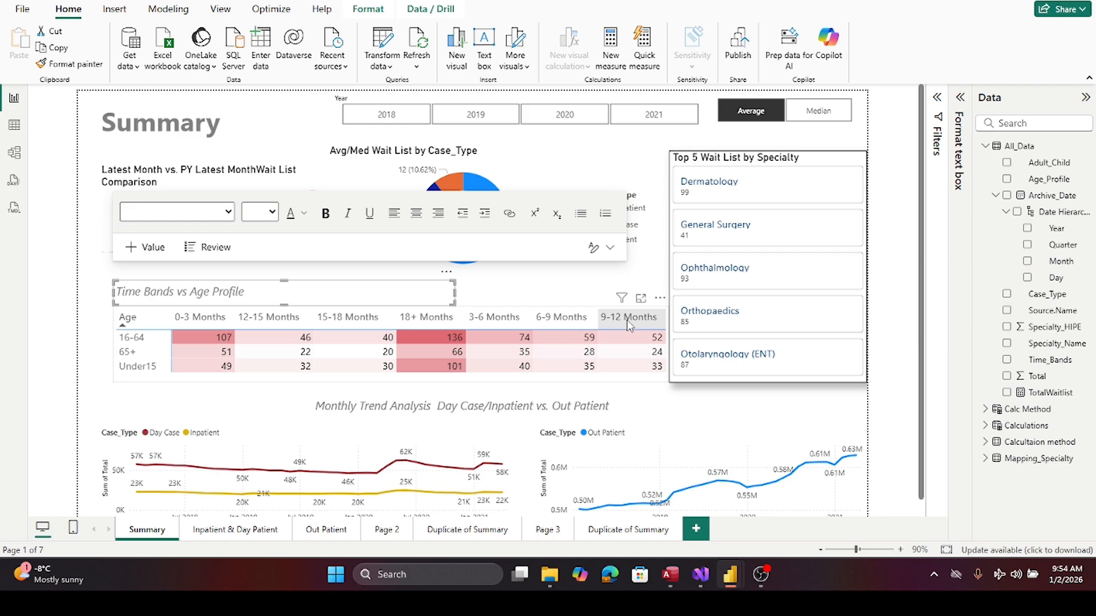
left_click(660, 298)
mouse_move(699, 412)
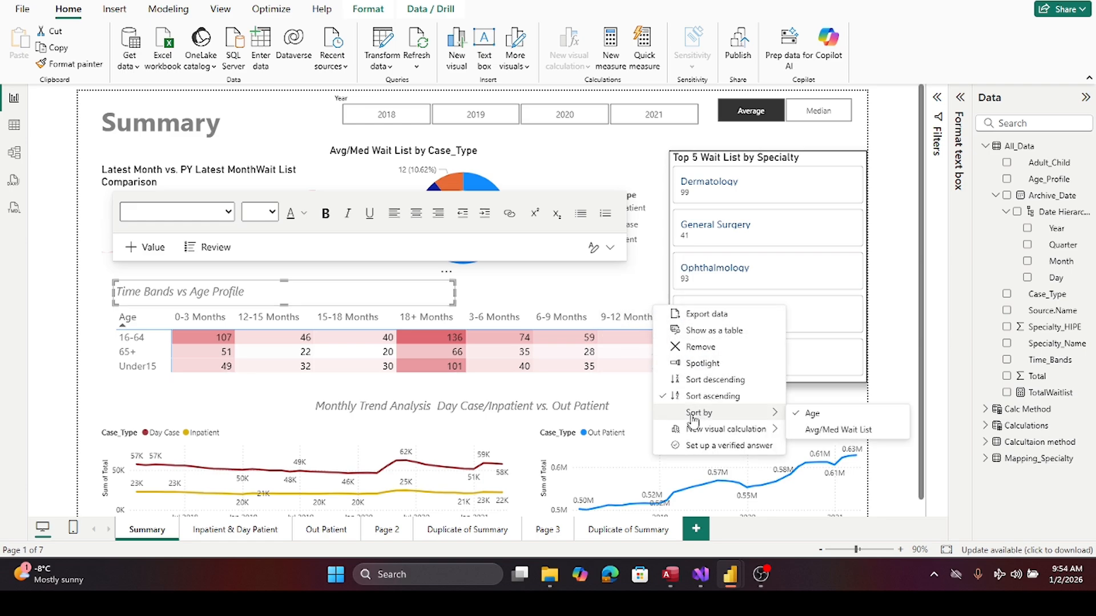
left_click(824, 437)
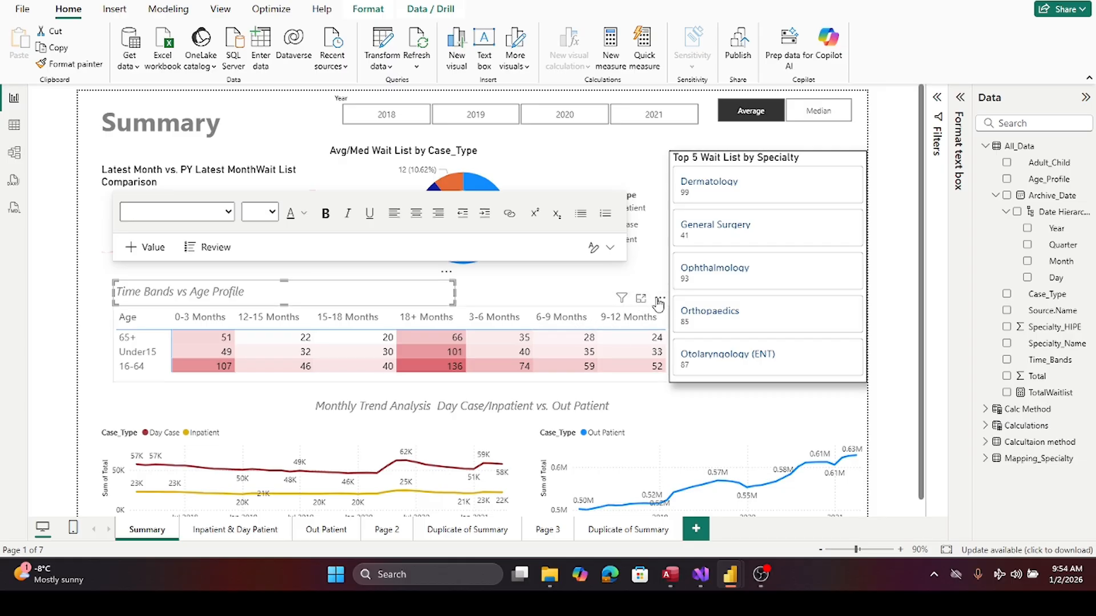
left_click(659, 298)
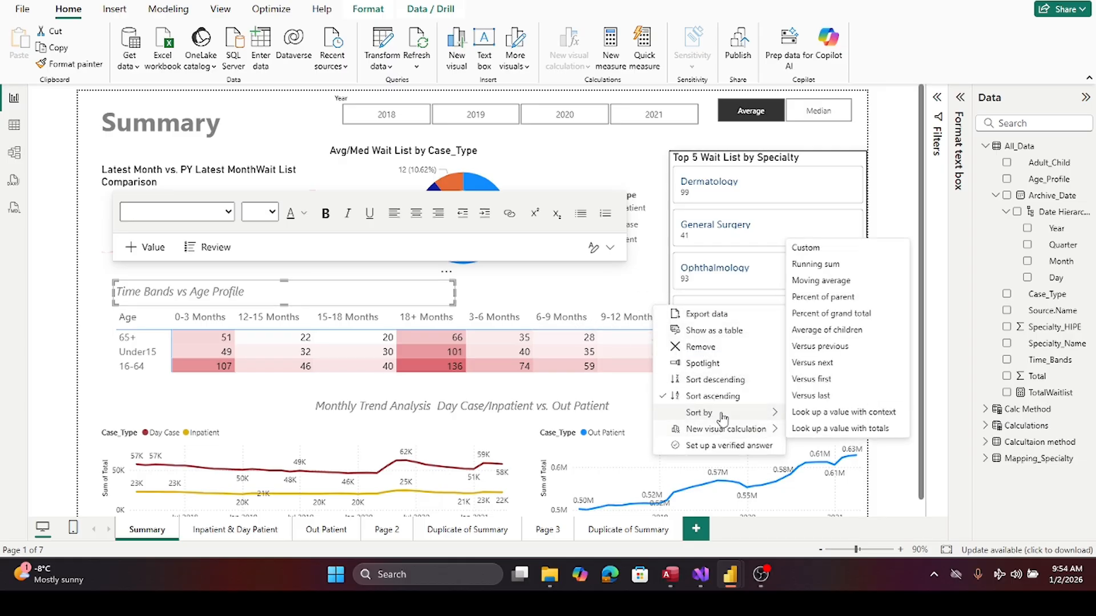
left_click(715, 380)
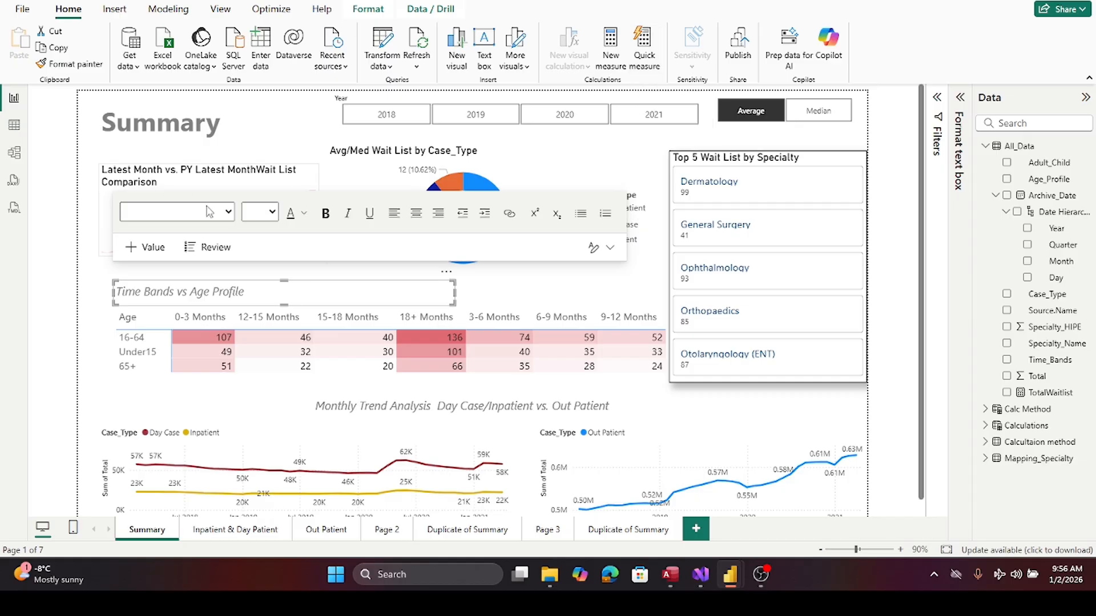
left_click(86, 227)
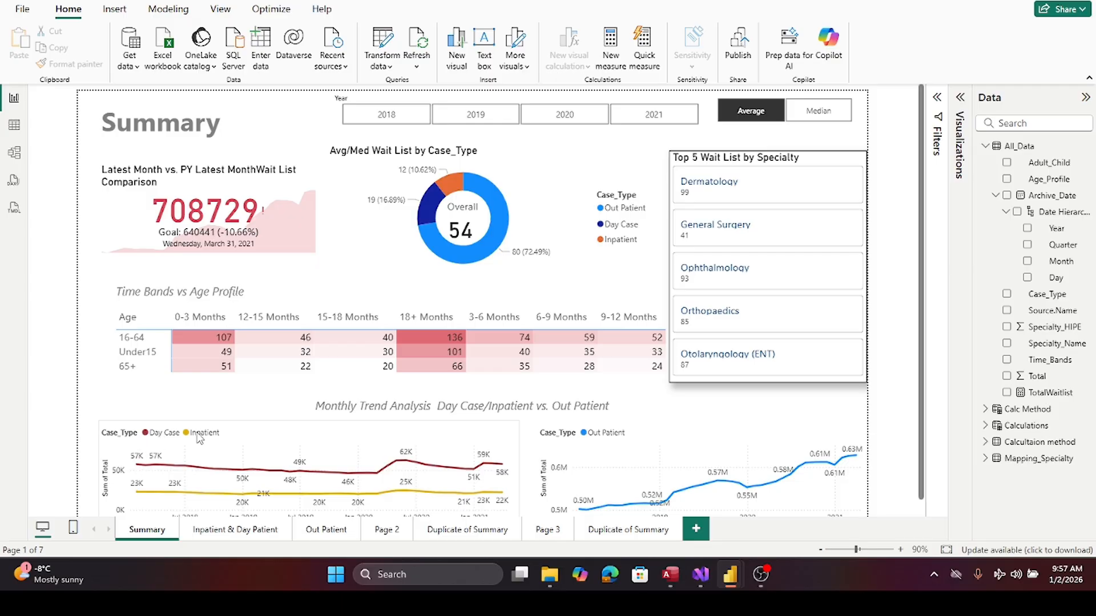
- Review the case type donut and monthly trend charts, and set the Summary page's calculation method to Median
mouse_move(204, 494)
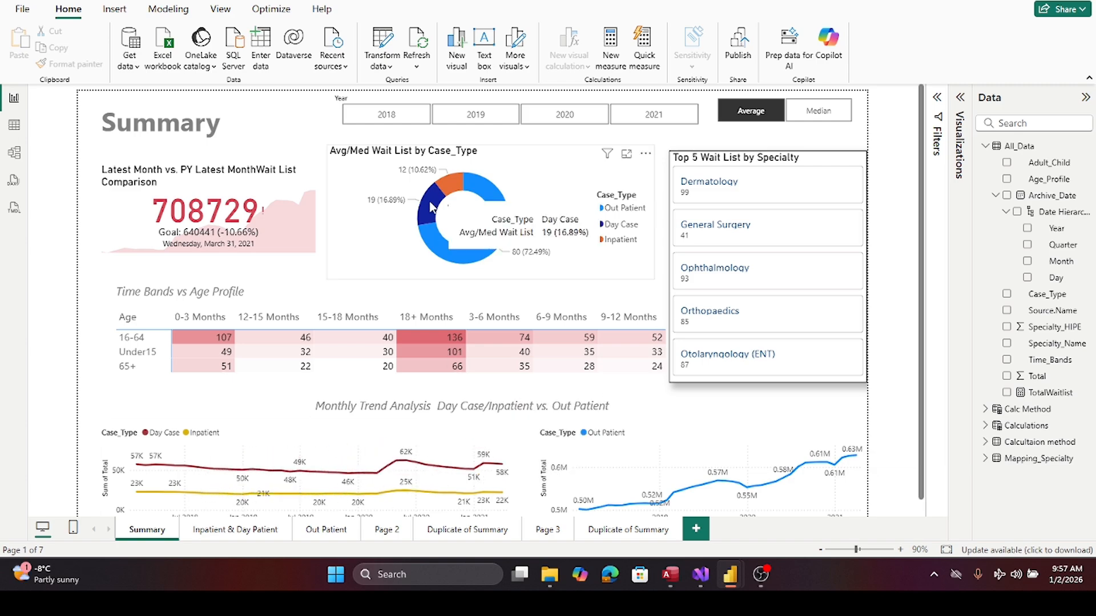
mouse_move(457, 186)
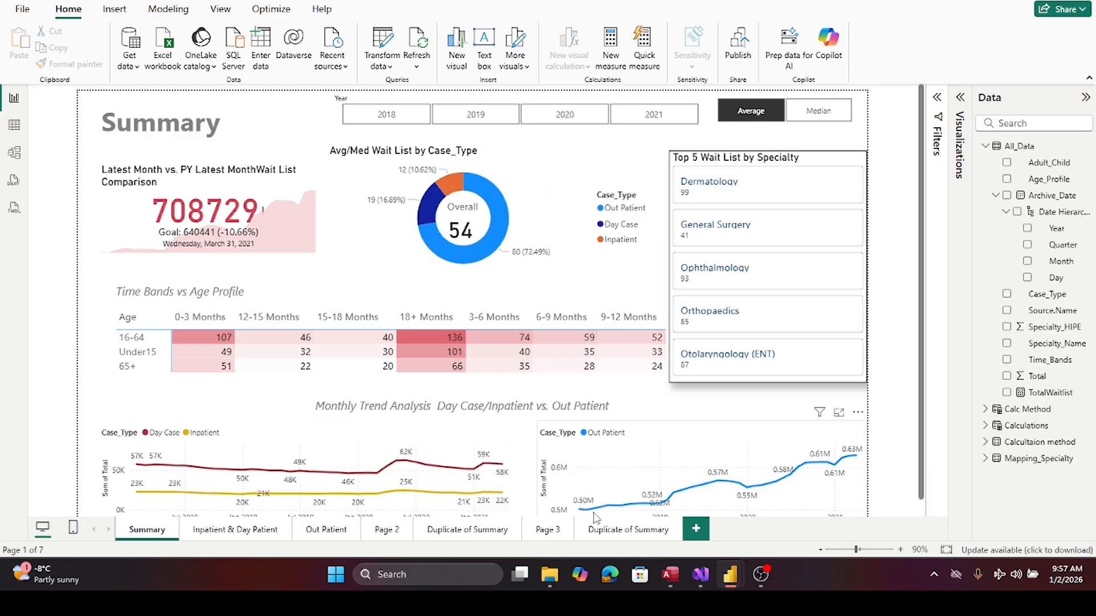
mouse_move(854, 510)
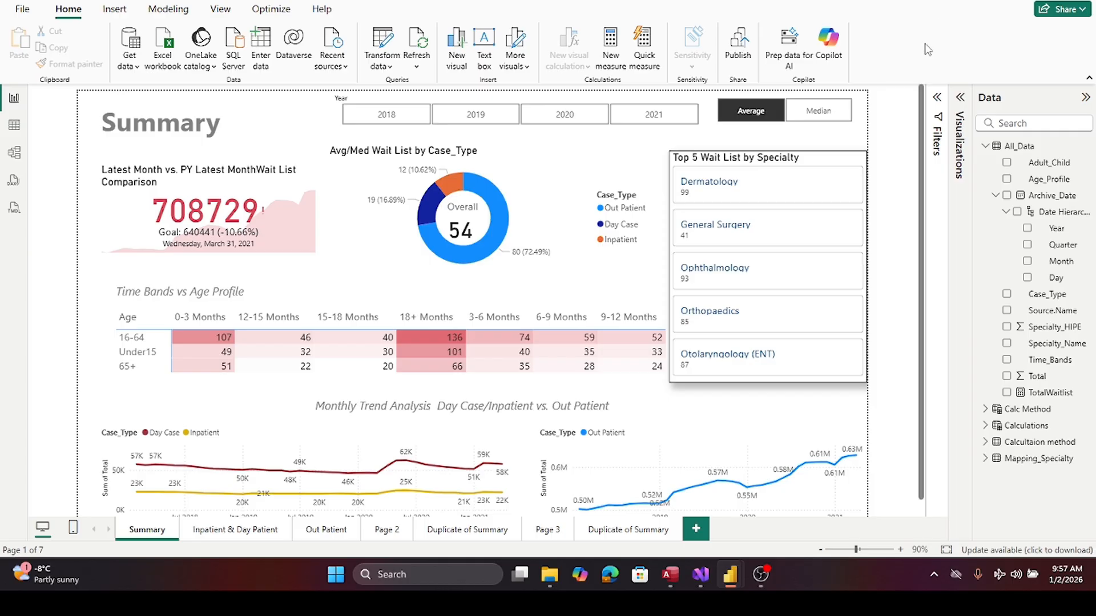
left_click(820, 114)
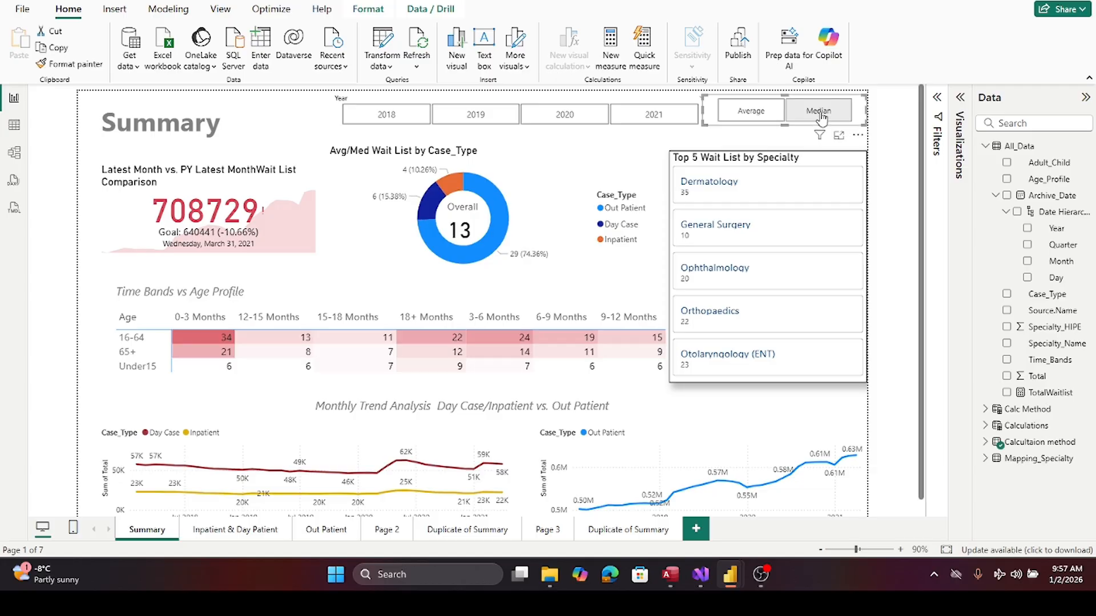
left_click(819, 114)
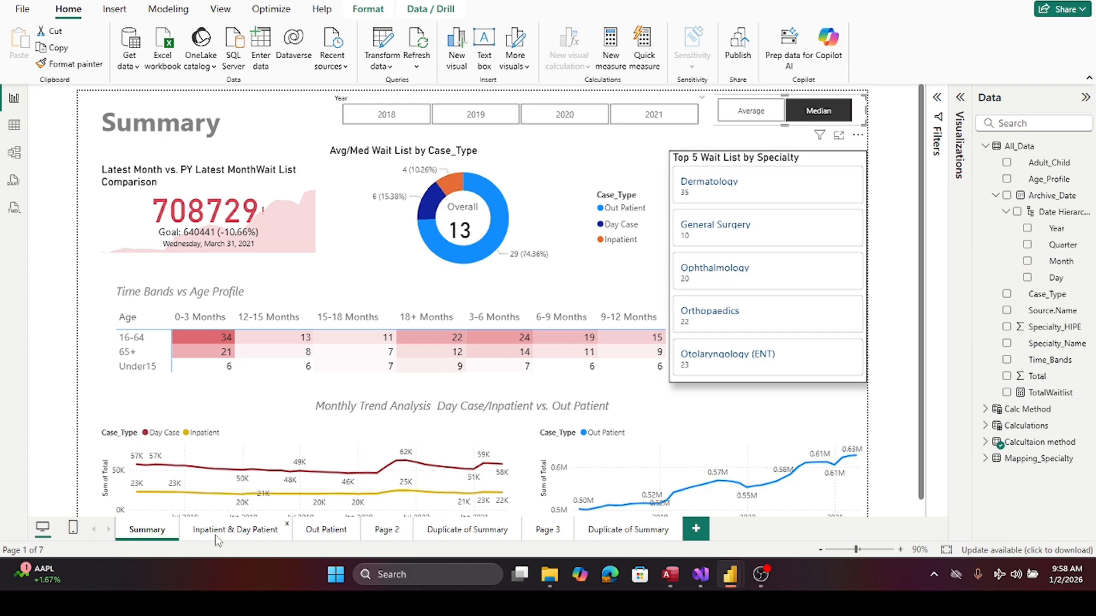
left_click(752, 114)
left_click(817, 115)
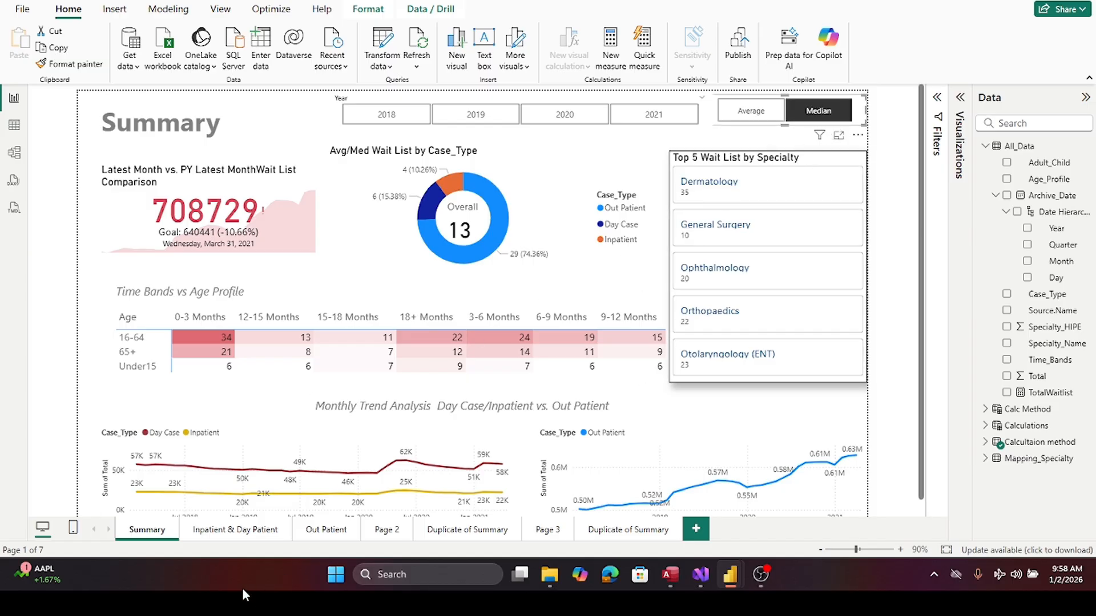
- Examine the monthly wait totals by time band on the Inpatient & Day Patient page
left_click(232, 530)
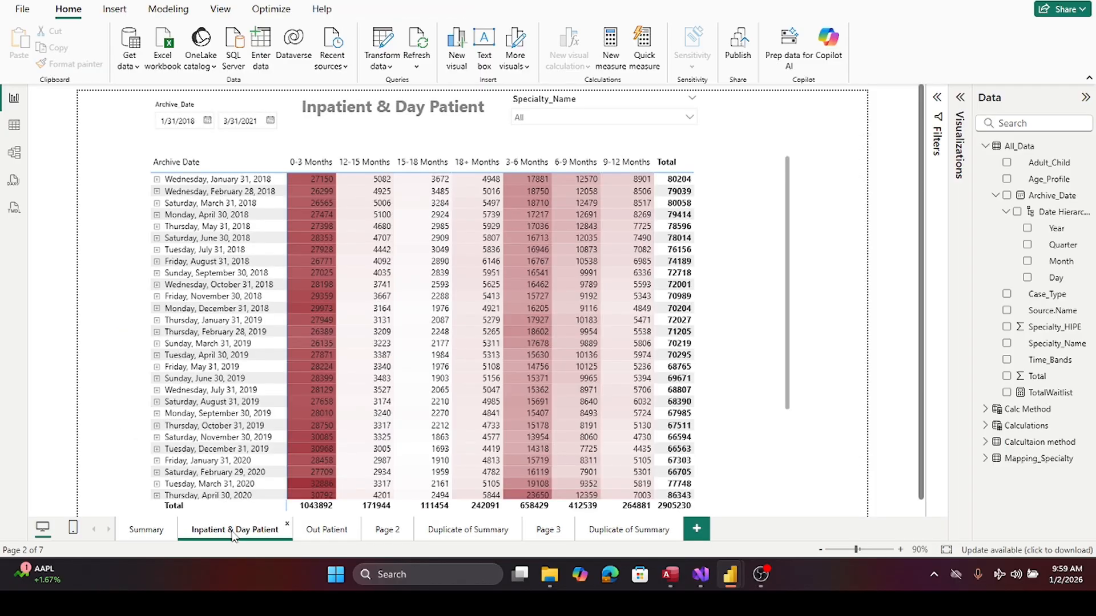
mouse_move(363, 493)
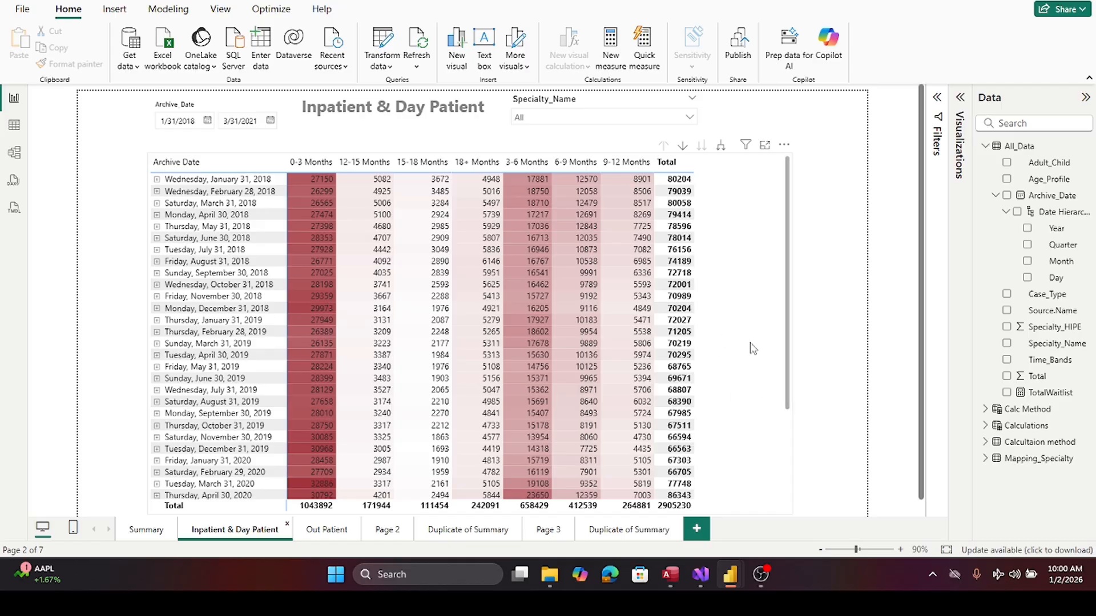
mouse_move(307, 179)
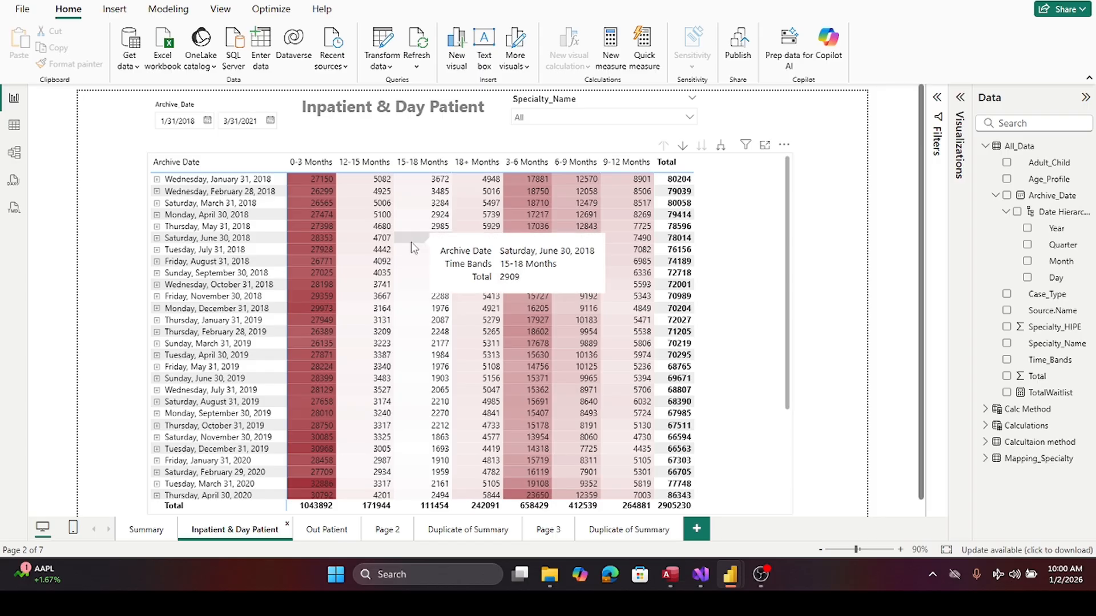
scroll(412, 242, "down", 1)
scroll(412, 242, "up", 1)
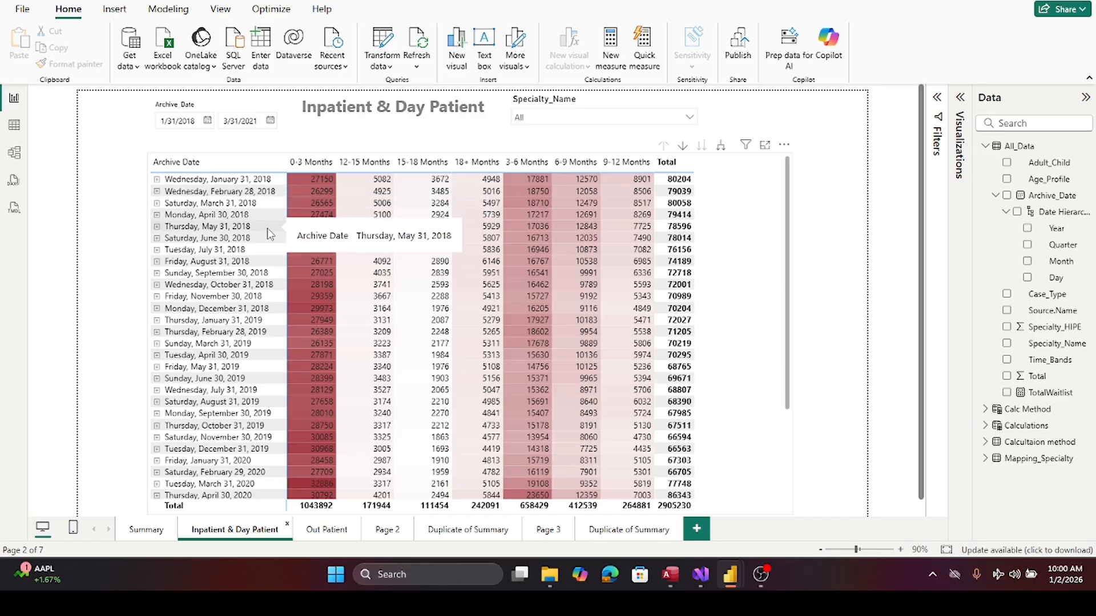
- Expand January 31, 2018 in the matrix to its specialties, with the Anaesthetics and General Surgery age groups collapsed
left_click(157, 179)
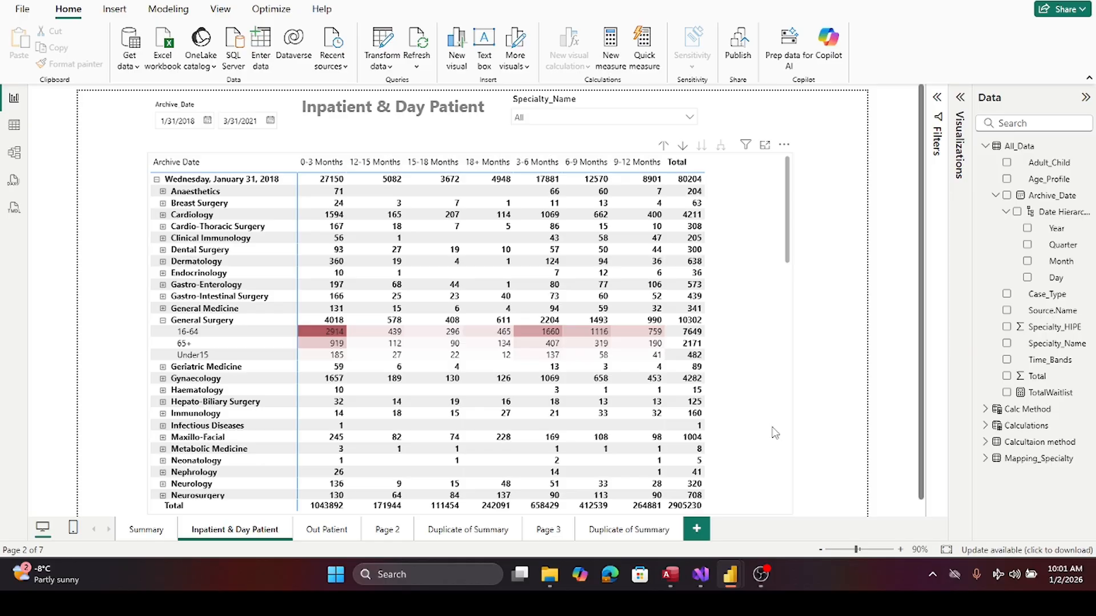
left_click(162, 192)
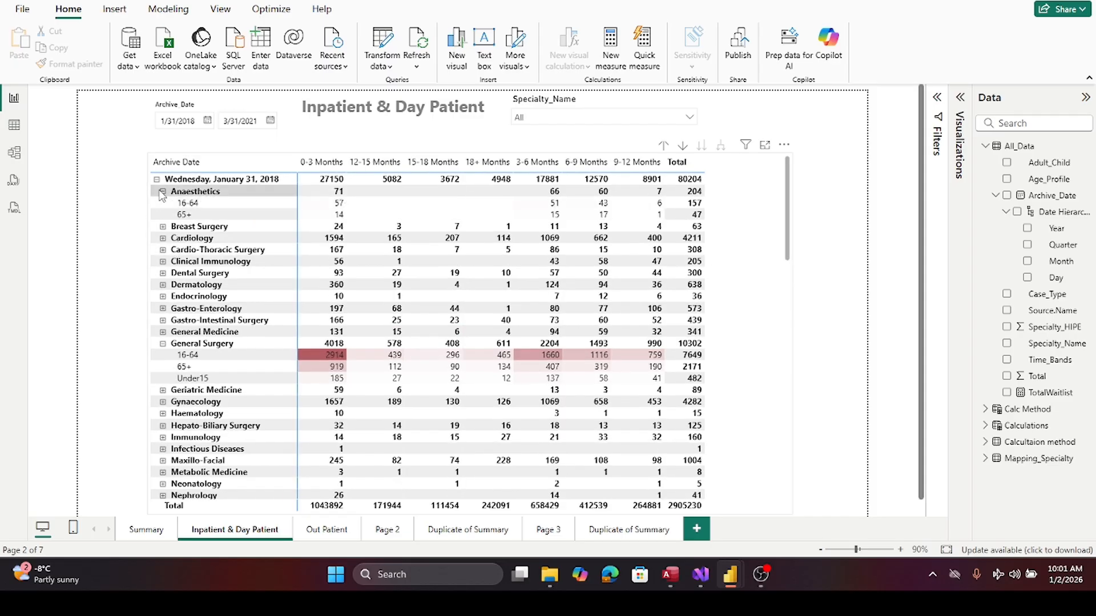
left_click(163, 192)
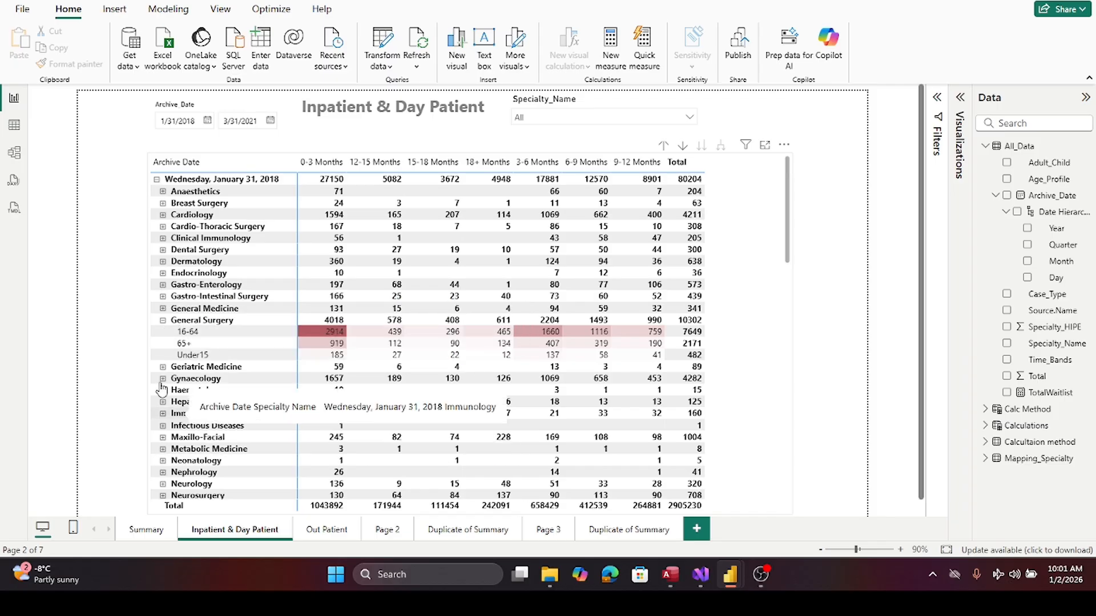
left_click(163, 320)
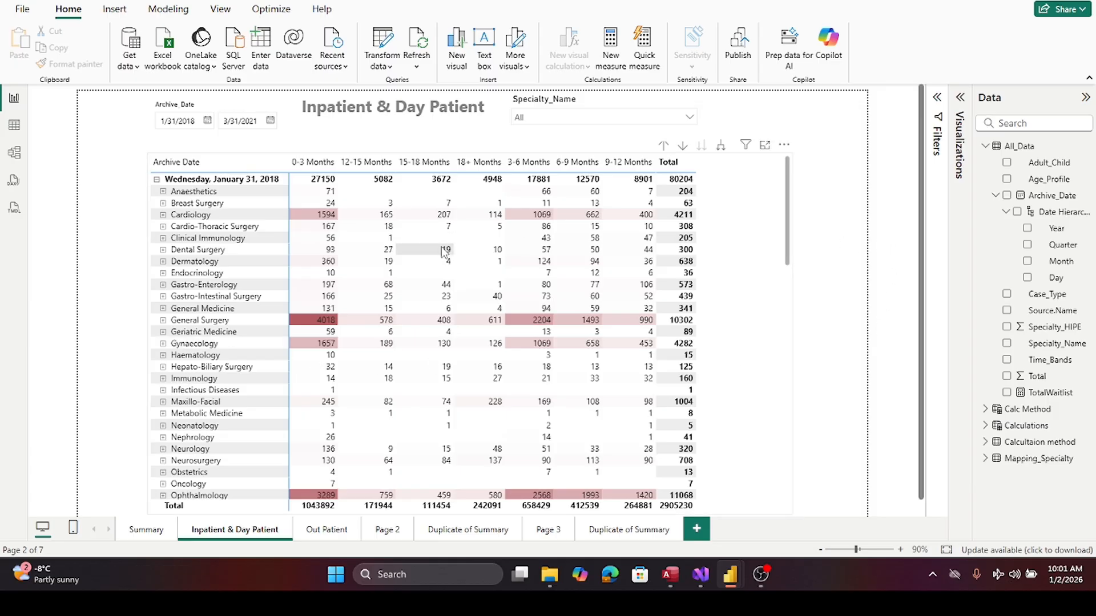
- Examine the January 31, 2018 totals by specialty and time band, and check back against the Summary page
mouse_move(448, 252)
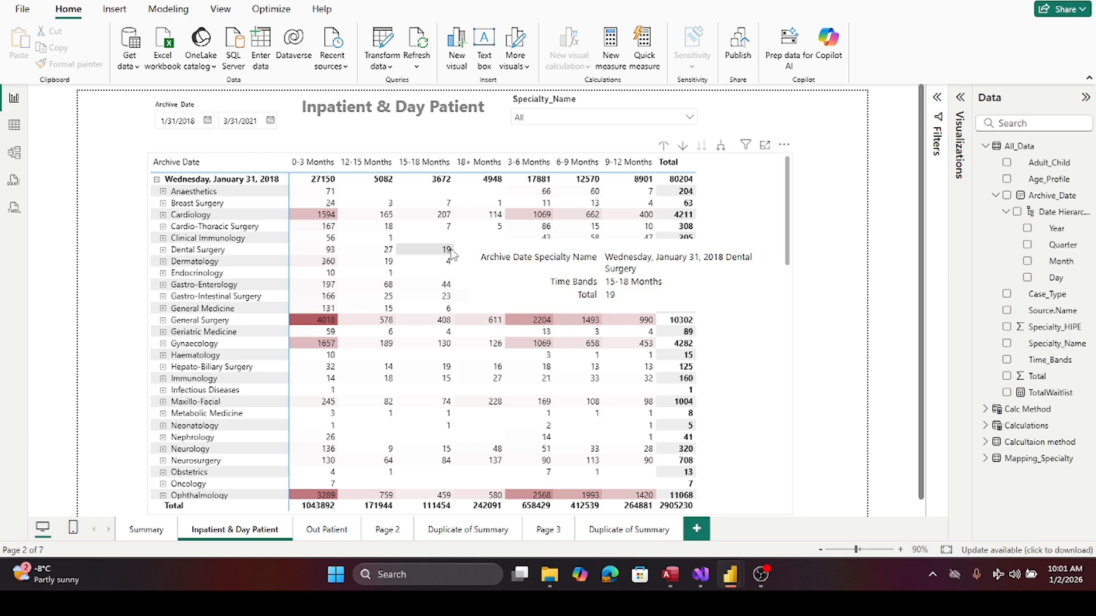
mouse_move(315, 226)
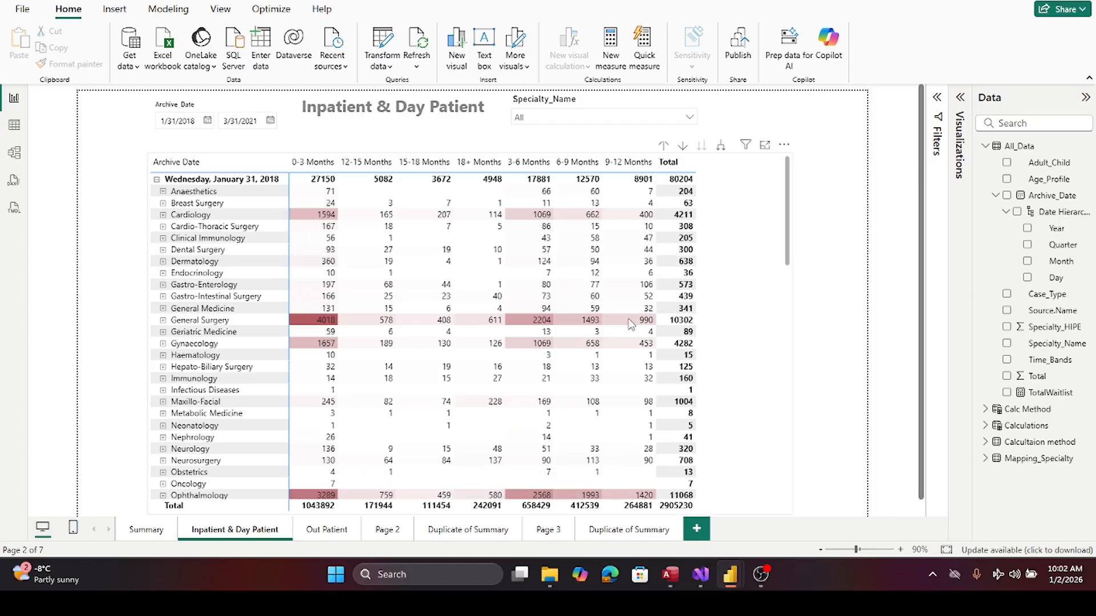
mouse_move(376, 403)
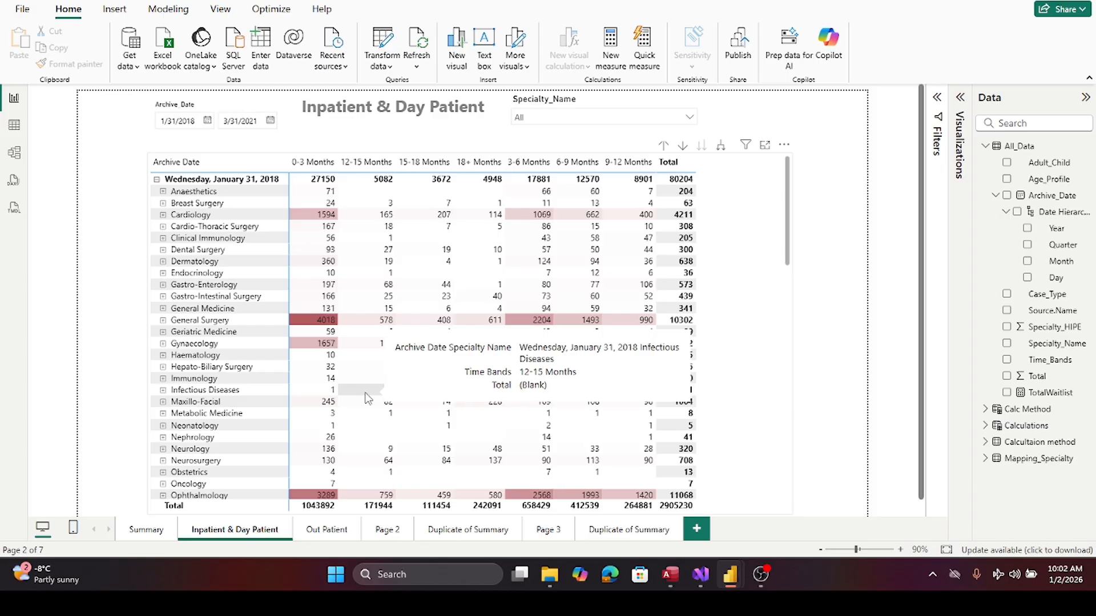
mouse_move(322, 338)
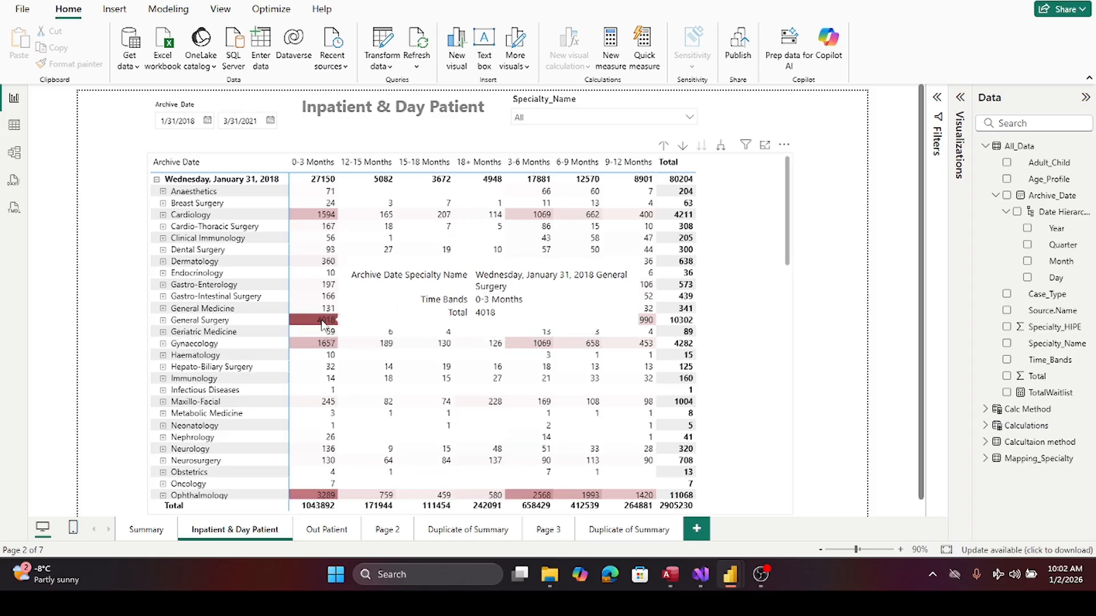
mouse_move(536, 422)
scroll(535, 420, "down", 5)
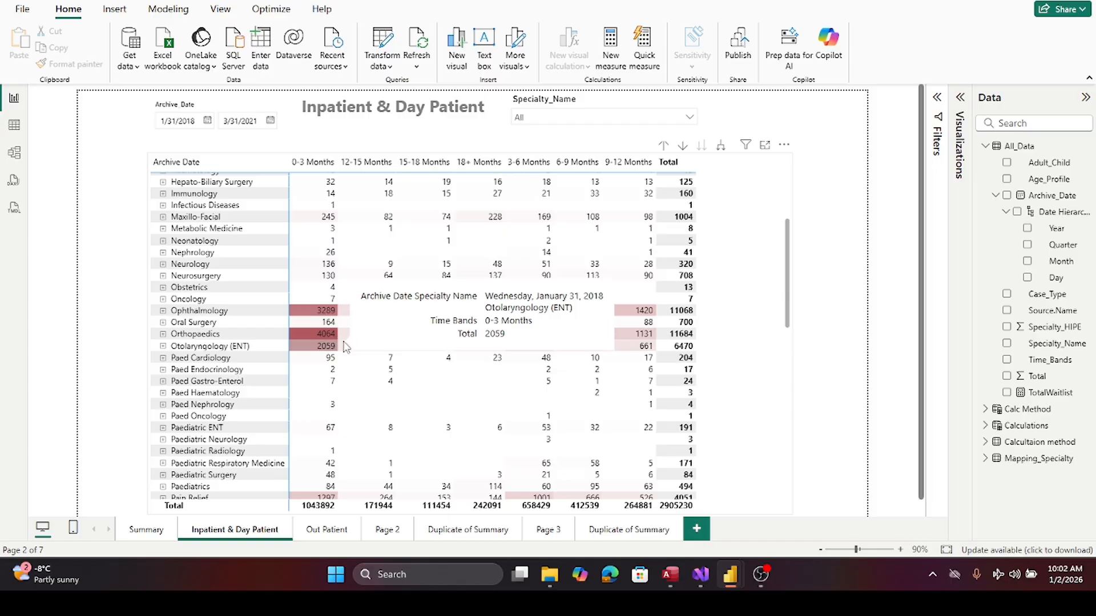
mouse_move(430, 358)
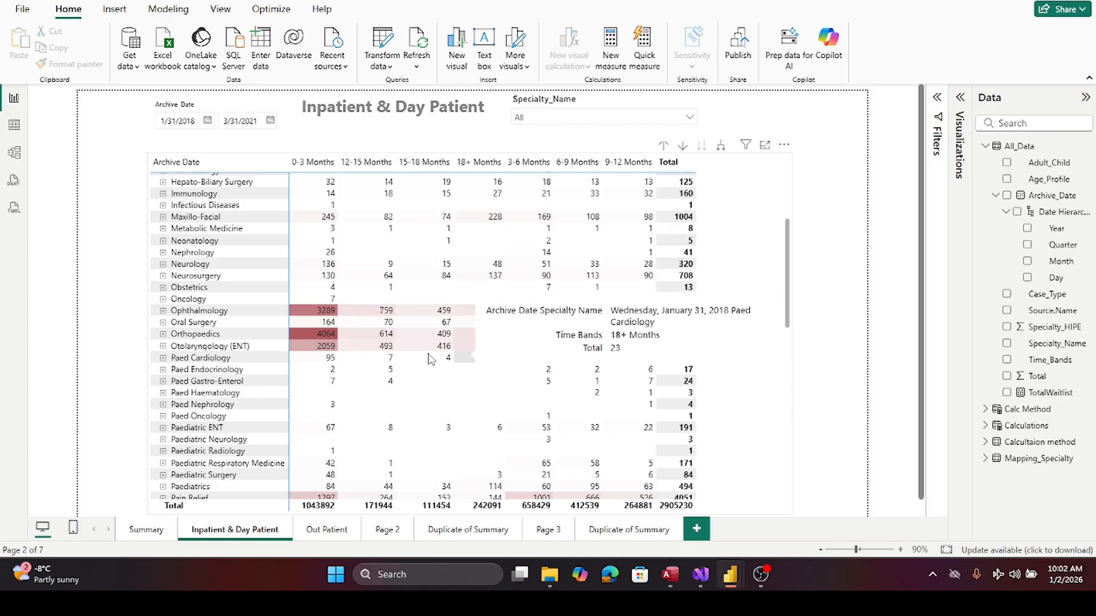
left_click(142, 531)
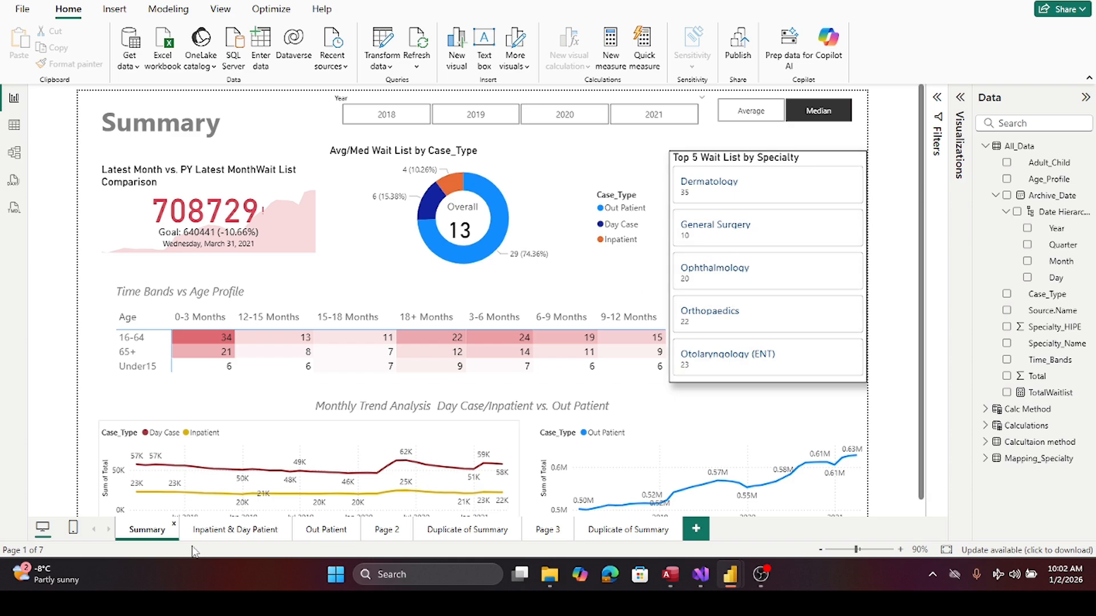
left_click(229, 528)
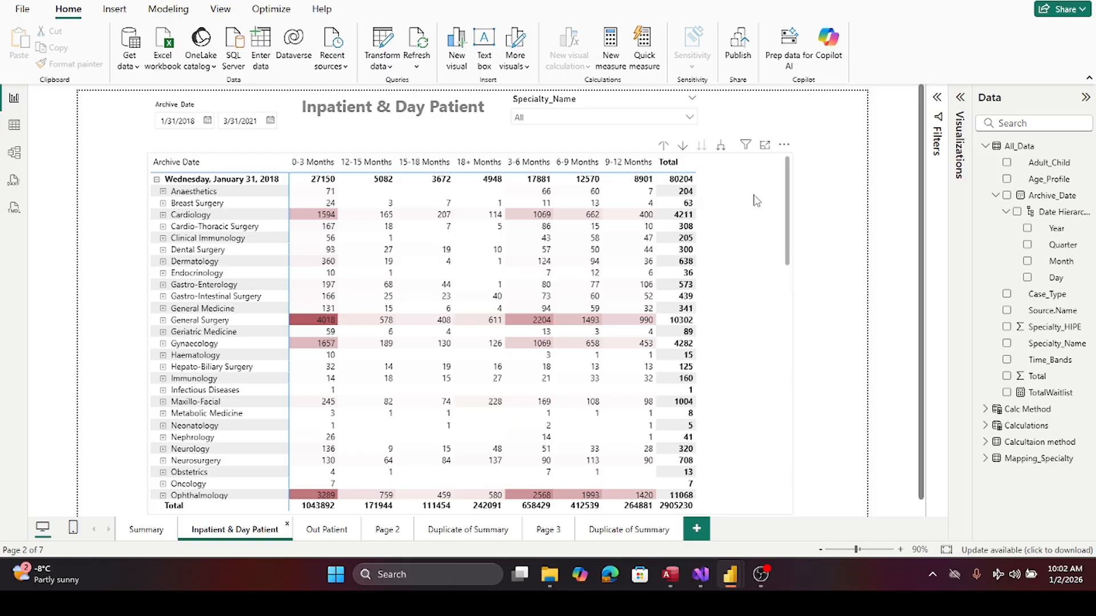
- Examine the January 31, 2018 specialty figures by time band and the monthly totals through March 31, 2021 in the matrix
scroll(519, 311, "down", 5)
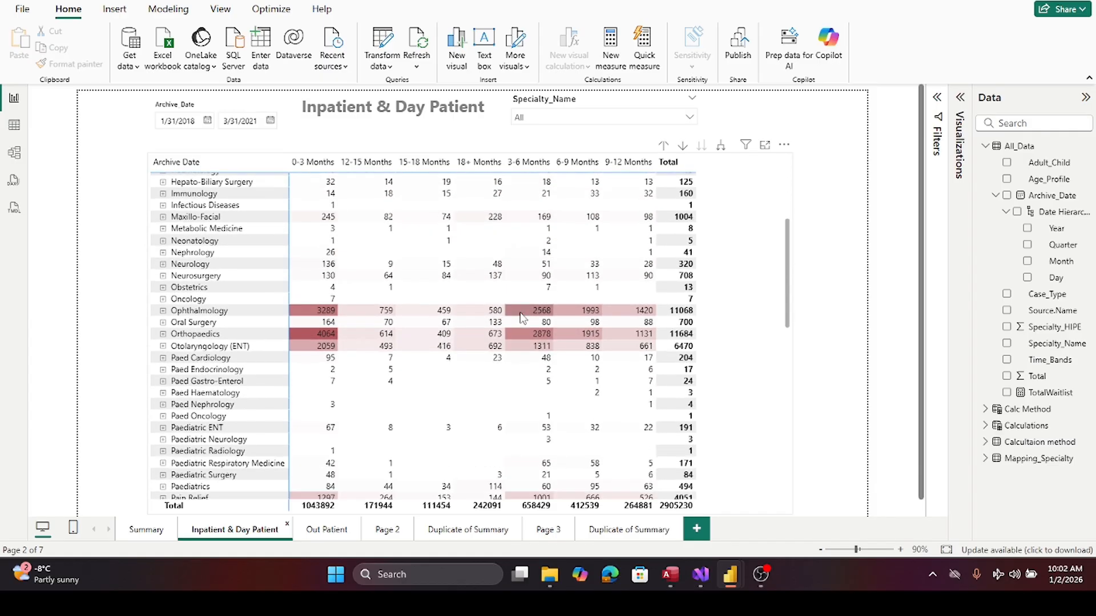
scroll(521, 317, "down", 5)
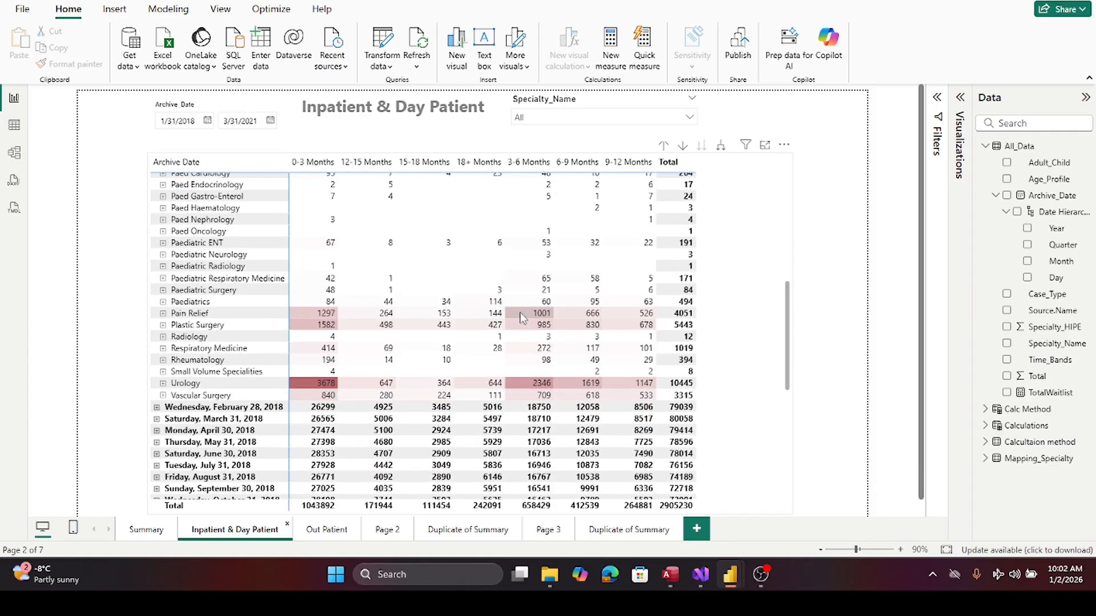
scroll(520, 317, "down", 5)
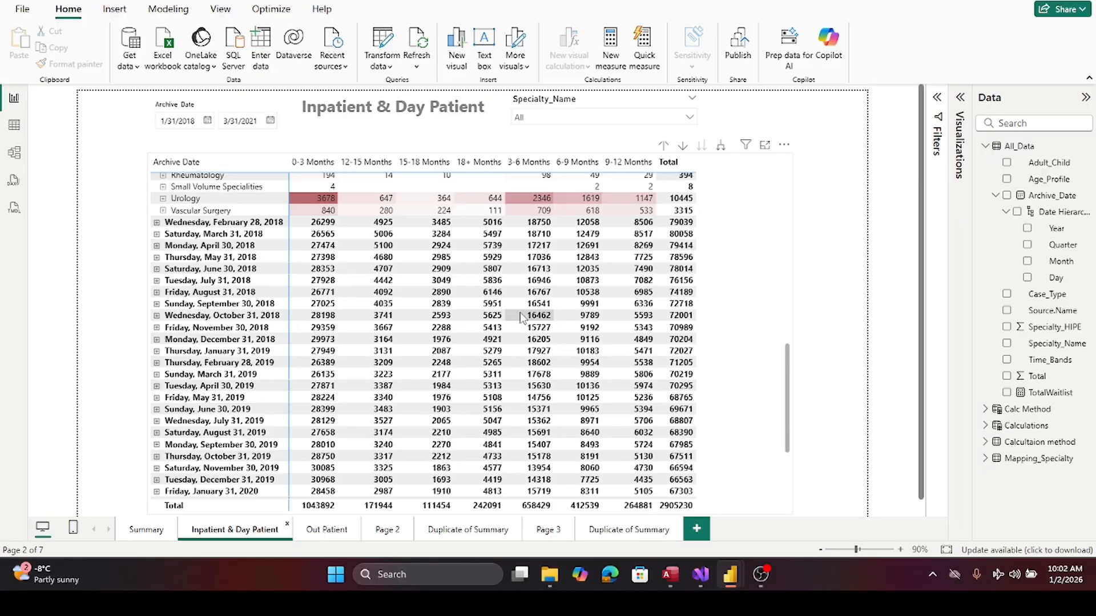
scroll(521, 318, "up", 2)
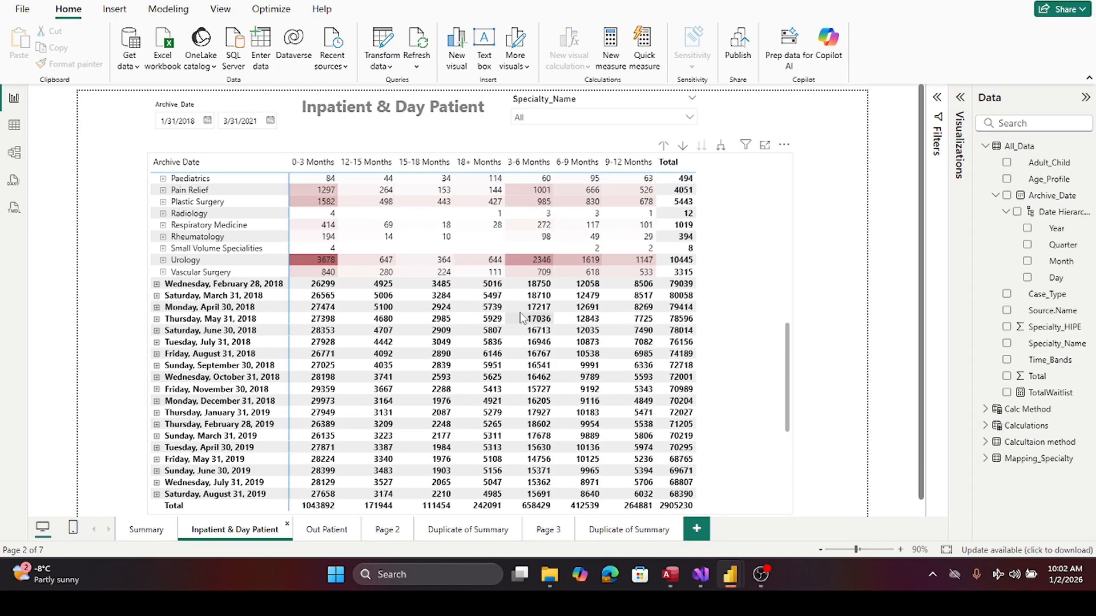
scroll(520, 317, "down", 6)
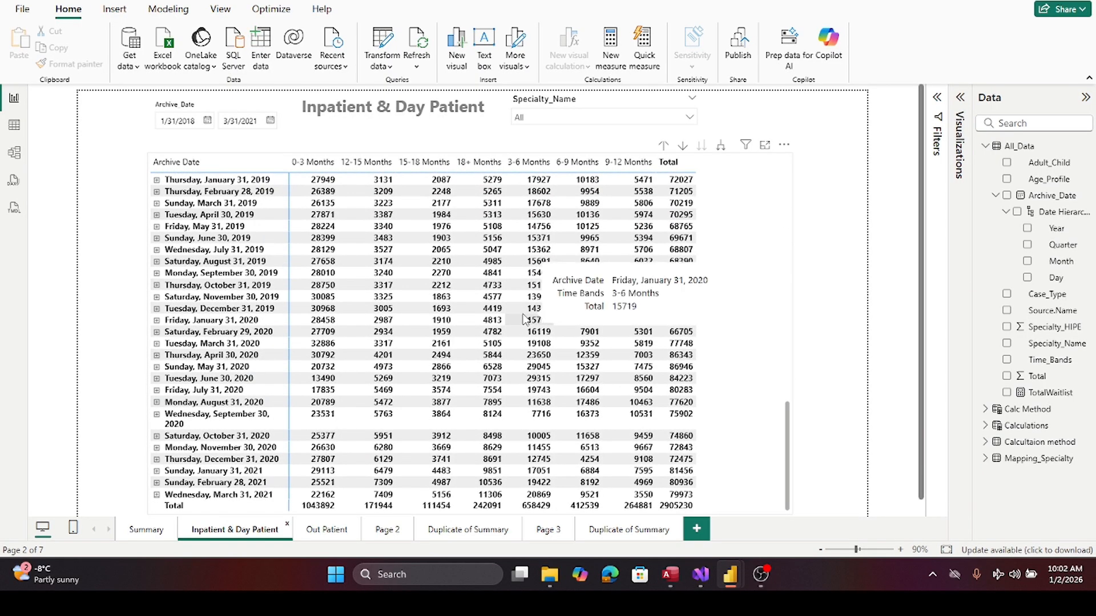
scroll(525, 318, "down", 1)
scroll(525, 319, "up", 10)
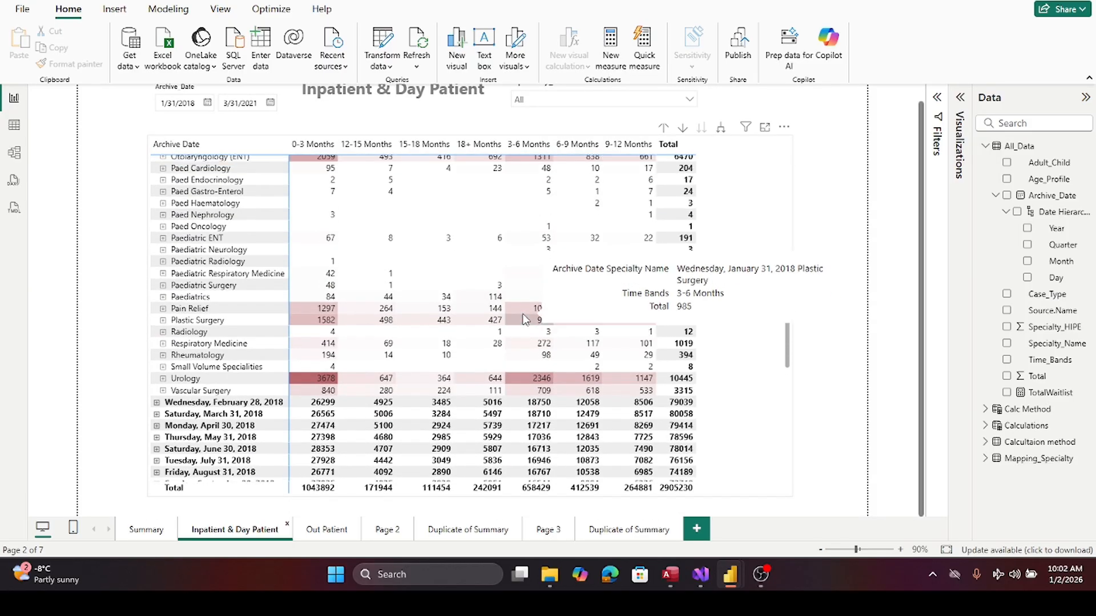
scroll(525, 319, "up", 9)
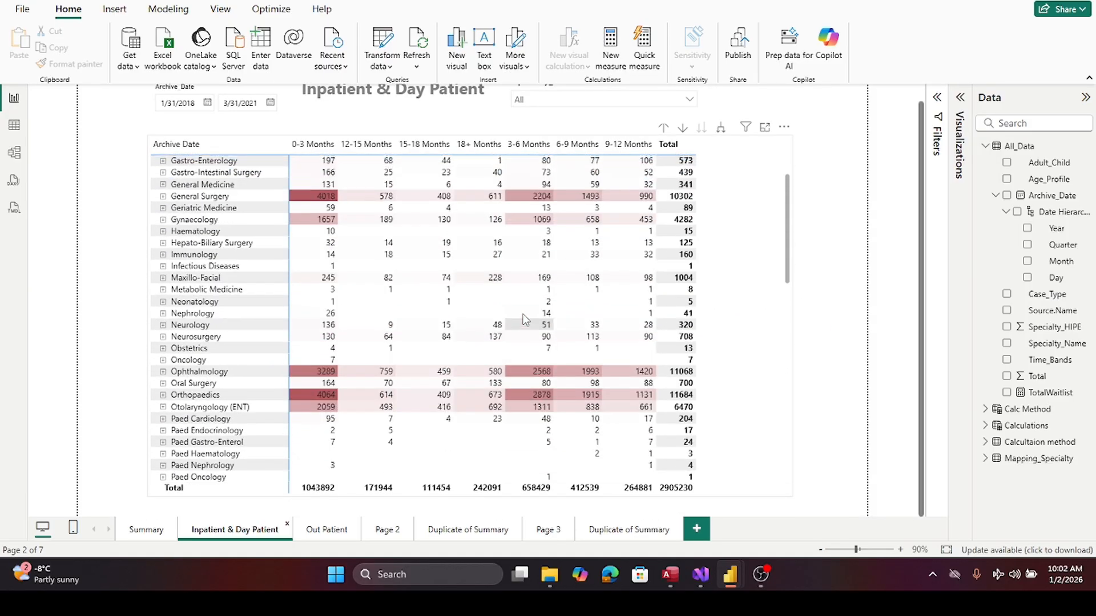
scroll(525, 318, "up", 2)
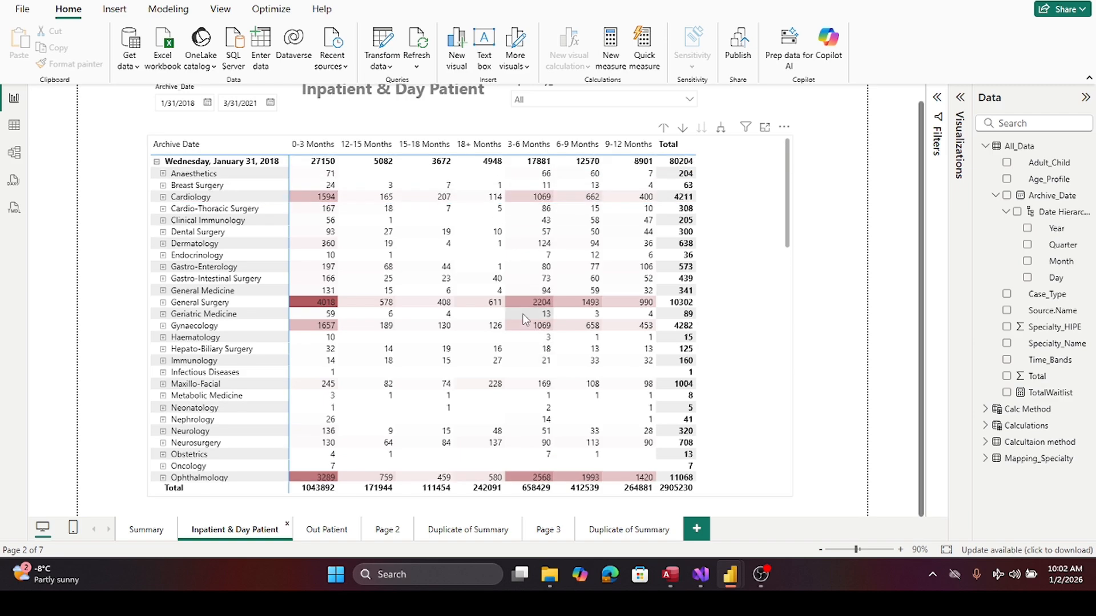
- Collapse January 31, 2018 in the matrix and check the specialty breakdown of February 28, 2018, leaving both dates collapsed
left_click(157, 164)
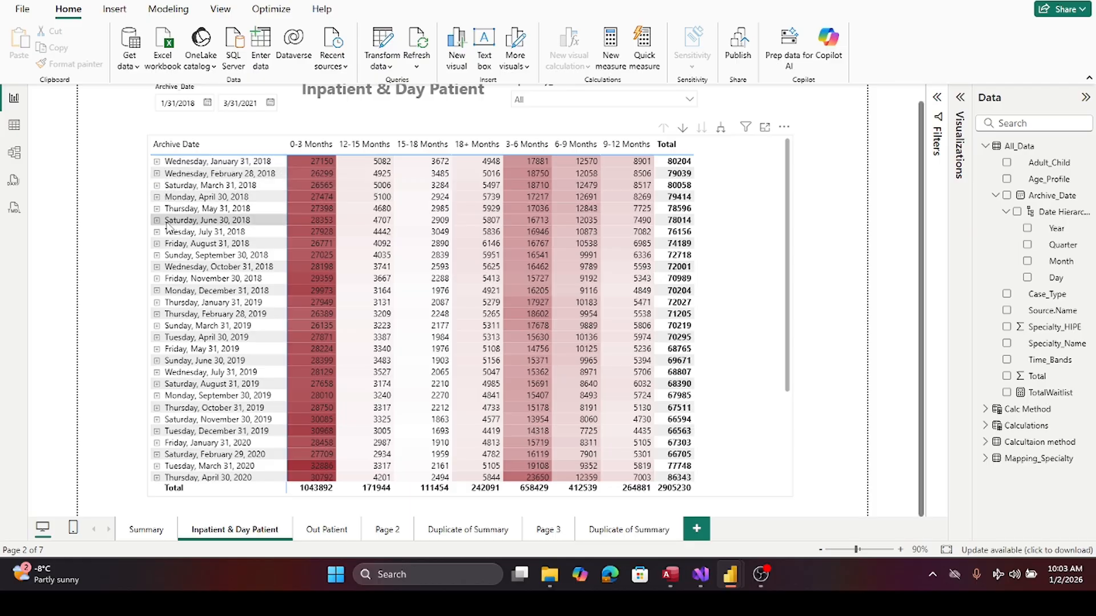
left_click(156, 174)
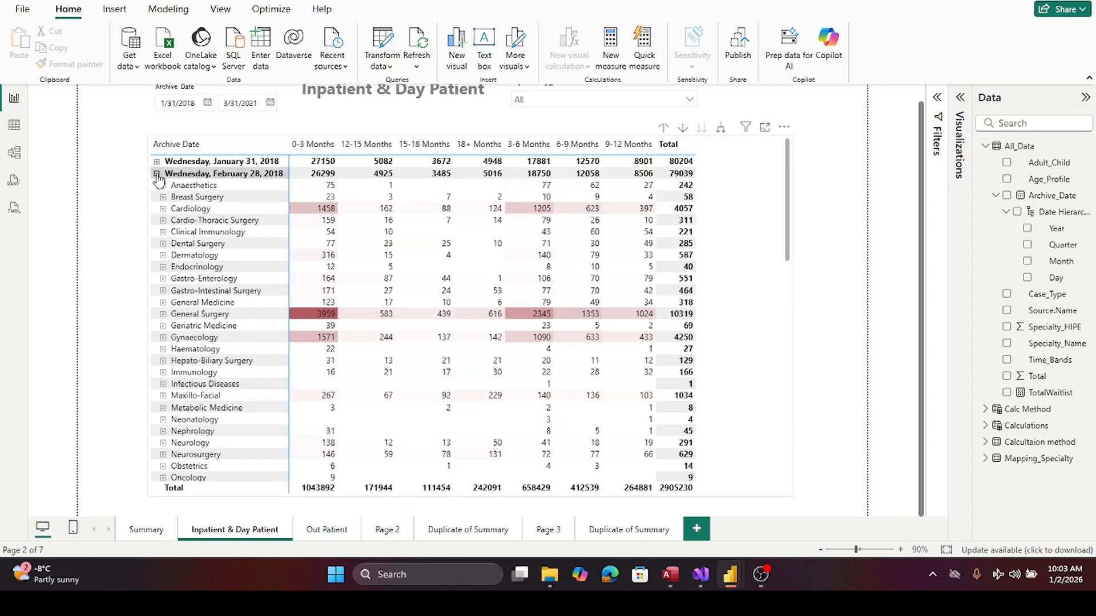
left_click(157, 173)
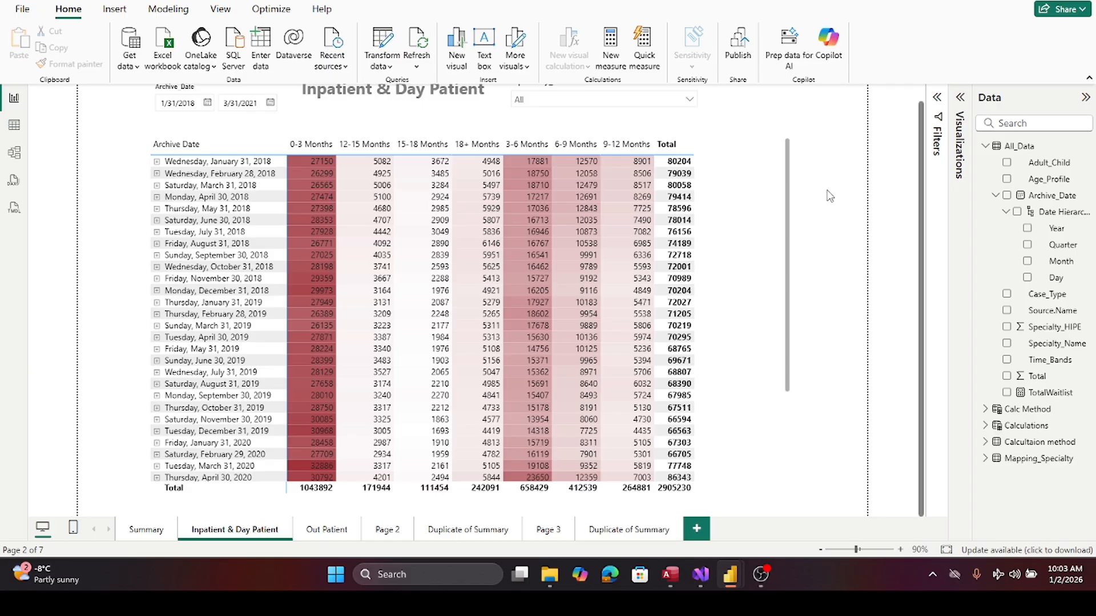
- Show the Out Patient page and examine March 31, 2021 by specialty, including the Otolaryngology (ENT) age groups
left_click(318, 529)
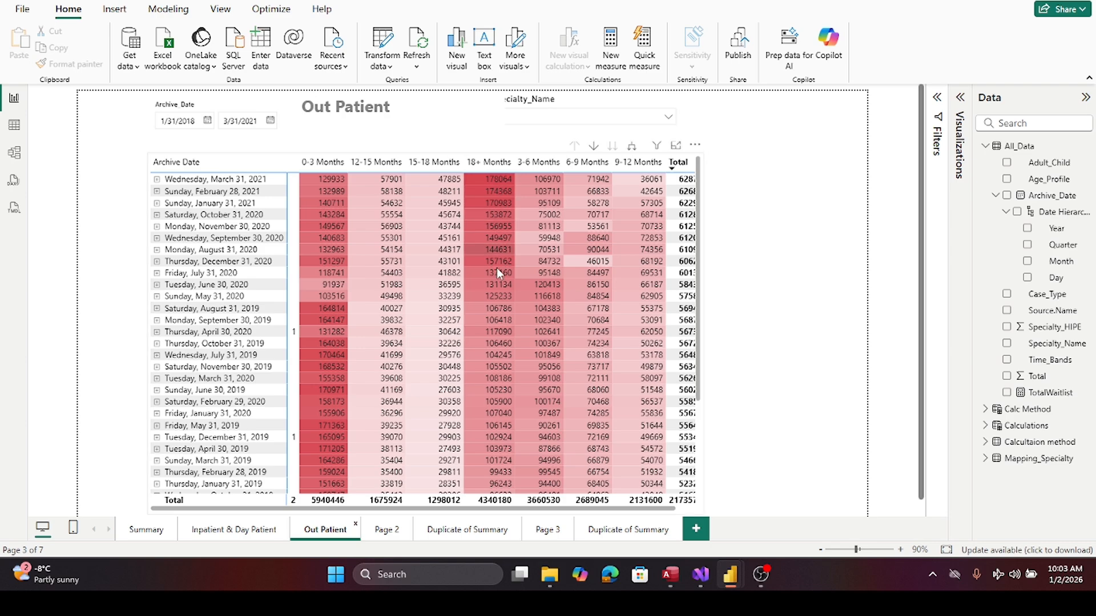
mouse_move(487, 181)
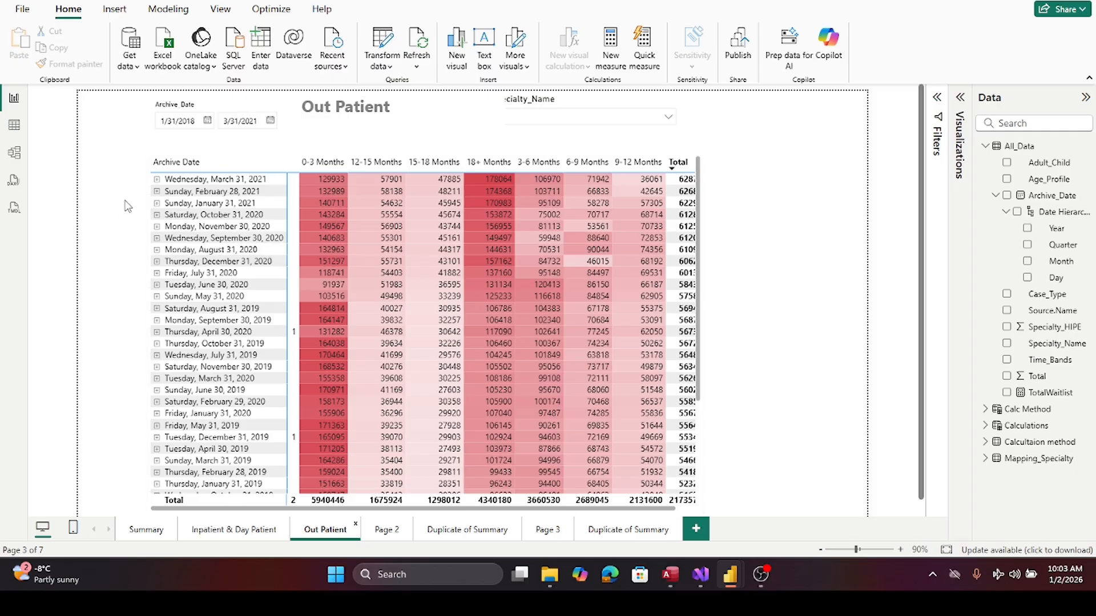
left_click(156, 182)
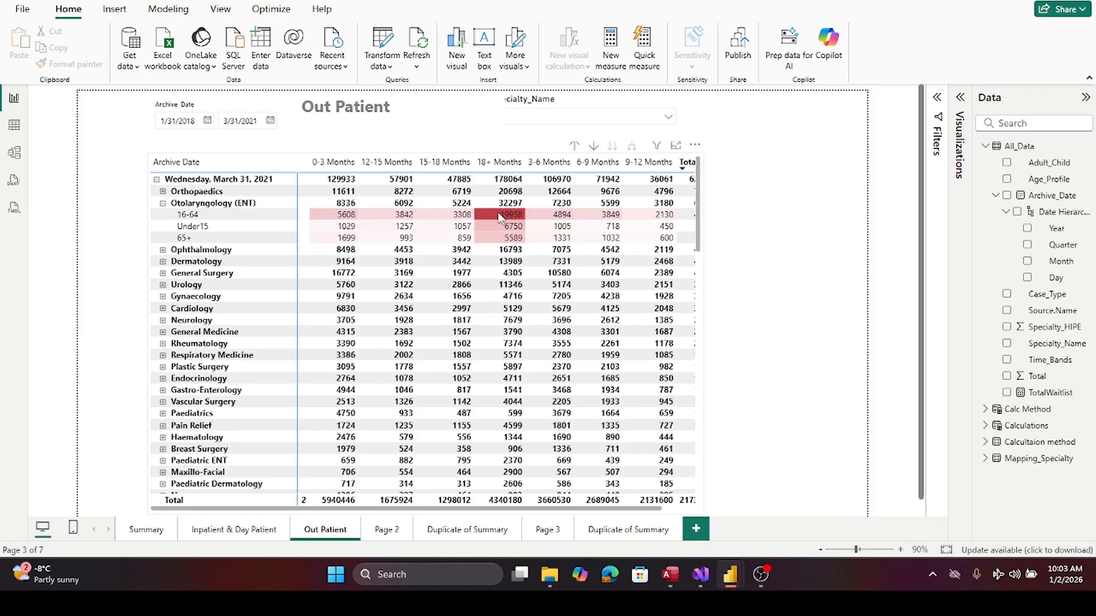
mouse_move(512, 221)
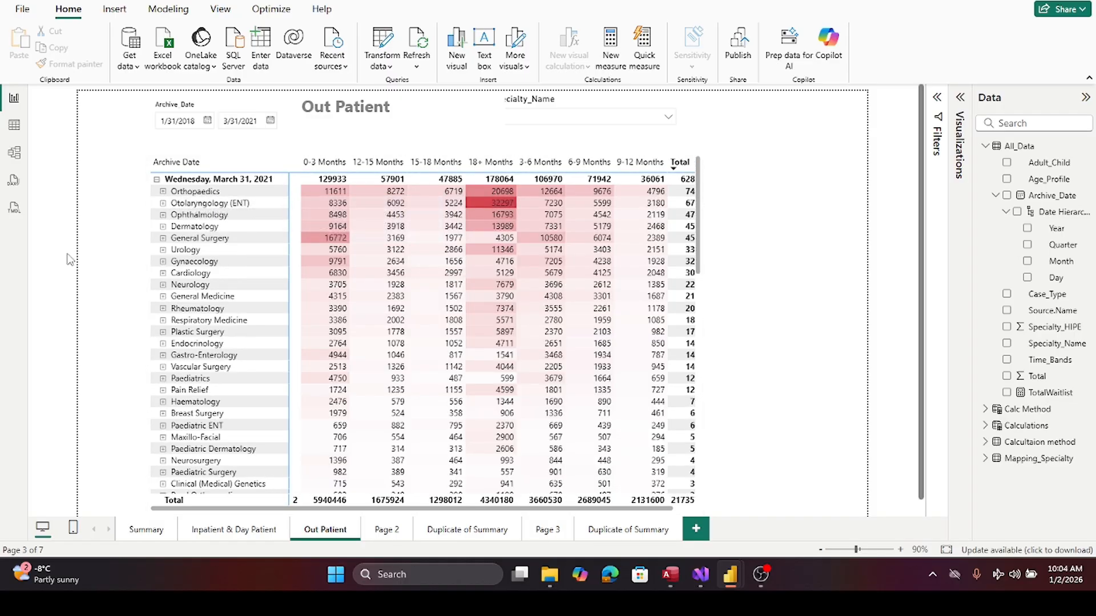
- Compare the General Surgery age groups by time band under March 31, 2021, and collapse that specialty again
left_click(162, 238)
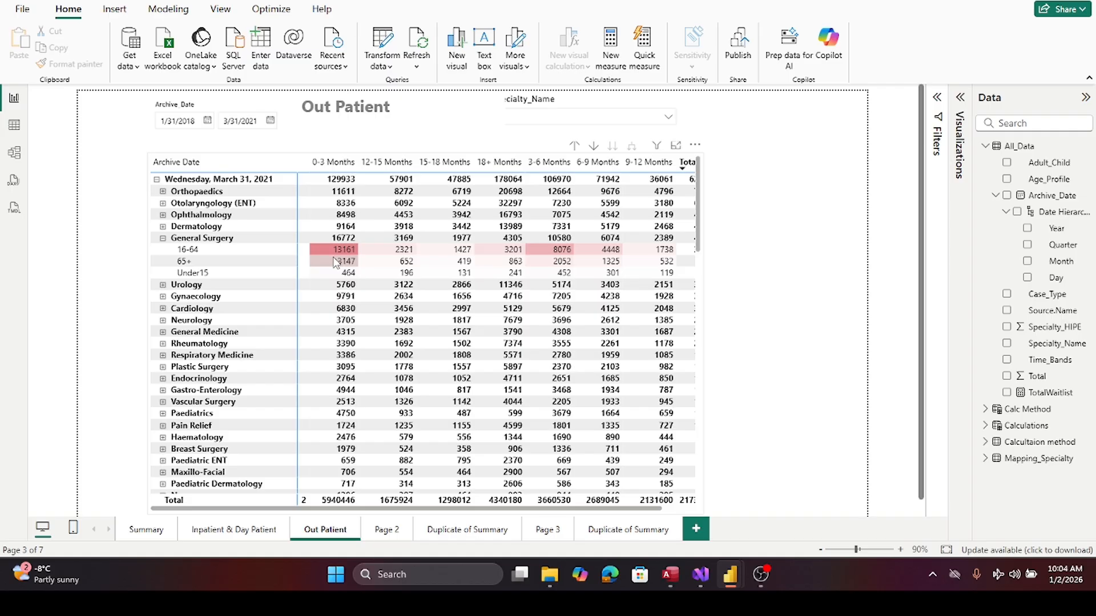
mouse_move(606, 257)
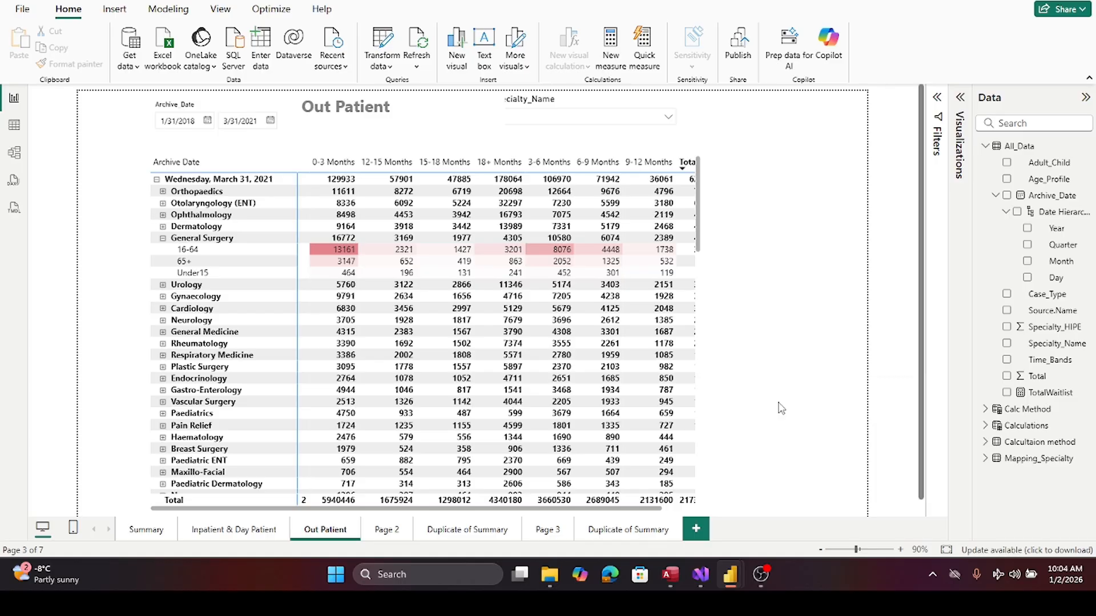
left_click(163, 237)
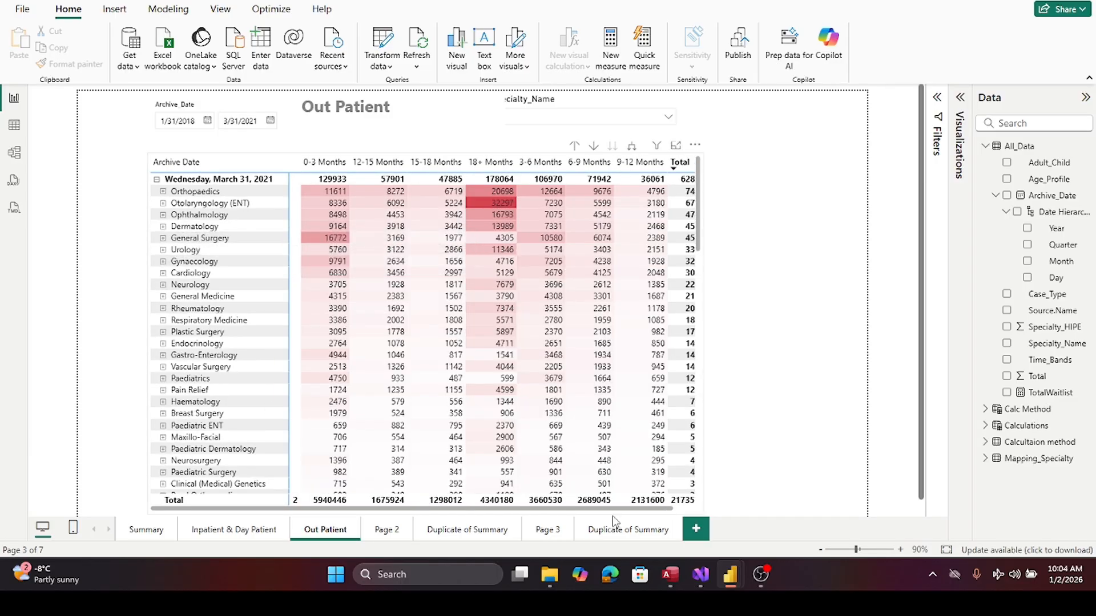
- Look through the remaining March 31, 2021 specialties, collapse the date, and return to the Summary page
scroll(585, 370, "down", 12)
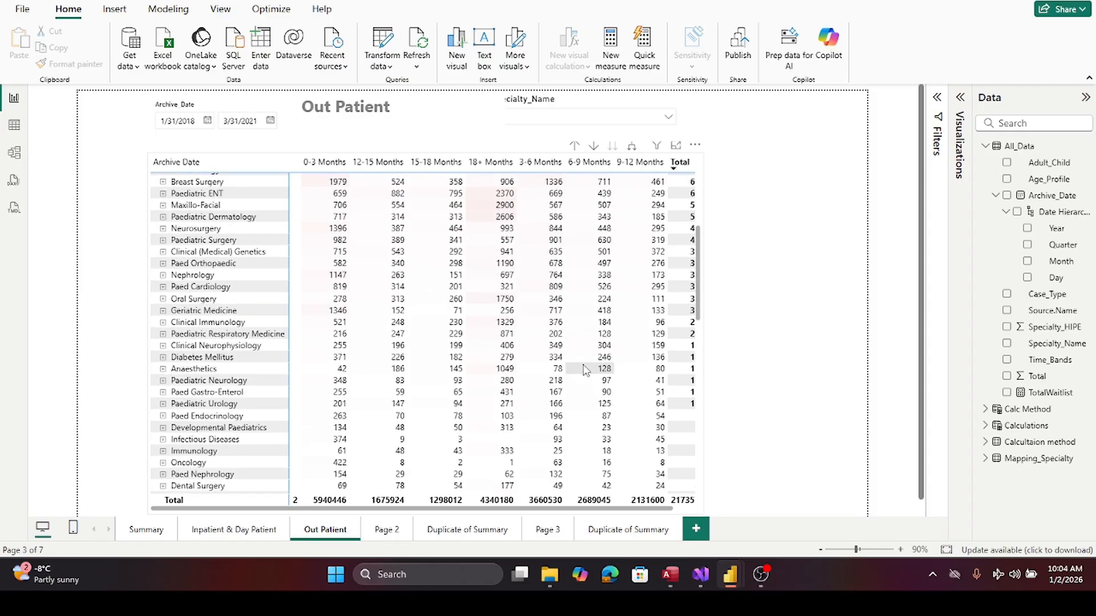
scroll(585, 370, "up", 12)
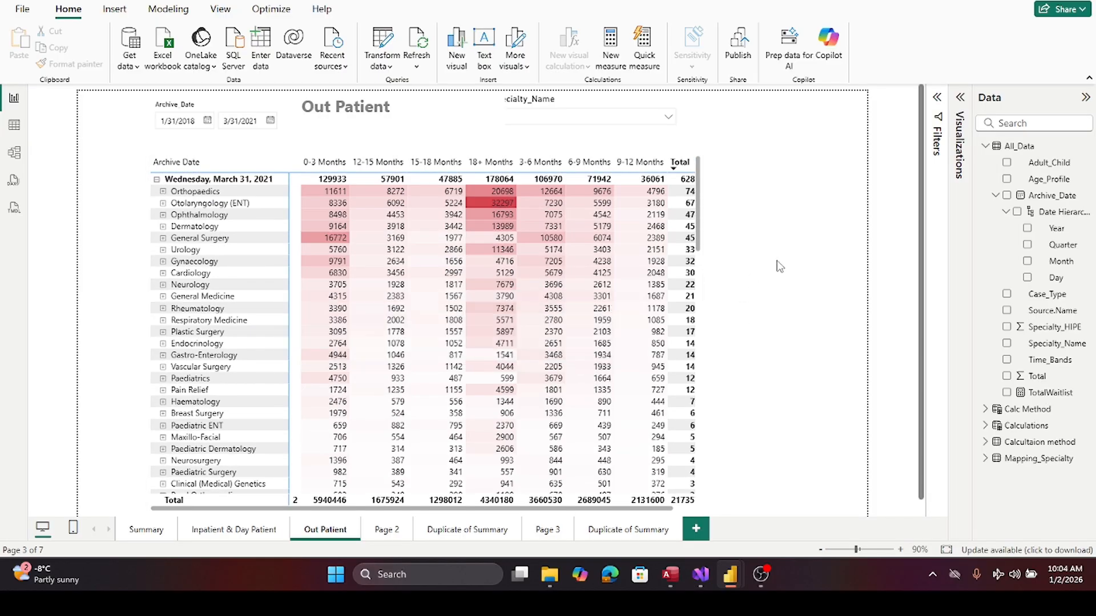
left_click(157, 180)
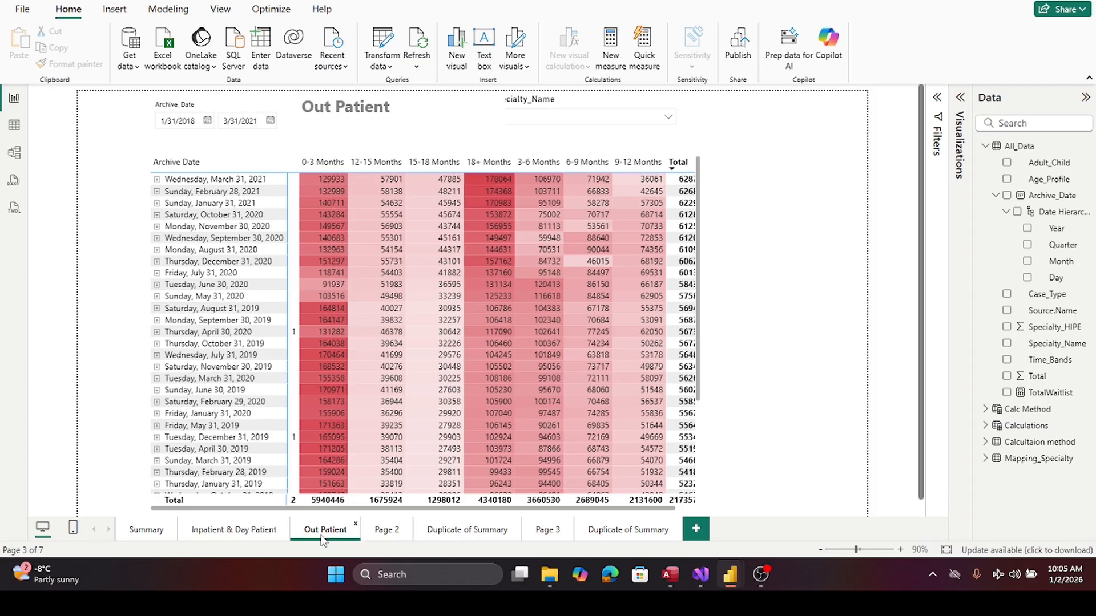
left_click(137, 535)
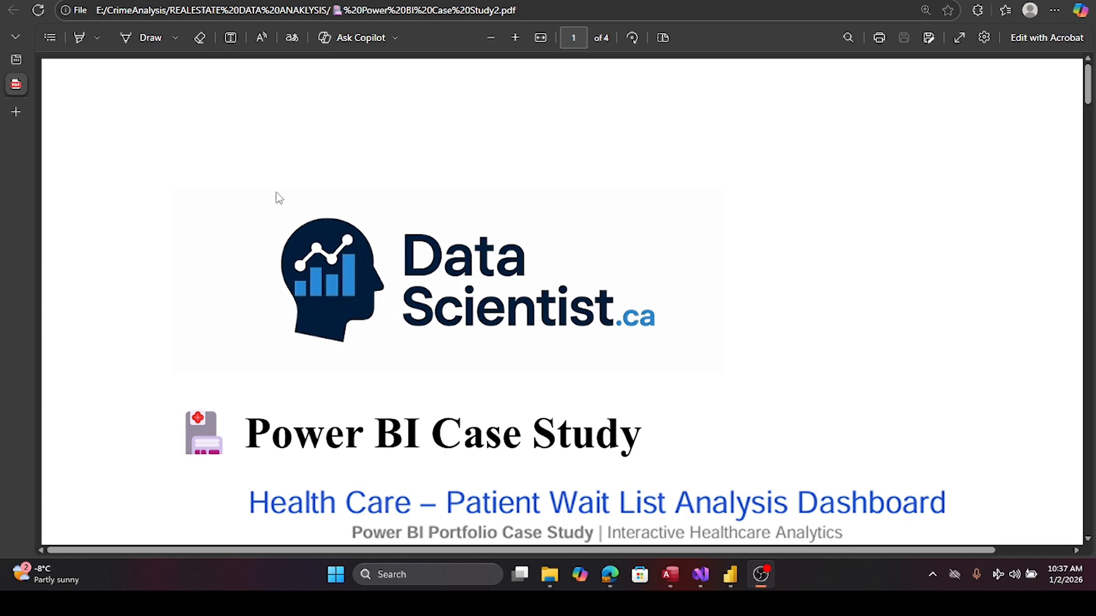
- Switch from the case study PDF to the blank Power BI Desktop report and make its window fill the screen
mouse_move(740, 577)
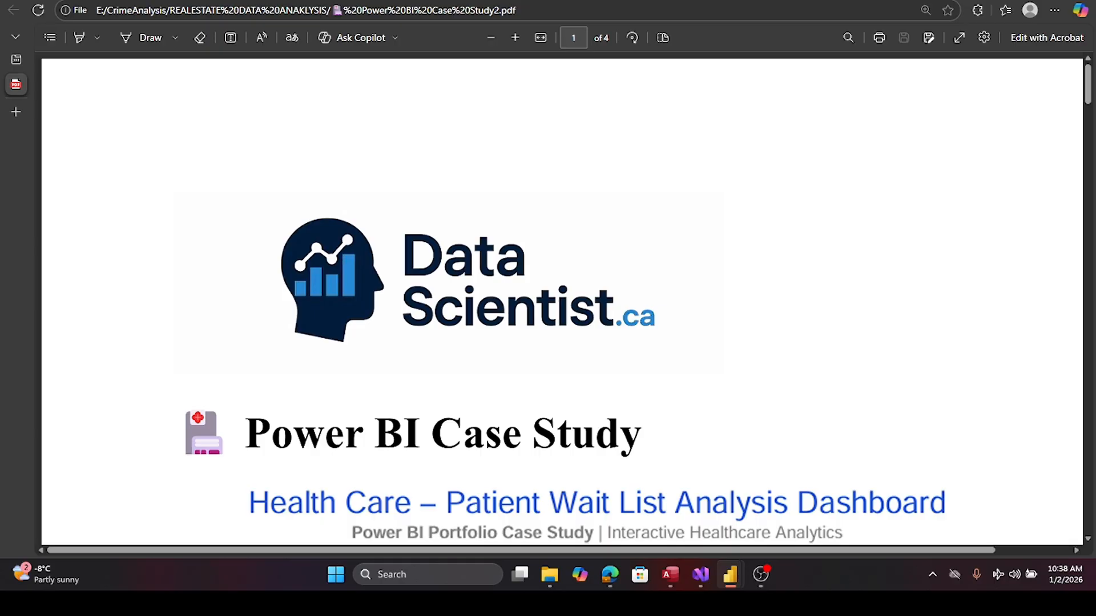
left_click_drag(1095, 3, 1, 3)
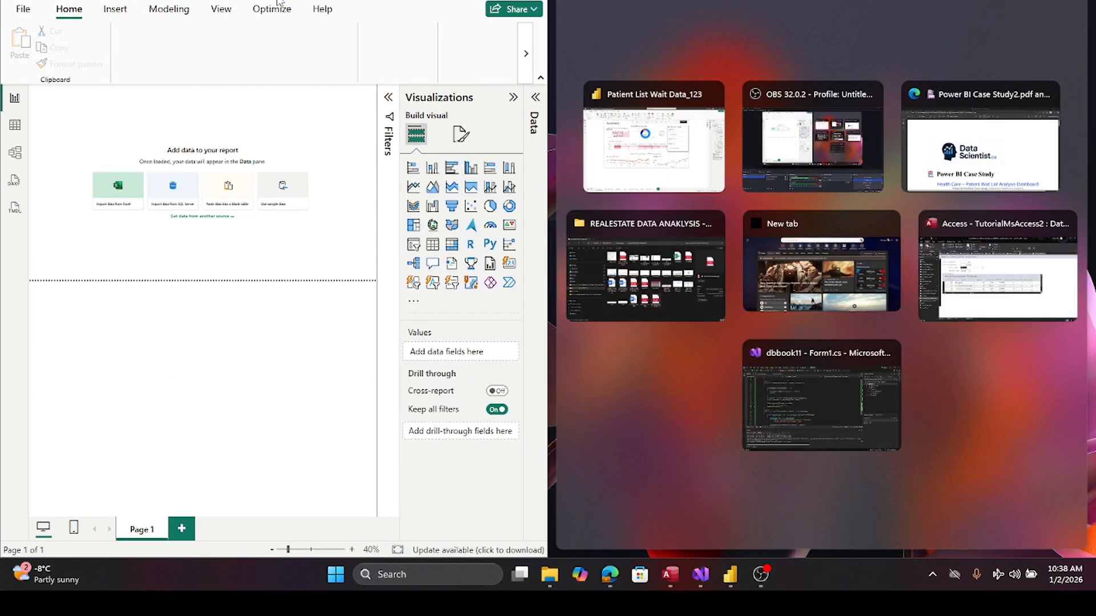
left_click(506, 1)
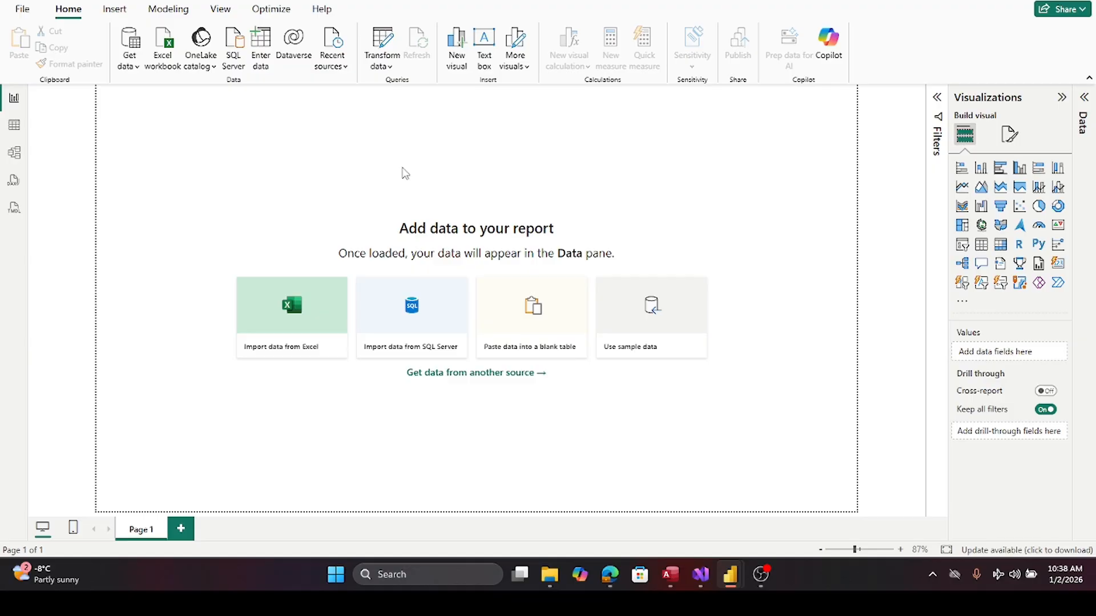
- Save the blank report as "Hospital Wait List Aanalysis Dashboard(2-Jan-2026)" in the Hospital-Patient-Waitlist-Analysis-with-Power-BI-main folder
key("ctrl+s")
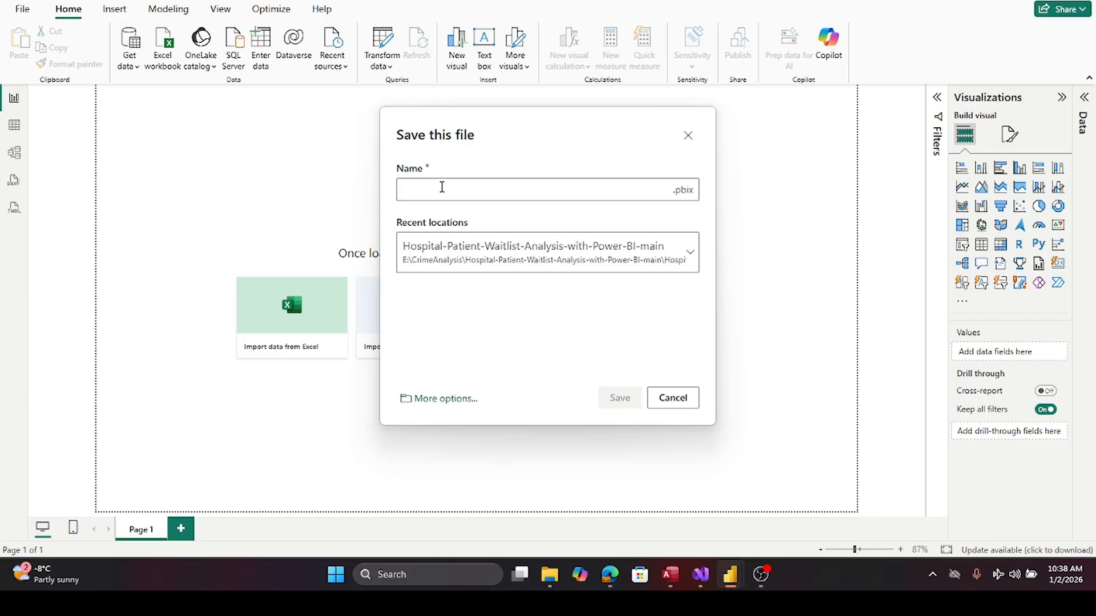
type("Ho")
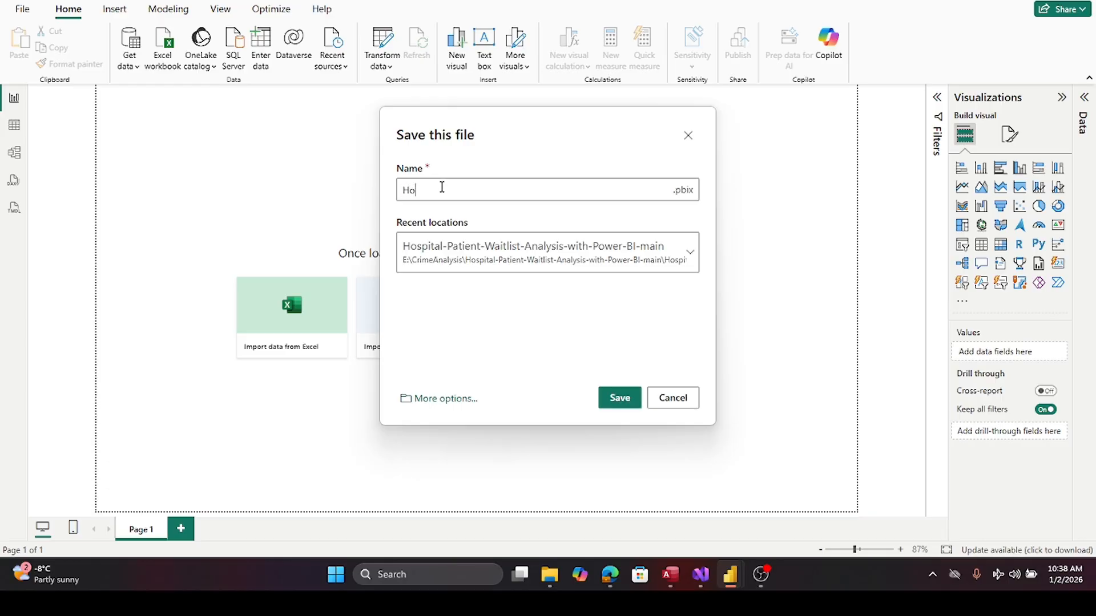
type("spita")
type("l ")
type("Wait")
type(" List A")
type("n")
type("analysis")
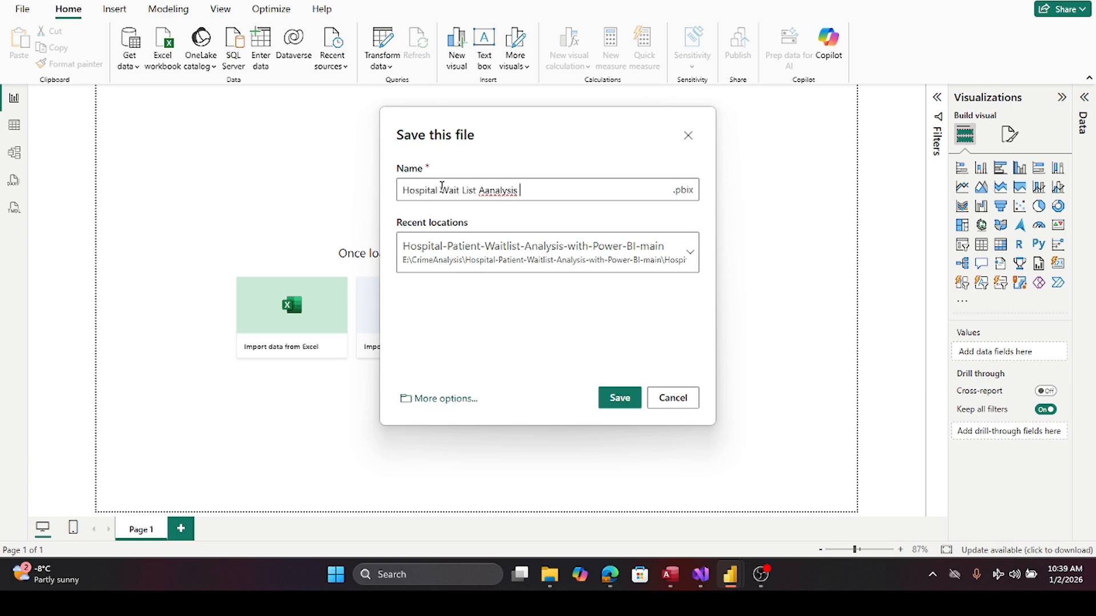
type(" Dashboard(")
type("2-Jan-202")
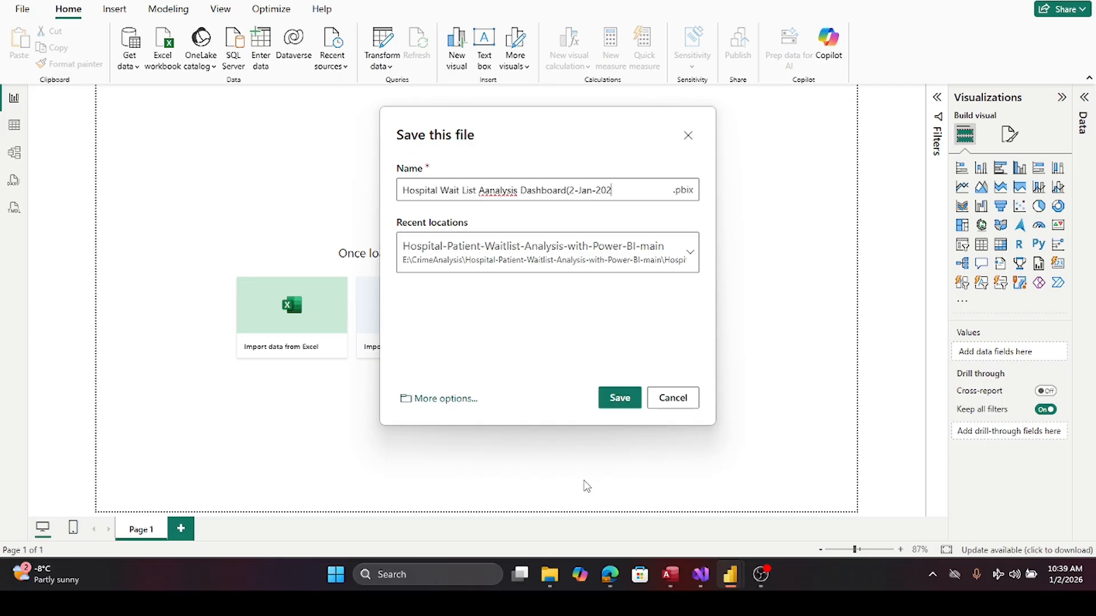
type("6)")
left_click(613, 402)
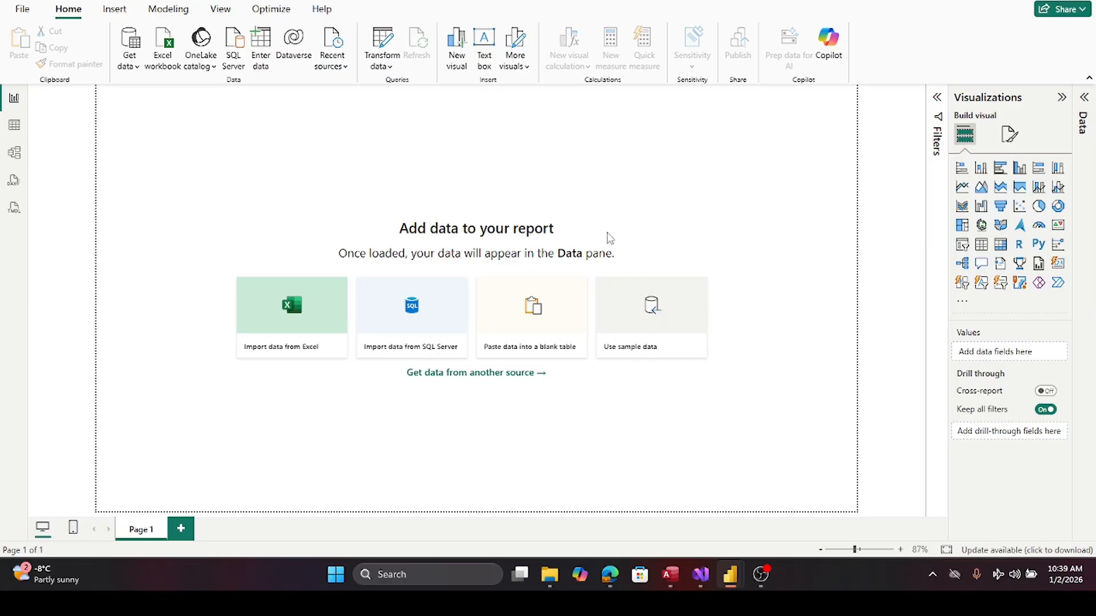
- Switch to File Explorer and locate the Data folder inside Hospital-Patient-Waitlist-Analysis-with-Power-BI-main
mouse_move(550, 581)
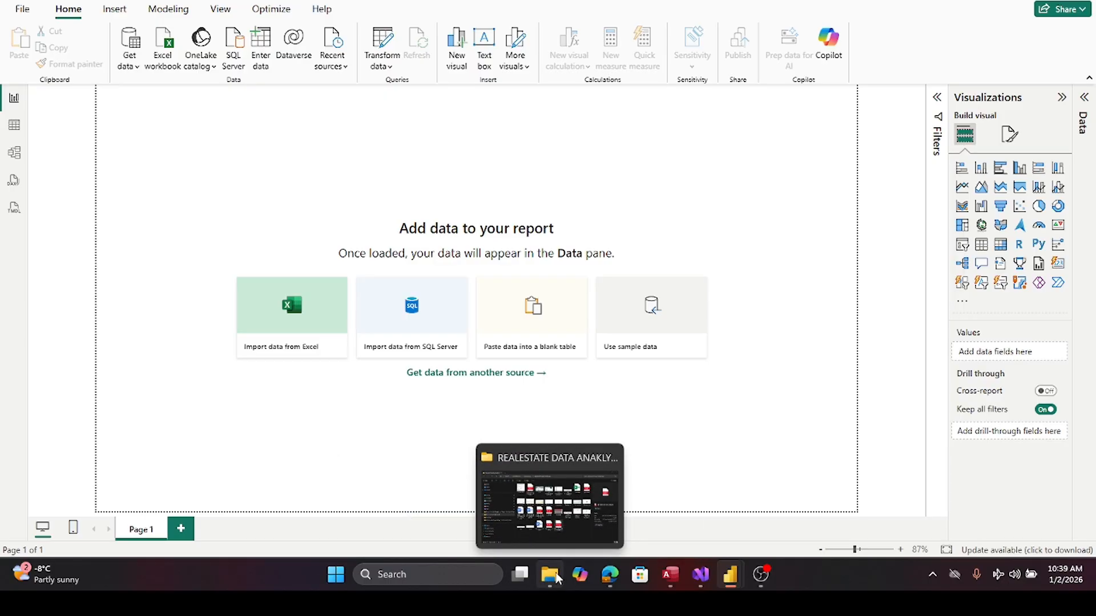
left_click(562, 527)
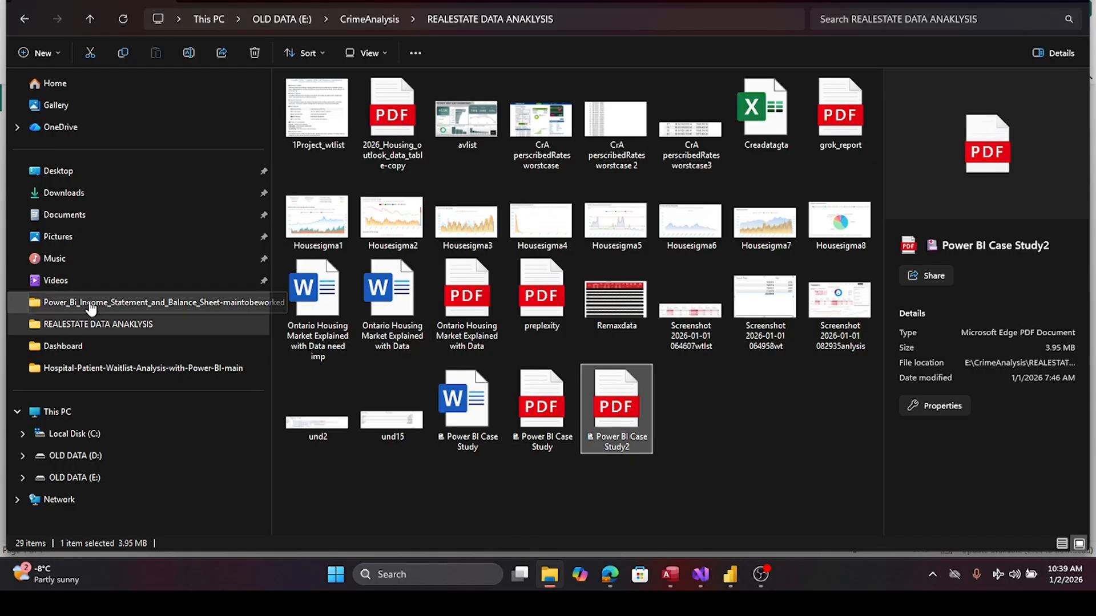
left_click(98, 372)
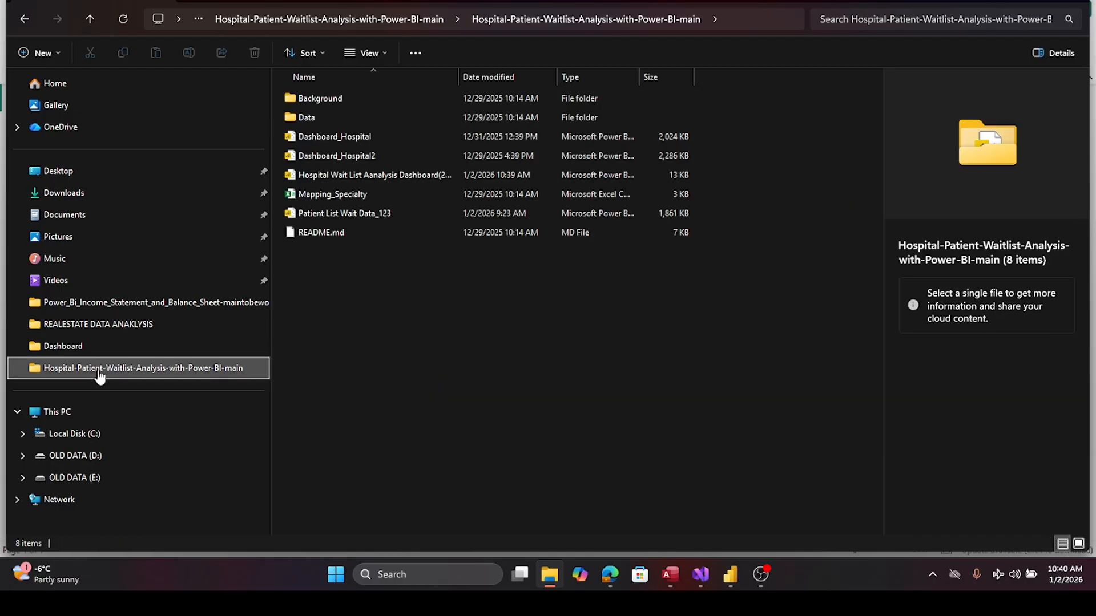
left_click(299, 121)
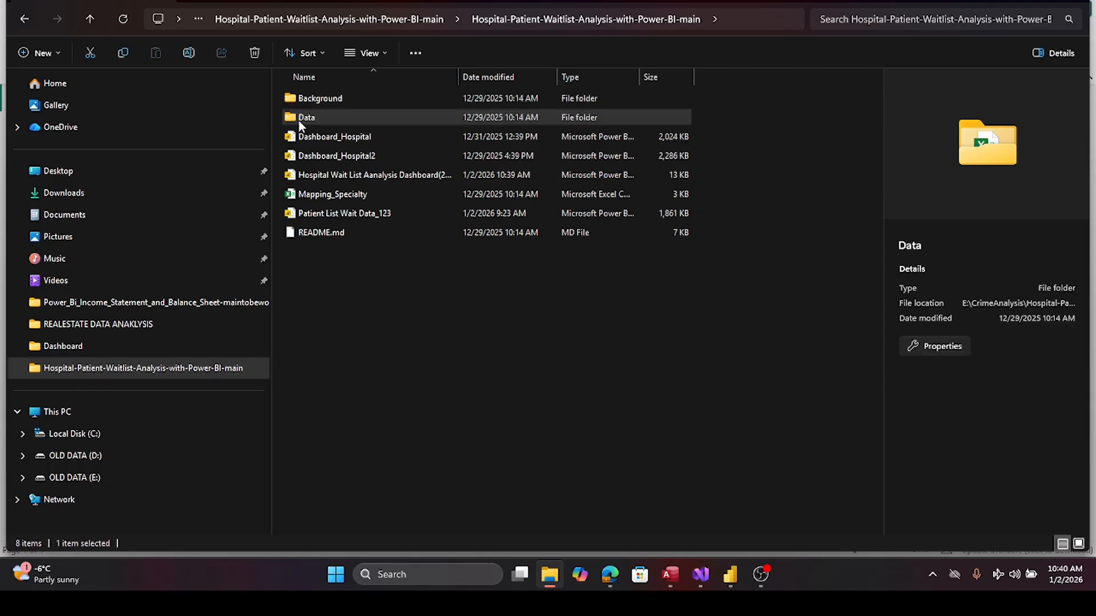
right_click(299, 121)
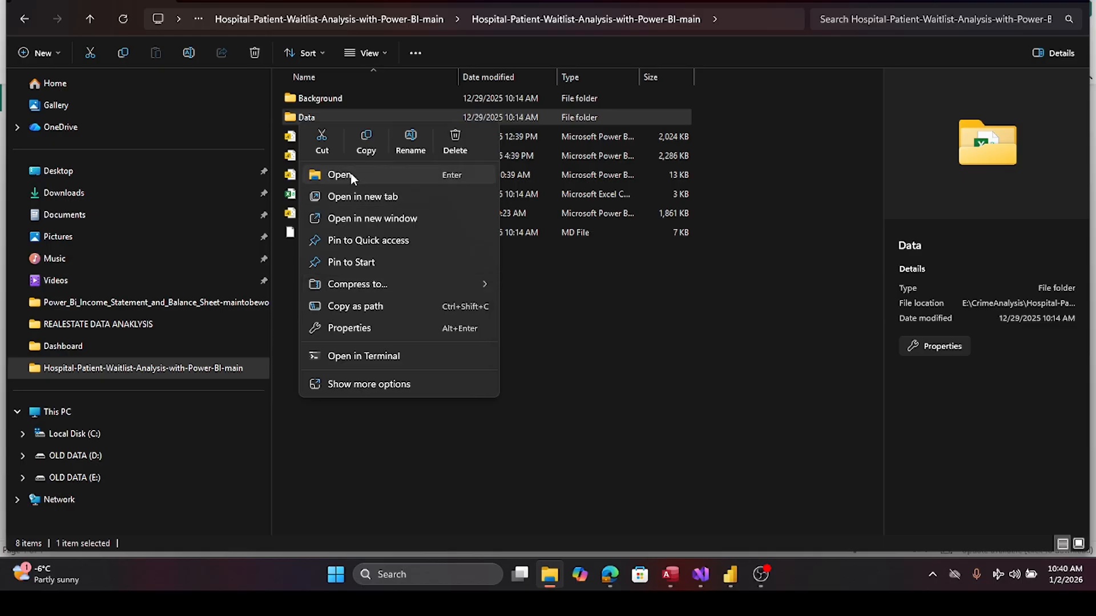
left_click(731, 342)
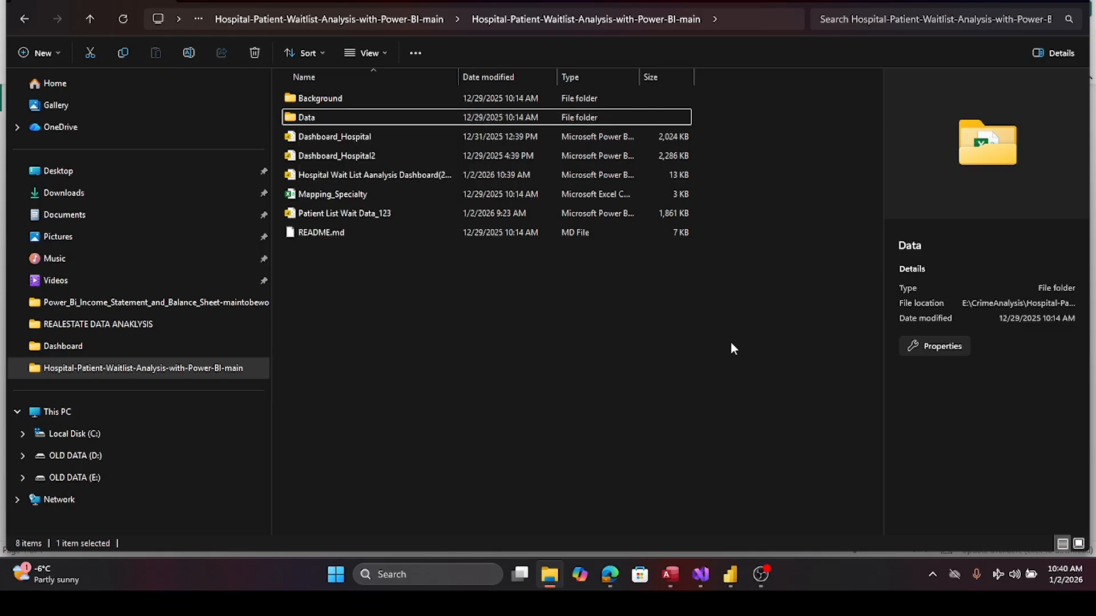
- Switch back to the blank Hospital Wait List report in Power BI Desktop and bring up the full list of data source connectors
mouse_move(734, 573)
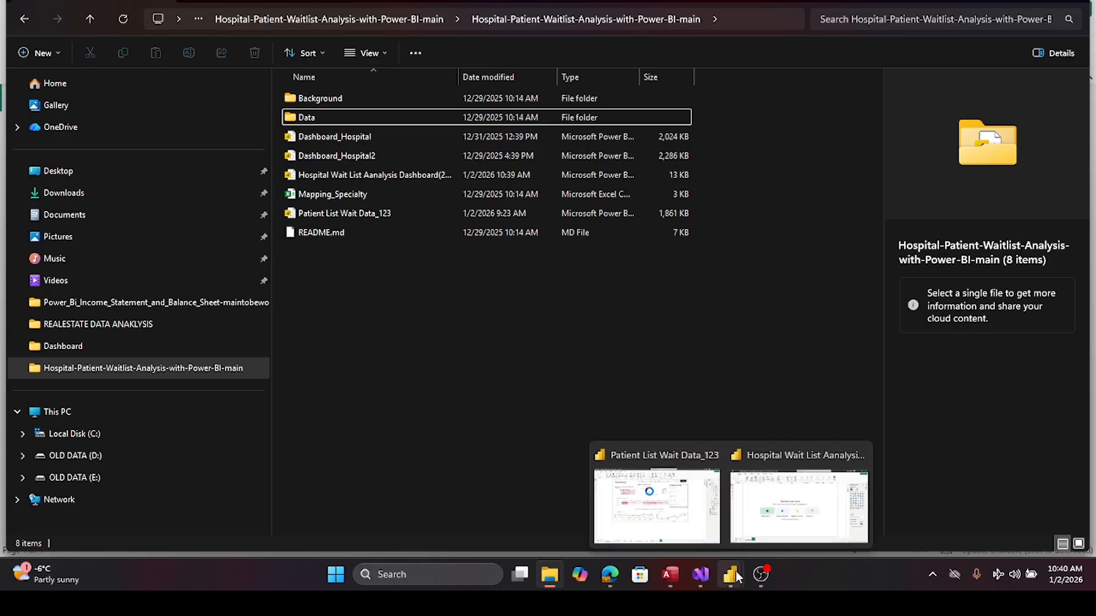
left_click(799, 507)
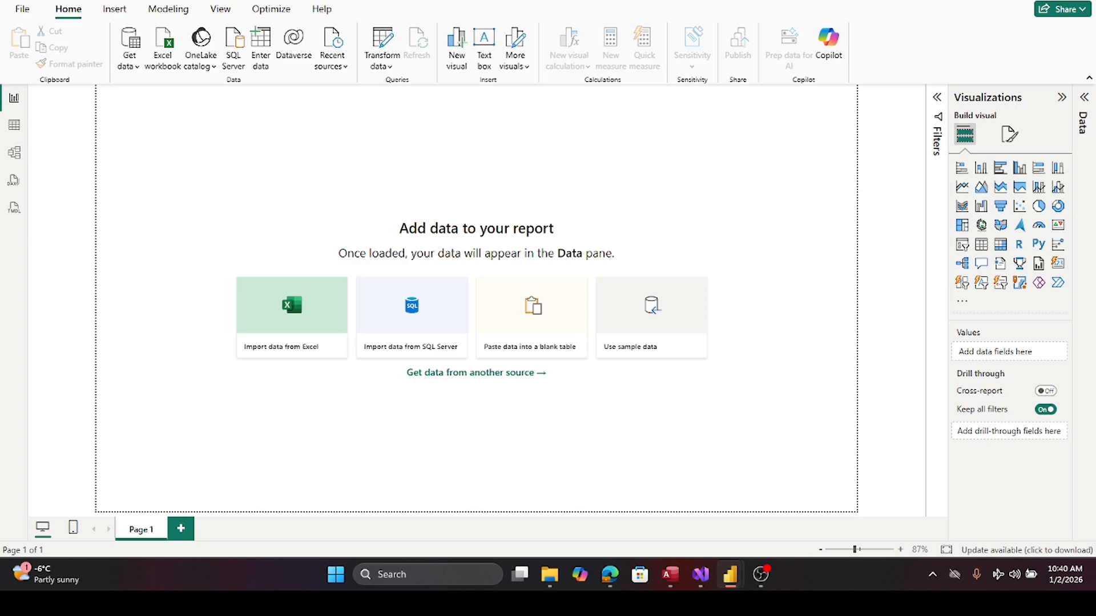
left_click(139, 71)
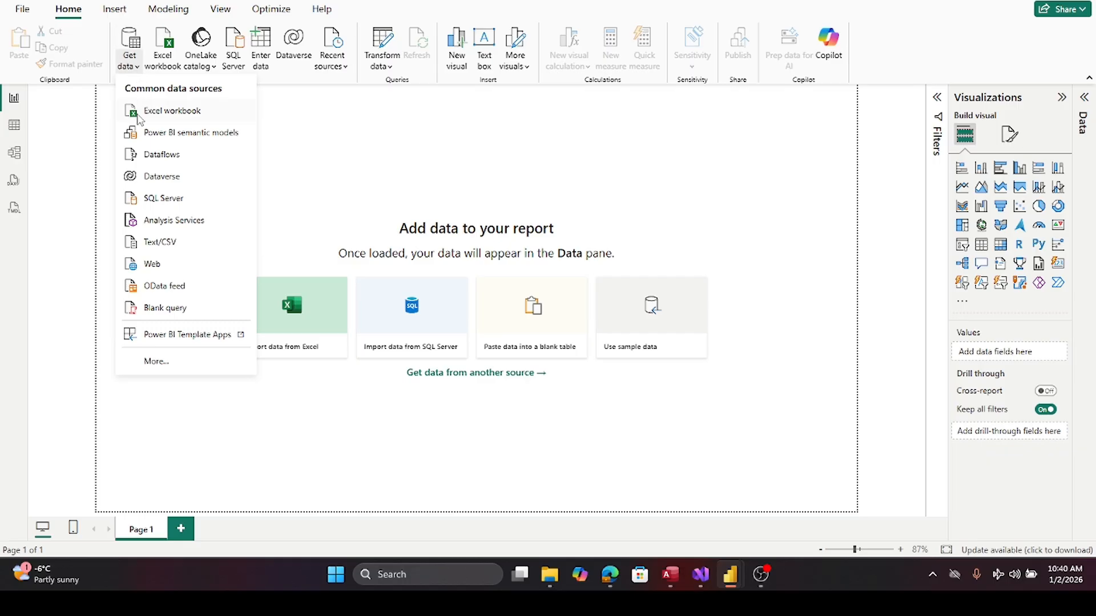
left_click(149, 361)
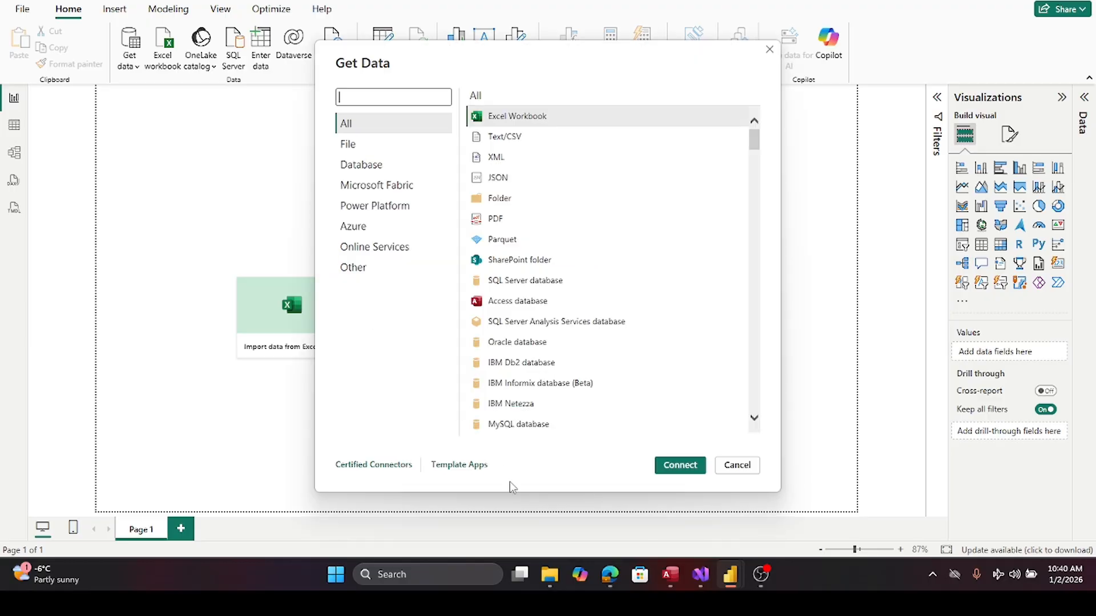
- Switch to File Explorer and look through the Inpatient and Outpatient subfolders of the Data folder
mouse_move(551, 579)
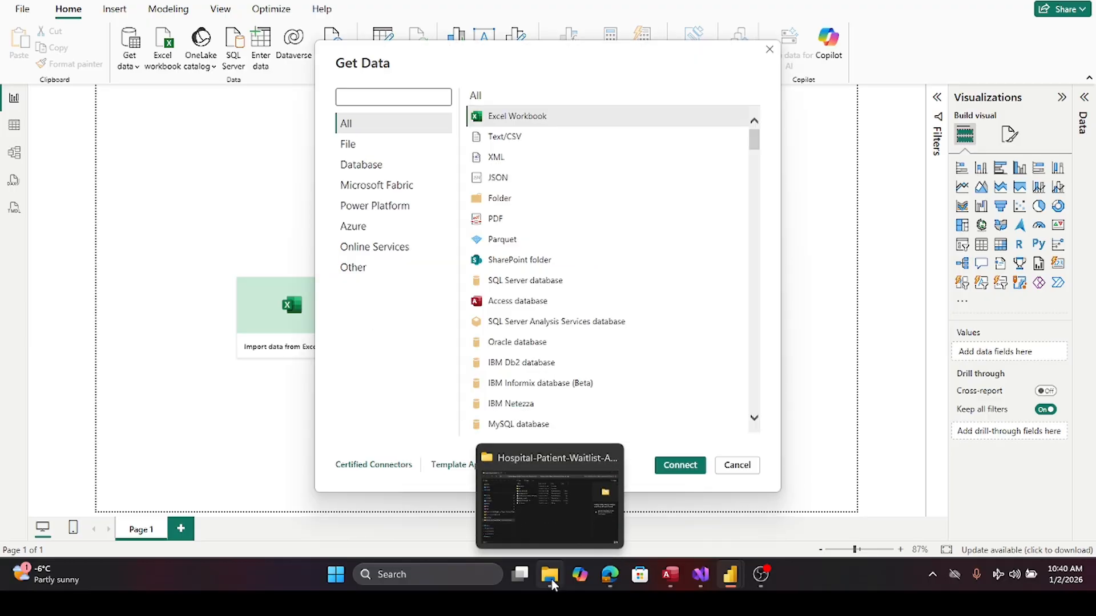
left_click(551, 517)
left_click(301, 114)
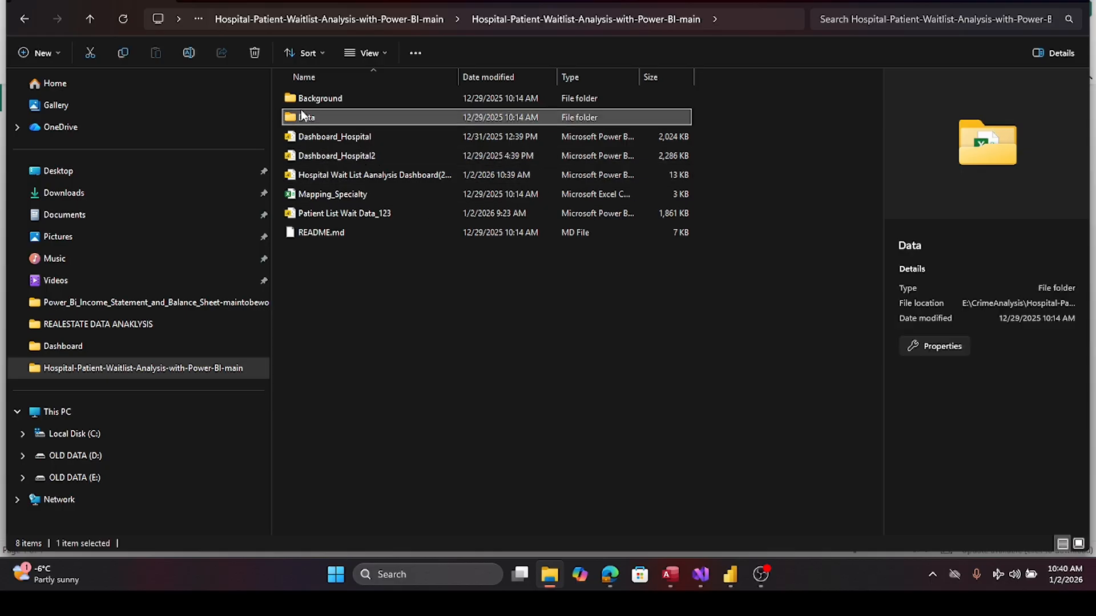
double_click(303, 113)
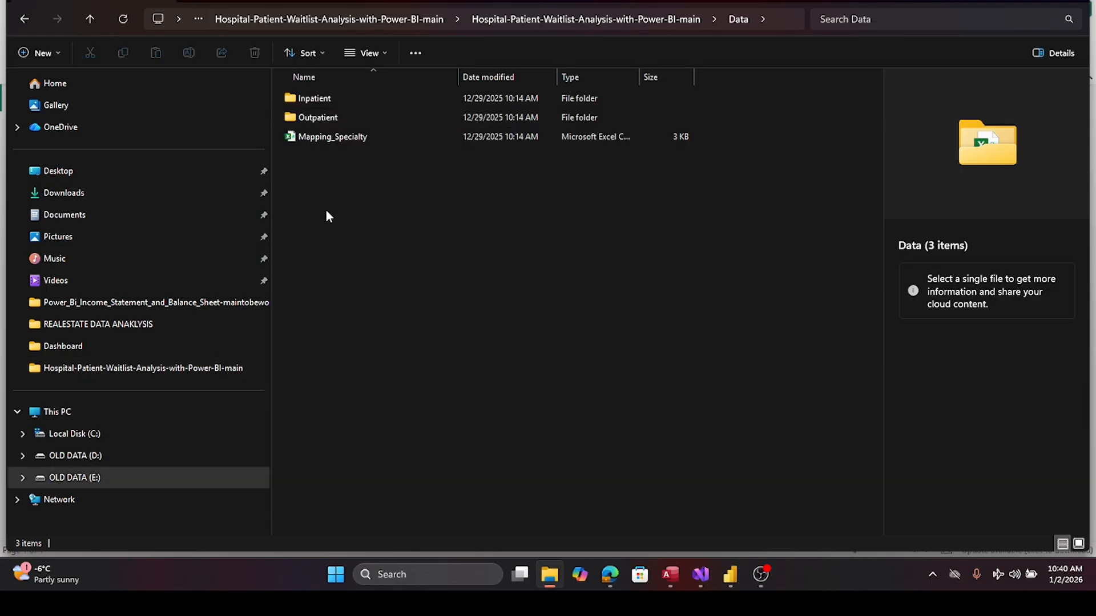
left_click(311, 104)
double_click(310, 103)
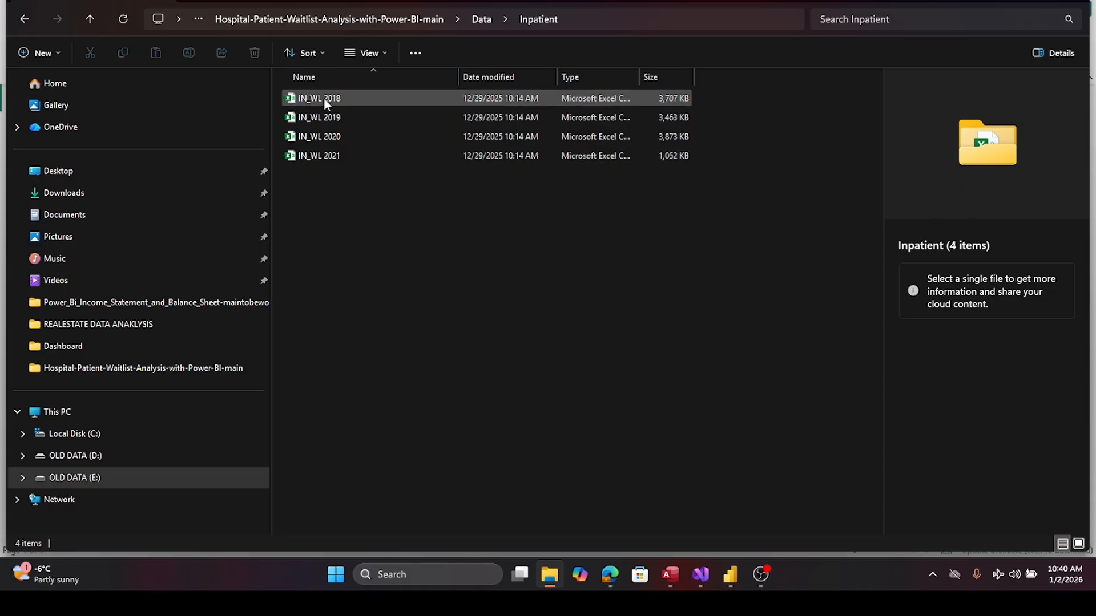
left_click(27, 18)
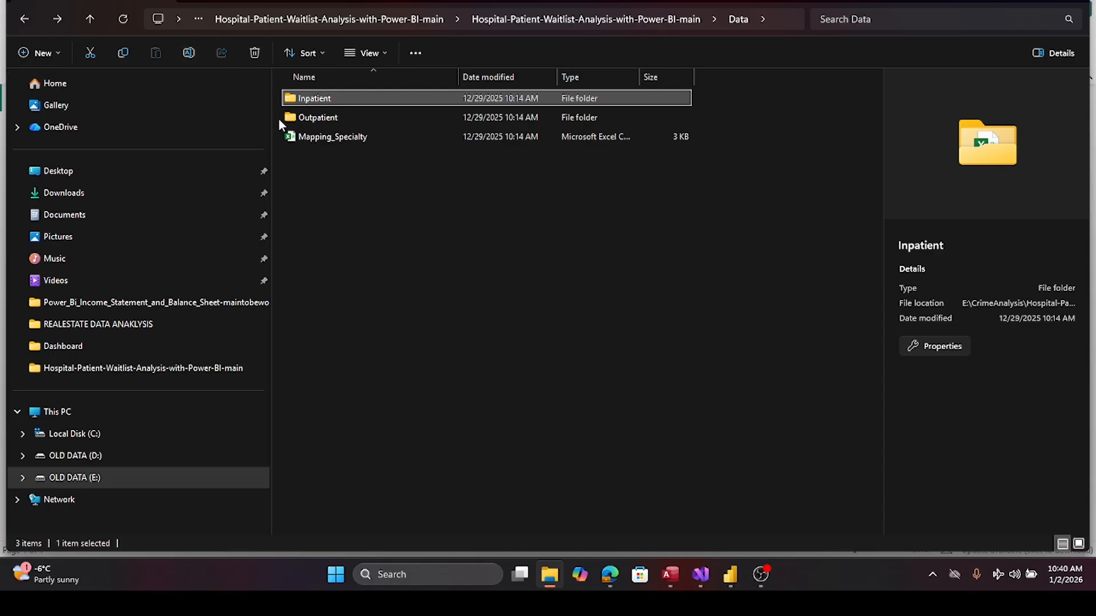
double_click(332, 118)
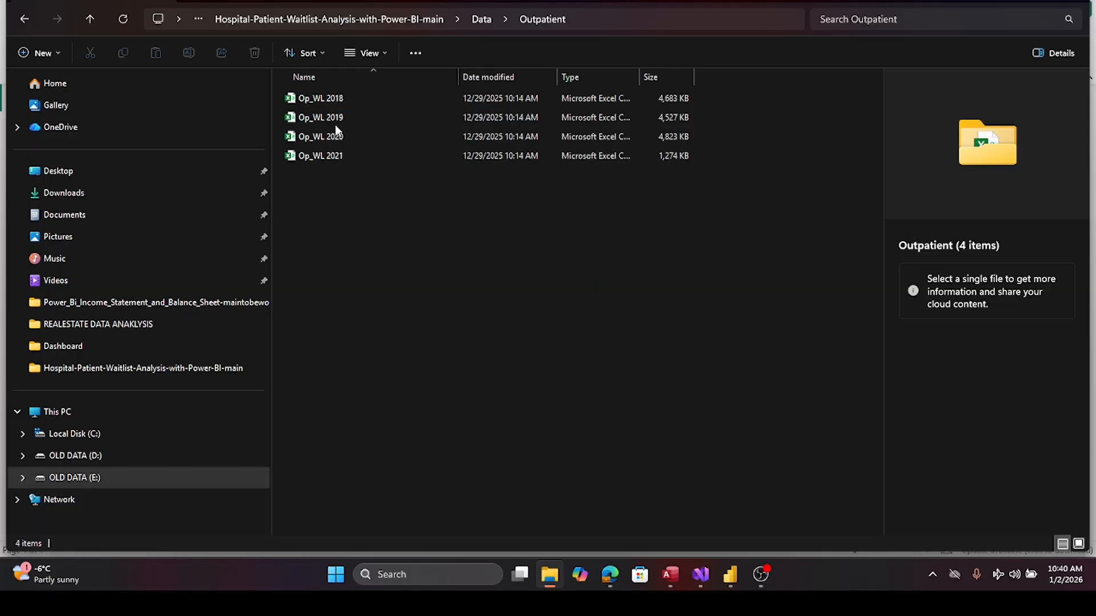
left_click(25, 20)
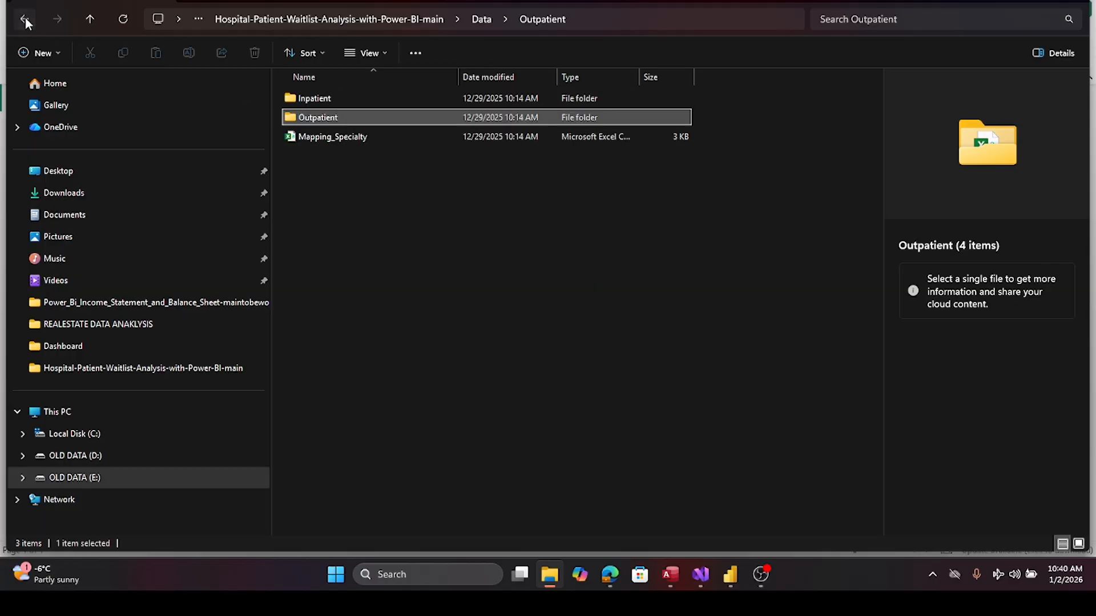
- Open the IN_WL 2018 file from the Inpatient folder in Excel
double_click(331, 99)
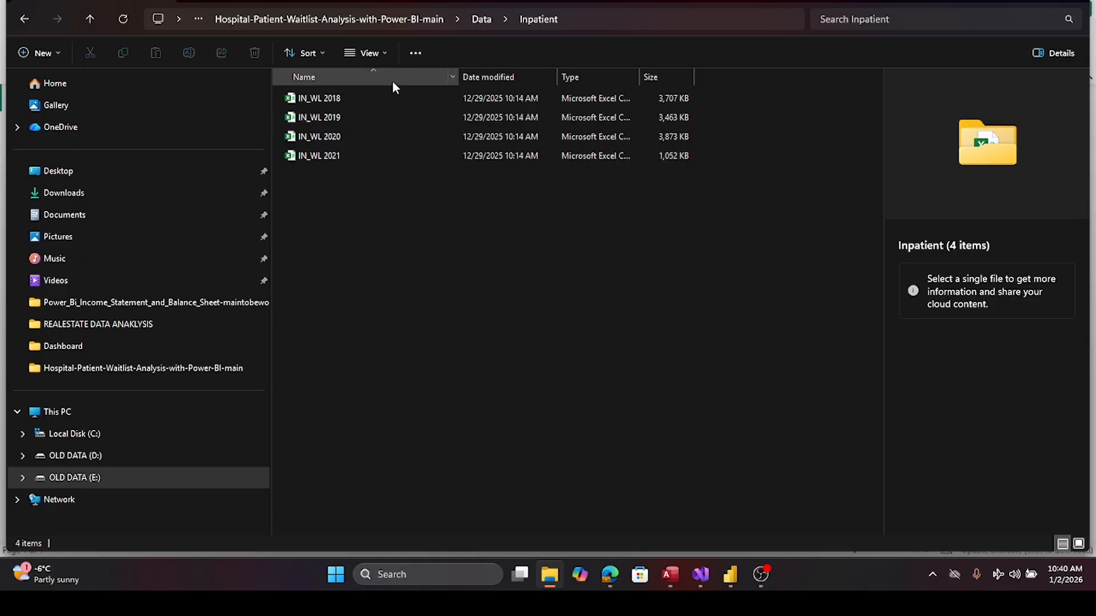
left_click(372, 98)
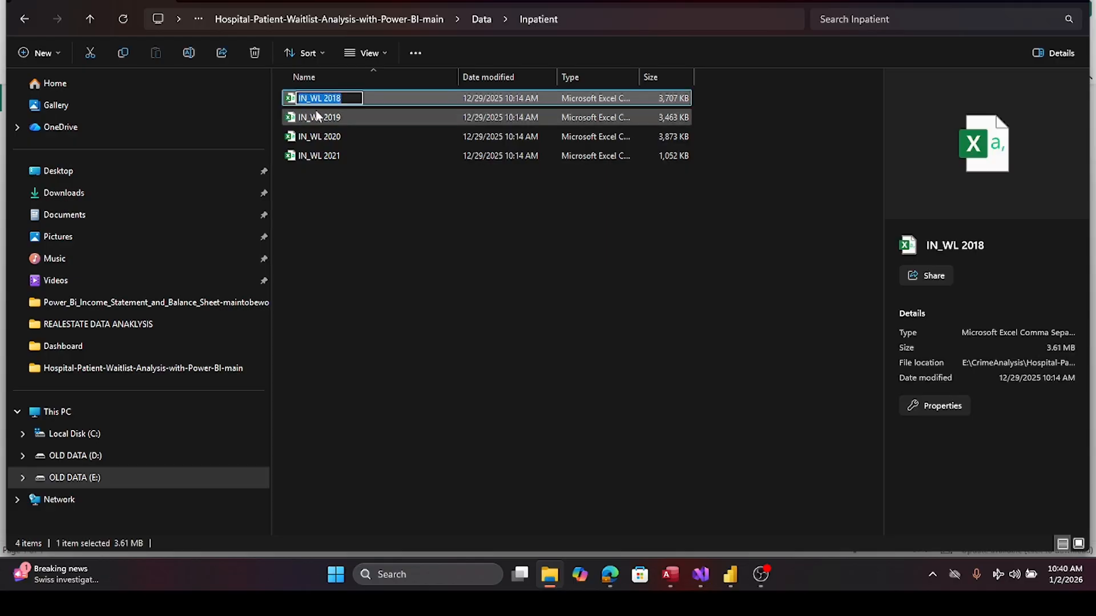
left_click(378, 259)
left_click(318, 98)
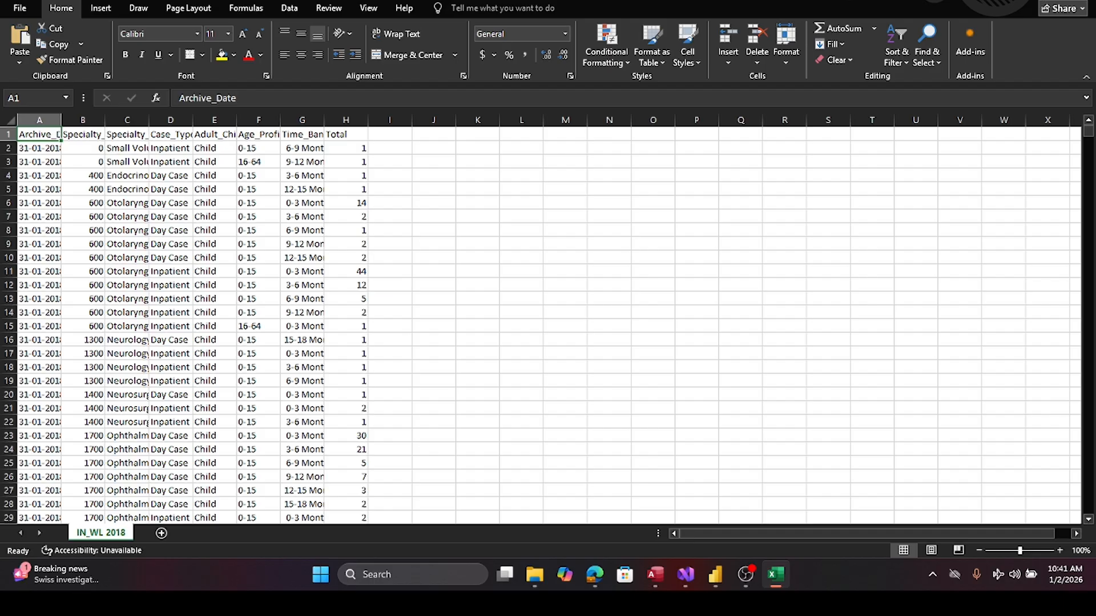
- Widen all columns of the IN_WL 2018 sheet to read its headers and values, and close it without saving
left_click(73, 122)
left_click_drag(63, 119, 81, 120)
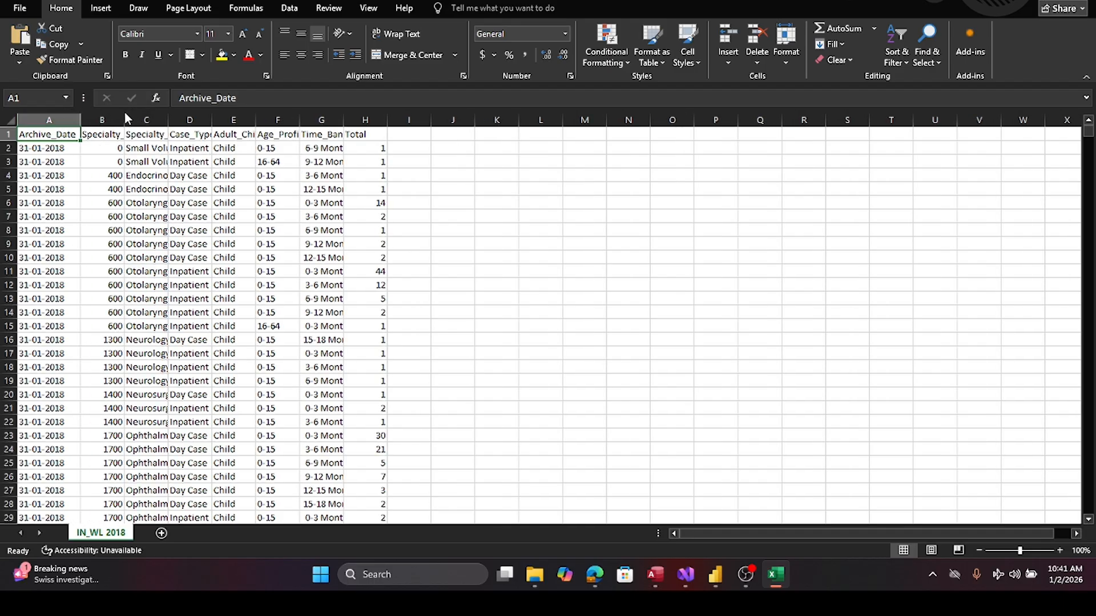
left_click(8, 118)
left_click_drag(80, 120, 124, 134)
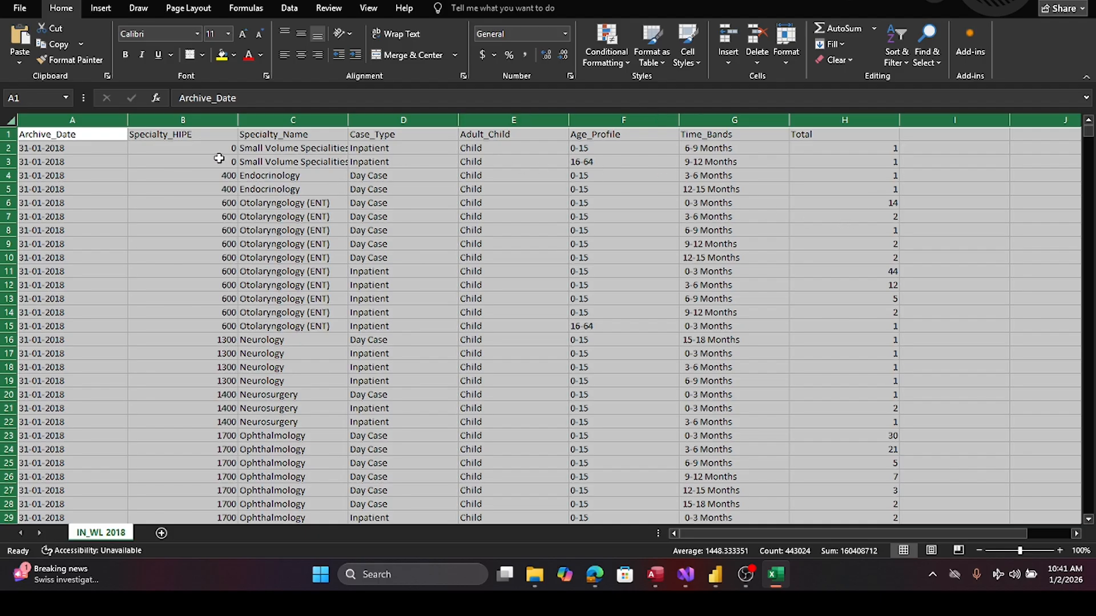
left_click(190, 159)
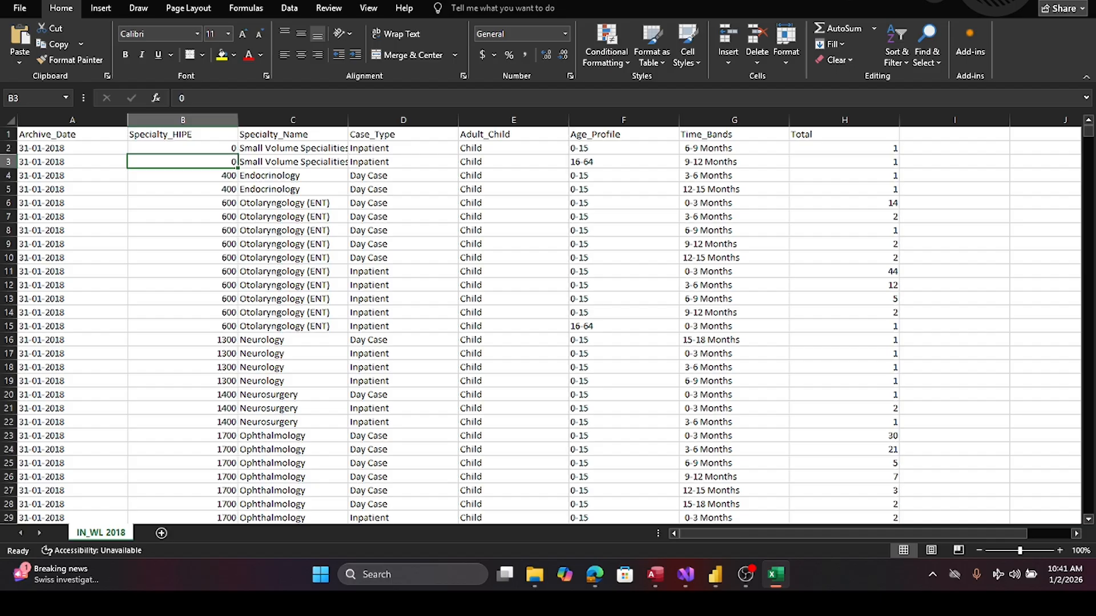
key("alt+F4")
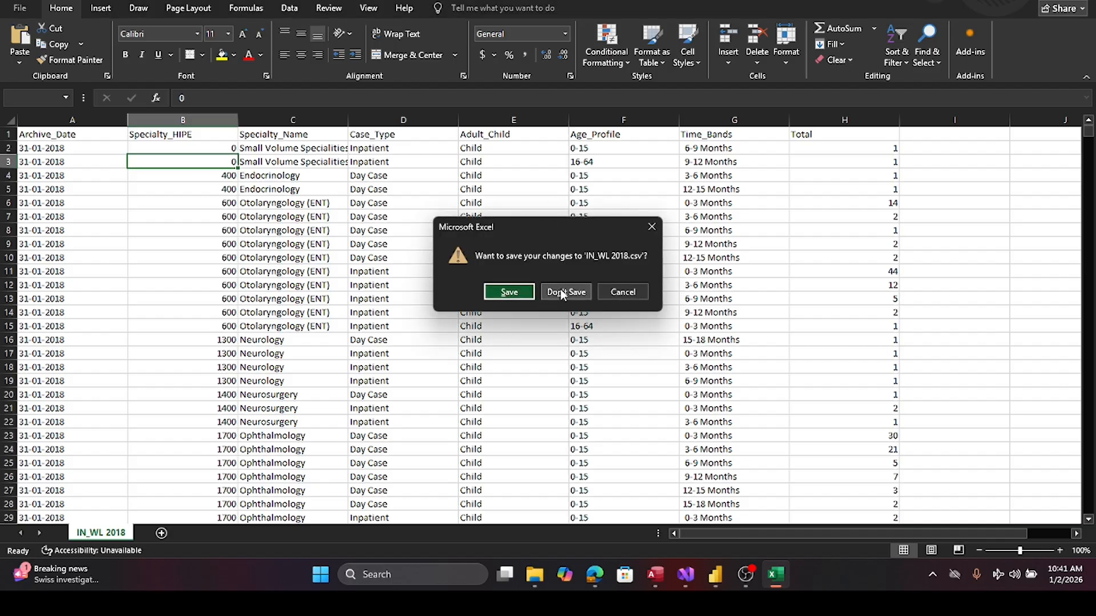
left_click(558, 289)
- Open IN_WL 2019 and widen all its columns to compare its structure, closing it without saving
double_click(319, 119)
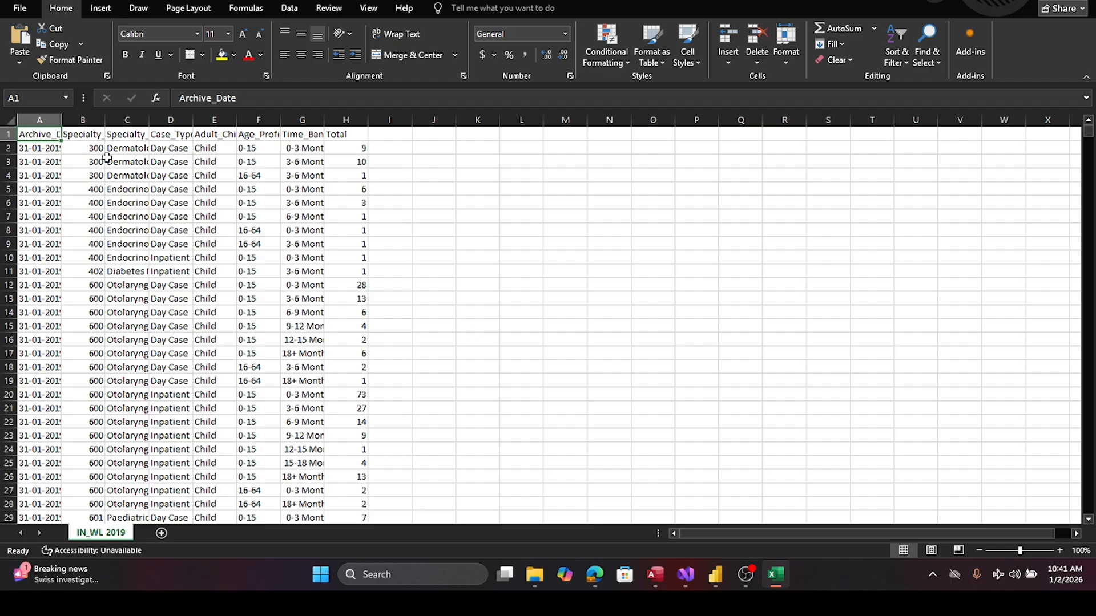
left_click(8, 118)
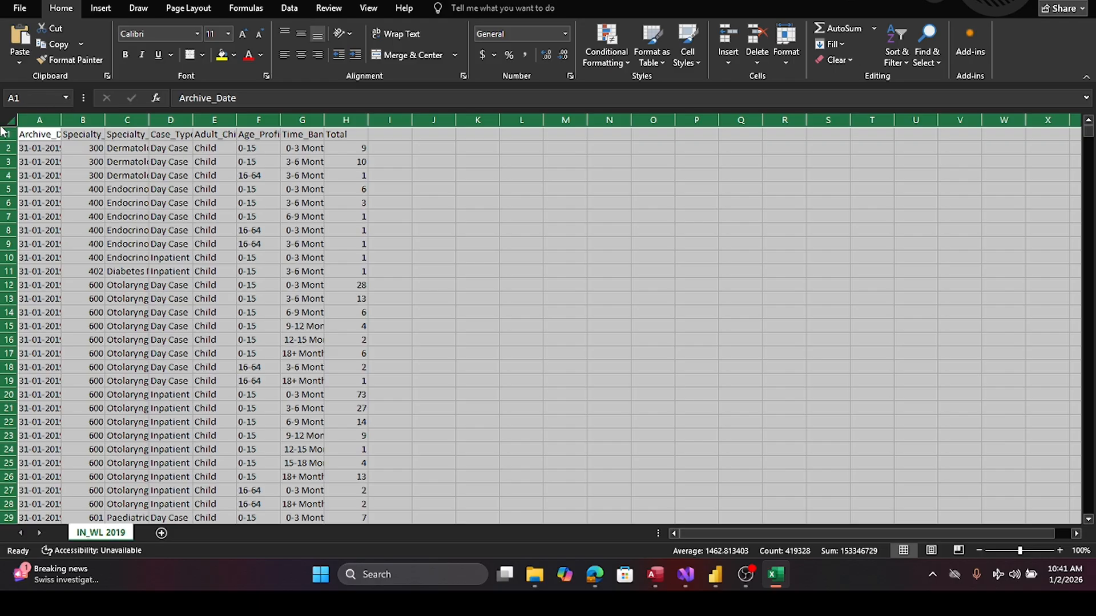
left_click_drag(59, 120, 129, 135)
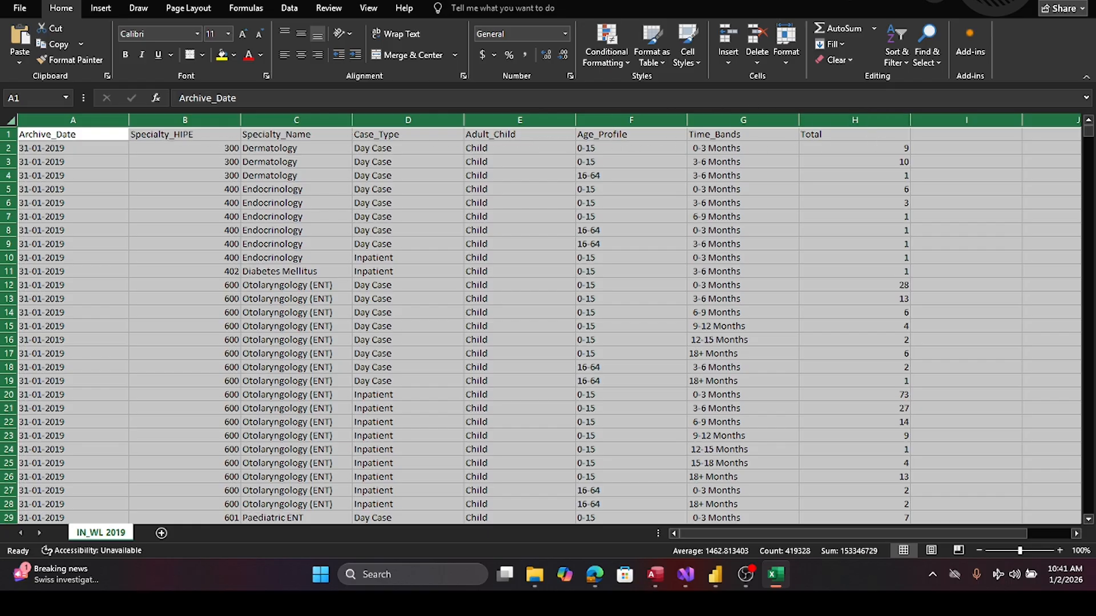
key("alt+F4")
left_click(571, 291)
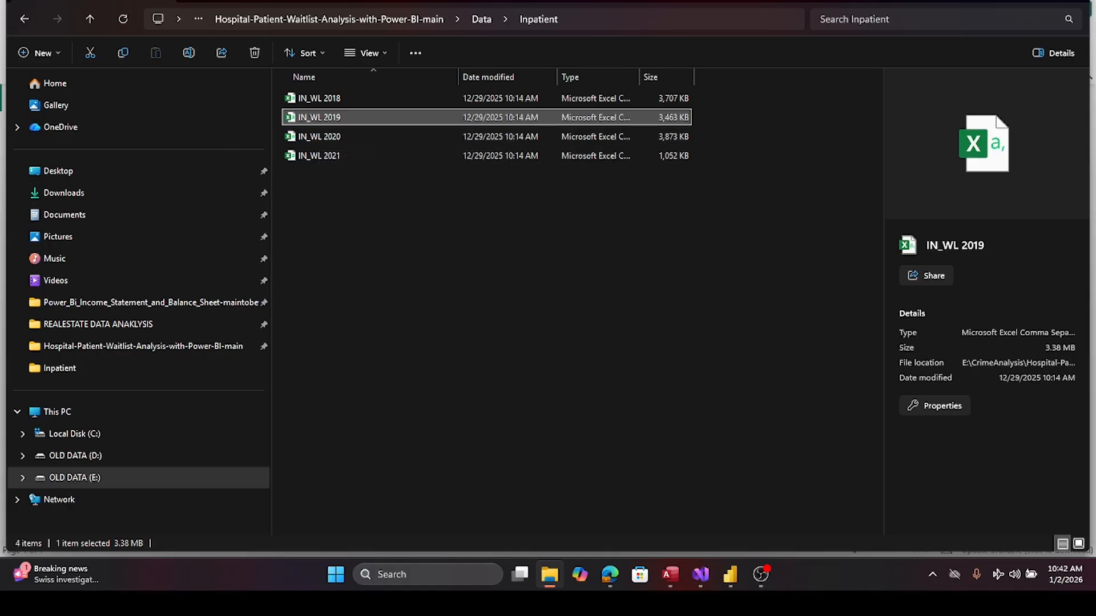
- Open the Mapping_Specialty file from the Data folder to review its specialty groups, and close it again
left_click(25, 19)
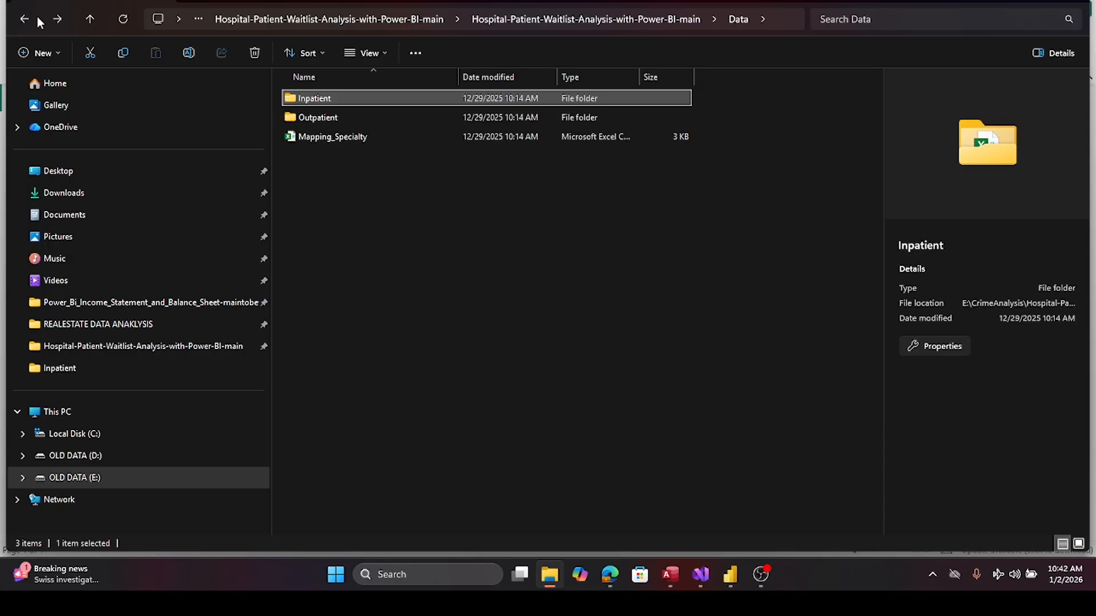
double_click(321, 131)
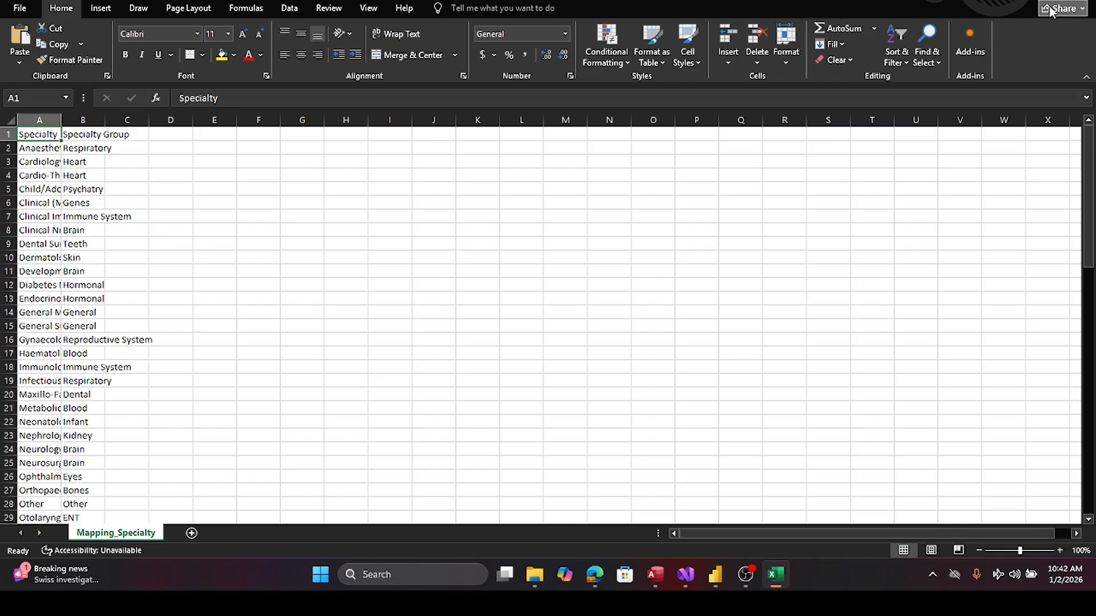
key("alt+F4")
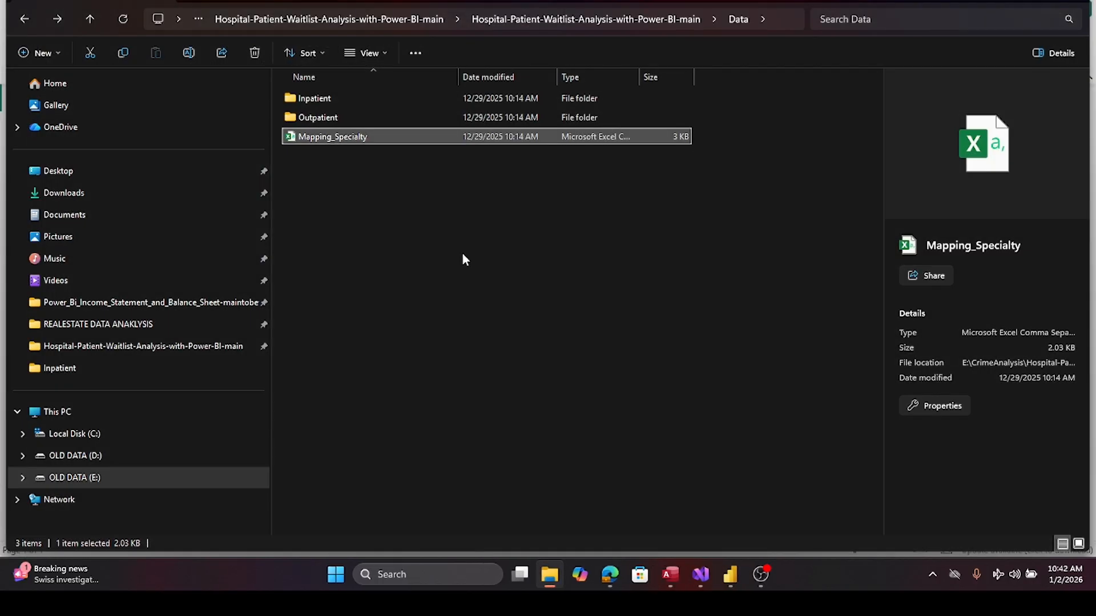
left_click(459, 252)
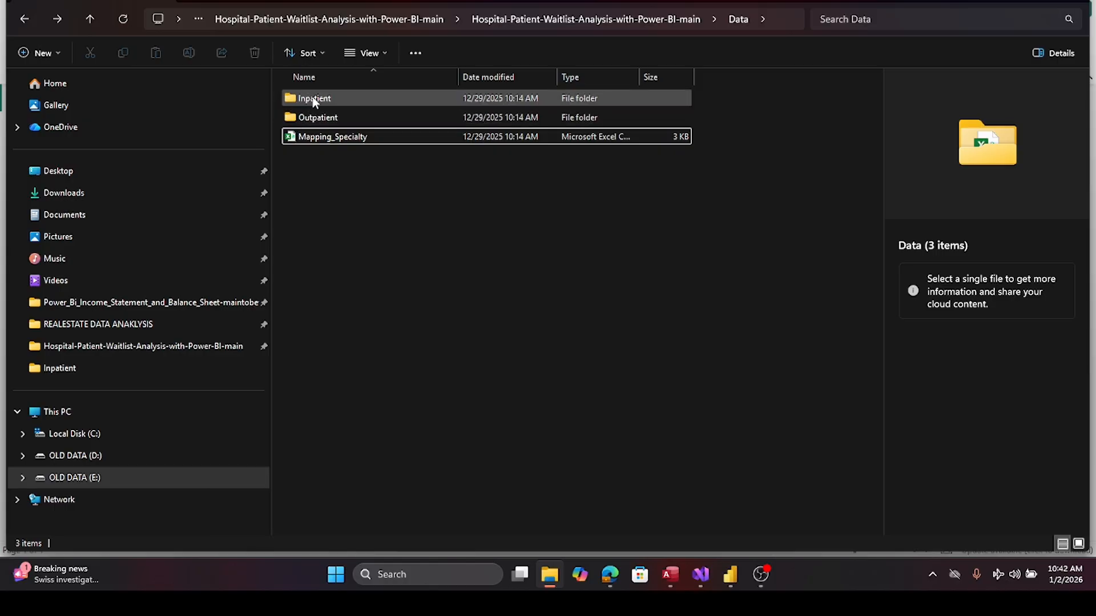
mouse_move(313, 97)
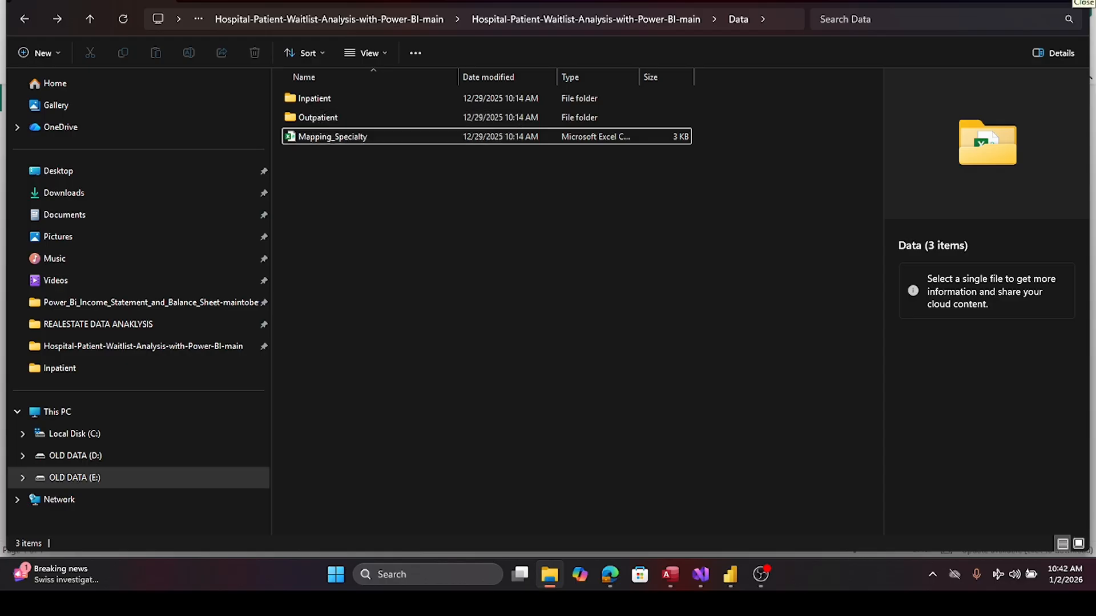
- Close the Data folder window and start a new Folder data connection in Power BI
left_click(1074, 0)
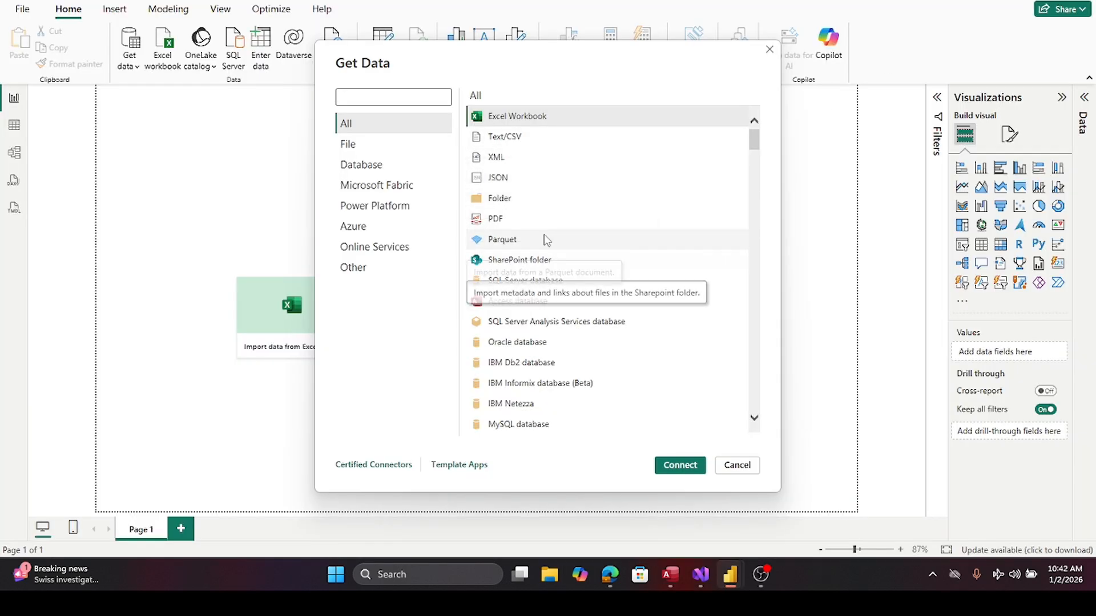
left_click(530, 198)
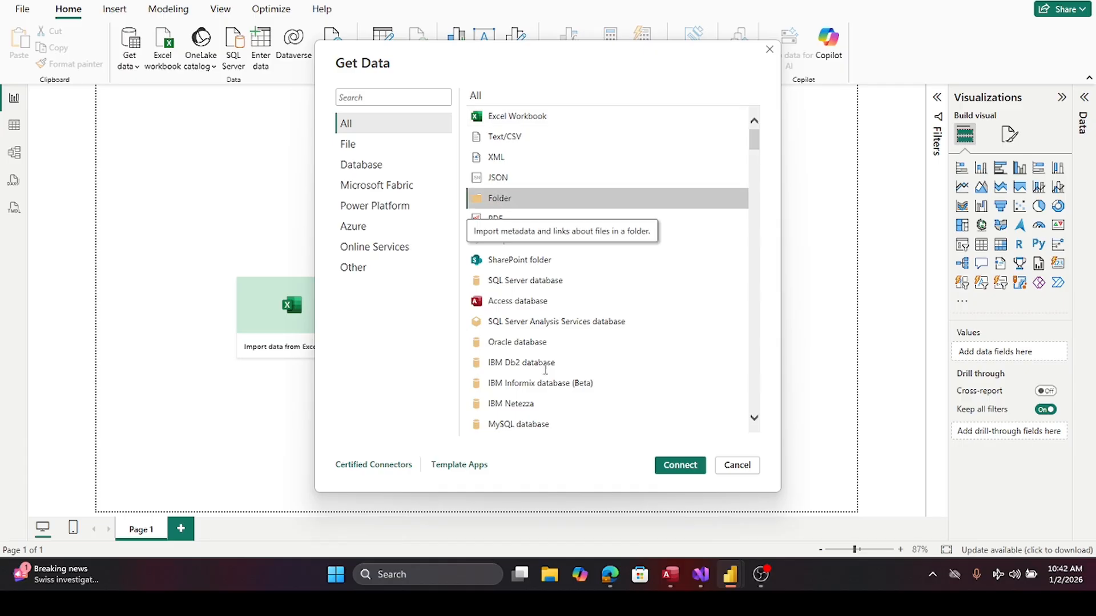
left_click(671, 466)
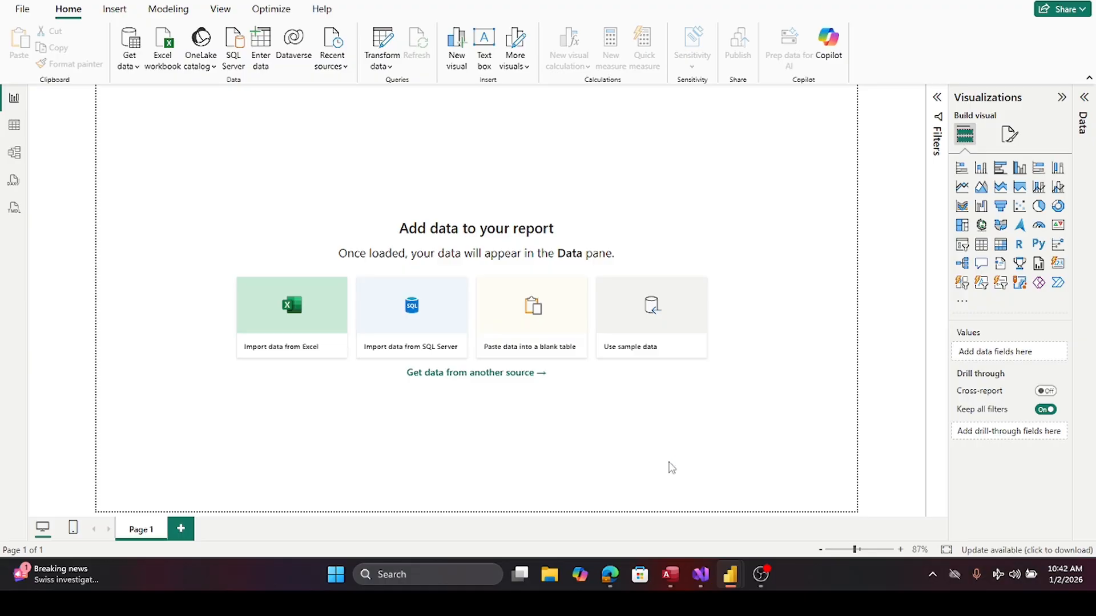
- Set the folder path to the Inpatient folder inside Data of Hospital-Patient-Waitlist-Analysis-with-Power-BI-main, under CrimeAnalysis on drive E
left_click(662, 255)
scroll(628, 284, "down", 3)
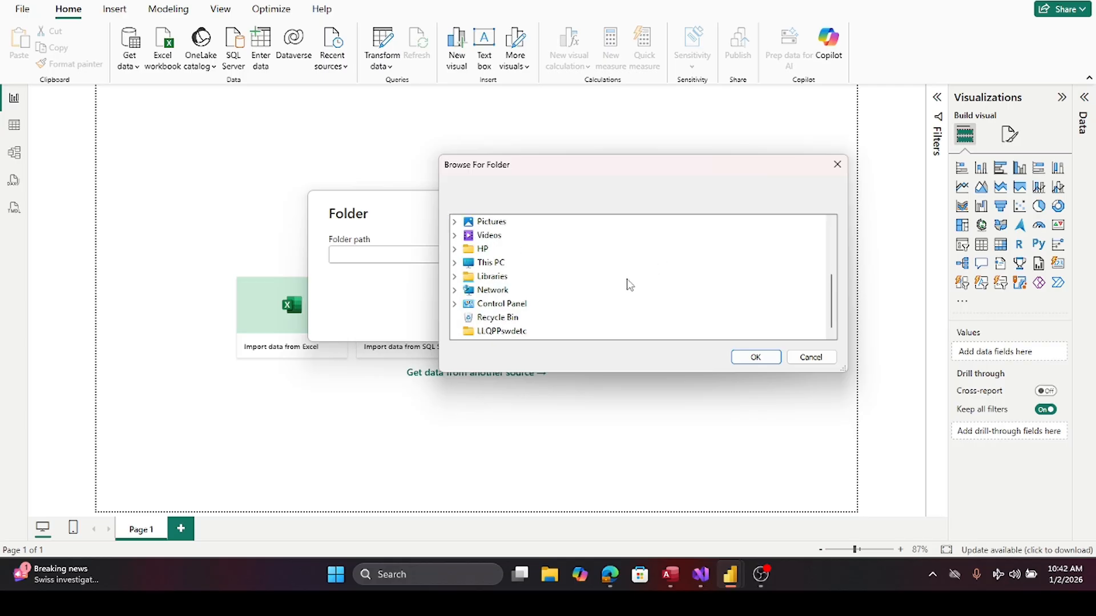
left_click(469, 264)
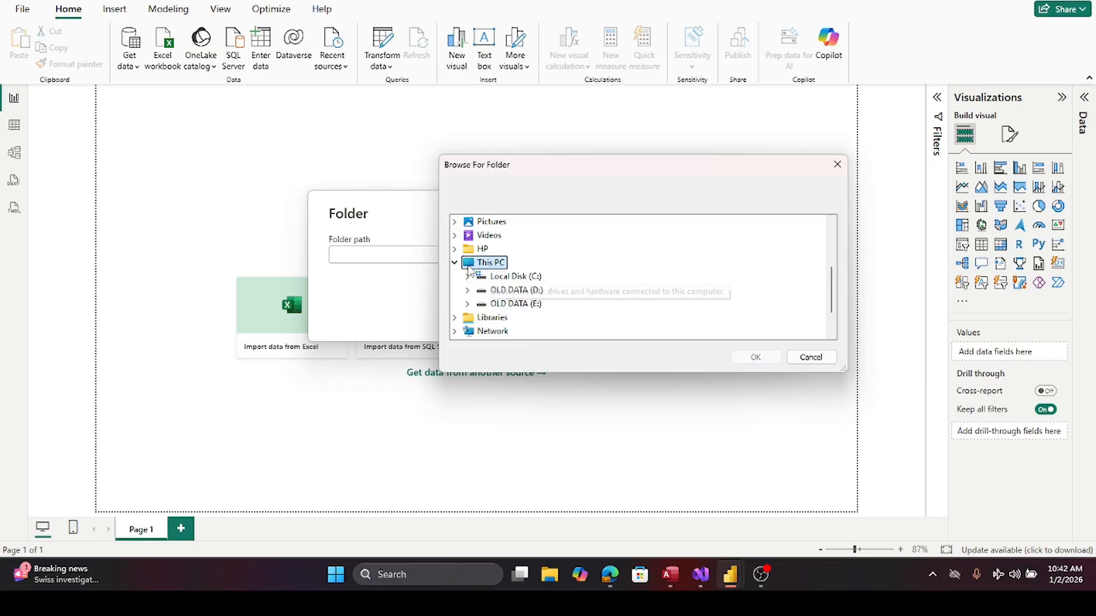
double_click(508, 303)
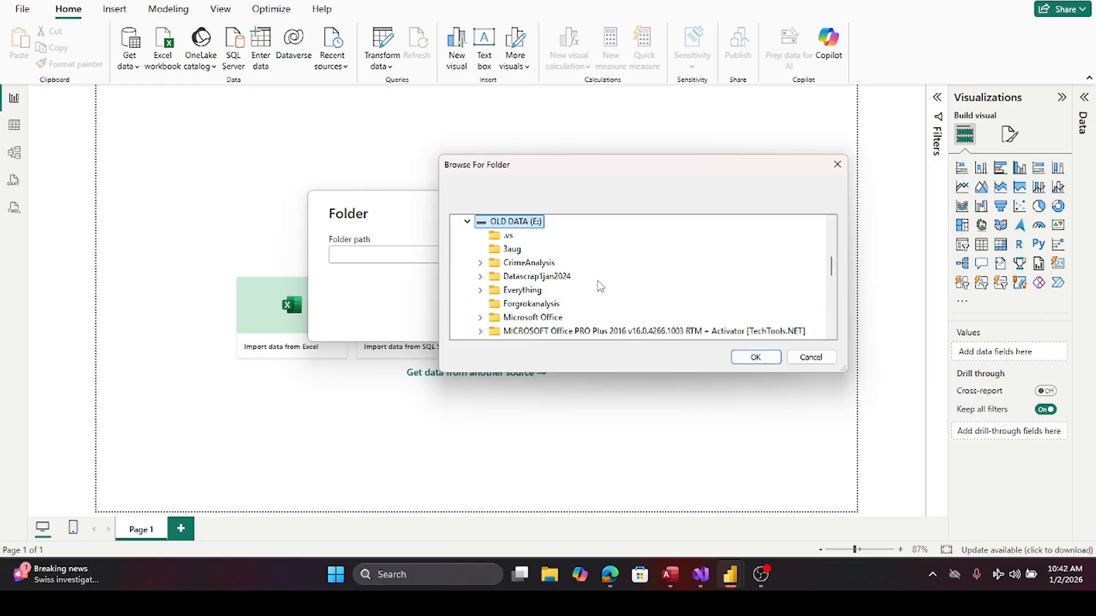
scroll(604, 281, "down", 1)
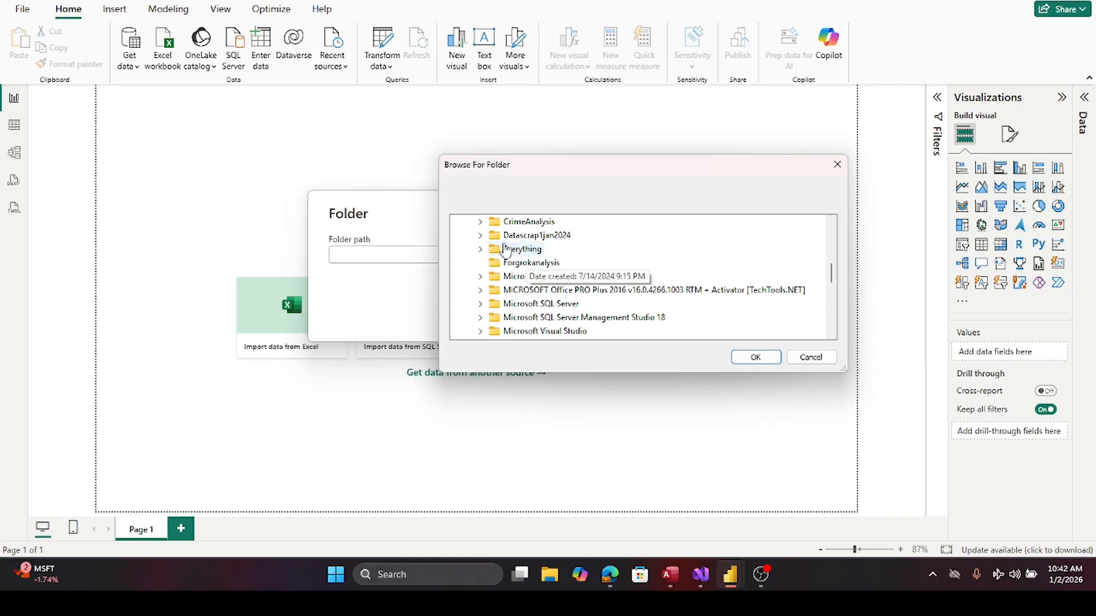
left_click(480, 222)
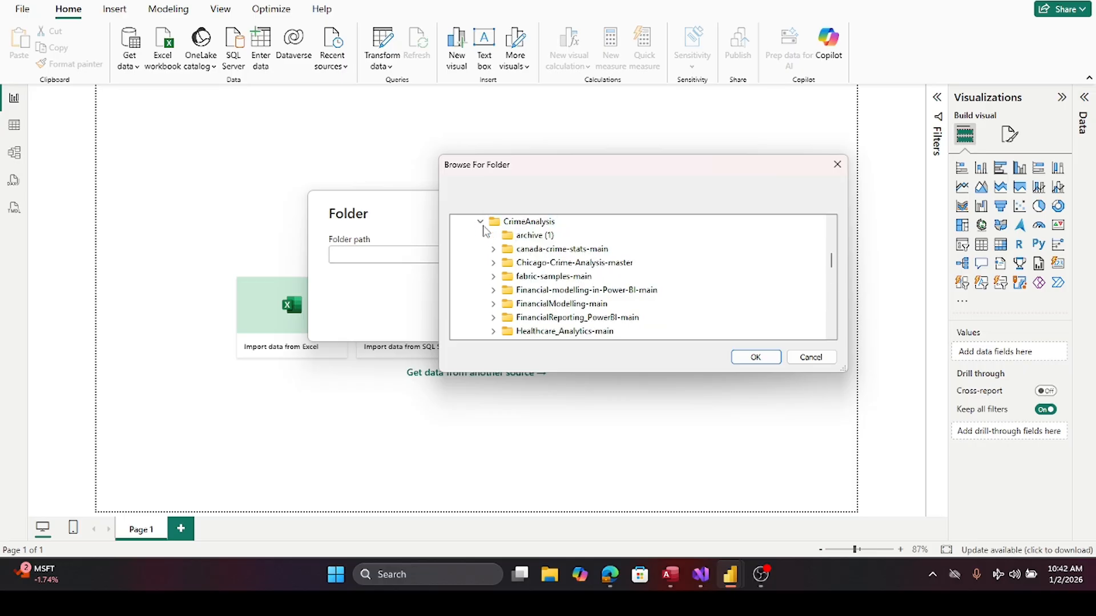
scroll(625, 268, "down", 1)
scroll(625, 268, "down", 2)
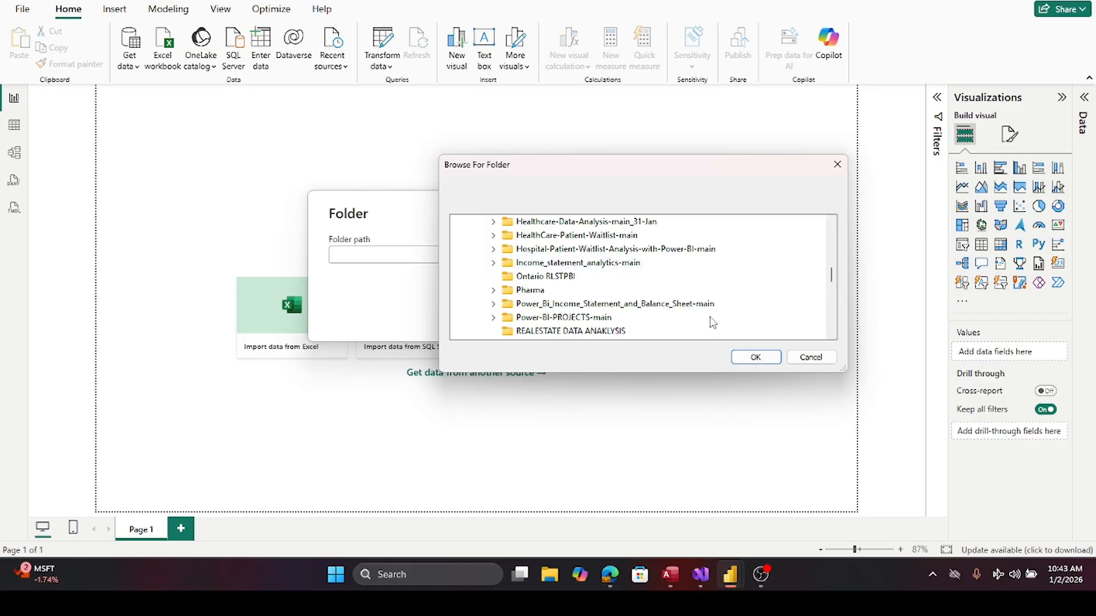
left_click(493, 249)
left_click(519, 291)
left_click(567, 304)
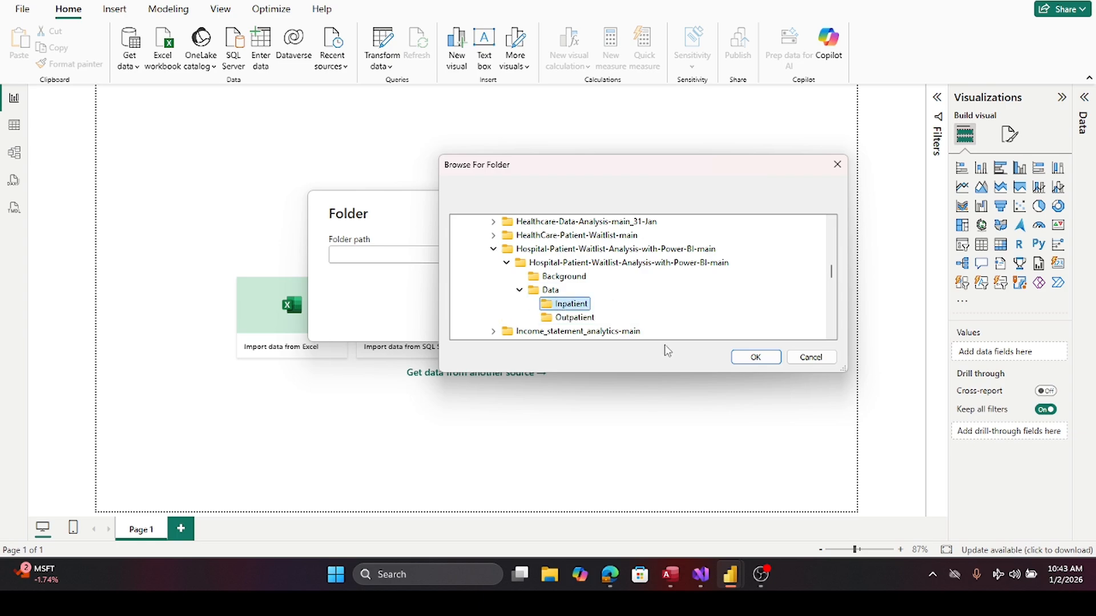
left_click(755, 357)
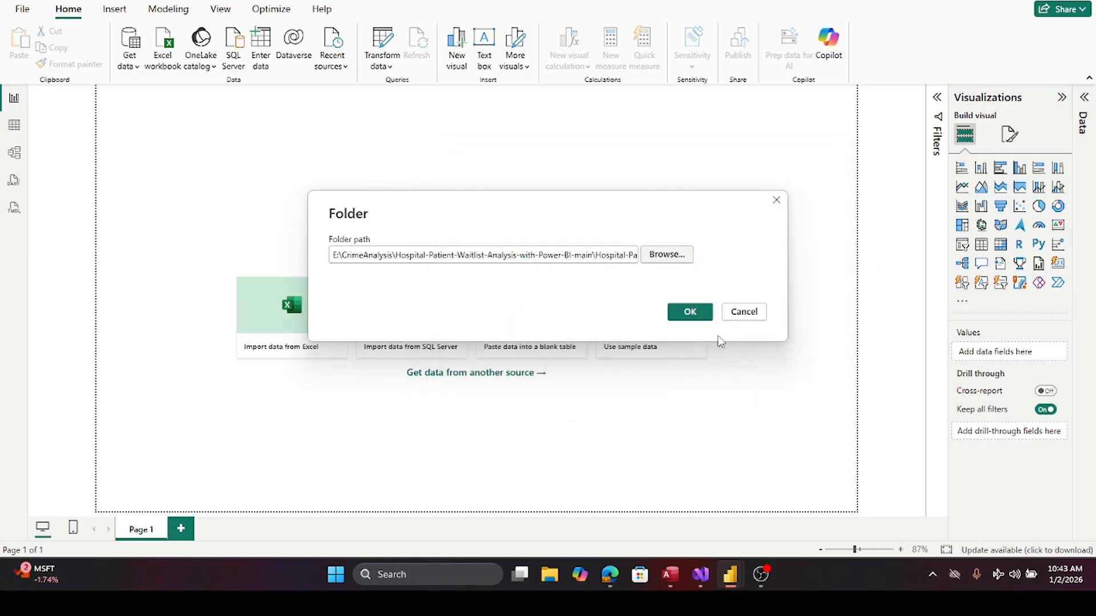
left_click(687, 317)
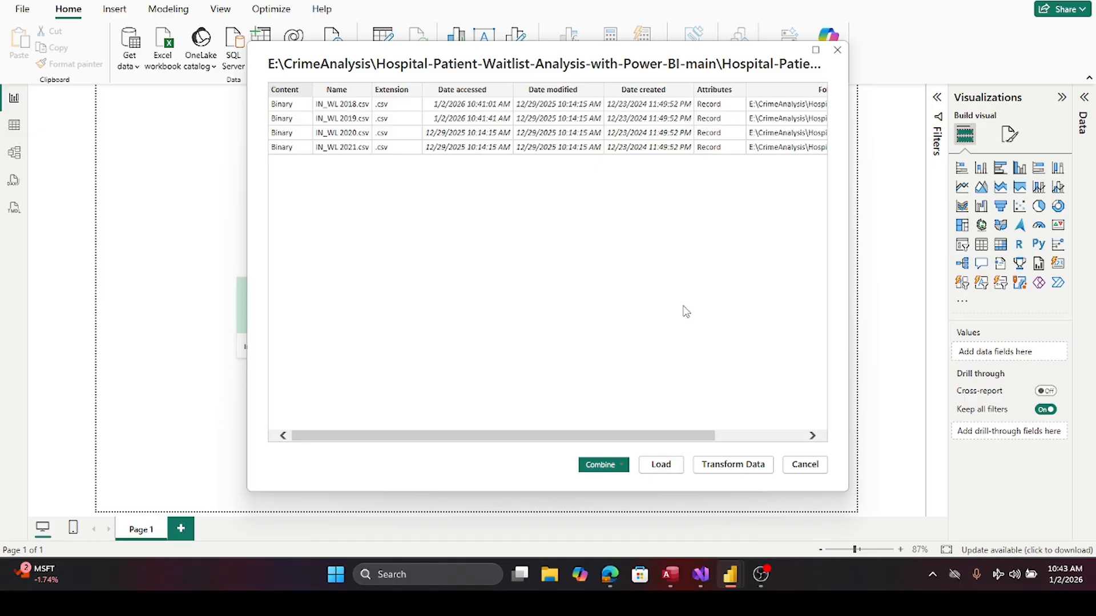
- Combine and load the Inpatient CSV files, using the first file as sample and a comma delimiter
left_click(602, 466)
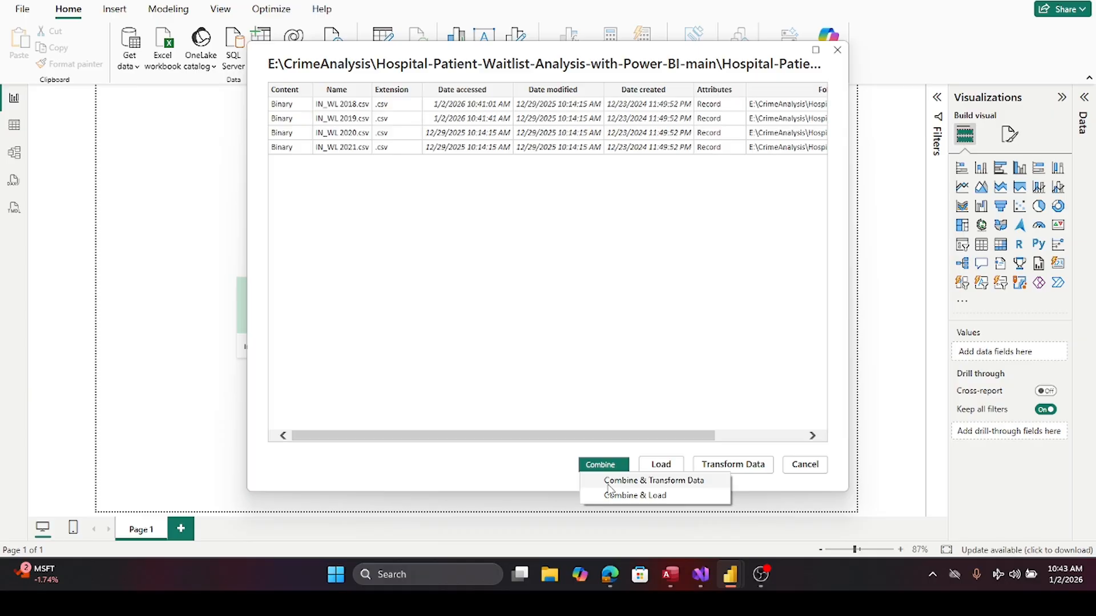
left_click(614, 501)
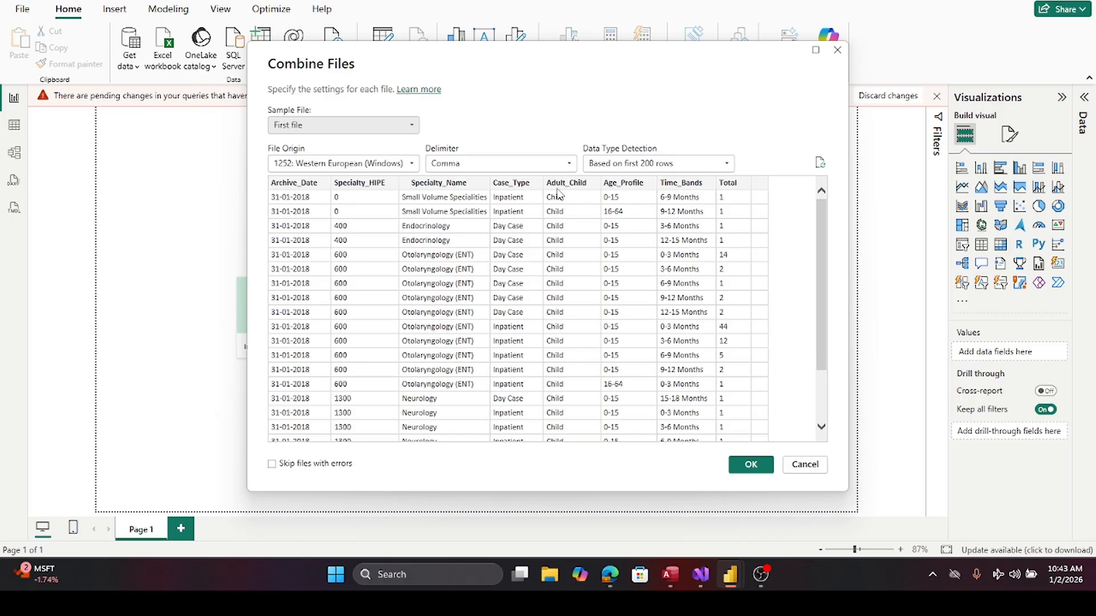
left_click(751, 465)
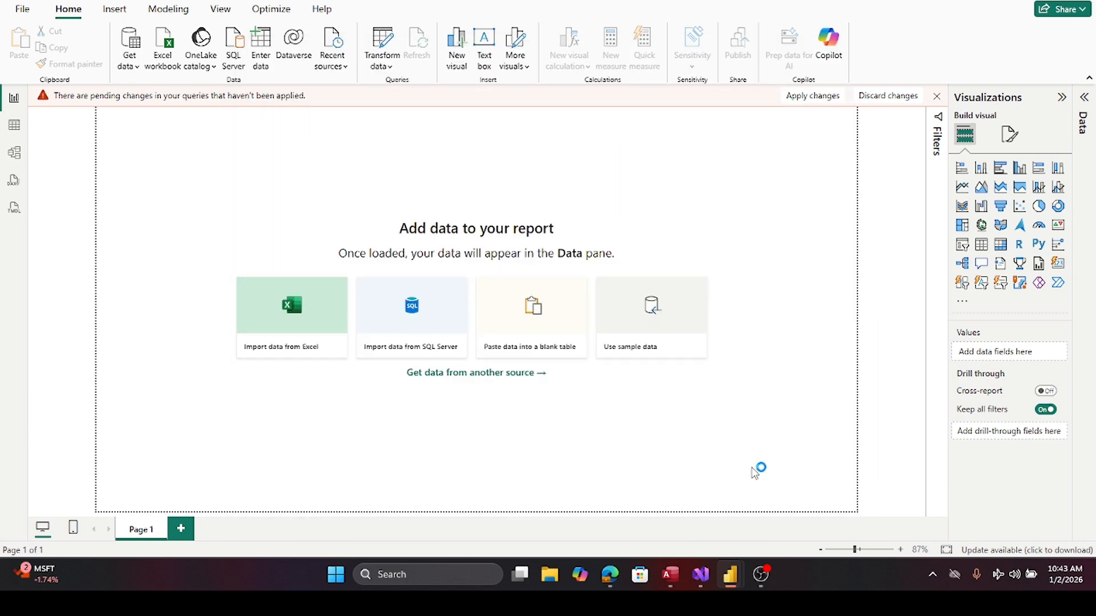
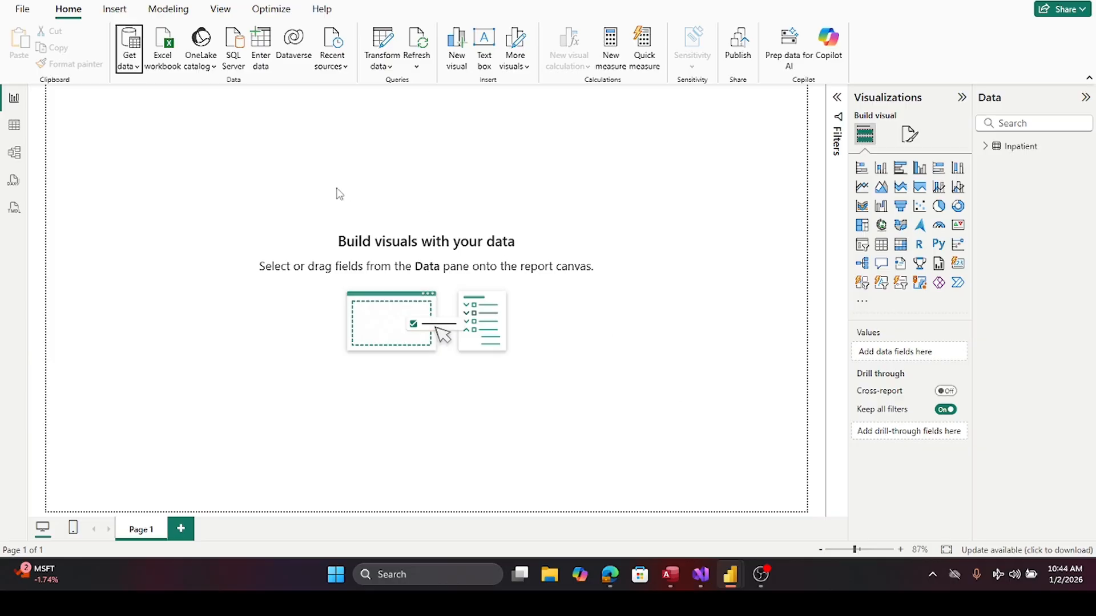
- Expand the Inpatient table to check its loaded fields, and collapse it again
left_click(984, 146)
left_click(984, 148)
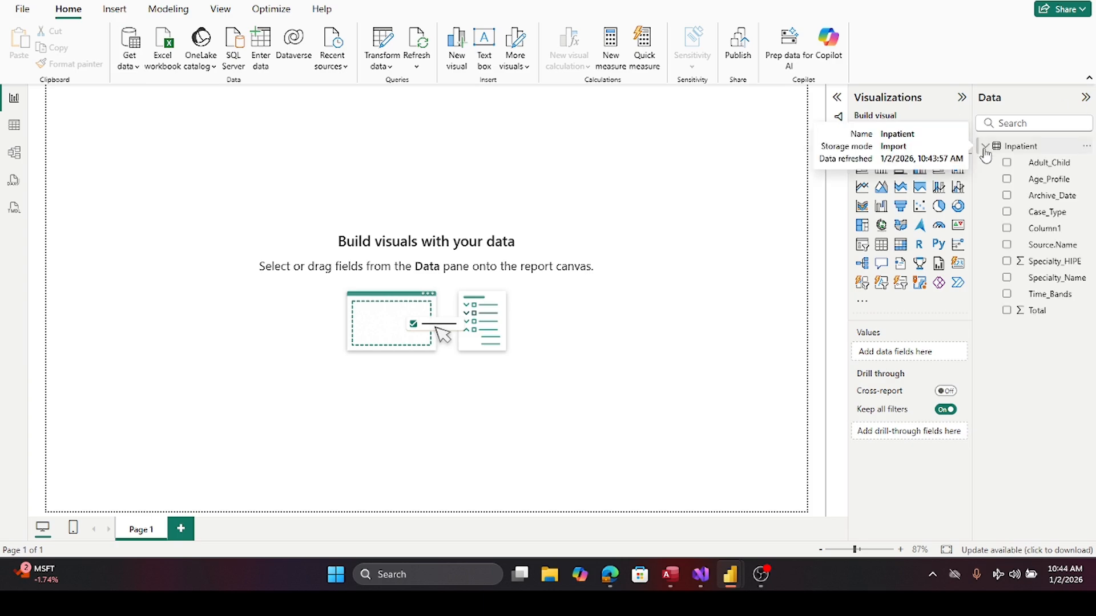
left_click(984, 149)
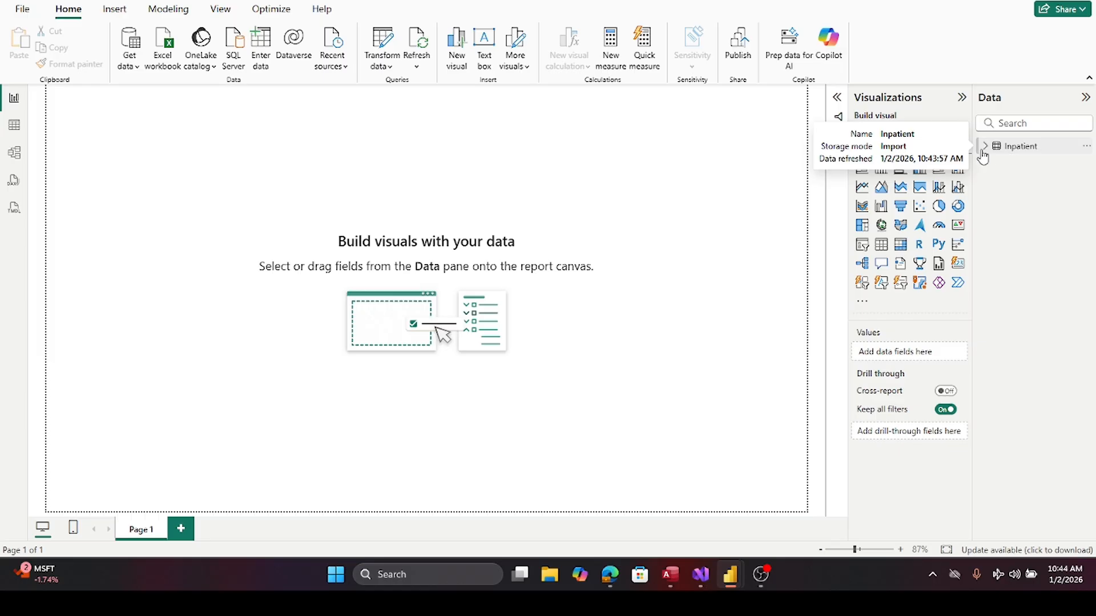
- Start another Folder data connection for the outpatient files
left_click(137, 67)
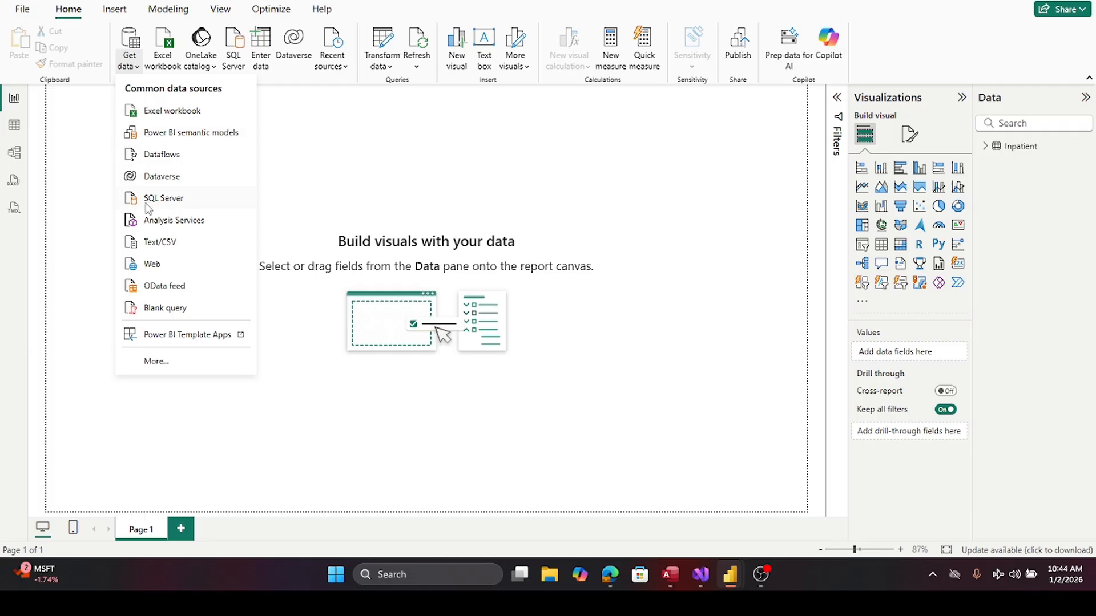
left_click(149, 361)
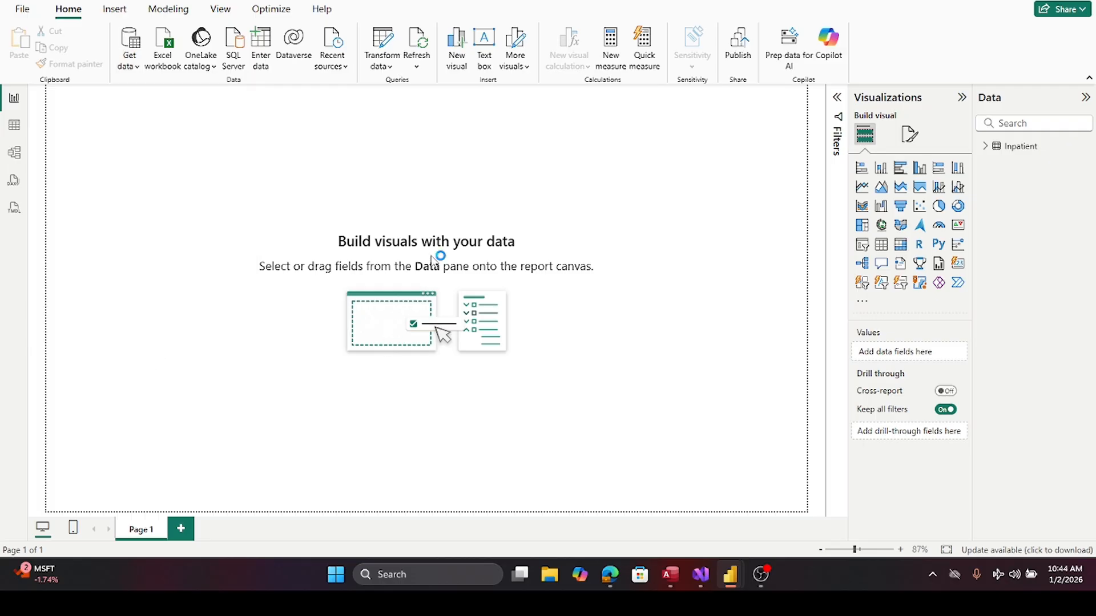
left_click(497, 199)
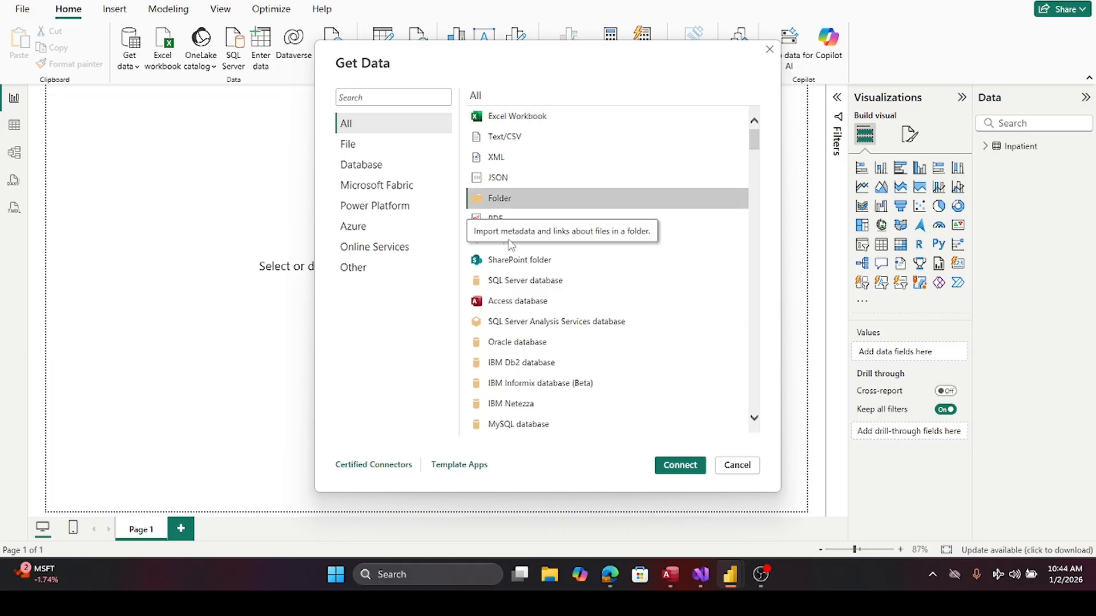
left_click(683, 463)
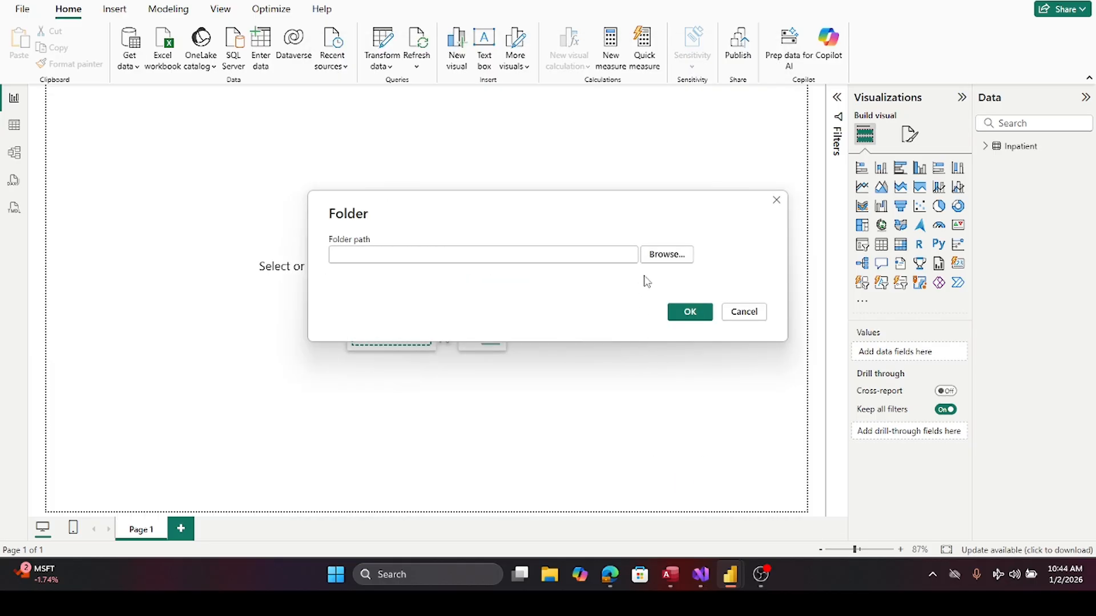
- Set the folder path to the Outpatient folder inside the same project's Data folder, under CrimeAnalysis on drive E
left_click(660, 259)
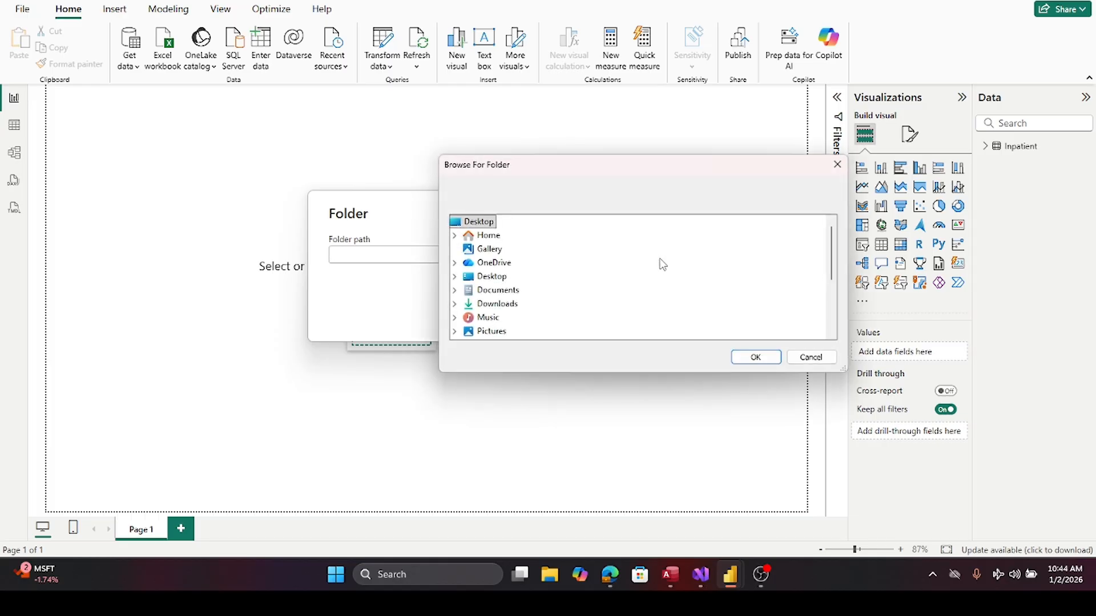
scroll(662, 264, "down", 1)
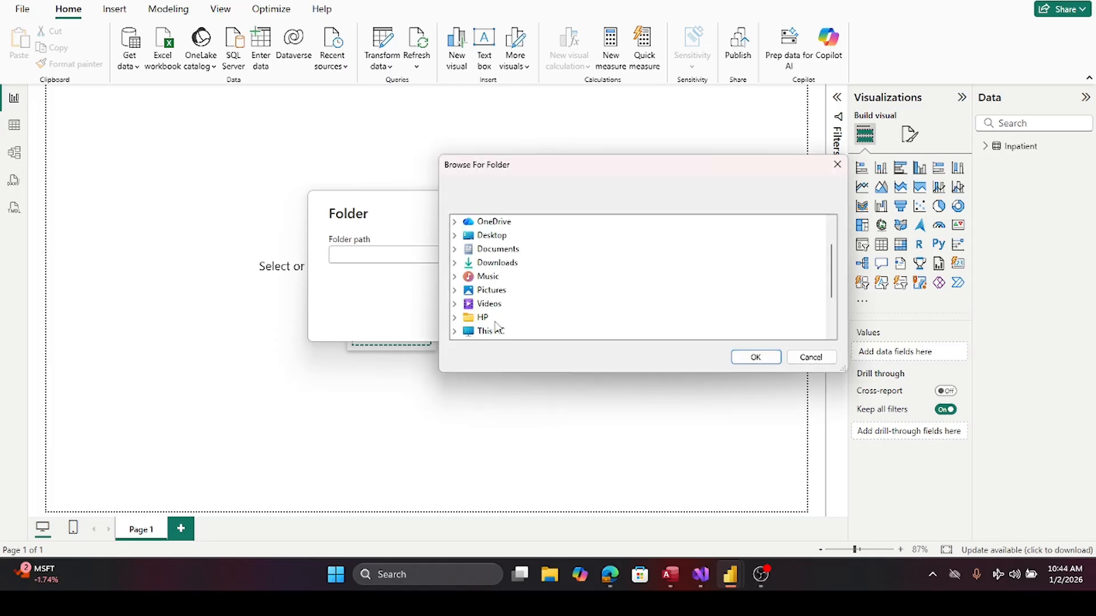
left_click(454, 331)
scroll(567, 268, "down", 1)
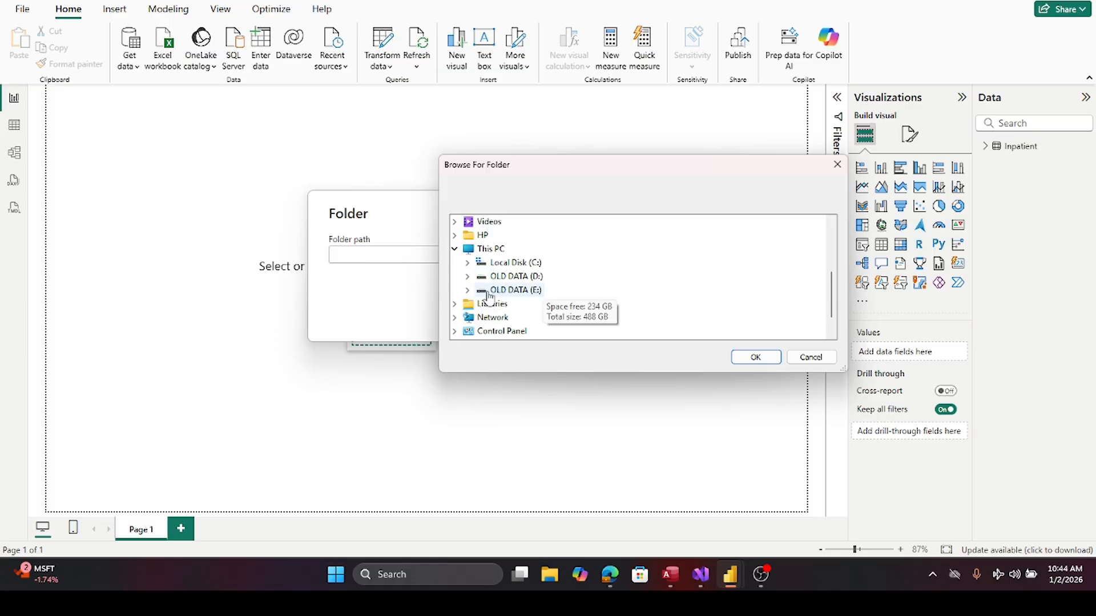
left_click(467, 290)
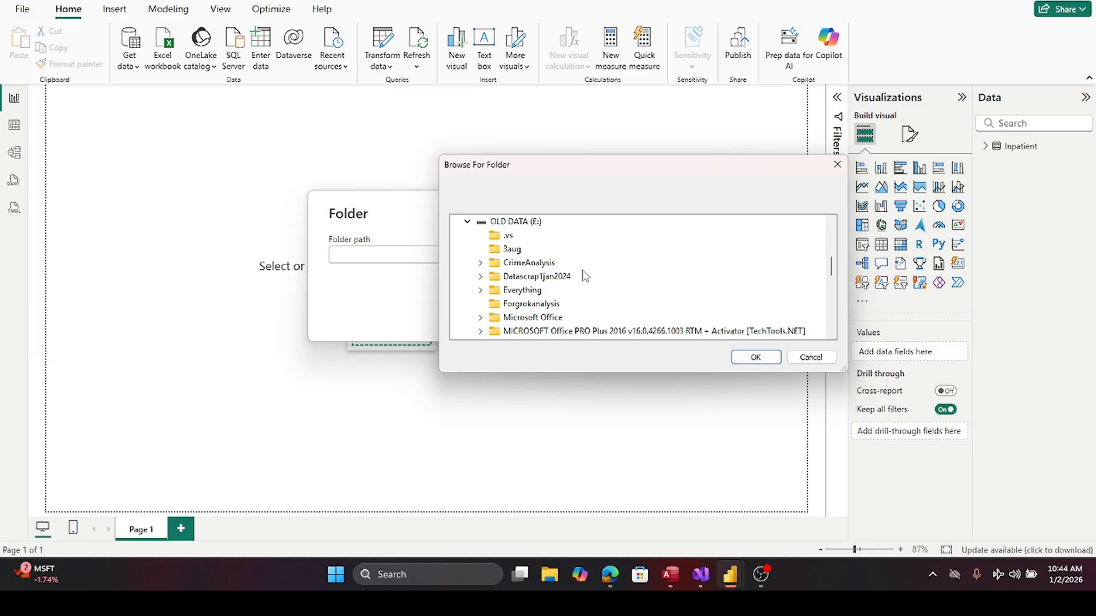
left_click(480, 263)
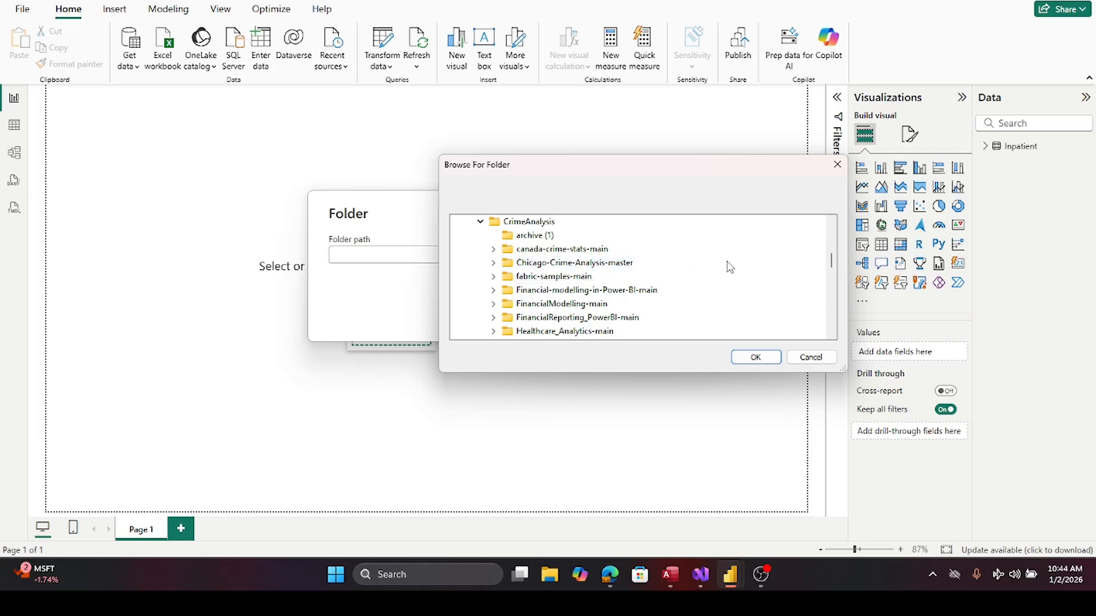
scroll(730, 266, "down", 2)
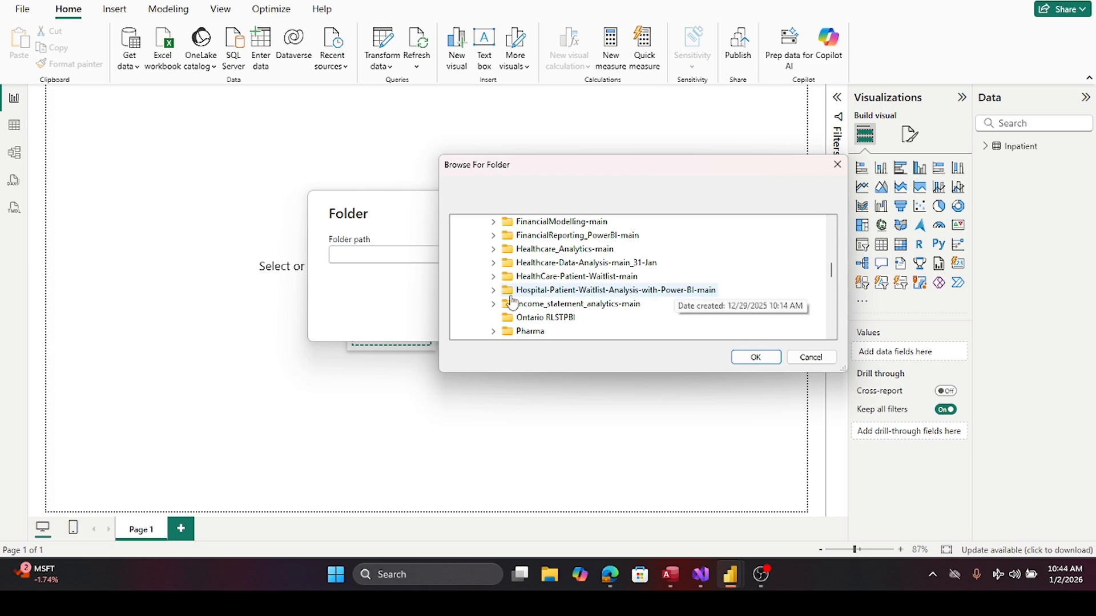
left_click(493, 290)
scroll(497, 301, "down", 1)
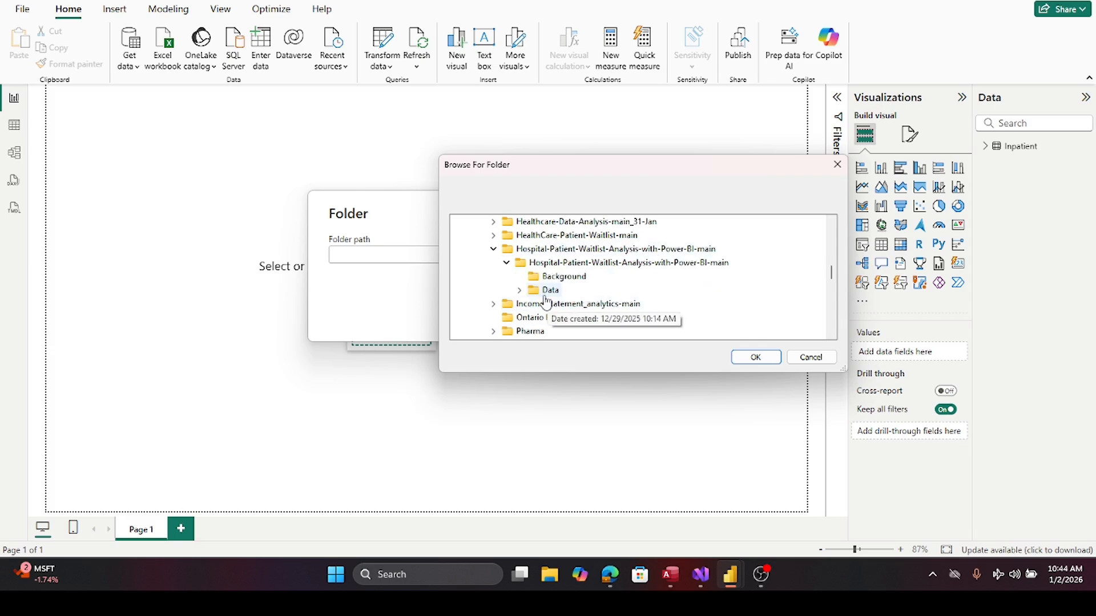
left_click(520, 290)
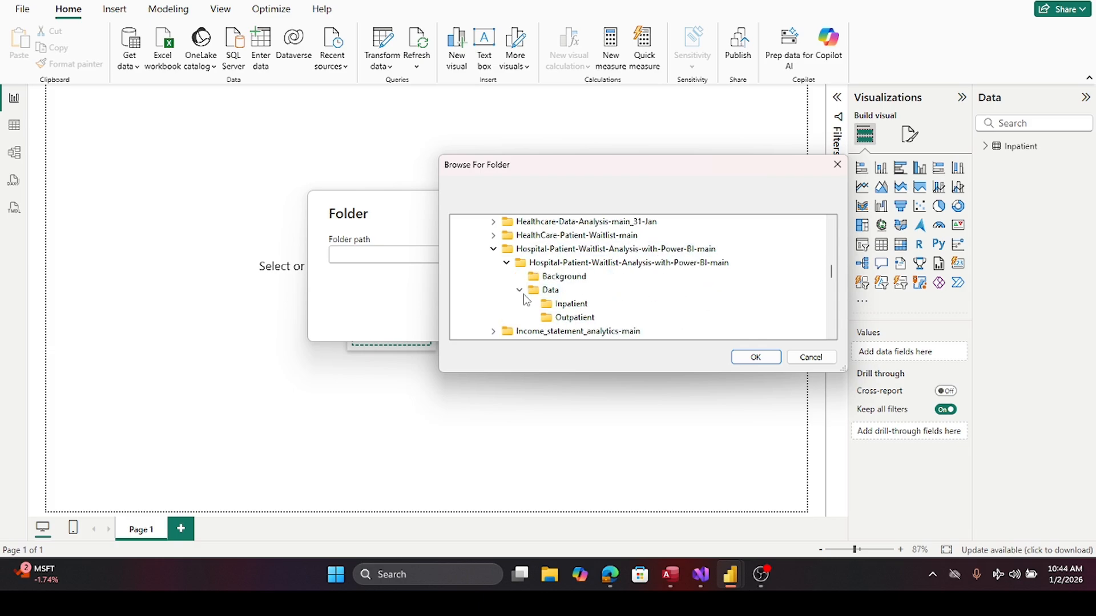
left_click(574, 318)
left_click(762, 359)
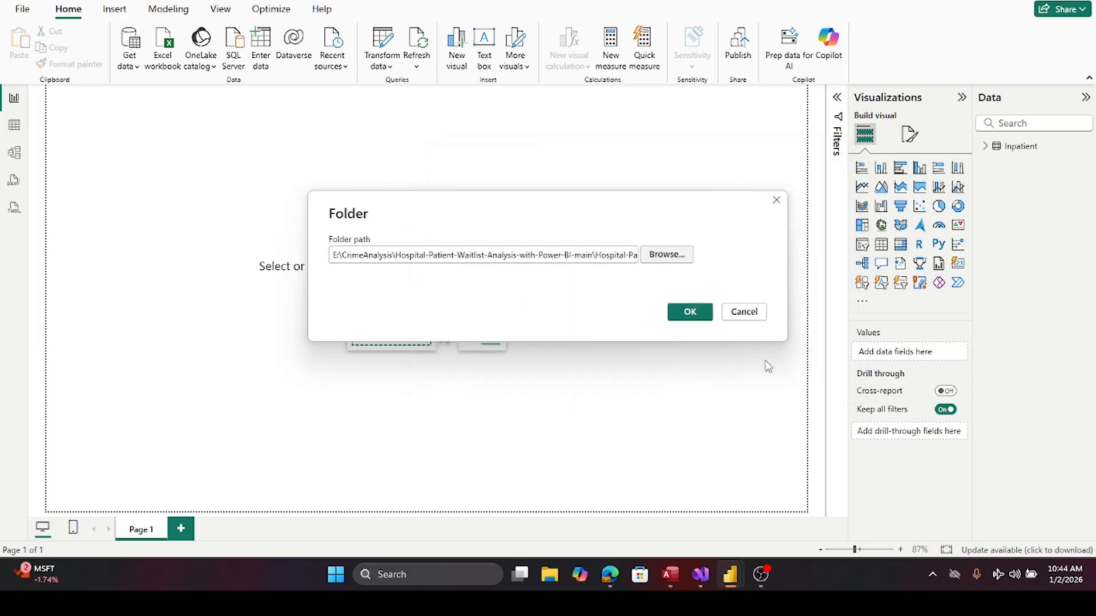
left_click(690, 312)
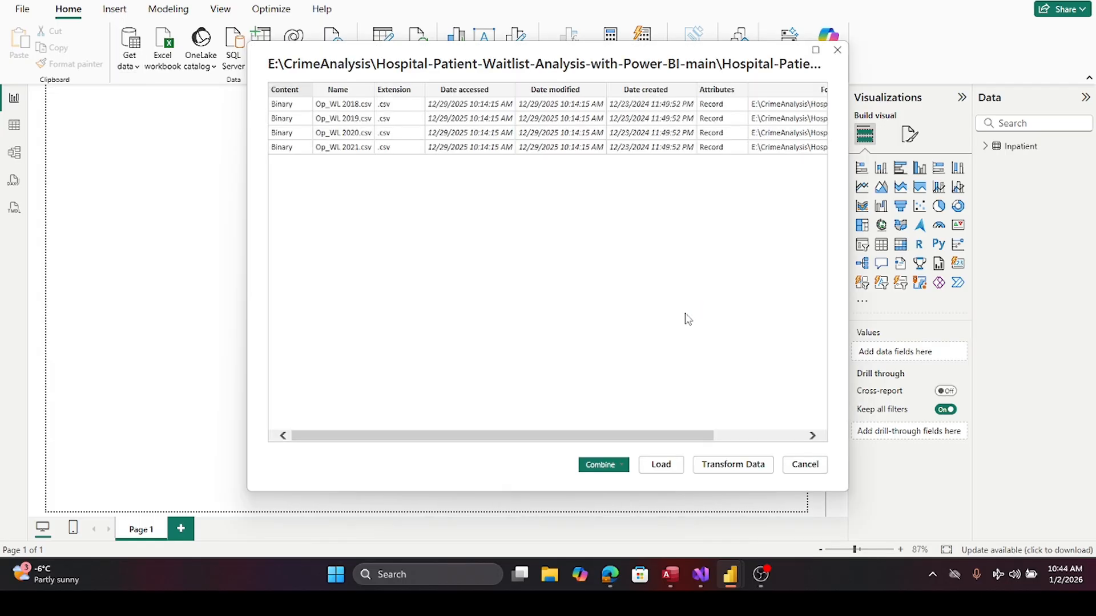
- Combine and load the Outpatient CSV files, using the first file as sample and a comma delimiter
left_click(593, 471)
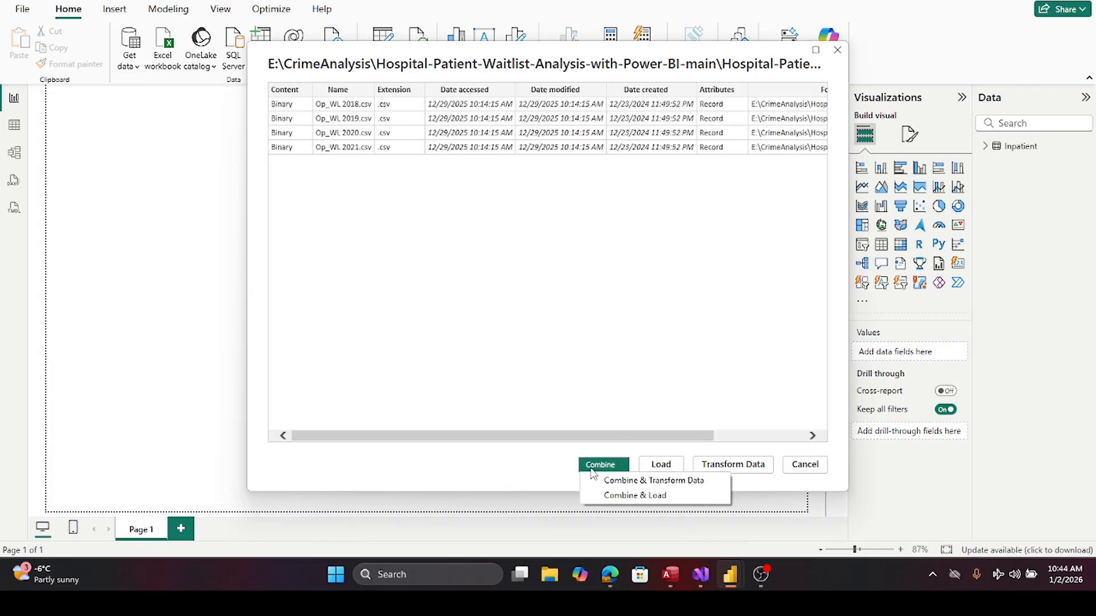
left_click(610, 498)
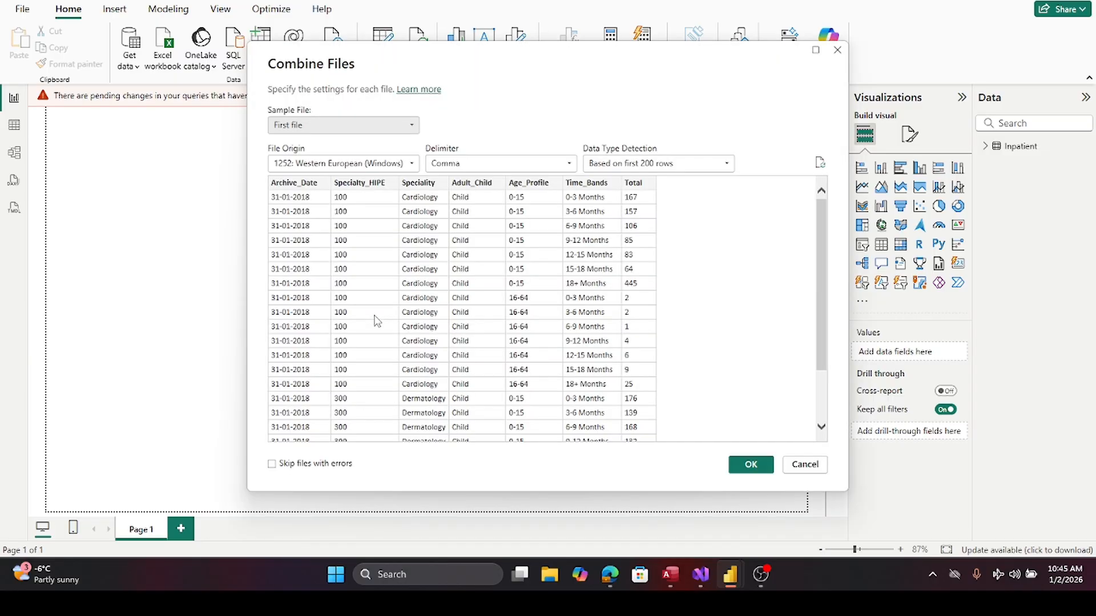
left_click(751, 464)
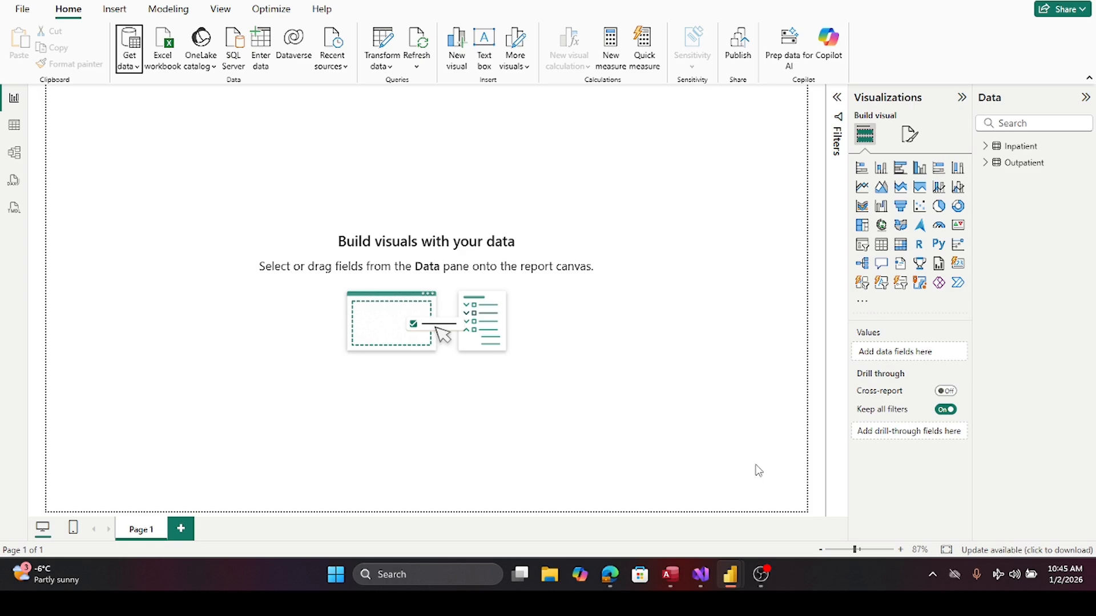
- Import and load Mapping_Specialty.csv as a text/CSV source with a comma delimiter
left_click(139, 67)
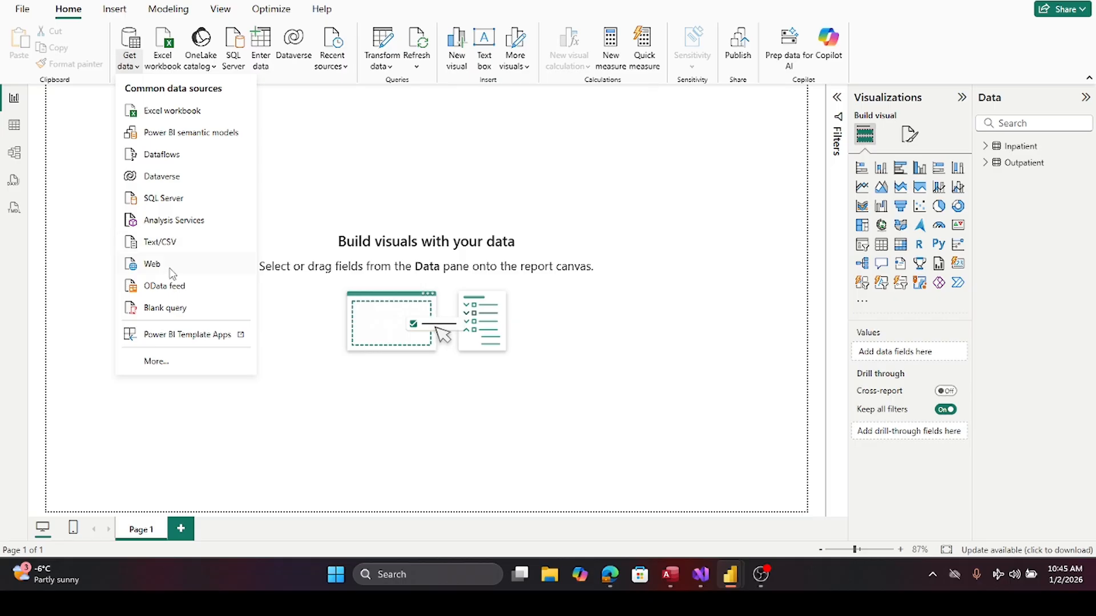
left_click(166, 244)
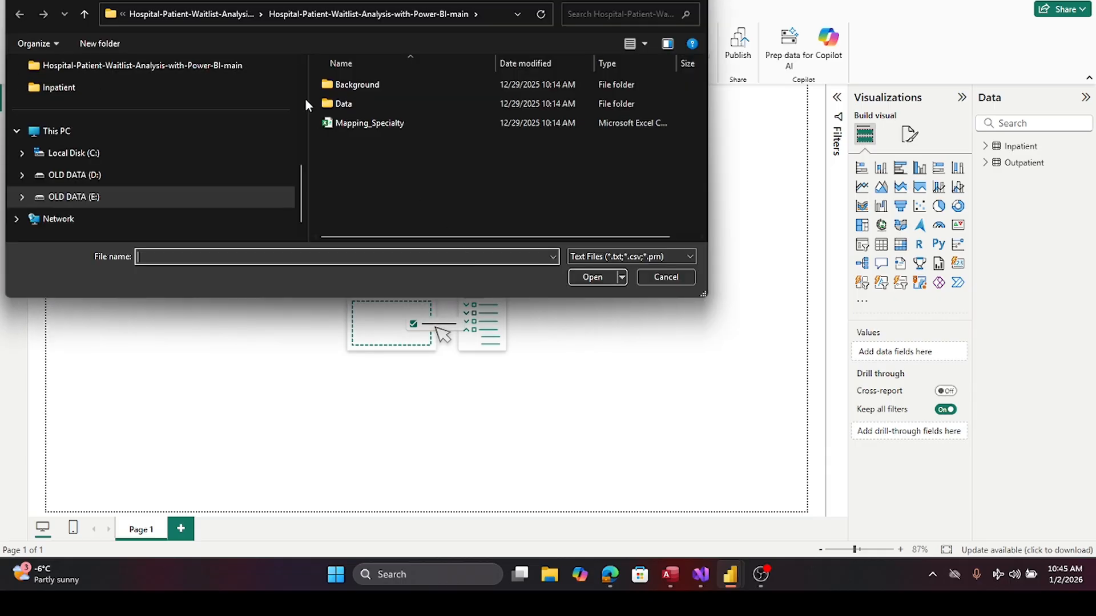
double_click(338, 125)
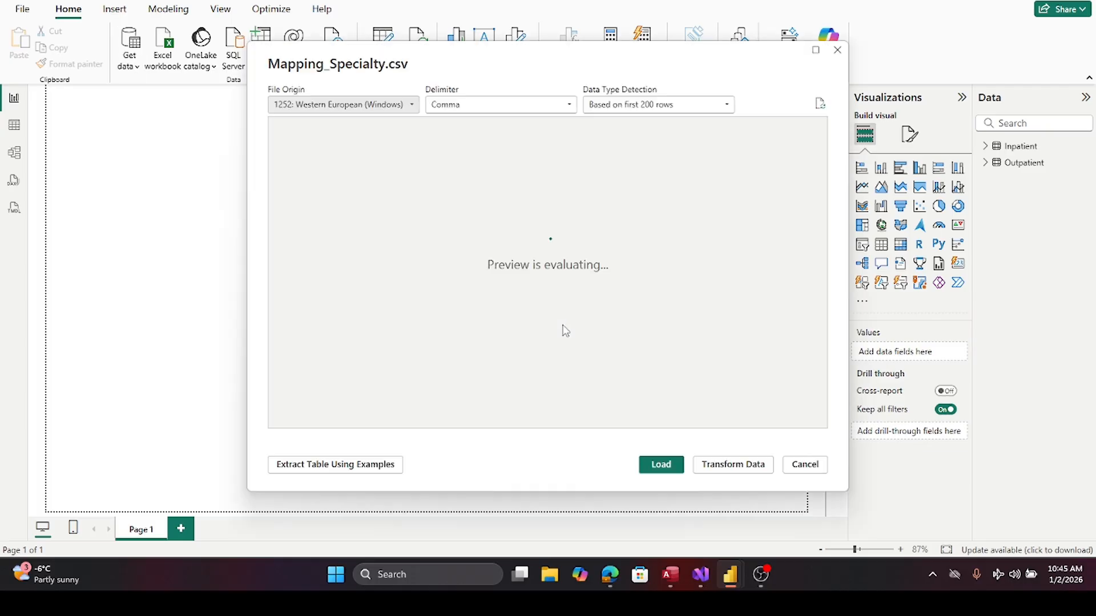
left_click(661, 464)
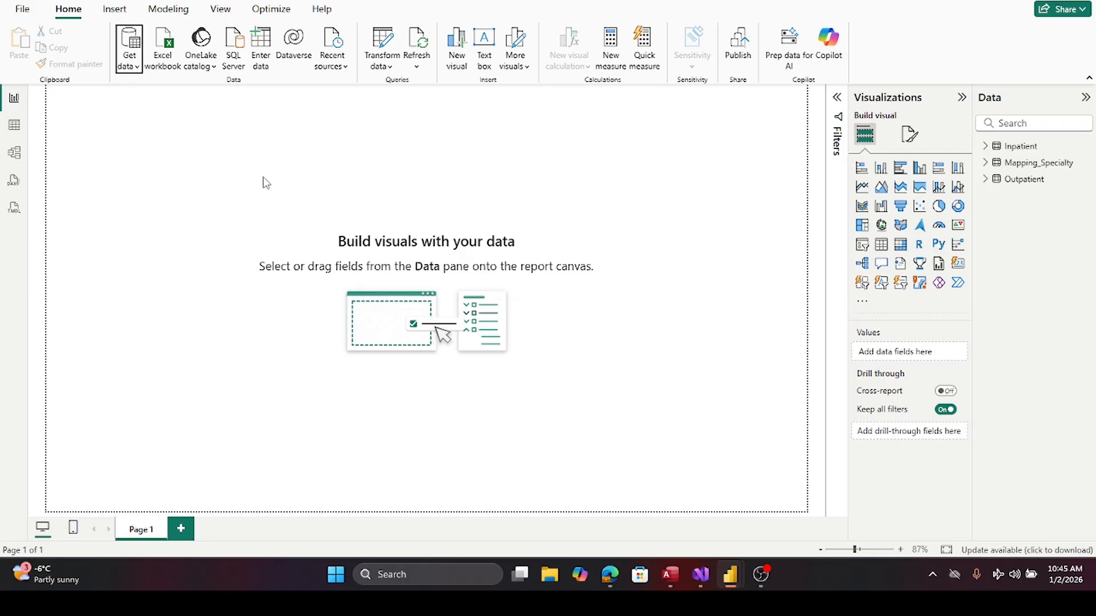
- Open the loaded queries for transformation in Power Query and look through the Inpatient query's rows and columns
left_click(381, 41)
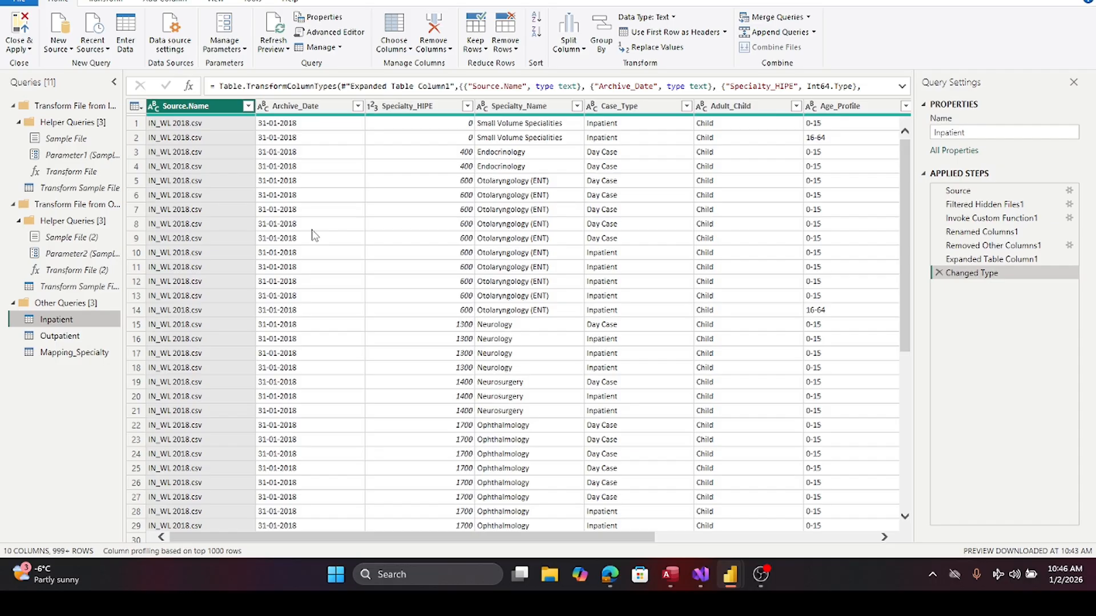
scroll(313, 235, "down", 2)
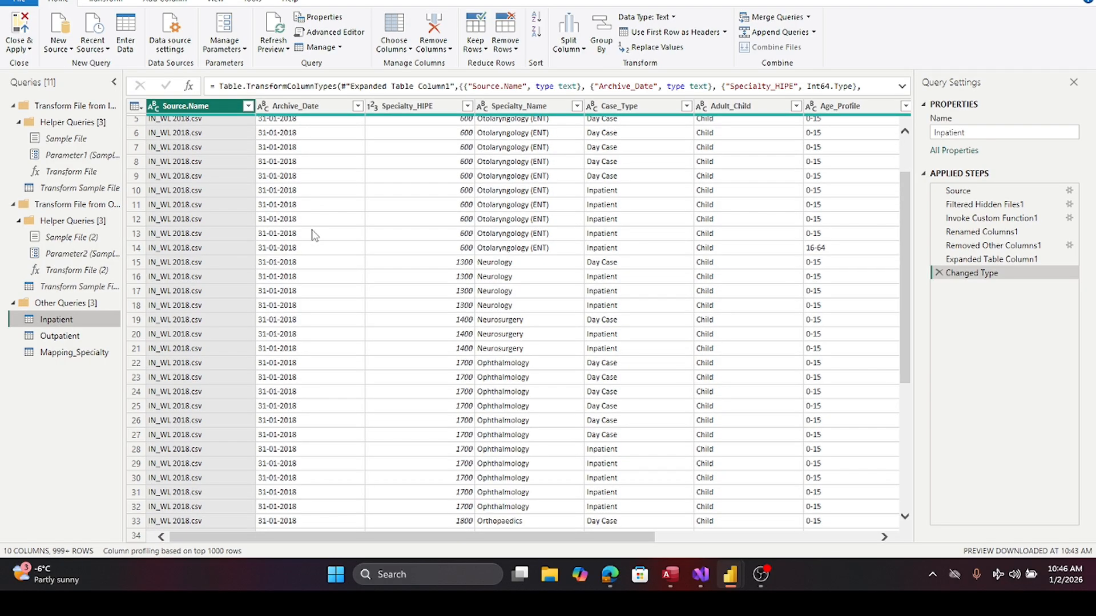
scroll(313, 235, "up", 2)
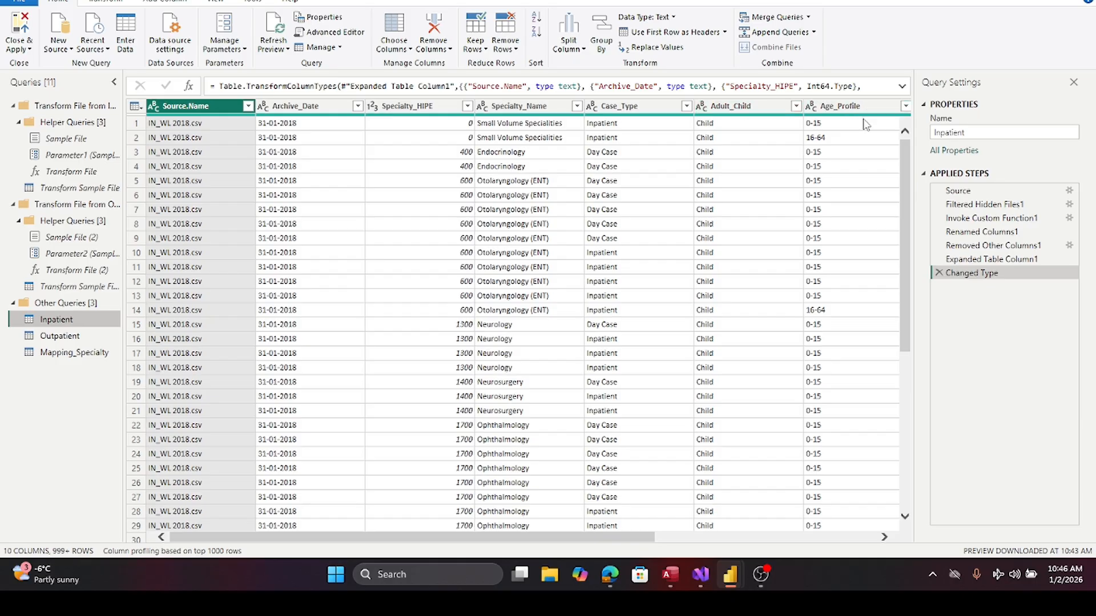
left_click_drag(543, 537, 833, 558)
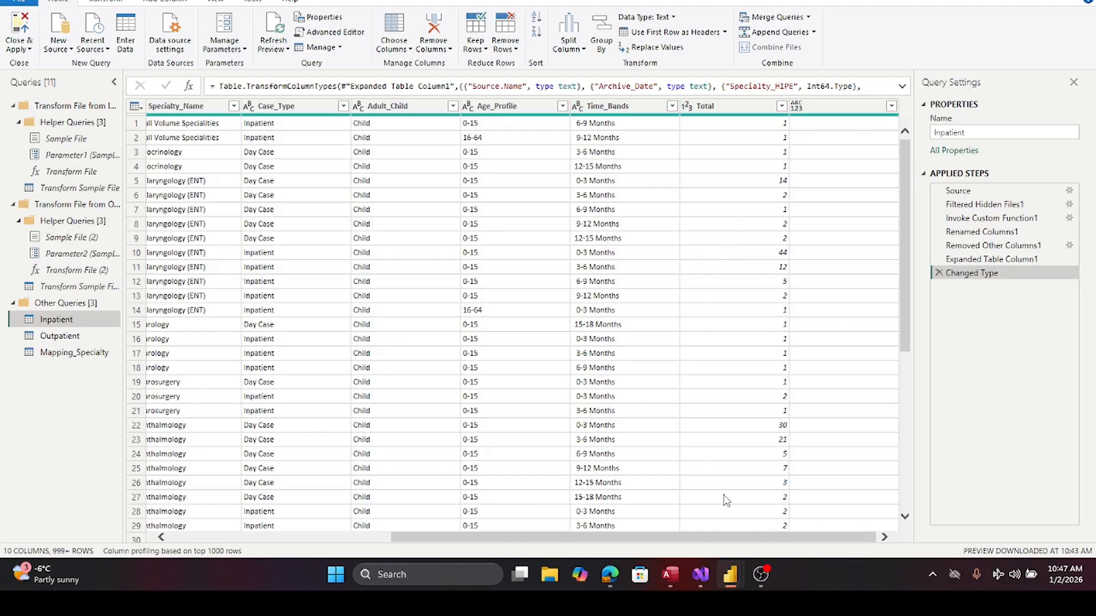
left_click_drag(431, 540, 188, 545)
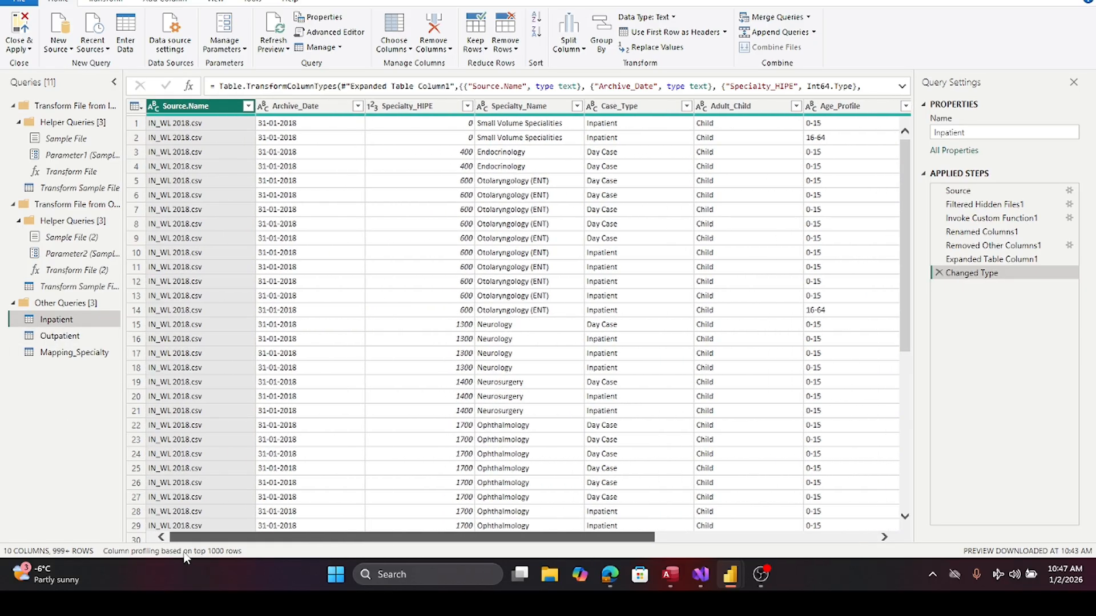
- Rename the Outpatient query's specialty column to Specialty_Name, matching the column name in the Inpatient query
left_click(47, 336)
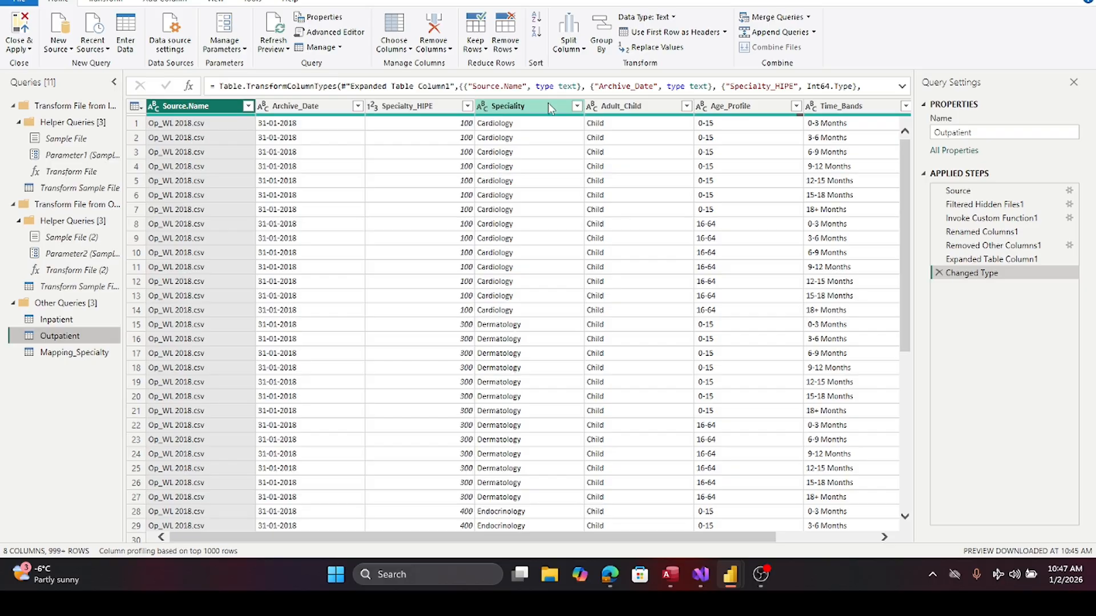
left_click(42, 321)
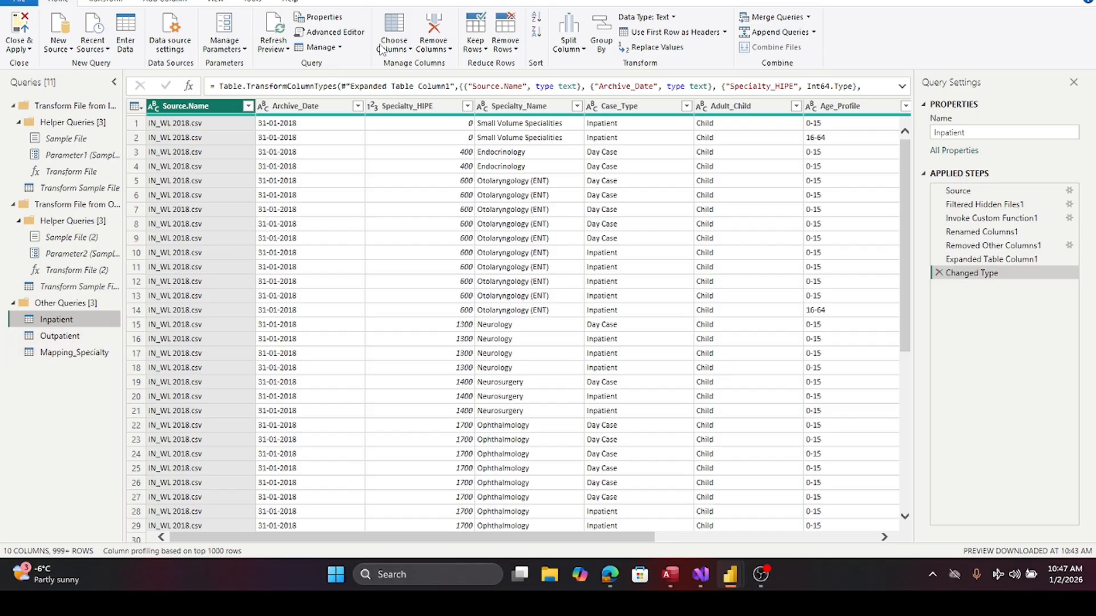
left_click(524, 107)
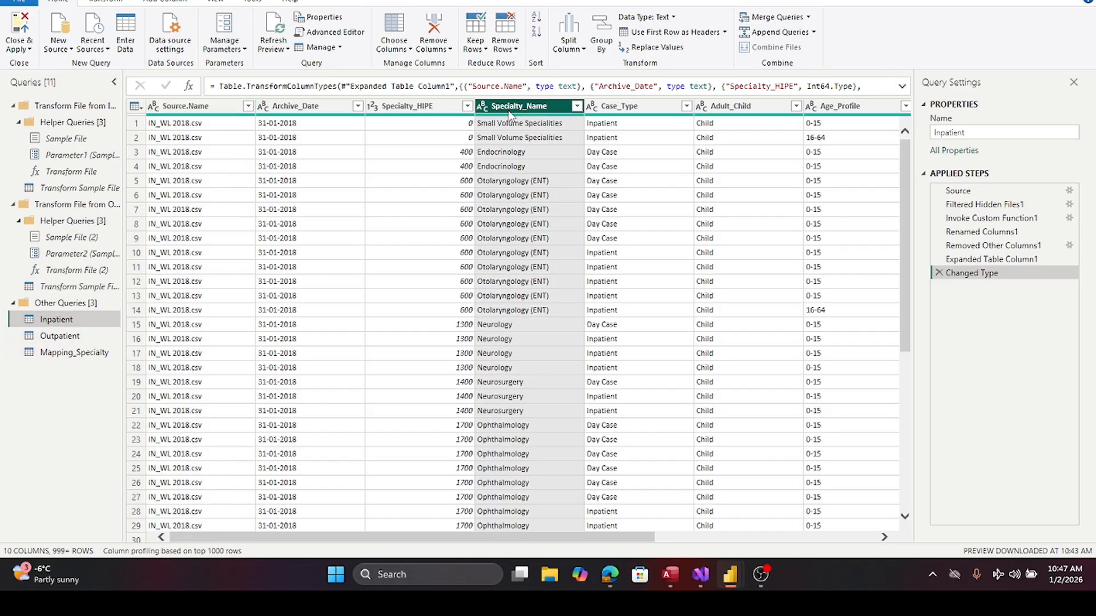
double_click(508, 108)
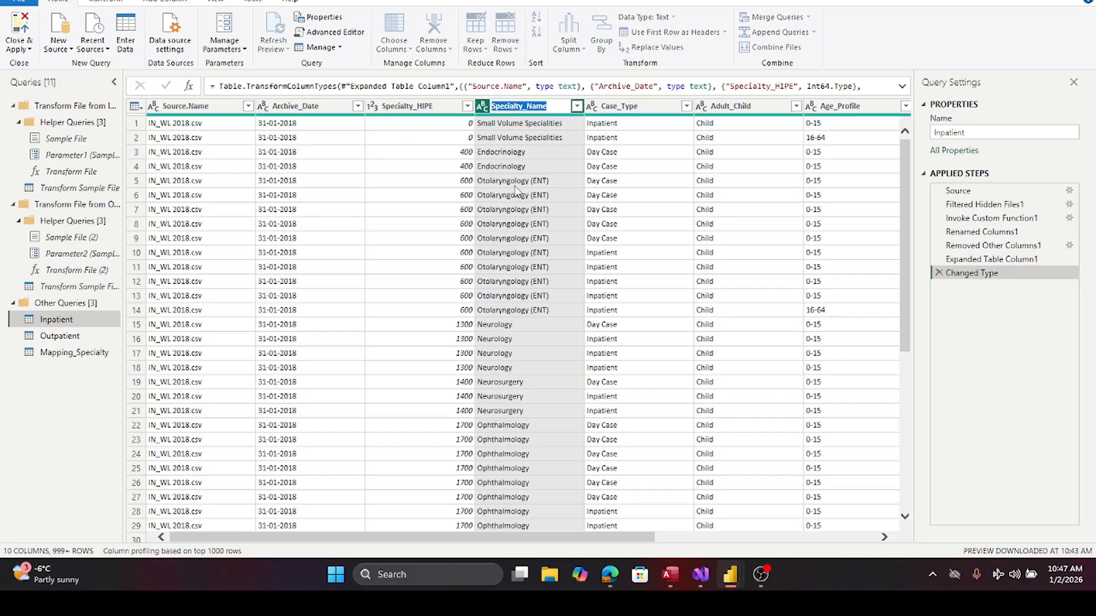
key("Escape")
left_click(60, 337)
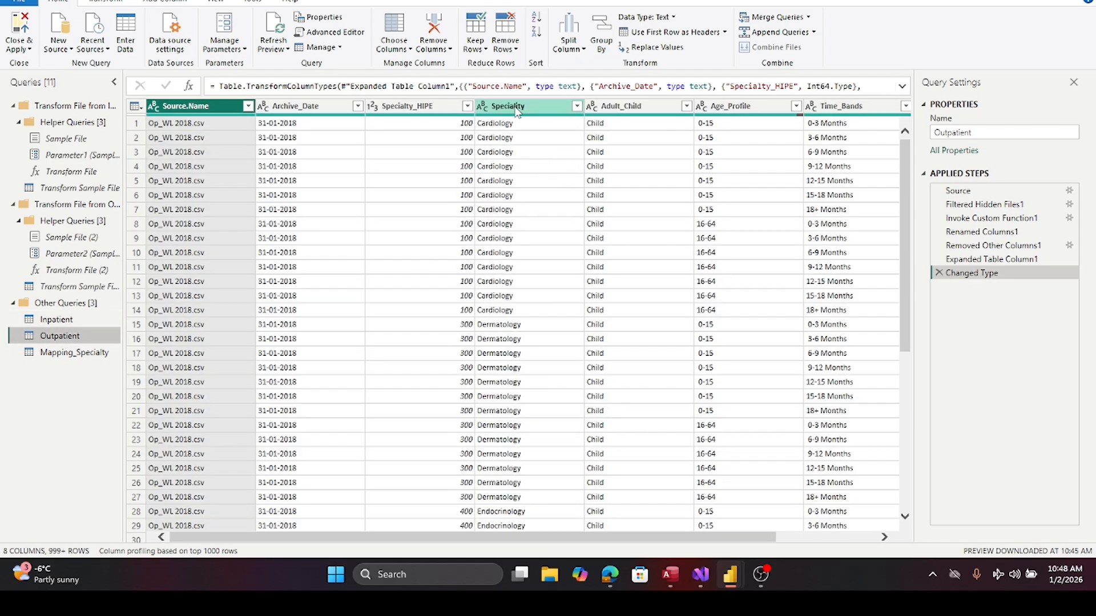
double_click(517, 107)
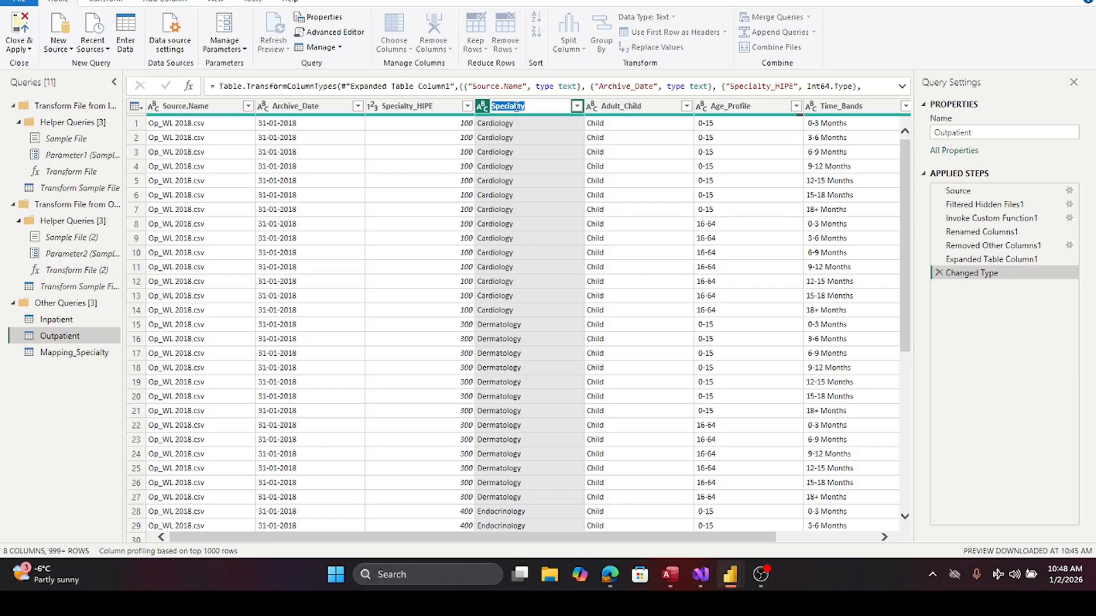
key("End")
type("_Name")
key("Return")
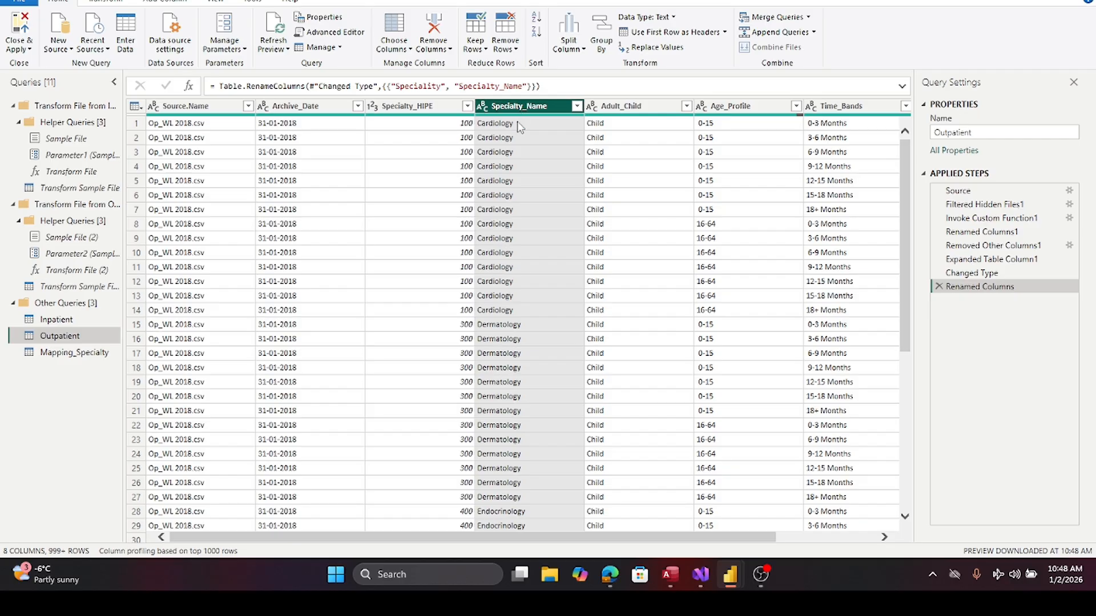
left_click(54, 321)
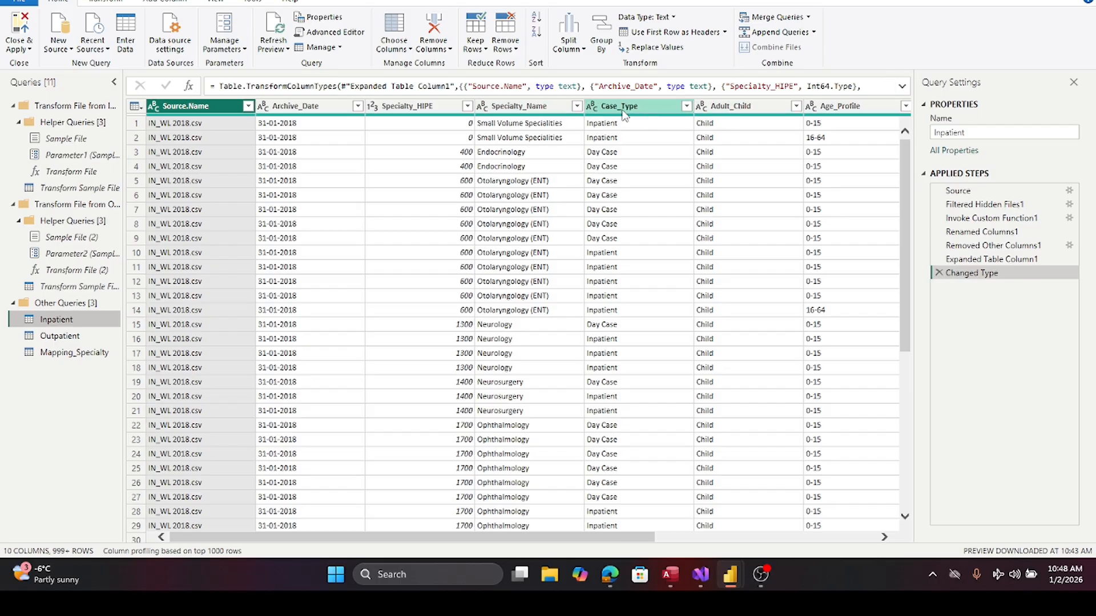
left_click(60, 336)
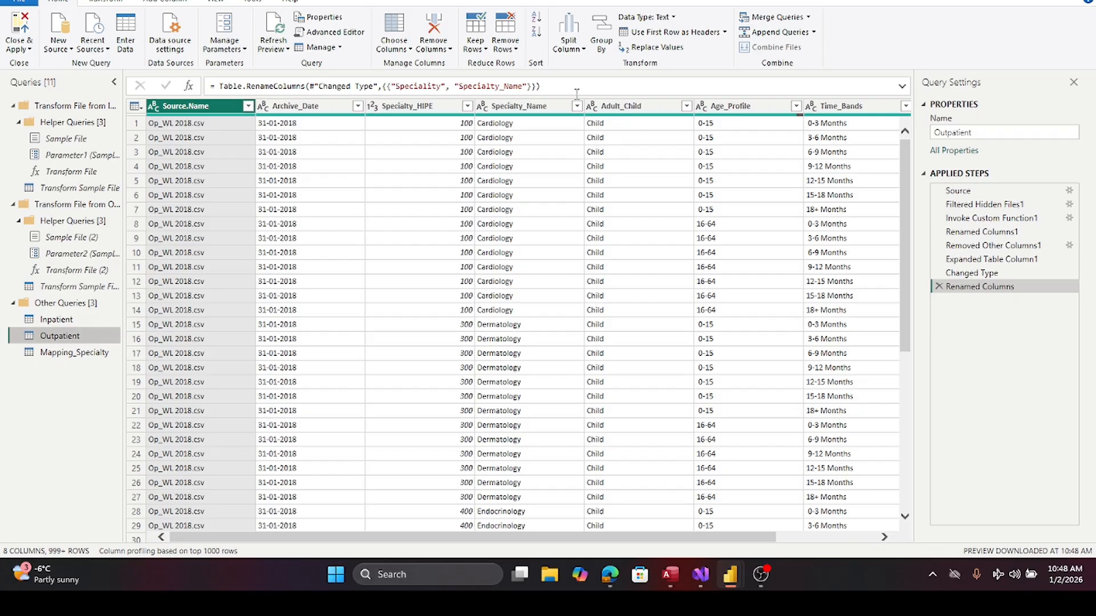
left_click(621, 113)
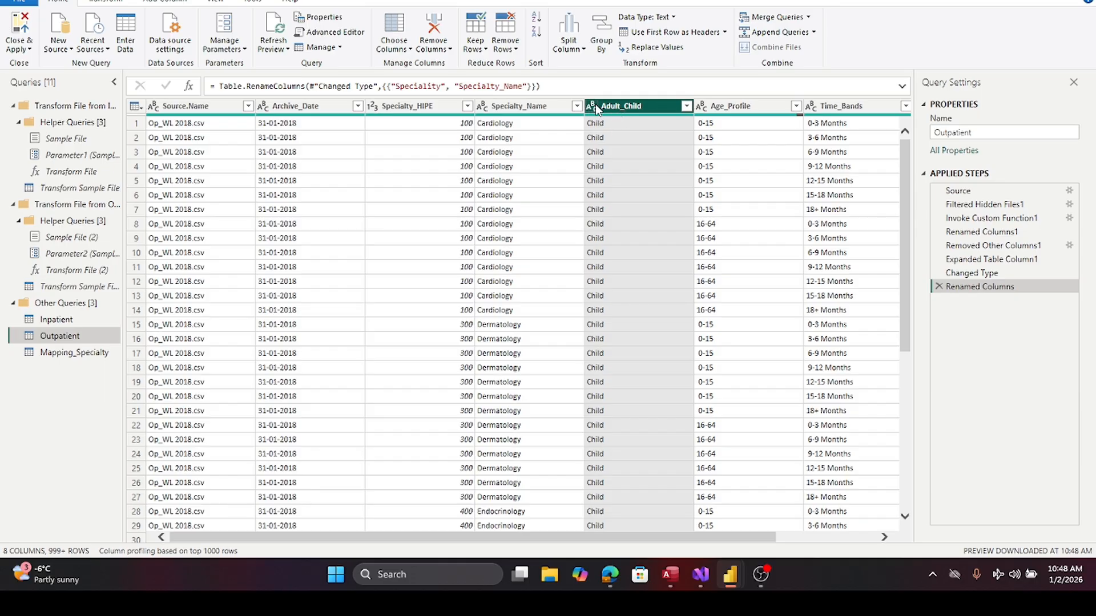
right_click(595, 107)
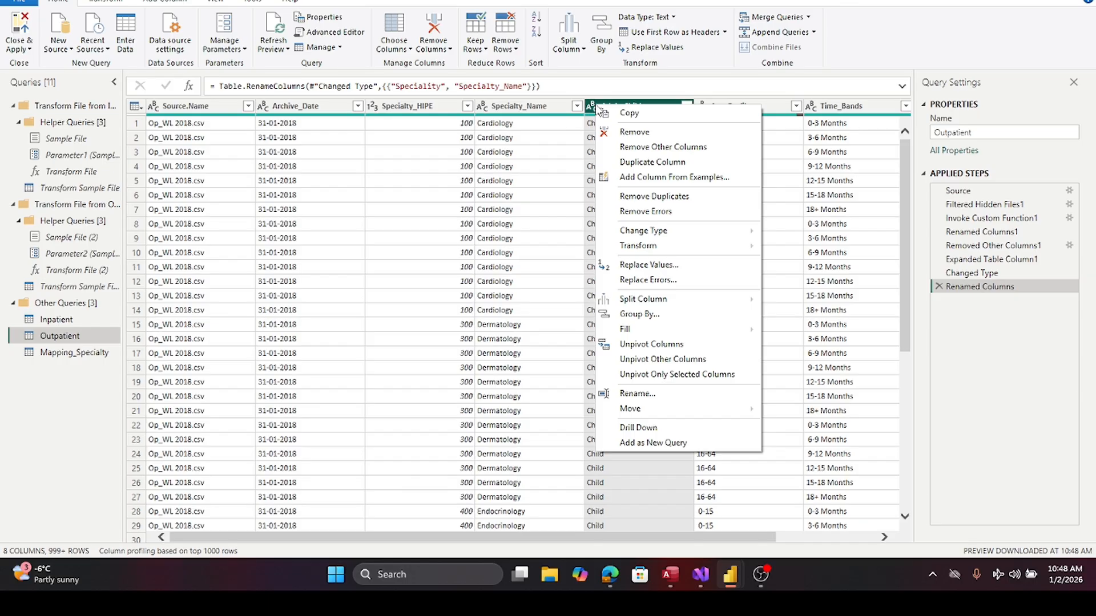
left_click(592, 106)
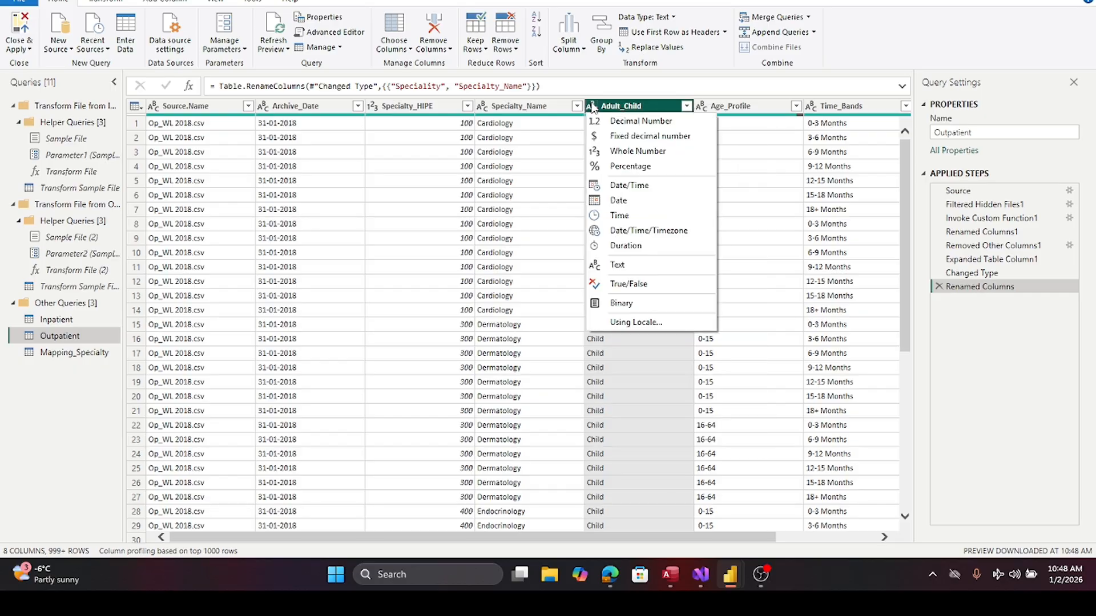
left_click(1025, 359)
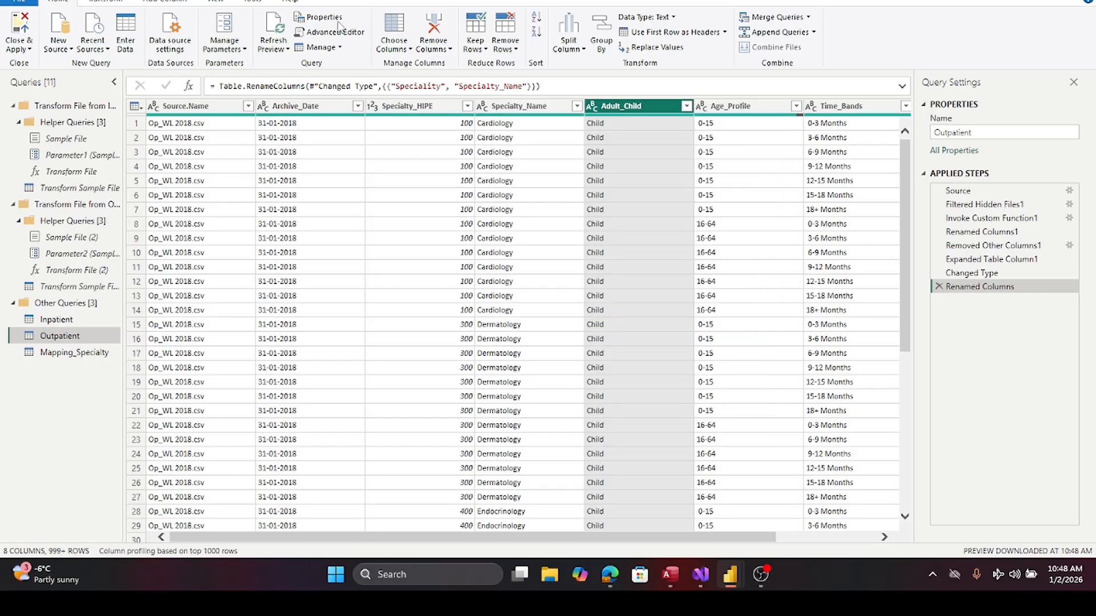
left_click(166, 2)
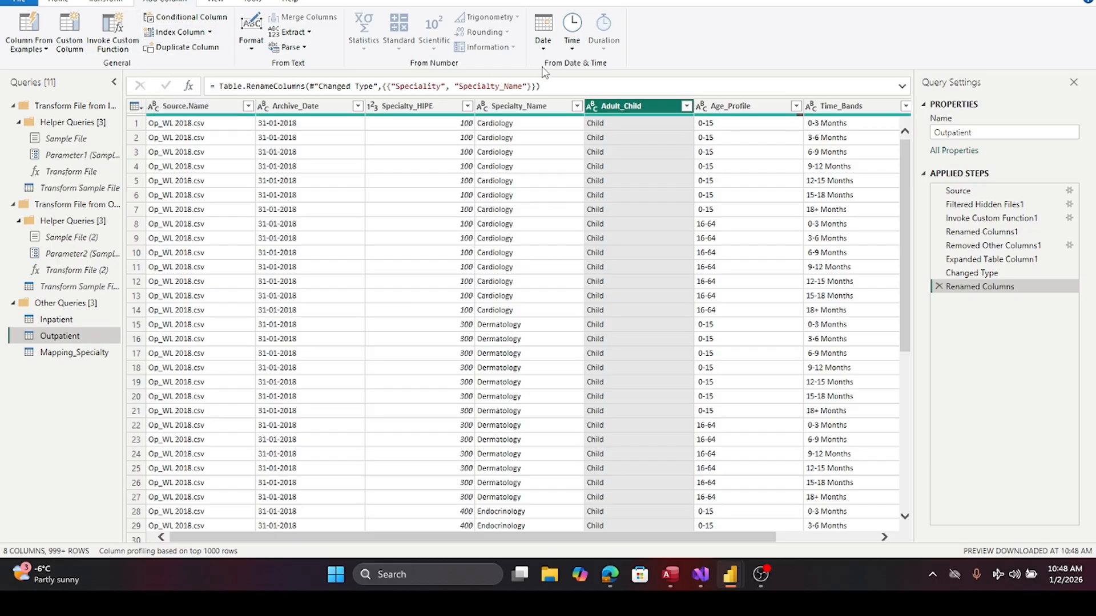
left_click(539, 108)
right_click(539, 110)
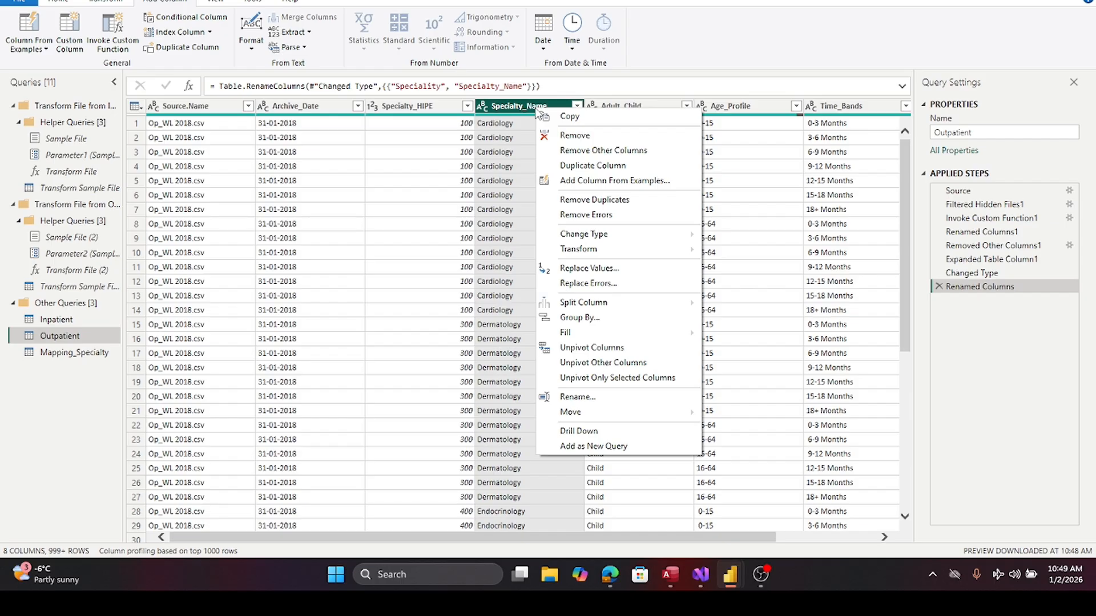
left_click(723, 62)
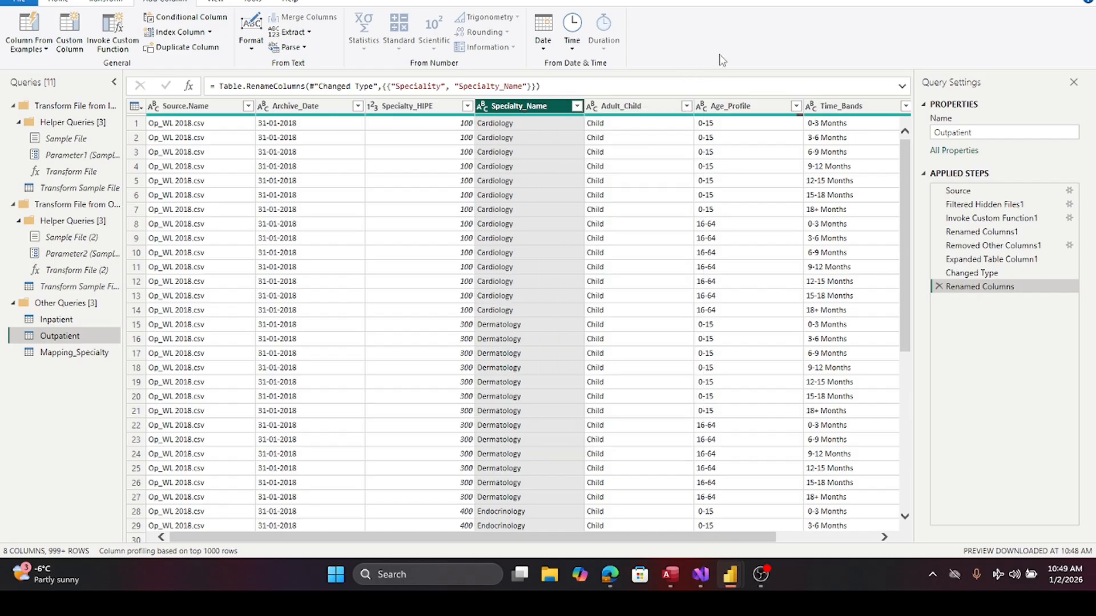
left_click(639, 114)
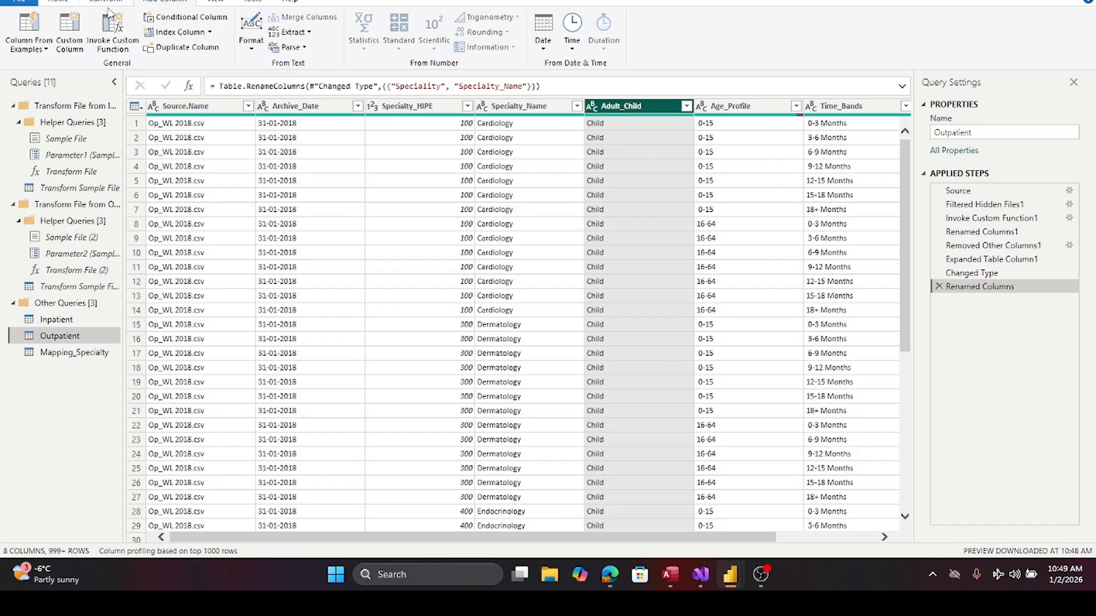
left_click(76, 39)
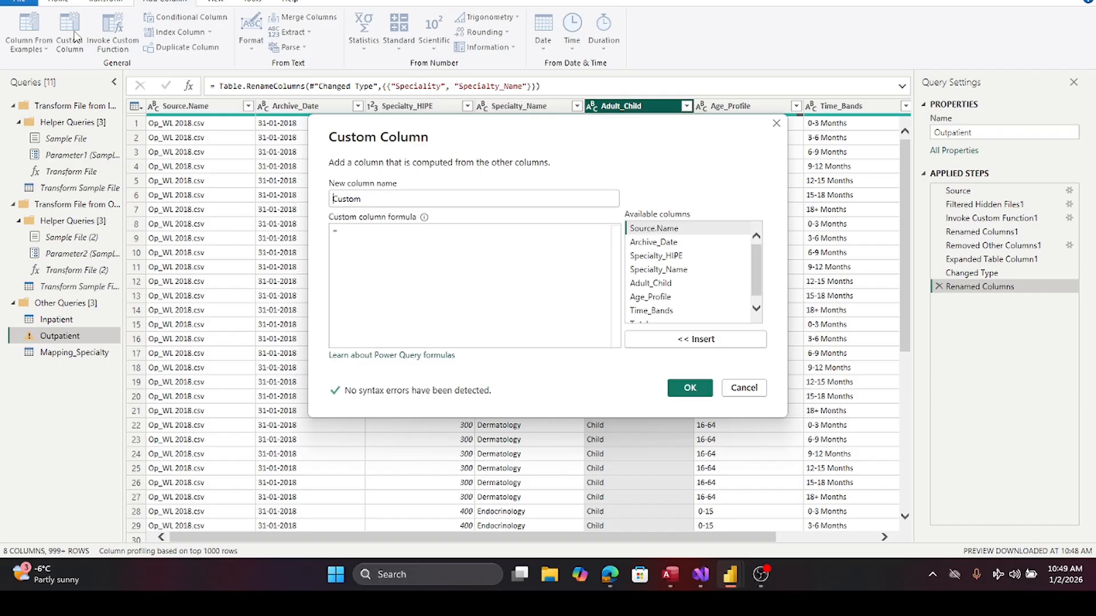
double_click(344, 200)
left_click(743, 388)
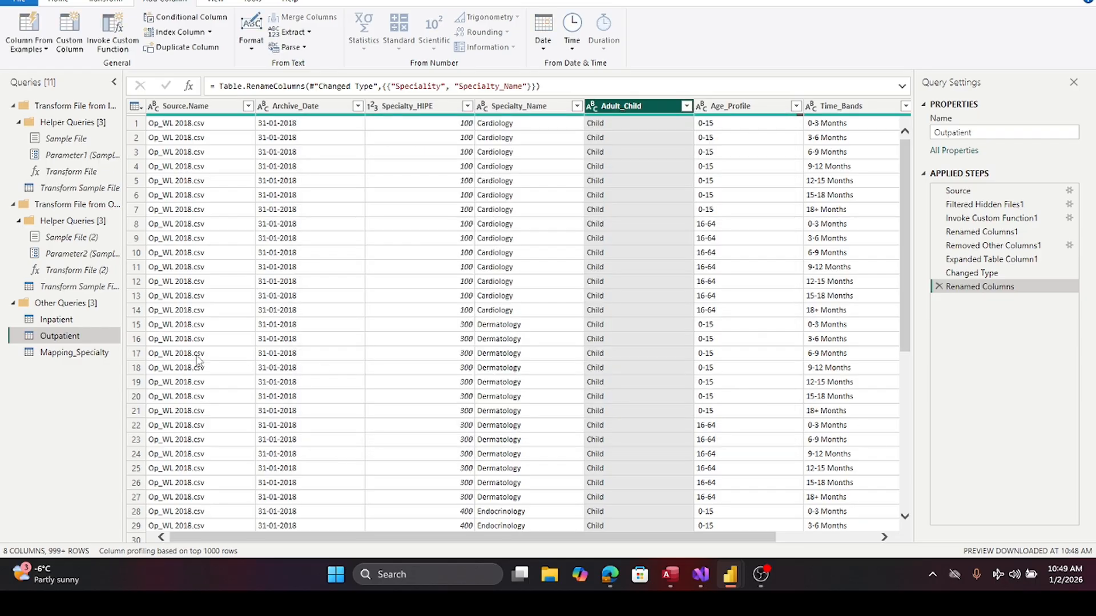
- Add a custom column named Case_Type to the Outpatient query with the formula "Out Patient"
left_click(50, 321)
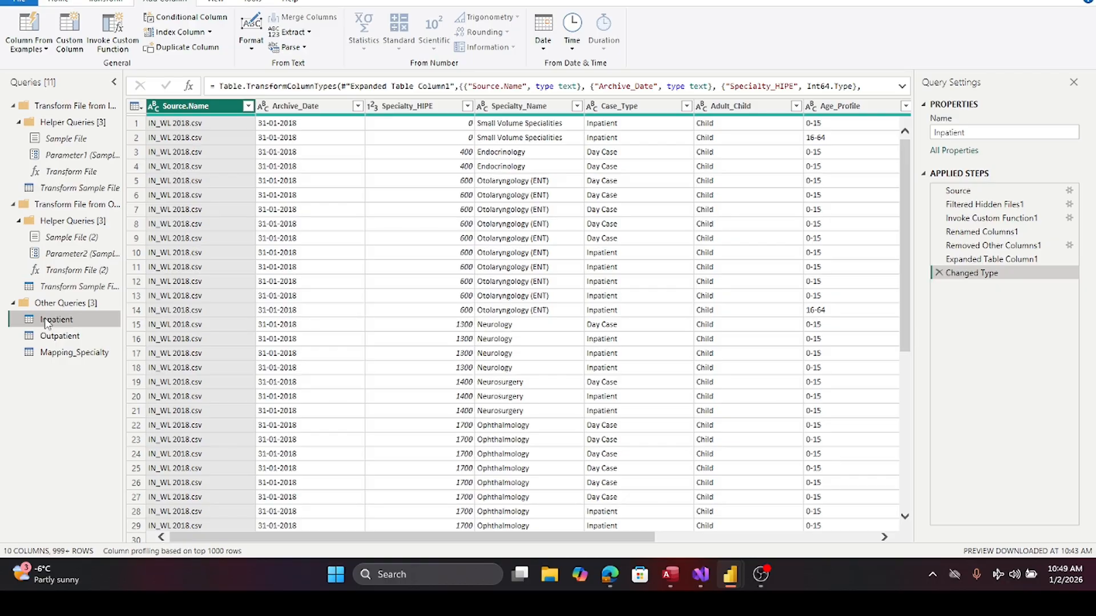
left_click(59, 336)
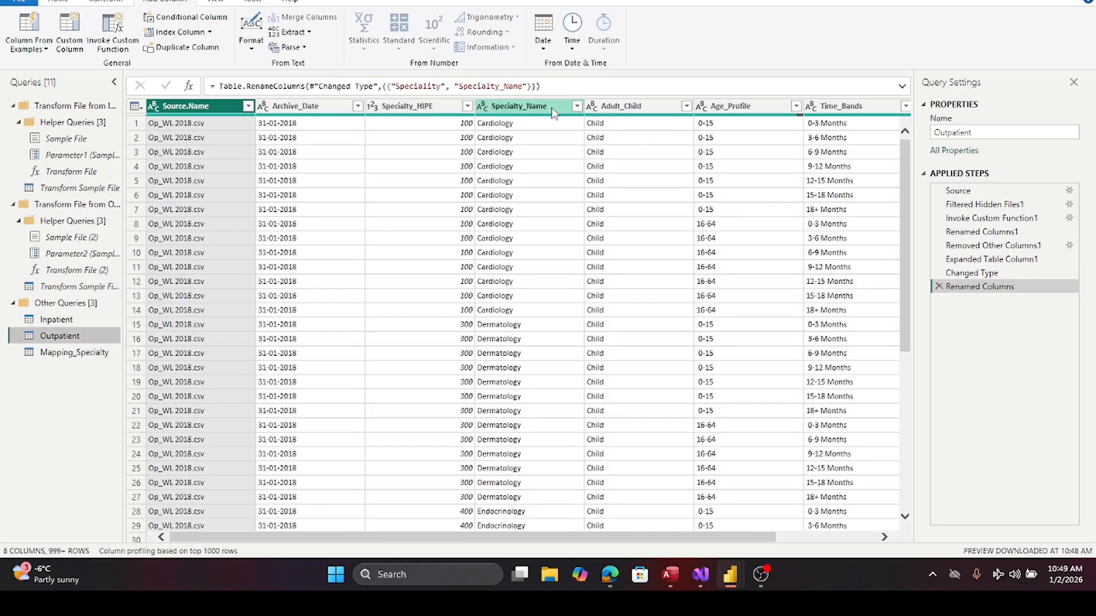
left_click(606, 108)
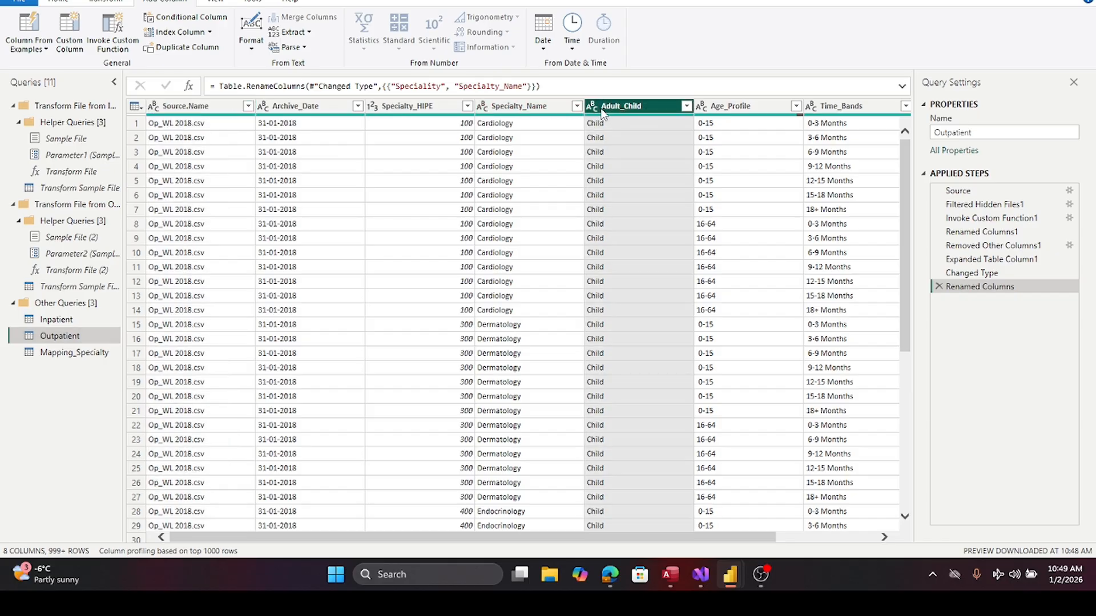
left_click(70, 23)
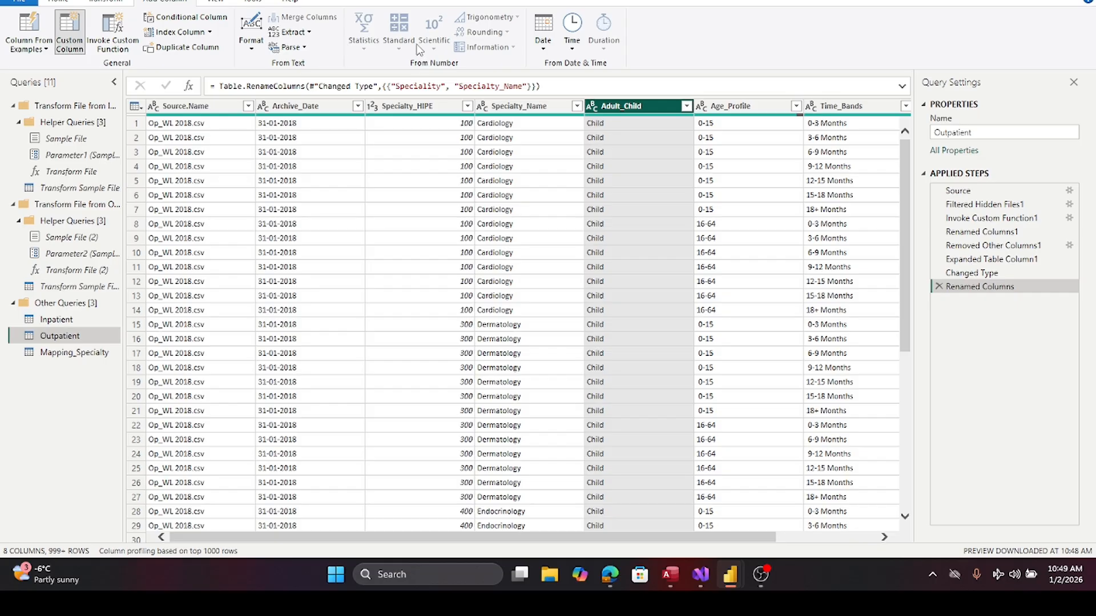
double_click(426, 203)
type("Cas")
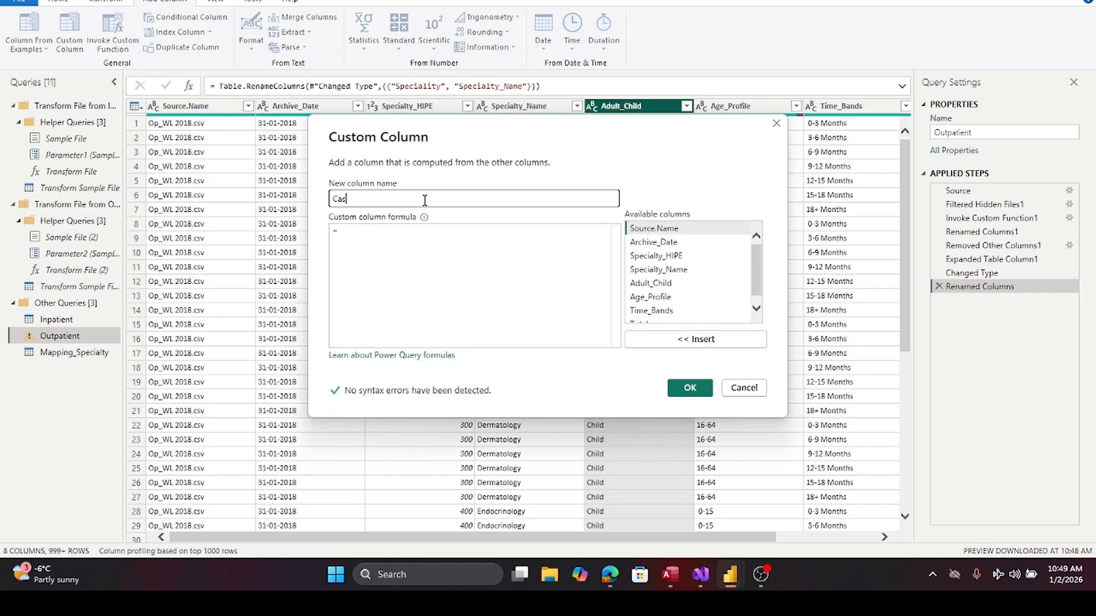
type("e_Type")
left_click(378, 236)
type("\"")
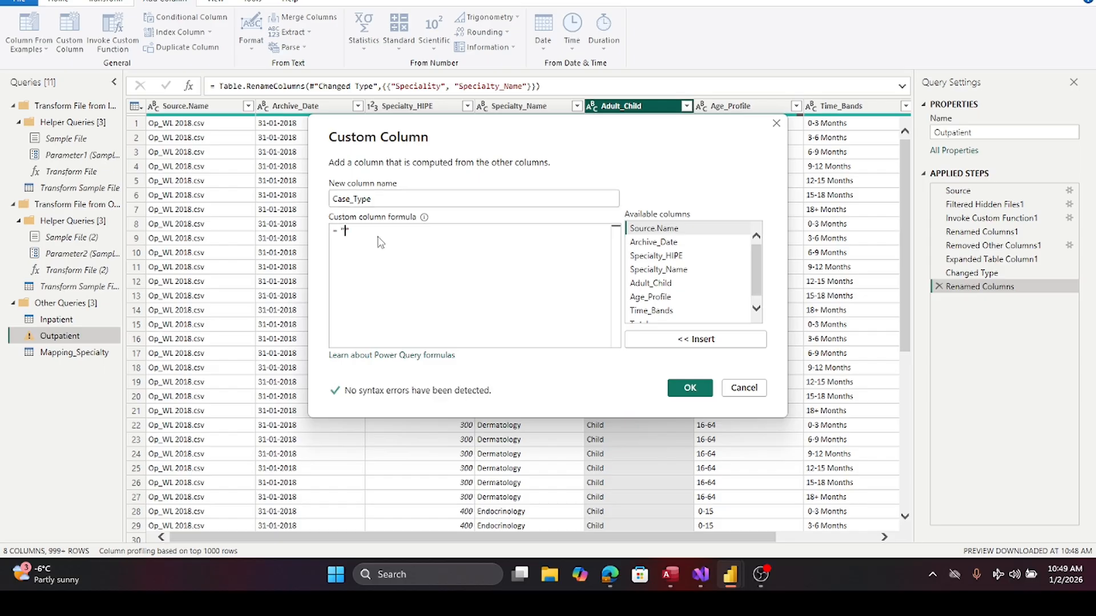
type("Out Patient")
left_click(689, 389)
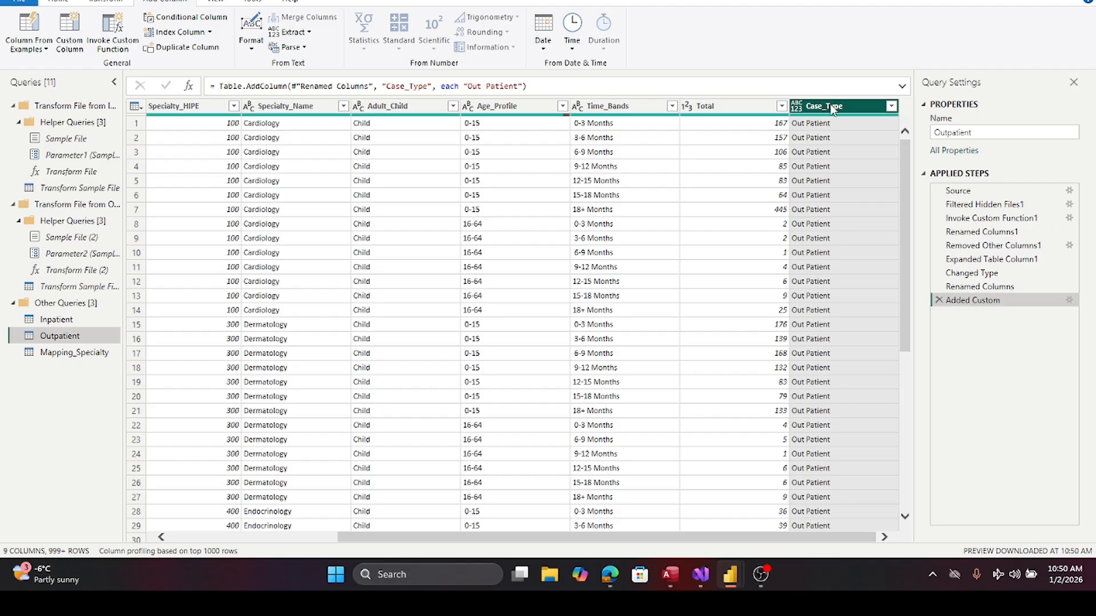
- Move the Outpatient query's Case_Type column between Specialty_Name and Adult_Child, comparing the column order with the Inpatient query
left_click_drag(822, 107, 488, 132)
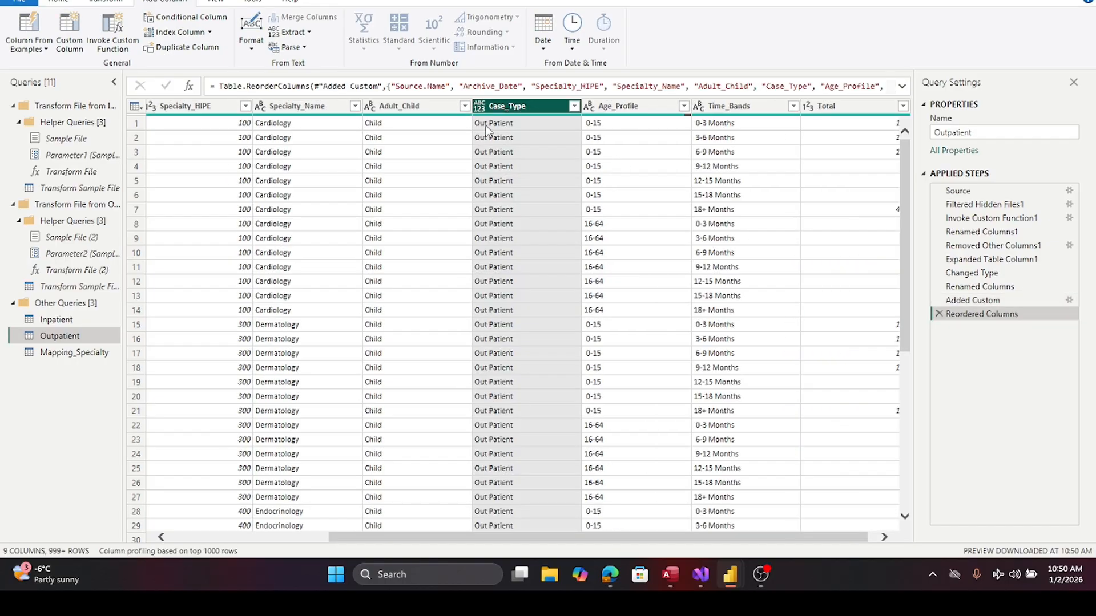
left_click(43, 322)
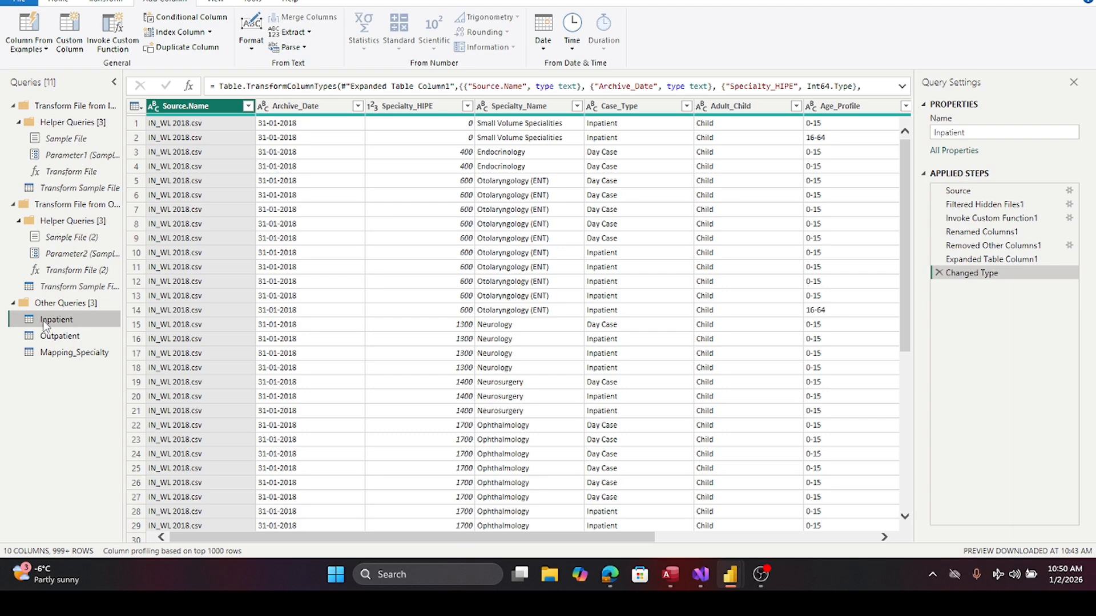
left_click(50, 338)
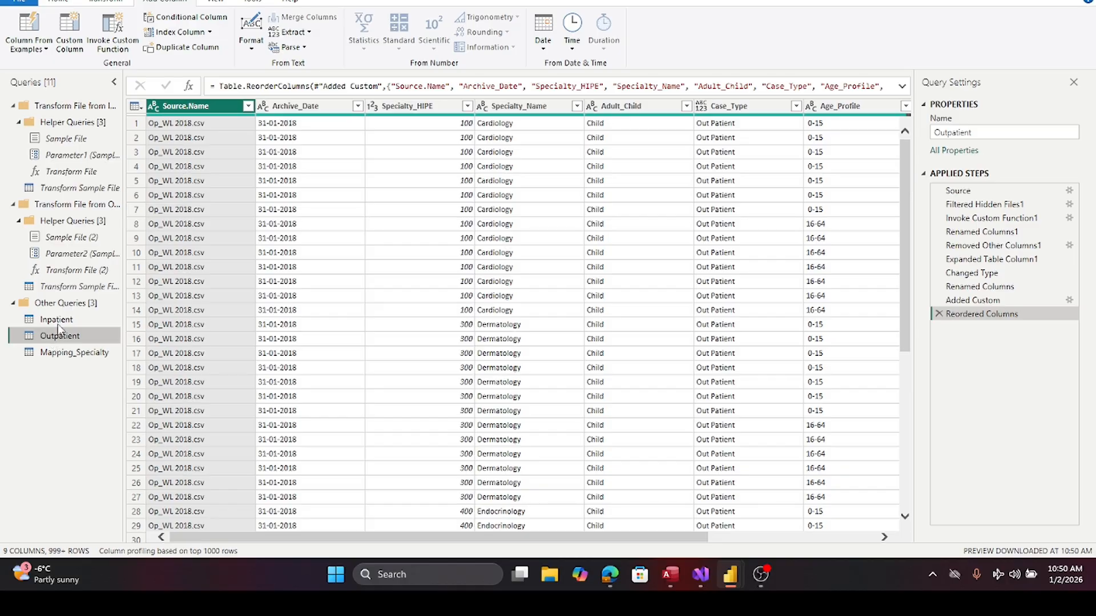
left_click(60, 321)
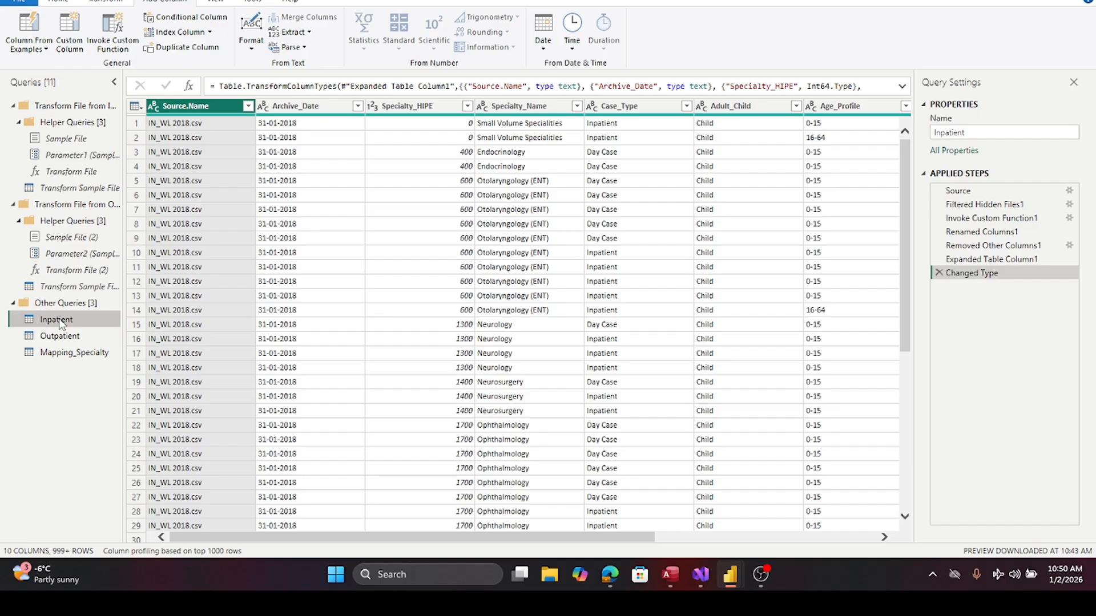
left_click(55, 338)
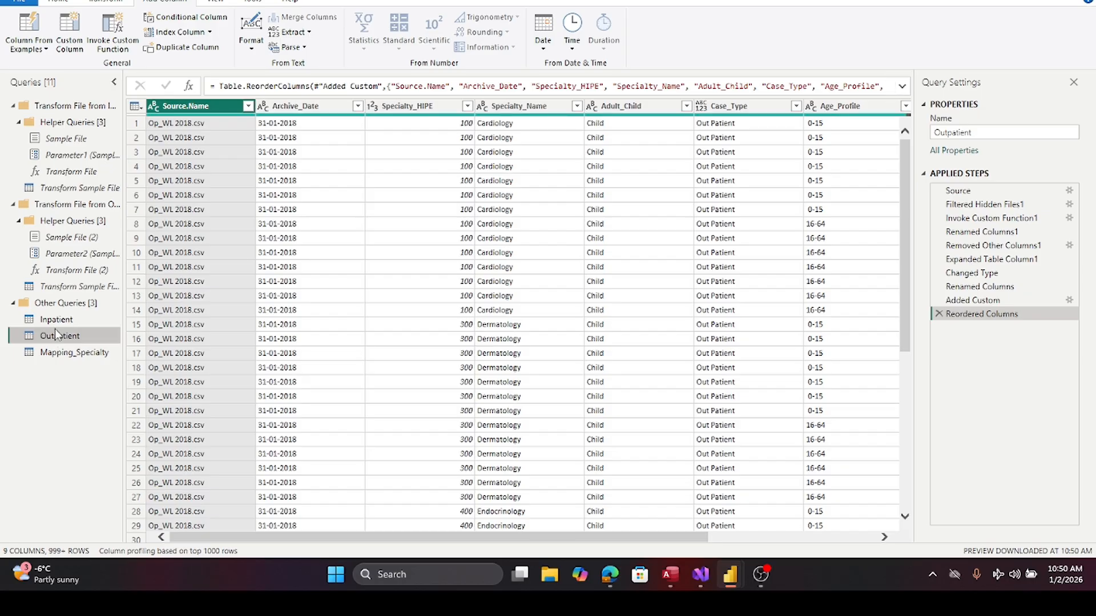
left_click(56, 322)
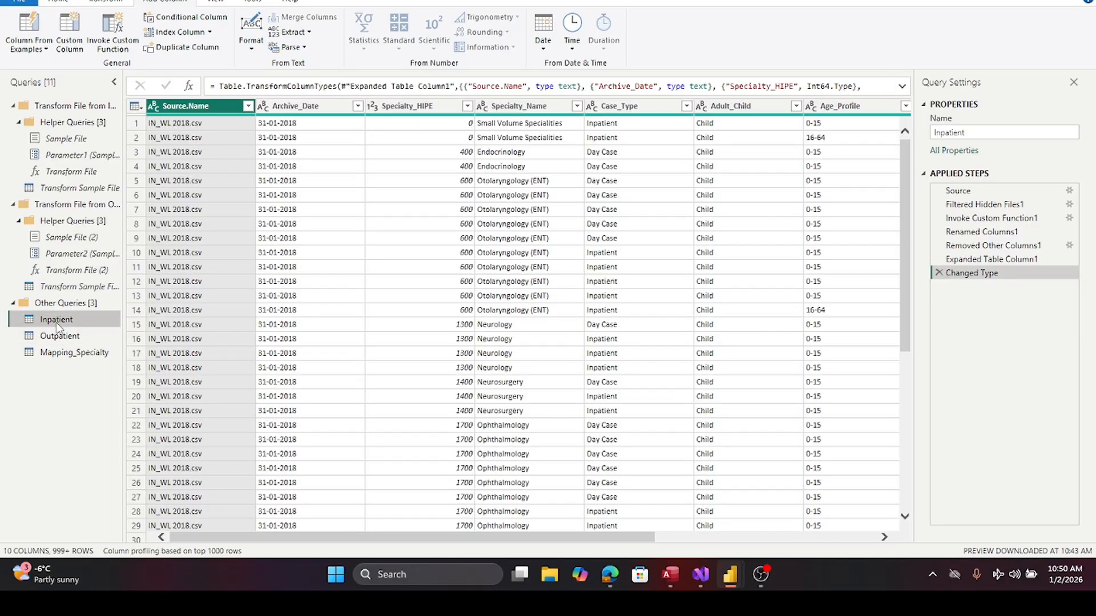
left_click(57, 338)
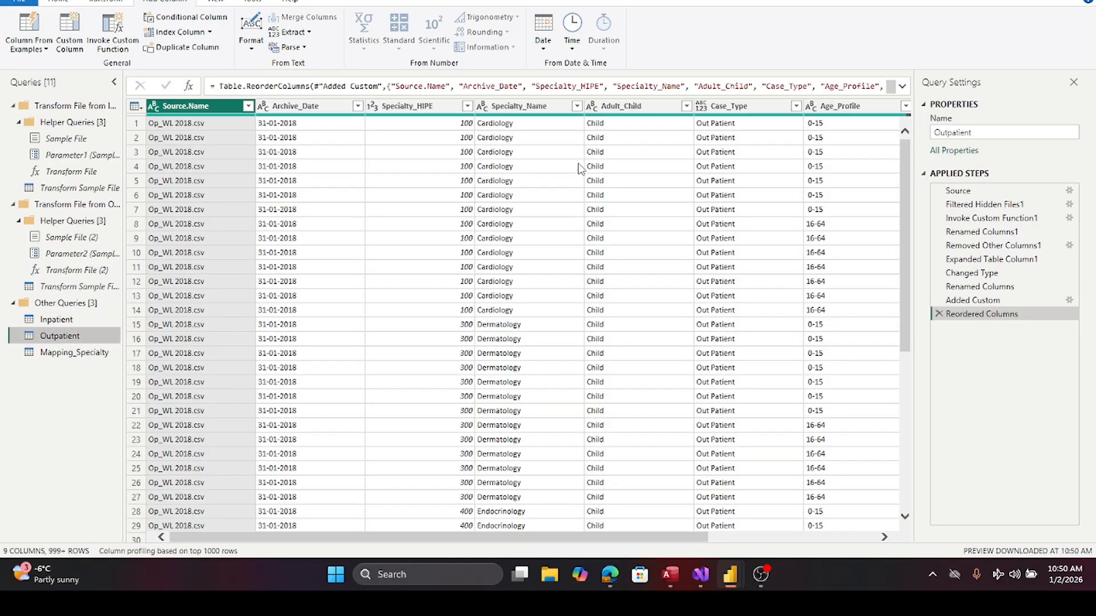
left_click_drag(732, 103, 649, 104)
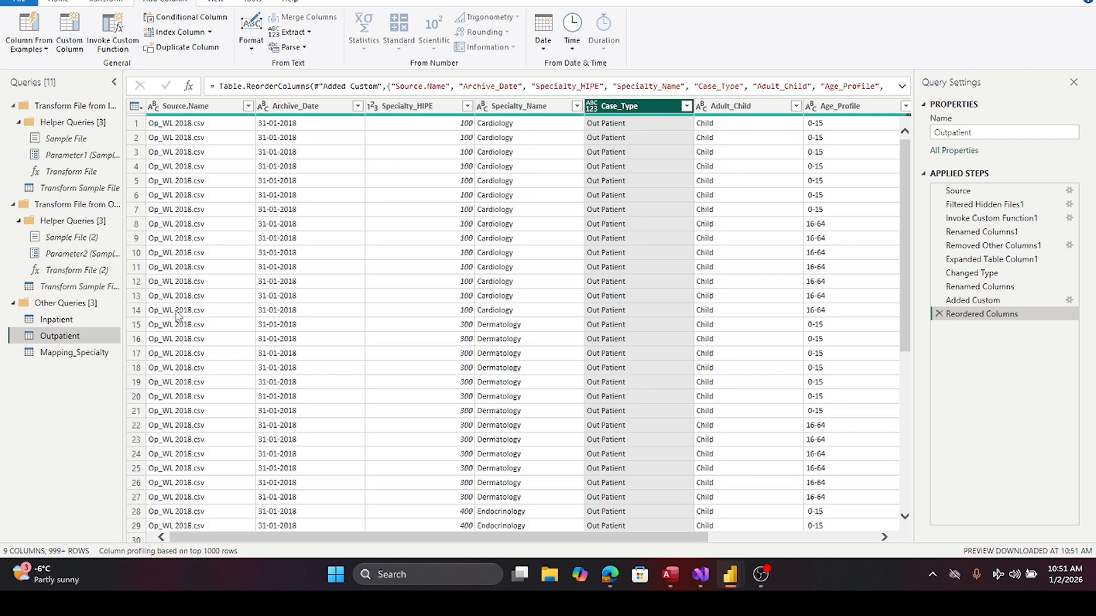
left_click(69, 319)
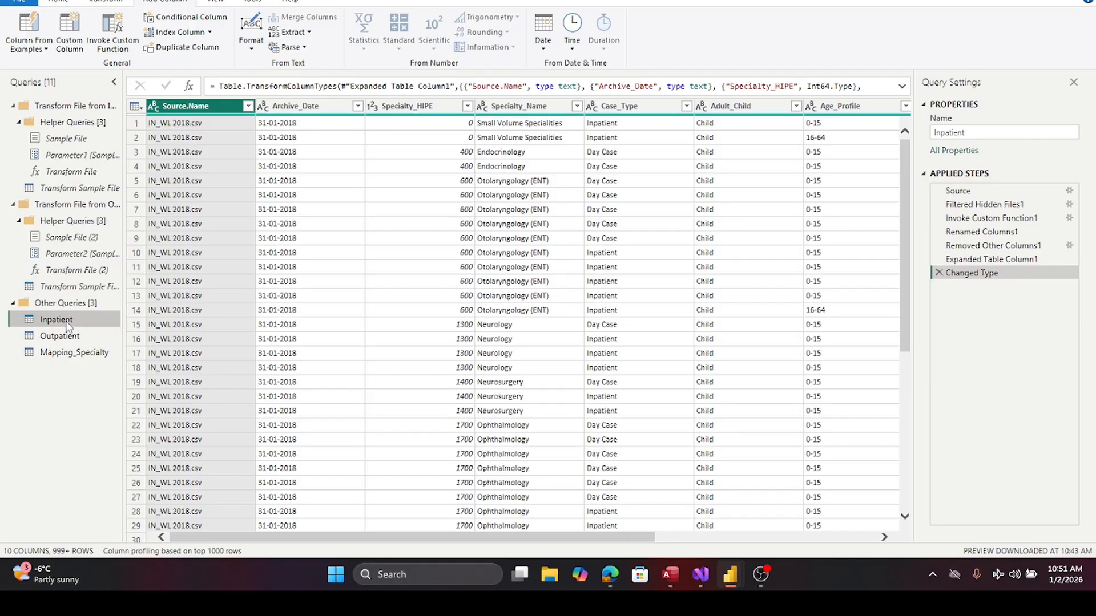
left_click(60, 337)
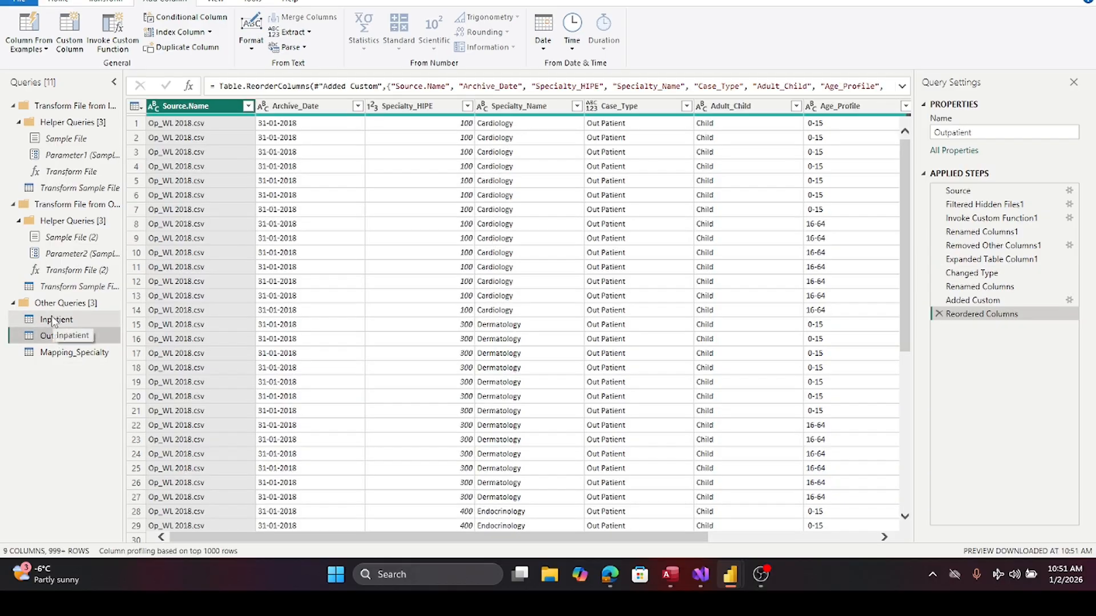
- Change the Inpatient query's Archive_Date column to the Date type using the English (United Kingdom) locale
left_click(53, 321)
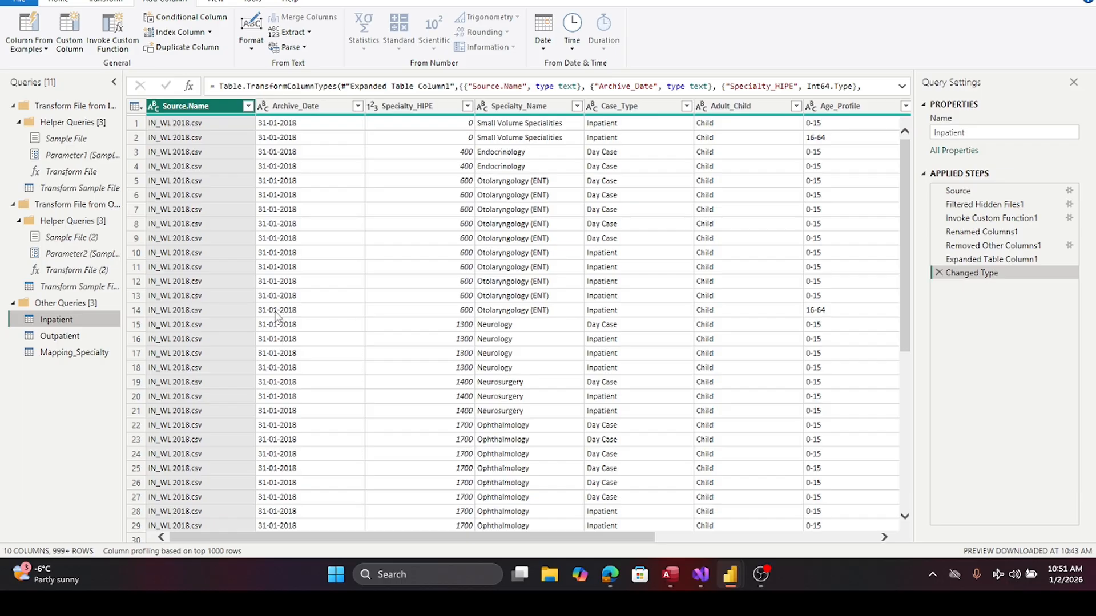
left_click(264, 107)
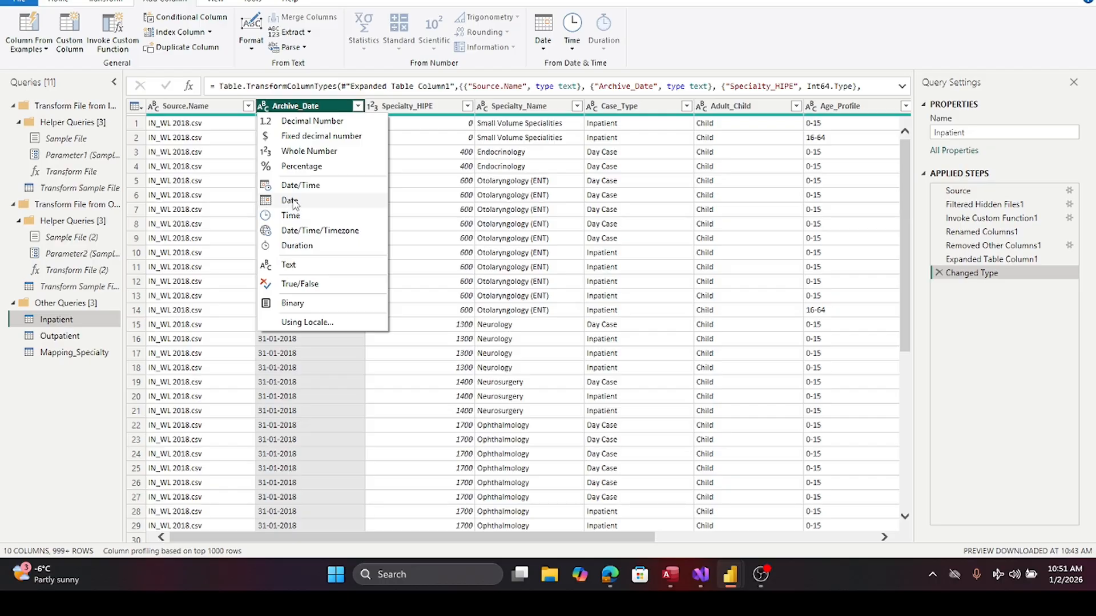
left_click(307, 322)
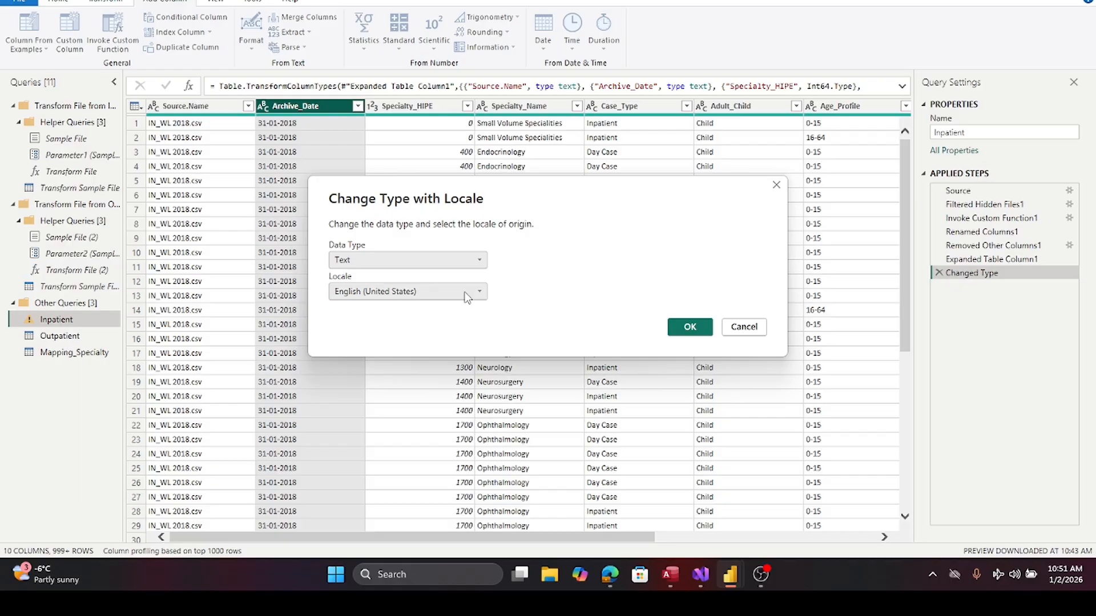
left_click(475, 293)
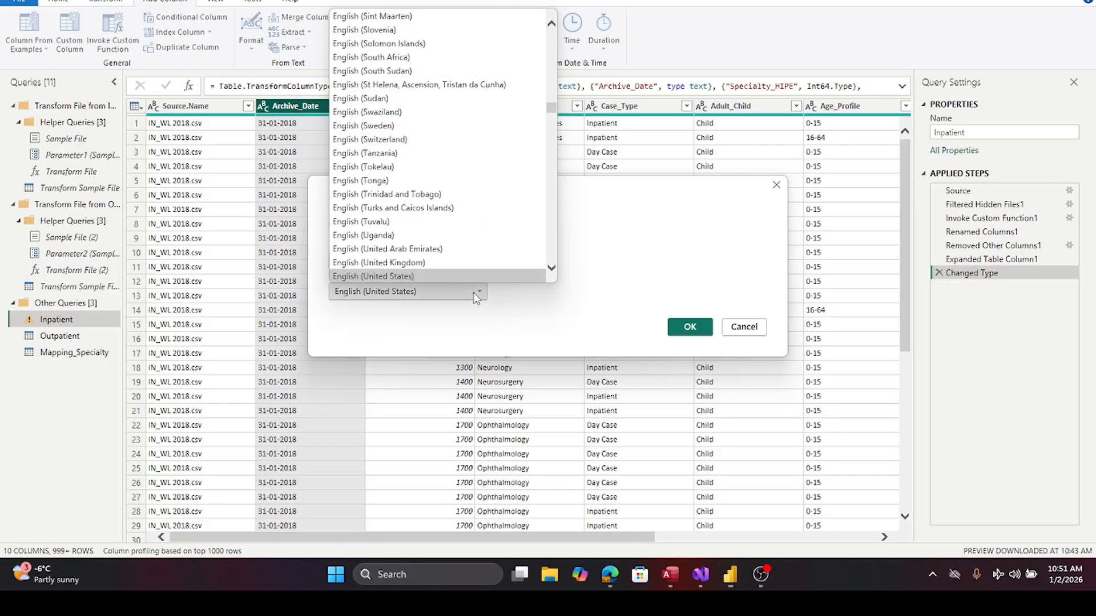
left_click(427, 263)
left_click(420, 261)
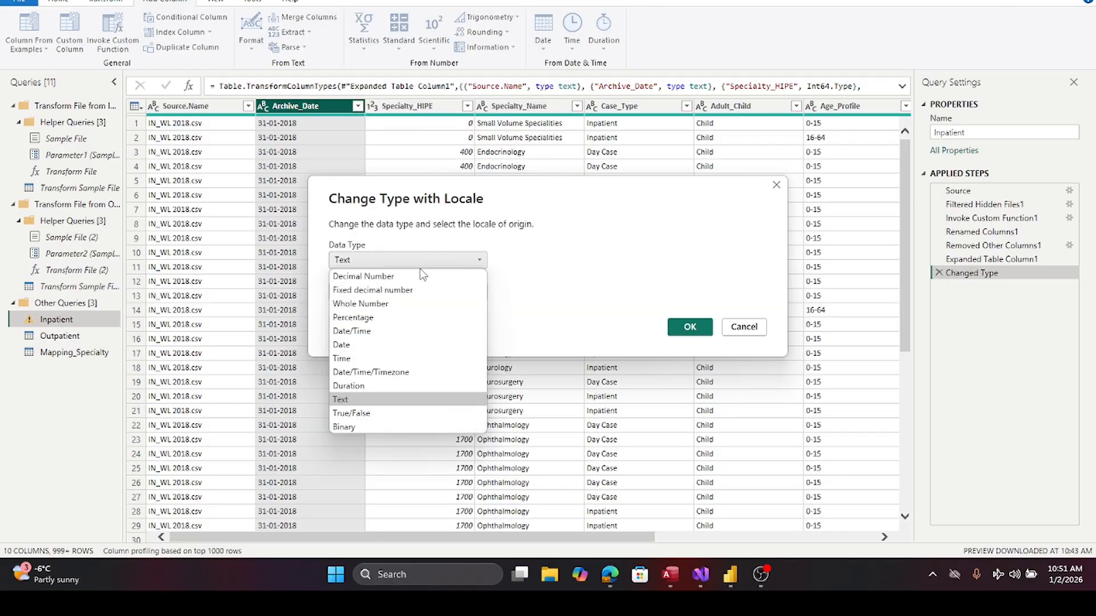
left_click(390, 344)
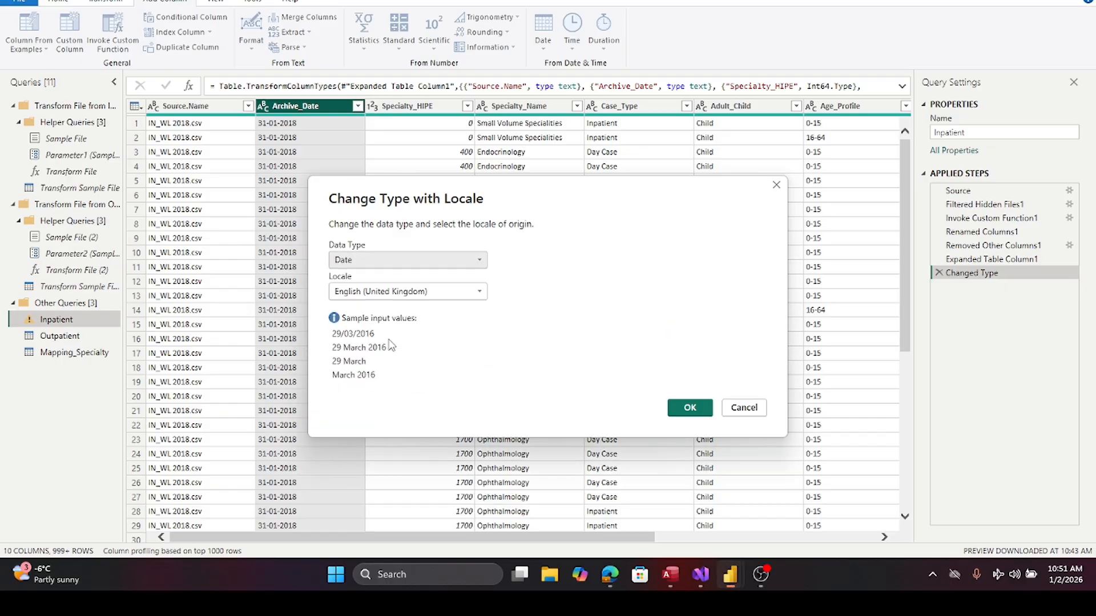
left_click(689, 407)
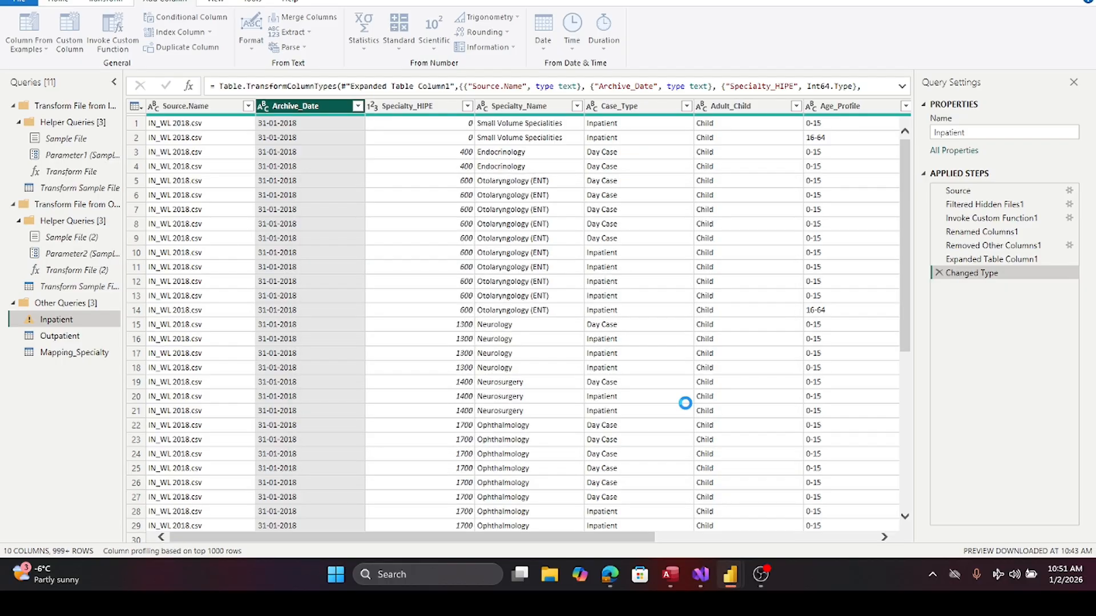
- Try to change the Outpatient query's Archive_Date column directly to the Date type without specifying a locale
left_click(50, 340)
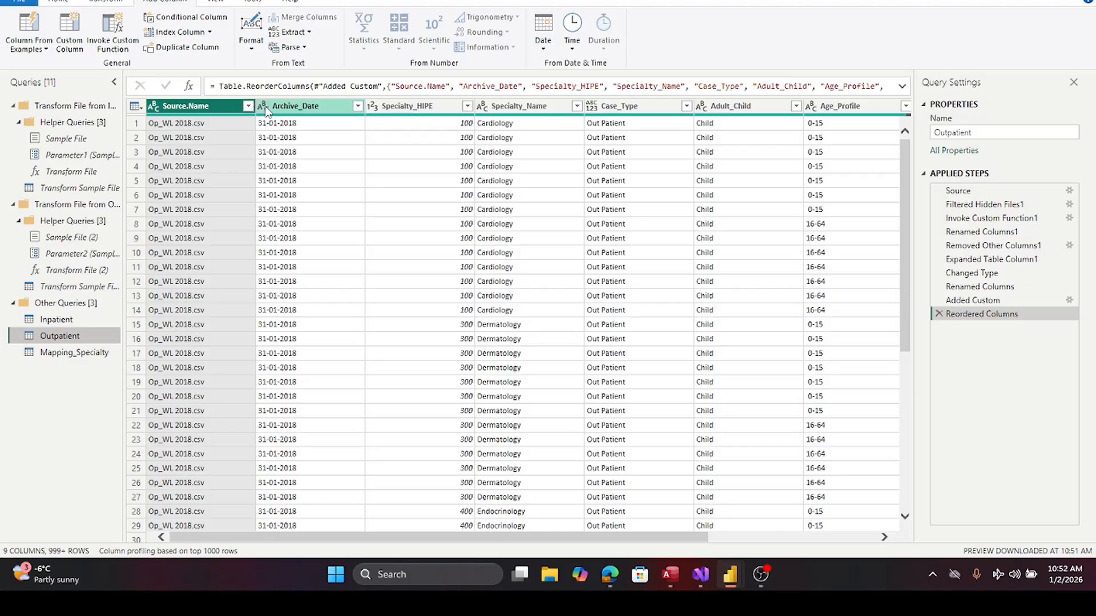
left_click(264, 107)
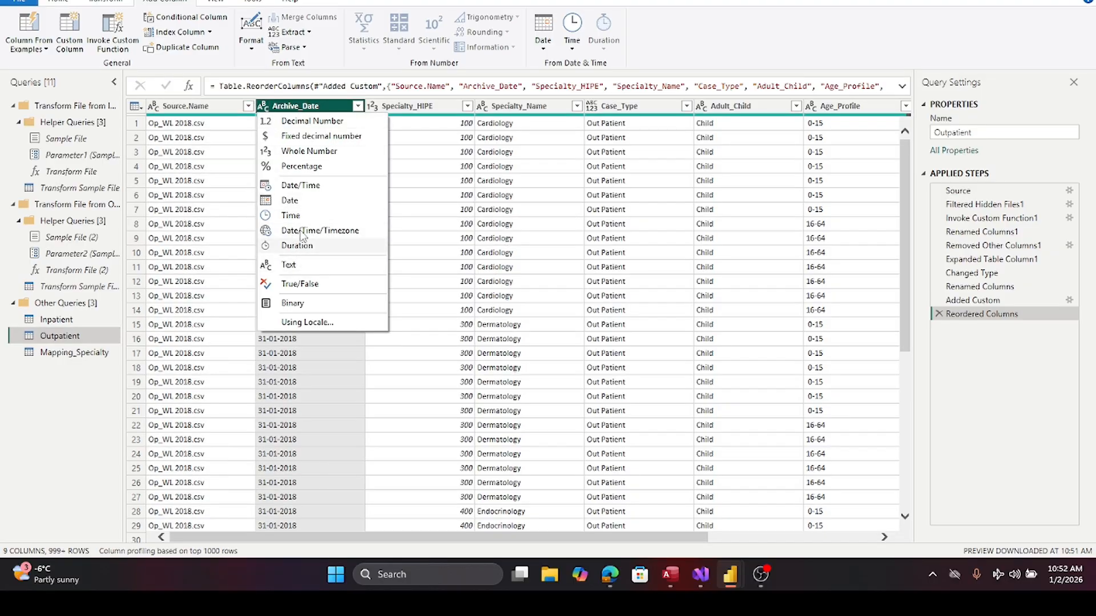
left_click(290, 201)
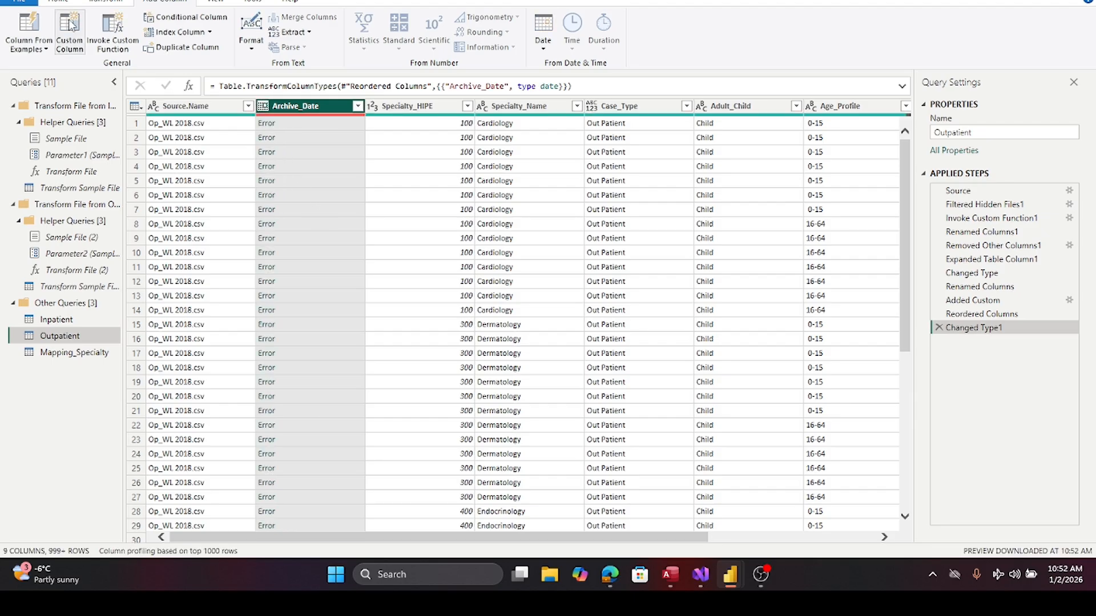
- Try to apply a Date type with the English (United Kingdom) locale on top of the Outpatient Archive_Date column's existing type change
left_click(263, 107)
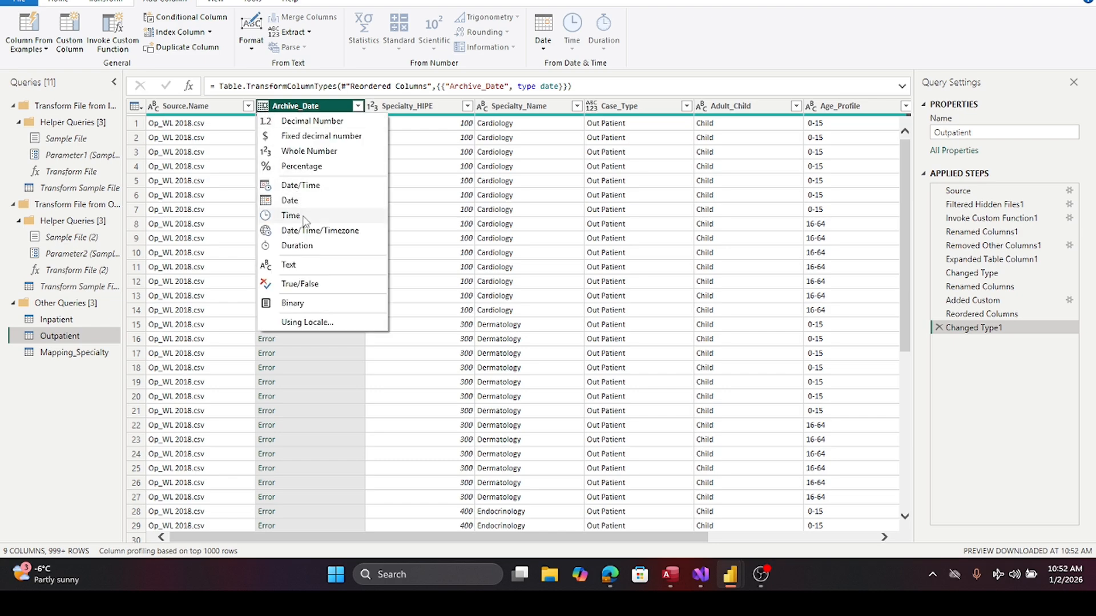
left_click(307, 325)
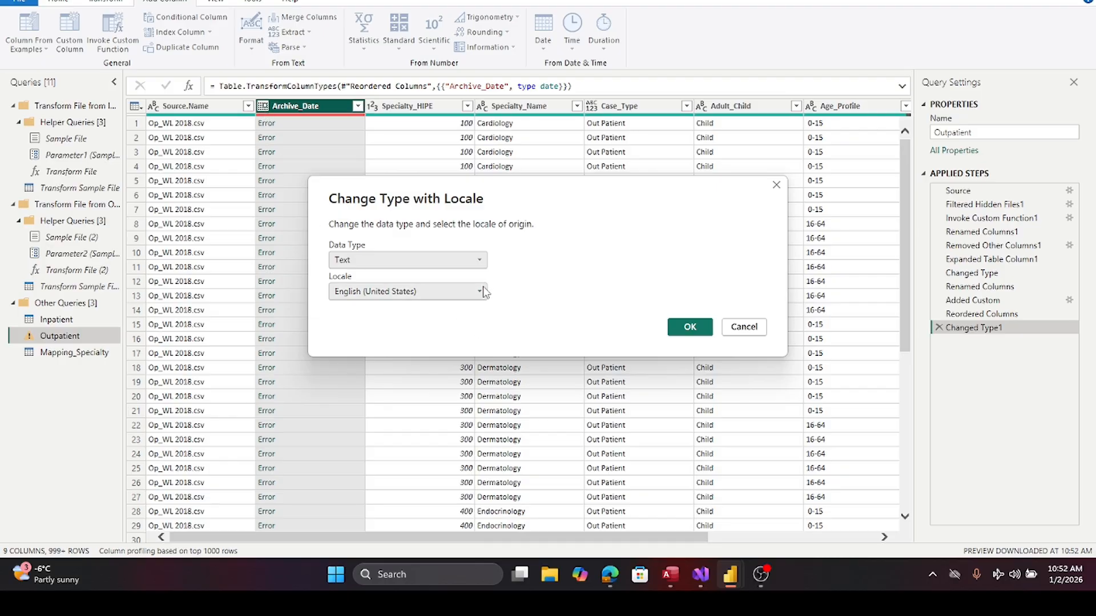
left_click(481, 291)
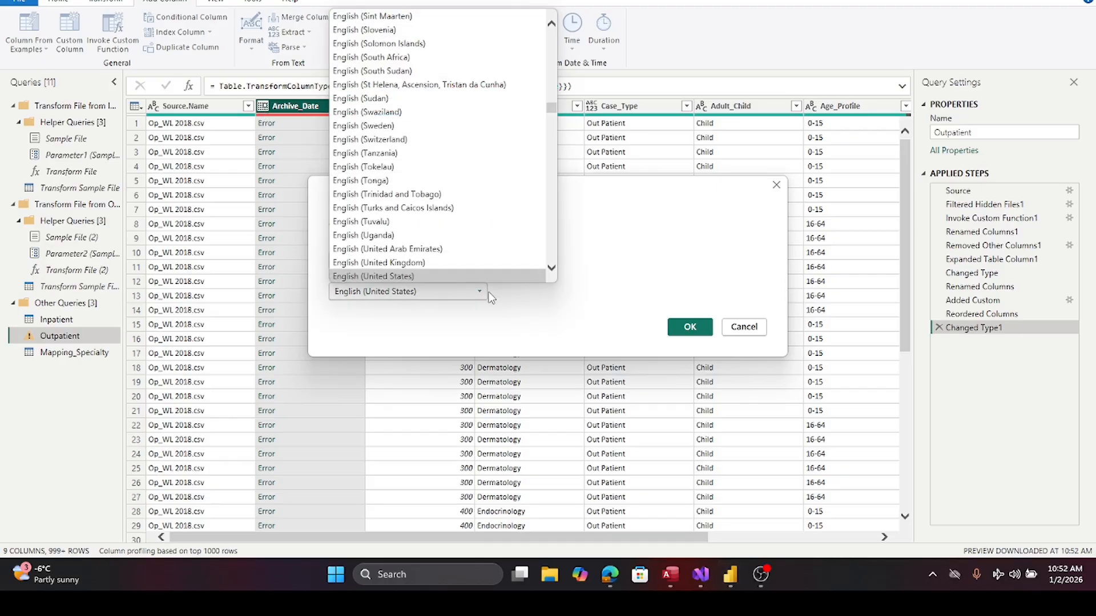
left_click(432, 262)
left_click(428, 263)
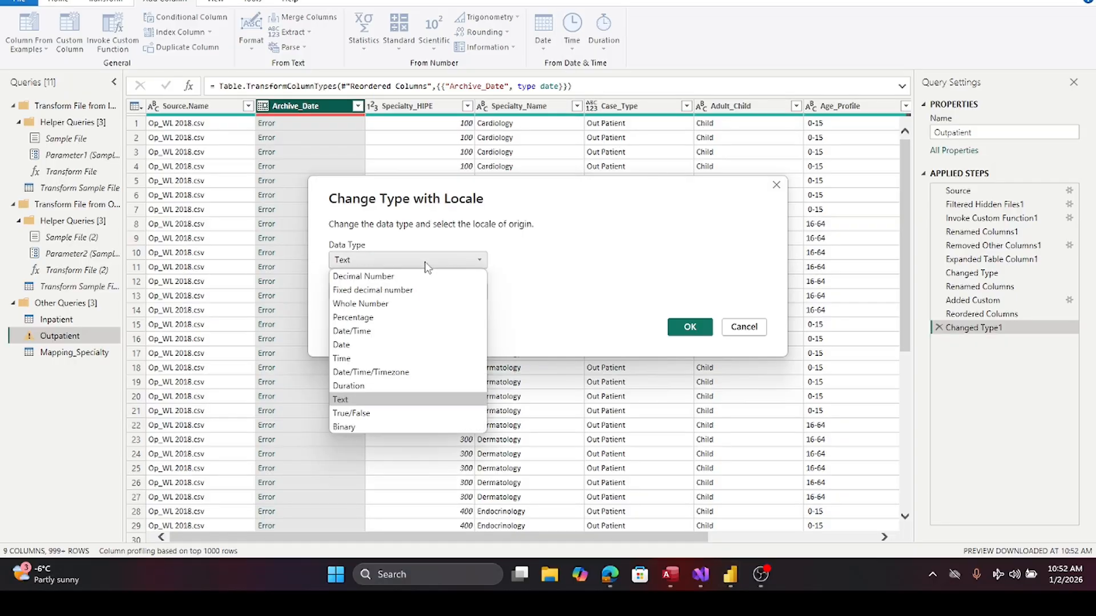
left_click(393, 344)
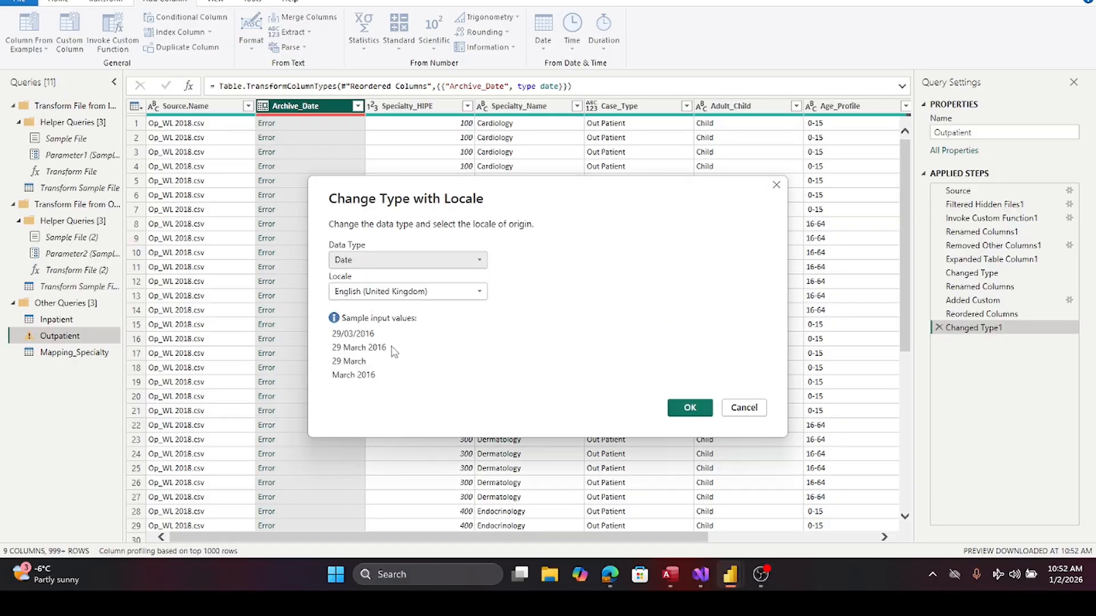
left_click(688, 408)
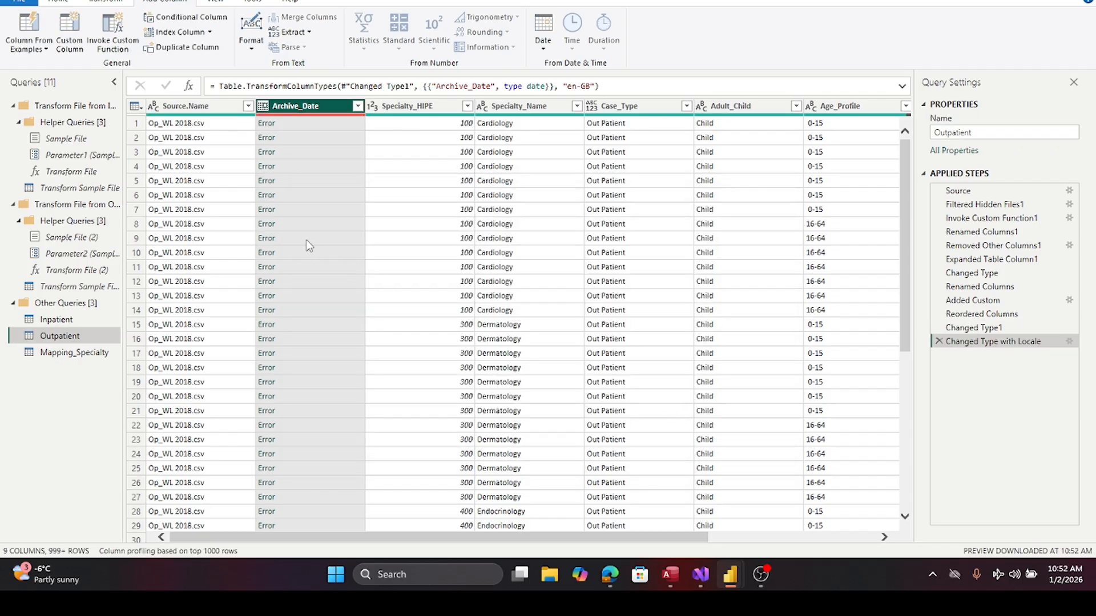
- Delete both Archive_Date type changes, Changed Type with Locale and Changed Type1, from the Outpatient query's applied steps
left_click(1070, 341)
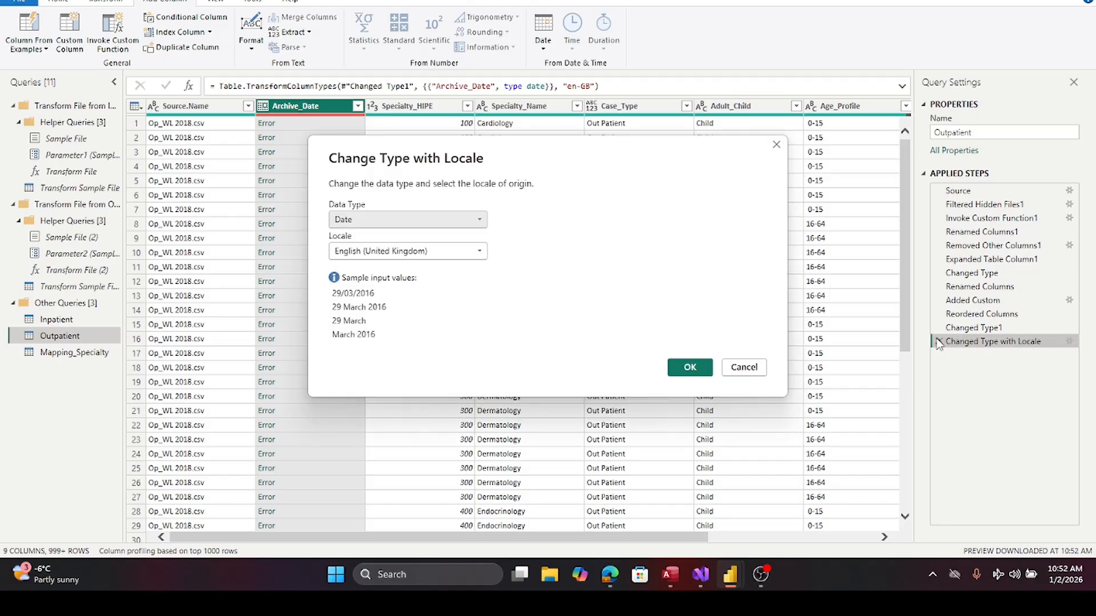
left_click(744, 367)
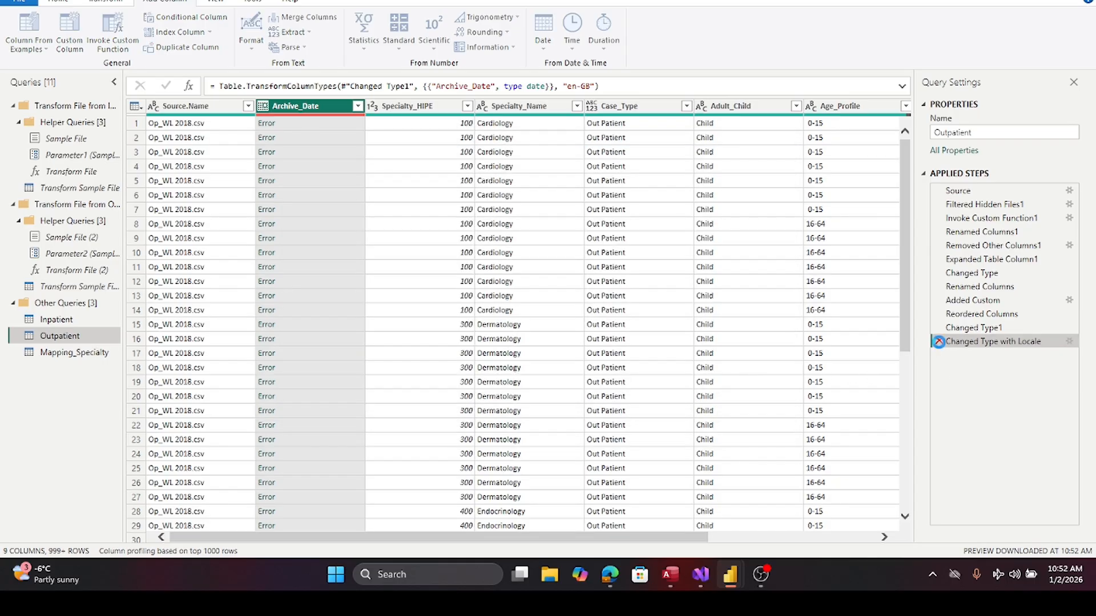
left_click(938, 341)
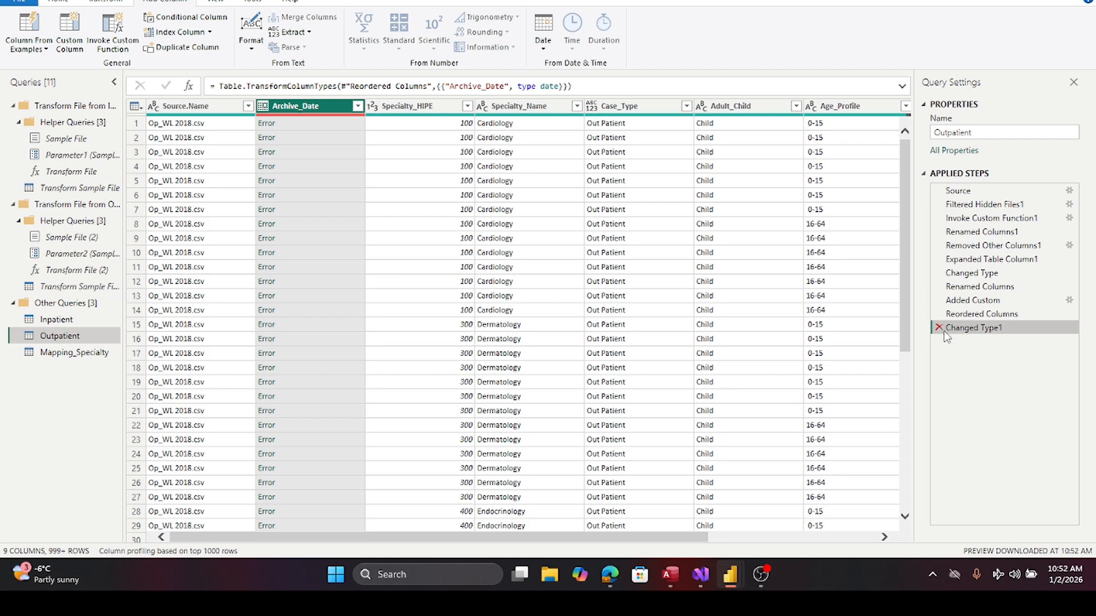
left_click(939, 328)
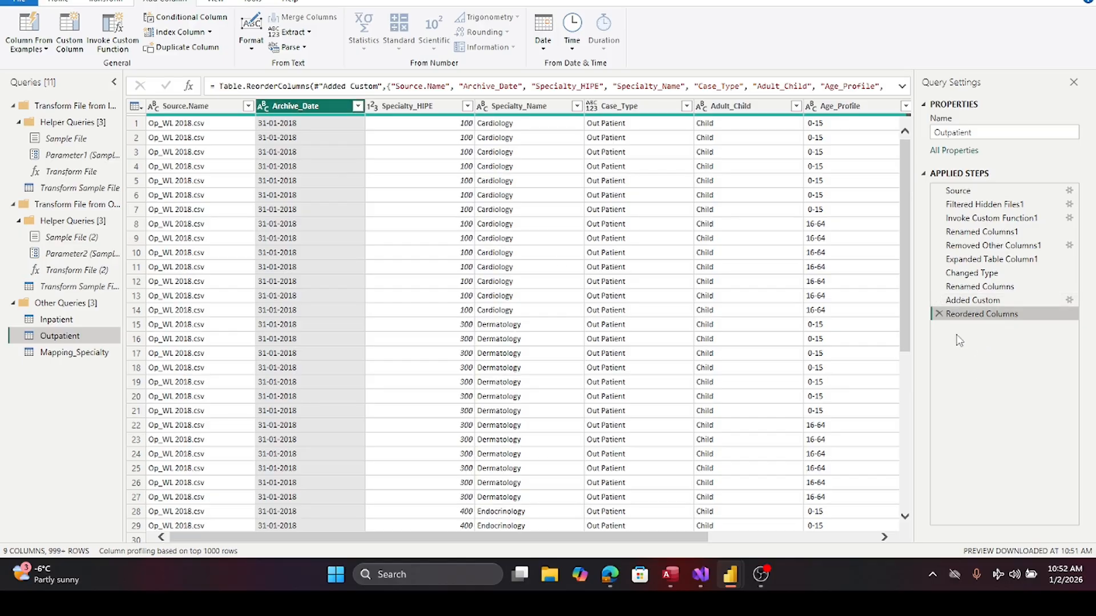
- Change the Outpatient query's Archive_Date column to the Date type using the English (United Kingdom) locale
left_click(264, 106)
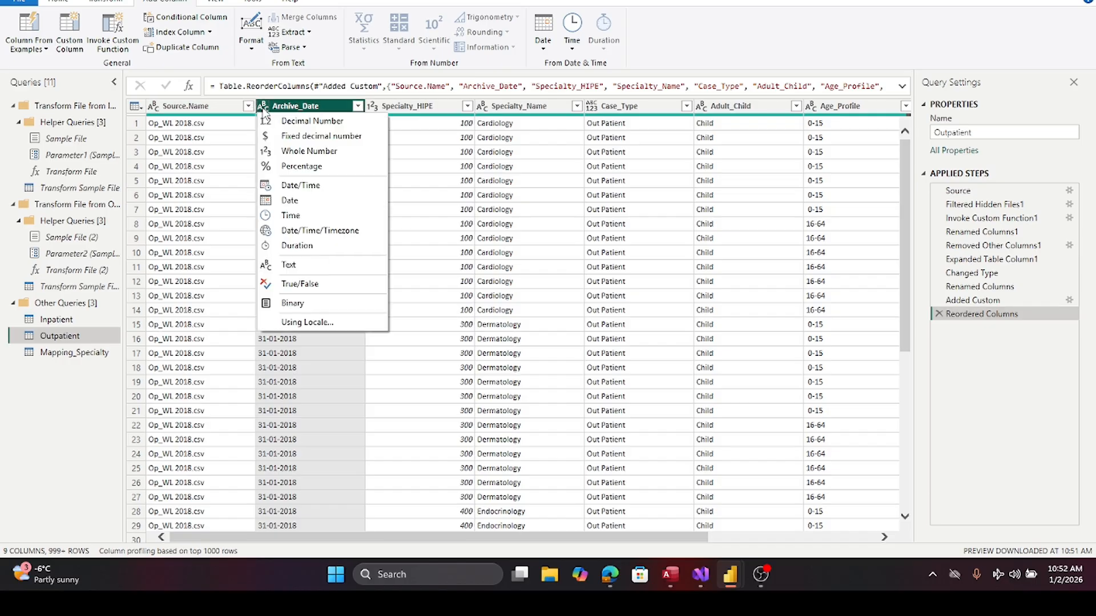
left_click(280, 323)
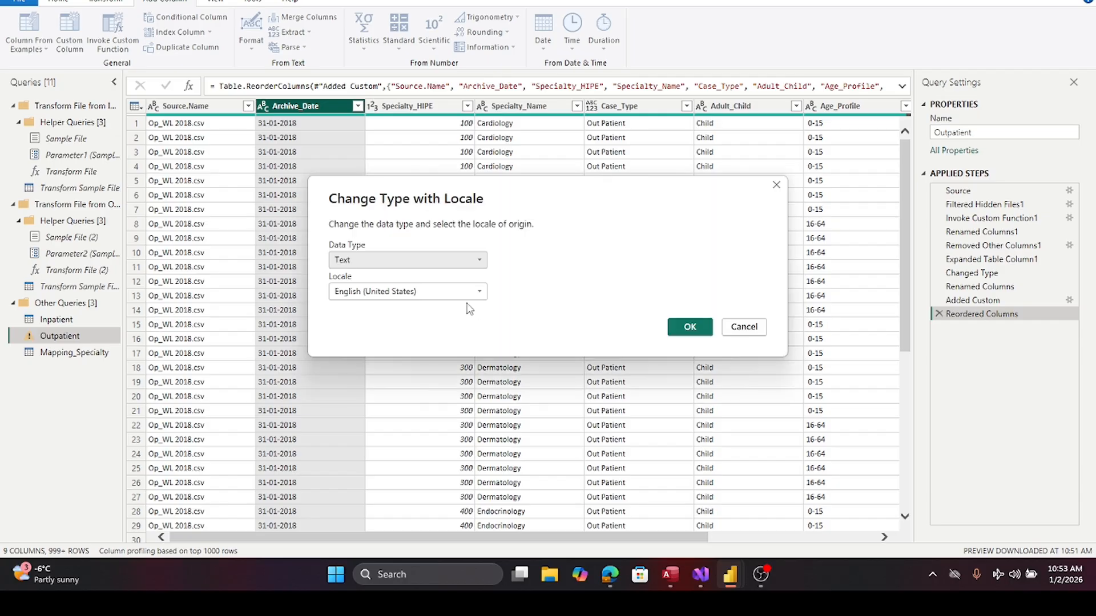
left_click(483, 296)
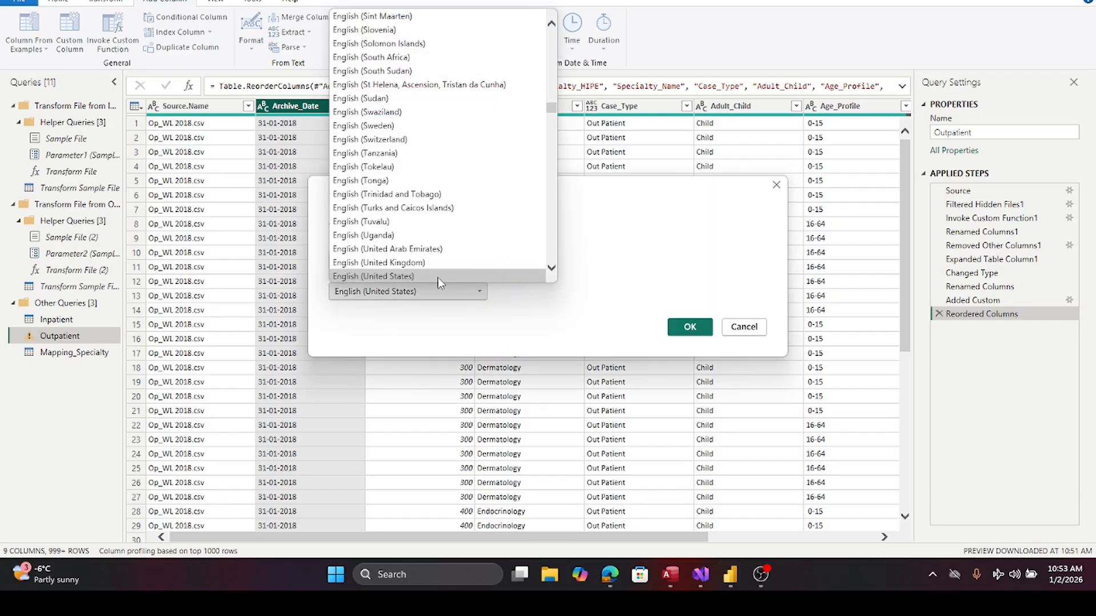
left_click(428, 263)
left_click(425, 262)
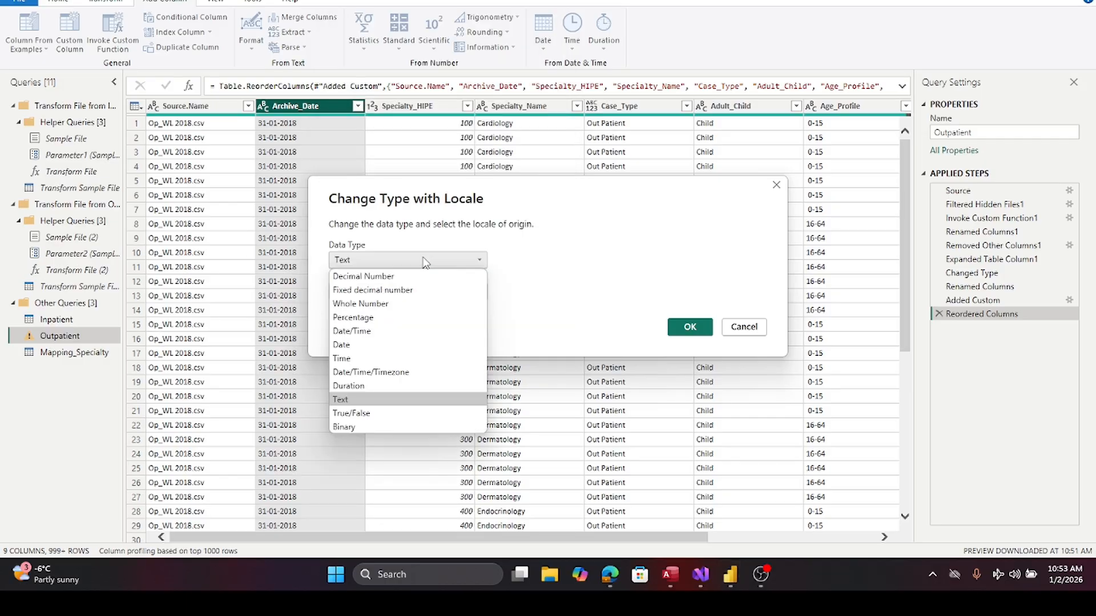
left_click(383, 346)
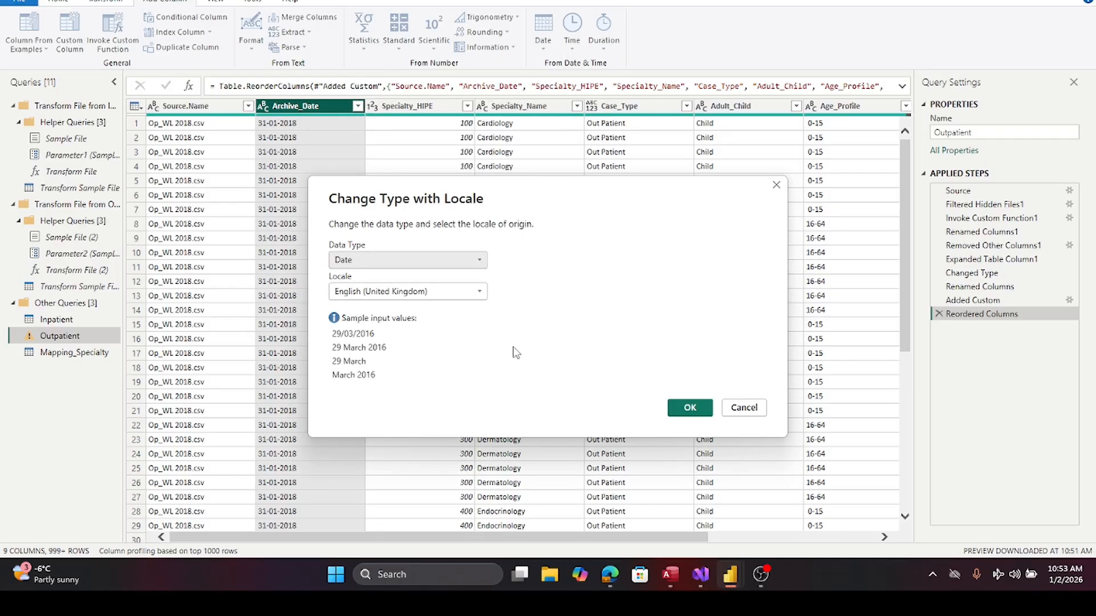
left_click(688, 406)
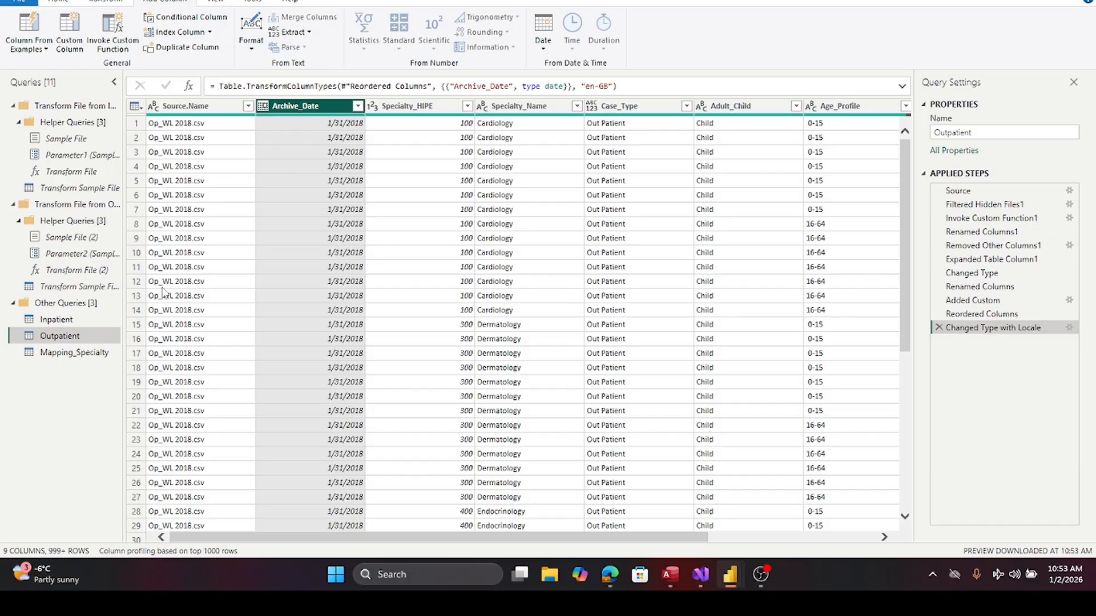
- Check the Inpatient, Outpatient and Mapping_Specialty queries, examining the Inpatient query's columns and data types through to the last column
left_click(75, 315)
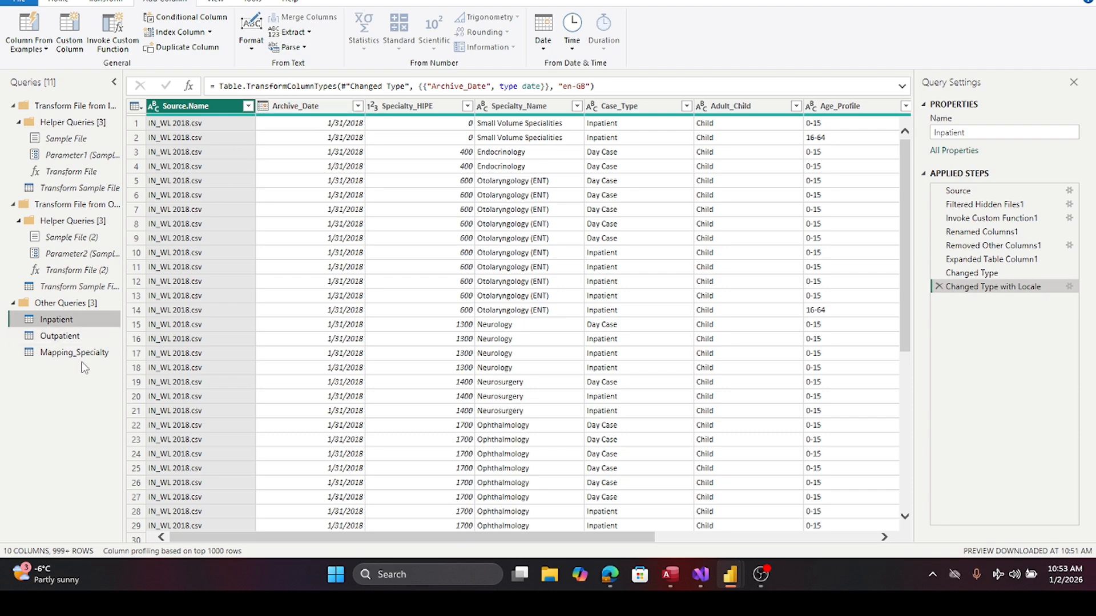
left_click(59, 337)
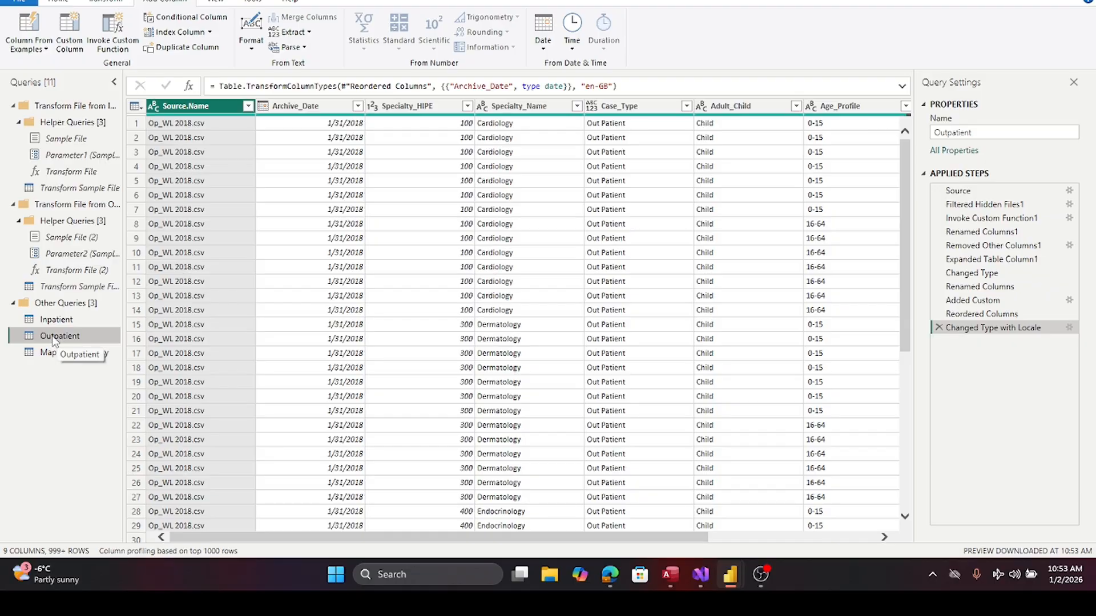
left_click(49, 353)
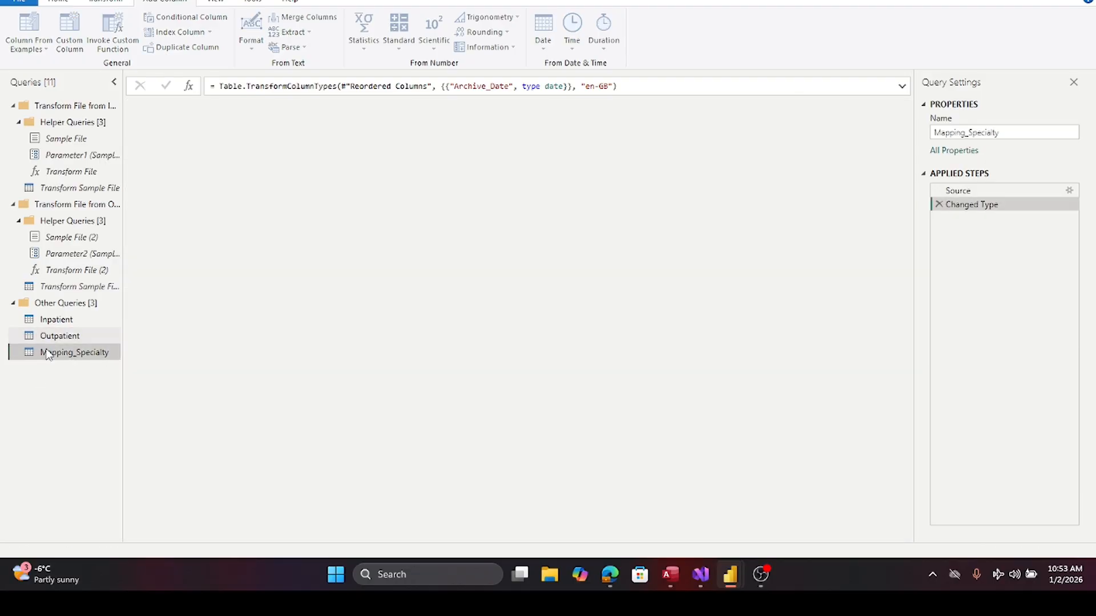
left_click(50, 336)
left_click(53, 323)
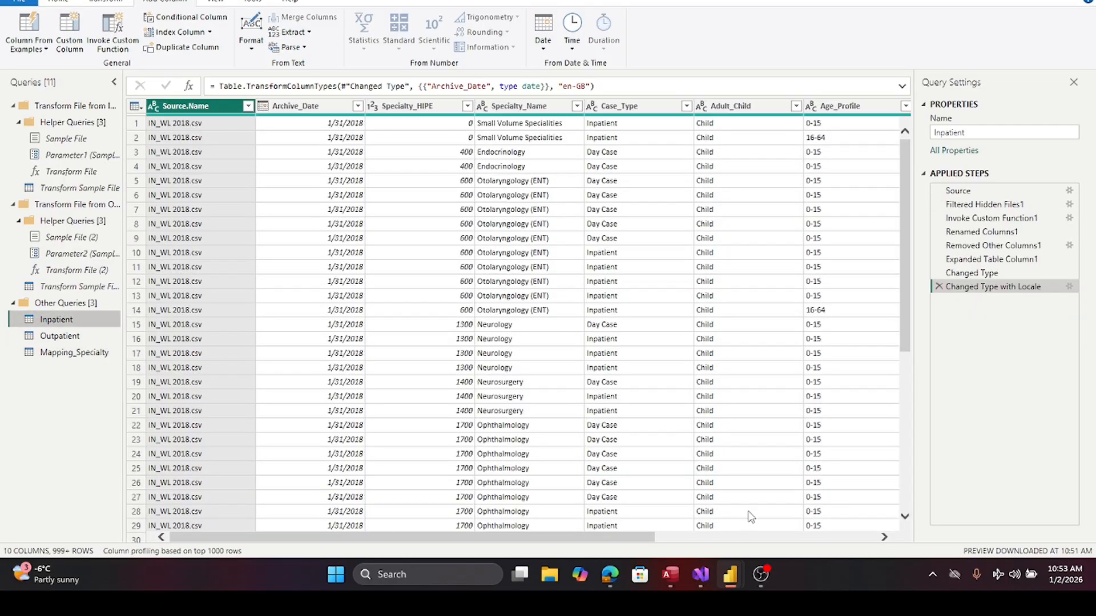
left_click(884, 538)
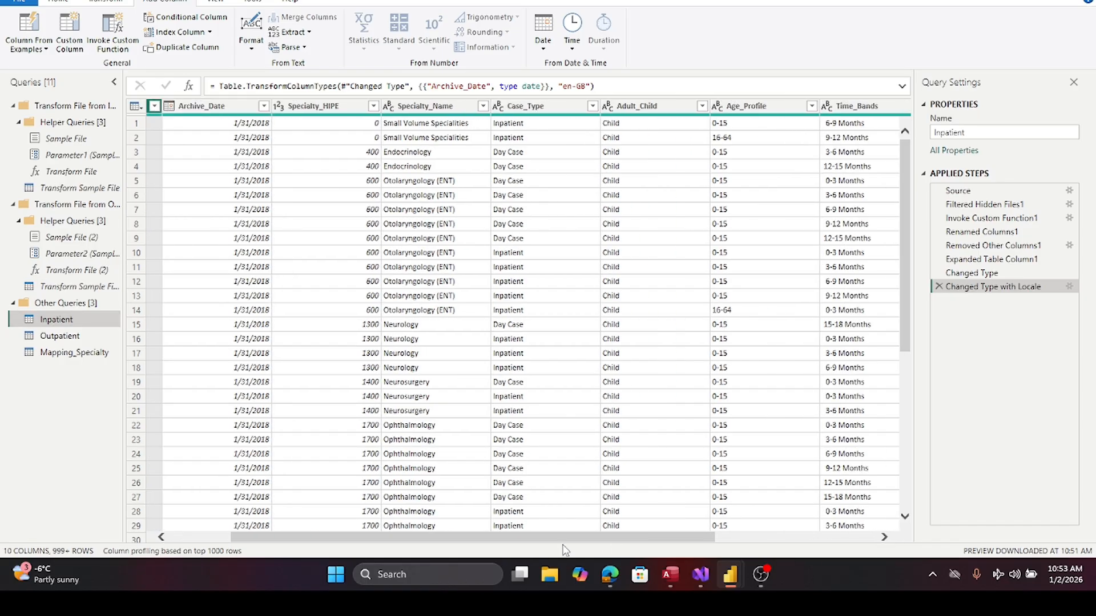
left_click(791, 539)
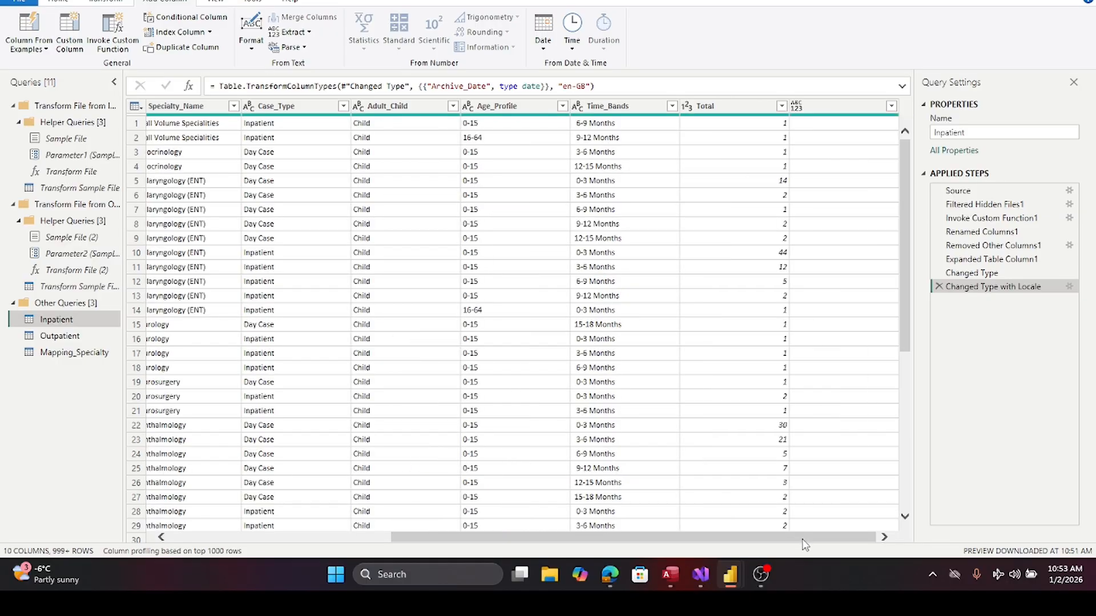
left_click_drag(803, 540, 392, 536)
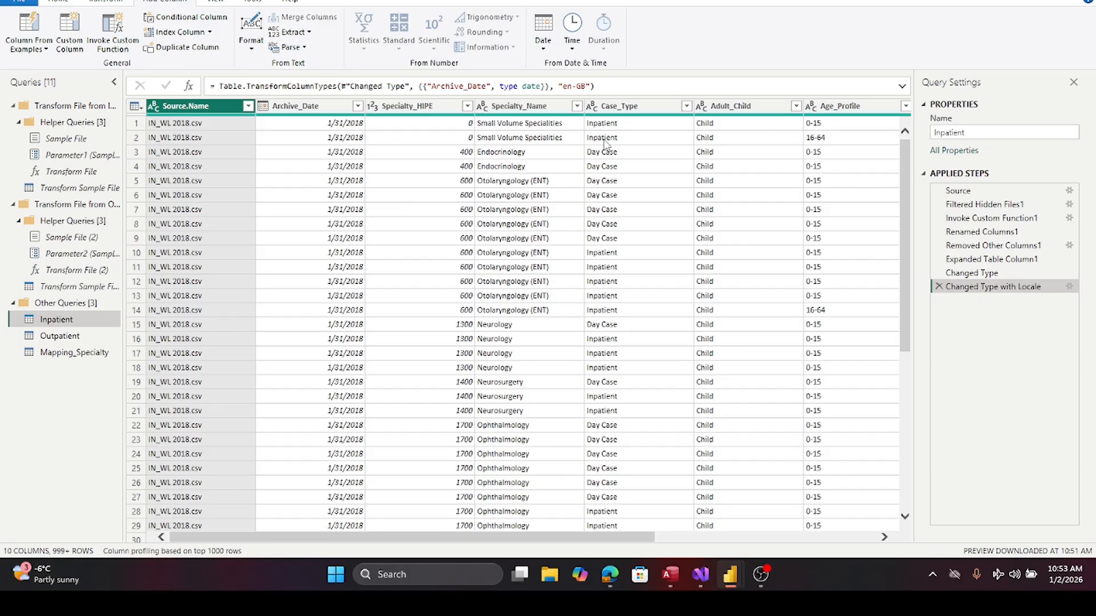
- Trim the text in the Inpatient query's existing Age_Profile column
left_click(884, 537)
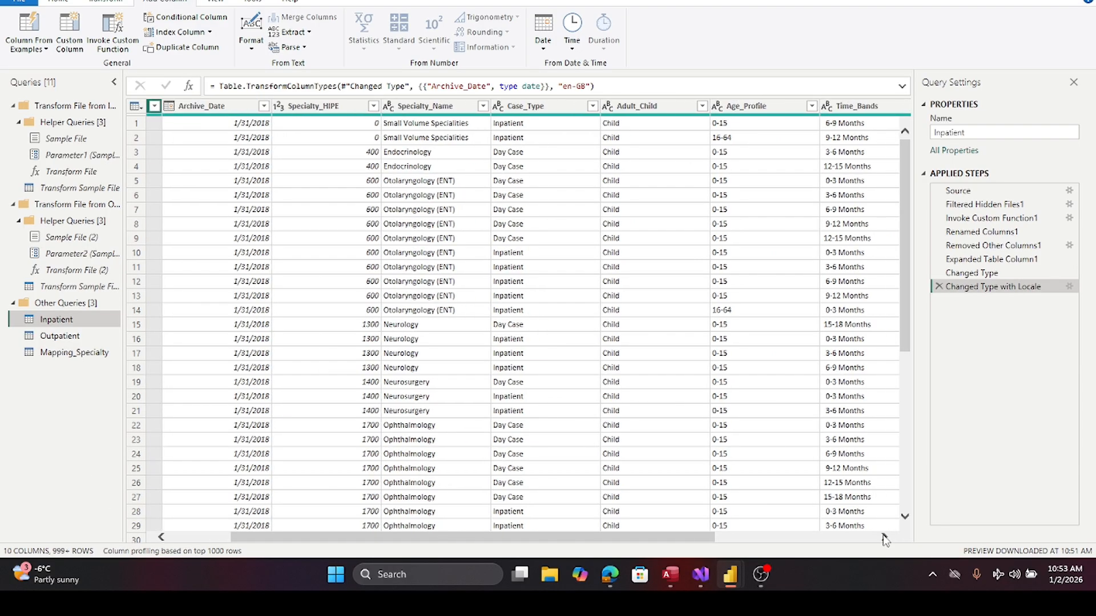
left_click(884, 537)
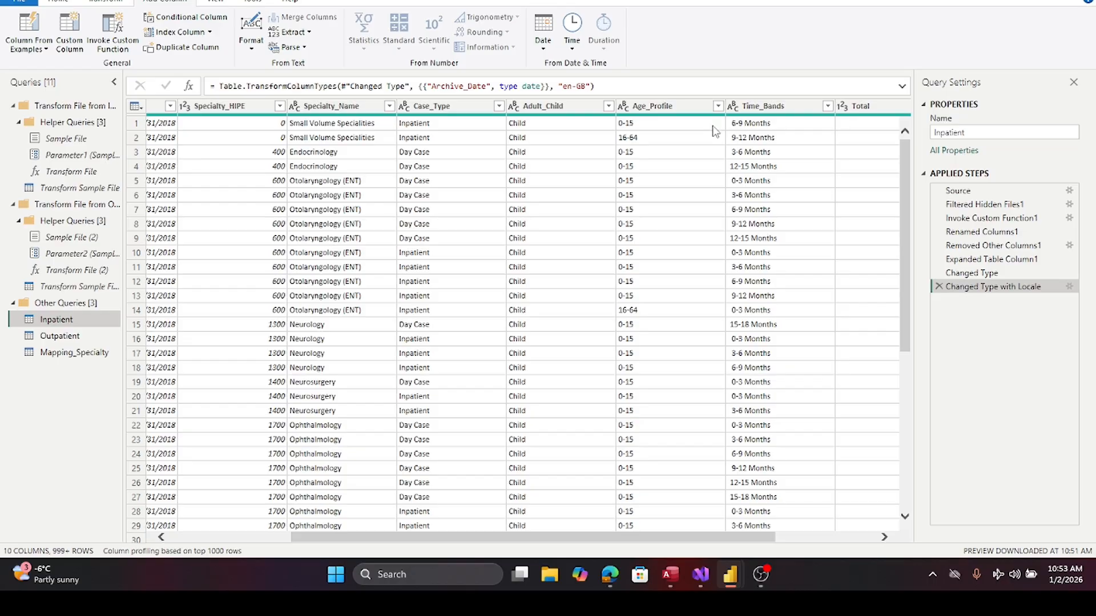
left_click(630, 114)
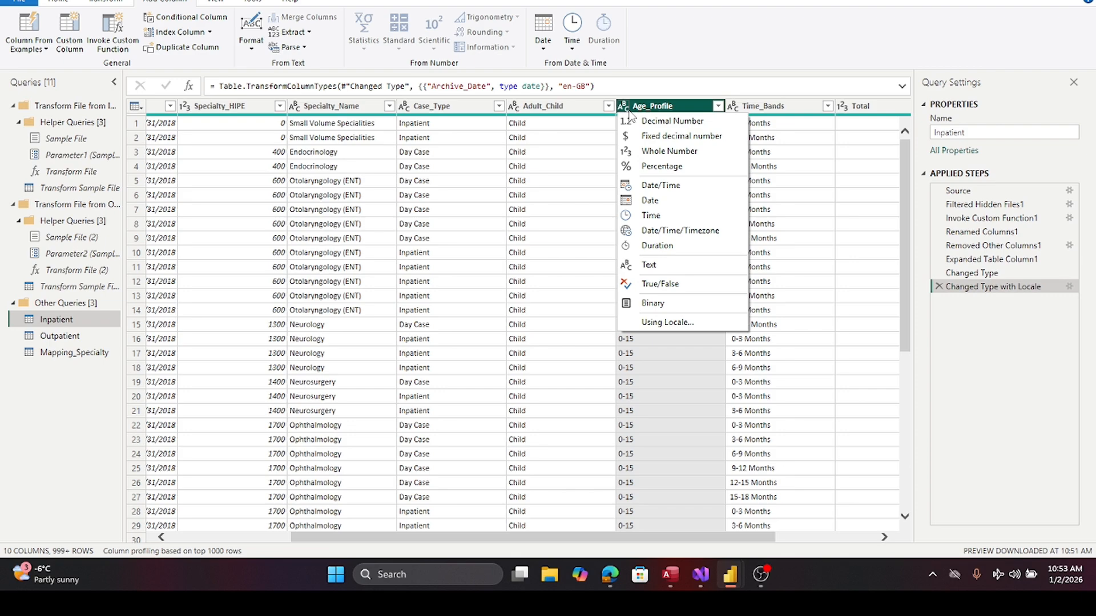
left_click(345, 2)
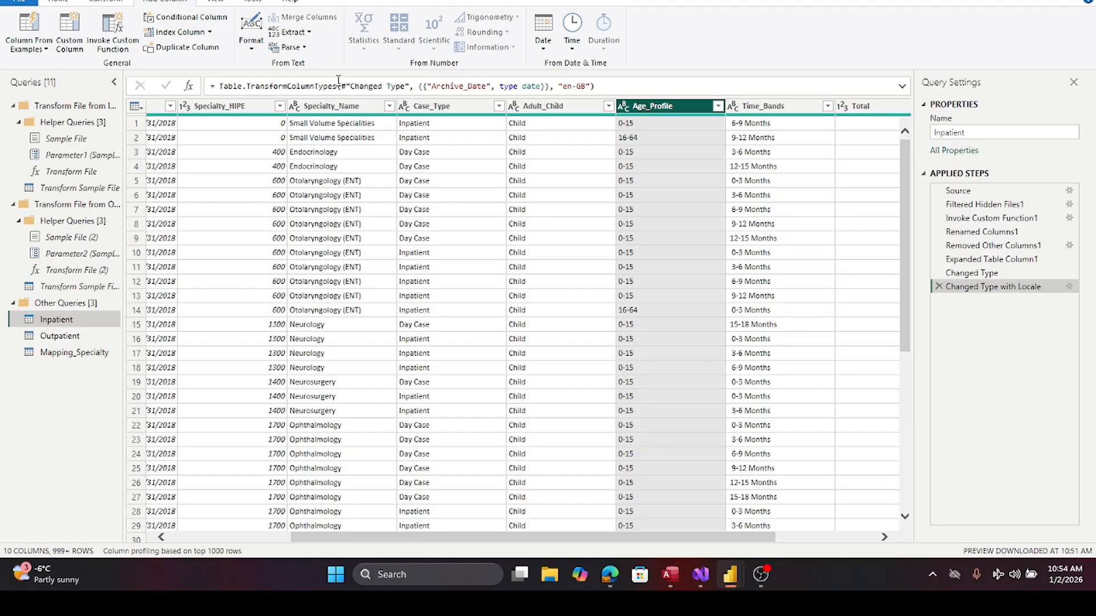
left_click(91, 2)
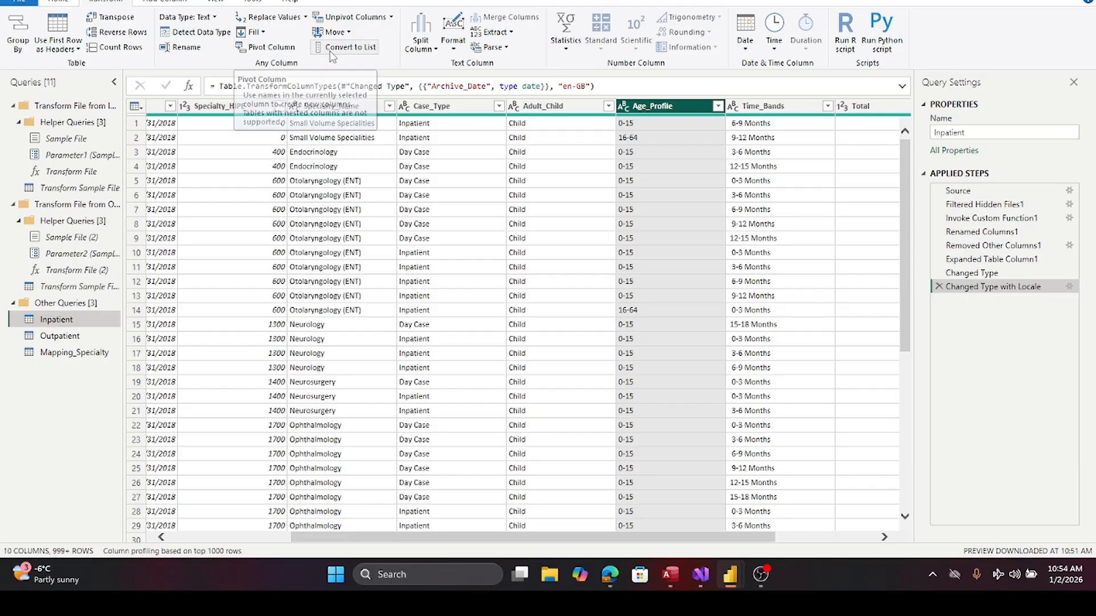
left_click(454, 40)
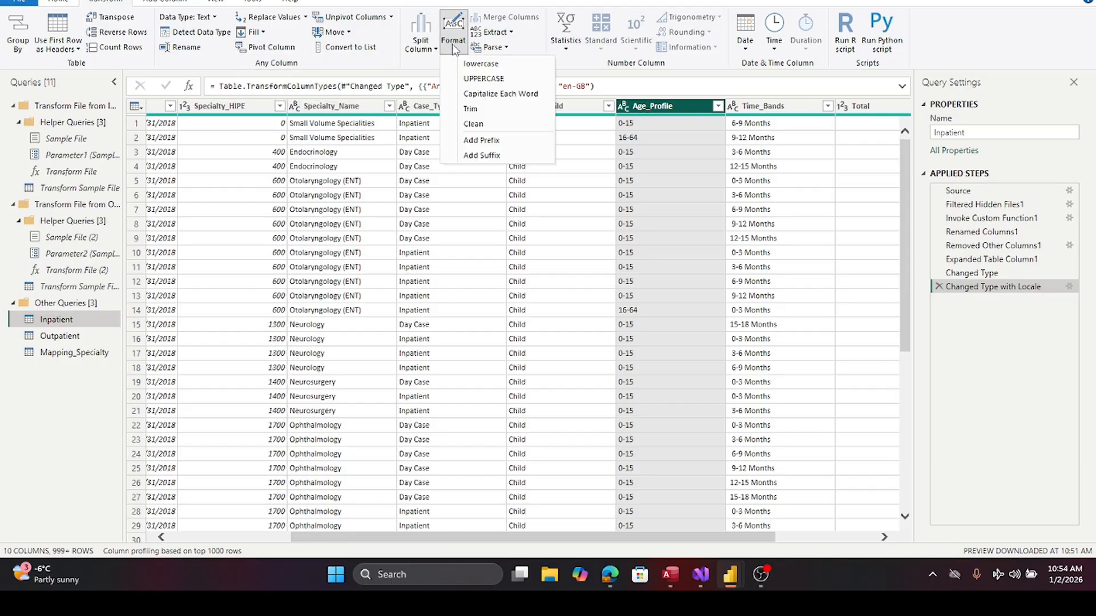
left_click(470, 109)
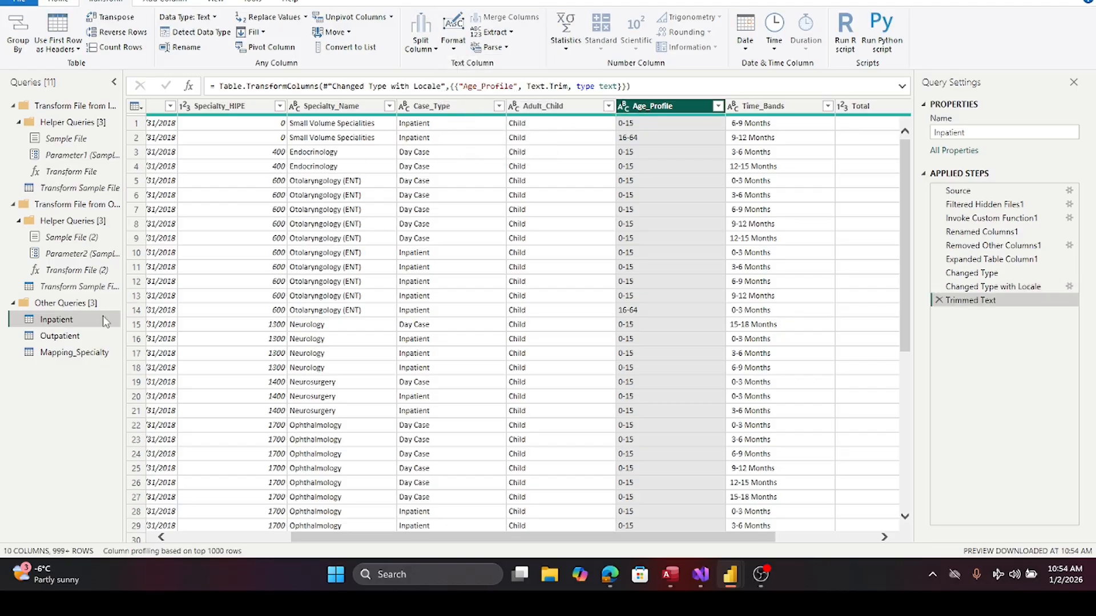
- Trim the text in the Outpatient query's existing Age_Profile column
left_click(68, 338)
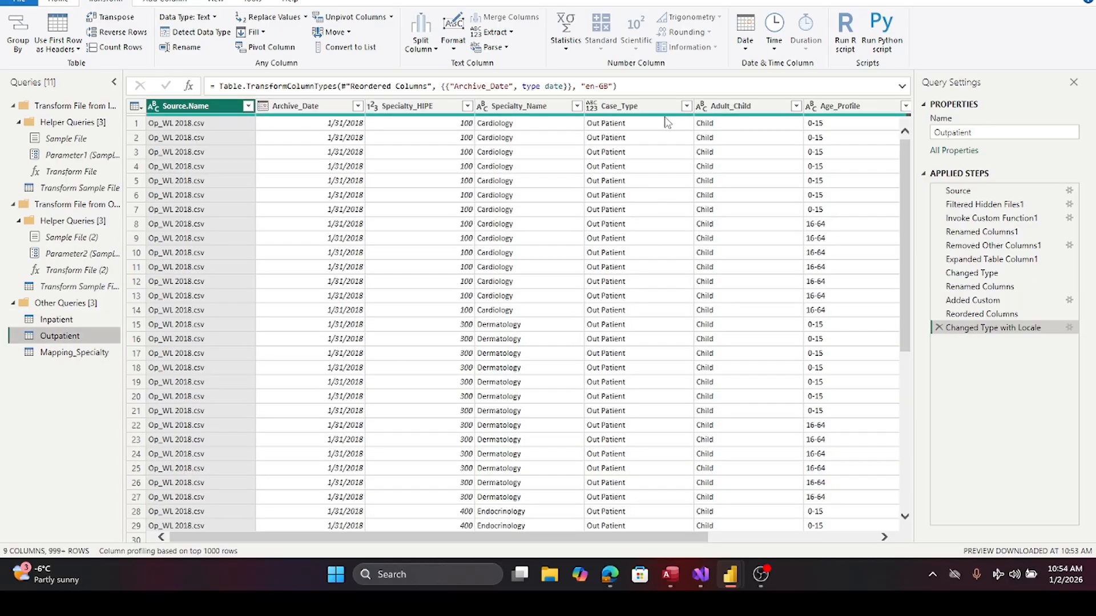
left_click(822, 107)
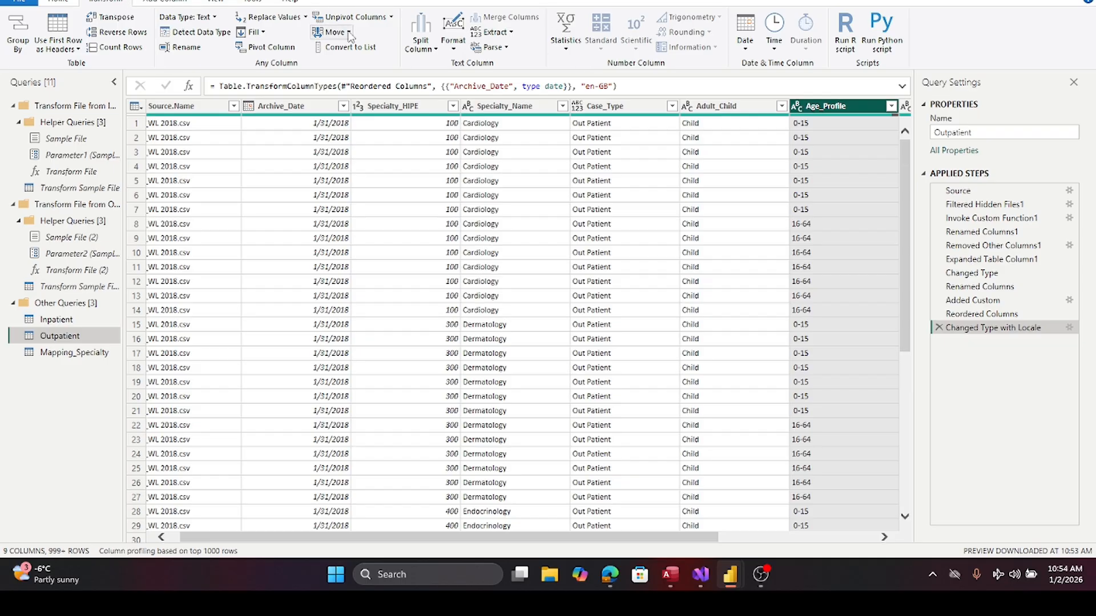
left_click(453, 39)
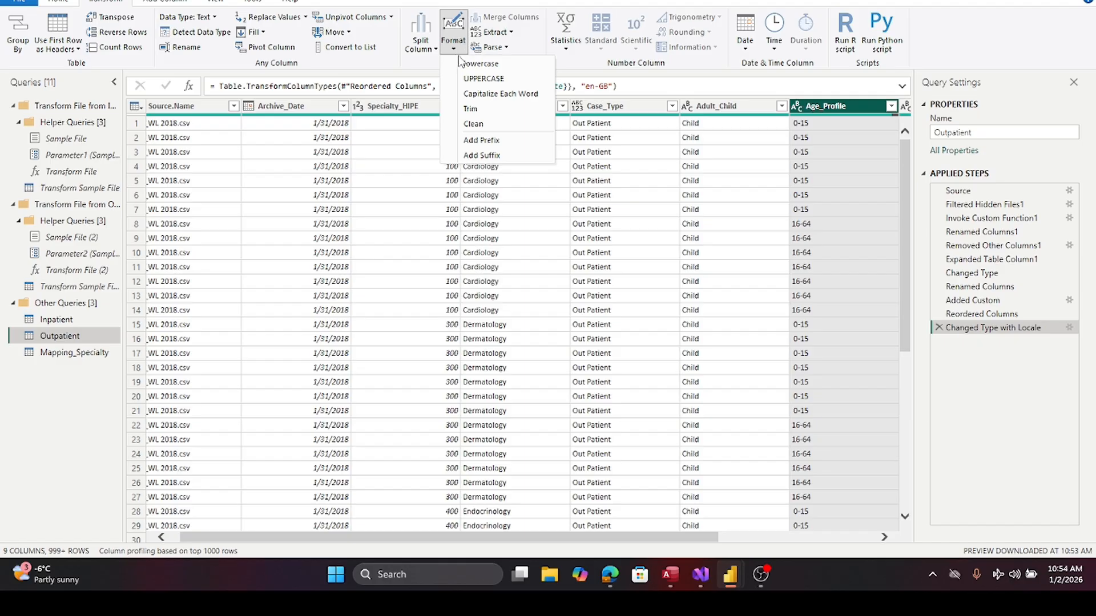
left_click(469, 109)
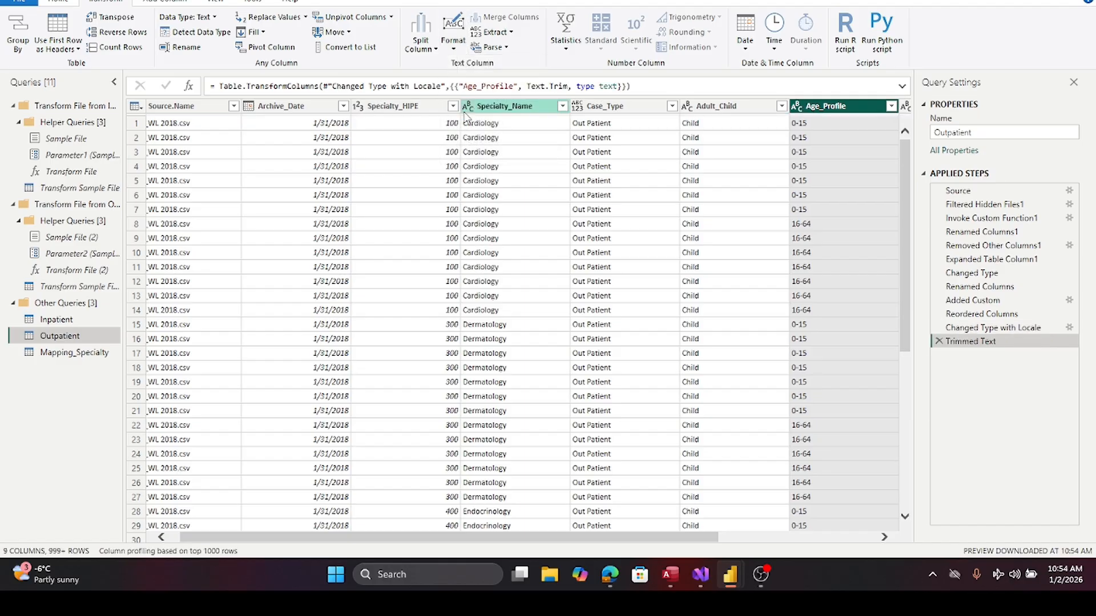
- Load the full list of values in the Outpatient Age_Profile filter and apply the filter with all values selected
left_click(890, 107)
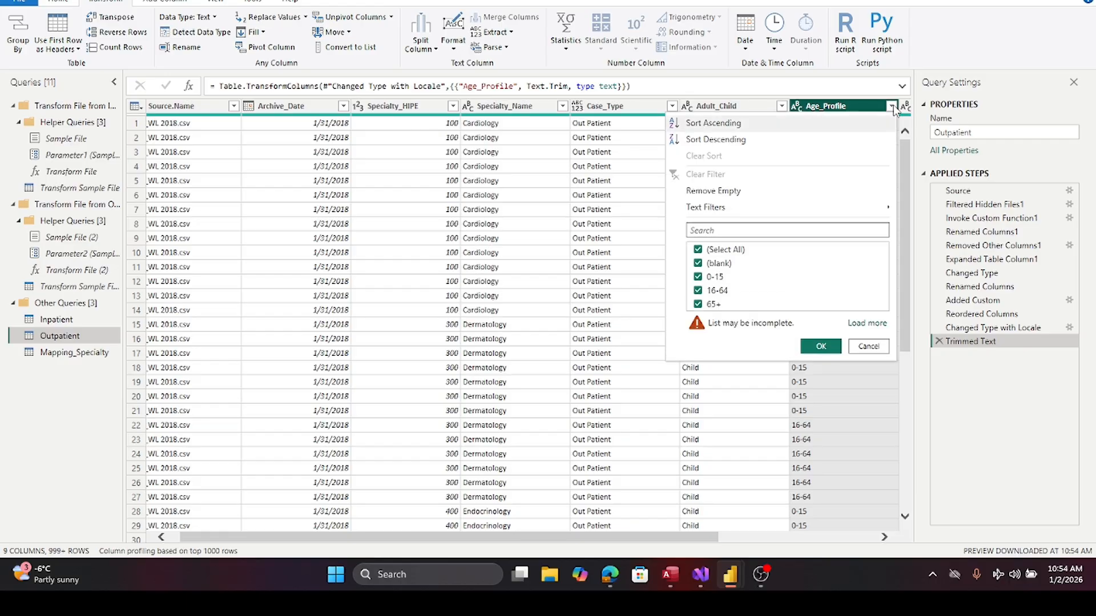
left_click(862, 324)
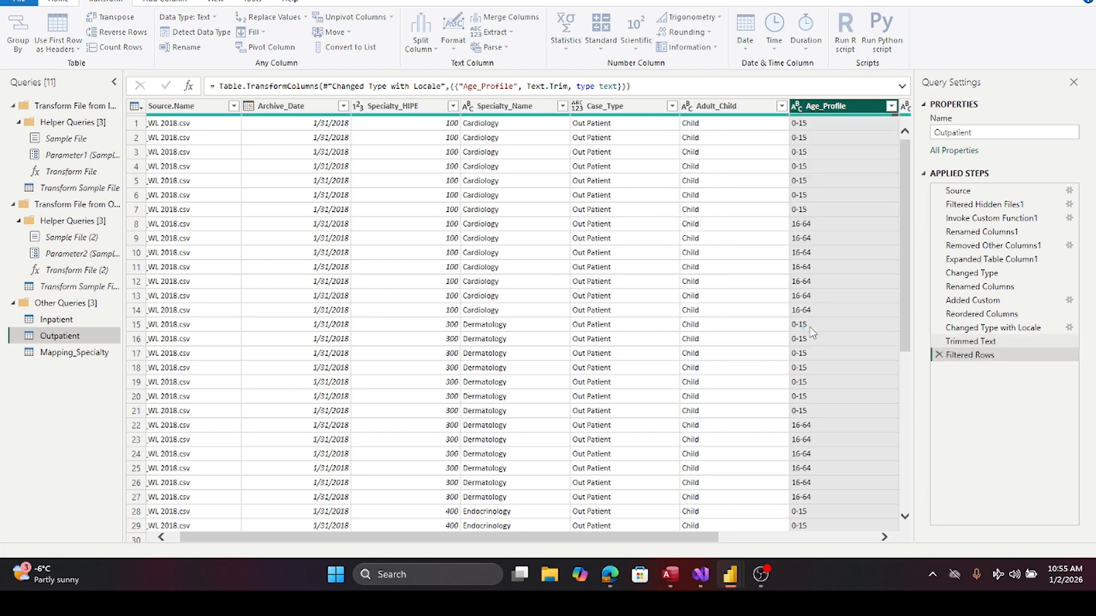
left_click(819, 326)
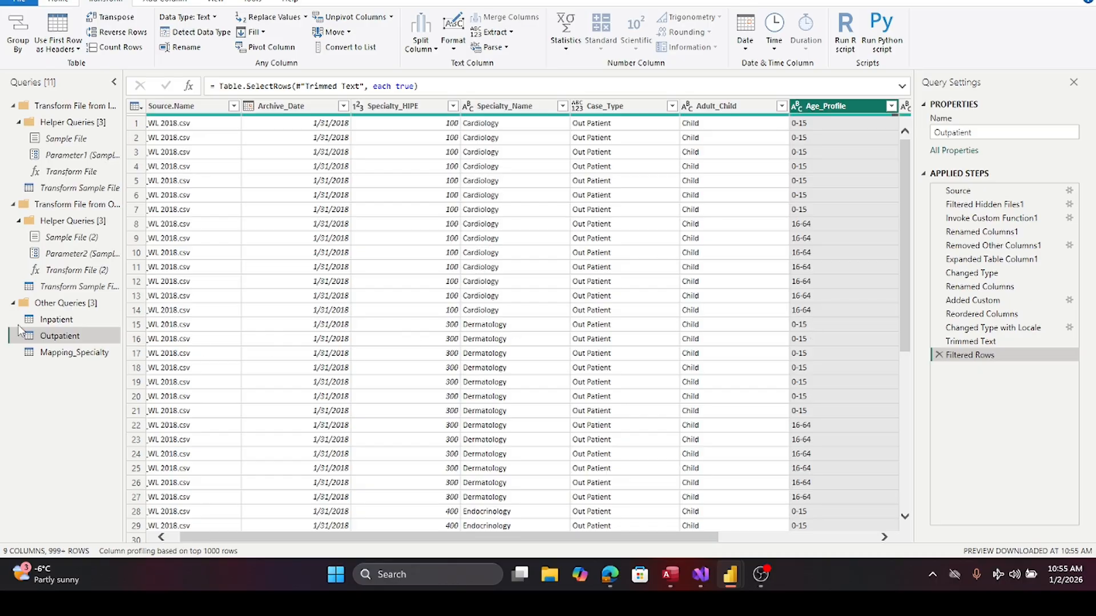
- Load the full list of values in the Inpatient Age_Profile filter and apply the filter with all values selected
left_click(45, 319)
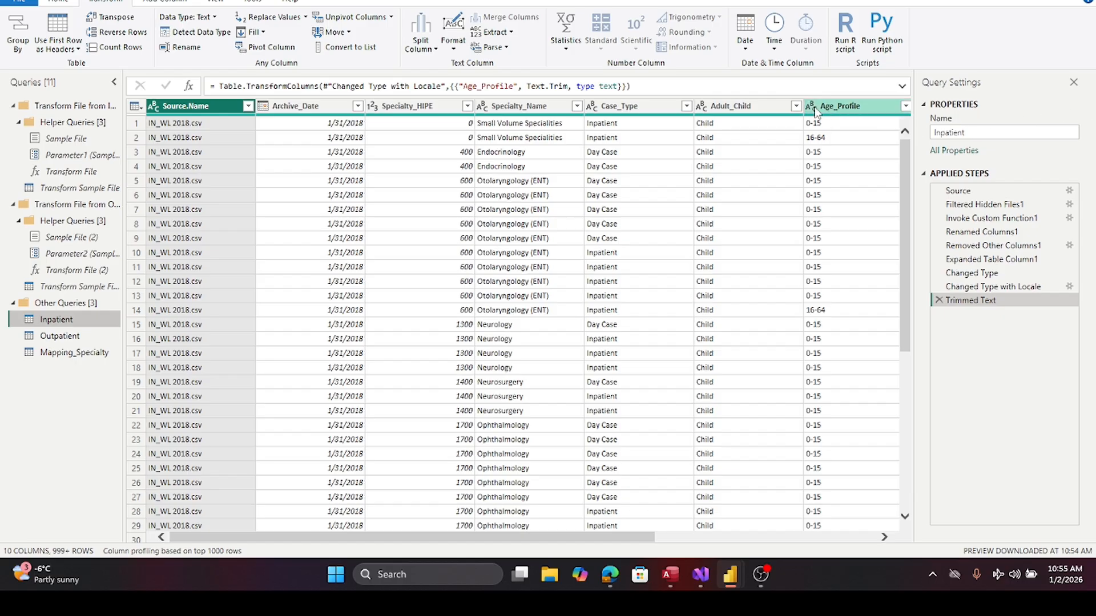
left_click(834, 114)
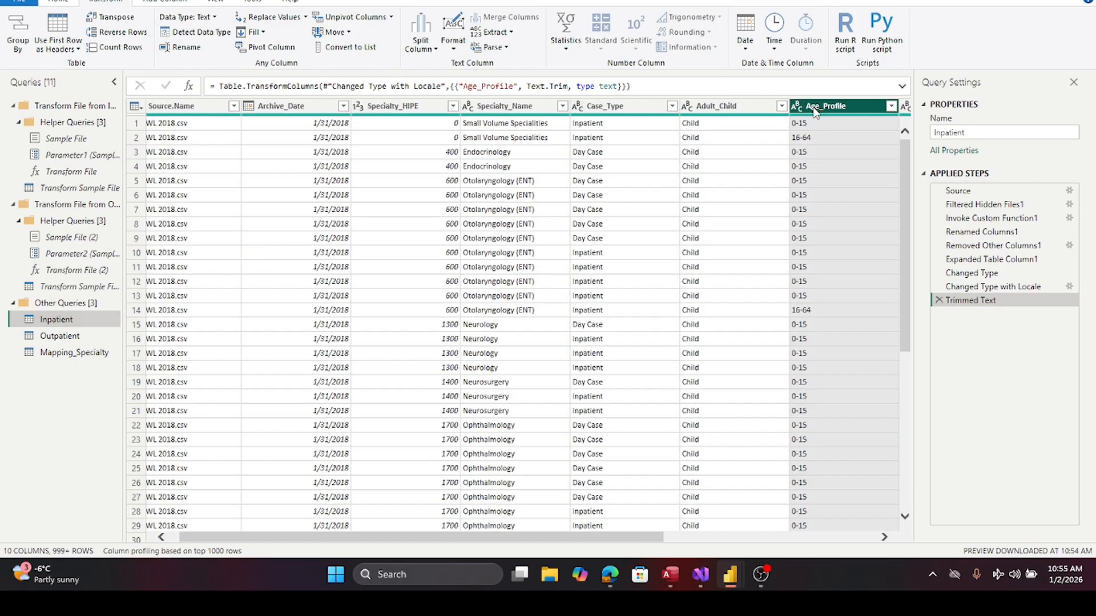
left_click(891, 107)
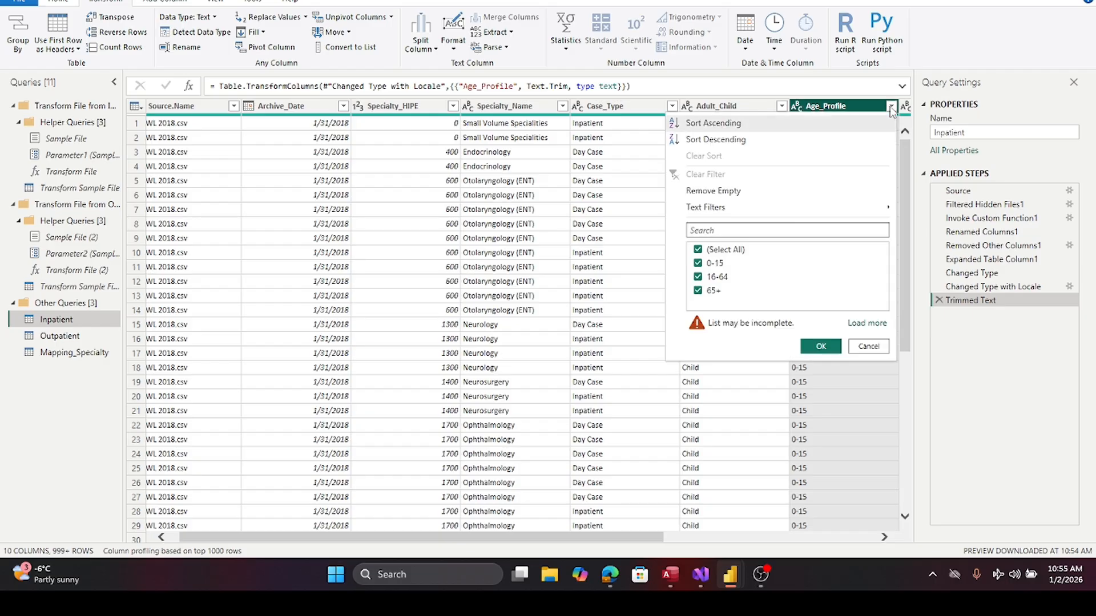
left_click(872, 323)
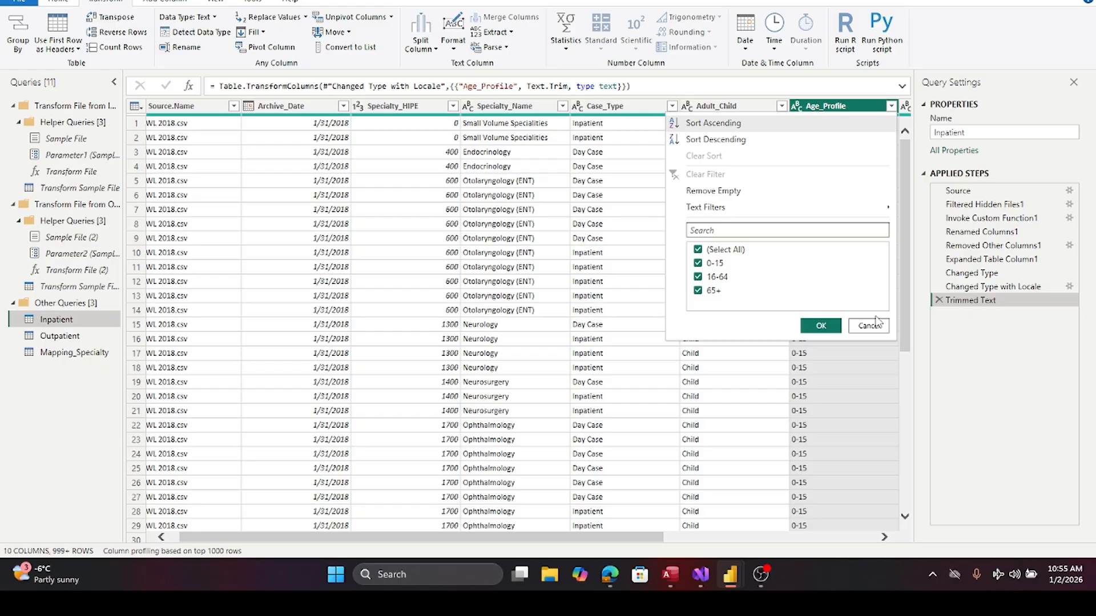
left_click(821, 326)
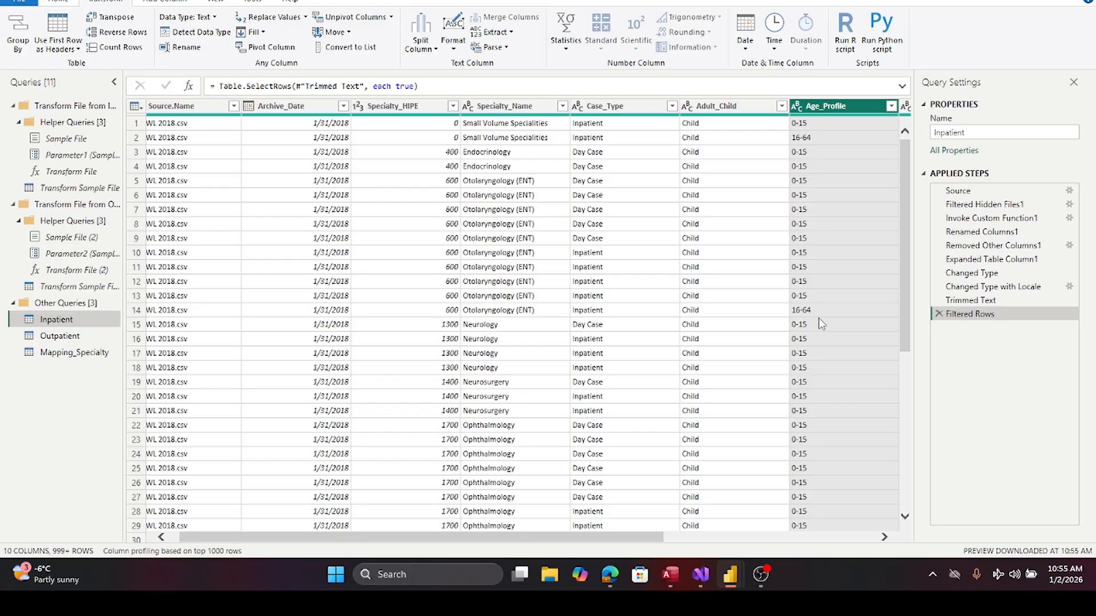
- Check the full list of distinct values in the Inpatient query's Age_Profile column, keeping every value selected
left_click(43, 338)
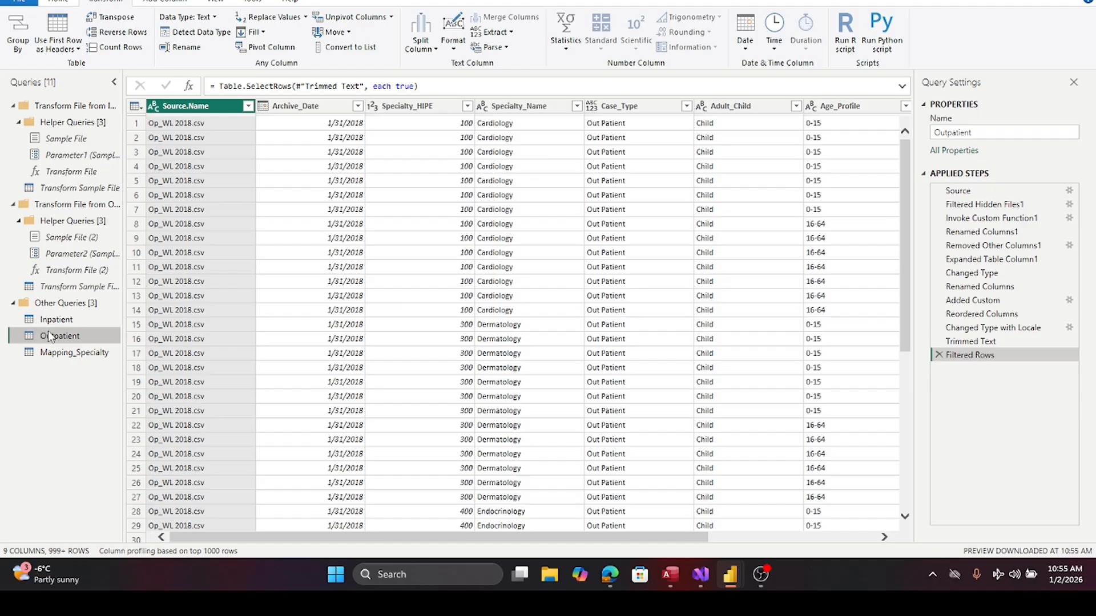
left_click(57, 323)
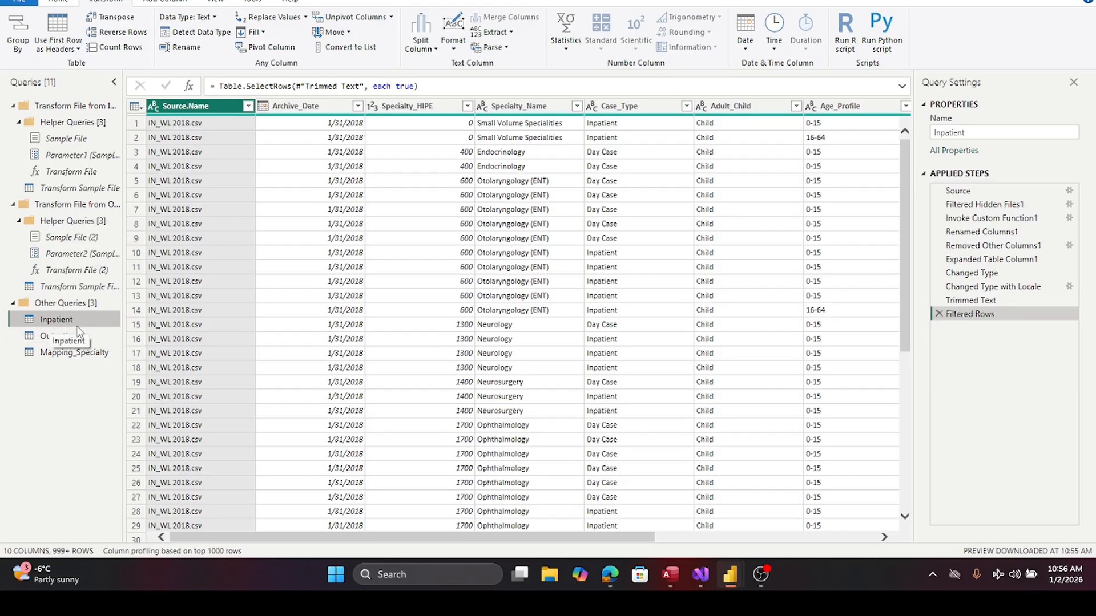
left_click(814, 109)
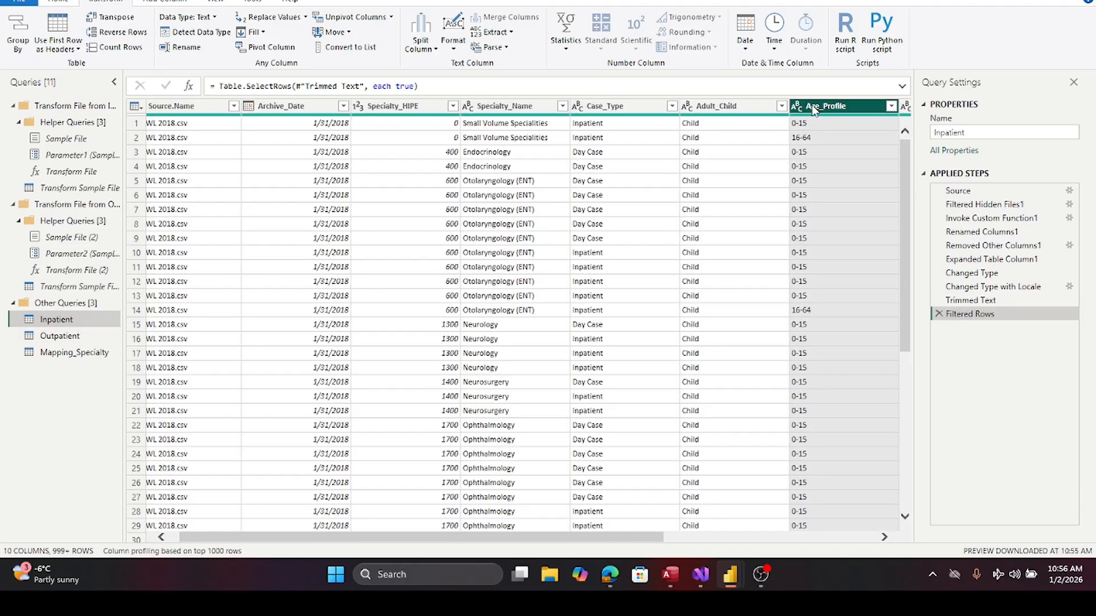
left_click(796, 108)
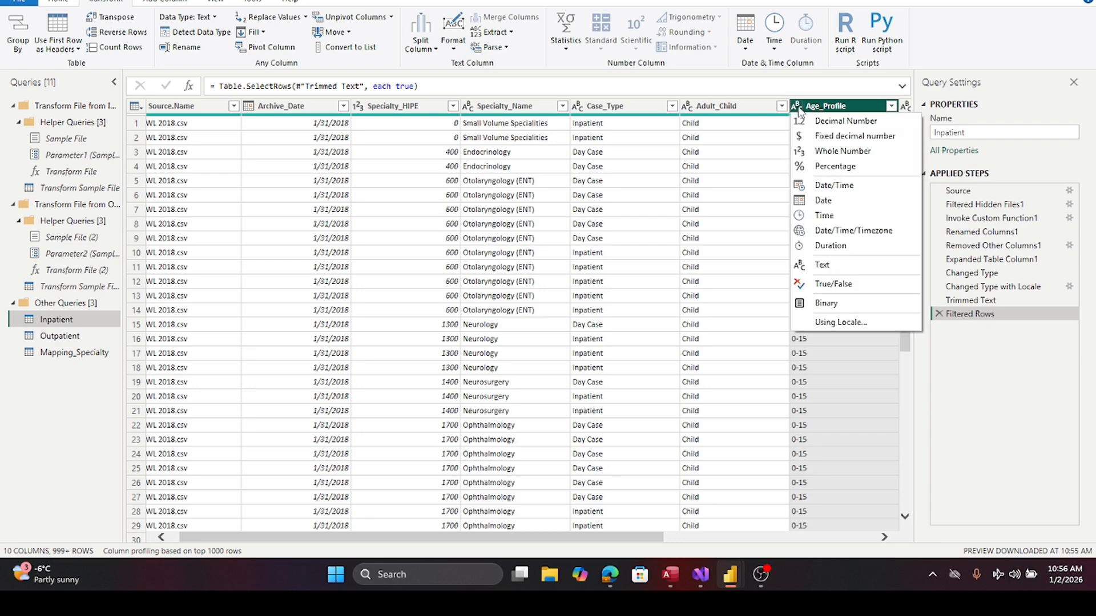
left_click(982, 55)
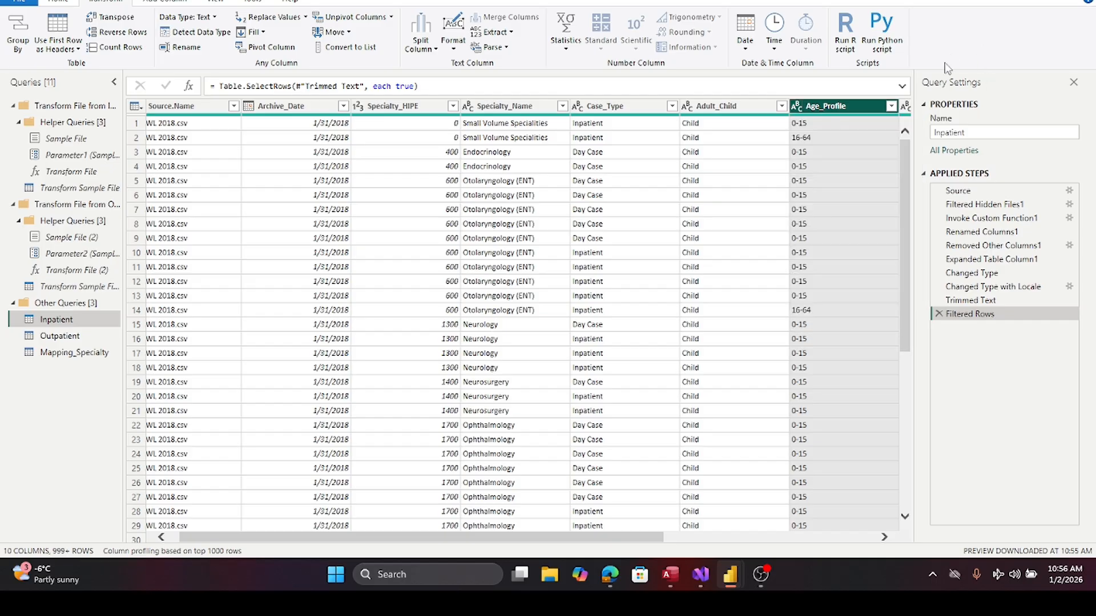
left_click(891, 107)
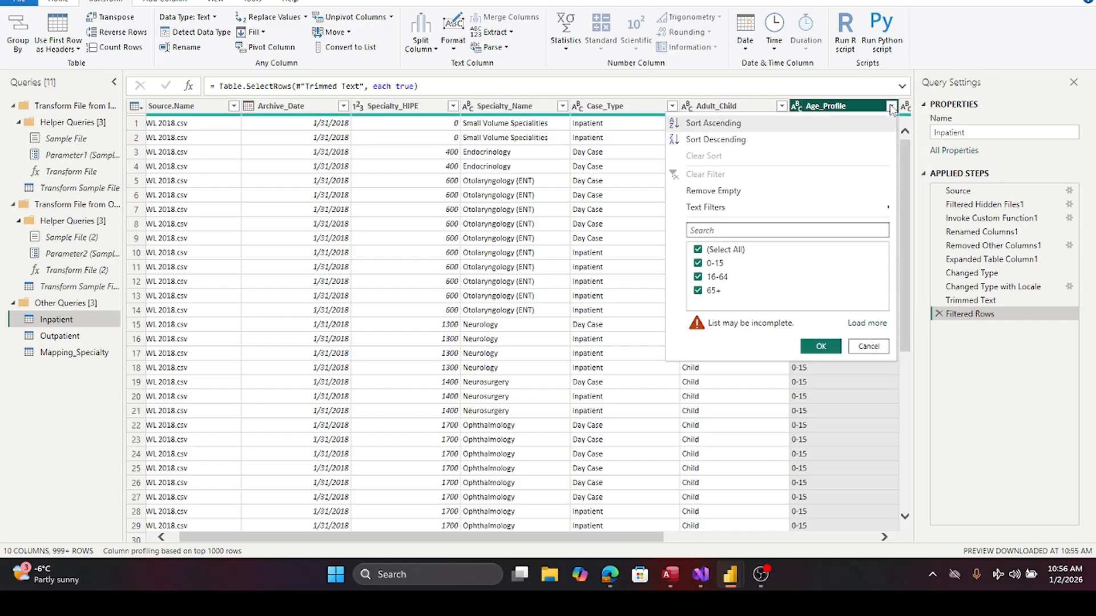
left_click(863, 324)
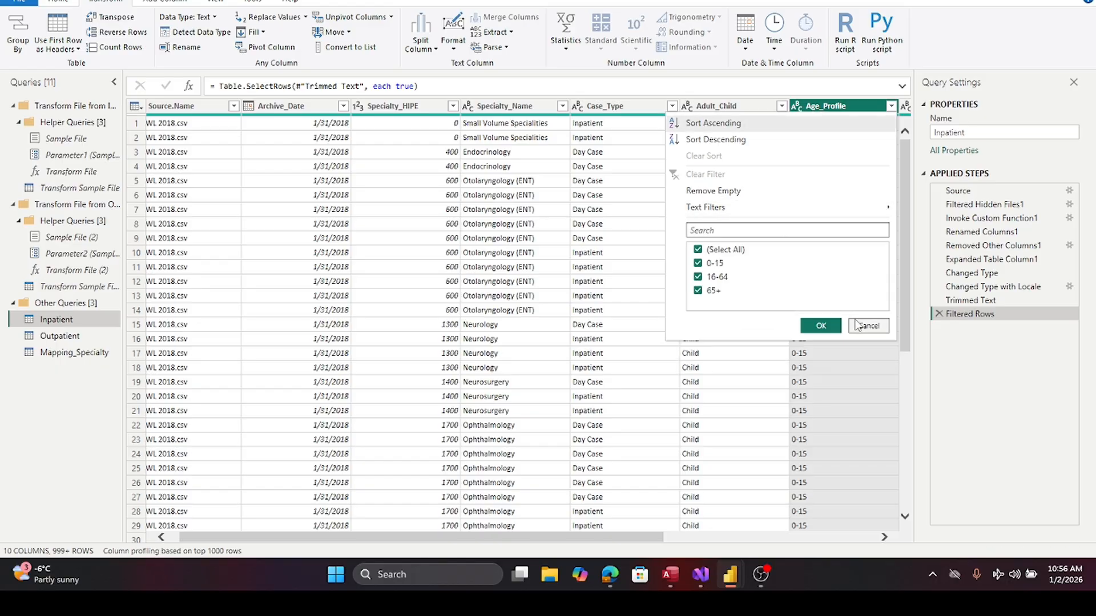
left_click(820, 326)
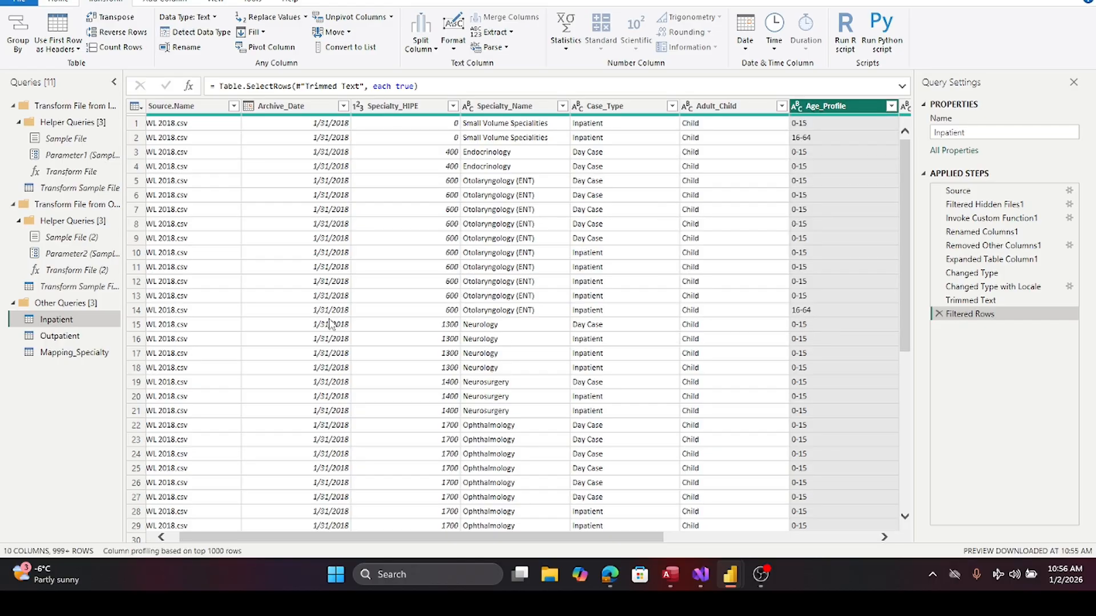
- Check the full list of distinct Age_Profile values in the Outpatient query for comparison, keeping every value selected
left_click(39, 338)
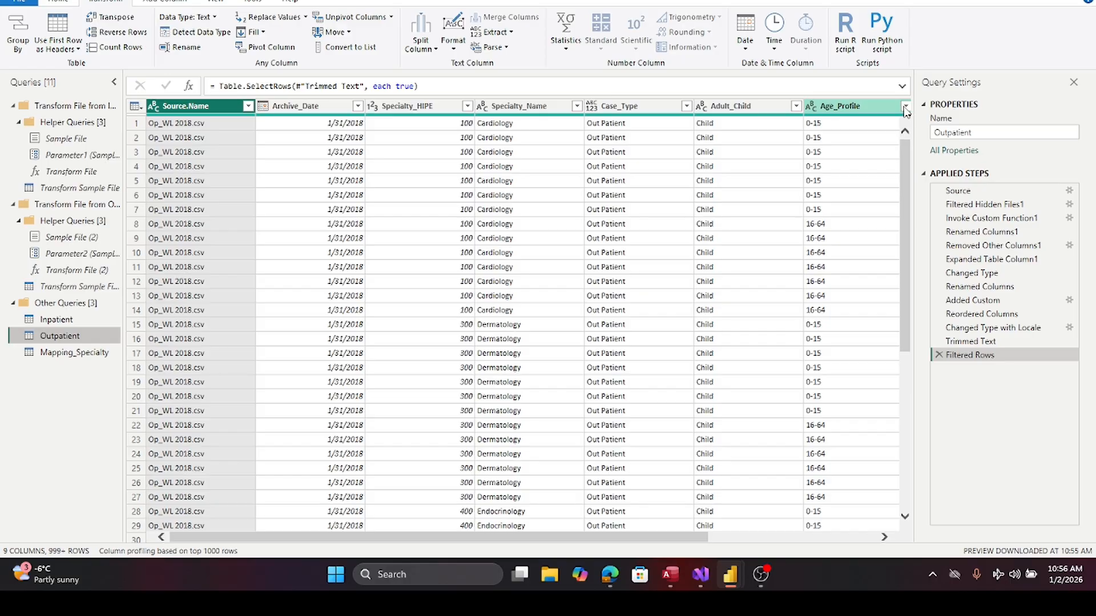
left_click(904, 107)
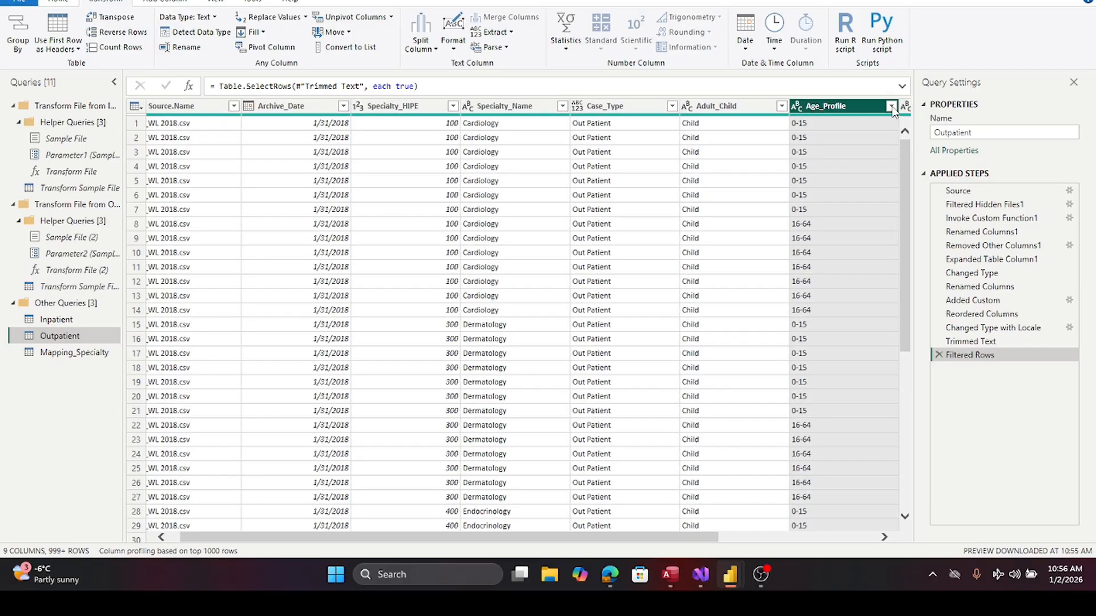
left_click(891, 106)
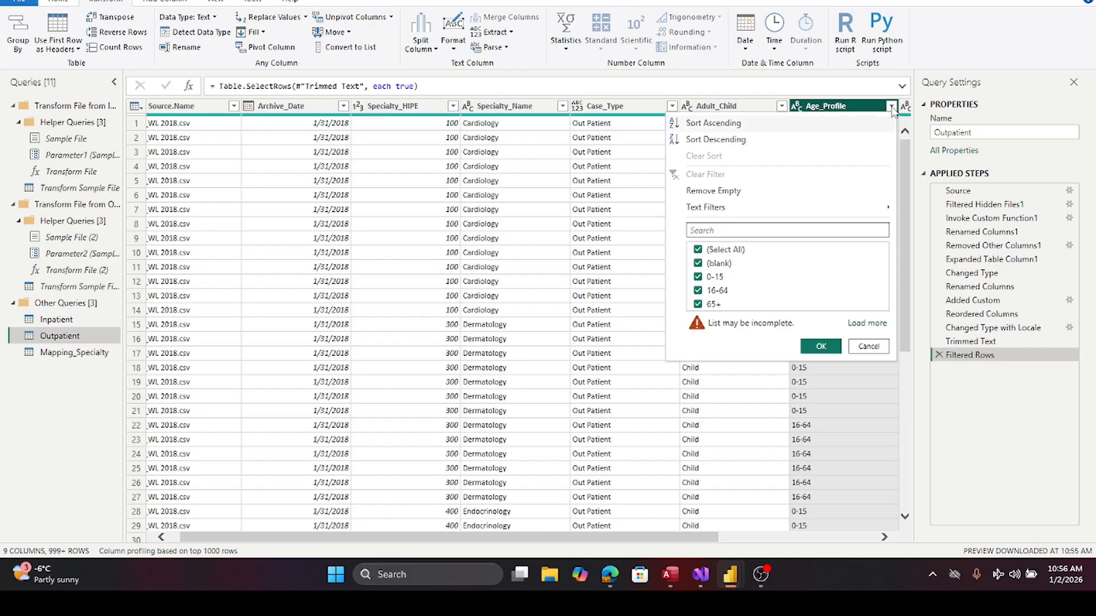
left_click(863, 323)
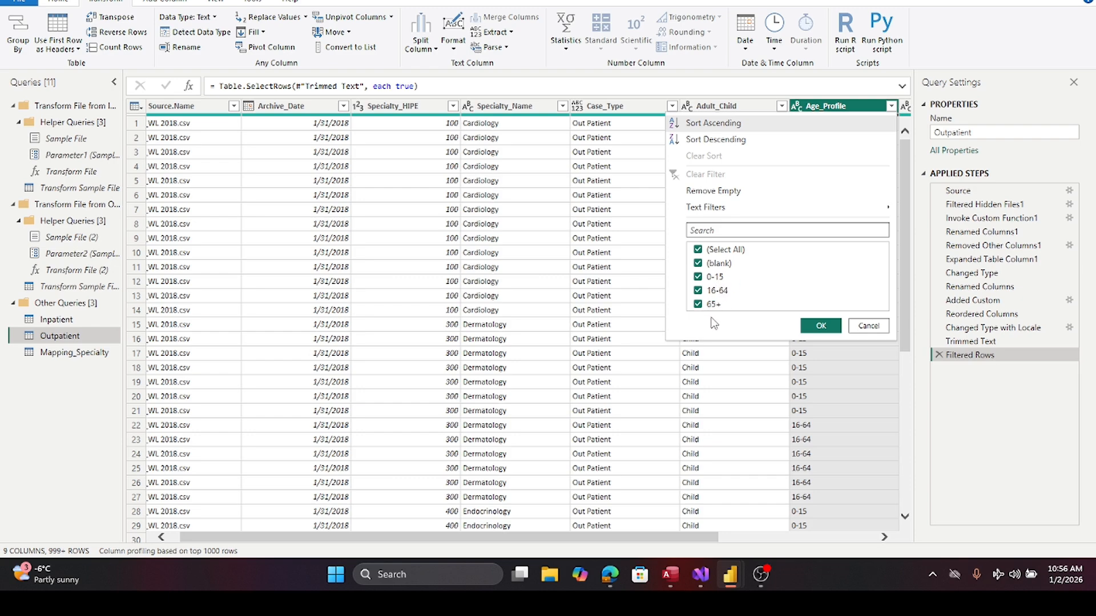
left_click(819, 326)
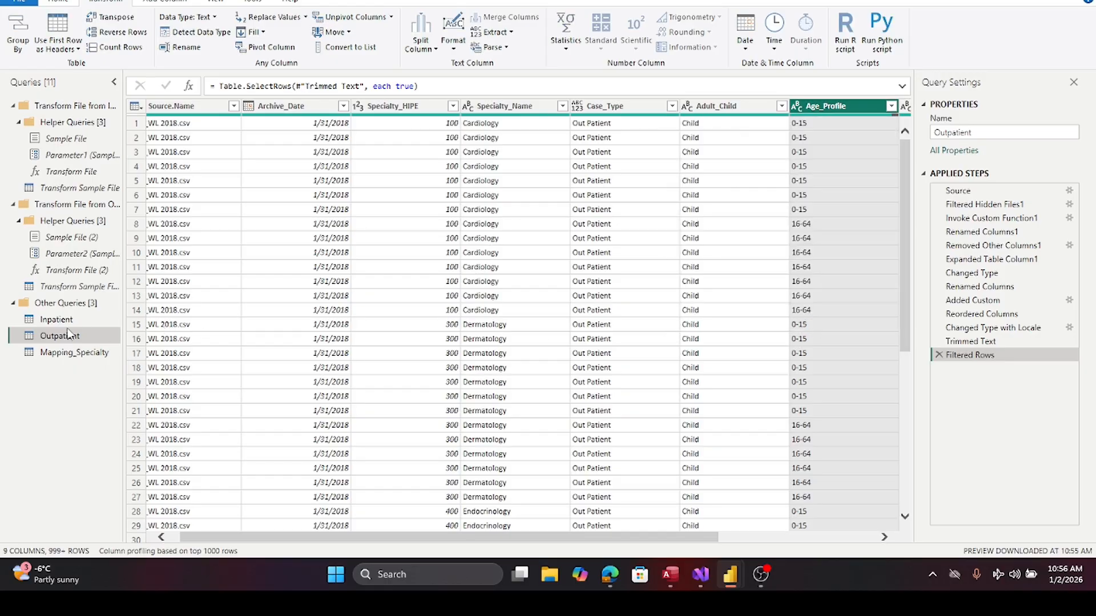
- Recheck the complete Age_Profile value list in the Inpatient query against the Outpatient one, leaving all values selected
left_click(41, 319)
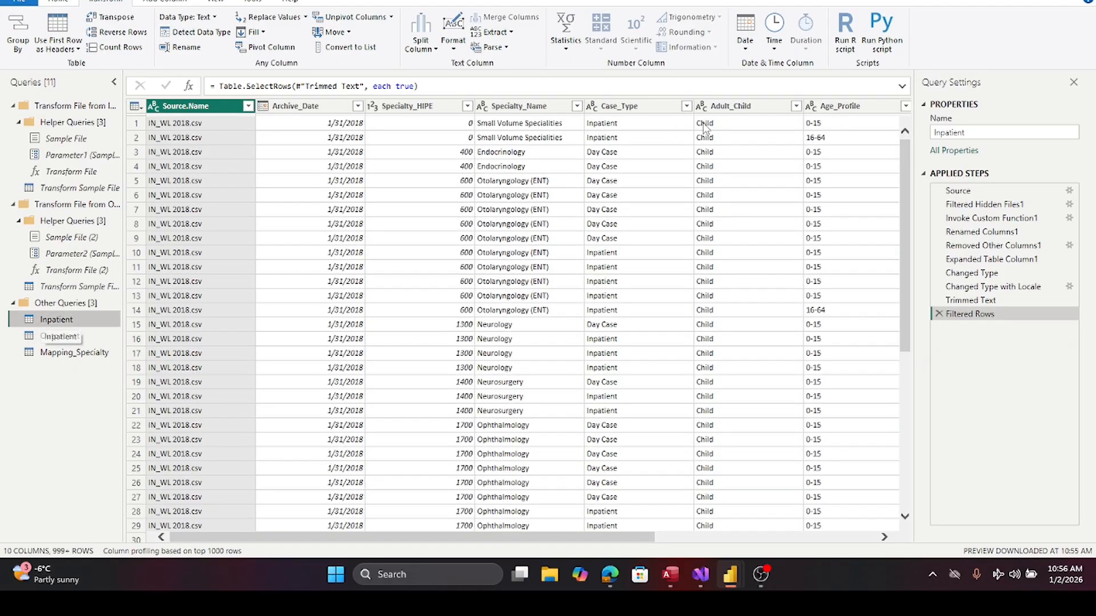
left_click(901, 109)
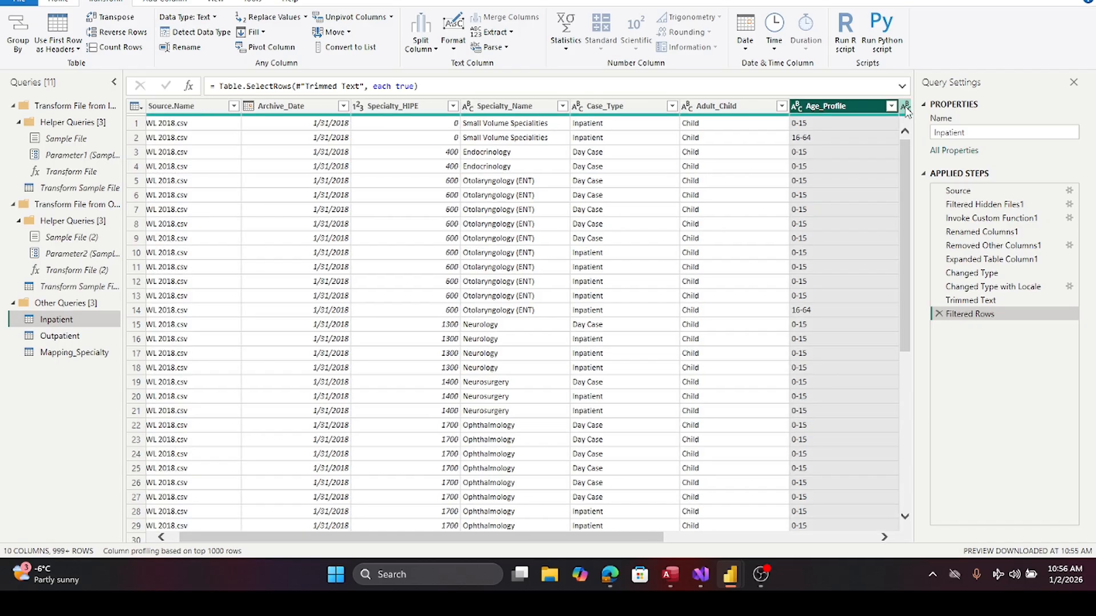
left_click(891, 106)
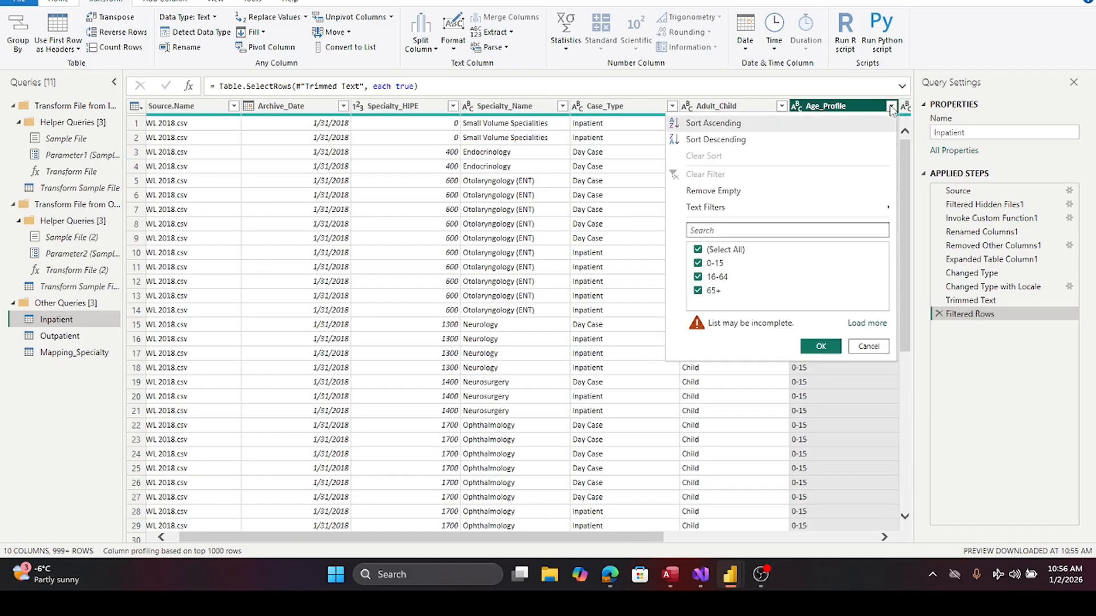
left_click(859, 324)
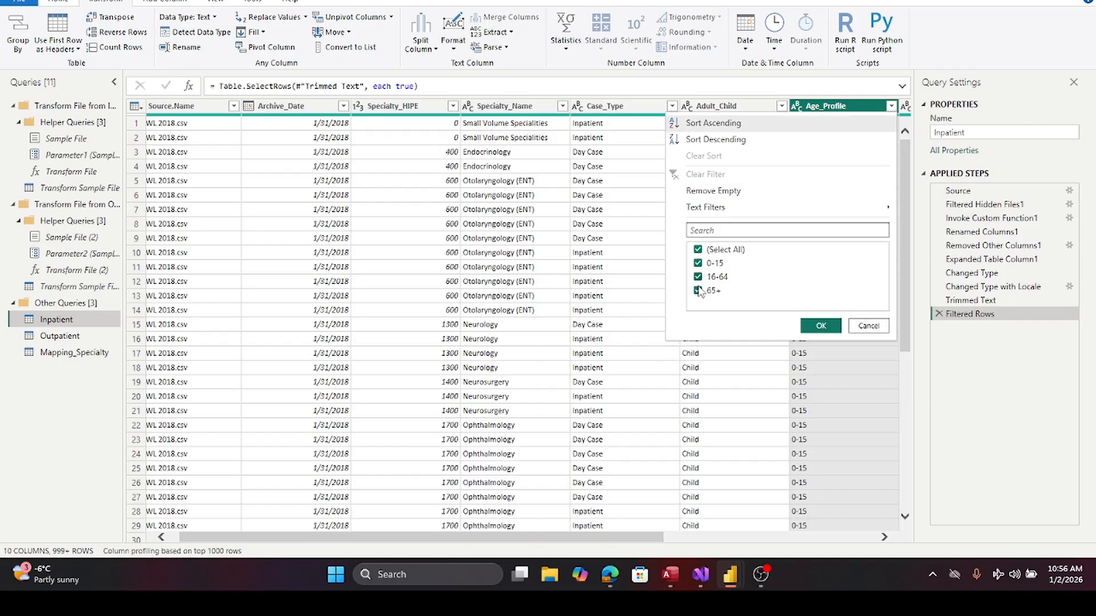
left_click(817, 326)
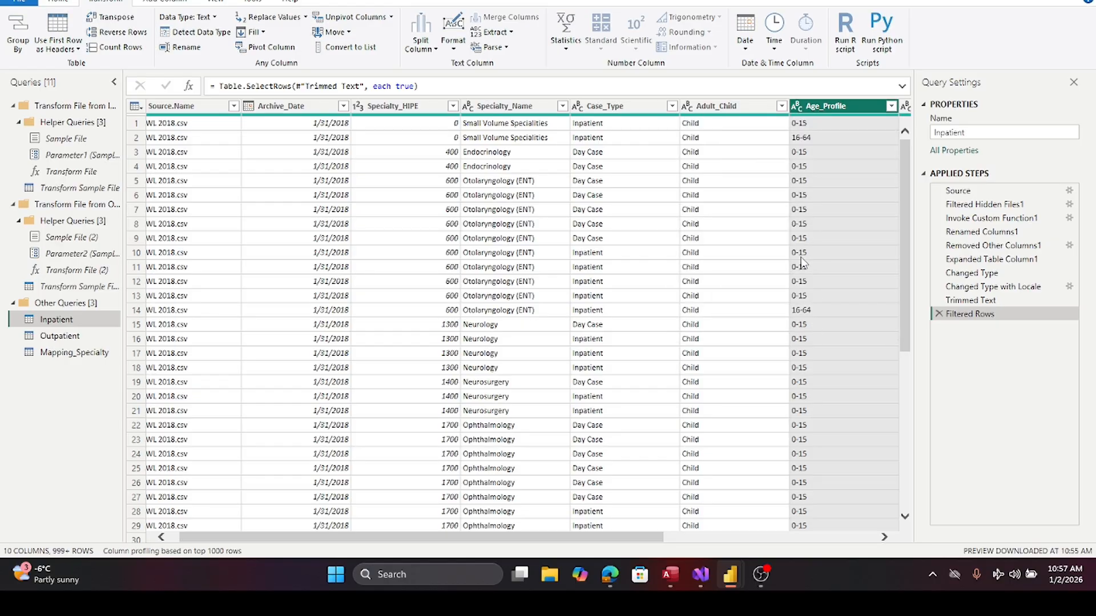
- Trim the text in the Inpatient query's existing Time_Bands column
left_click_drag(605, 538, 840, 539)
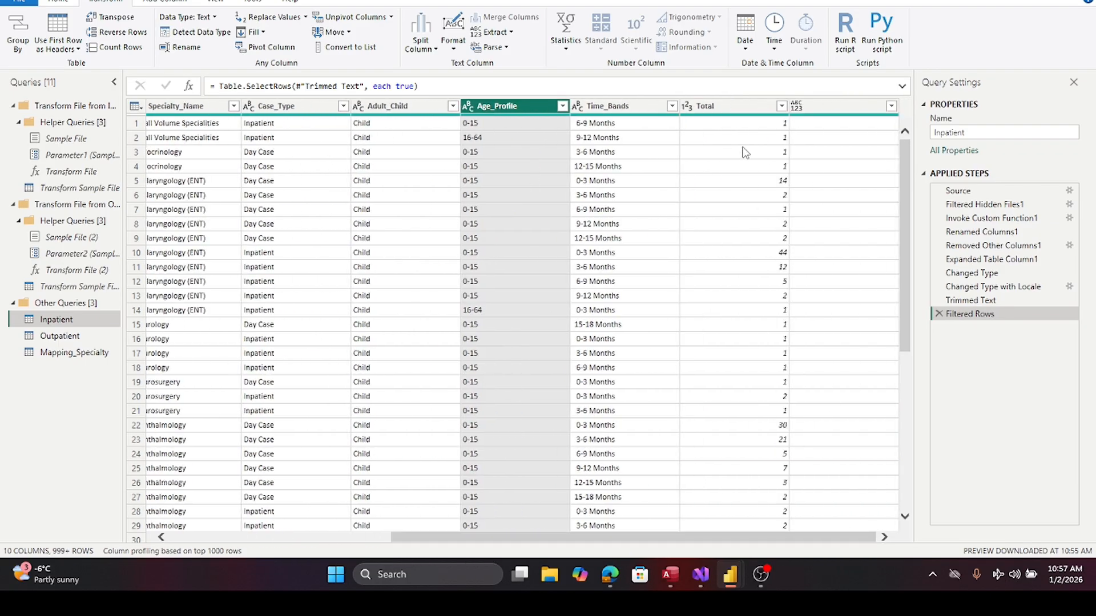
left_click(672, 107)
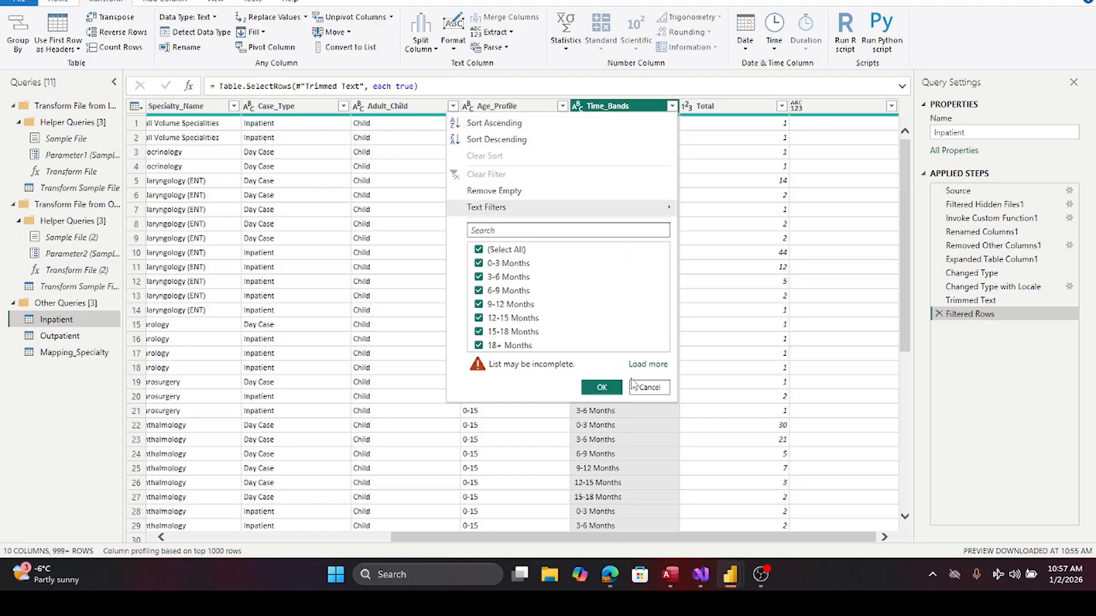
left_click(650, 388)
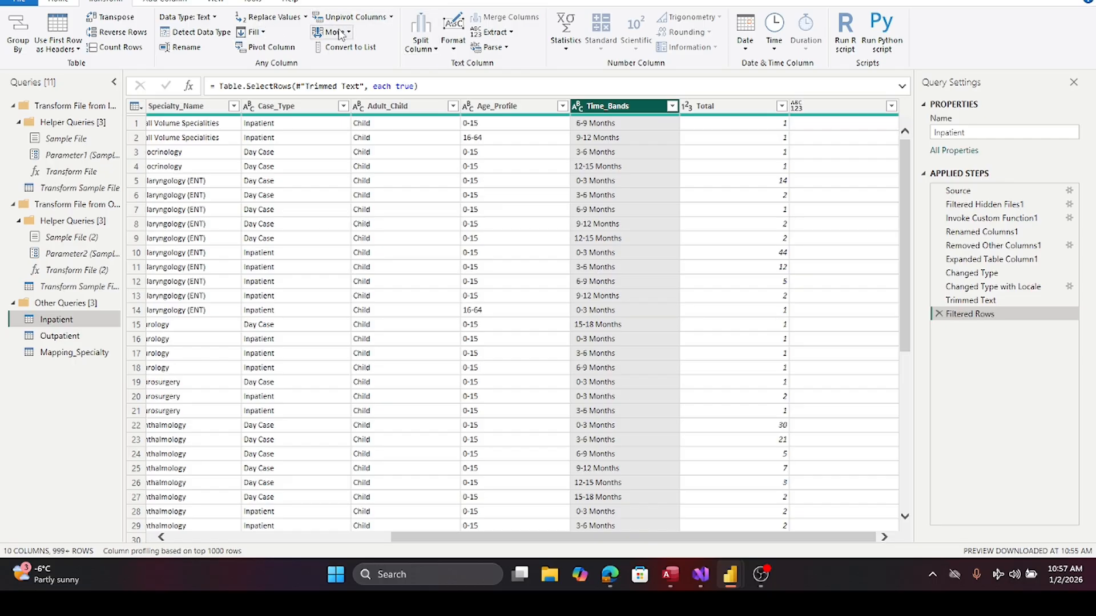
left_click(455, 49)
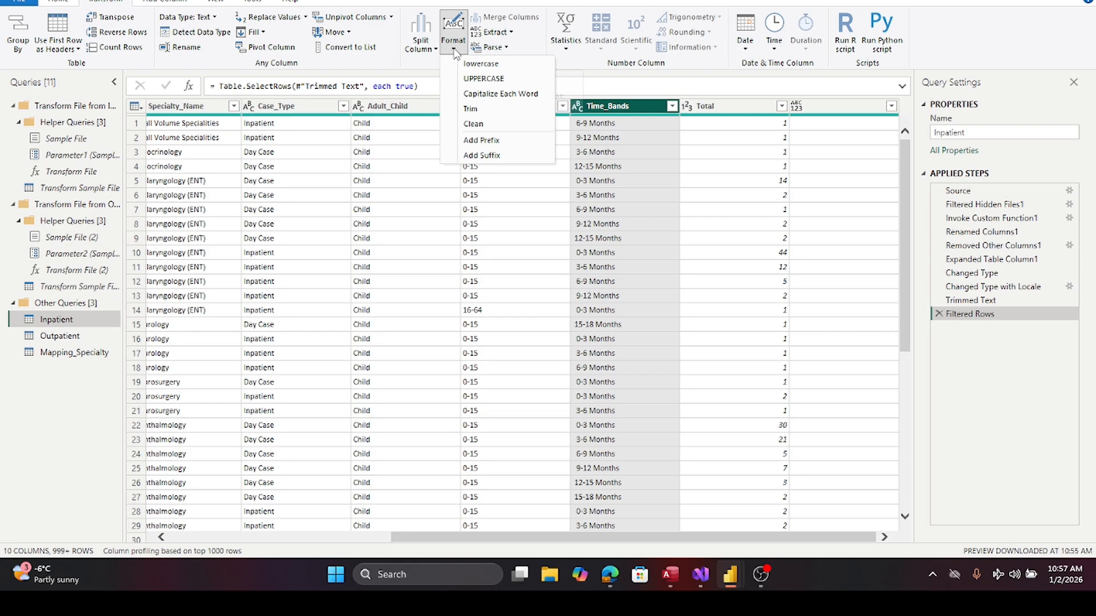
left_click(470, 108)
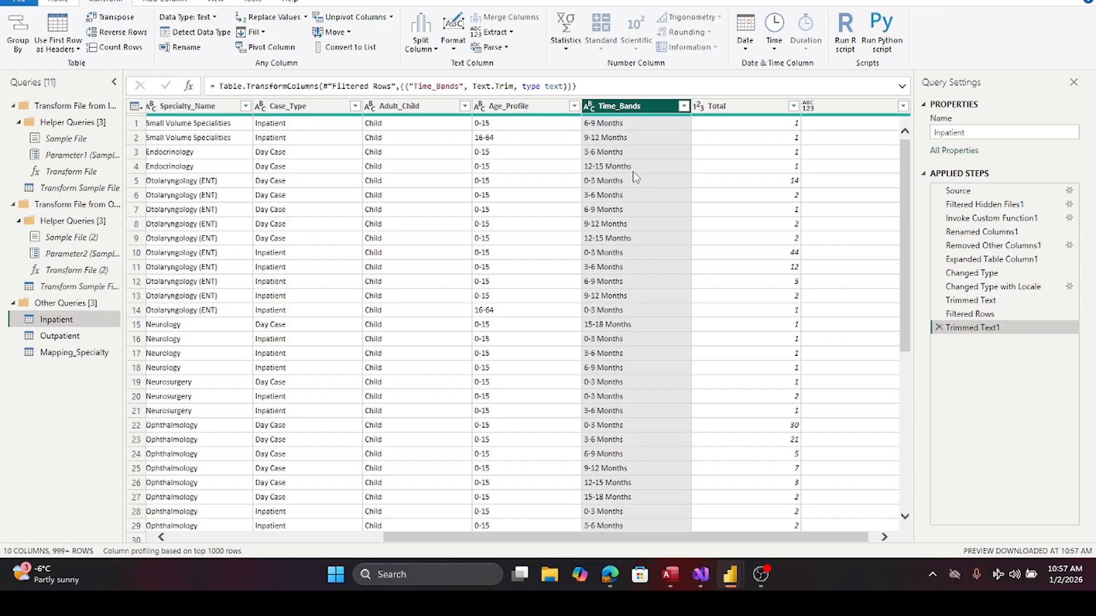
- Load the full list of values in the Inpatient Time_Bands filter and apply the filter with all values selected
left_click(683, 107)
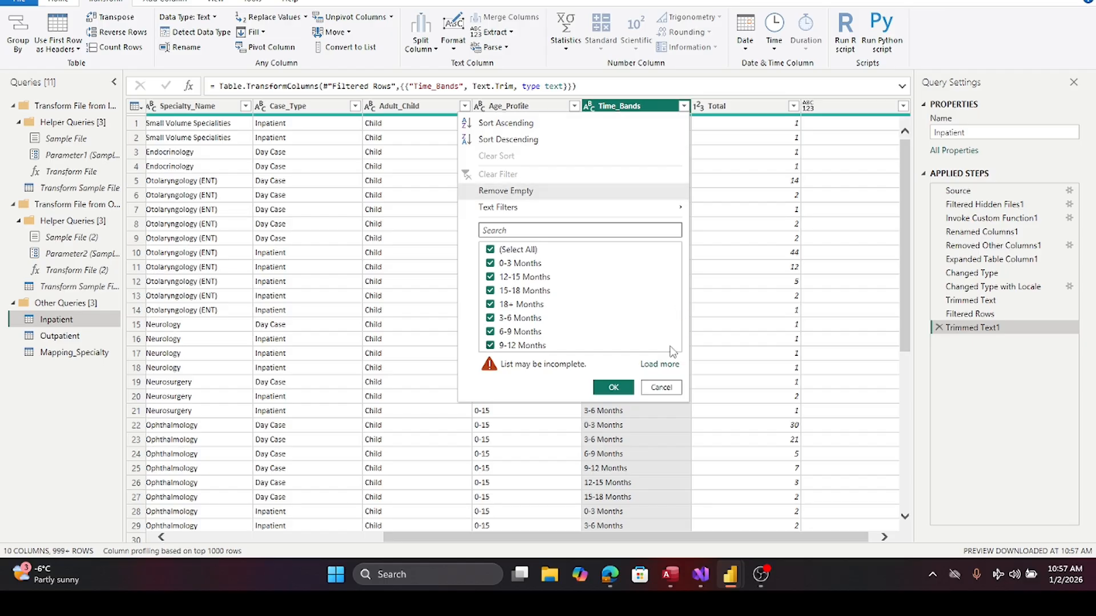
left_click(663, 364)
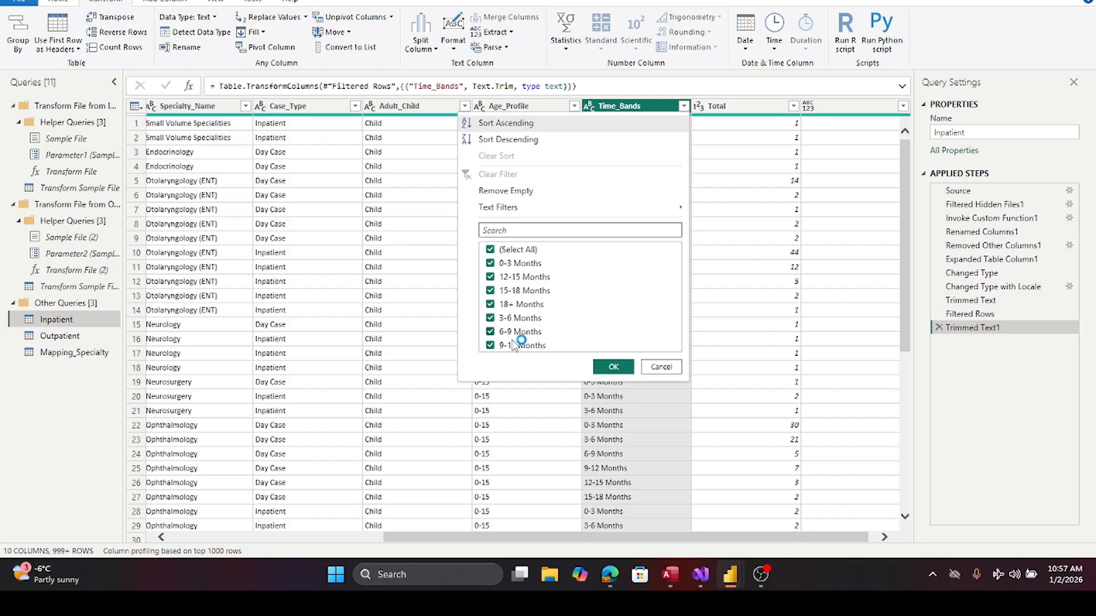
left_click(600, 370)
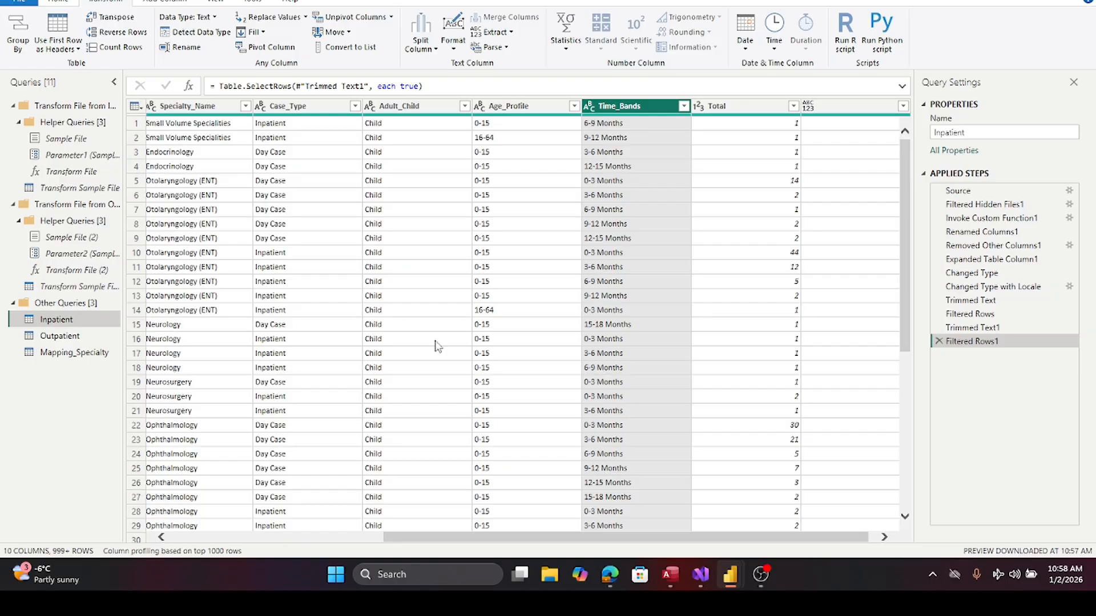
- Trim the text in the Outpatient query's existing Time_Bands column
left_click(53, 338)
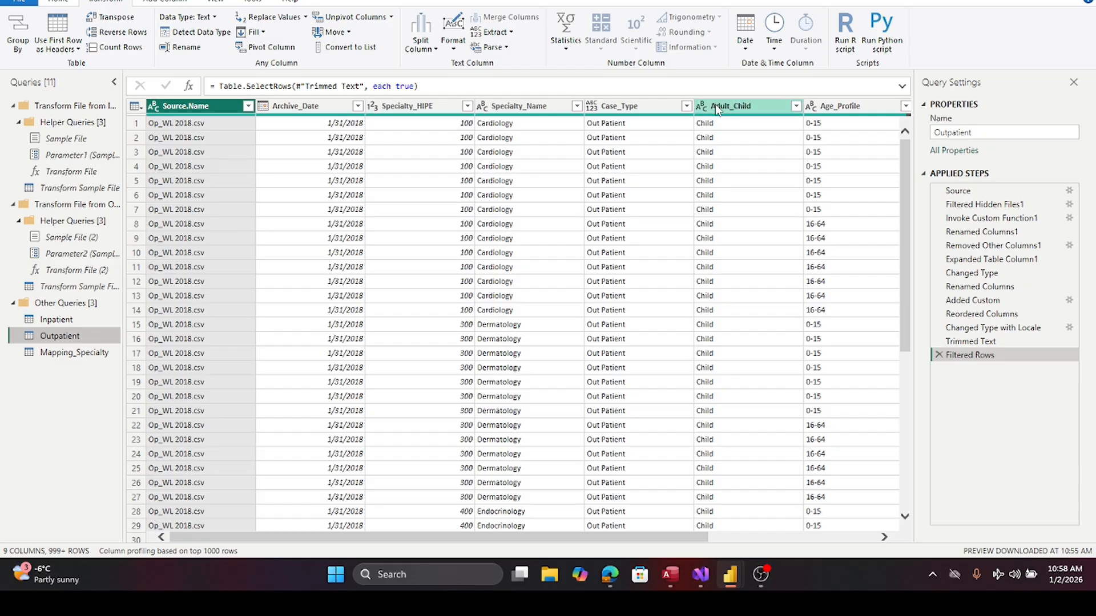
left_click(886, 539)
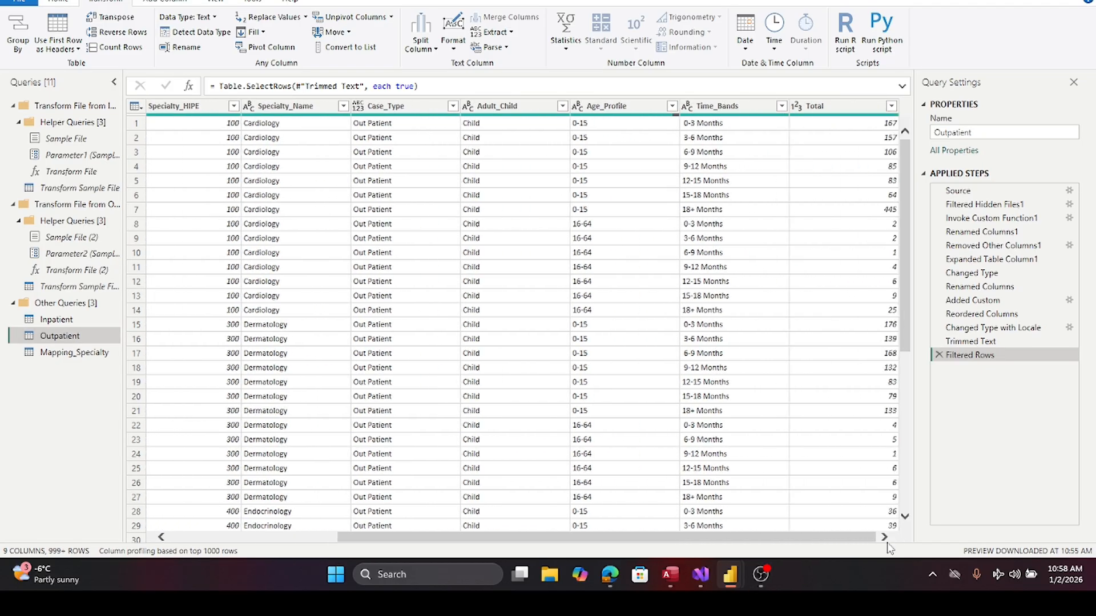
left_click(686, 107)
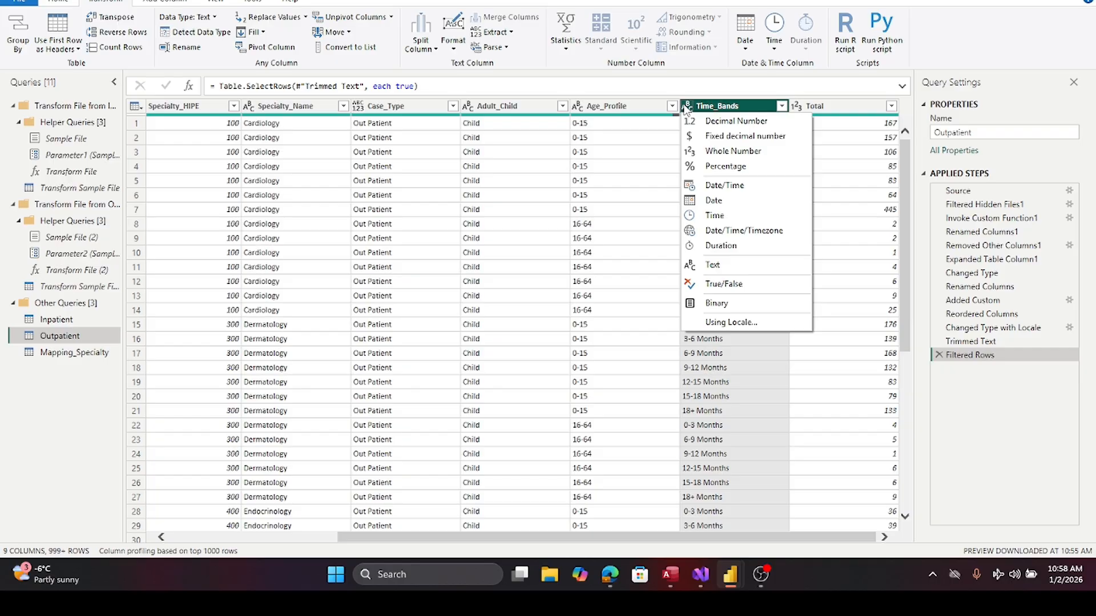
left_click(687, 108)
left_click(687, 107)
key("Escape")
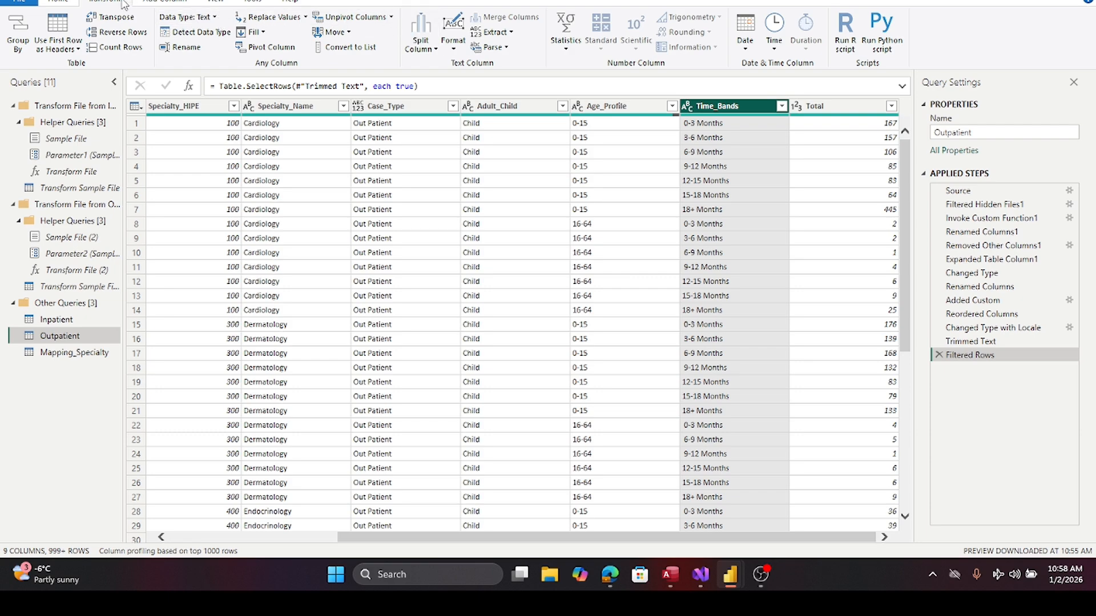
left_click(454, 49)
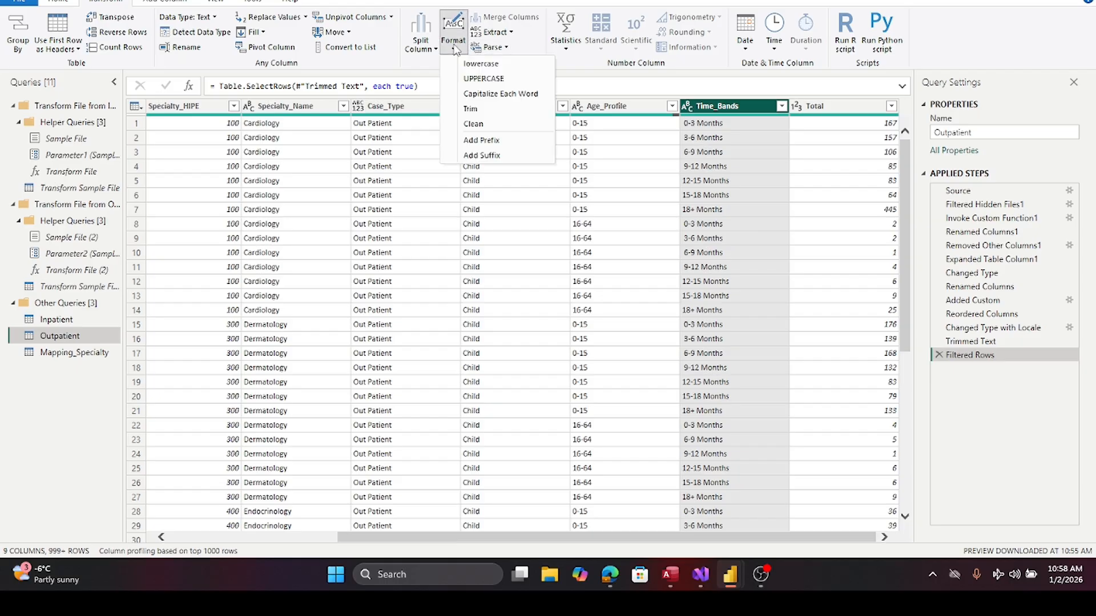
left_click(470, 108)
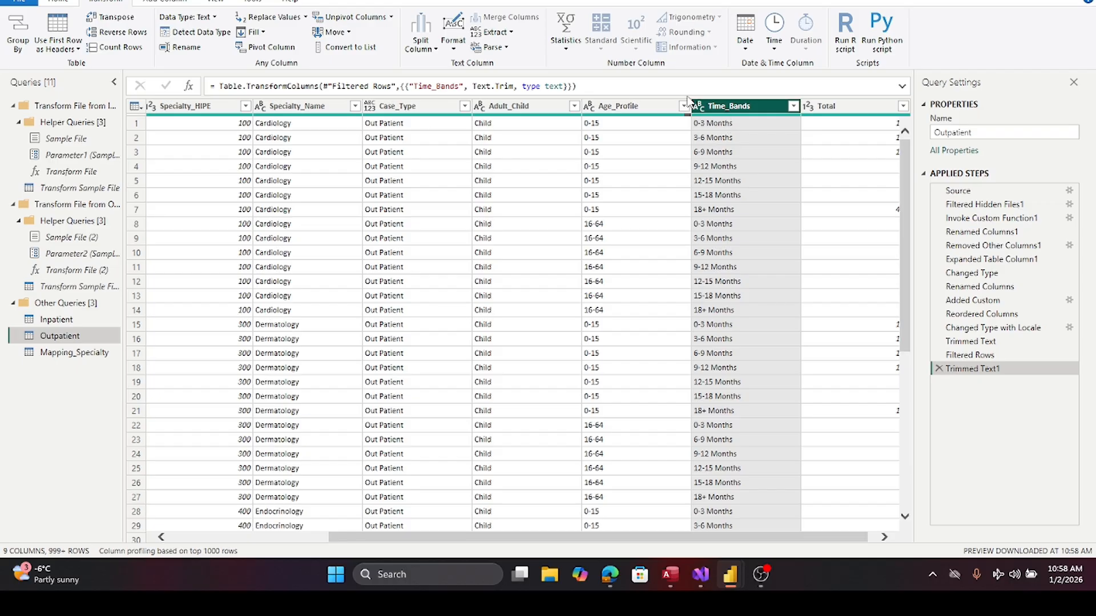
- Load the full list of values in the Outpatient Time_Bands filter and apply the filter with all values selected
left_click(793, 106)
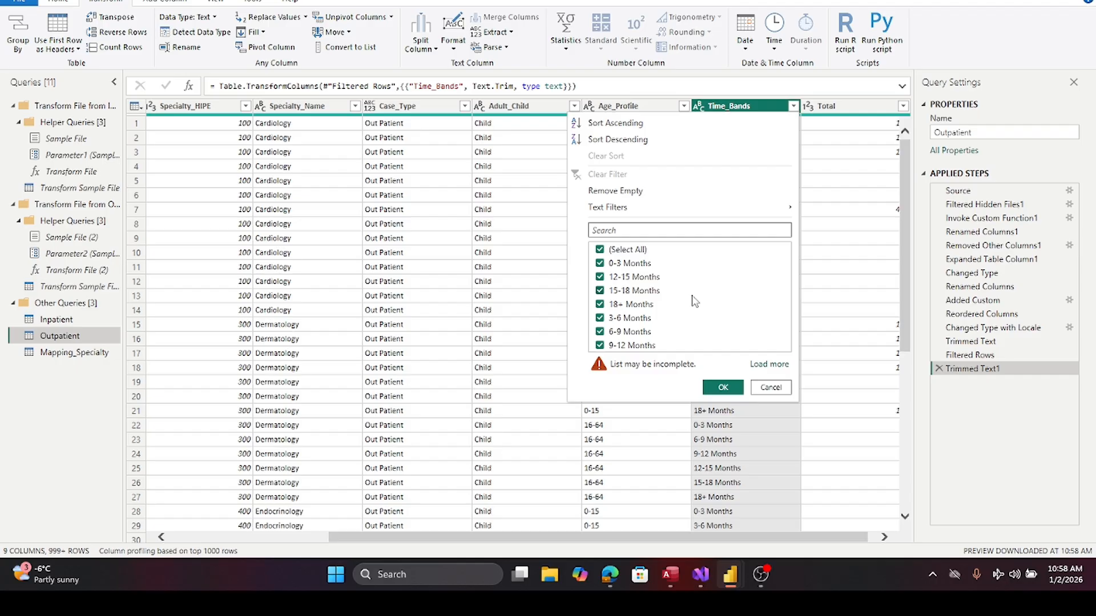
left_click(779, 365)
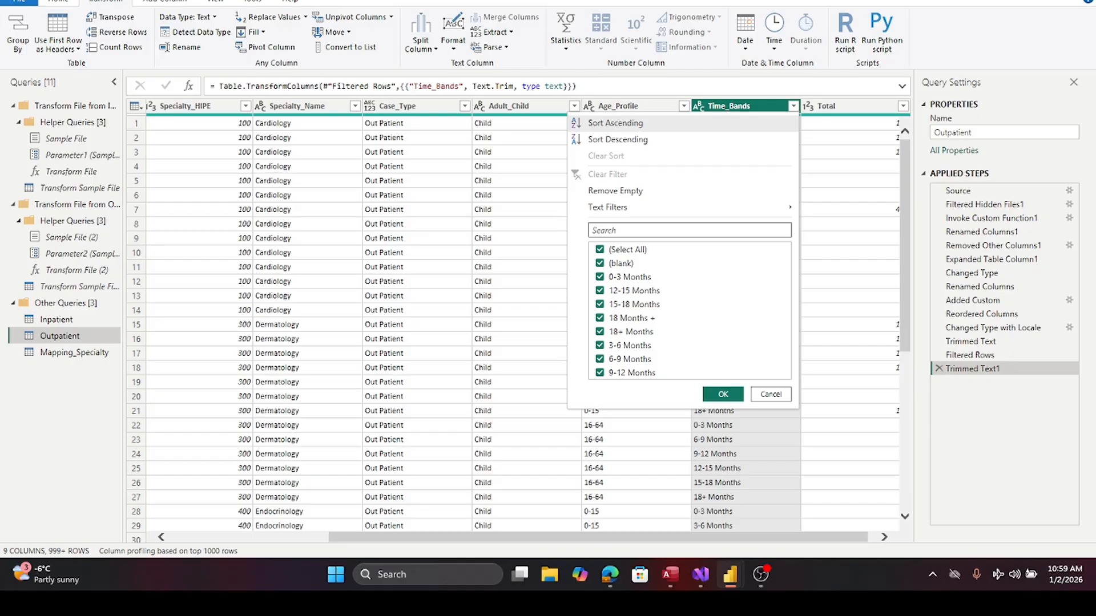
left_click(720, 395)
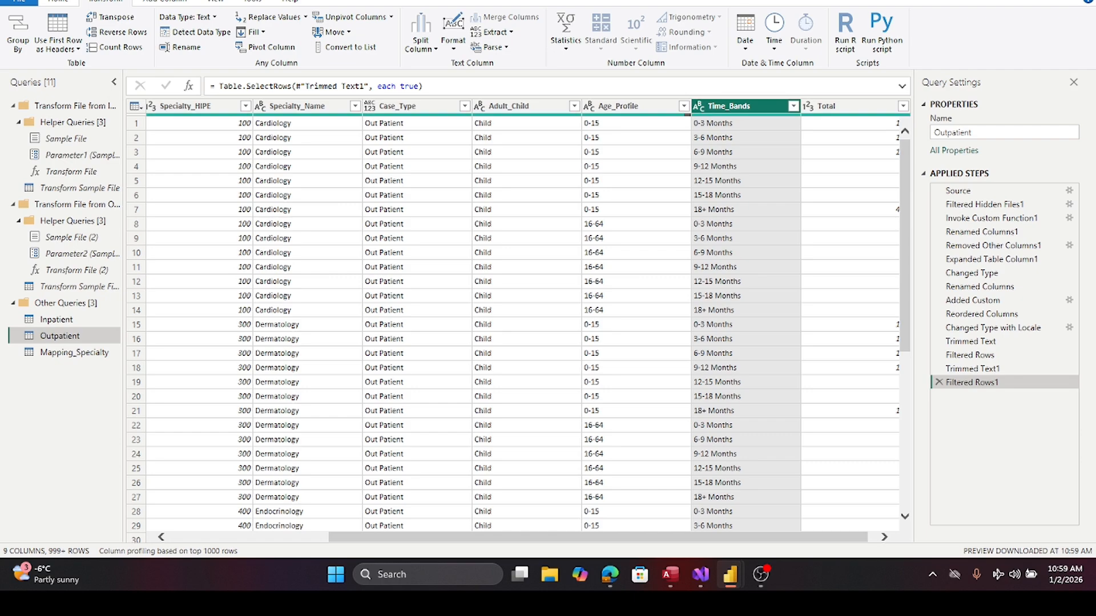
- Replace "18+ Months" with "18 Months +" in the Outpatient query's Time_Bands column
left_click(286, 22)
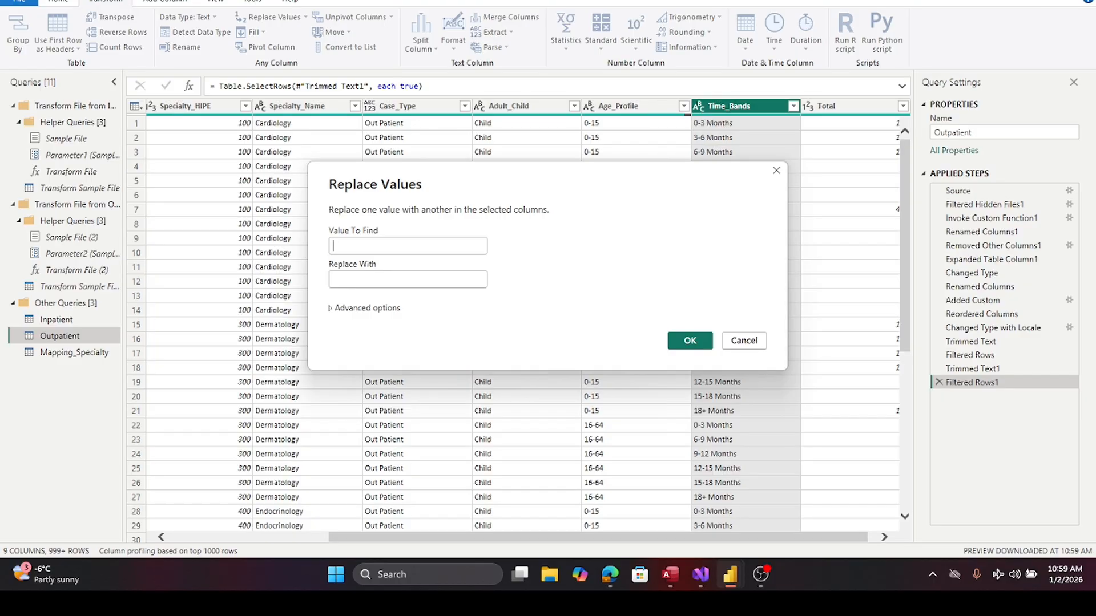
type("111")
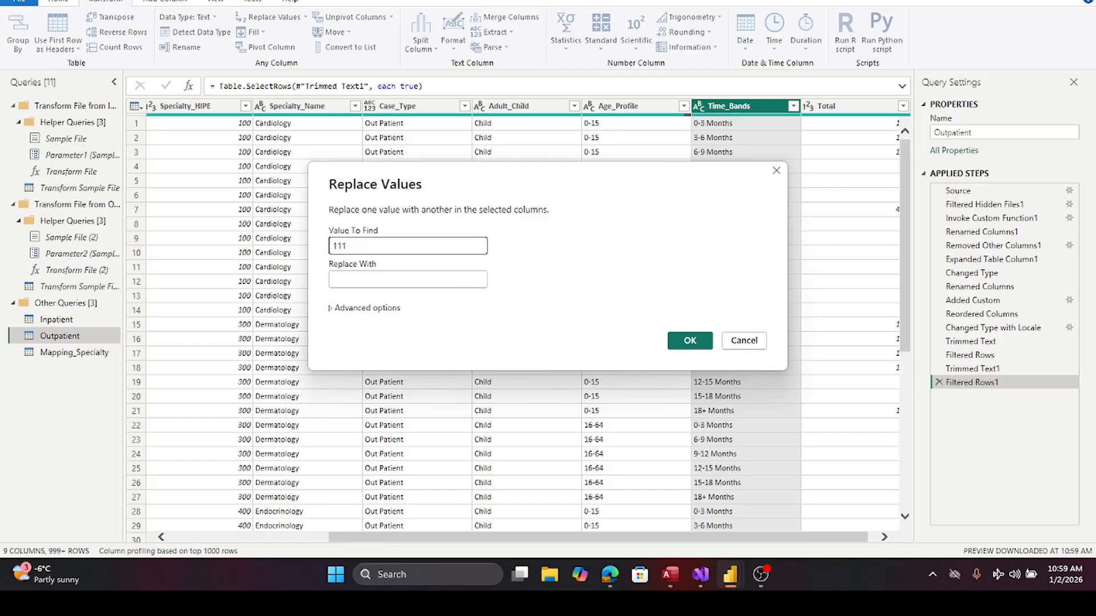
key("BackSpace")
key("BackSpace")
type("8+ Months")
left_click(353, 281)
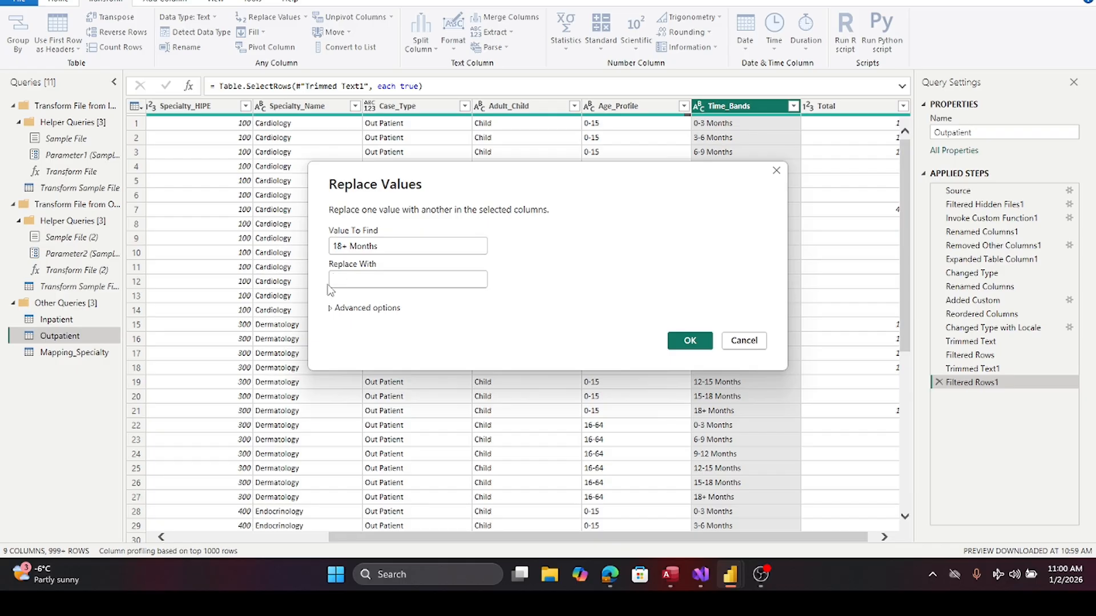
type("18")
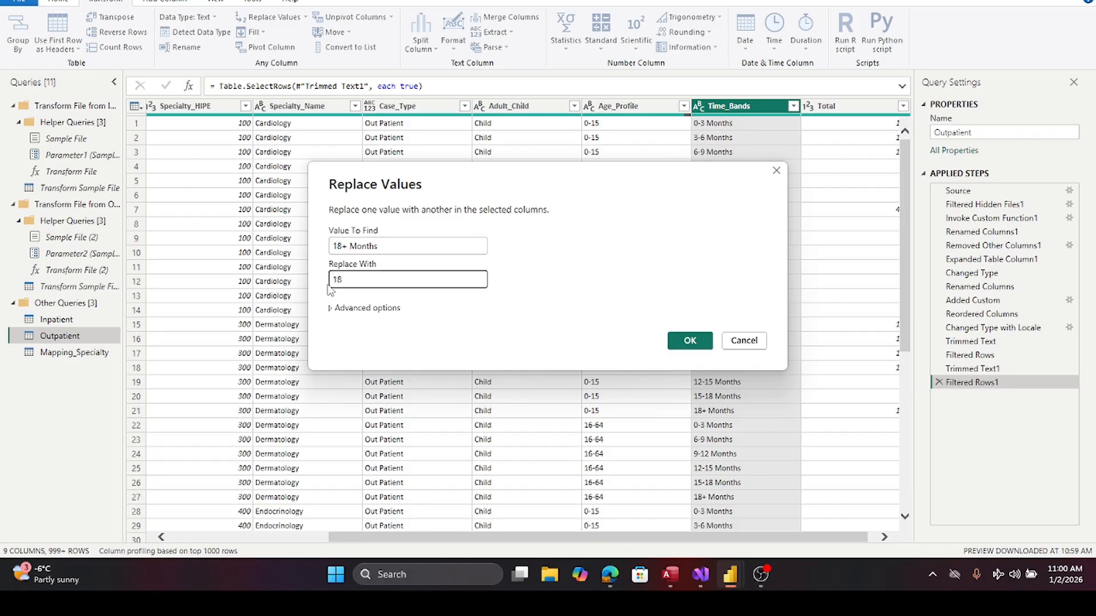
type(" Months +")
left_click(679, 350)
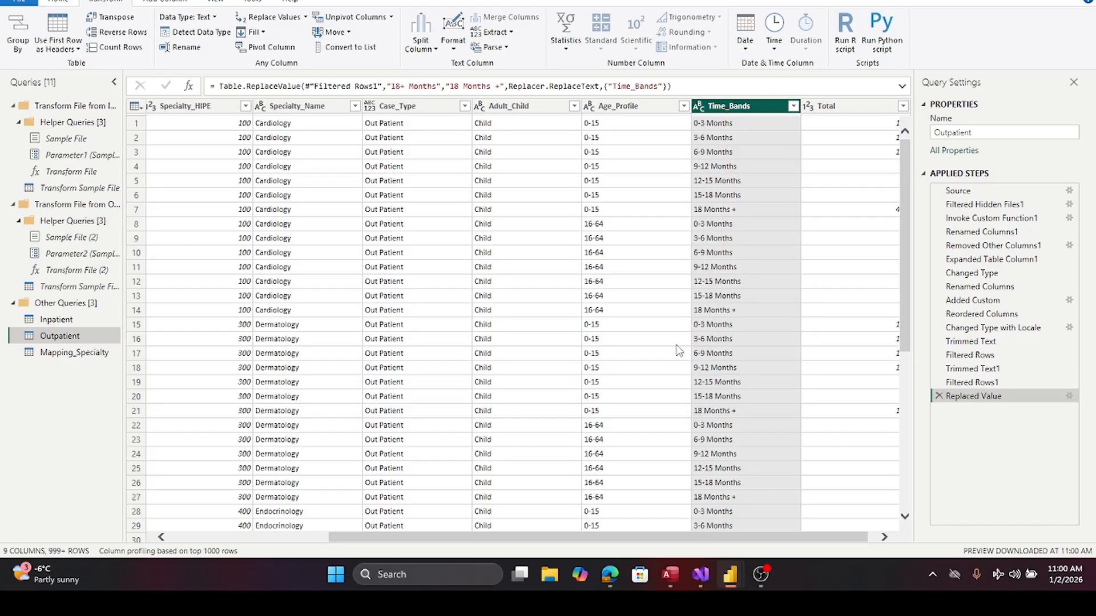
- Load the full list of values in the Outpatient Time_Bands filter and apply the filter with all values selected
left_click(793, 107)
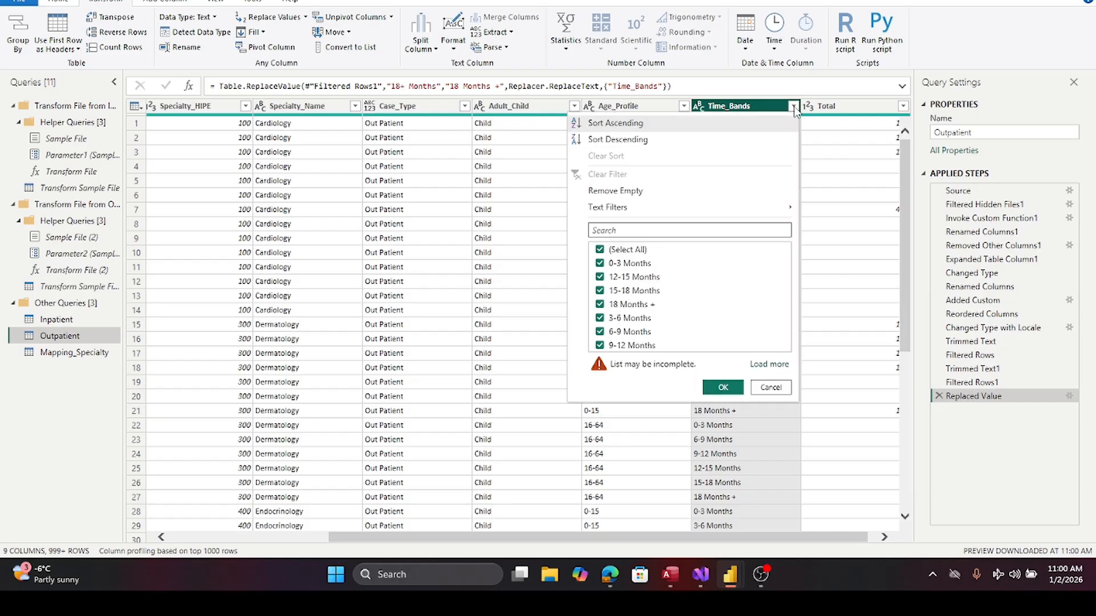
left_click(752, 365)
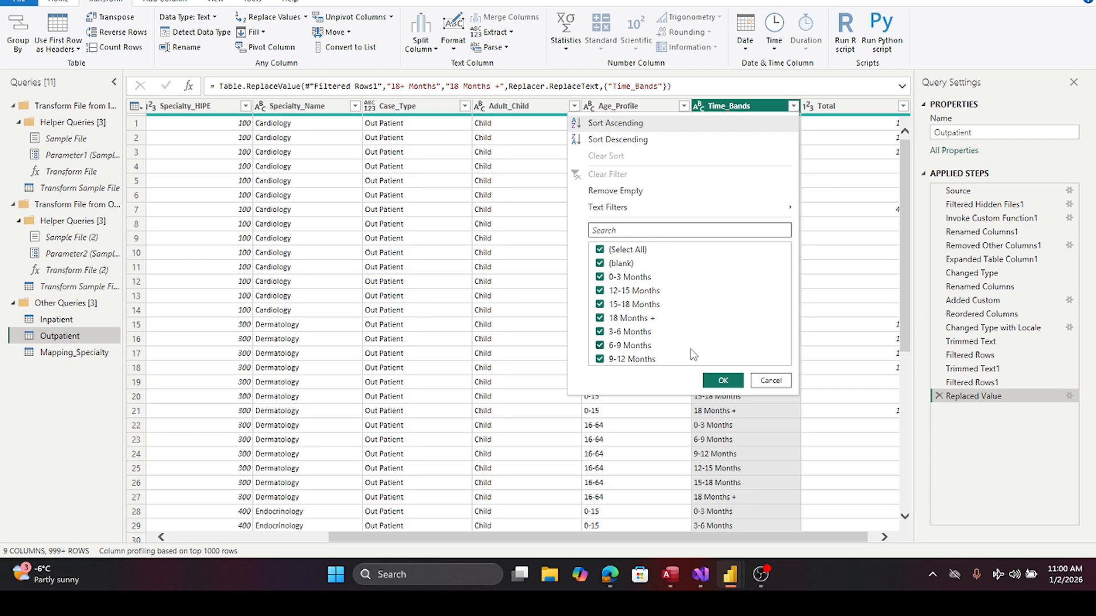
left_click(722, 378)
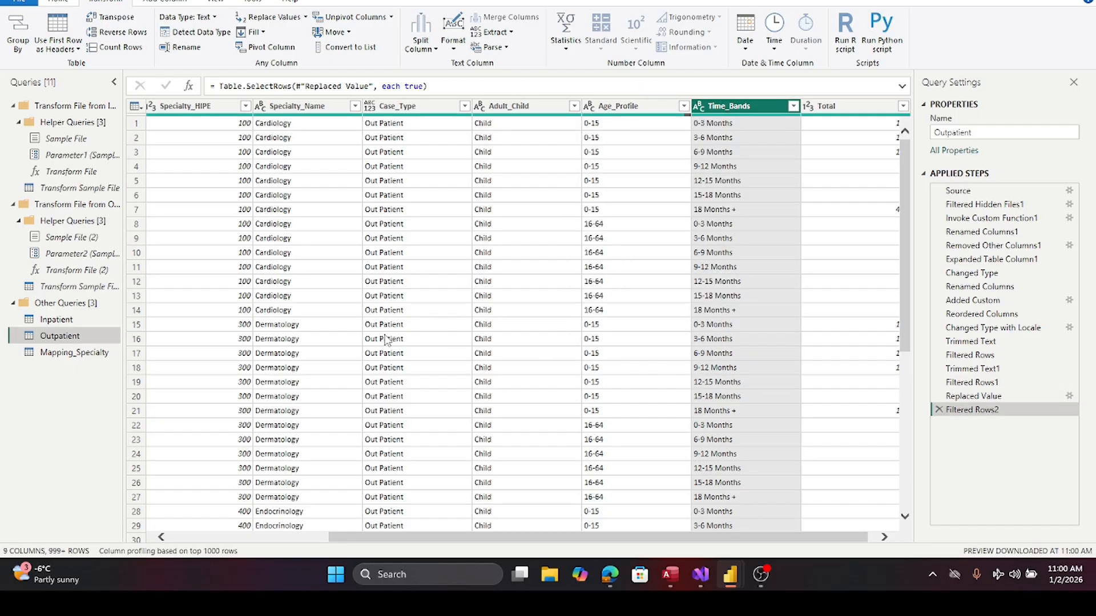
- Load the full Time_Bands value list in the Inpatient query and compare it with the values listed for the Outpatient query
left_click(56, 320)
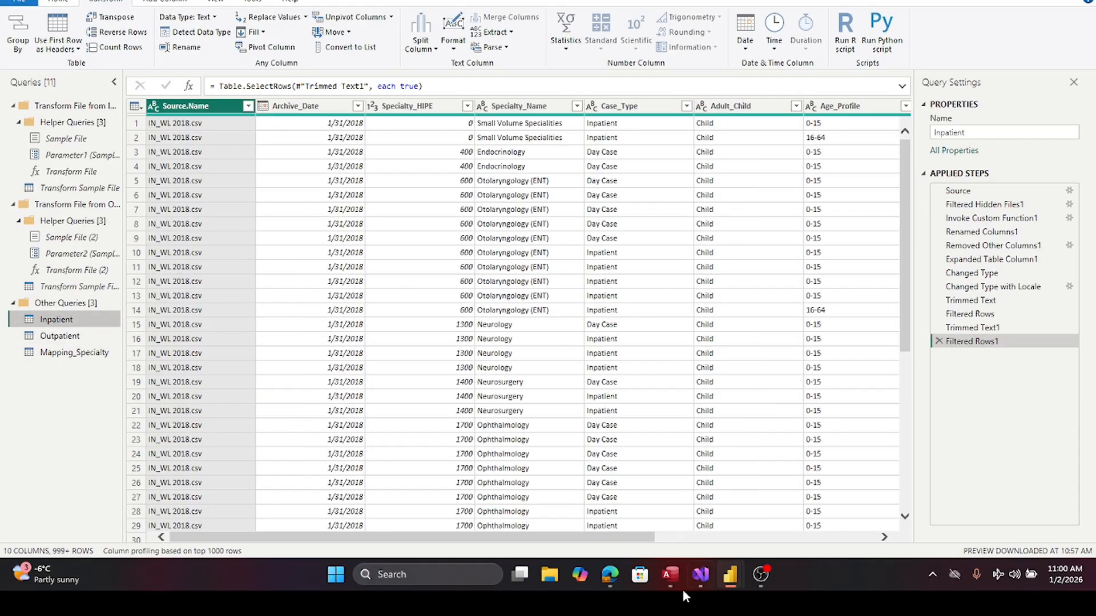
left_click_drag(574, 537, 1037, 556)
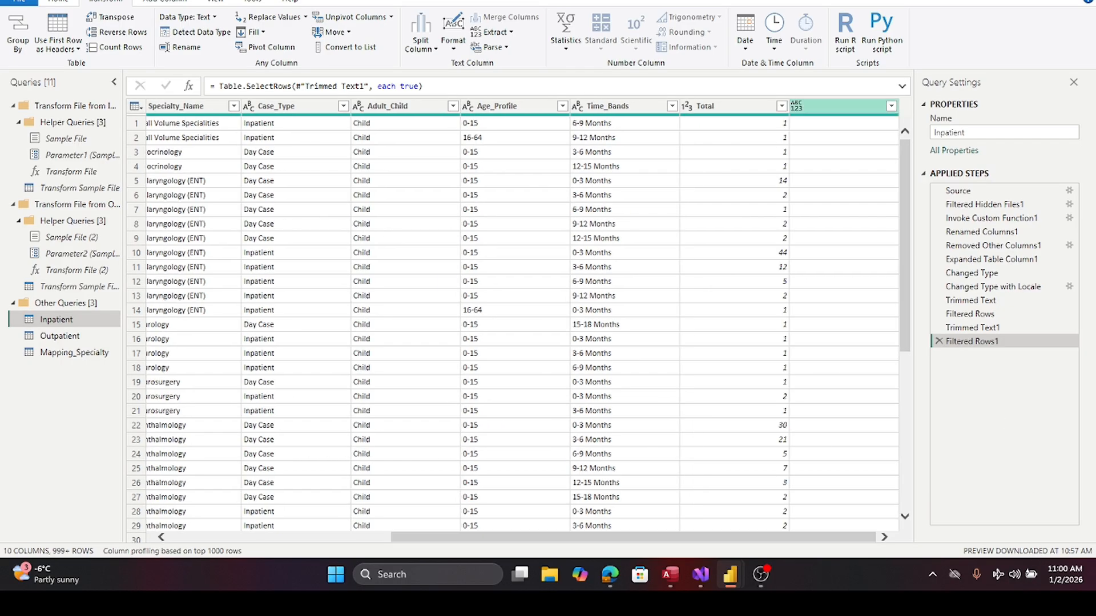
left_click(672, 106)
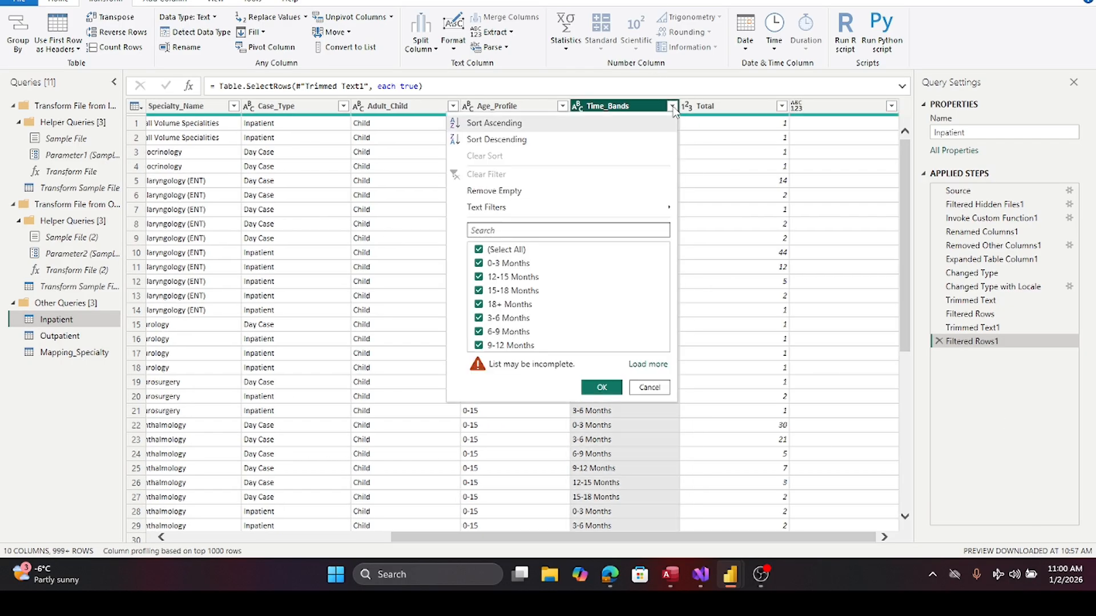
left_click(638, 365)
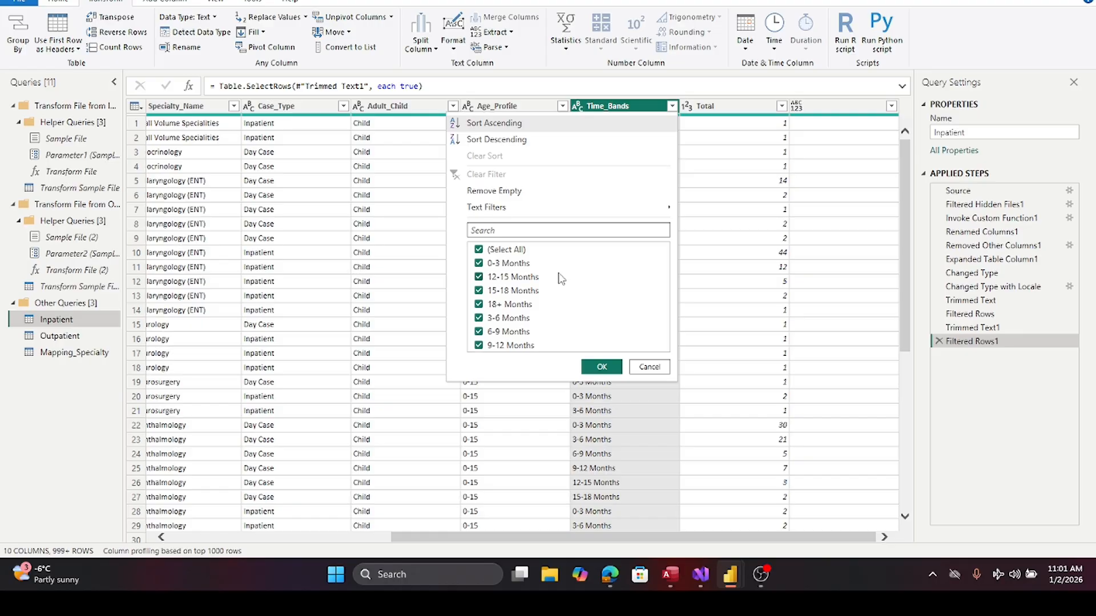
left_click(596, 367)
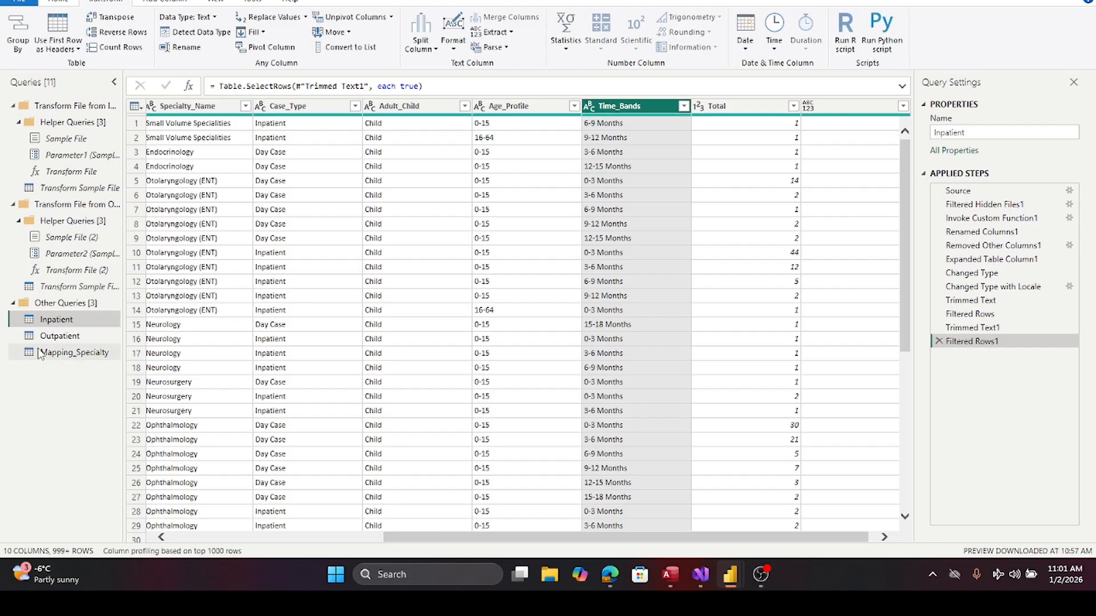
left_click(55, 337)
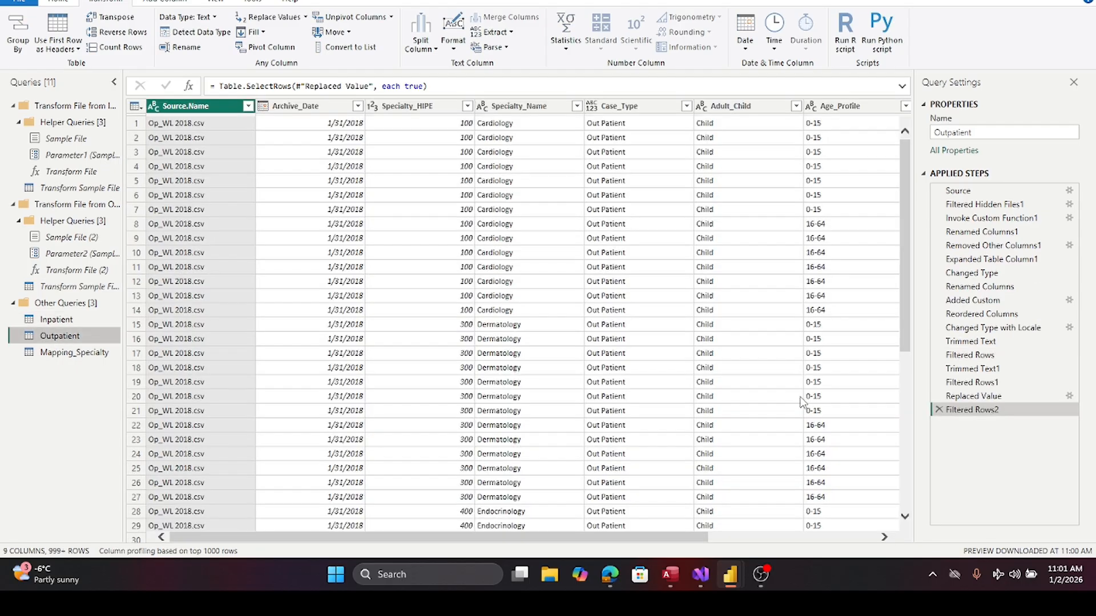
left_click(753, 537)
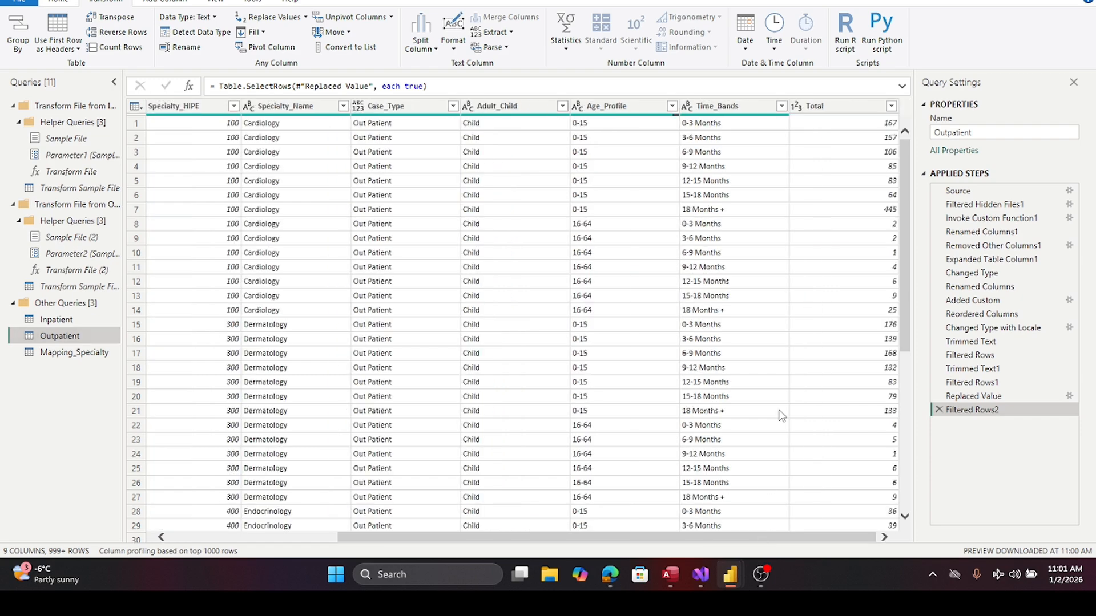
left_click(781, 106)
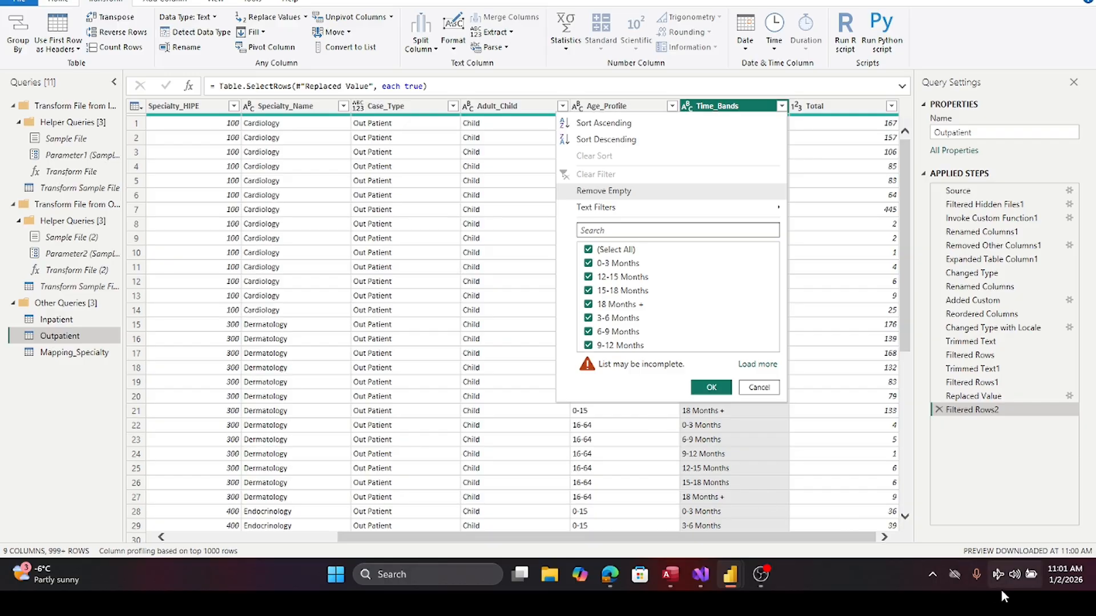
left_click(707, 389)
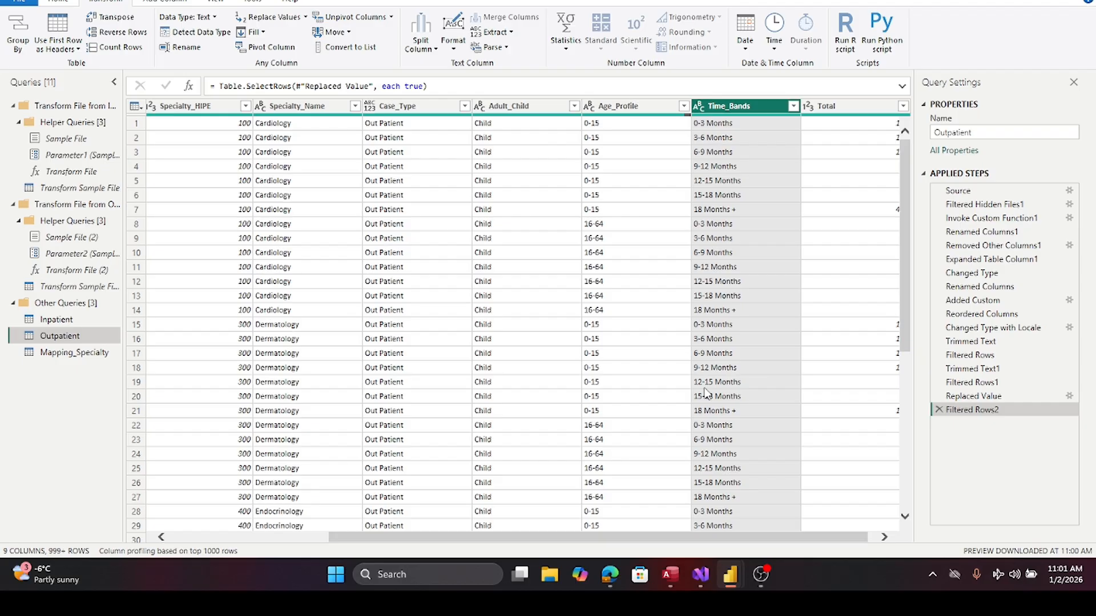
- Recheck how the over-18-month band is written in the fully loaded Time_Bands filter lists of the Inpatient and Outpatient queries
left_click(56, 319)
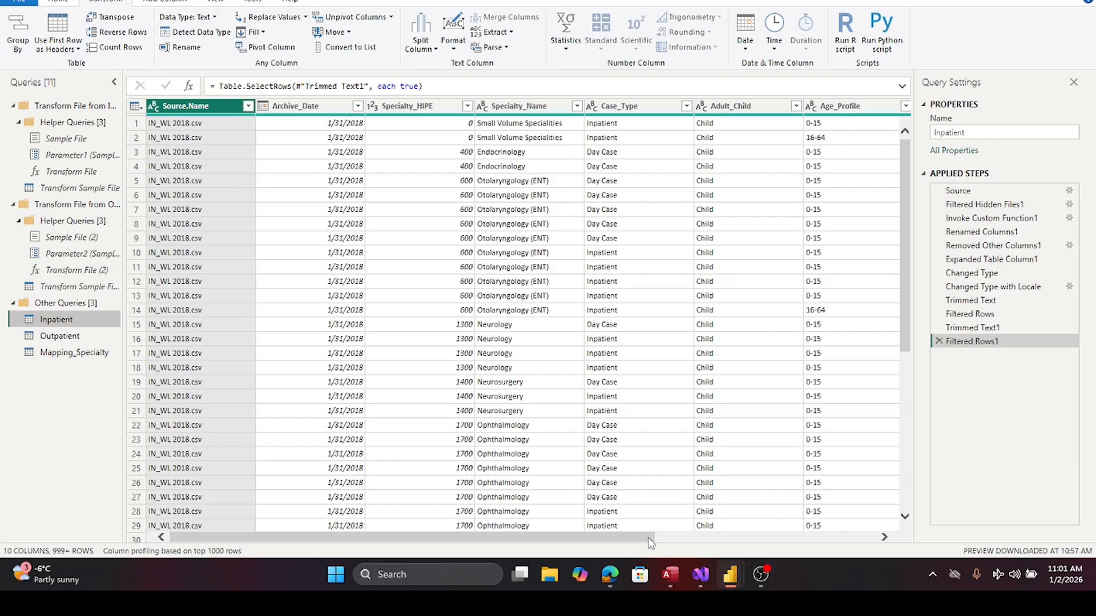
left_click_drag(652, 539, 928, 543)
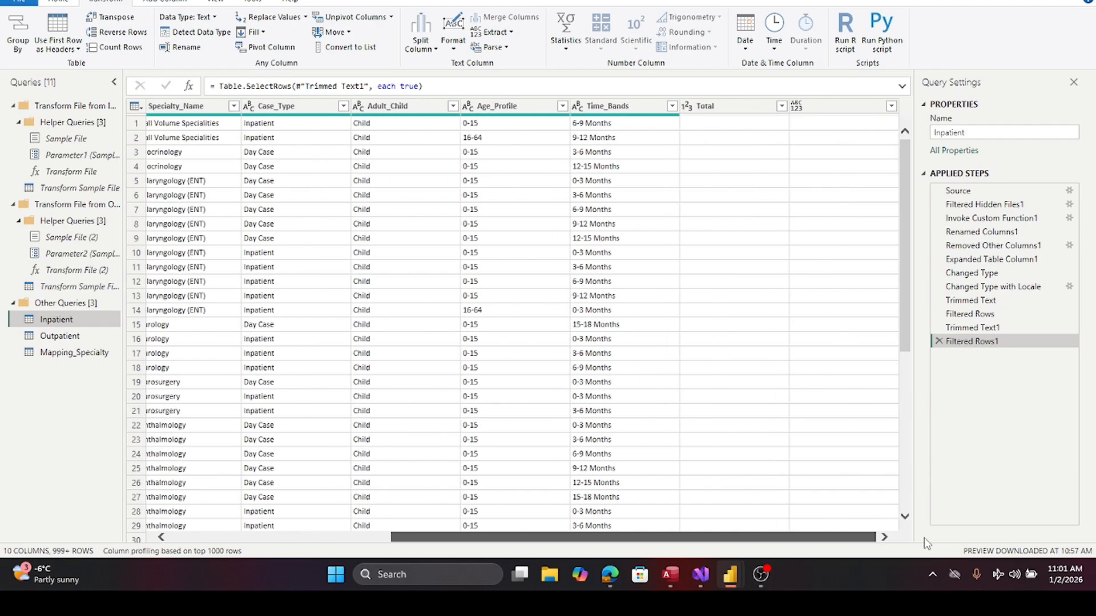
left_click(672, 107)
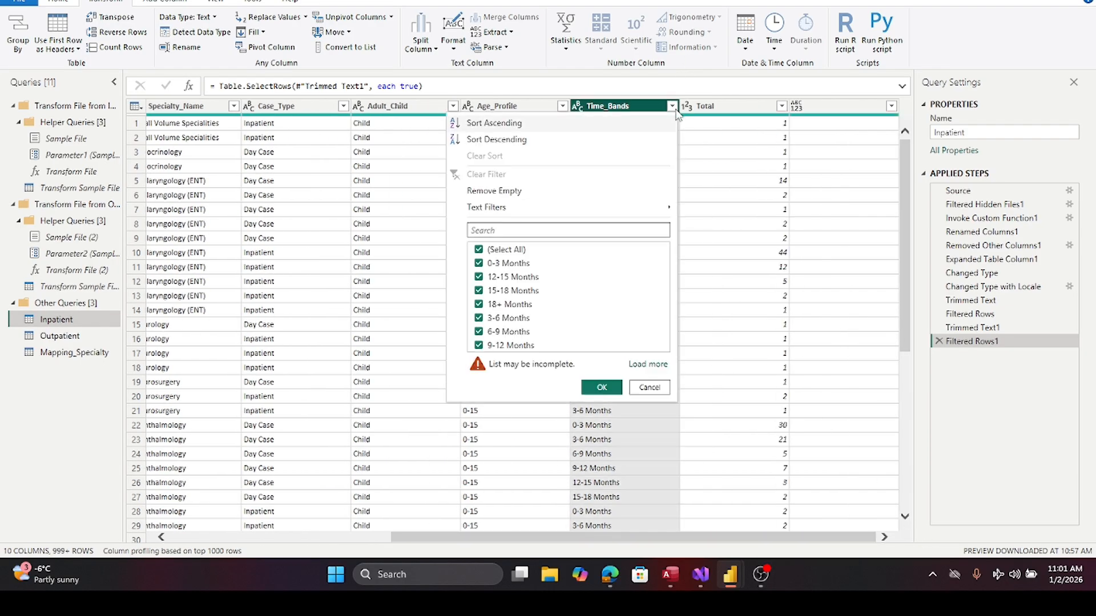
left_click(636, 368)
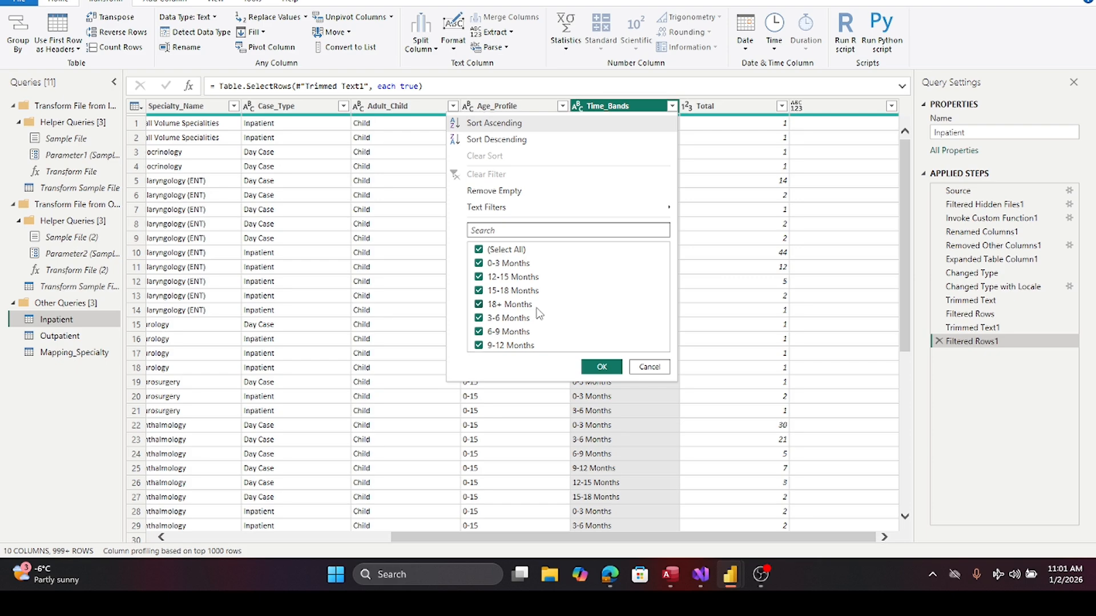
left_click(602, 368)
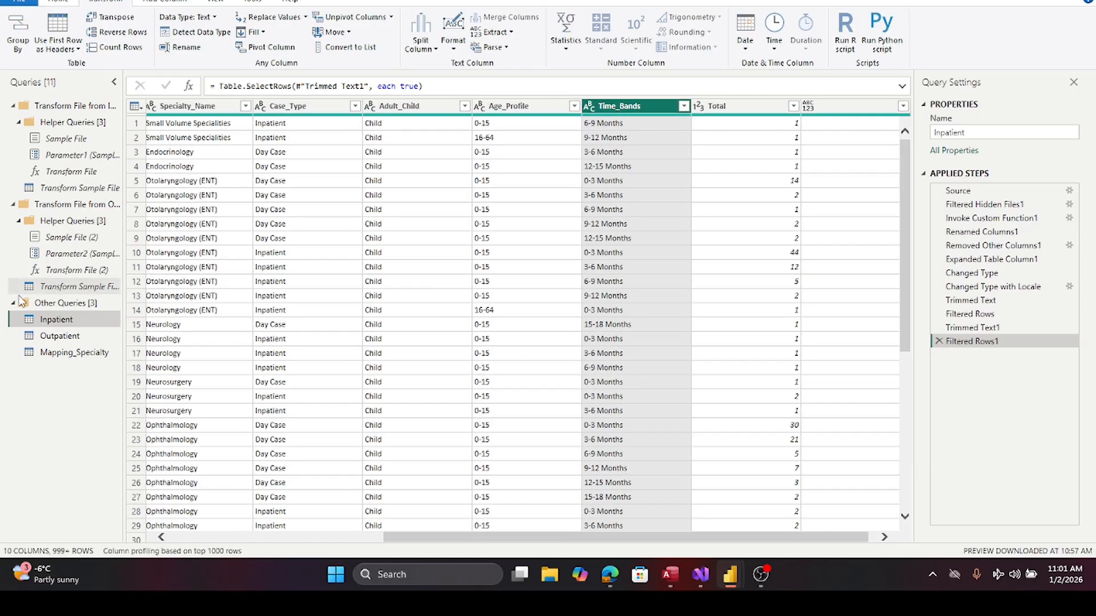
left_click(51, 340)
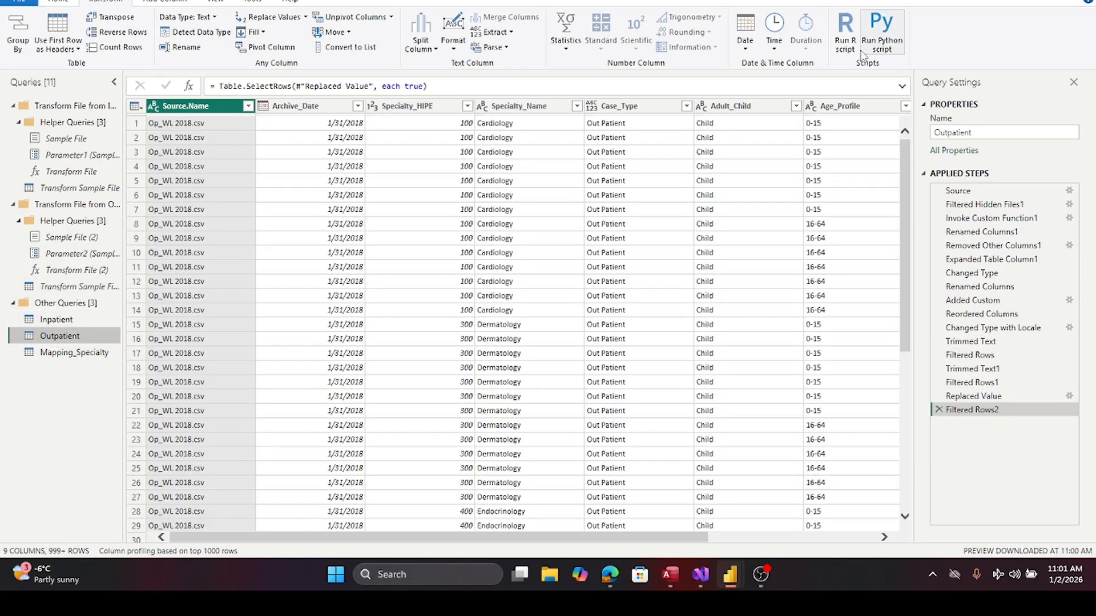
left_click(872, 537)
left_click(780, 106)
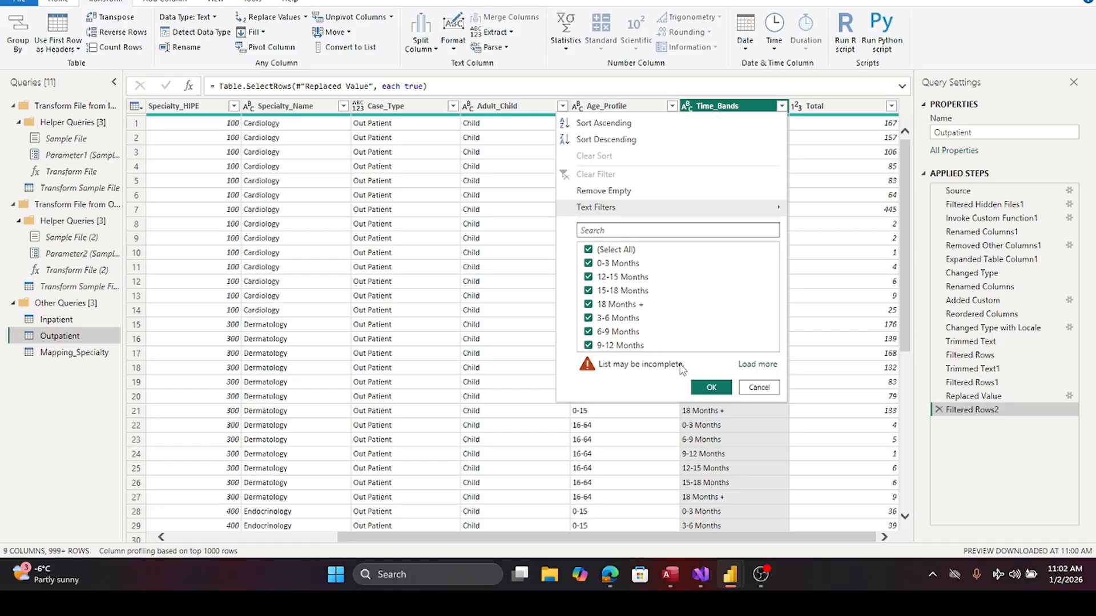
left_click(759, 364)
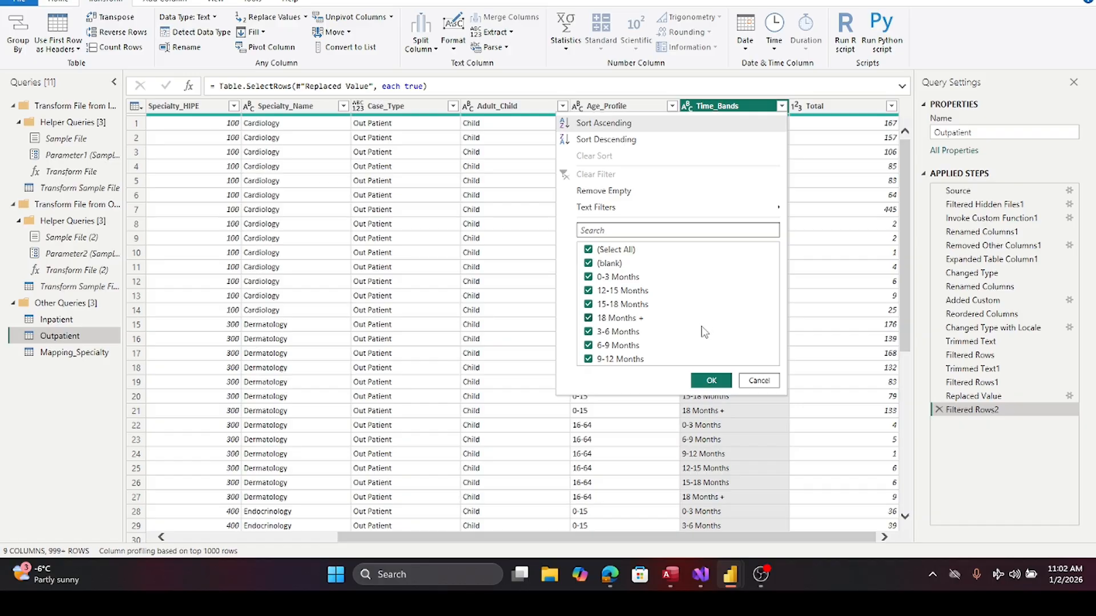
left_click(708, 384)
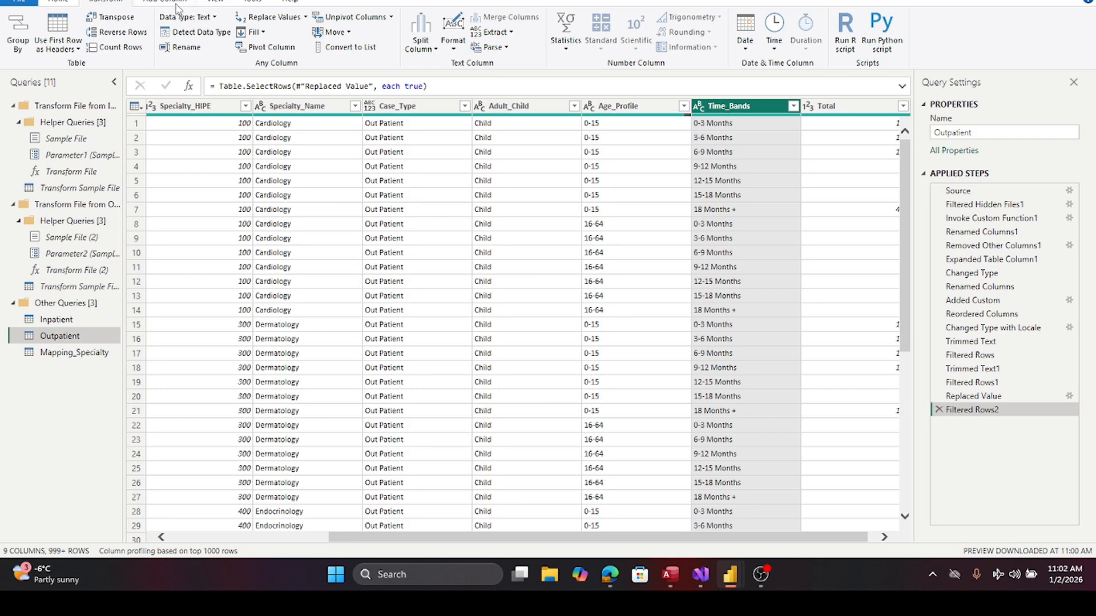
- Replace "18 Months +" with "18+ Months" in the Outpatient query's Time_Bands column
left_click(267, 16)
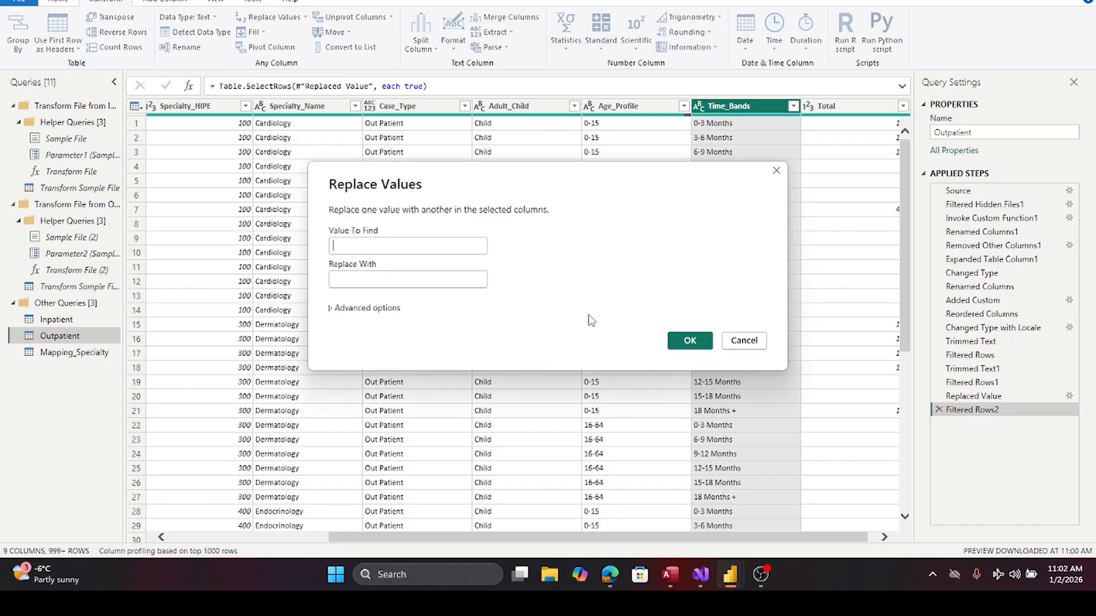
left_click(374, 245)
type("18 Monmths")
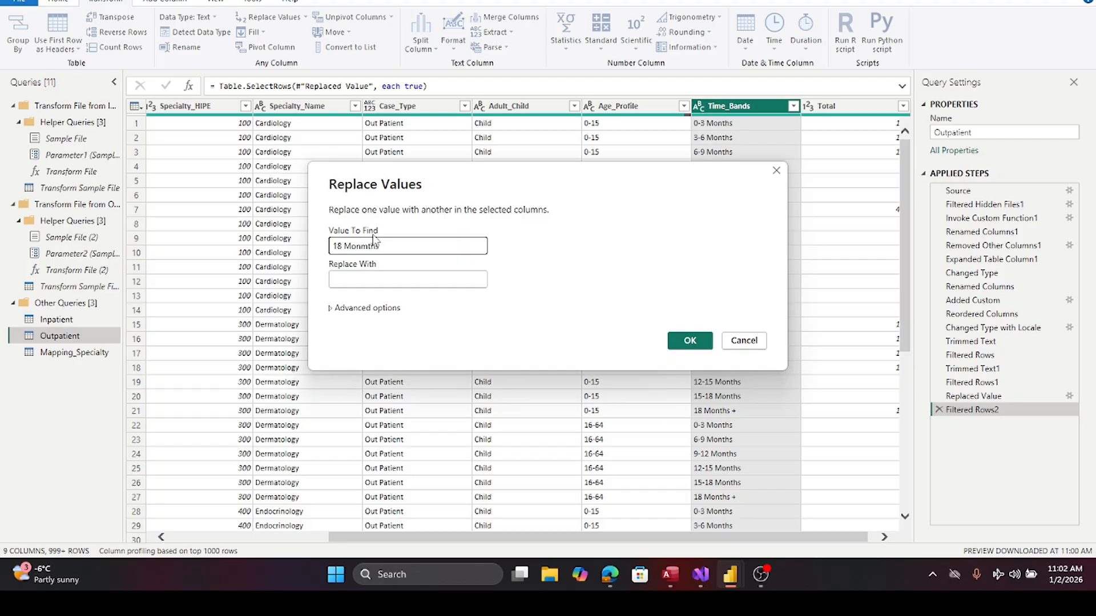
key("BackSpace")
key("BackSpace")
key("BackSpace")
key("BackSpace")
type("ths +")
left_click(339, 282)
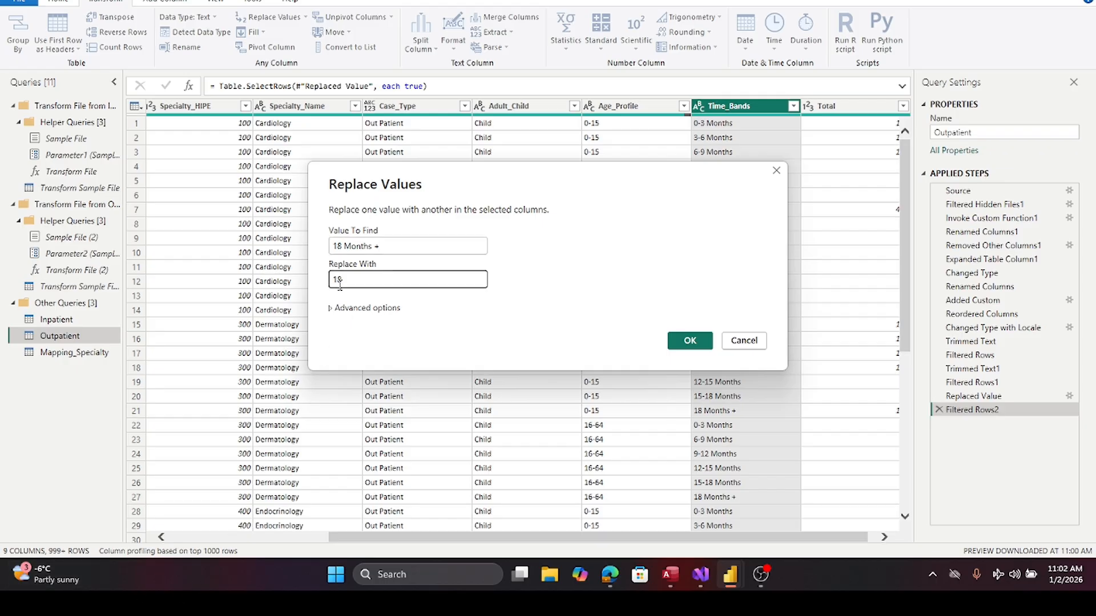
type("= Months")
left_click(349, 280)
key("BackSpace")
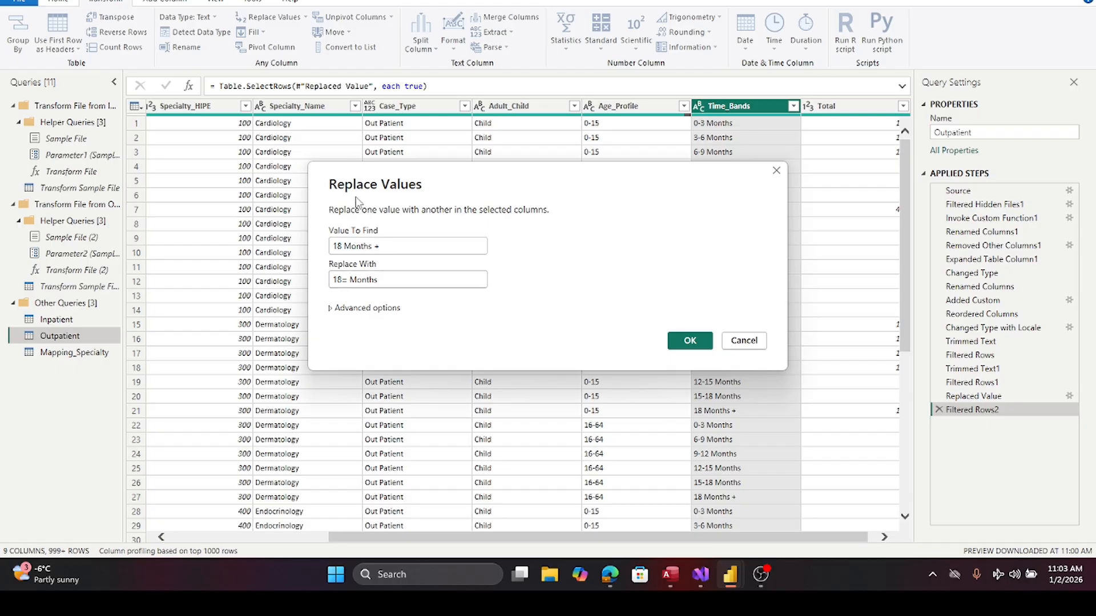
key("BackSpace")
type("+")
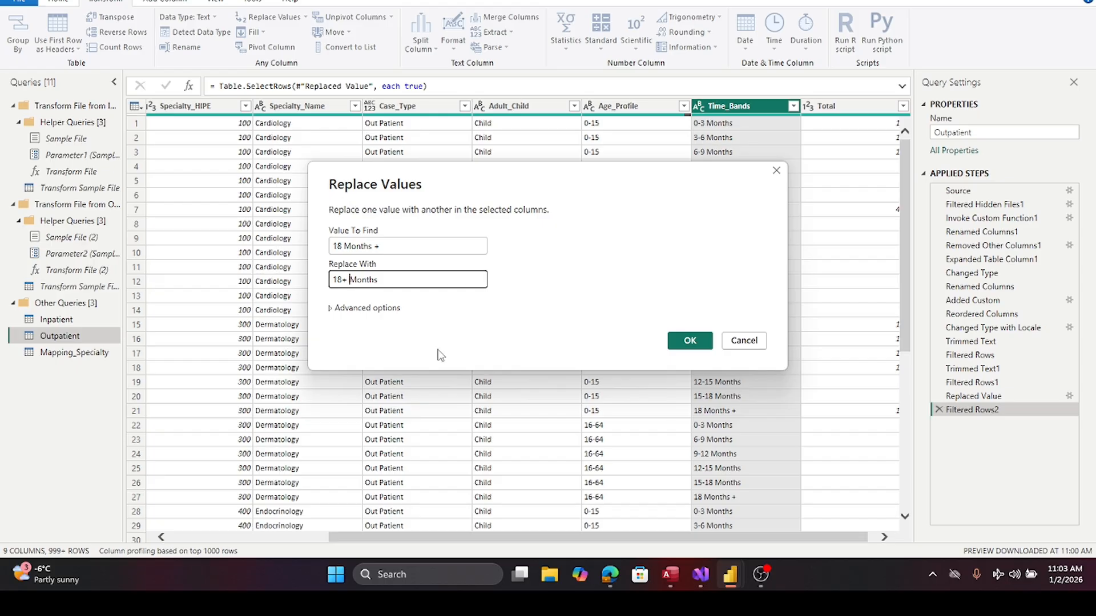
left_click(690, 341)
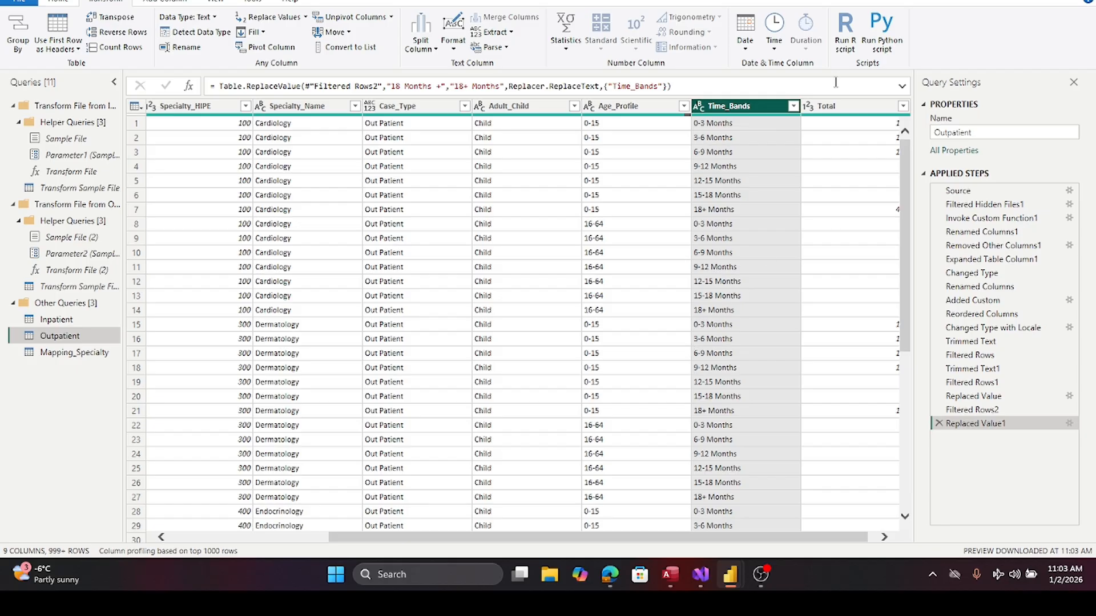
- Load all Time_Bands filter values in the Outpatient query after the replacement and apply the filter with every value selected
left_click(792, 106)
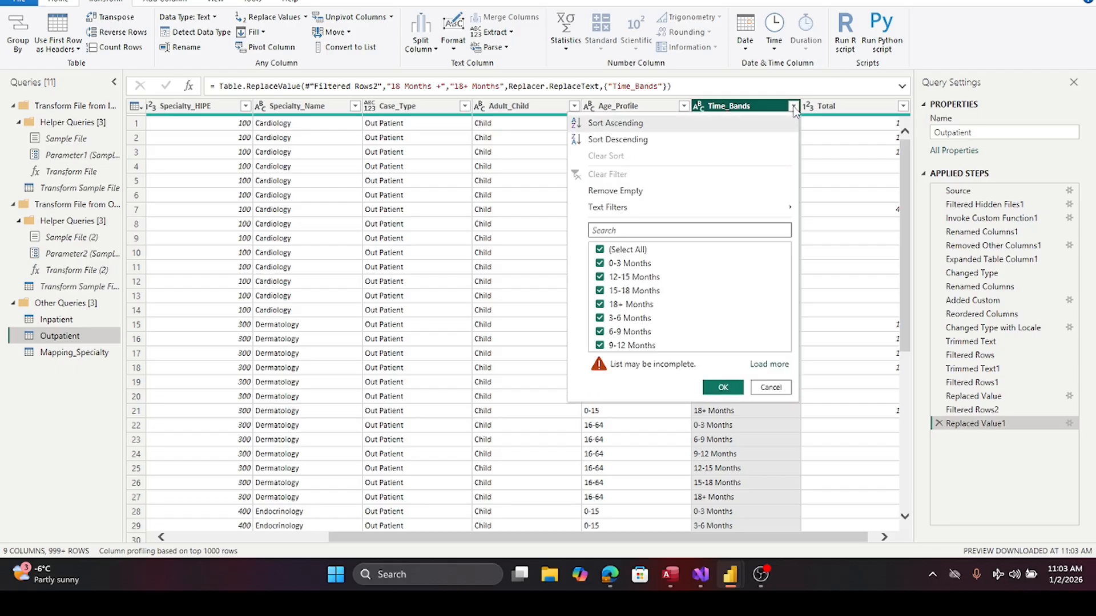
left_click(763, 368)
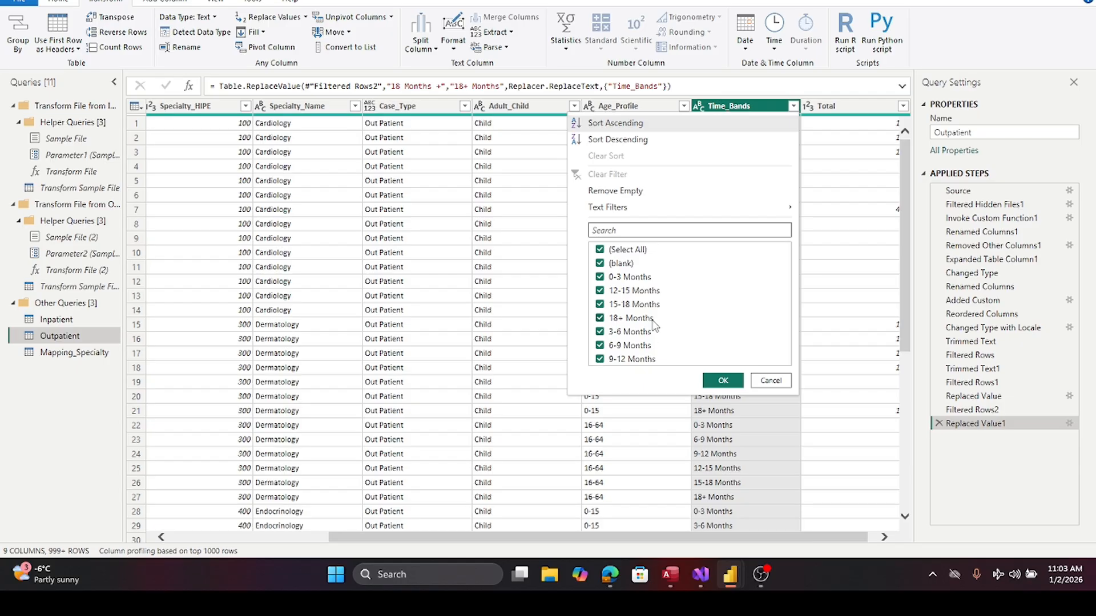
left_click(723, 380)
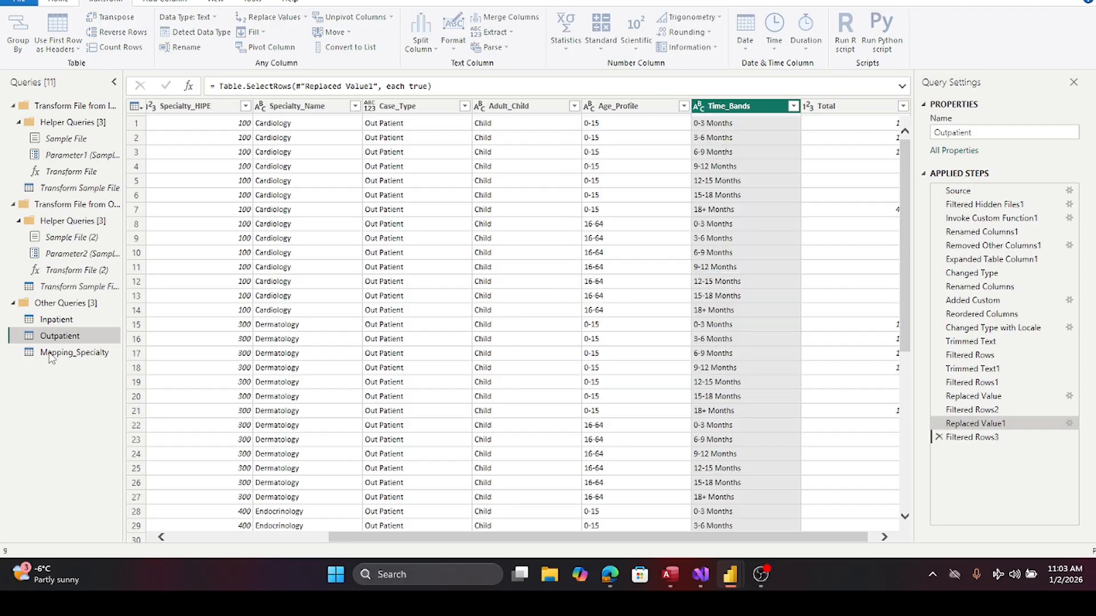
- Check the Time_Bands filter values in the Inpatient query against the standardized Outpatient bands
left_click(55, 319)
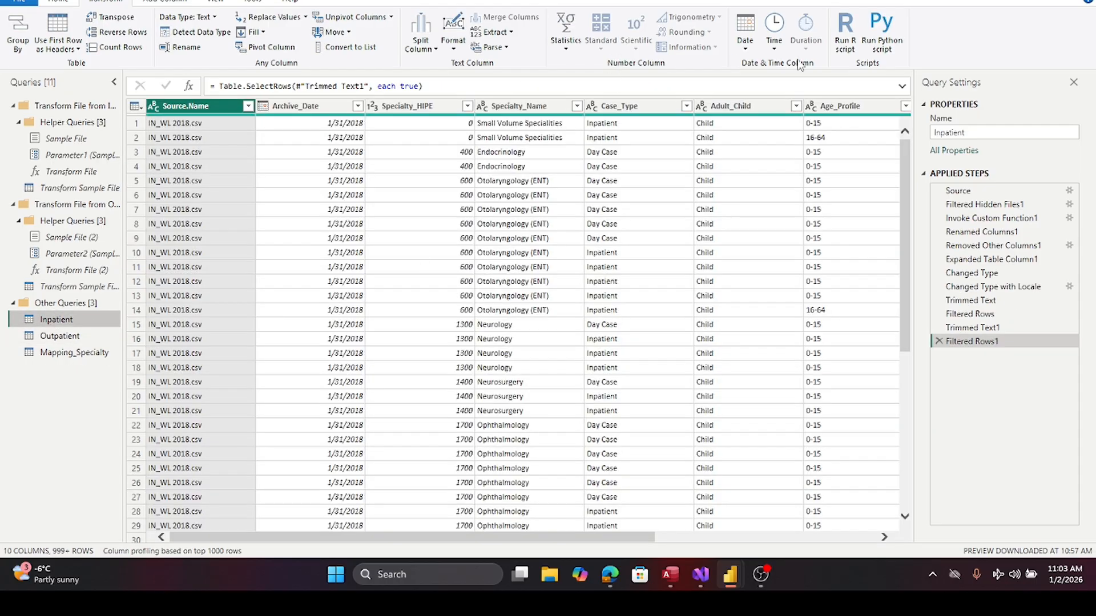
left_click_drag(620, 536, 945, 536)
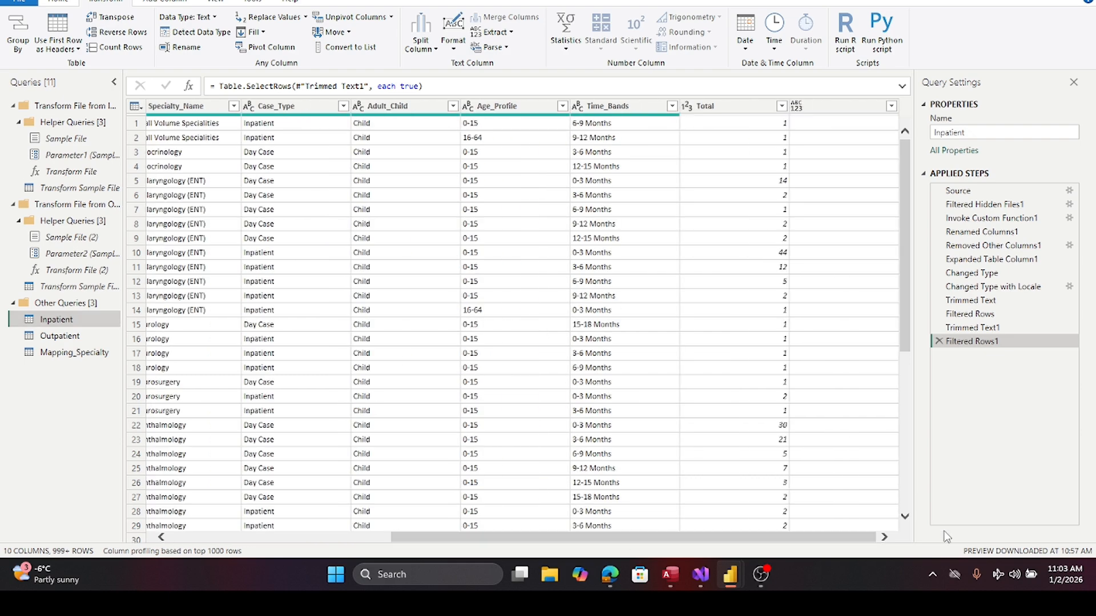
left_click(672, 107)
left_click(648, 365)
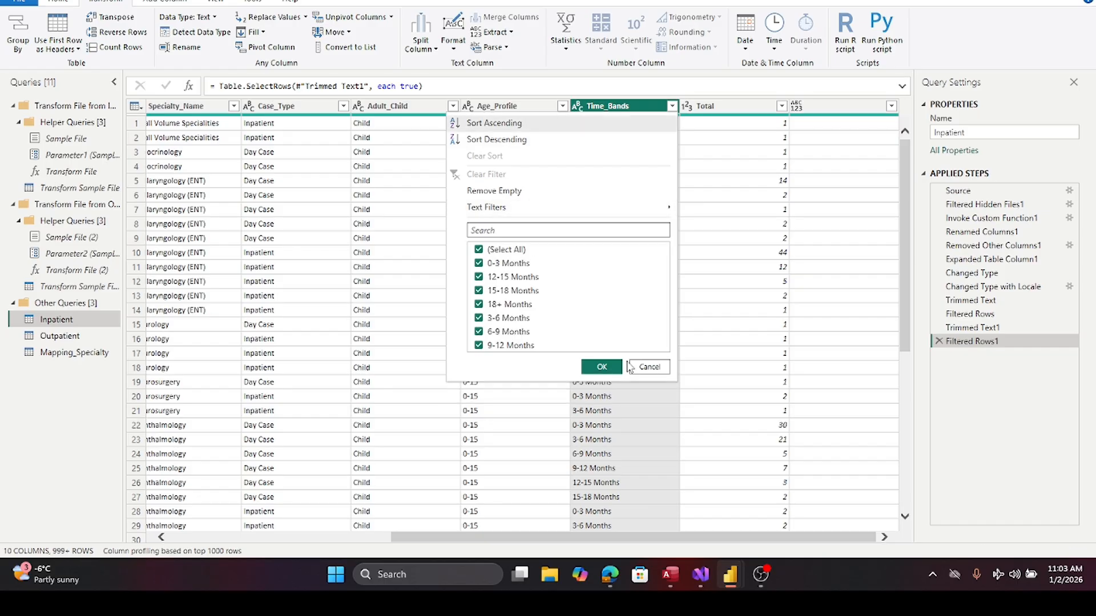
left_click(594, 367)
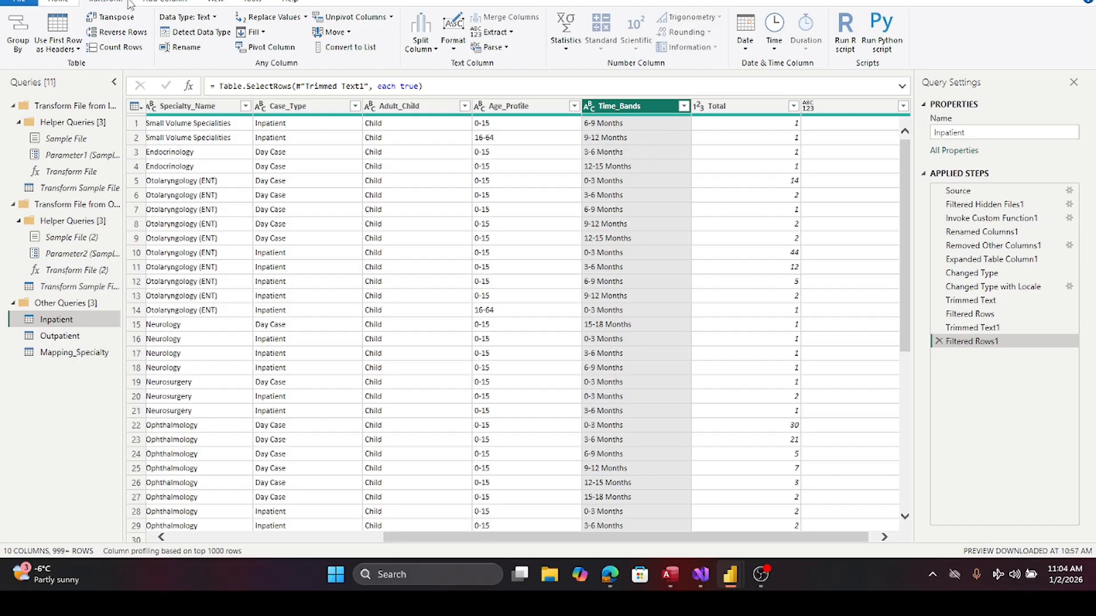
- Append the Inpatient and Outpatient queries as a new query, with Inpatient as the first table and Outpatient as the second
left_click(56, 5)
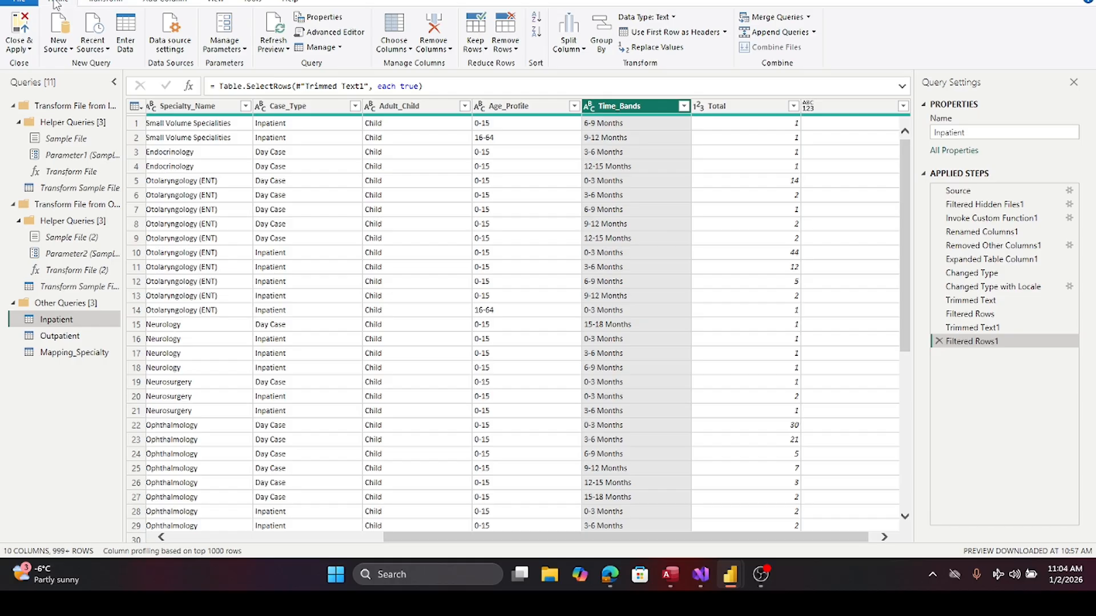
left_click(813, 33)
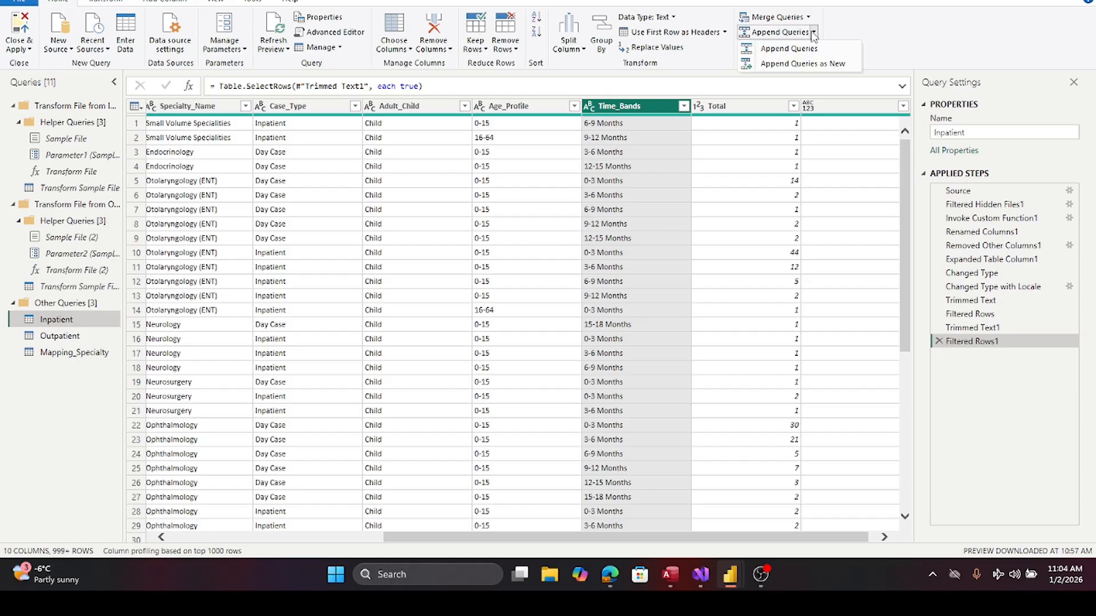
left_click(804, 64)
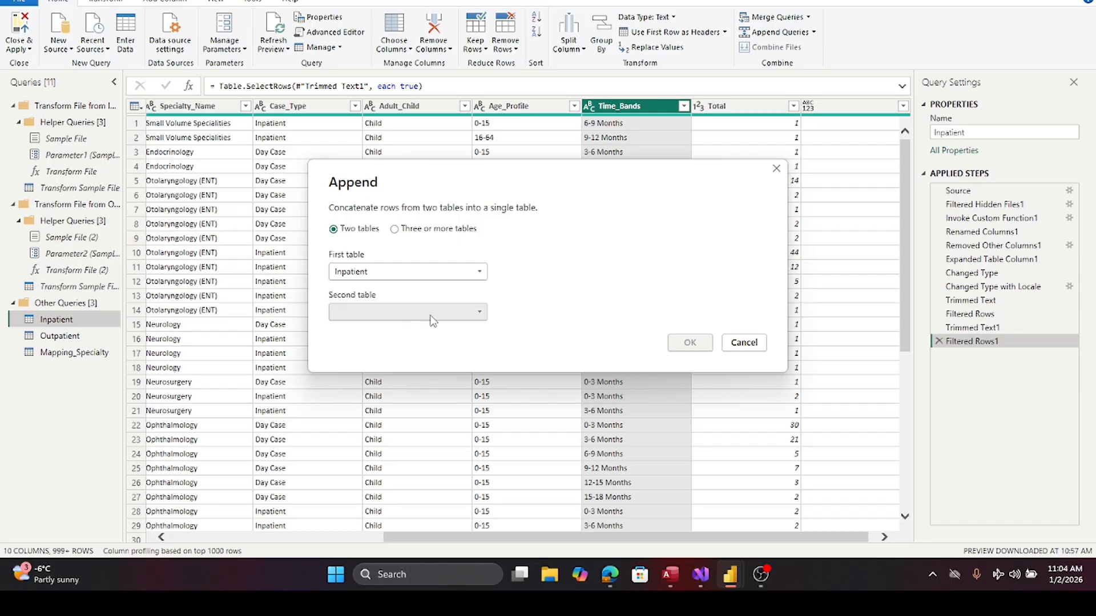
left_click(479, 316)
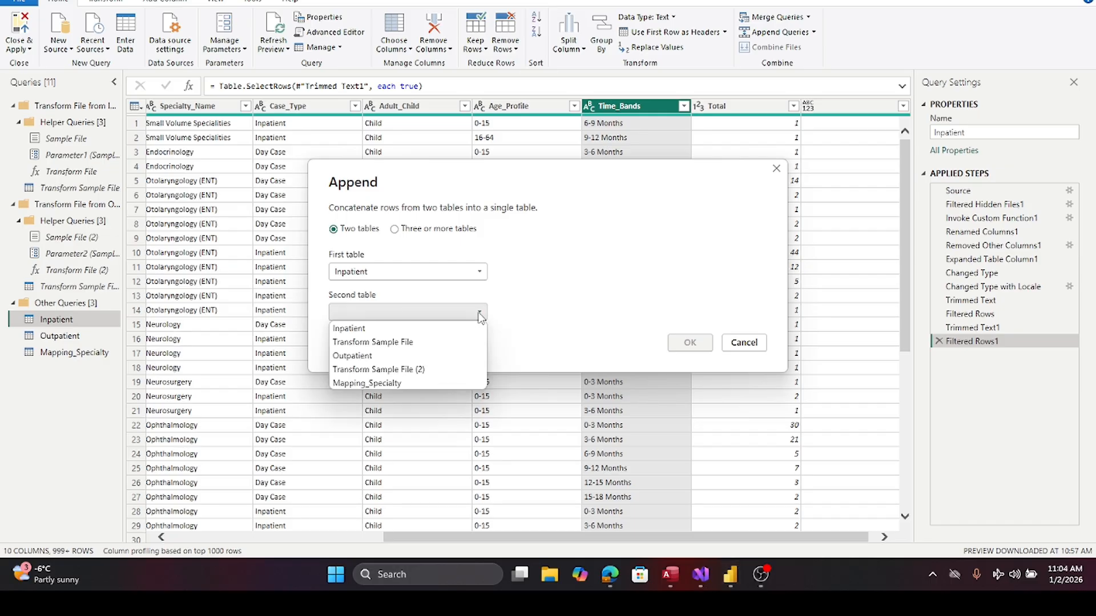
left_click(436, 357)
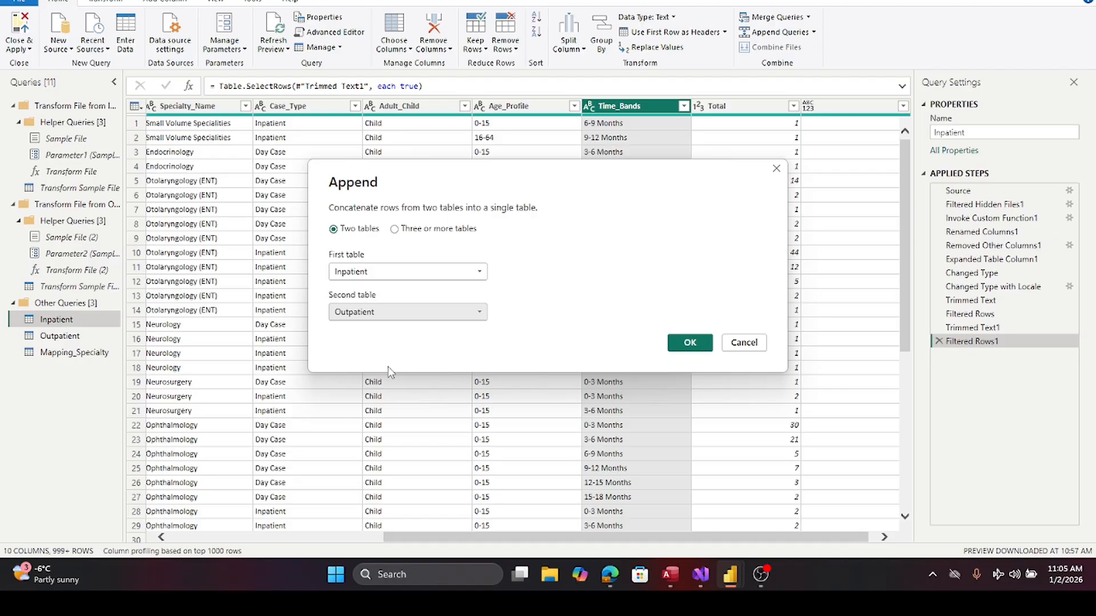
left_click(677, 343)
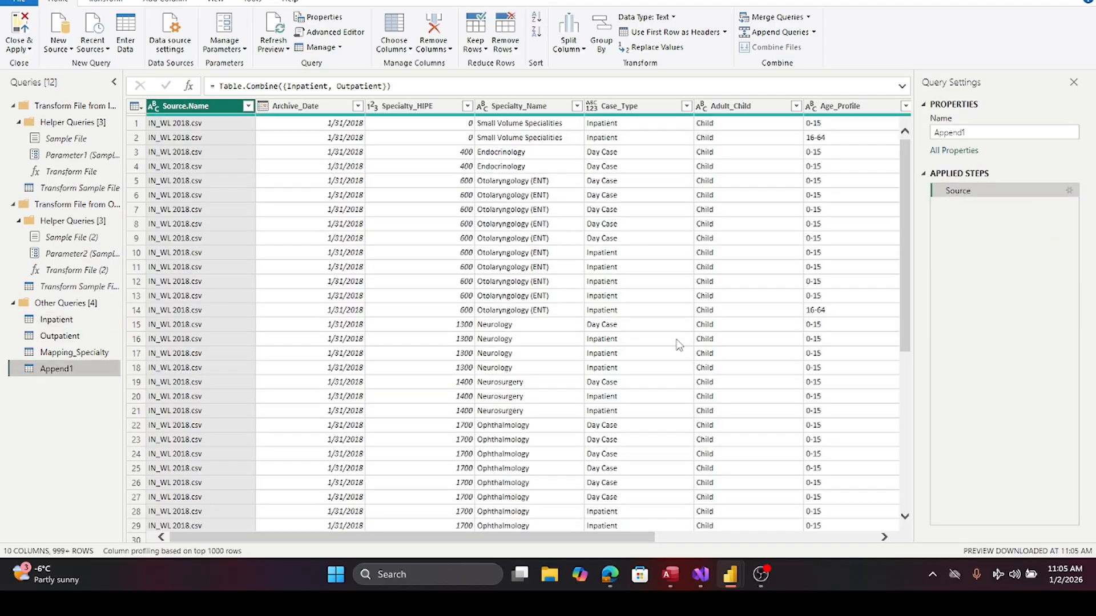
- Rename the appended query as AllData, and apply the query changes to the report and close the query editor
double_click(57, 369)
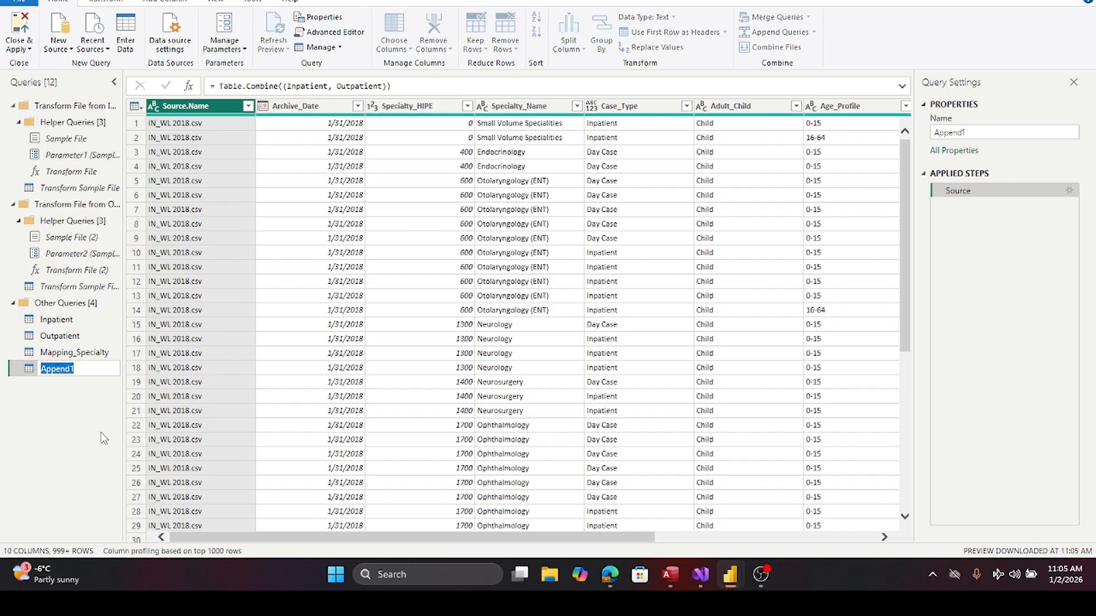
type("AllData")
key("Return")
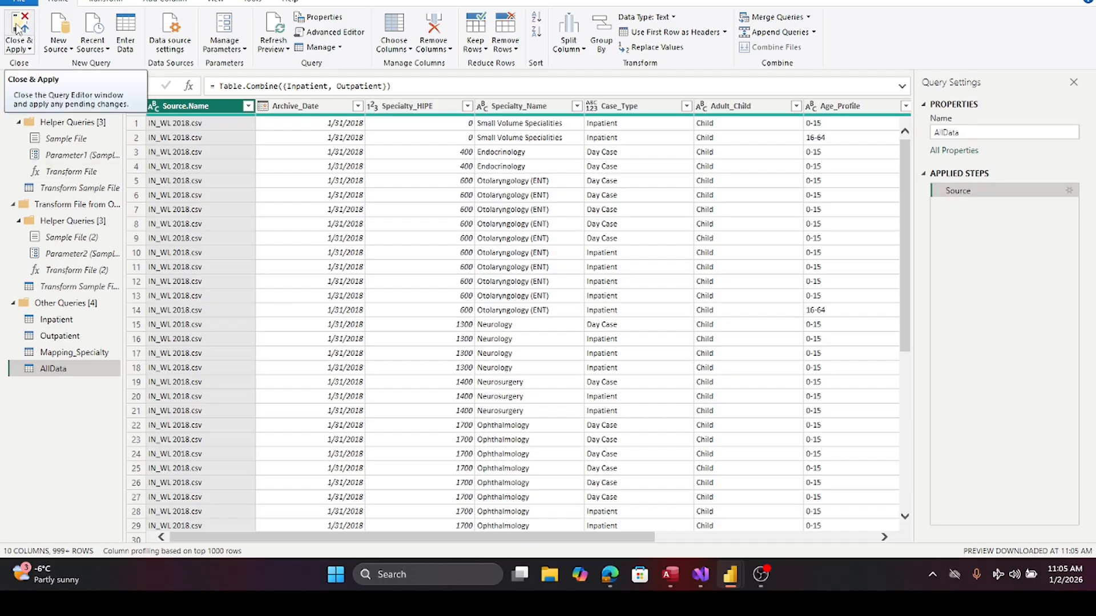
left_click(18, 28)
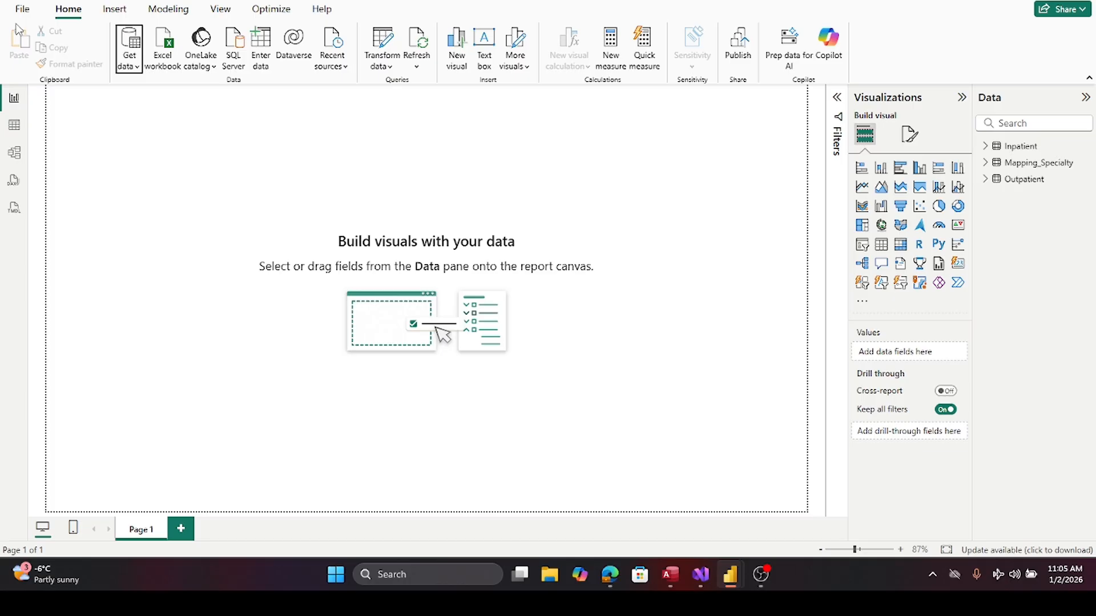
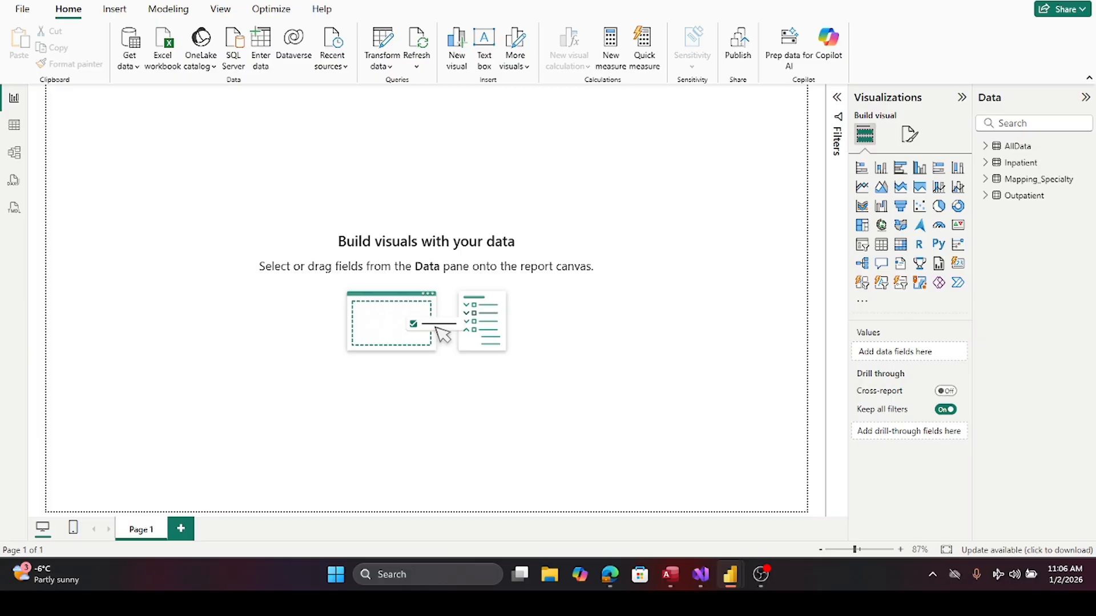
- Rename the report page as Summary
left_click(22, 0)
double_click(146, 527)
type("Summa")
type("ry")
key("Return")
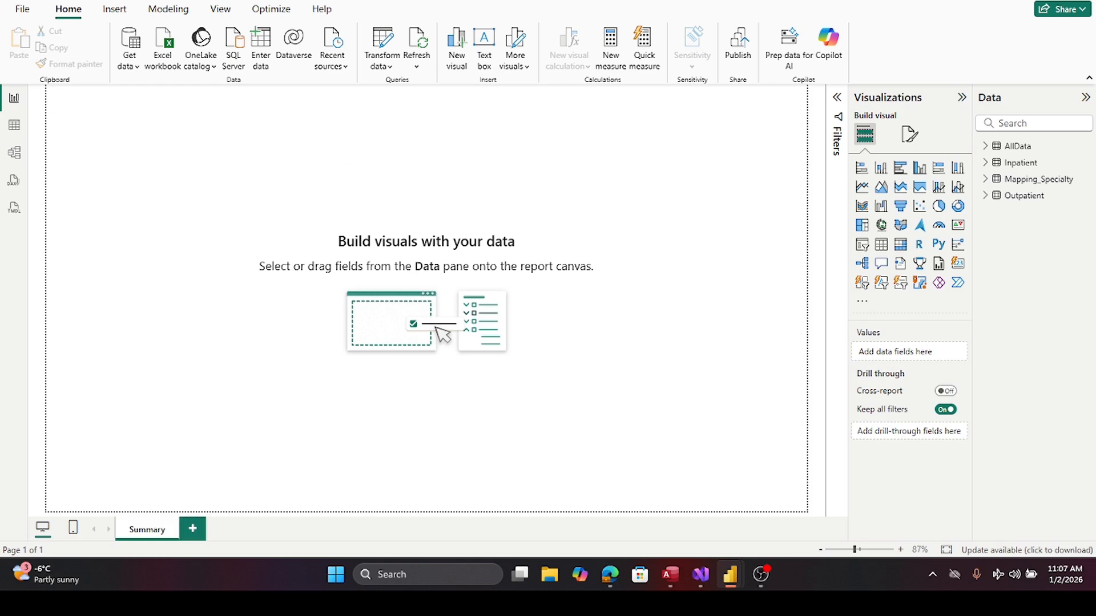
- Look through the fields of the AllData and Inpatient tables
left_click(986, 146)
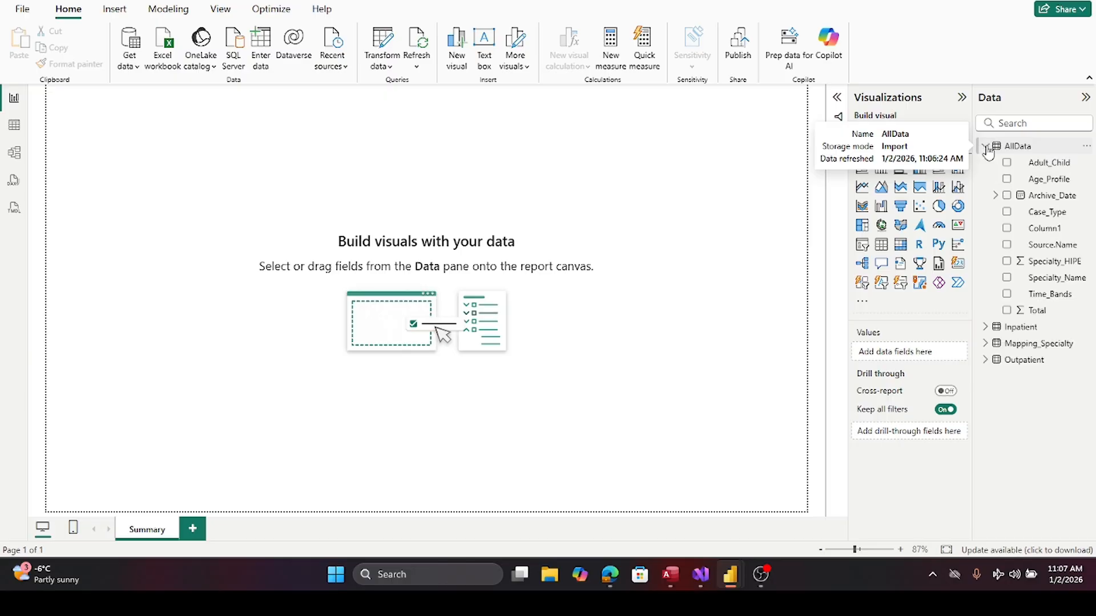
left_click(986, 148)
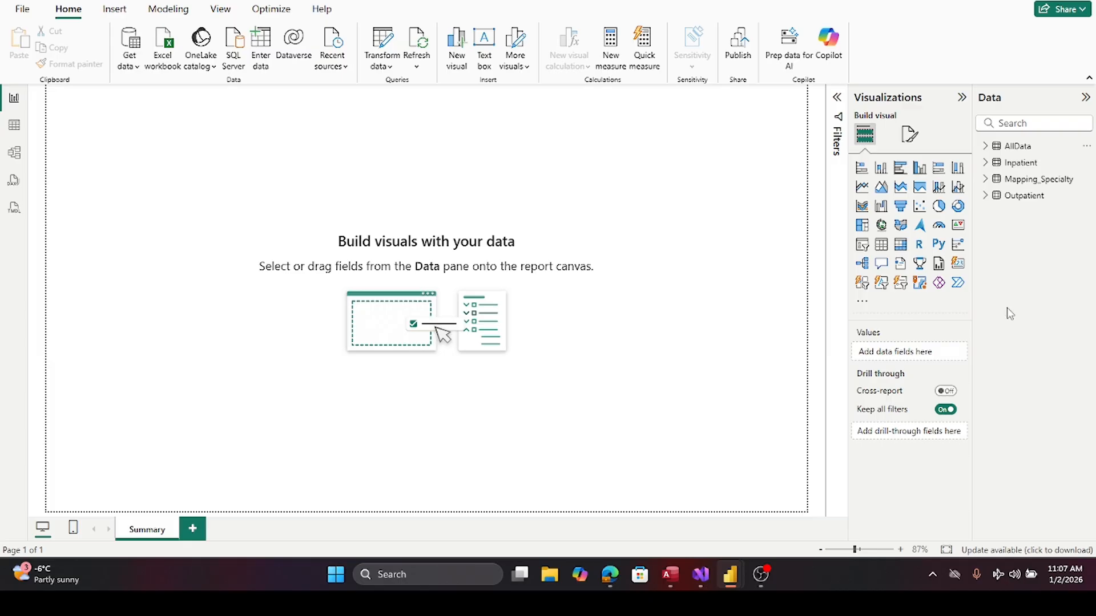
left_click(993, 165)
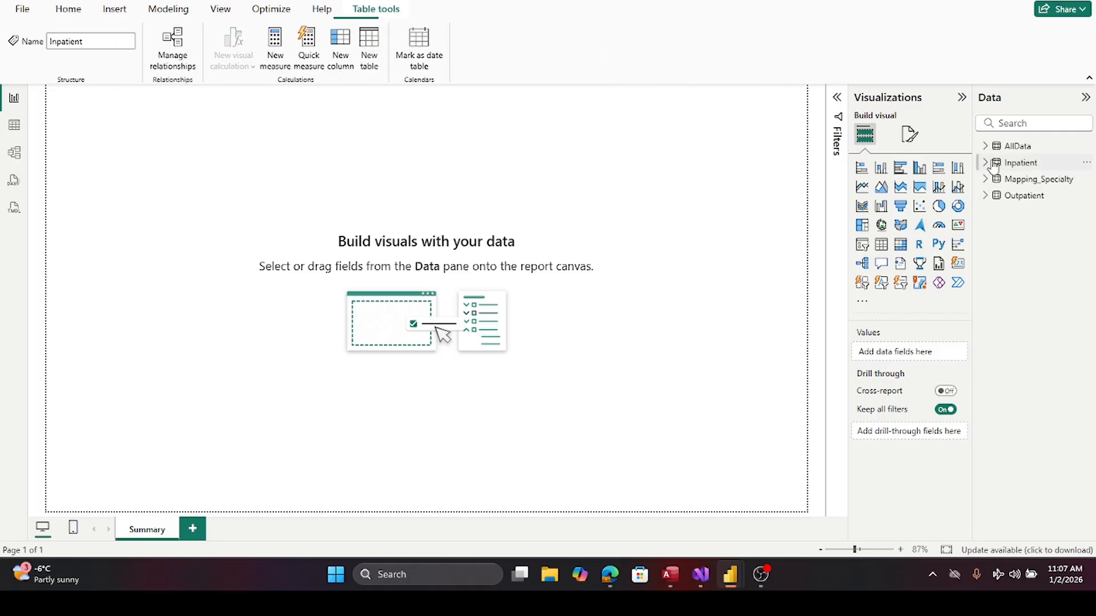
left_click(983, 165)
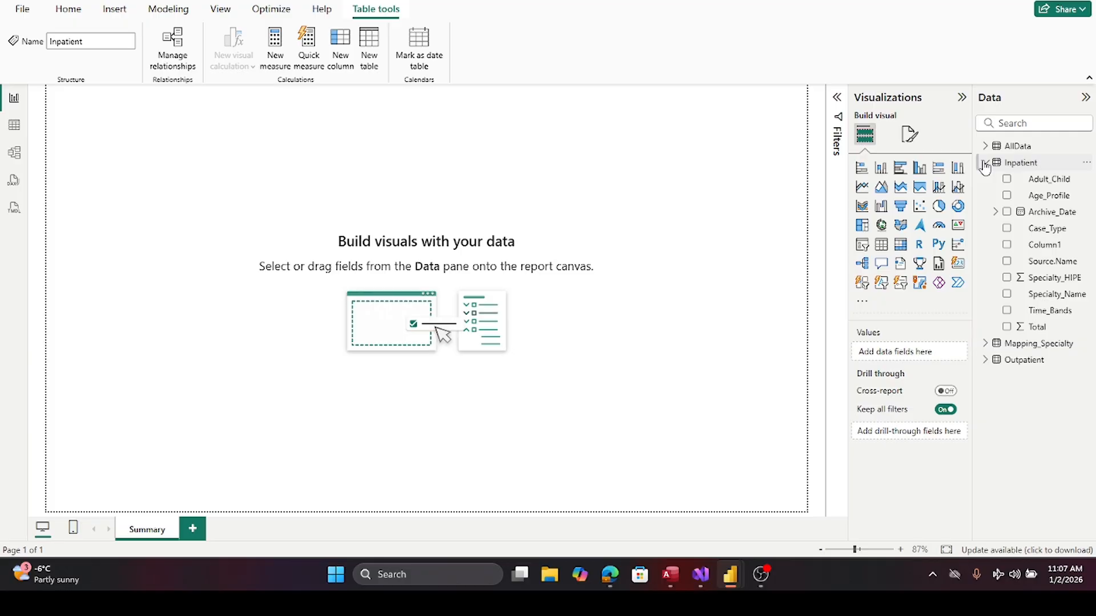
left_click(984, 165)
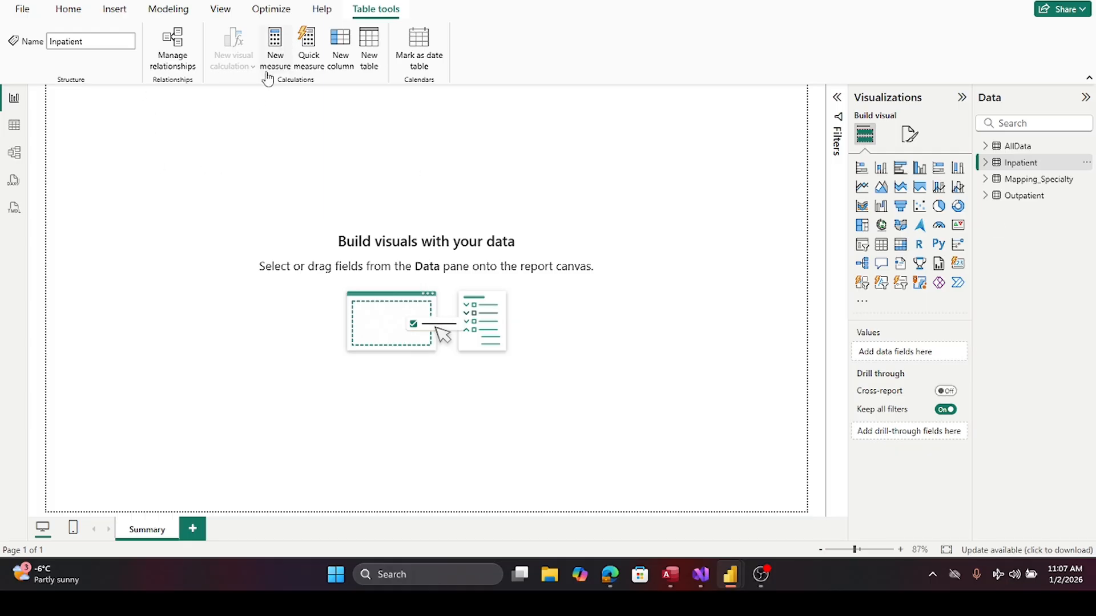
- Create a new calculated table named Calculations with an empty expression and commit it
left_click(69, 10)
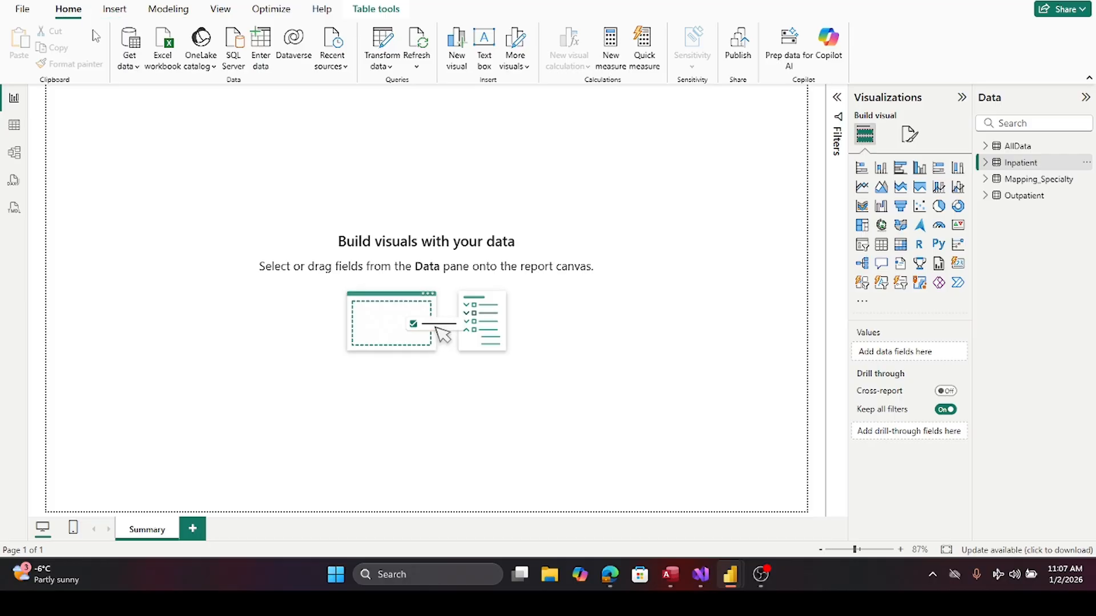
left_click(160, 13)
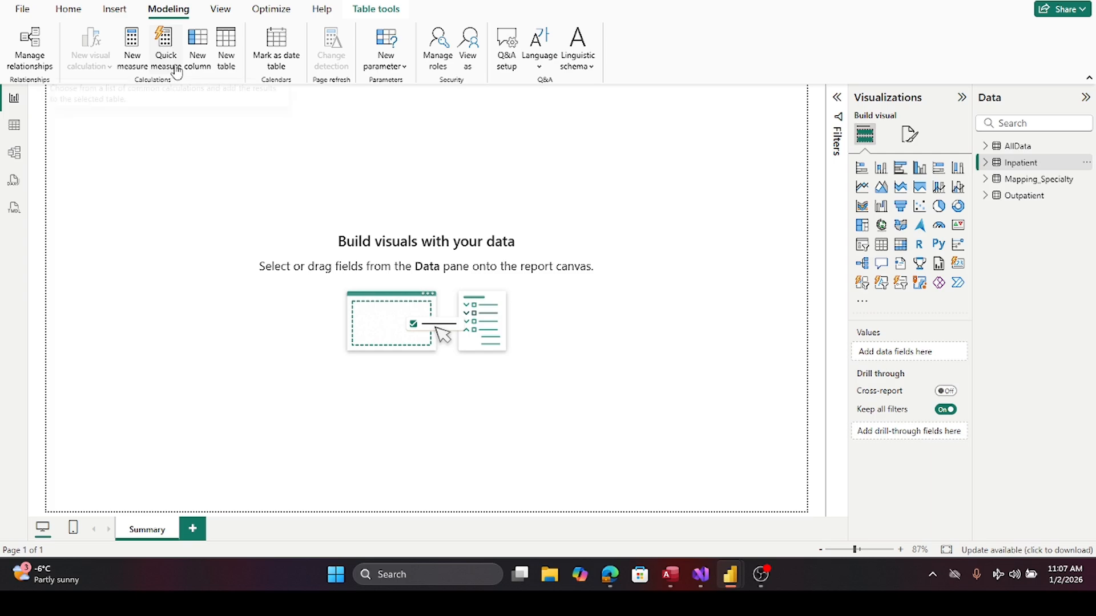
left_click(227, 39)
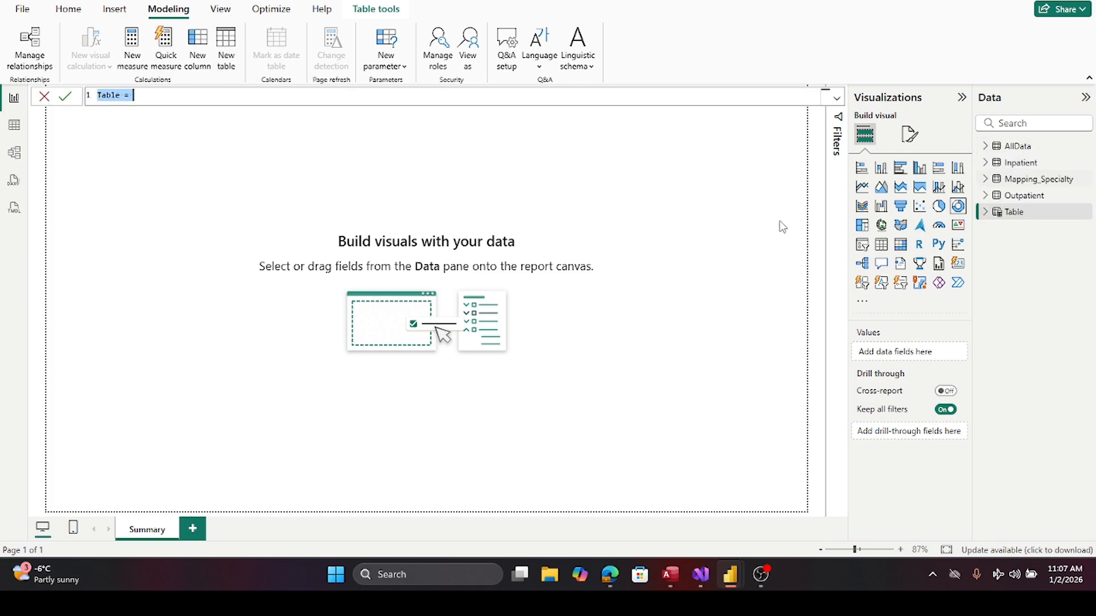
double_click(106, 102)
type("Calculations")
key("Tab")
key("BackSpace")
key("BackSpace")
key("BackSpace")
key("BackSpace")
left_click(63, 100)
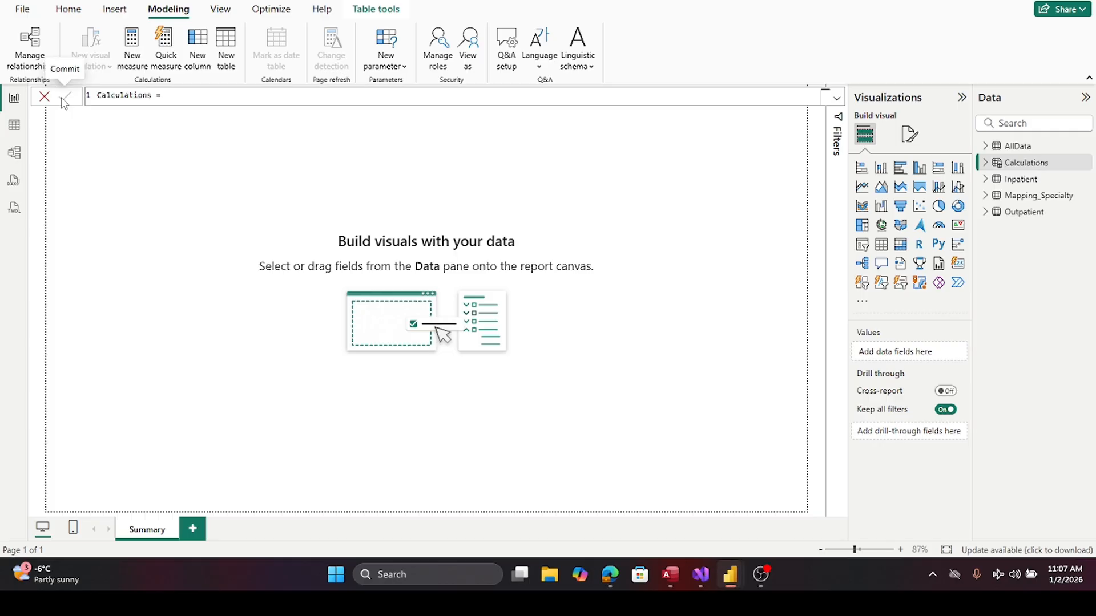
- Add a measure to the Calculations table with the formula Average Wait List = AVERAGE(All_Data[Total])
left_click(986, 162)
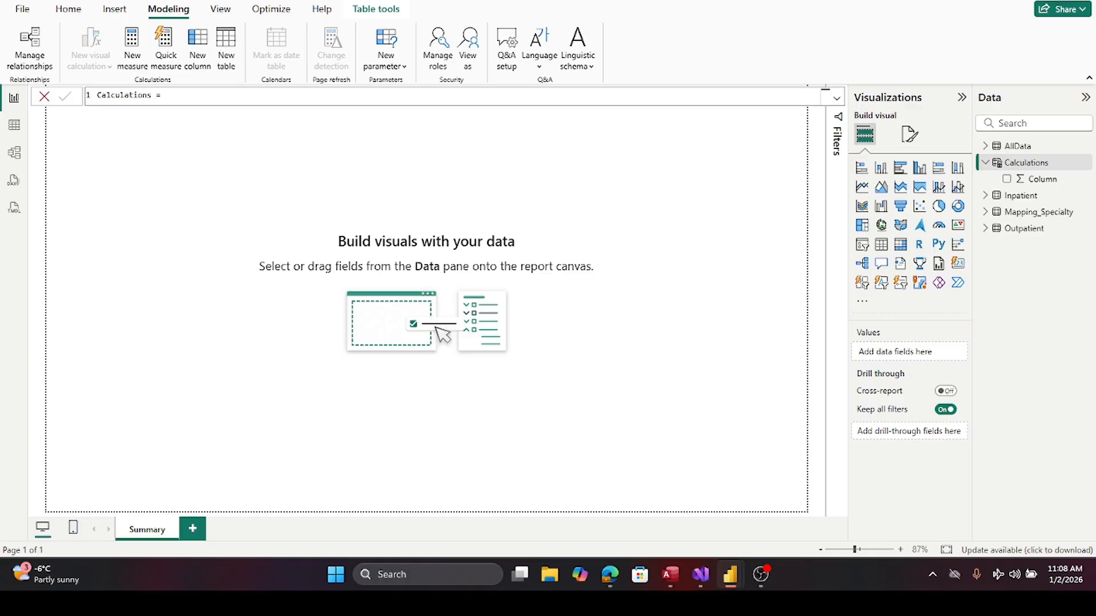
key("alt+Tab")
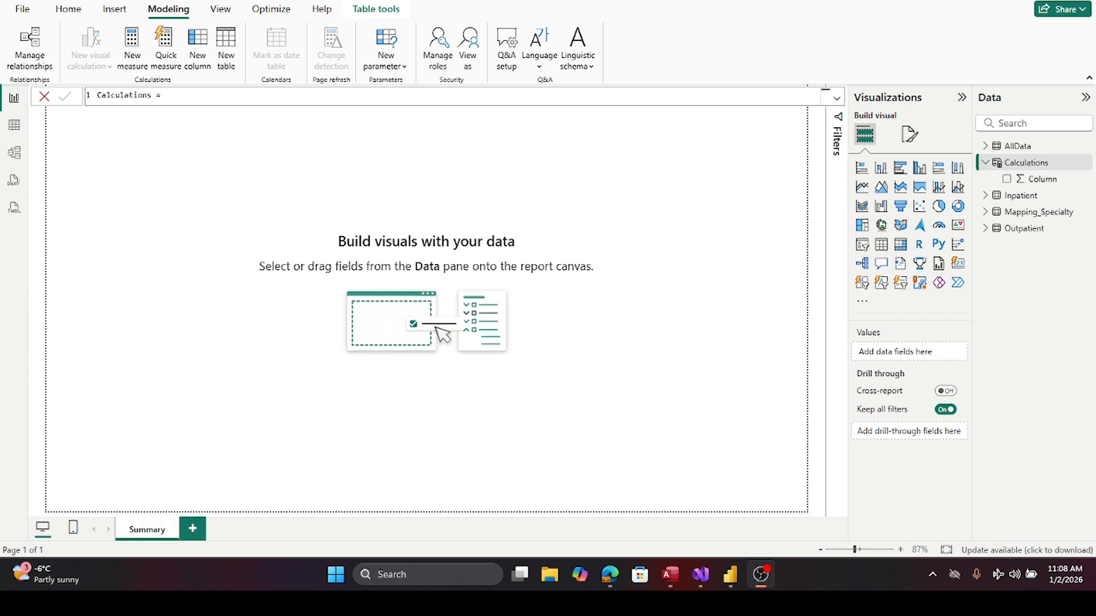
key("alt+Tab")
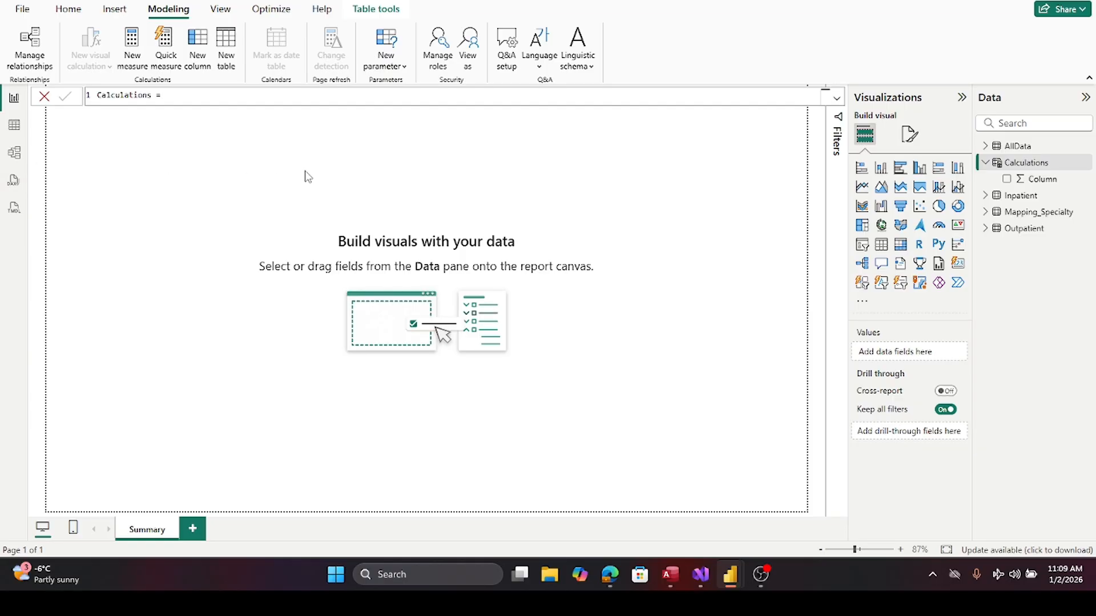
right_click(985, 165)
left_click(904, 194)
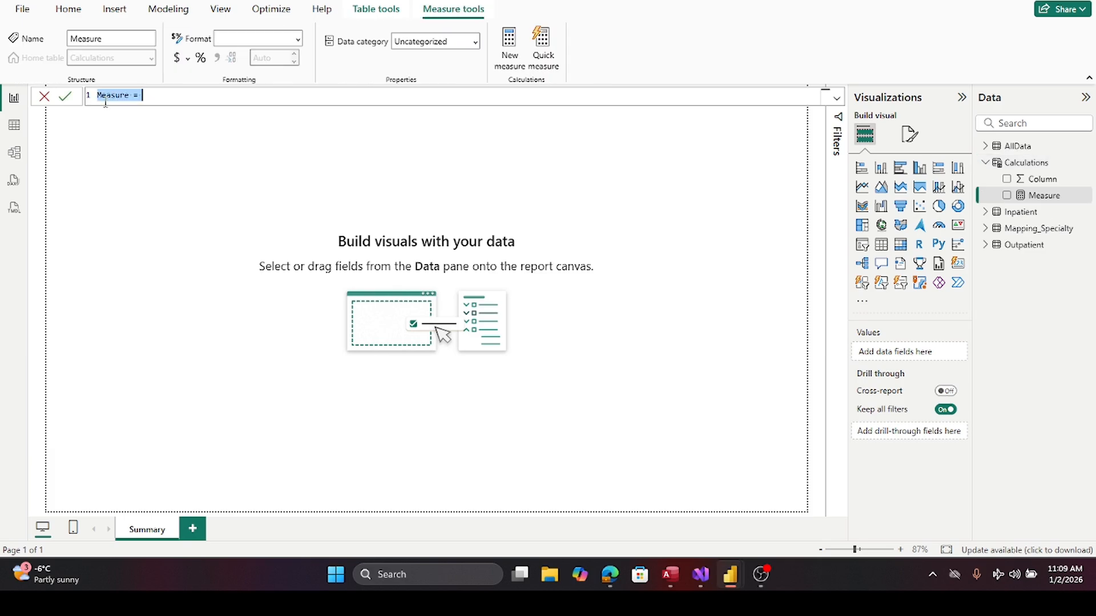
type("Average Wait List = AVERAGE(All_Data[Total])")
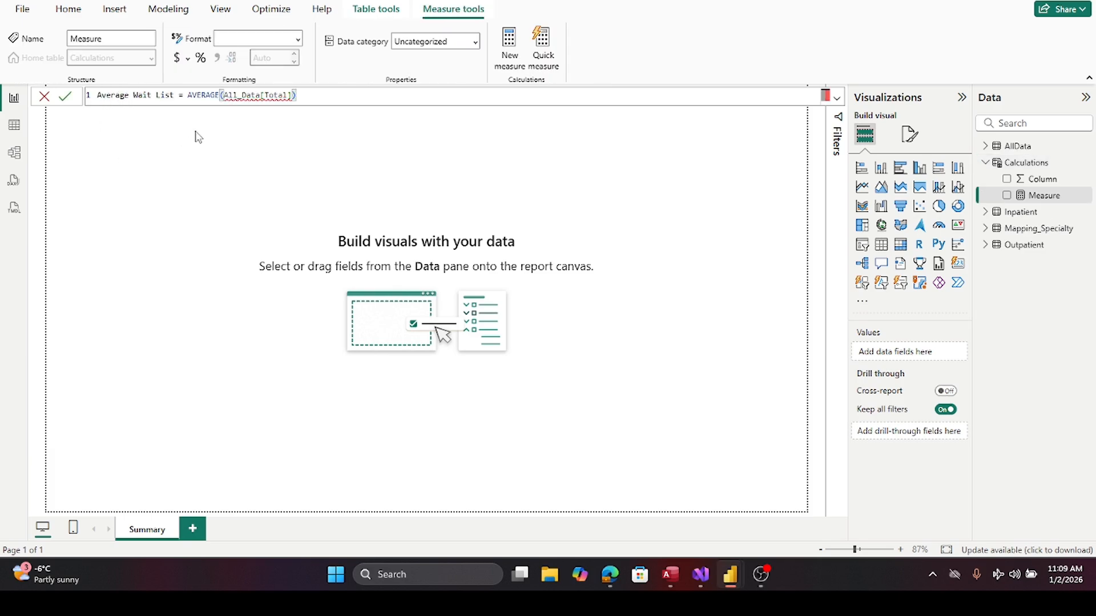
left_click(241, 95)
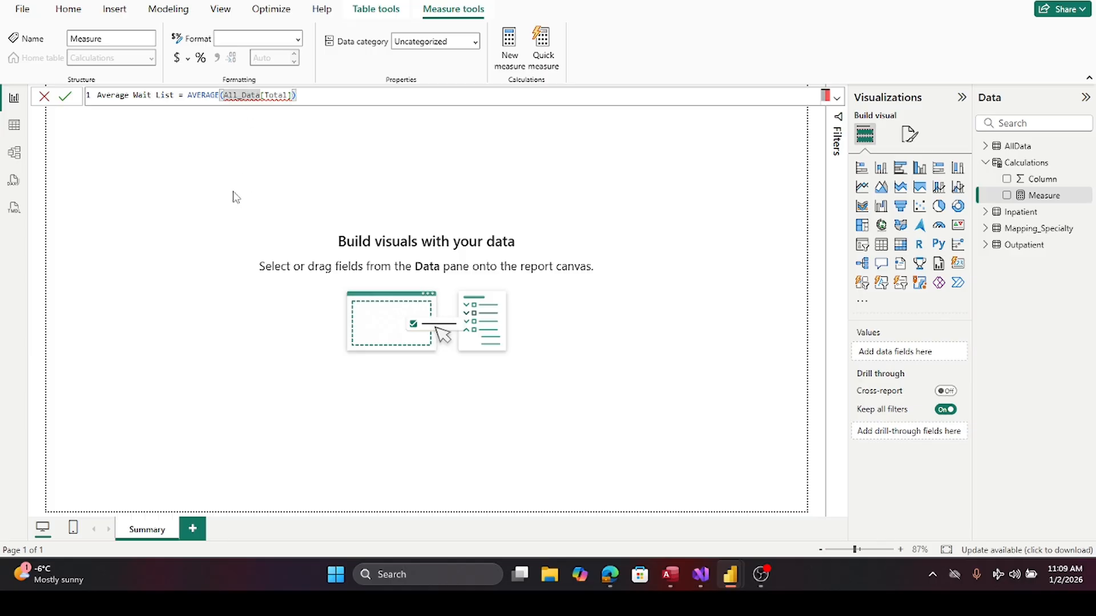
key("BackSpace")
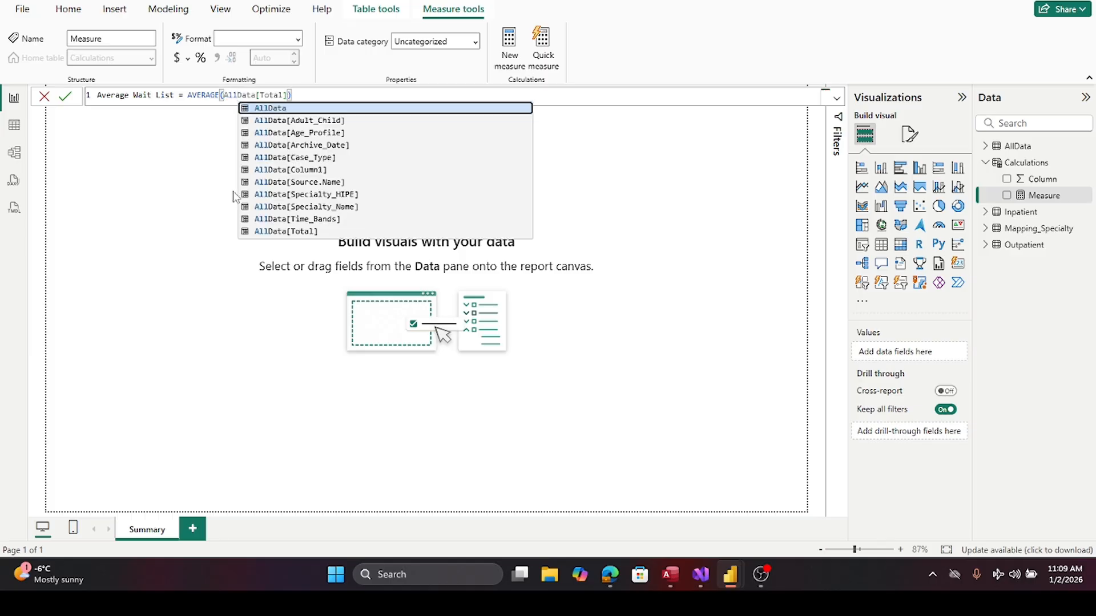
left_click(267, 108)
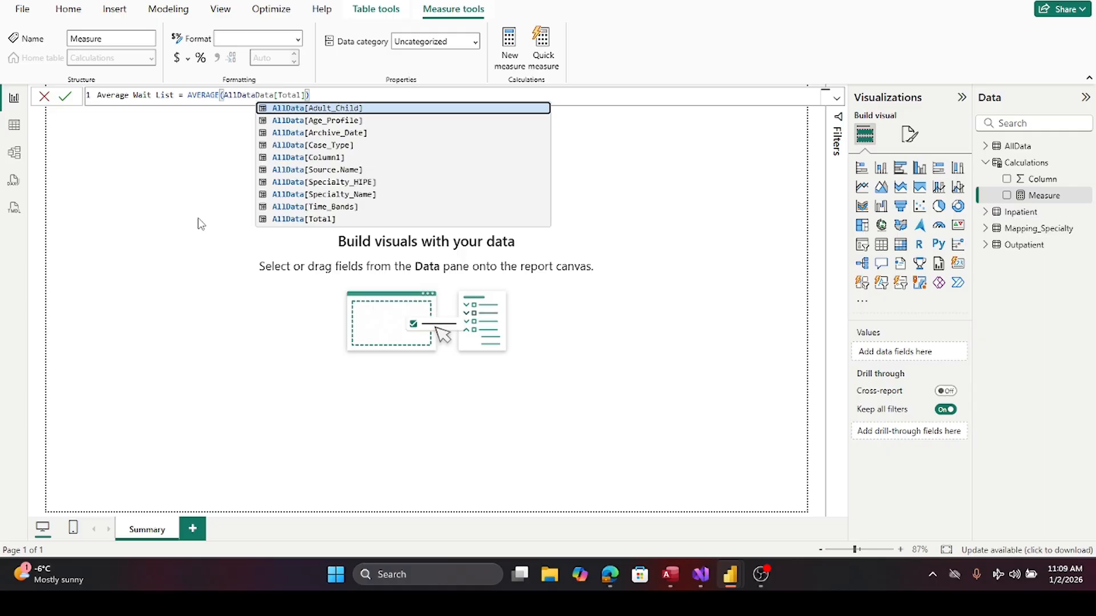
key("Tab")
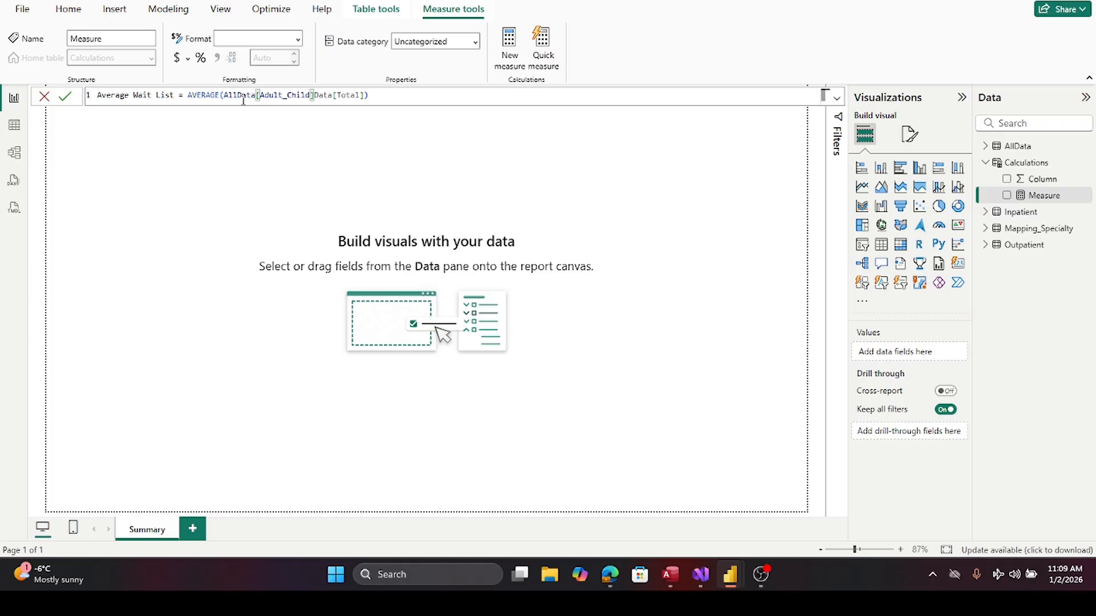
mouse_move(407, 98)
left_mouse_down()
mouse_move(301, 99)
mouse_move(3, 52)
left_mouse_up()
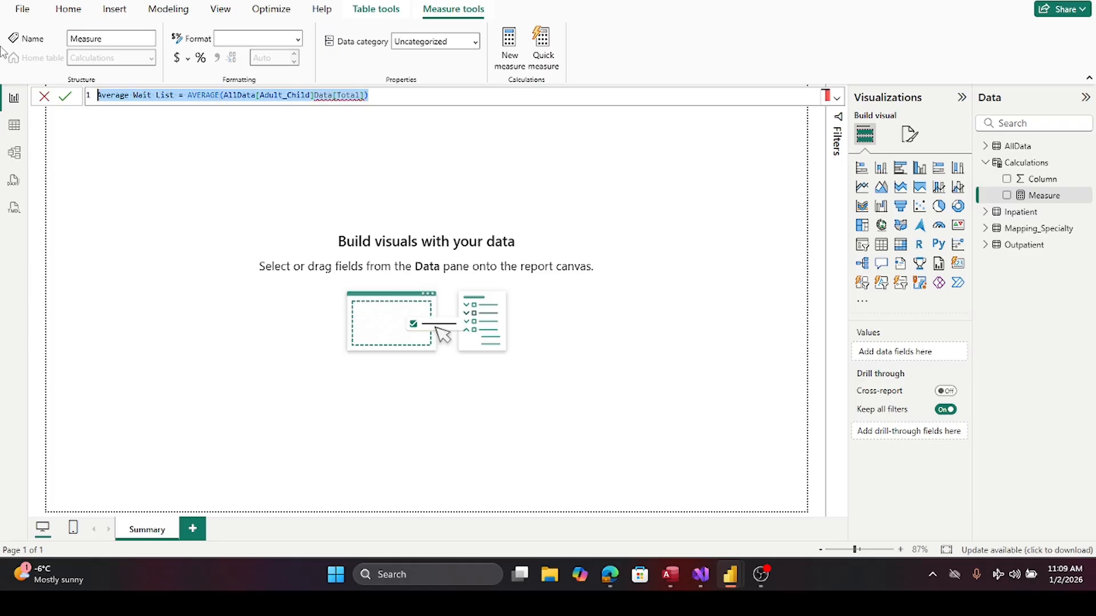
type("Average Wait List = AVERAGE(All_Data[Total])")
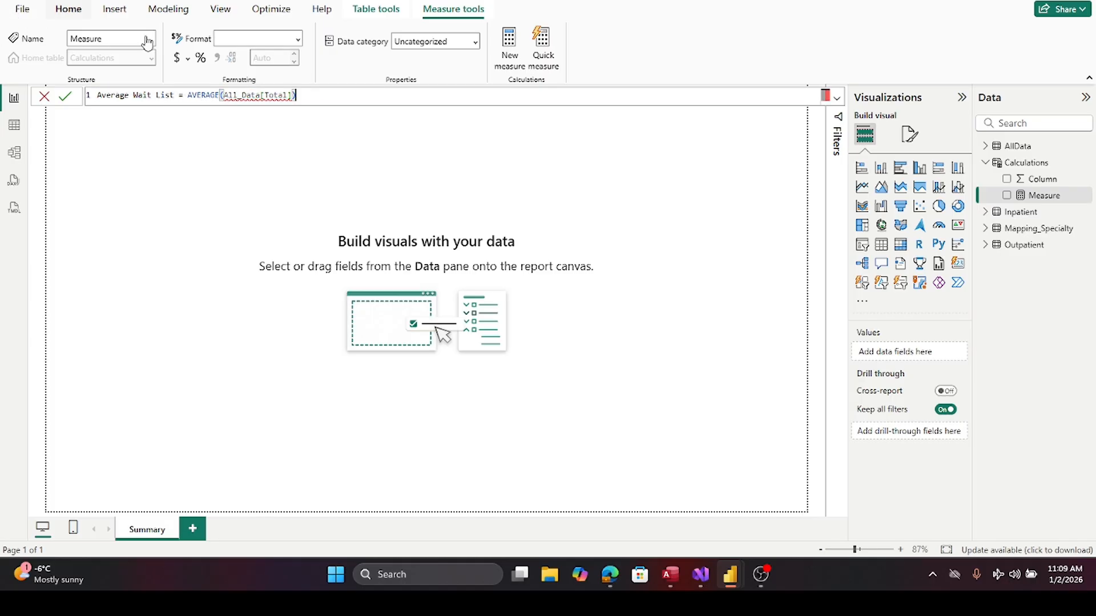
- Correct the table reference in the Average Wait List formula so it reads AVERAGE(AllData[Total])
mouse_move(240, 95)
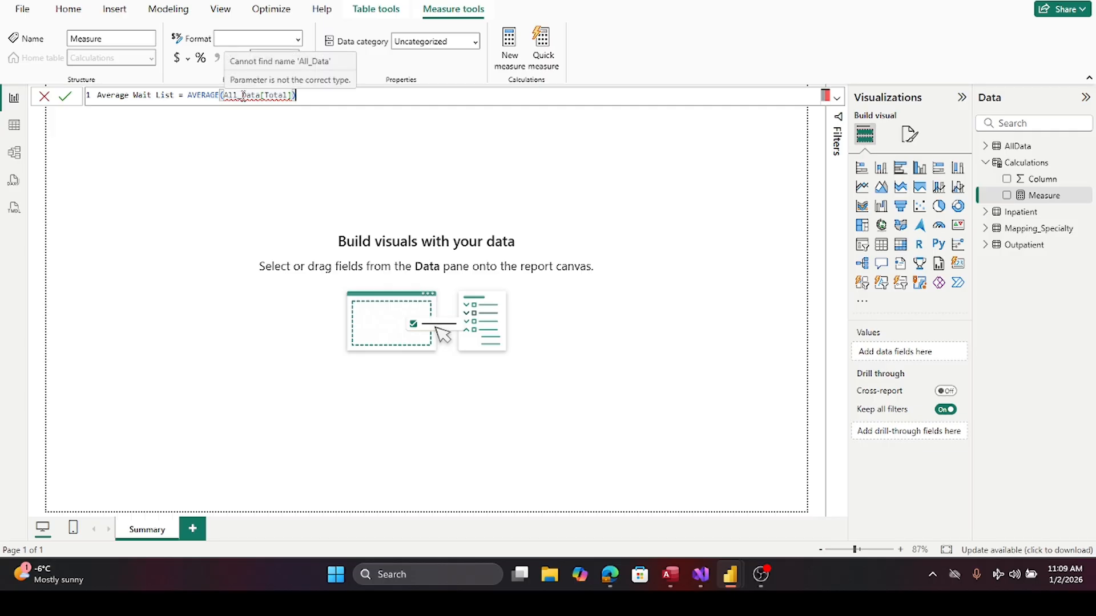
left_click(240, 94)
key("BackSpace")
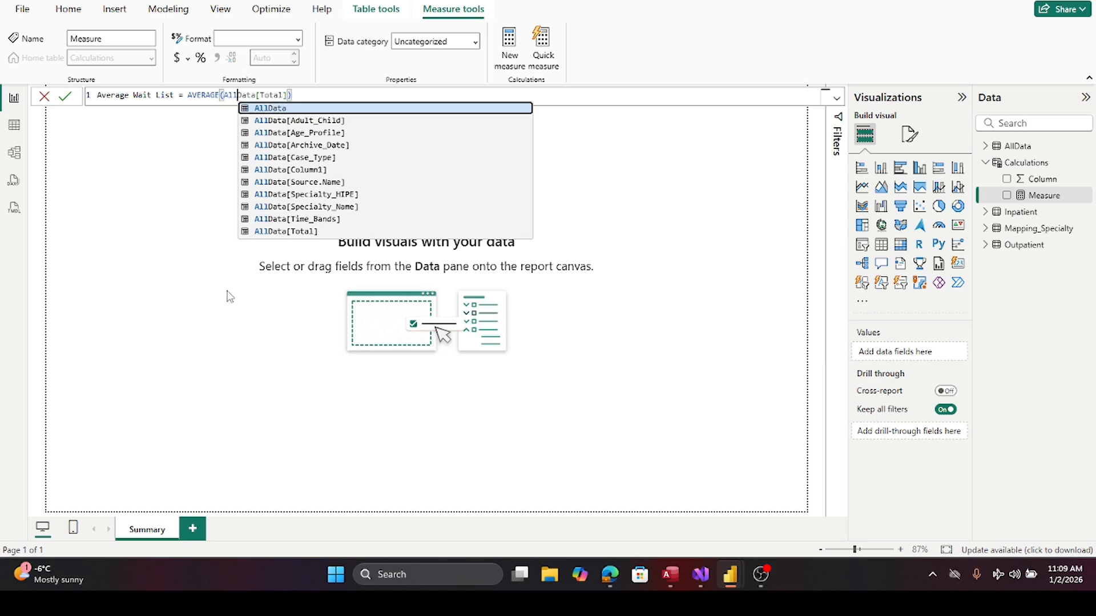
key("Tab")
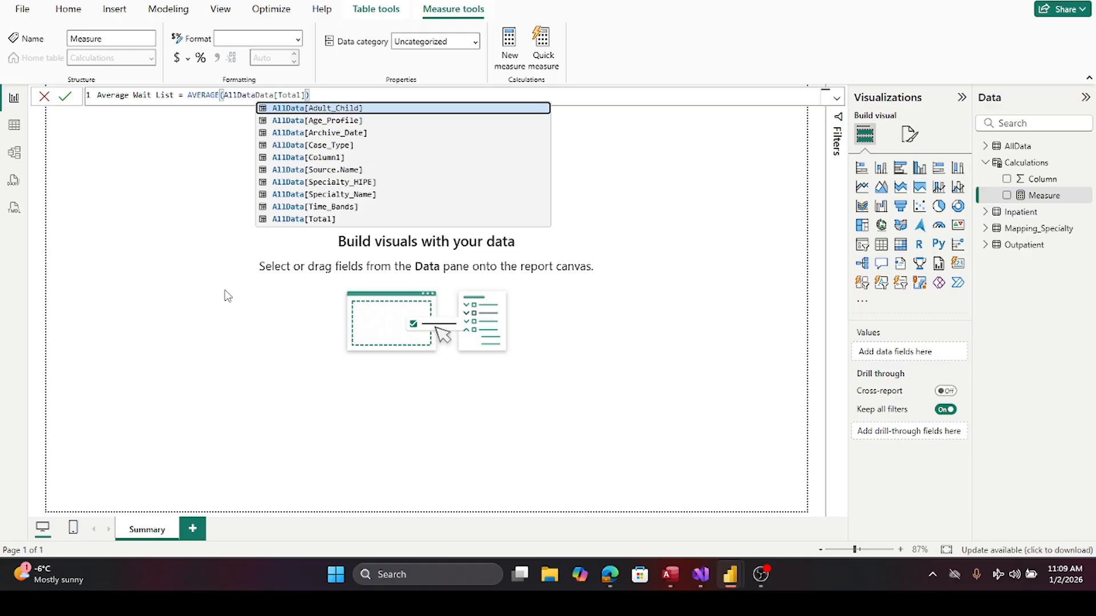
key("BackSpace")
key("BackSpace")
key("BackSpace")
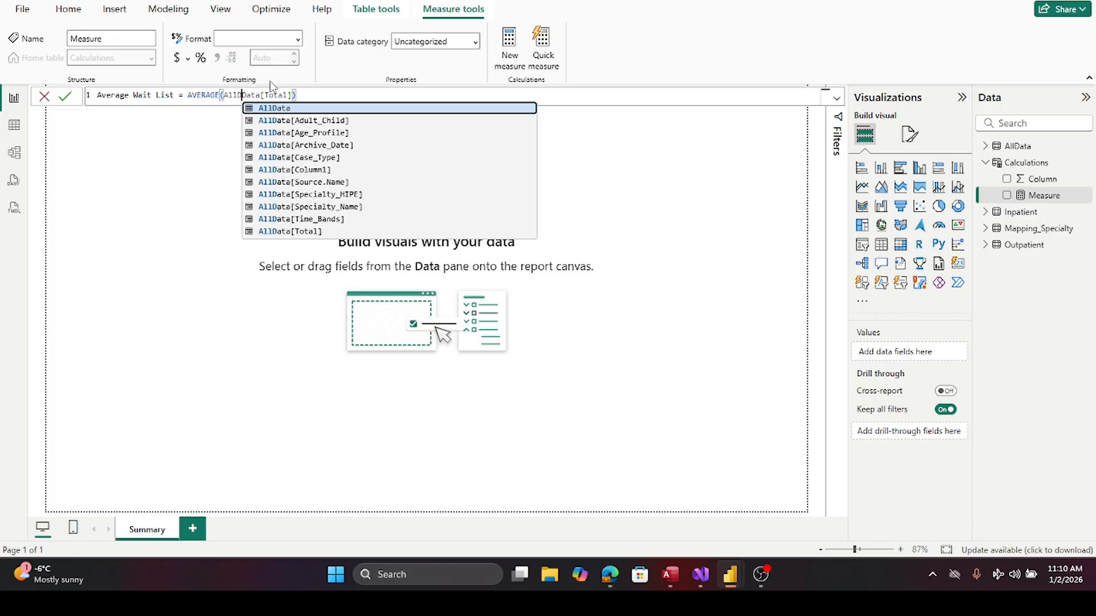
type("ata")
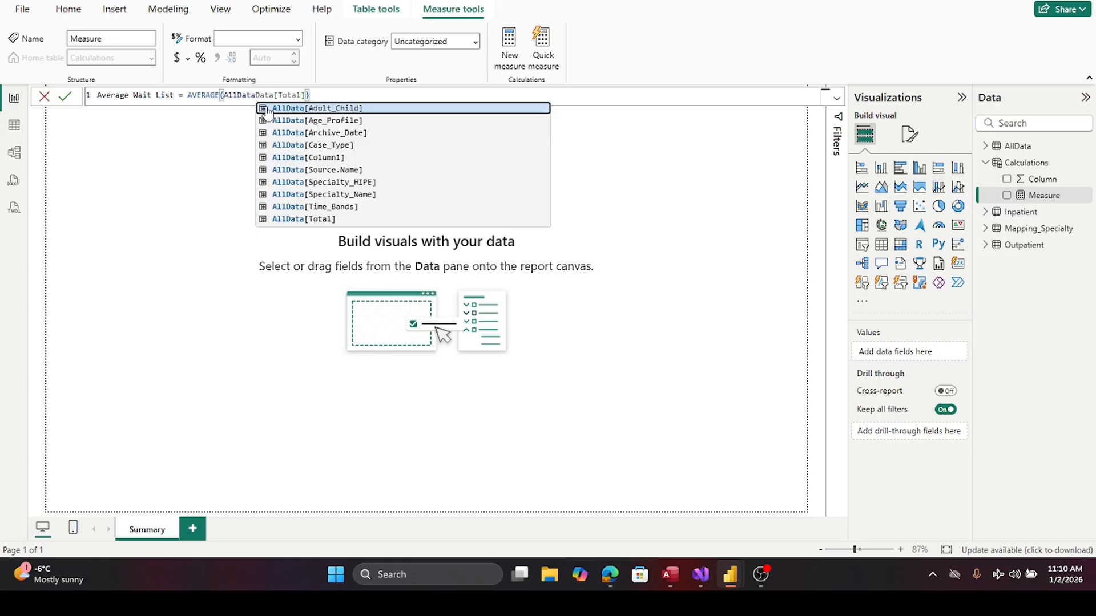
key("BackSpace")
key("BackSpace")
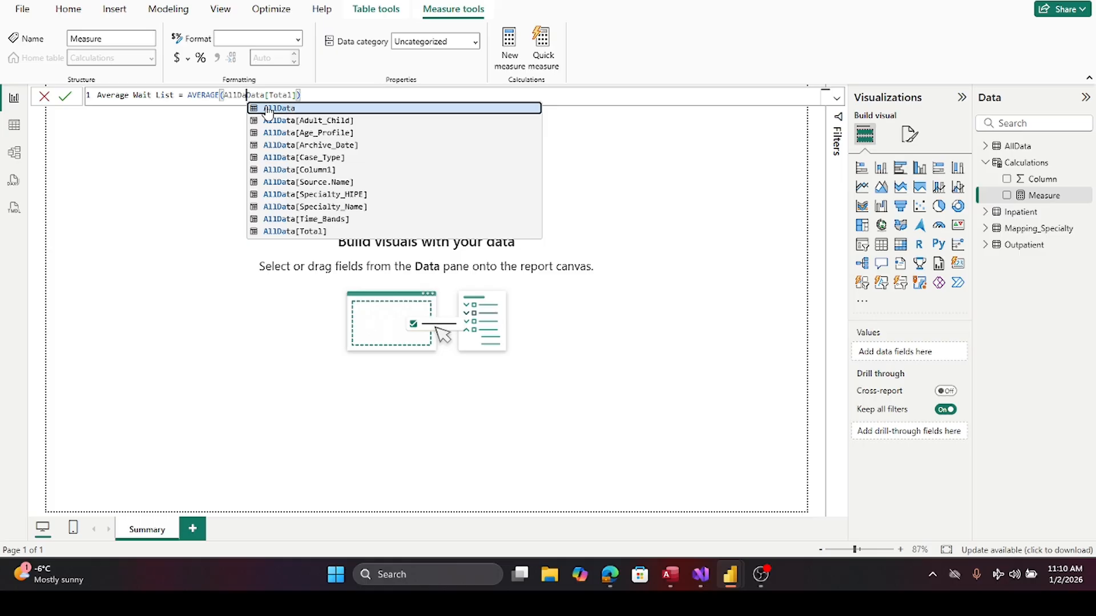
key("BackSpace")
key("BackSpace")
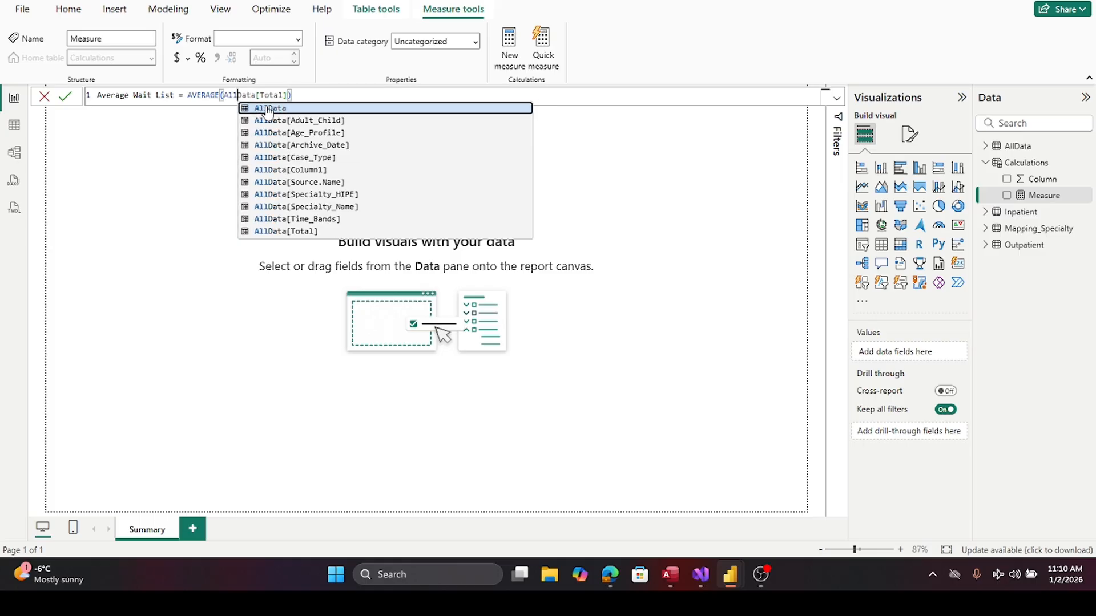
- Commit the Average Wait List measure in the Calculations table and leave its formula
left_click(66, 97)
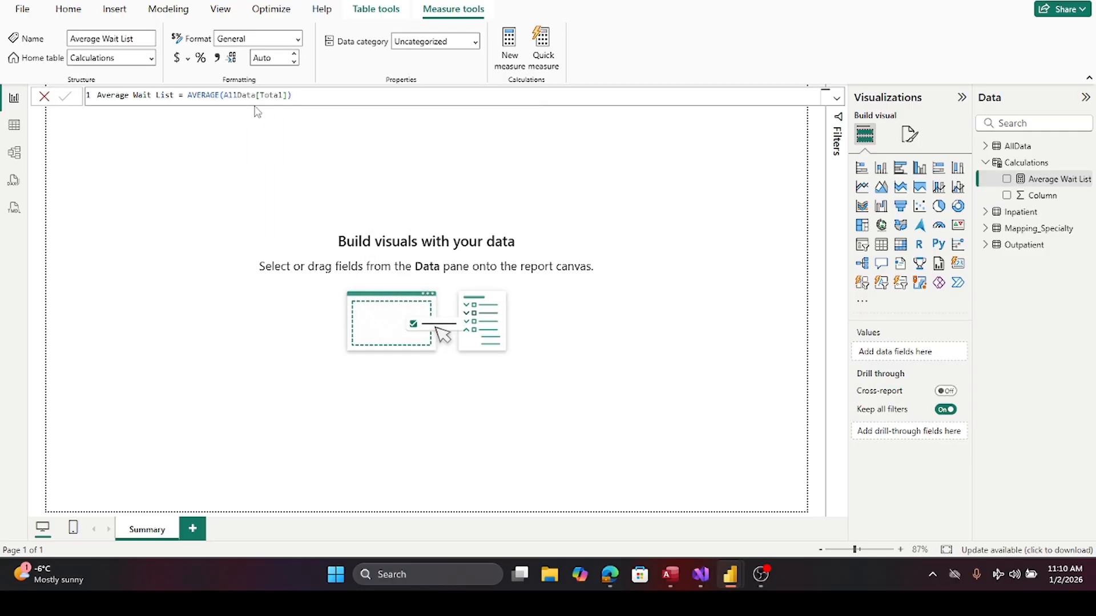
left_click(308, 96)
key("ctrl+a")
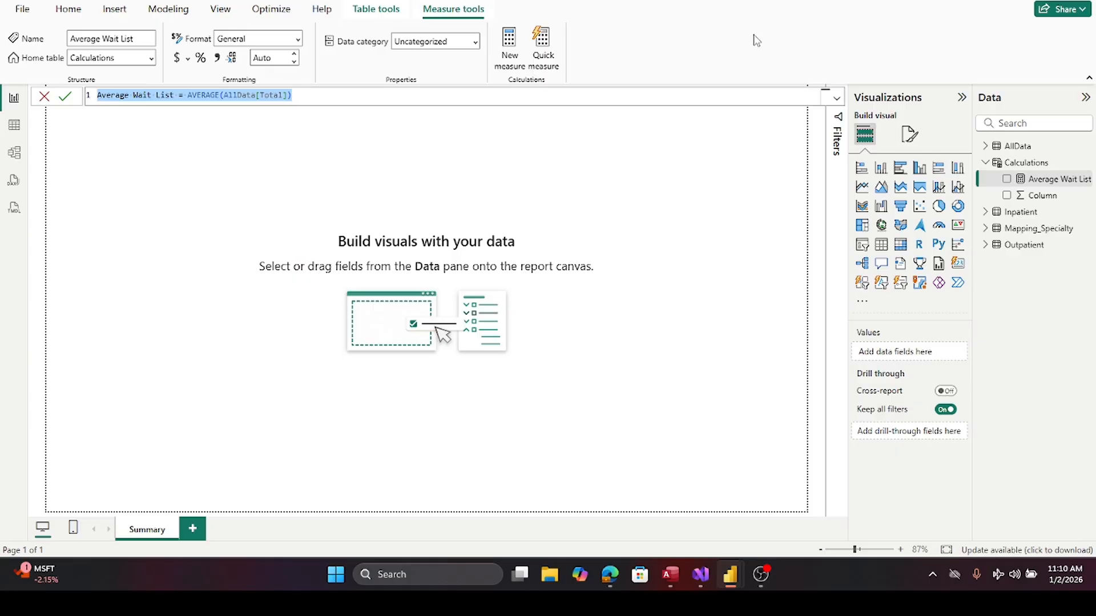
left_click(718, 261)
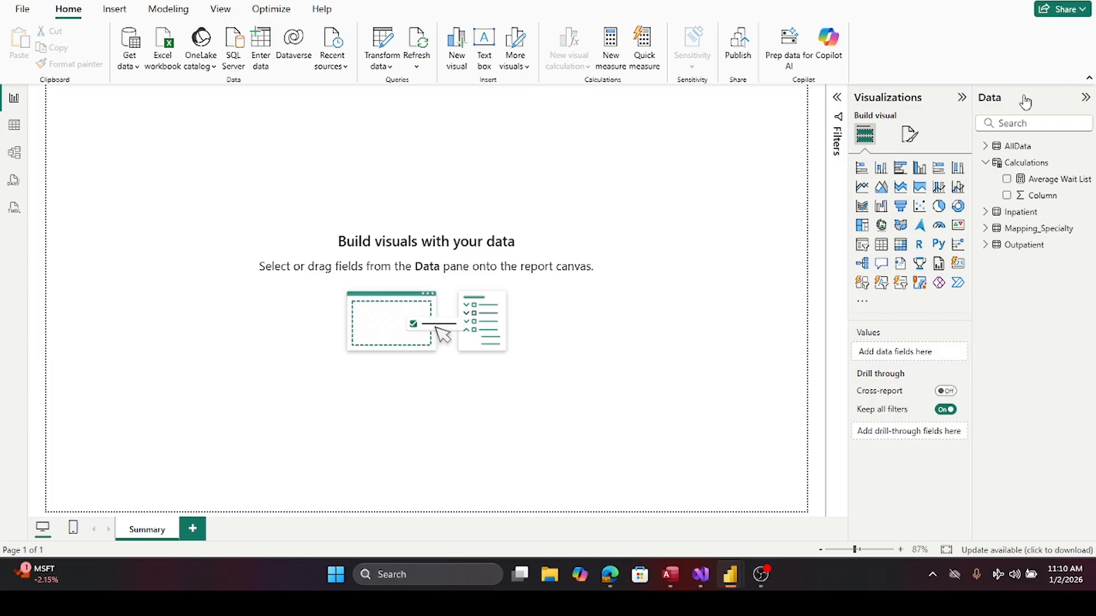
- Rename the AllData table as All_Data and open the formula of the Average Wait List measure
left_click(1004, 147)
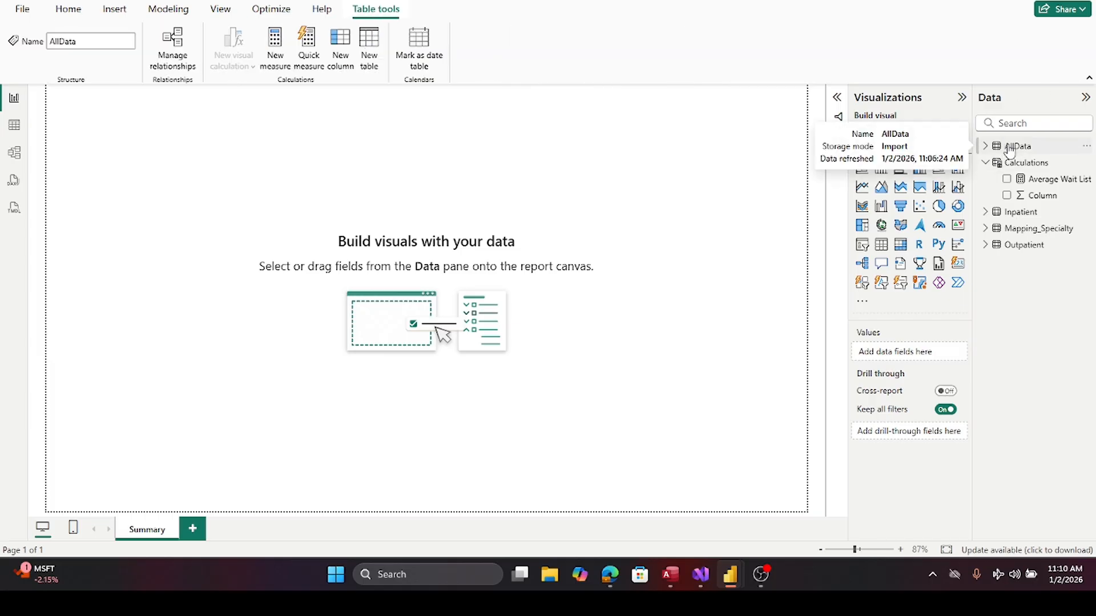
double_click(1011, 147)
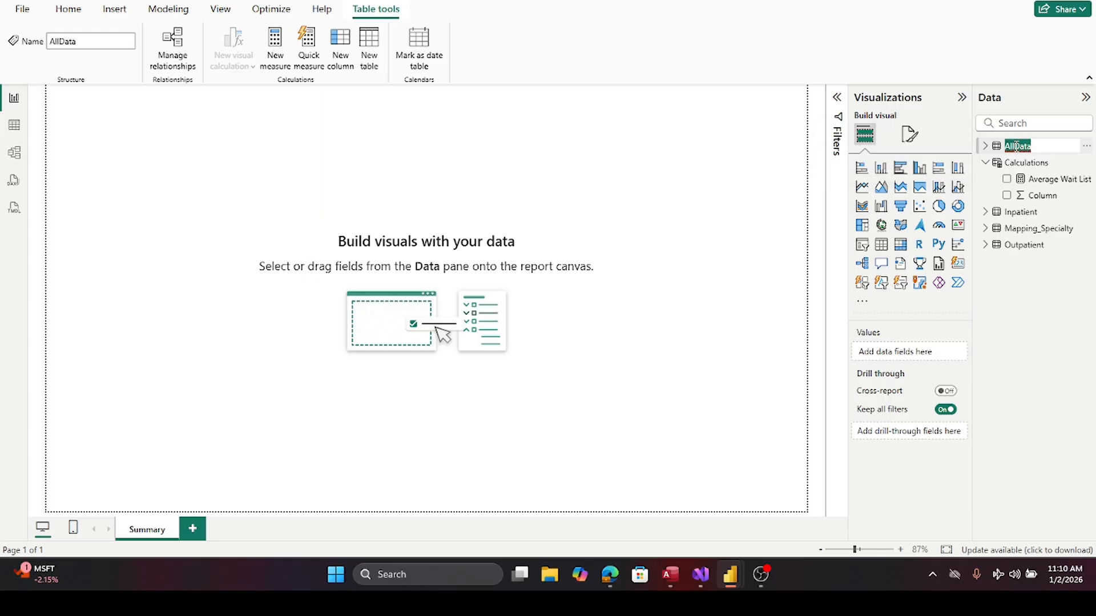
left_click(1011, 148)
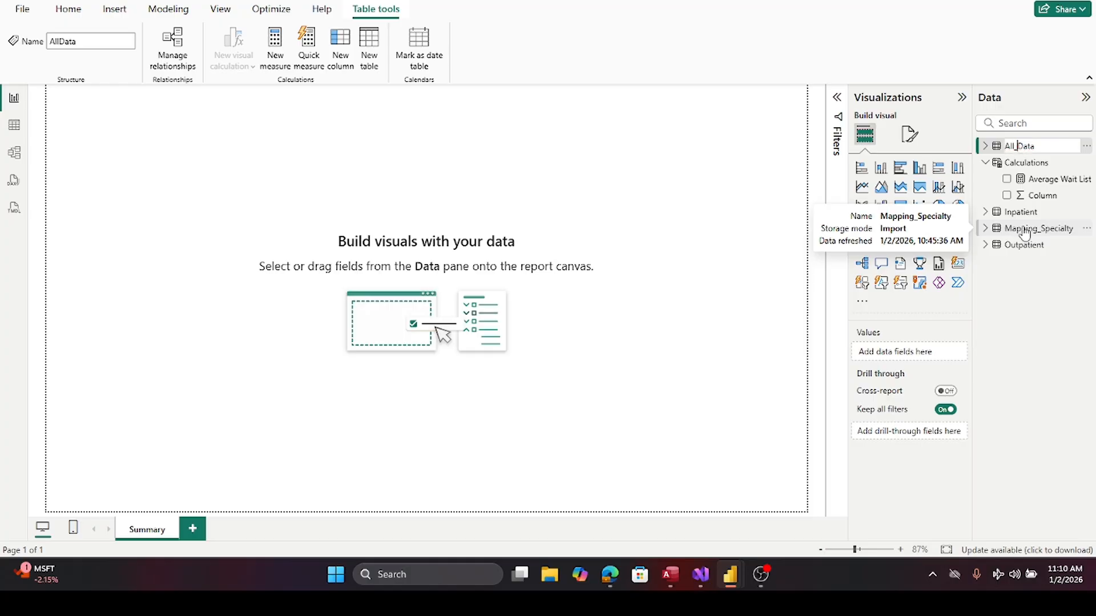
type("_")
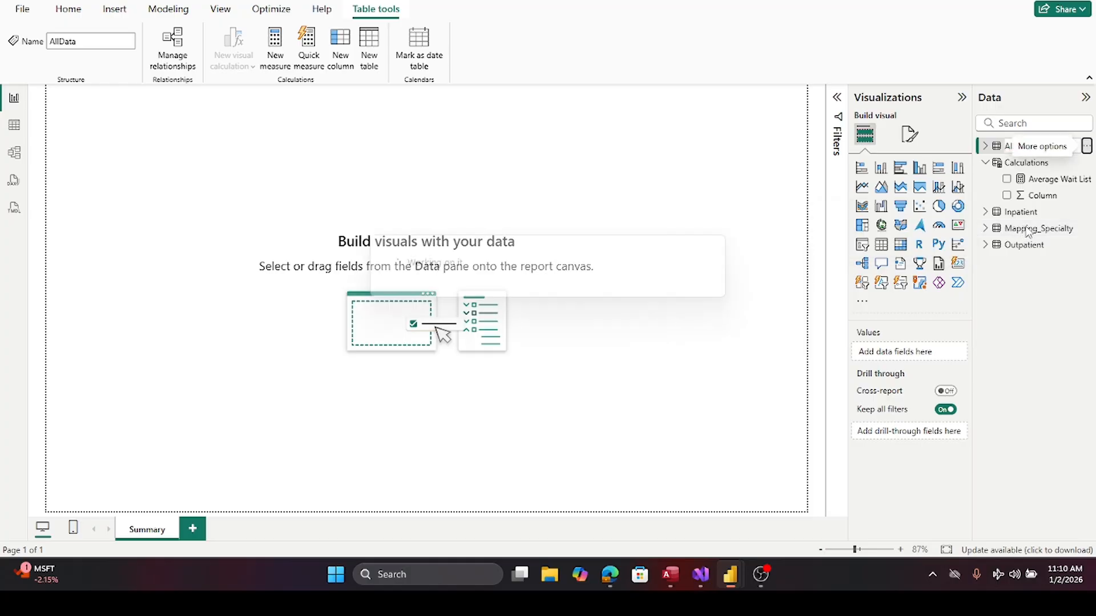
left_click(1039, 180)
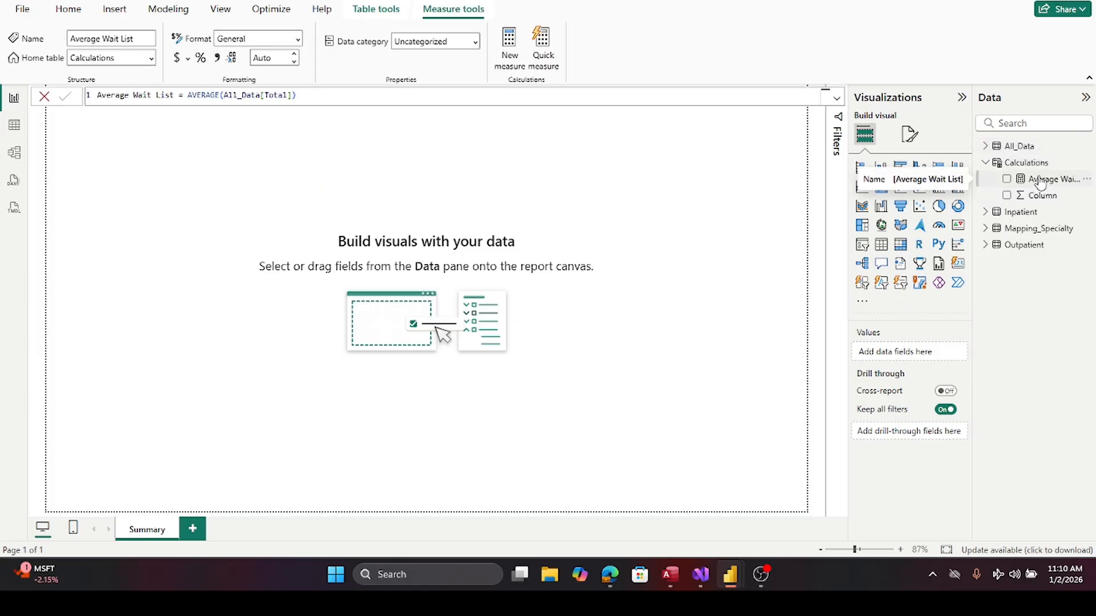
left_click(320, 97)
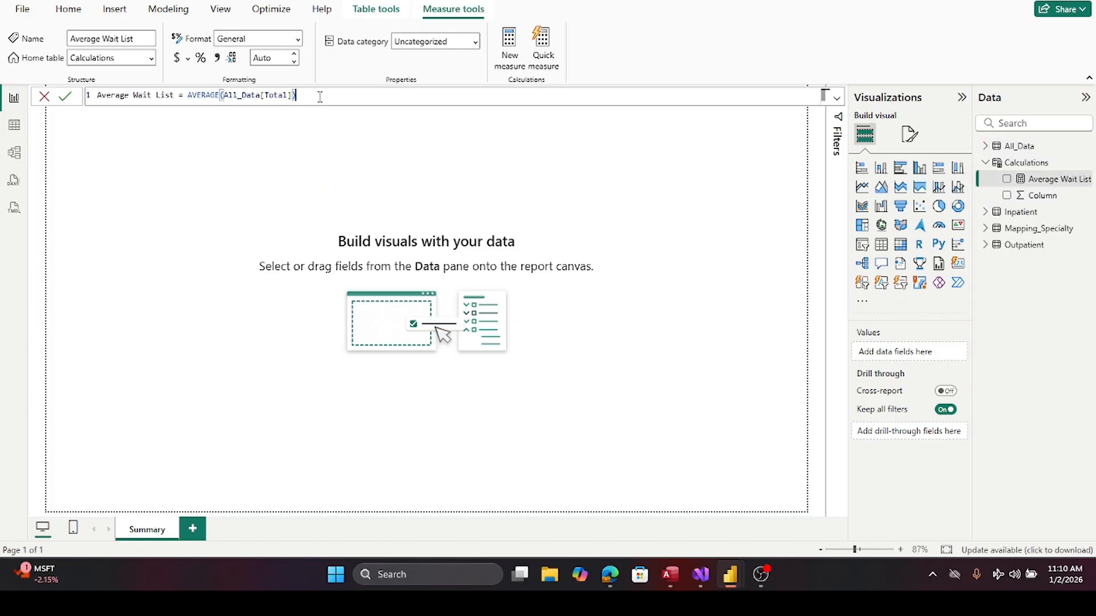
- Create a measure in the Calculations table: Median Wait List = MEDIAN(All_Data[Total])
left_click(287, 190)
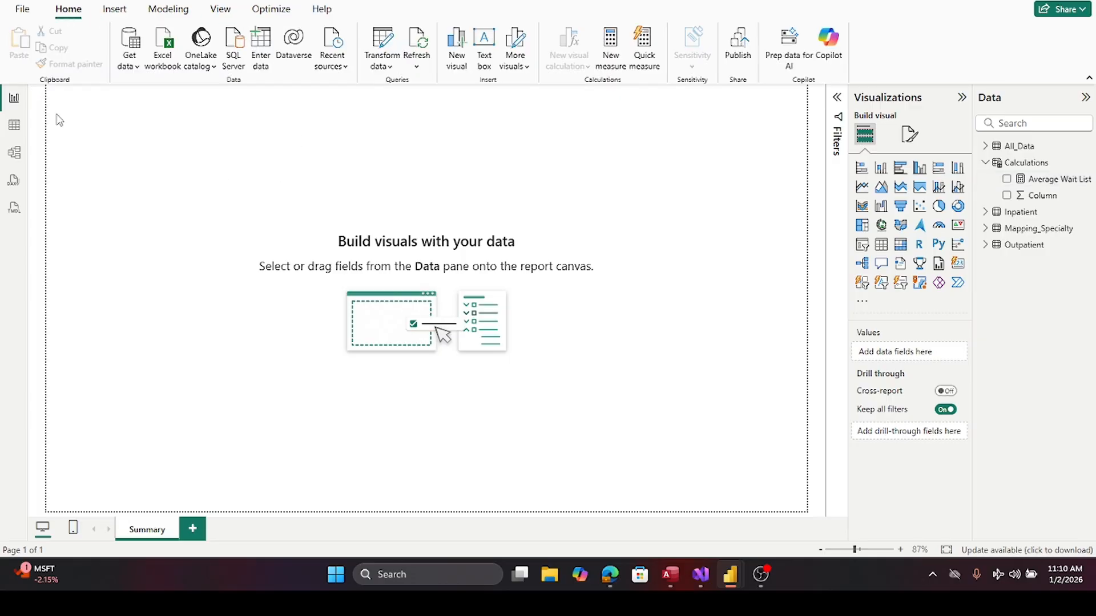
right_click(995, 170)
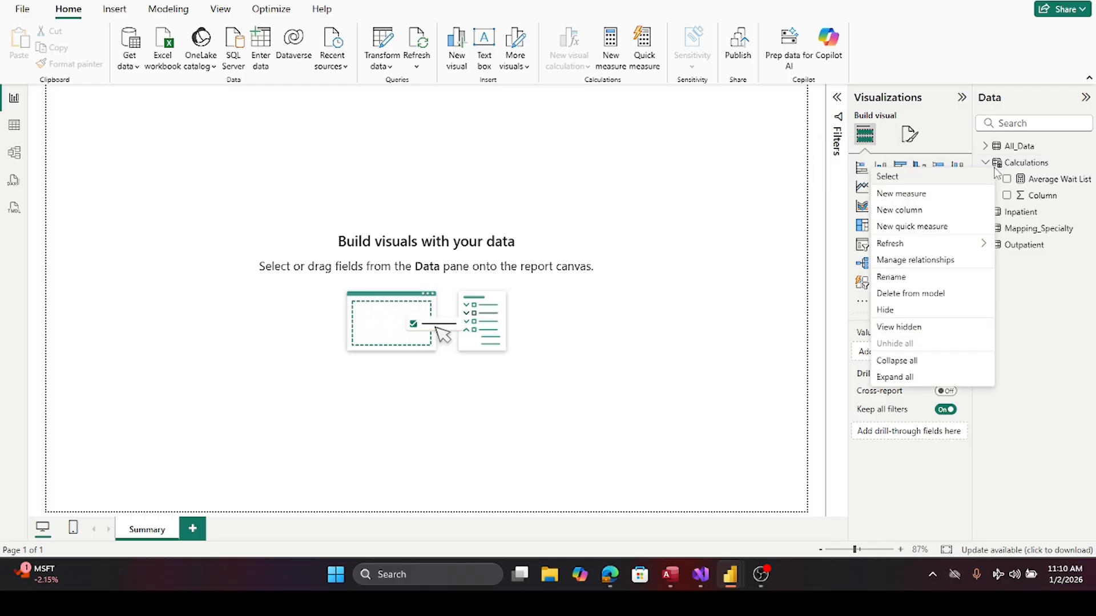
left_click(895, 197)
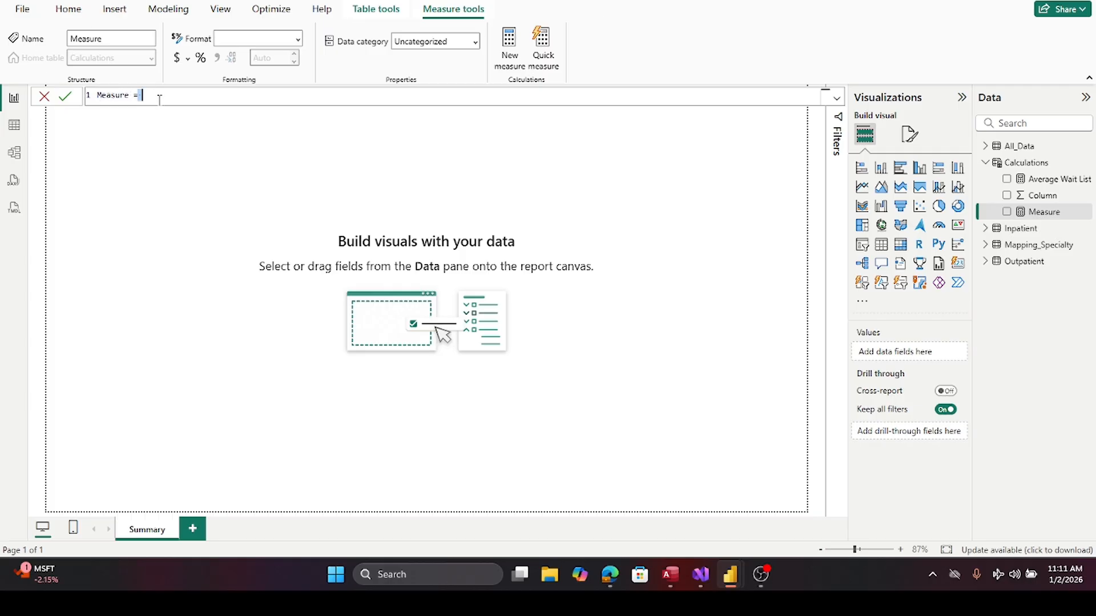
type("Median Wait List = MEDIAN(All_Data[Total])")
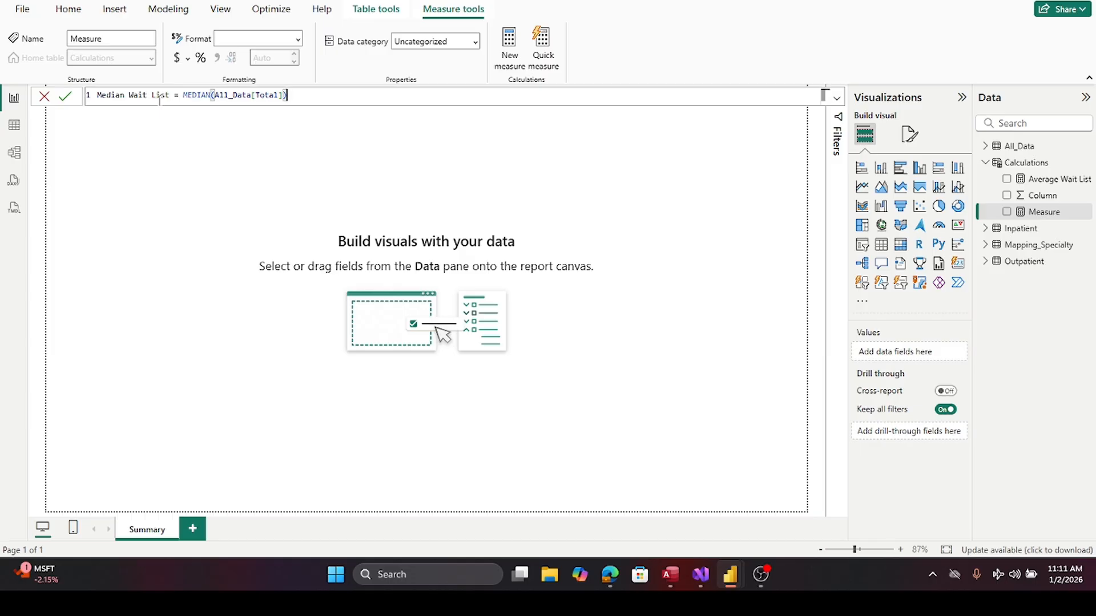
left_click(62, 97)
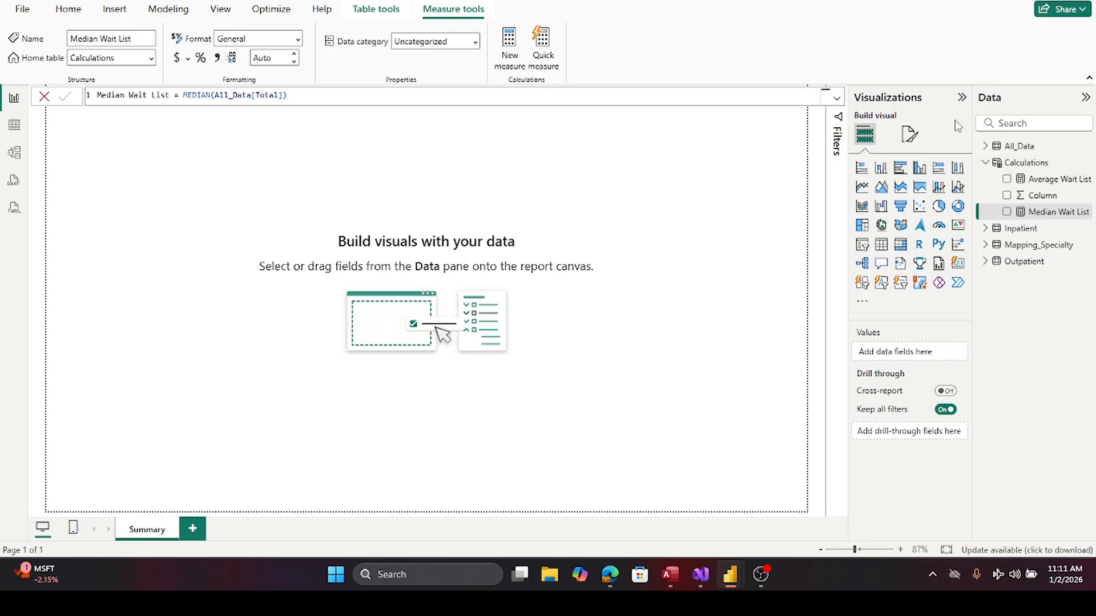
right_click(1014, 163)
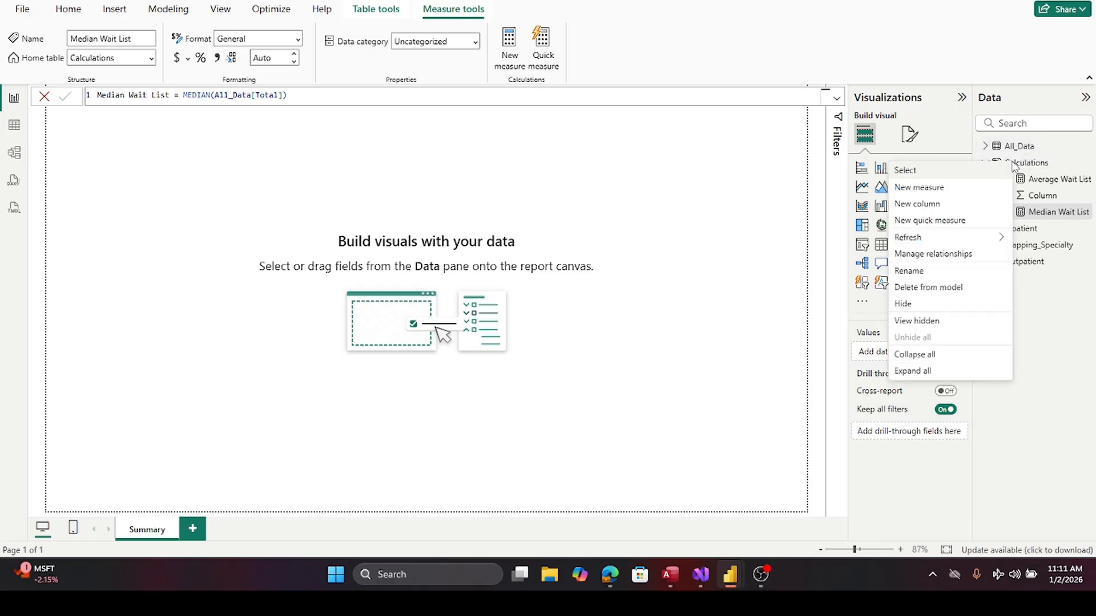
left_click(925, 191)
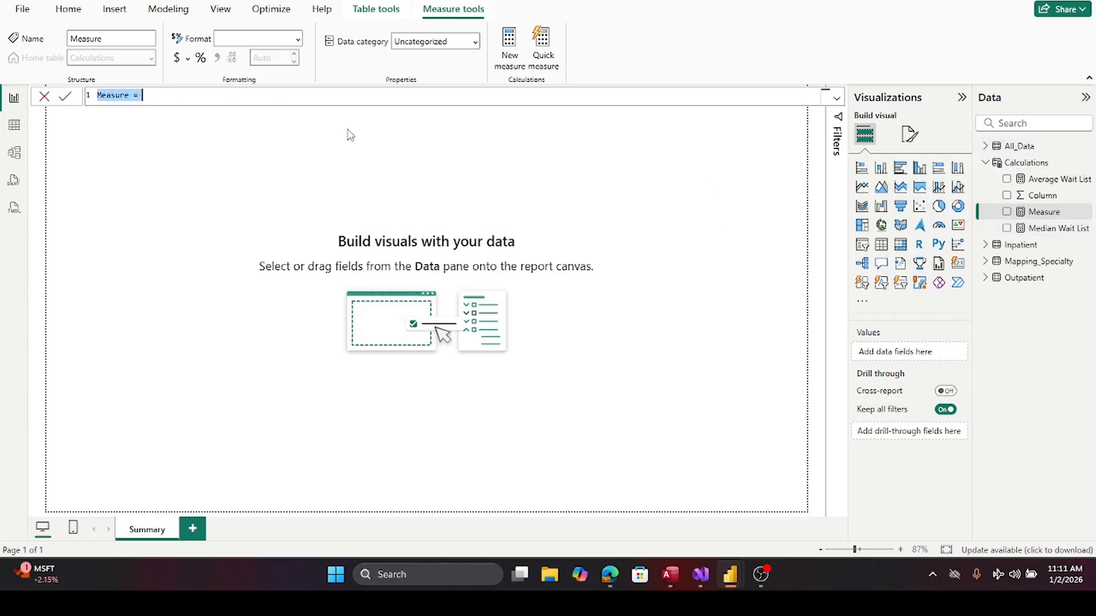
type("Avg/Med Wait List = SWITCH(VALUES('Calcultaion method'[Calc Method]), \"Average\",[Average Wait List],\"Median\",[Median Wait List])")
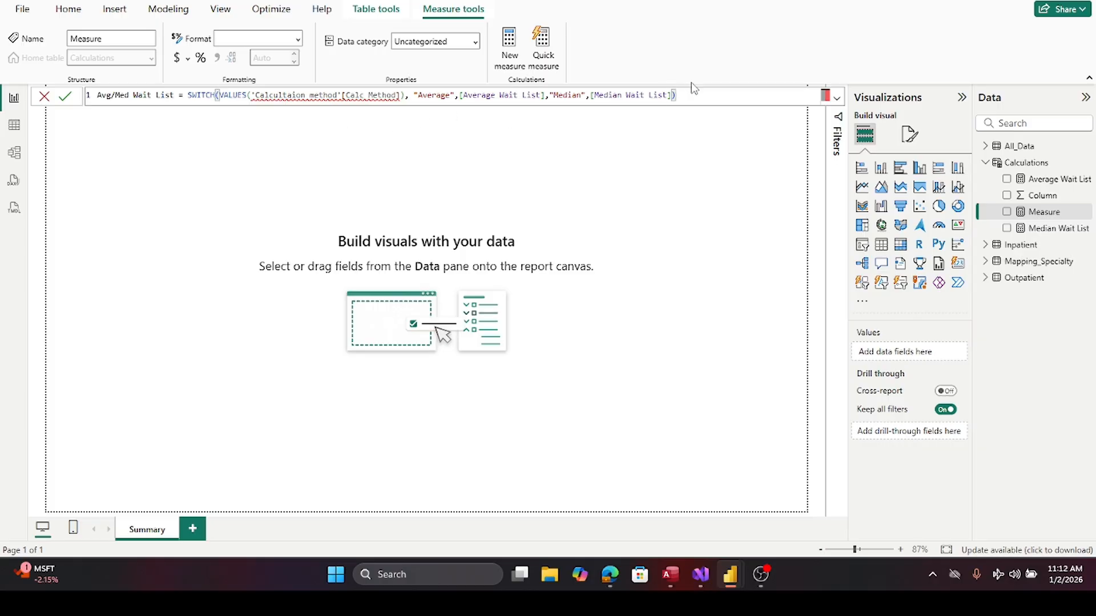
key("ctrl+a")
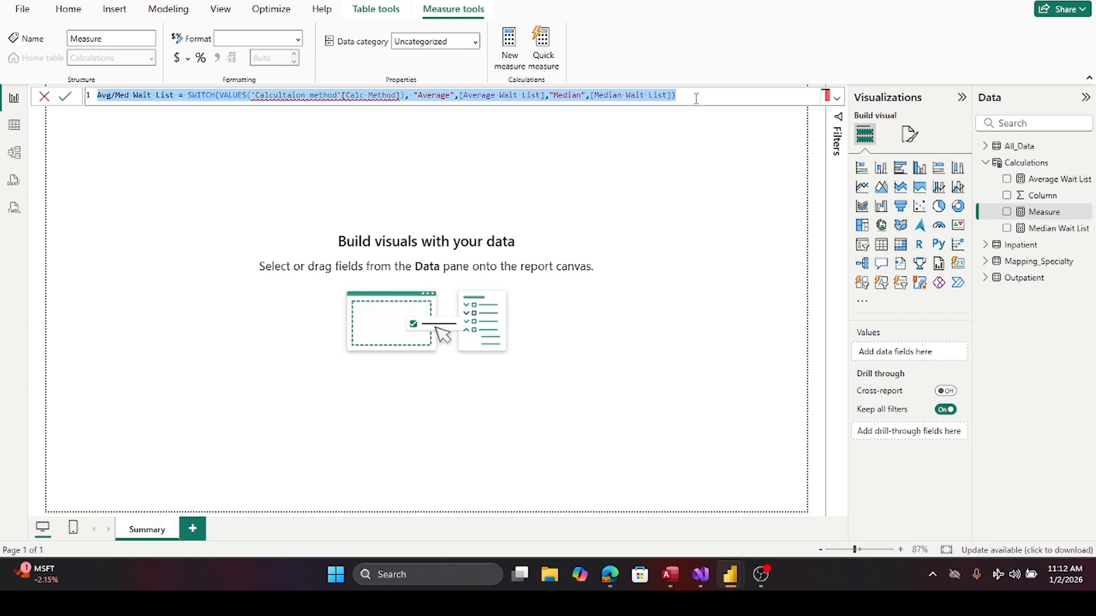
key("BackSpace")
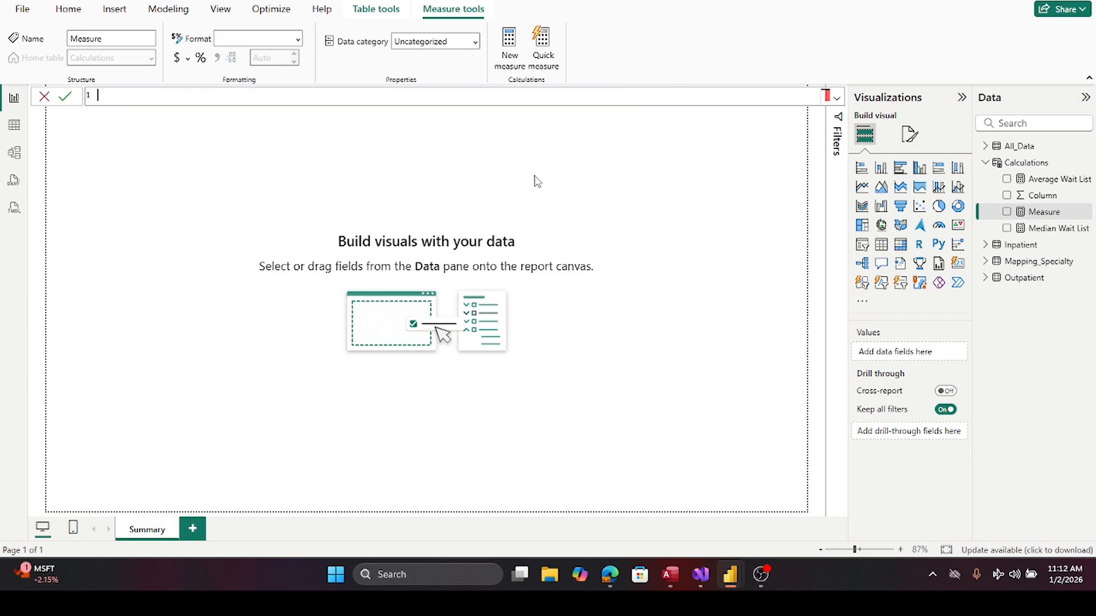
left_click(1023, 357)
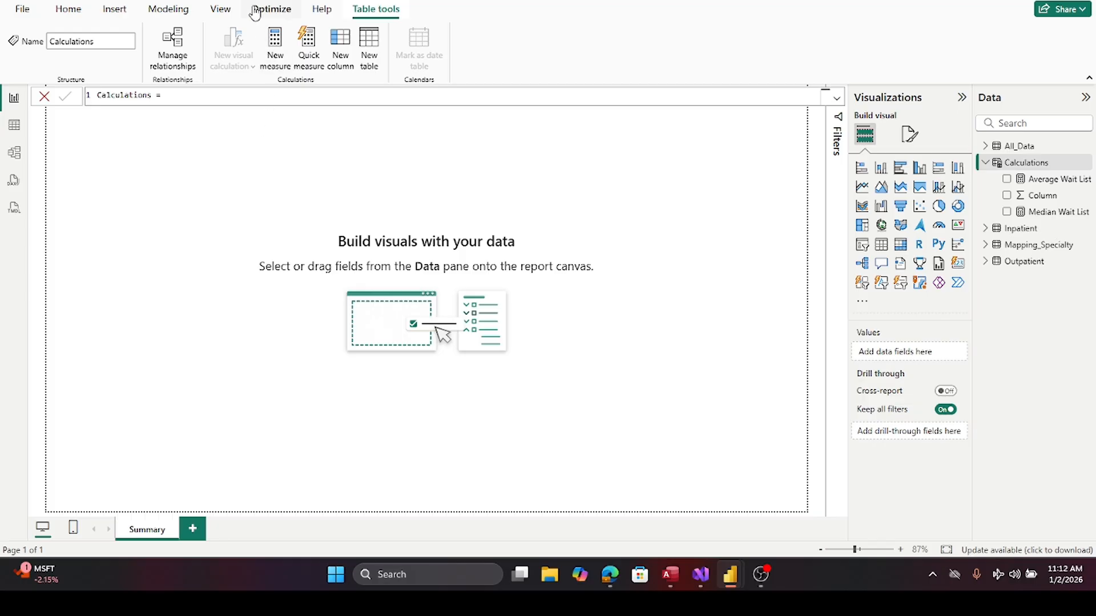
- Open the Power Query Editor for the report's data
left_click(68, 9)
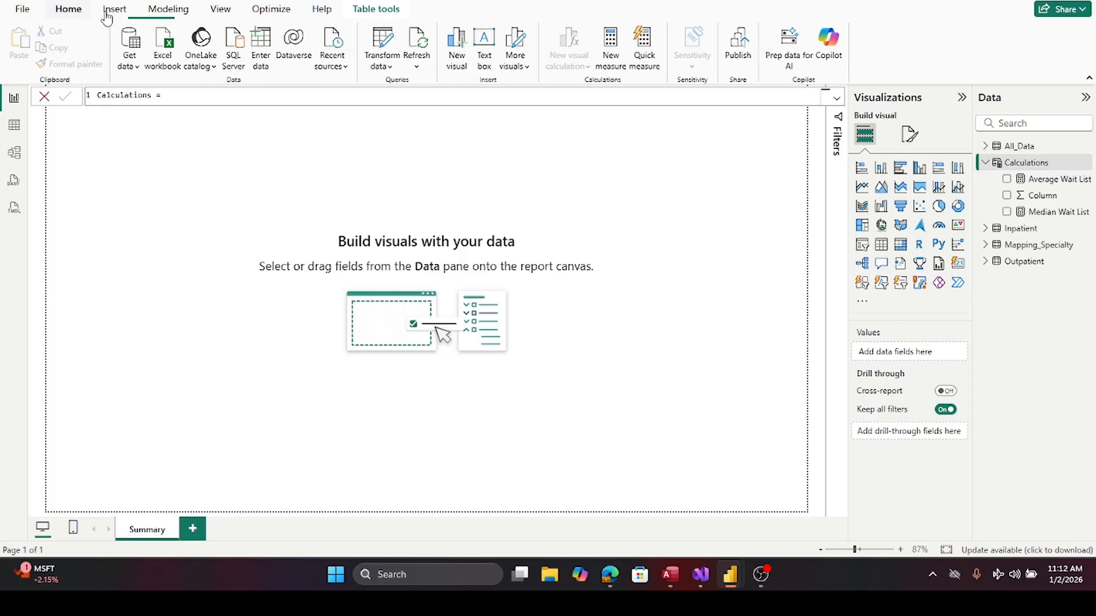
left_click(394, 45)
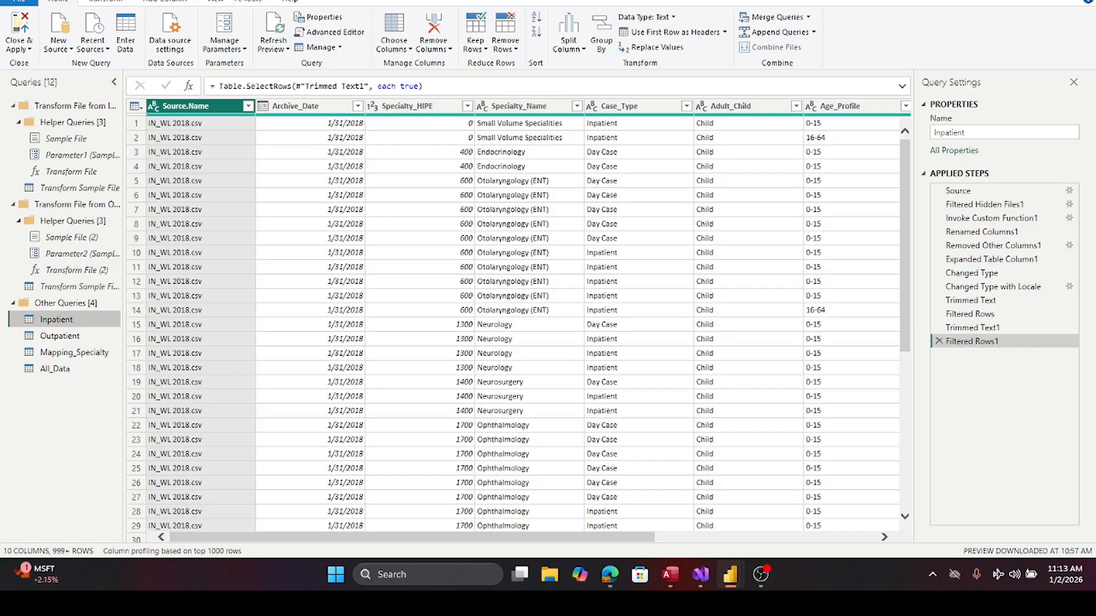
left_click(251, 4)
left_click(164, 3)
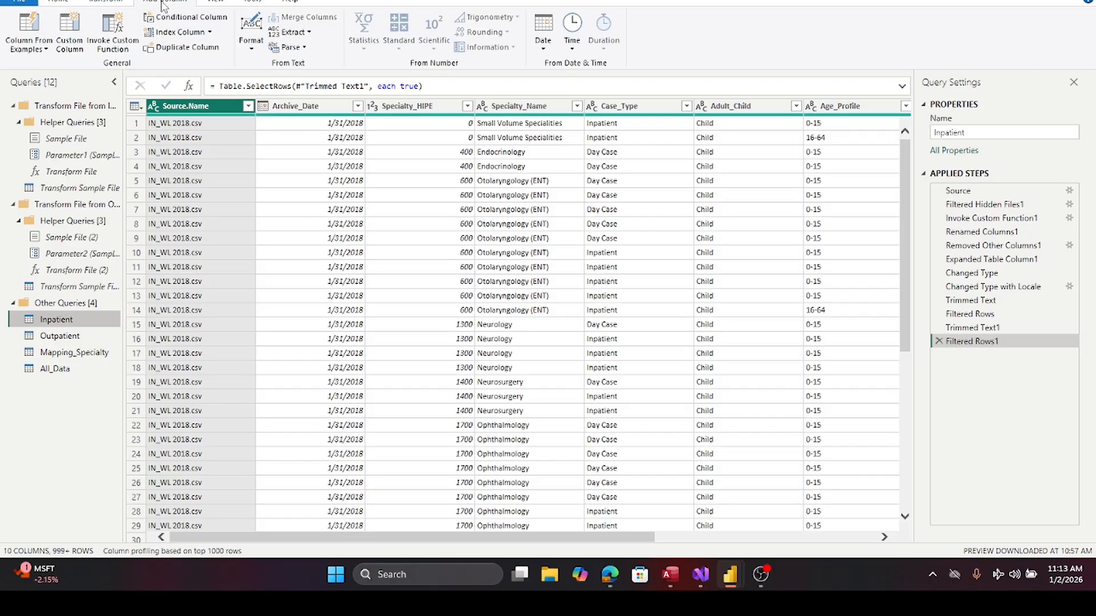
left_click(47, 3)
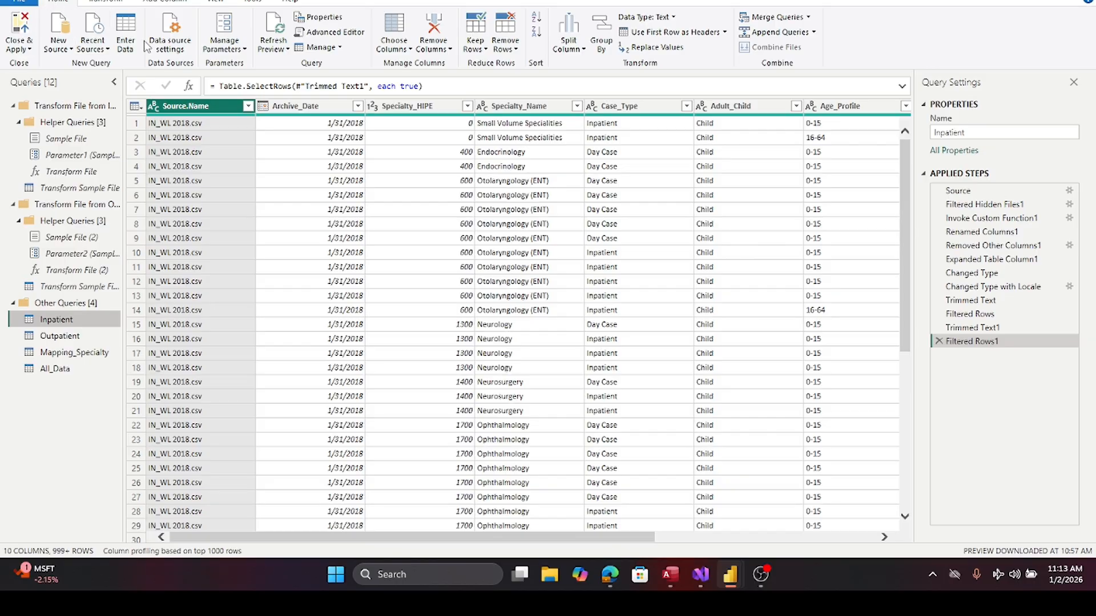
left_click(173, 48)
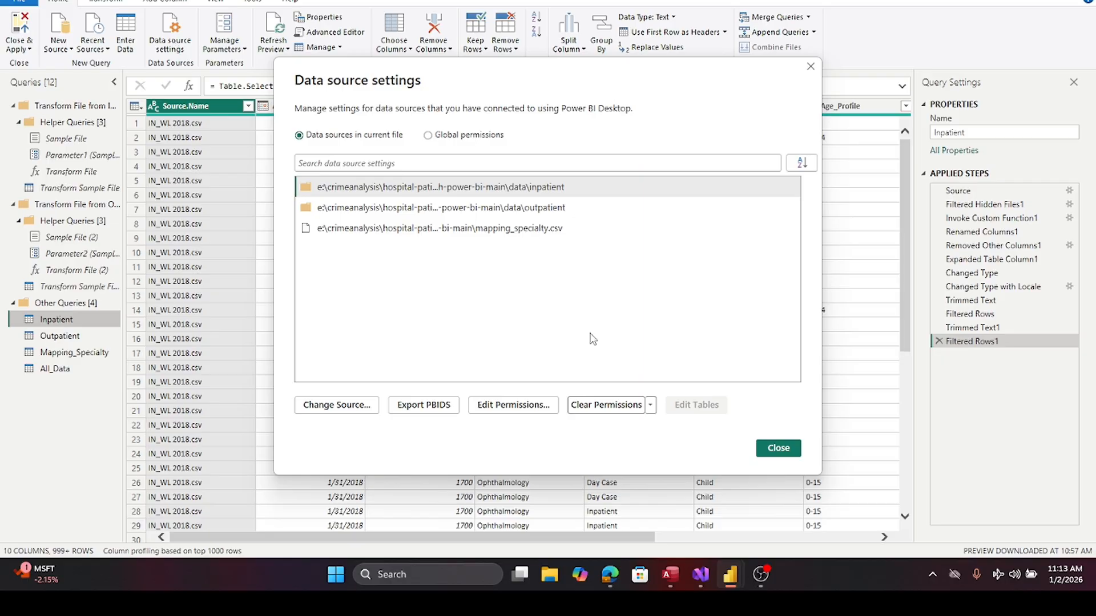
left_click(778, 447)
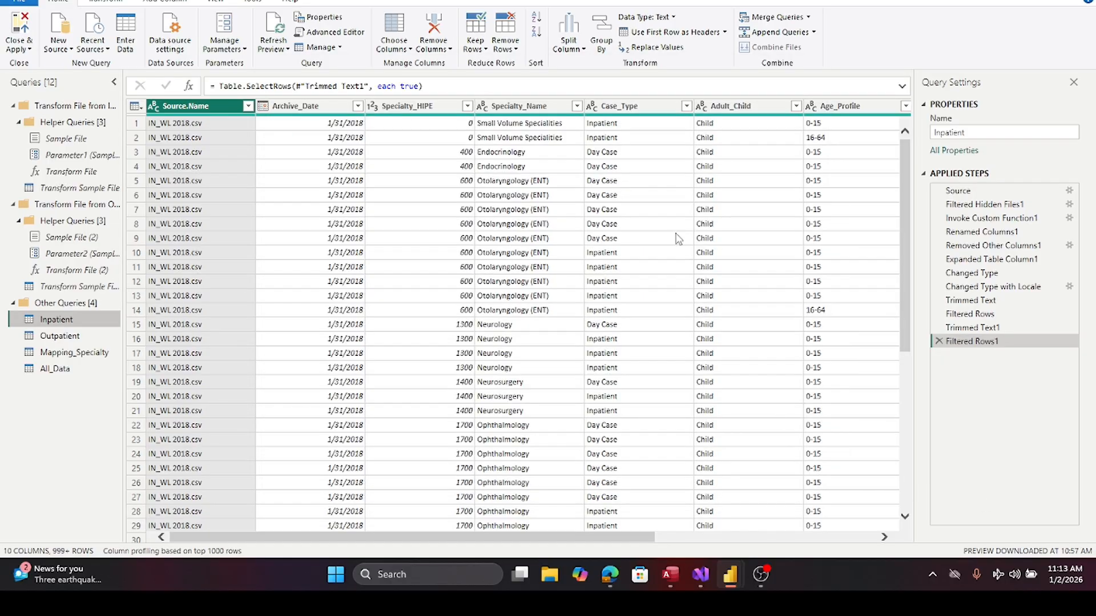
- Start a manually entered table named Calculation Method and name its first column Method
left_click(124, 34)
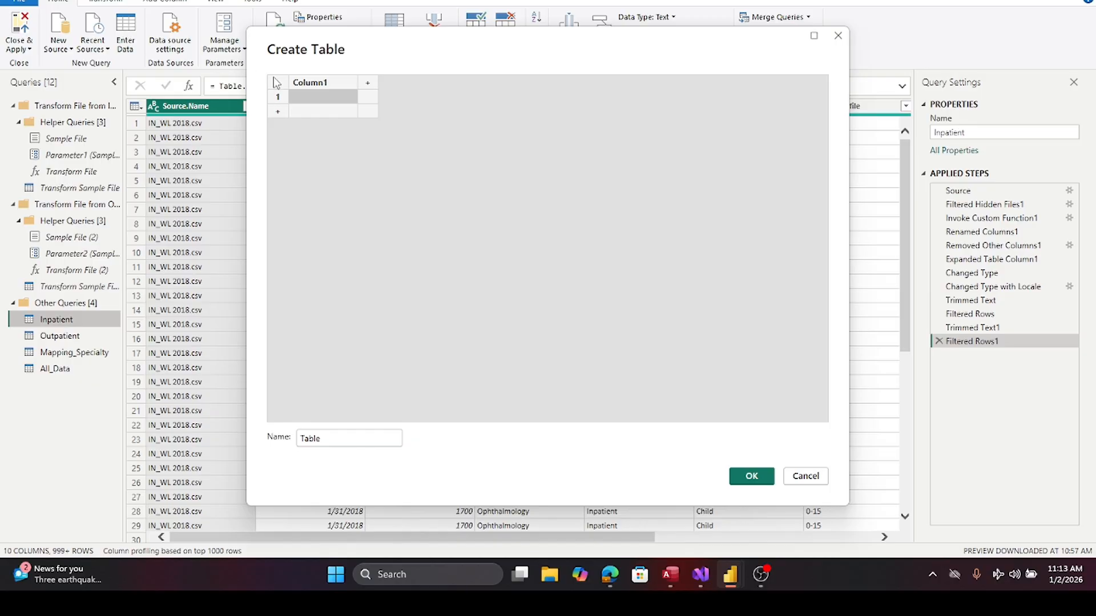
double_click(336, 442)
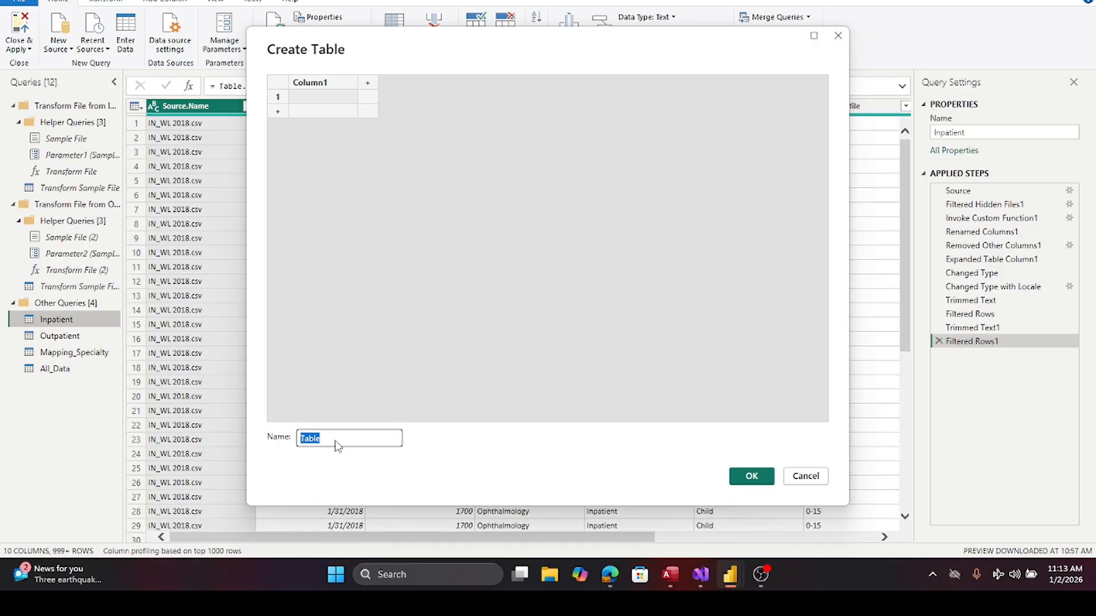
type("Calculation Method")
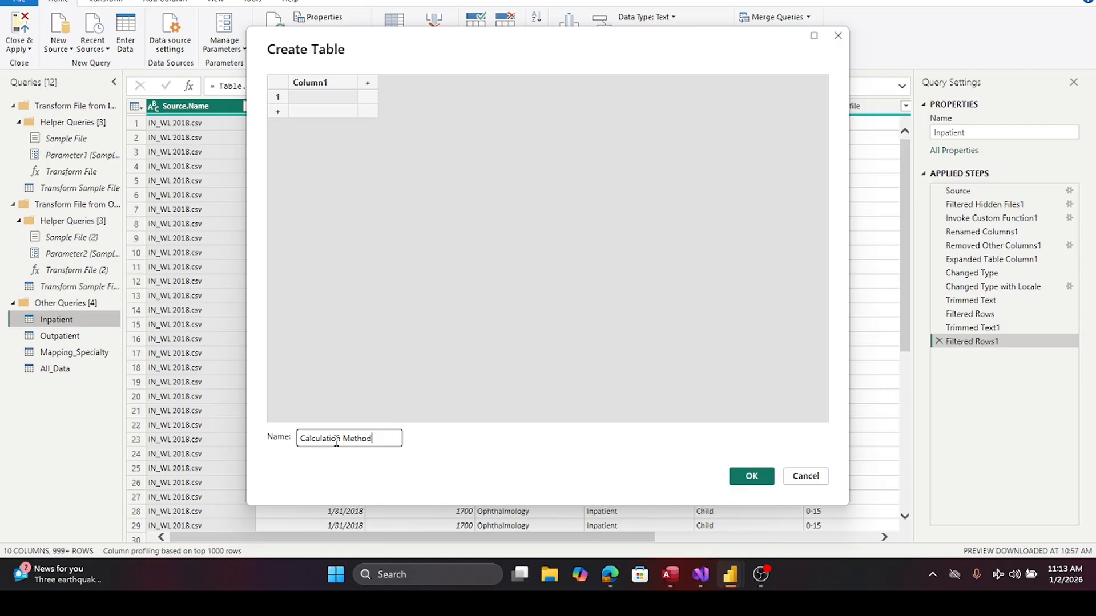
left_click(315, 85)
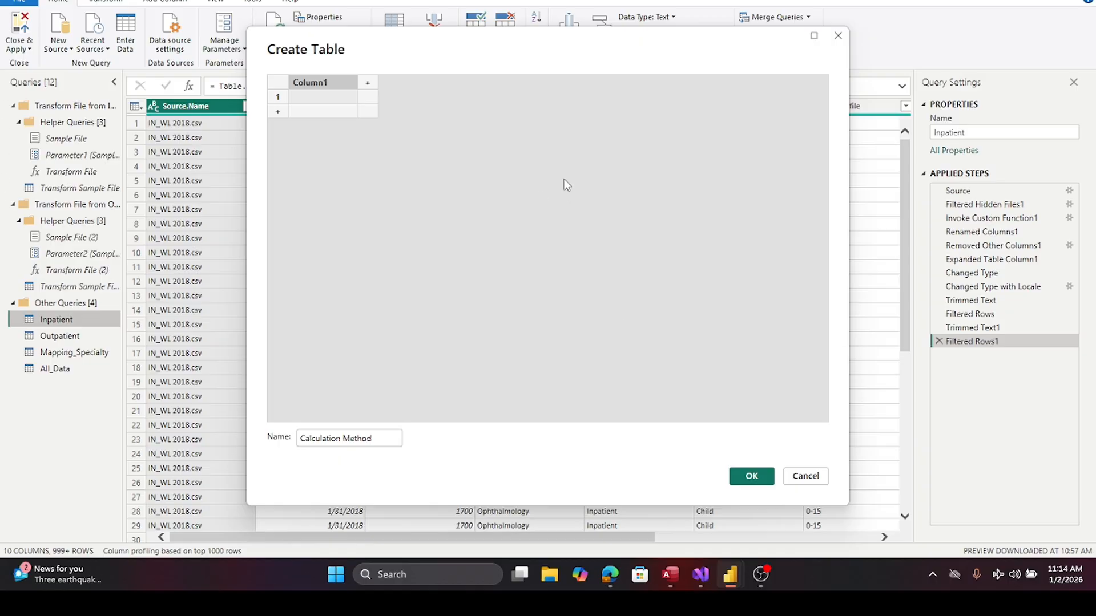
double_click(335, 85)
type("Method")
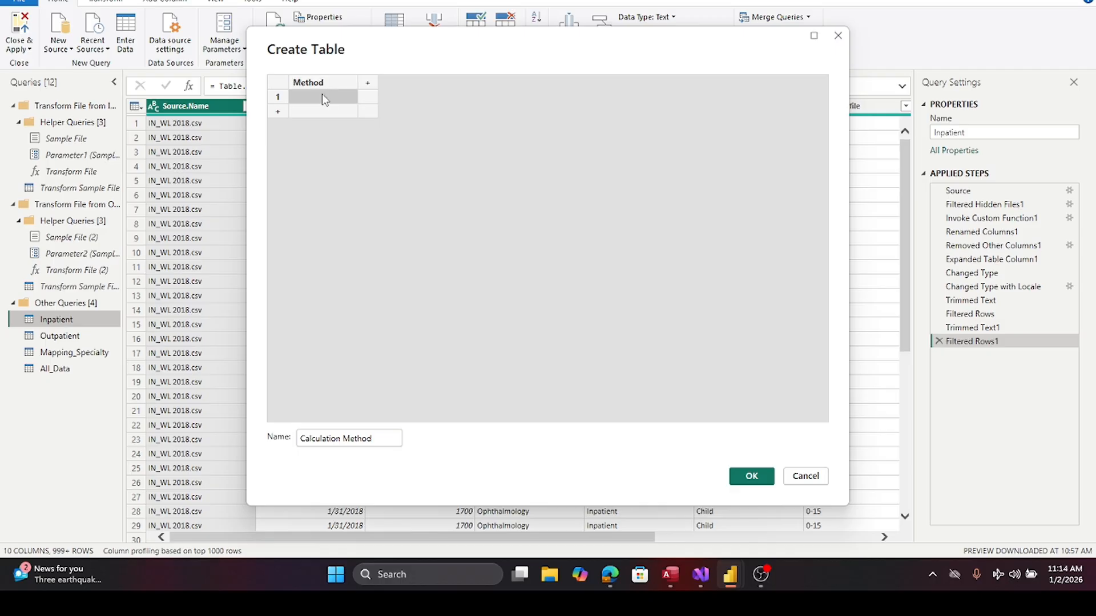
- Enter Average and Median as the two rows of the Method column and create the table
left_click(324, 99)
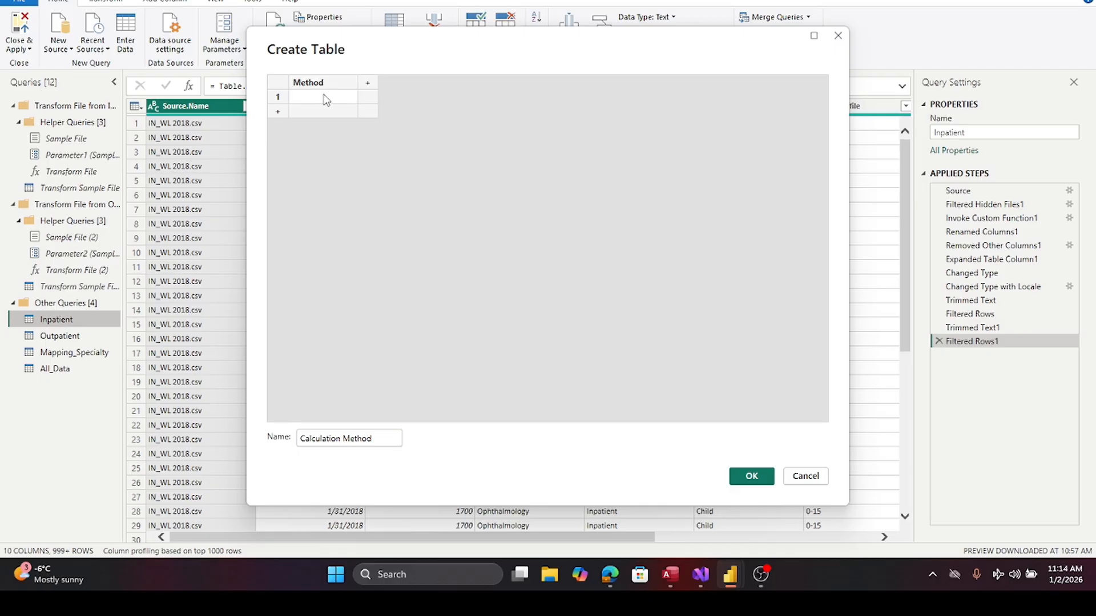
type("Average")
left_click(317, 111)
left_click(317, 111)
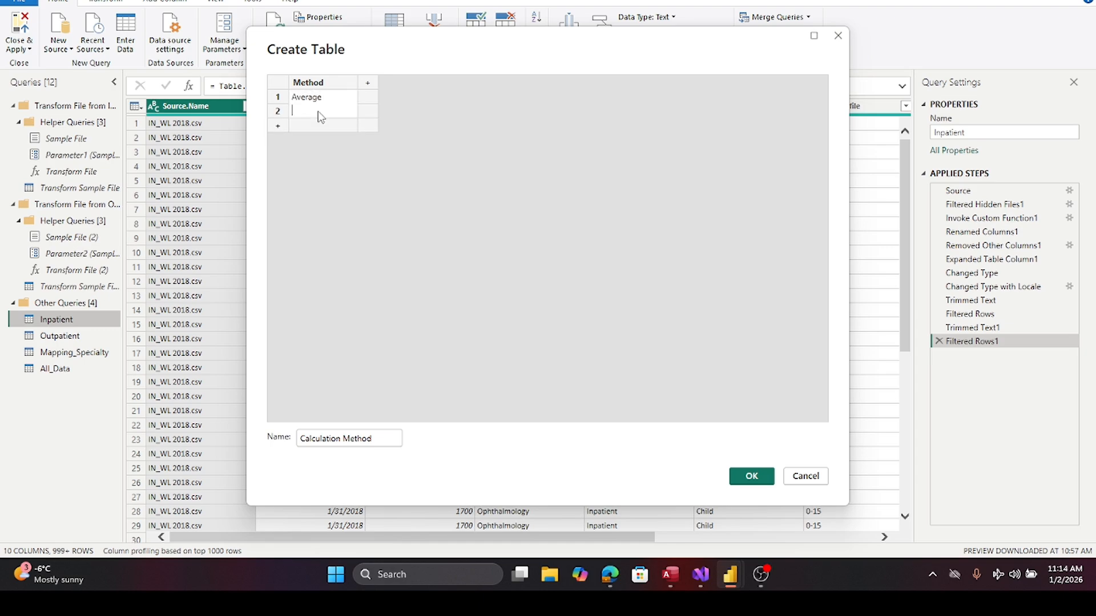
type("Median")
left_click(751, 476)
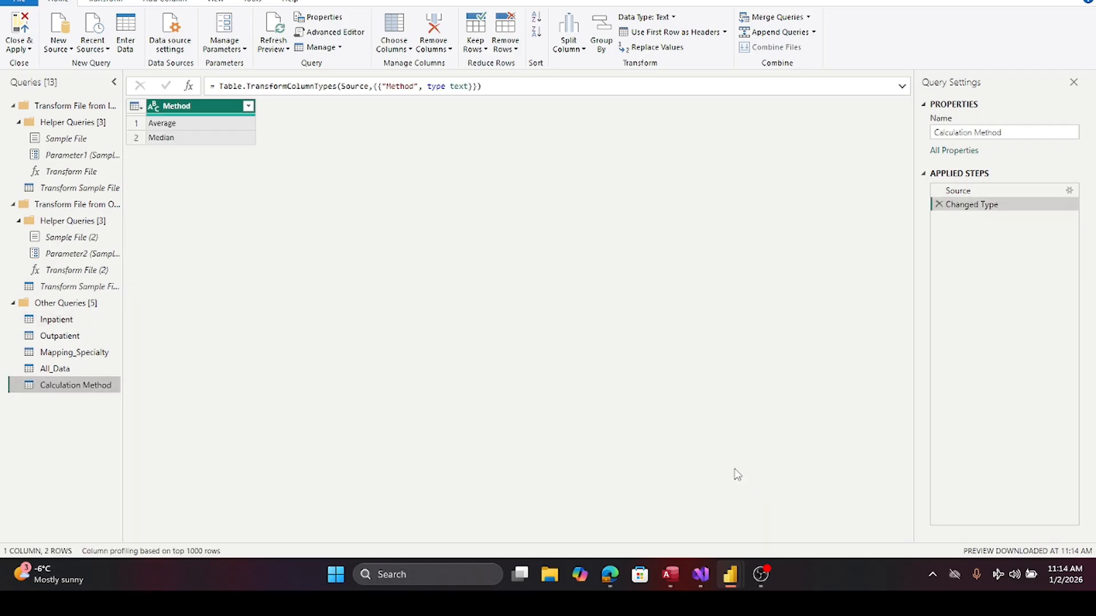
- Apply the query changes to the model and expand the Calculation Method table's fields
left_click(19, 29)
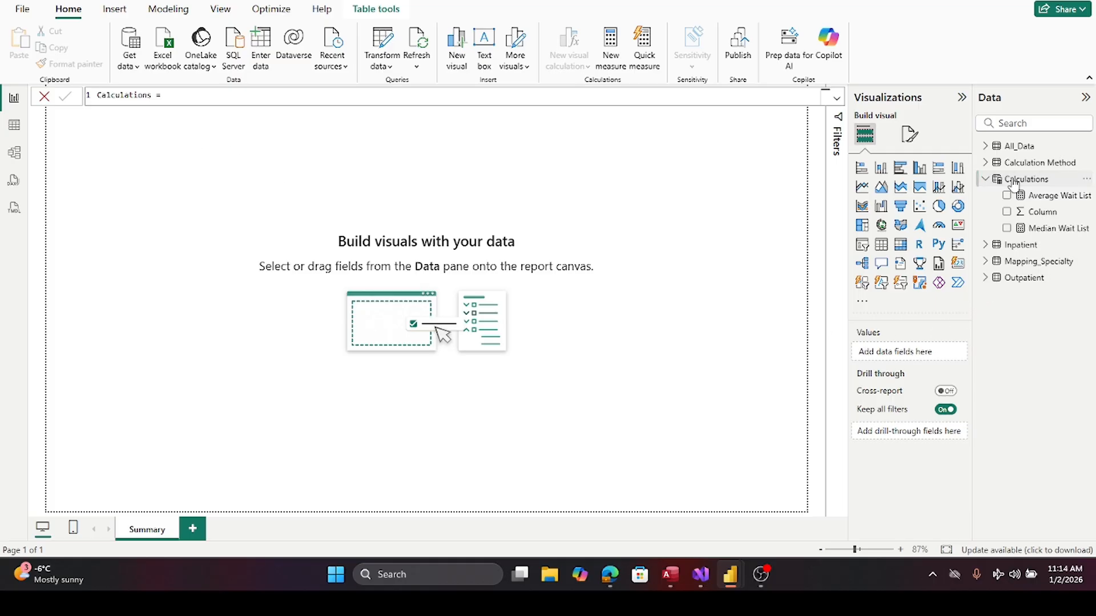
left_click(985, 164)
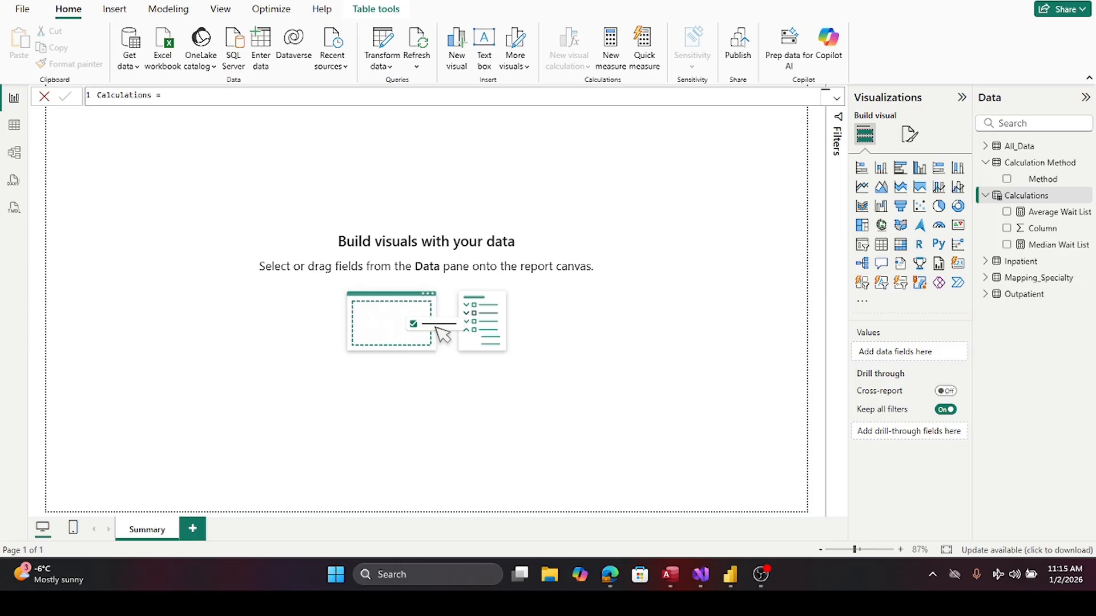
key("Return")
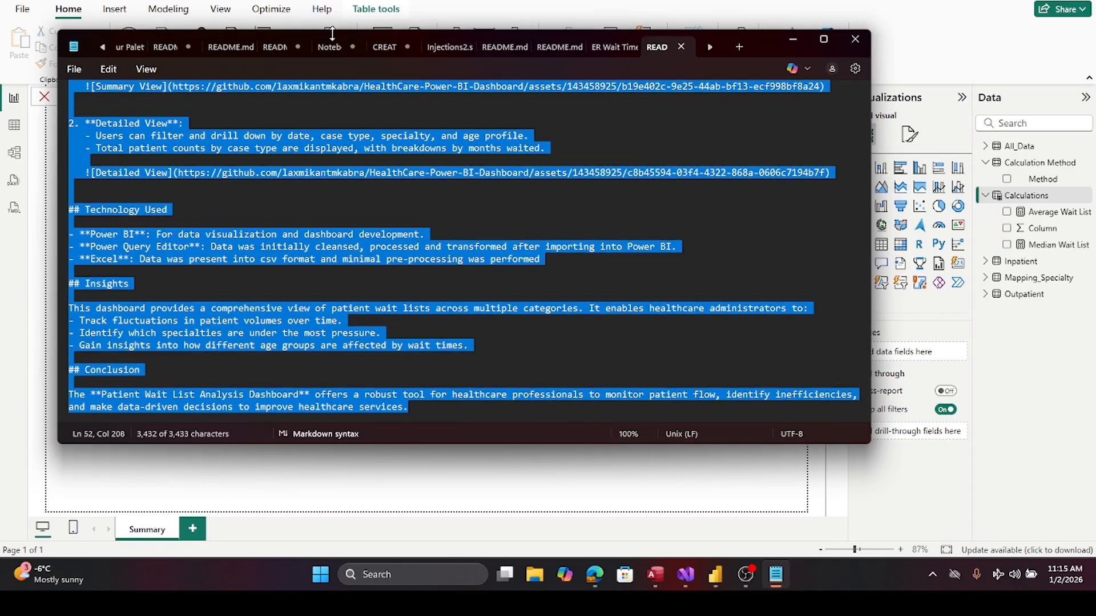
left_click_drag(336, 46, 457, 54)
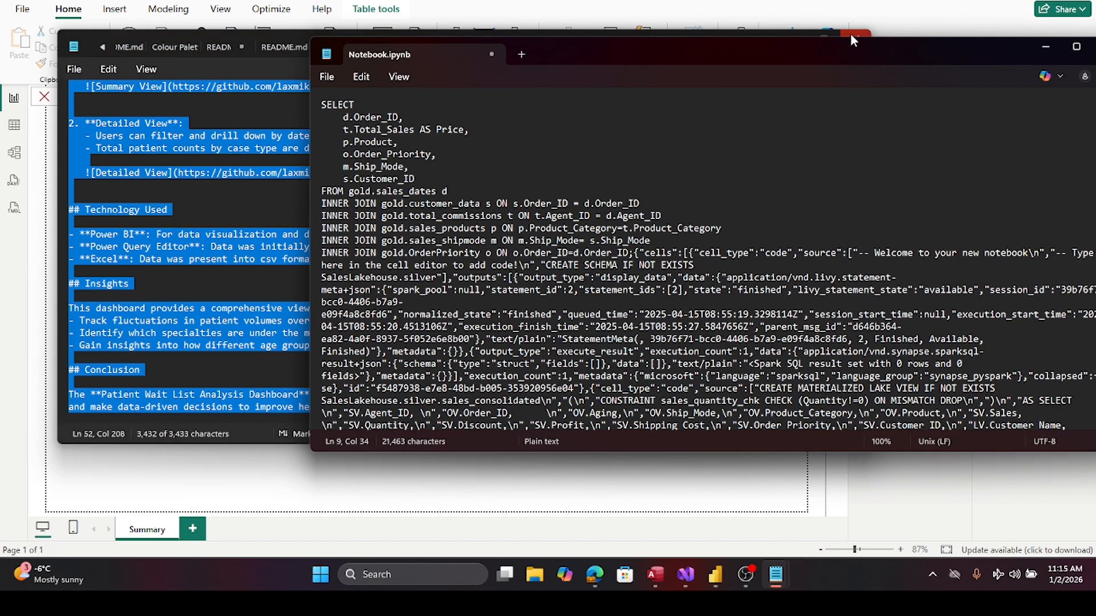
left_click_drag(757, 56, 650, 83)
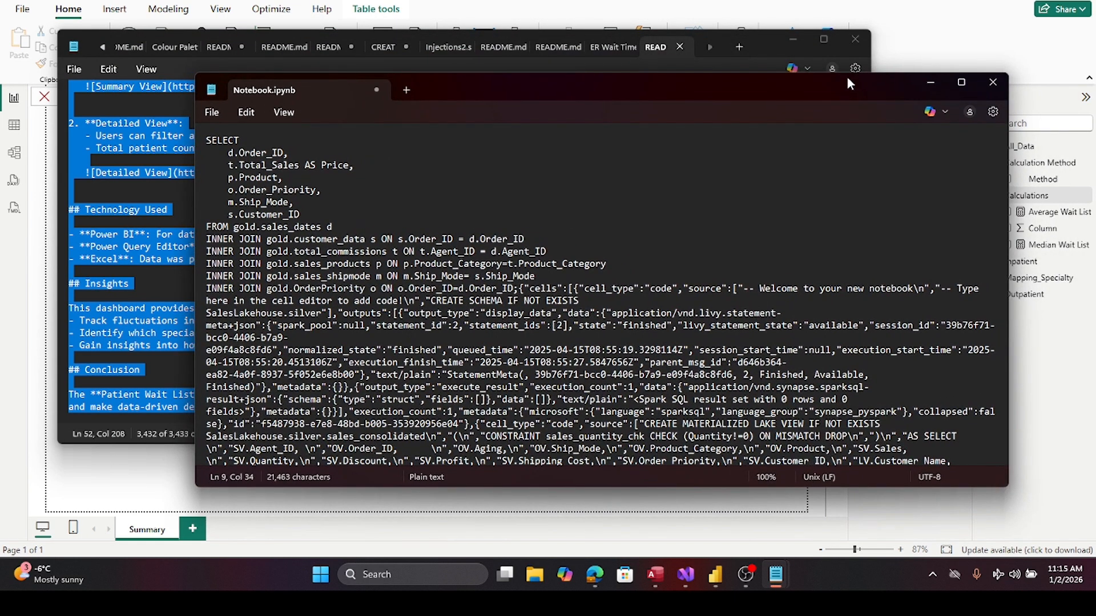
left_click(992, 82)
left_click(605, 334)
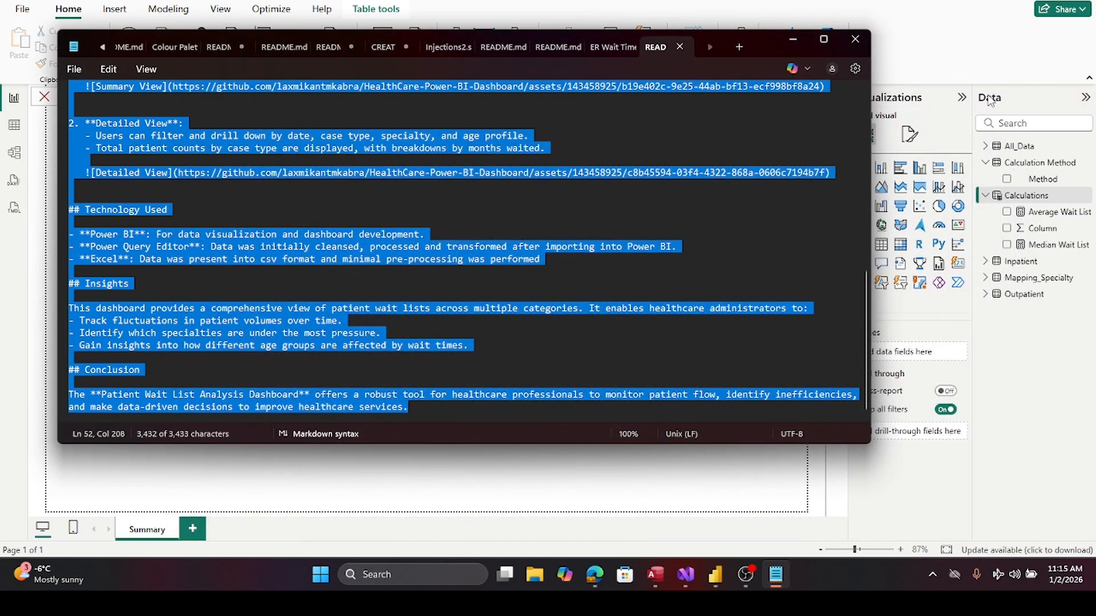
left_click(101, 48)
left_click(574, 191)
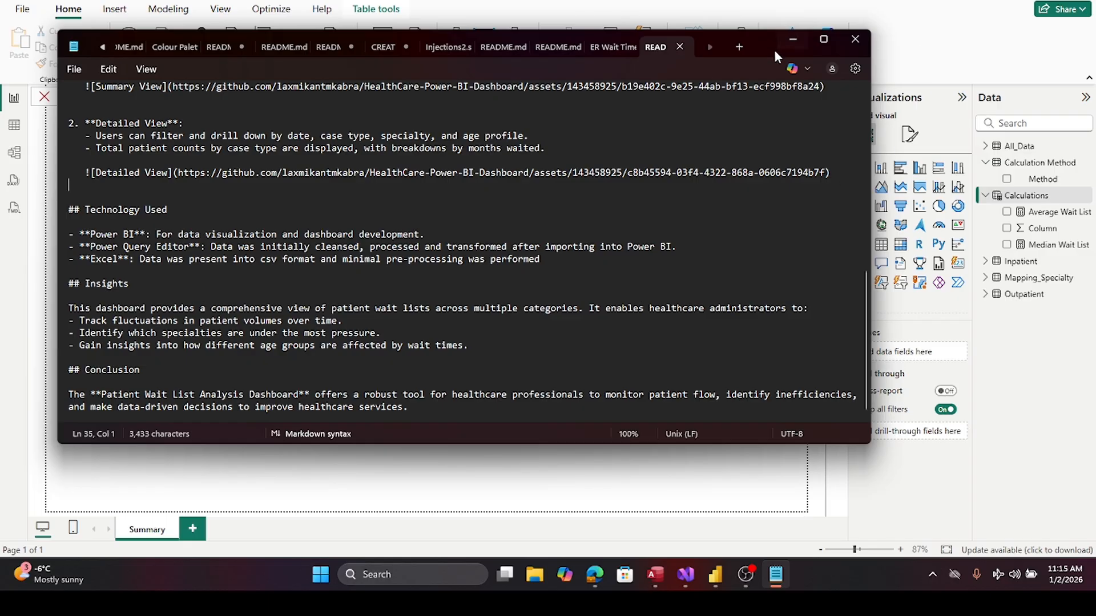
left_click(746, 52)
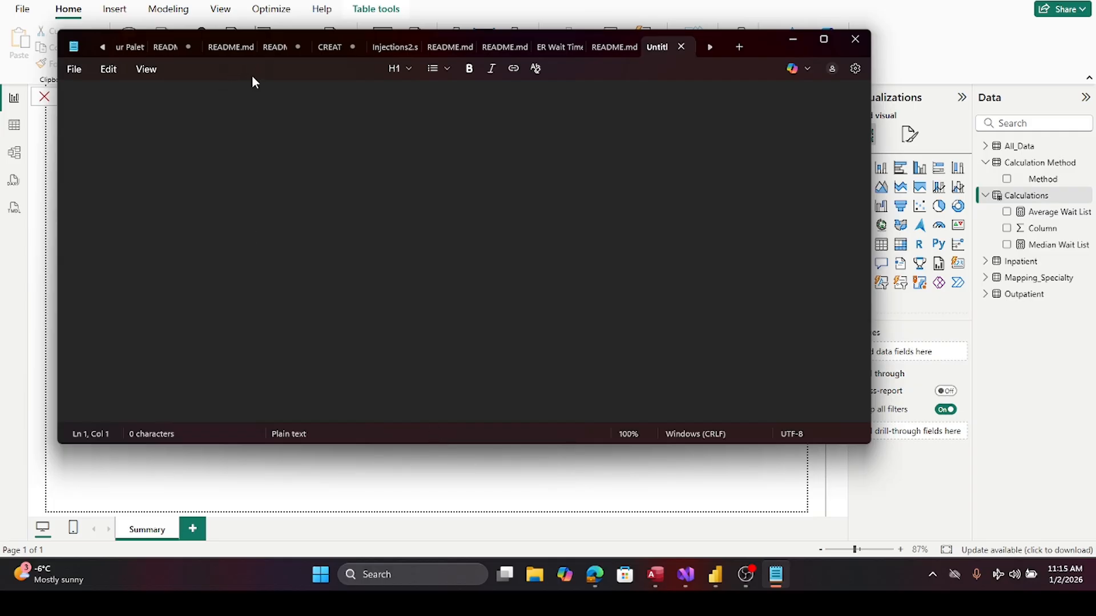
double_click(360, 35)
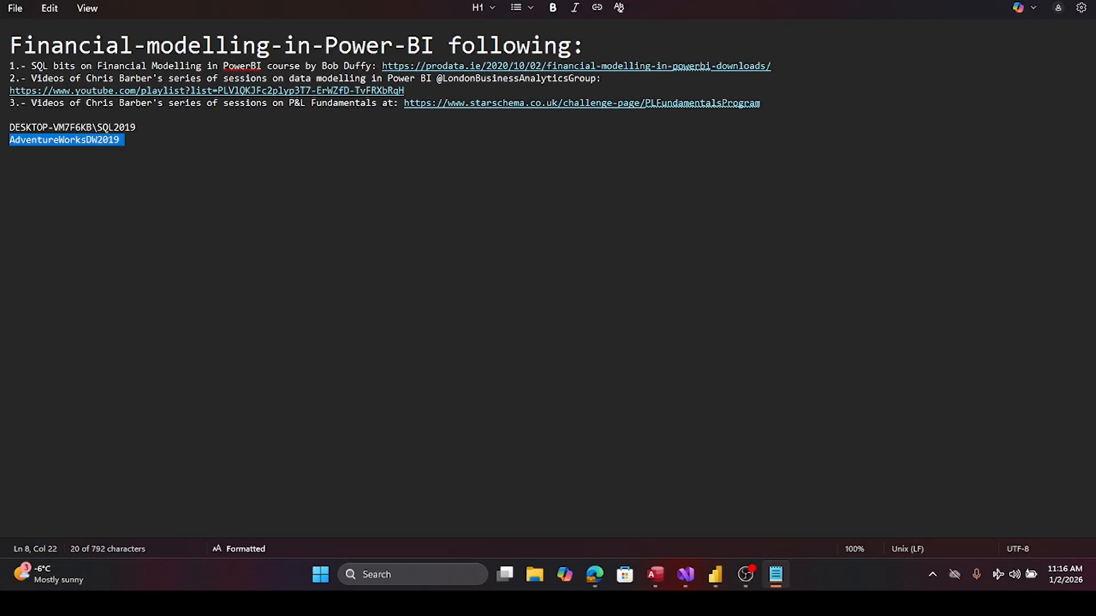
left_click(1080, 1)
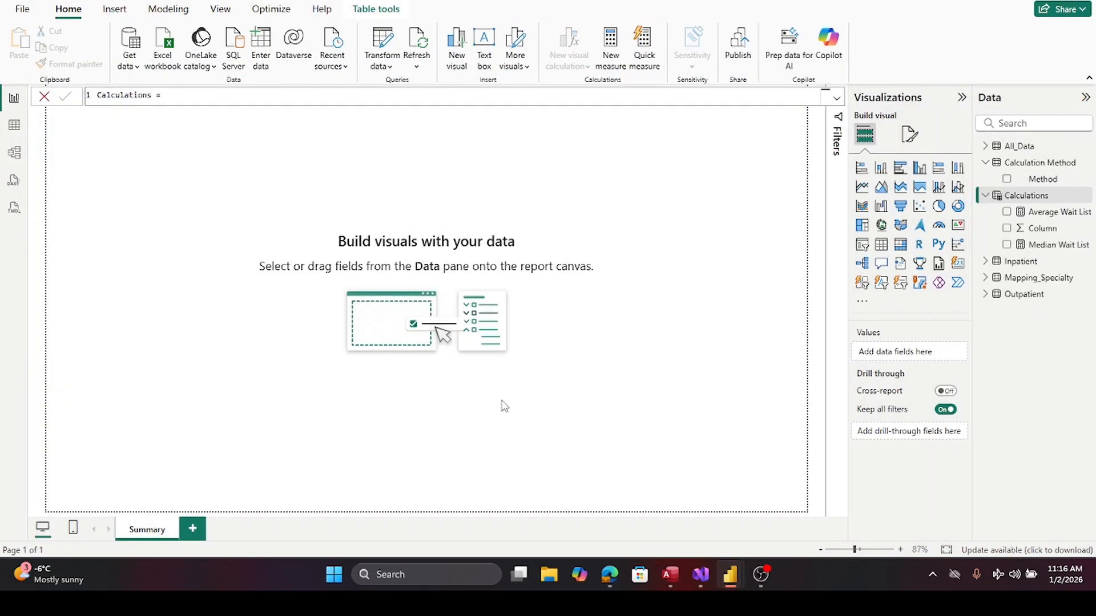
- Add a measure to the Calculations table: Avg/Med Wait List = SWITCH(VALUES('Calcultaion method'[Calc Method]), "Average",[Average Wait List],"Median",[Median Wait List])
left_click(507, 508)
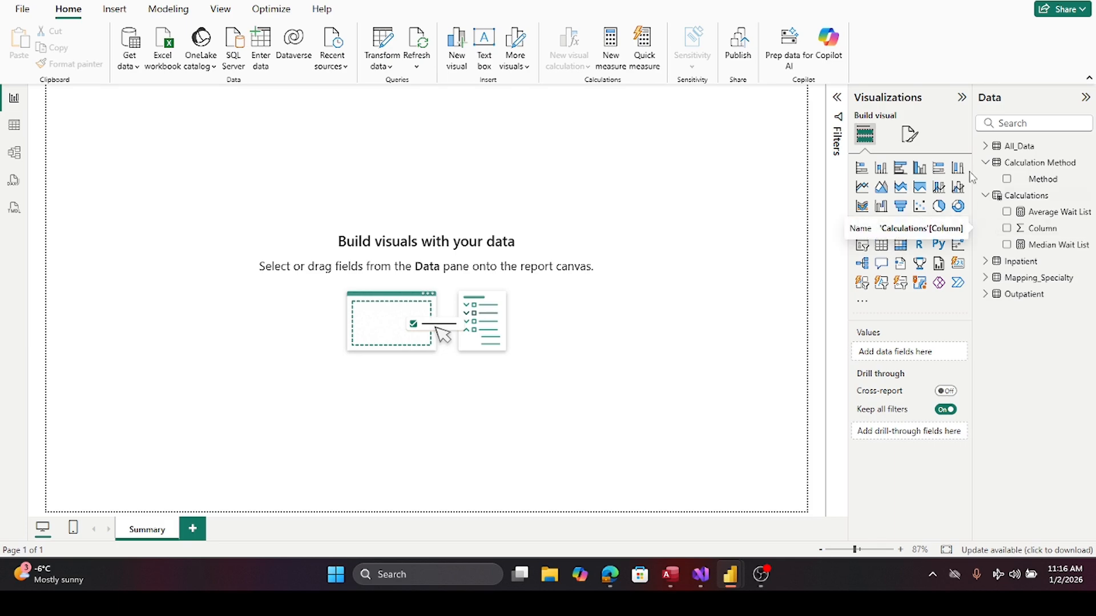
right_click(1012, 200)
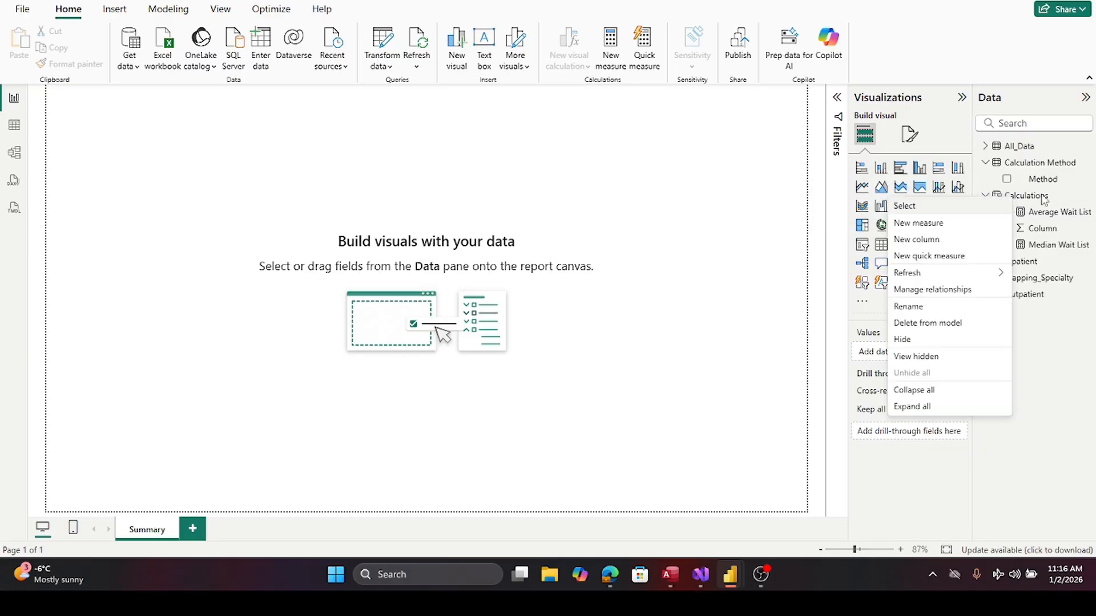
left_click(936, 227)
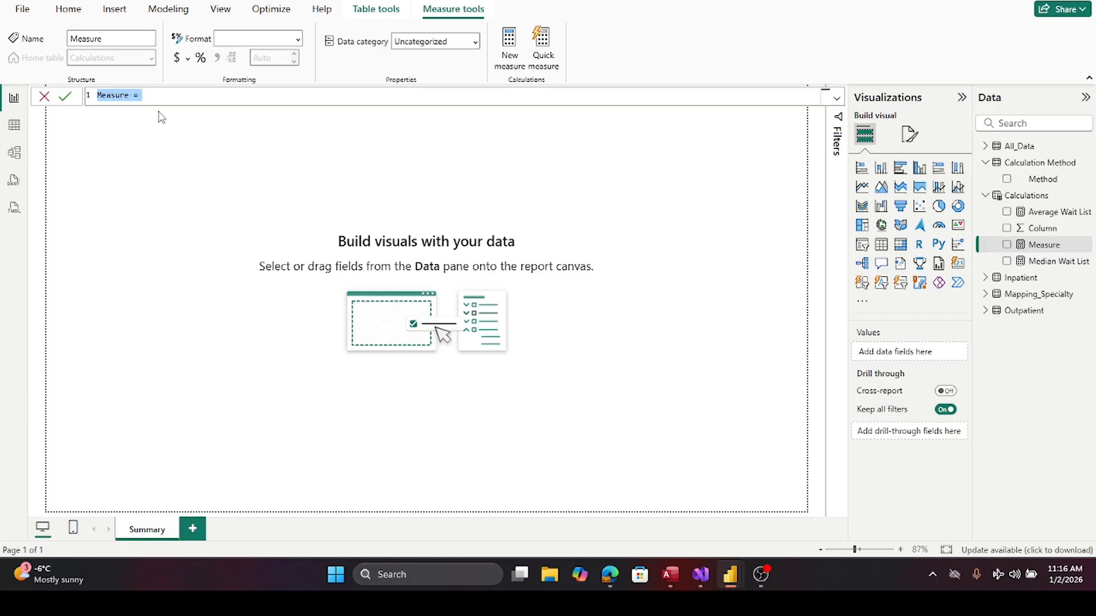
type("Avg/Med Wait List = SWITCH(VALUES('Calcultaion method'[Calc Method]), \"Average\",[Average Wait List],\"Median\",[Median Wait List])")
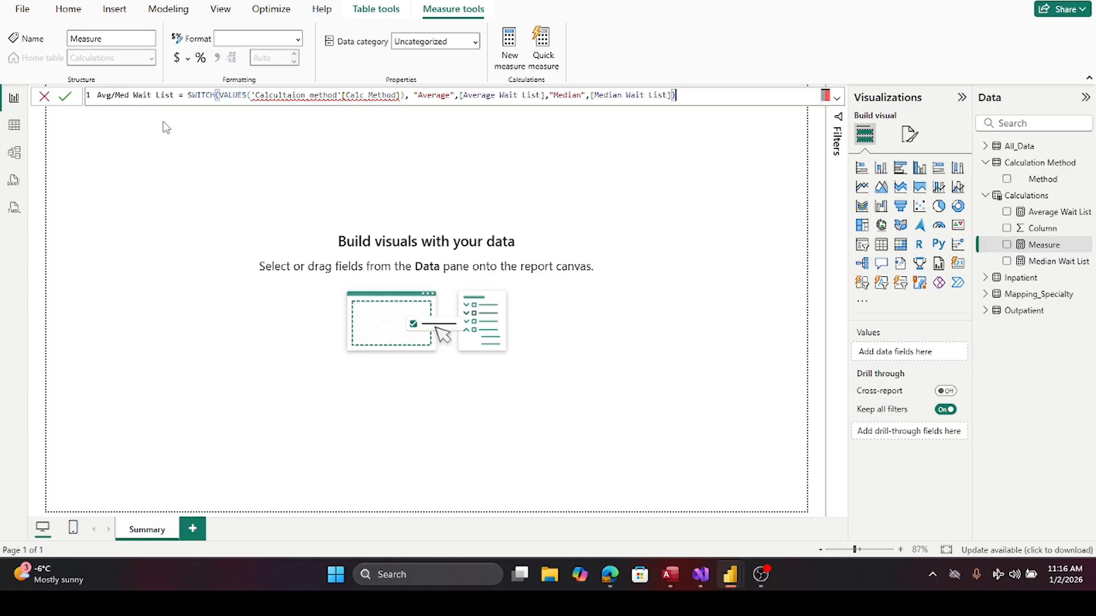
- Change the column reference in the Avg/Med Wait List formula from Calc Method to Method and commit the measure
left_click(342, 95)
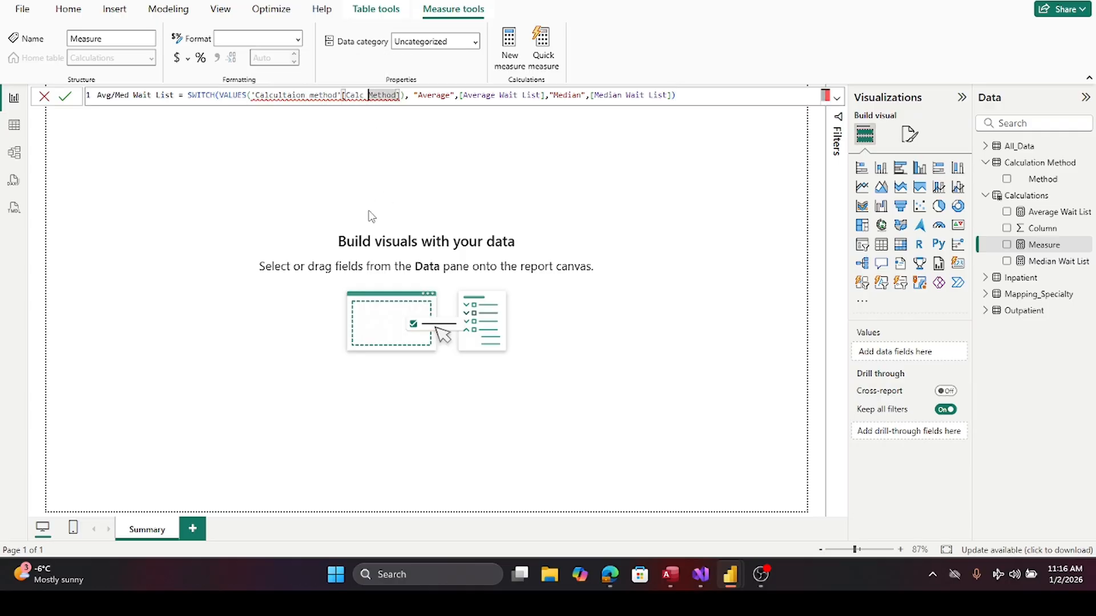
key("BackSpace")
key("BackSpace")
key("BackSpace")
key("BackSpace")
key("BackSpace")
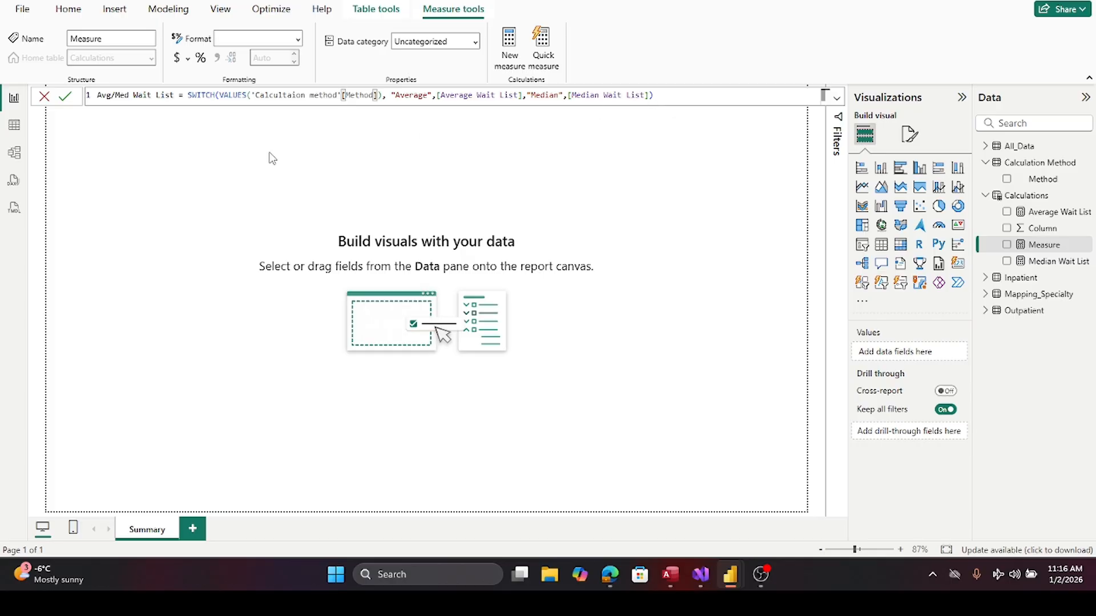
key("Return")
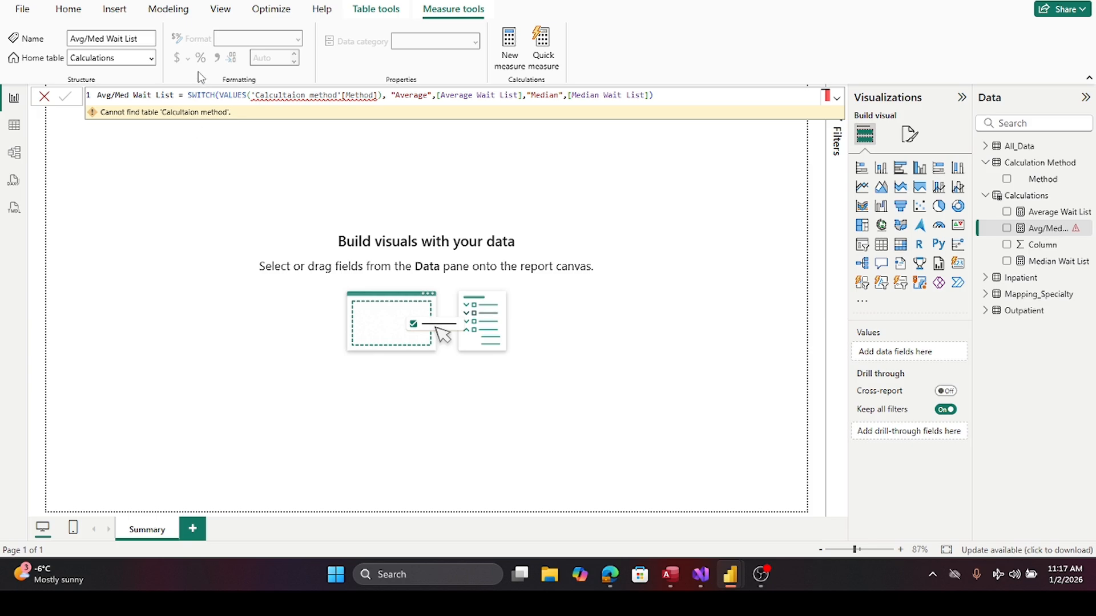
- Replace the misspelled table name in the Avg/Med Wait List formula with 'Calculation Method', commit it and close the formula editor
mouse_move(267, 91)
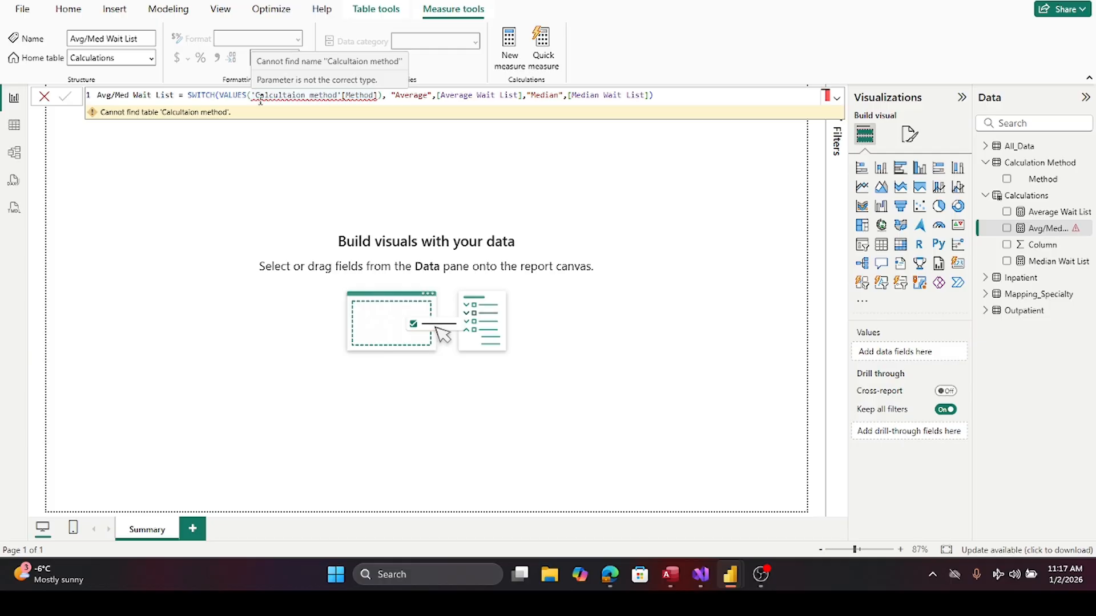
left_click_drag(256, 94, 341, 96)
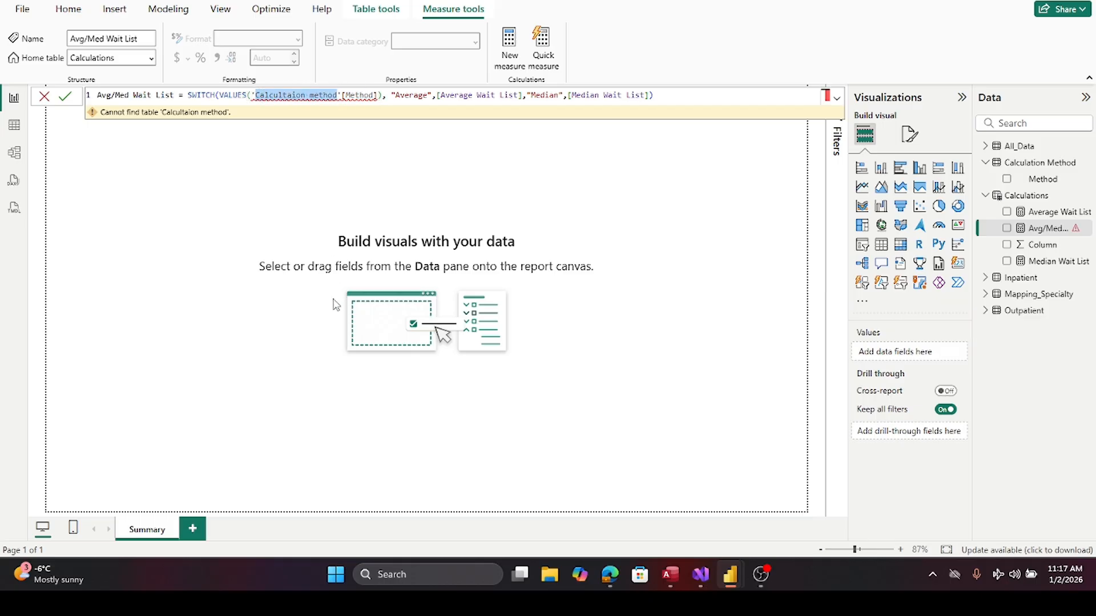
type("C")
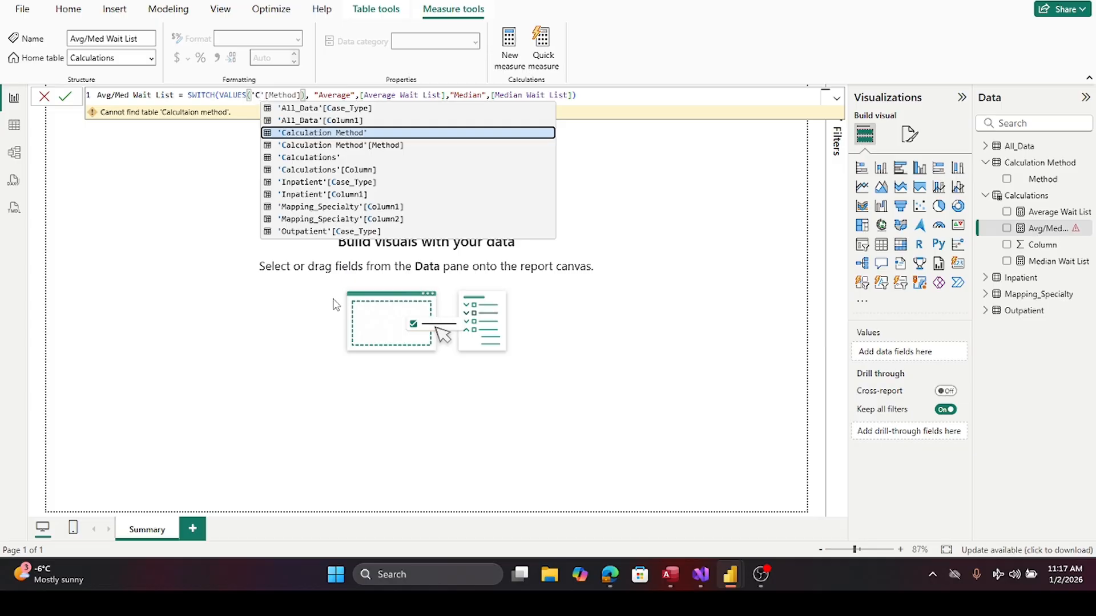
left_click(344, 136)
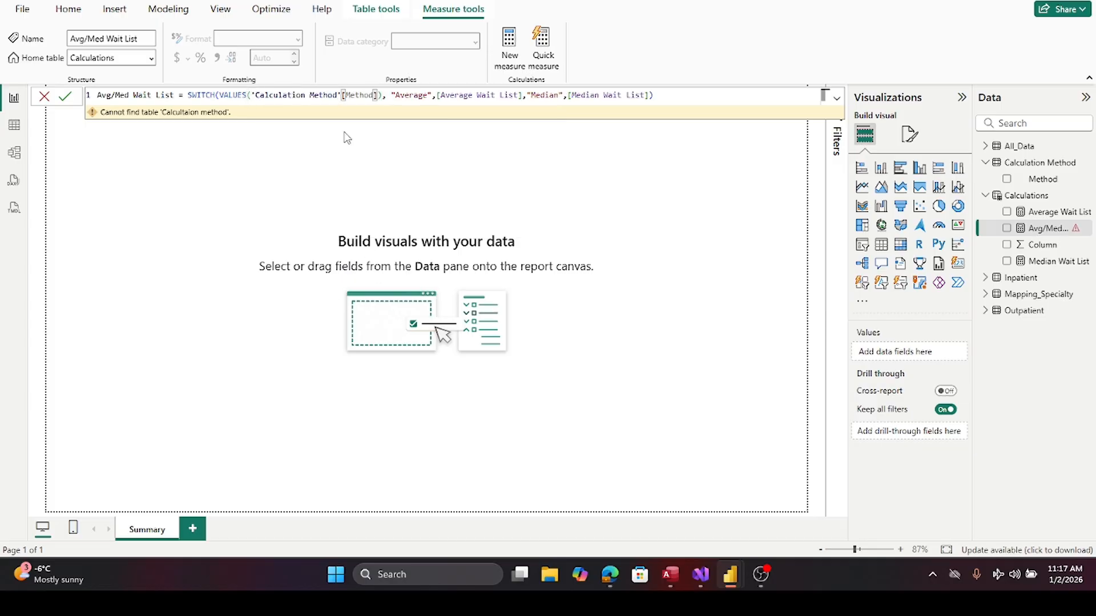
key("Return")
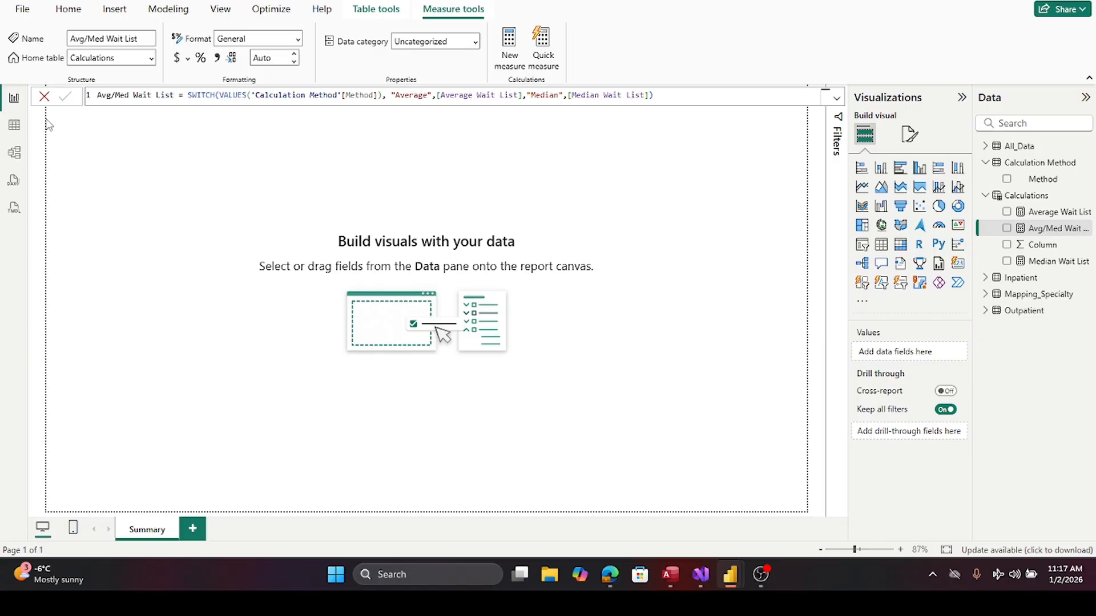
left_click(44, 96)
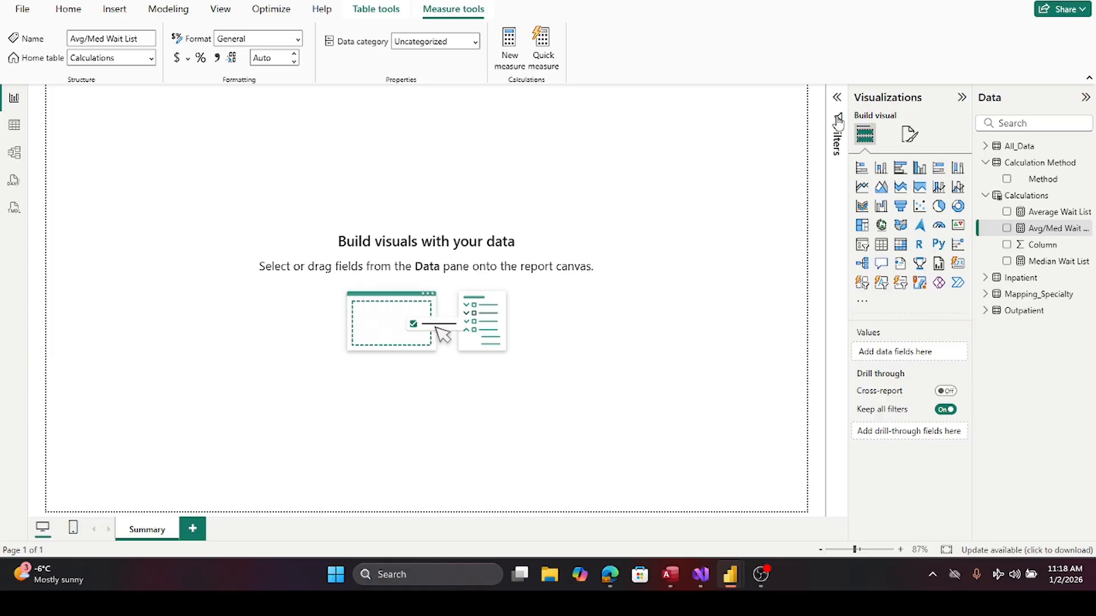
- Create a measure in Calculations: PY Latest Month Wait List = CALCULATE(SUM(All_Data[Total]),All_Data[Archive_Date]=EDATE(MAX(All_Data[Archive_Date]),-12)) + 0
right_click(1000, 197)
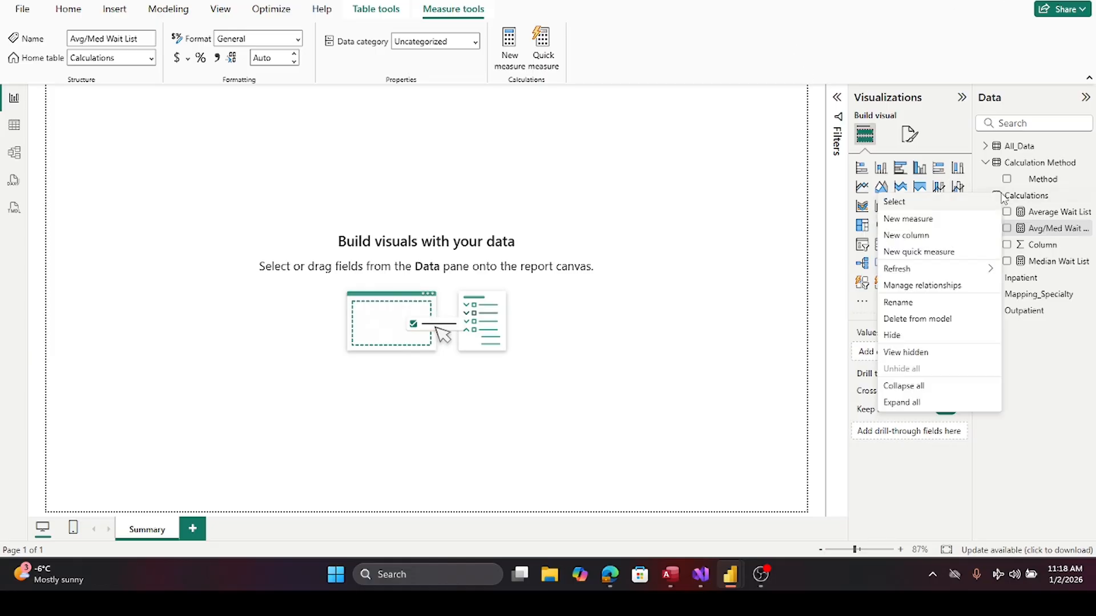
left_click(939, 220)
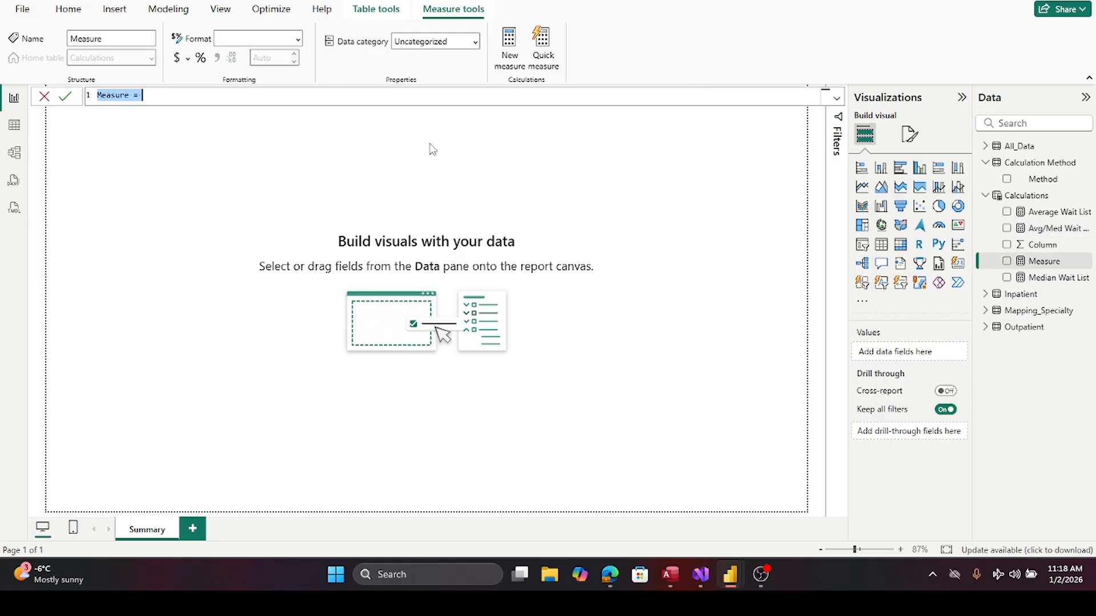
key("ctrl+a")
type("PY Latest Month Wait List = CALCULATE(SUM(All_Data[Total]),All_Data[Archive_Date]=EDATE(MAX(All_Data[Archive_Date]),-12)) + 0")
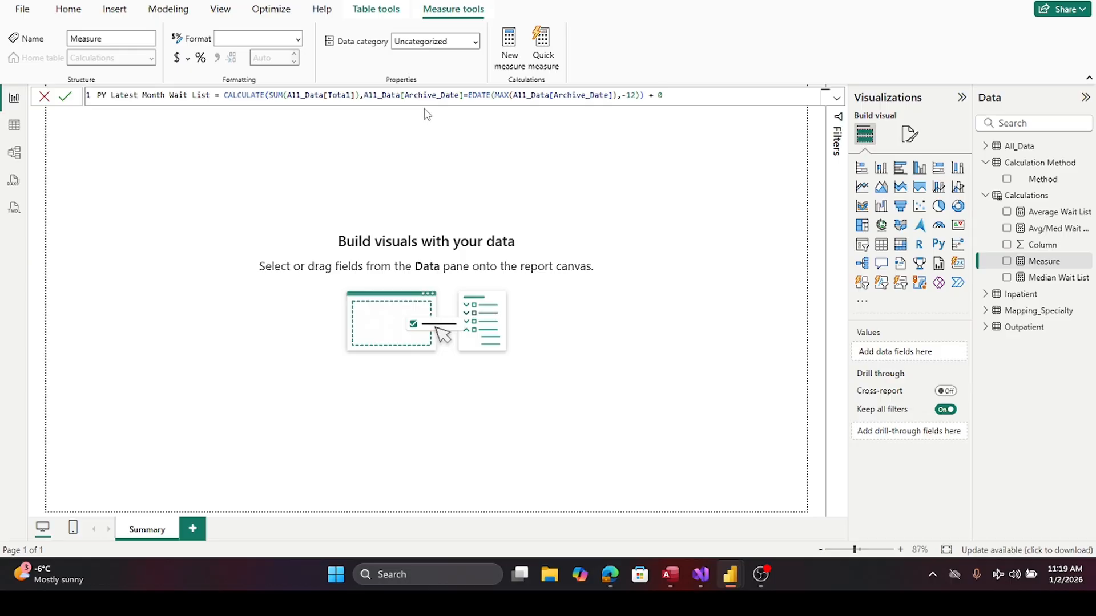
left_click(68, 102)
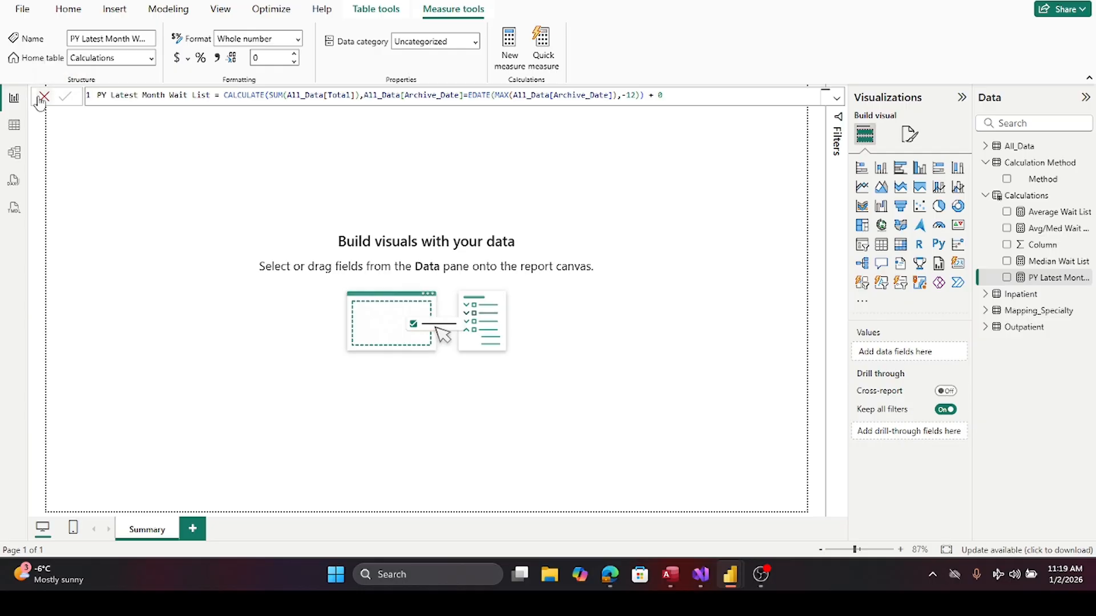
left_click(570, 323)
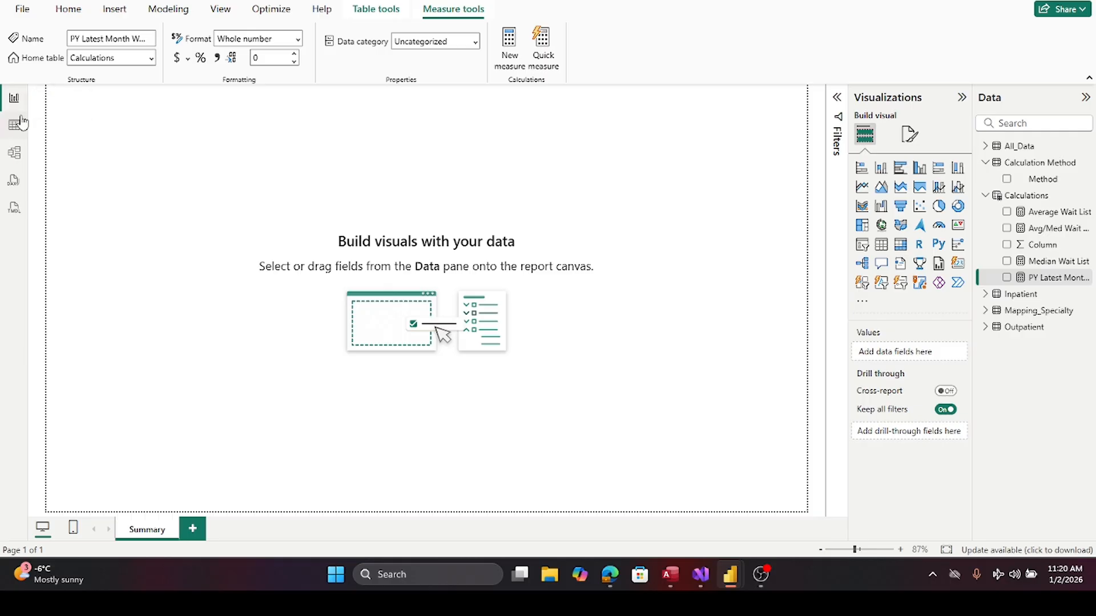
- Insert a text box in the upper-left corner of the report page and enter the title Summary
left_click(96, 112)
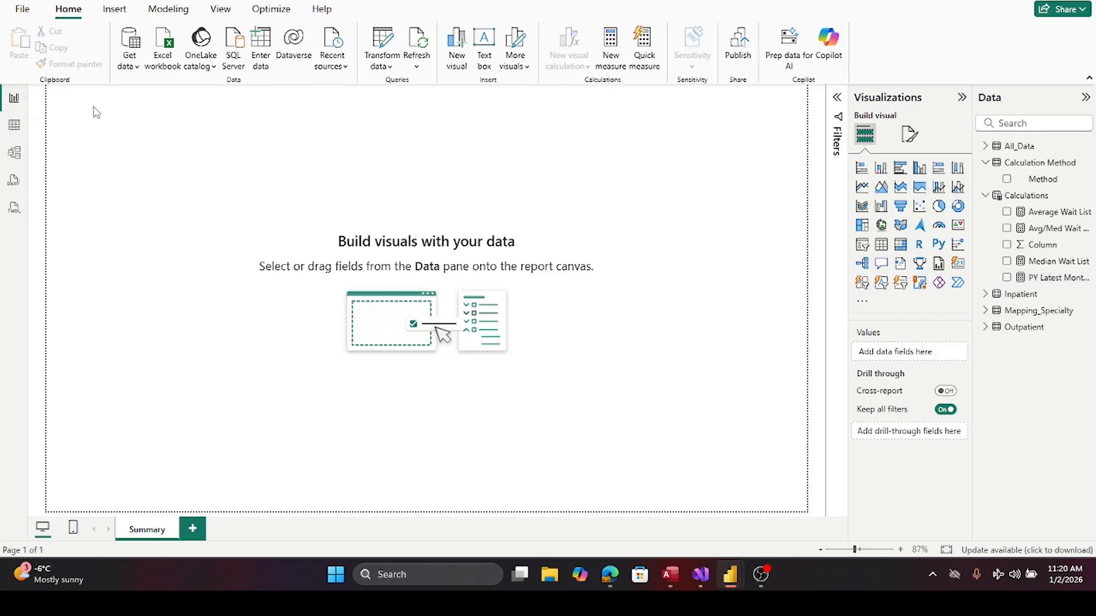
left_click(484, 52)
left_click_drag(108, 232, 128, 118)
left_click(55, 117)
type("S")
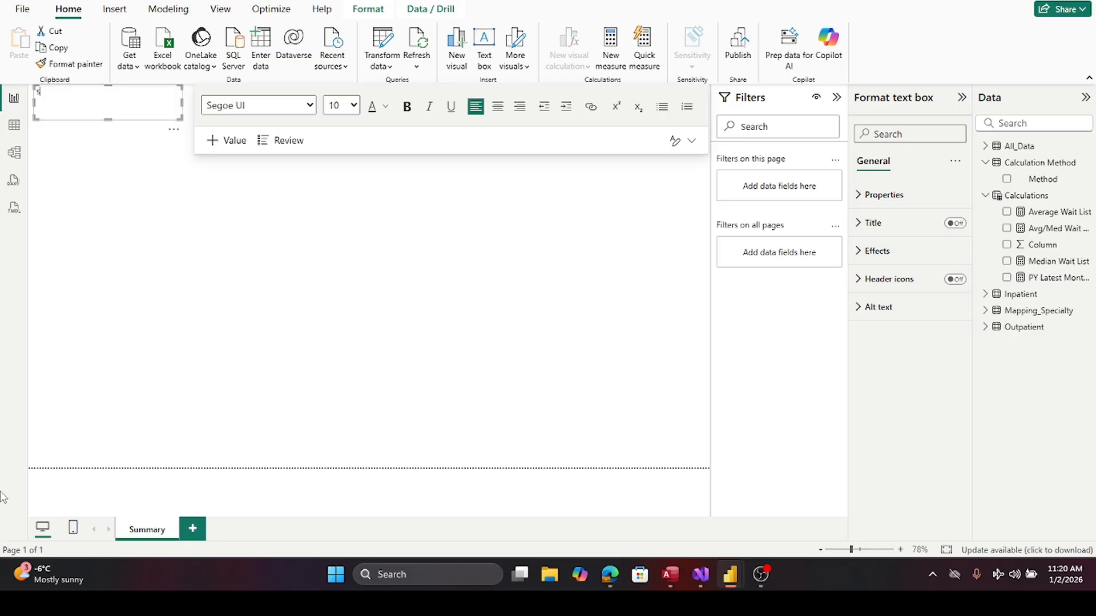
type("ummary")
- Make the Summary title bold and set its font size to 28
double_click(79, 92)
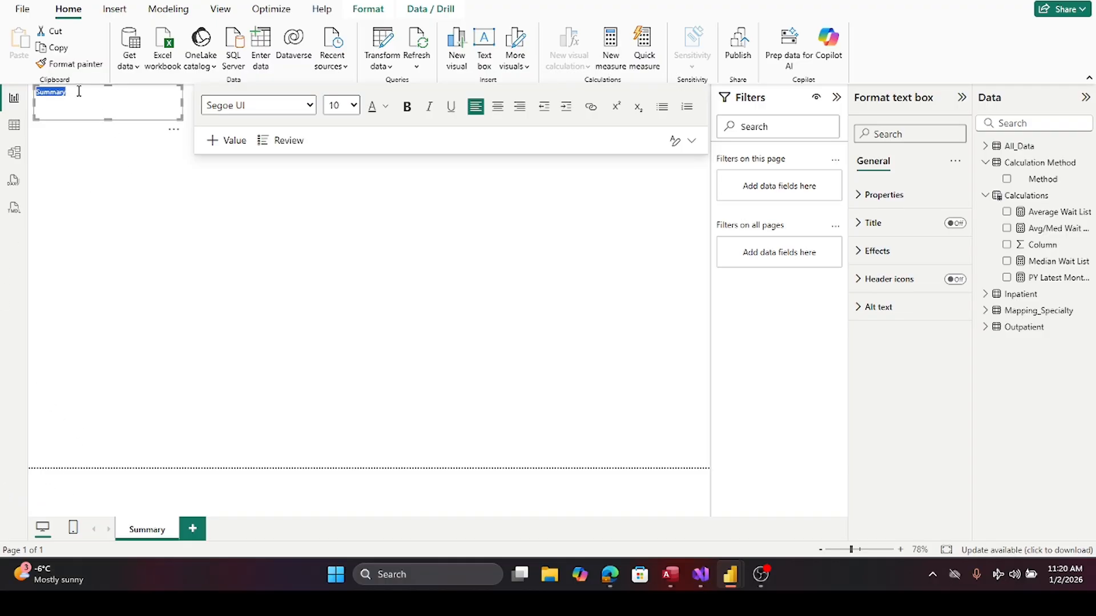
left_click(407, 107)
left_click(353, 104)
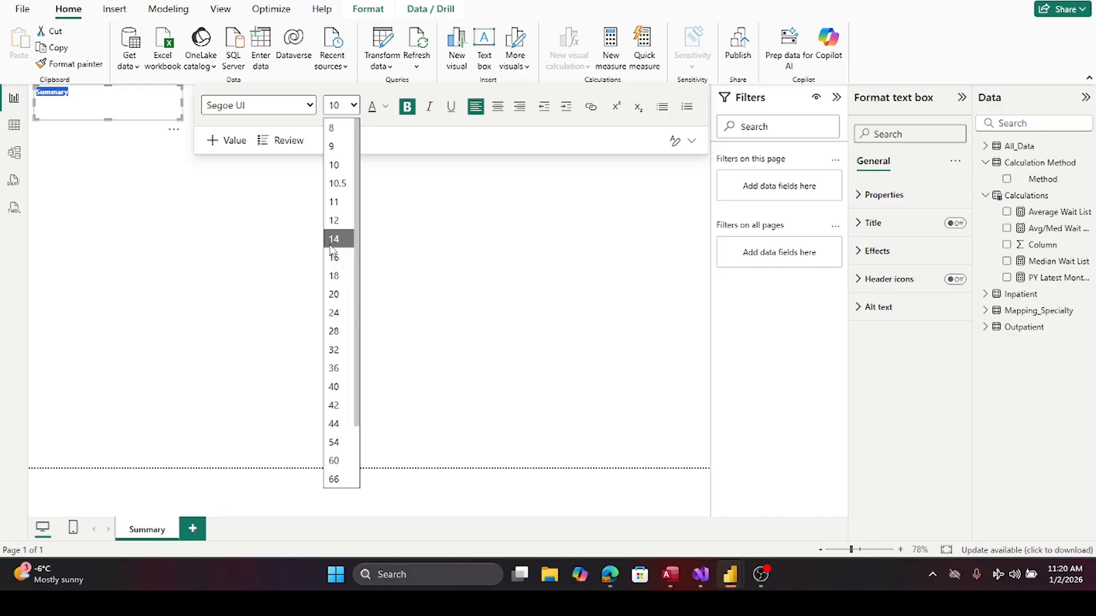
left_click(333, 276)
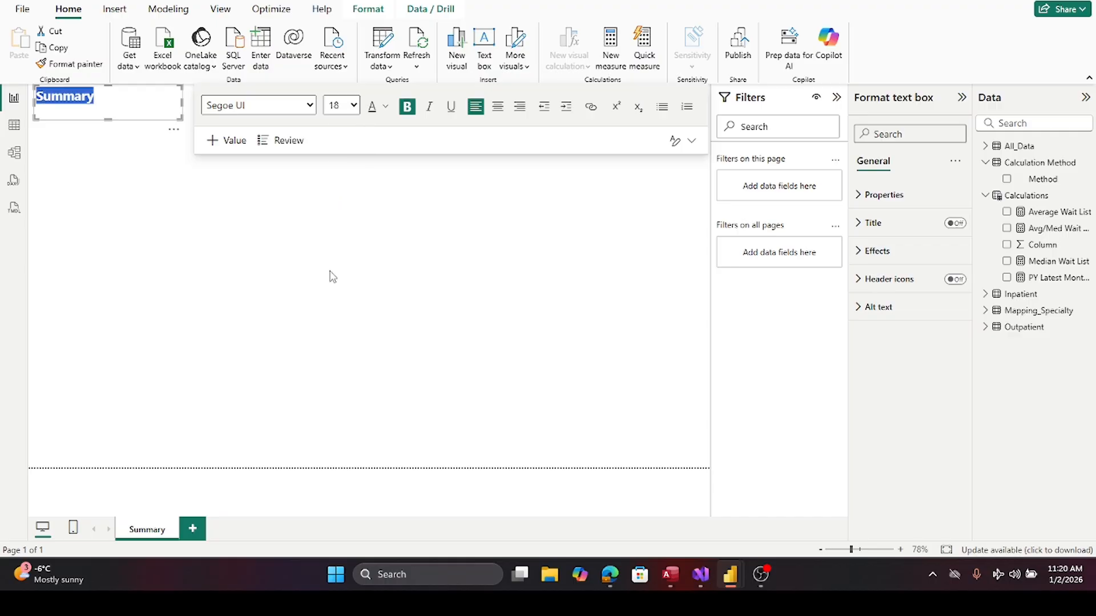
left_click(353, 105)
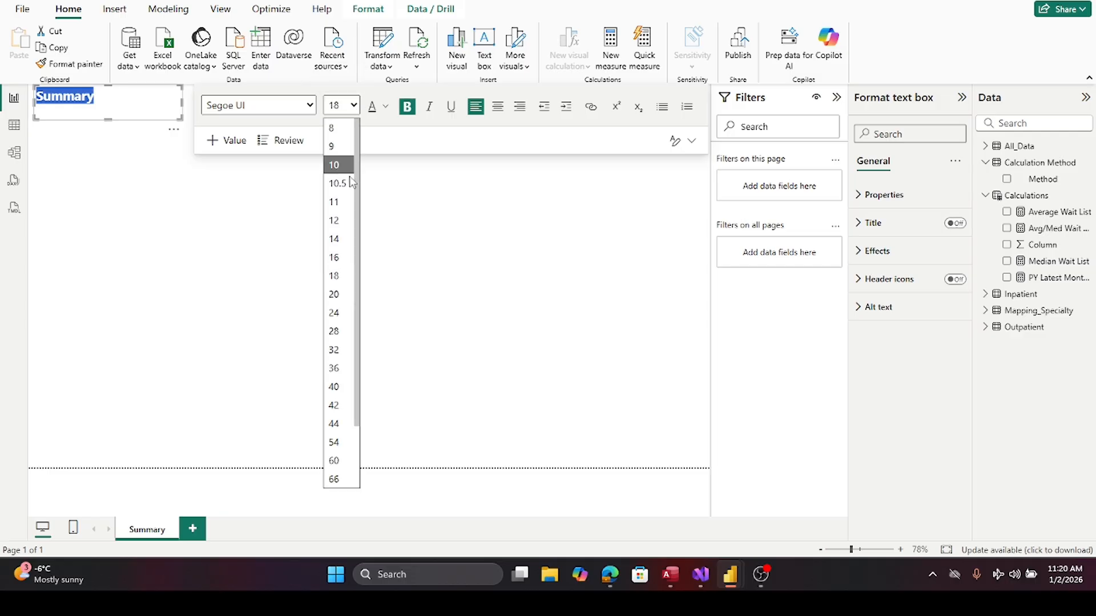
left_click(346, 312)
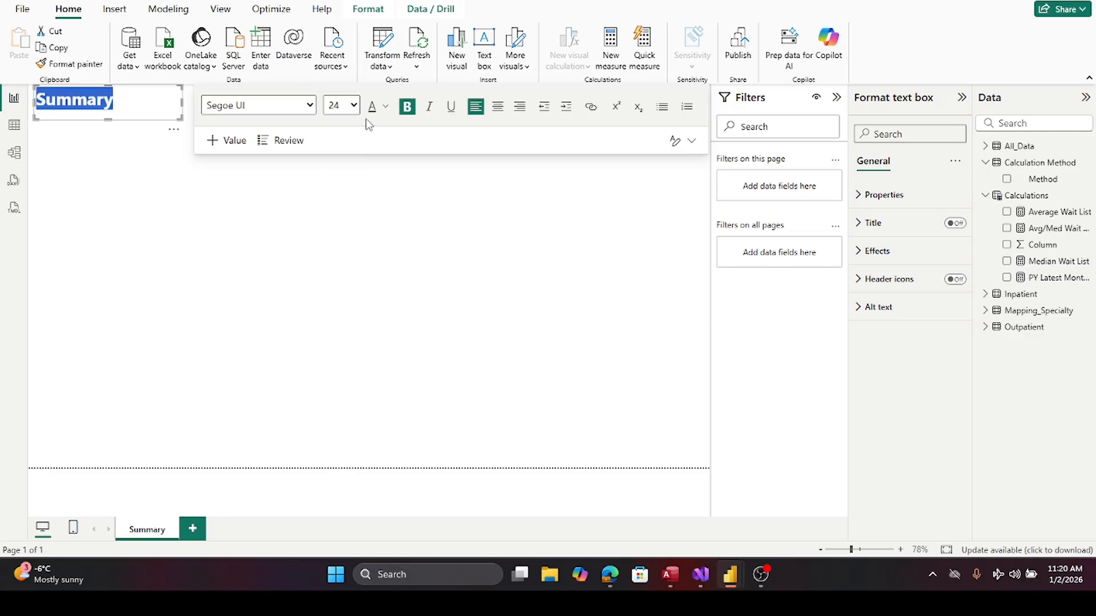
left_click(354, 106)
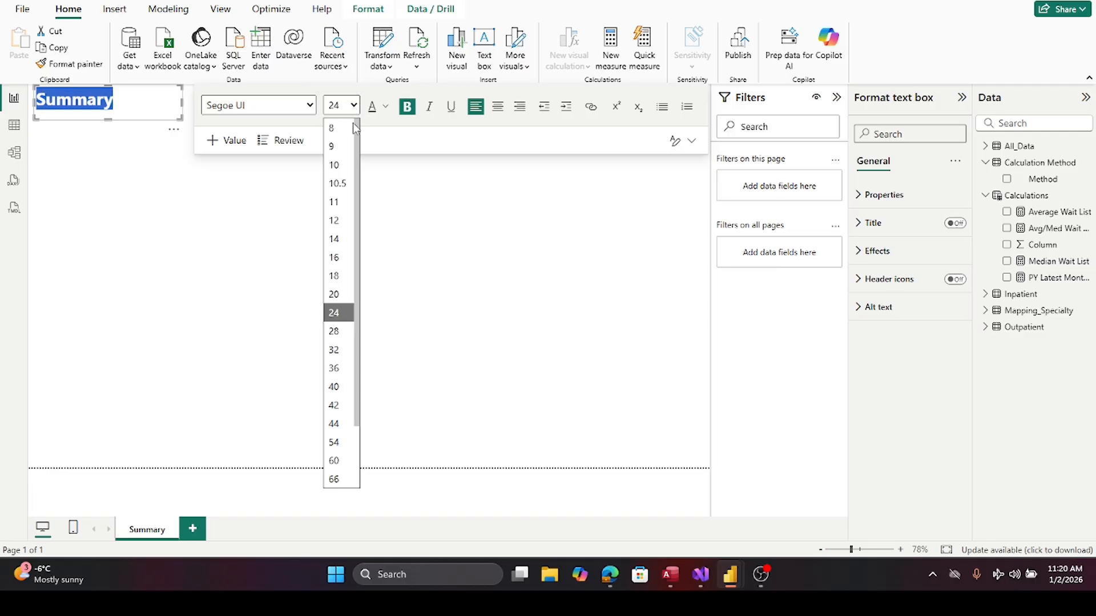
left_click(345, 330)
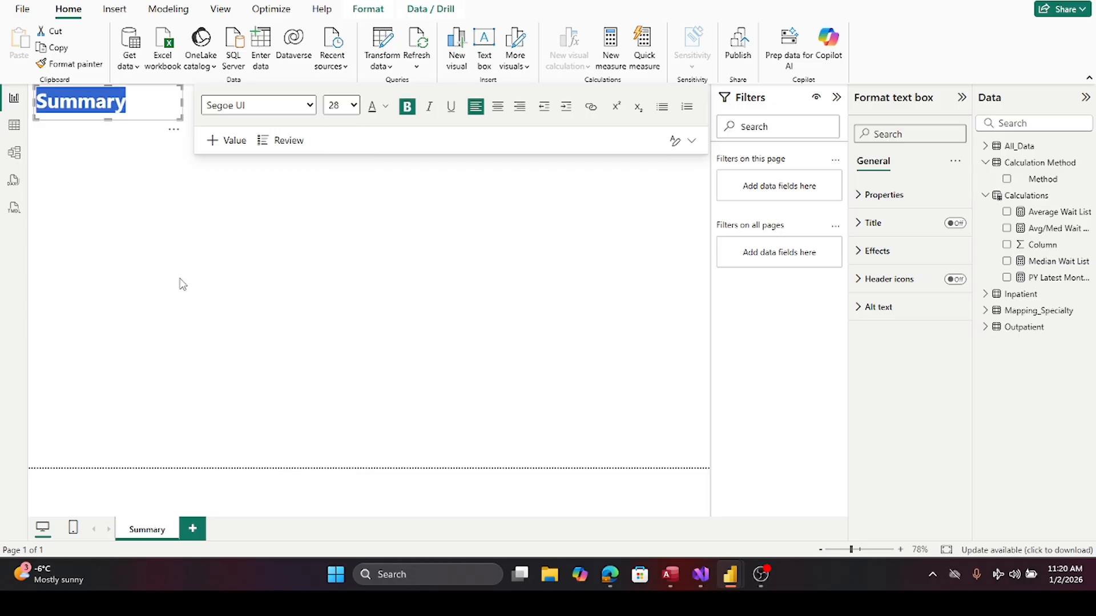
- Italicize the Summary title and give it a mid-grey theme color
left_click(433, 117)
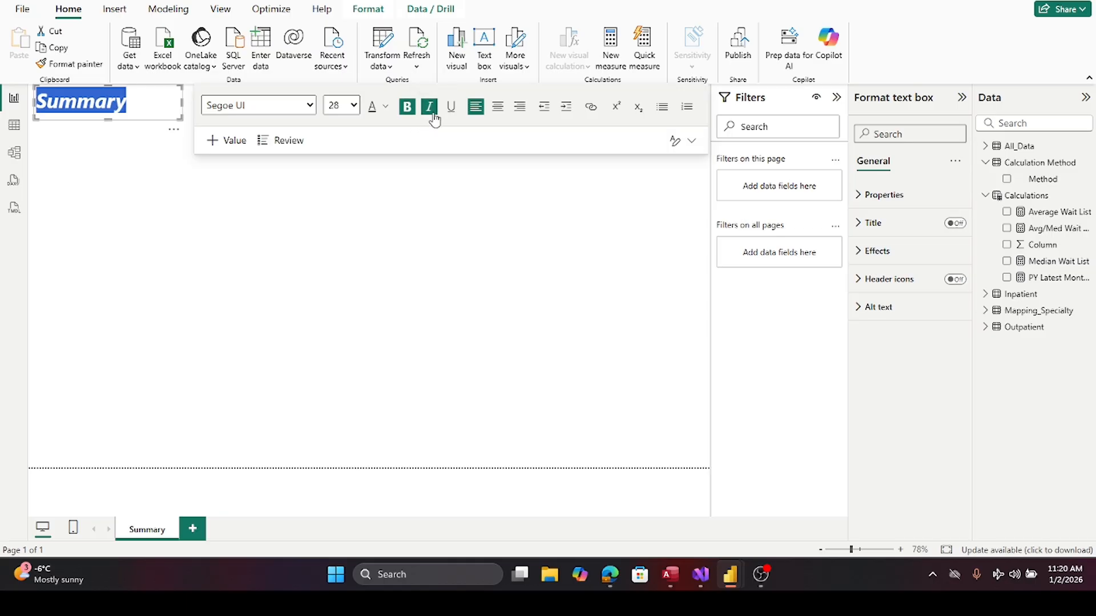
left_click(386, 108)
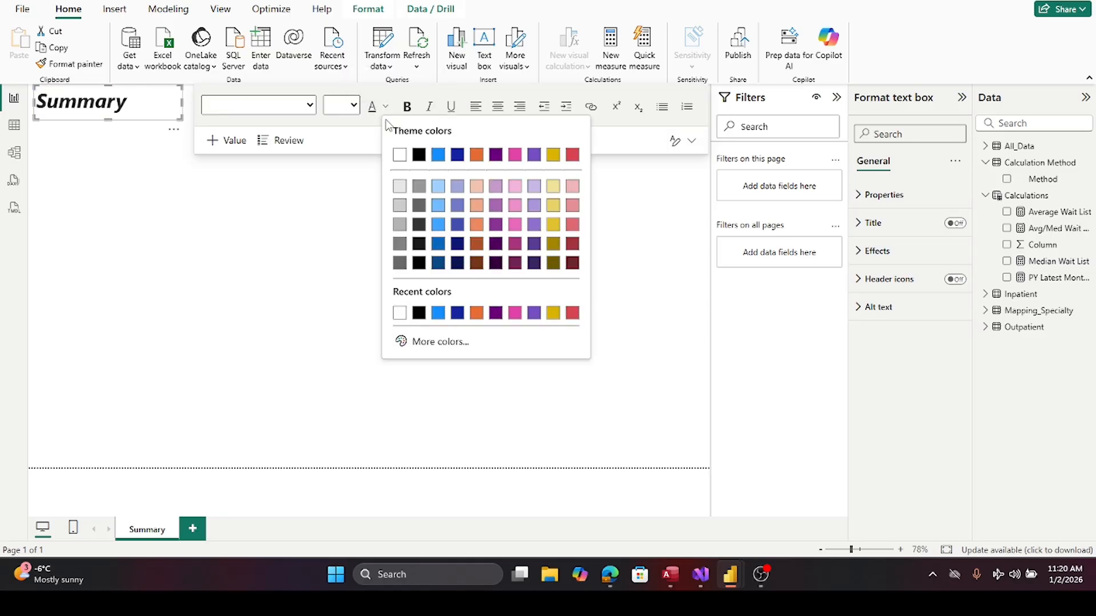
left_click(400, 226)
left_click(296, 219)
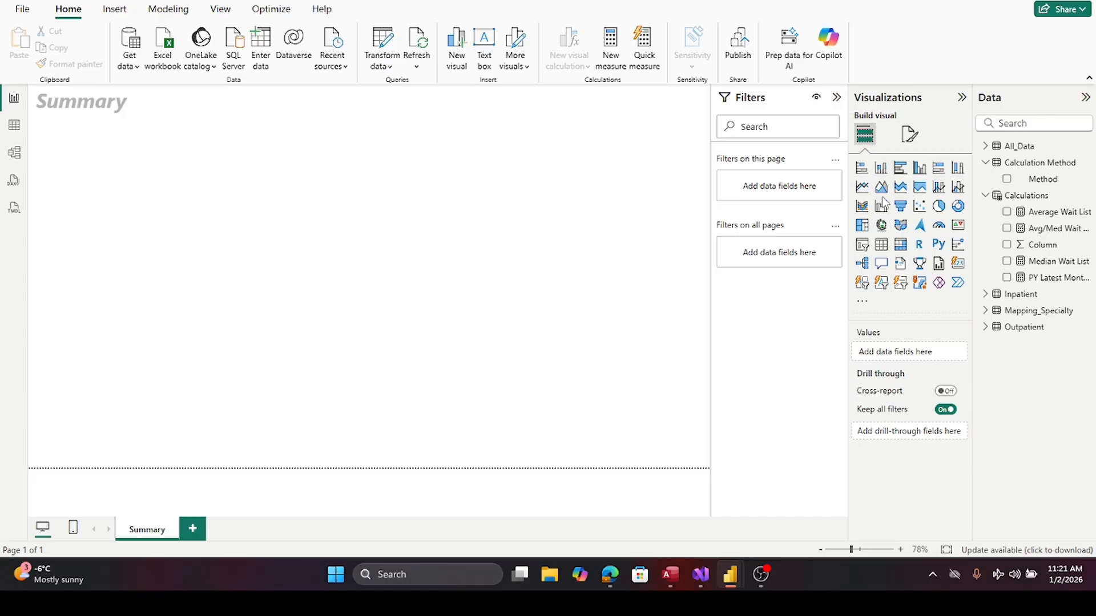
- Add an empty KPI visual to the report page and place it directly beneath the Summary title
left_click(959, 227)
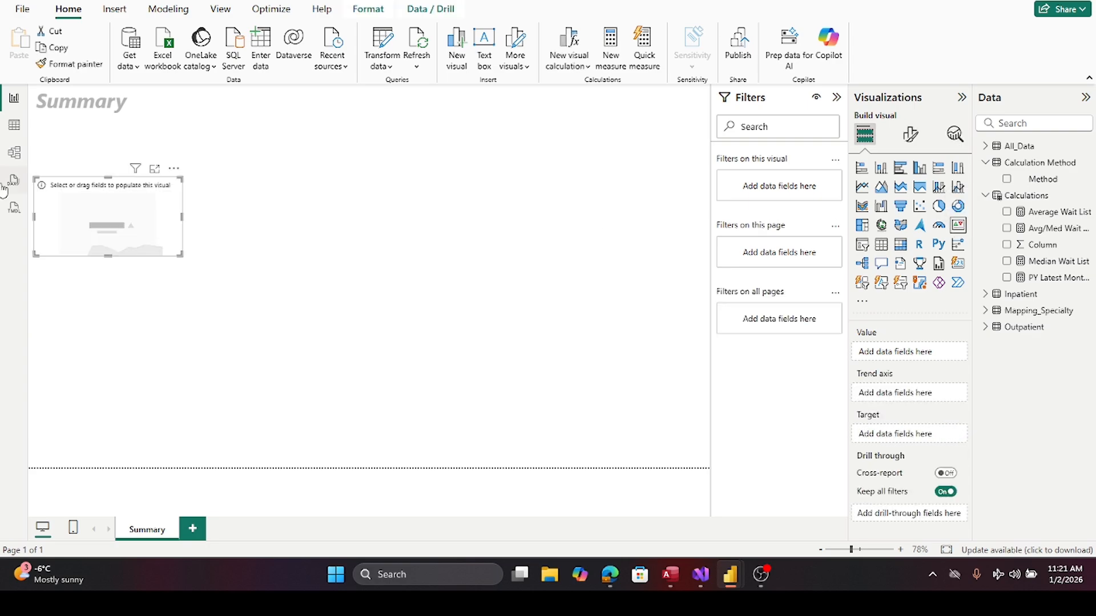
left_click_drag(120, 196, 125, 150)
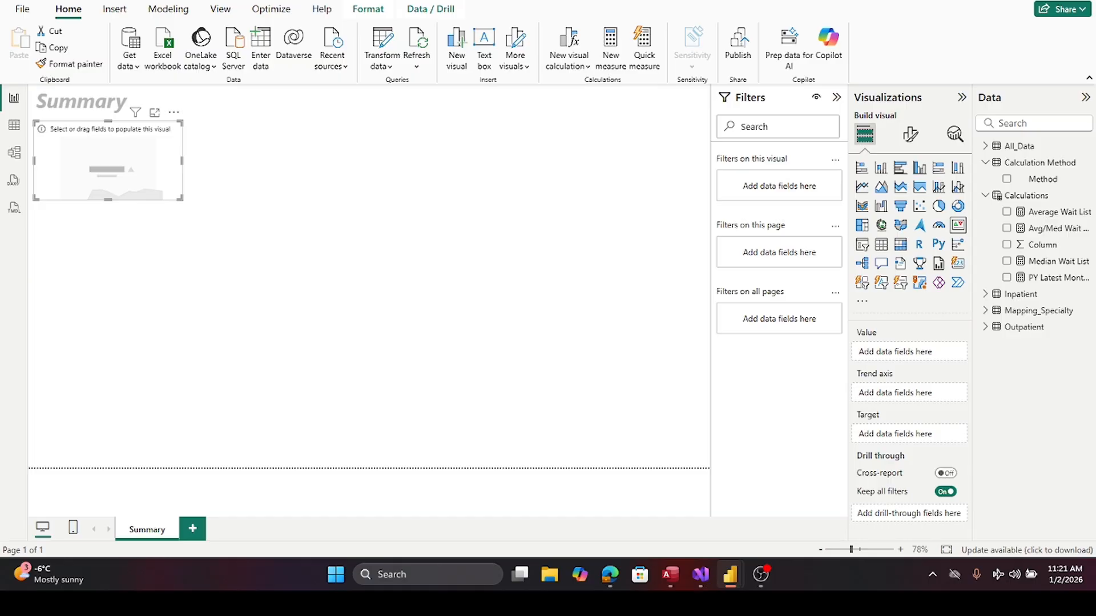
- Create a measure in Calculations: Latest Month Wait List = CALCULATE(SUM(All_Data[Total]),All_Data[Archive_Date] = MAX(All_Data[Archive_Date])) + 0
right_click(1013, 202)
left_click(932, 224)
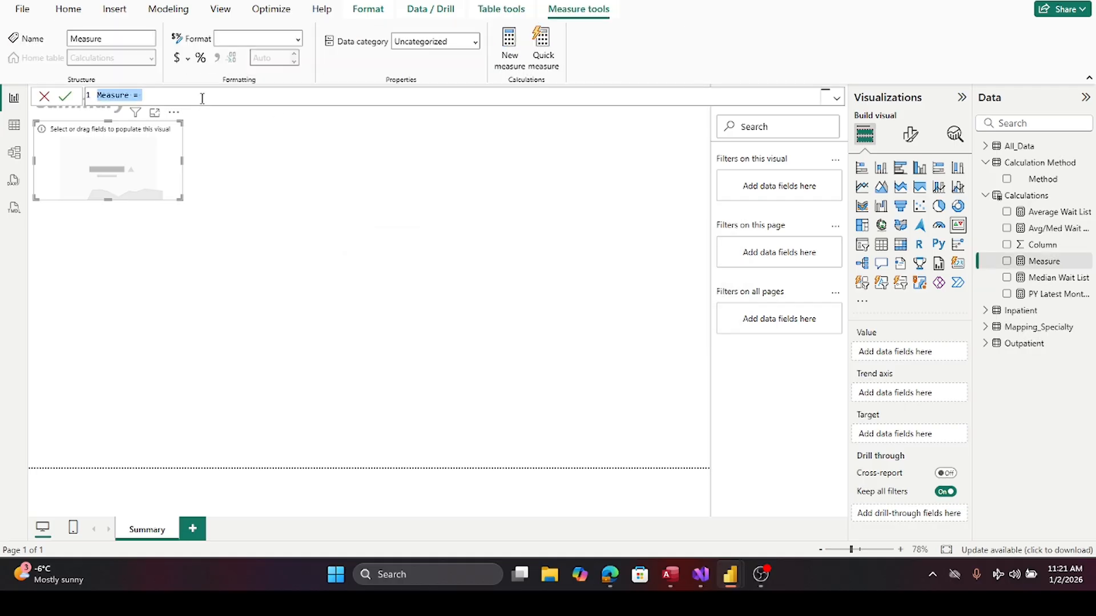
type("Latest Month Wait List = CALCULATE(SUM(All_Data[Total]),All_Data[Archive_Date] = MAX(All_Data[Archive_Date])) + 0")
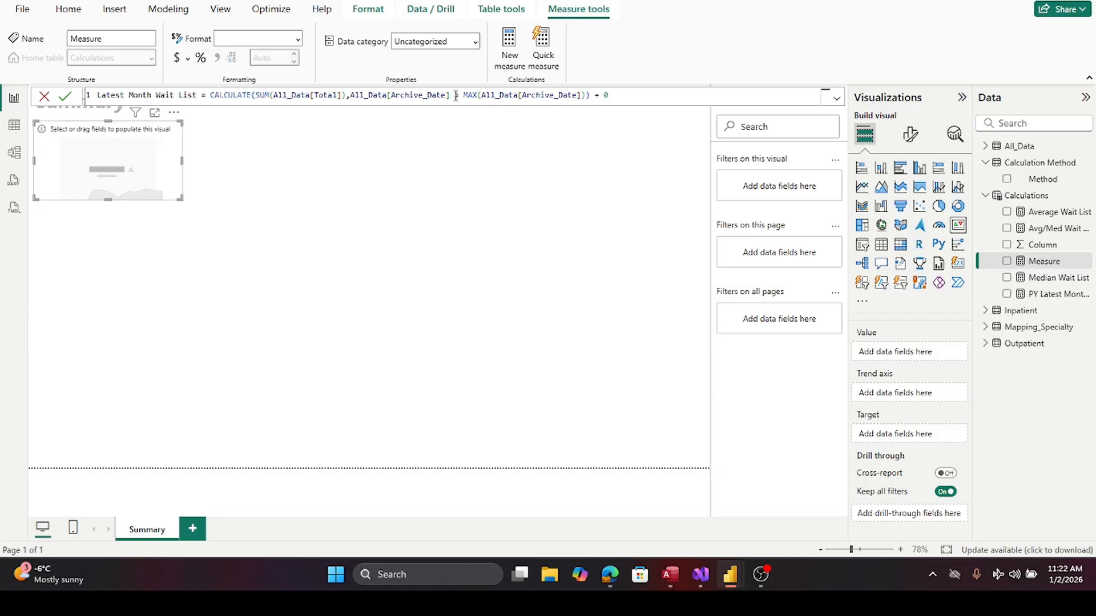
left_click(68, 106)
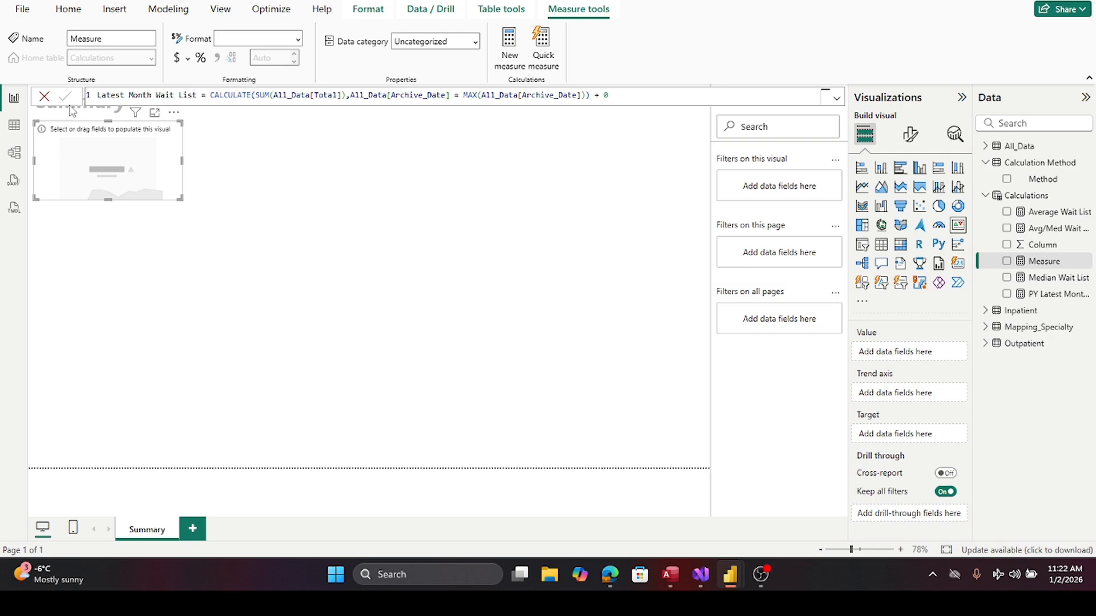
- Populate the KPI with Latest Month Wait List as value, Archive_Date as trend axis and the PY Latest Month Wait List measure as target
left_click(280, 179)
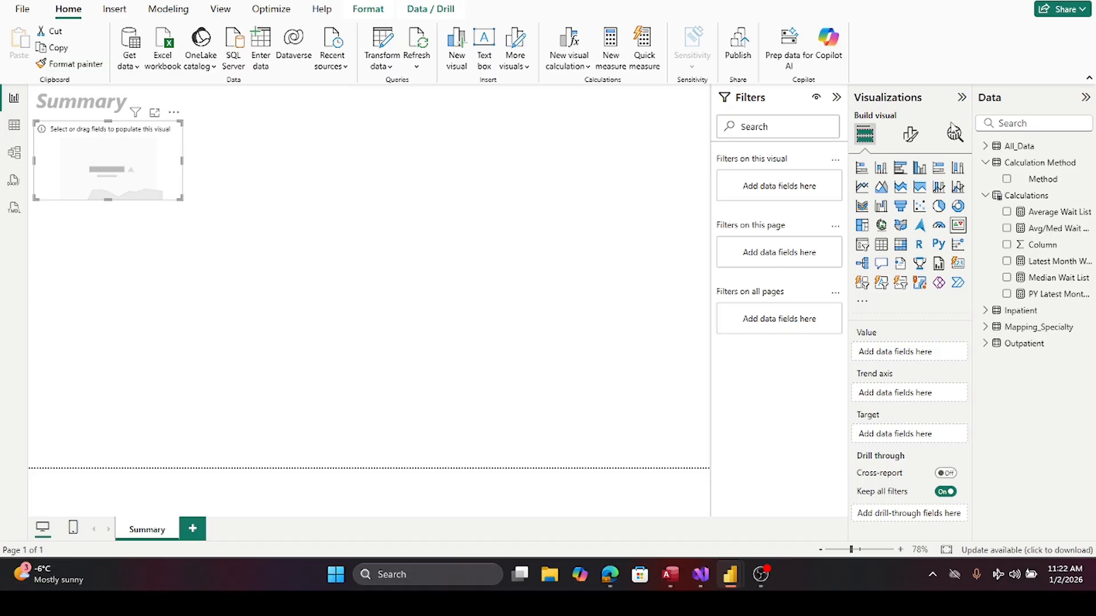
left_click_drag(1046, 263, 923, 355)
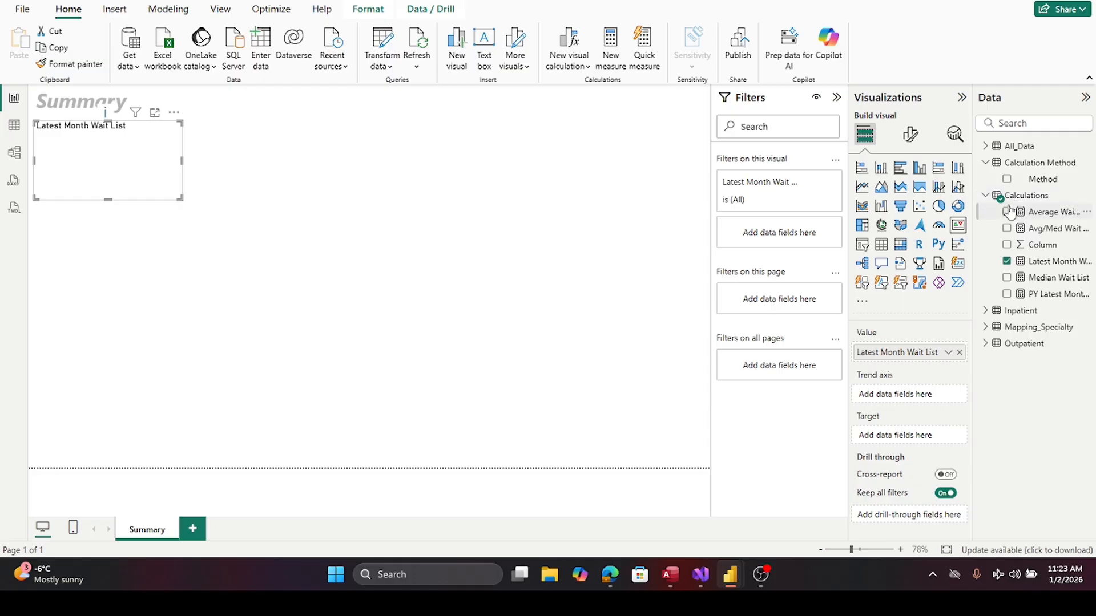
left_click(984, 147)
left_click_drag(1033, 196, 919, 398)
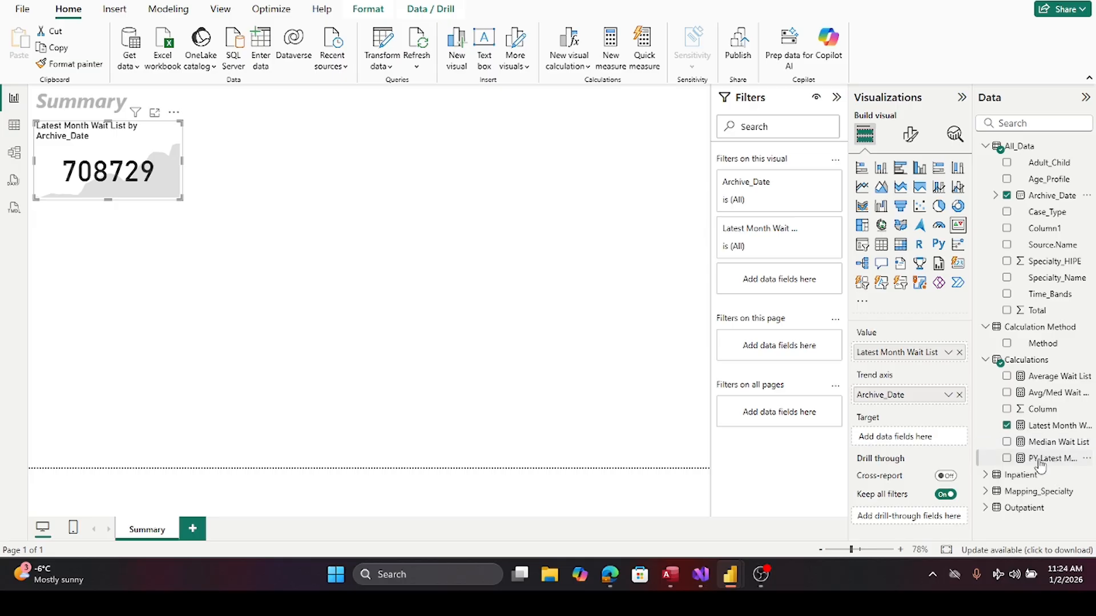
left_click_drag(1044, 460, 931, 443)
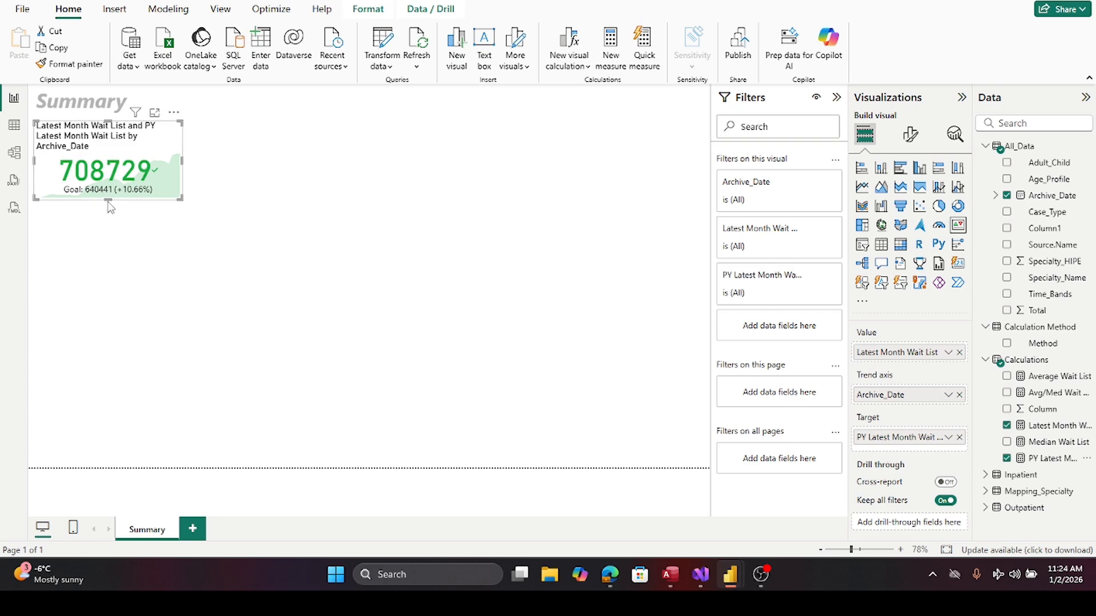
mouse_move(107, 199)
left_mouse_down()
mouse_move(114, 239)
mouse_move(127, 202)
left_mouse_up()
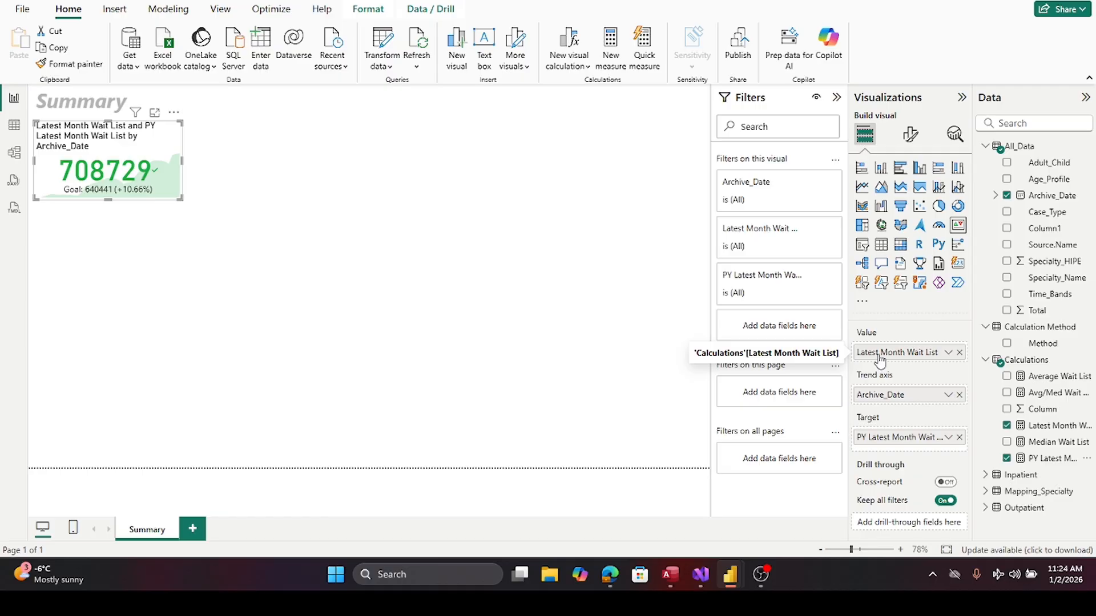
- Change the KPI's title text to "Latest Month vs. Last Year Same Month Comparison"
left_click(911, 140)
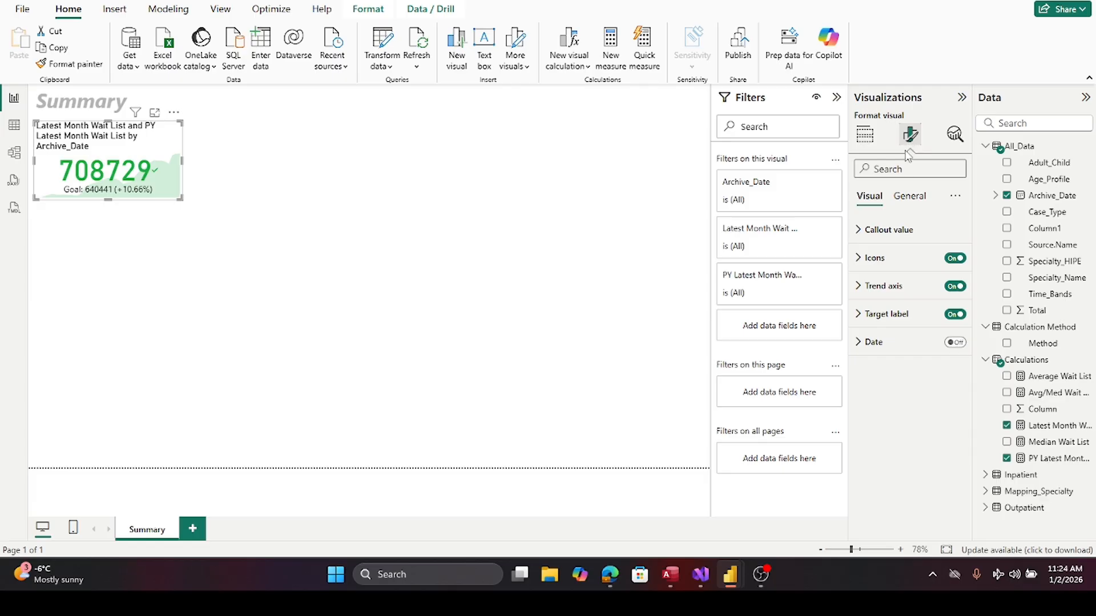
left_click(918, 196)
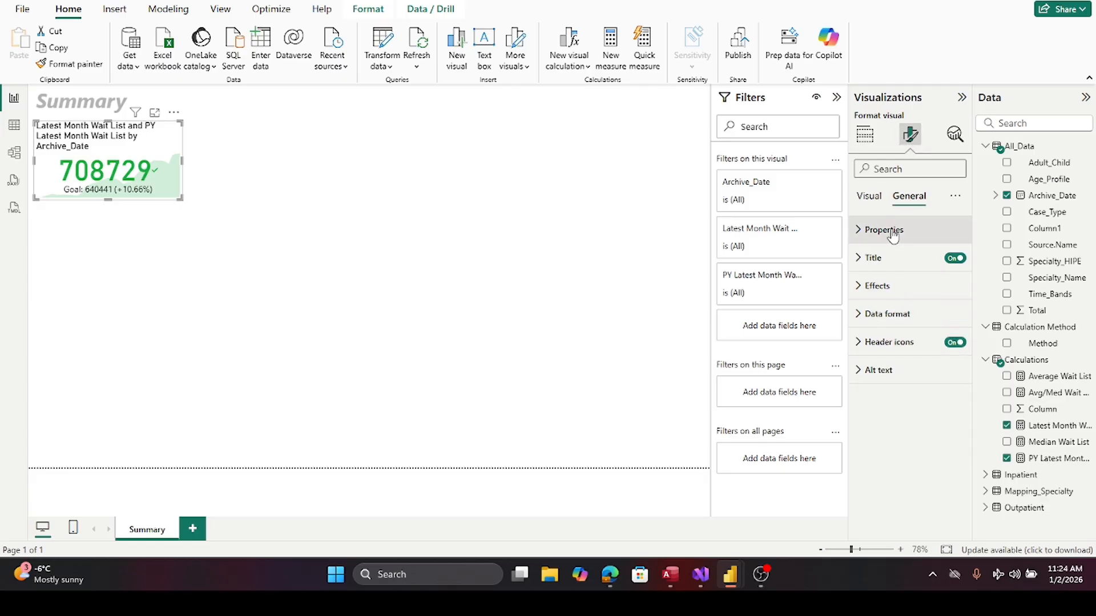
left_click(868, 261)
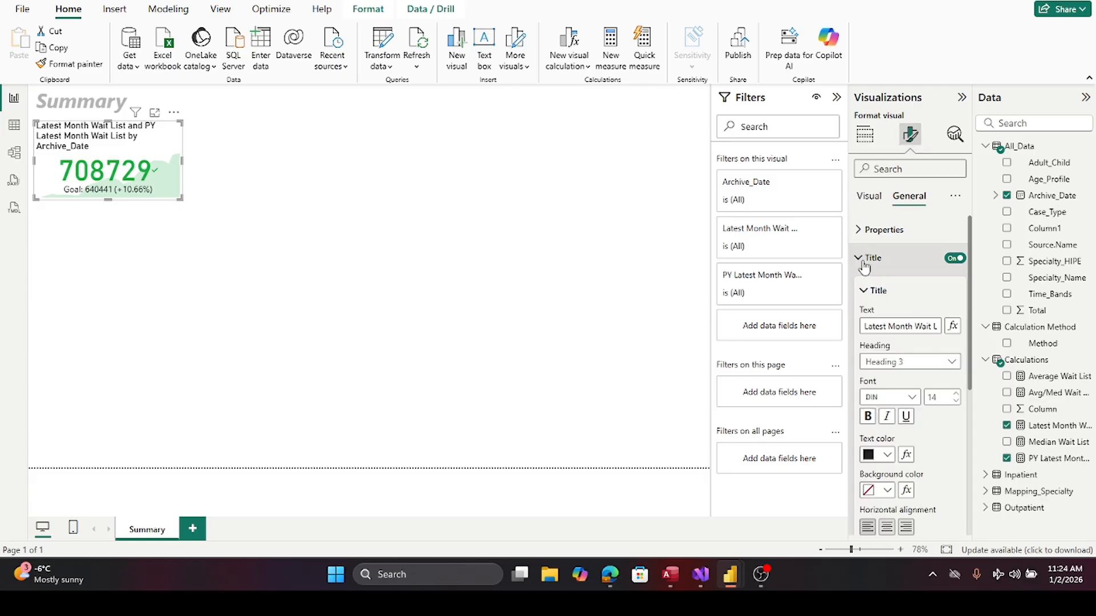
left_click(915, 326)
left_click_drag(915, 326, 1035, 337)
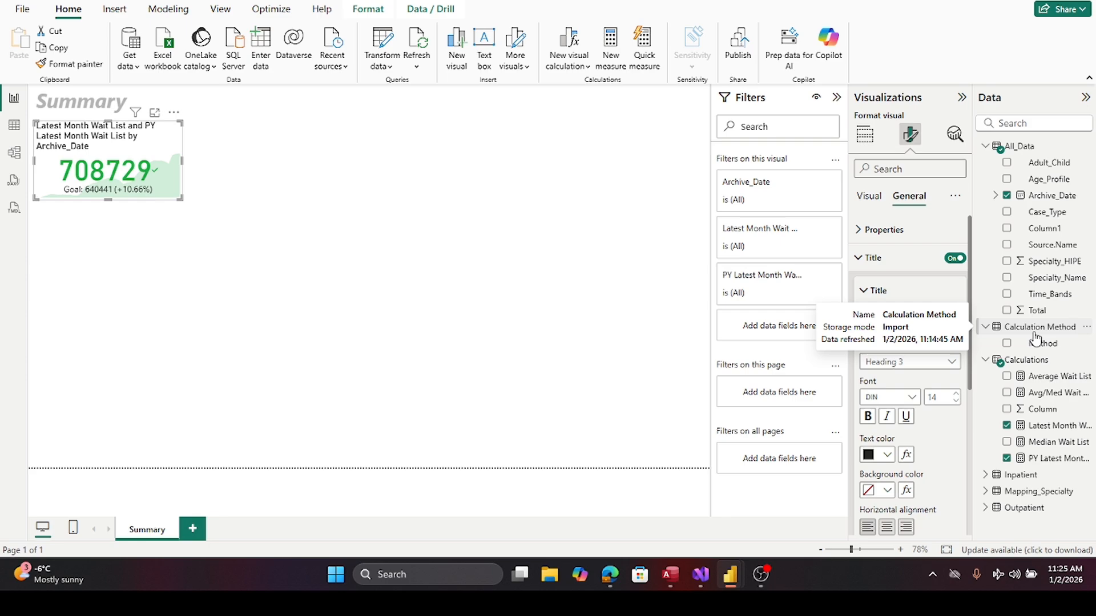
type("vs")
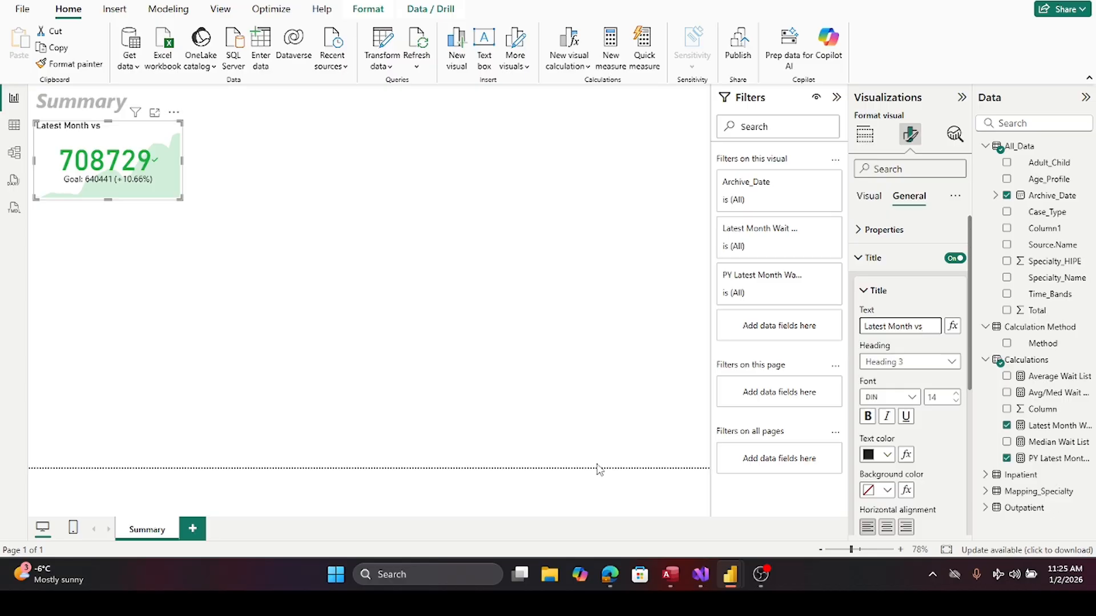
type(".")
type(" P")
type("Last")
type(" Year")
type(" Sa")
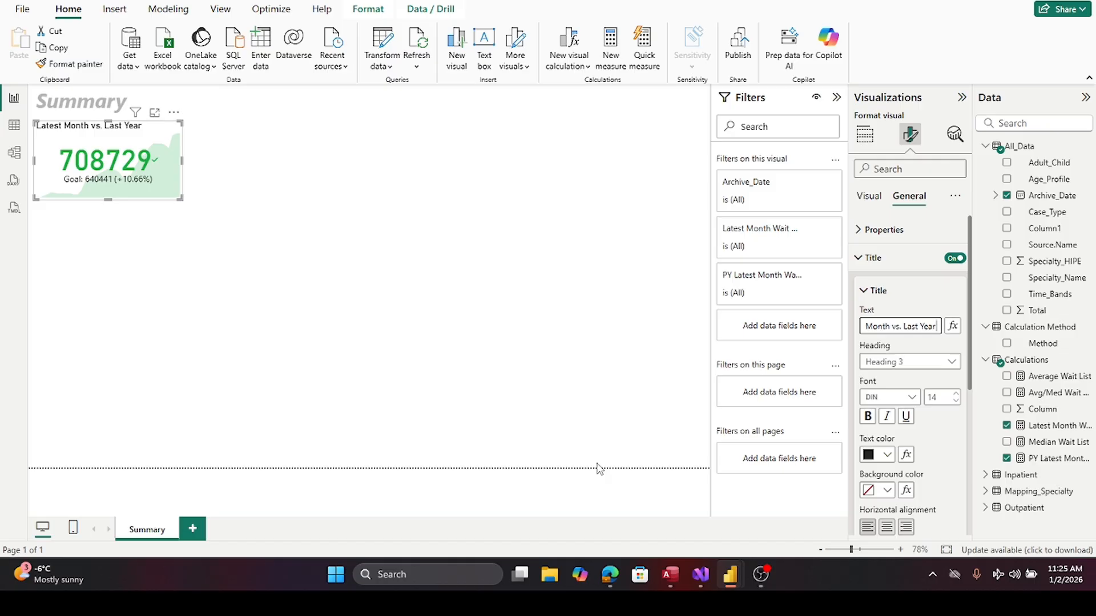
type("me Month")
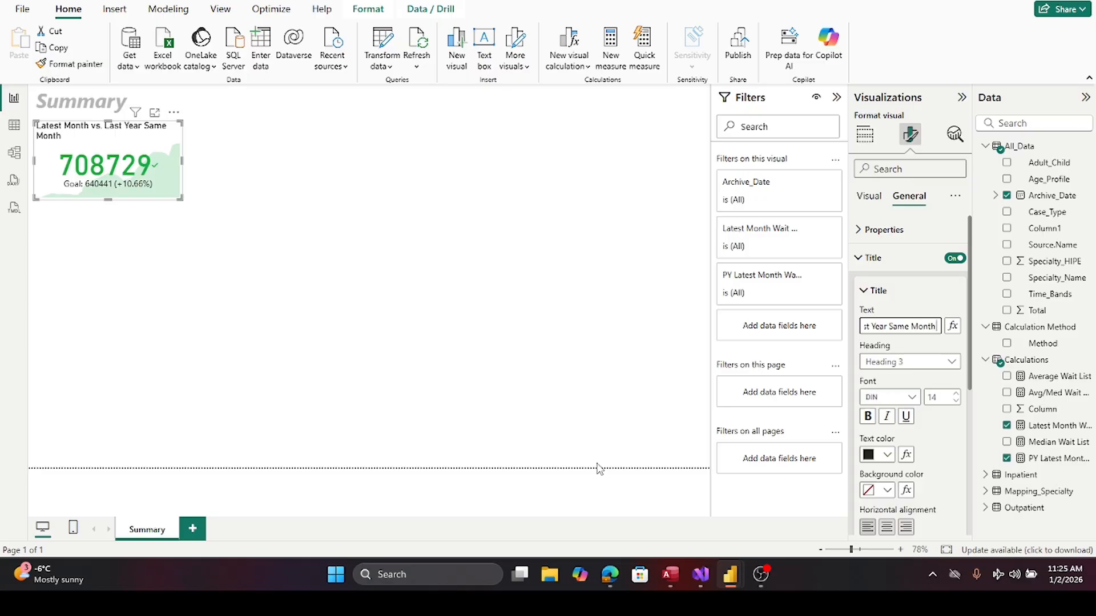
type("Comparison")
key("Tab")
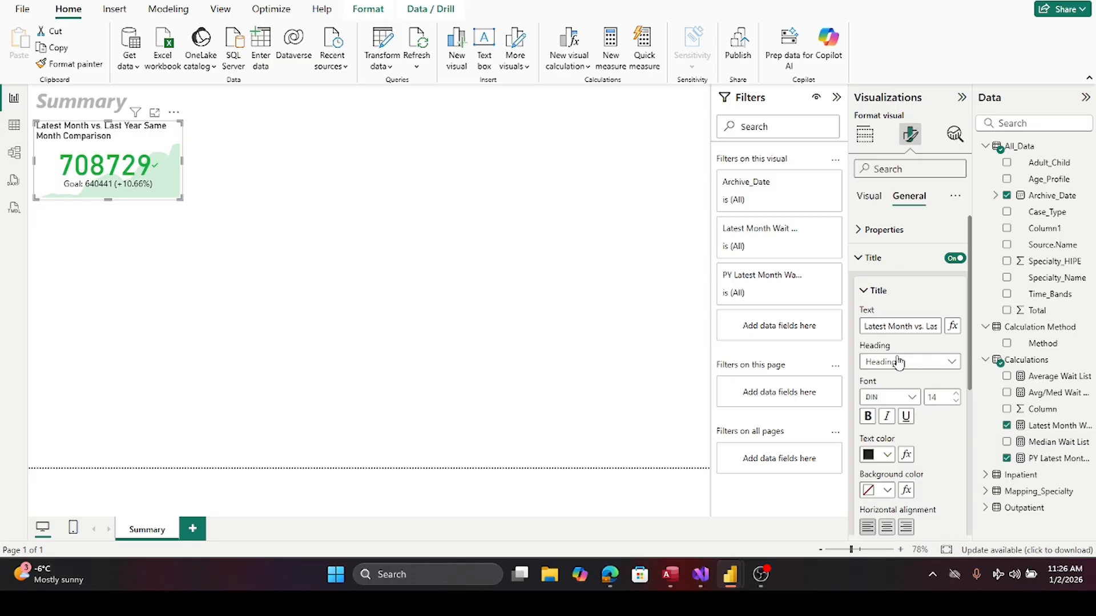
- Set the KPI's trend axis direction to Low is good
left_click(869, 198)
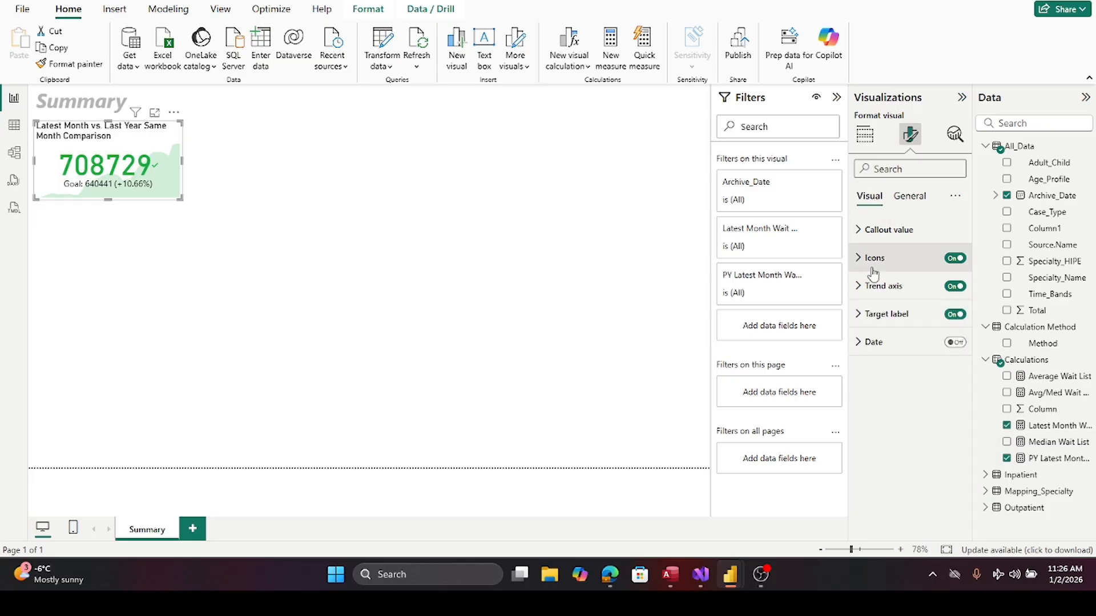
left_click(860, 288)
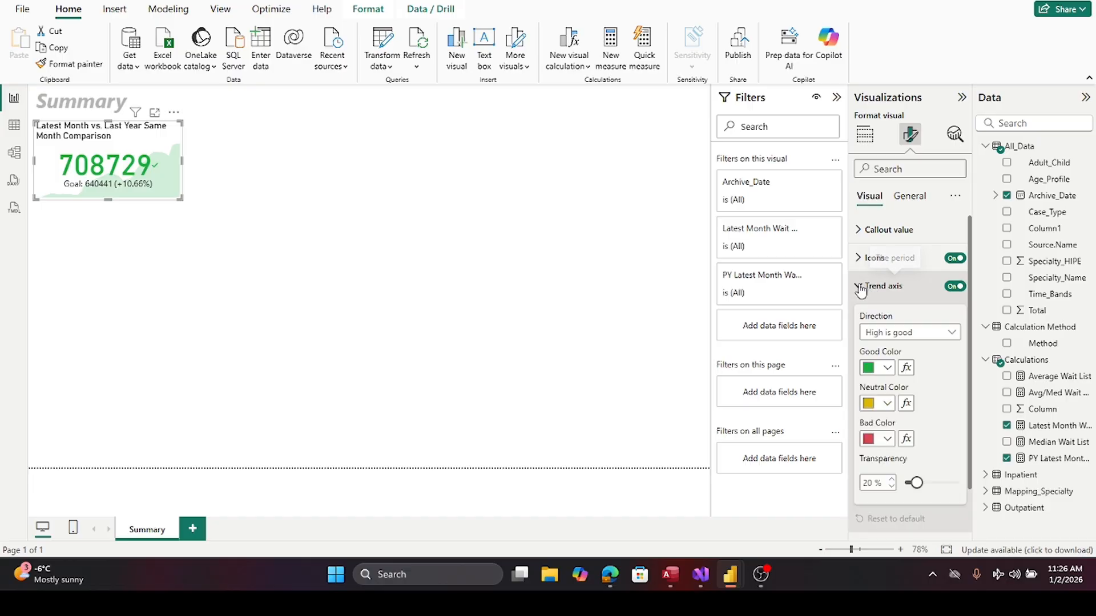
left_click(887, 369)
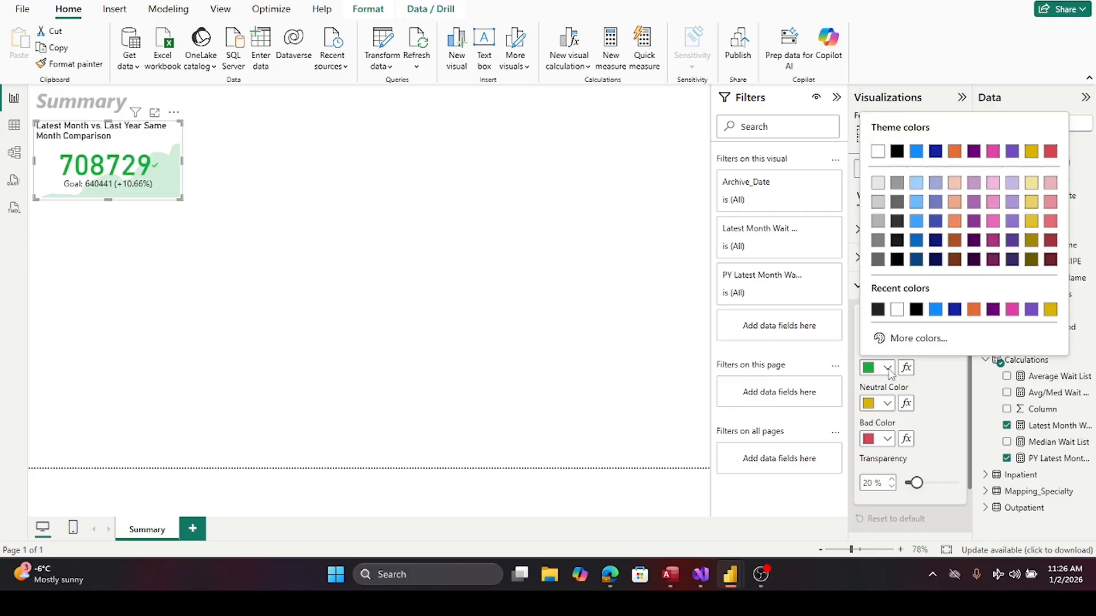
left_click(888, 370)
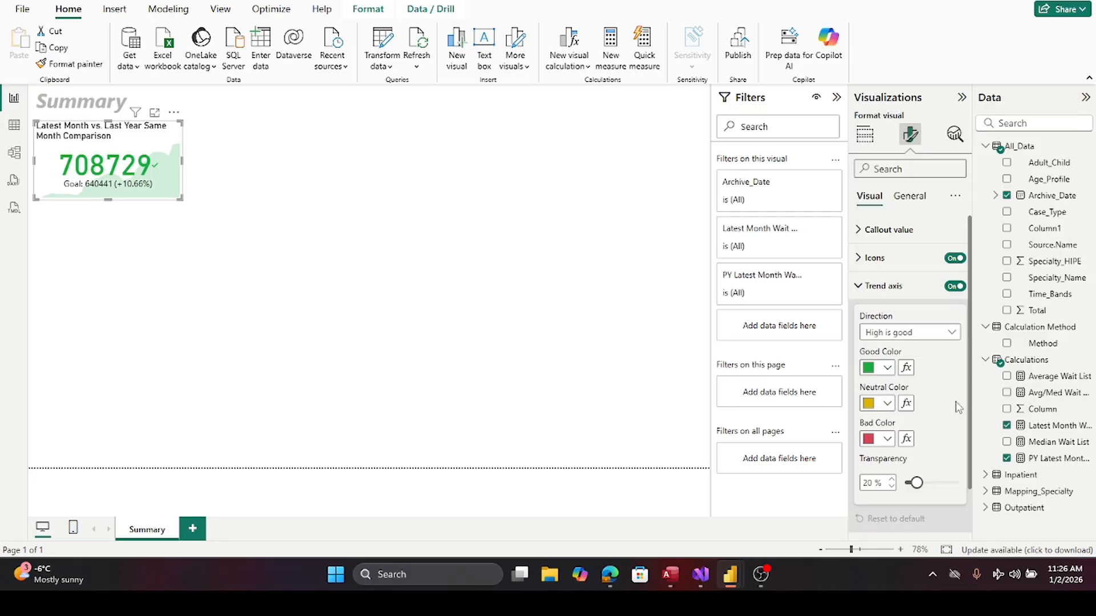
left_click(946, 334)
left_click(907, 366)
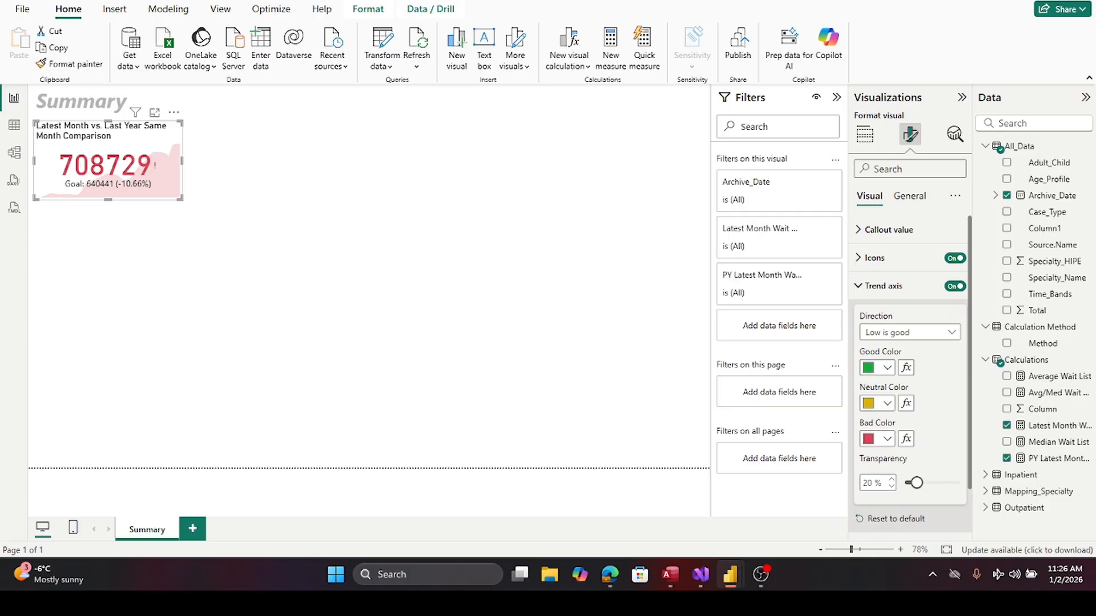
left_click(295, 244)
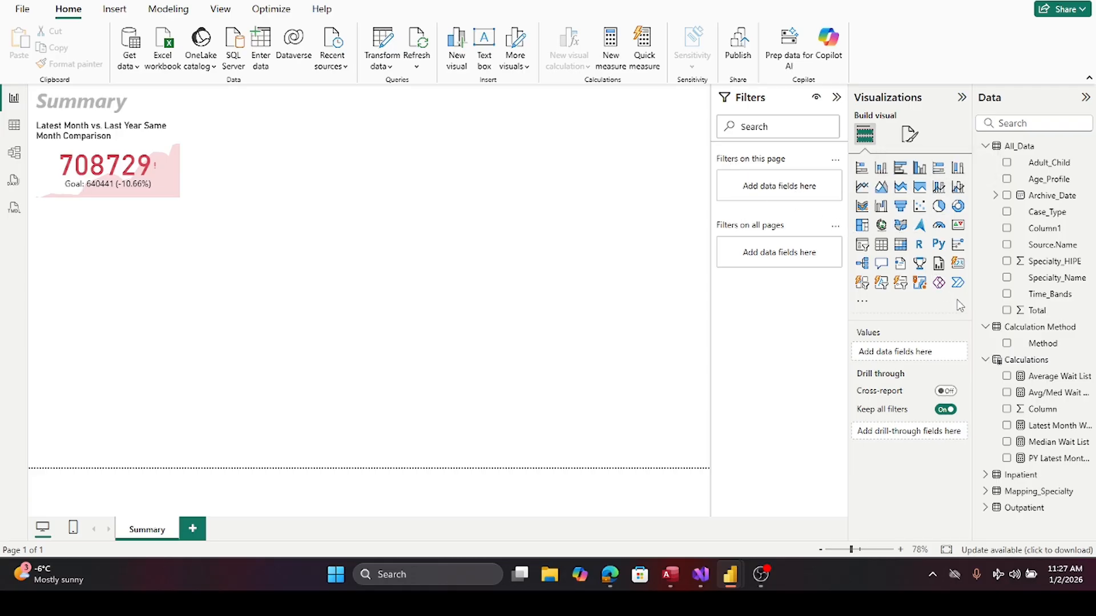
- Add an empty slicer beside the Summary title along the page's upper edge and reshape it into a short, wide strip
left_click(861, 247)
left_click_drag(106, 280, 351, 124)
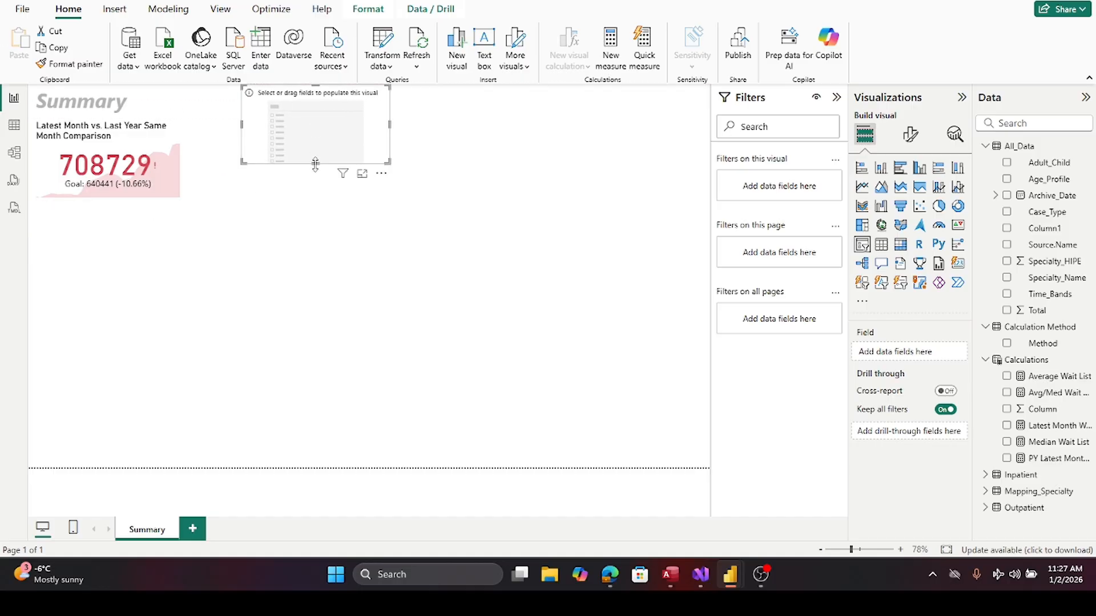
left_click_drag(315, 164, 314, 121)
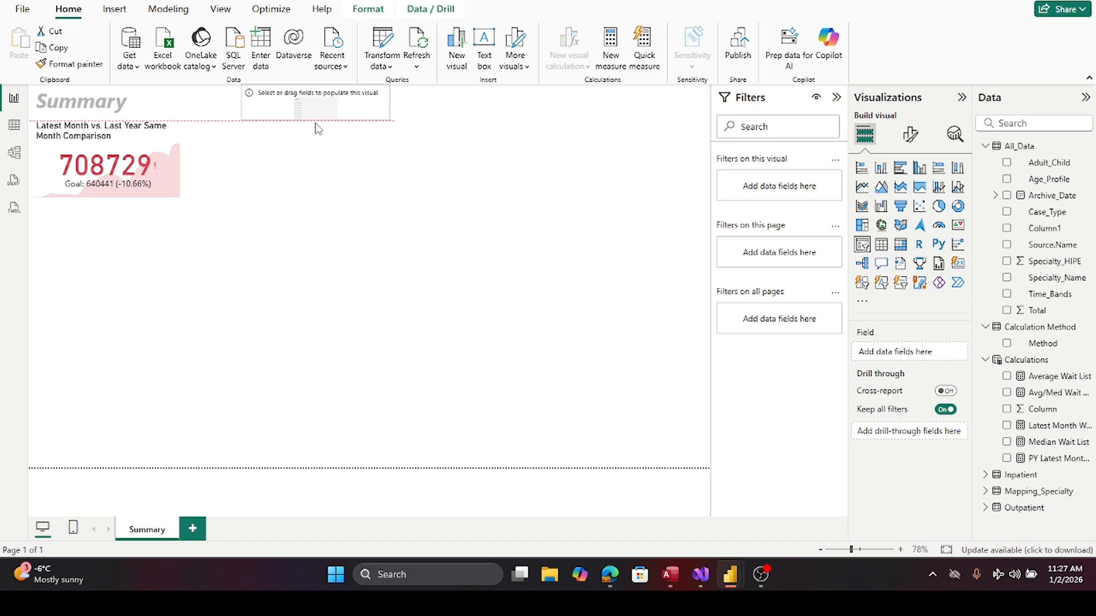
left_click_drag(390, 103, 540, 108)
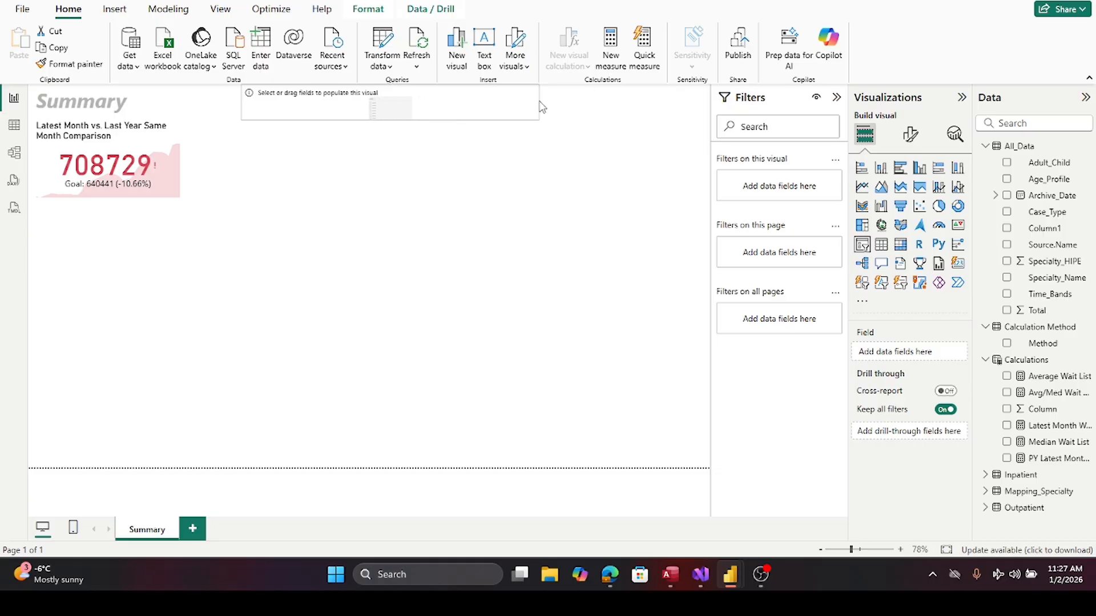
- Assign the Year level of the Archive_Date date hierarchy to the slicer and make it slightly taller
left_click(996, 196)
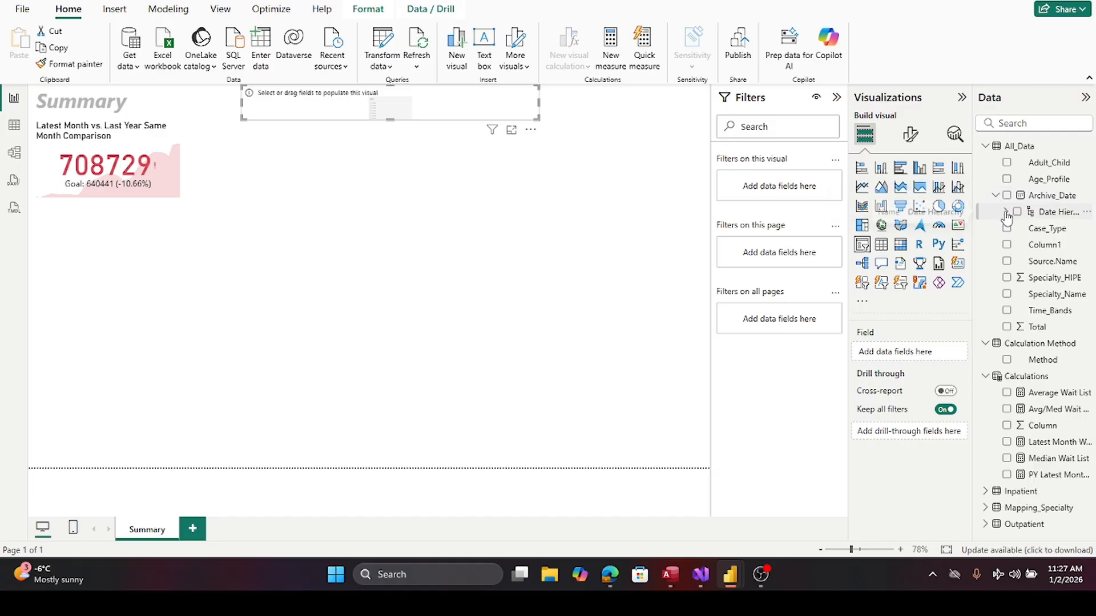
left_click(1005, 214)
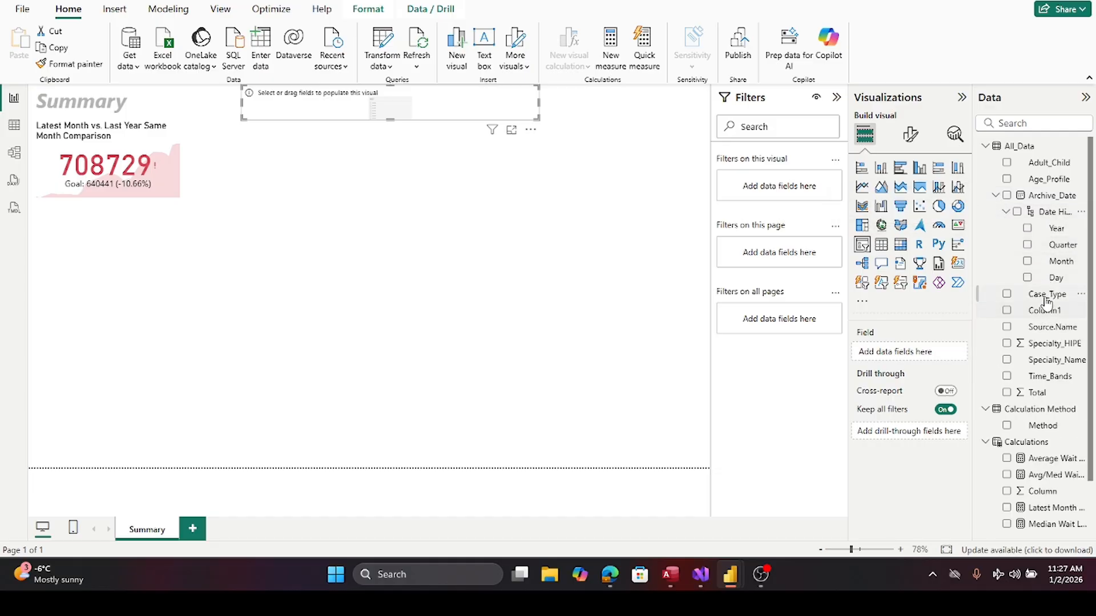
left_click_drag(1047, 238, 936, 359)
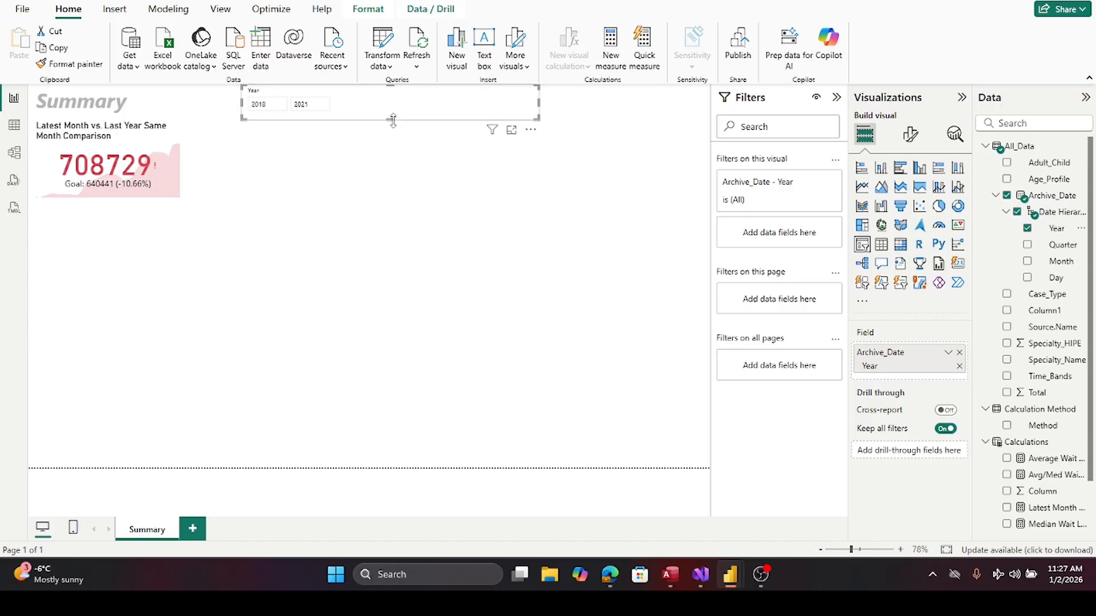
mouse_move(390, 119)
left_mouse_down()
mouse_move(385, 152)
mouse_move(387, 131)
left_mouse_up()
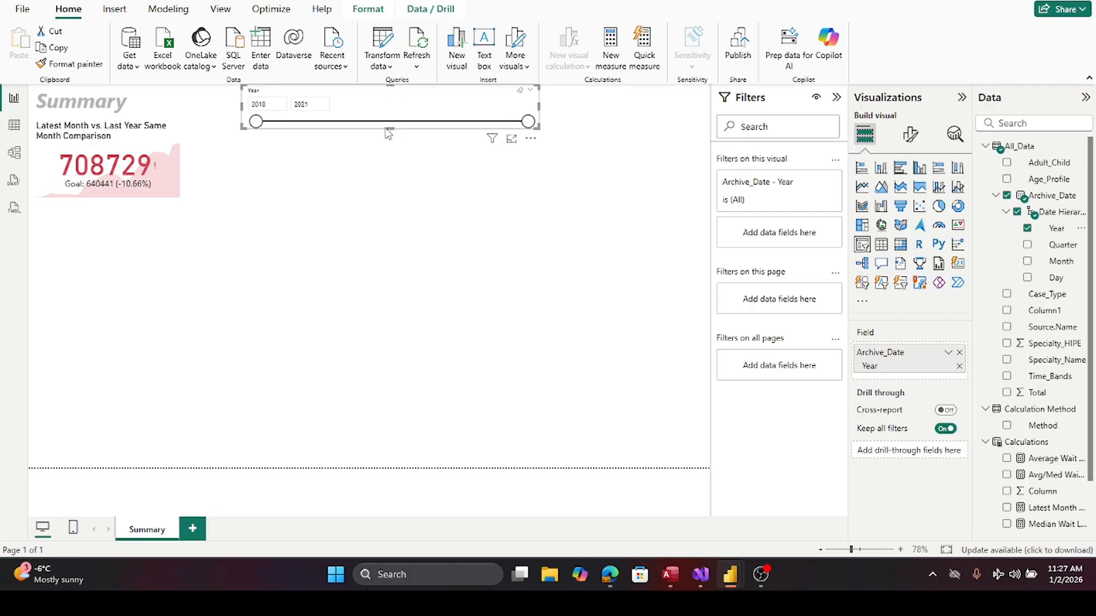
- Set the Year slicer's style to Tile and reduce its height to a thin row of tiles
left_click(910, 142)
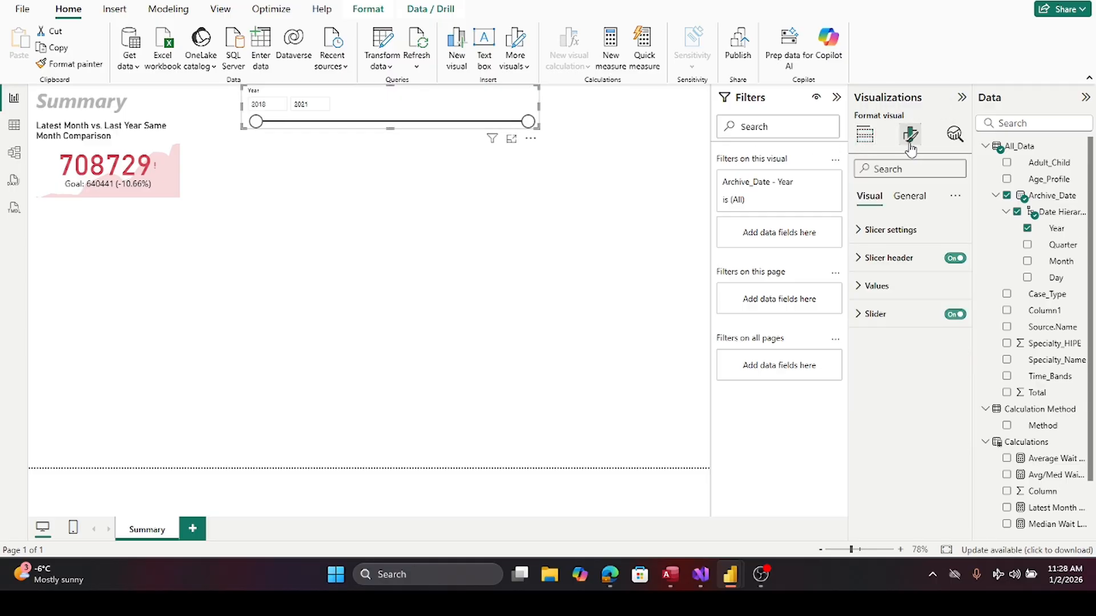
left_click(862, 231)
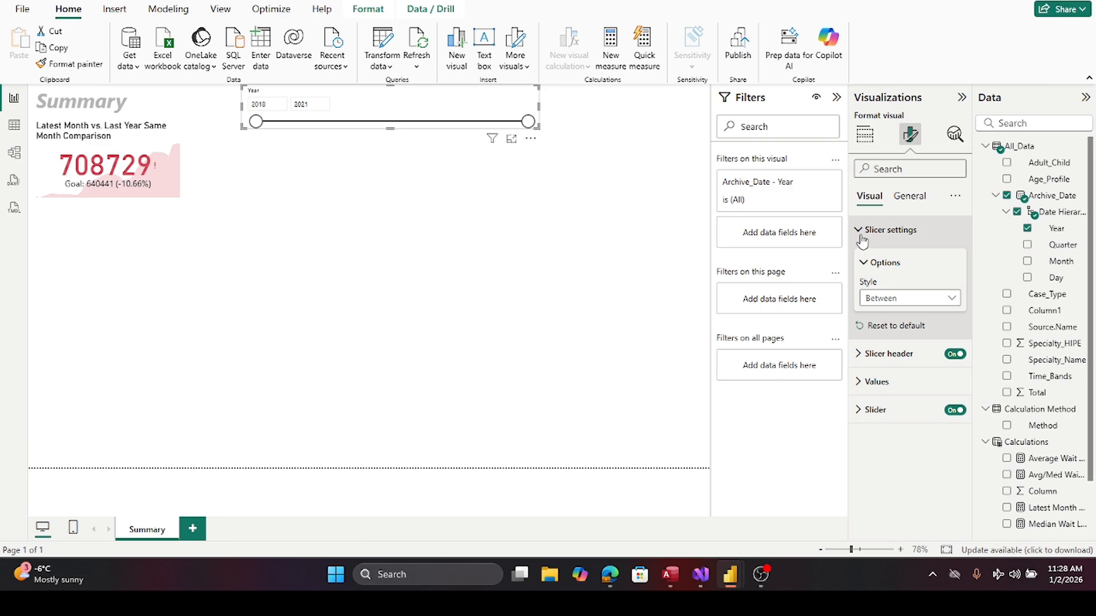
left_click(952, 299)
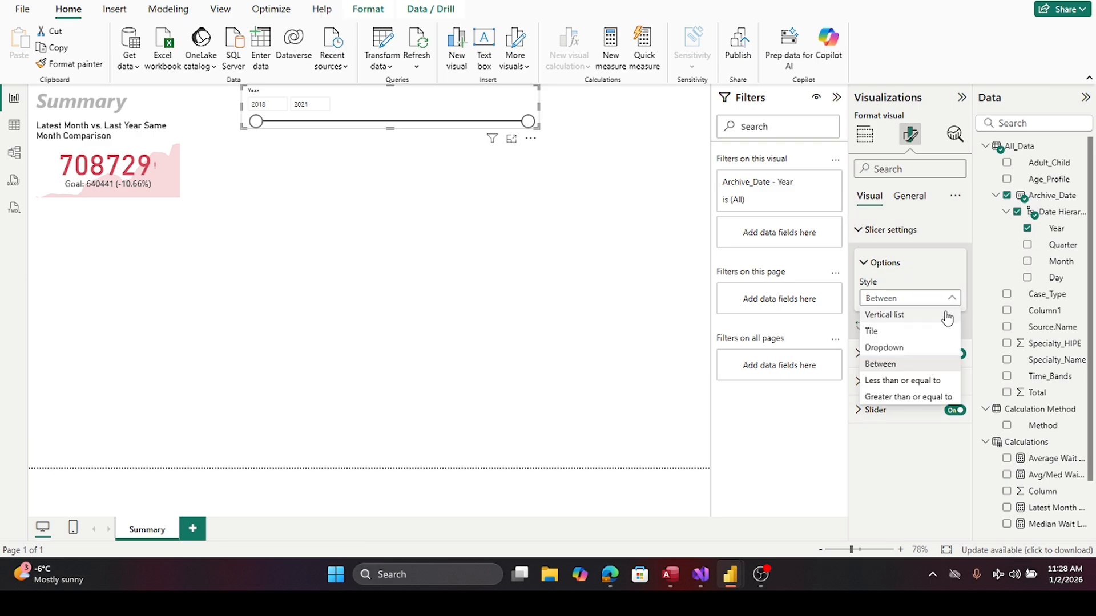
left_click(922, 330)
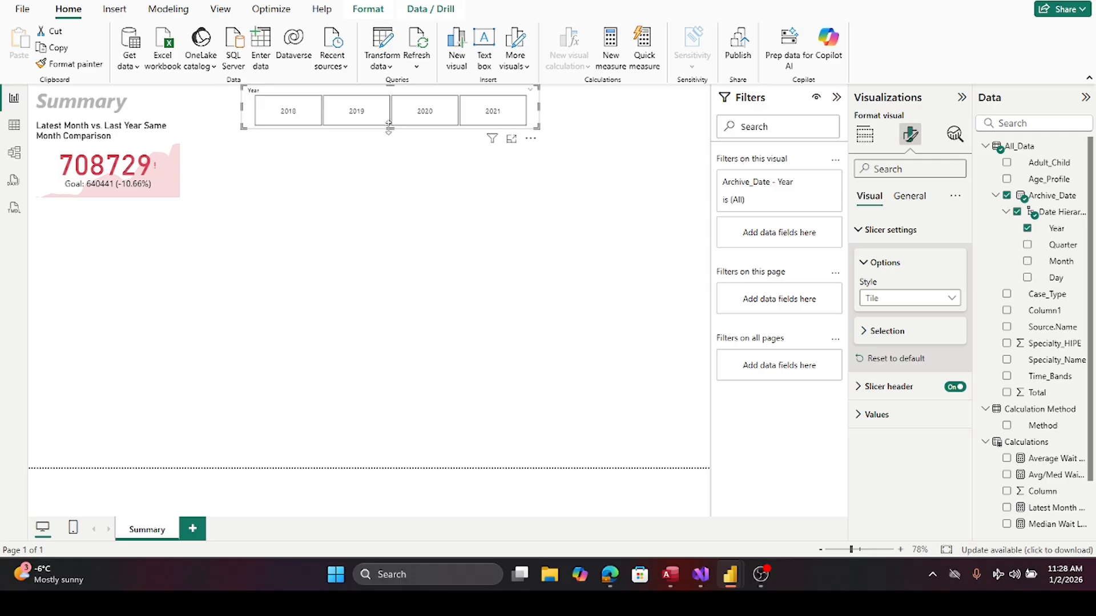
left_click_drag(390, 130, 387, 116)
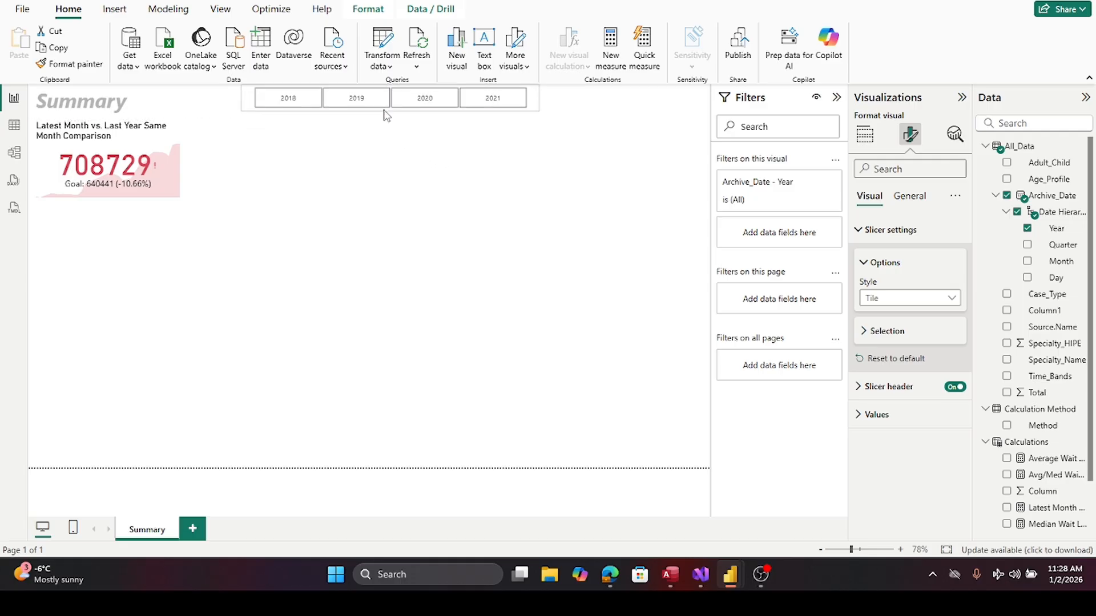
left_click(395, 135)
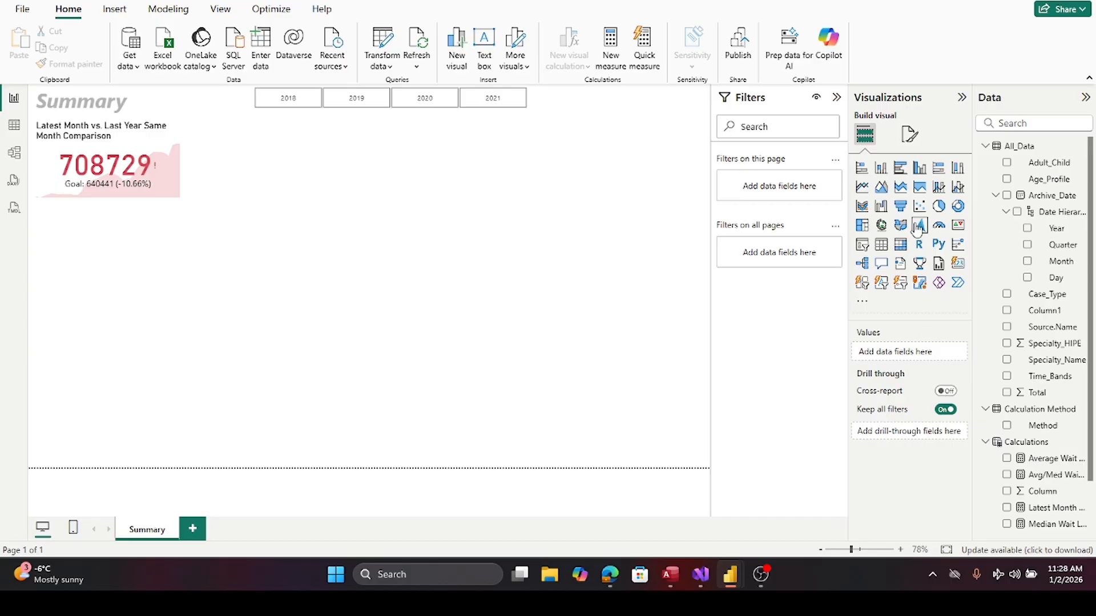
- Add a second empty slicer immediately to the right of the Year slicer, as a short strip, and select it
left_click(862, 245)
left_click_drag(136, 302, 614, 110)
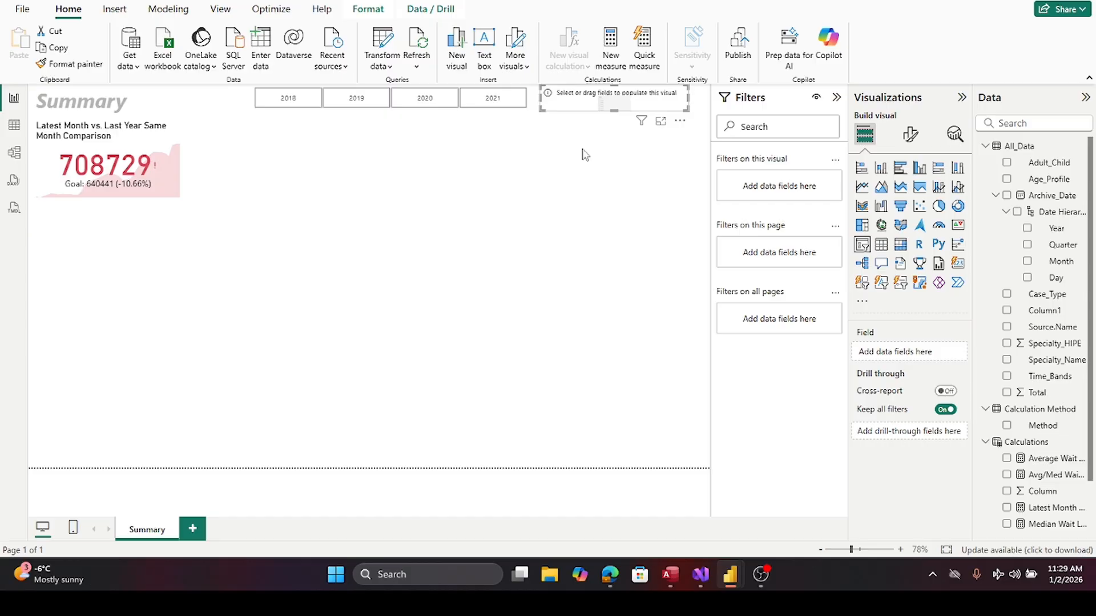
left_click(639, 174)
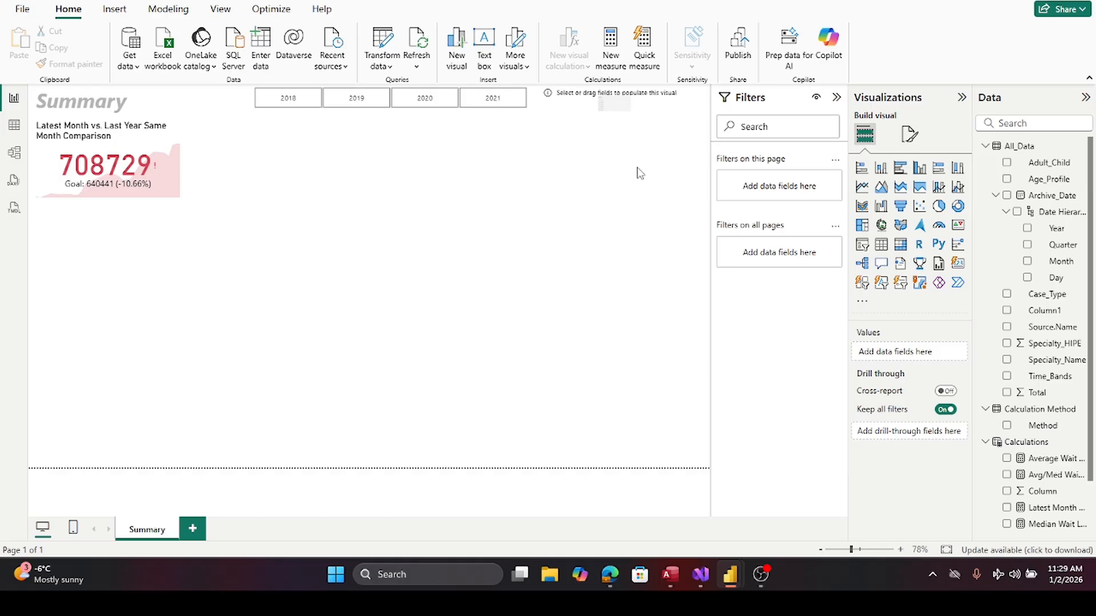
left_click(606, 114)
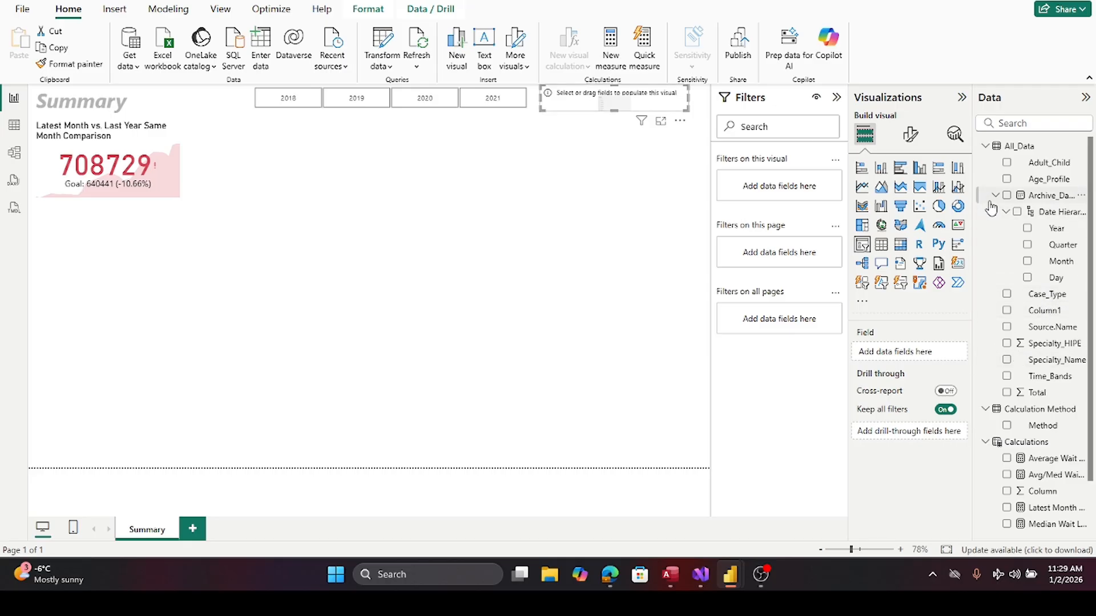
- Assign the Method field of the Calculation Method table to the second slicer and set its style to Tile
left_click(984, 148)
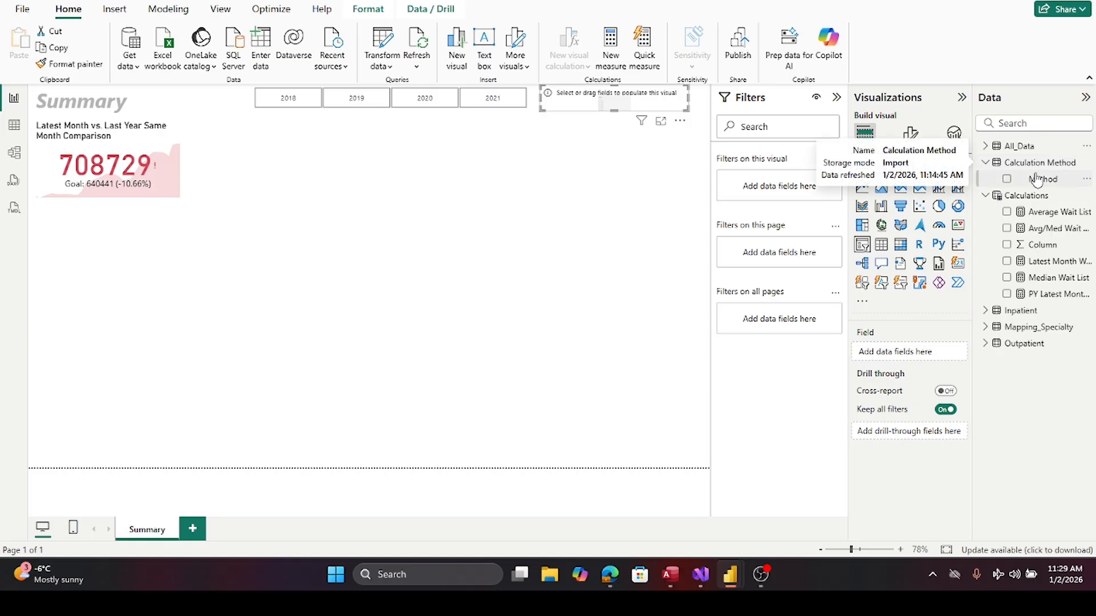
left_click_drag(1038, 181, 916, 362)
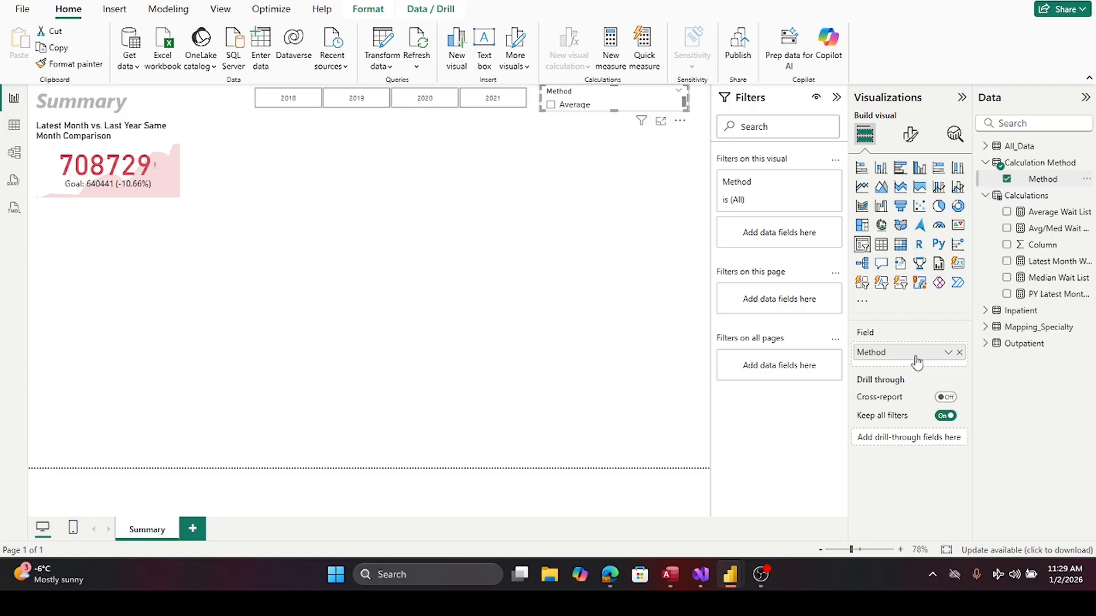
left_click(912, 144)
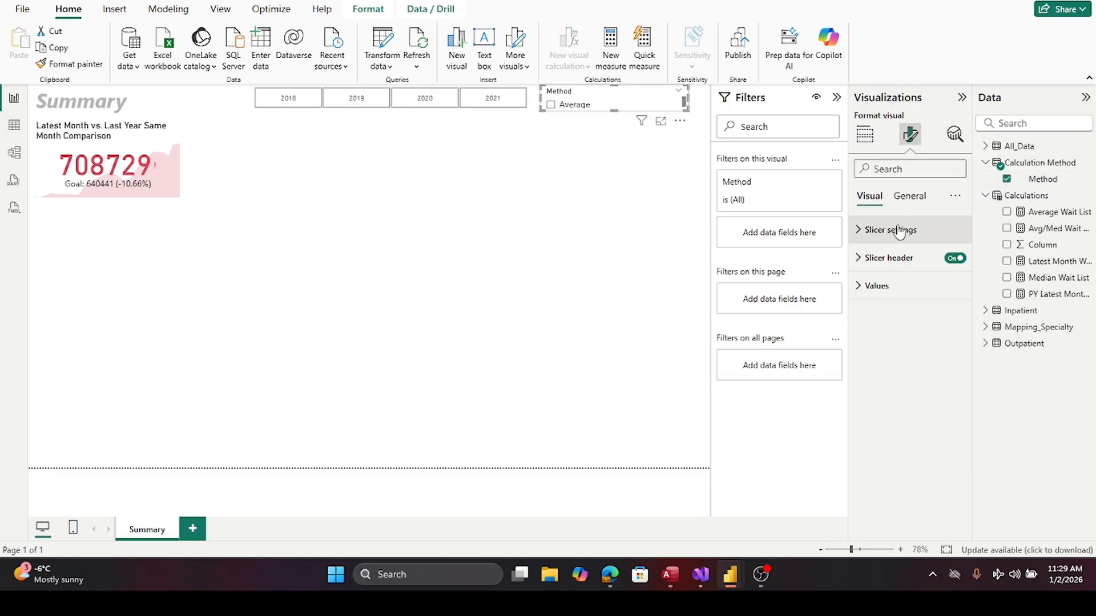
left_click(858, 236)
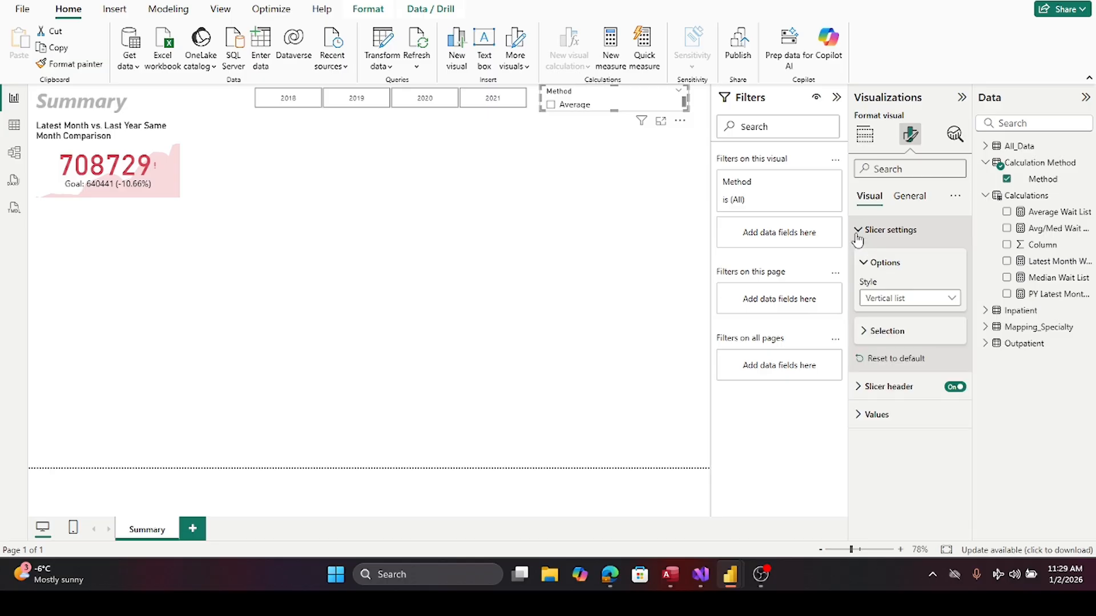
left_click(951, 299)
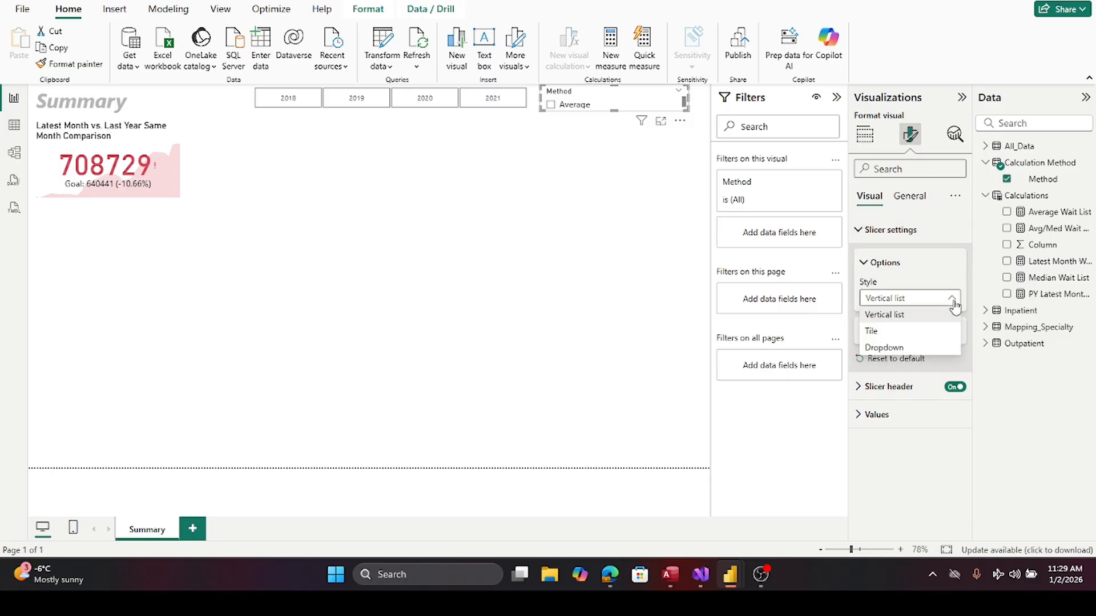
left_click(909, 333)
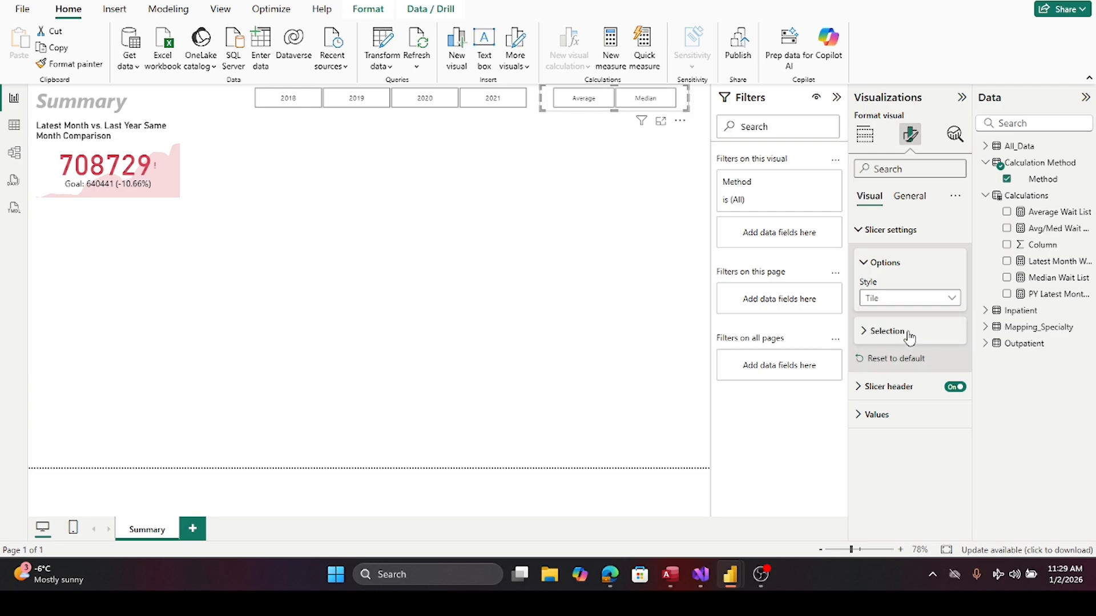
left_click(537, 299)
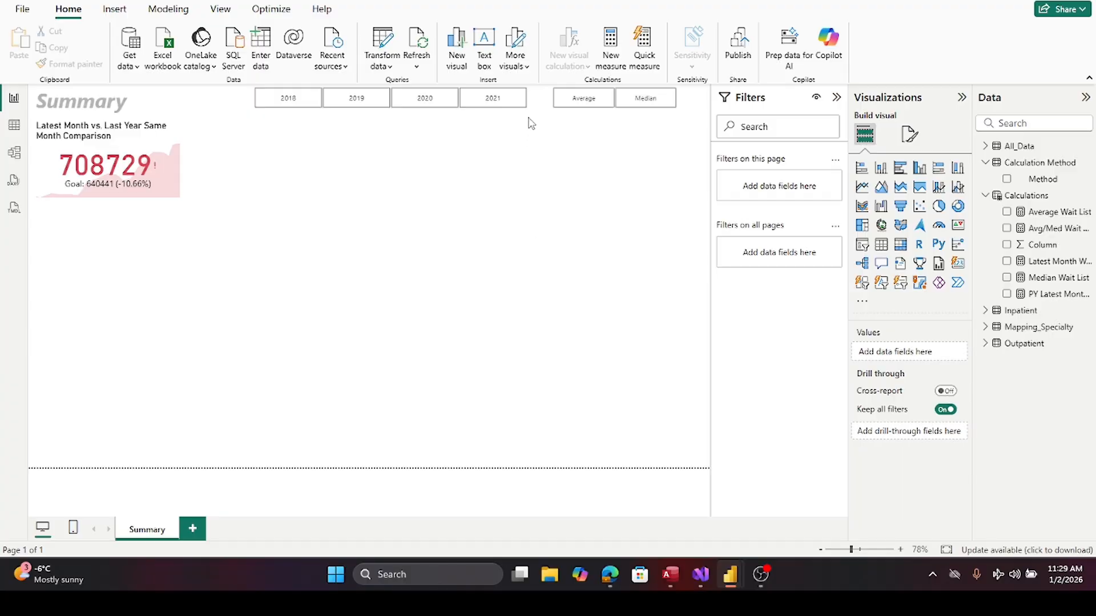
- Test the Method slicer by selecting Average and switching to Median
left_click(562, 103)
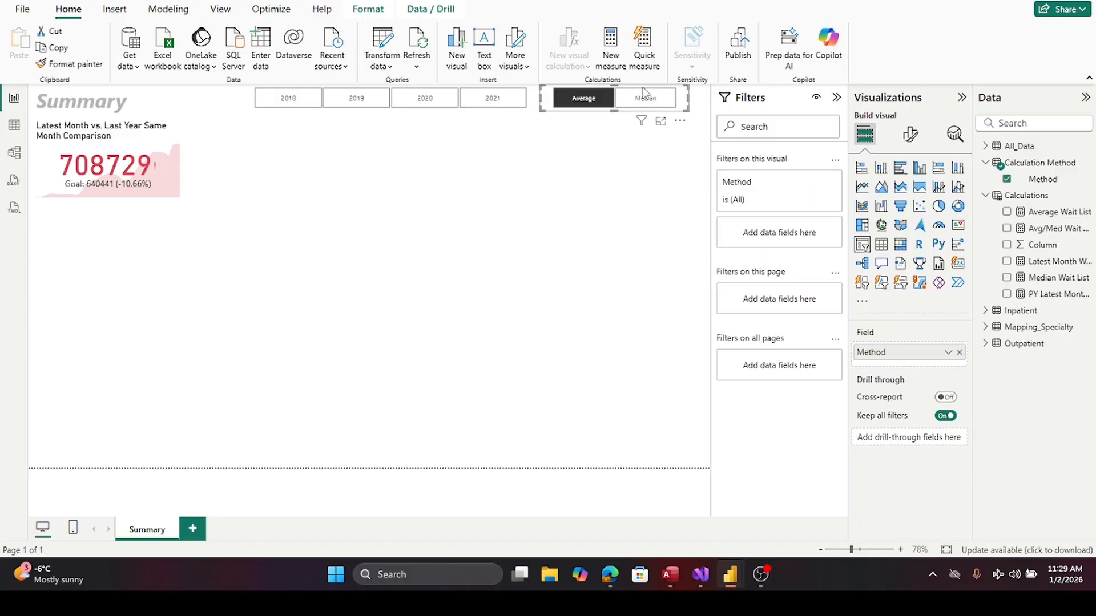
left_click(646, 106)
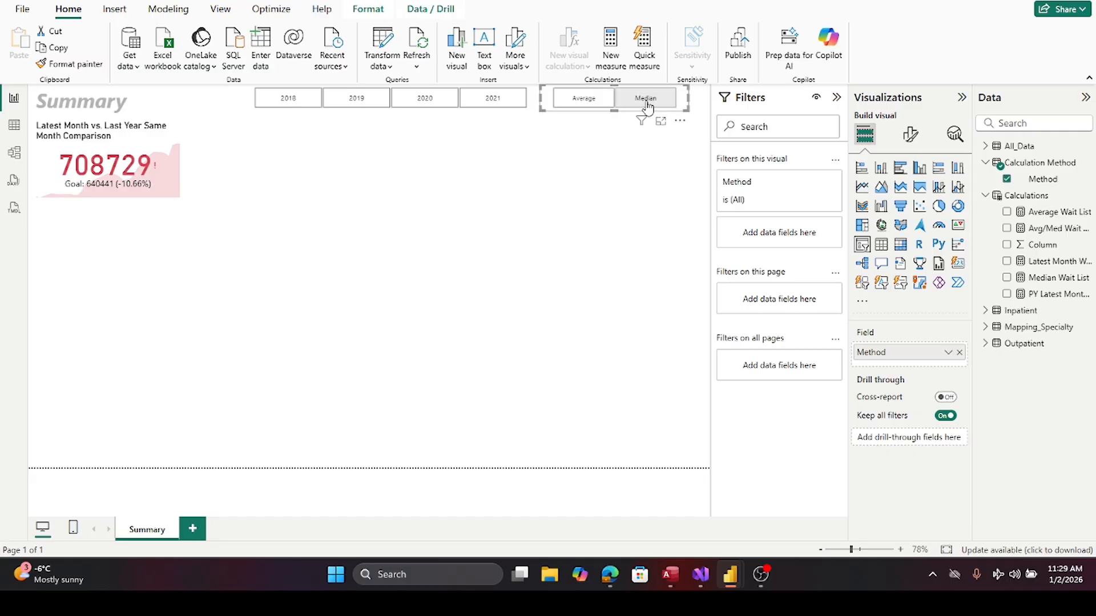
left_click(673, 178)
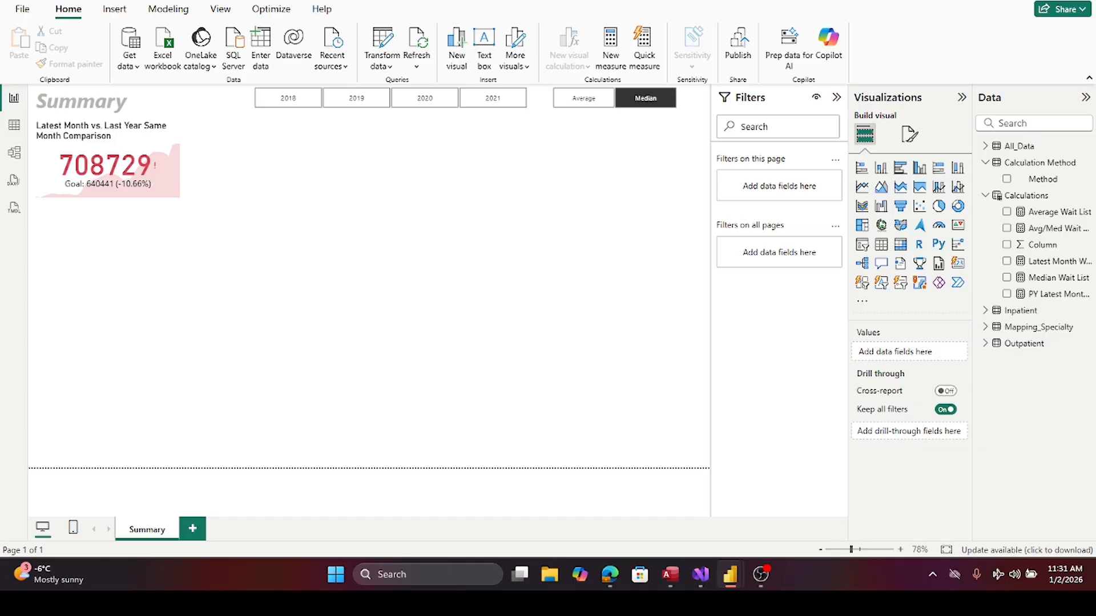
- Add an empty button slicer, shrink it and place it directly below the Average/Median tiles
left_click(597, 269)
left_click(861, 283)
left_click_drag(114, 287, 159, 276)
mouse_move(297, 223)
left_mouse_down()
mouse_move(633, 153)
mouse_move(631, 190)
mouse_move(637, 183)
left_mouse_up()
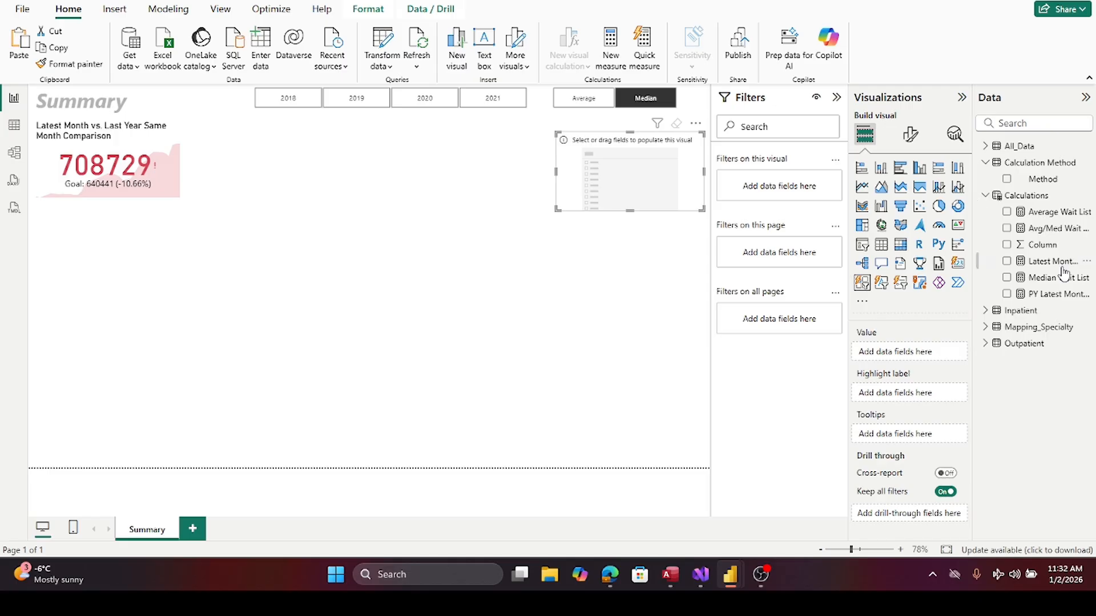
- Assign the Specialty_Name field of the All_Data table as the button slicer's value
left_click(984, 197)
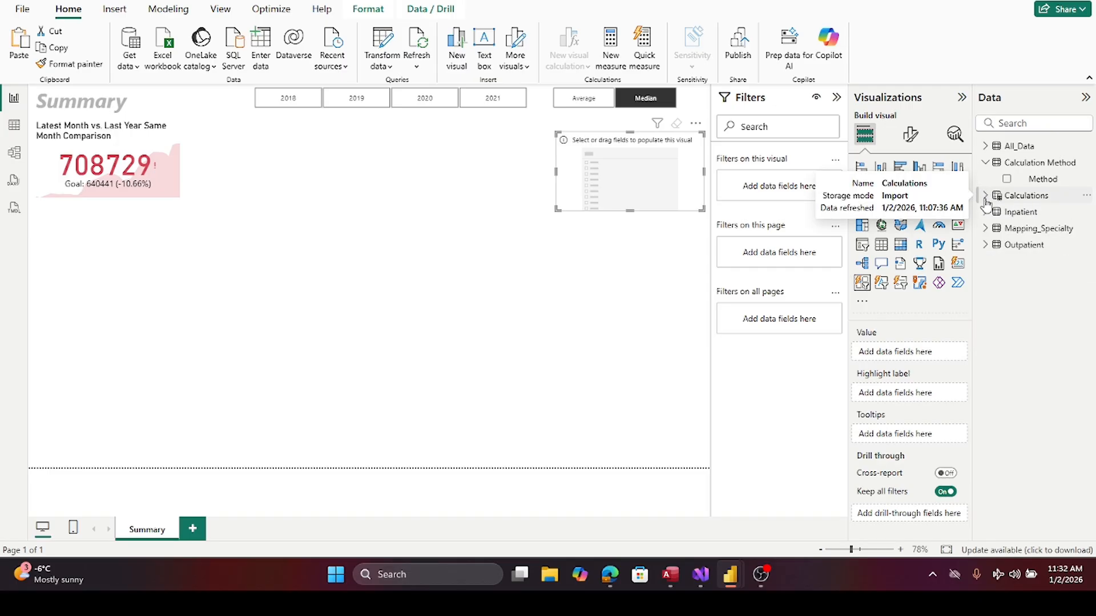
left_click(986, 163)
left_click(985, 147)
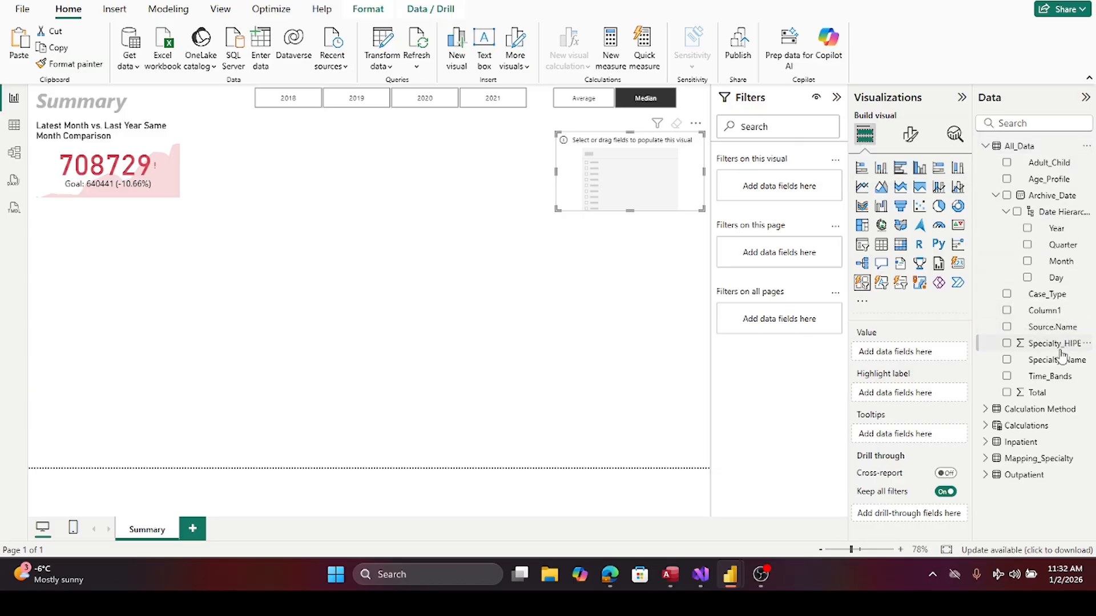
left_click_drag(1055, 366, 933, 358)
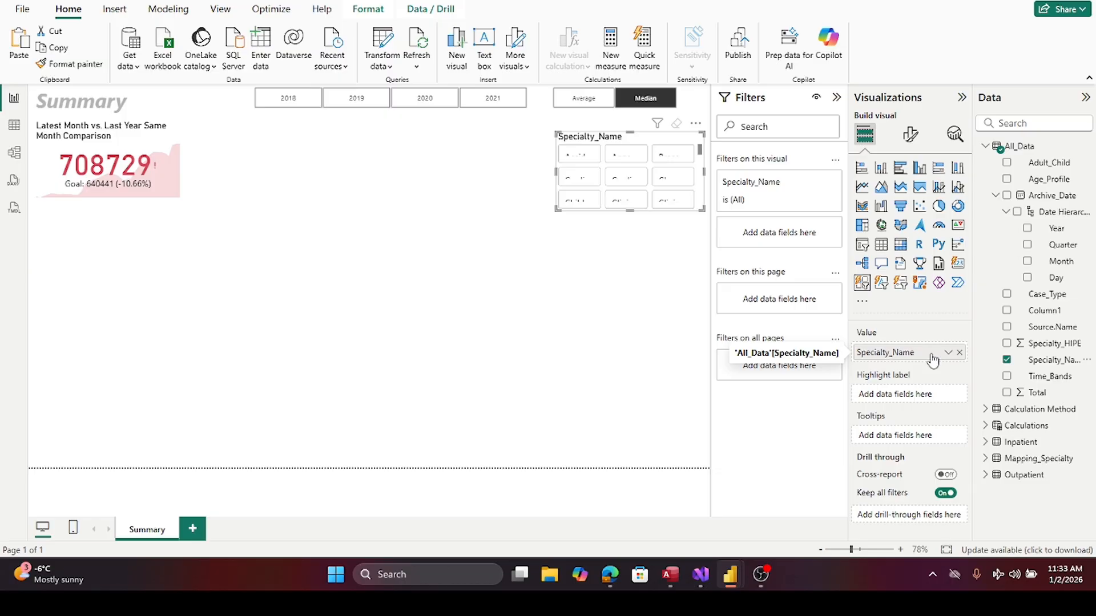
- Set the Specialty_Name slicer's layout arrangement to Vertical and extend its lower edge to make it taller
left_click(911, 139)
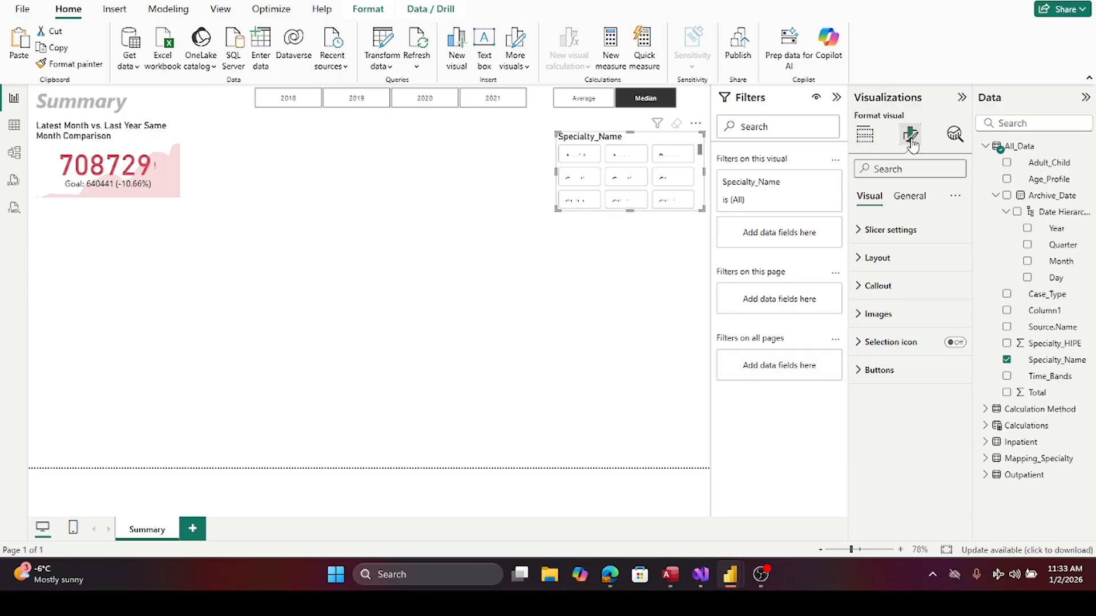
left_click(864, 234)
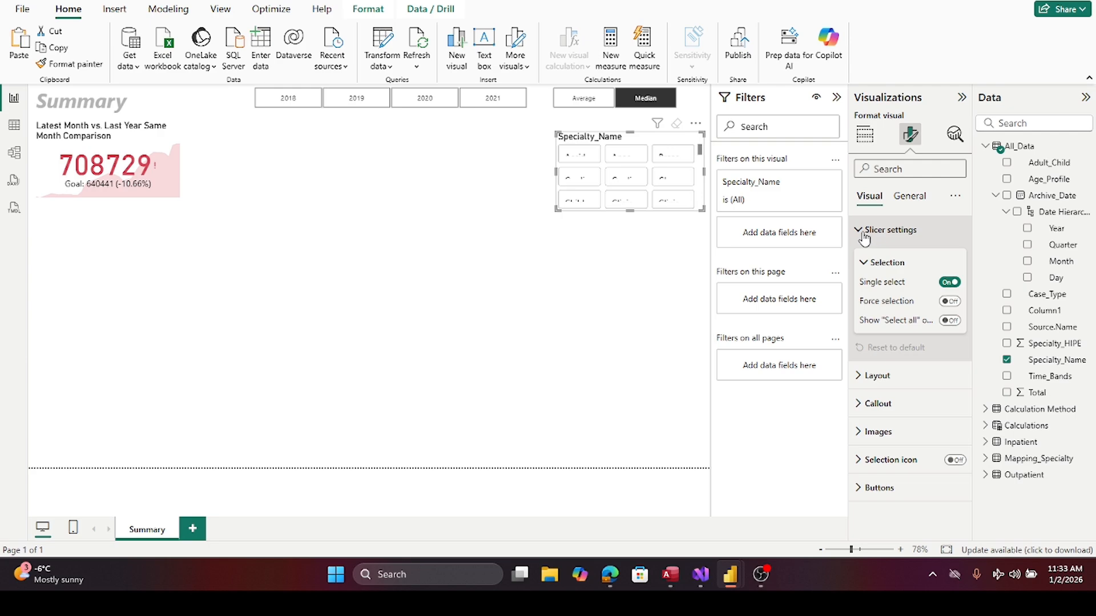
left_click(865, 234)
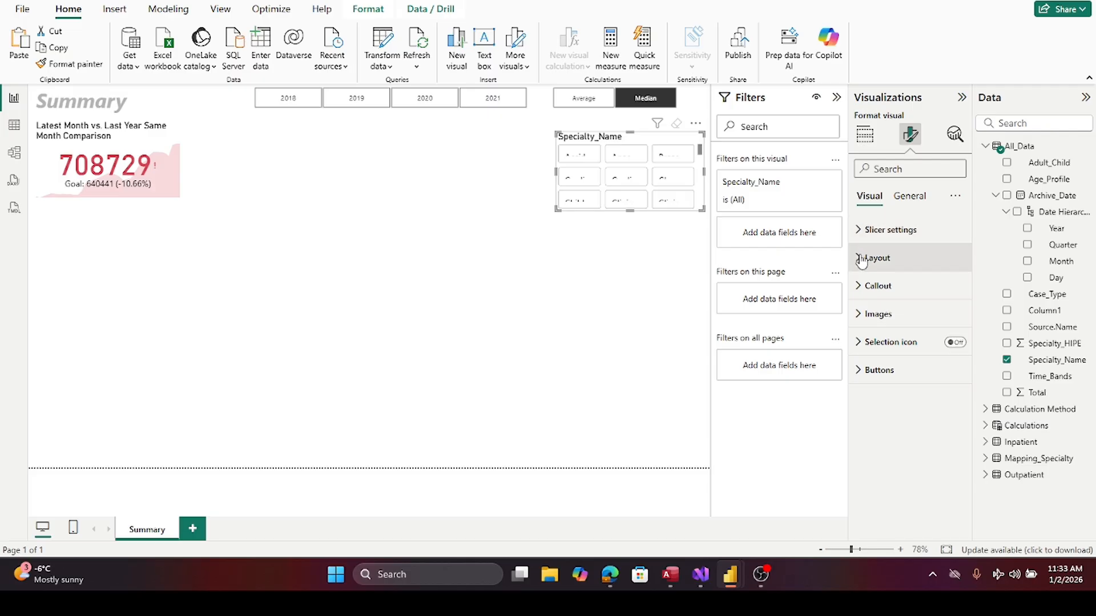
left_click(862, 261)
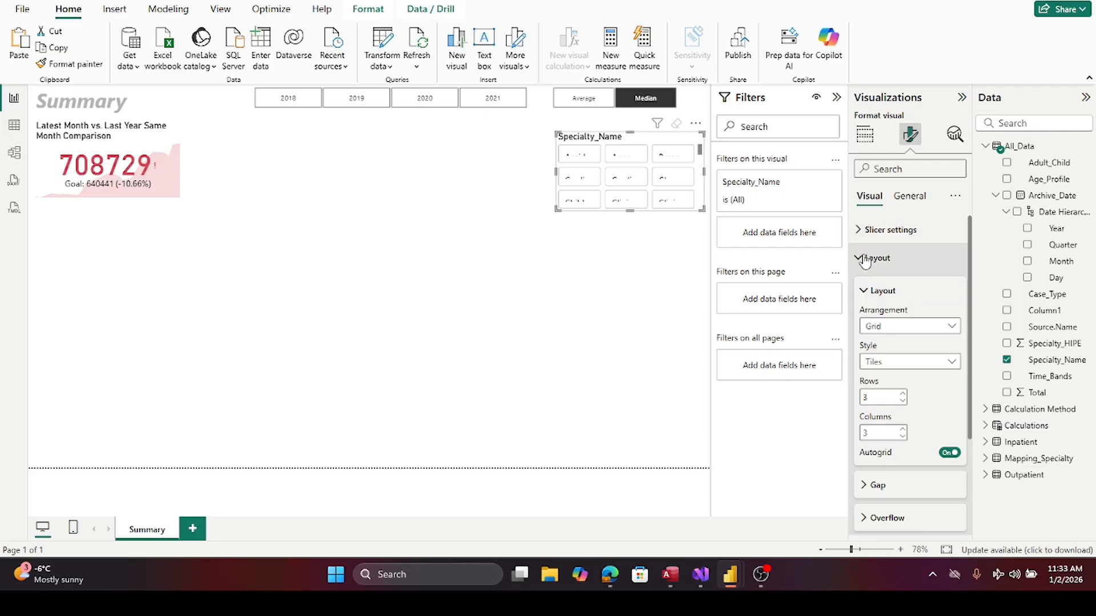
left_click(953, 328)
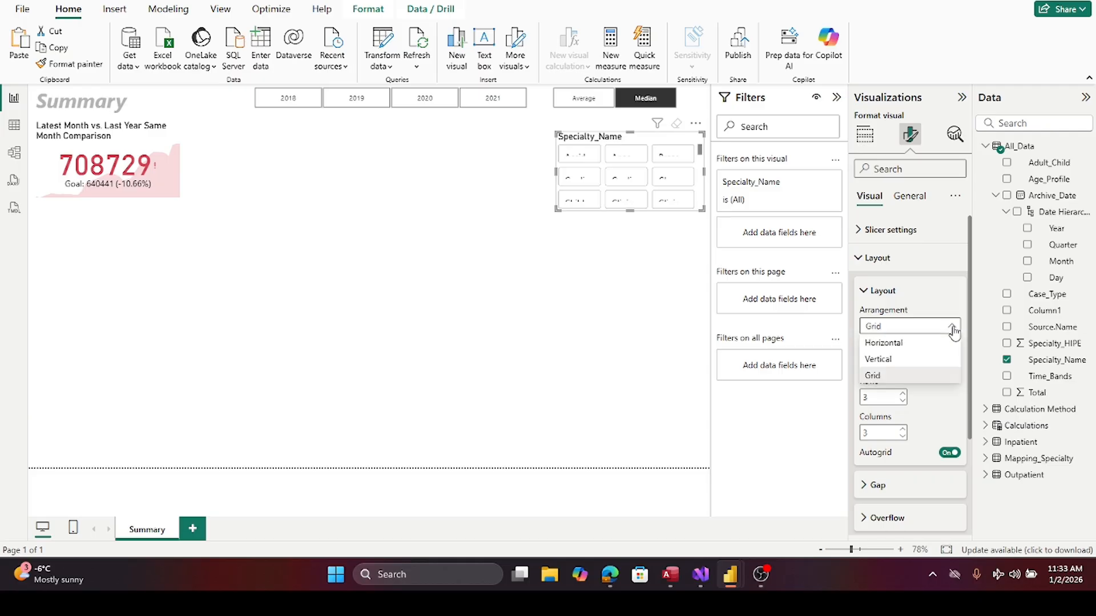
left_click(919, 360)
left_click_drag(629, 210, 640, 275)
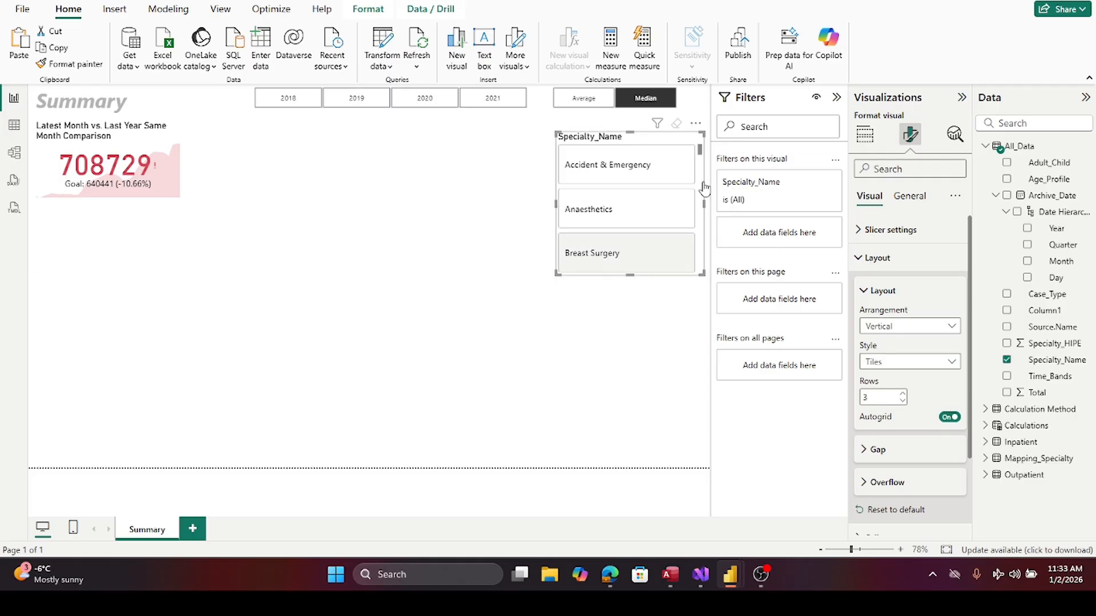
scroll(702, 178, "down", 2)
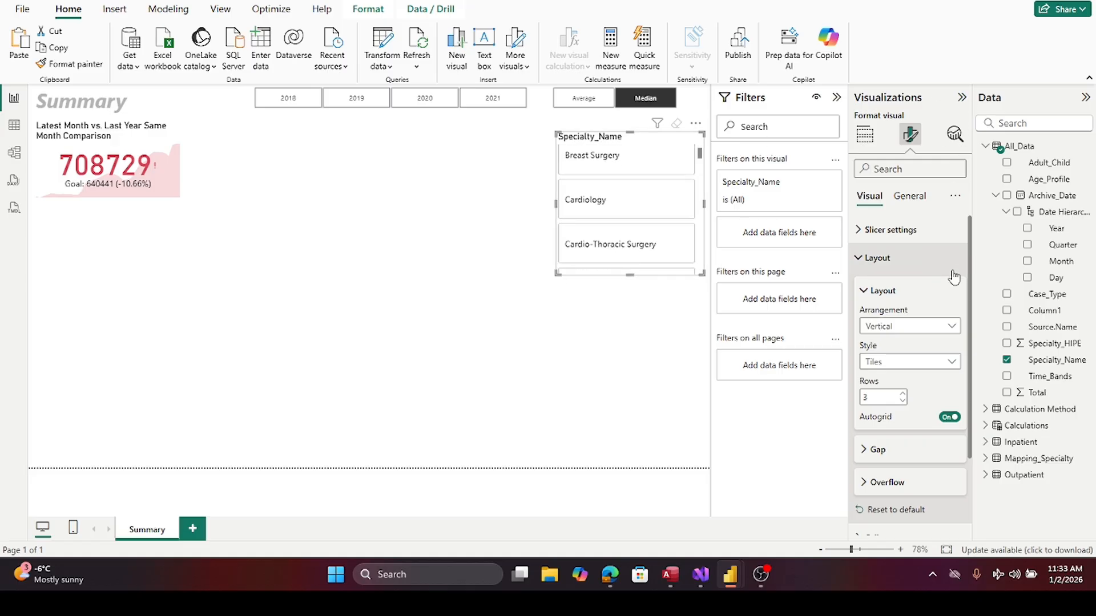
- Add the Avg/Med Wait List measure from the Calculations table as the specialty slicer's highlight label
left_click(865, 136)
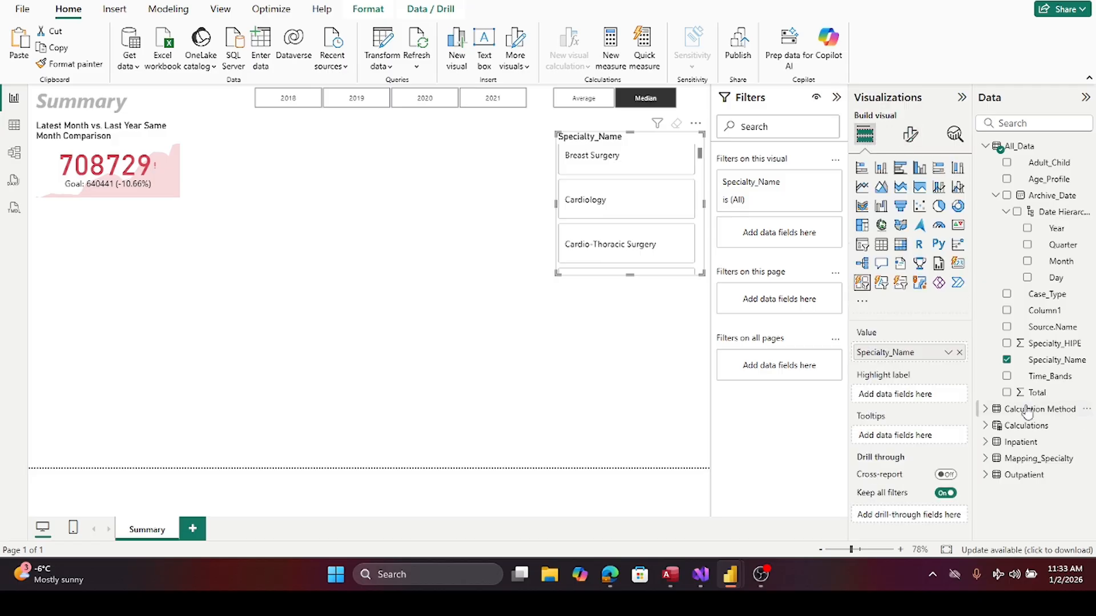
left_click(995, 195)
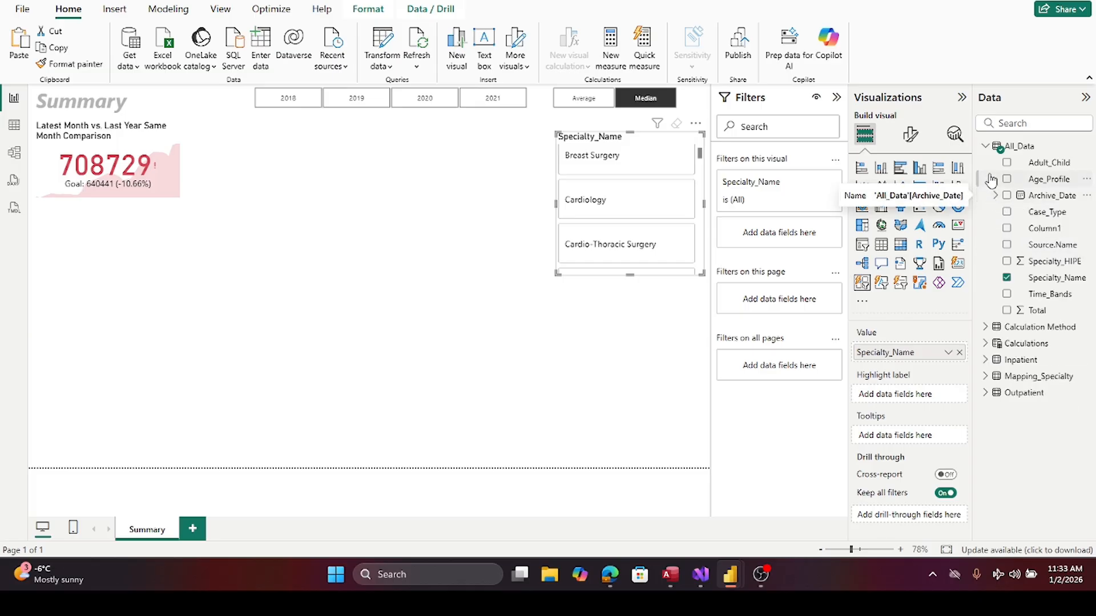
left_click(985, 146)
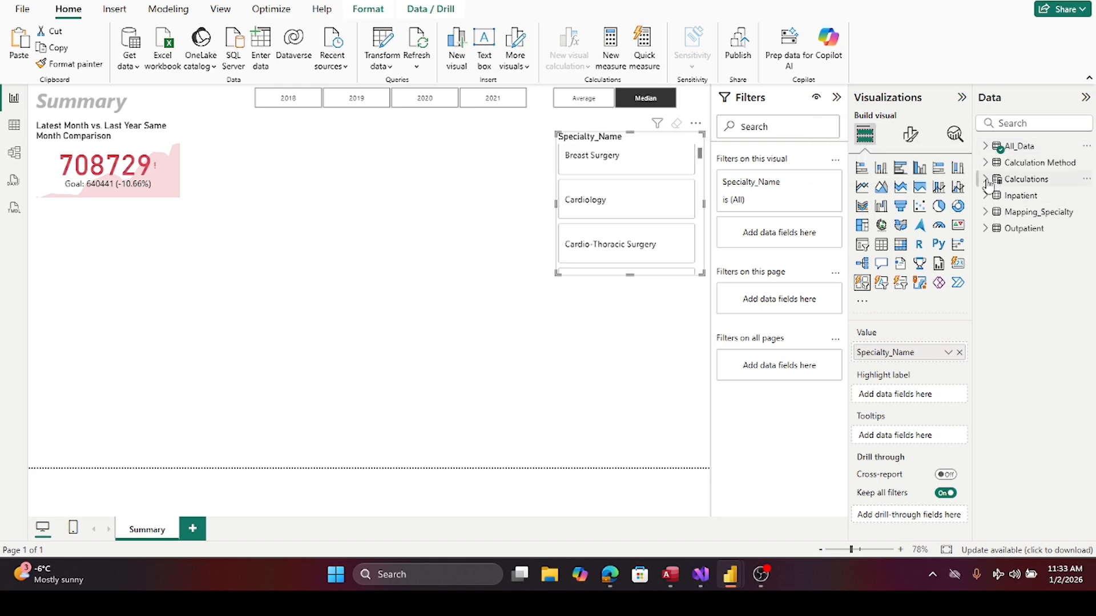
left_click(986, 179)
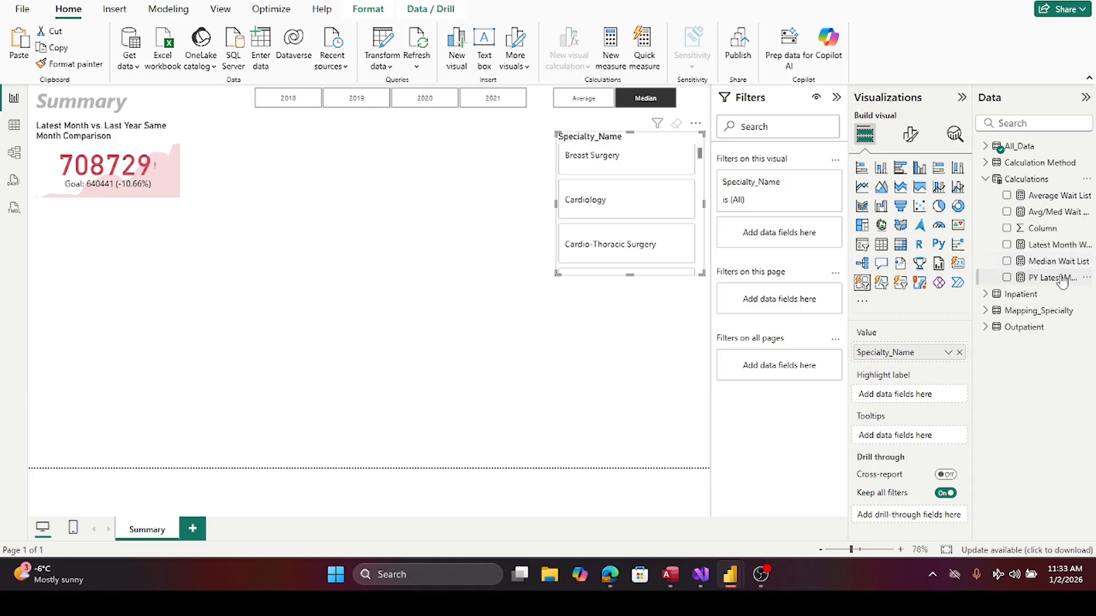
left_click_drag(1048, 214, 925, 399)
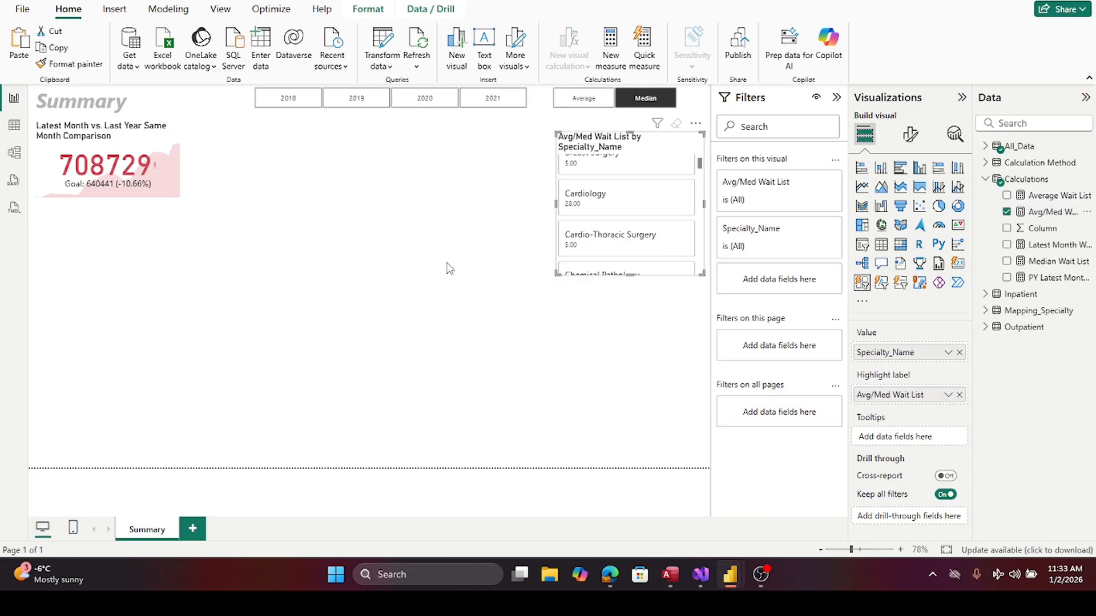
- Extend the specialty slicer further down the page and leave no specialty selected
left_click(587, 275)
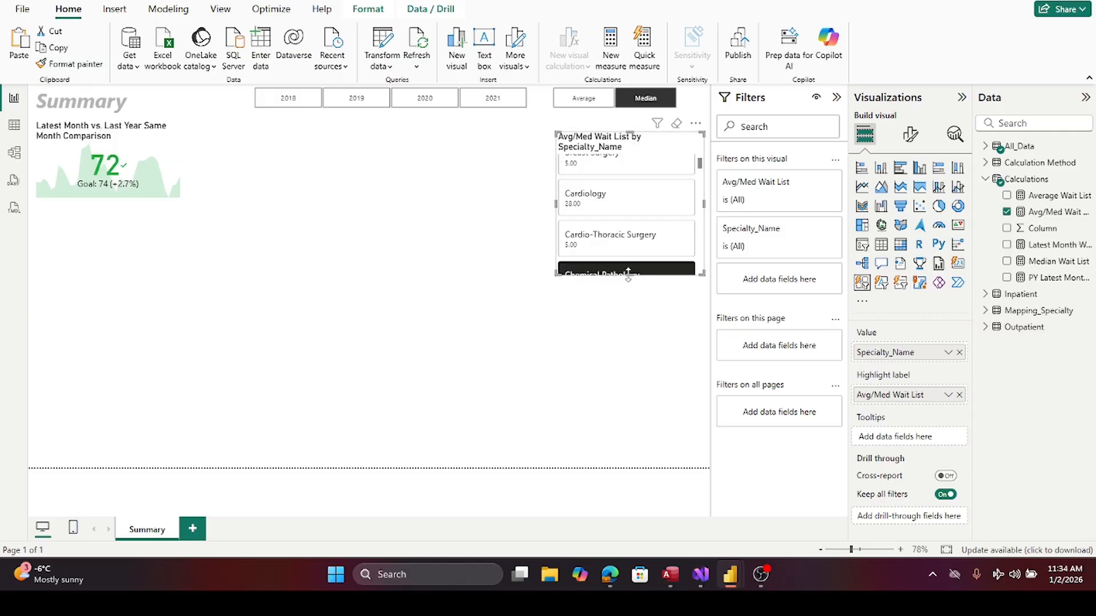
left_click_drag(628, 279, 631, 361)
left_click(631, 349)
left_click(631, 348)
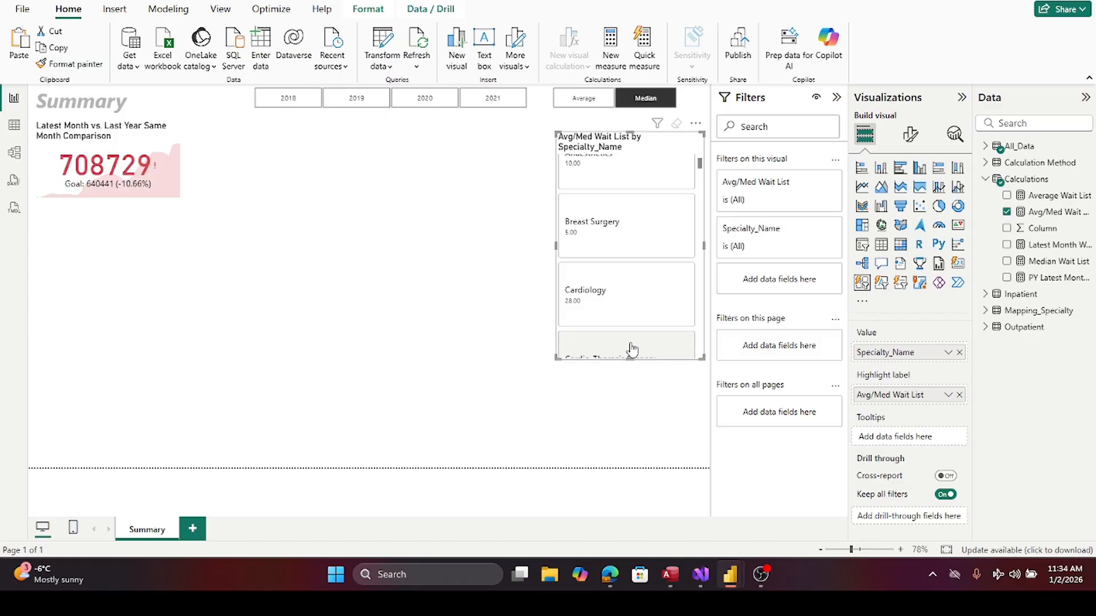
- Switch the Method slicer between Average and Median to compare the specialty wait values, leaving Average selected
left_click(582, 104)
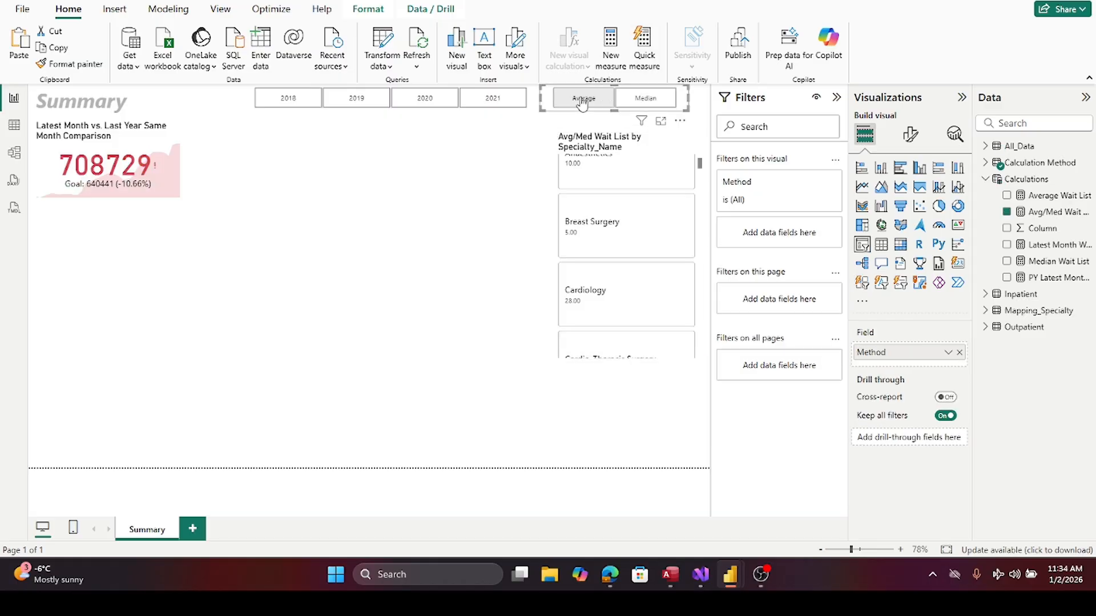
left_click(644, 100)
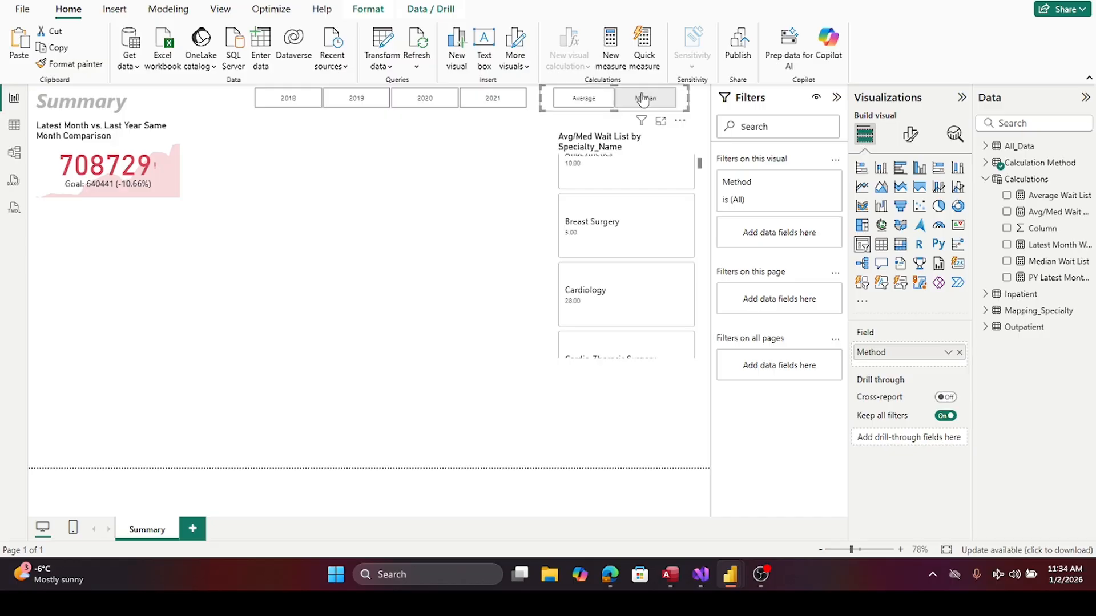
left_click(590, 104)
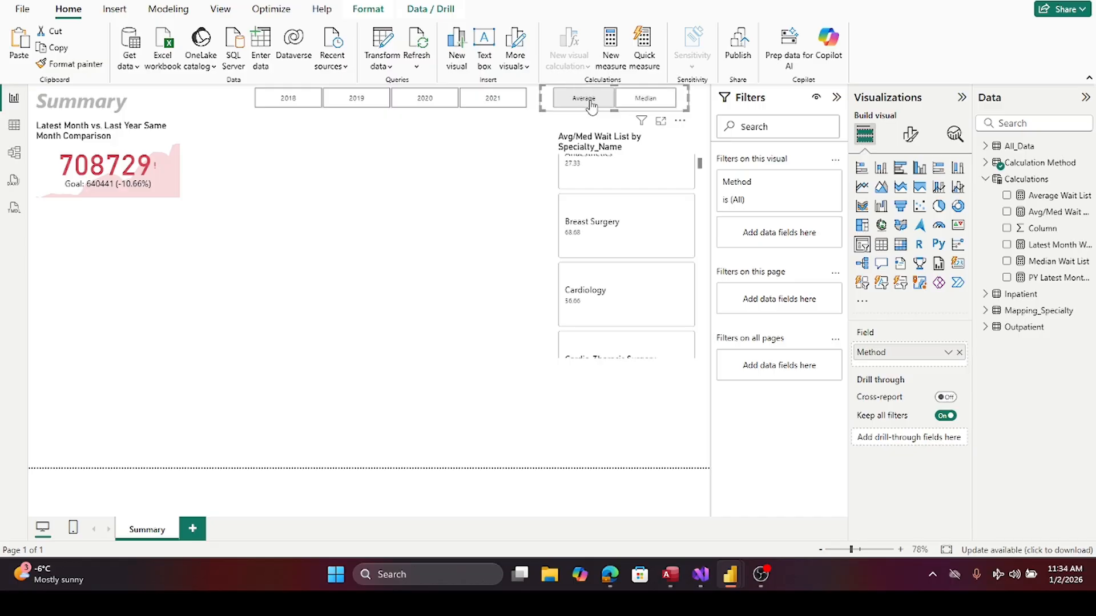
left_click(641, 100)
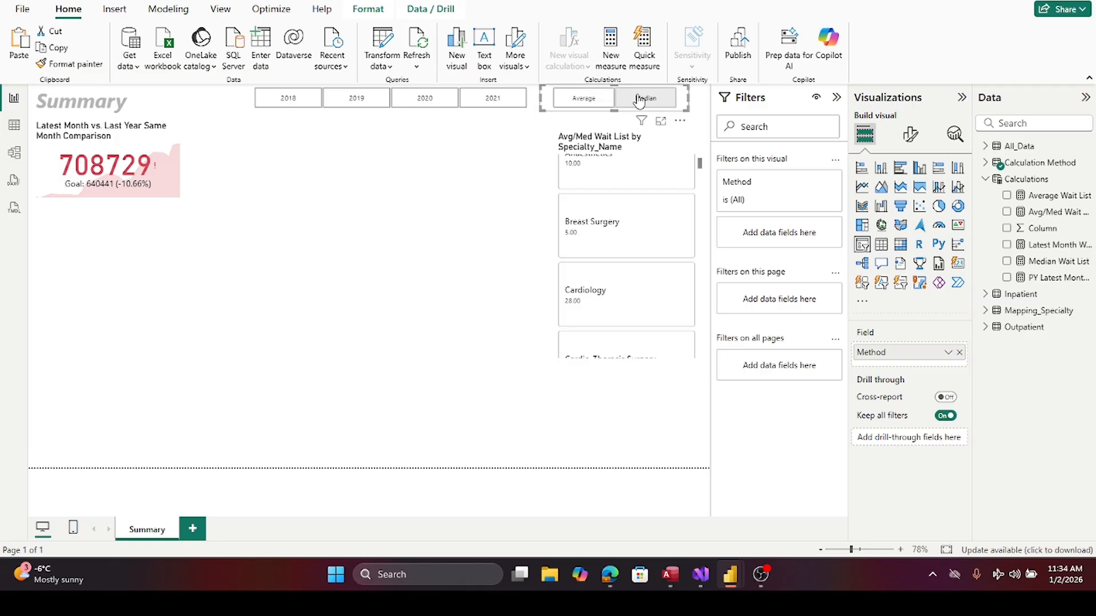
left_click(581, 100)
- Change the specialty slicer's title text to "Top 5 Specialty by Wait List"
left_click(590, 142)
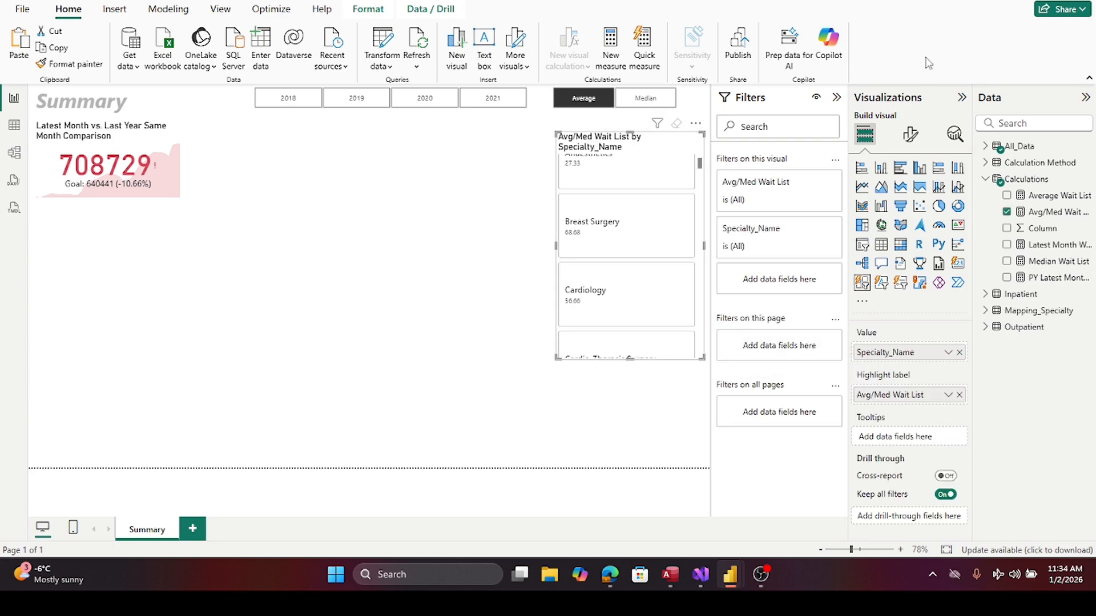
left_click(911, 136)
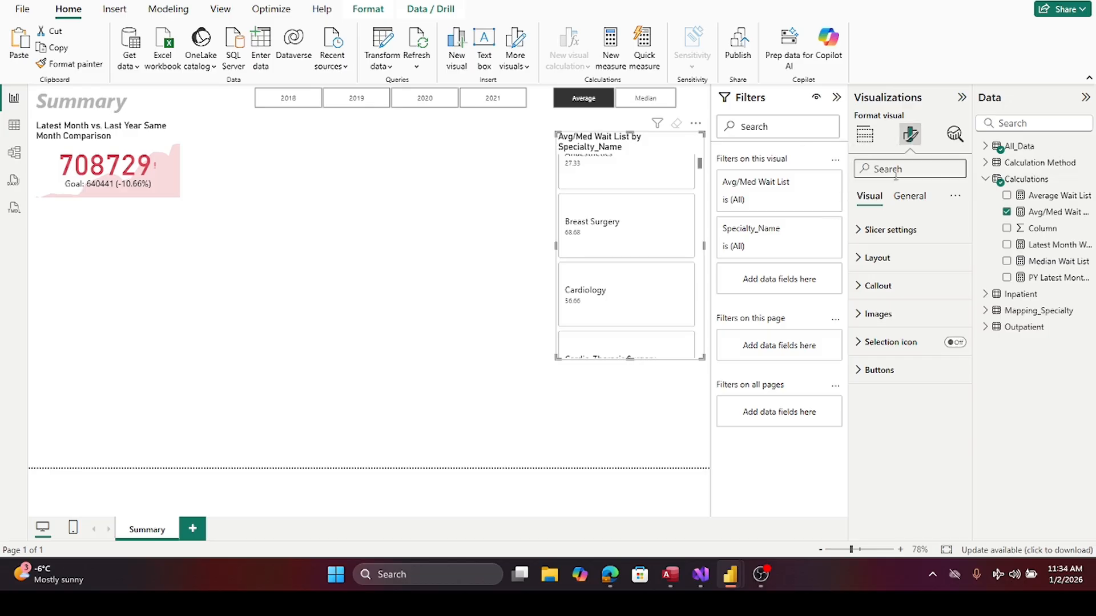
left_click(908, 196)
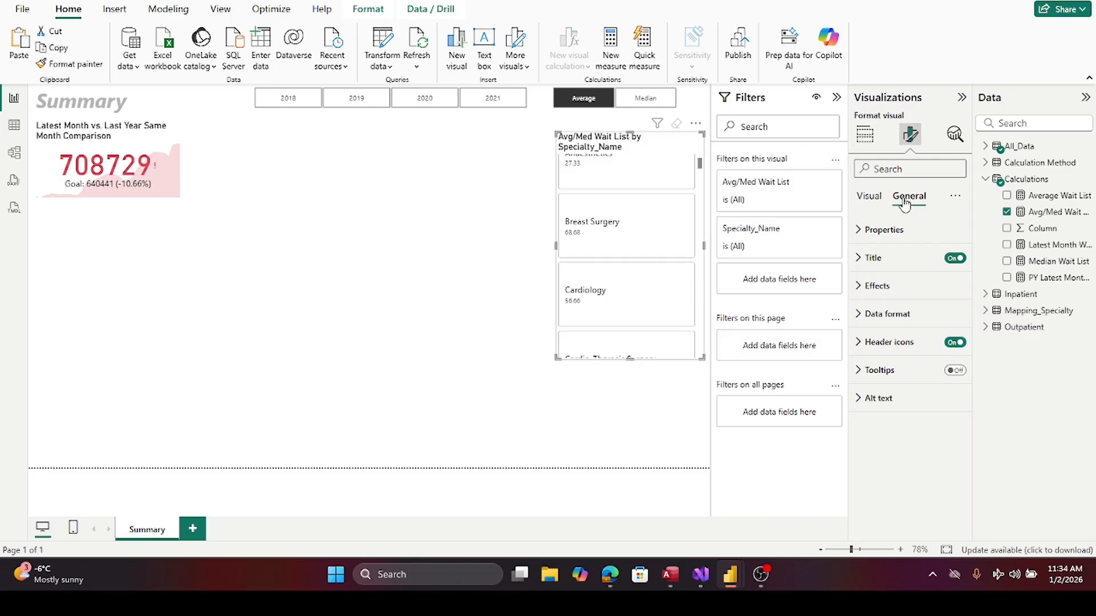
left_click(863, 264)
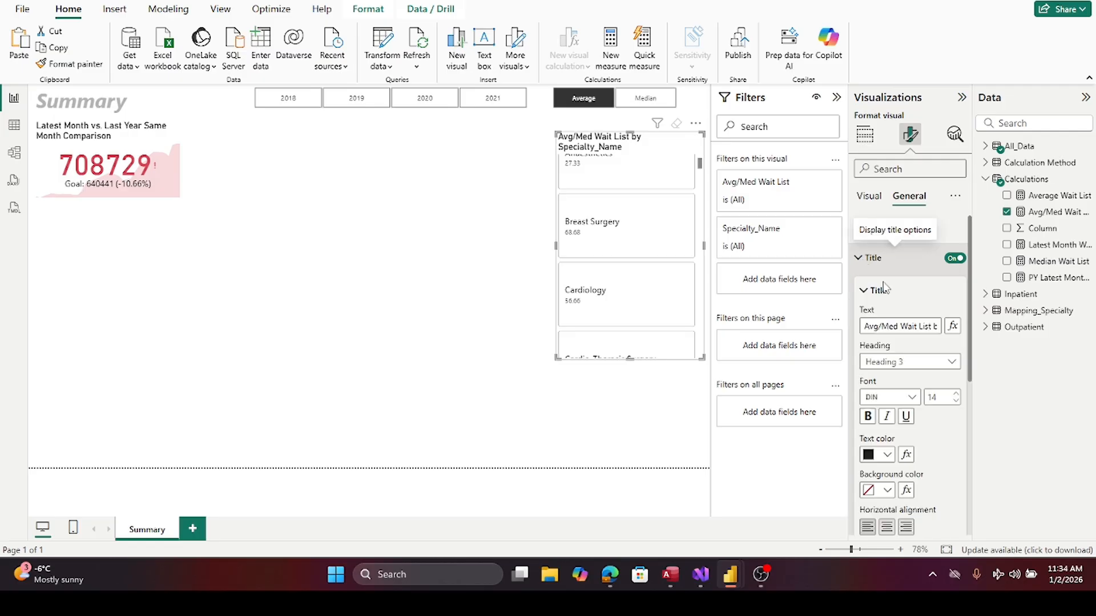
triple_click(866, 326)
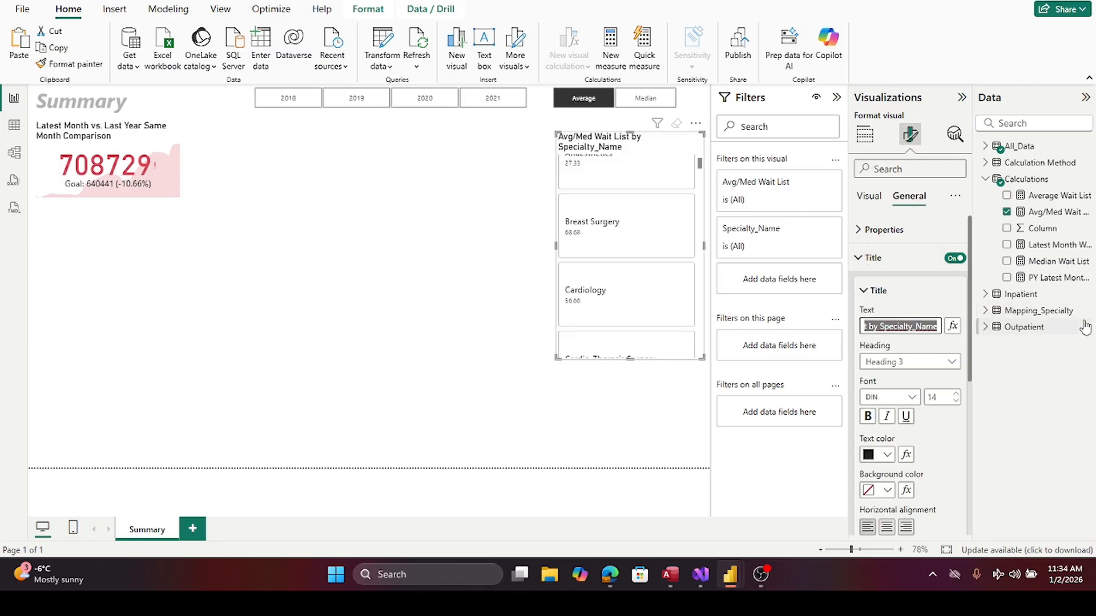
key("BackSpace")
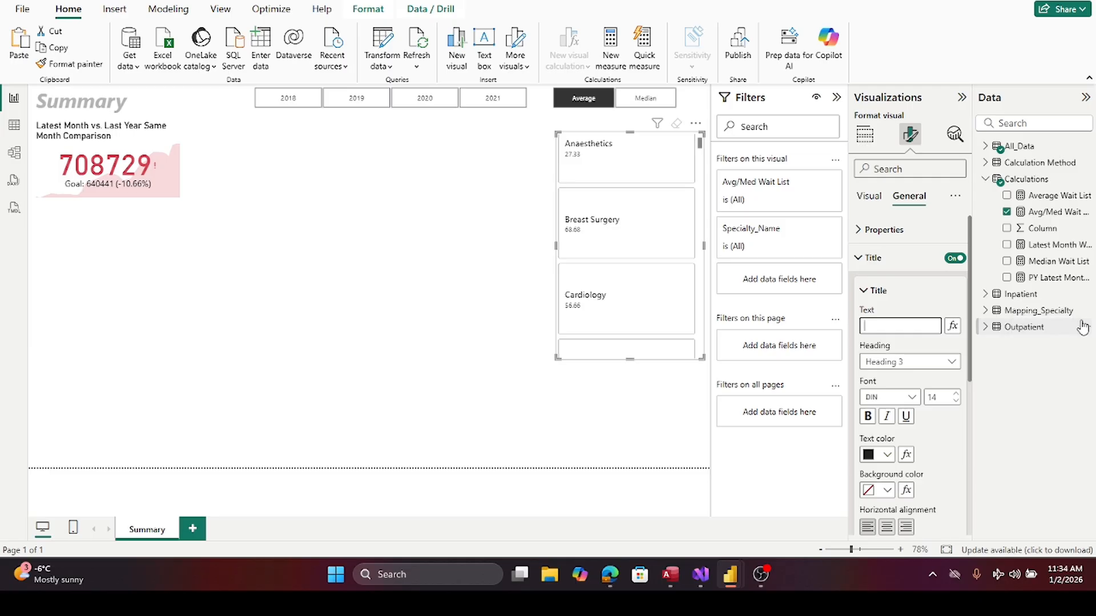
type("Top")
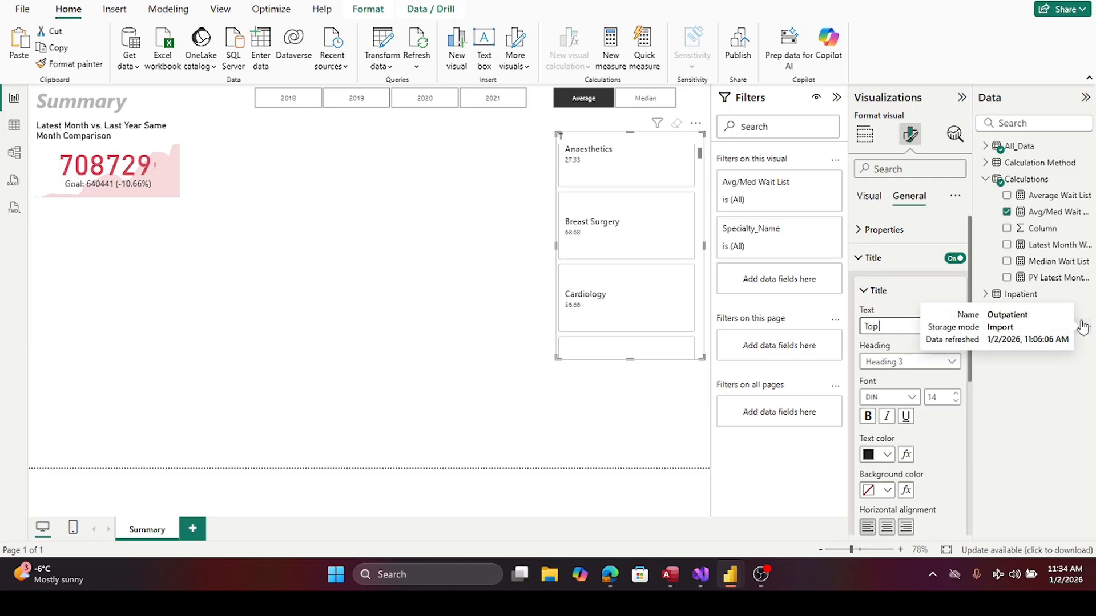
type(" 5 Specialty")
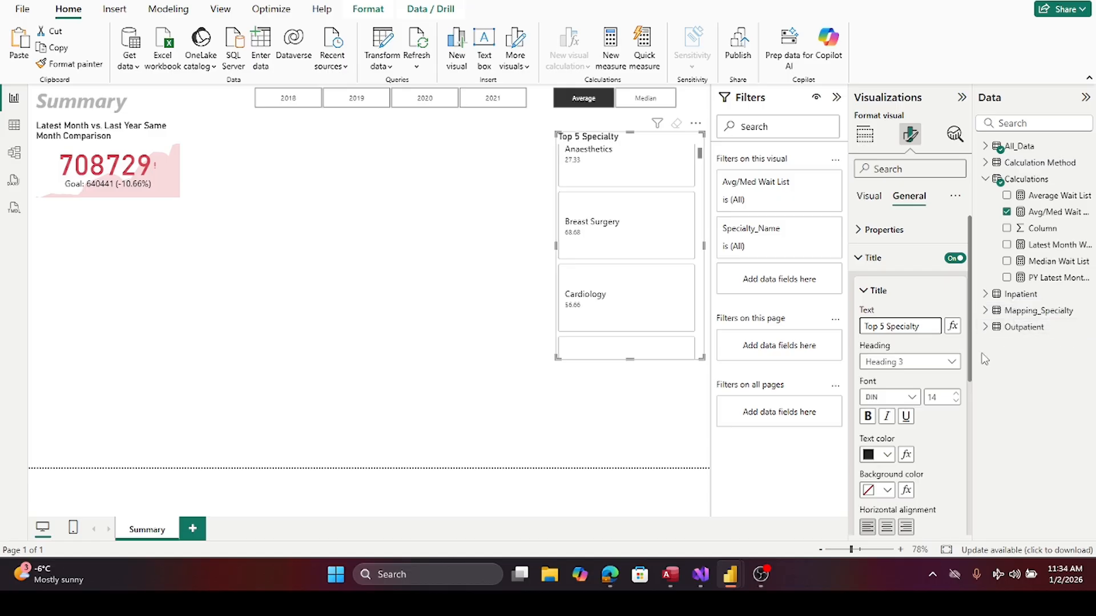
type("by Wait List")
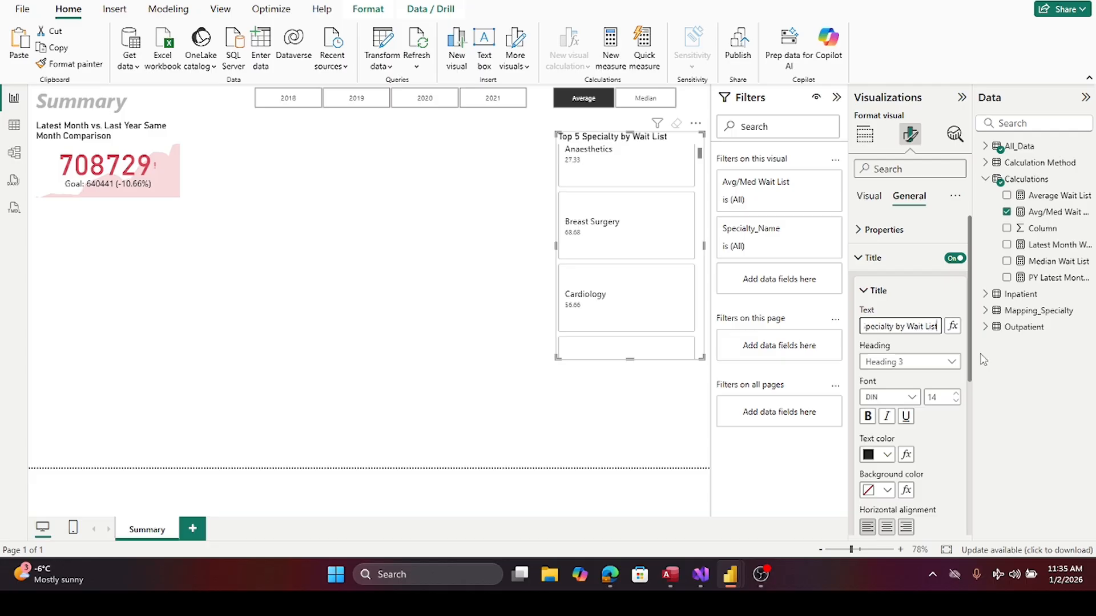
key("Tab")
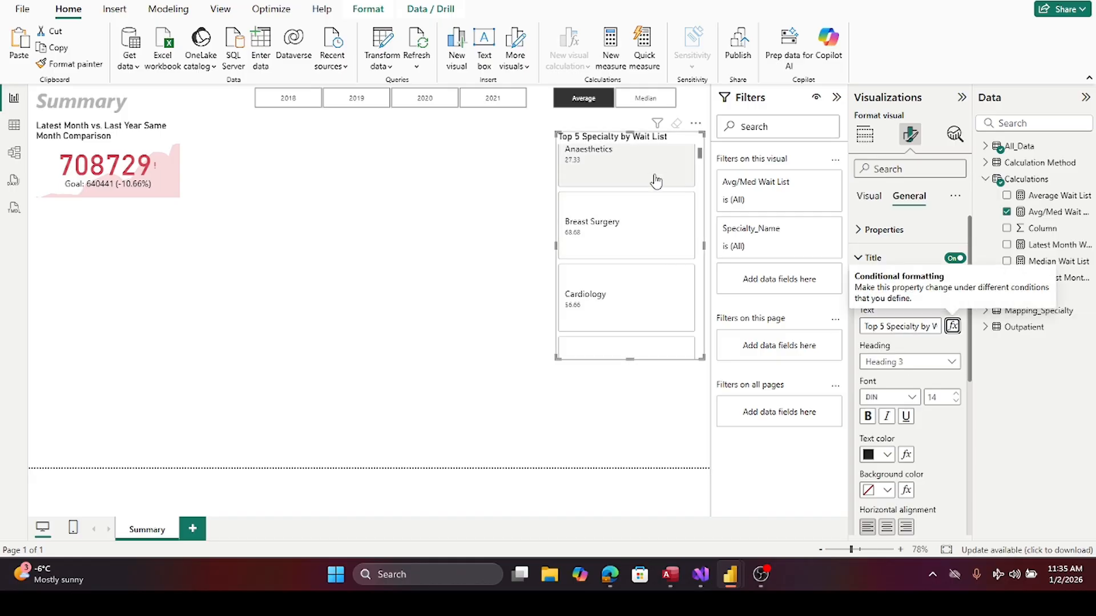
scroll(702, 193, "down", 3)
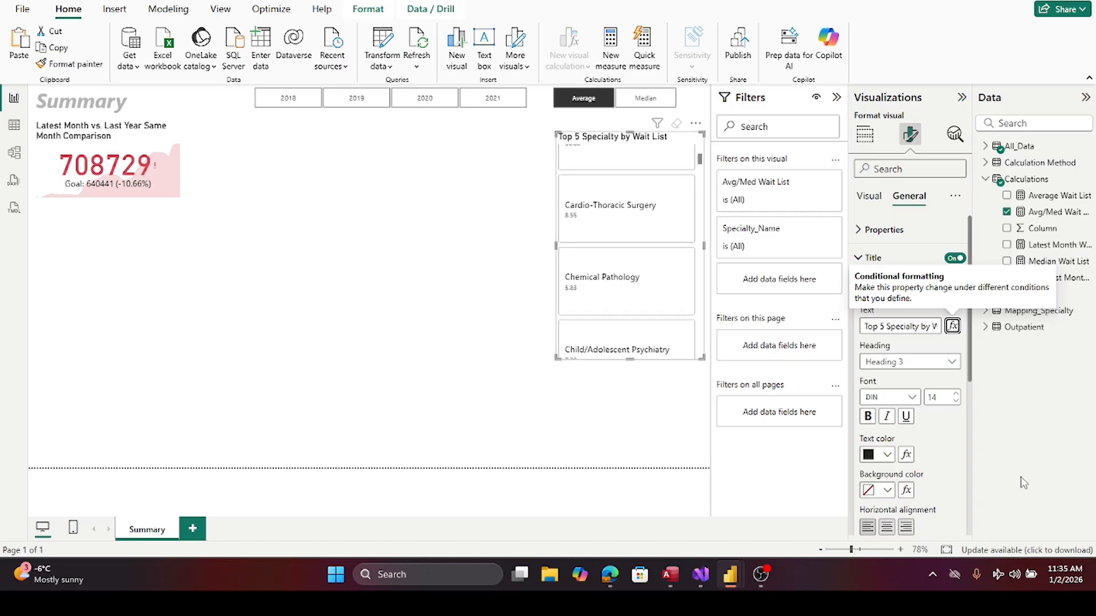
- Apply a Top N filter on Specialty_Name to the slicer, showing the top 5 by Sum of Total from All_Data
left_click(870, 195)
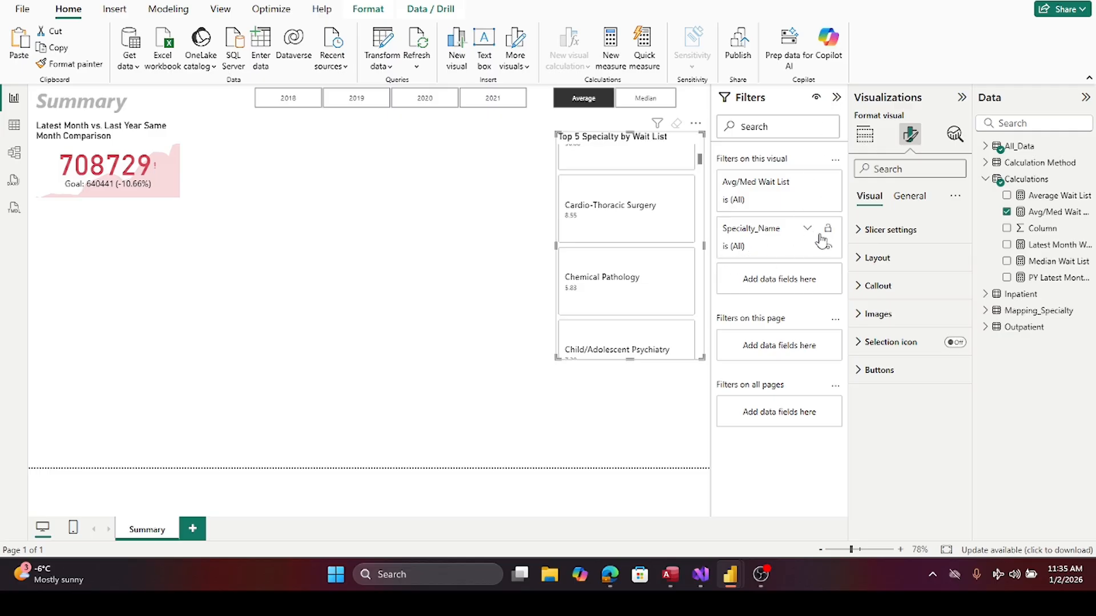
left_click(807, 228)
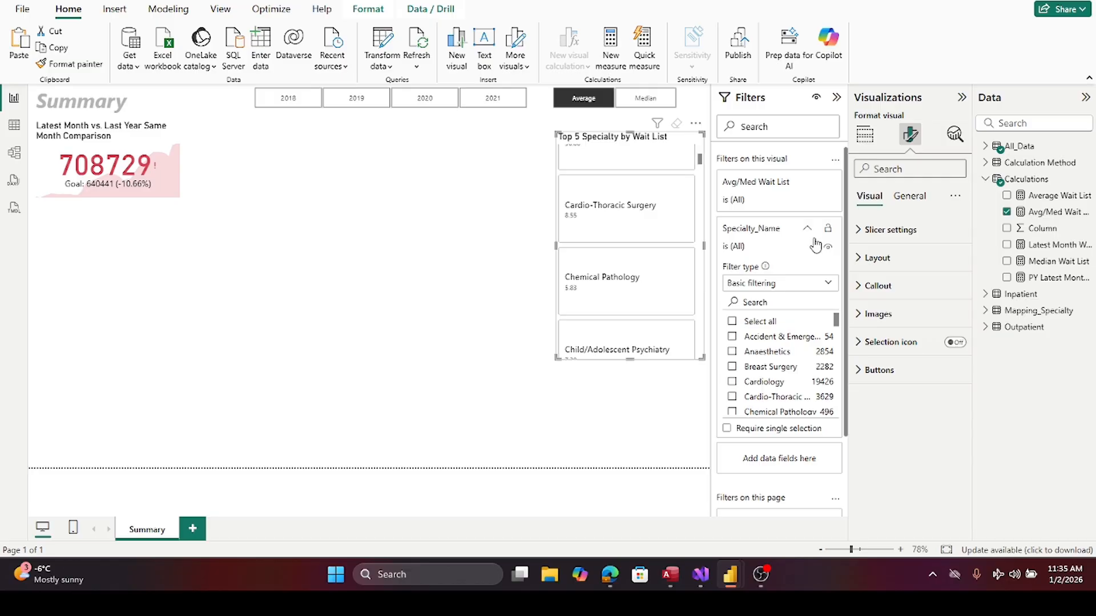
left_click(828, 288)
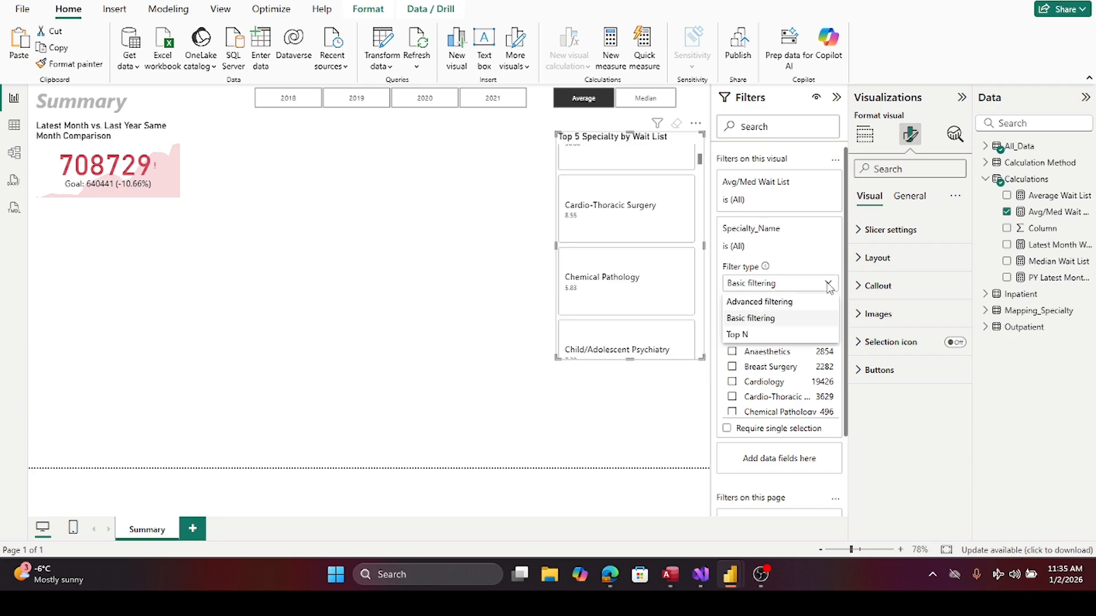
left_click(747, 341)
left_click(798, 319)
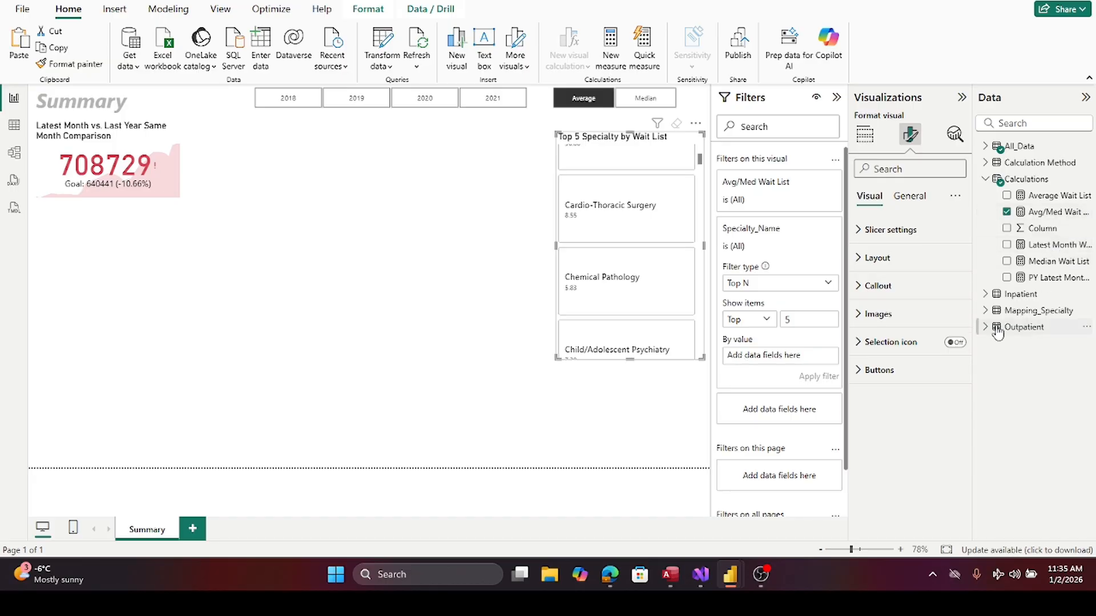
left_click(985, 179)
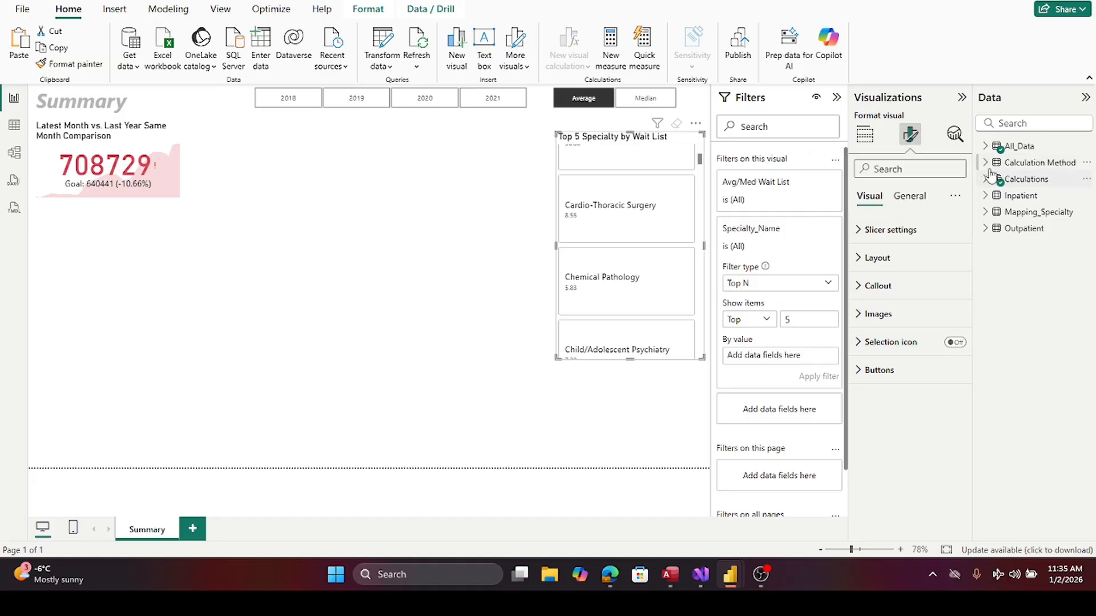
left_click(986, 147)
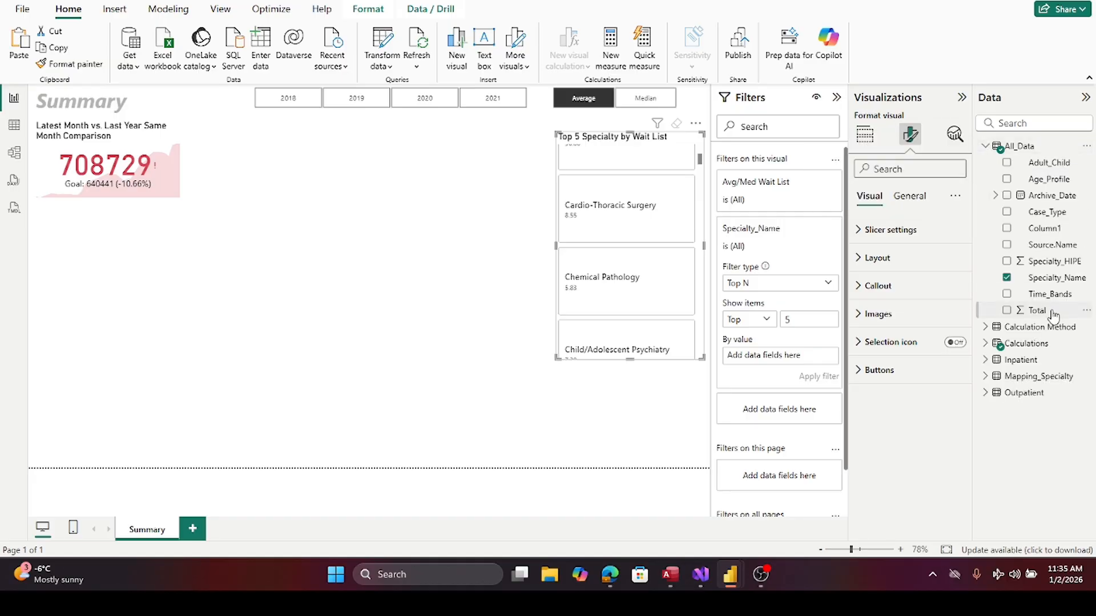
left_click_drag(1035, 311, 793, 363)
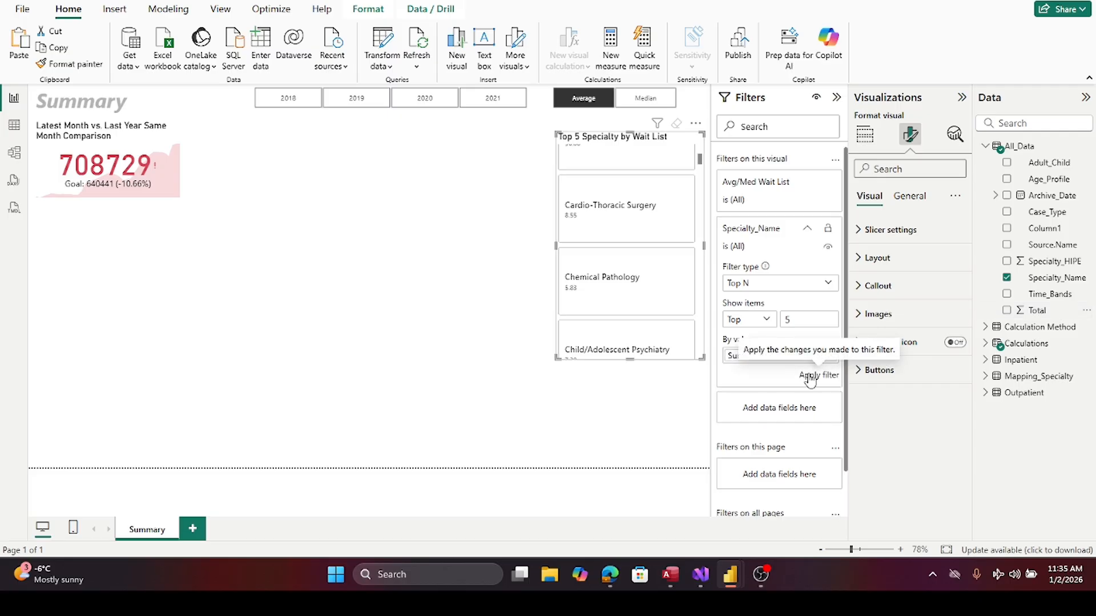
left_click(809, 377)
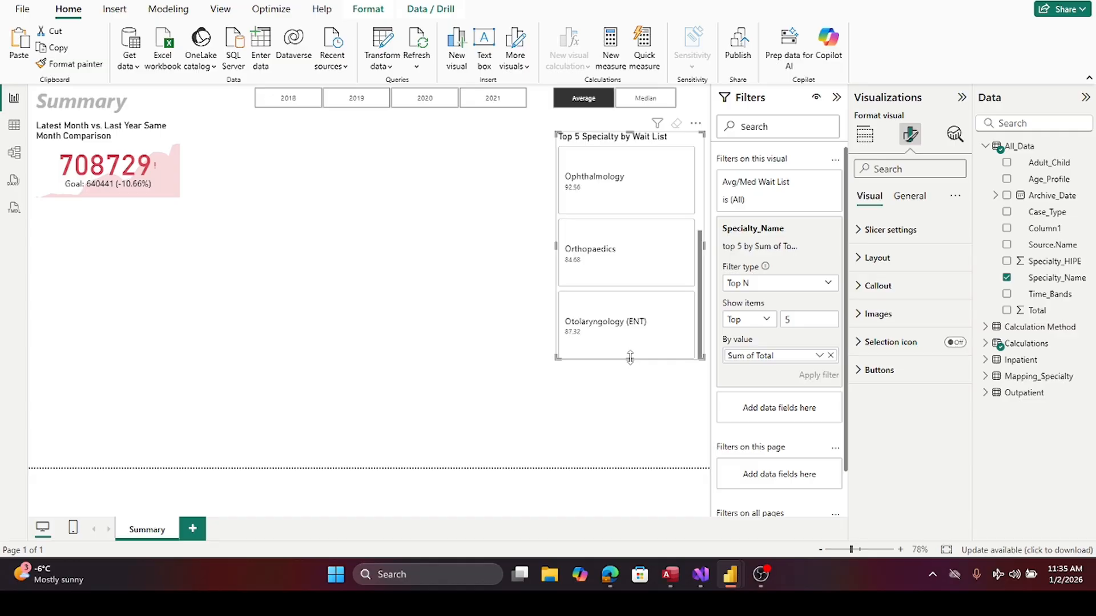
- Select Ophthalmology in the specialty slicer, and switch the selection to Otolaryngology (ENT)
left_click(661, 157)
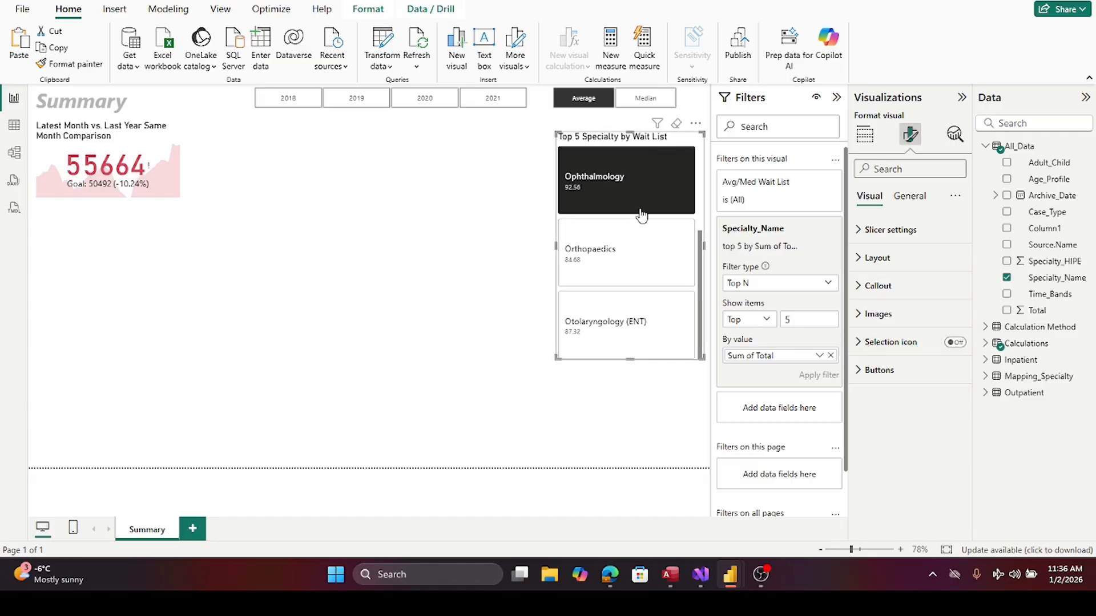
left_click(513, 270)
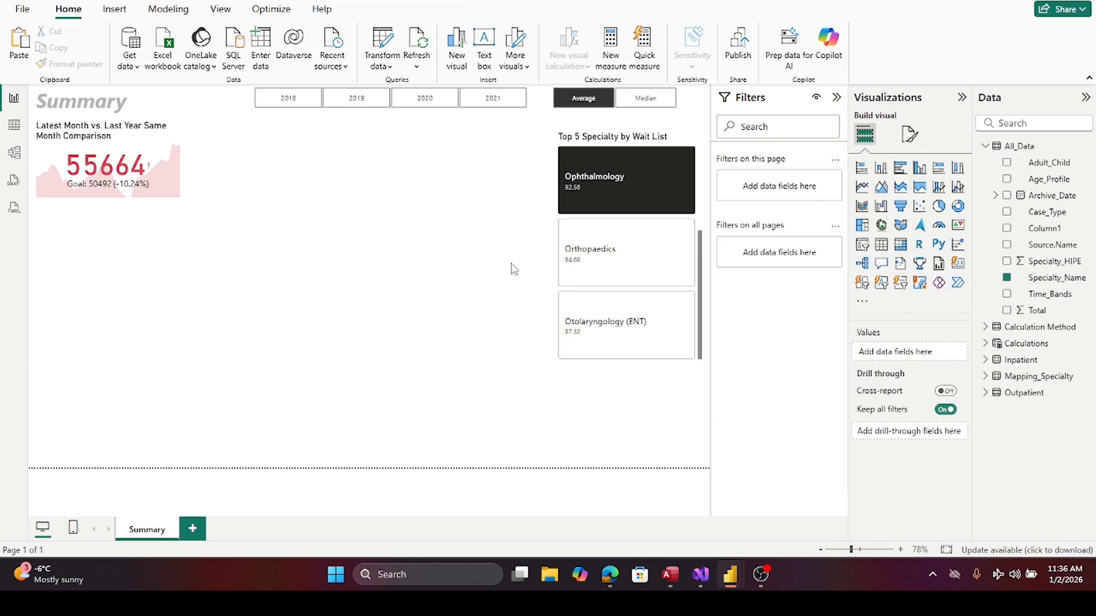
left_click(604, 355)
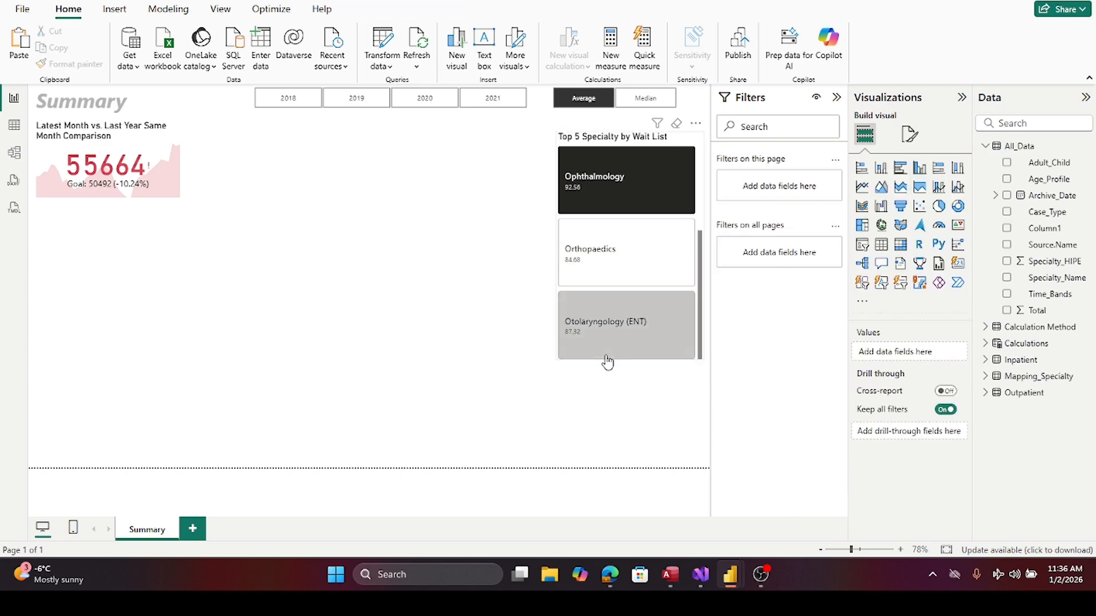
- Make the specialty slicer shorter and extend its left edge to widen it, and collapse the Filters pane
left_click_drag(628, 358, 651, 304)
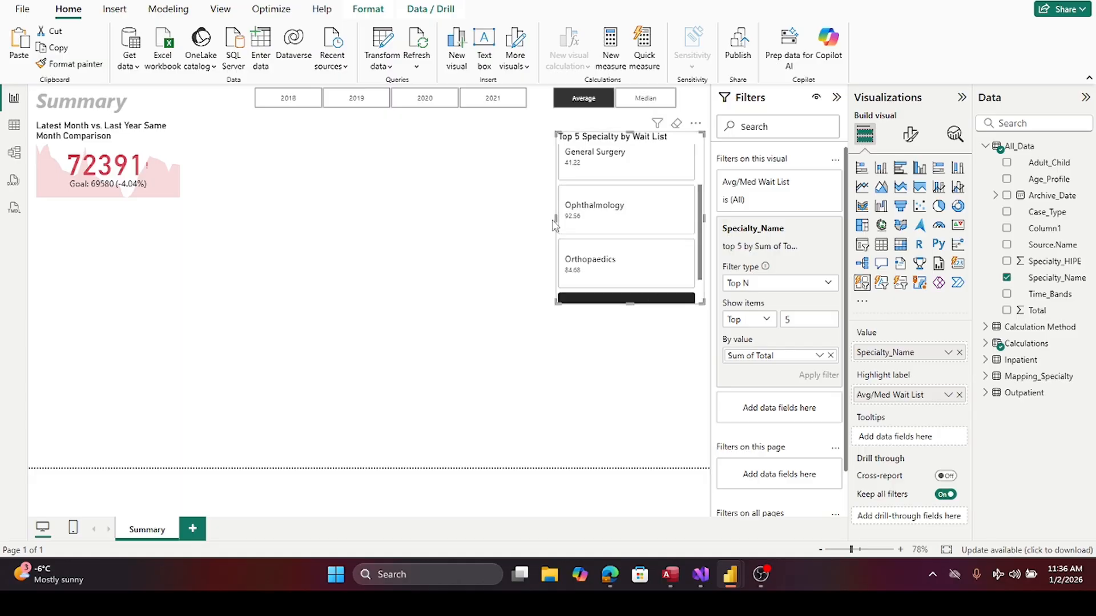
left_click_drag(488, 222, 472, 222)
left_click_drag(587, 306, 651, 291)
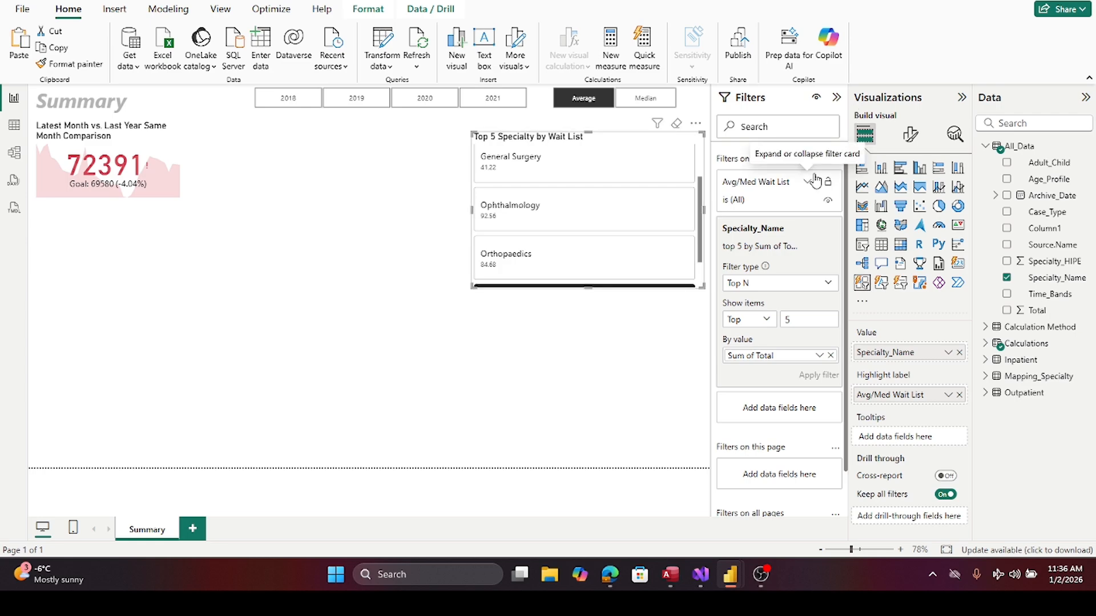
left_click(835, 101)
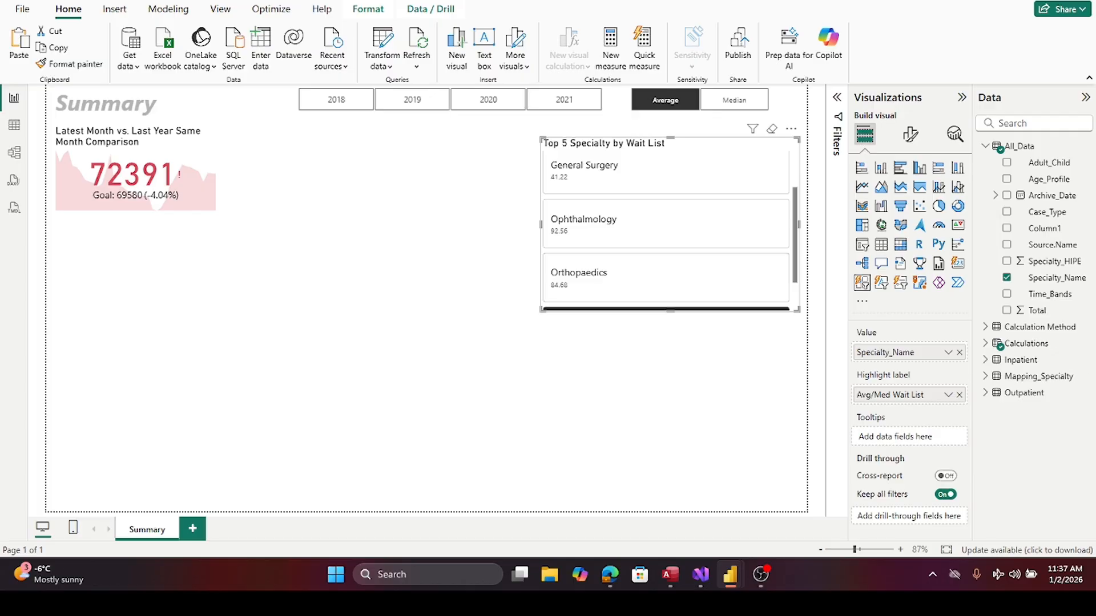
left_click(911, 135)
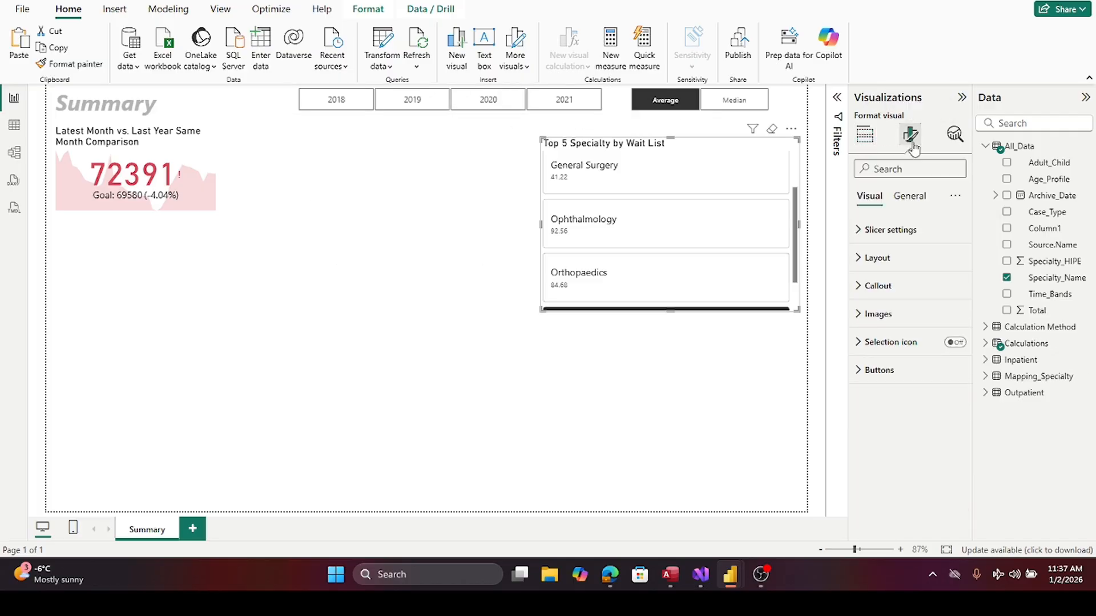
left_click(904, 199)
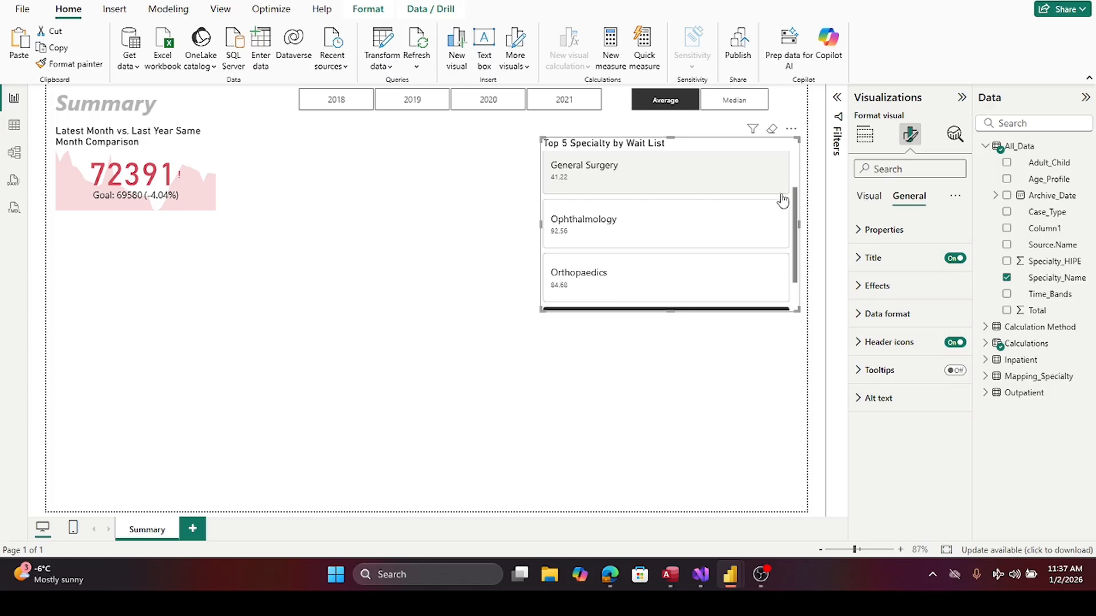
left_click(454, 181)
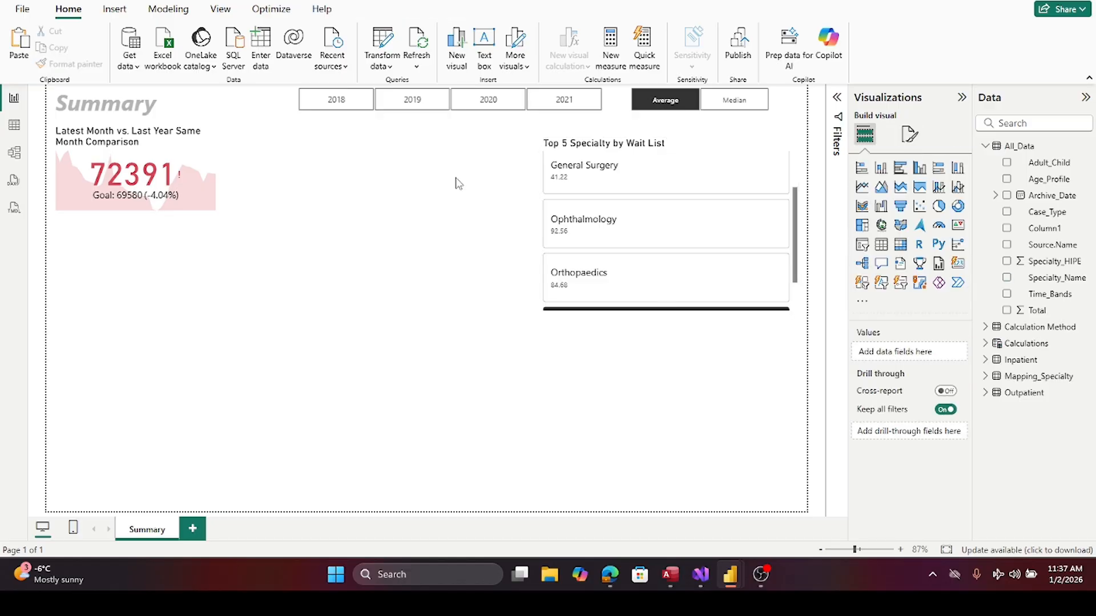
left_click(599, 143)
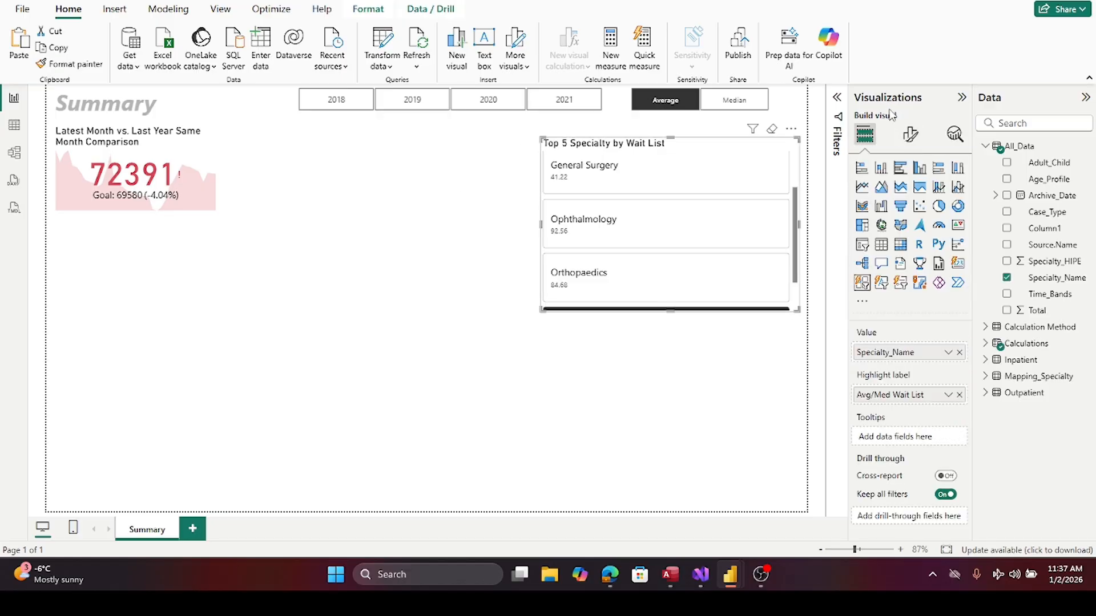
left_click(913, 136)
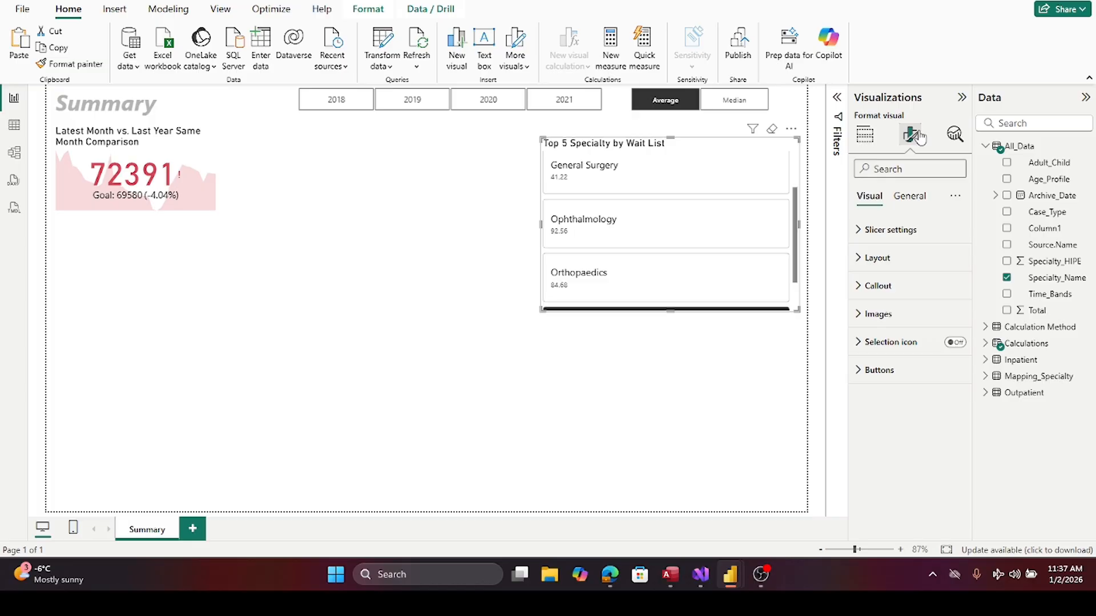
left_click(867, 259)
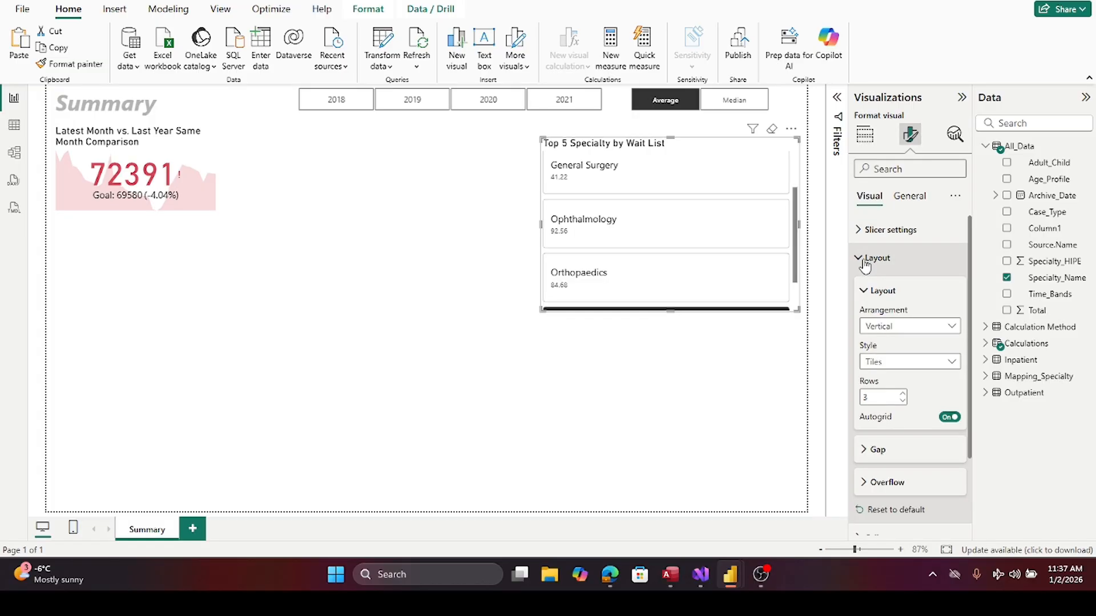
left_click(867, 259)
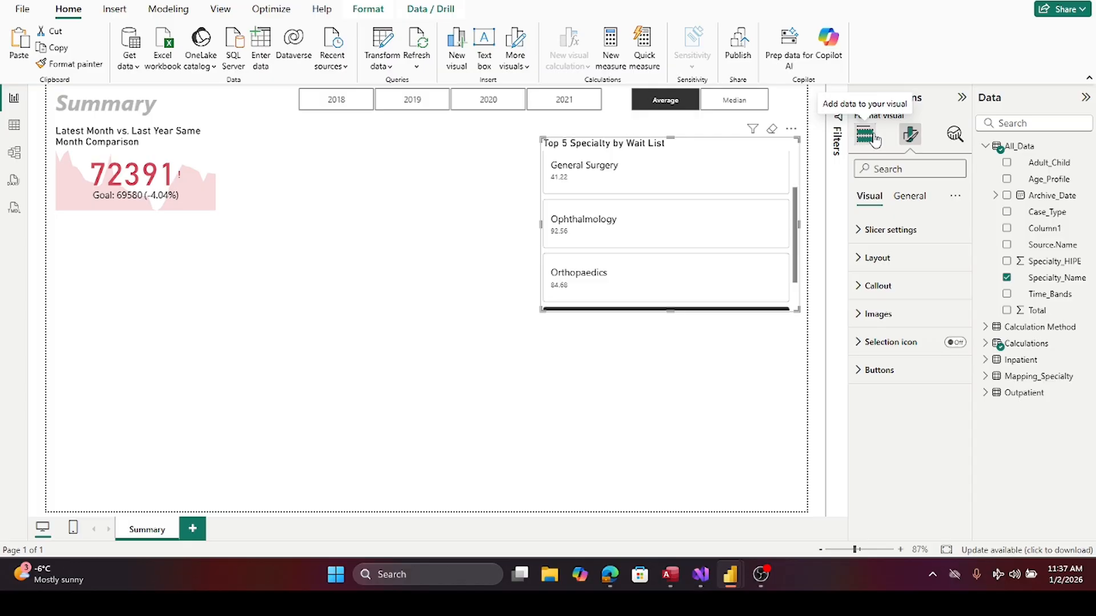
- Set the font size of the specialty slicer's callout values to 13
left_click(860, 288)
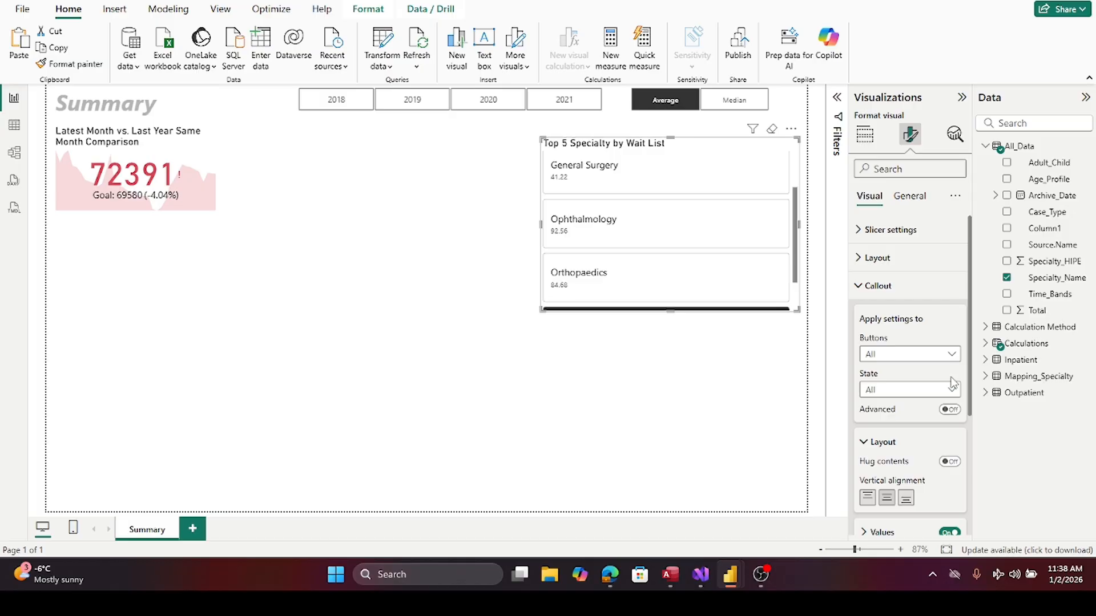
left_click(950, 409)
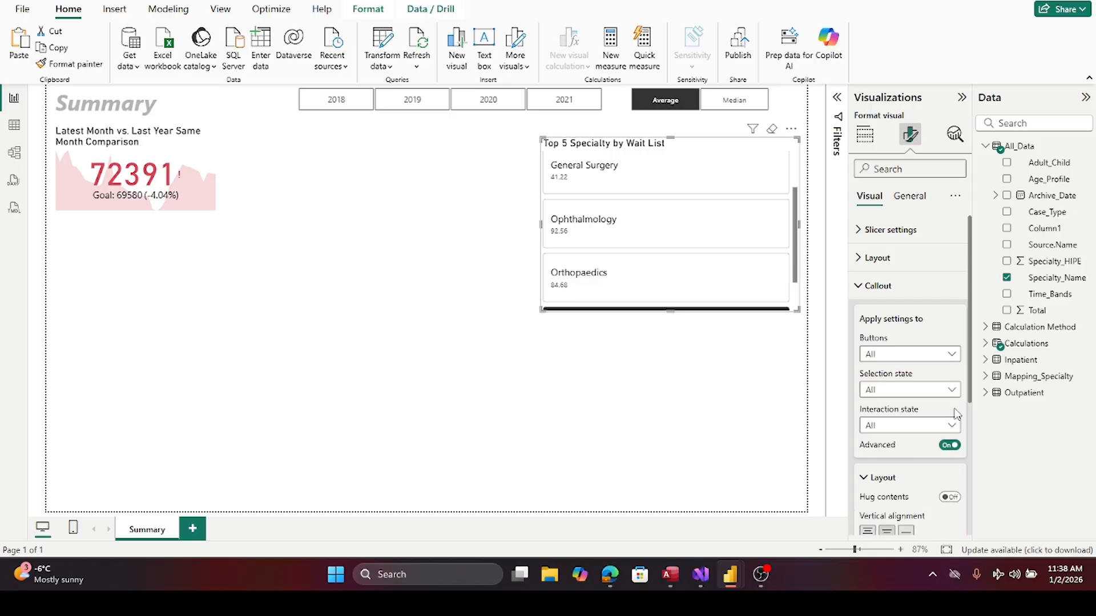
left_click(949, 446)
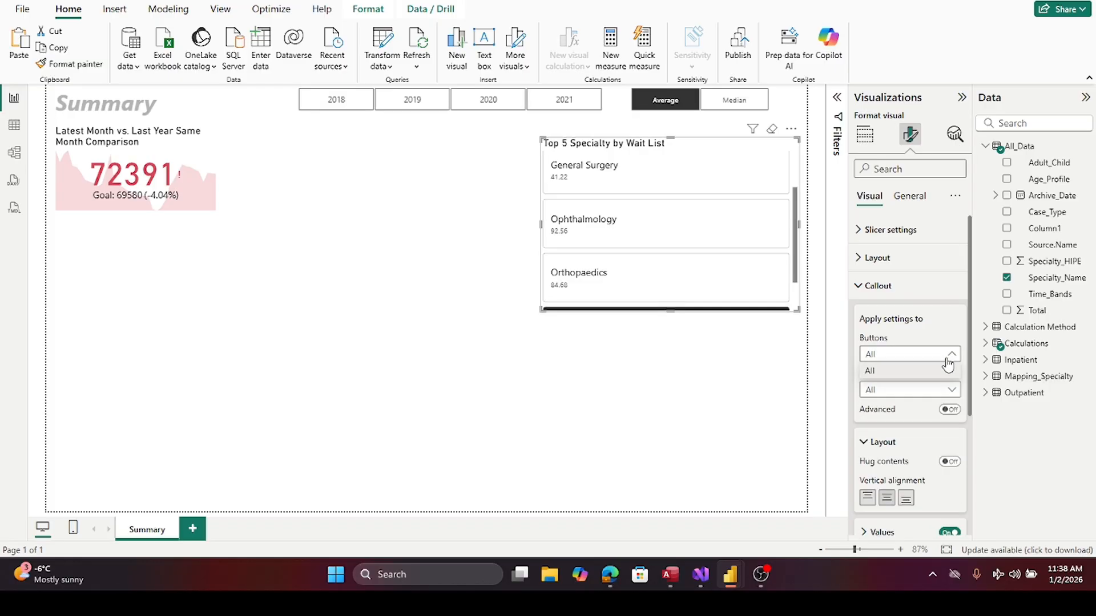
left_click_drag(969, 391, 968, 509)
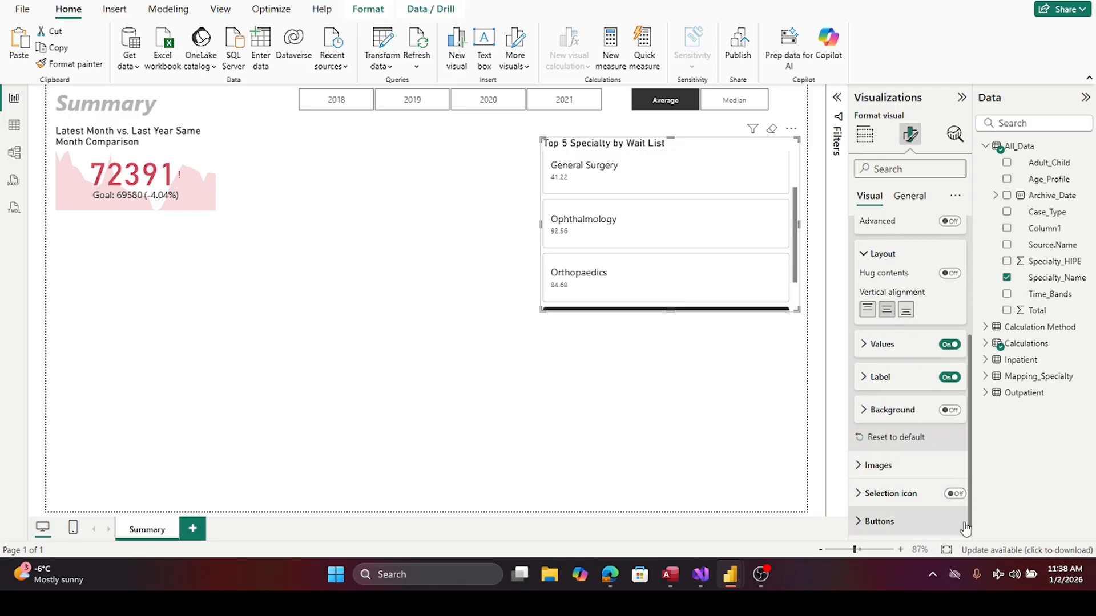
left_click(863, 345)
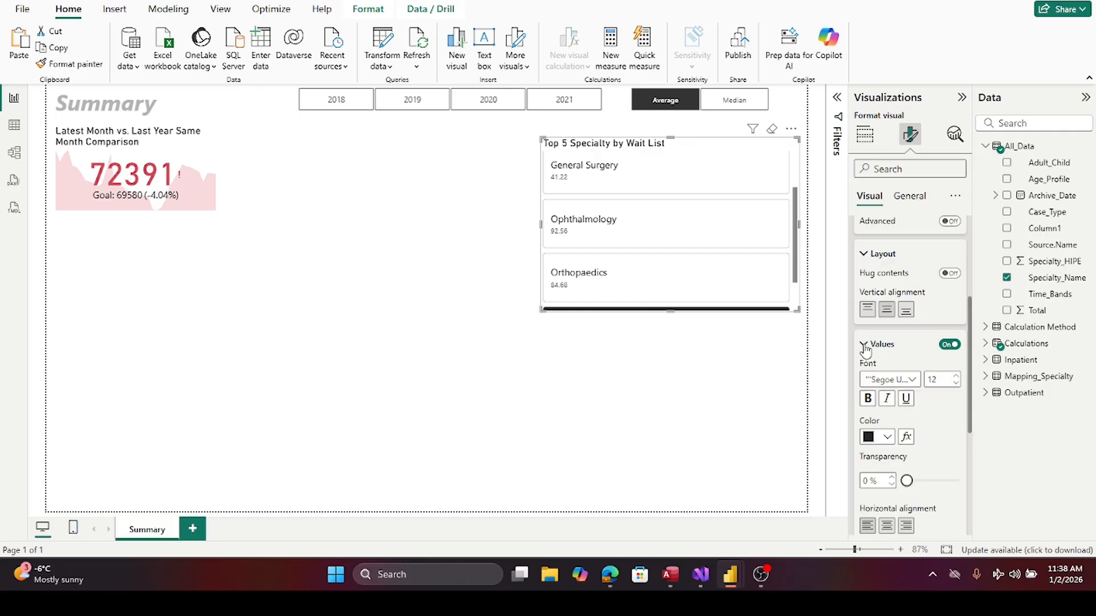
left_click(954, 384)
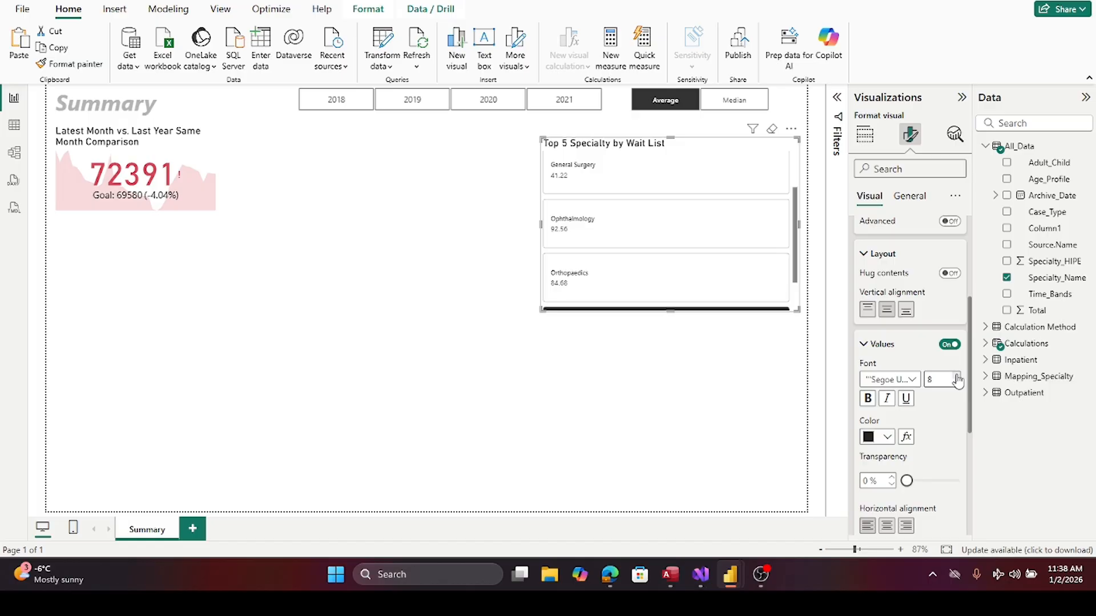
left_click(957, 376)
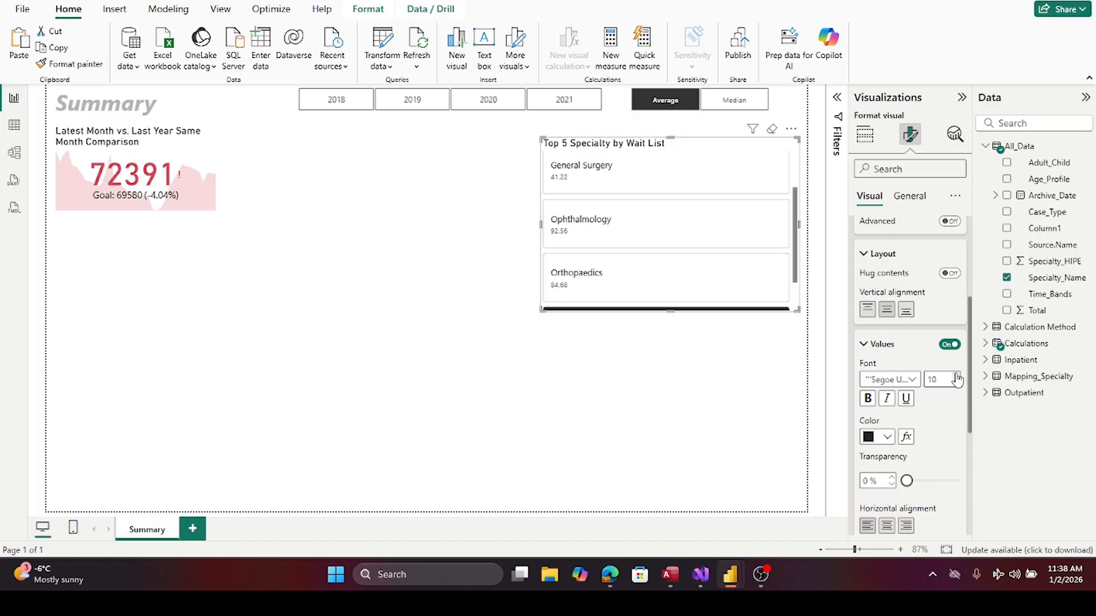
left_click(957, 377)
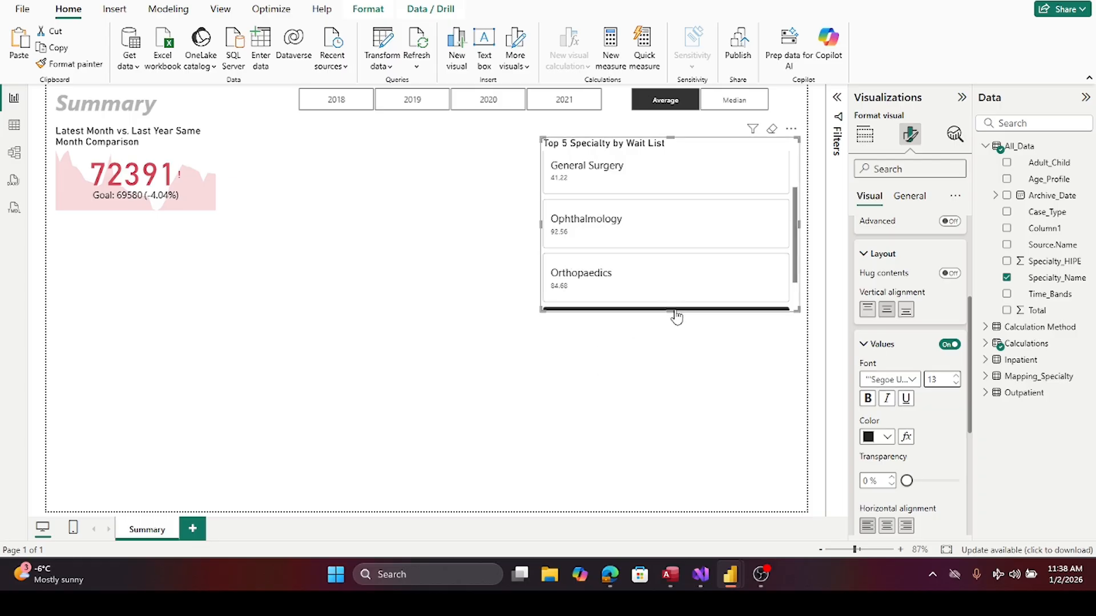
- Make the specialty slicer slightly taller and narrow it from its left edge, and clear the Otolaryngology (ENT) selection
left_click_drag(670, 313, 727, 320)
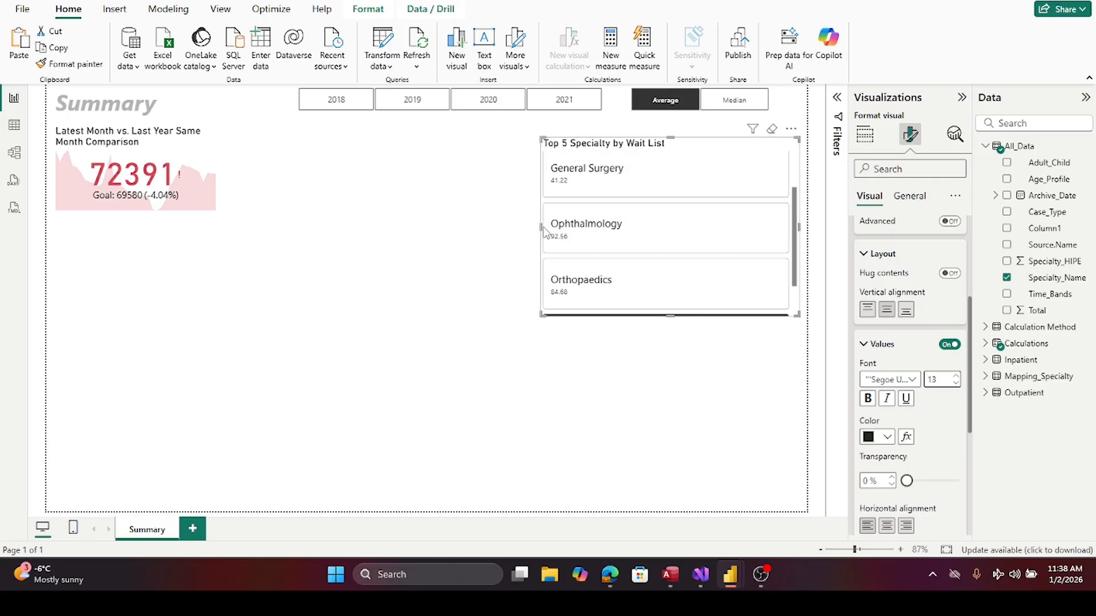
left_click_drag(541, 227, 605, 245)
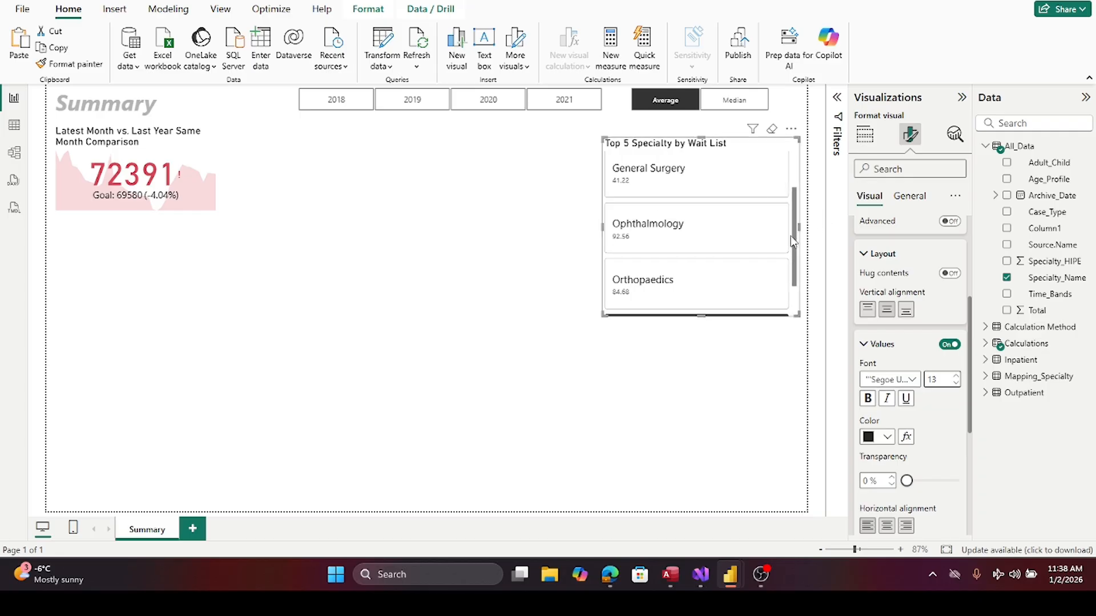
scroll(798, 243, "down", 1)
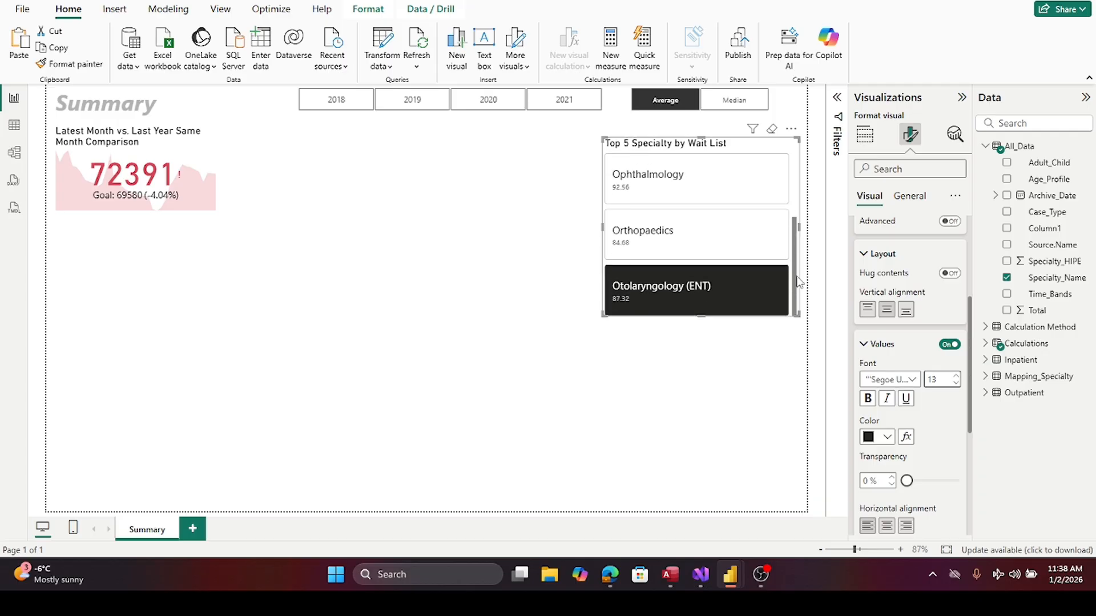
left_click(741, 288)
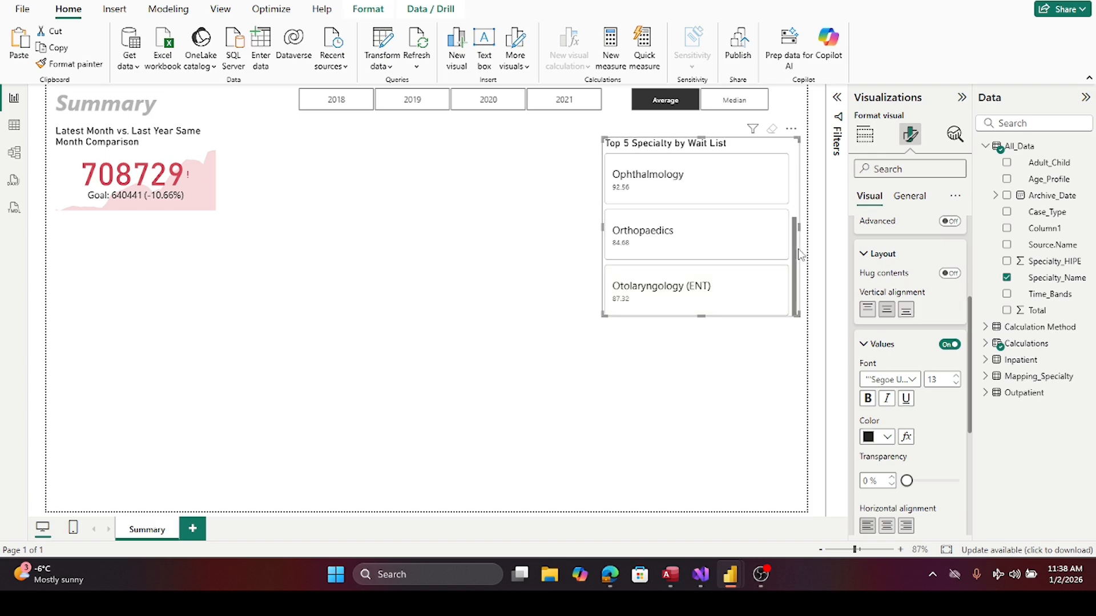
left_click_drag(796, 242, 802, 155)
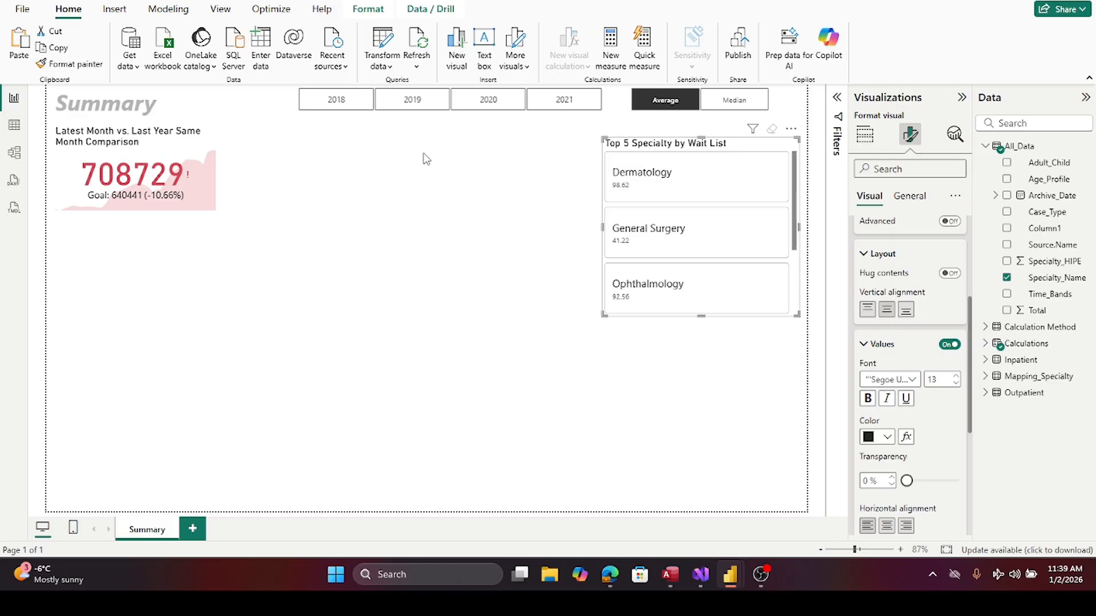
- Format the Avg/Med Wait List measure in the Calculations table to 0 decimal places, and check the values across the specialty slicer
left_click(988, 344)
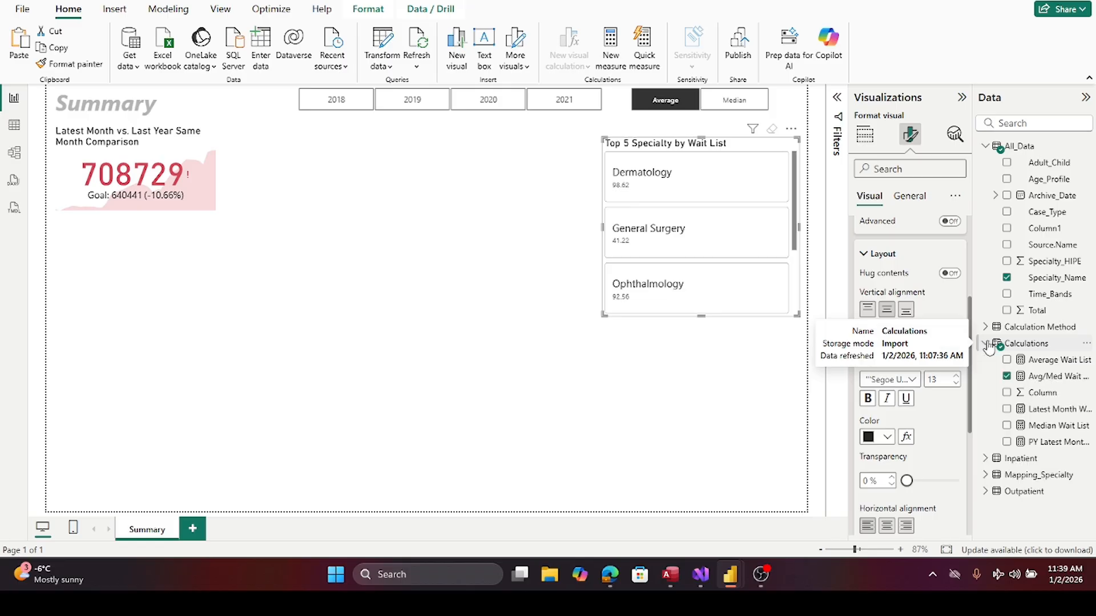
left_click(1053, 377)
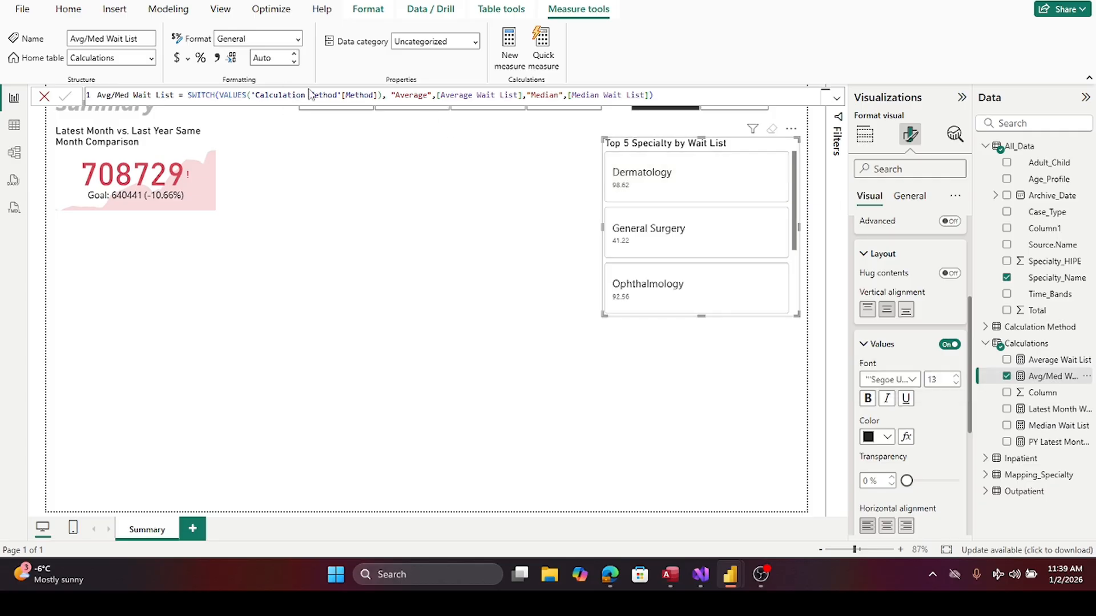
left_click(272, 56)
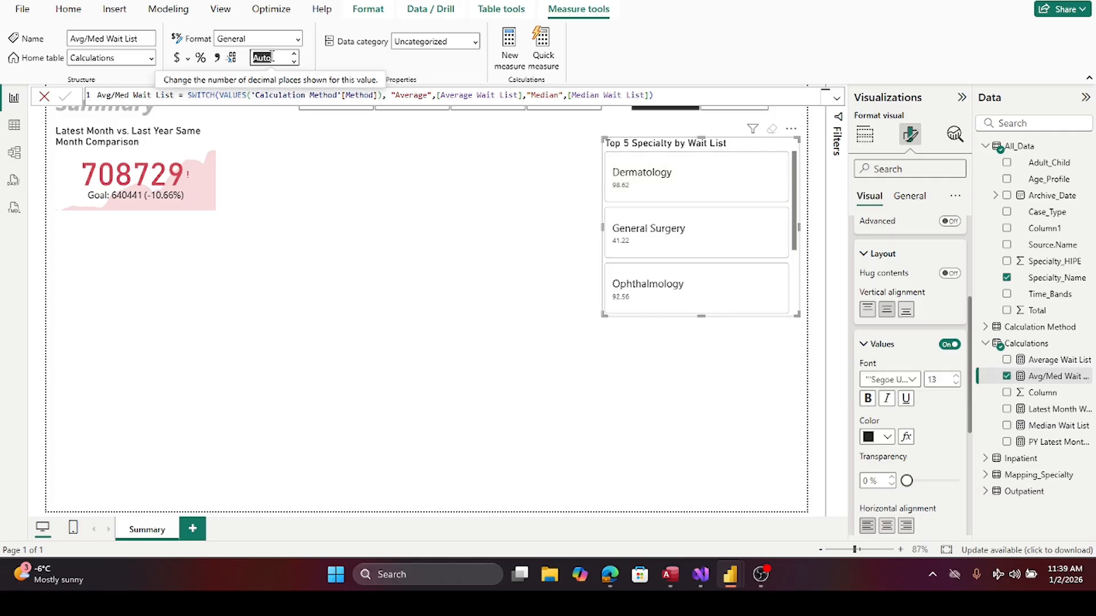
type("0")
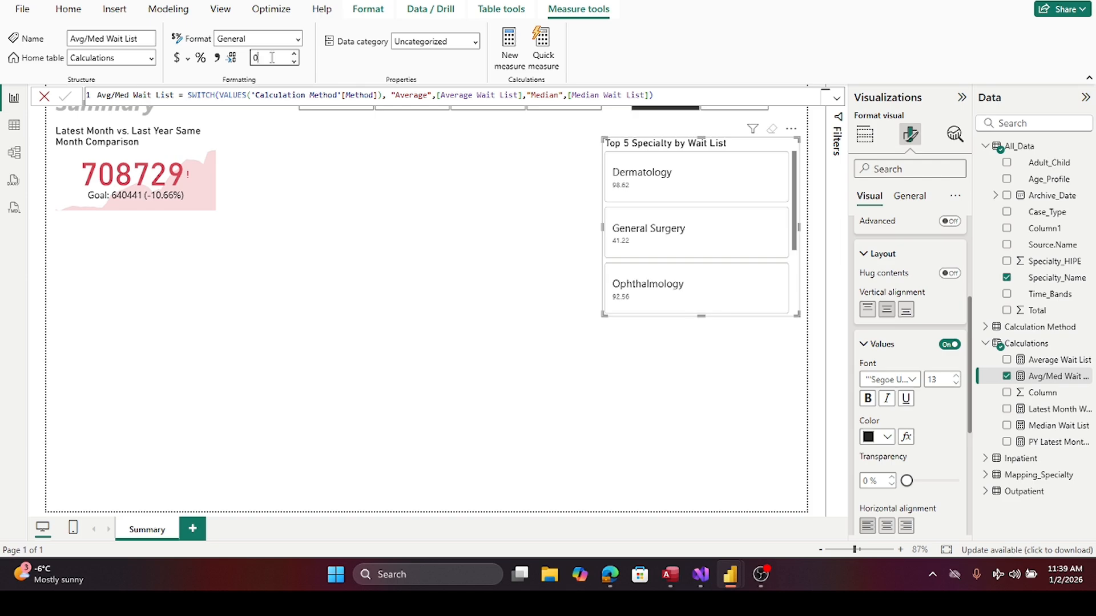
key("Tab")
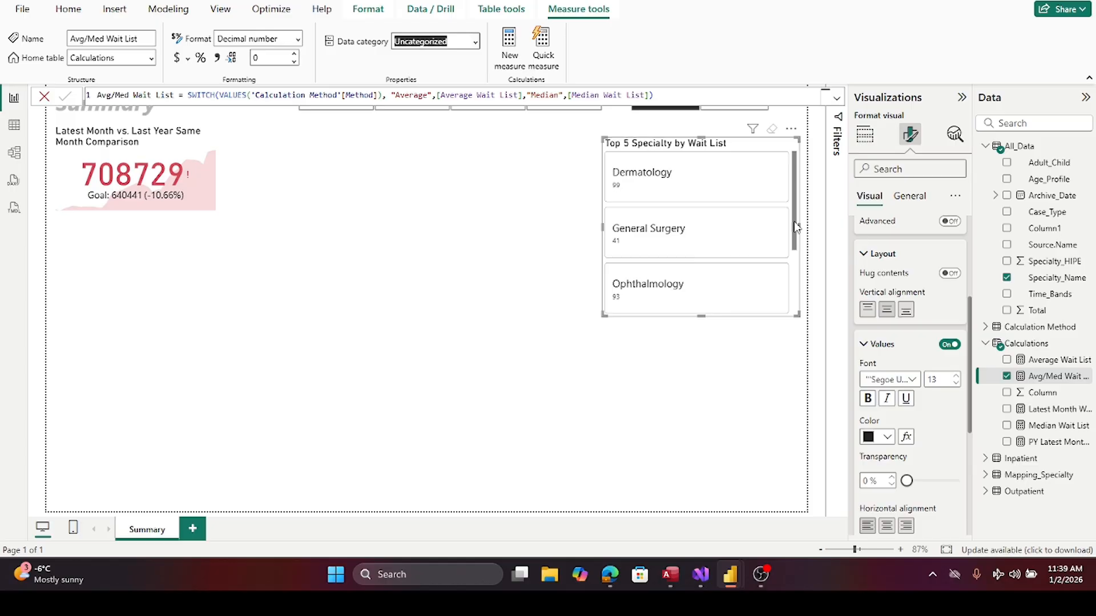
left_click_drag(796, 227, 799, 312)
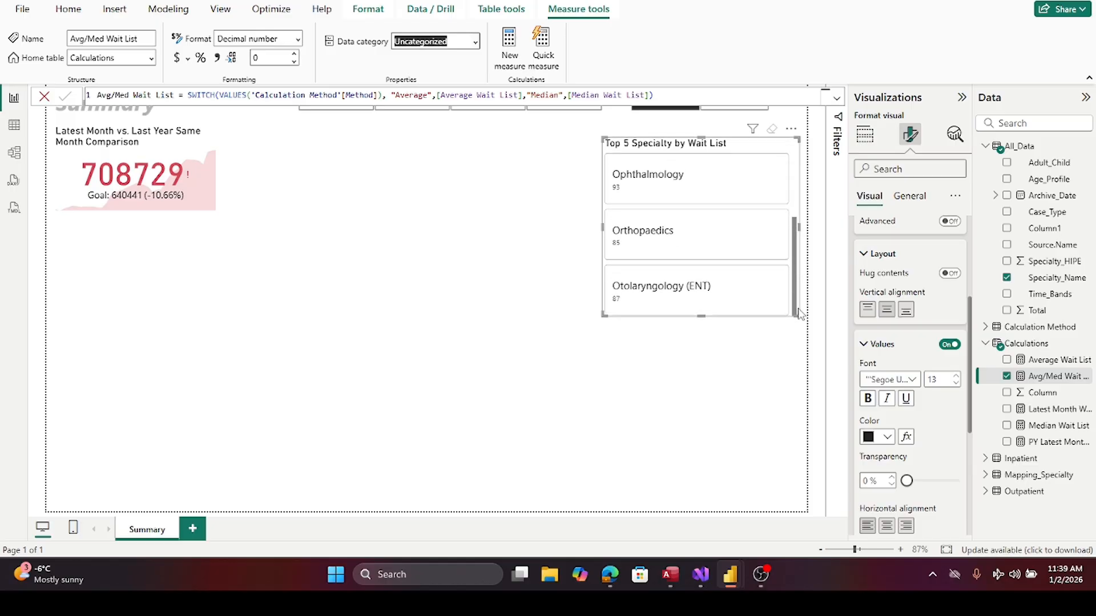
mouse_move(795, 308)
left_mouse_down()
mouse_move(798, 196)
mouse_move(798, 311)
left_mouse_up()
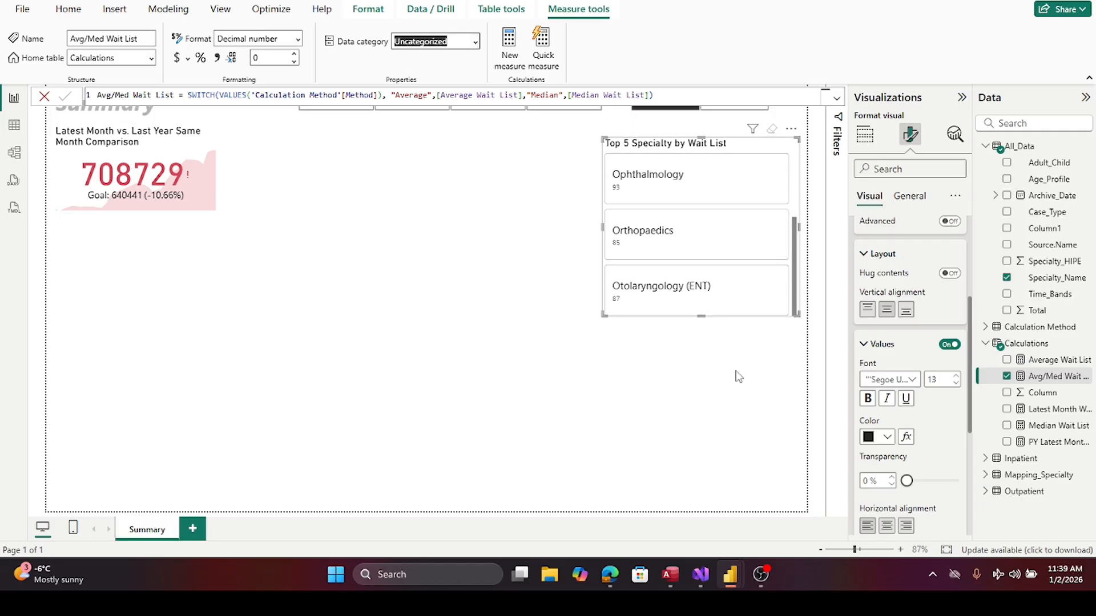
- Add a donut chart to the Summary page, place it below the year slicer beside the specialty slicer, and make it slightly taller
left_click(587, 341)
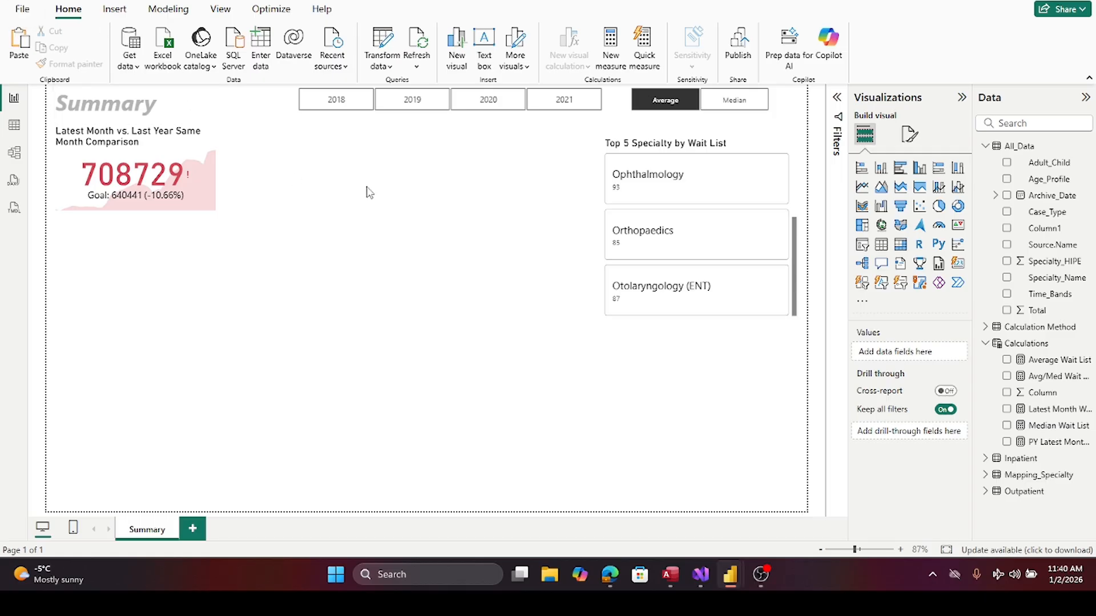
left_click(958, 206)
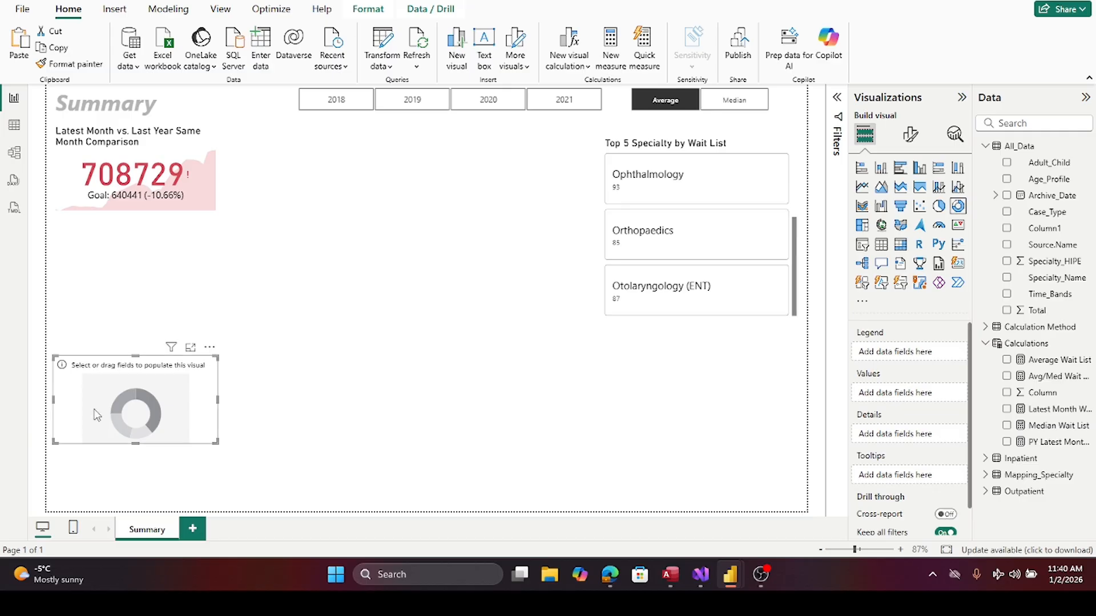
left_click_drag(201, 359, 450, 141)
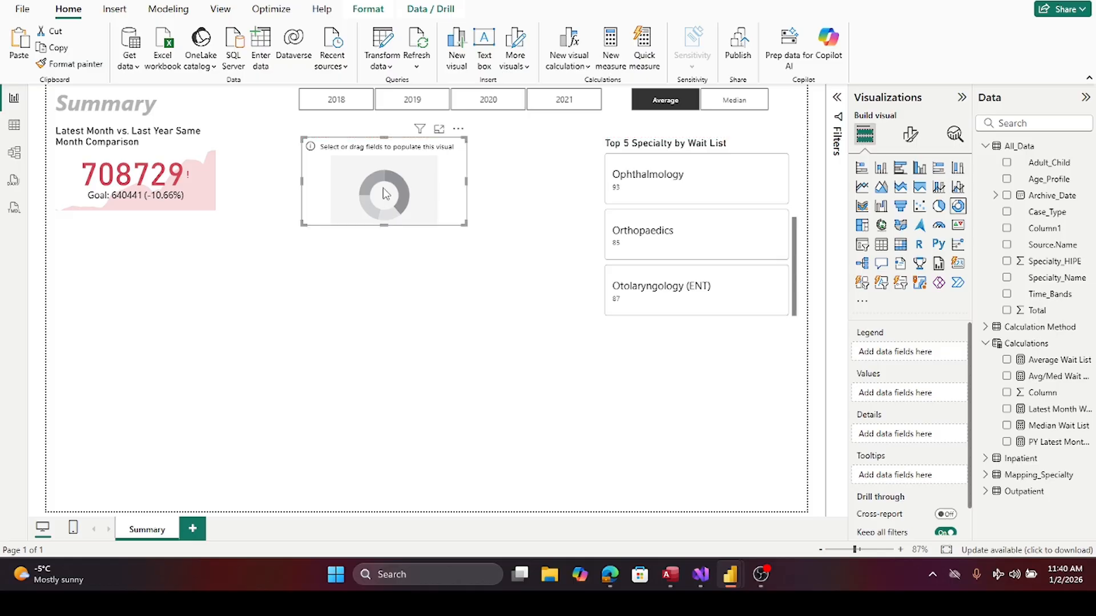
mouse_move(384, 224)
left_mouse_down()
mouse_move(386, 255)
mouse_move(385, 243)
left_mouse_up()
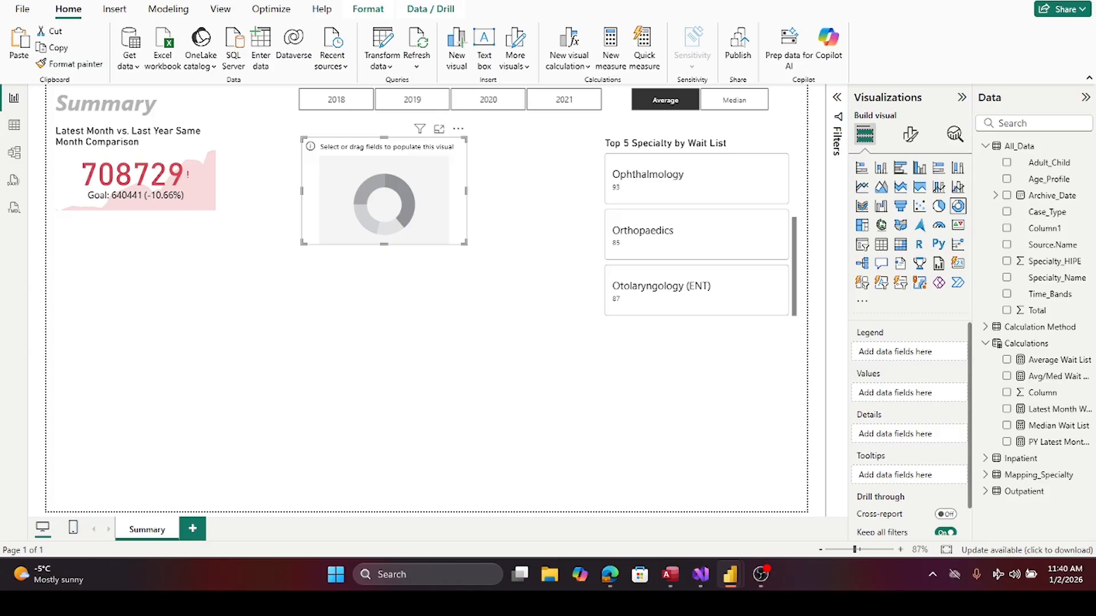
- Assign Case_Type as the donut chart's legend and Avg/Med Wait List as its values, and widen it up to the specialty slicer
left_click_drag(1034, 213, 919, 358)
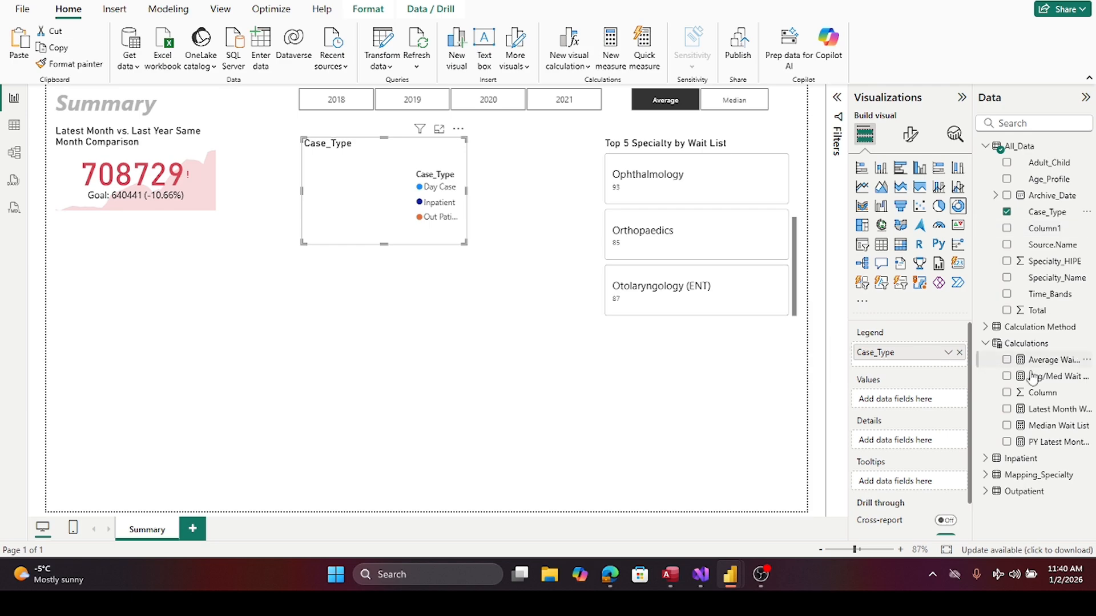
left_click_drag(1051, 377, 936, 402)
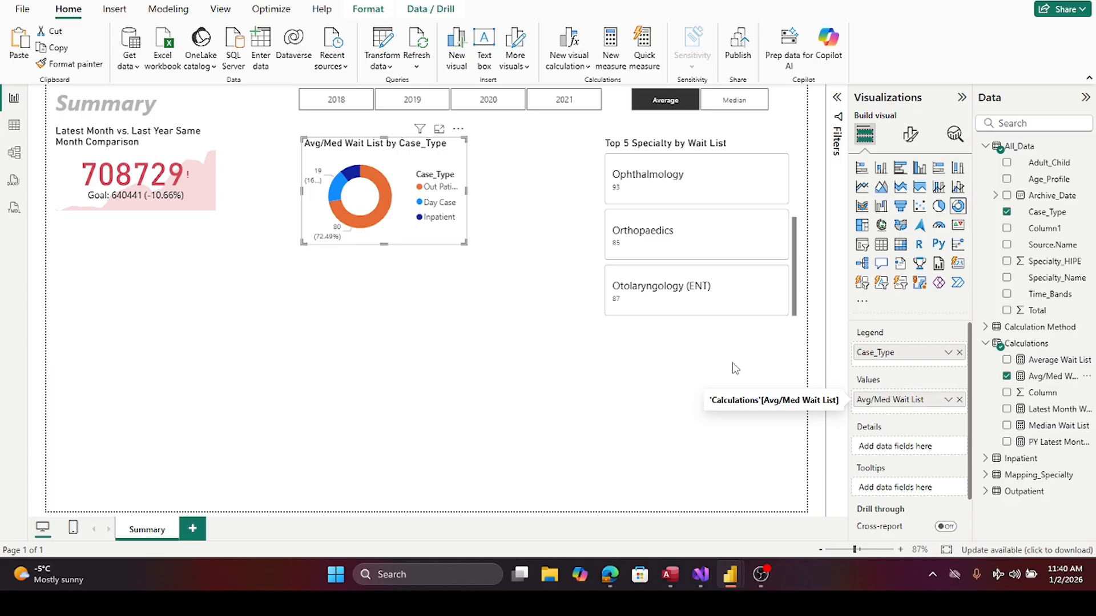
left_click_drag(462, 196, 597, 191)
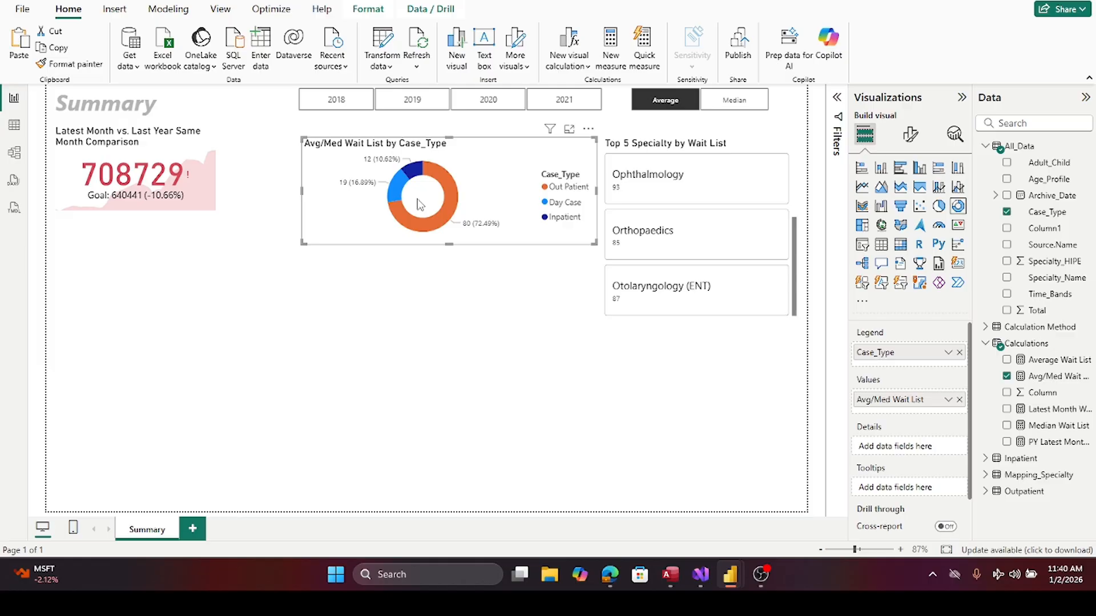
- Convert the donut chart into a card visual with Avg/Med Wait List as the value and Case_Type as the categories
left_click(958, 265)
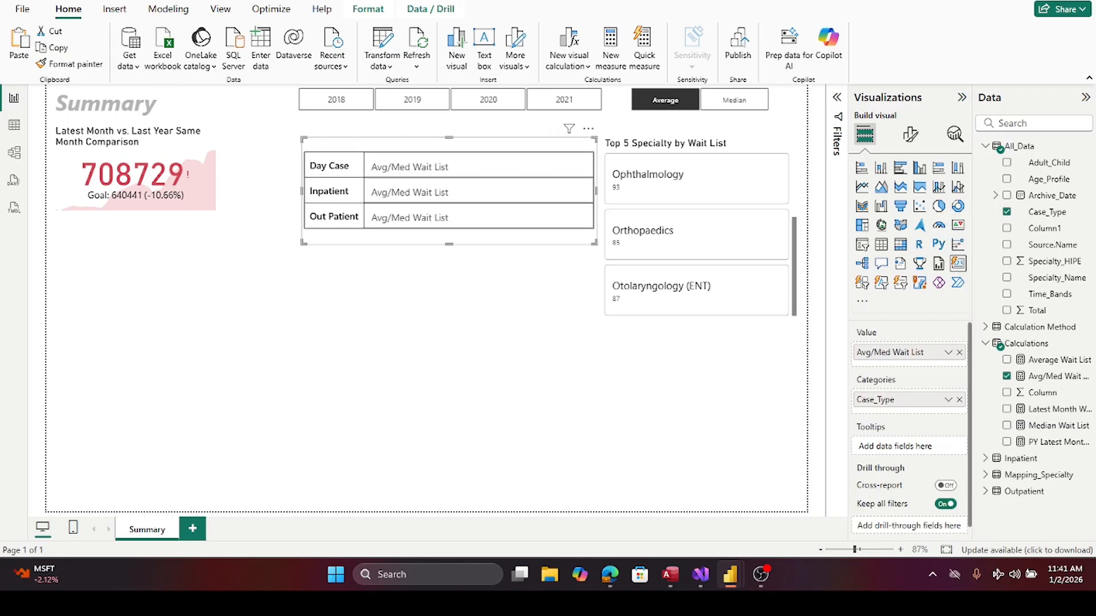
- Undo the donut chart's conversion to a card, and add a separate small card visual below the donut
key("ctrl+z")
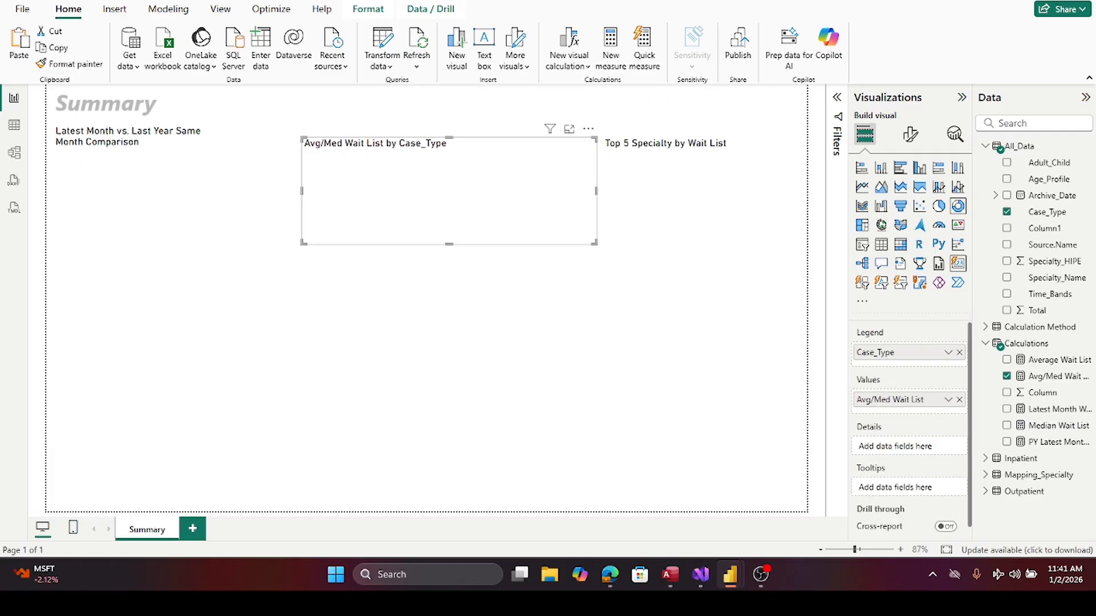
left_click(446, 324)
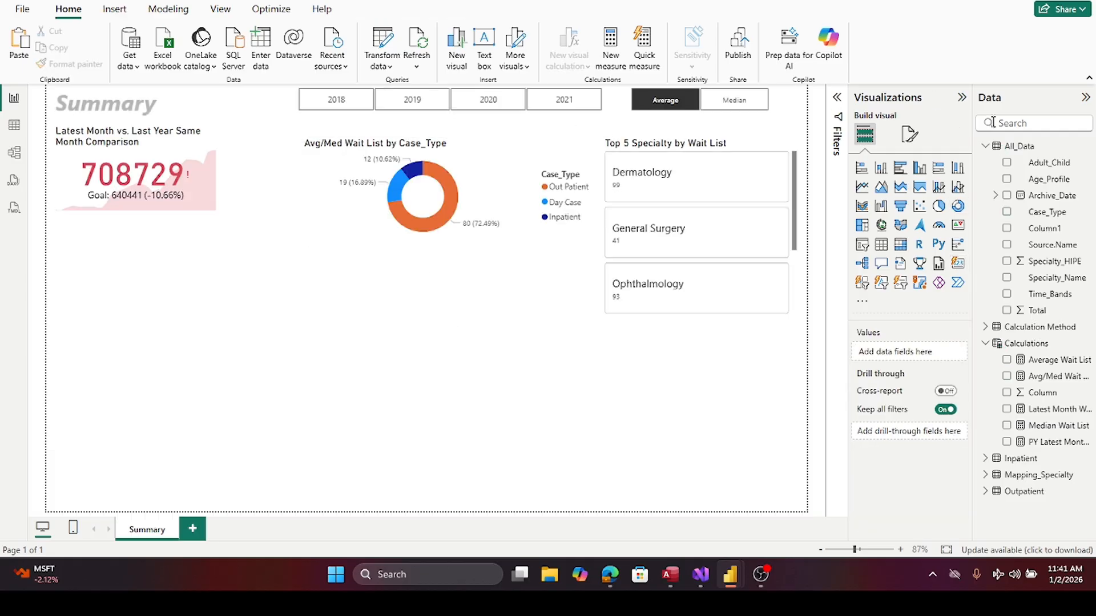
left_click(958, 264)
left_click_drag(148, 405, 472, 323)
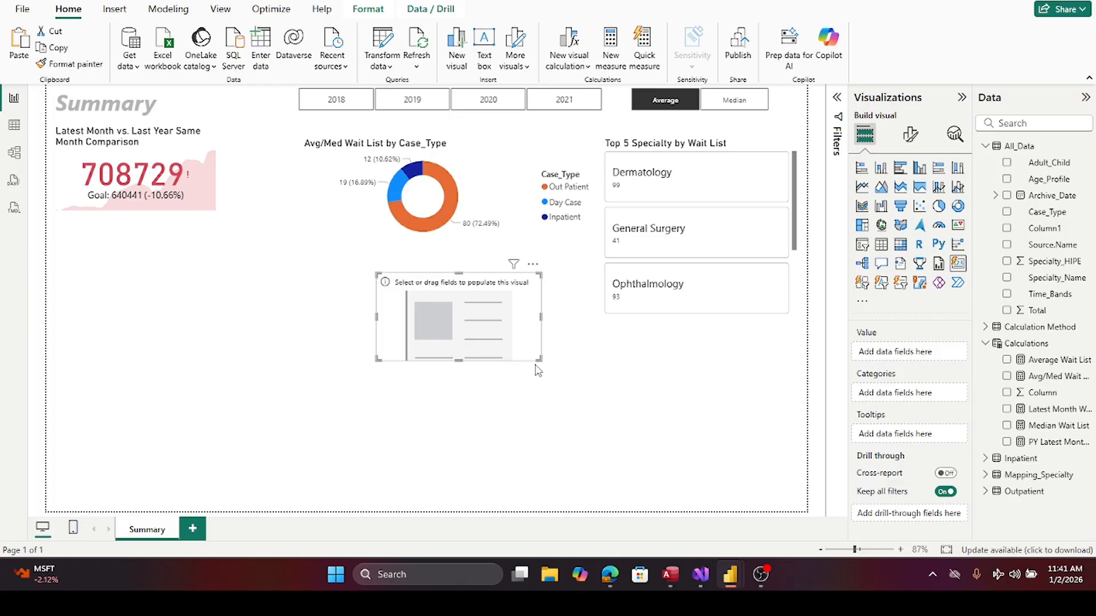
left_click_drag(539, 361, 435, 307)
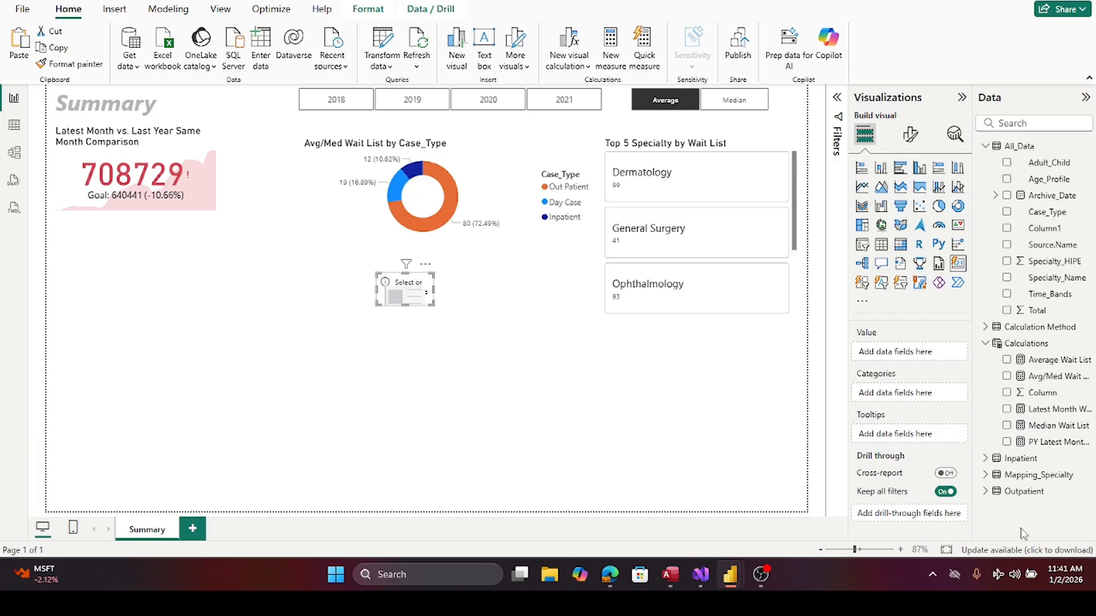
- Make Avg/Med Wait List the new card's only value, and enlarge the card slightly in height and width
left_click_drag(1042, 316, 924, 355)
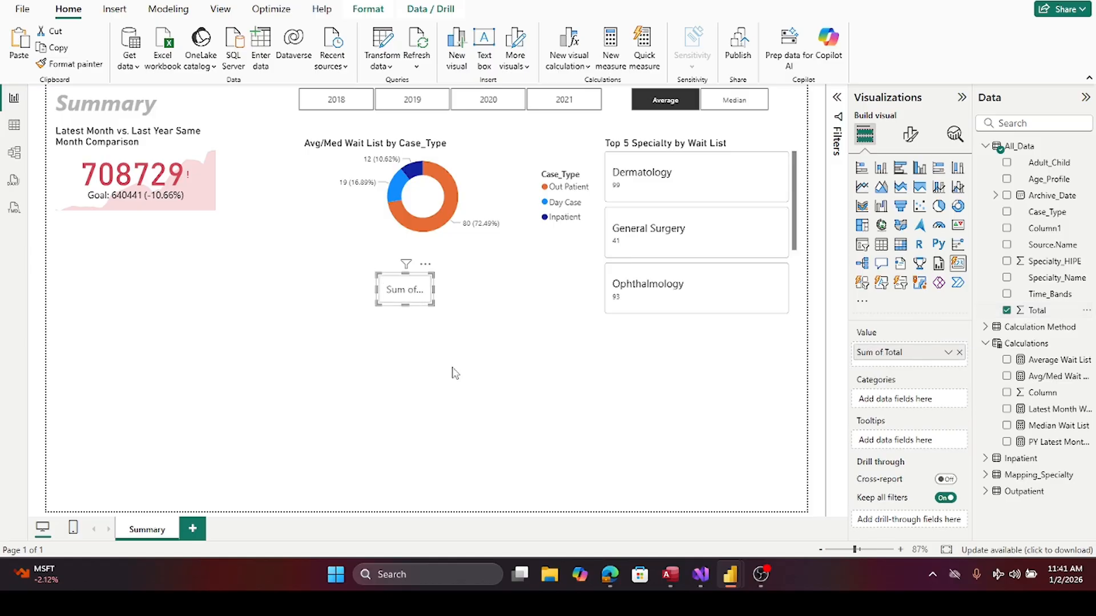
left_click_drag(406, 305, 417, 330)
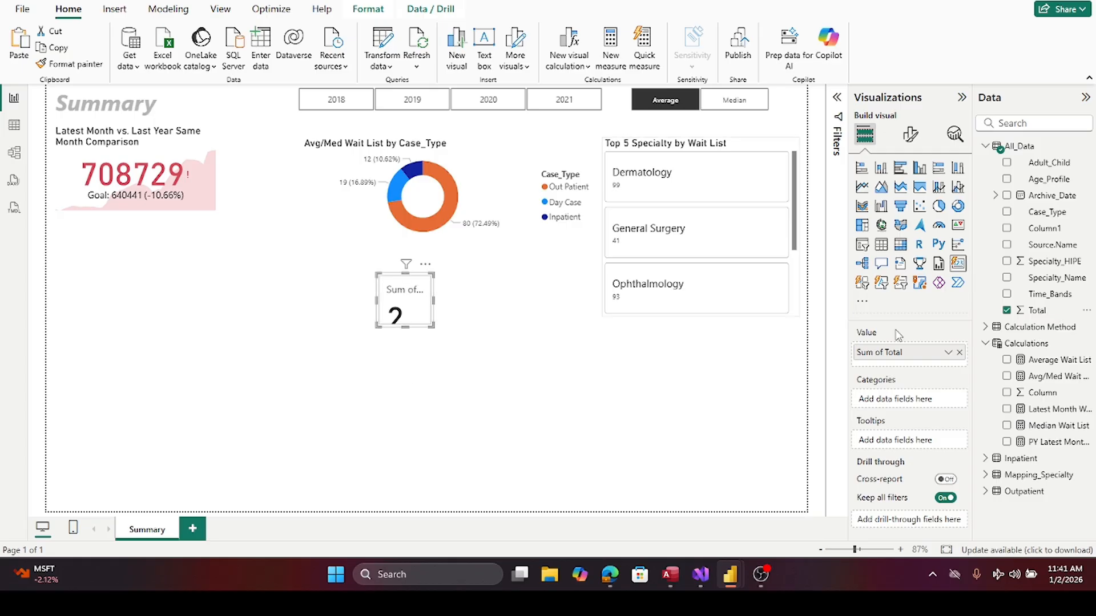
left_click(960, 354)
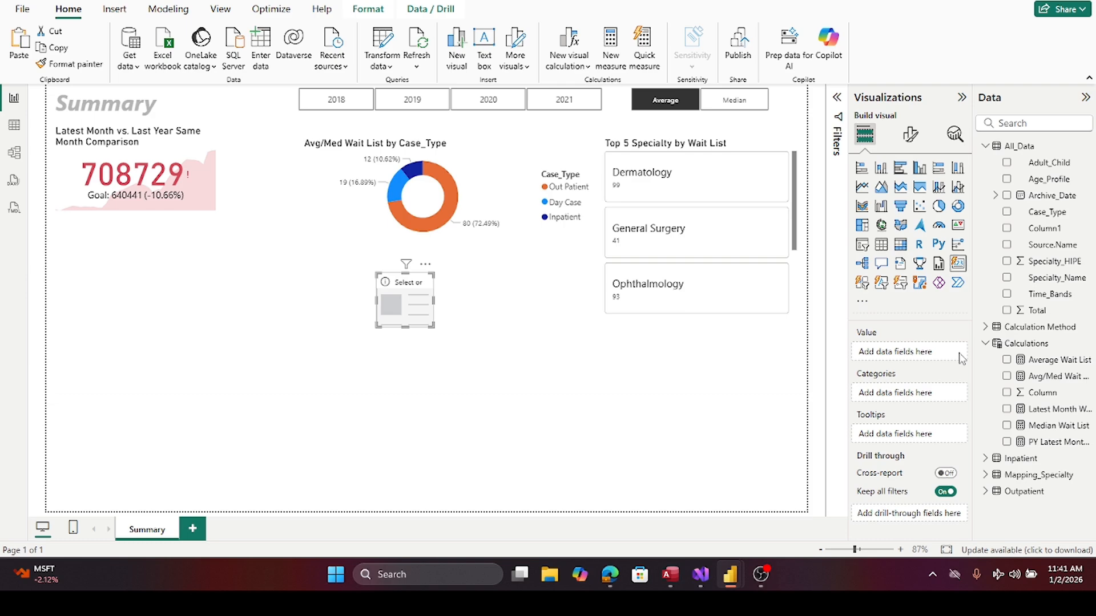
left_click_drag(1061, 381, 937, 357)
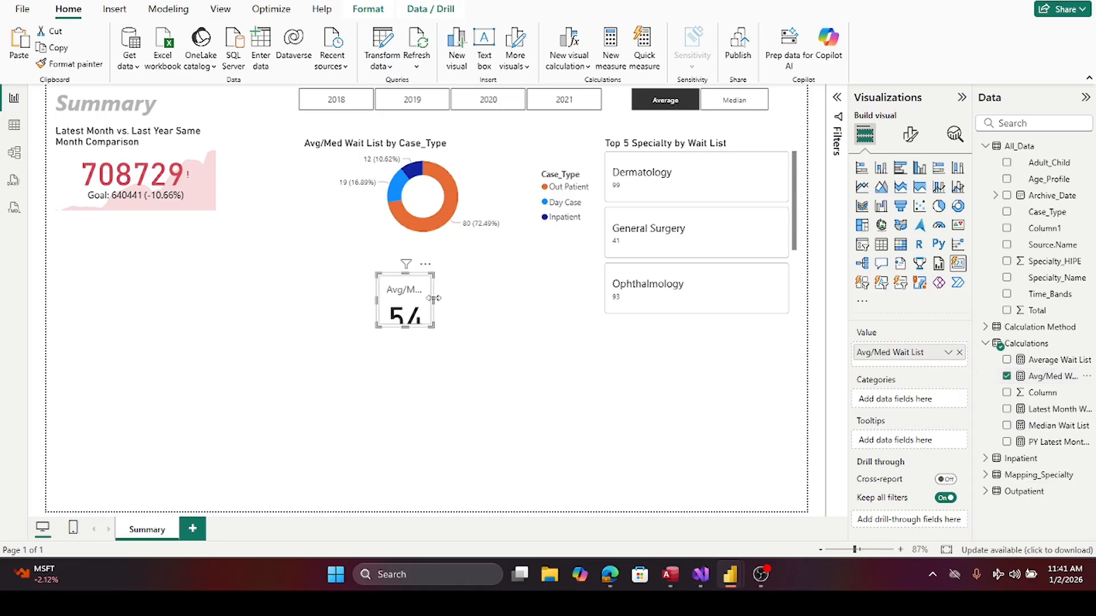
left_click_drag(433, 300, 454, 309)
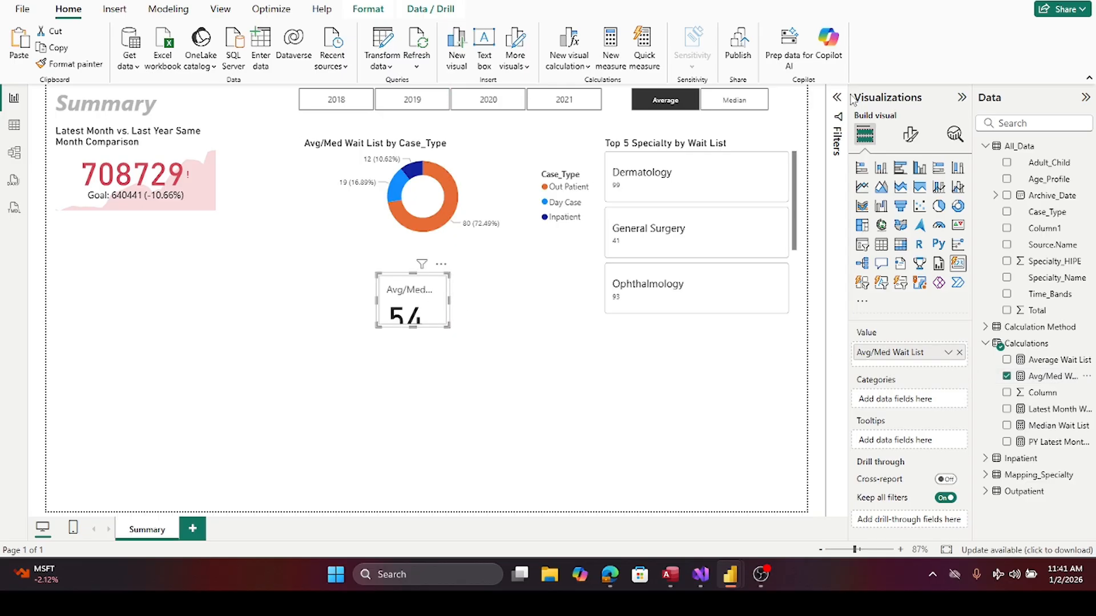
- Set the font size of the card's callout value to 20
left_click(912, 134)
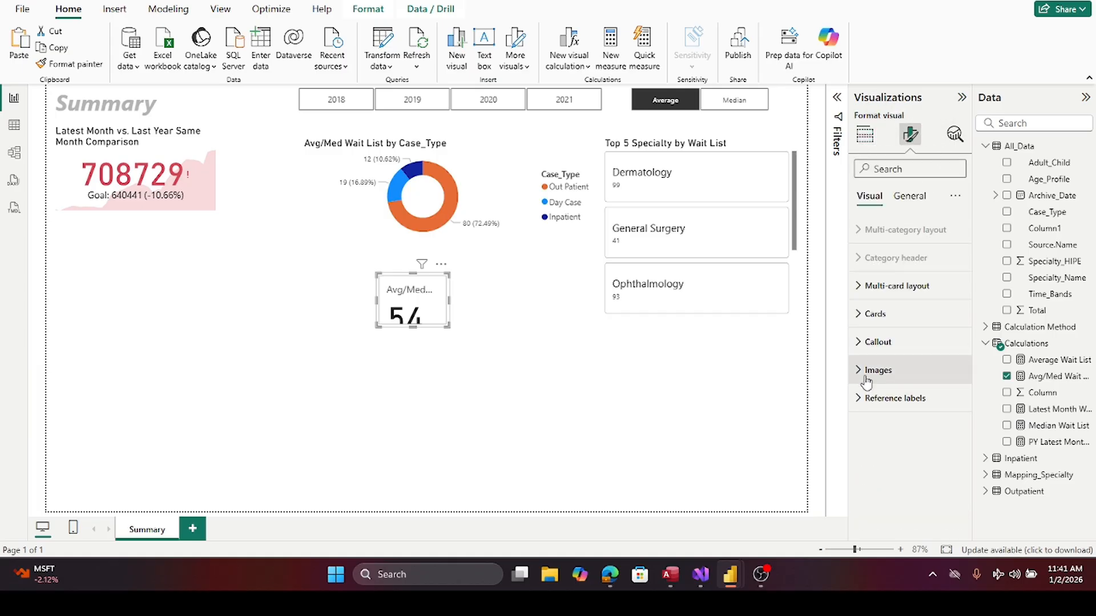
left_click(864, 343)
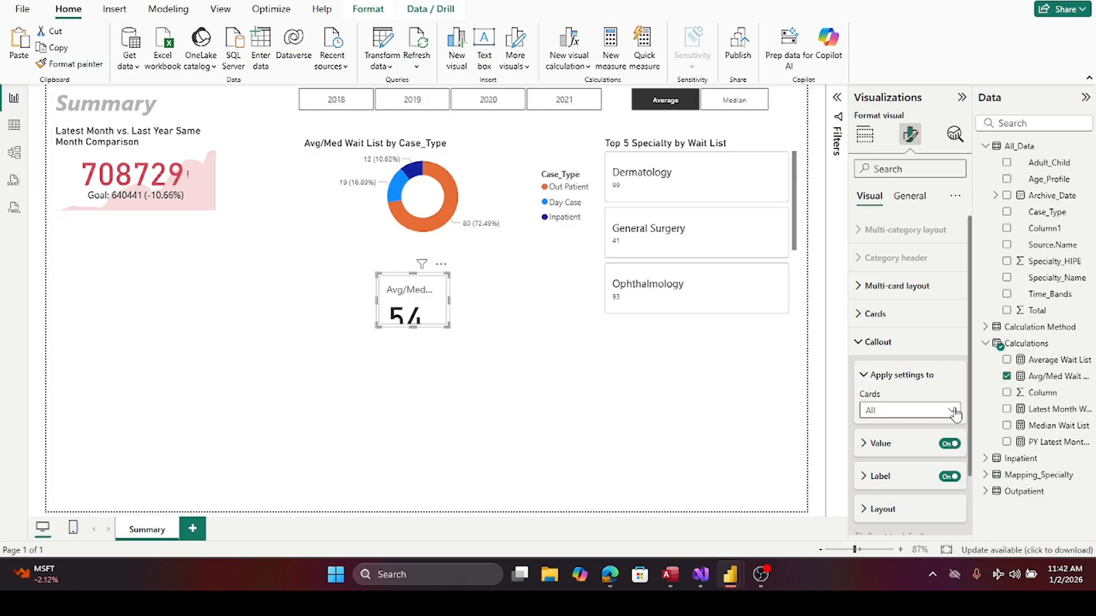
left_click(865, 446)
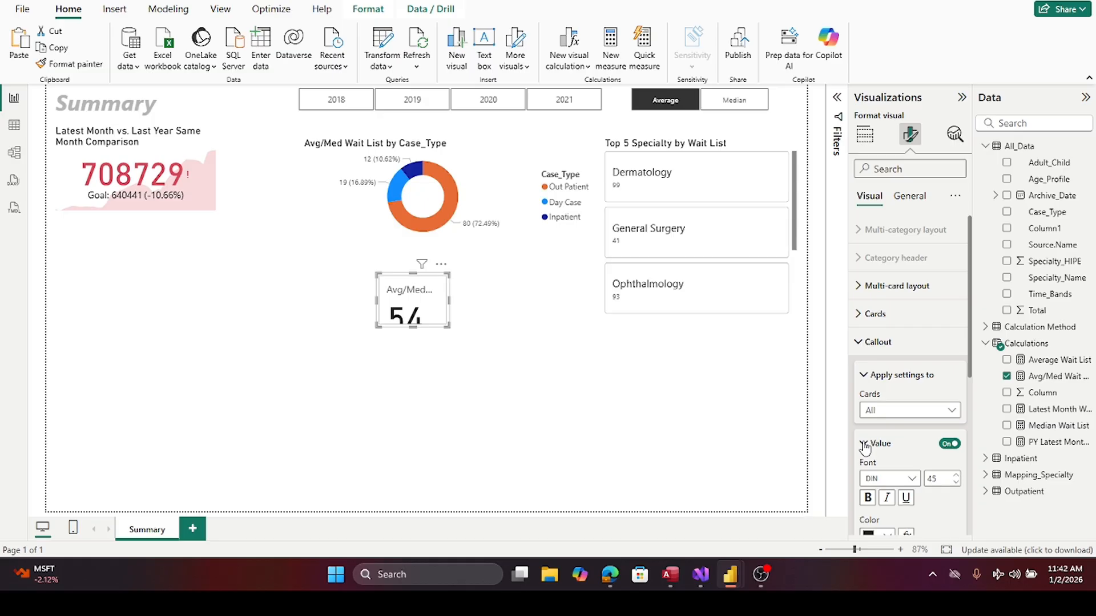
left_click(957, 484)
left_click(956, 484)
left_click(957, 484)
double_click(936, 477)
type("10")
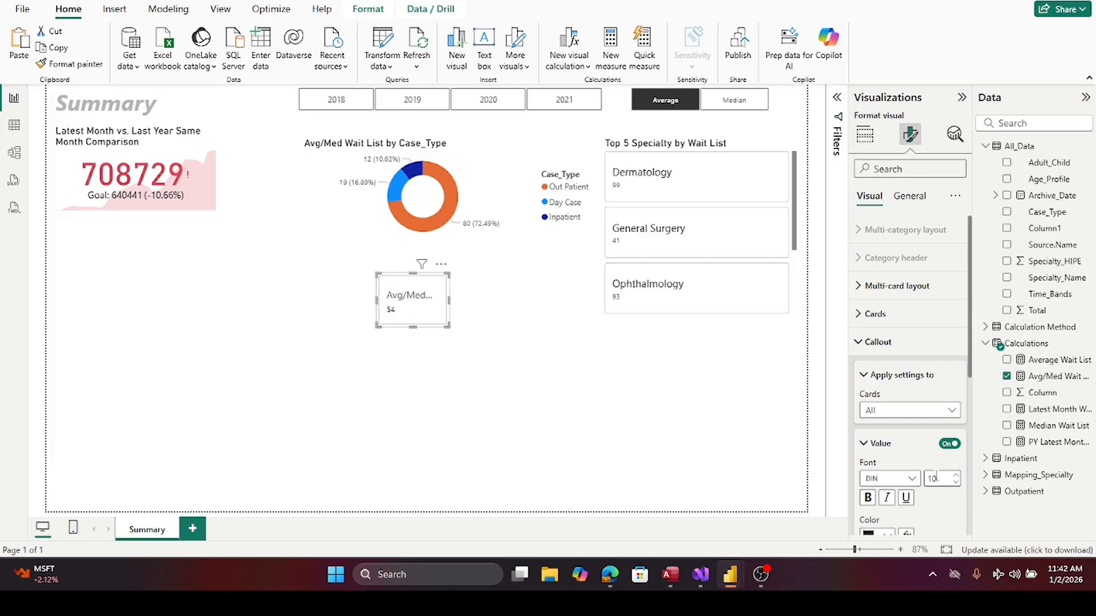
double_click(931, 478)
type("20")
left_click_drag(448, 298, 448, 326)
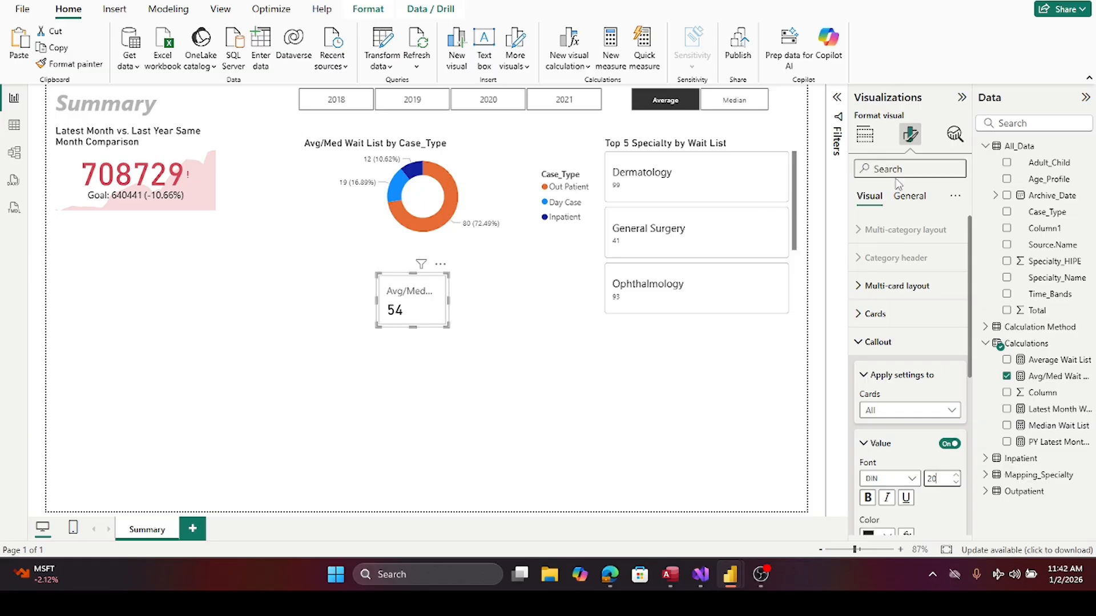
- Rename the card's Avg/Med Wait List value field to "Overall" for this visual
left_click(909, 197)
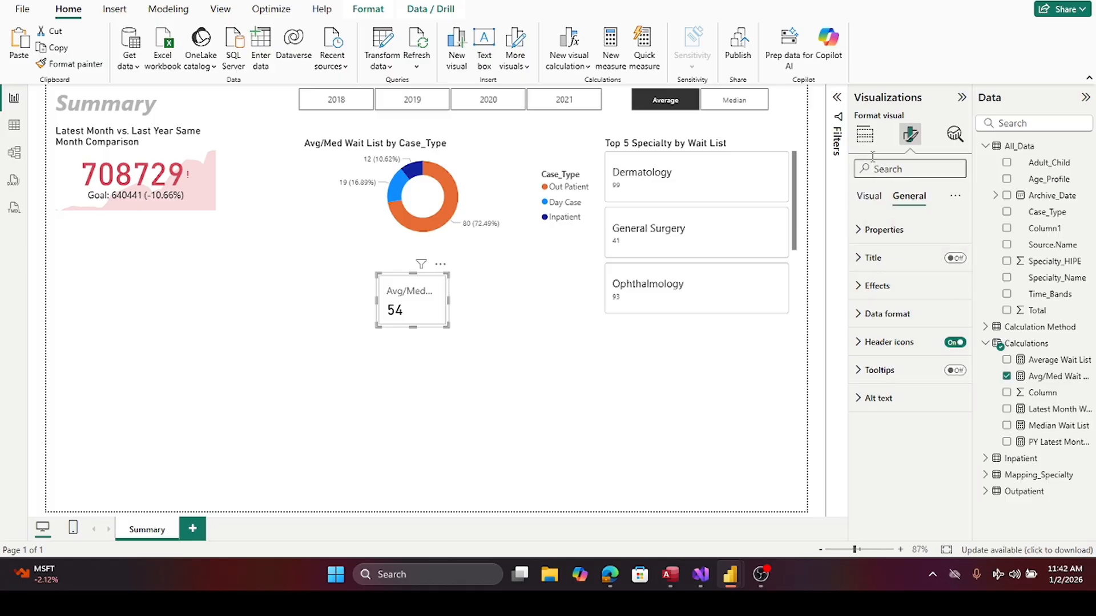
left_click(864, 135)
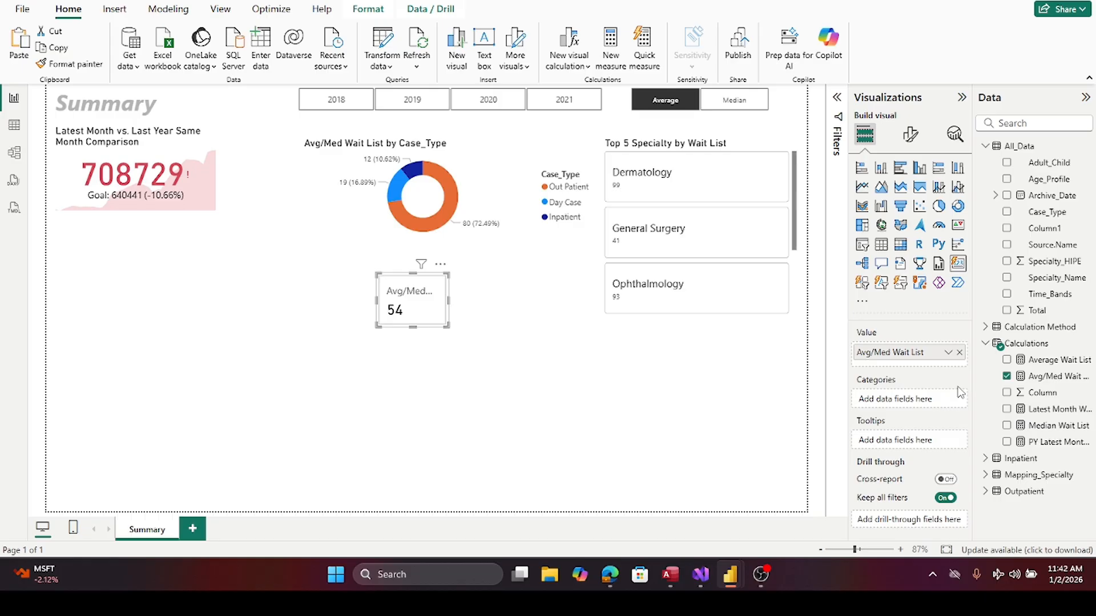
double_click(929, 353)
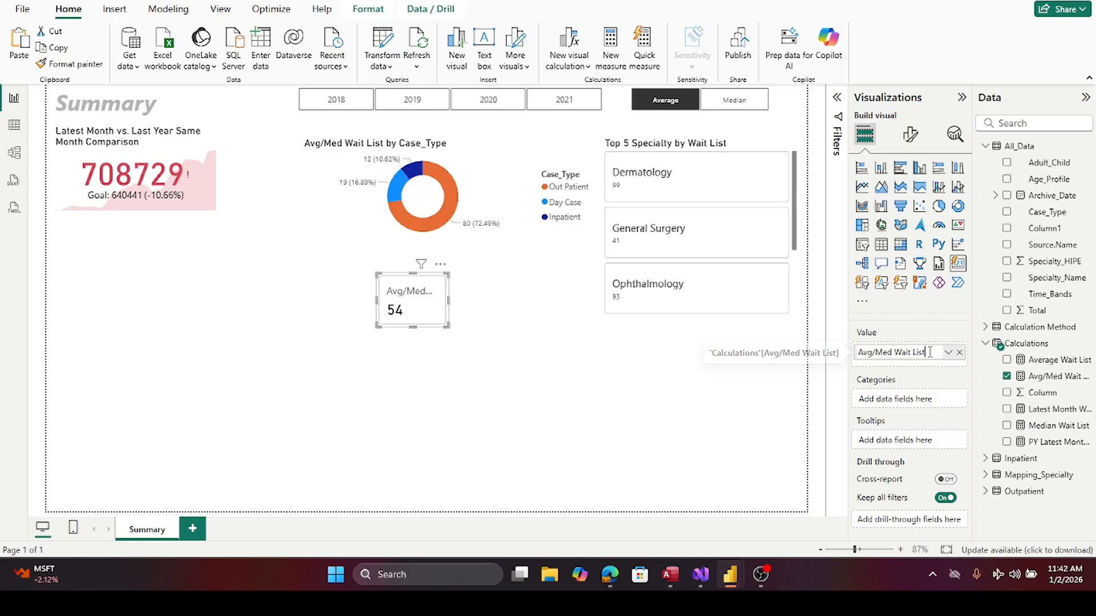
key("ctrl+a")
type("Overall")
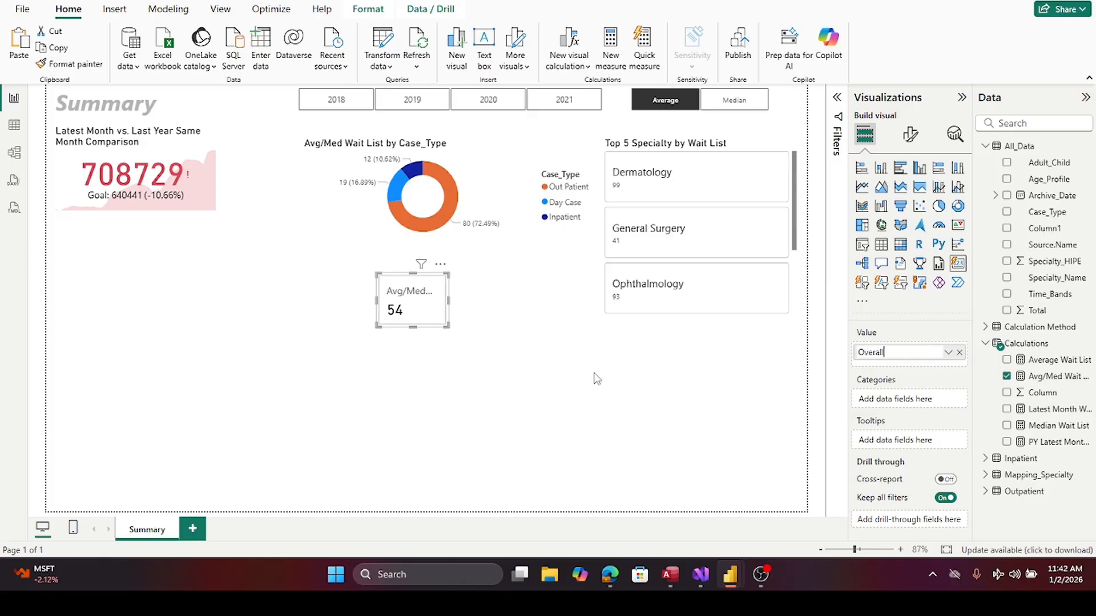
key("Return")
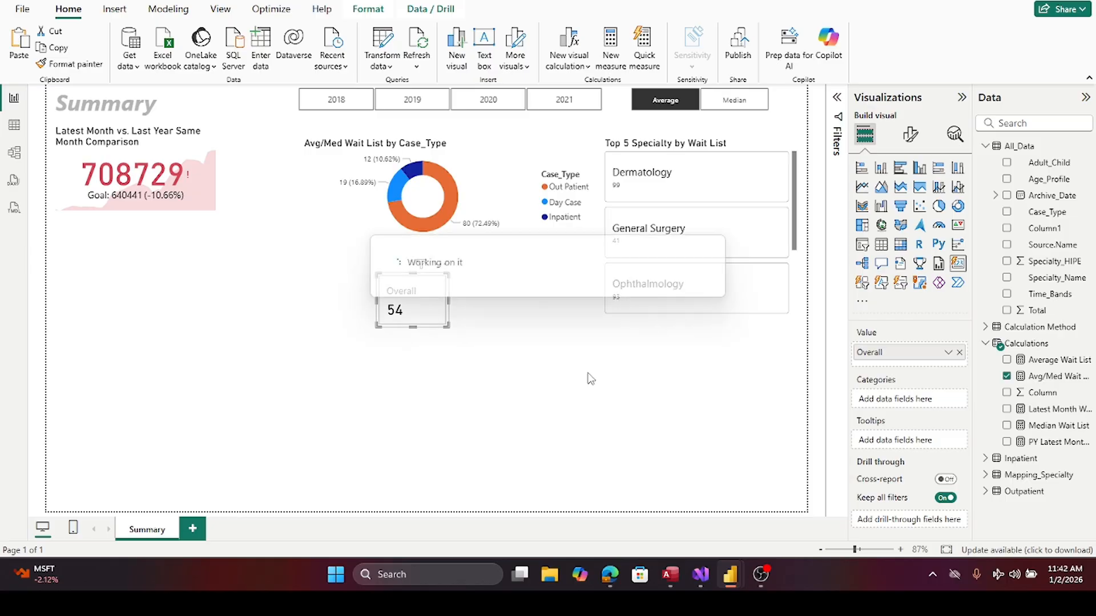
- Set the Overall card's background transparency to 100%
left_click(903, 140)
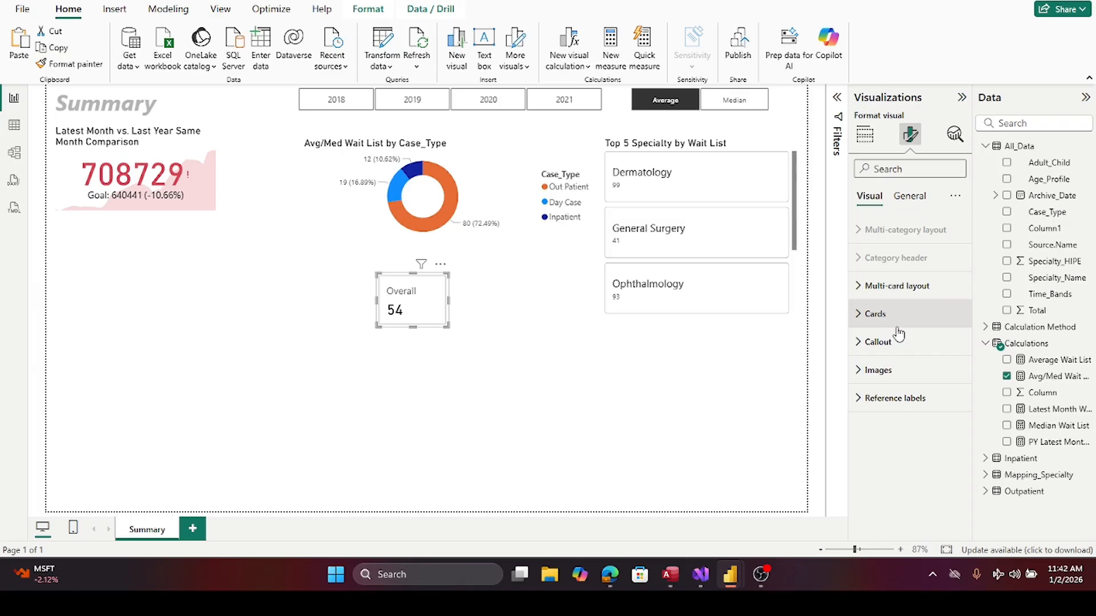
left_click(917, 196)
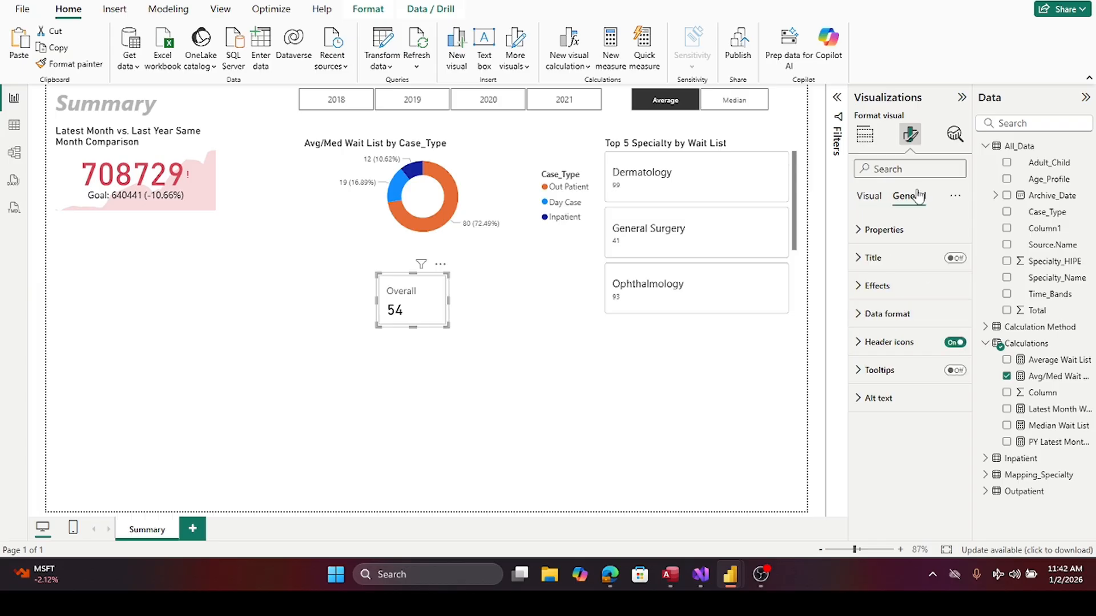
left_click(860, 289)
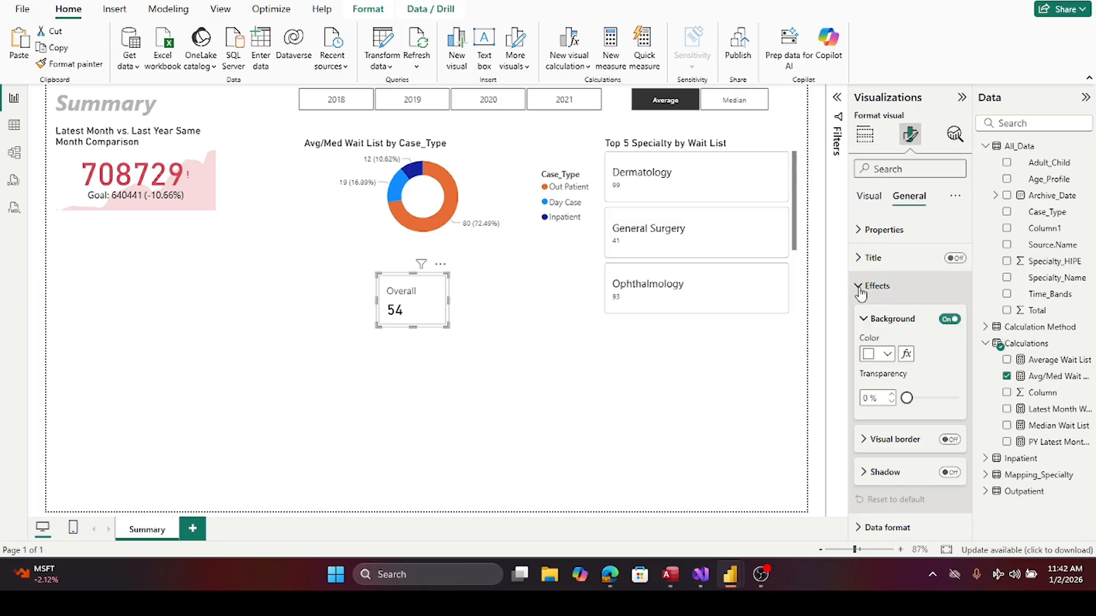
left_click_drag(906, 399, 974, 404)
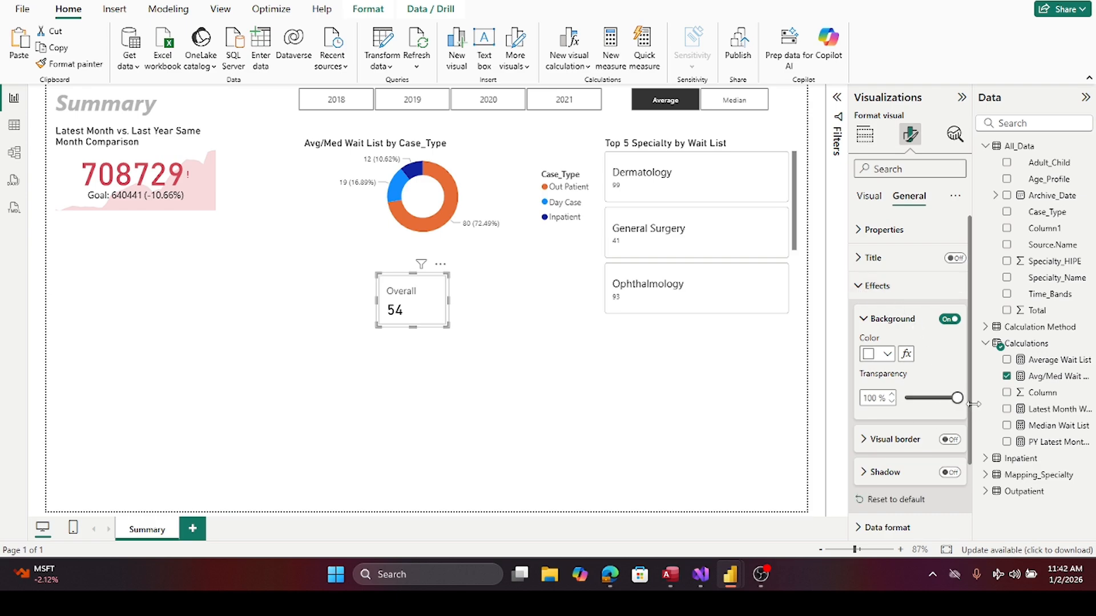
left_click(548, 399)
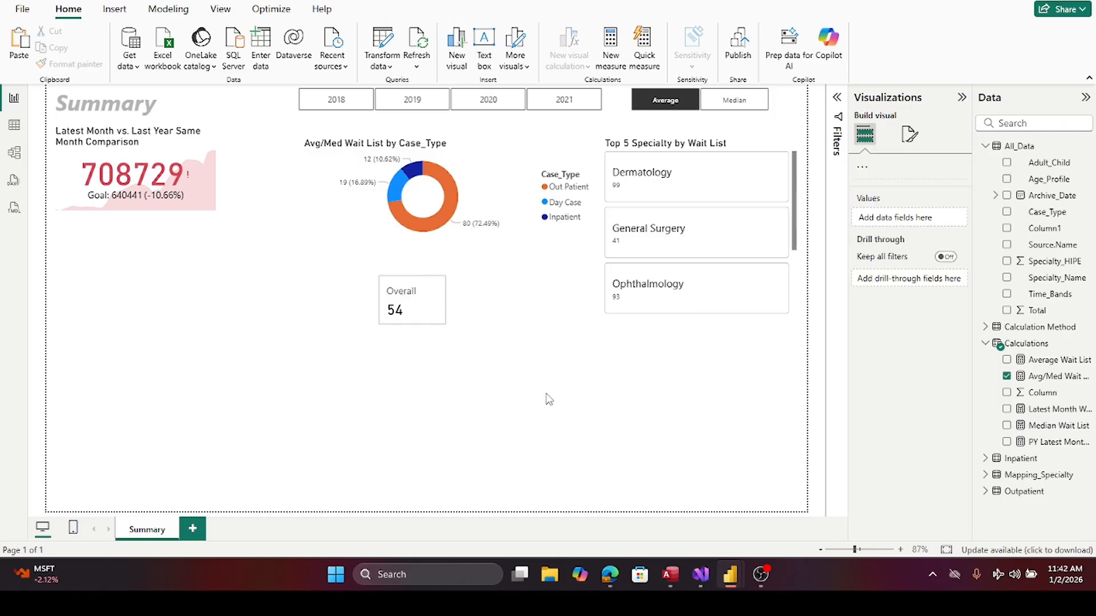
- Shrink the Overall card and place it over the centre of the donut chart
left_click_drag(427, 299, 449, 170)
left_click(441, 219)
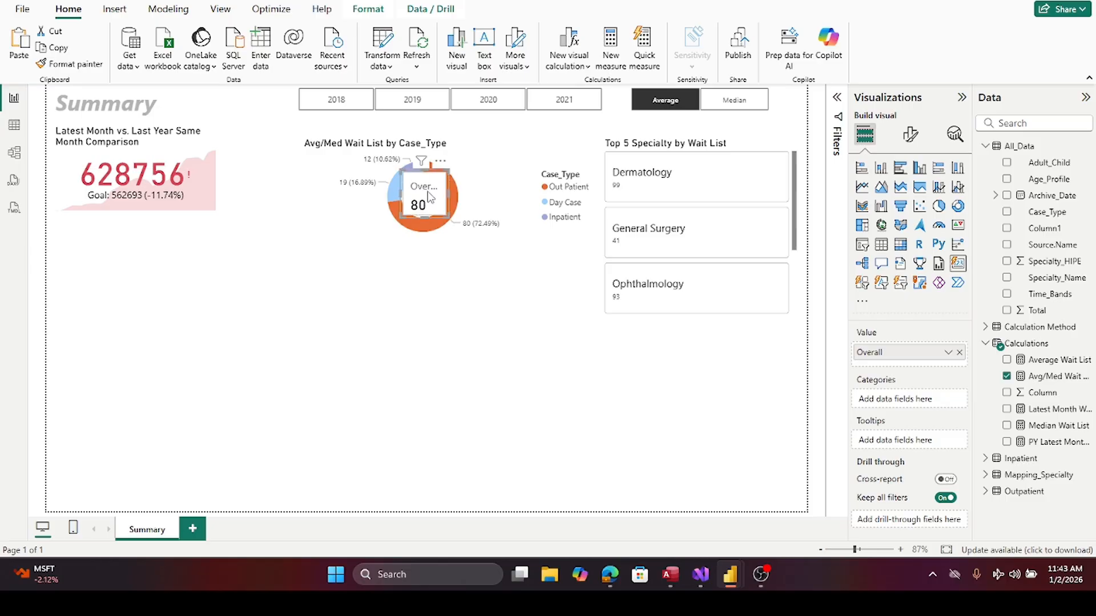
left_click_drag(429, 195, 430, 199)
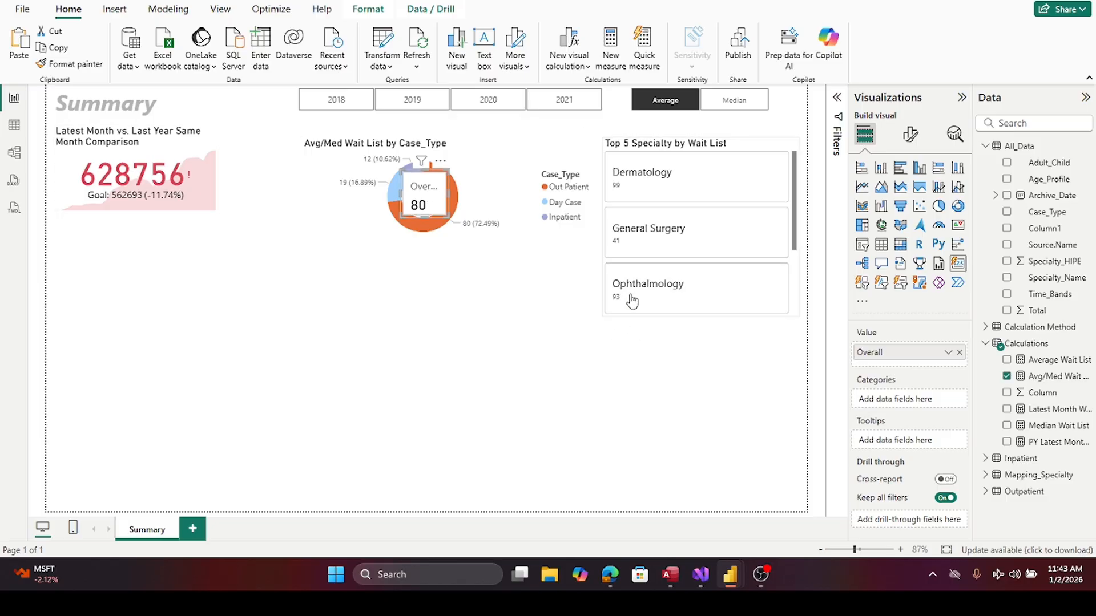
- Switch the calculation method to Median and back to Average, and check the donut, Overall card, specialty slicer and KPI
left_click(663, 107)
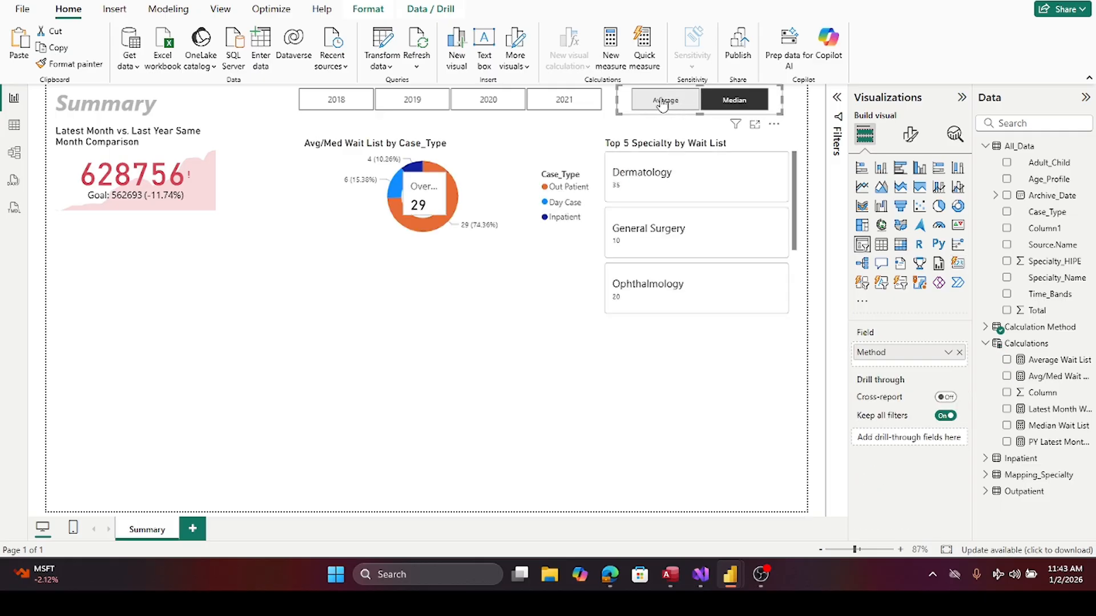
left_click(663, 105)
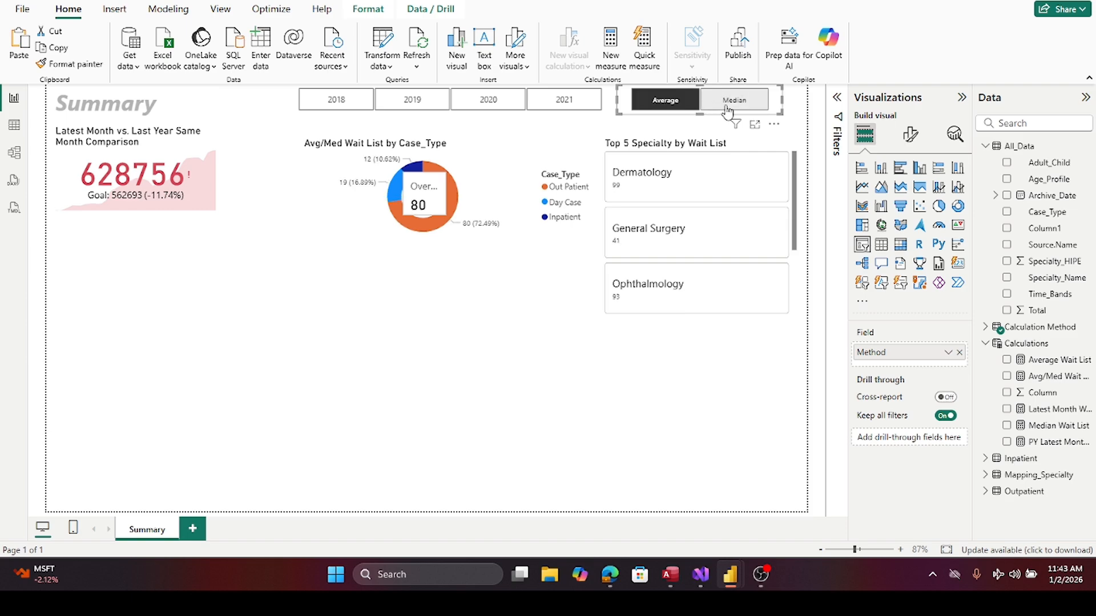
left_click_drag(795, 232, 792, 137)
left_click(709, 179)
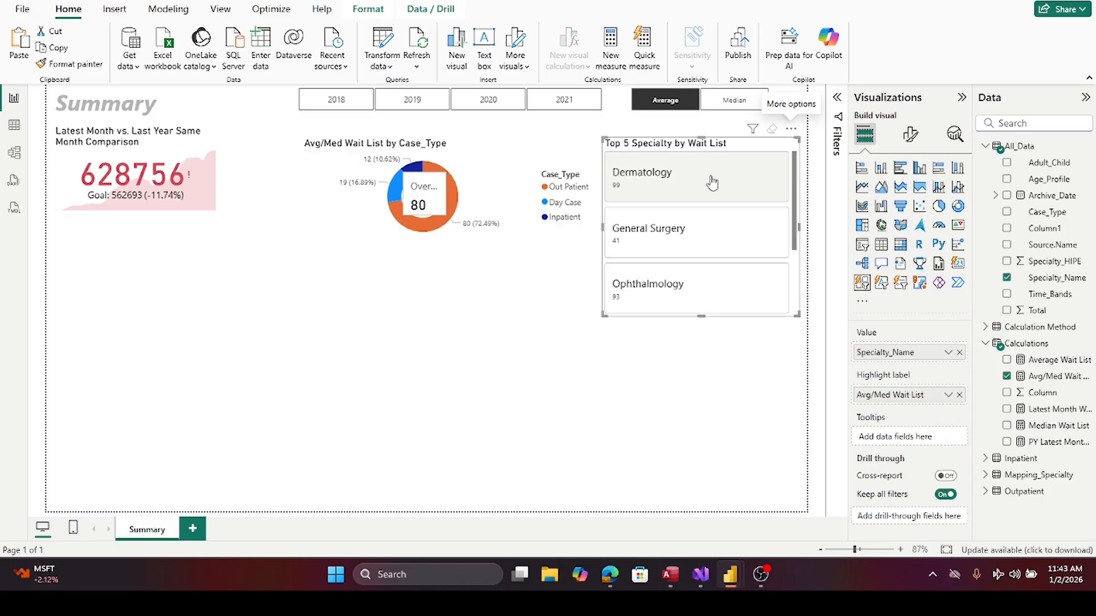
left_click(702, 183)
left_click(702, 186)
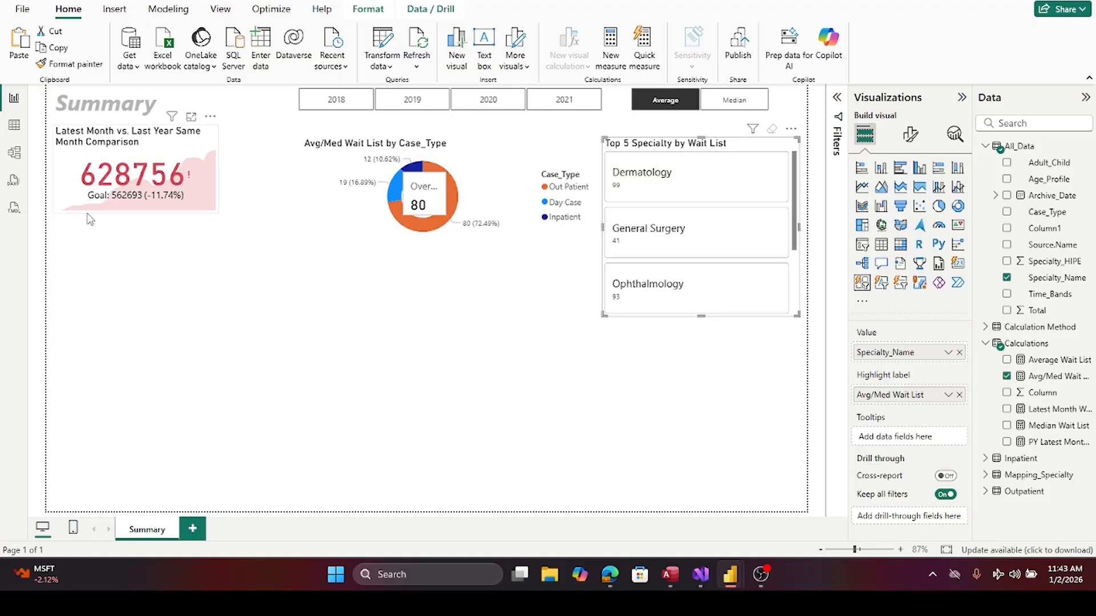
left_click(123, 188)
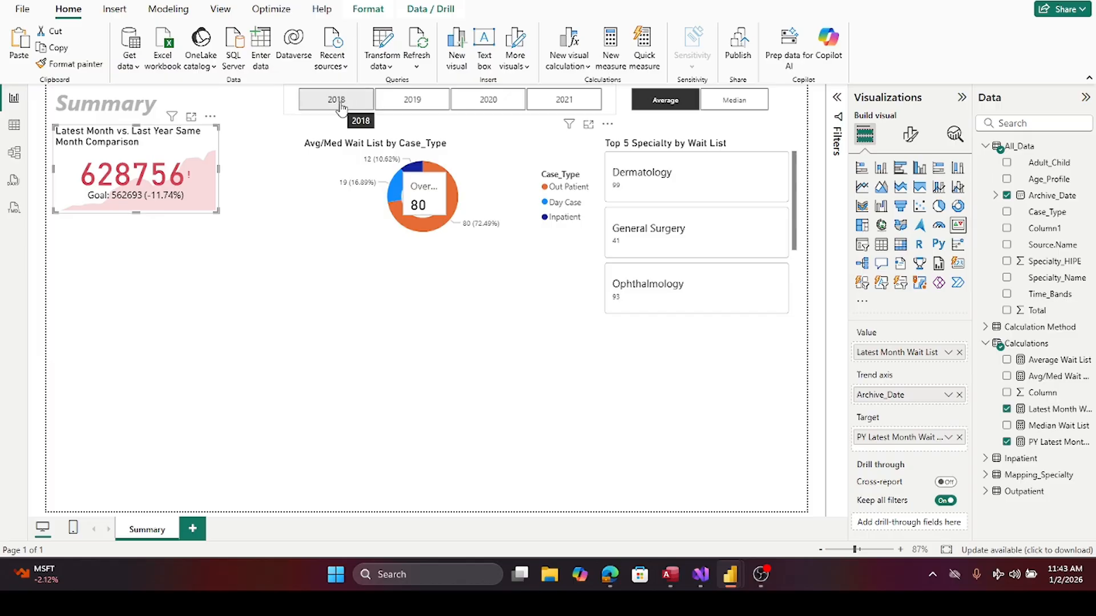
- Move the Overall card off the donut into the empty area below, and widen the Top 5 Specialty slicer to the page edge
left_click_drag(425, 206, 416, 366)
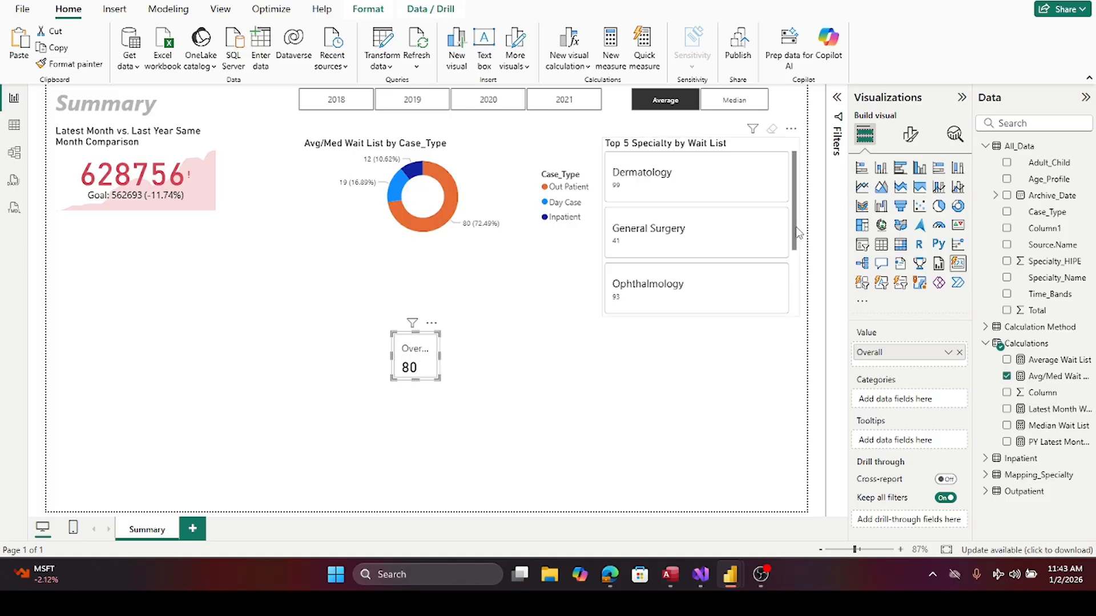
left_click_drag(795, 235, 795, 314)
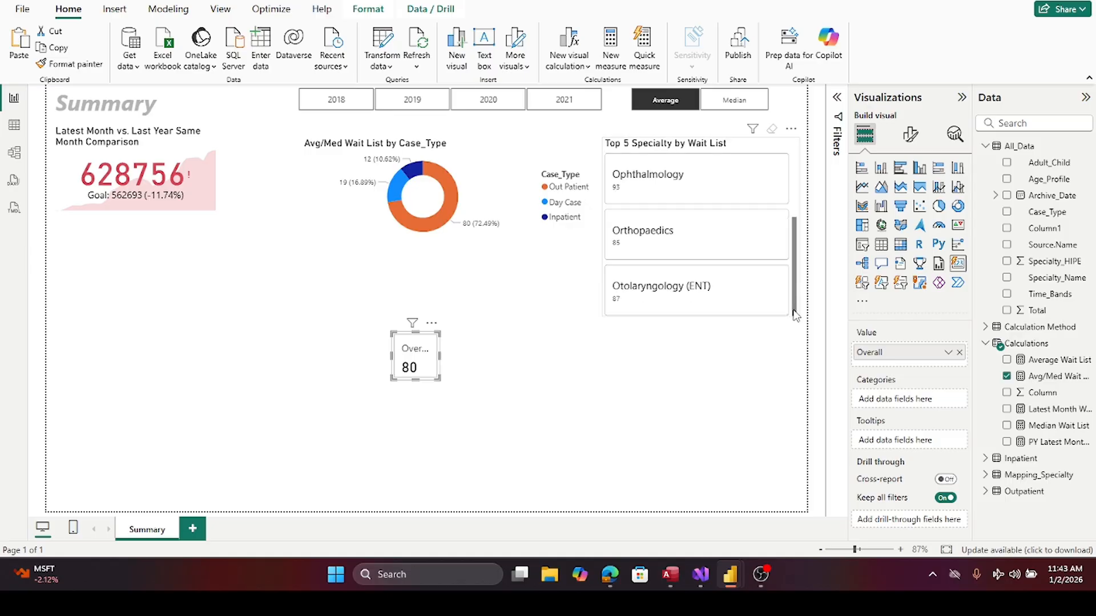
left_click(696, 291)
left_click(696, 291)
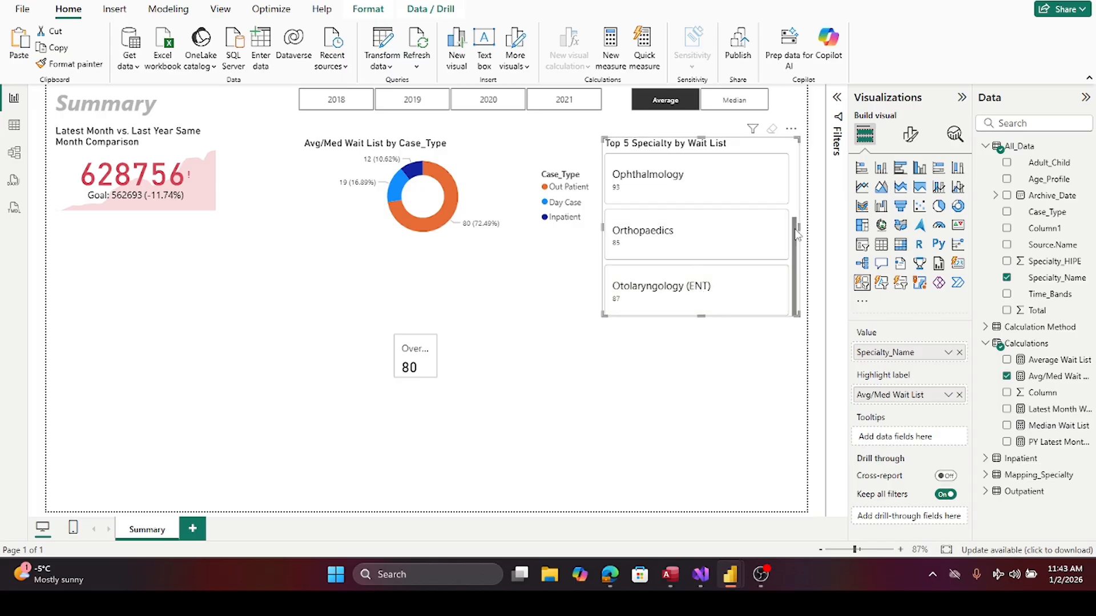
left_click_drag(798, 237, 806, 237)
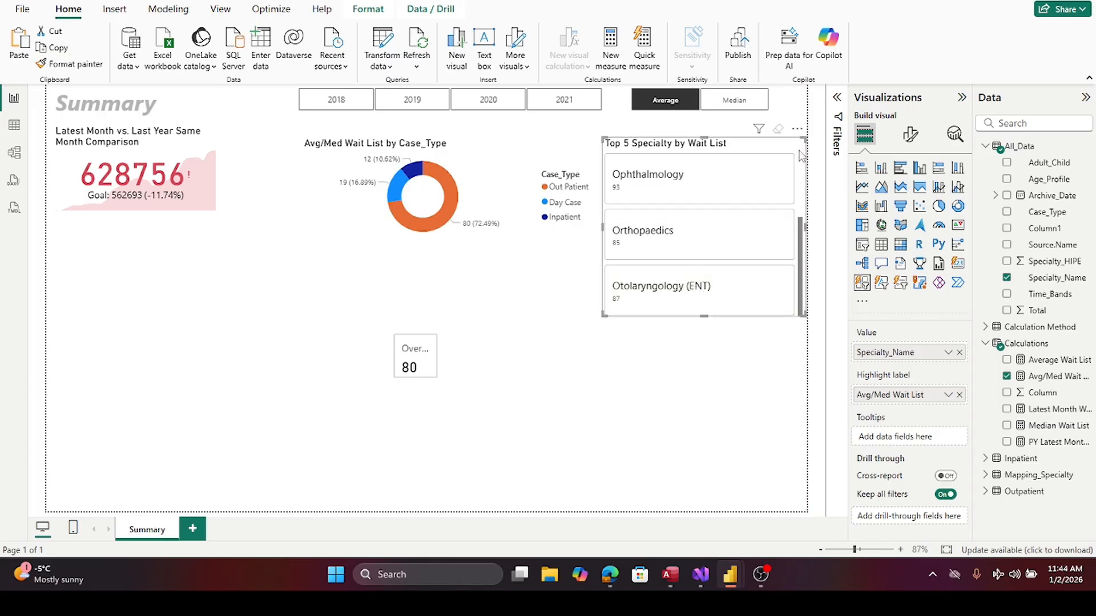
- Clear the Out Patient selection in the case-type donut so it no longer filters the other visuals
left_click(445, 207)
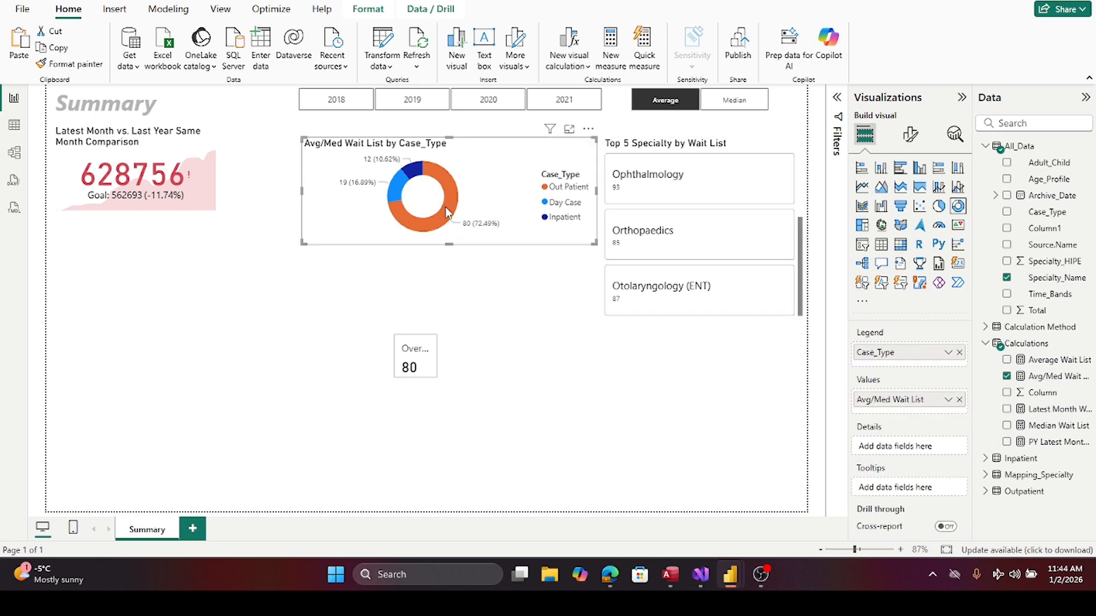
left_click(445, 207)
left_click(445, 207)
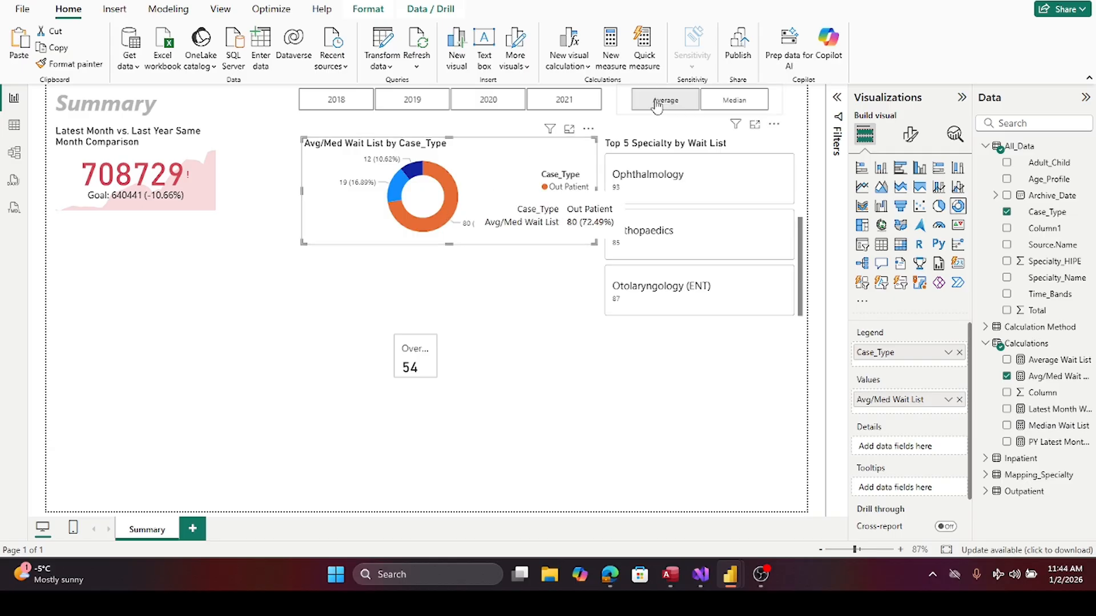
- Switch the calculation method to Median and back to Average to compare the Overall card, donut and specialty values
left_click(736, 100)
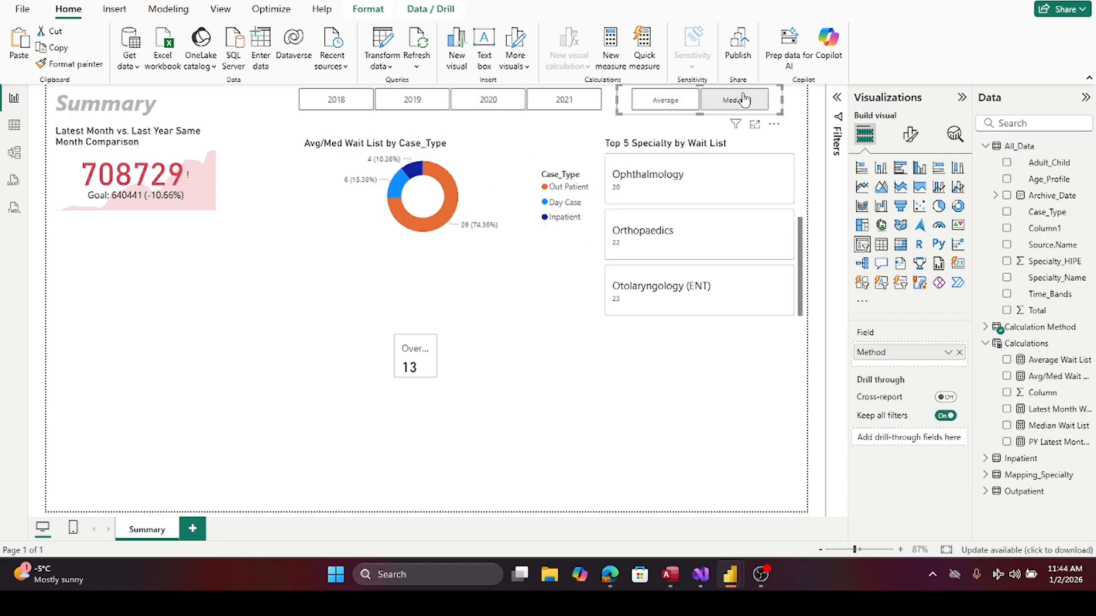
left_click(660, 105)
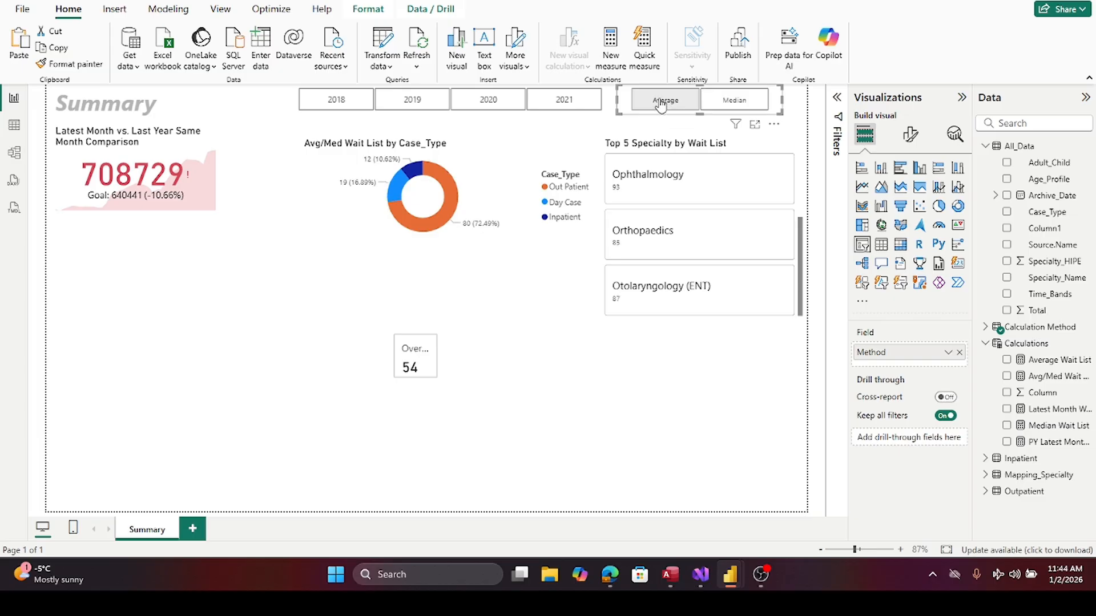
left_click(546, 279)
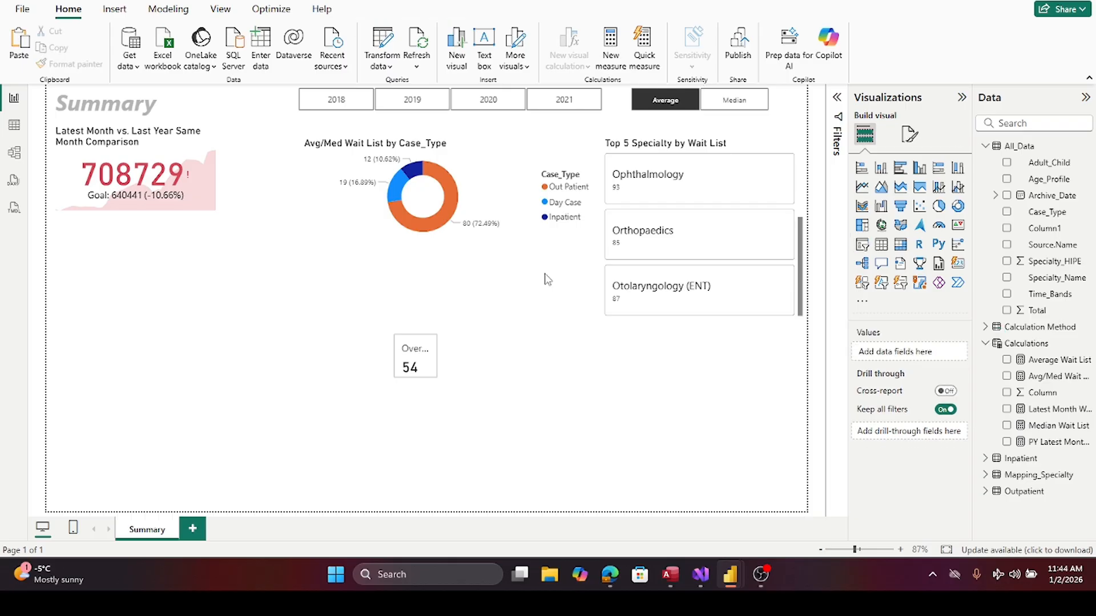
- Enable the Overall card's visual border and set its rounded corners to 30 px
left_click(436, 381)
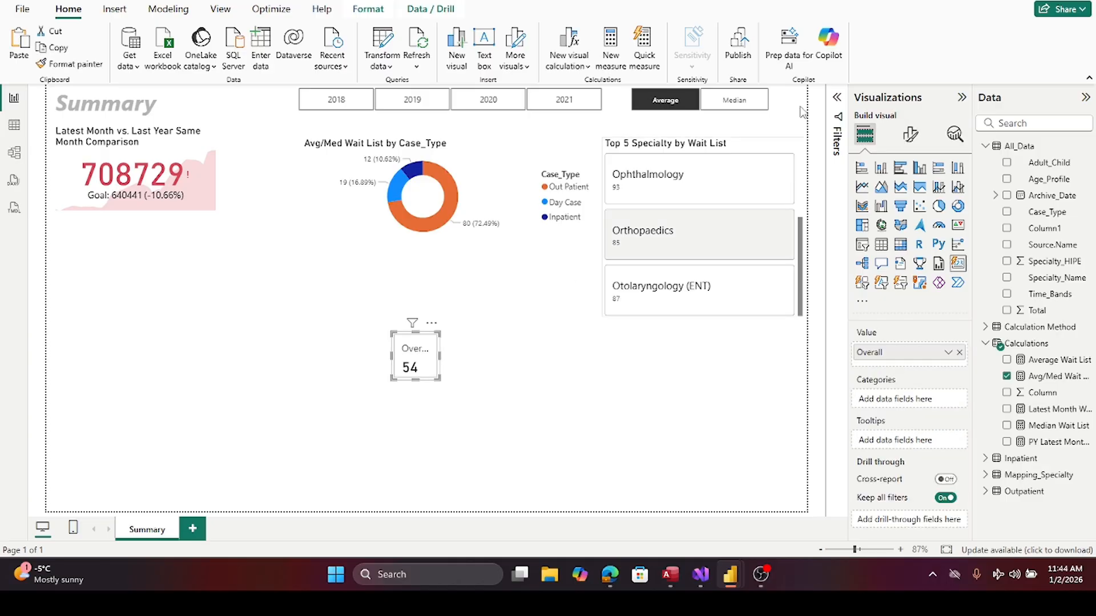
left_click(907, 137)
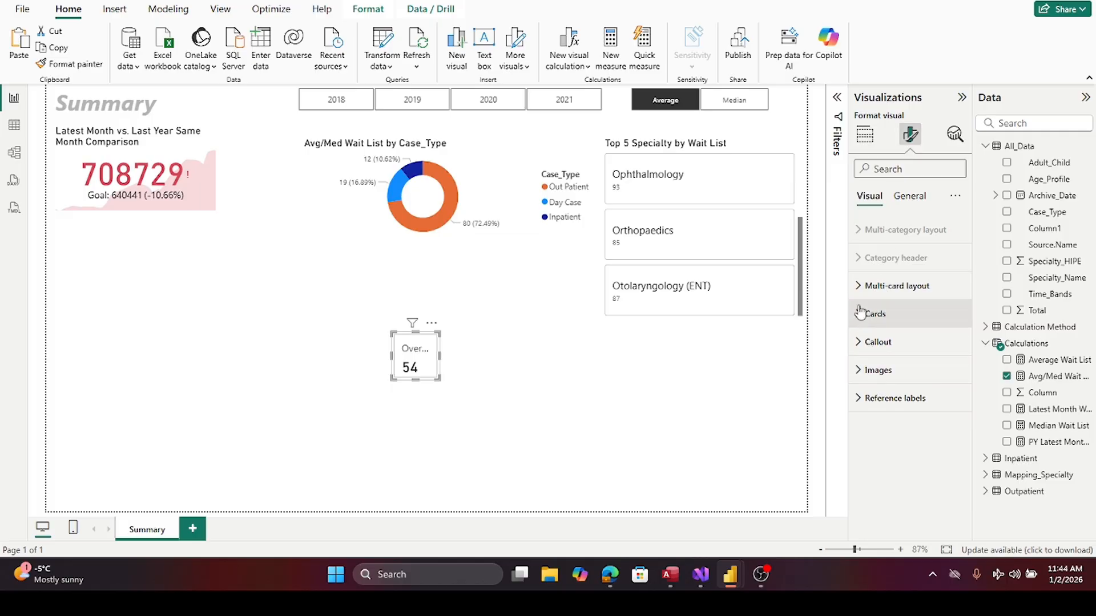
left_click(909, 195)
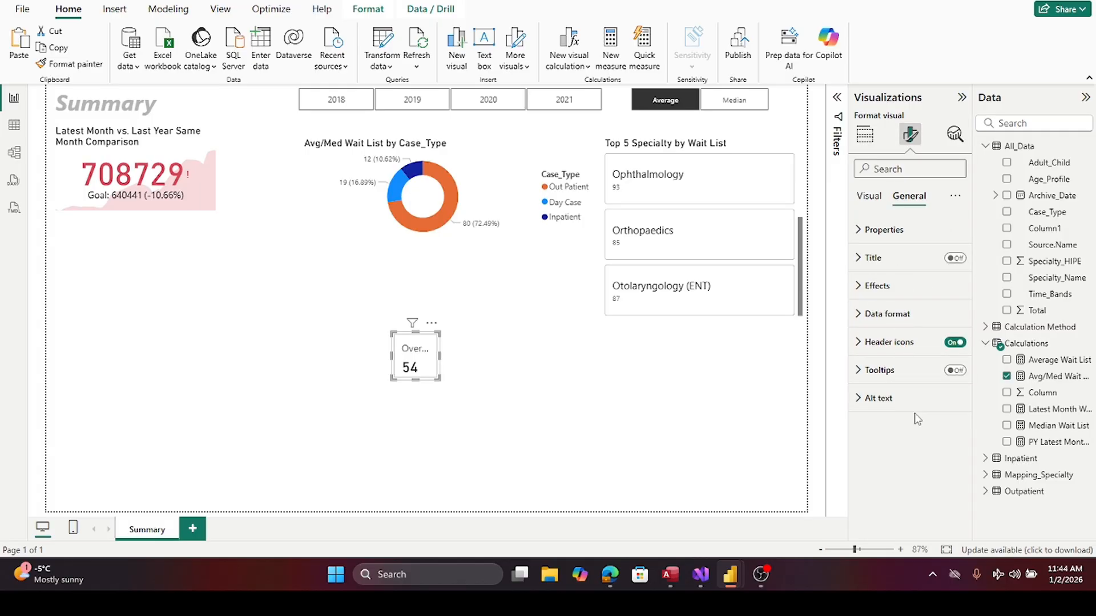
left_click(859, 291)
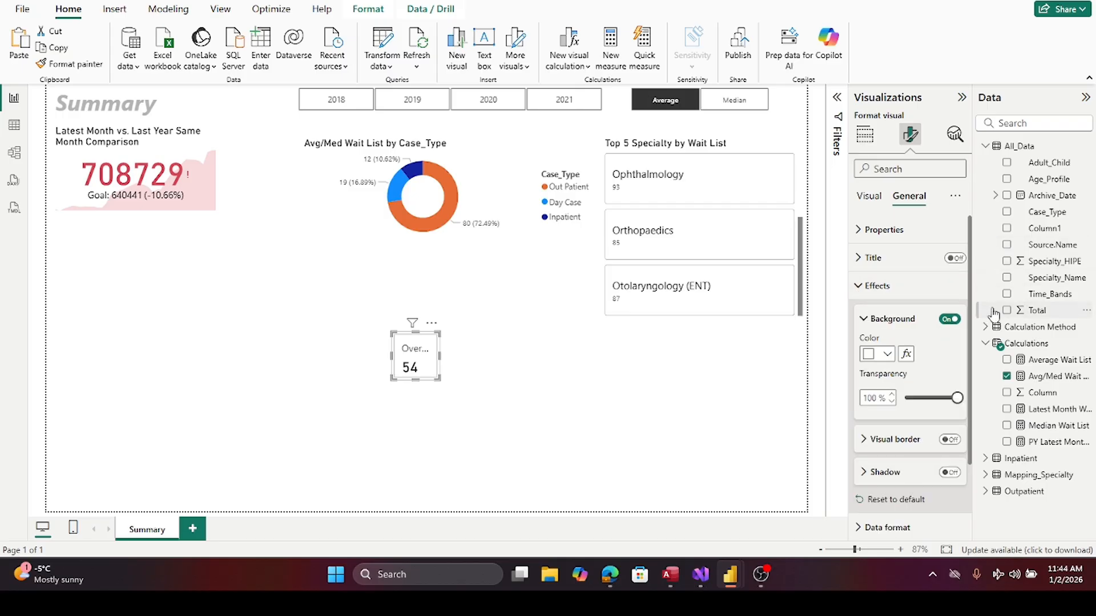
left_click_drag(970, 288, 984, 397)
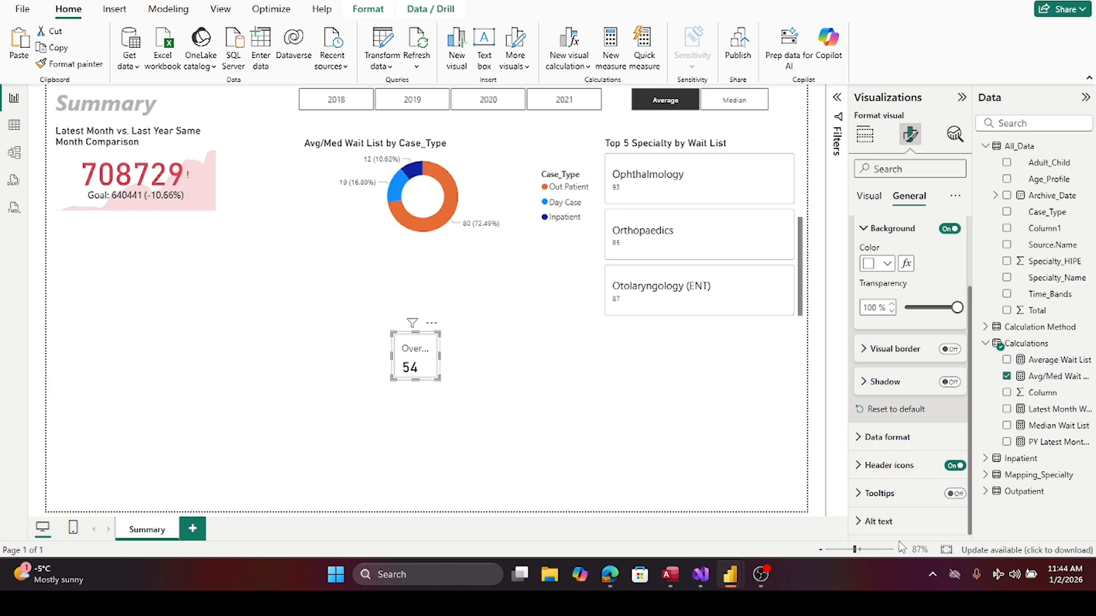
left_click(864, 350)
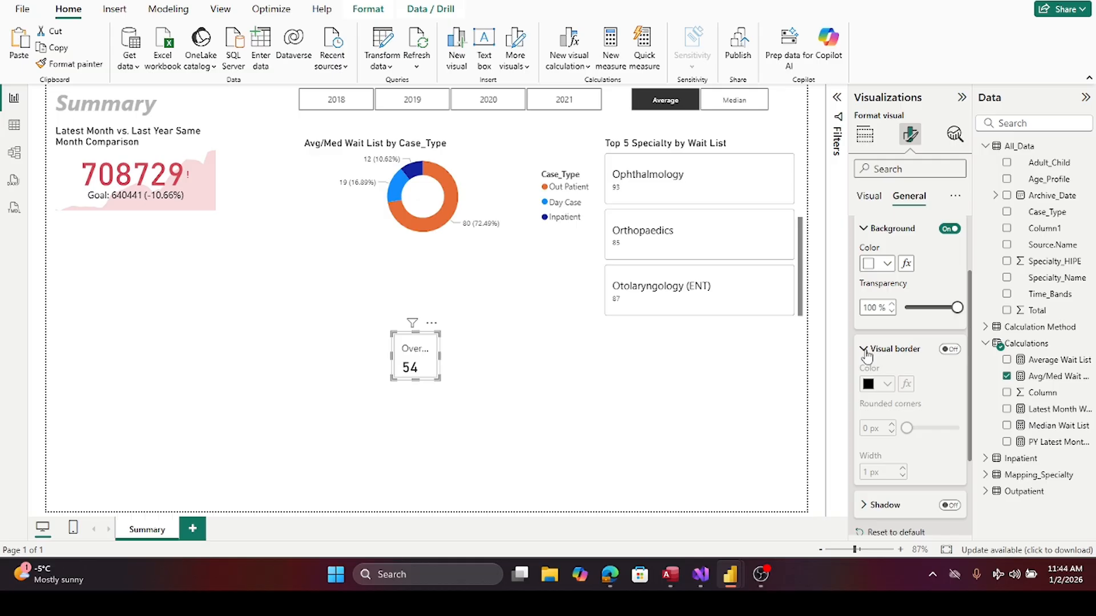
left_click(865, 350)
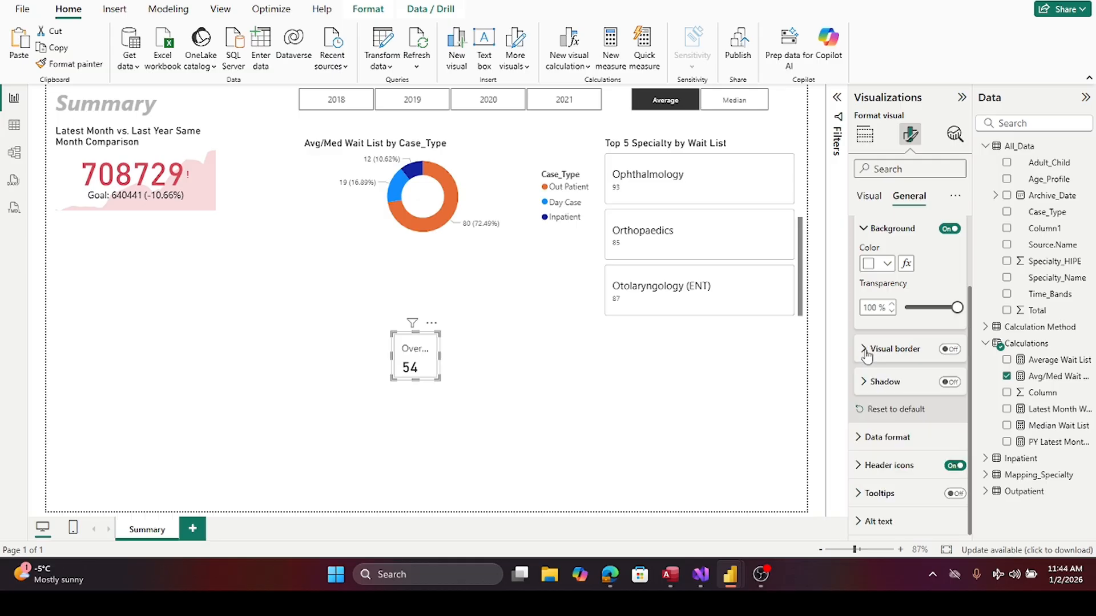
left_click(950, 349)
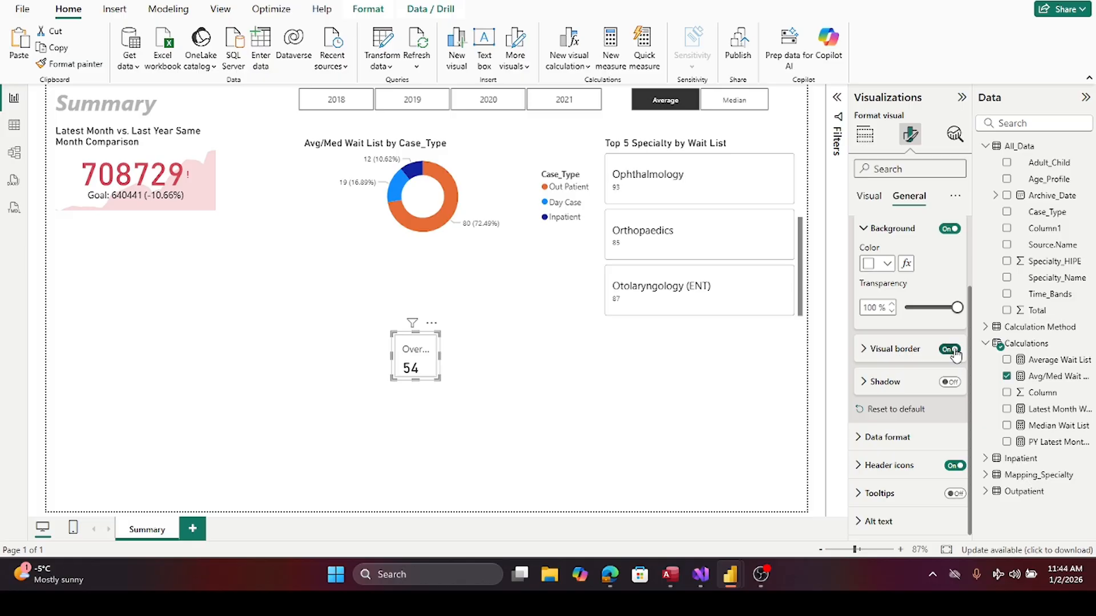
left_click(866, 349)
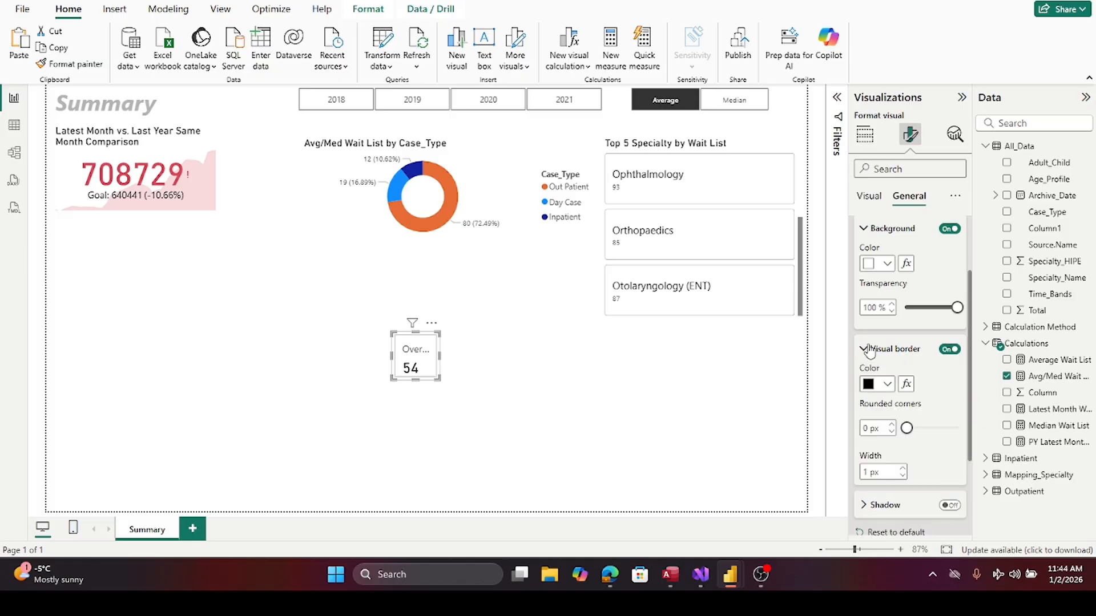
left_click_drag(906, 428, 979, 443)
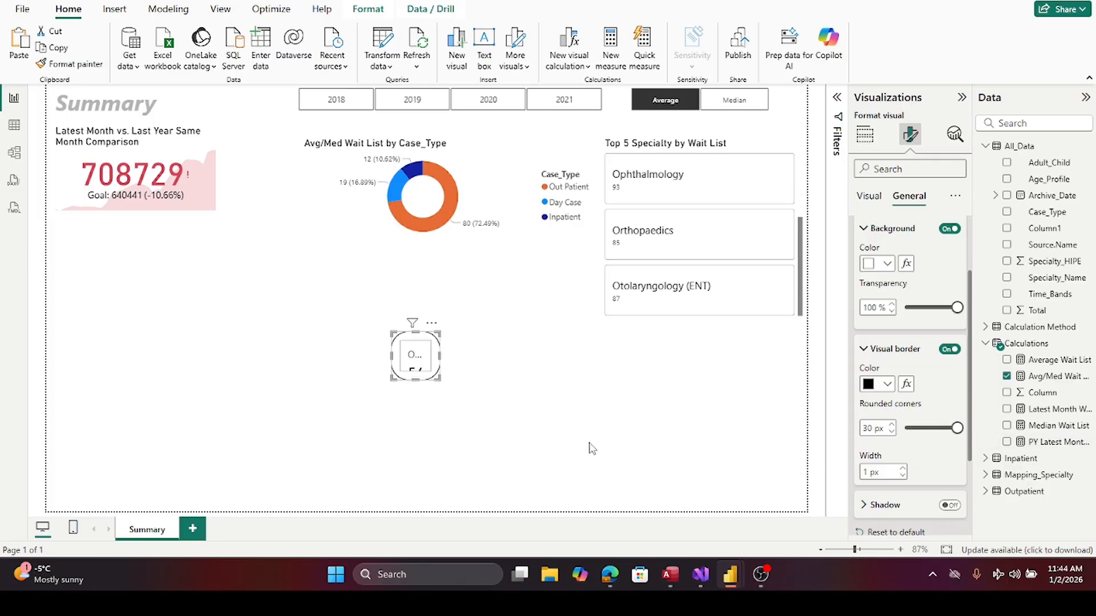
- Place the Overall card over the centre of the donut chart and turn its visual border off
left_click_drag(423, 366, 430, 229)
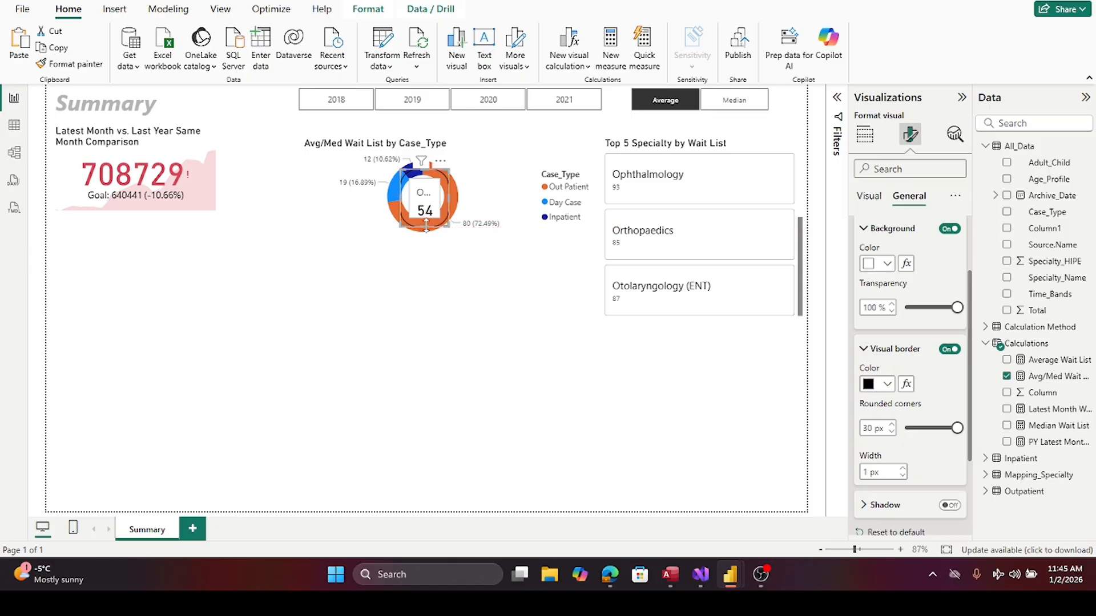
left_click(947, 350)
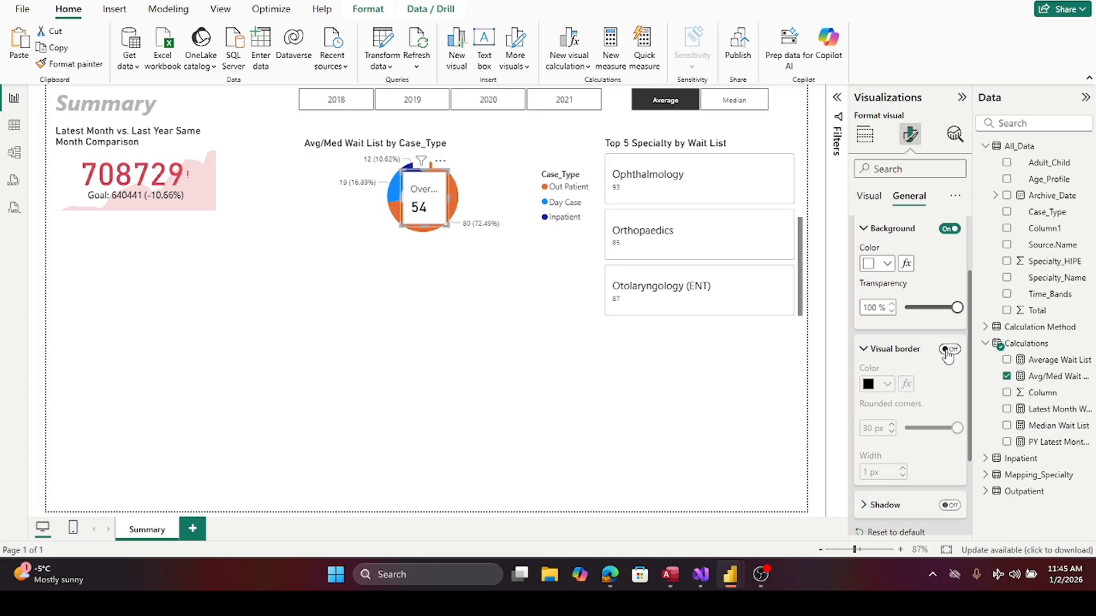
left_click(865, 195)
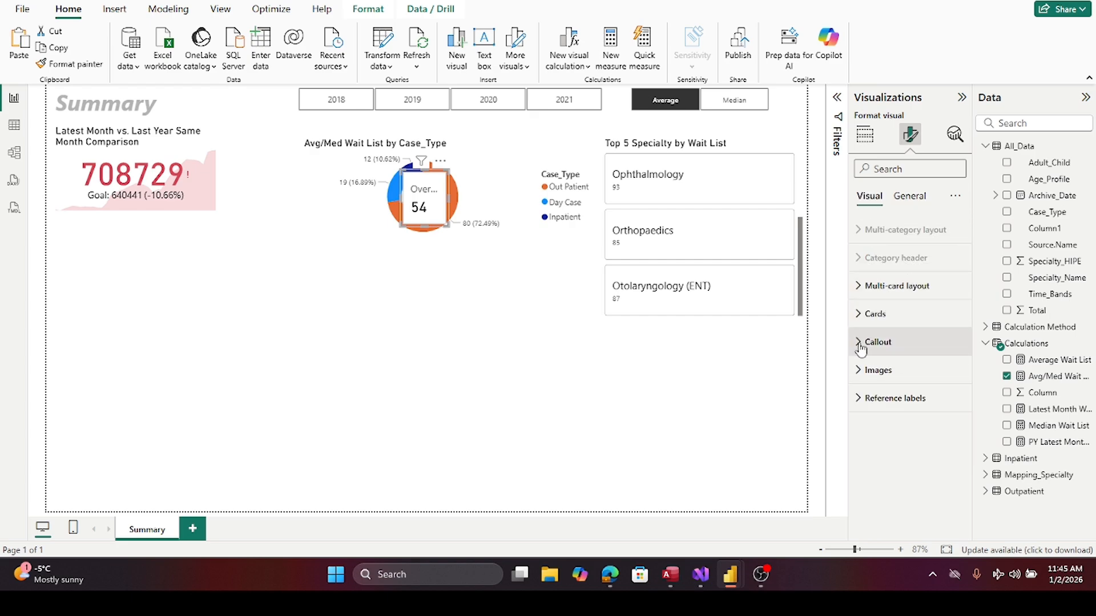
- Try the Overall card's background off and on, and vary its transparency before restoring it to 100%
left_click(905, 199)
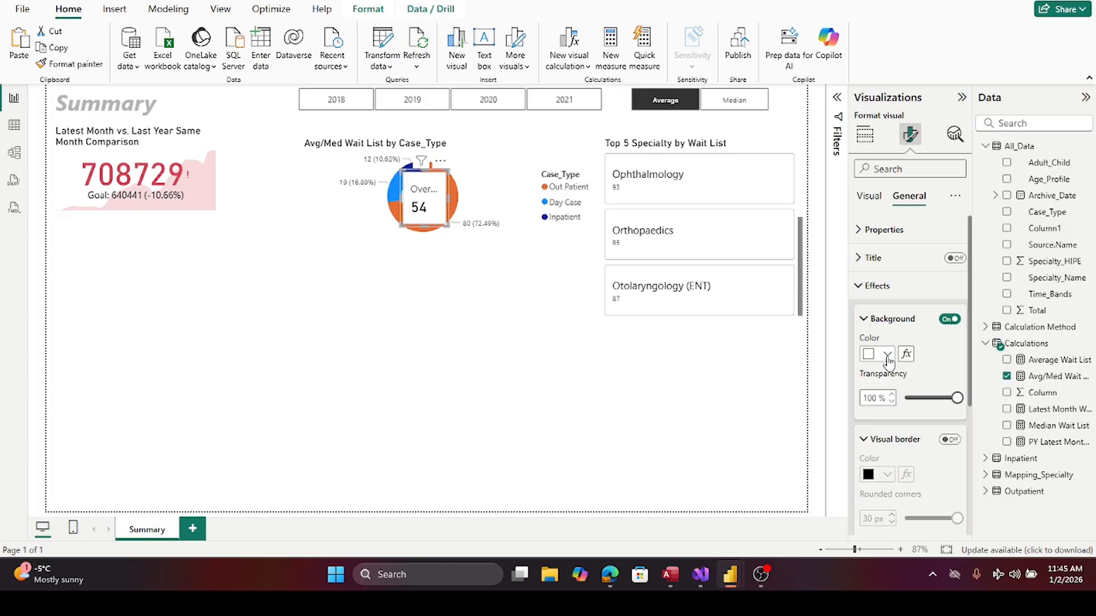
left_click(948, 320)
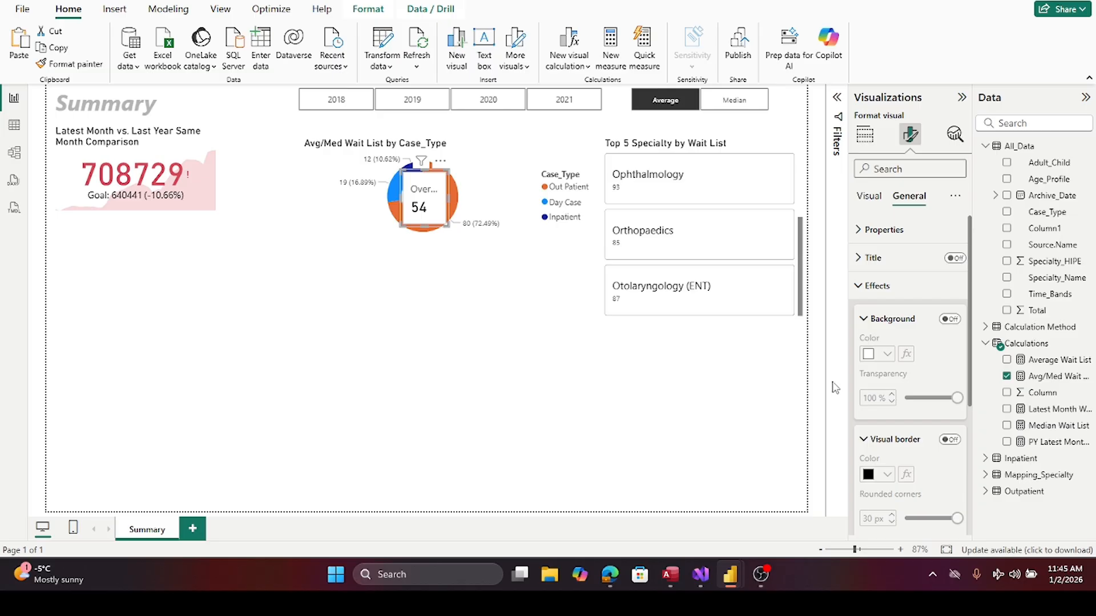
left_click(958, 322)
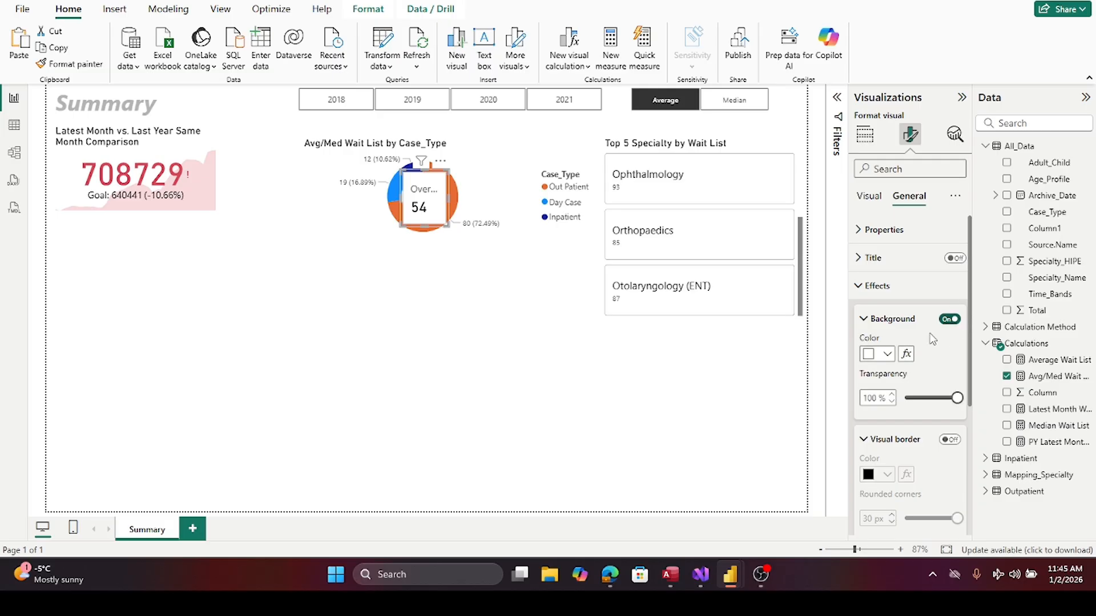
left_click(886, 355)
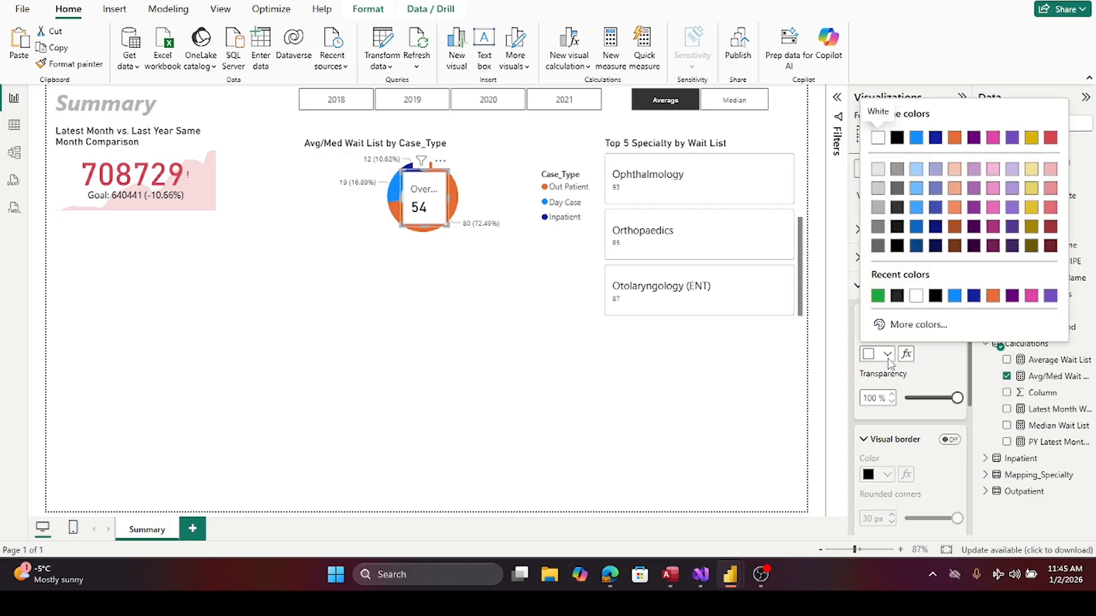
left_click(888, 359)
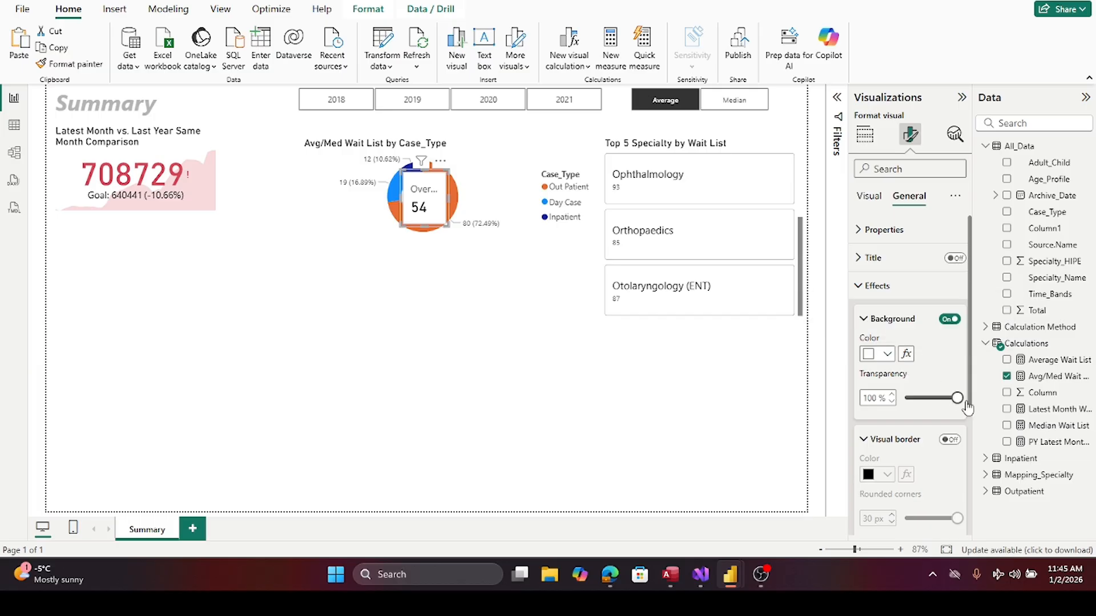
left_click_drag(956, 396, 906, 398)
left_click_drag(908, 399, 972, 402)
- Examine the Overall card's remaining effects and data format options
scroll(970, 290, "down", 1)
left_click_drag(970, 290, 968, 395)
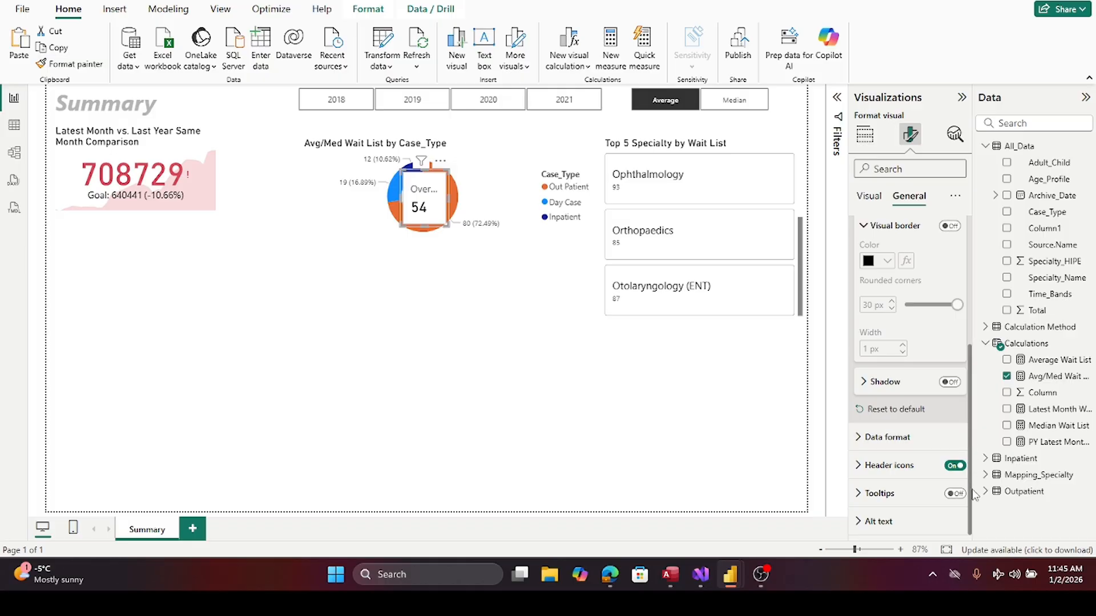
left_click(862, 437)
left_click_drag(969, 412, 973, 489)
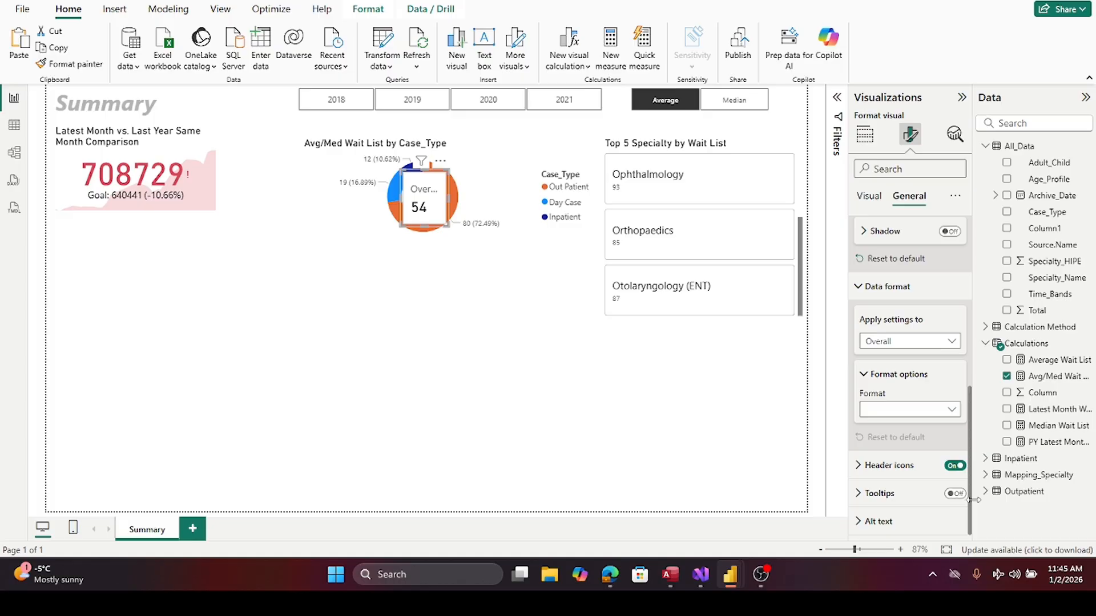
left_click(586, 270)
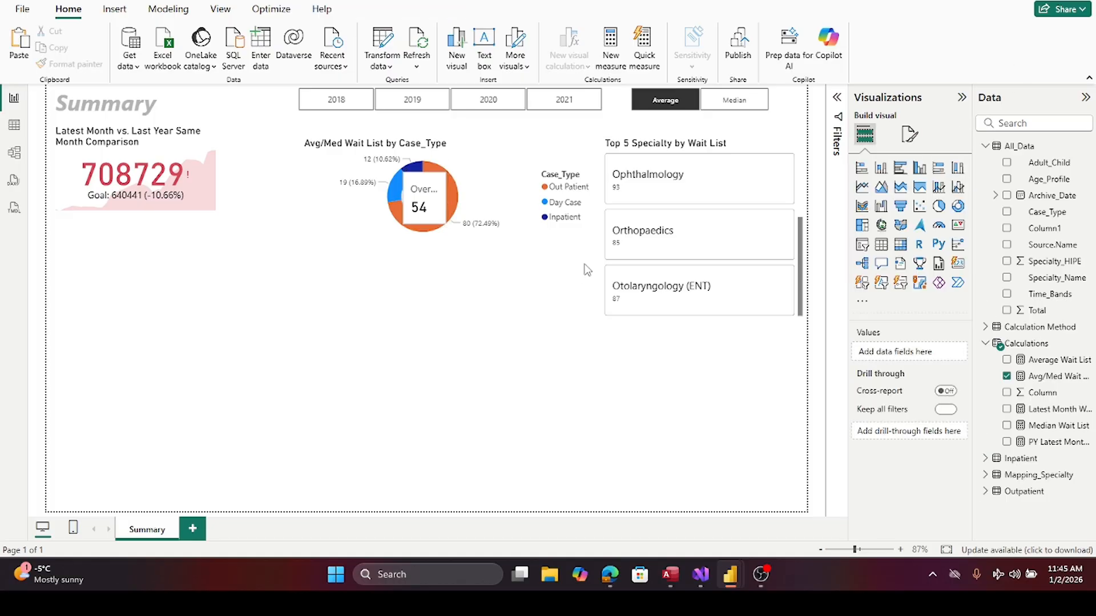
- Move the Overall card off the donut into the gap between the KPI and the donut, and enlarge it slightly
left_click(447, 224)
left_click_drag(446, 224, 257, 173)
left_click(279, 242)
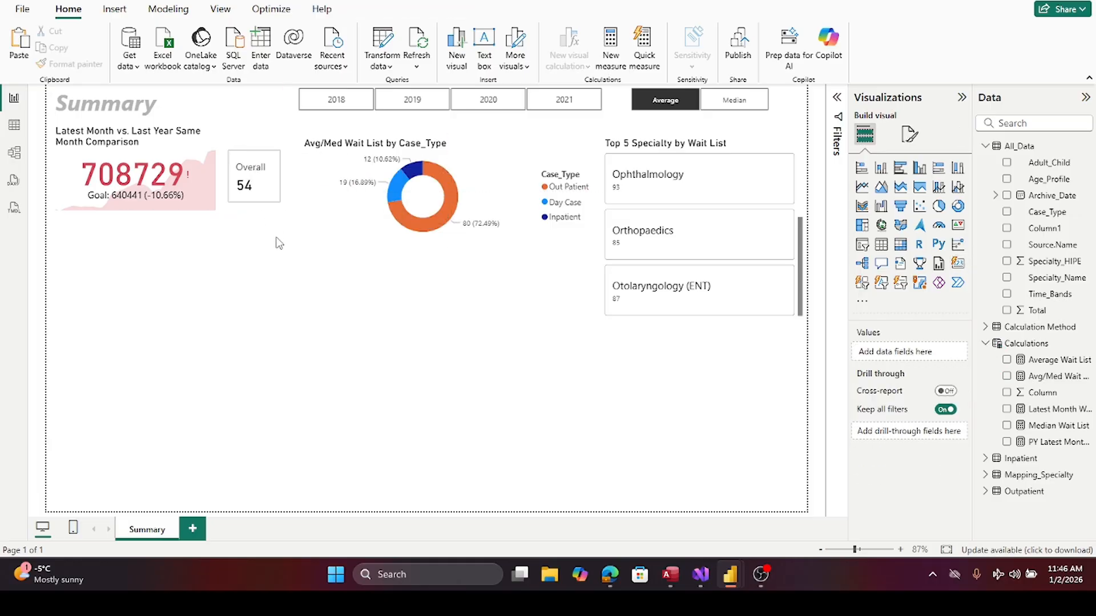
left_click(268, 194)
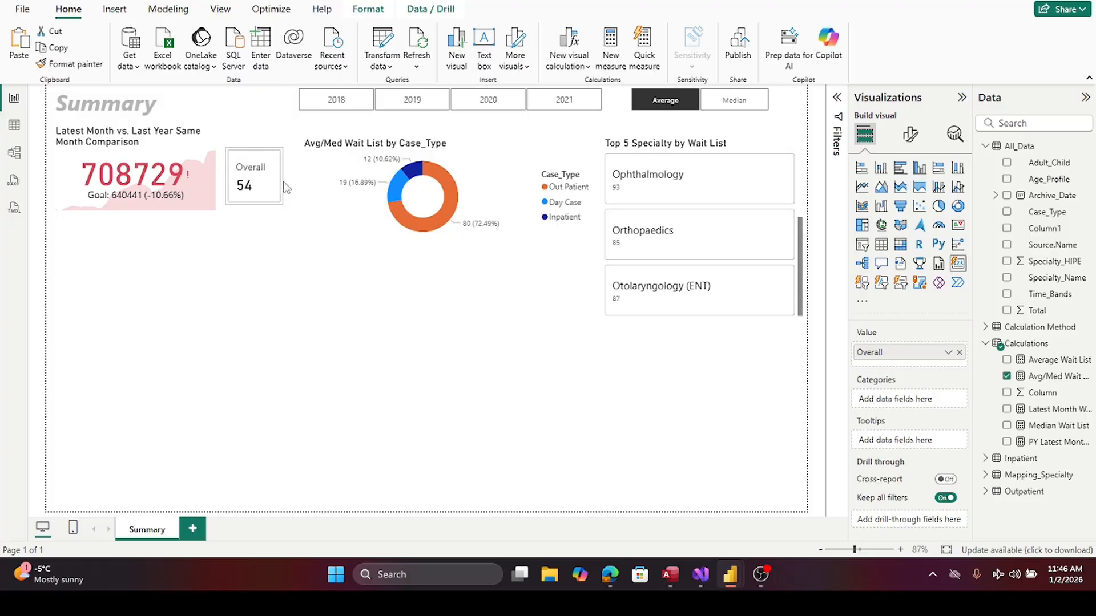
left_click_drag(259, 205, 258, 216)
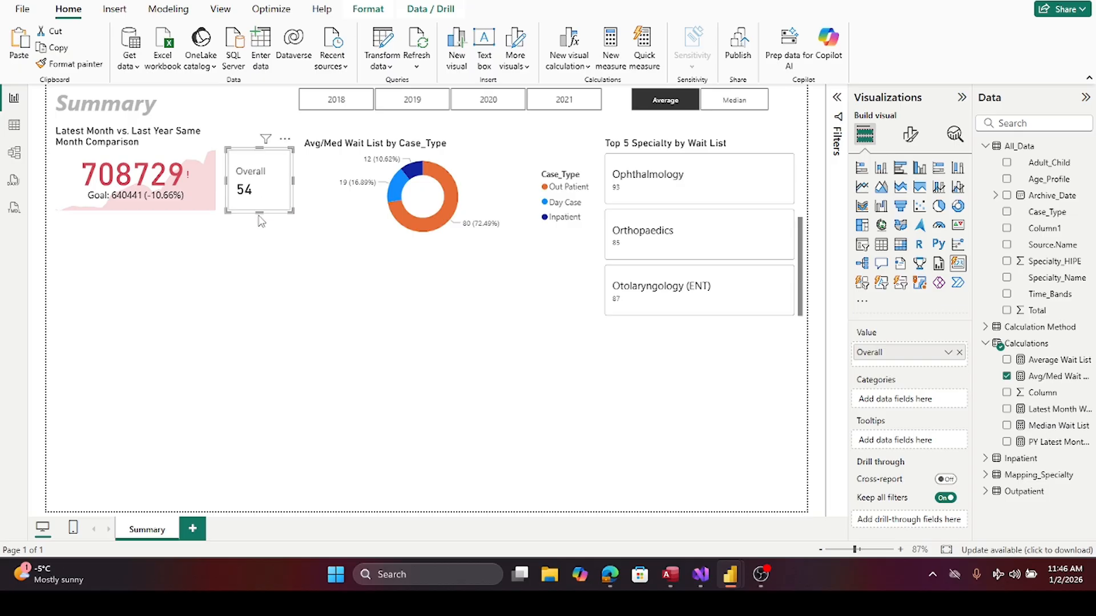
left_click(300, 237)
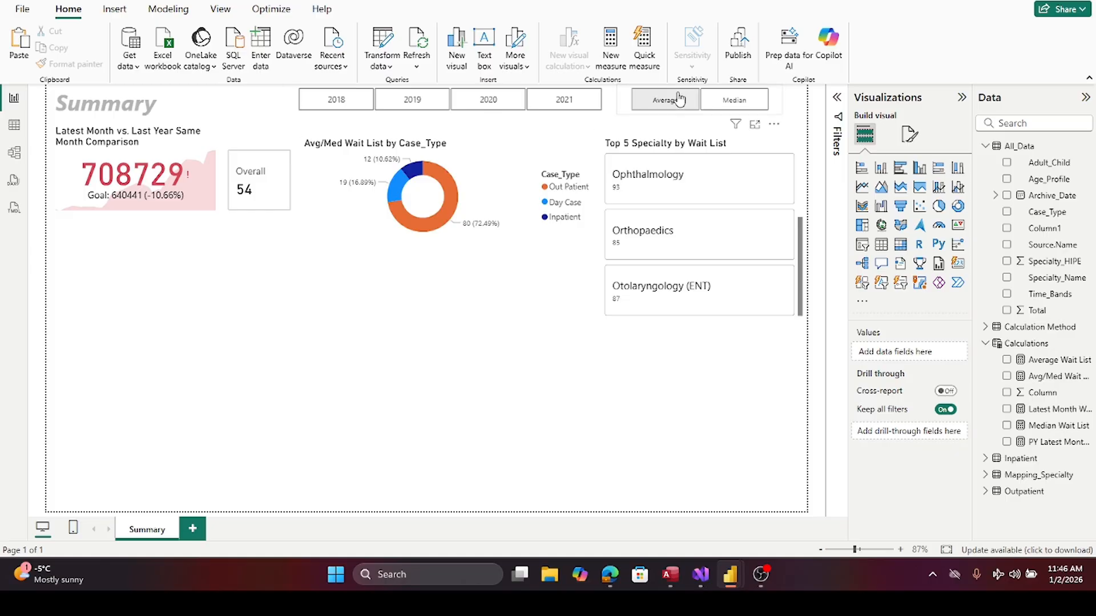
- Check the relocated Overall card by switching the calculation method to Median and back to Average
left_click(720, 100)
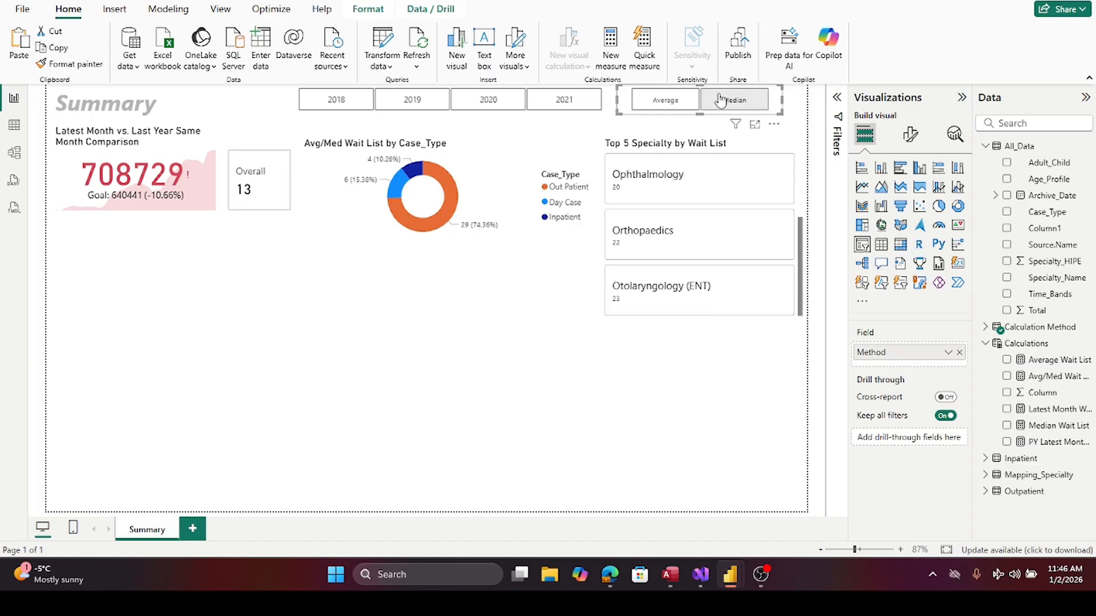
left_click(686, 101)
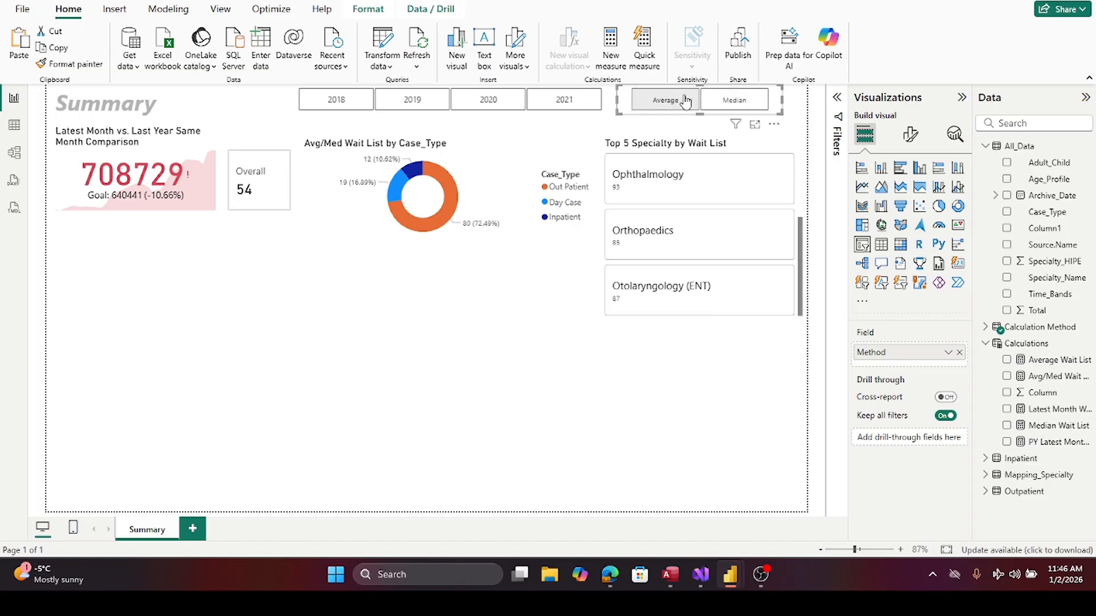
left_click(250, 158)
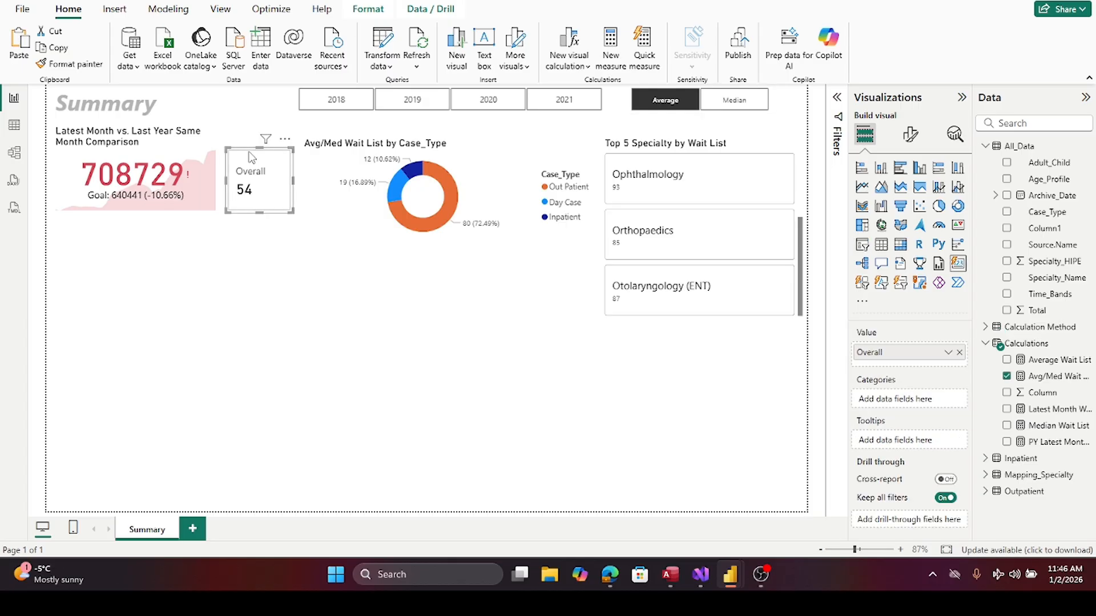
left_click(294, 289)
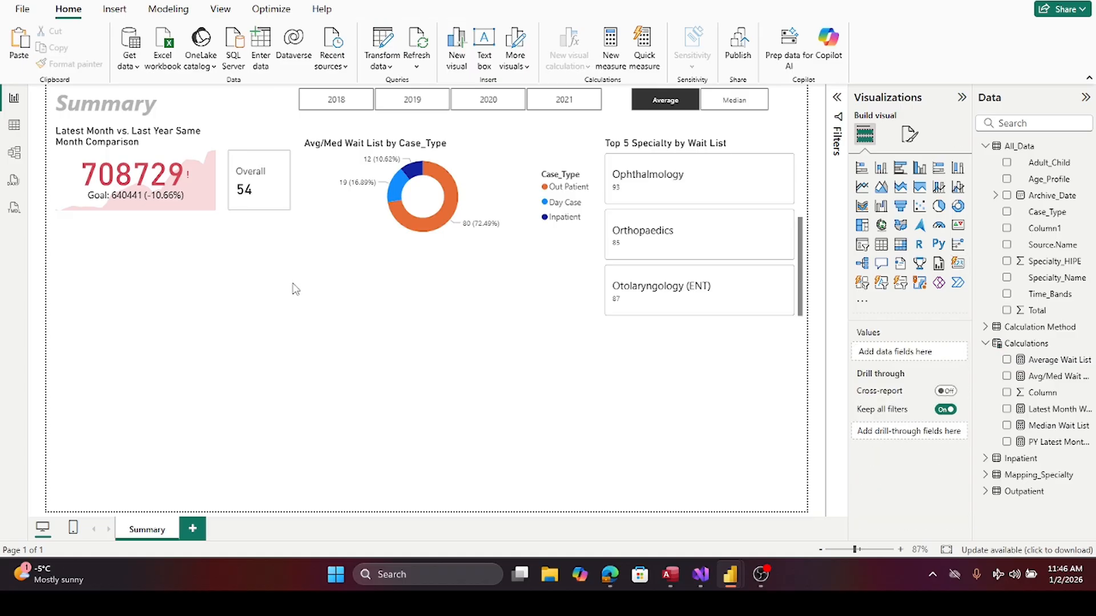
- Check the Overall card's Cards options and try switching its header icons off and back on
left_click(281, 215)
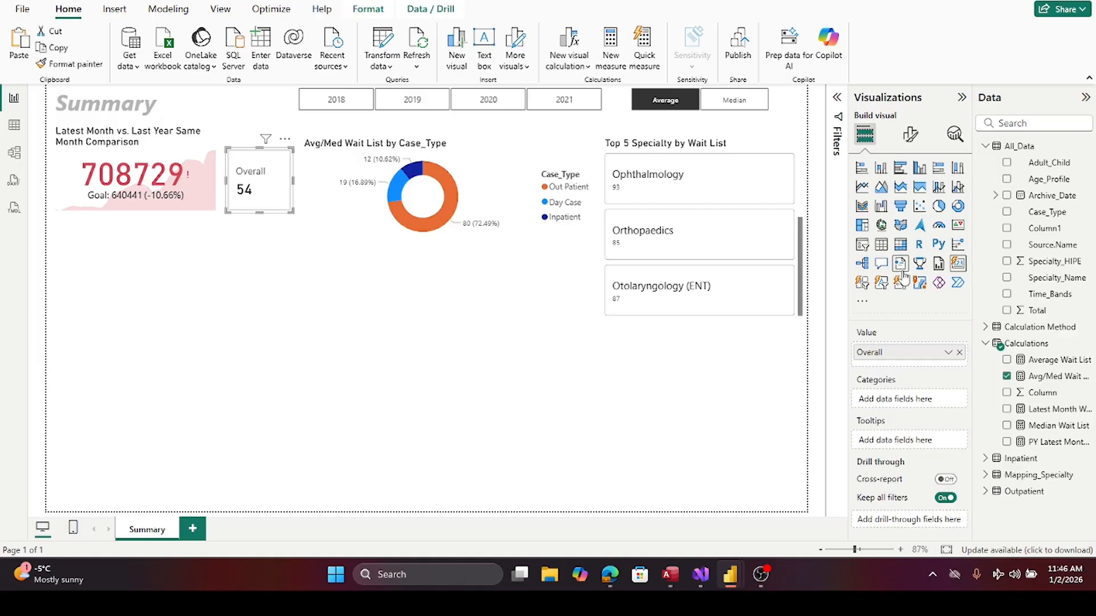
left_click(911, 135)
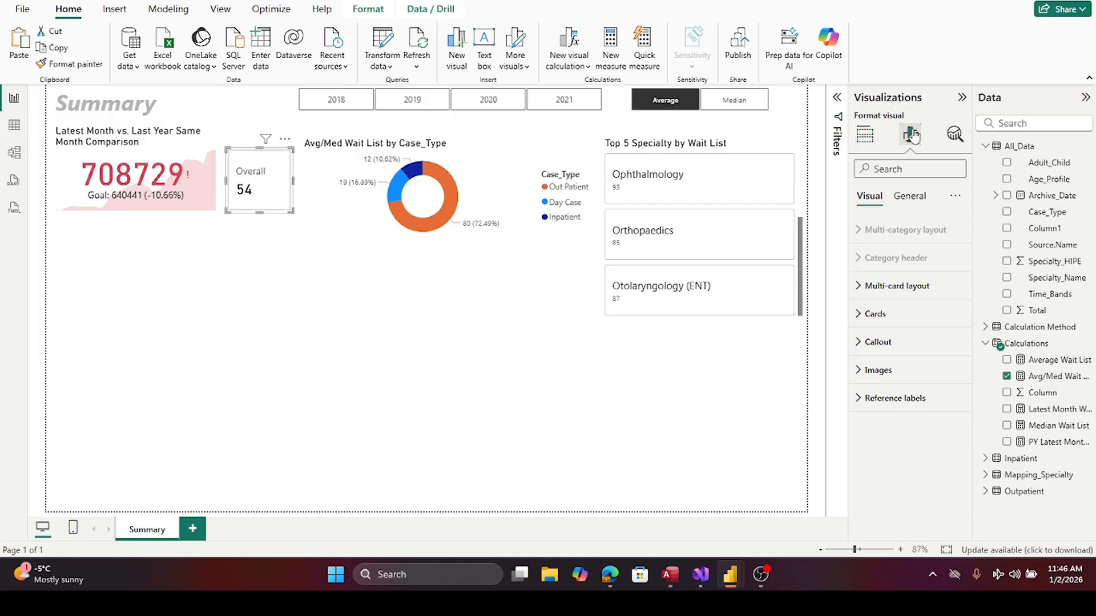
left_click(860, 318)
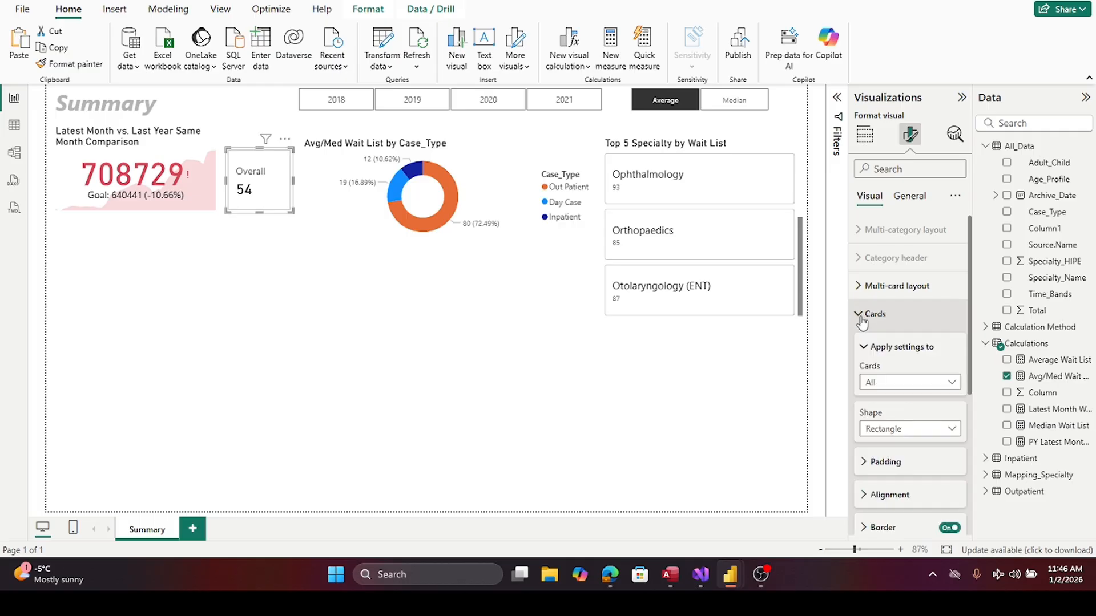
left_click(860, 315)
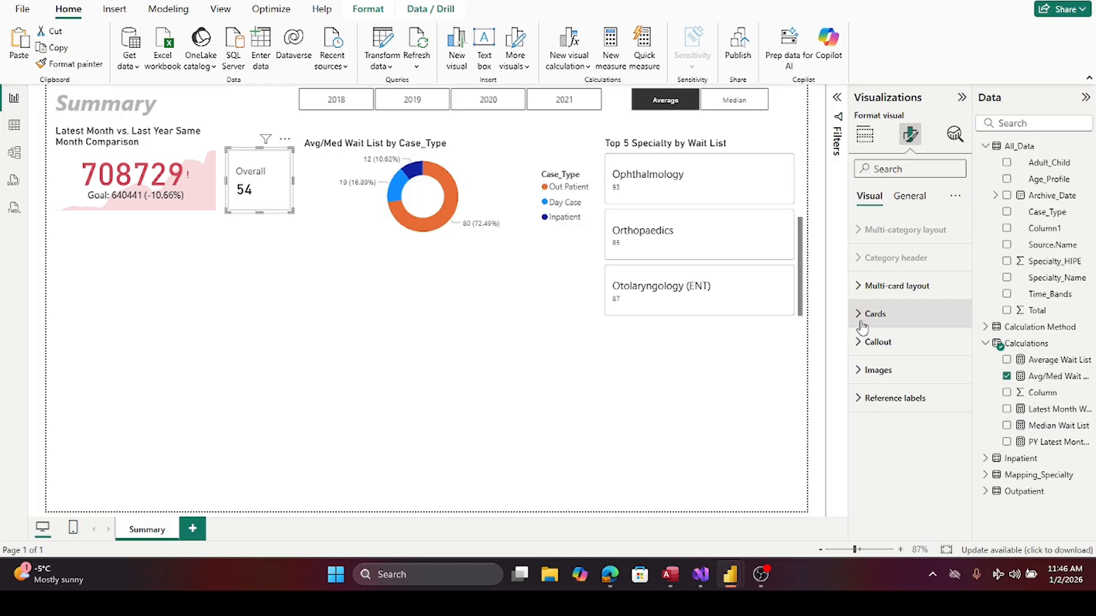
left_click(908, 198)
left_click(951, 344)
left_click(950, 344)
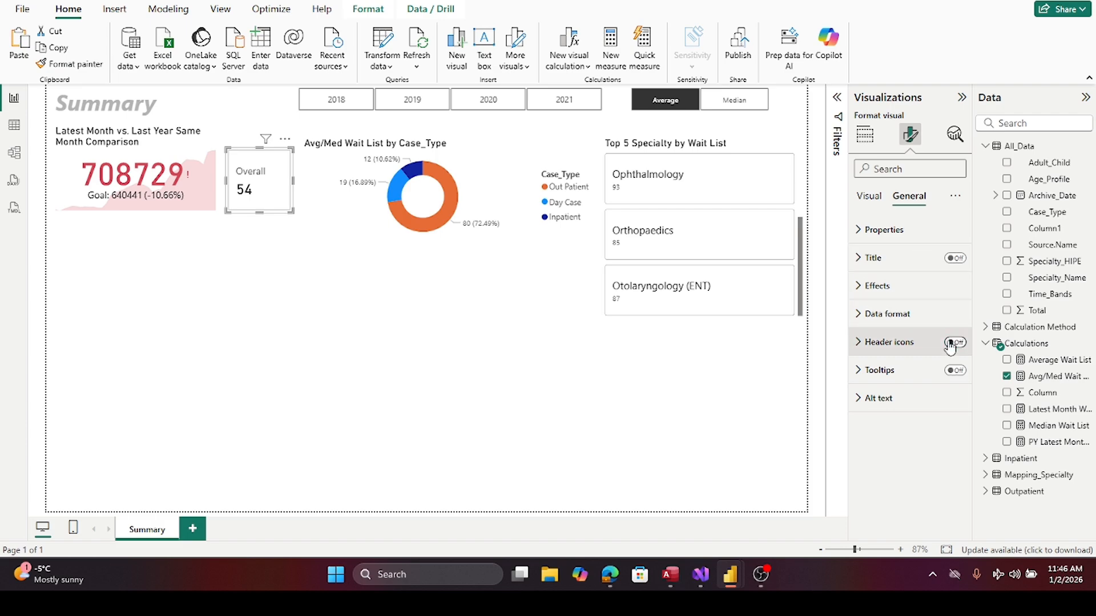
left_click(966, 344)
- Set the Overall card's background color to light gray and try lowering its transparency
left_click(864, 290)
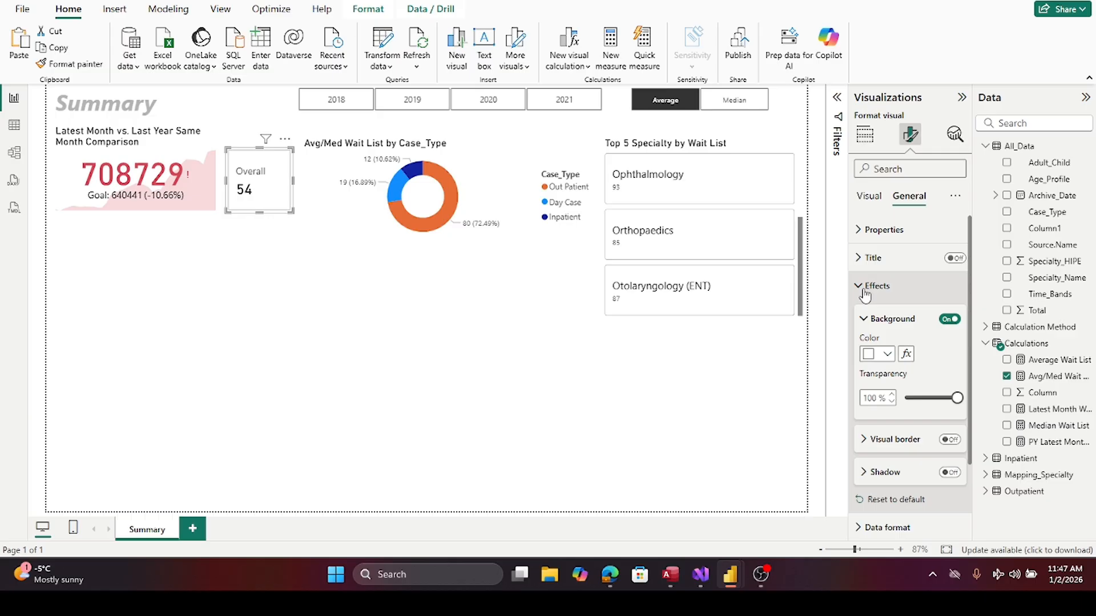
left_click(887, 355)
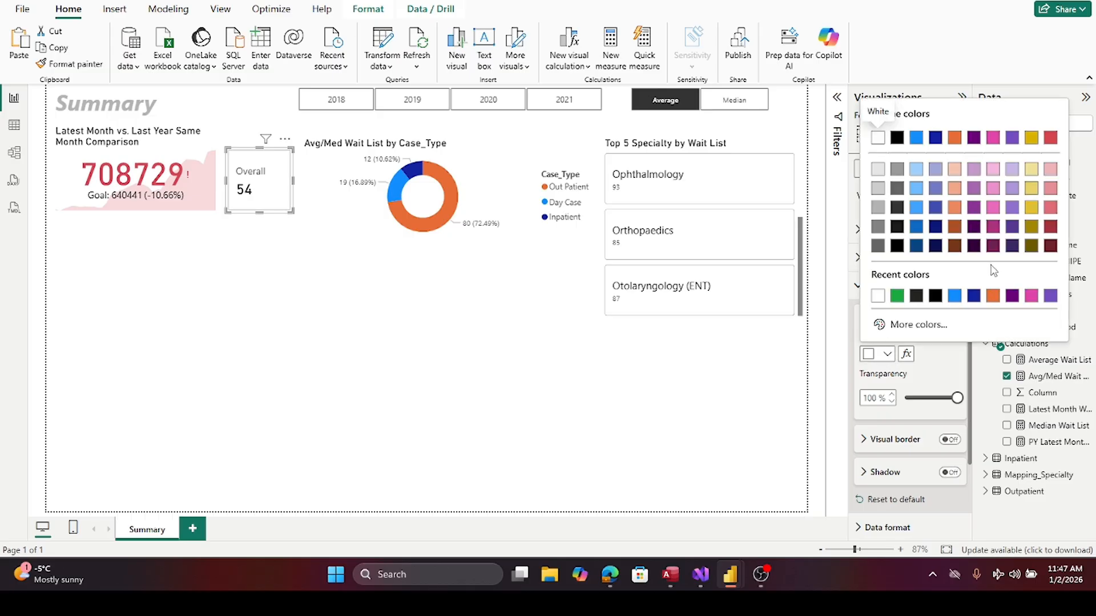
left_click(878, 190)
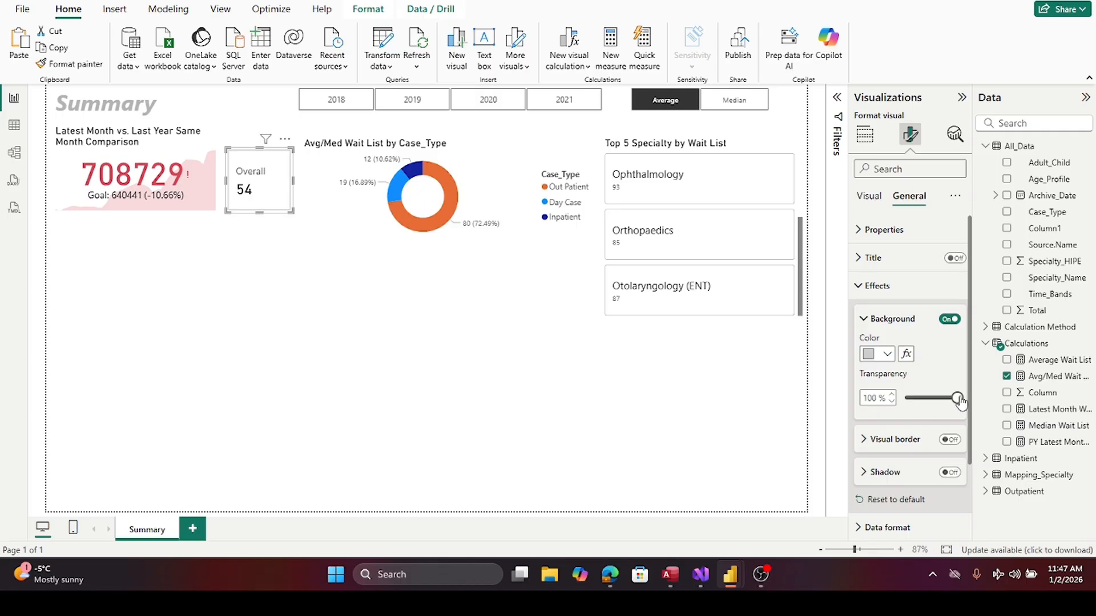
left_click_drag(961, 402, 893, 412)
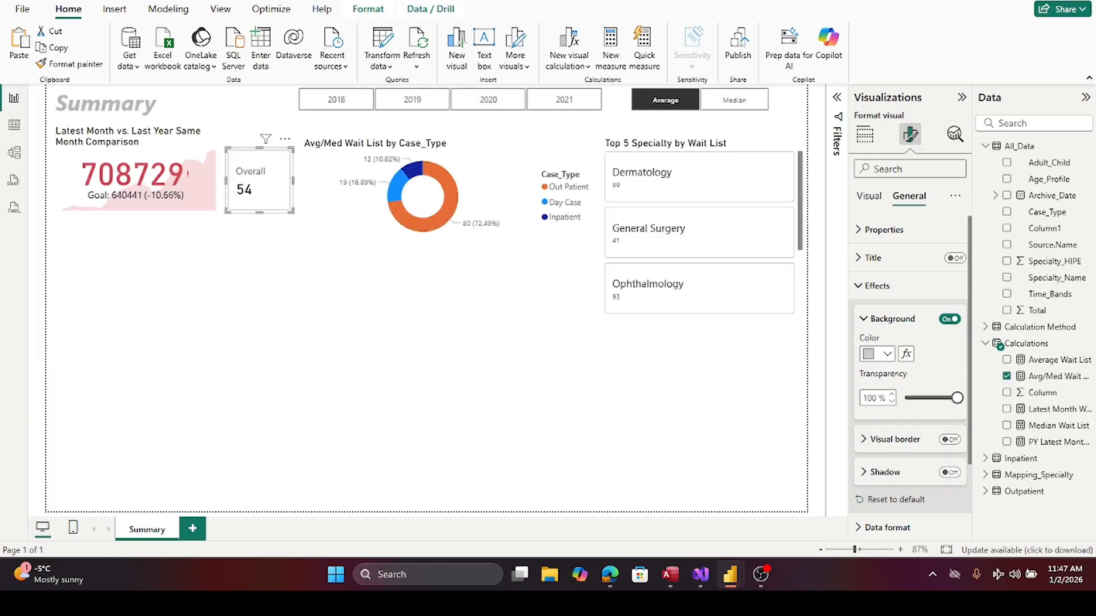
left_click(417, 374)
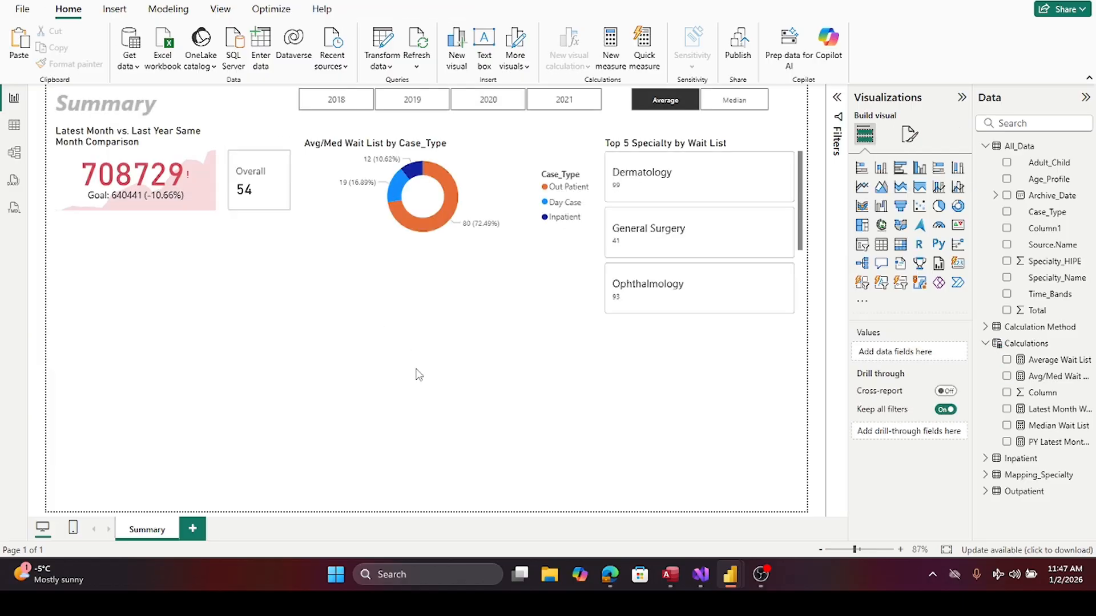
left_click(280, 209)
left_click(303, 255)
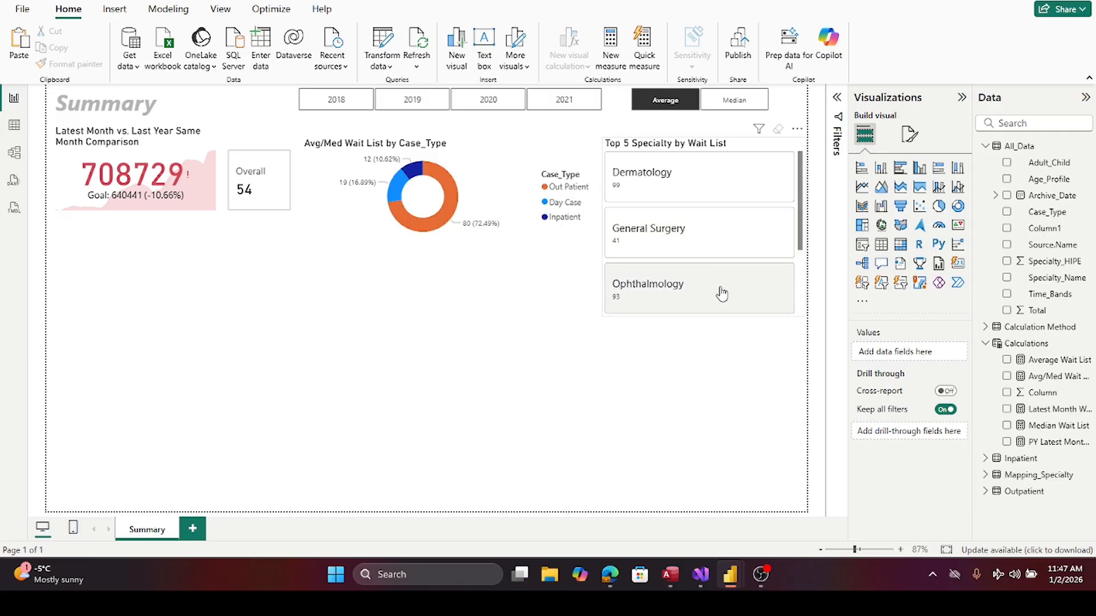
- Move the Top 5 Specialty by Wait List visual slightly down on the page
mouse_move(801, 240)
left_mouse_down()
mouse_move(802, 271)
mouse_move(802, 243)
mouse_move(801, 258)
left_mouse_up()
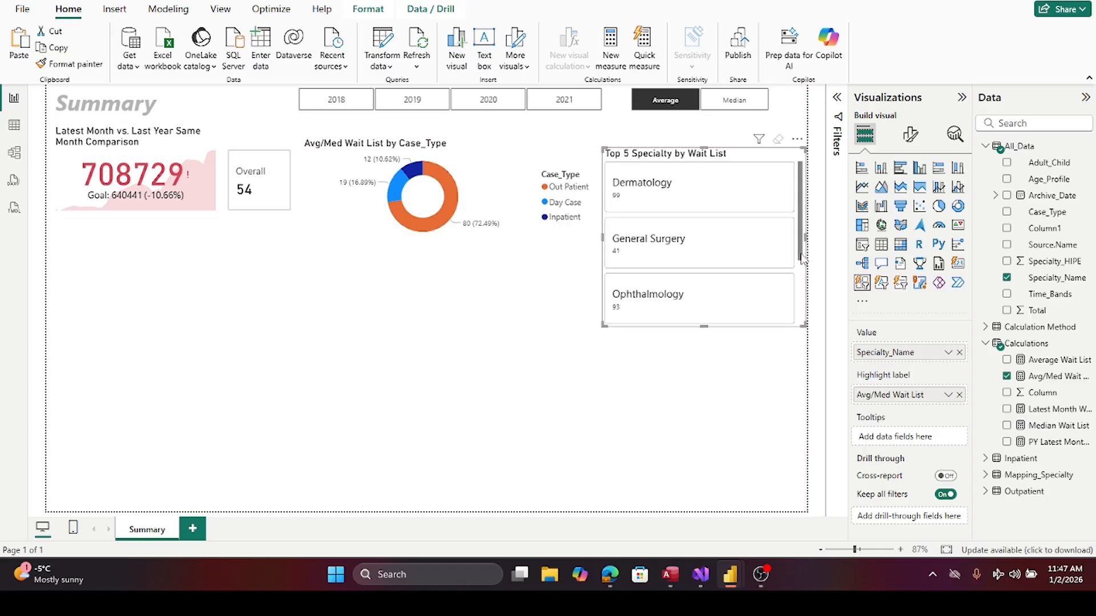
left_click(798, 356)
left_click_drag(801, 251, 802, 194)
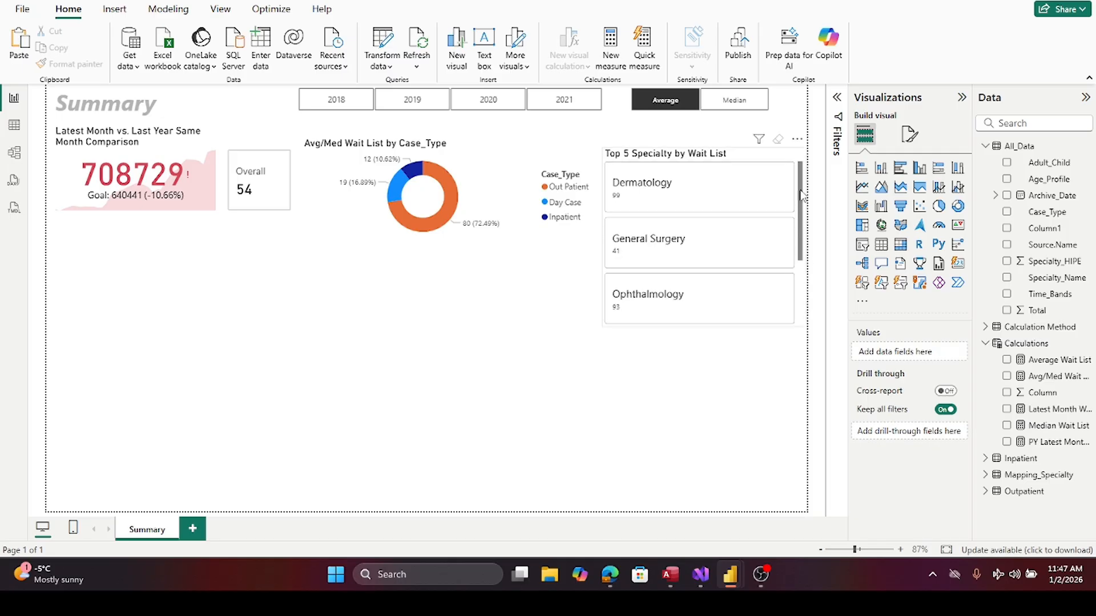
left_click(801, 194)
left_click(273, 379)
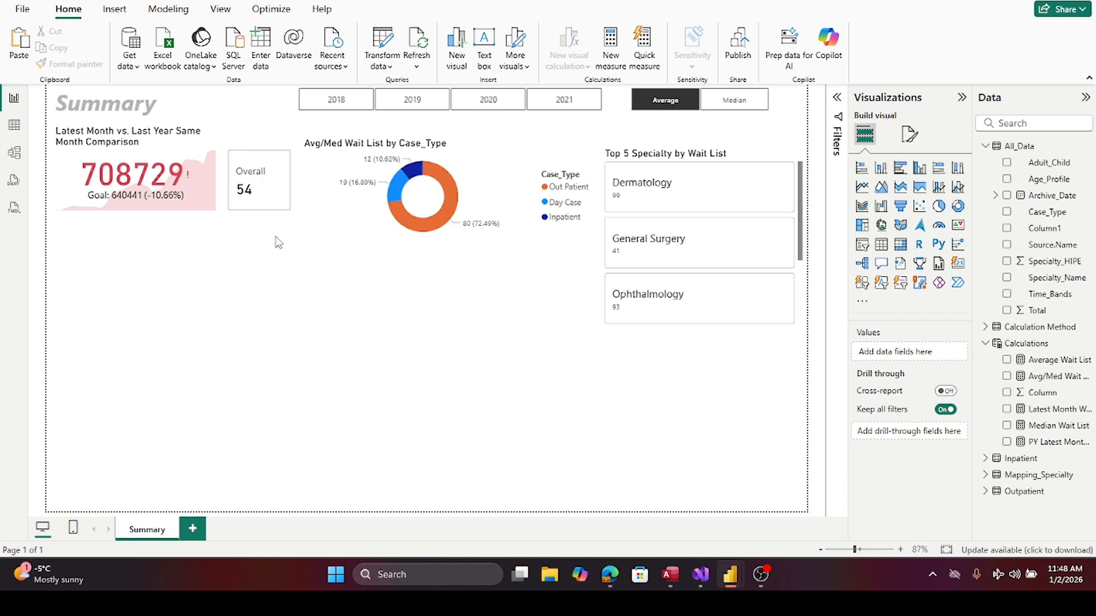
- Add an empty matrix visual below the KPI and widen it to reach the Top 5 Specialty list
left_click(284, 210)
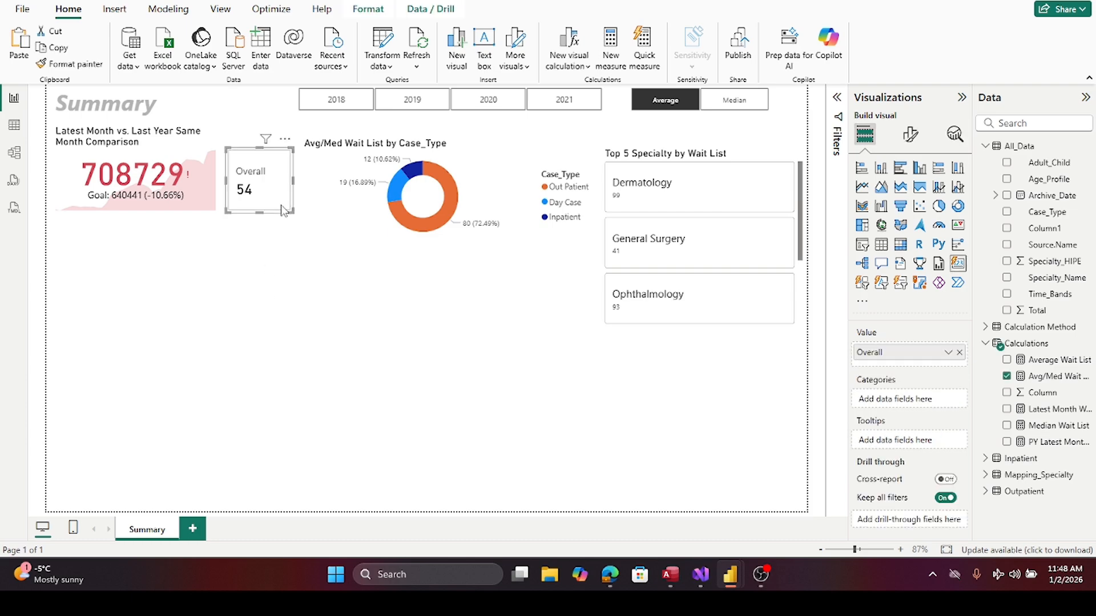
left_click(308, 274)
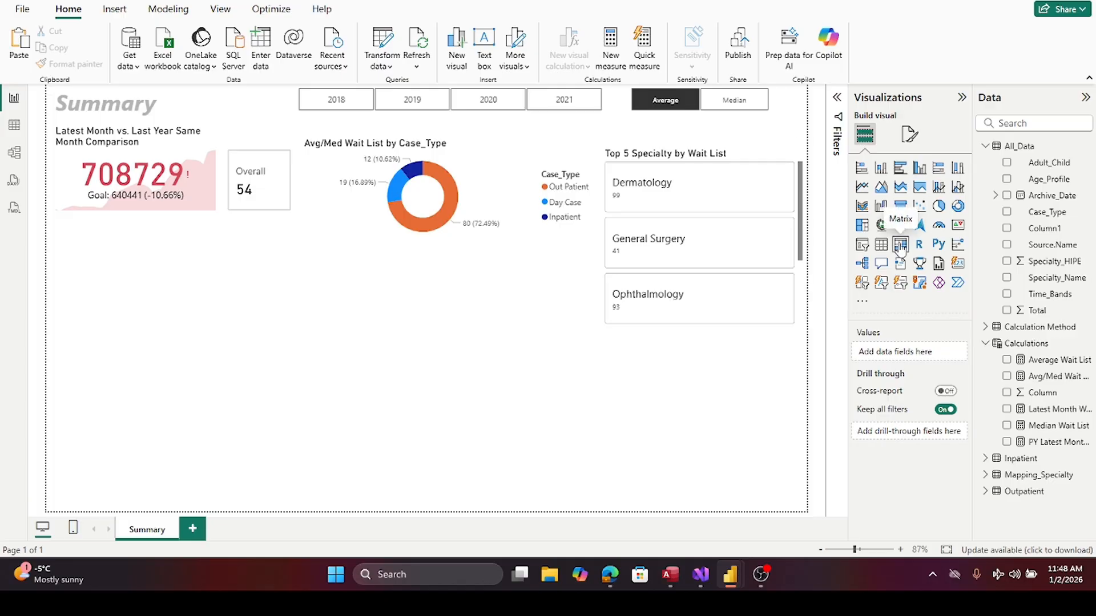
left_click(900, 246)
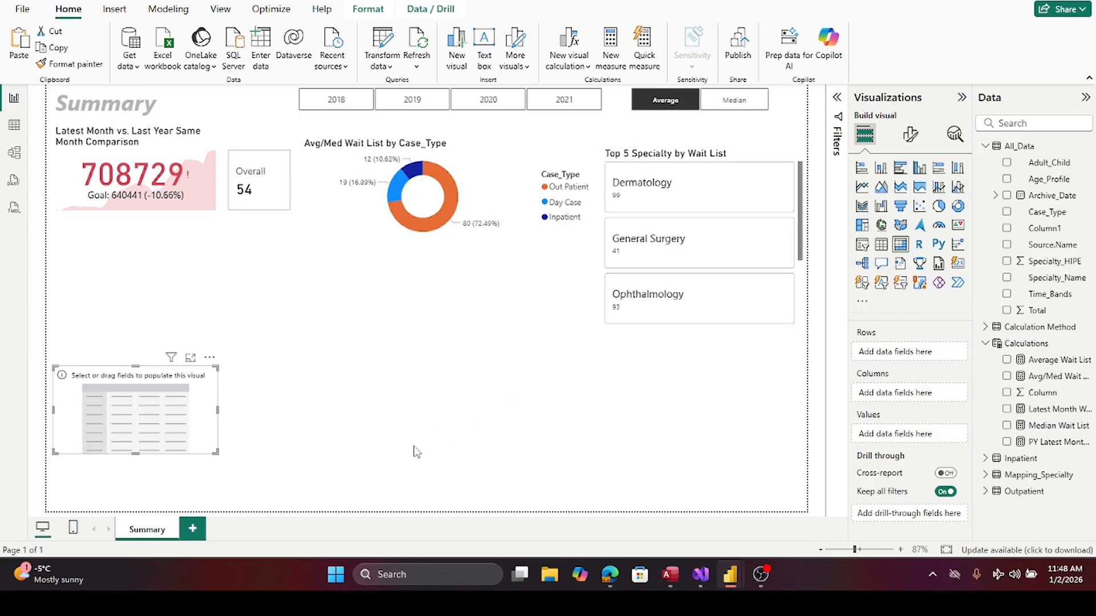
left_click_drag(211, 427, 218, 323)
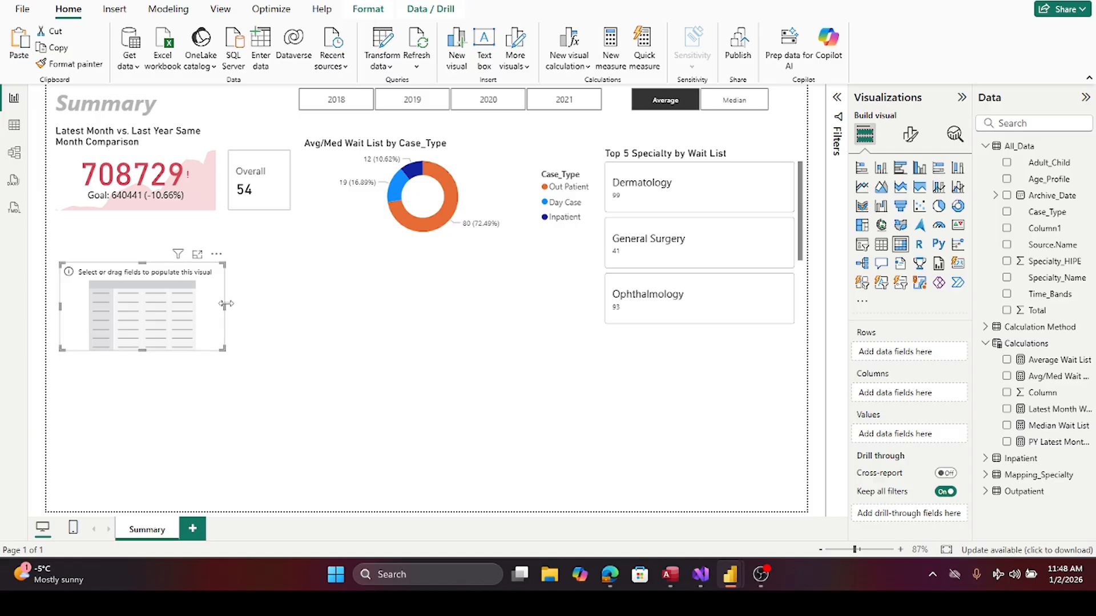
left_click_drag(224, 308, 597, 343)
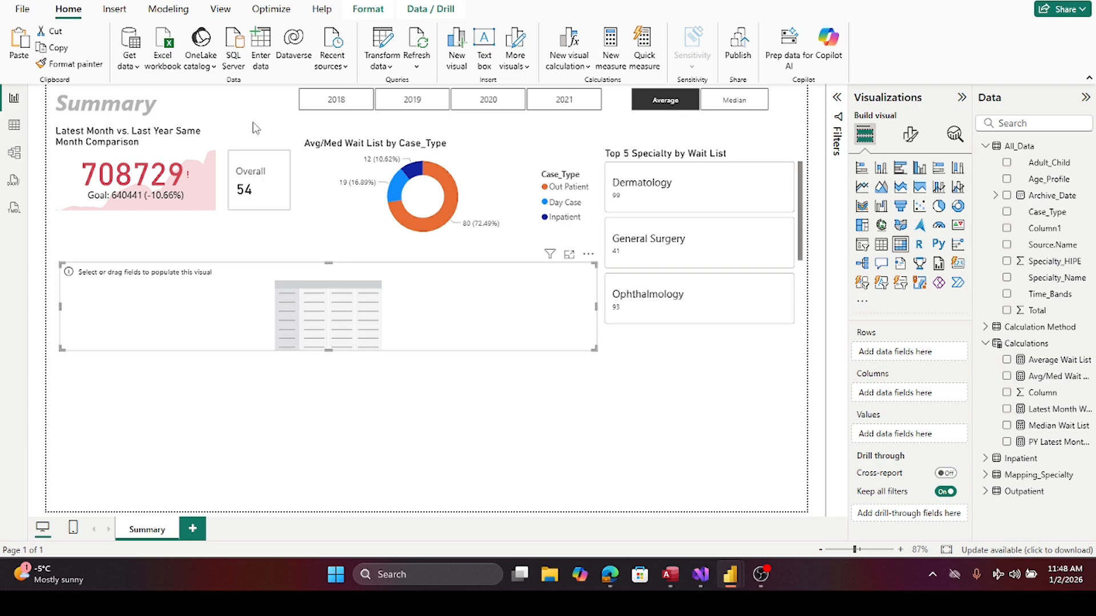
- Rename the Overall card's value field as "Overall Wait Time"
left_click(260, 170)
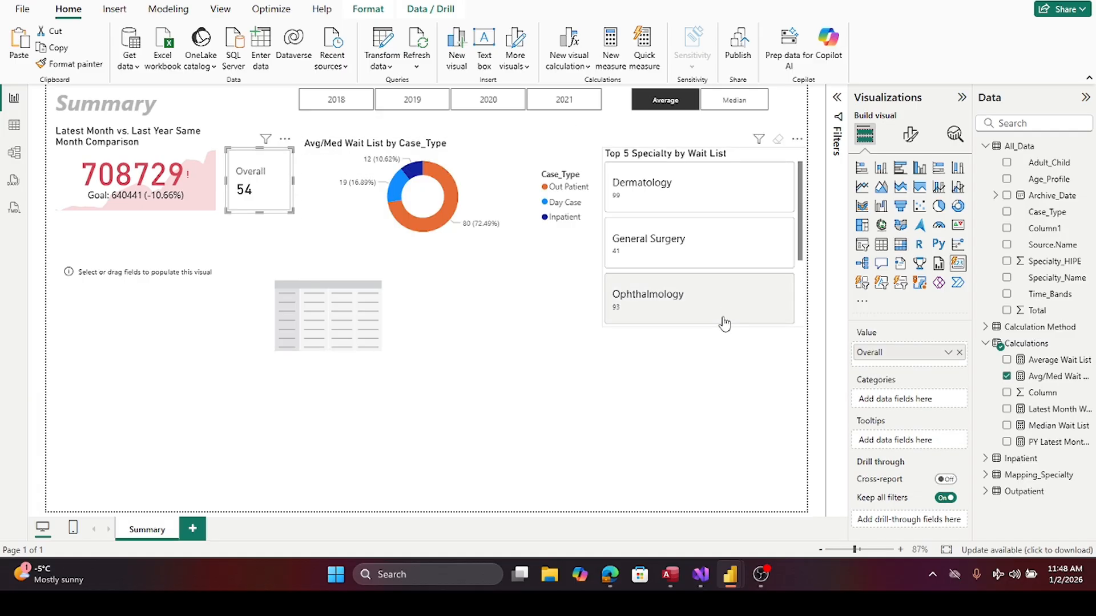
left_click(910, 134)
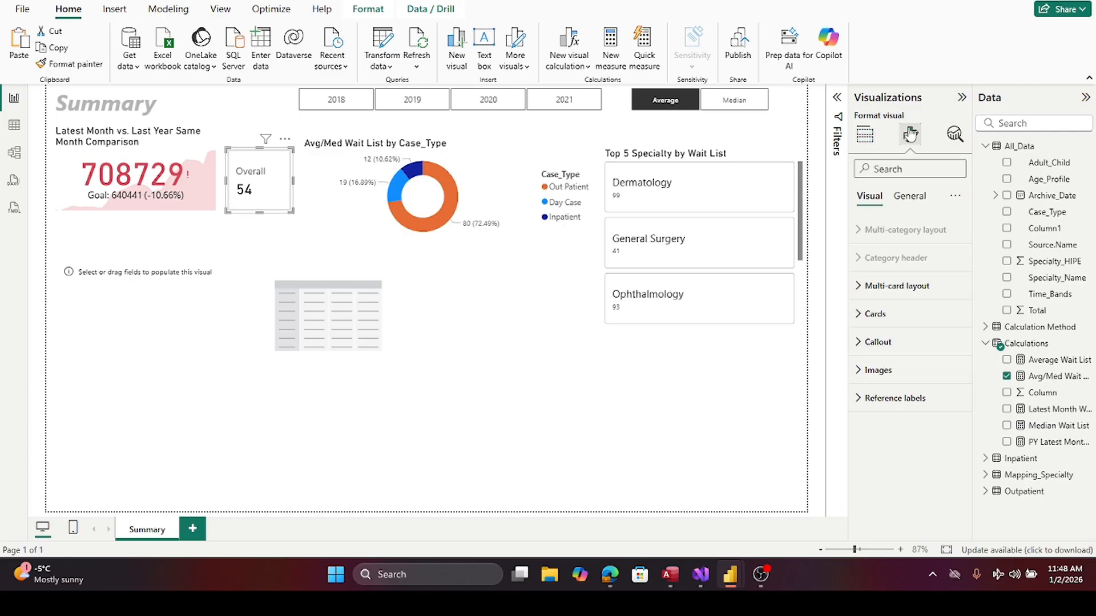
left_click(907, 198)
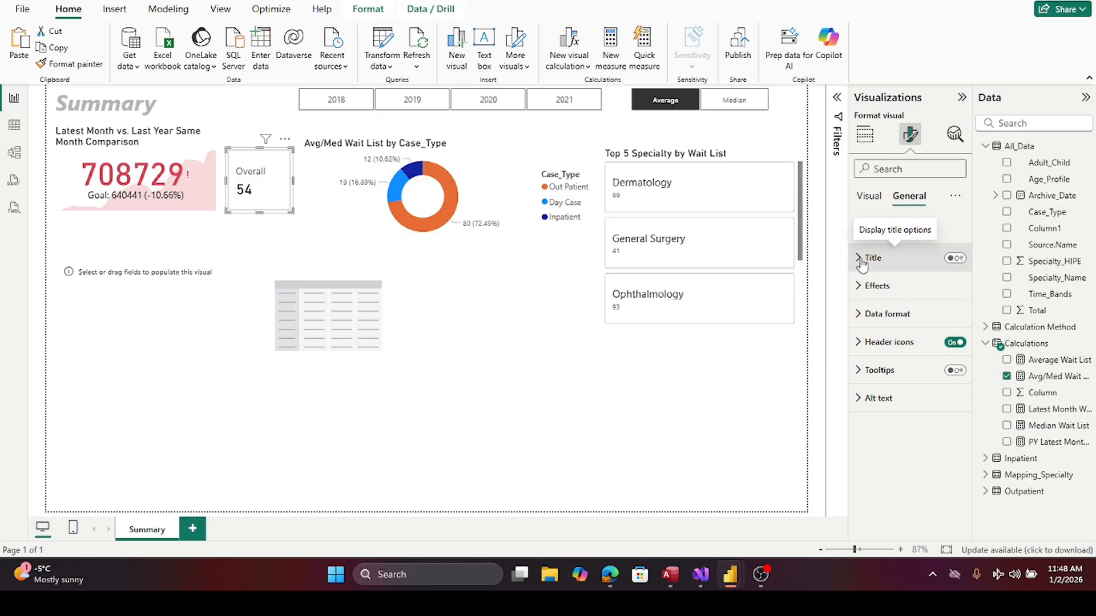
left_click(868, 197)
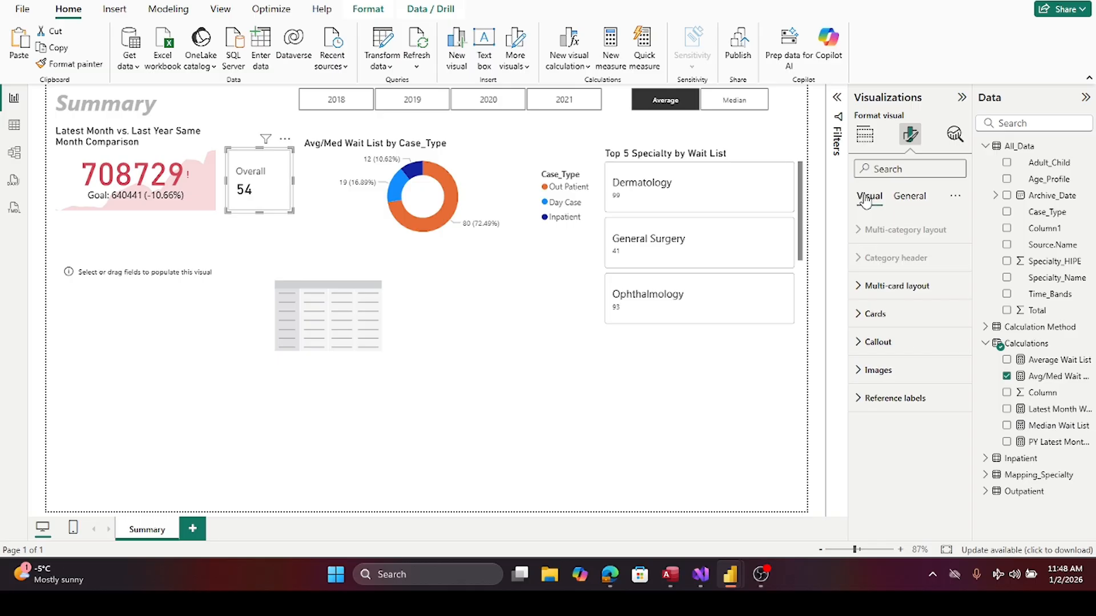
left_click(864, 134)
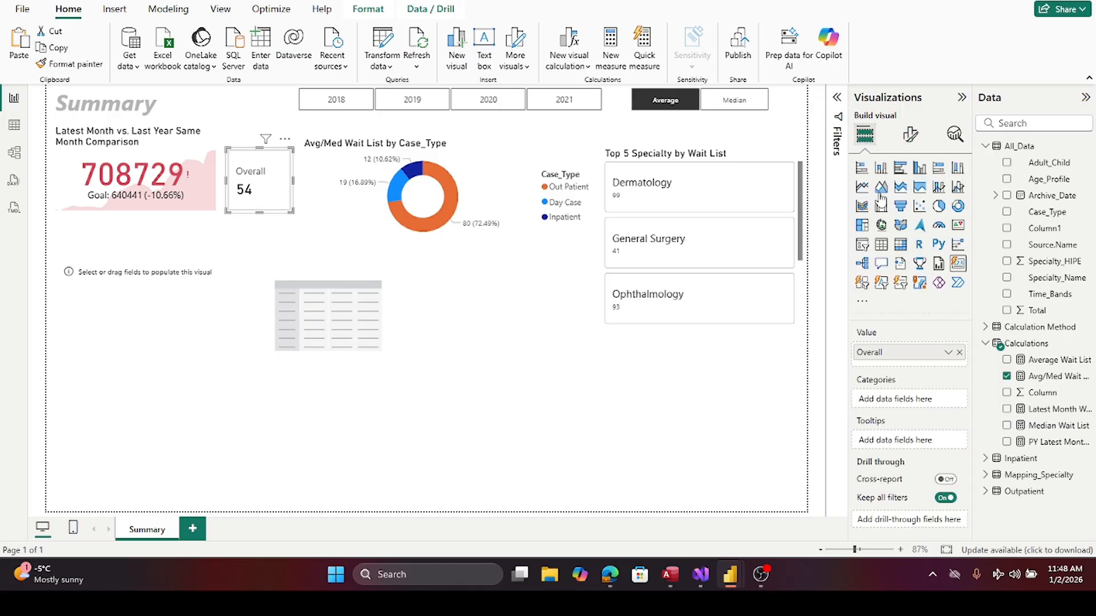
double_click(887, 352)
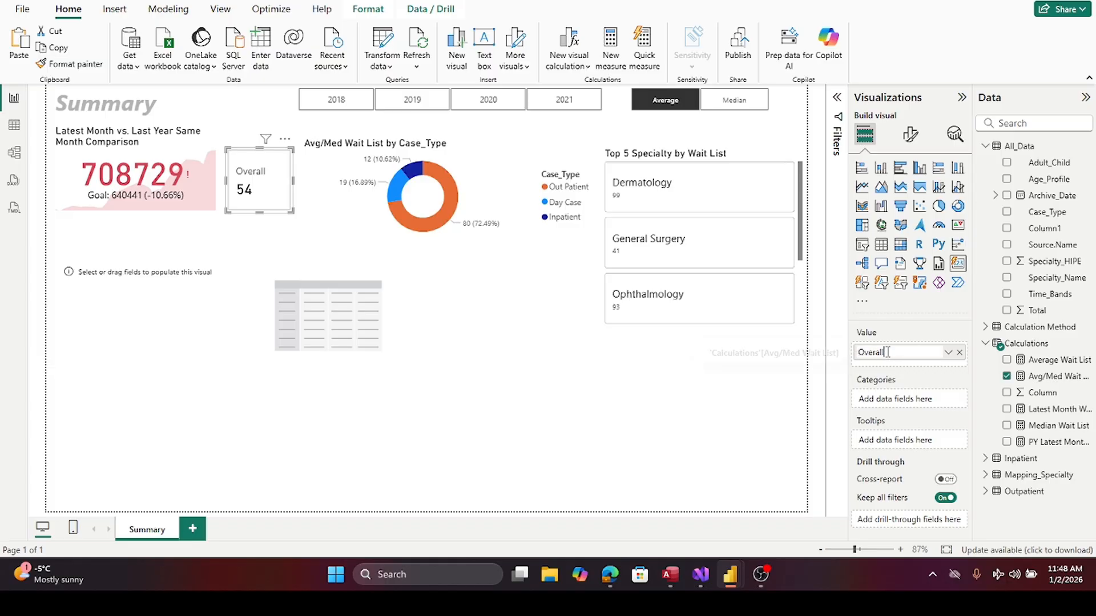
type("Wait Time")
key("Return")
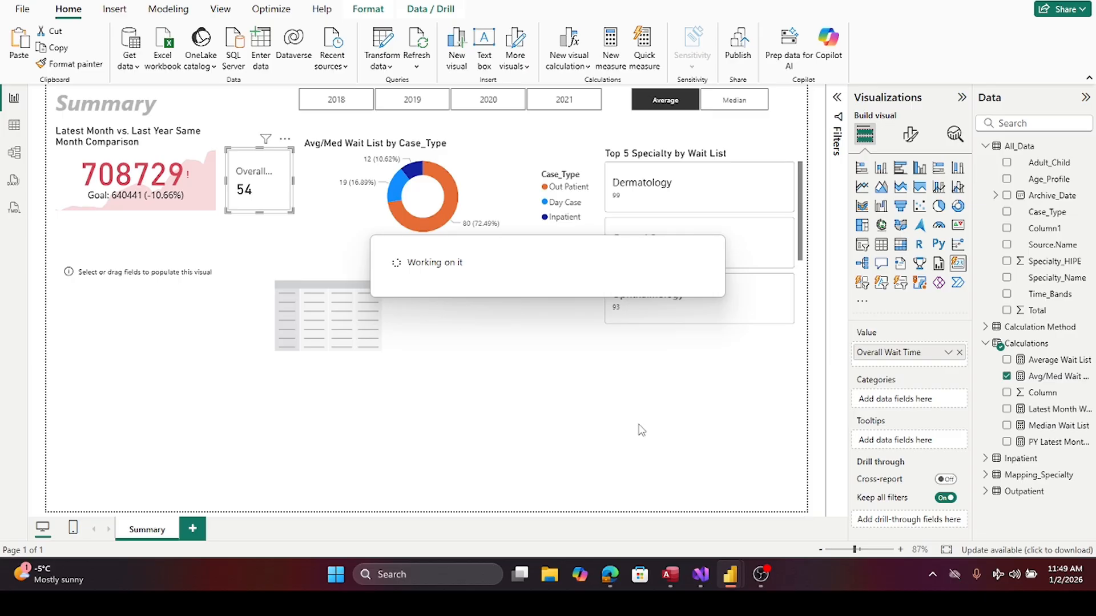
- Narrow the case-type donut from its left edge and widen the Overall Wait Time card to fit its full label
mouse_move(293, 180)
left_mouse_down()
mouse_move(321, 189)
mouse_move(294, 199)
left_mouse_up()
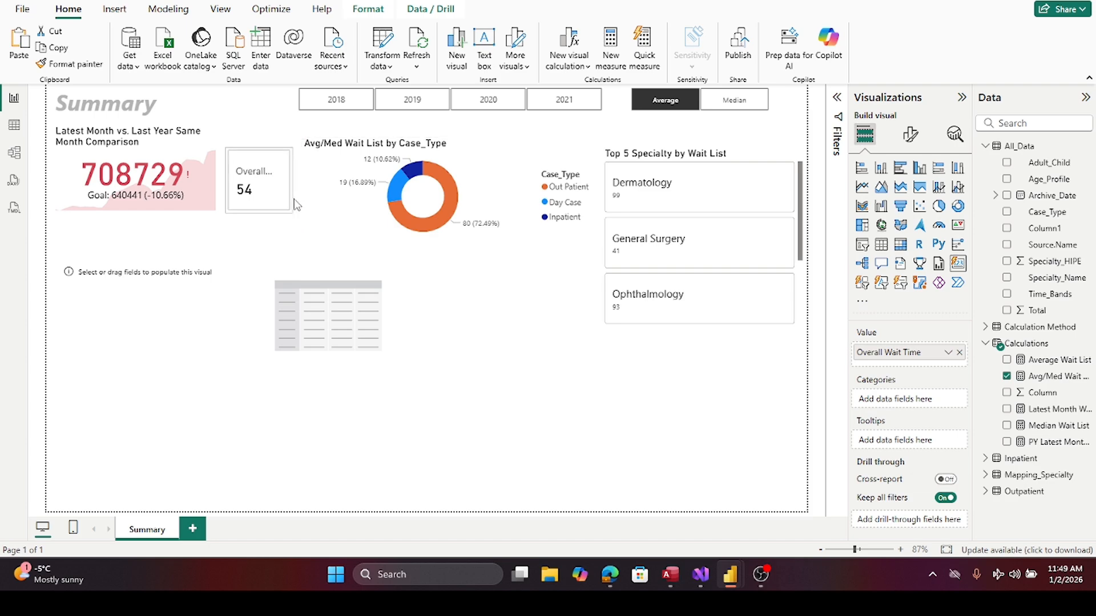
left_click(324, 197)
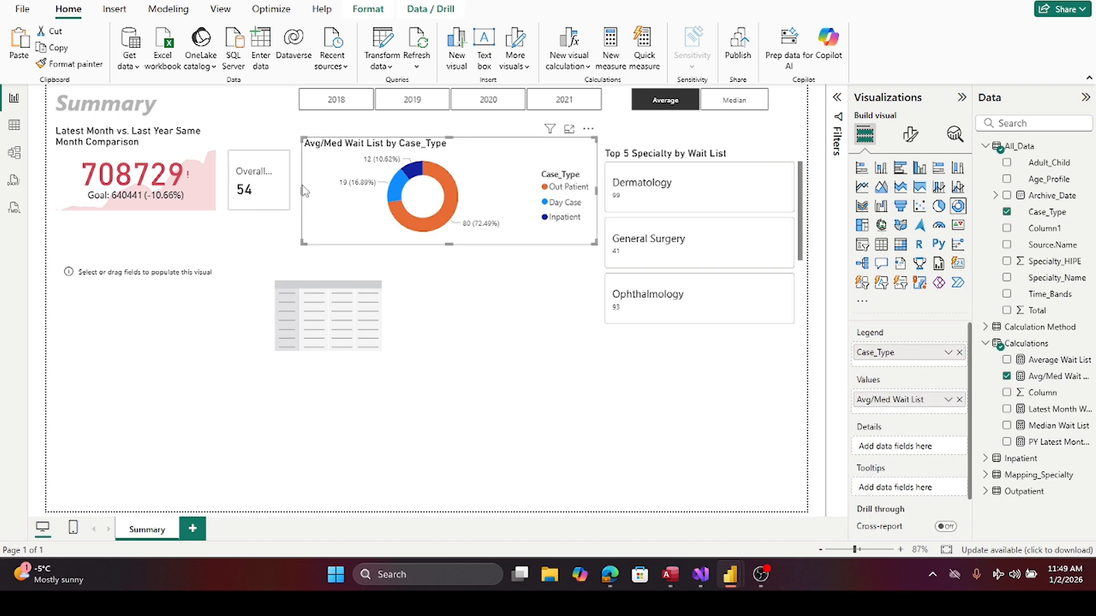
left_click_drag(302, 193, 326, 197)
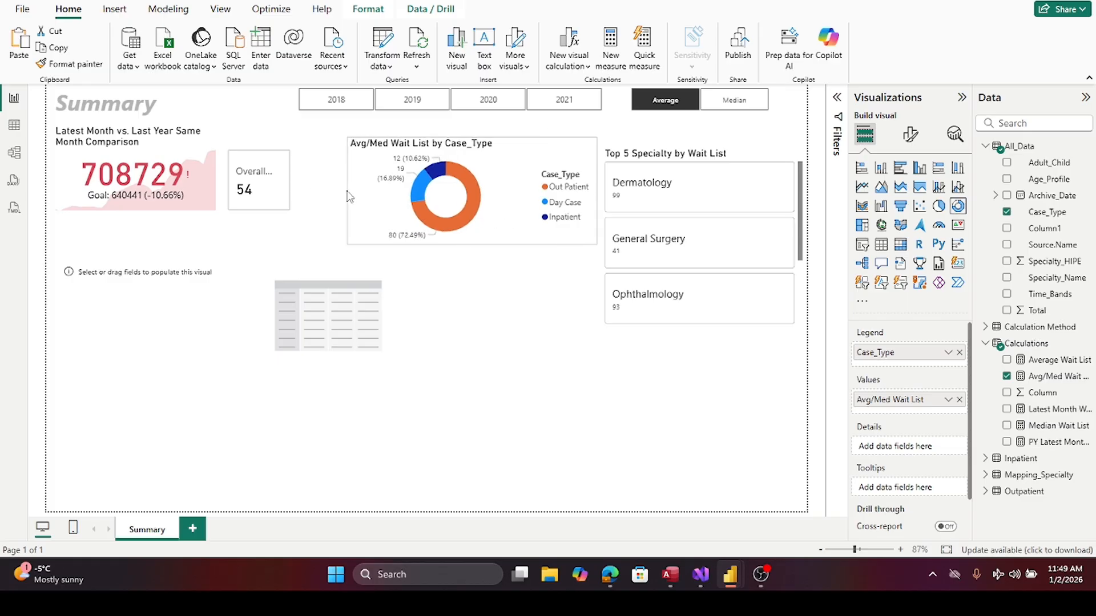
left_click(278, 209)
left_click_drag(292, 182, 334, 189)
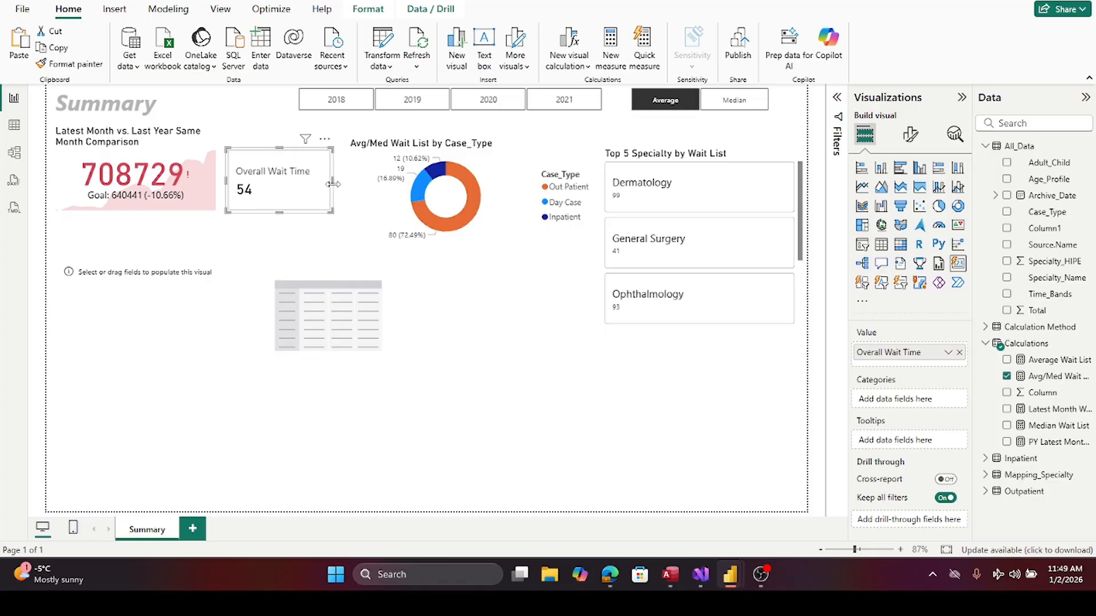
- Try a slightly taller Overall Wait Time card and restore its height
left_click_drag(279, 212, 281, 219)
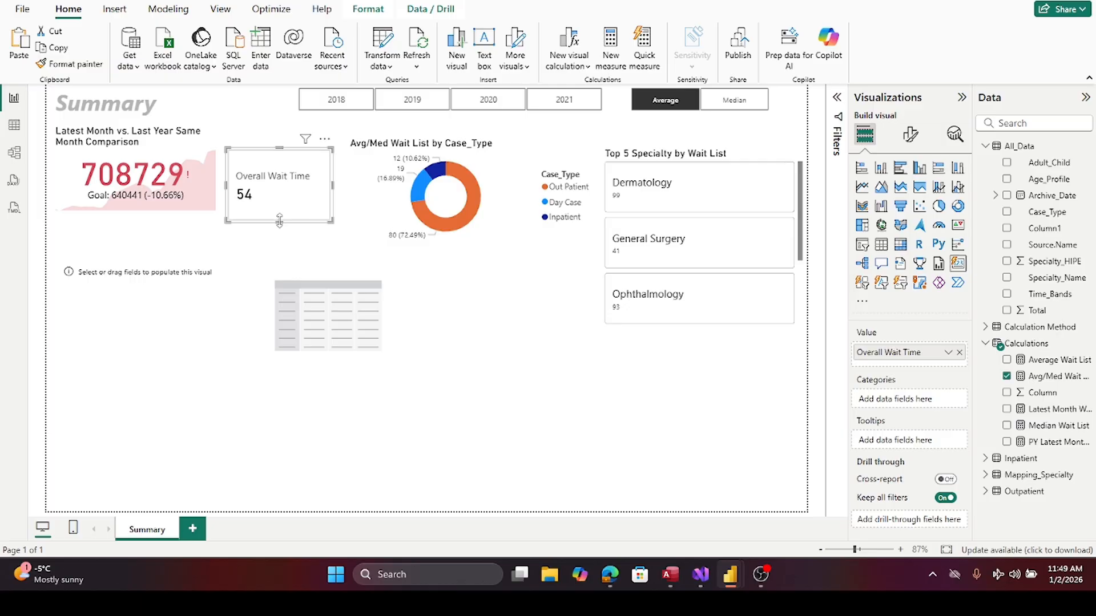
left_click(306, 247)
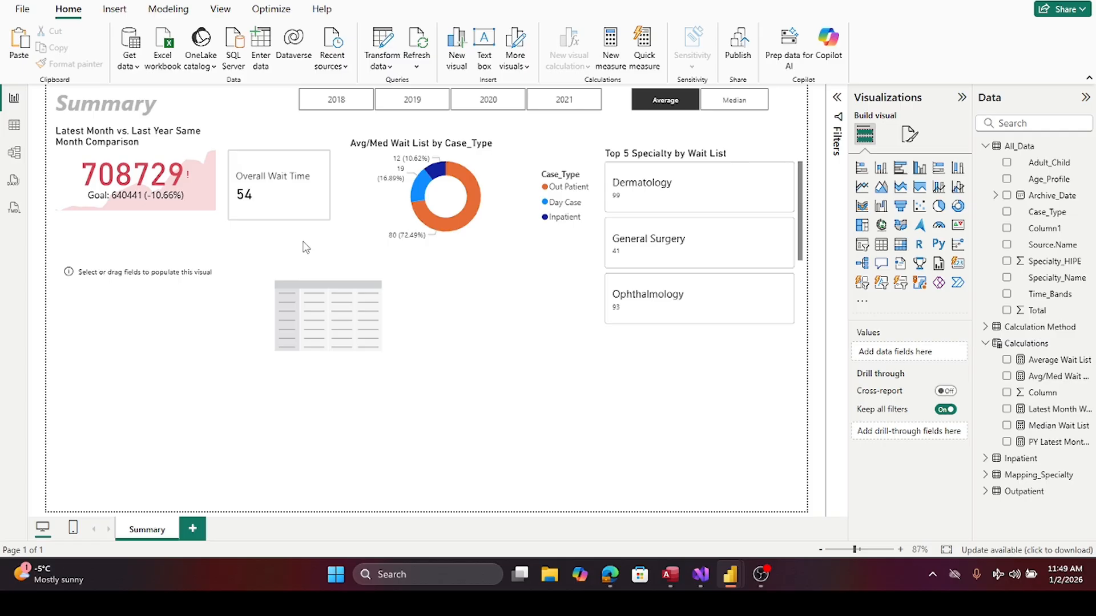
left_click(303, 219)
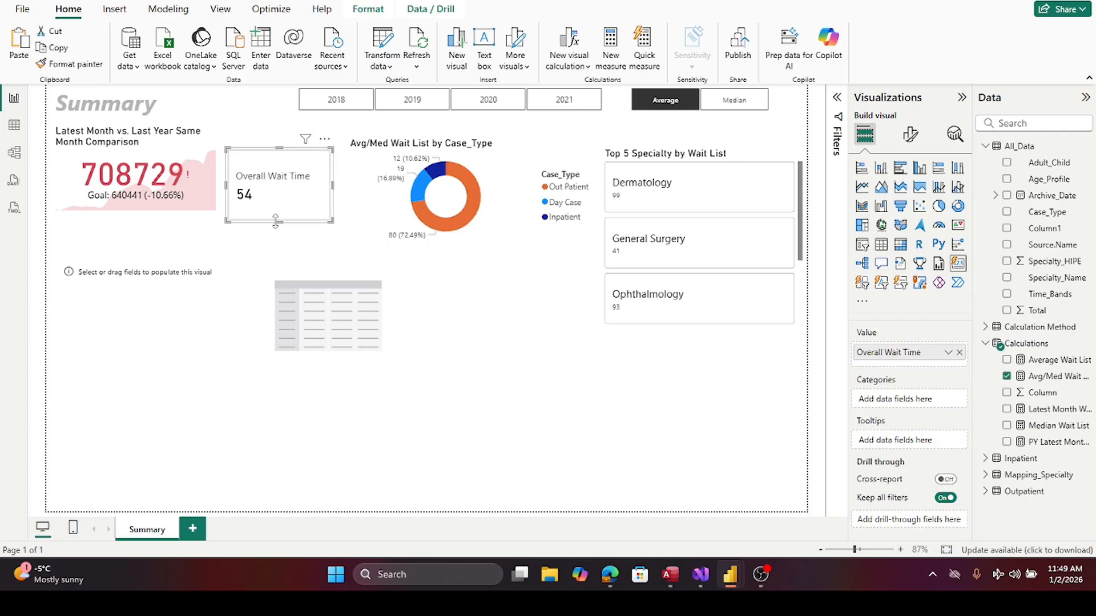
left_click_drag(276, 220, 280, 212)
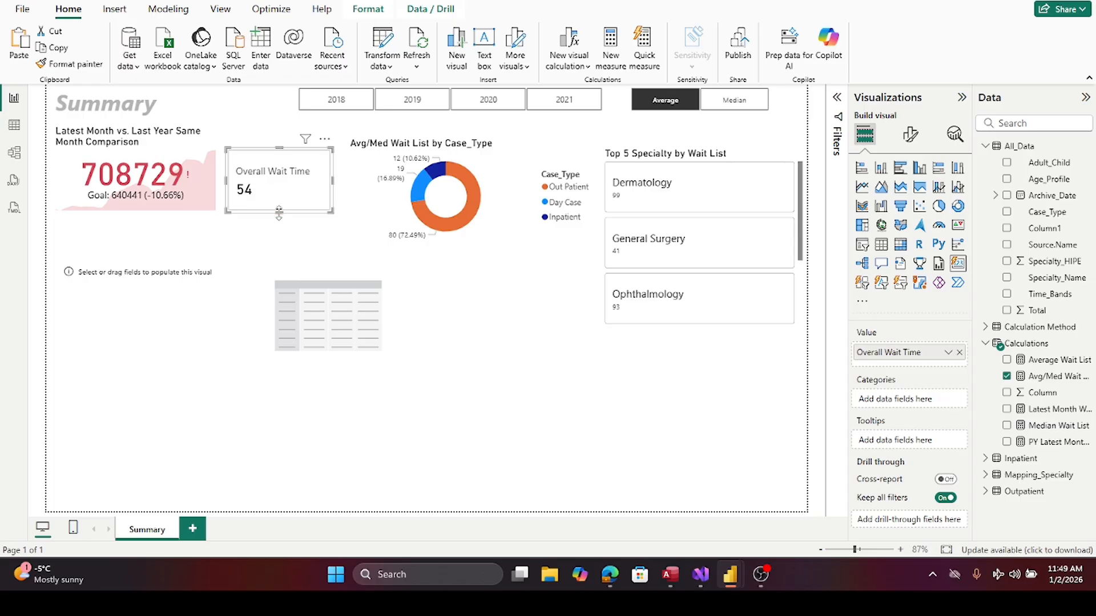
left_click(287, 239)
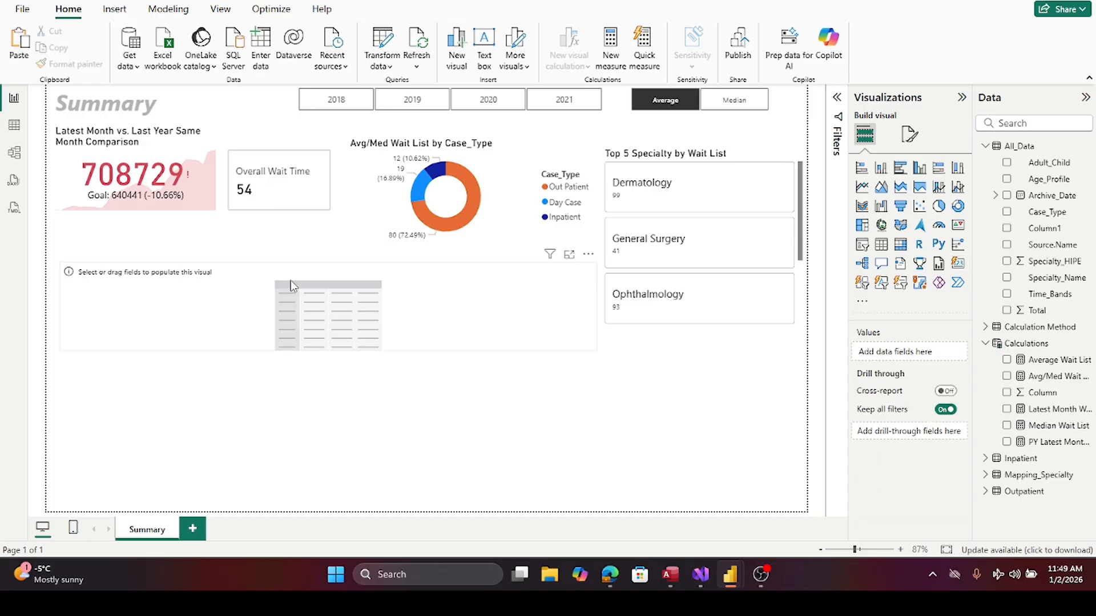
- Populate the empty matrix with Age_Profile as rows, Time_Bands as columns and the Avg/Med Wait List measure as values
left_click(290, 282)
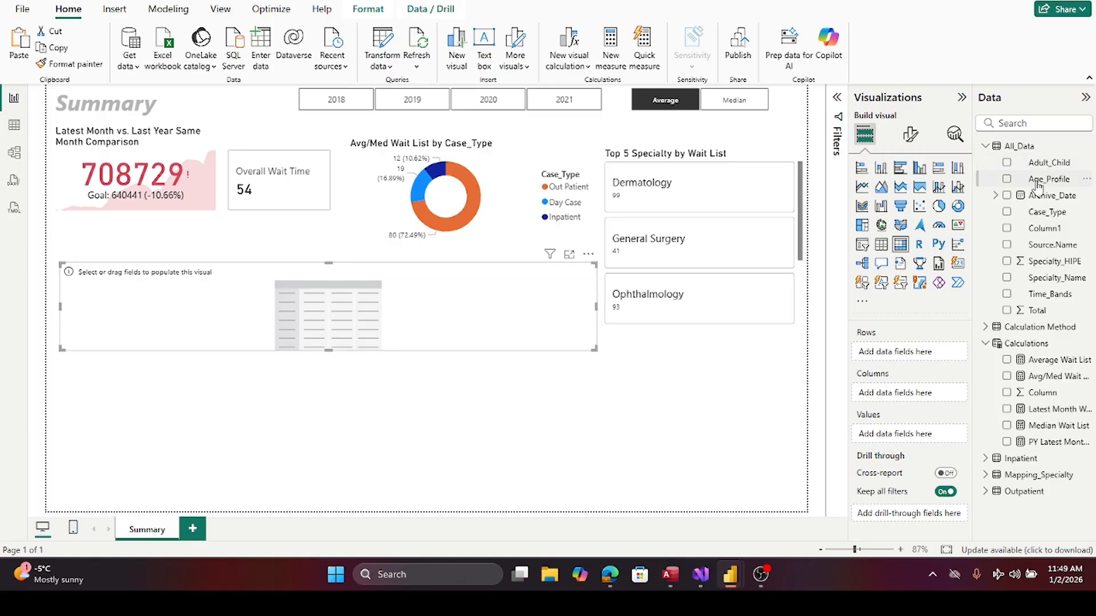
left_click_drag(1038, 187, 919, 360)
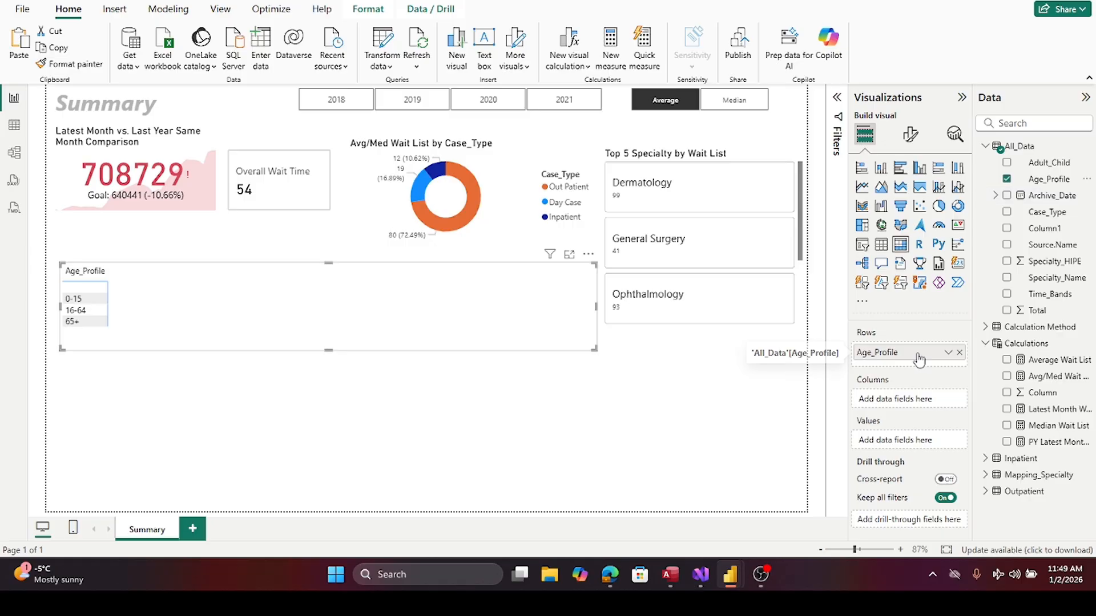
left_click_drag(1053, 297, 937, 403)
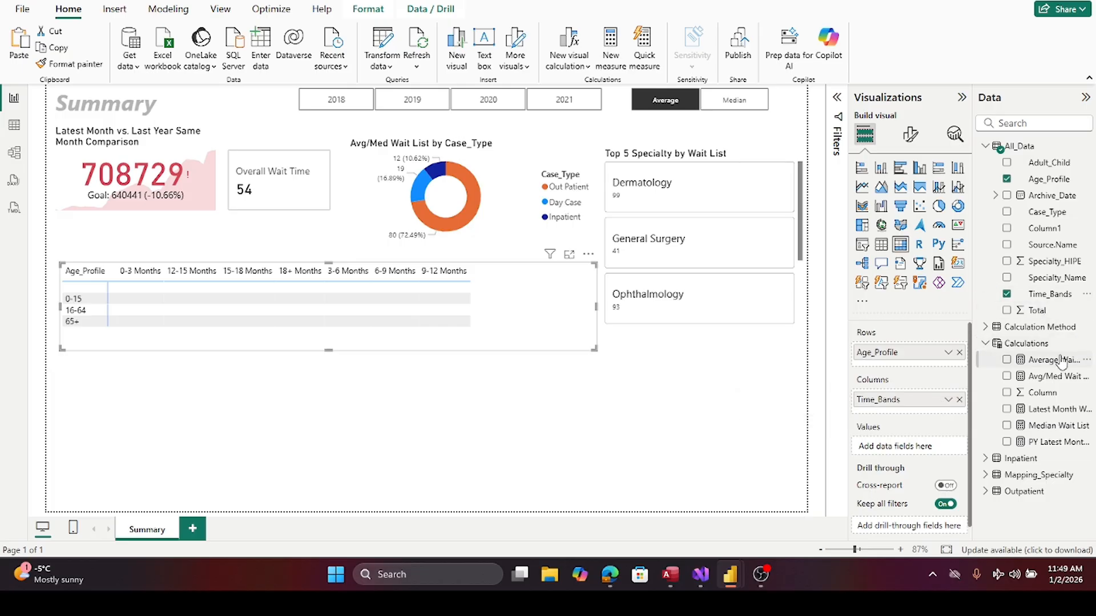
left_click_drag(1057, 387, 936, 451)
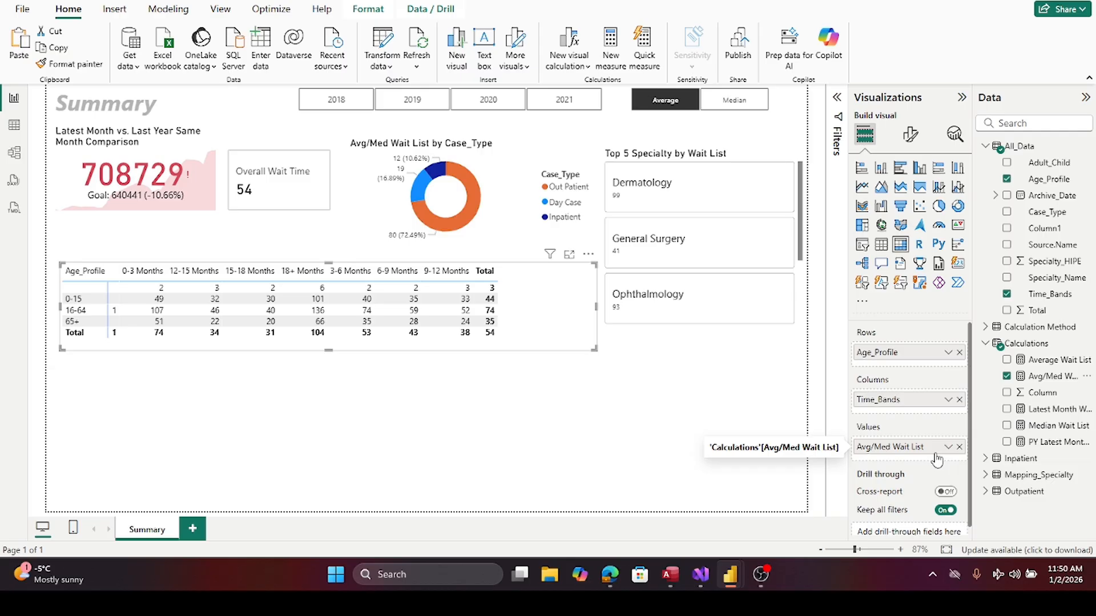
- Turn off the column subtotals and row subtotals of the age-profile matrix
left_click(911, 136)
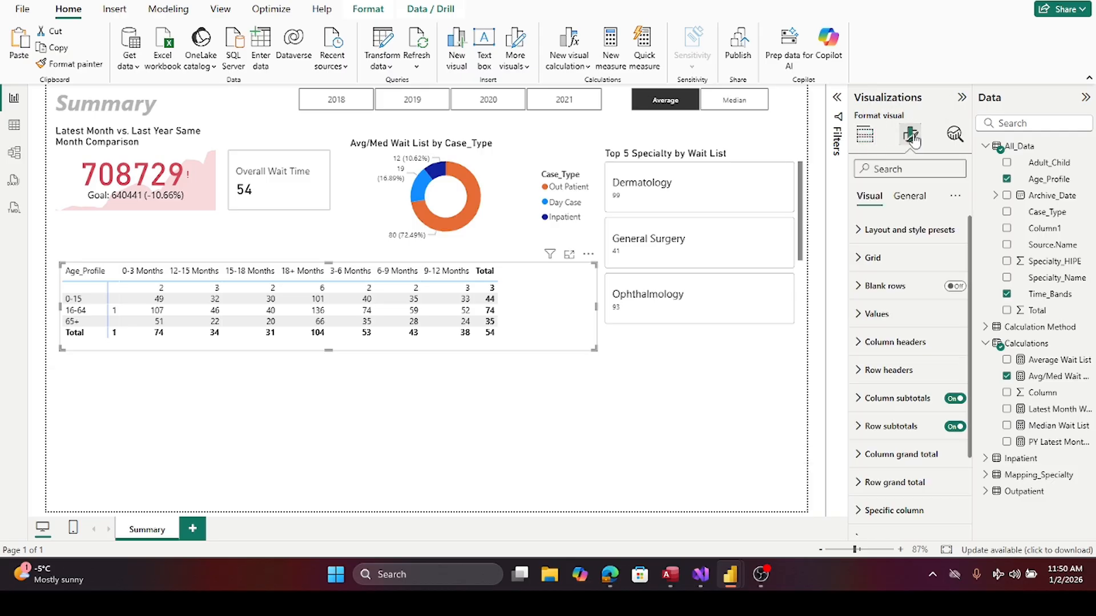
left_click(952, 399)
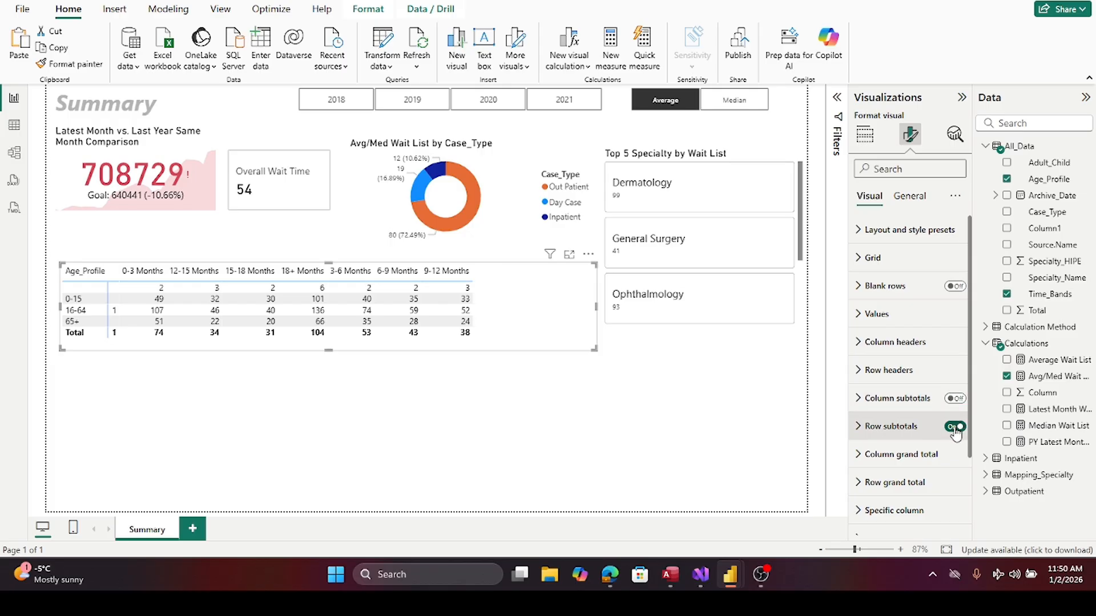
left_click(954, 428)
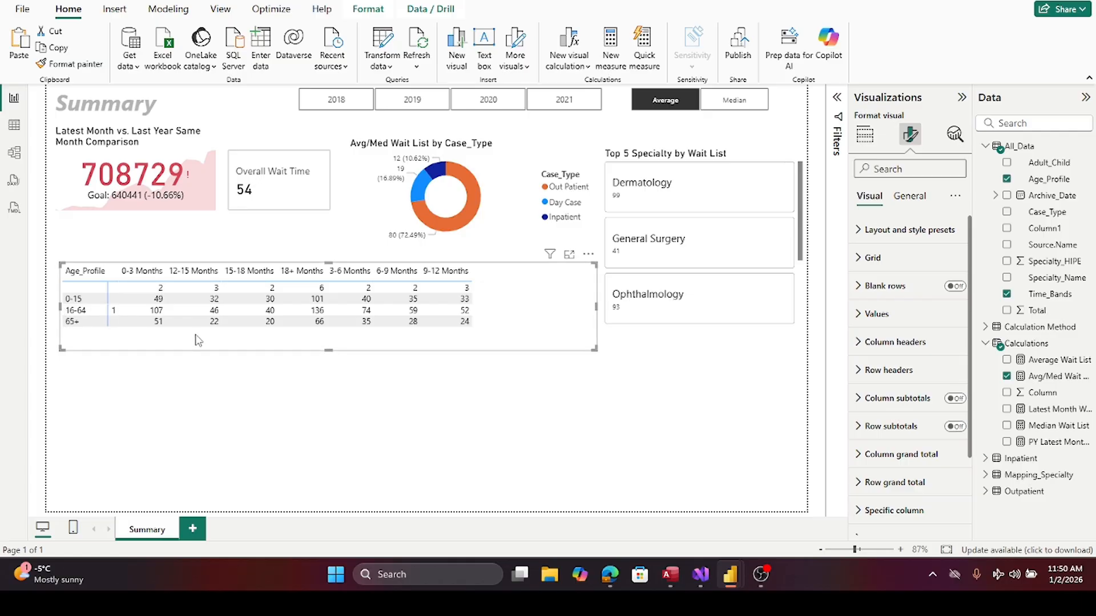
- Set the font size of the matrix values to 12
left_click(921, 198)
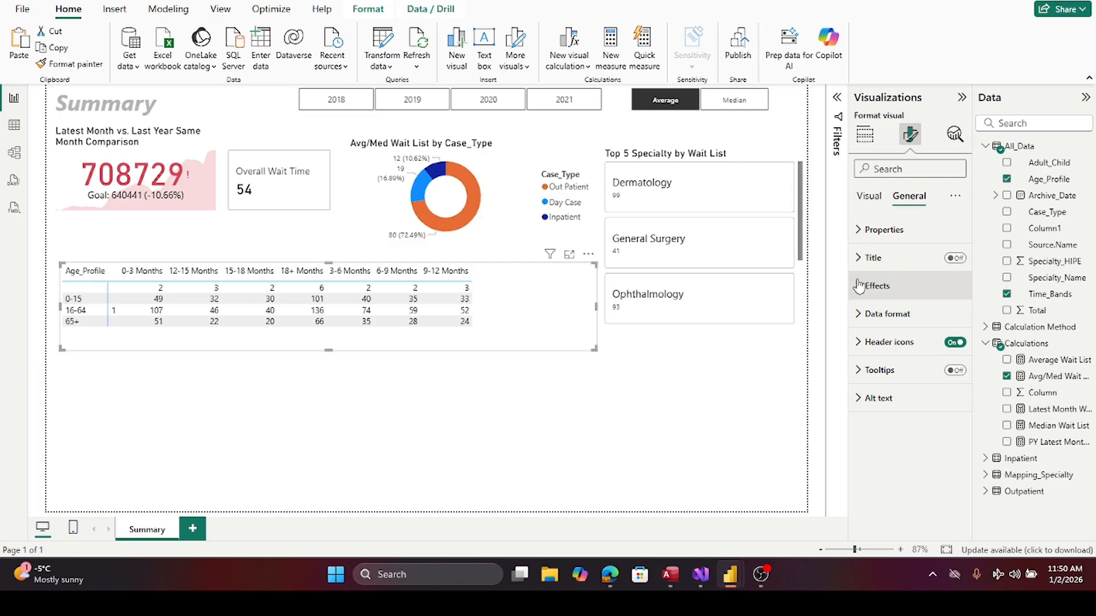
left_click(868, 197)
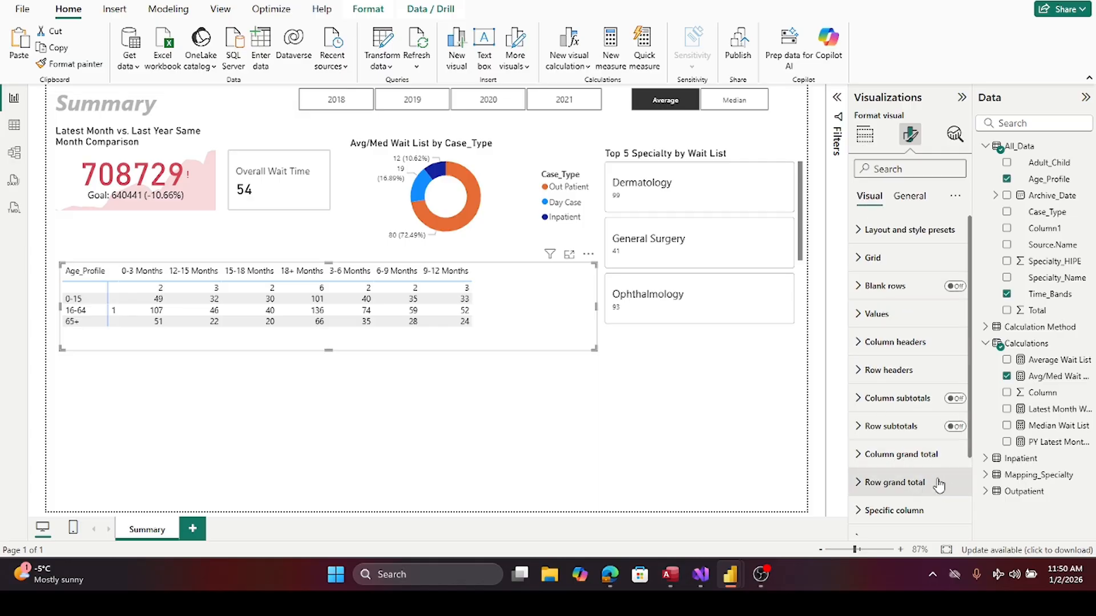
scroll(972, 304, "down", 3)
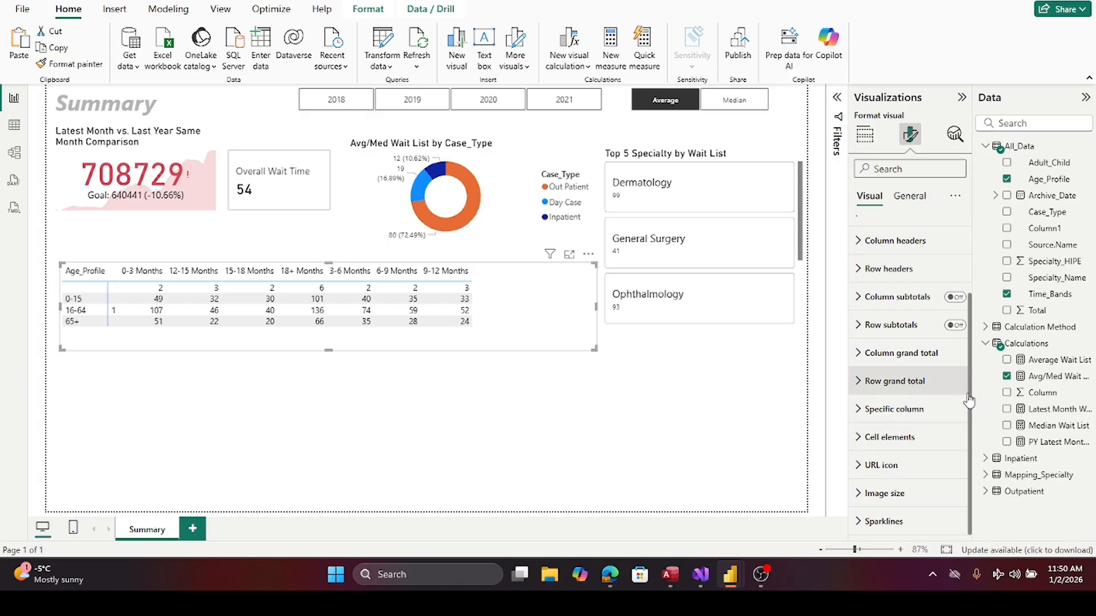
scroll(968, 371, "up", 3)
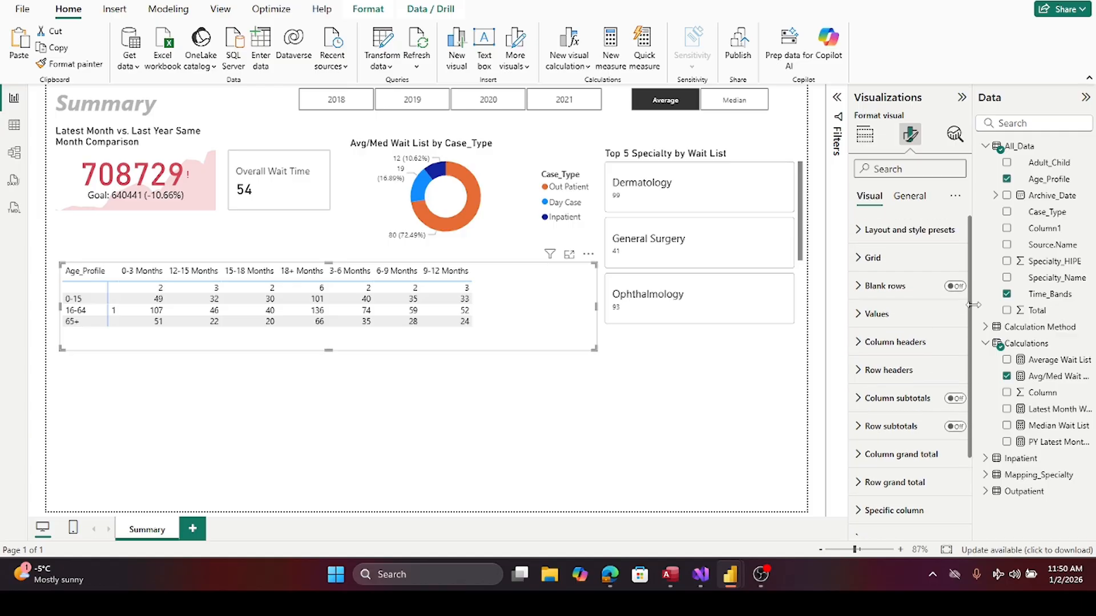
left_click(862, 320)
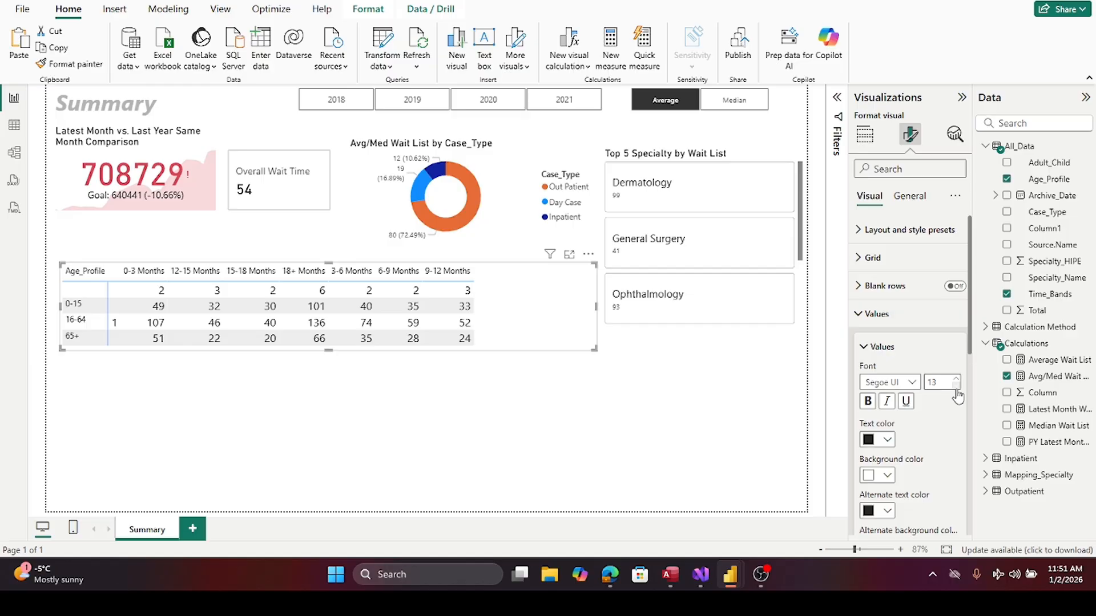
left_click(956, 386)
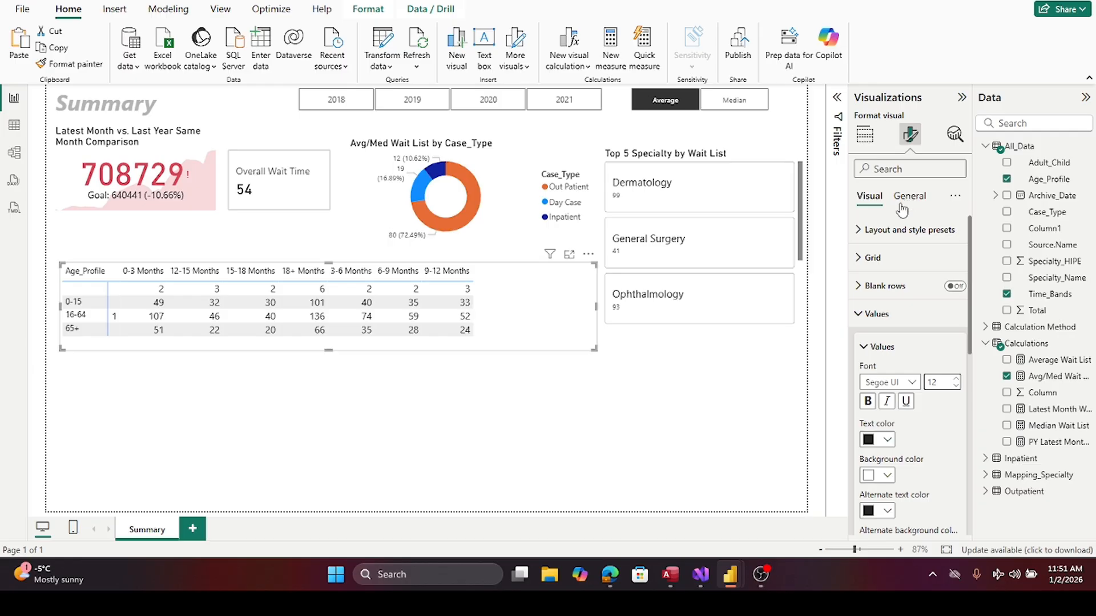
- Set the text size of the matrix's column headers and row headers to 12
left_click(864, 134)
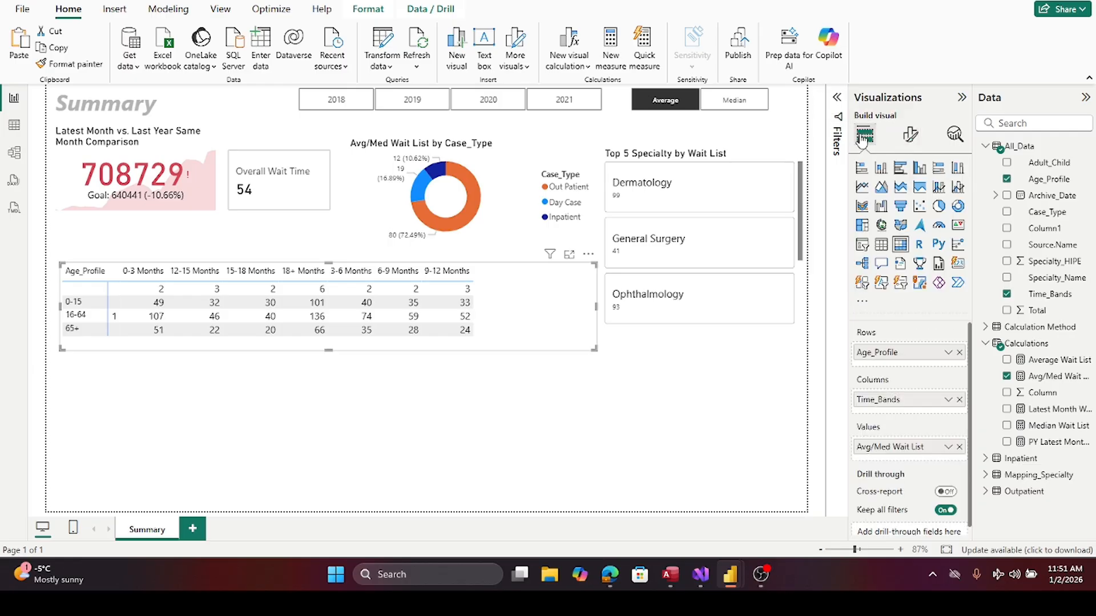
left_click(910, 134)
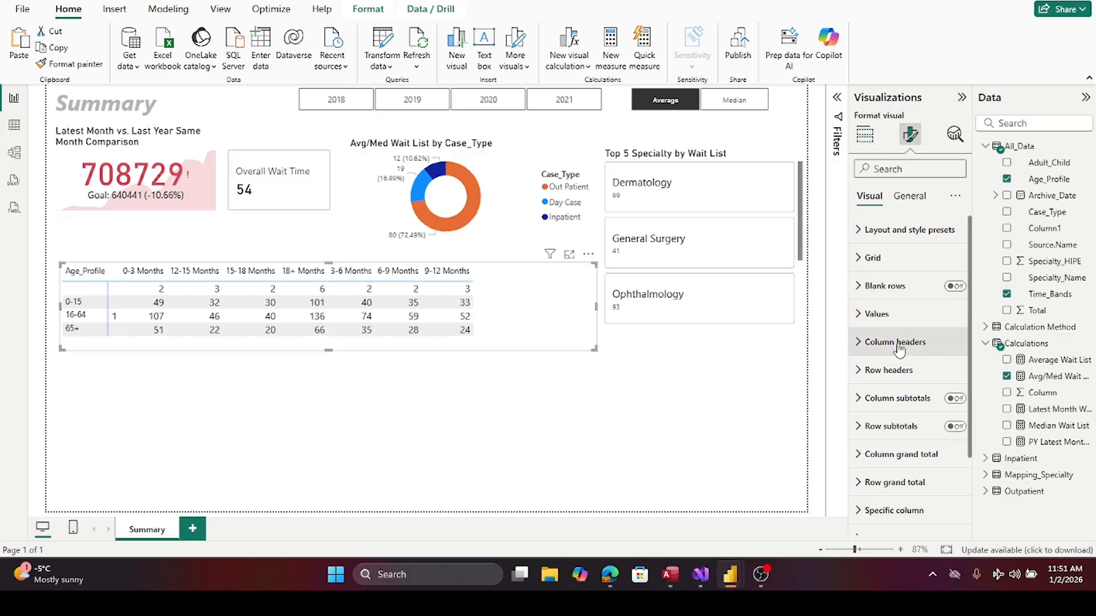
left_click(861, 344)
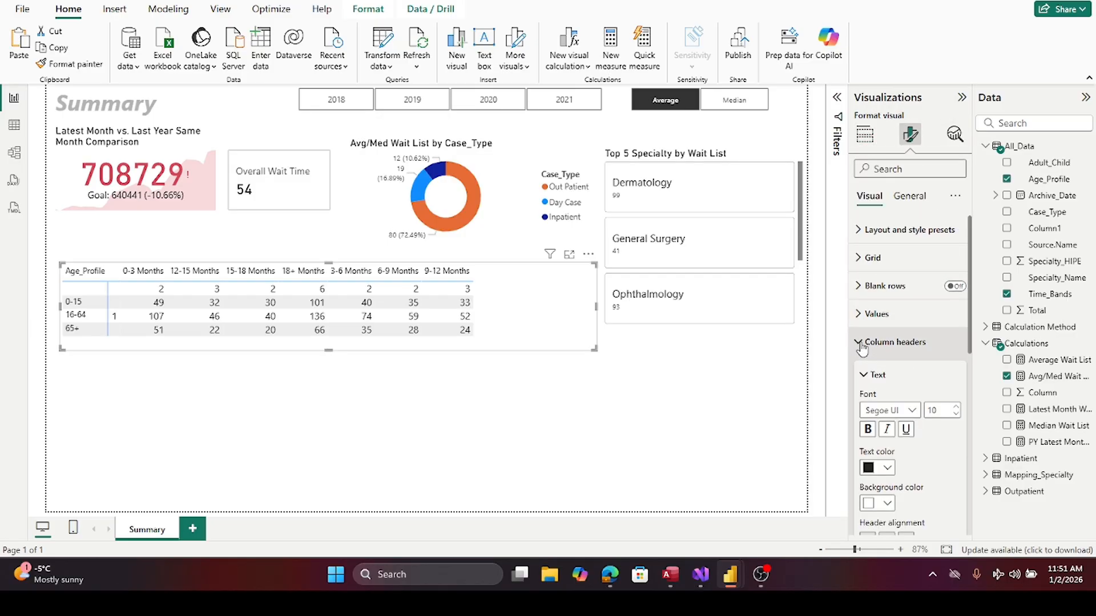
left_click(957, 408)
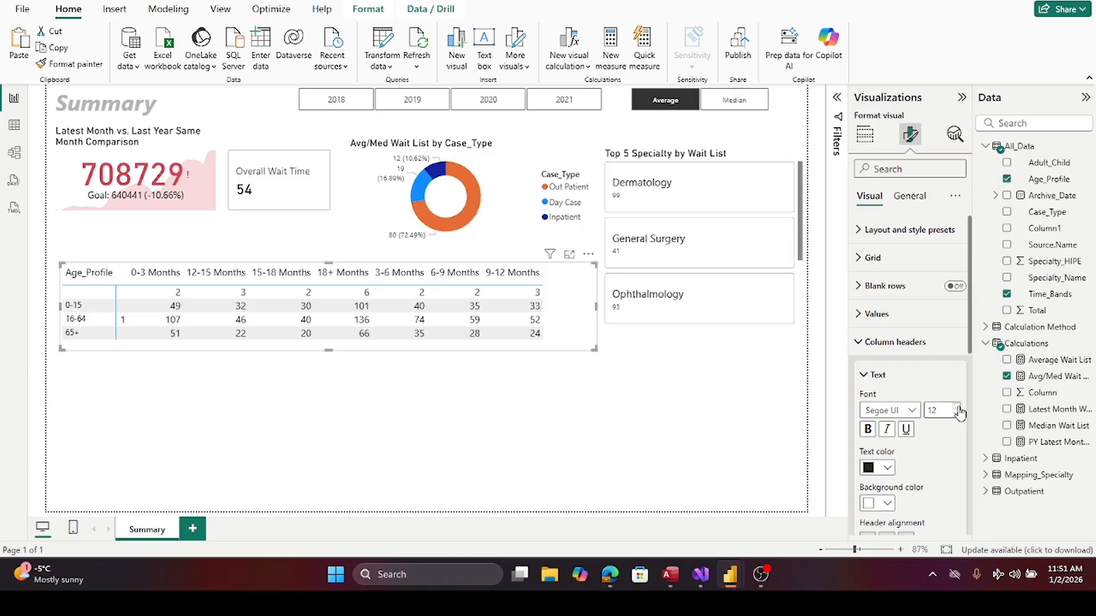
left_click(865, 377)
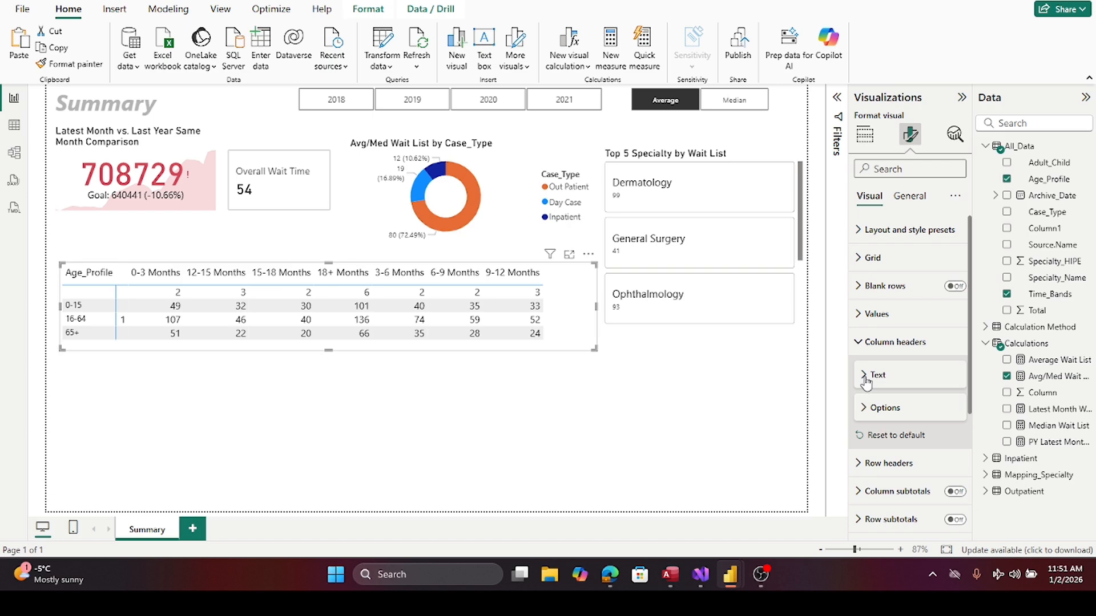
left_click(862, 465)
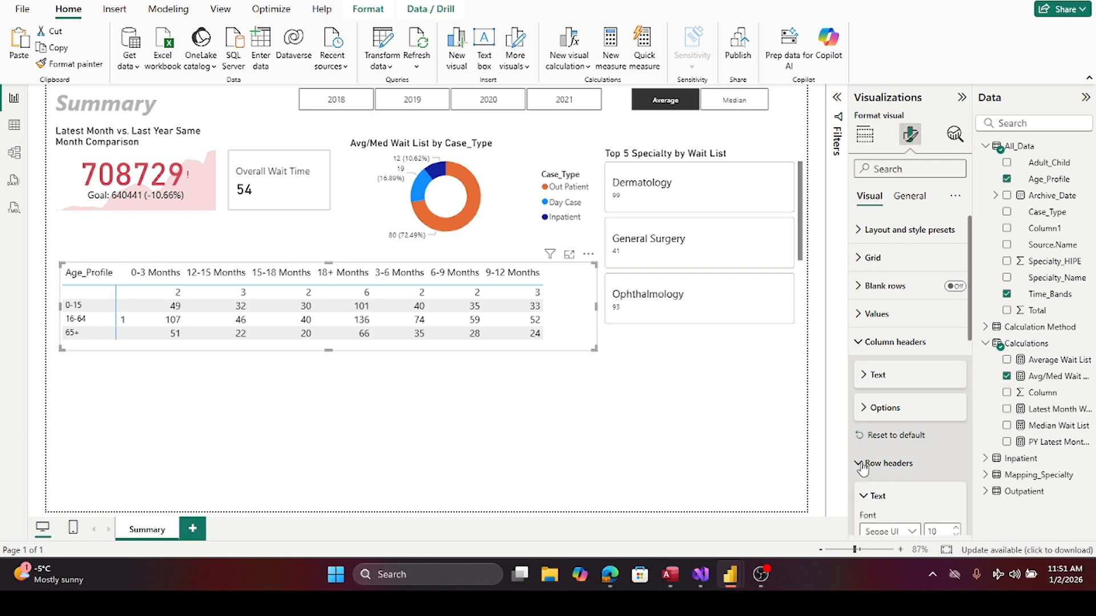
left_click(955, 531)
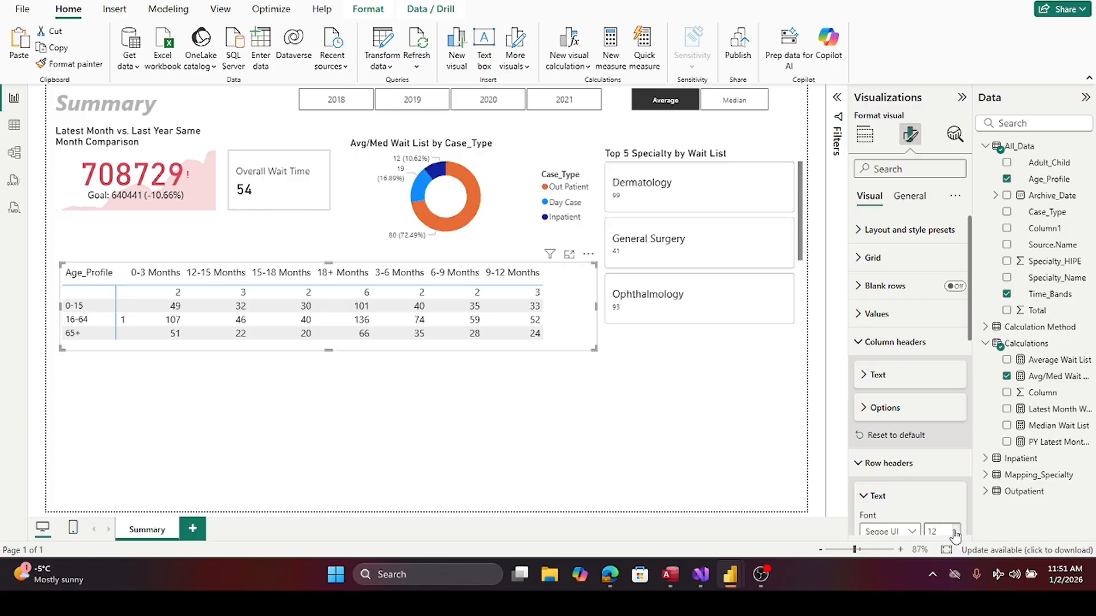
left_click(520, 463)
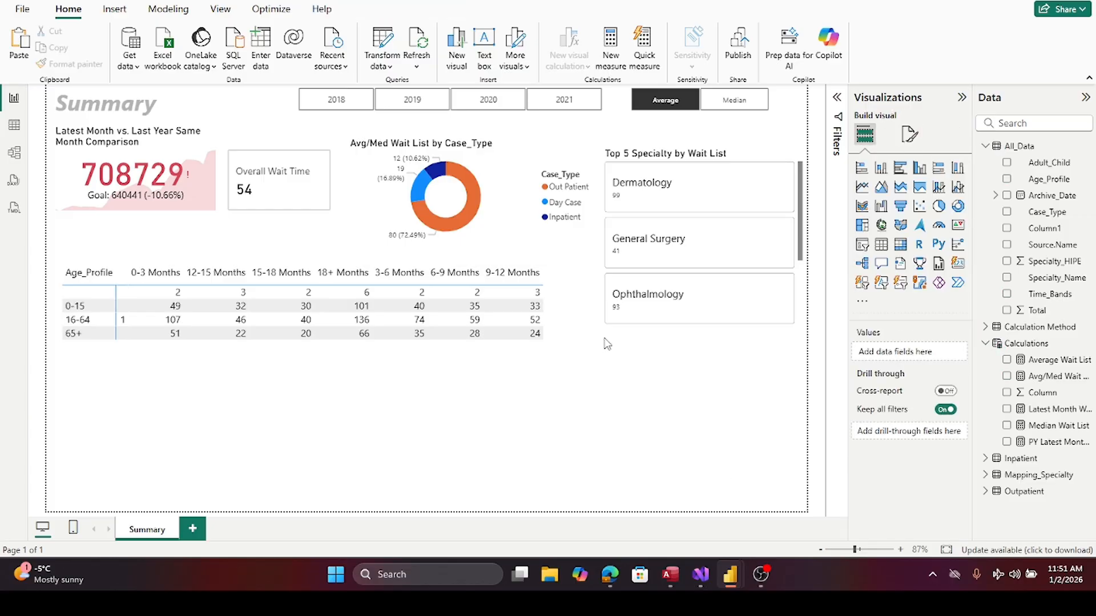
- Narrow the matrix to its last column and move it slightly down and across, close to the Top 5 Specialty list
left_click(554, 304)
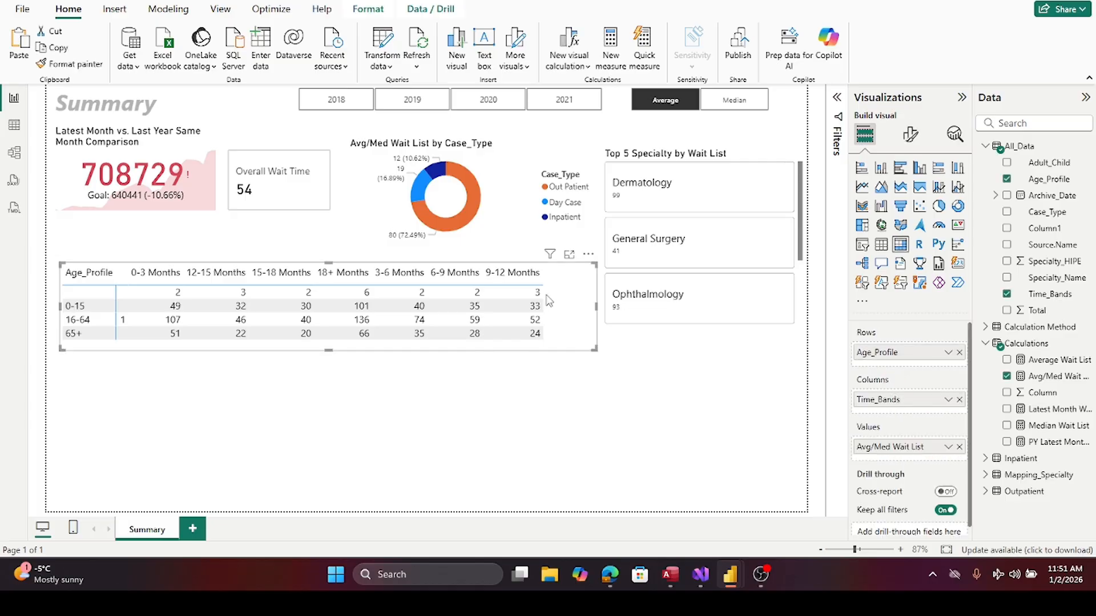
mouse_move(540, 284)
left_mouse_down()
mouse_move(594, 295)
mouse_move(542, 303)
left_mouse_up()
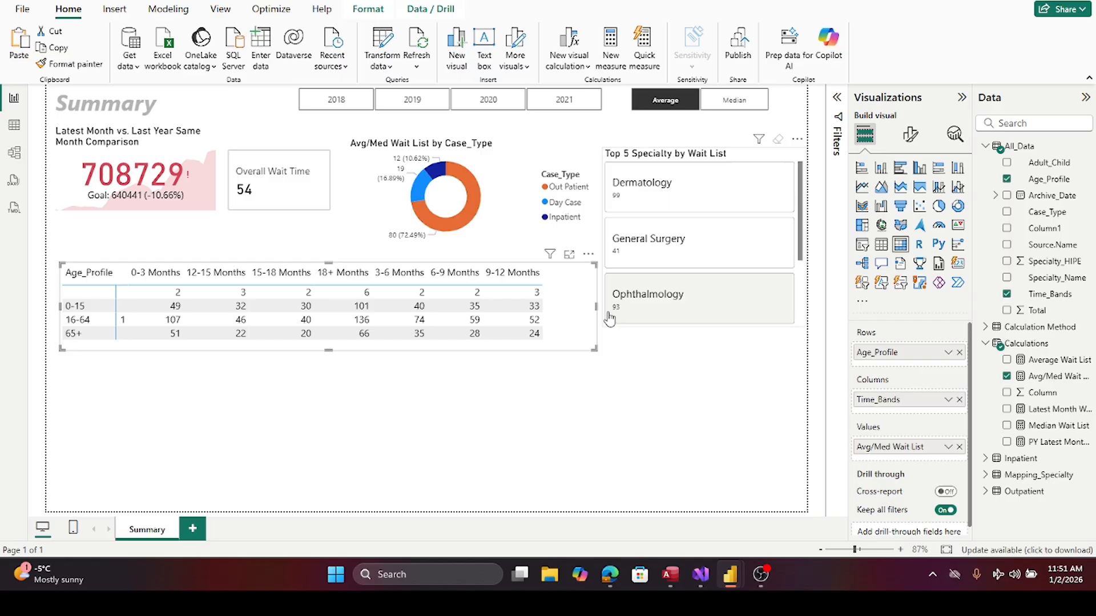
left_click_drag(596, 306, 563, 319)
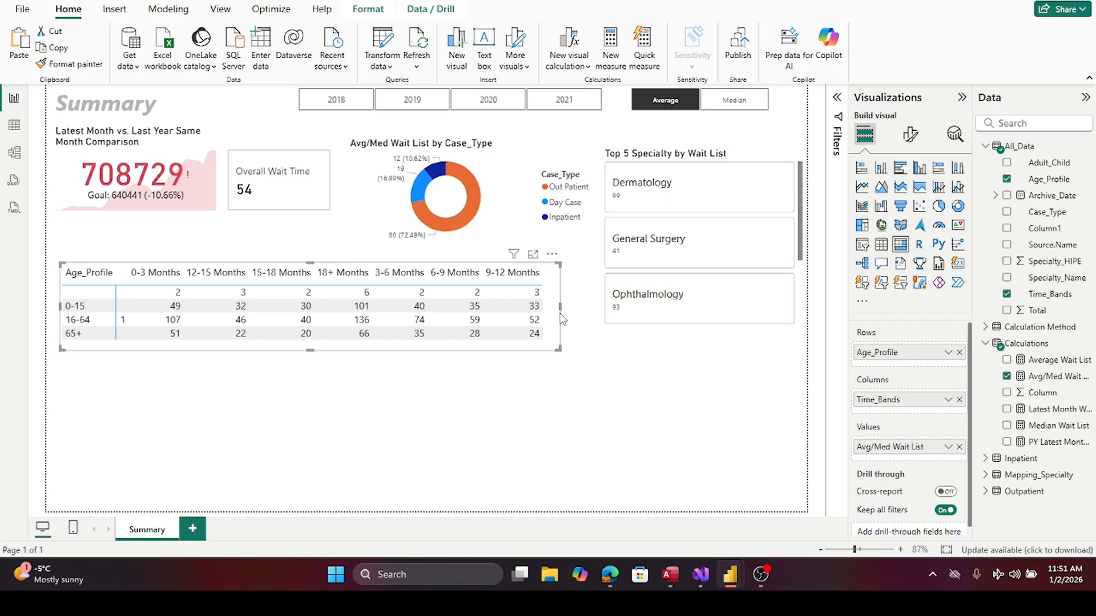
left_click_drag(460, 346, 502, 364)
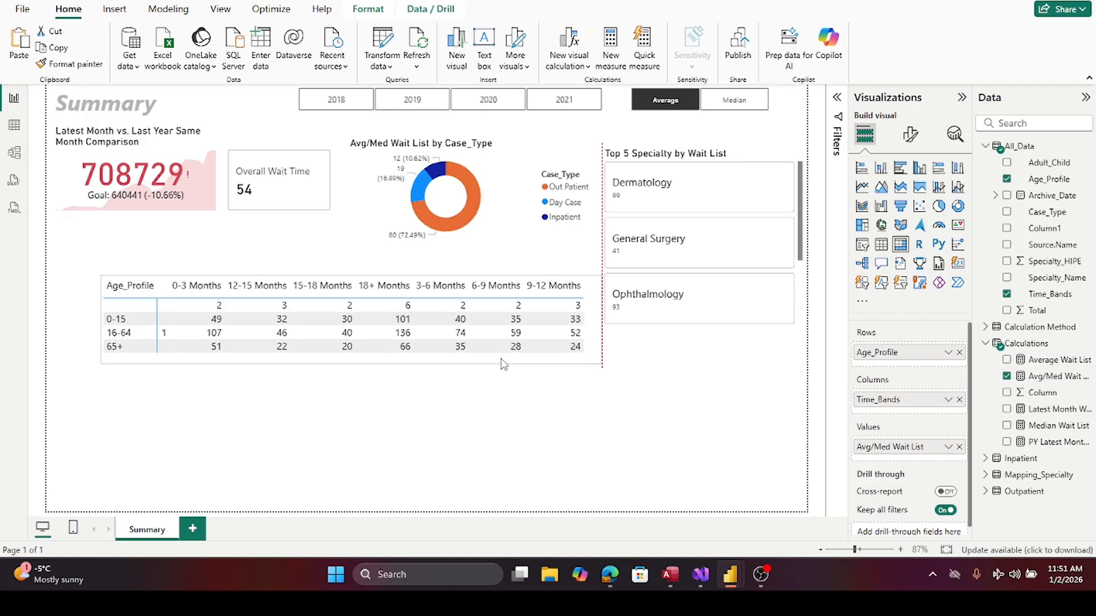
mouse_move(504, 364)
left_mouse_down()
mouse_move(487, 361)
mouse_move(500, 360)
left_mouse_up()
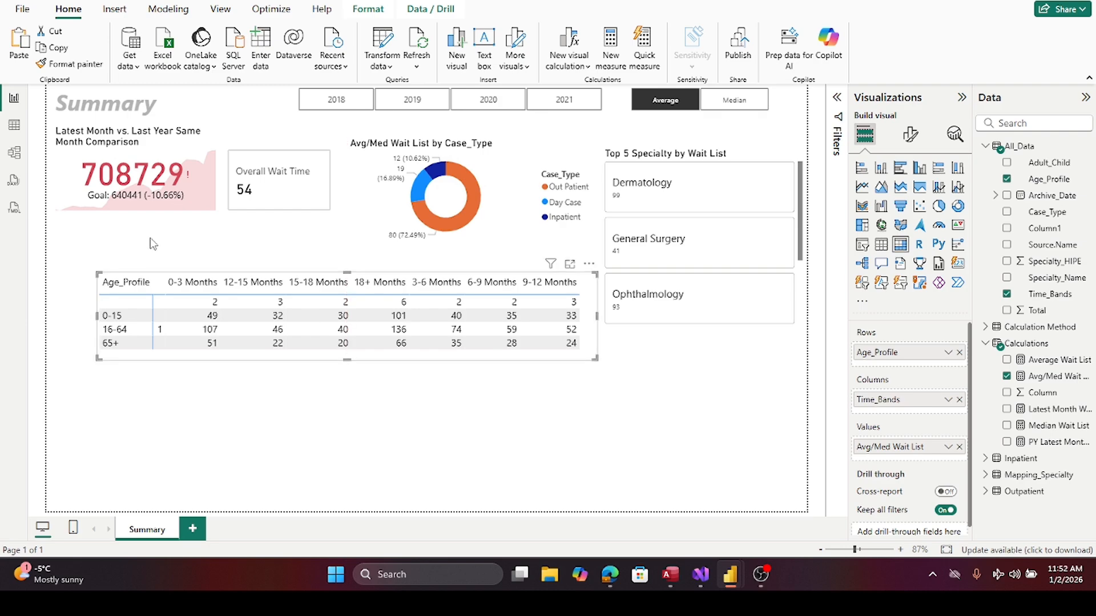
- Align the left edges of the KPI, the Summary title and the matrix, slightly inside the page border
left_click(133, 208)
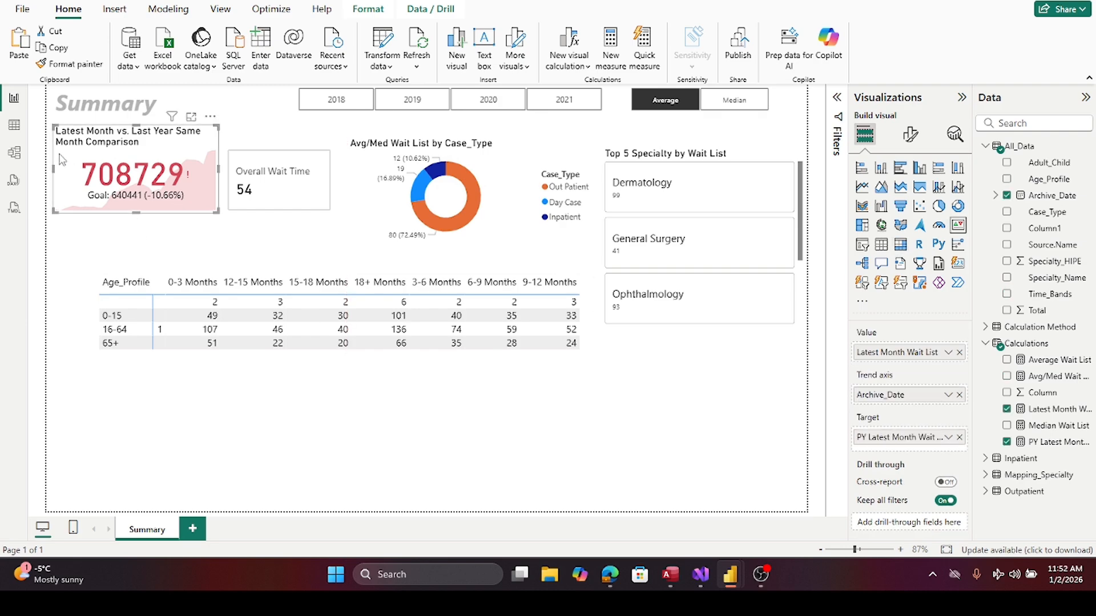
left_click_drag(51, 166, 73, 181)
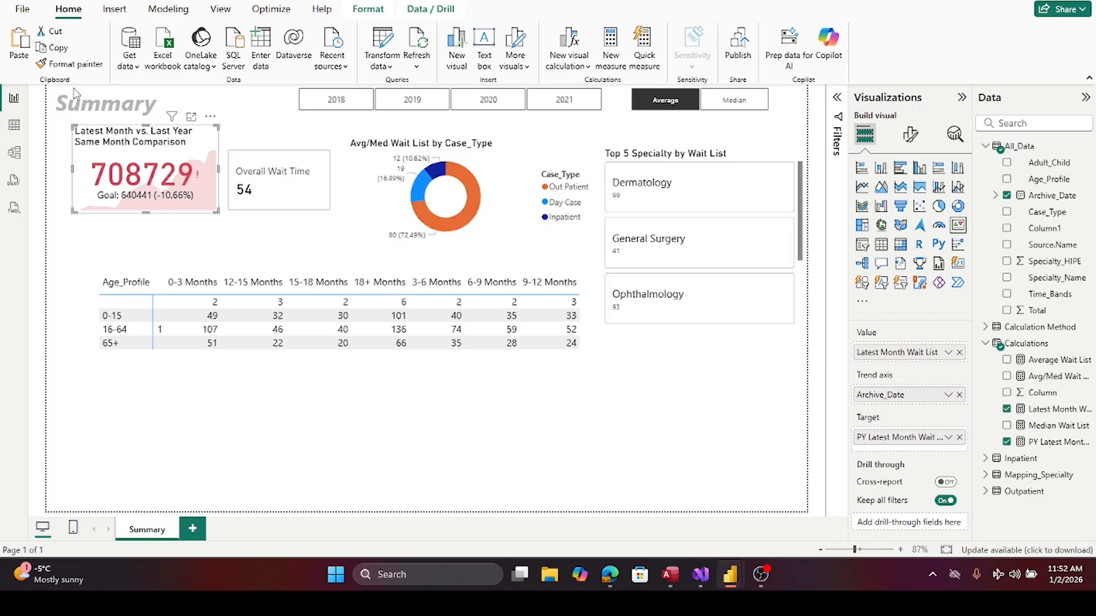
left_click_drag(55, 100, 78, 108)
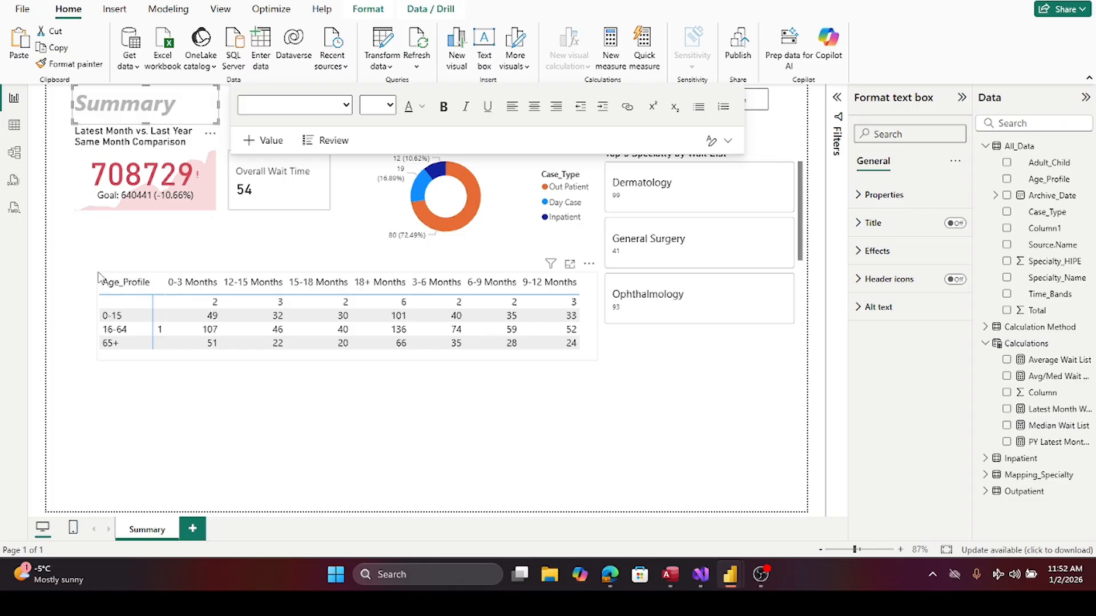
left_click(97, 318)
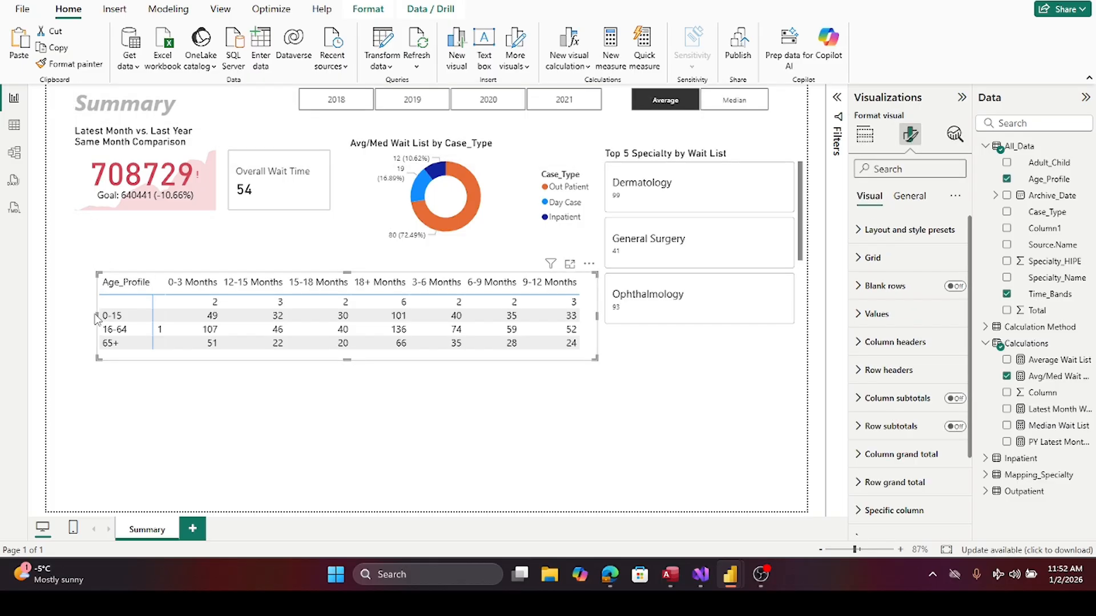
left_click_drag(96, 318, 75, 324)
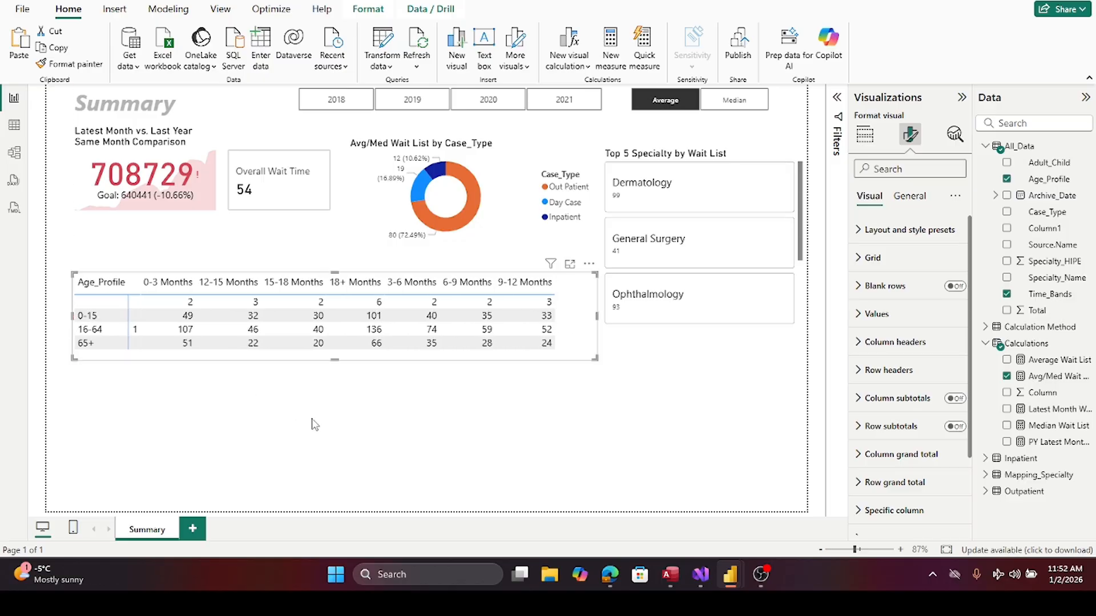
left_click(334, 438)
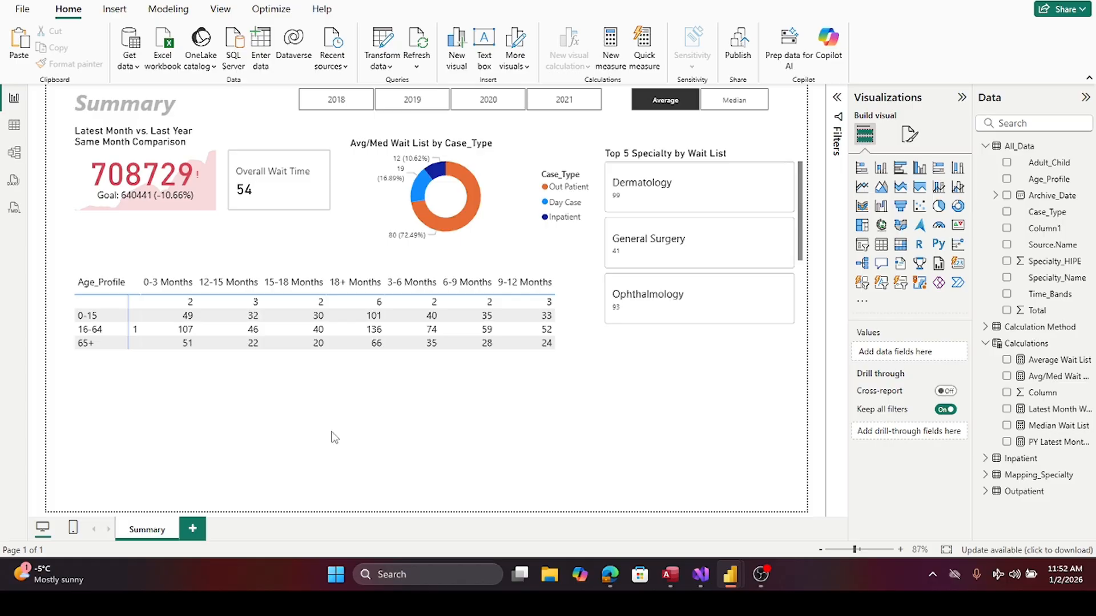
- Turn on background colour conditional formatting for the Avg/Med Wait List cells of the age and time-band matrix
left_click(582, 354)
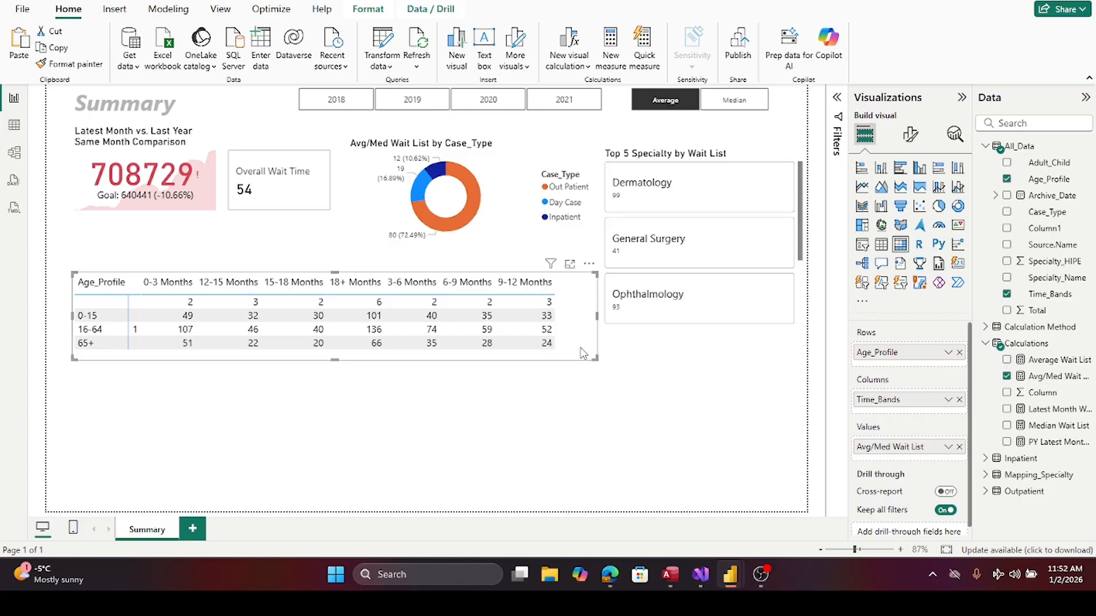
left_click(912, 136)
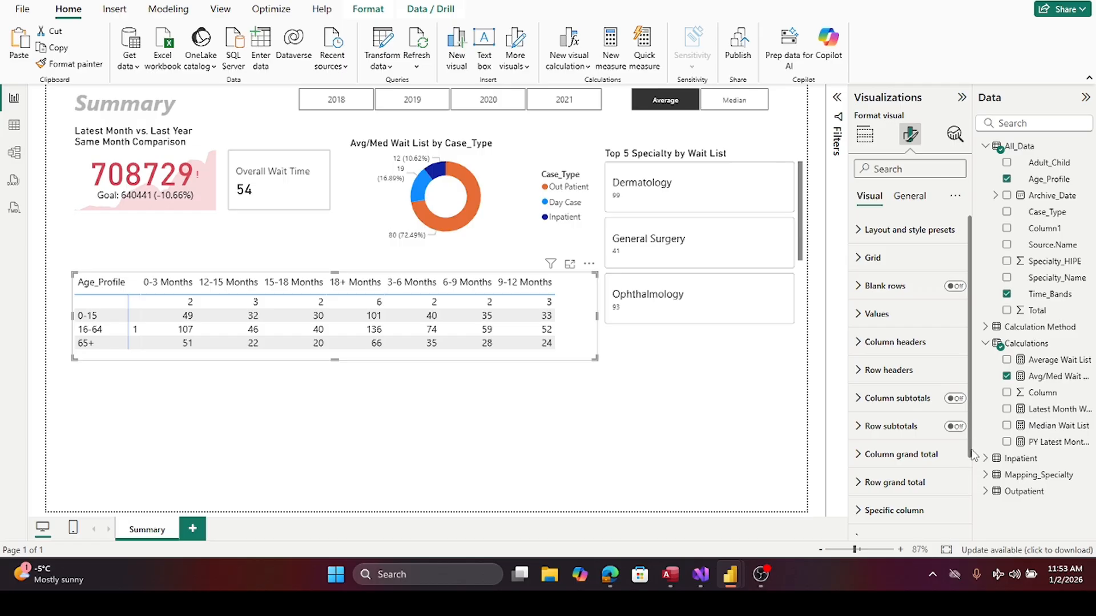
left_click_drag(972, 459, 973, 545)
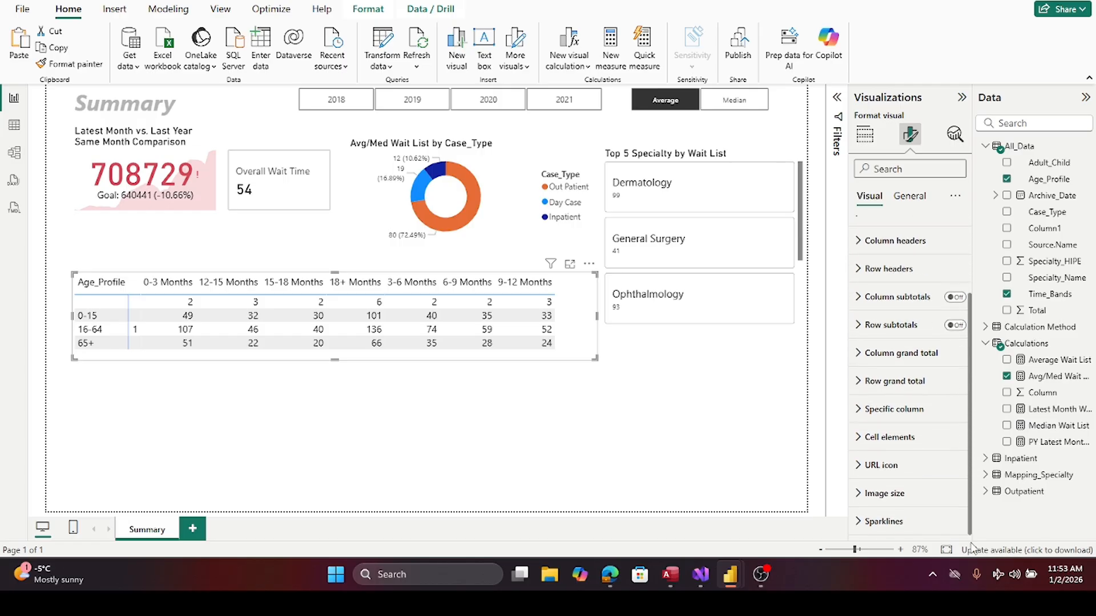
left_click(858, 438)
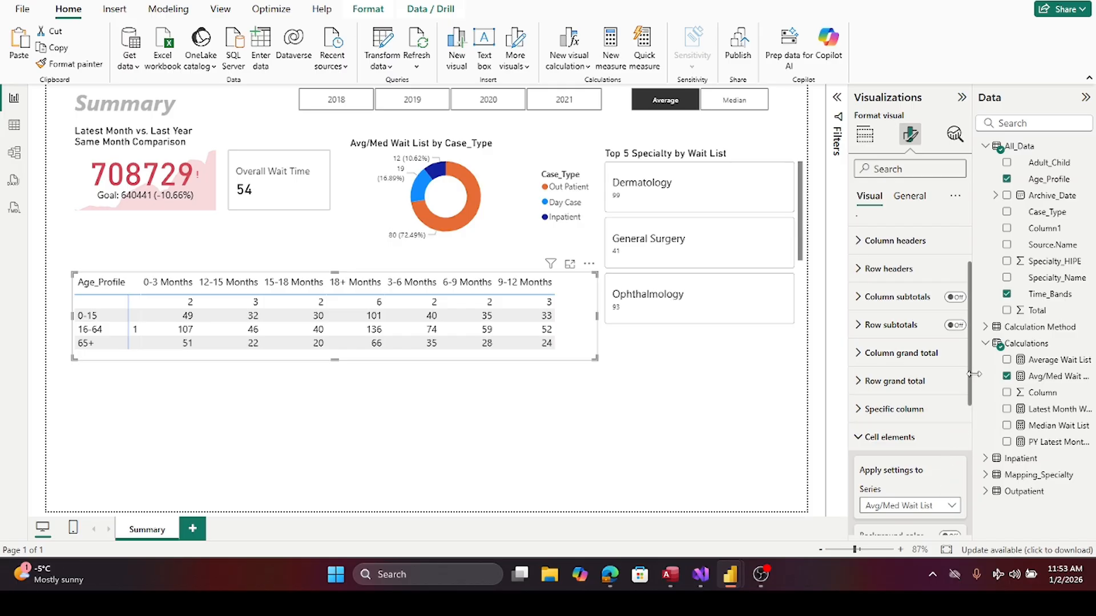
scroll(973, 457, "down", 5)
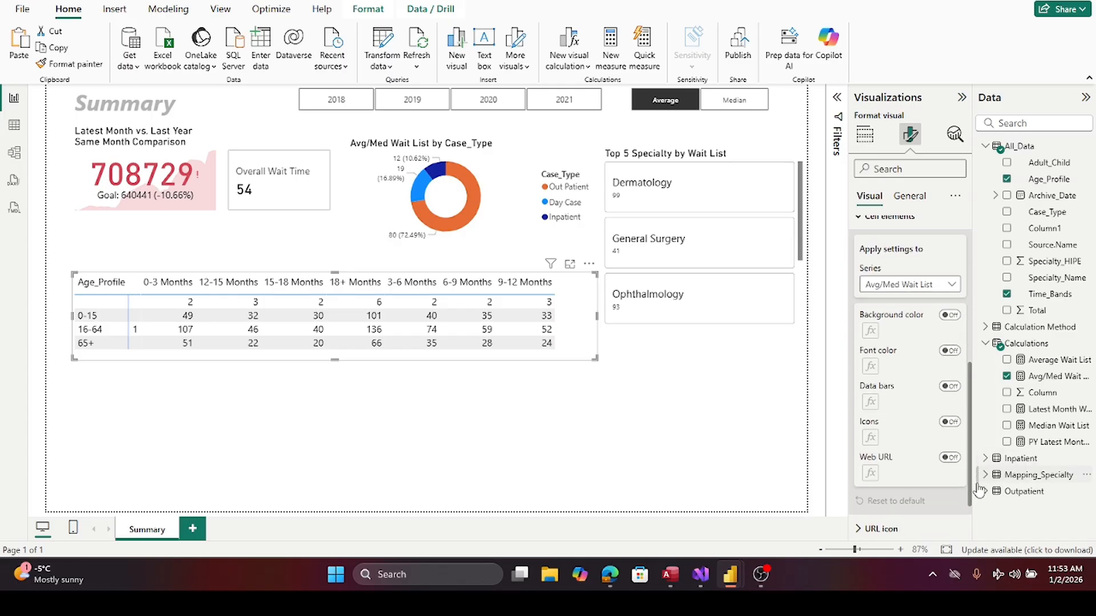
left_click(952, 306)
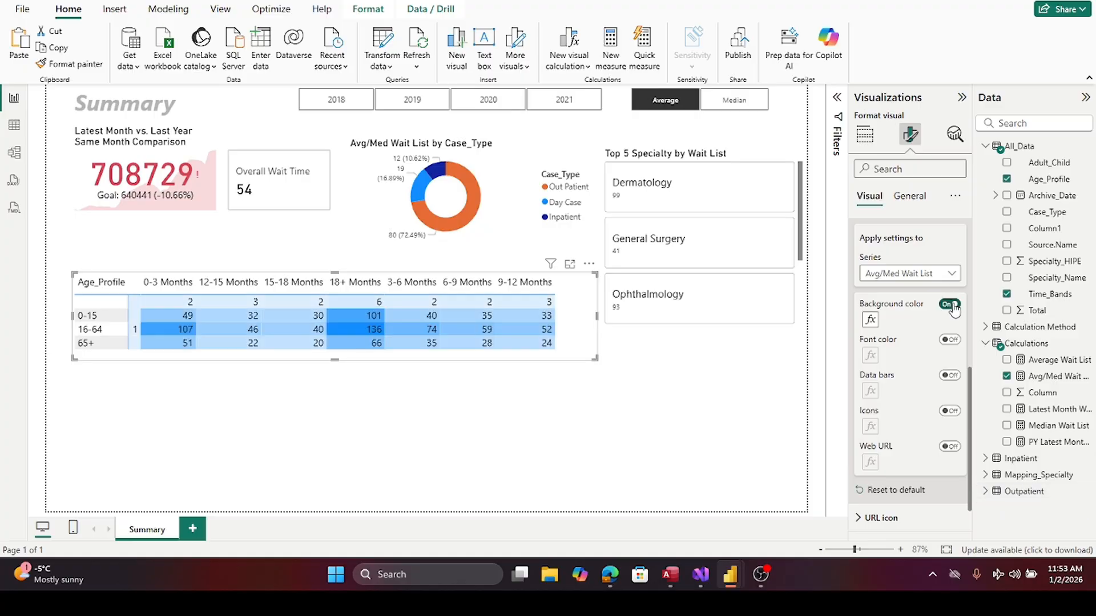
- Set the matrix background gradient to run from white at the lowest value to dark red at the highest value
left_click(871, 320)
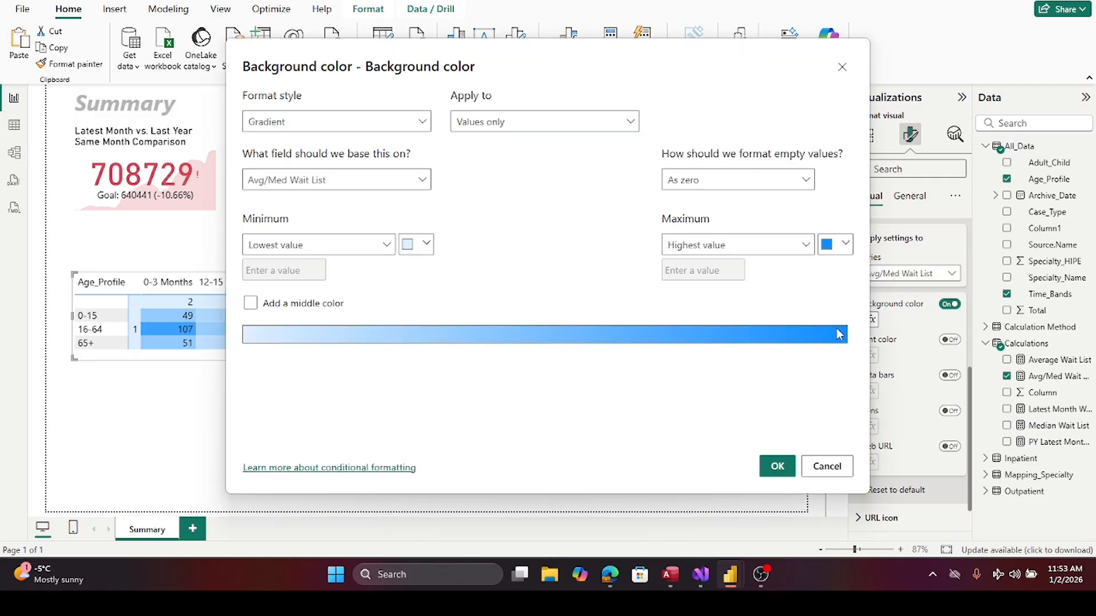
left_click(425, 250)
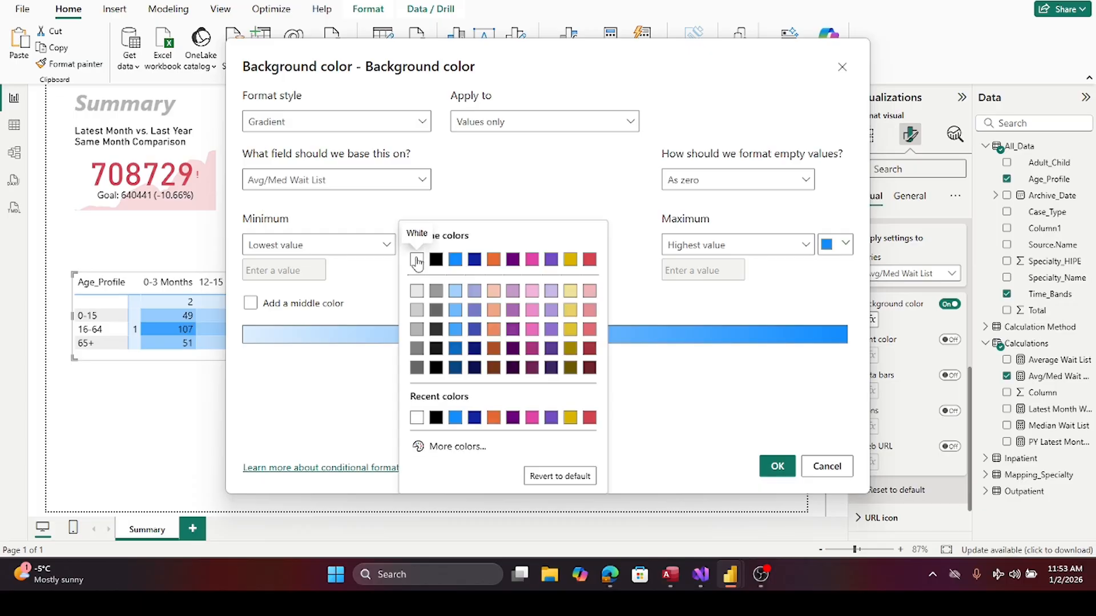
left_click(416, 260)
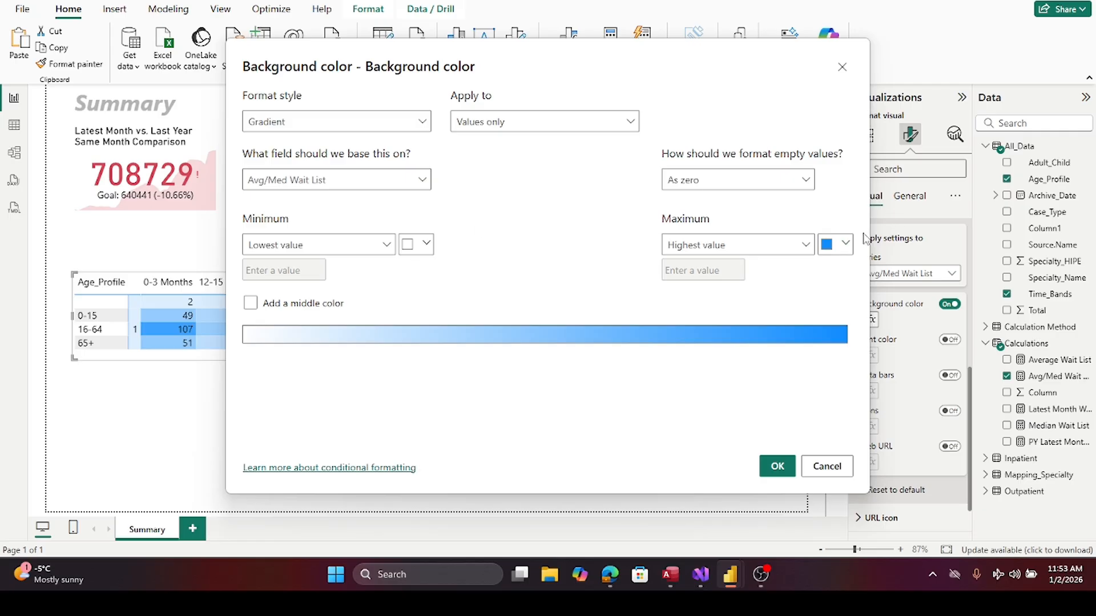
left_click(845, 245)
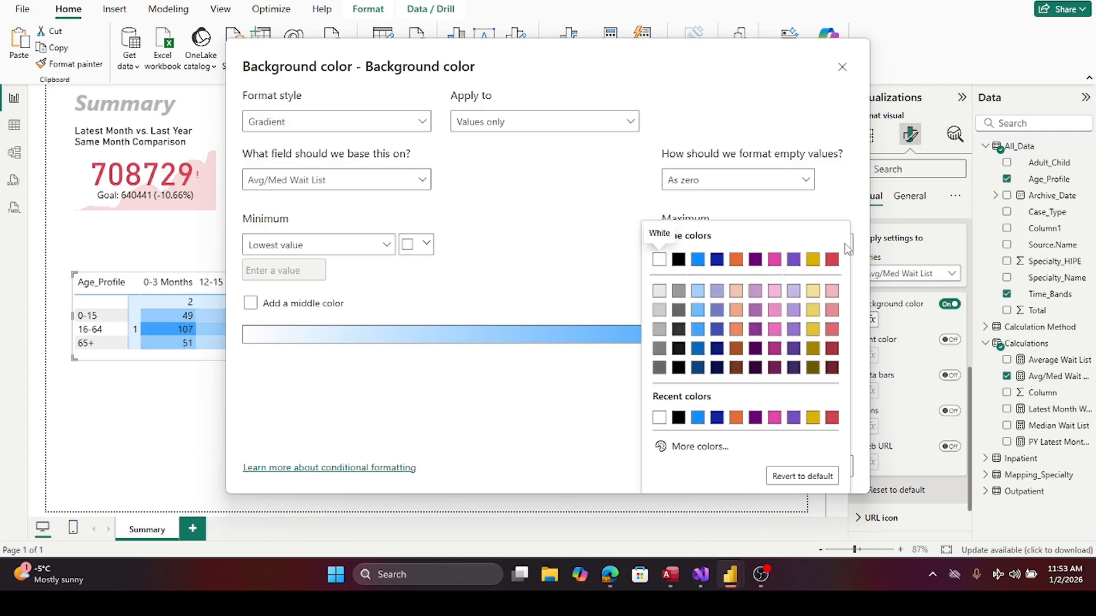
left_click(832, 350)
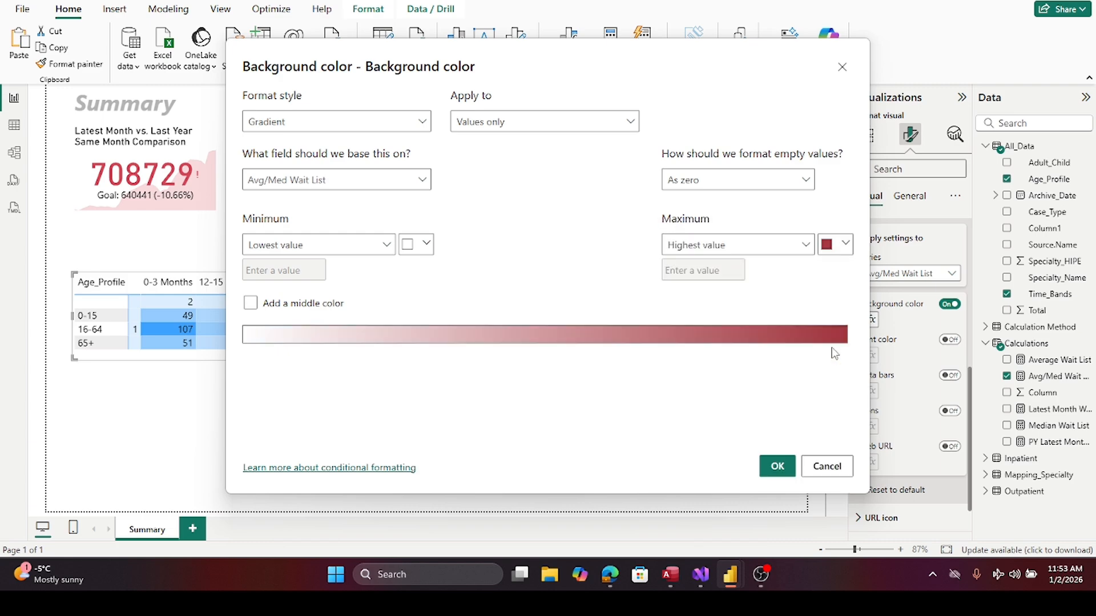
left_click(781, 469)
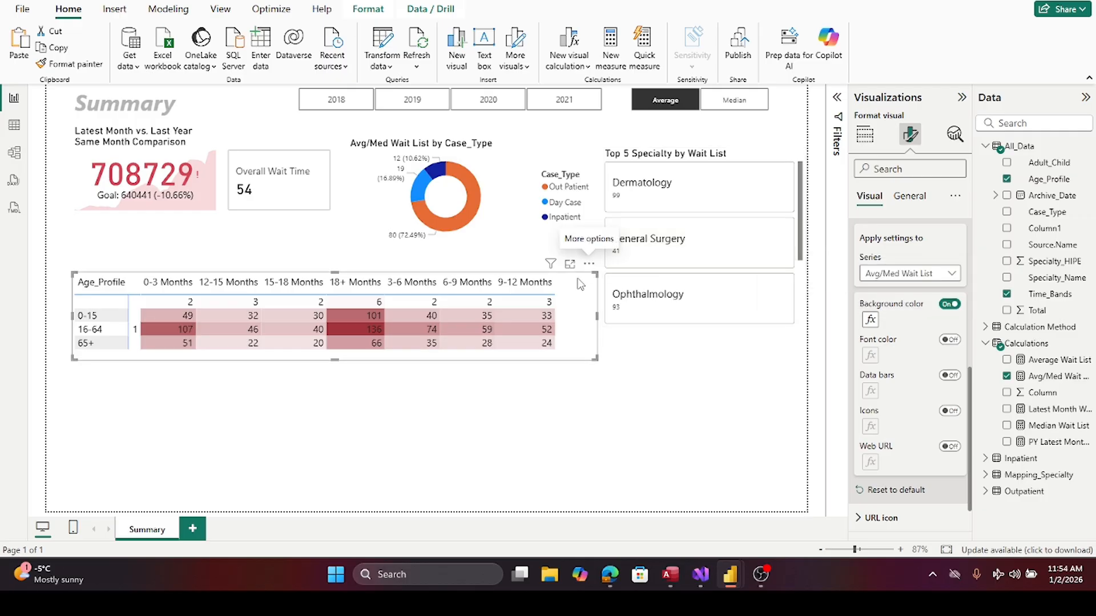
- Exclude the blank Age_Profile row from the matrix
right_click(115, 311)
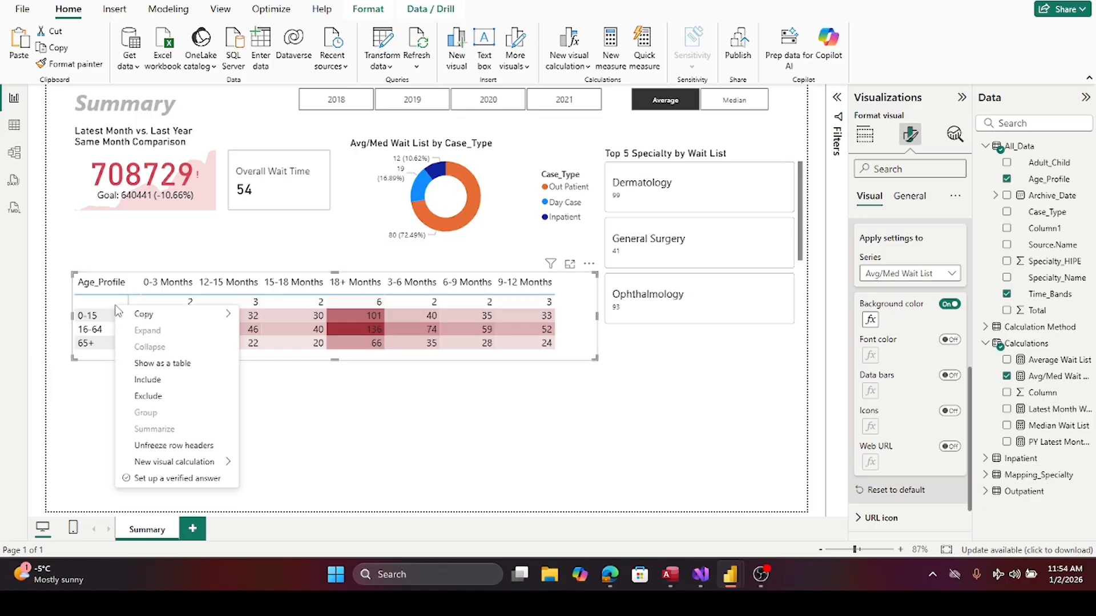
left_click(141, 397)
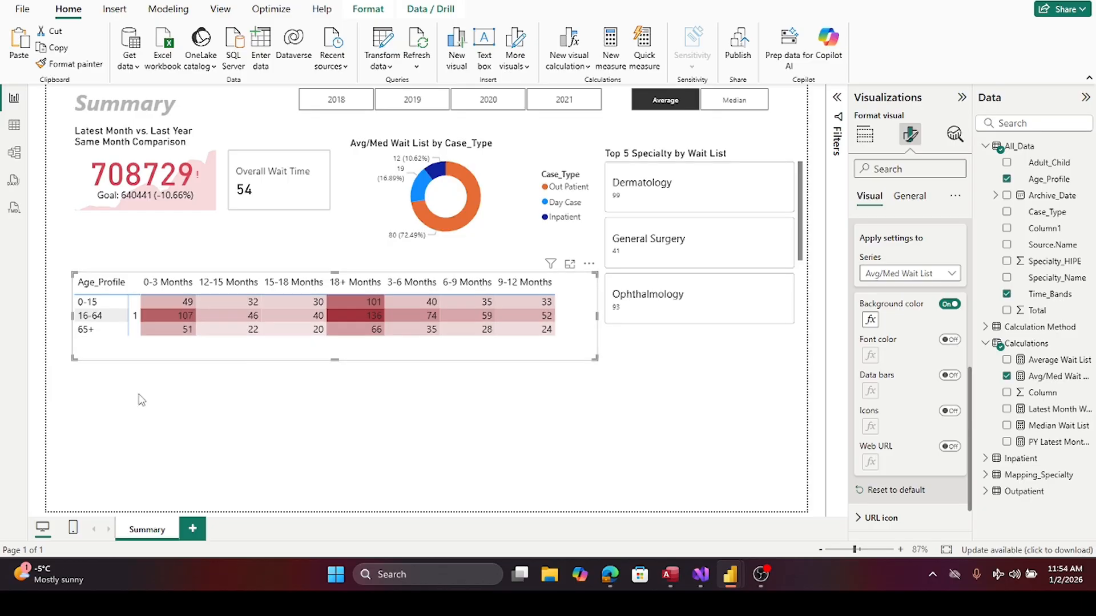
left_click(341, 428)
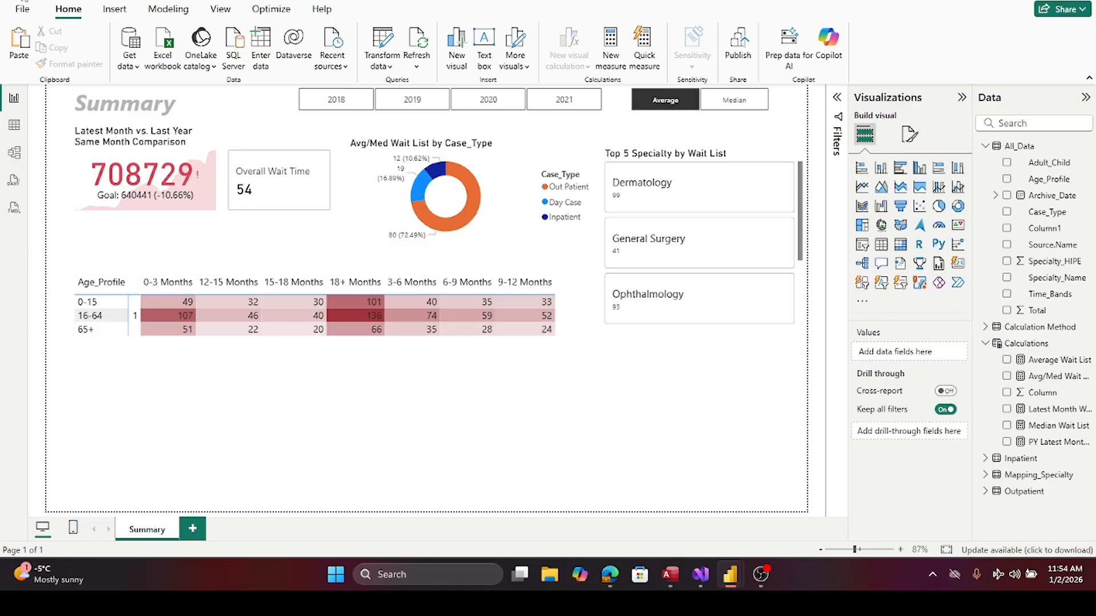
left_click(349, 358)
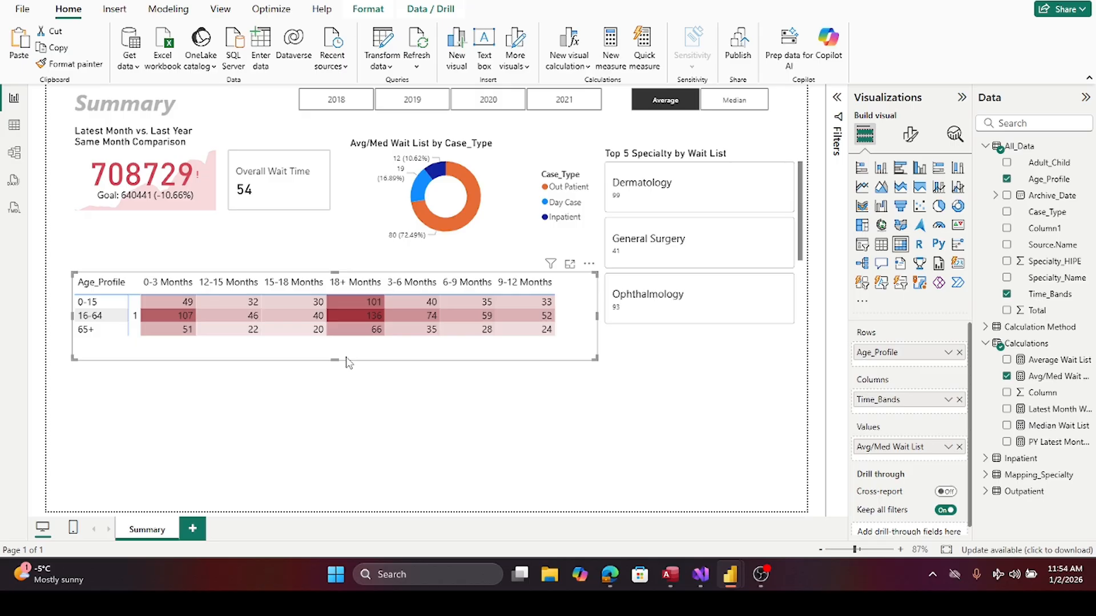
- Switch the calculation method slicer between Average and Median, leaving it on Median
left_click(736, 98)
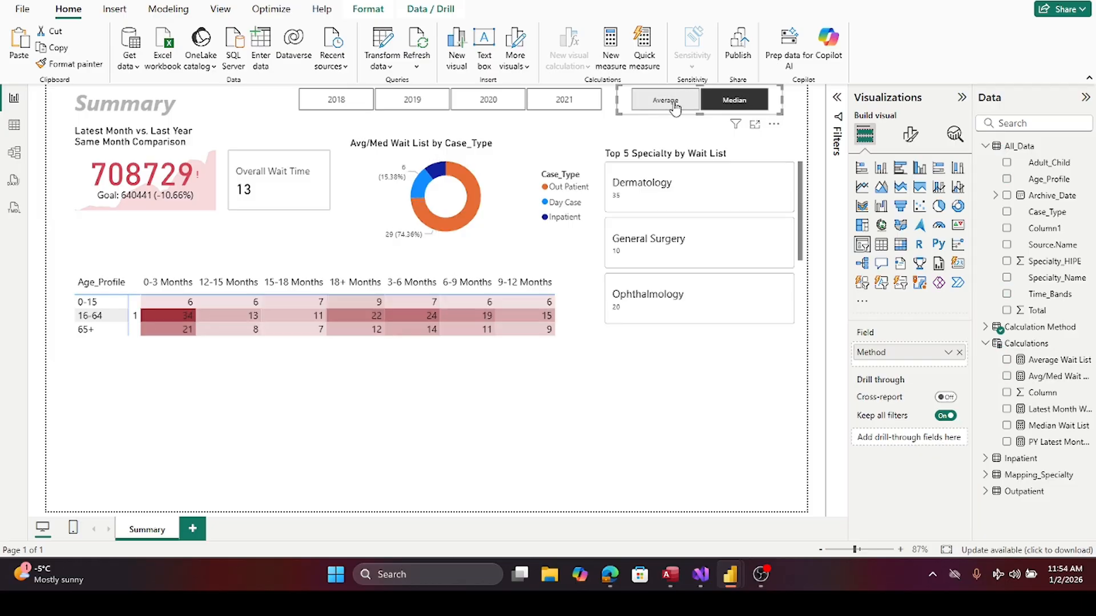
left_click(734, 103)
left_click(734, 105)
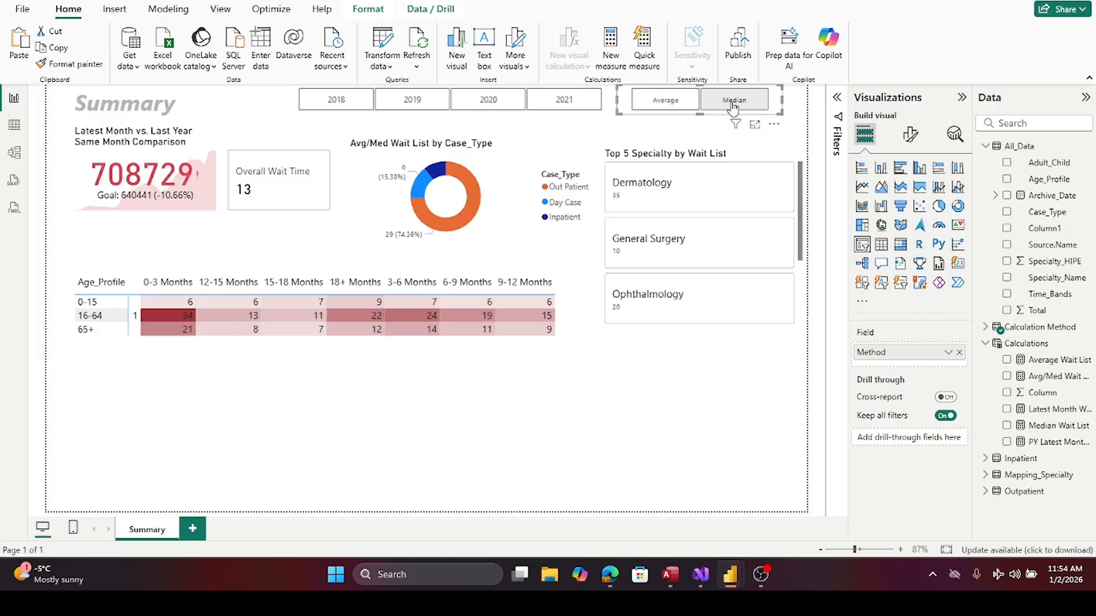
left_click(166, 404)
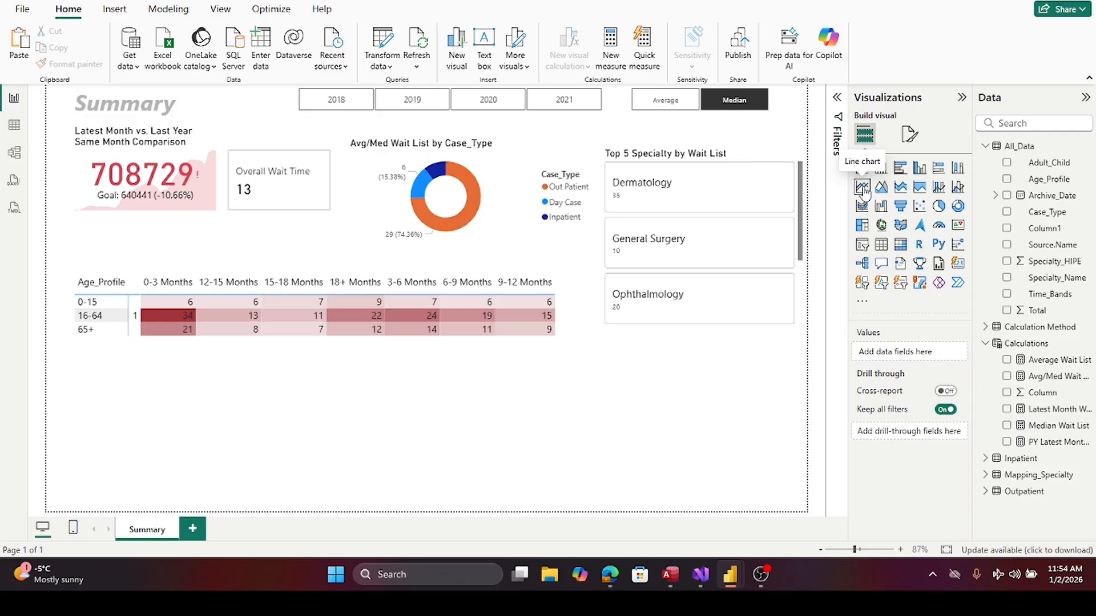
left_click(882, 245)
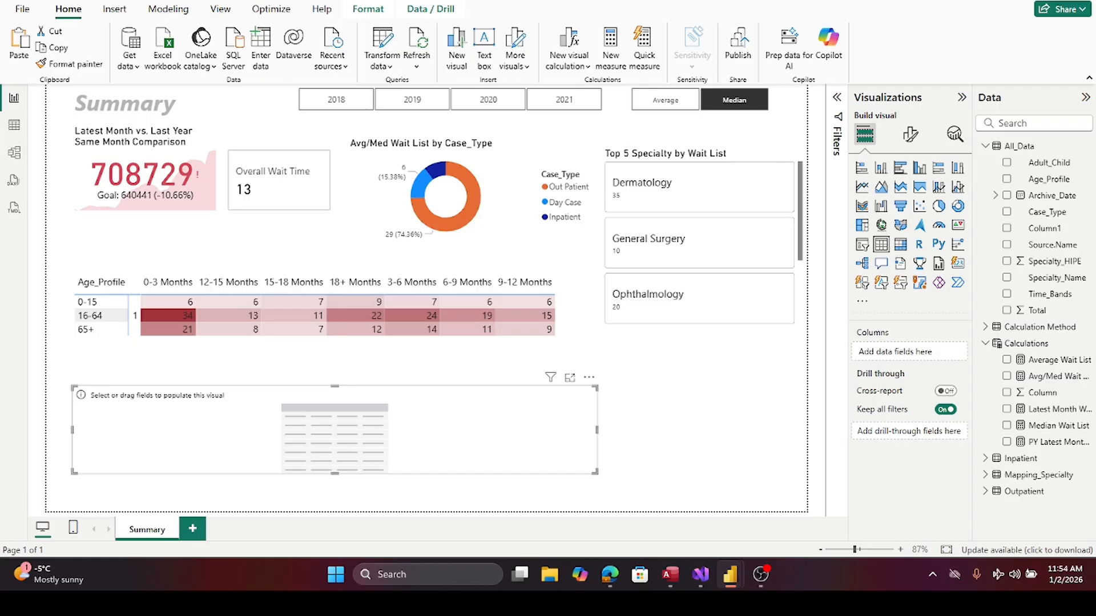
key("ctrl+z")
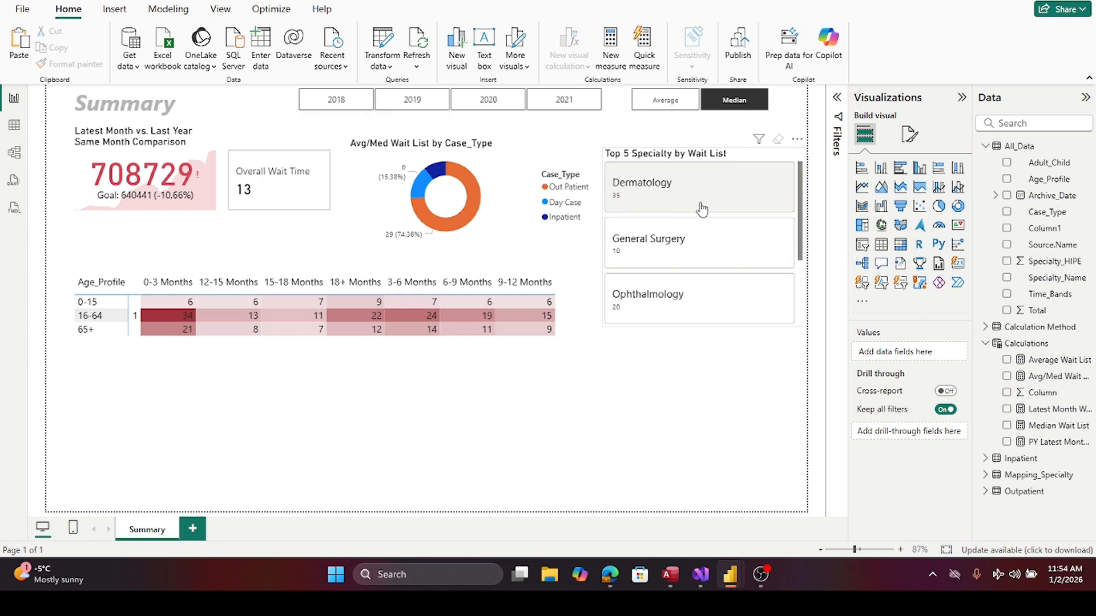
- Convert the Top 5 Specialty by Wait List visual into a matrix of Specialty_Name and Avg/Med Wait List
left_click(733, 155)
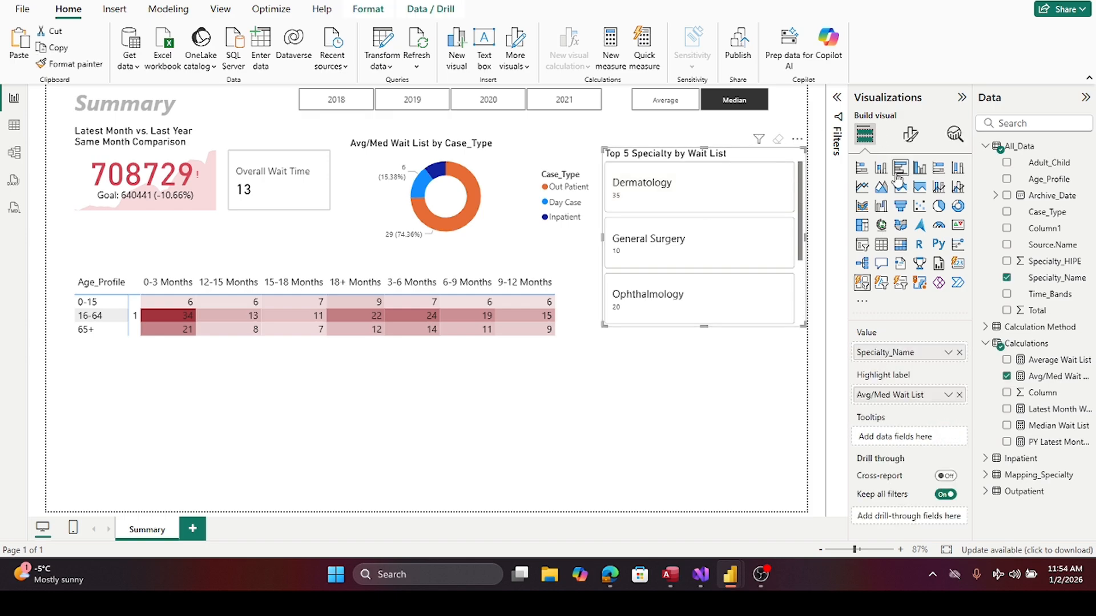
left_click(882, 246)
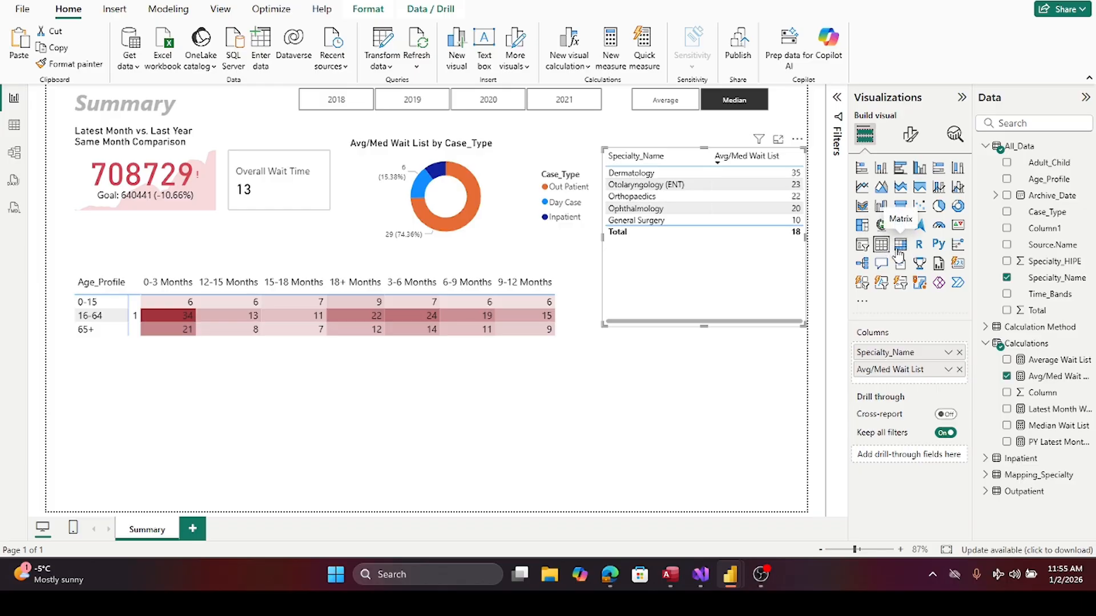
left_click(900, 247)
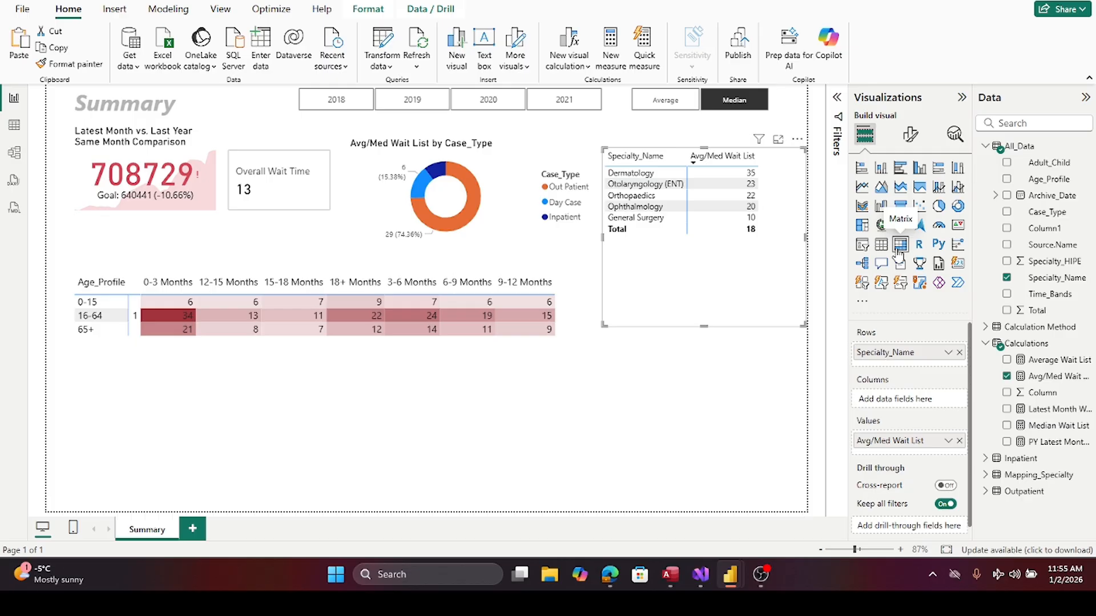
- Turn off the column subtotals and row subtotals of the specialty matrix
left_click(913, 144)
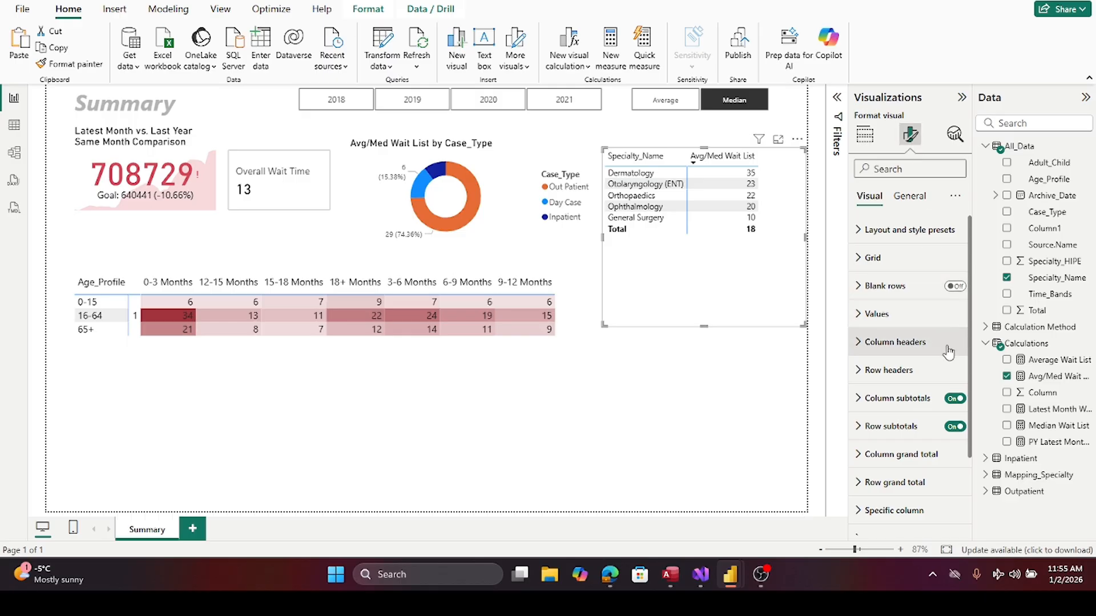
left_click(953, 399)
left_click(953, 427)
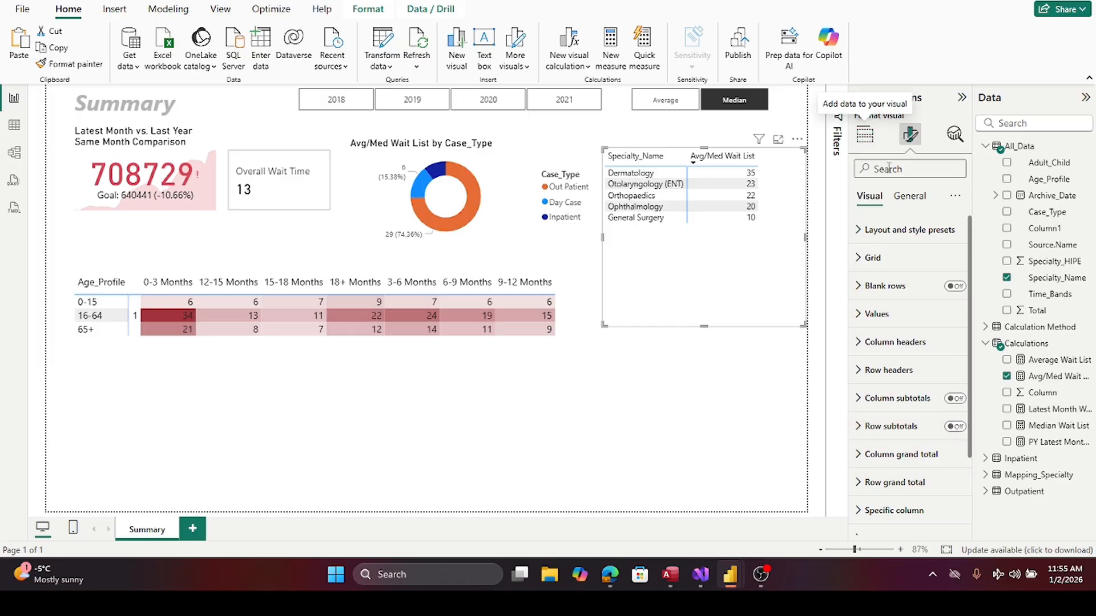
- Set the font size of the specialty matrix values to 15 and shorten the visual to just below its last row
left_click(908, 197)
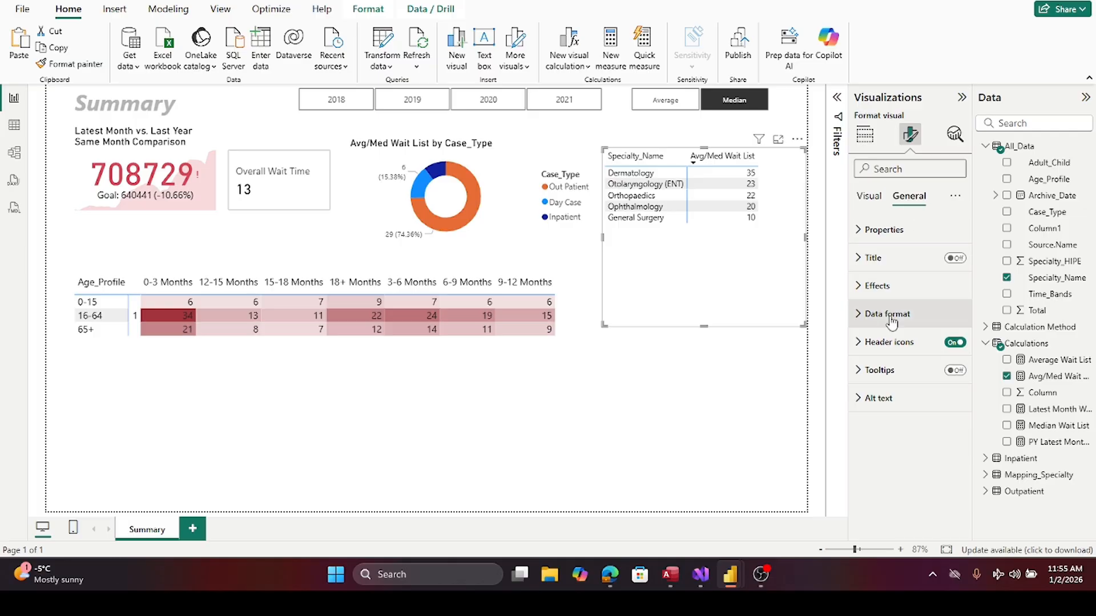
left_click(865, 197)
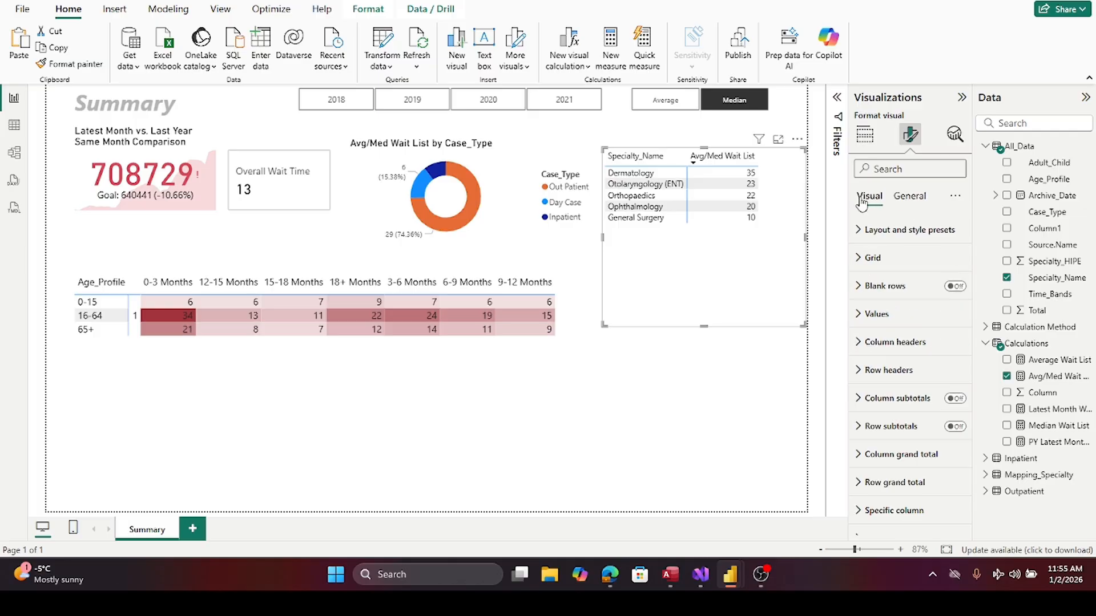
left_click(861, 317)
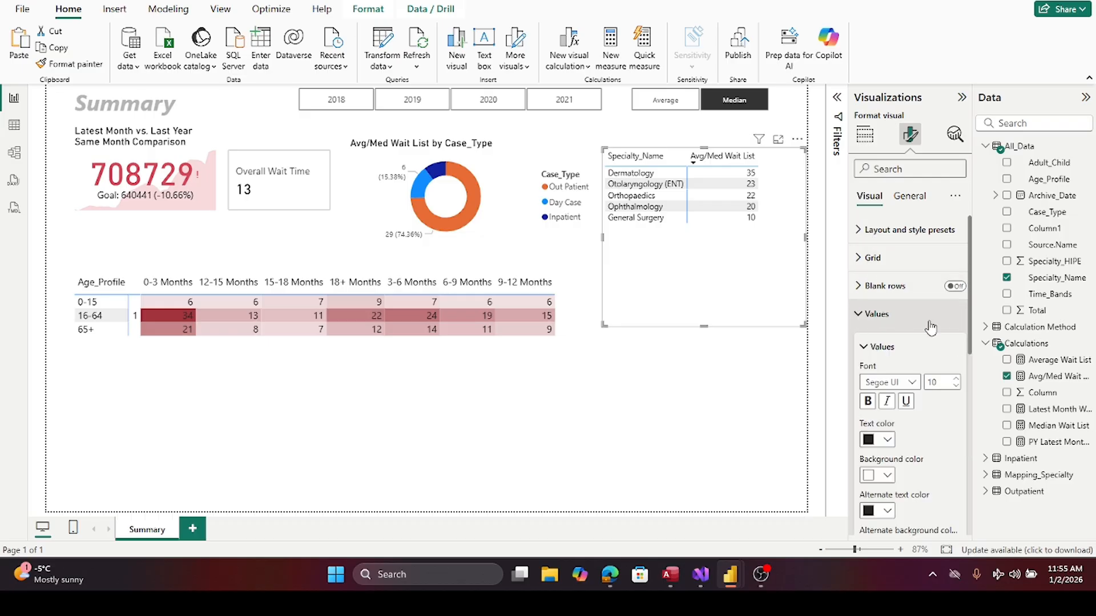
left_click(957, 380)
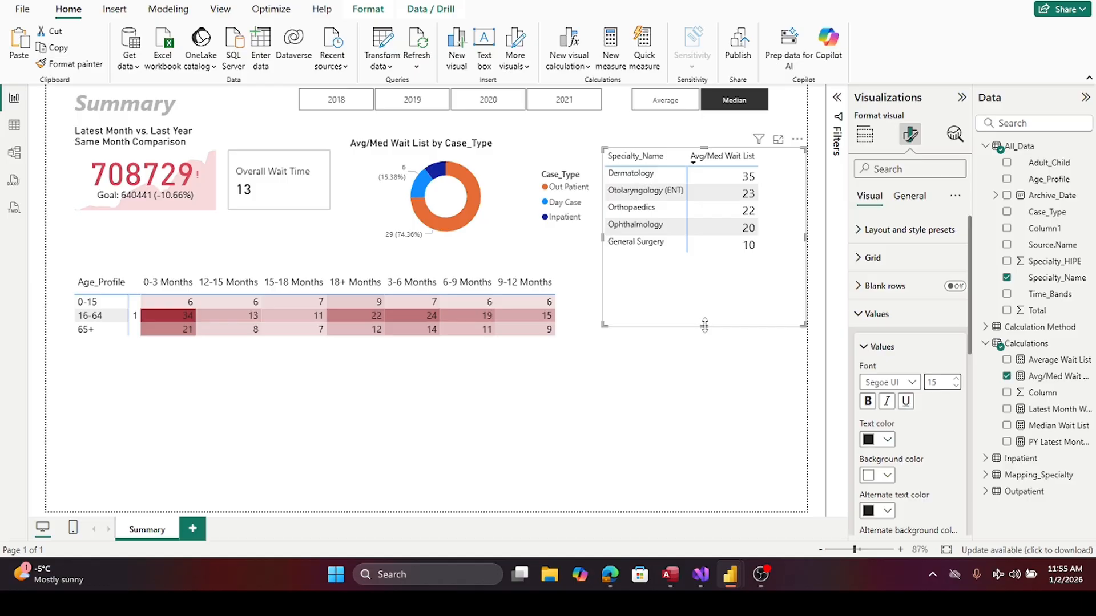
left_click_drag(705, 325, 715, 267)
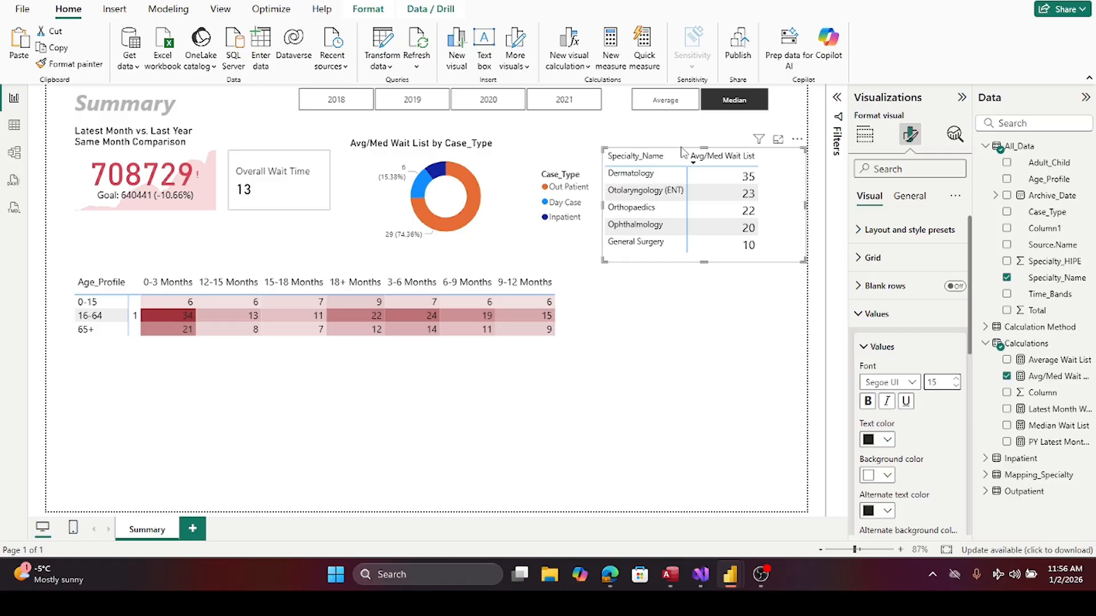
- Turn on background color conditional formatting for the Avg/Med Wait List values in the specialty matrix
left_click(670, 137)
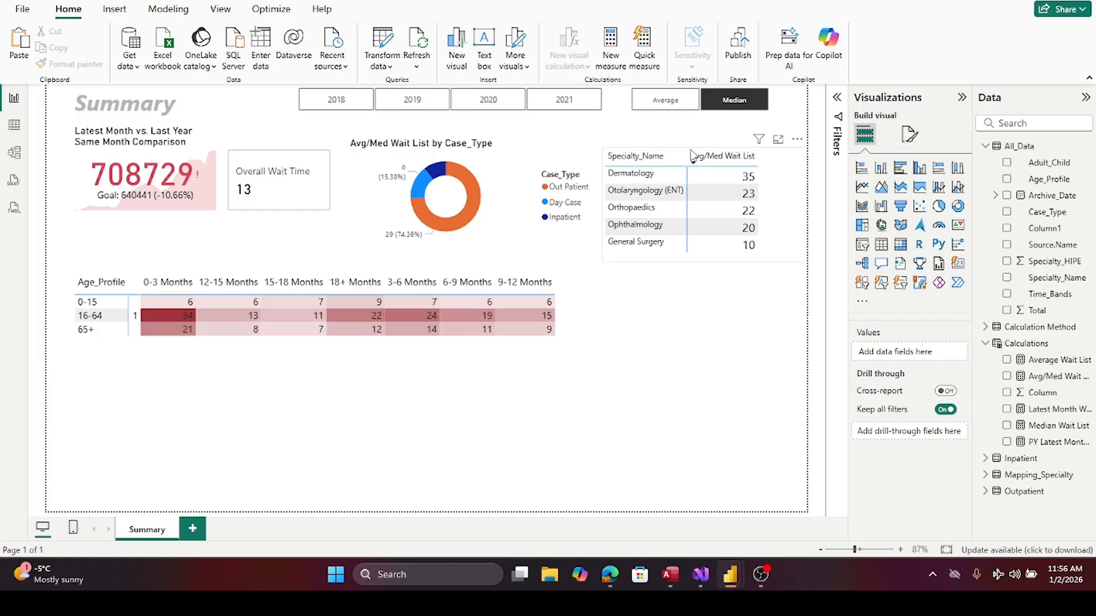
left_click(692, 157)
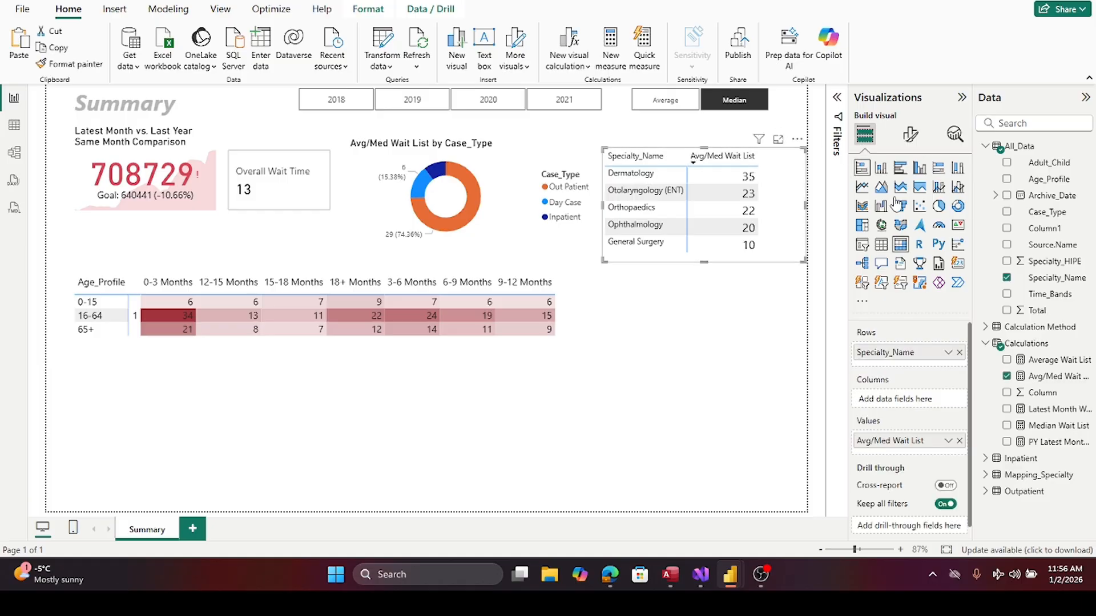
left_click(913, 133)
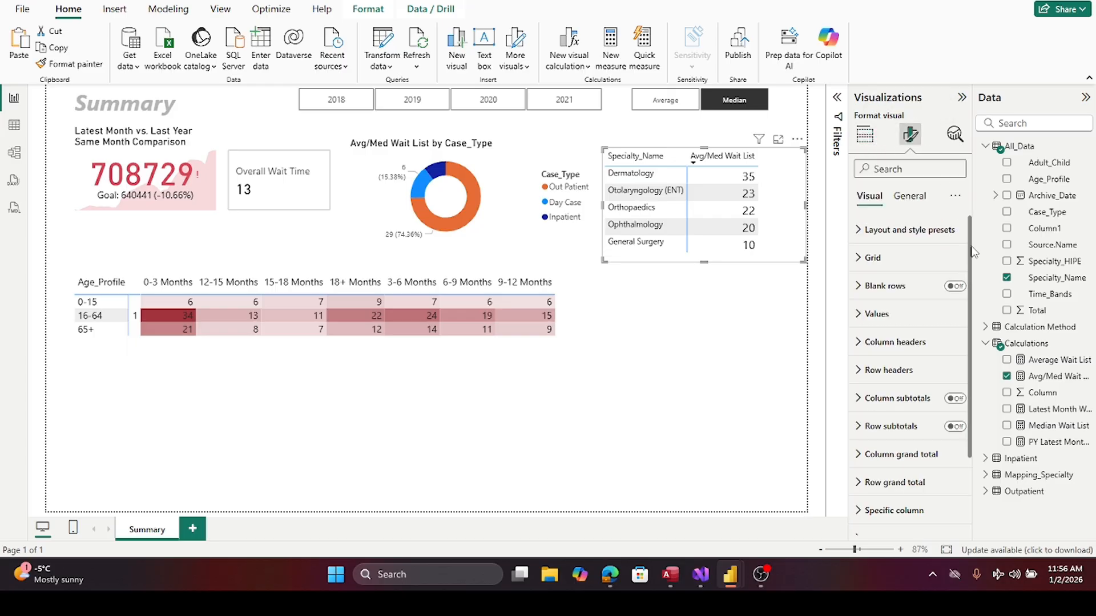
left_click_drag(975, 267, 977, 351)
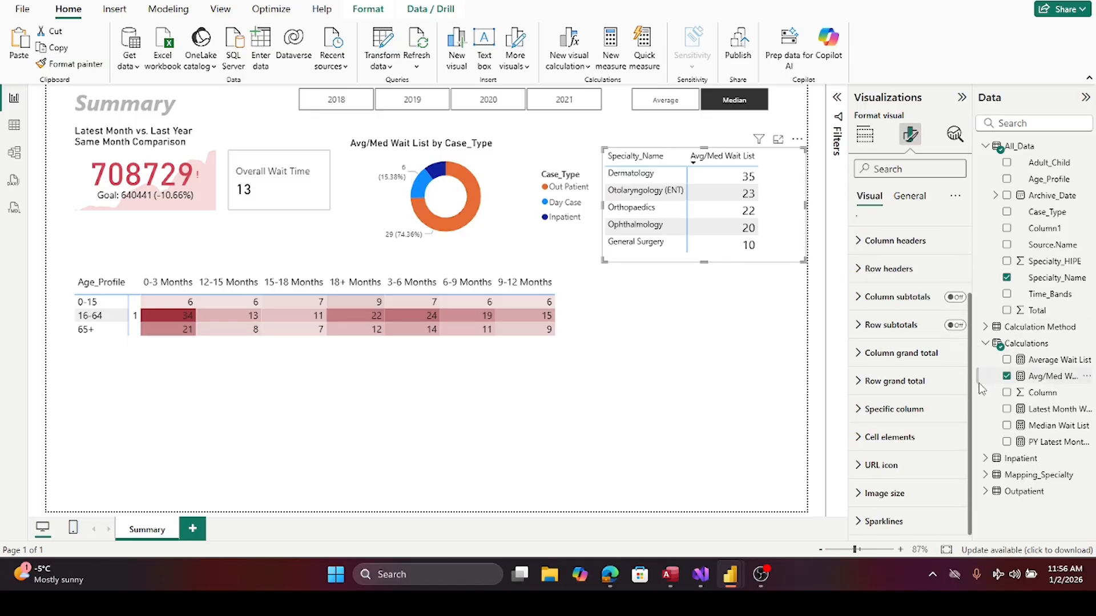
left_click(862, 438)
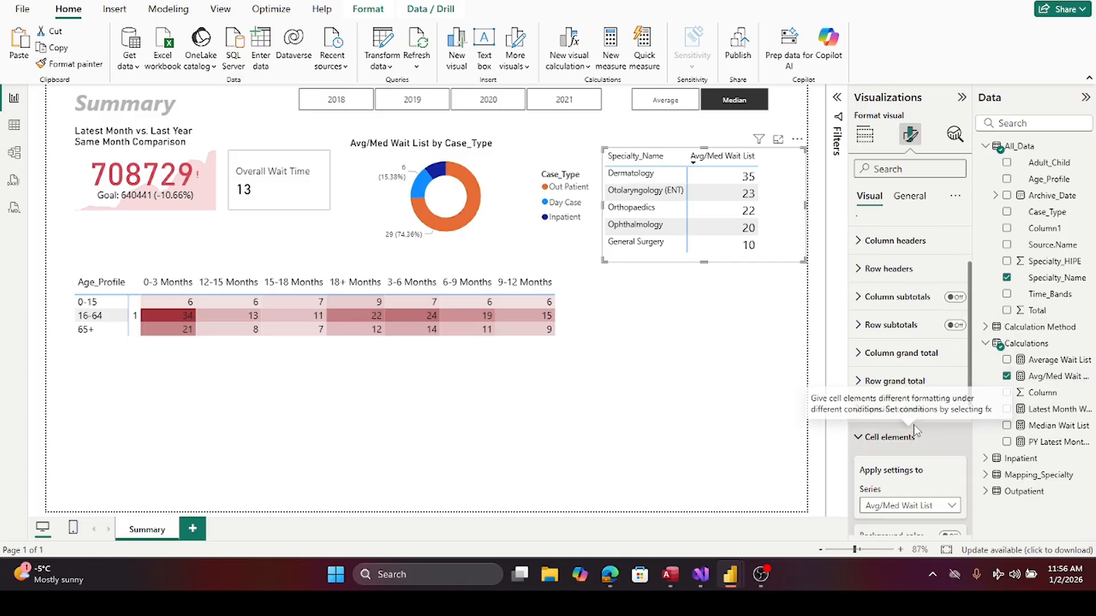
left_click_drag(969, 373, 969, 499)
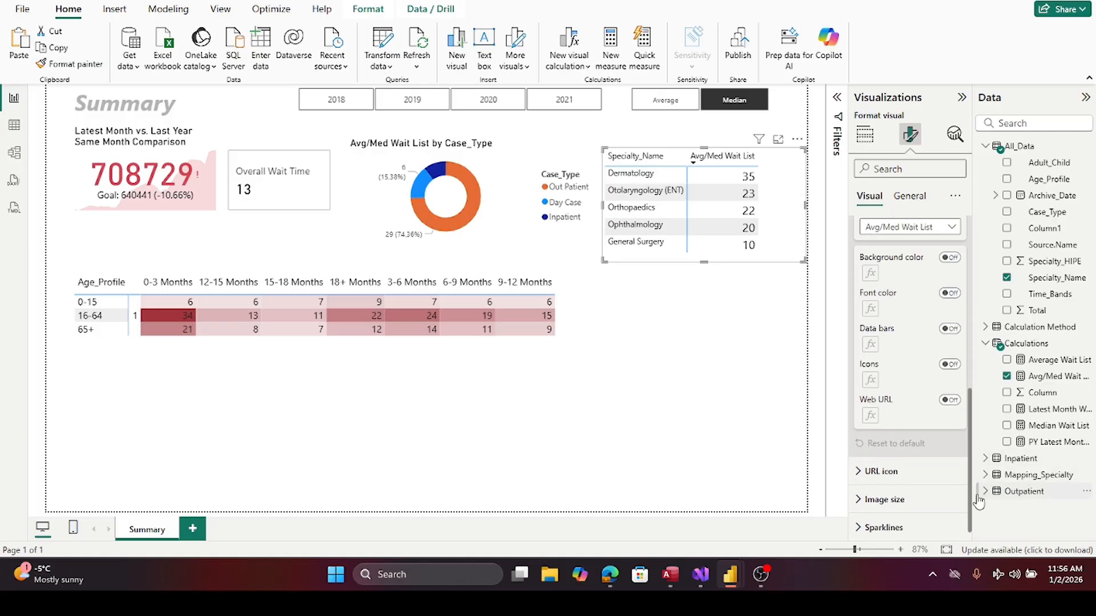
left_click(952, 260)
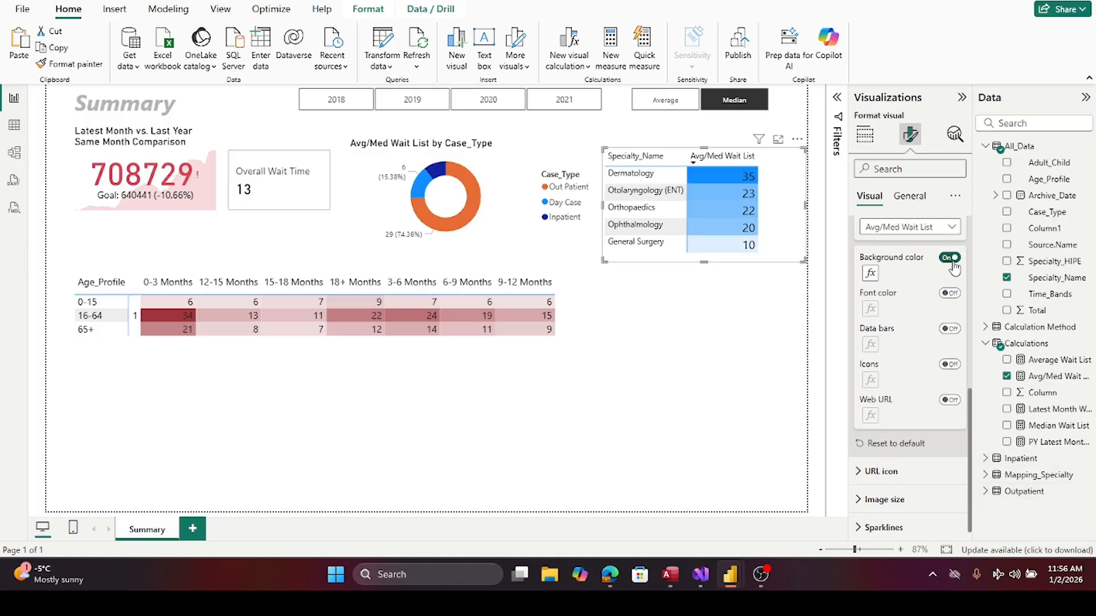
- Set the specialty matrix background gradient to white for the lowest value and the darkest red shade for the highest value
left_click(870, 274)
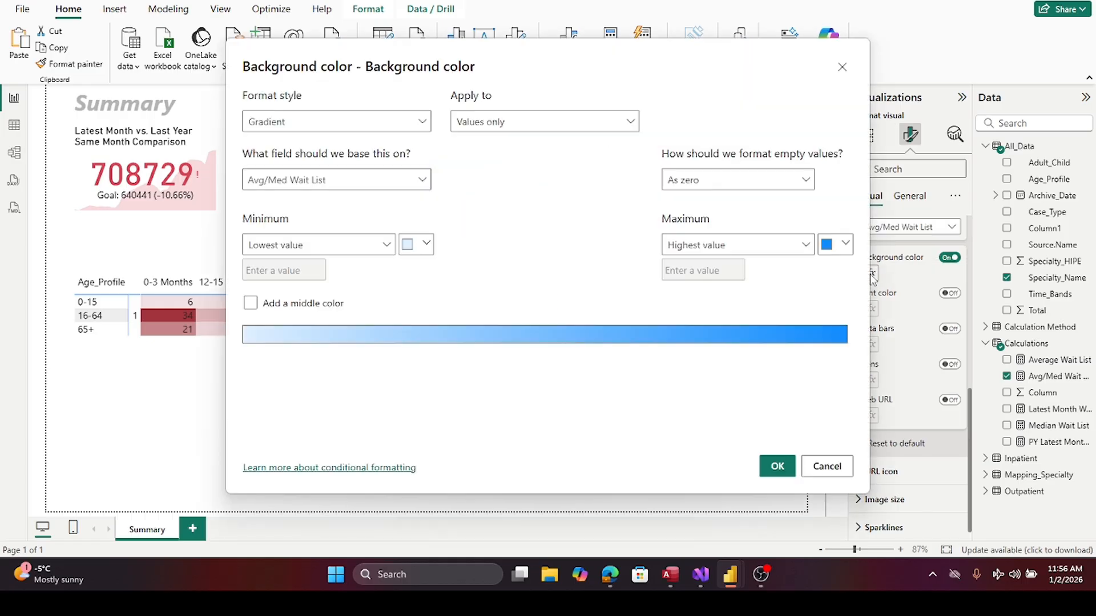
left_click(431, 251)
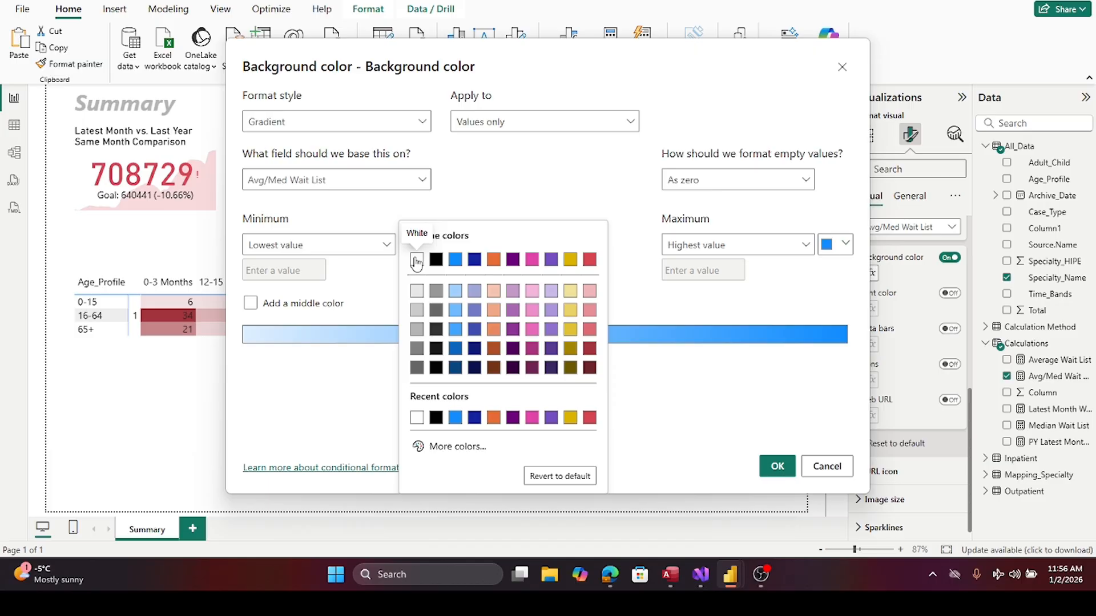
left_click(416, 259)
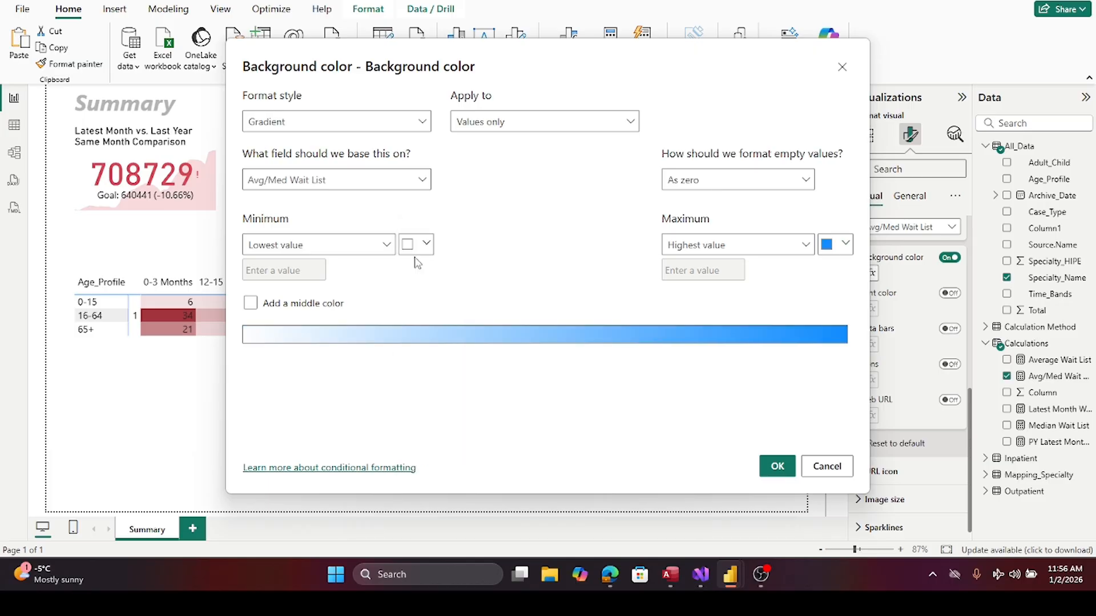
left_click(845, 246)
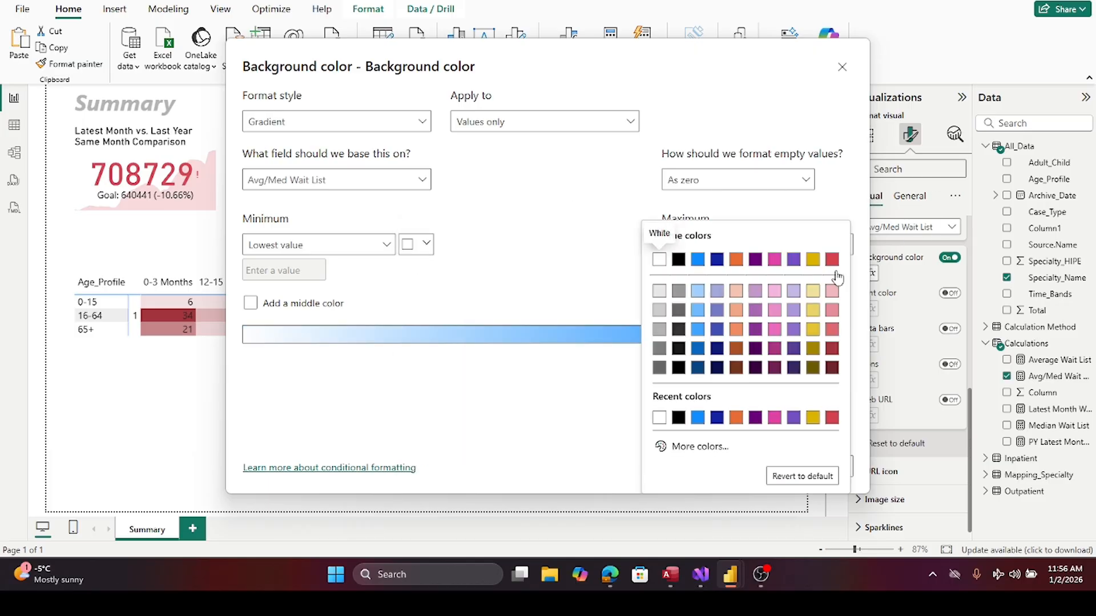
left_click(832, 368)
left_click(775, 466)
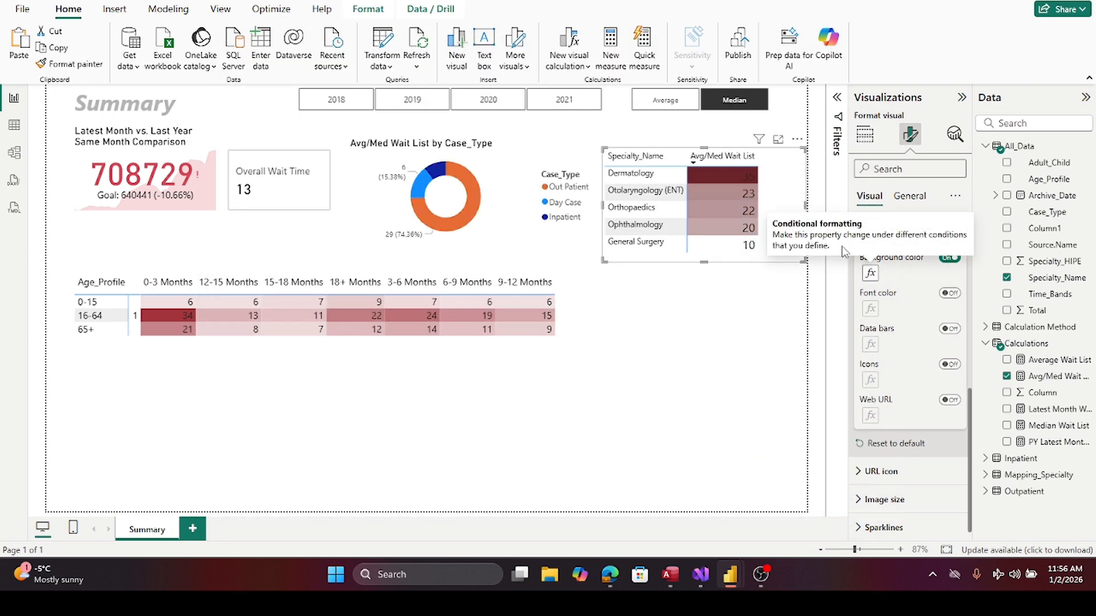
- Change the gradient's highest-value color in the specialty matrix to a lighter red shade
left_click(871, 274)
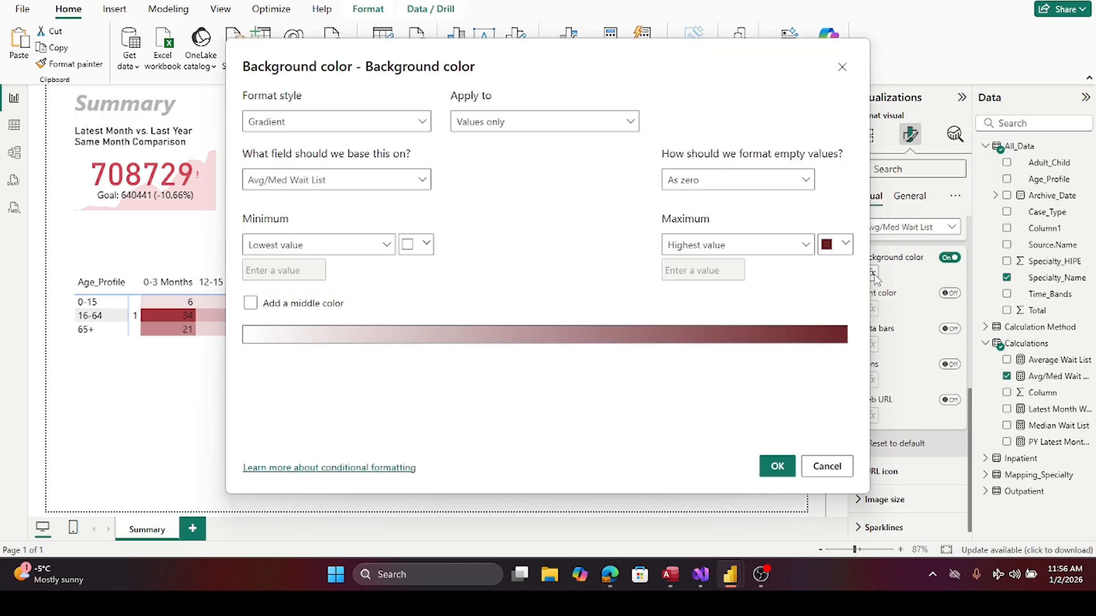
left_click(846, 249)
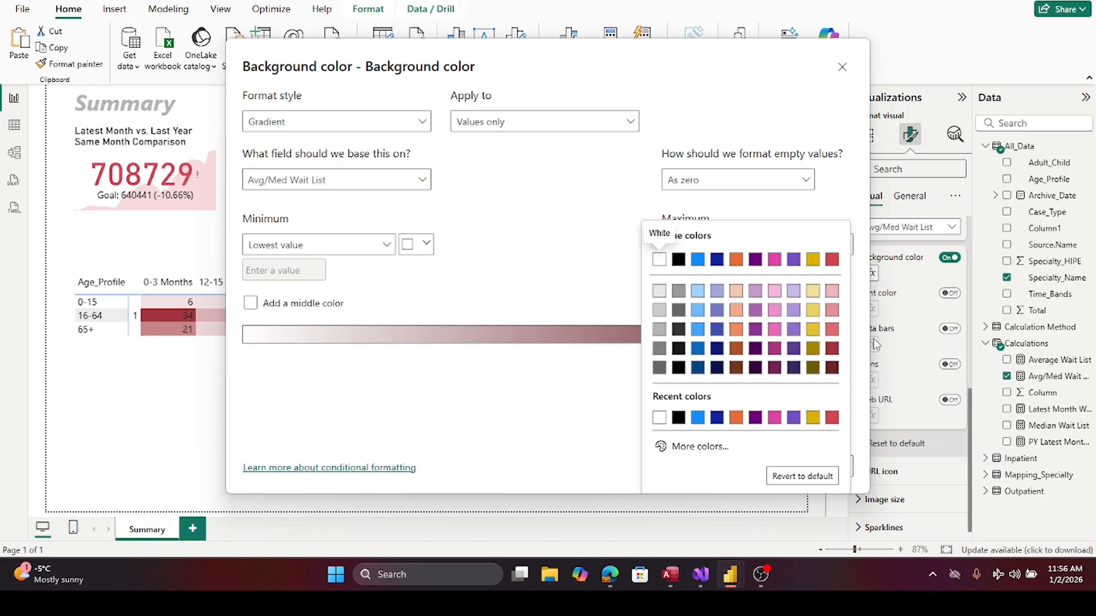
left_click(833, 331)
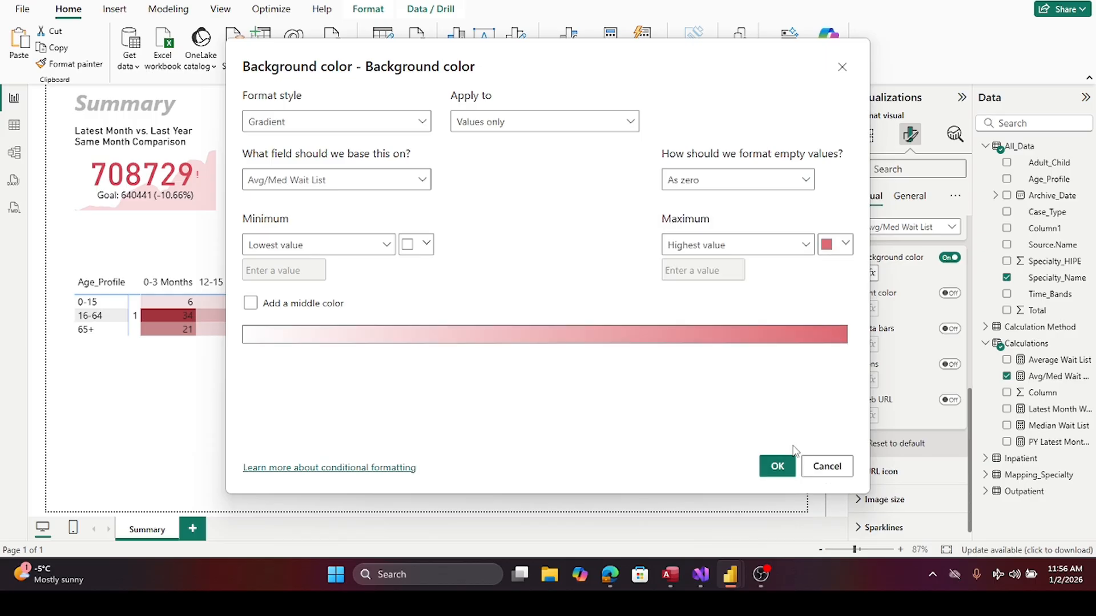
left_click(776, 465)
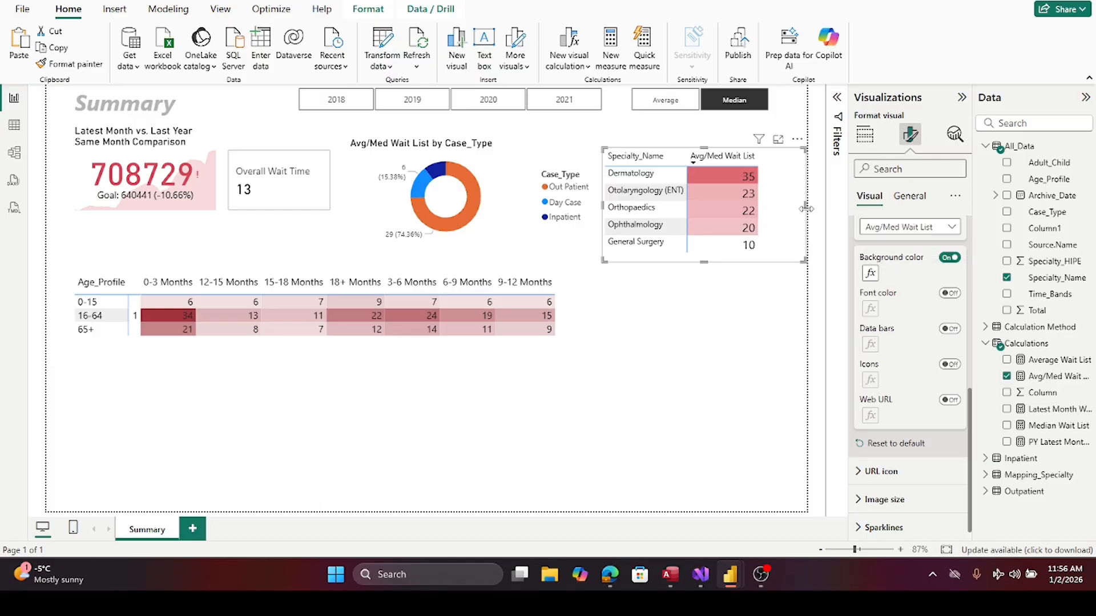
- Narrow the specialty matrix to just past its value column and shift it slightly toward the page's right edge
left_click_drag(806, 209, 772, 210)
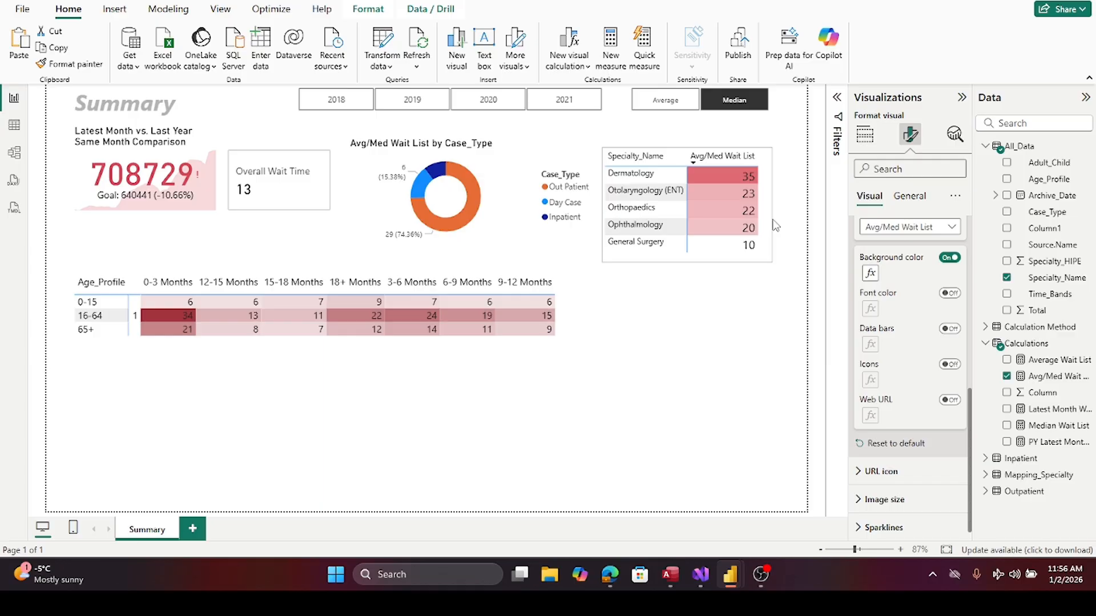
left_click_drag(726, 267, 740, 268)
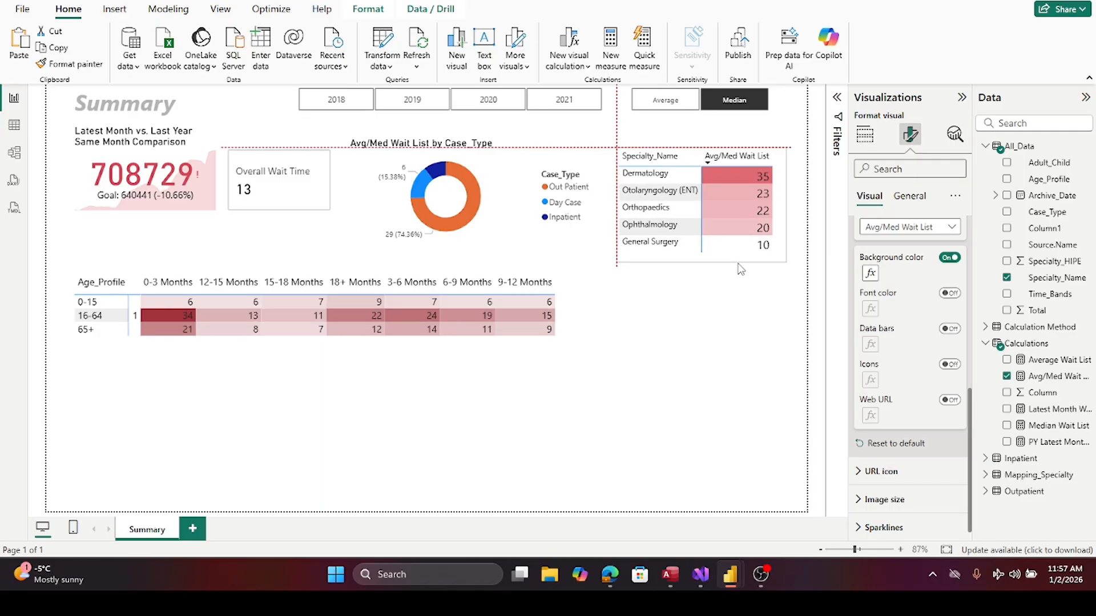
left_click_drag(740, 268, 748, 268)
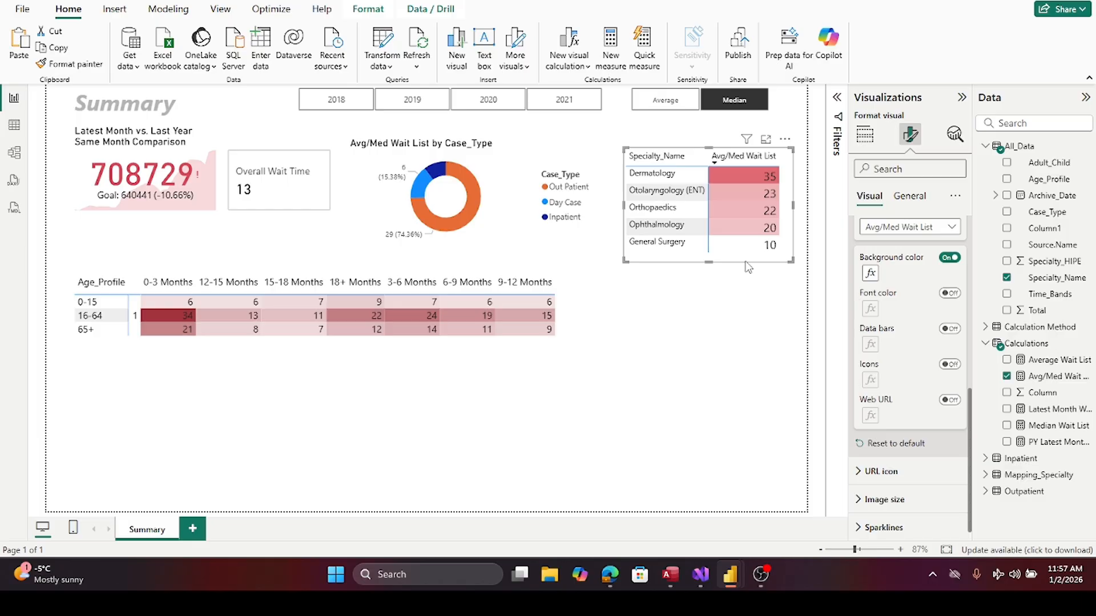
- Switch the calculation method slicer to Average and back to Median to check the specialty matrix, leaving no visual selected
left_click(663, 104)
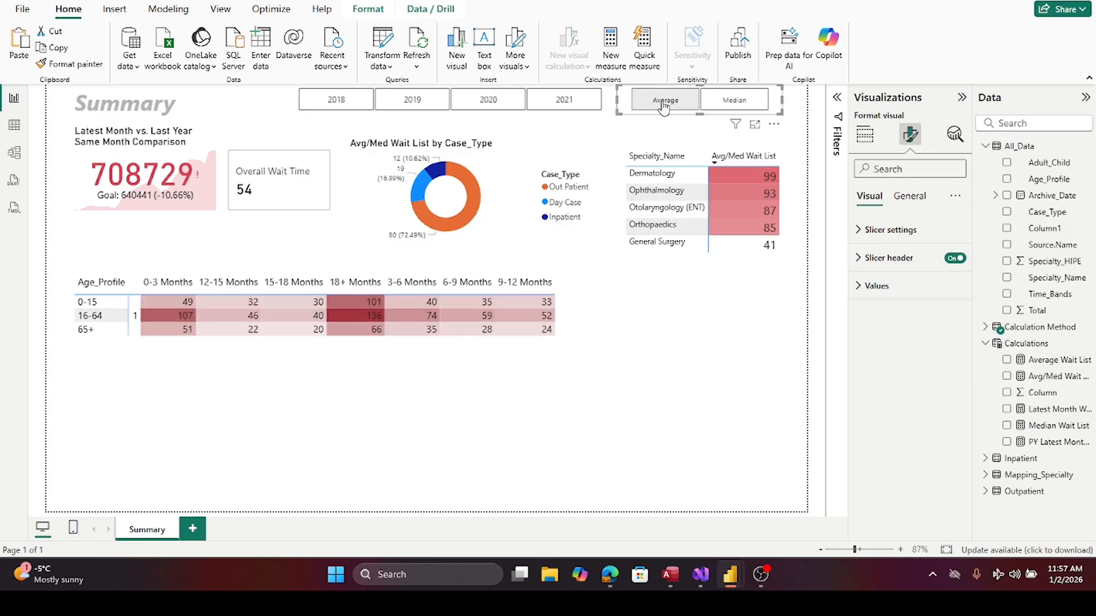
left_click(734, 101)
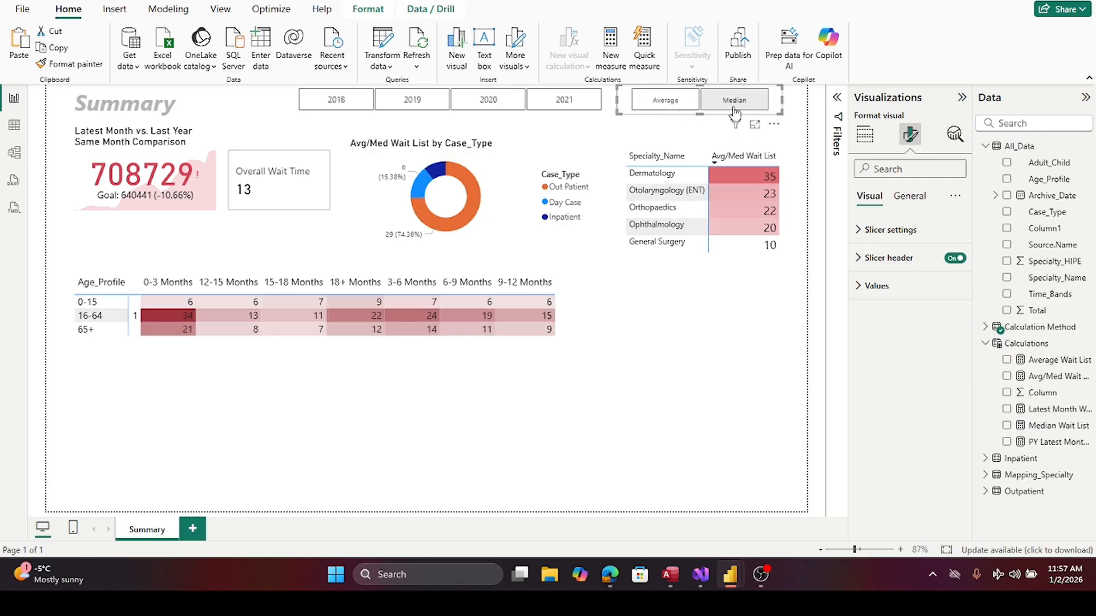
left_click(717, 154)
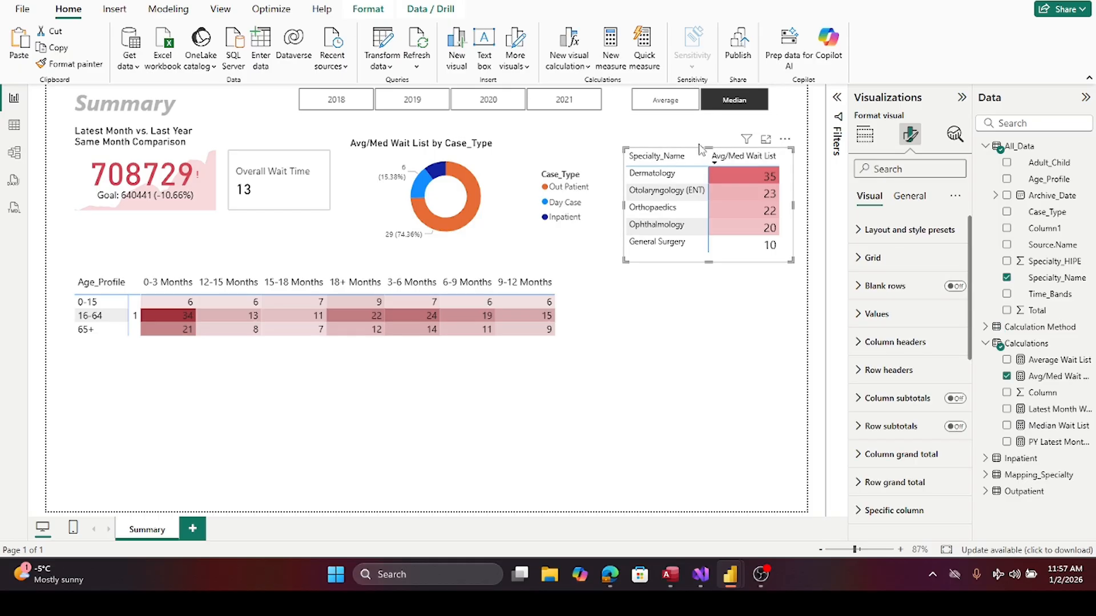
left_click(702, 146)
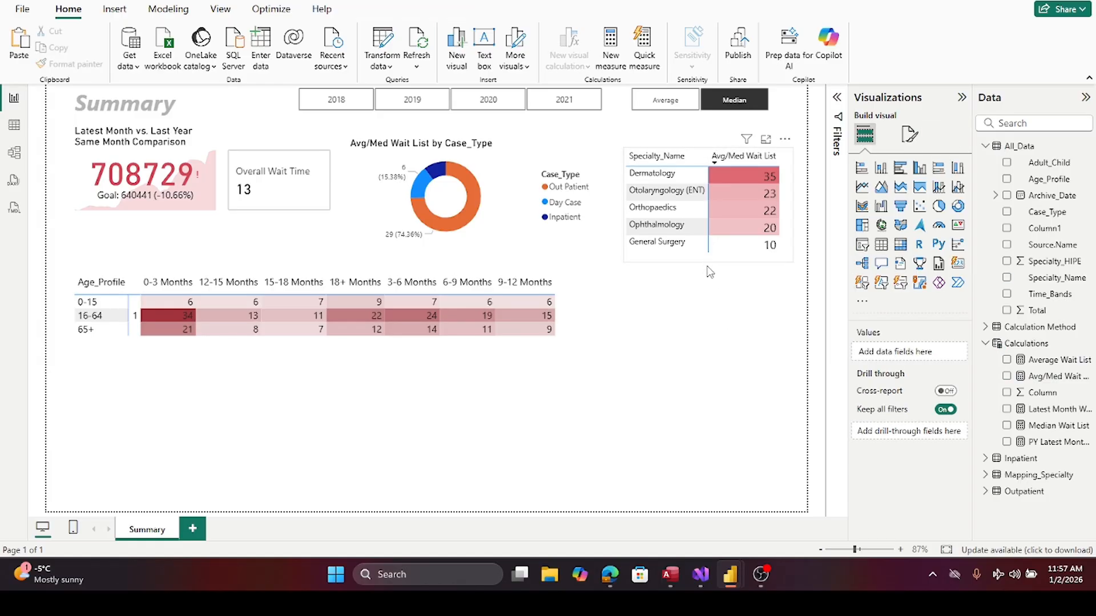
- Shift the specialty wait list table slightly down to leave room for a heading above it
left_click_drag(709, 270, 709, 278)
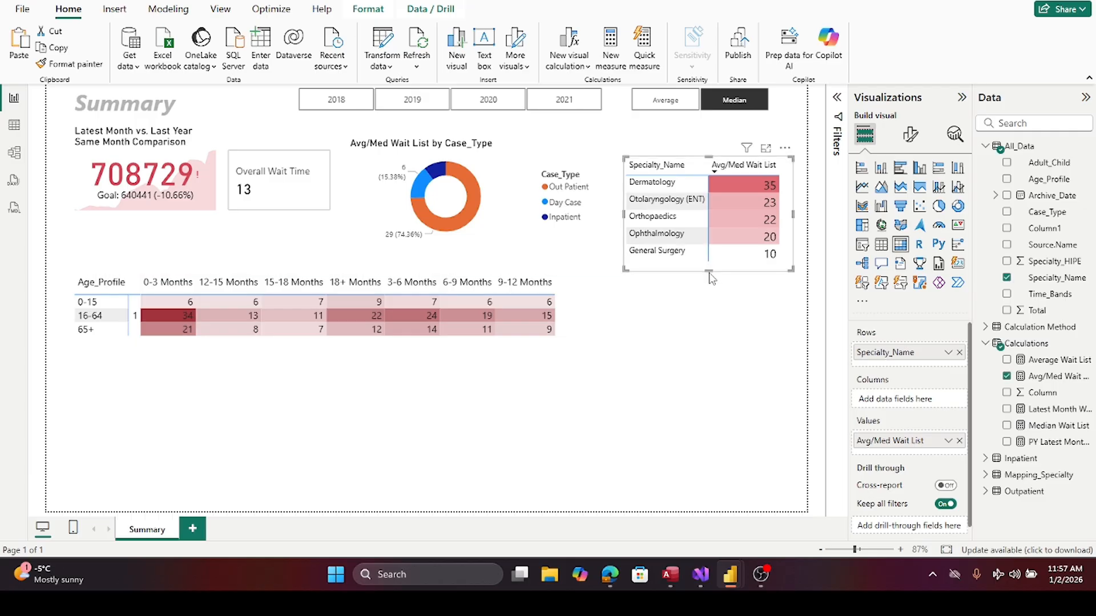
left_click(699, 343)
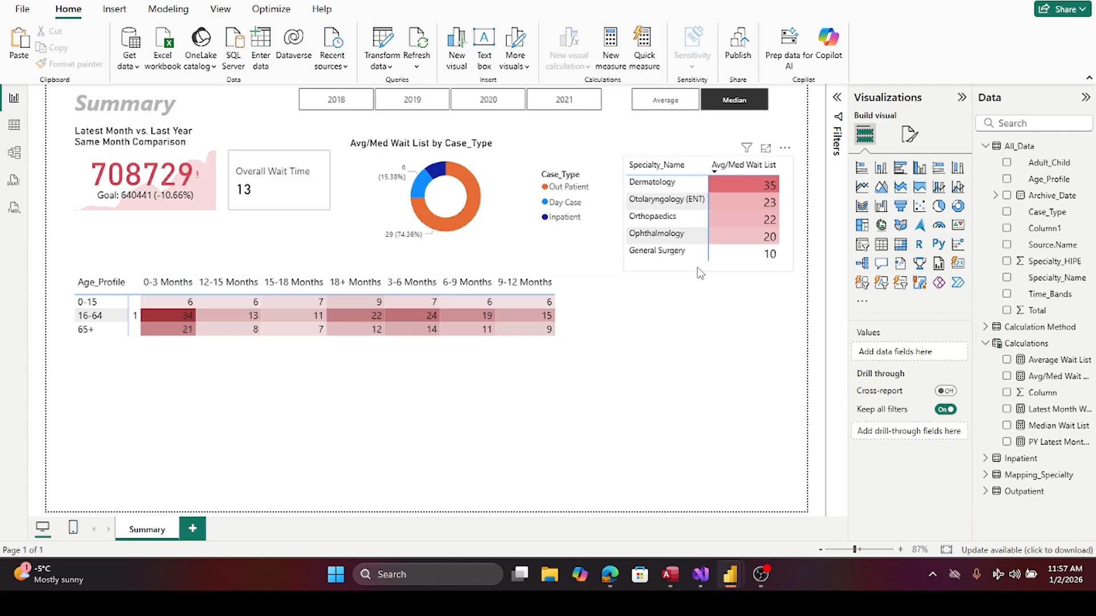
left_click_drag(701, 273, 708, 288)
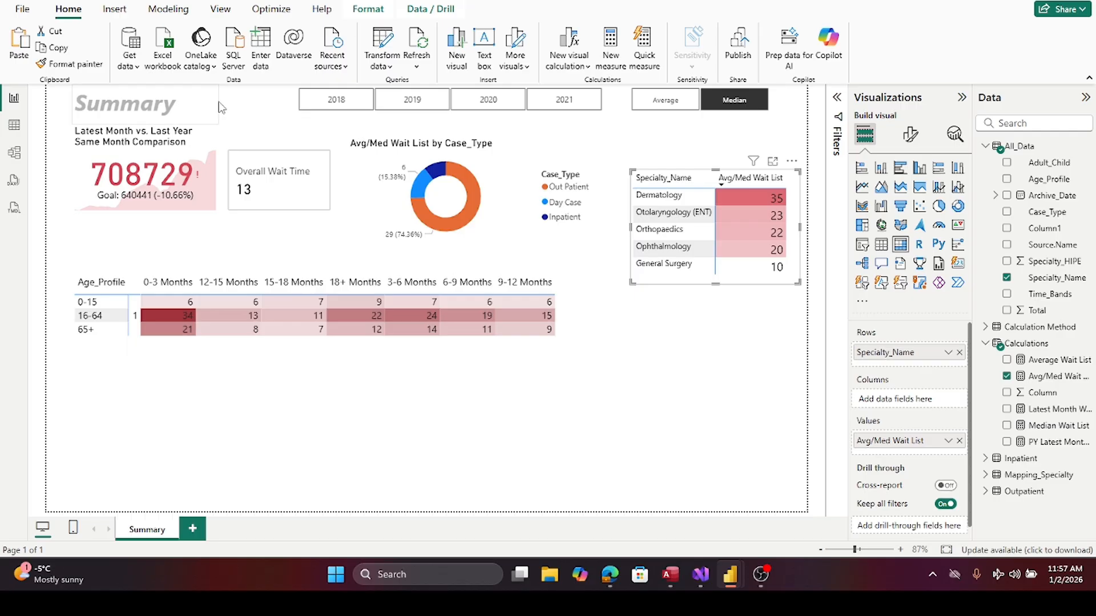
- Duplicate the Summary title text box, place the copy above the specialty table, and set its font size to 14
left_click(221, 106)
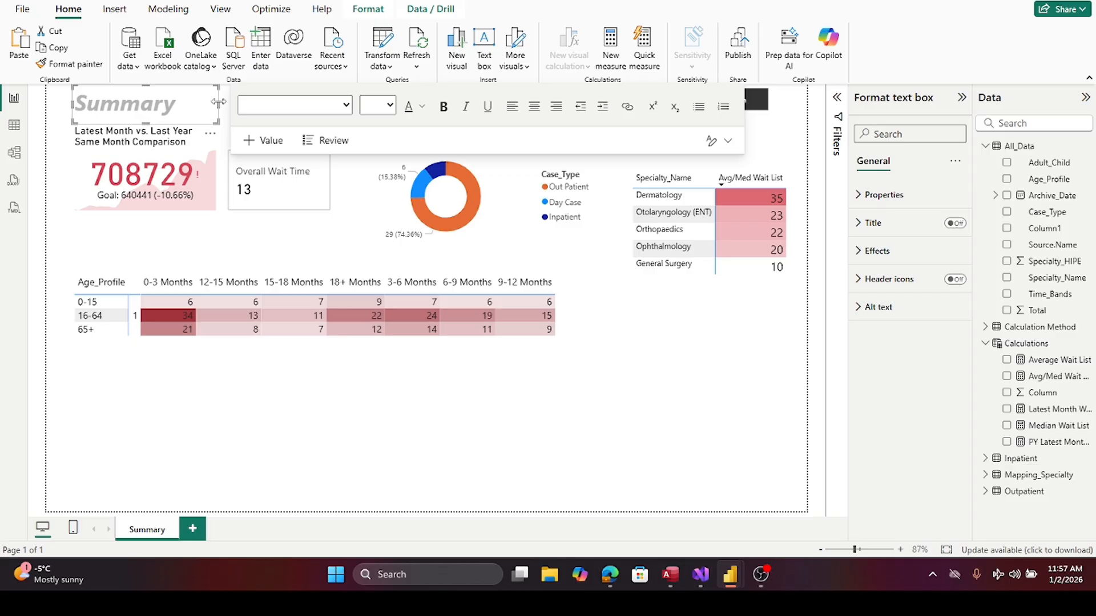
left_click_drag(219, 102, 220, 102)
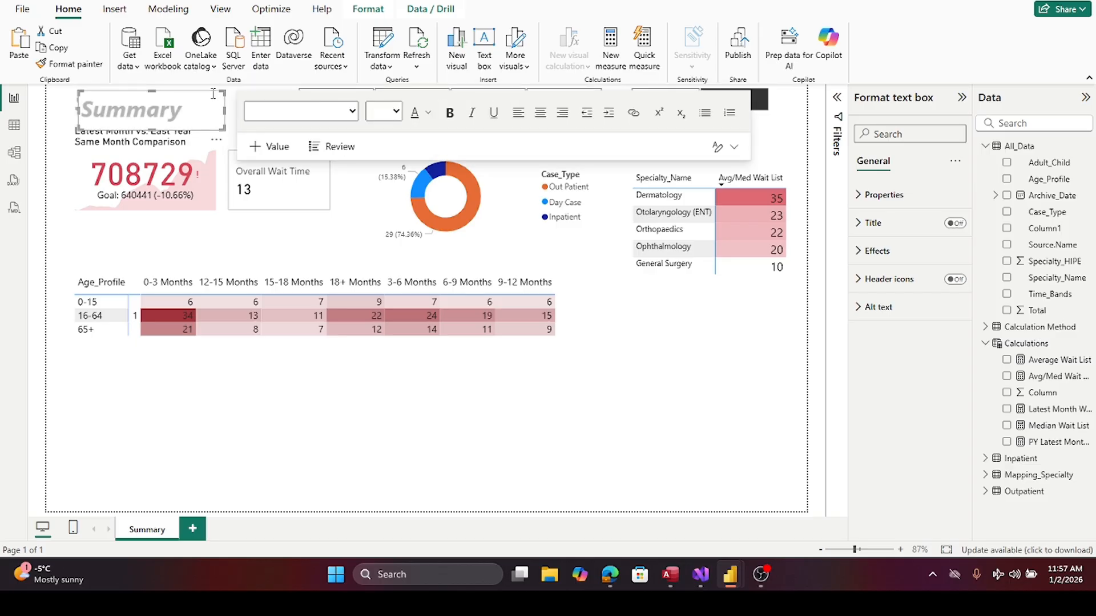
left_click_drag(211, 98, 714, 143)
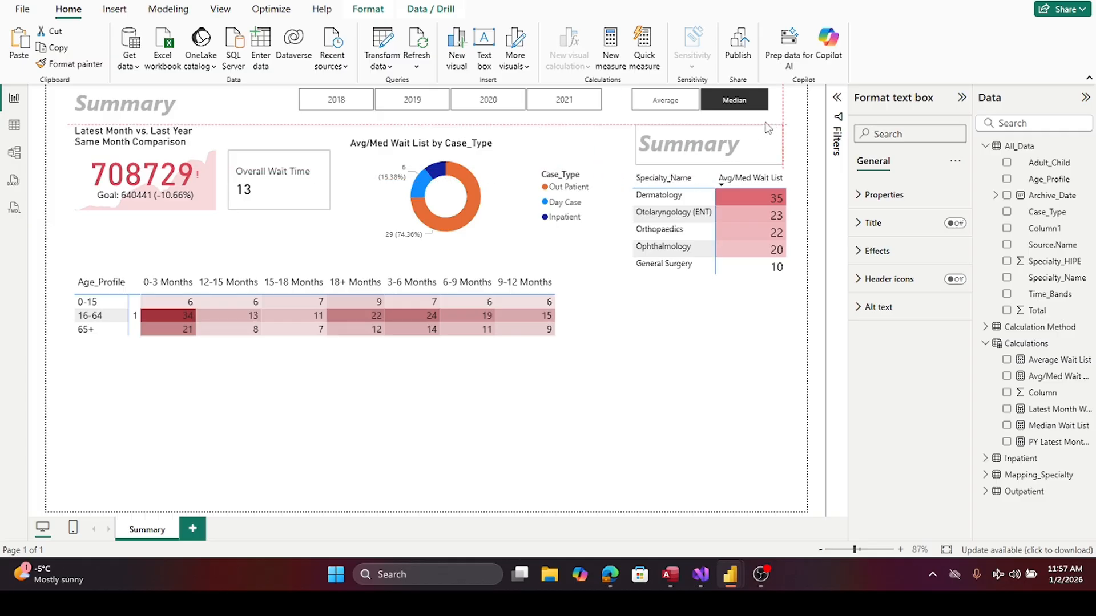
double_click(713, 144)
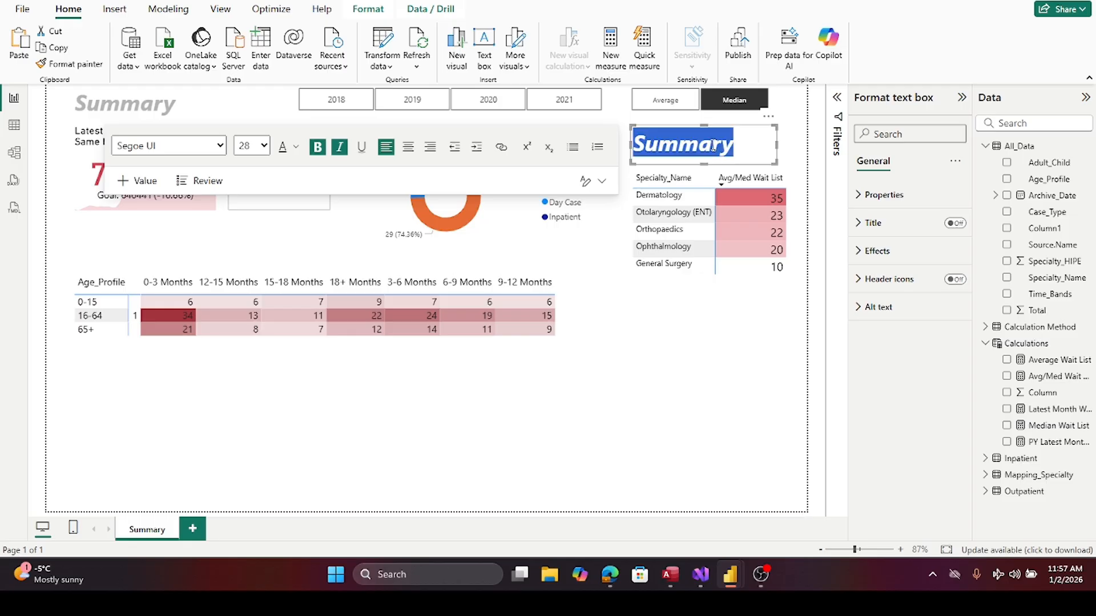
left_click(263, 146)
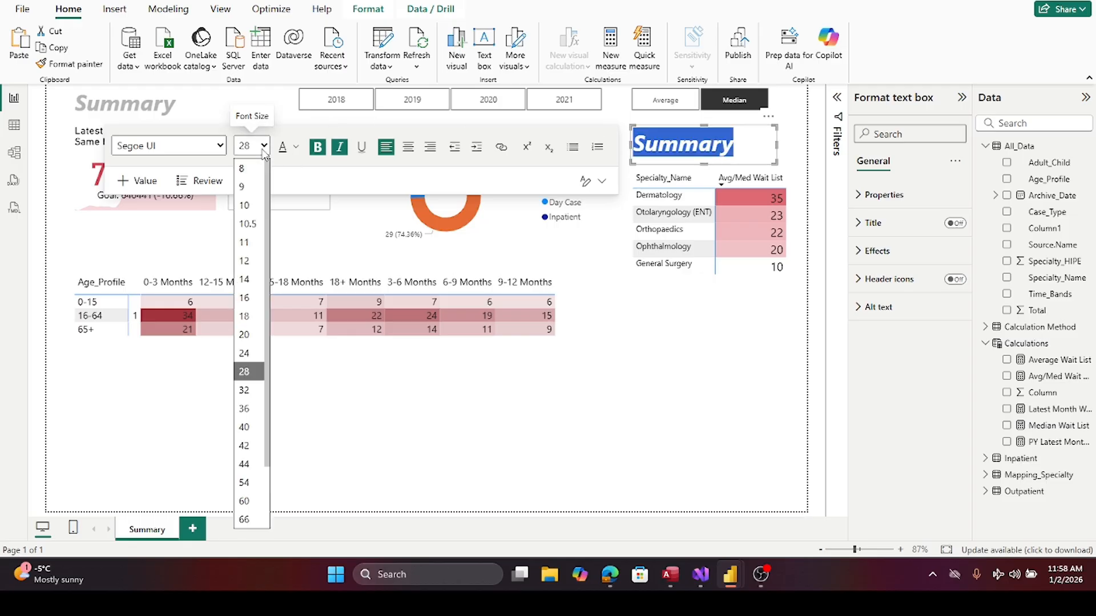
left_click(250, 281)
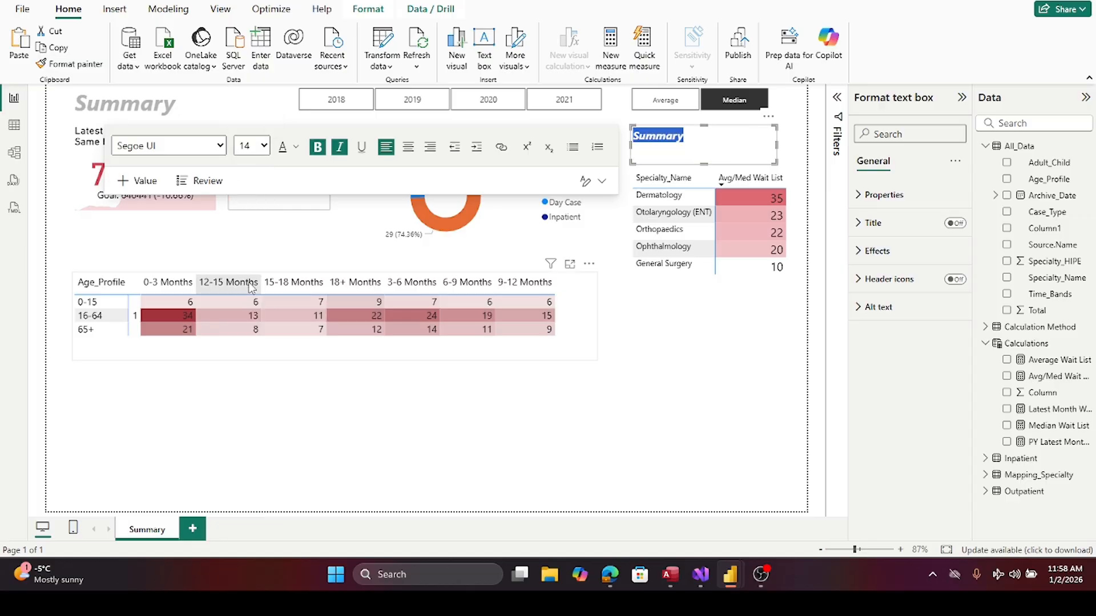
- Replace the copied title's text with "Top 5 wait List by Specialty" and move it down to just above the table
key("Delete")
type("Top 5")
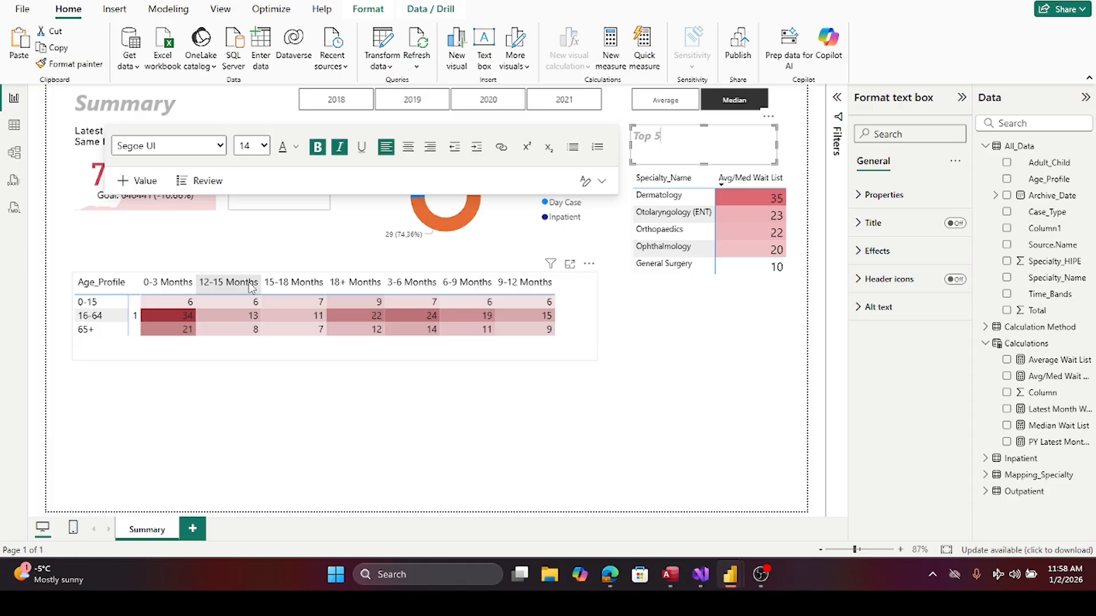
type(" wait List by Specialisty")
key("BackSpace")
key("BackSpace")
key("BackSpace")
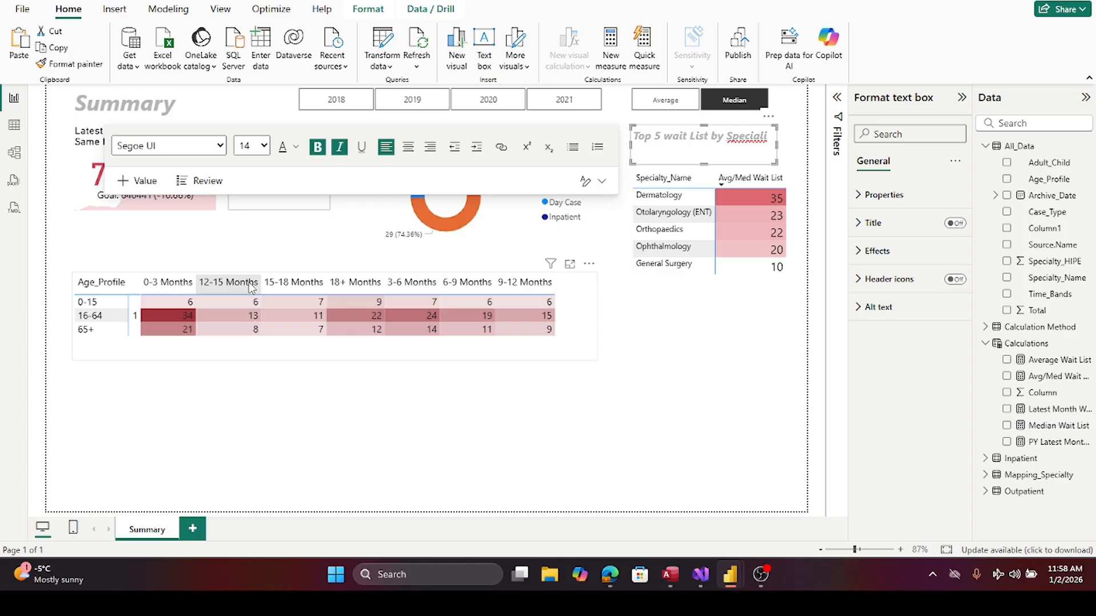
key("BackSpace")
type("ty")
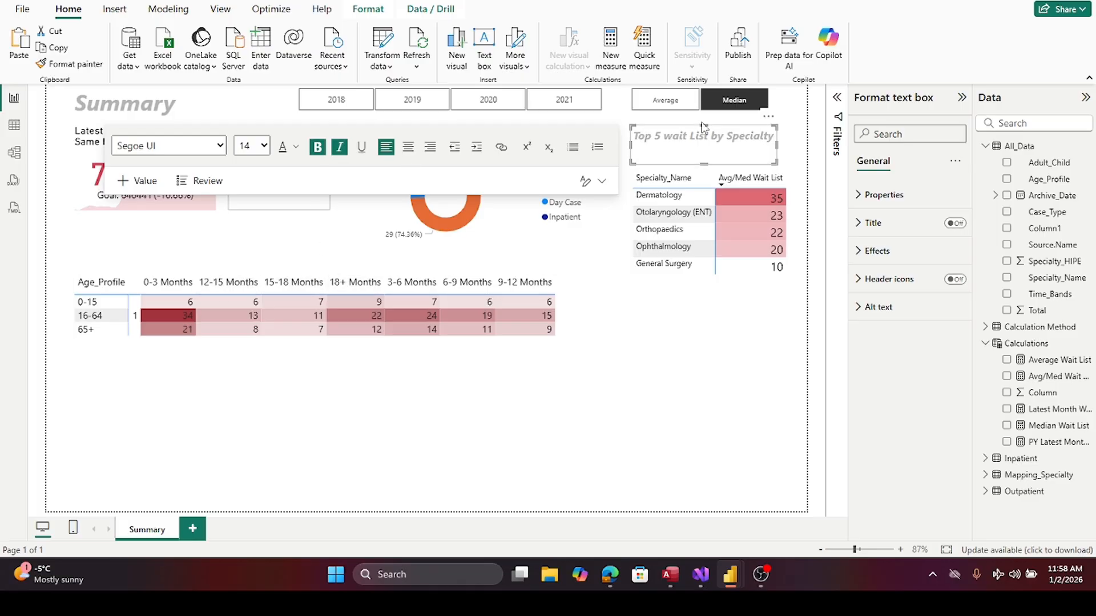
left_click_drag(702, 124, 707, 142)
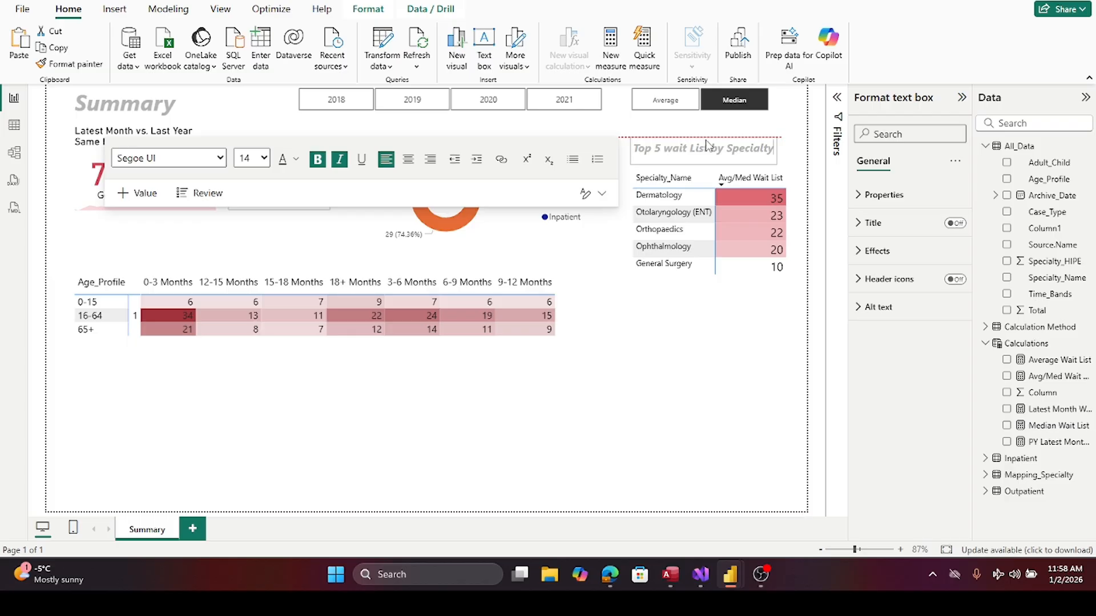
left_click(721, 328)
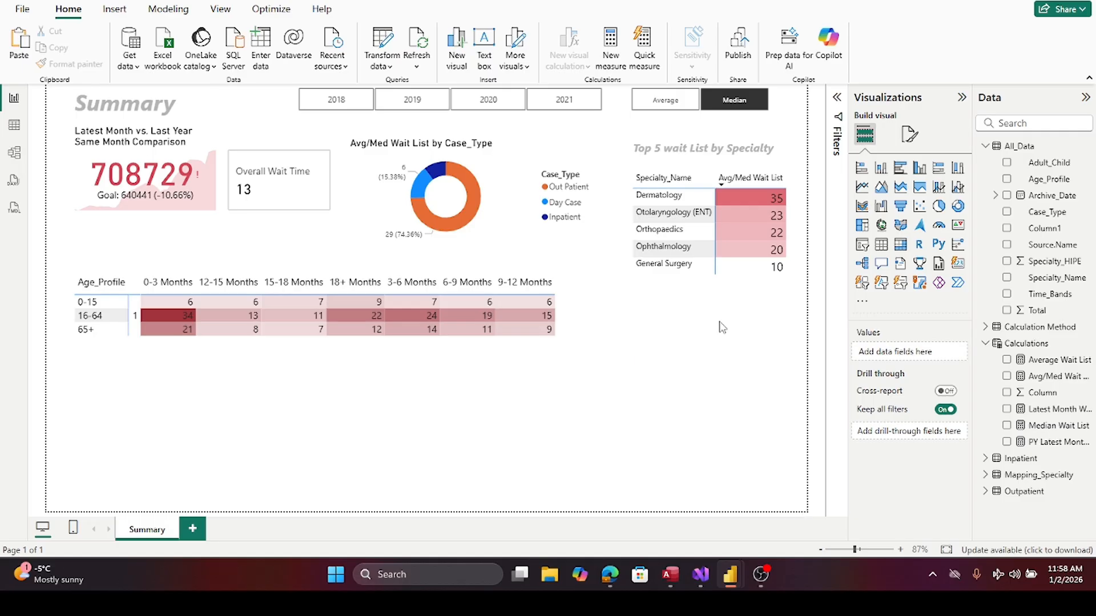
- Check the visuals under the Average calculation method, then return the slicer to Median
left_click(666, 106)
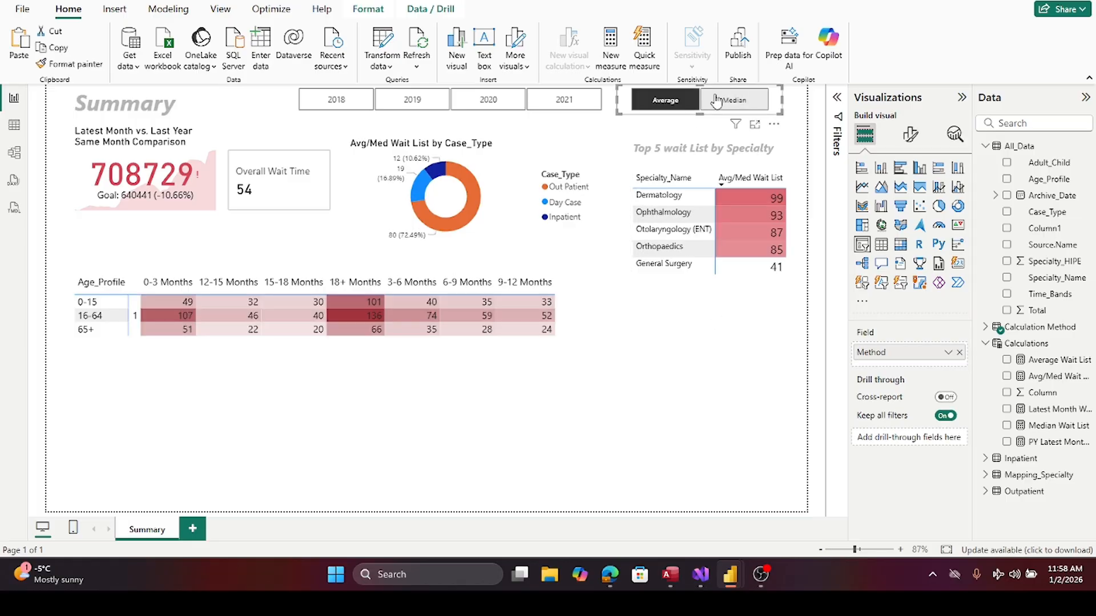
left_click(739, 101)
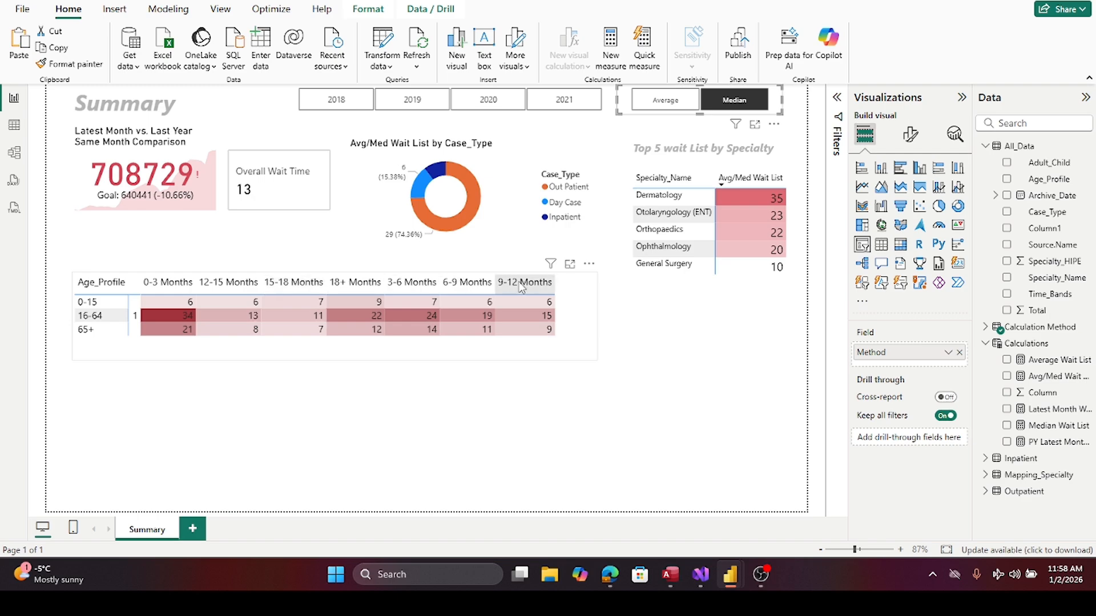
- Add an empty line chart below the Age_Profile matrix and narrow it to about the matrix's data width
left_click(265, 465)
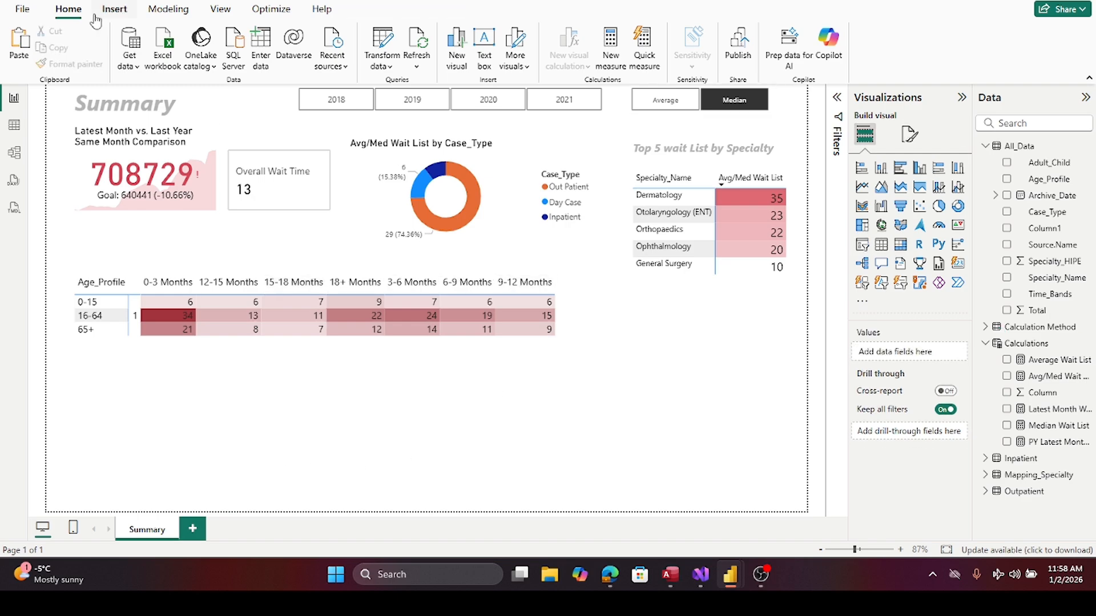
left_click(862, 188)
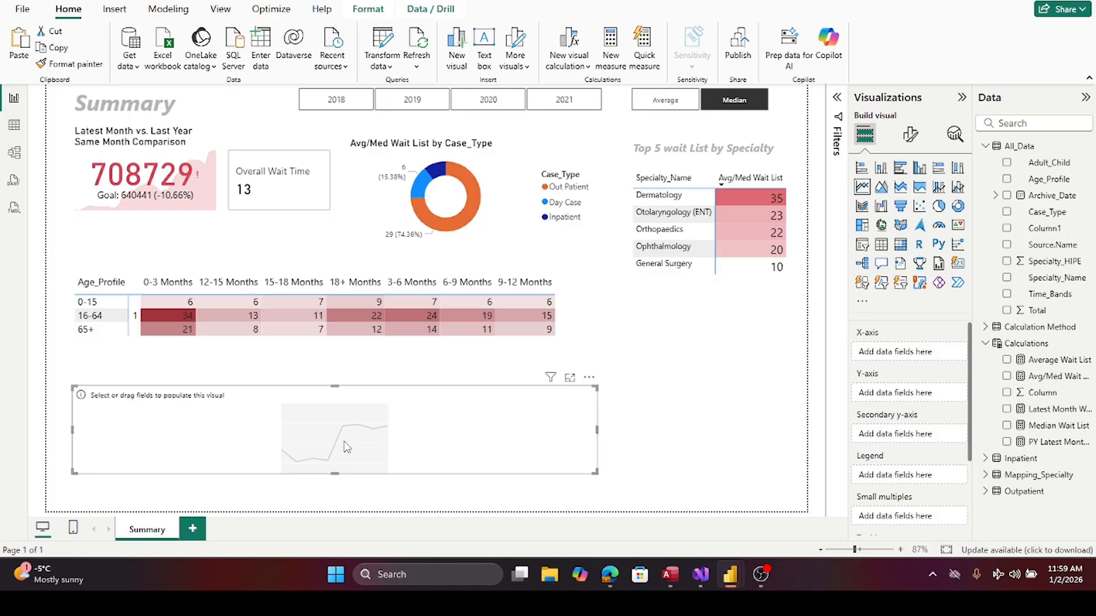
left_click_drag(596, 429, 559, 437)
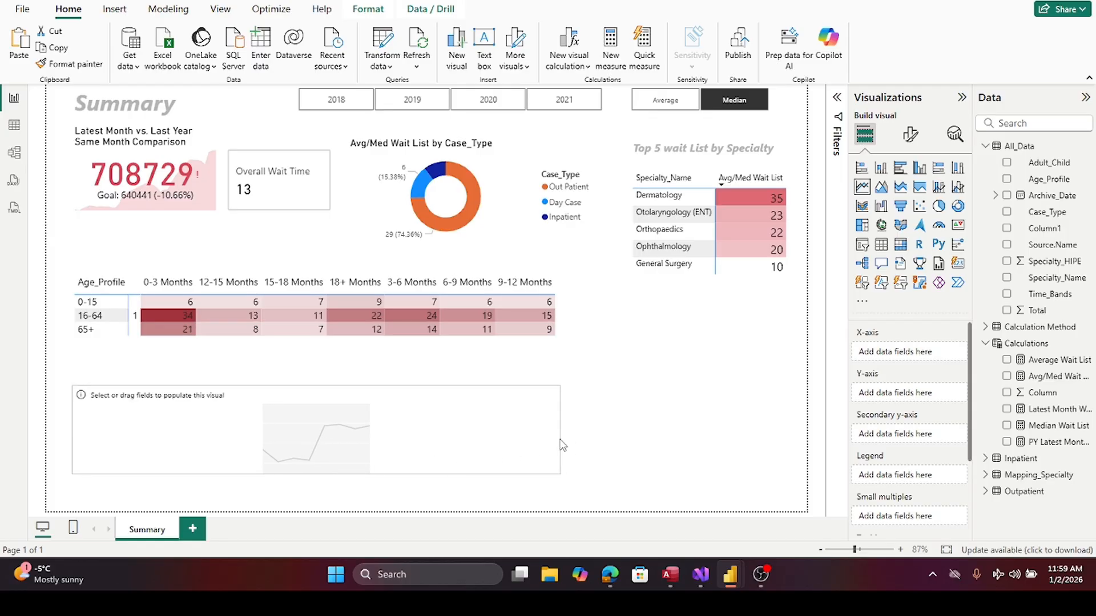
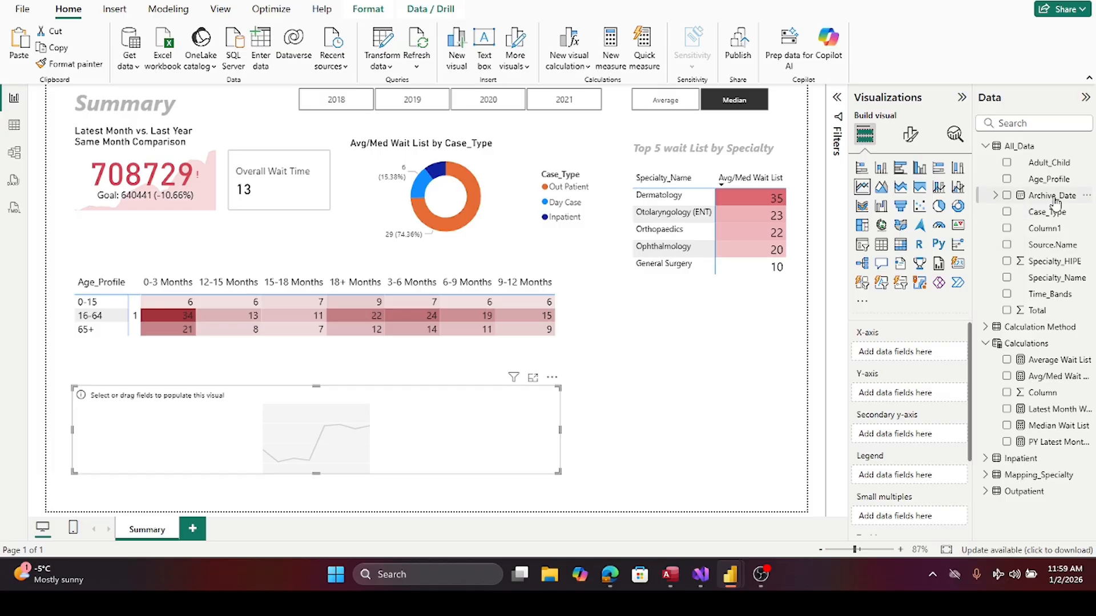
- Plot the sum of Total against Archive_Date without the date hierarchy in the line chart, with Case_Type as legend
left_click_drag(1056, 199, 930, 359)
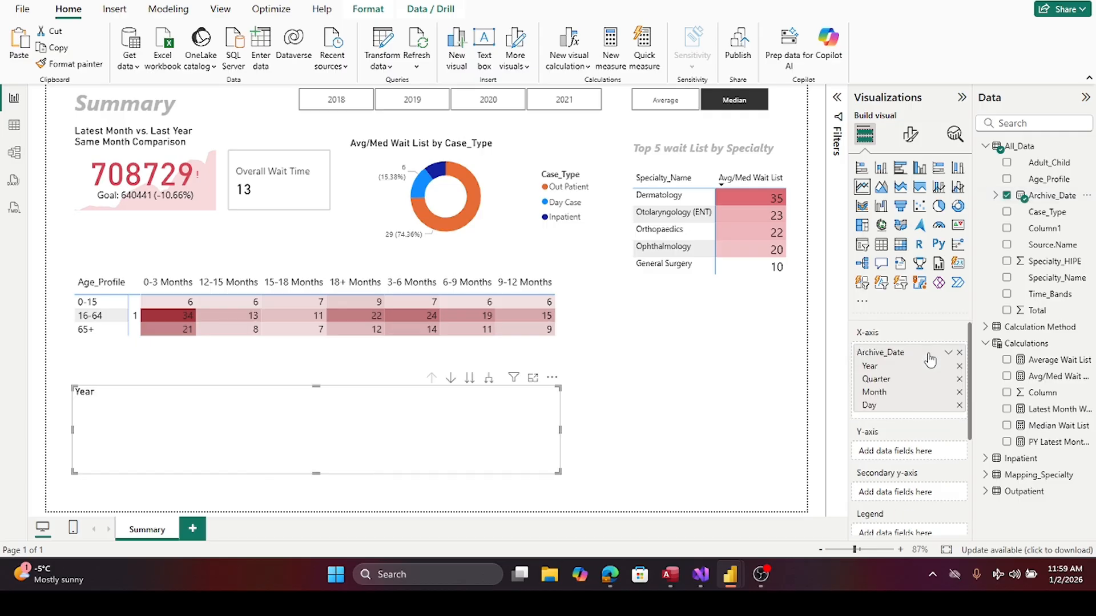
left_click(949, 353)
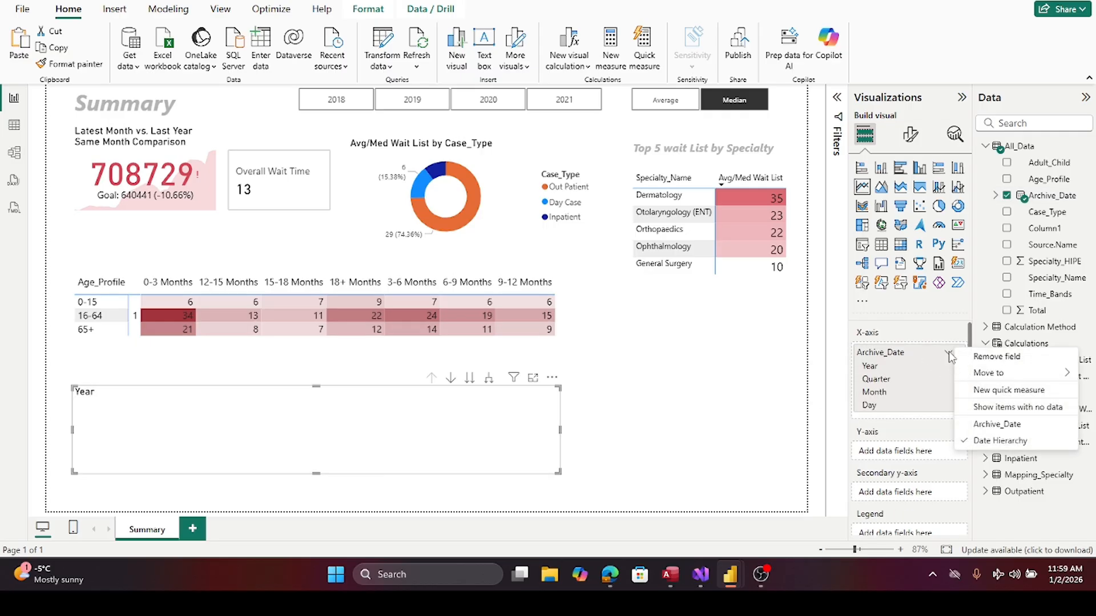
left_click(991, 425)
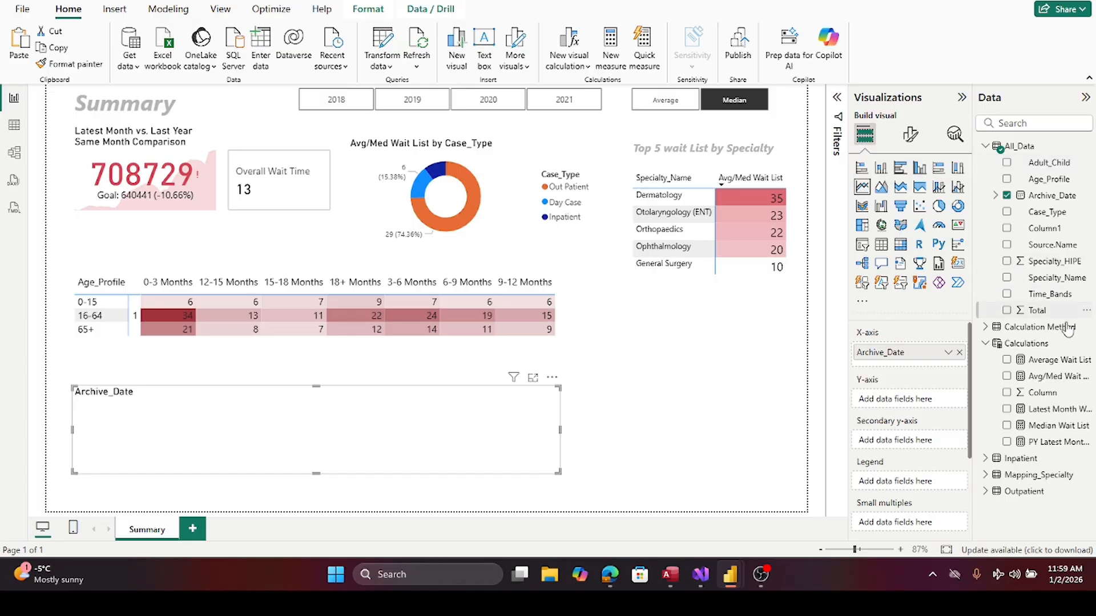
left_click_drag(1034, 313, 911, 402)
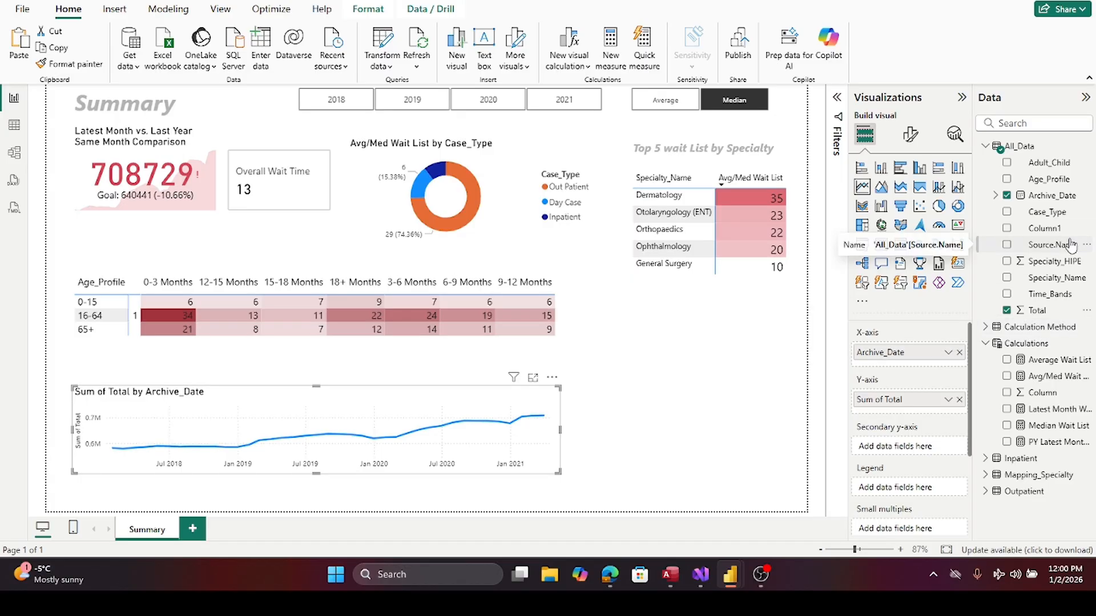
left_click_drag(1047, 214, 929, 491)
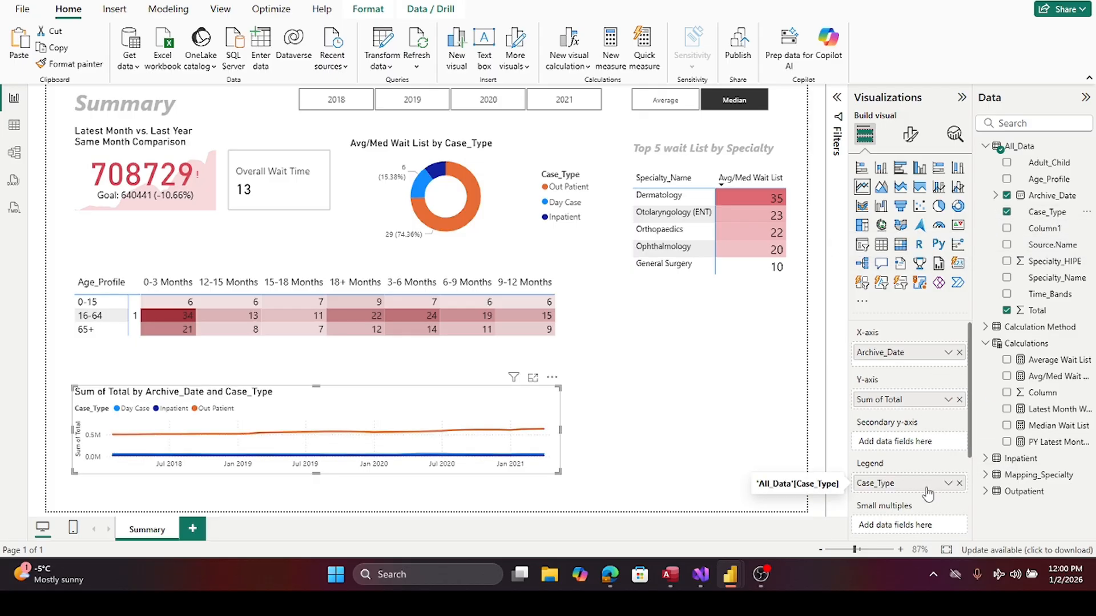
- Filter the line chart's Case_Type to Day Case and Inpatient only
left_click(551, 378)
left_click(621, 358)
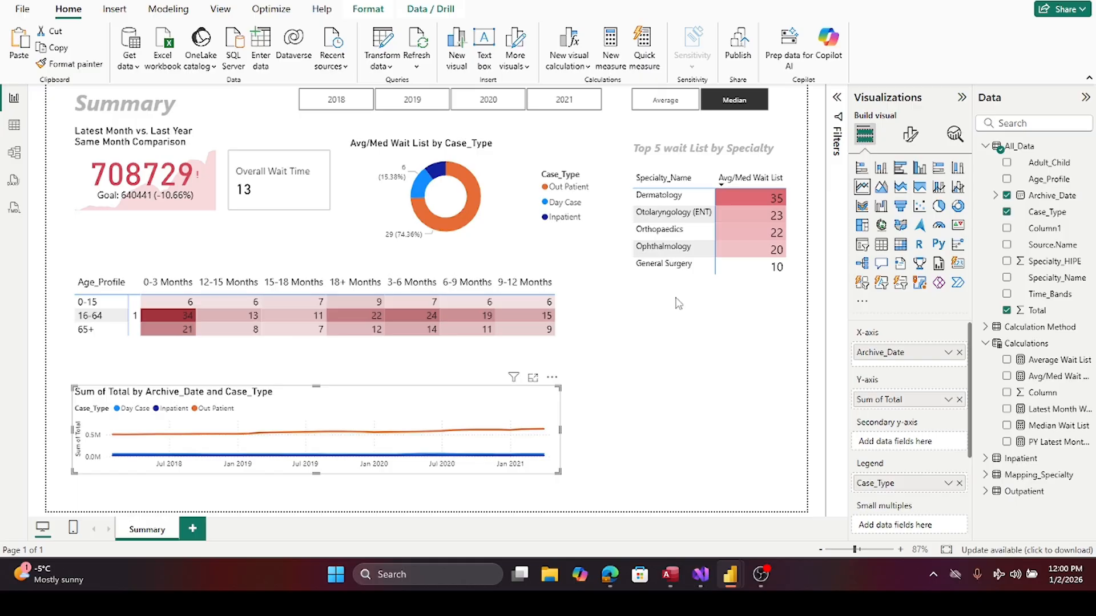
left_click(837, 102)
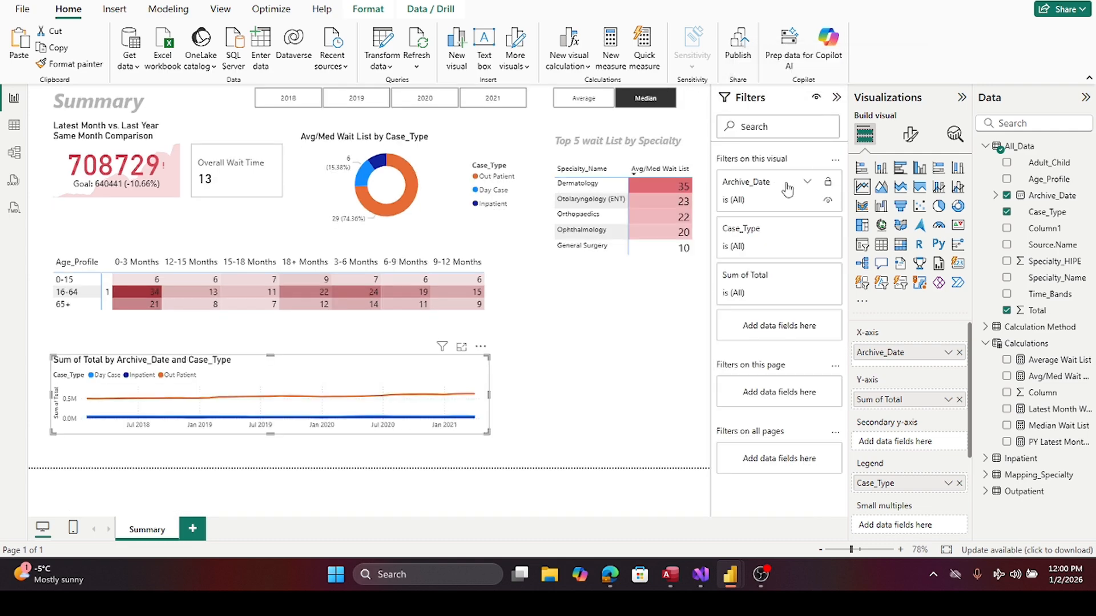
left_click(807, 229)
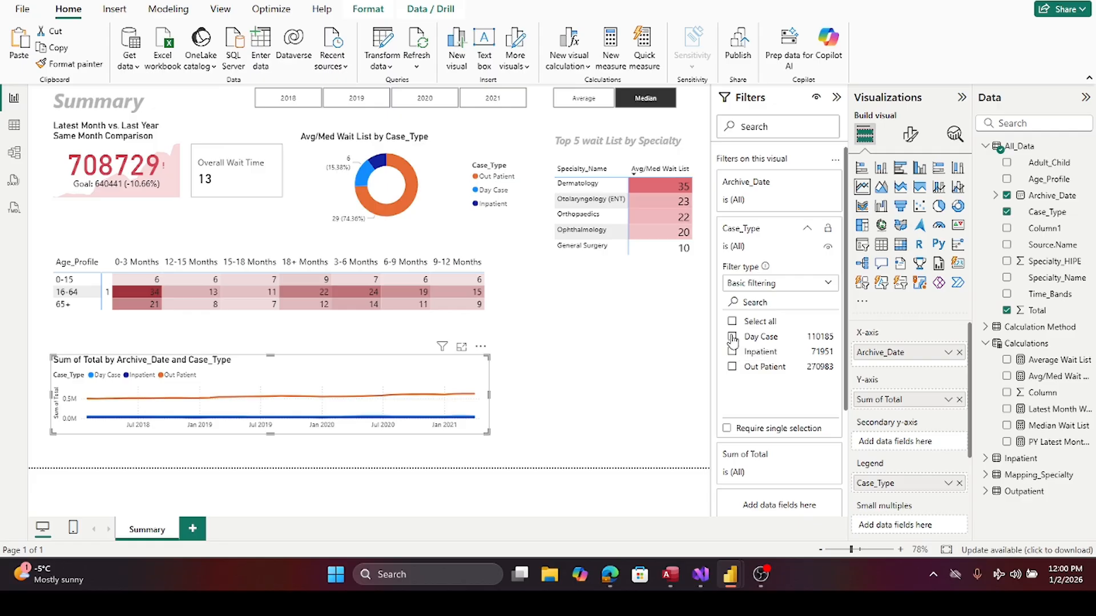
left_click(732, 337)
left_click(732, 352)
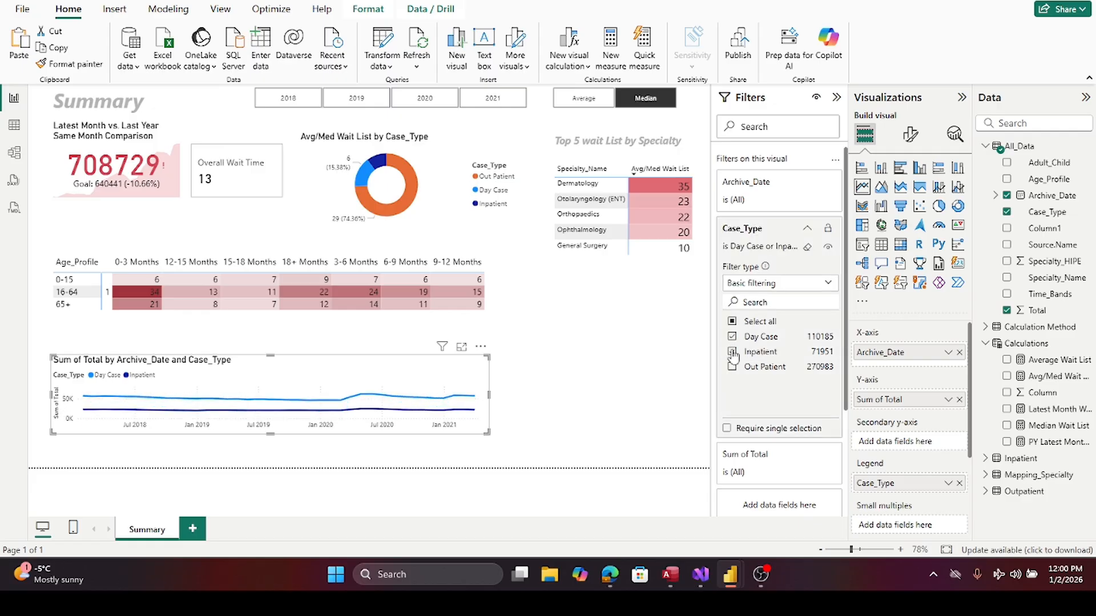
left_click(837, 97)
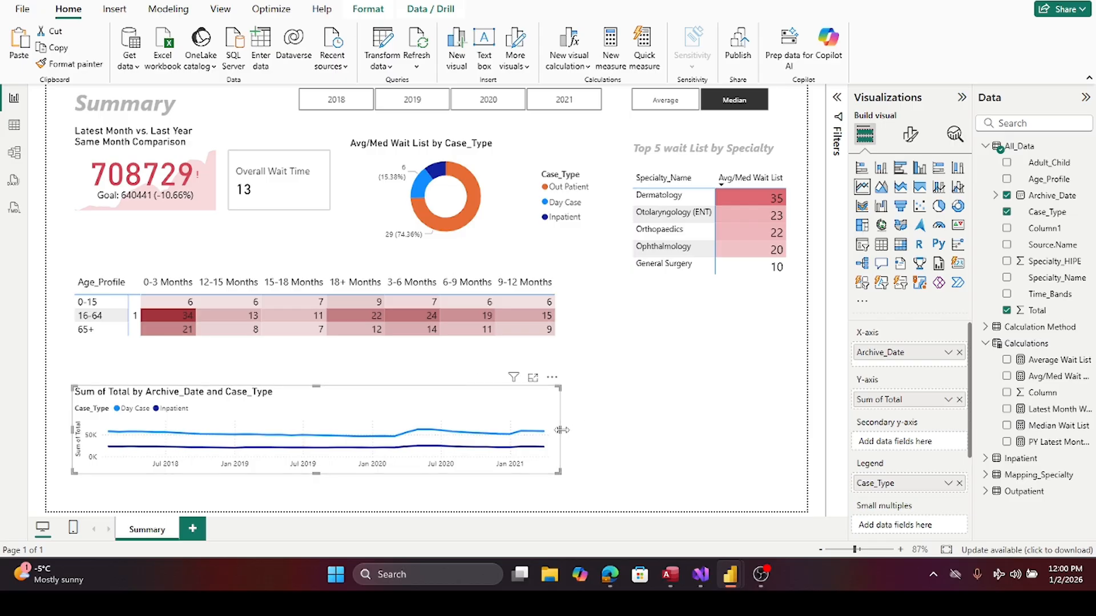
- Narrow the line chart to leave space beside it and turn on its data labels
left_click_drag(561, 430, 439, 432)
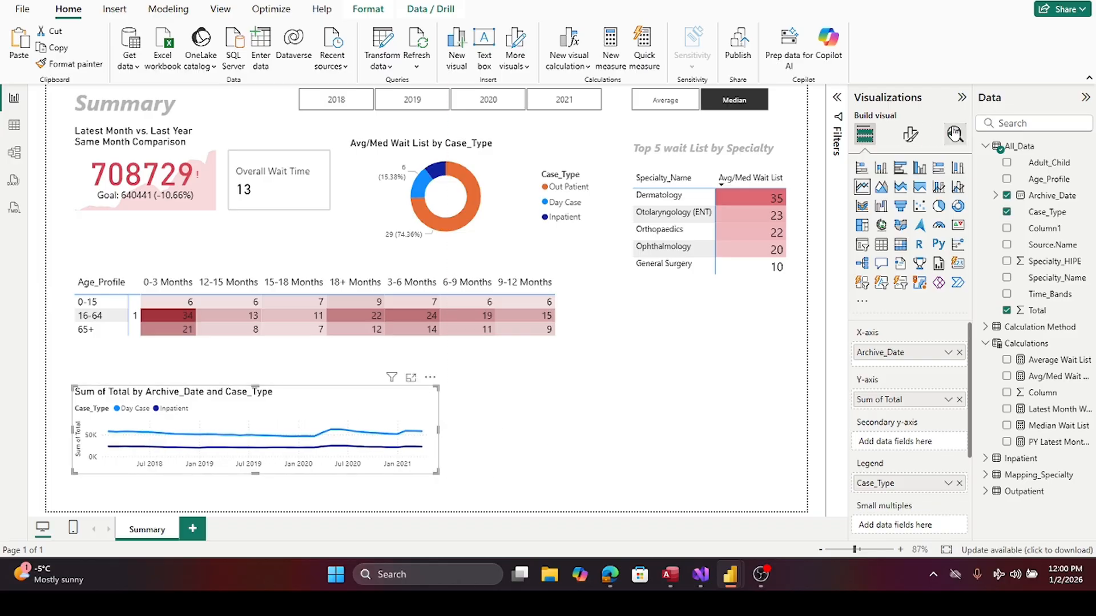
left_click(904, 137)
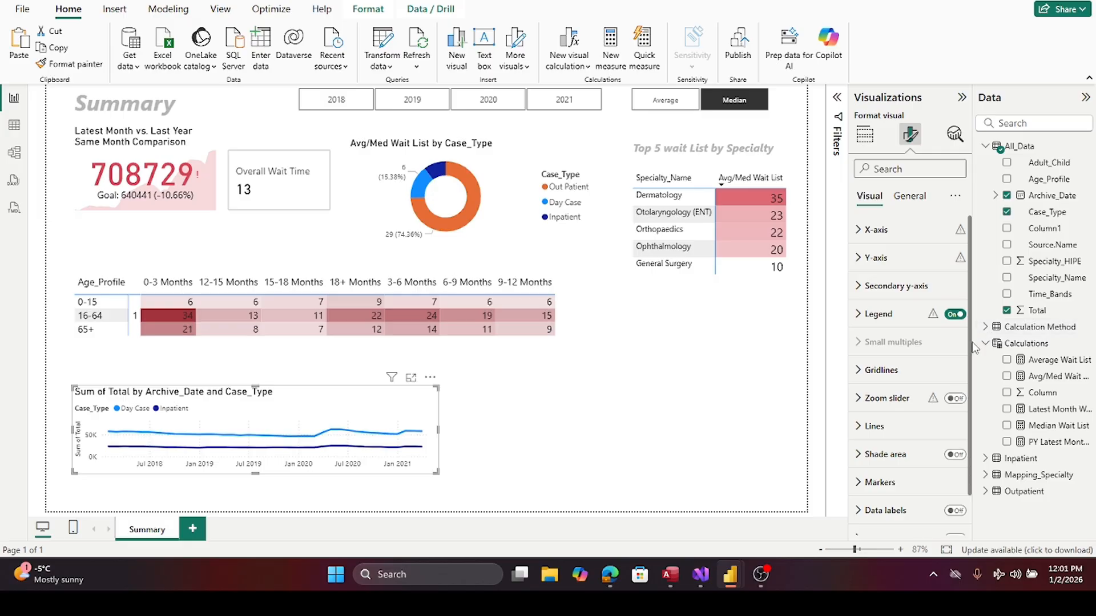
scroll(964, 399, "down", 2)
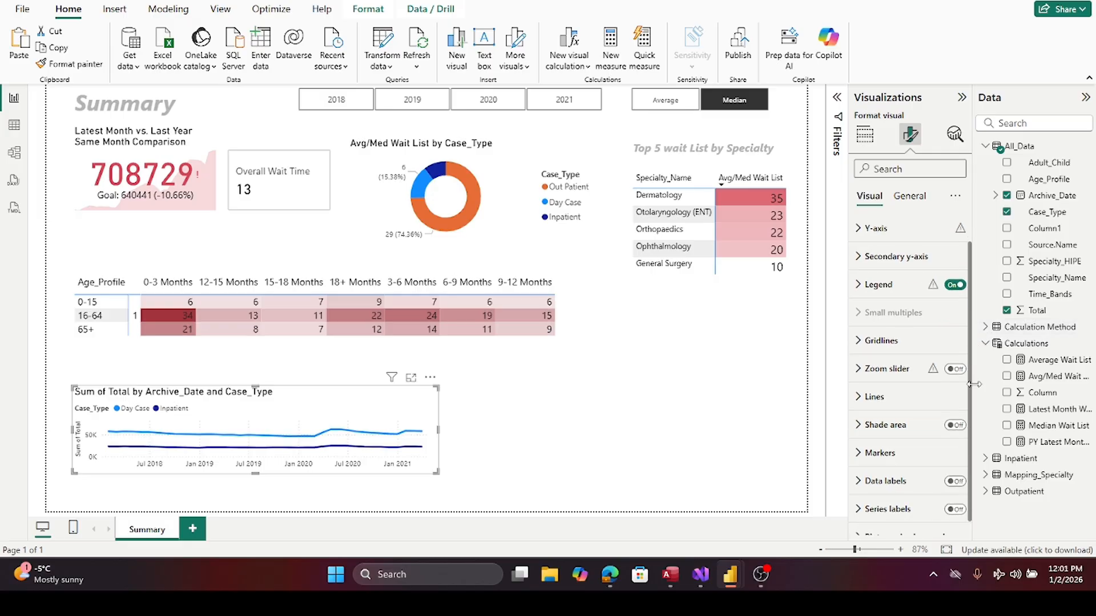
left_click(956, 466)
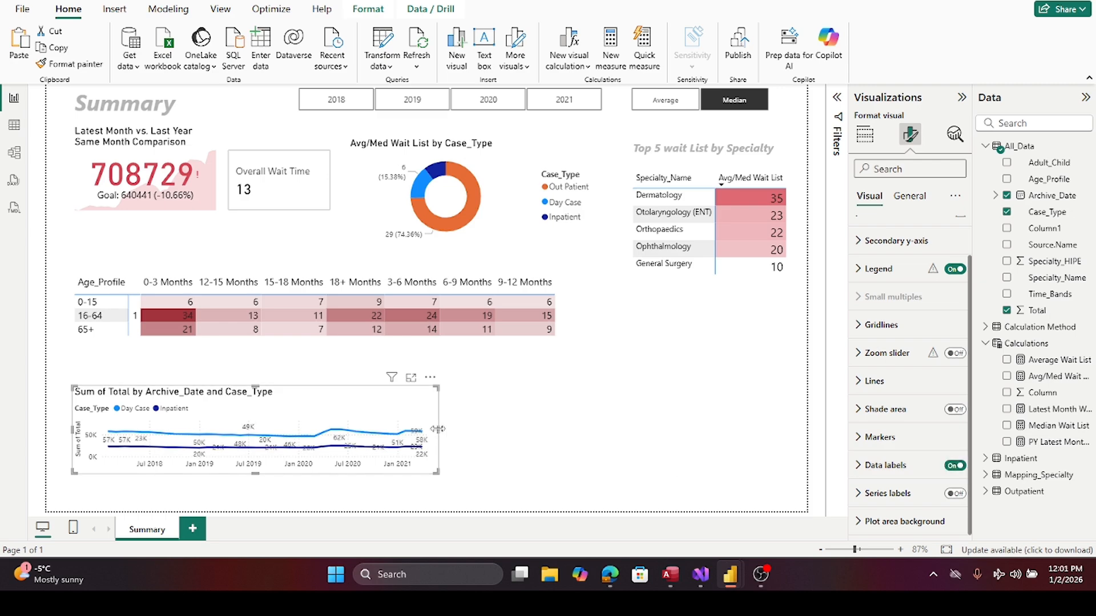
mouse_move(437, 429)
left_mouse_down()
mouse_move(465, 429)
mouse_move(426, 429)
left_mouse_up()
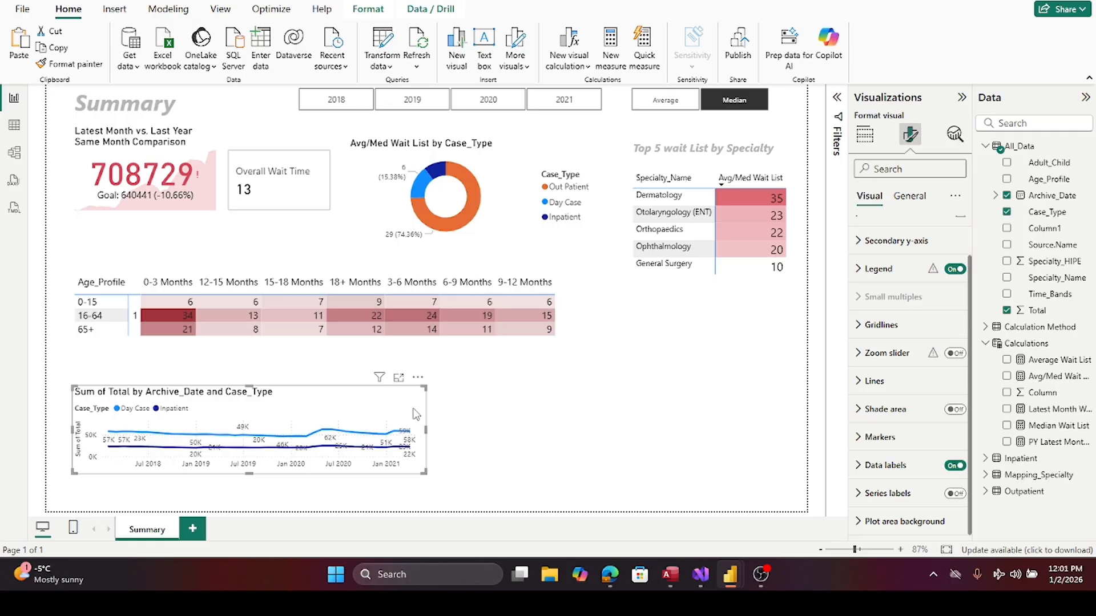
- Place a copy of the line chart beside the original and filter the copy's Case_Type to Out Patient only
key("ctrl+v")
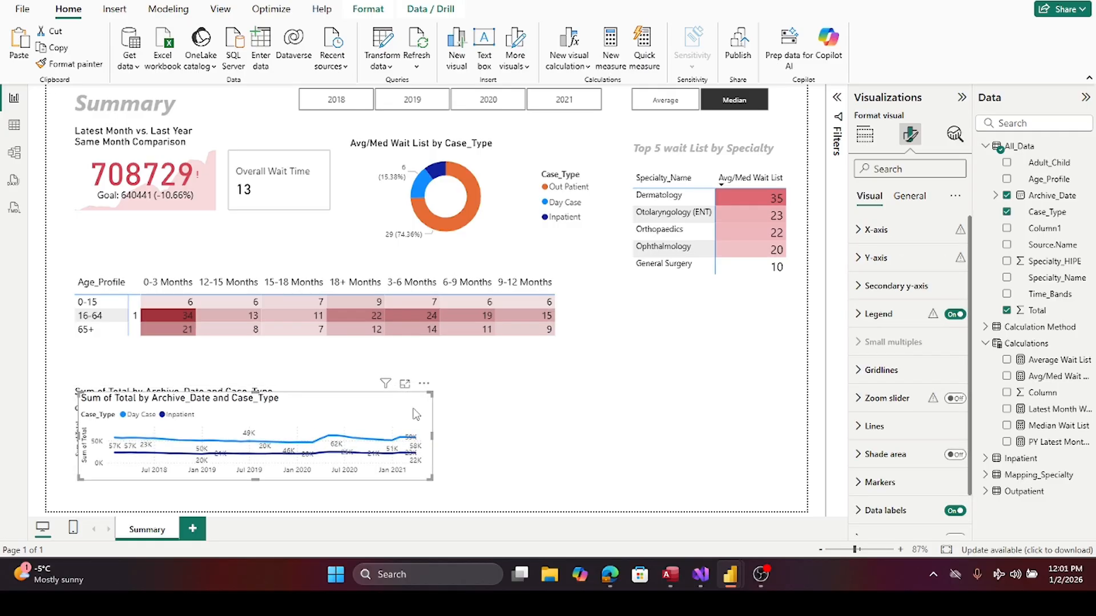
left_click_drag(404, 401, 765, 393)
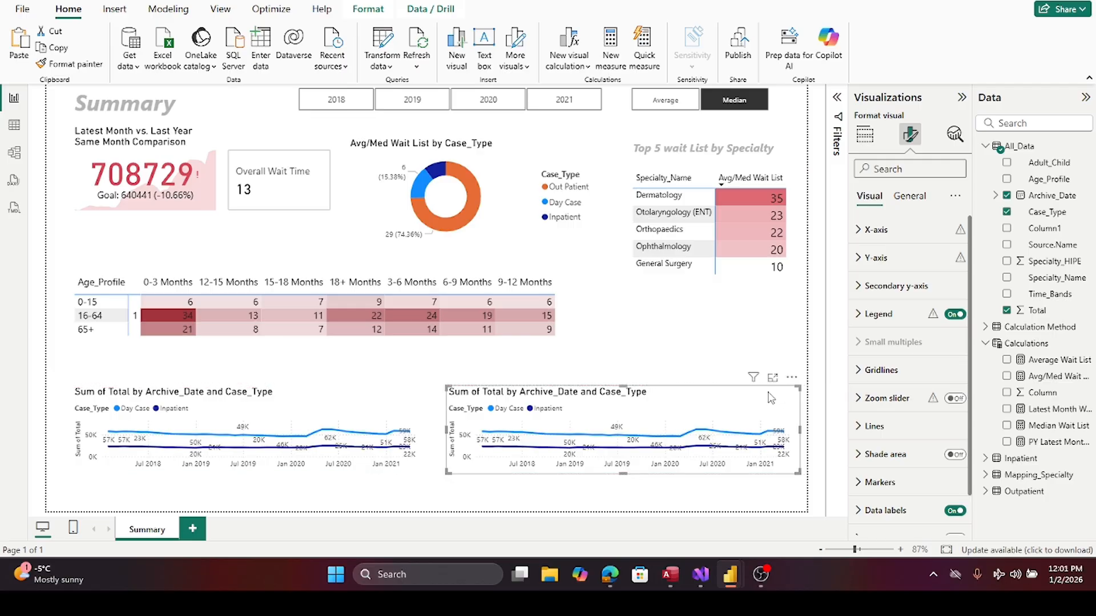
left_click(836, 100)
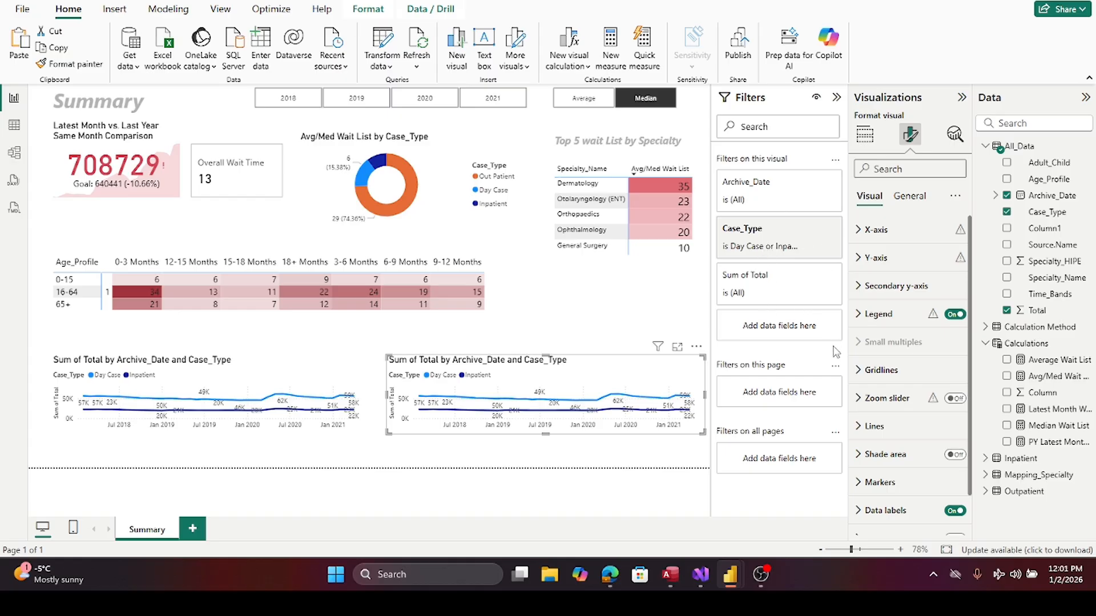
mouse_move(805, 254)
left_click(809, 229)
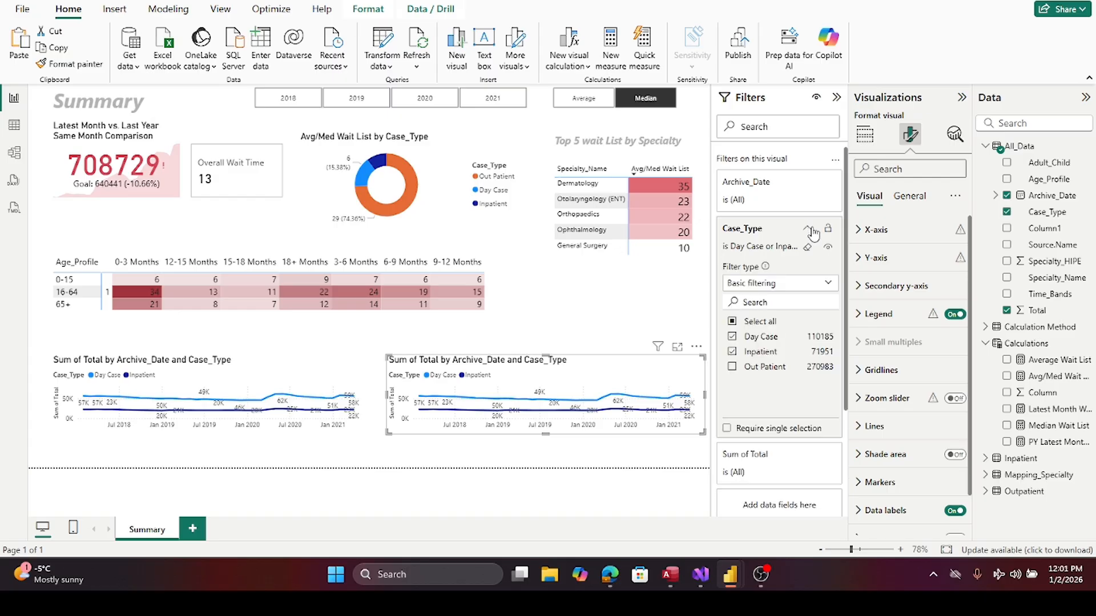
left_click(732, 323)
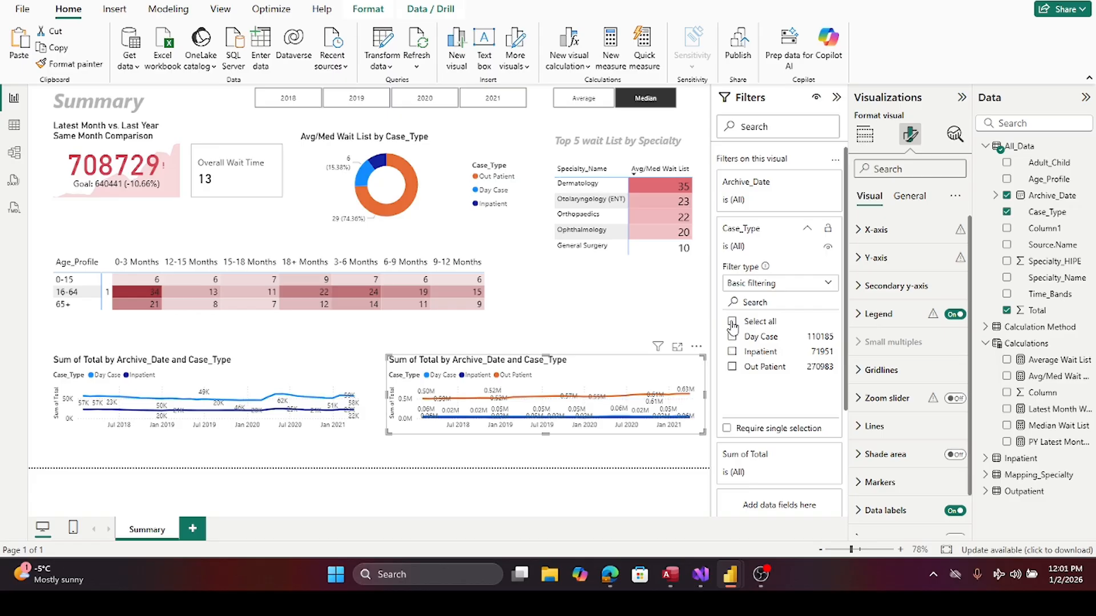
left_click(732, 368)
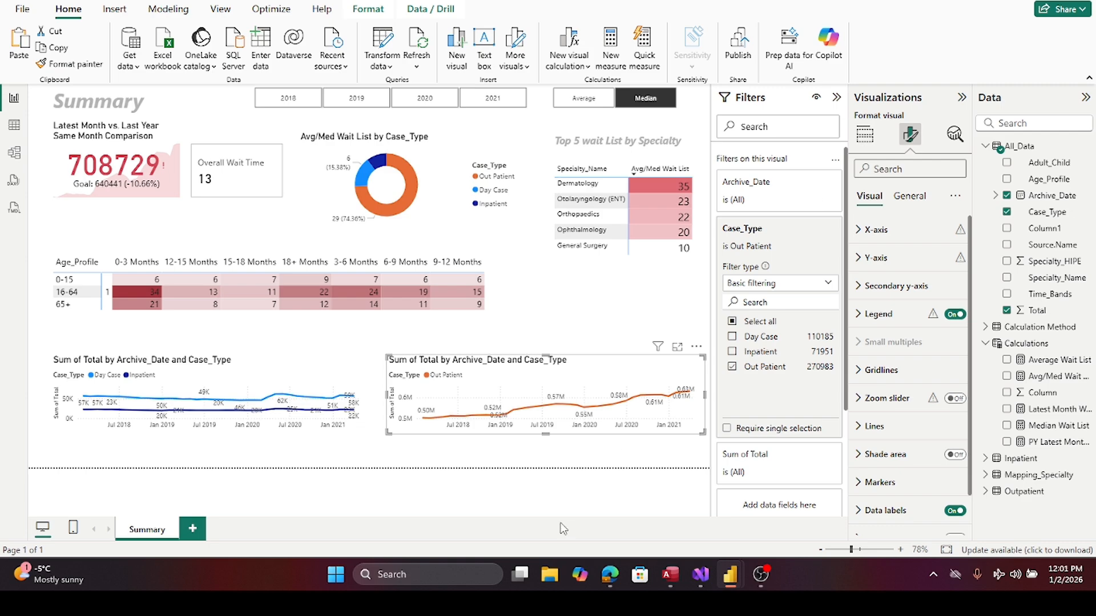
left_click(463, 461)
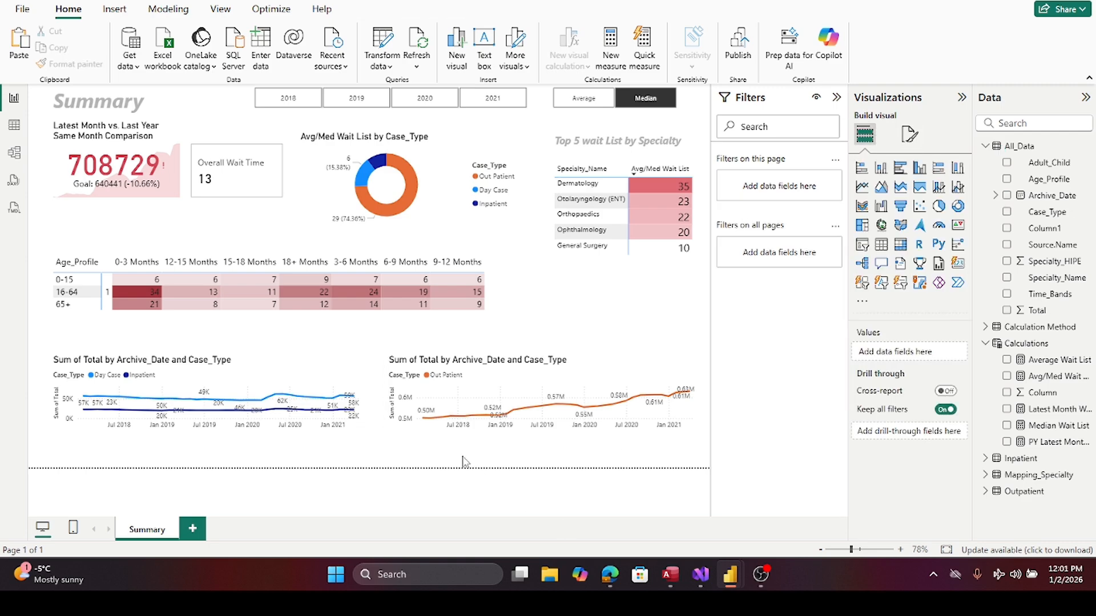
- Turn off the titles of both line charts while keeping their legends on
left_click(242, 363)
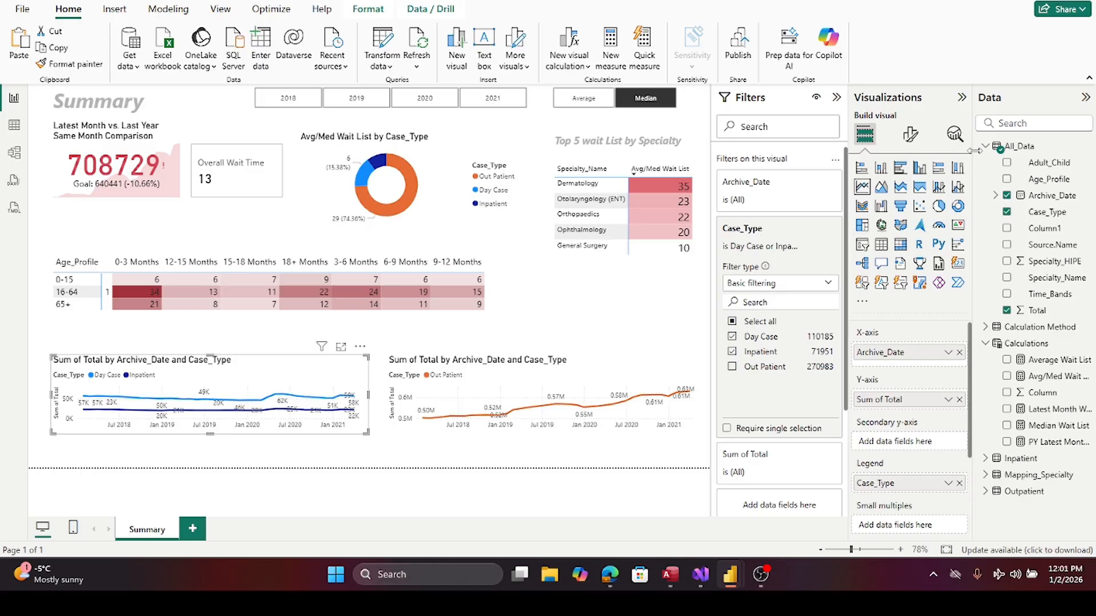
left_click(911, 135)
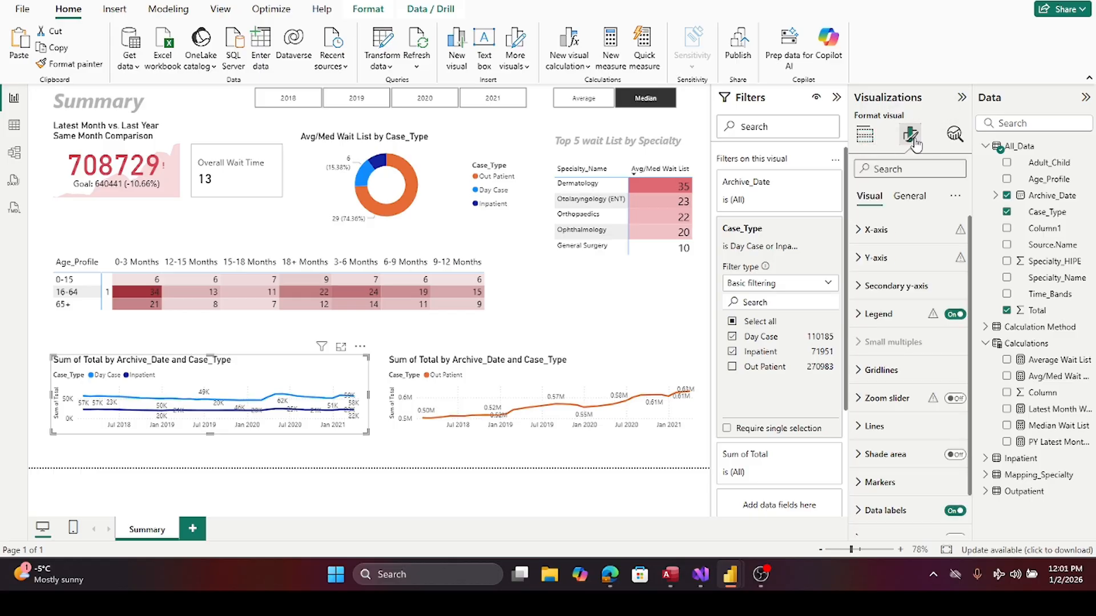
left_click(952, 316)
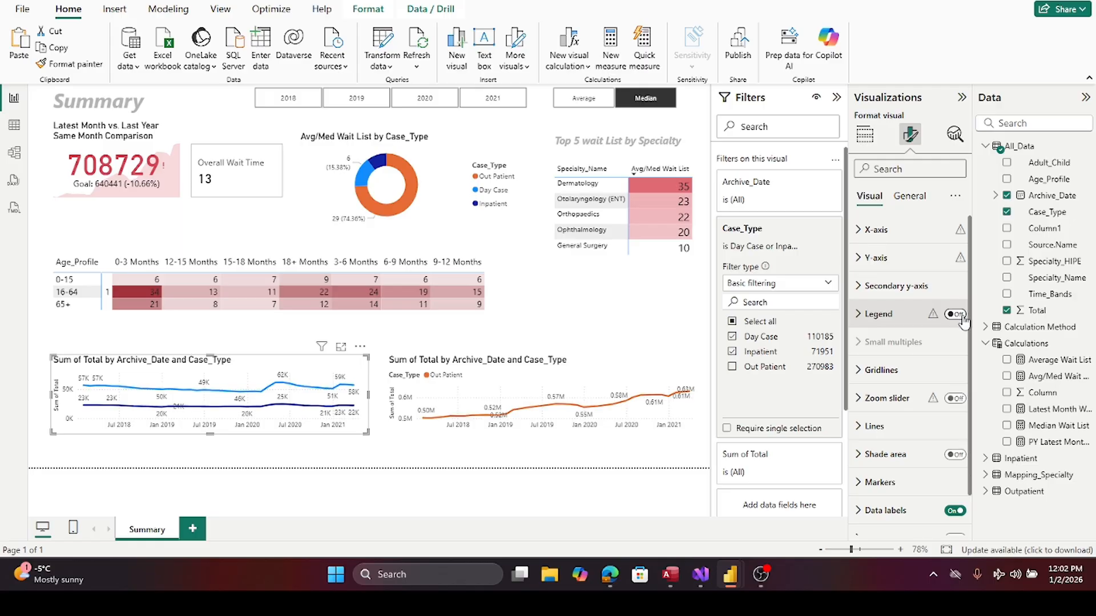
left_click(959, 316)
left_click(908, 196)
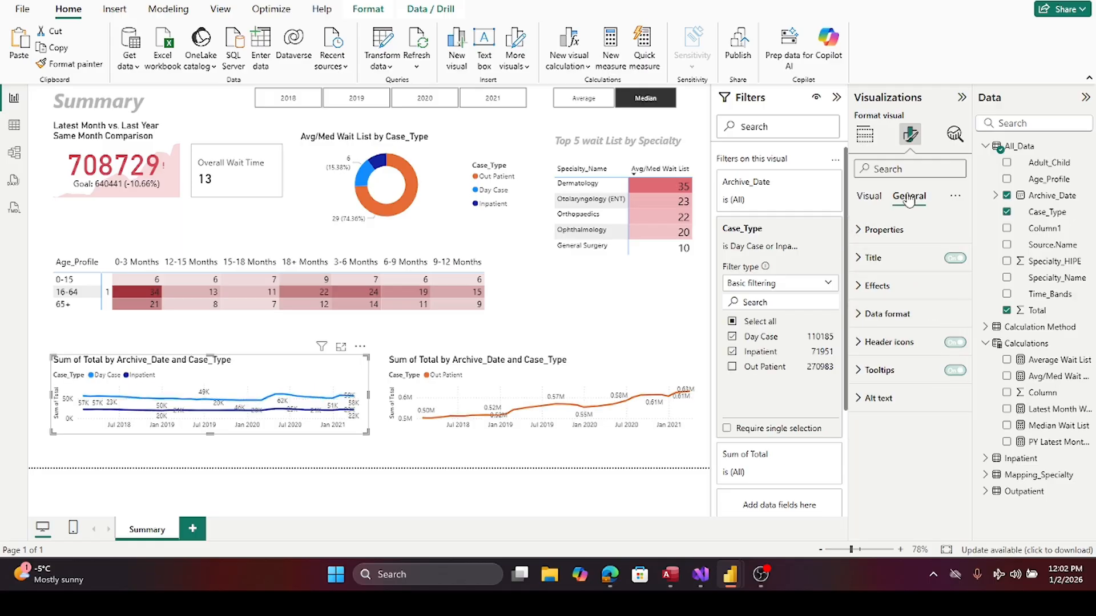
left_click(862, 259)
left_click(862, 259)
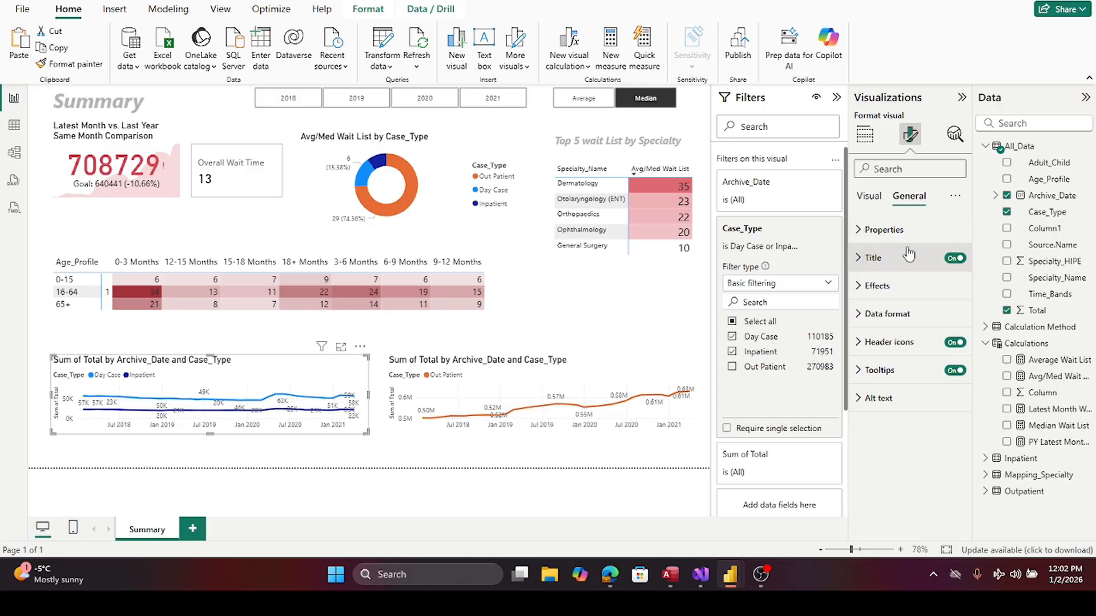
left_click(952, 259)
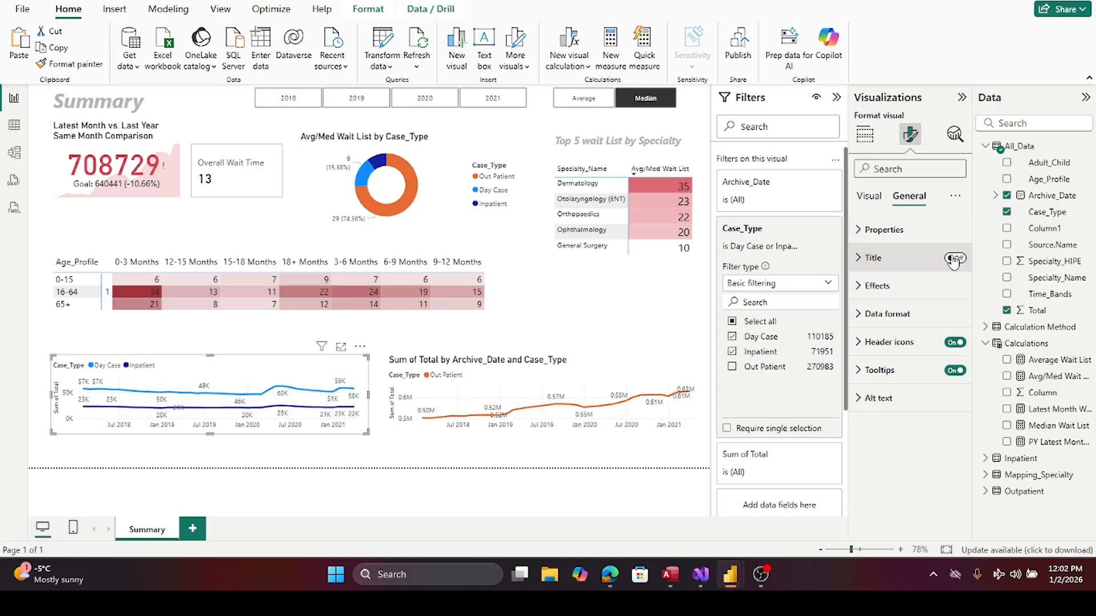
left_click(655, 373)
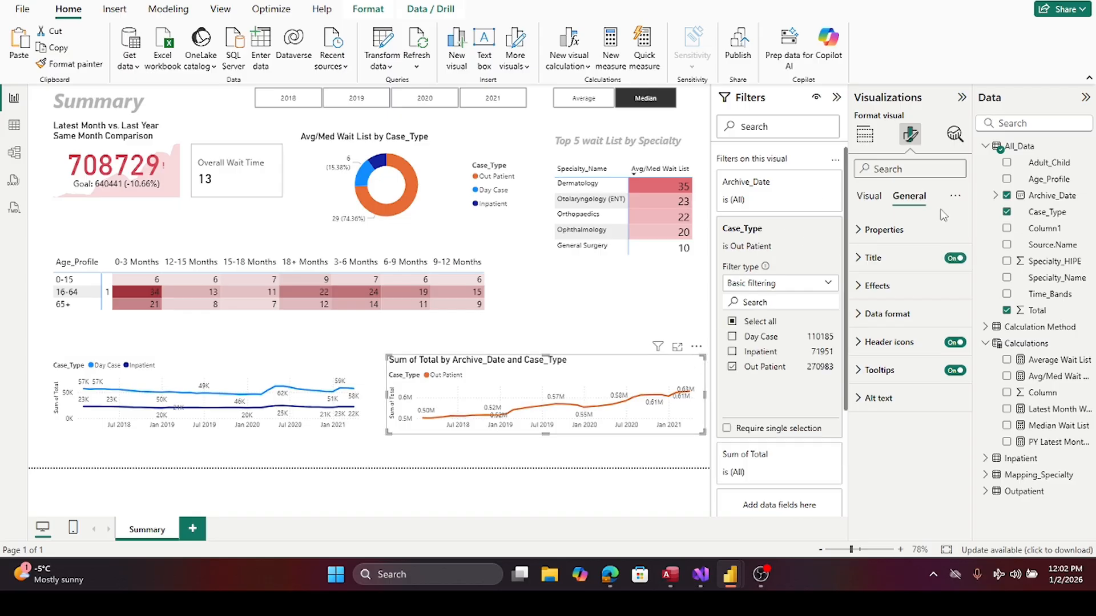
left_click(953, 259)
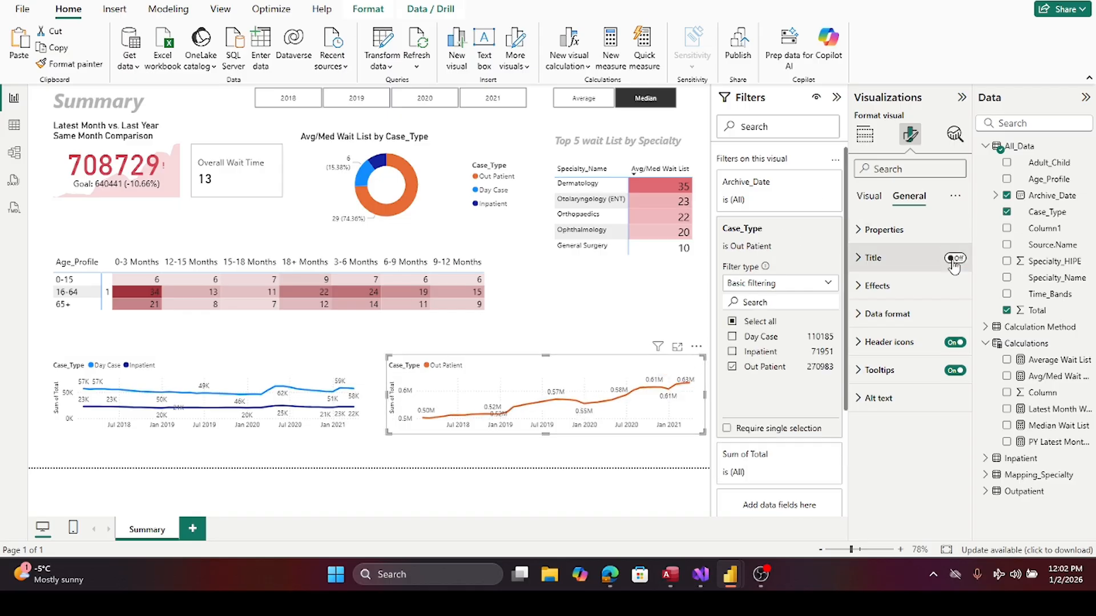
left_click(441, 354)
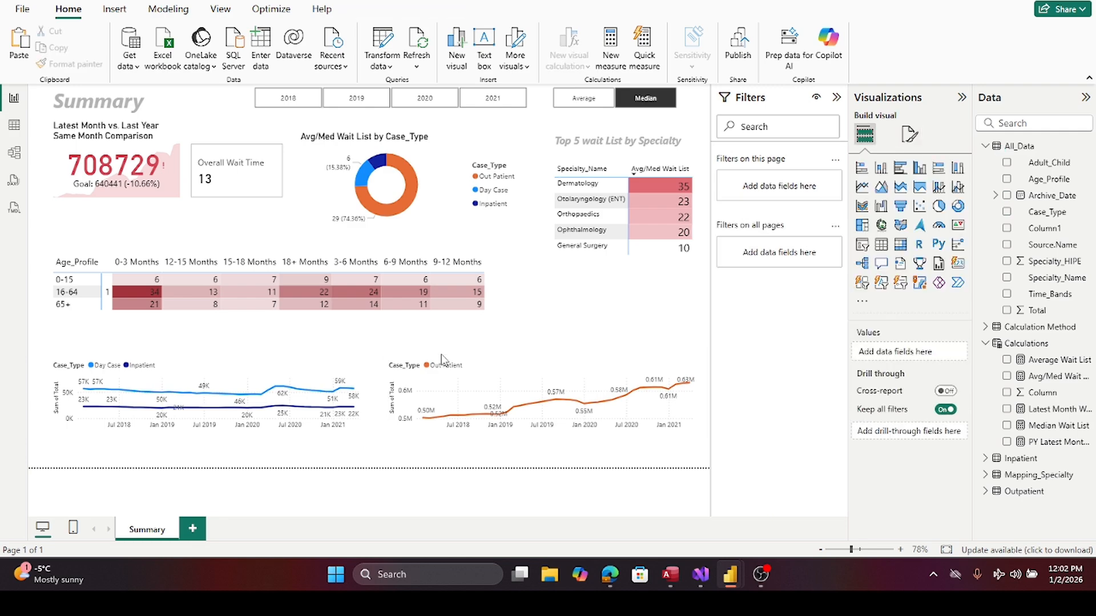
- Place a copy of the "Top 5 wait List by Specialty" heading above the two line charts and widen it across them
left_click(553, 142)
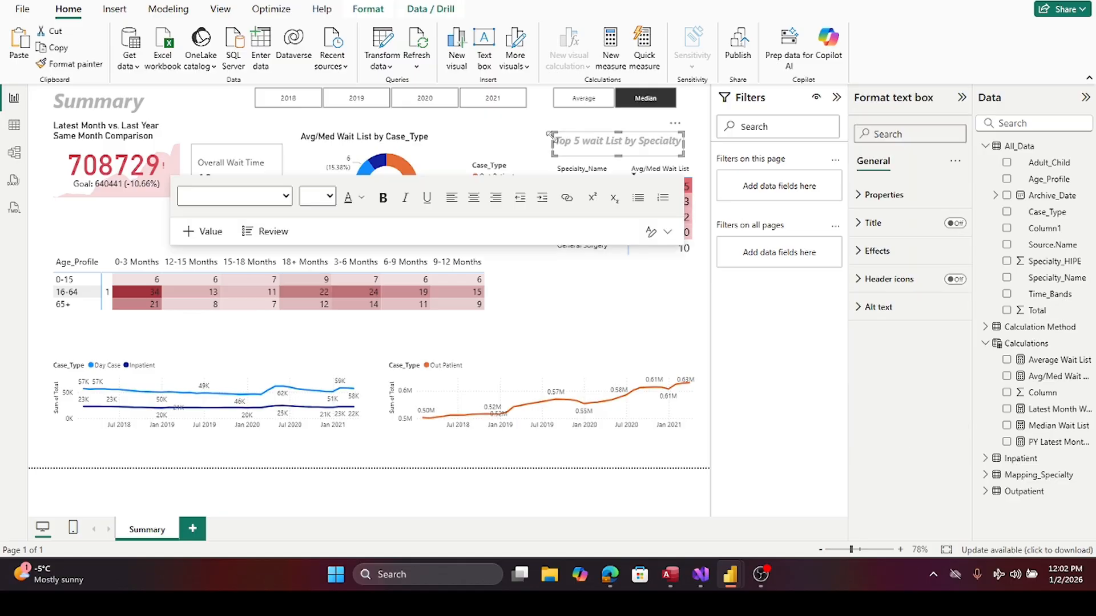
left_click(581, 312)
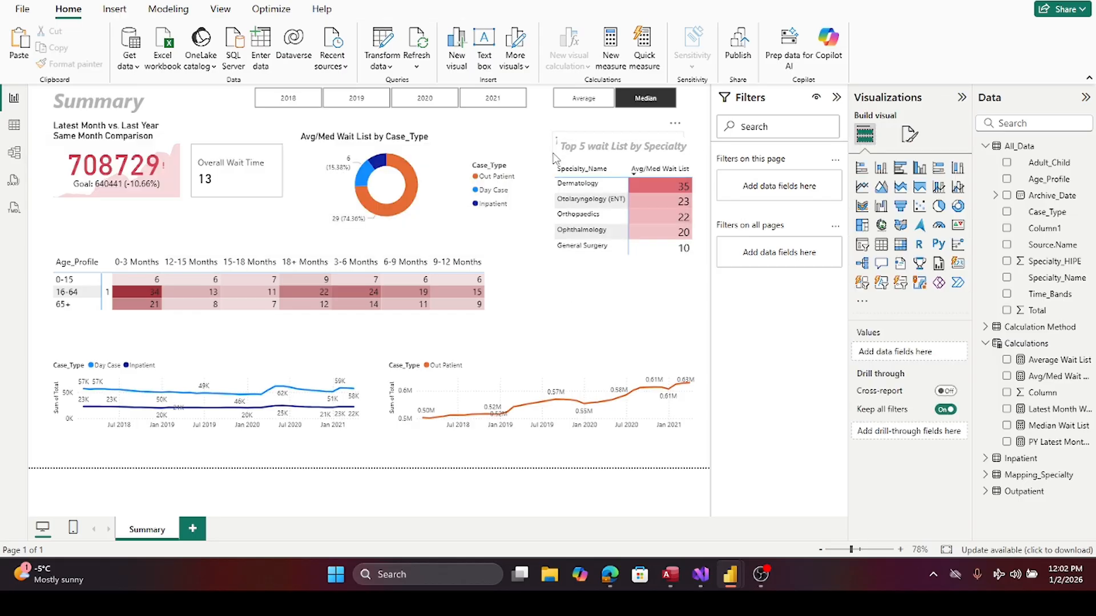
left_click(554, 156)
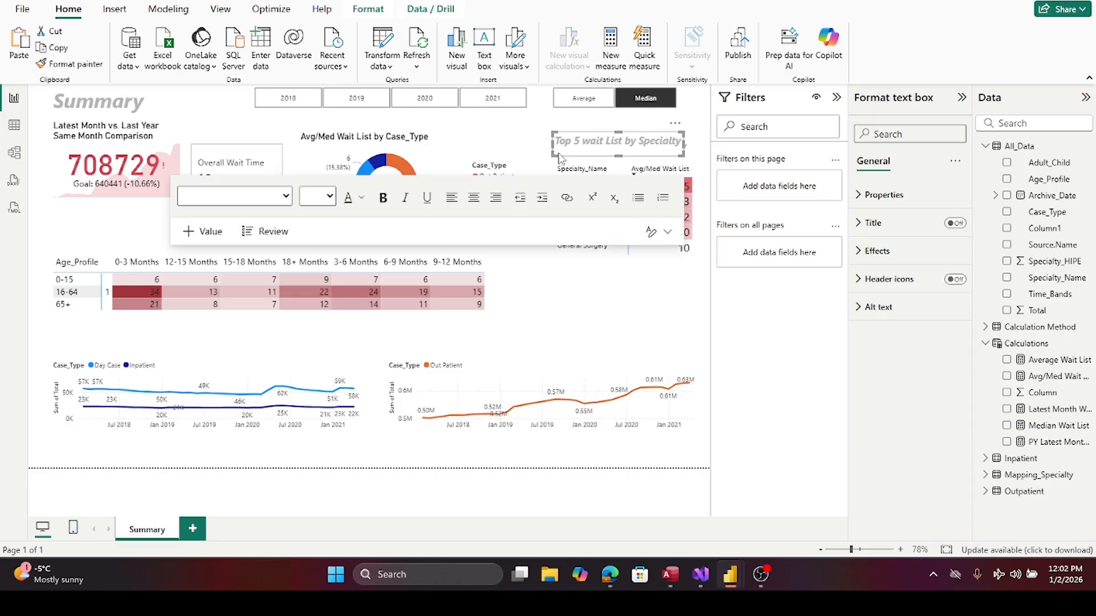
left_click_drag(560, 158, 303, 355)
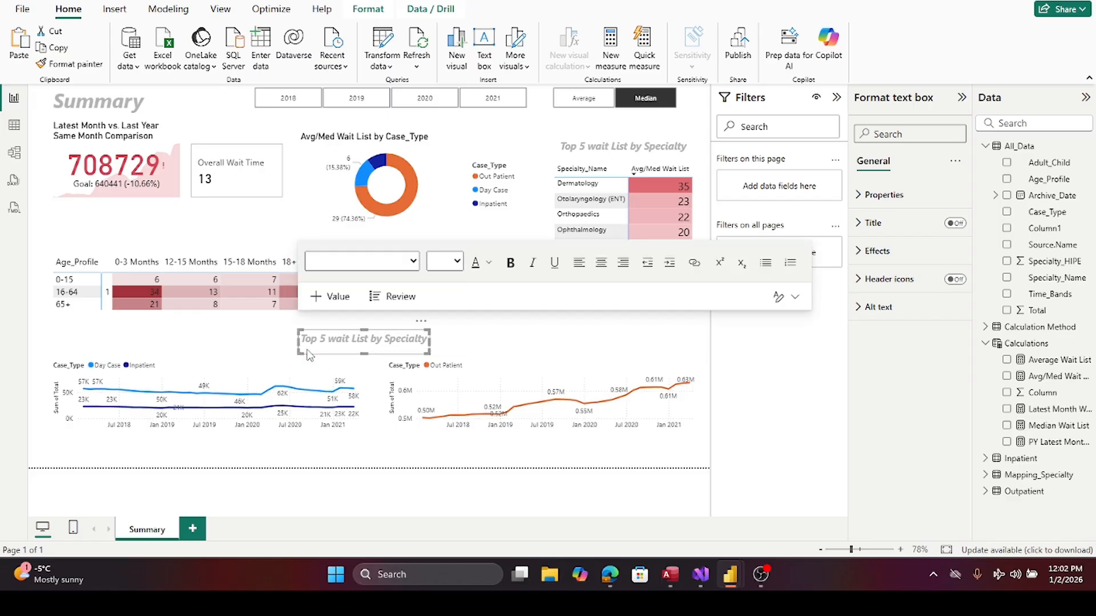
left_click_drag(429, 341, 603, 342)
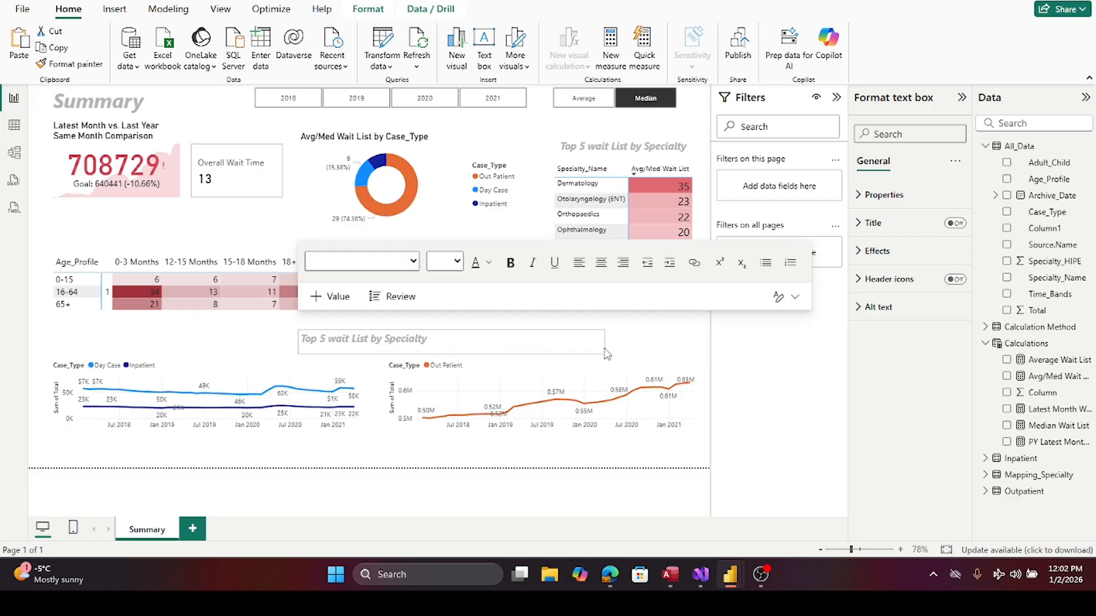
left_click_drag(301, 341, 212, 357)
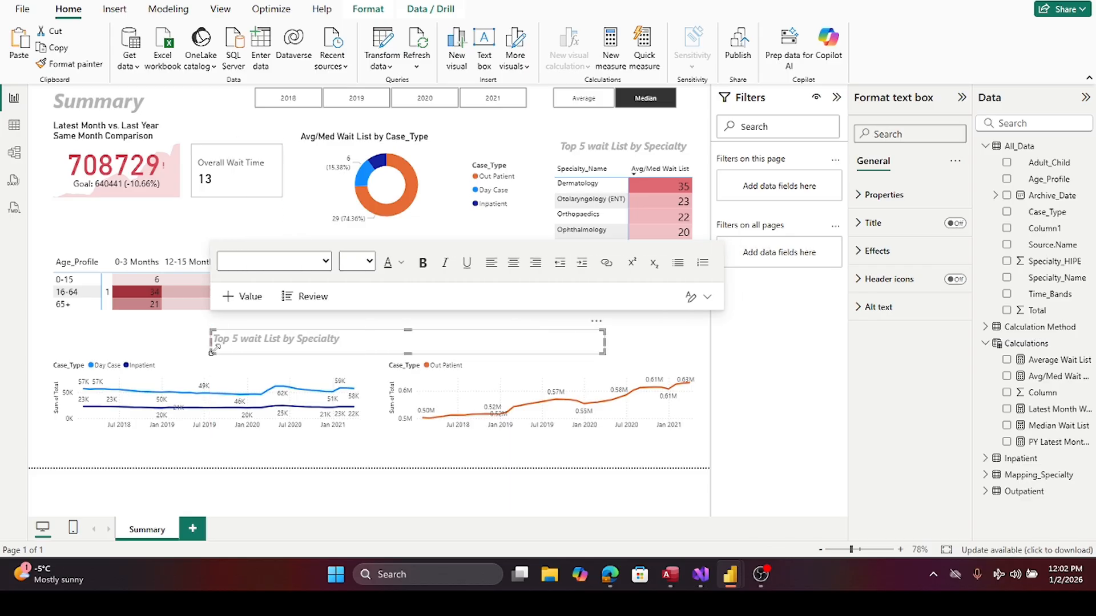
- Replace the copied heading's text with "Monthly Trend Analysis Day Case/Inpatient vs. Out Patient"
left_click(339, 340)
key("ctrl+a")
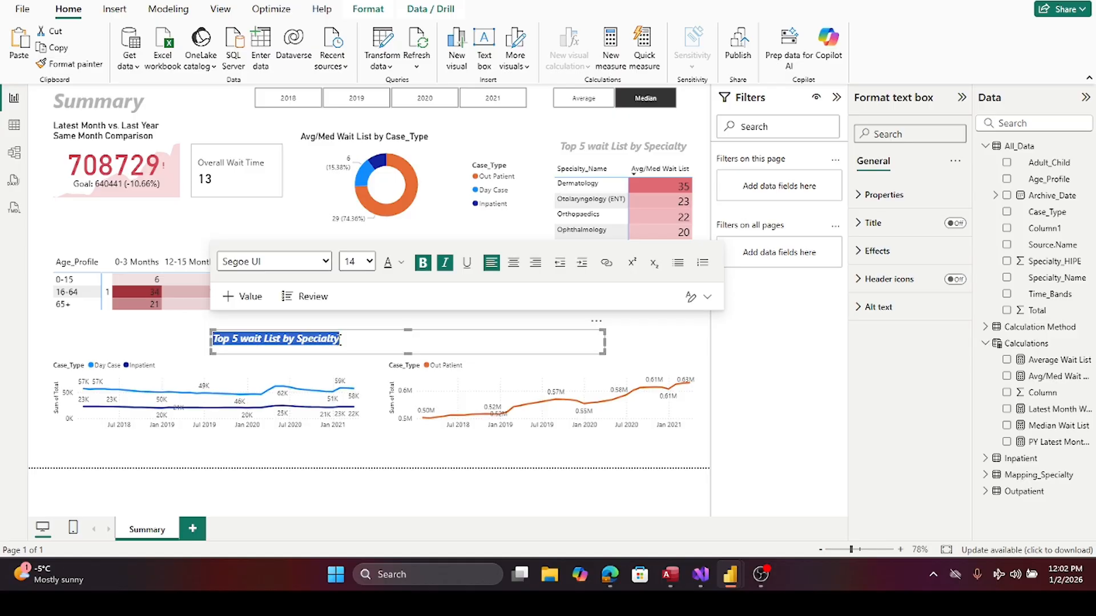
type("Monthly ")
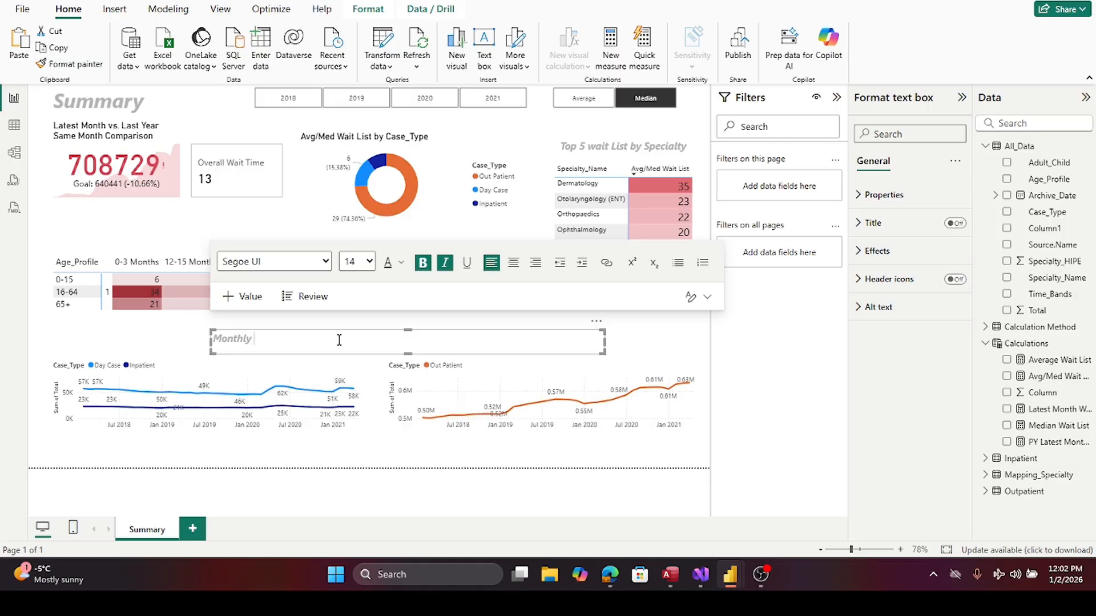
type("Treb")
key("BackSpace")
type("n Analysis Day")
type("s")
key("BackSpace")
type("Case")
left_click(275, 338)
type("d Analysis Day Case/Inpat")
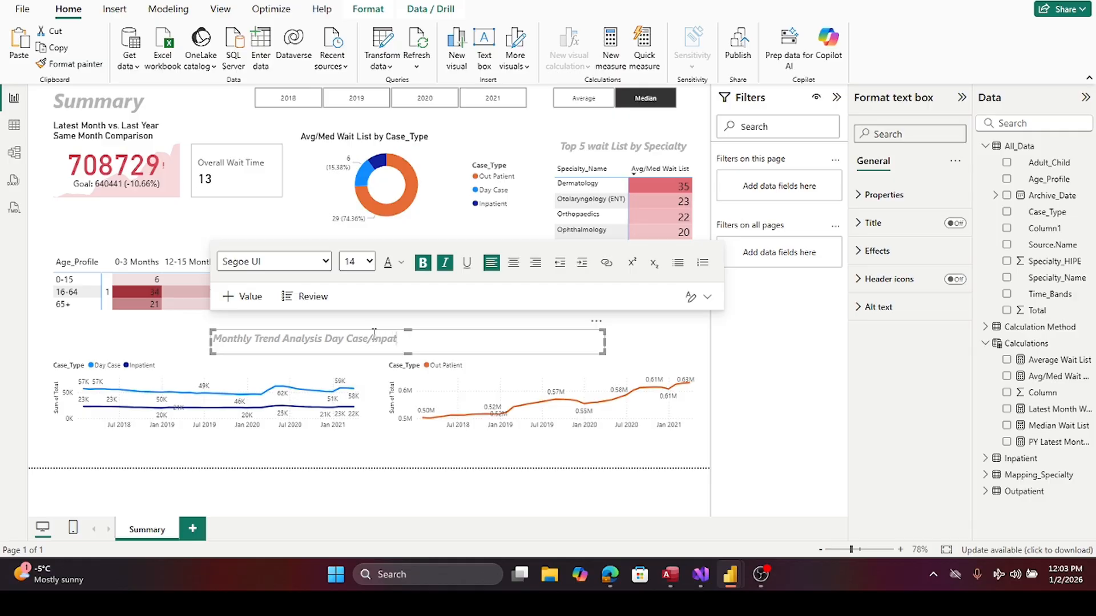
type("ient vs. Out Patient")
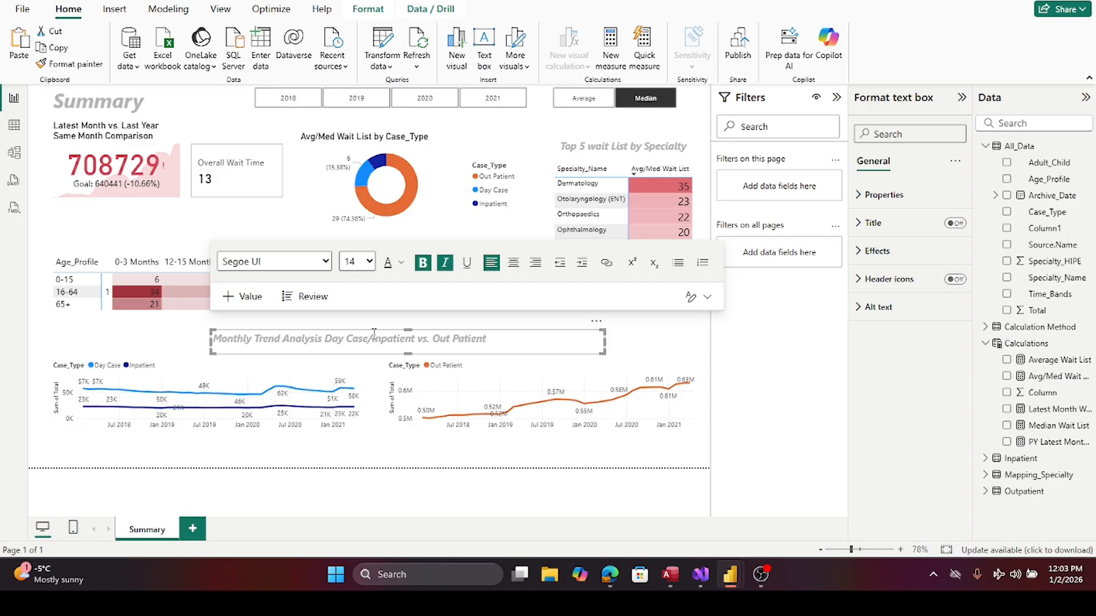
left_click(661, 336)
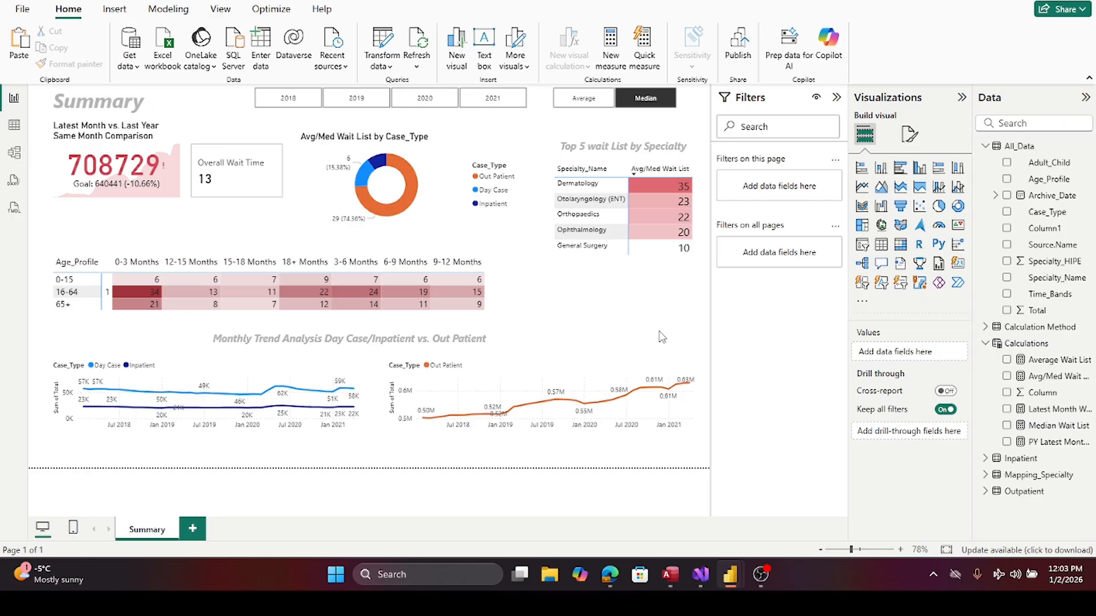
- Remove the bold formatting from the "Top 5 wait List by Specialty" heading
left_click(631, 142)
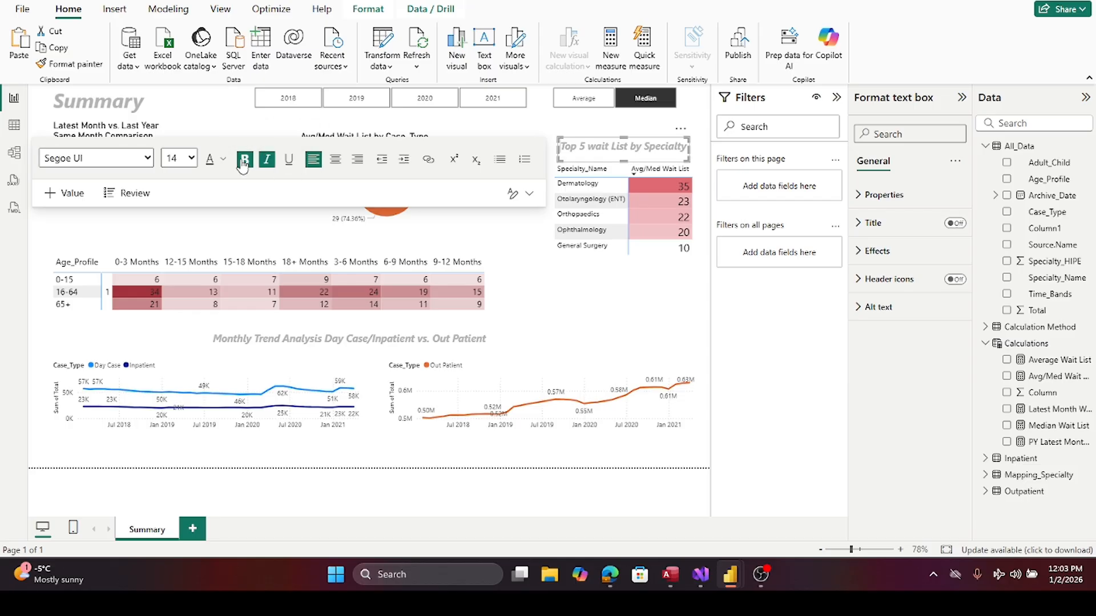
triple_click(576, 144)
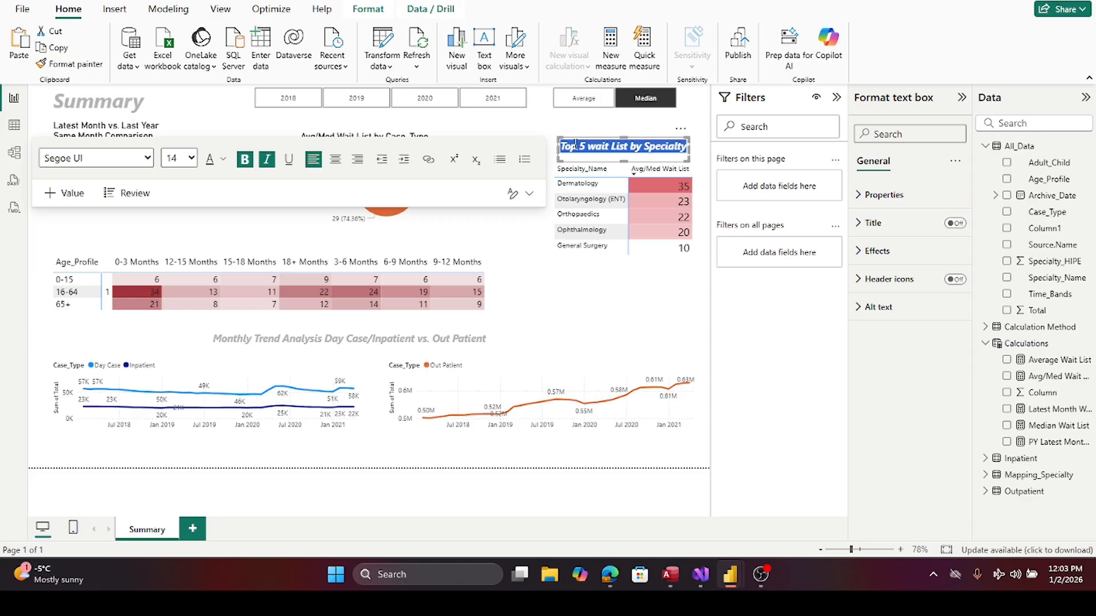
left_click(245, 160)
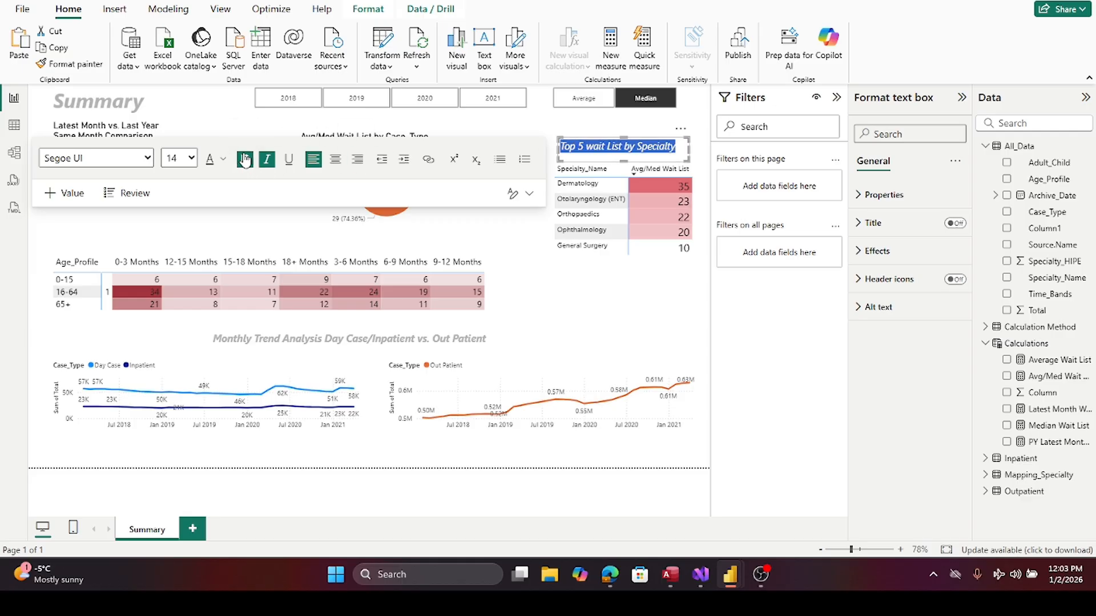
left_click(552, 294)
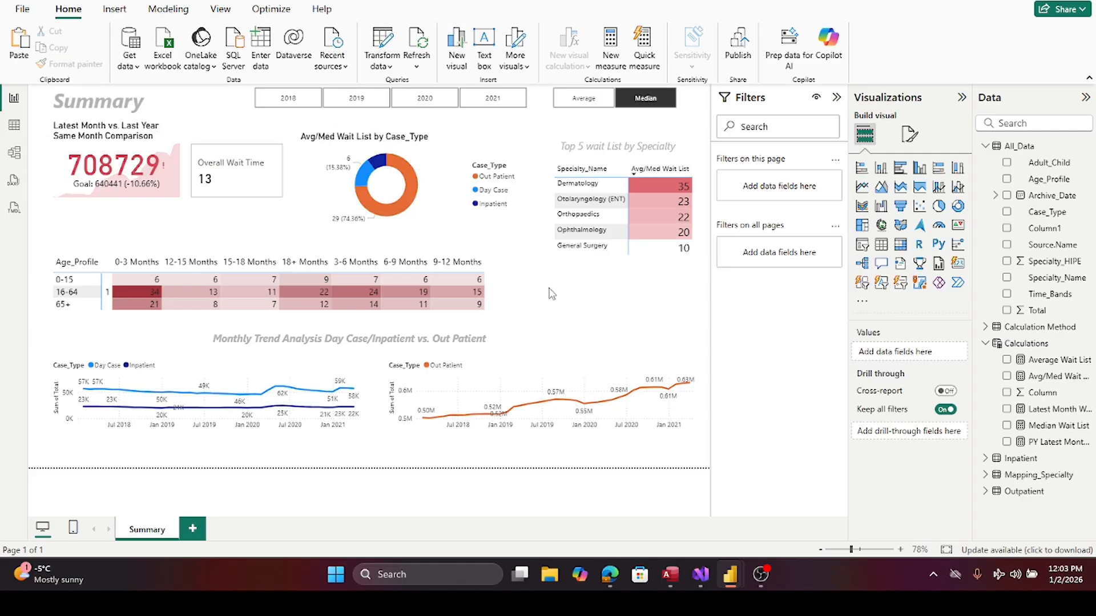
- Remove the bold formatting from the Monthly Trend Analysis heading above the line charts
left_click(494, 275)
left_click(468, 352)
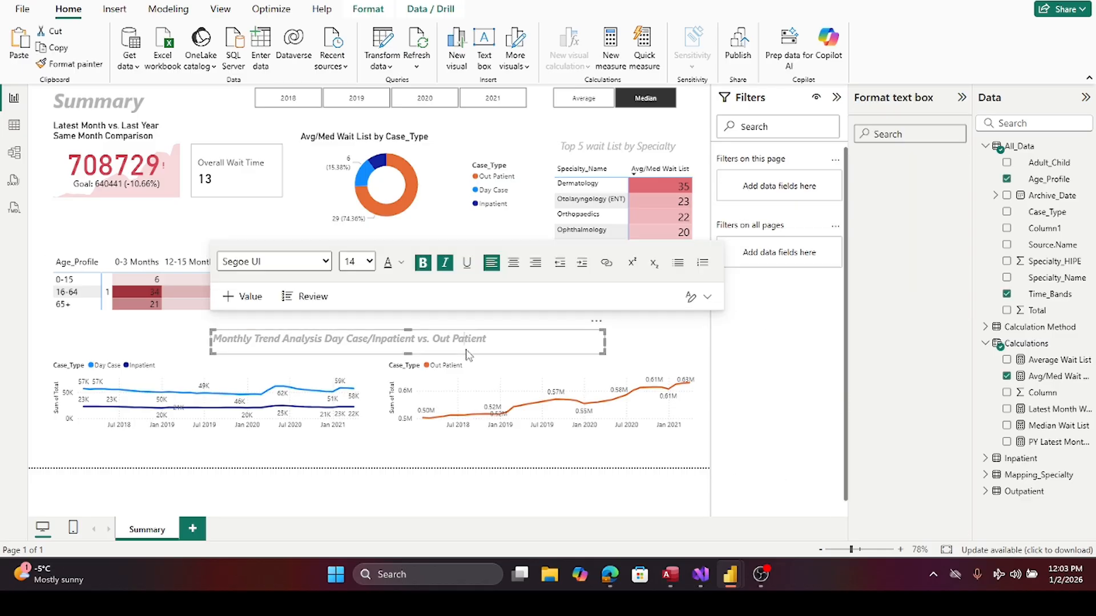
key("ctrl+a")
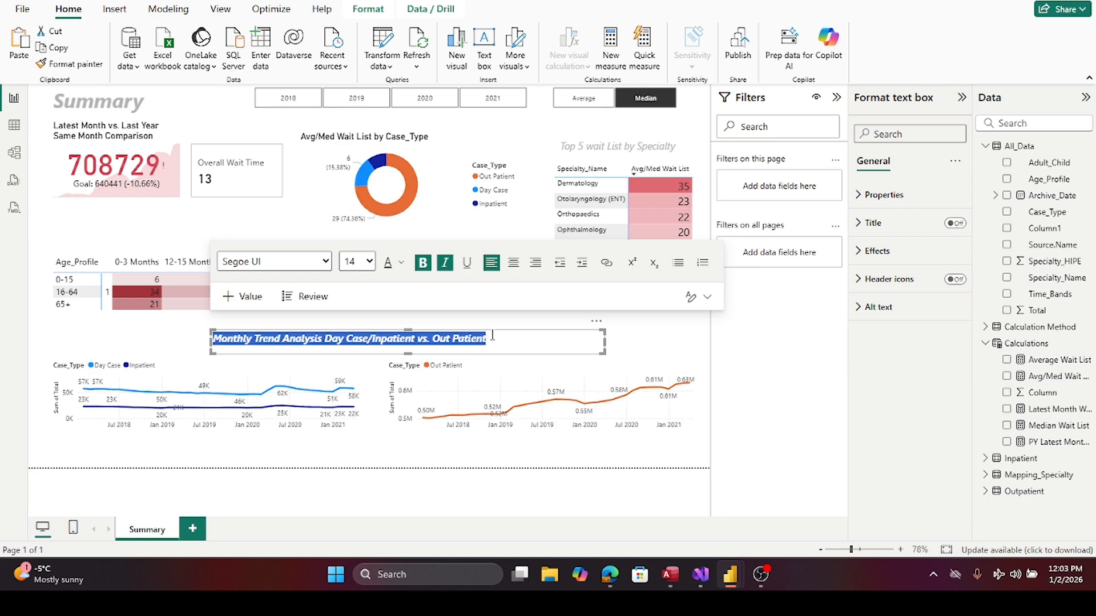
left_click(423, 263)
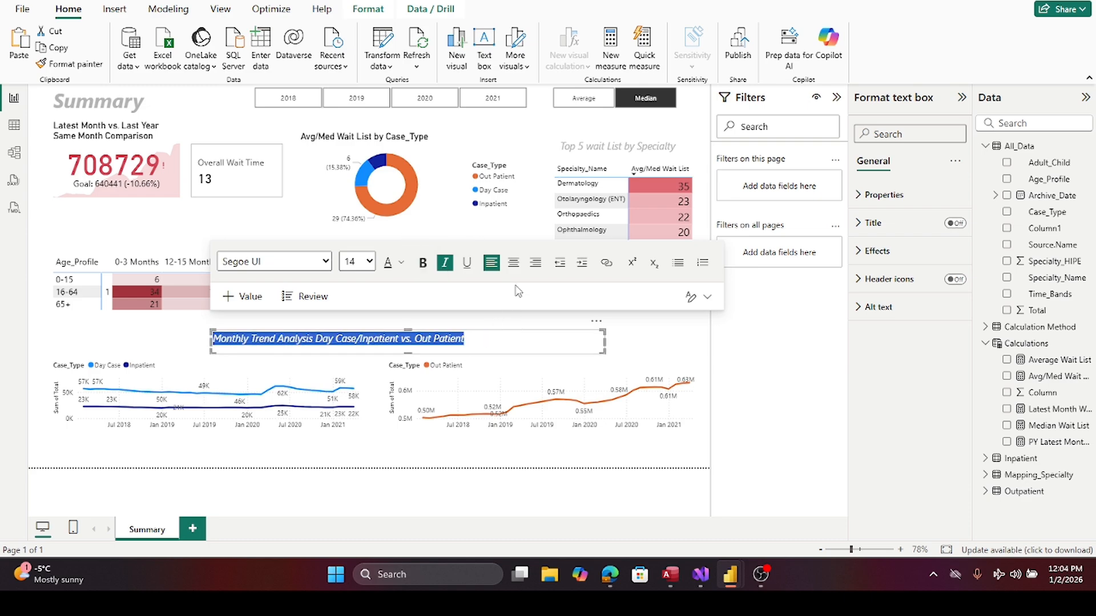
left_click(174, 327)
left_click(171, 343)
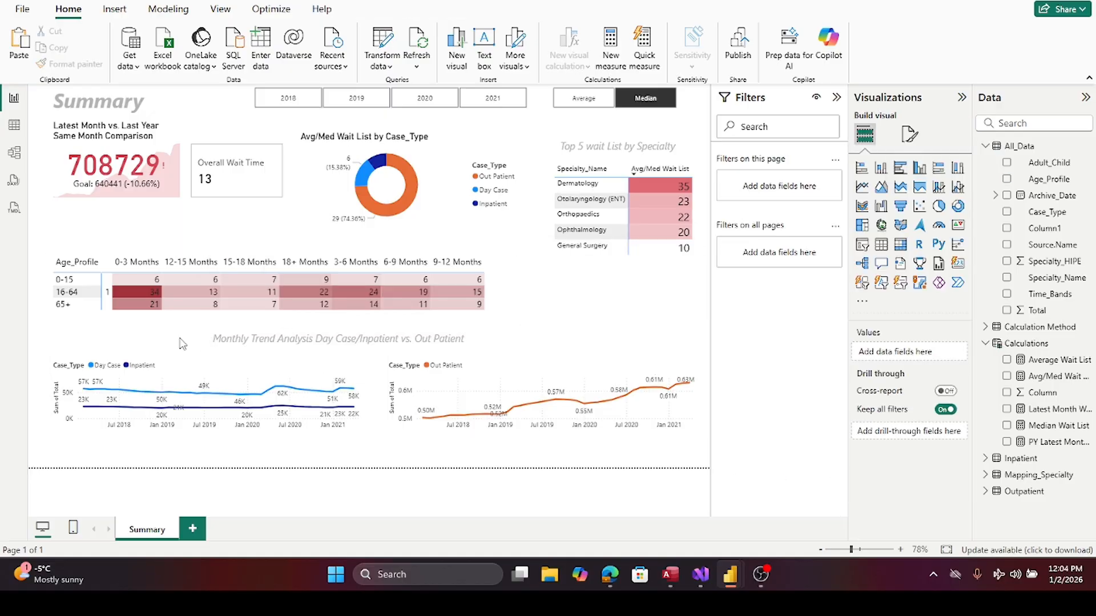
- Move the Monthly Trend Analysis heading slightly lower and shift both line charts down toward the bottom edge of the page
left_click(329, 349)
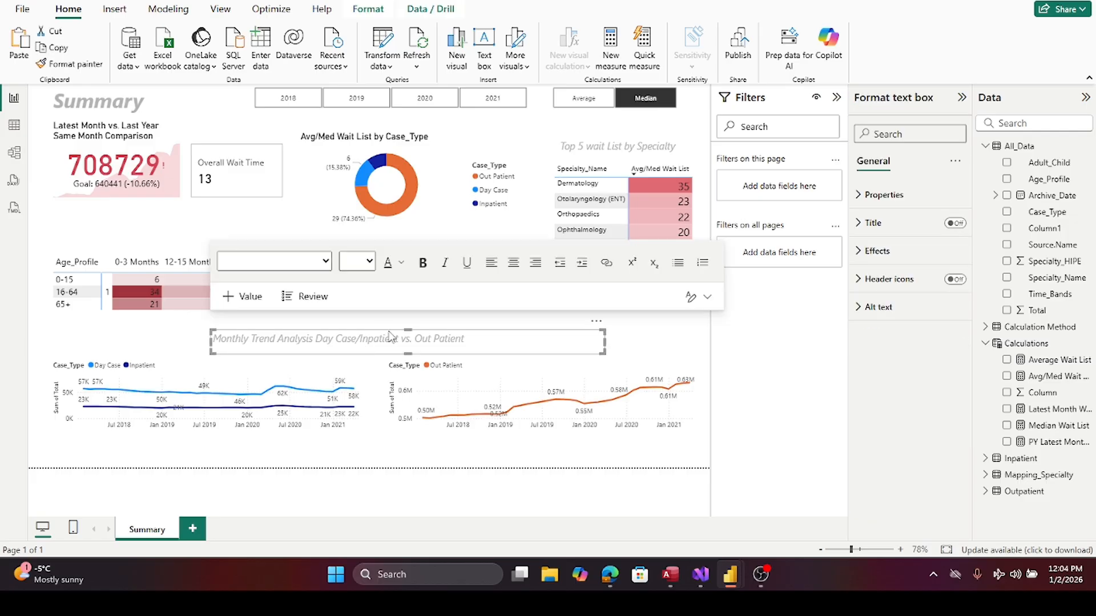
left_click_drag(409, 330, 412, 347)
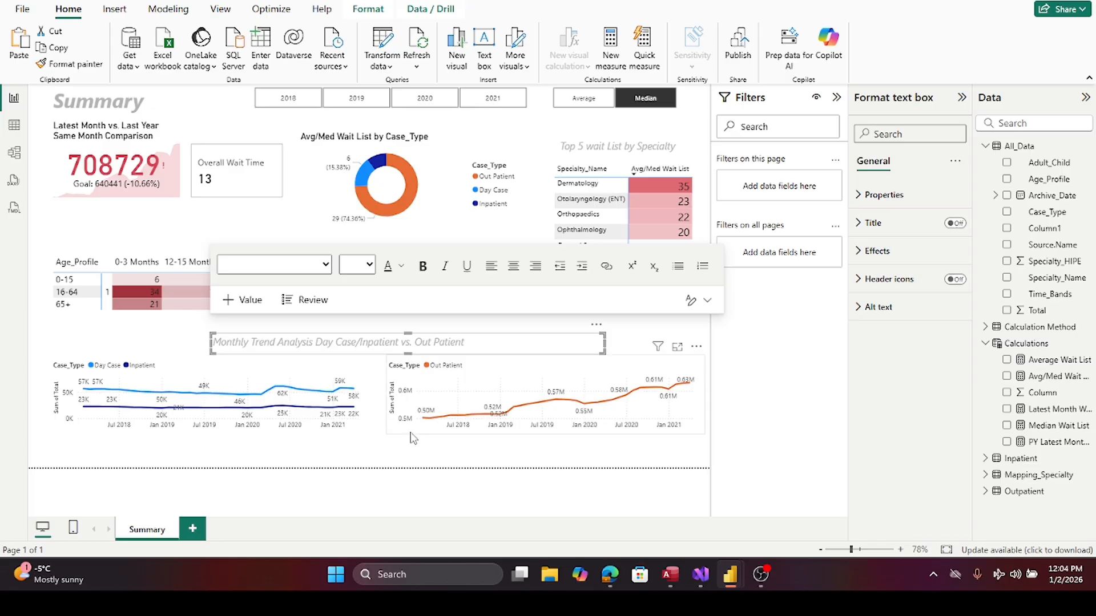
left_click_drag(410, 432, 412, 455)
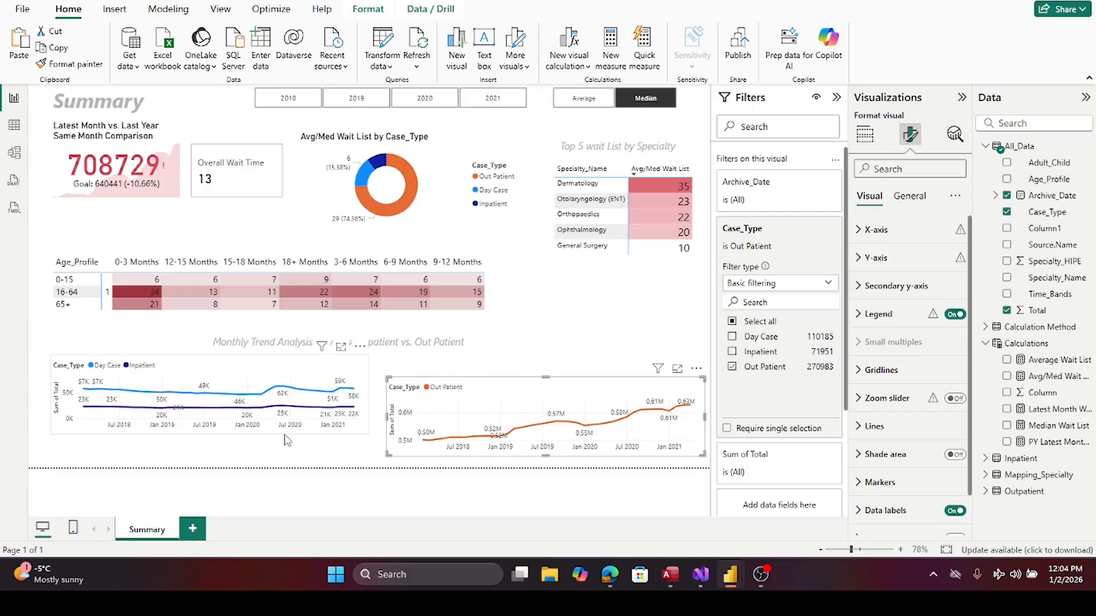
left_click_drag(287, 440, 281, 464)
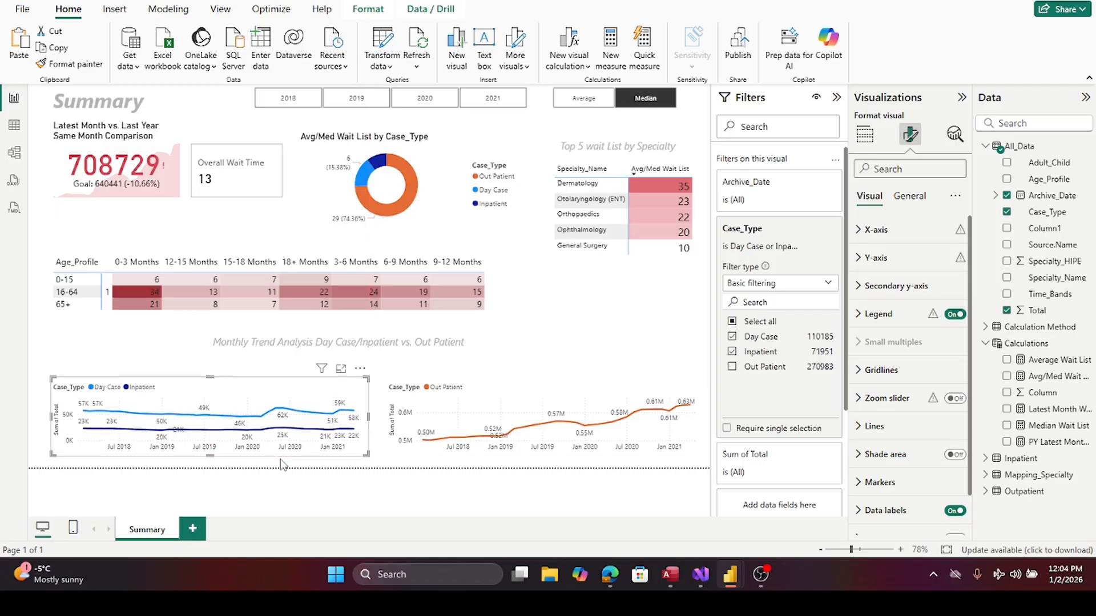
- Reposition the Monthly Trend Analysis heading closer above the line charts, centring its box on the page content
left_click(537, 345)
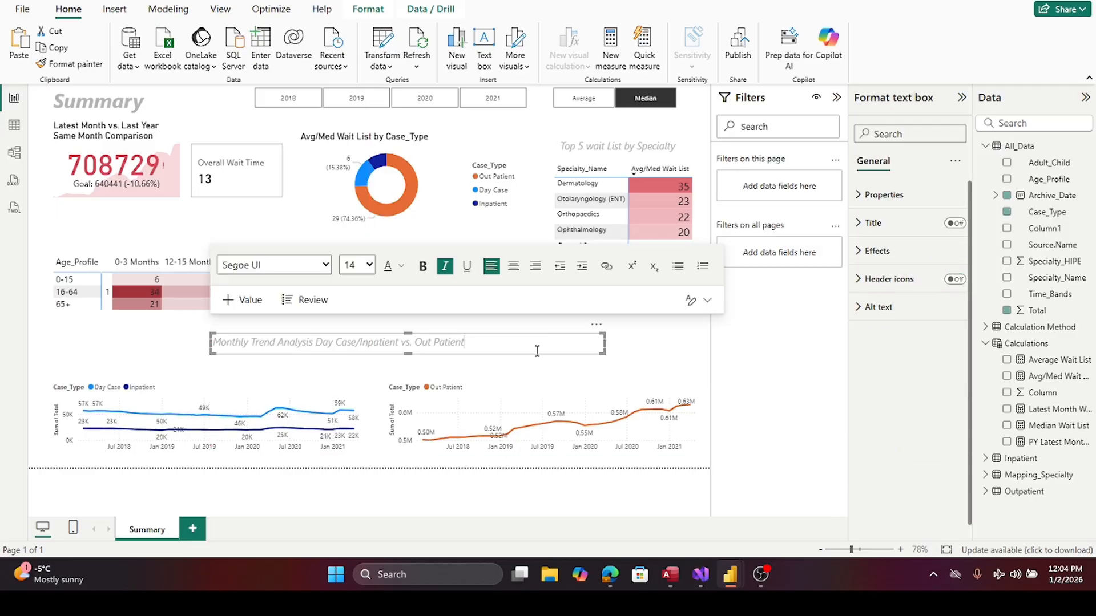
left_click(456, 355)
left_click_drag(456, 360, 442, 372)
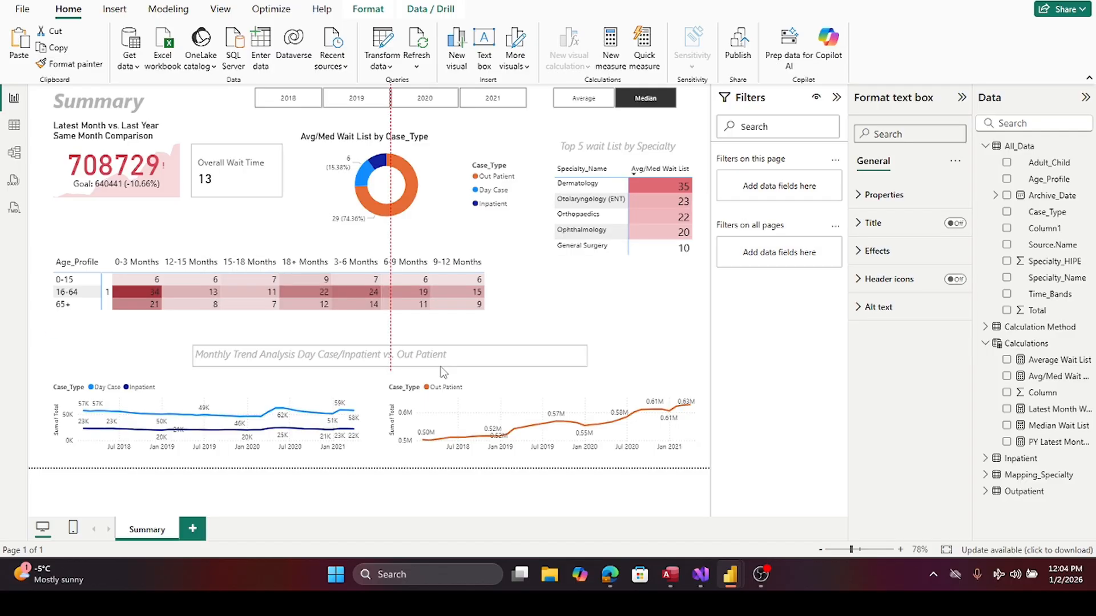
left_click_drag(443, 372, 443, 371)
left_click(619, 349)
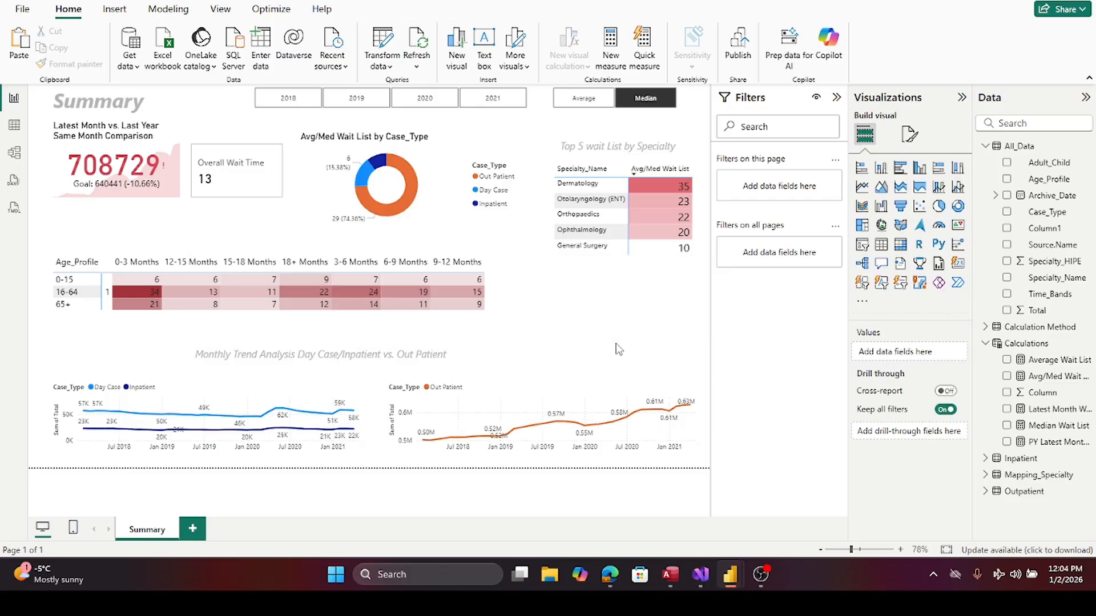
- Shift the age profile matrix slightly lower while keeping it aligned with the line chart's left edge
left_click(500, 292)
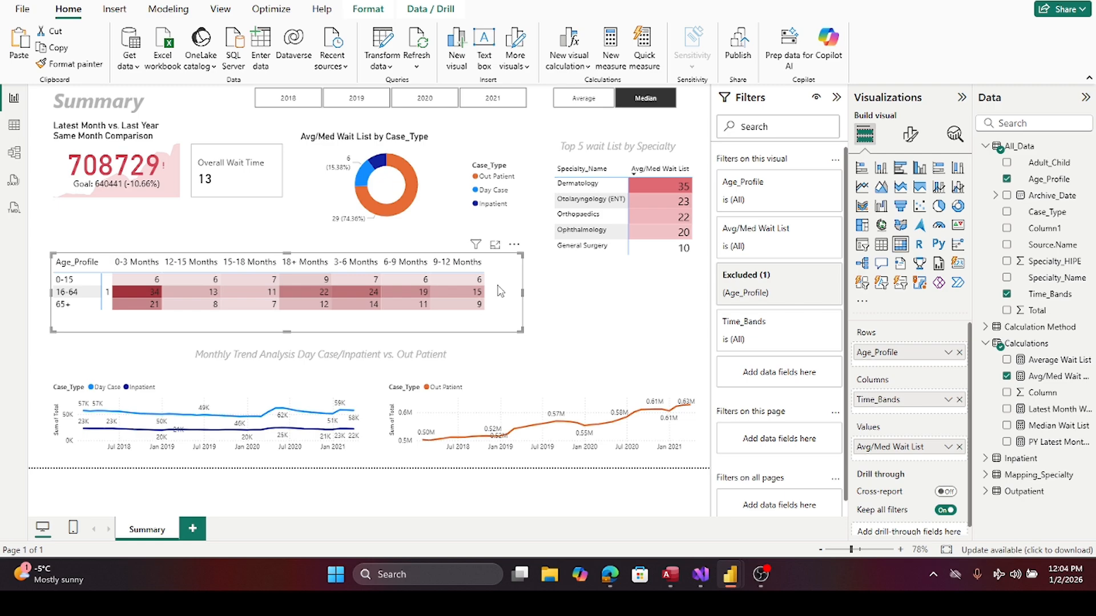
left_click_drag(500, 292, 557, 302)
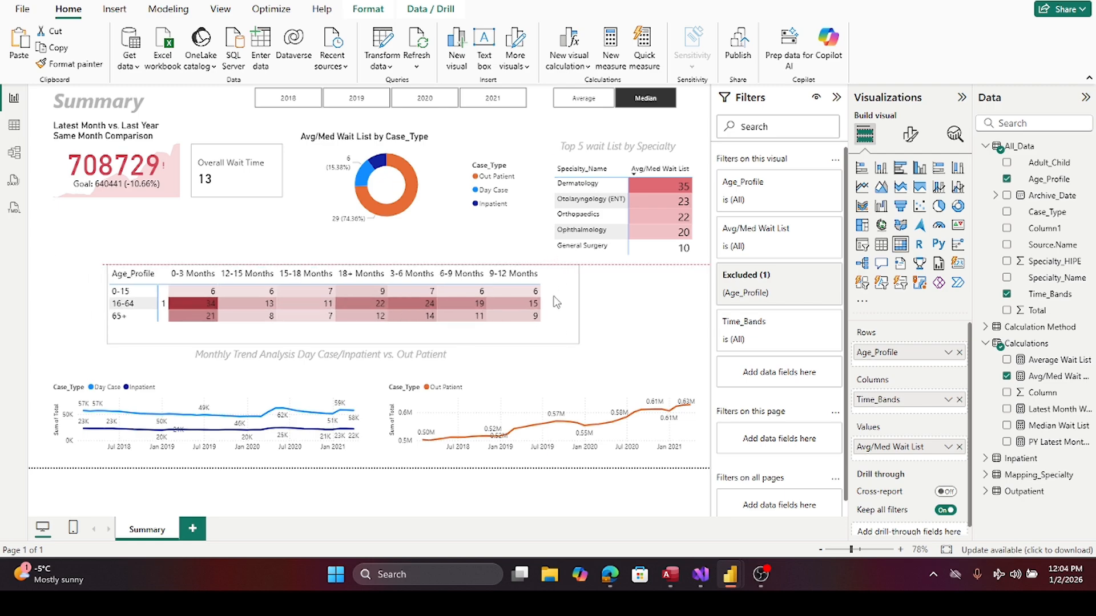
left_click_drag(556, 302, 498, 295)
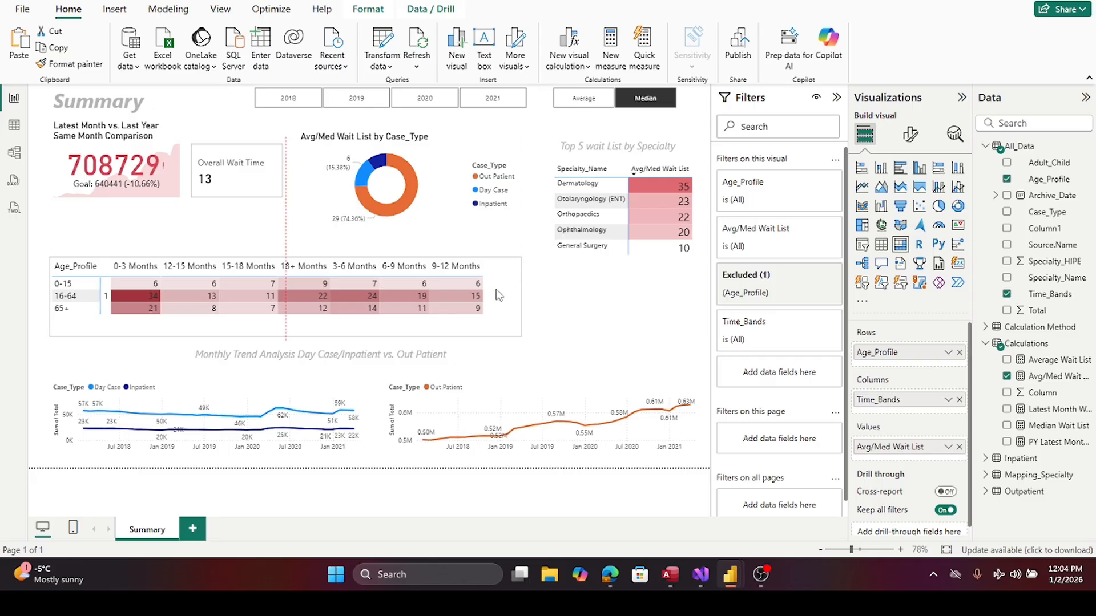
left_click_drag(498, 295, 502, 295)
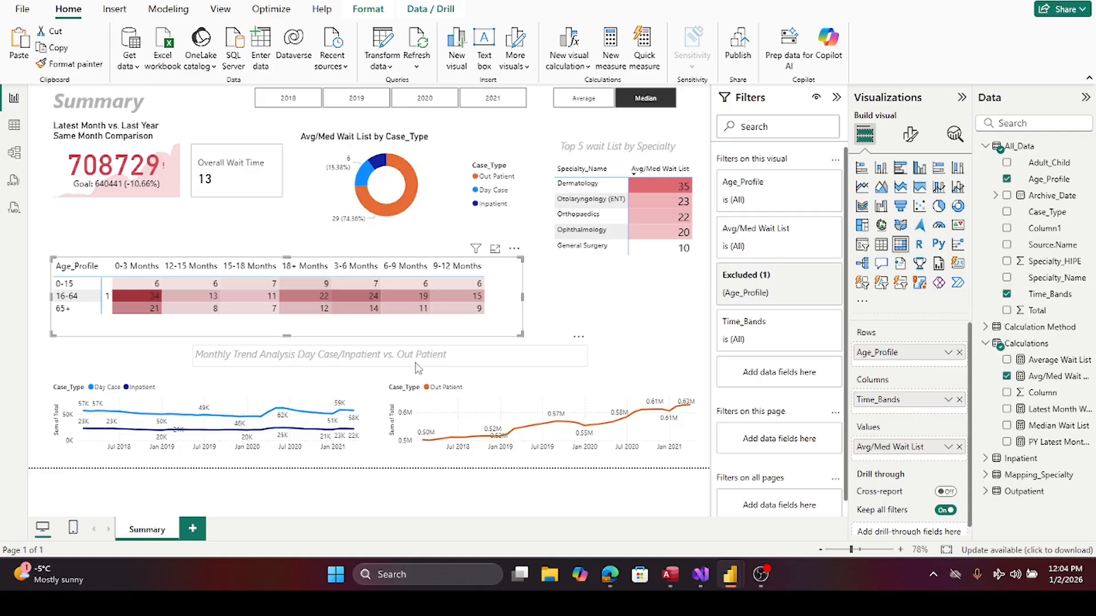
- Paste a copy of the Monthly Trend Analysis heading and place it directly above the age profile matrix
left_click(535, 372)
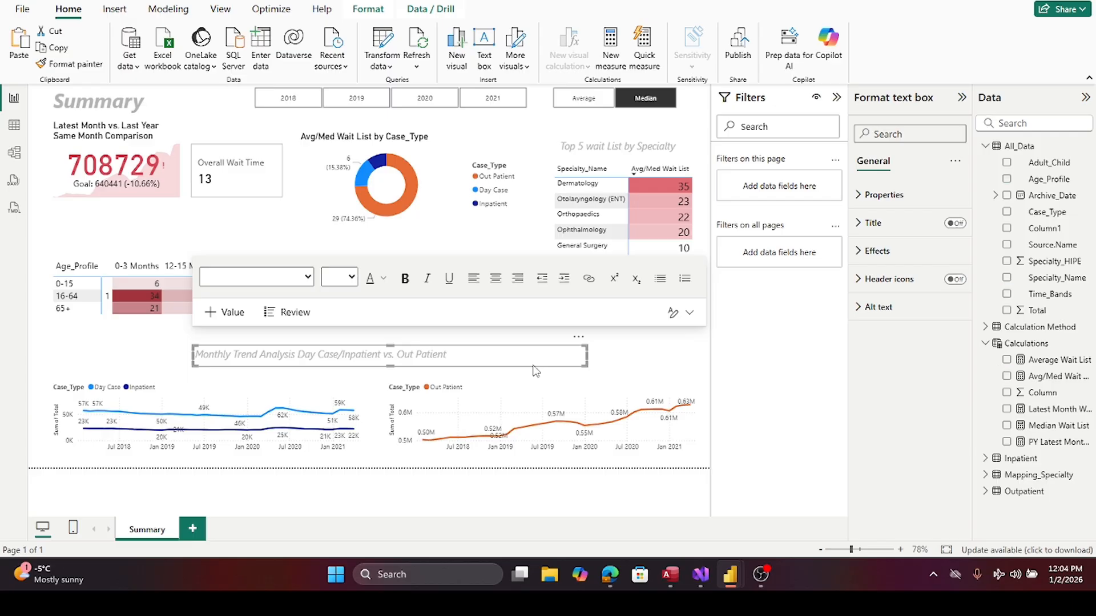
key("ctrl+v")
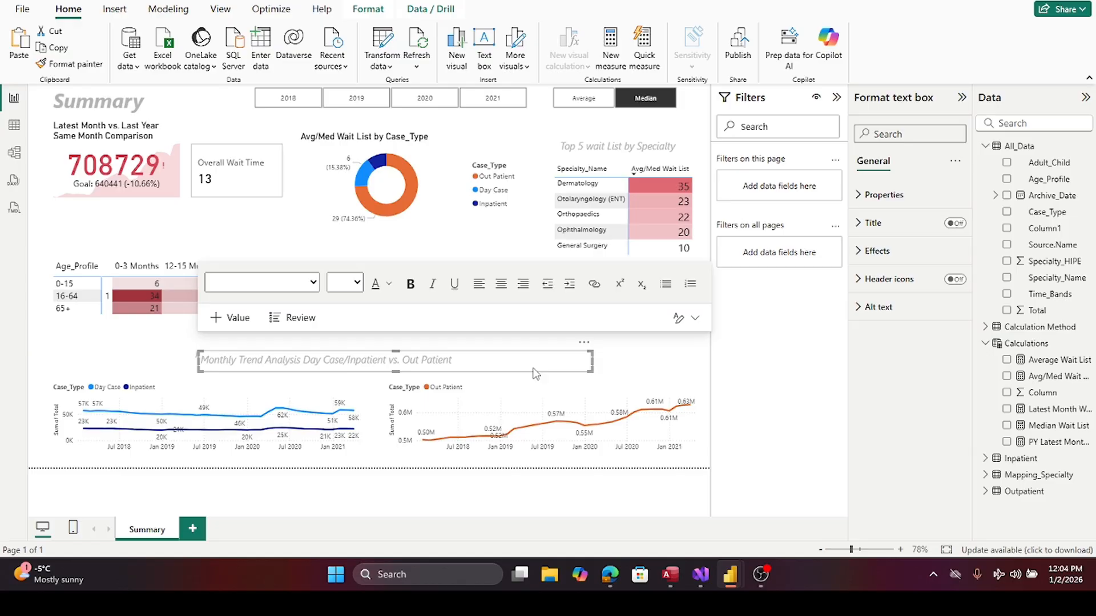
left_click(477, 363)
left_click_drag(476, 363, 438, 360)
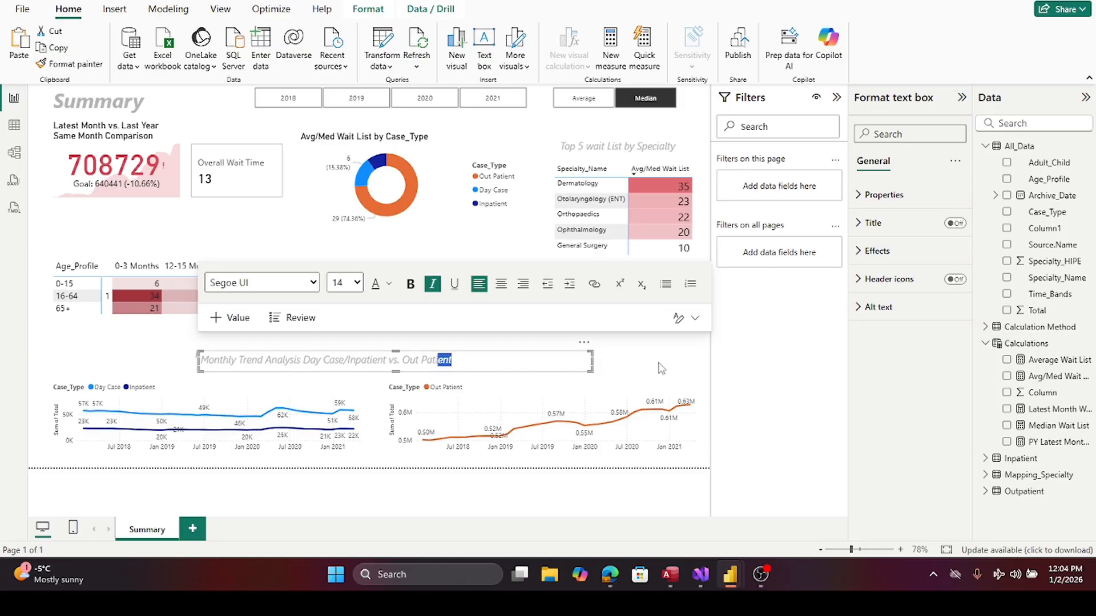
left_click(641, 372)
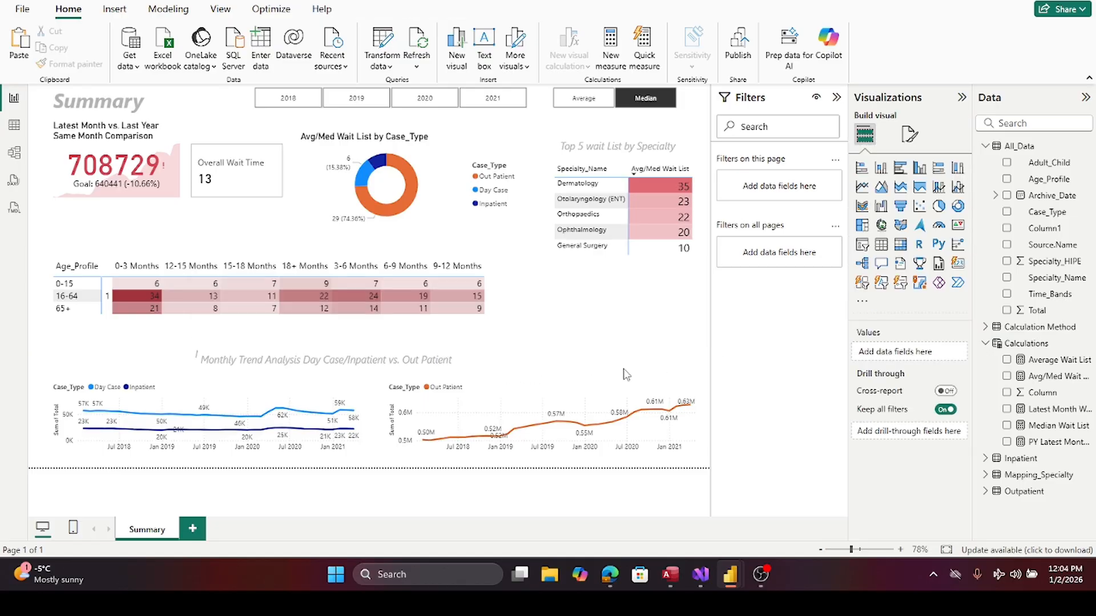
left_click(575, 372)
left_click_drag(575, 372, 429, 256)
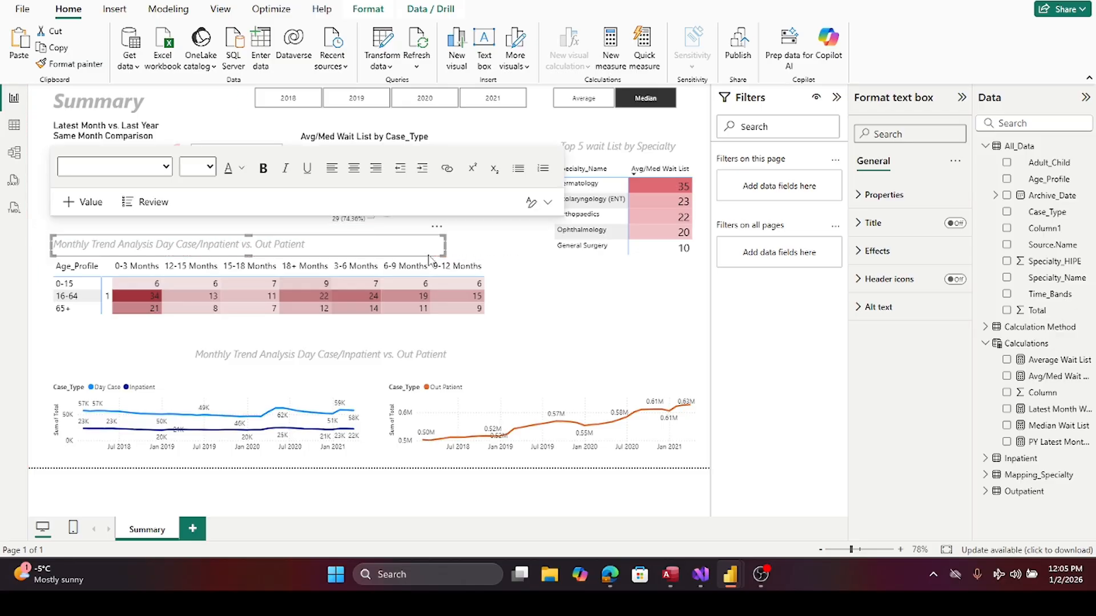
- Replace the copied heading's text with "Time Bands vs. Age Profile"
left_click(344, 246)
key("ctrl+a")
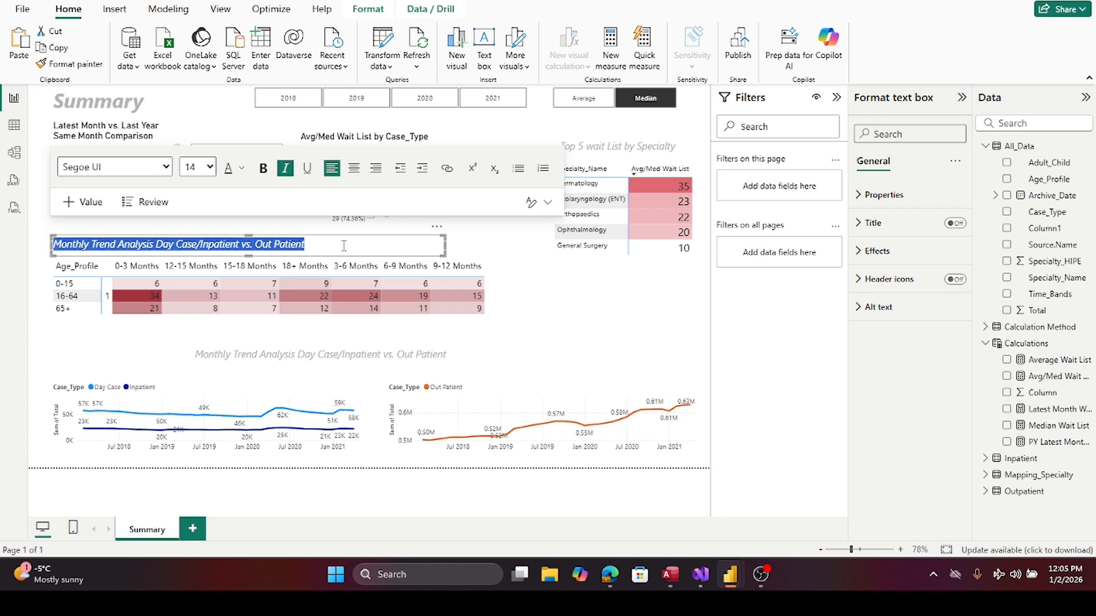
key("BackSpace")
type("Time")
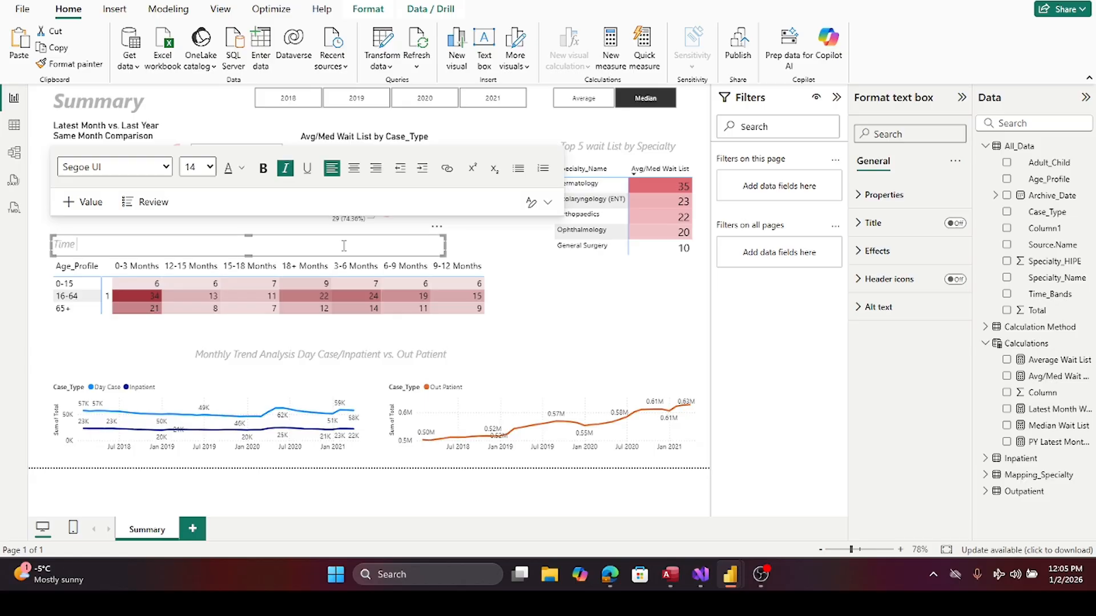
type(" Bands vs. Age Profile")
left_click(35, 264)
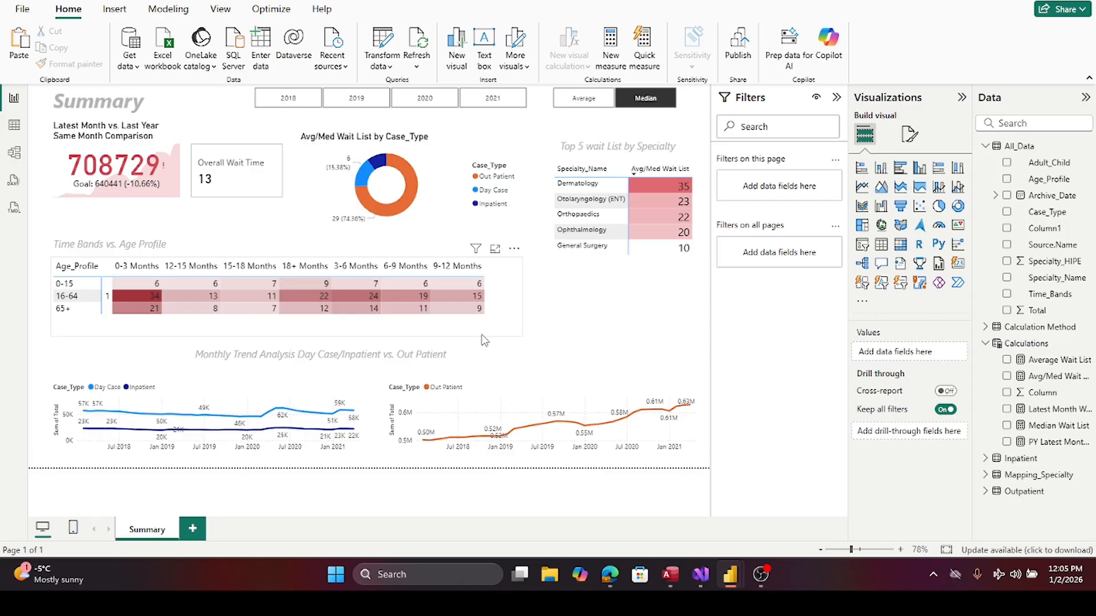
- Shift the age profile matrix toward the page centre and move its heading over it, narrowing the heading's text box
left_click_drag(501, 346, 551, 344)
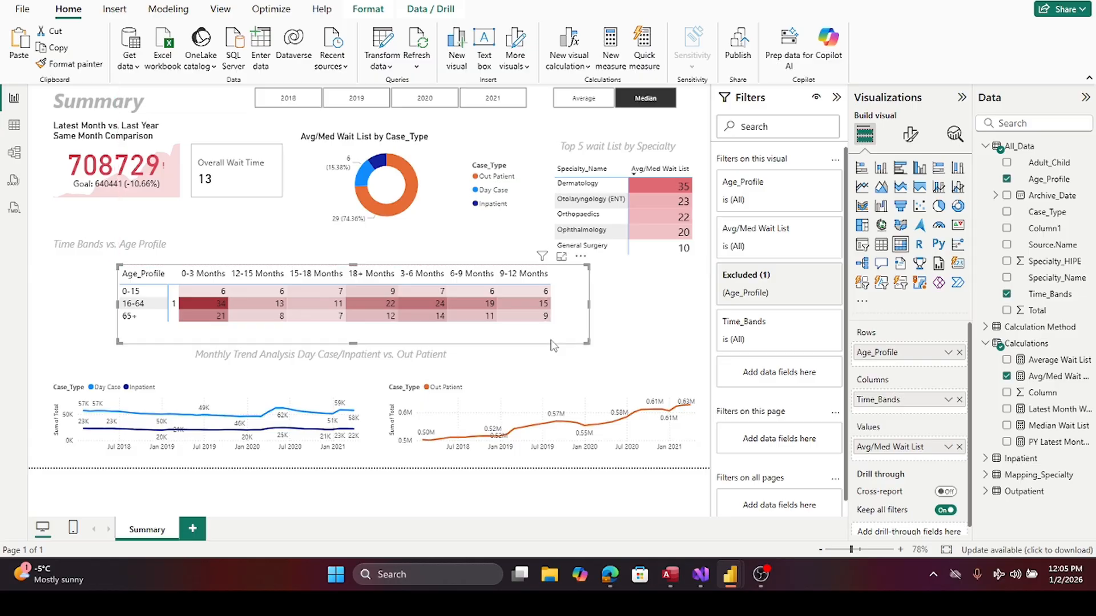
left_click(664, 321)
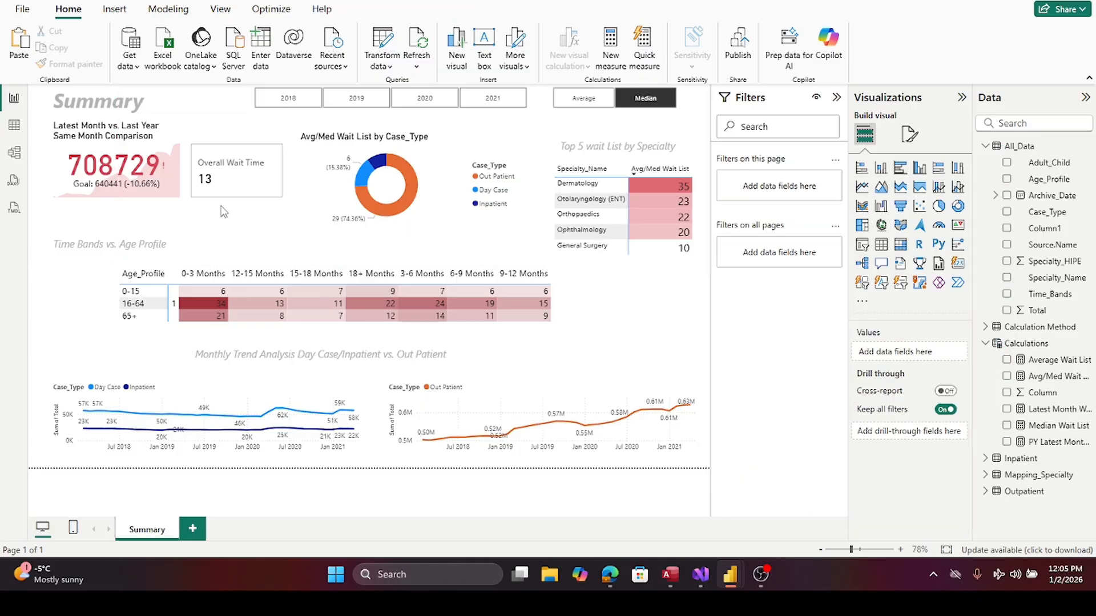
left_click_drag(181, 241, 283, 240)
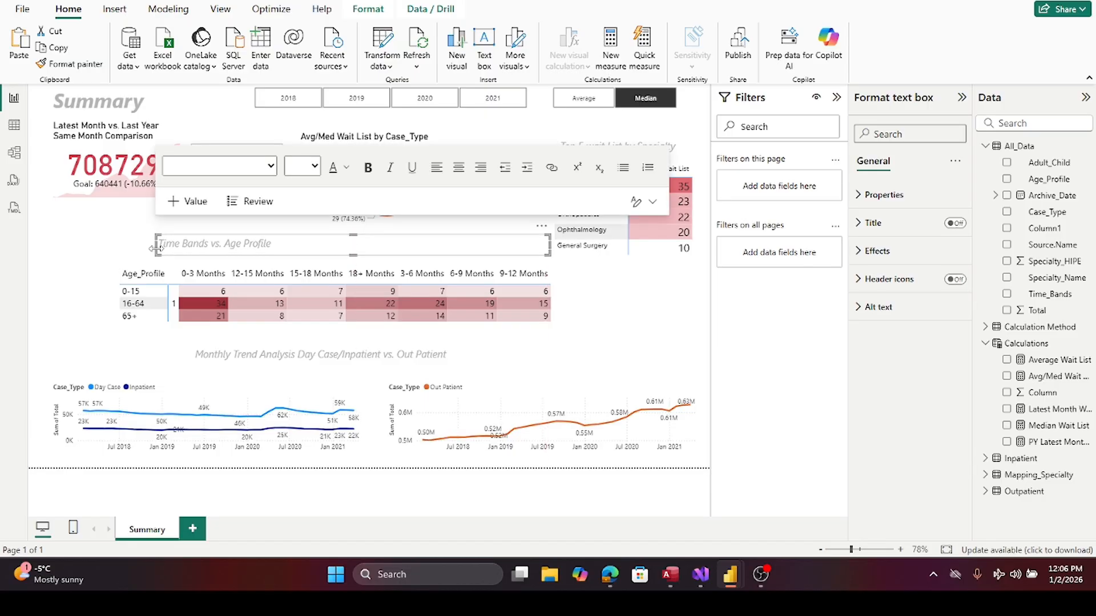
left_click_drag(153, 242, 244, 252)
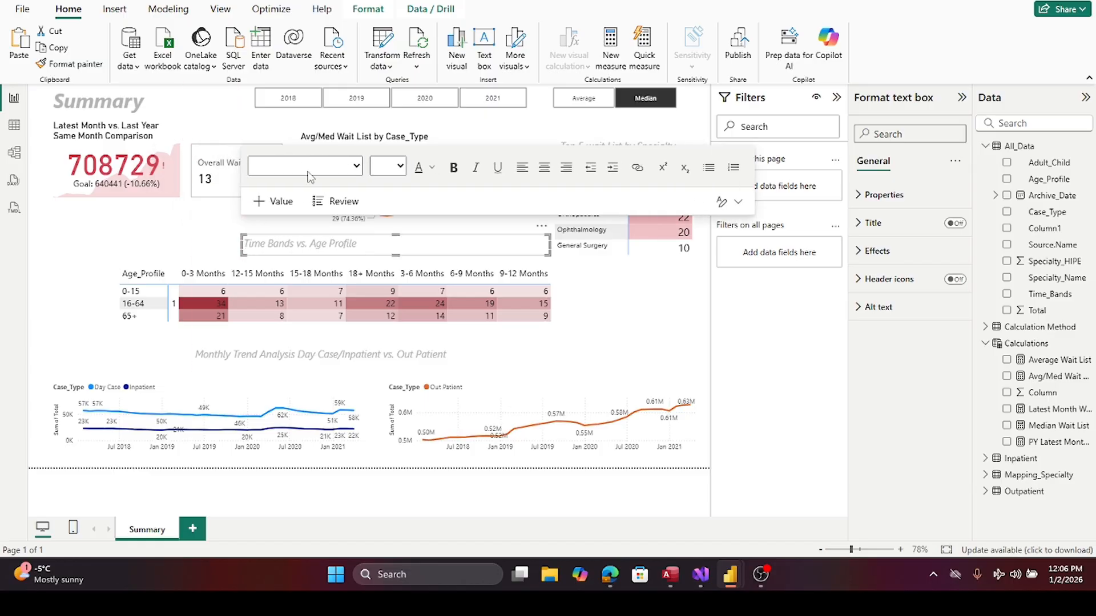
- Centre-align the "Time Bands vs. Age Profile" text and position the heading just above the matrix, in line with the heading below
left_click(545, 178)
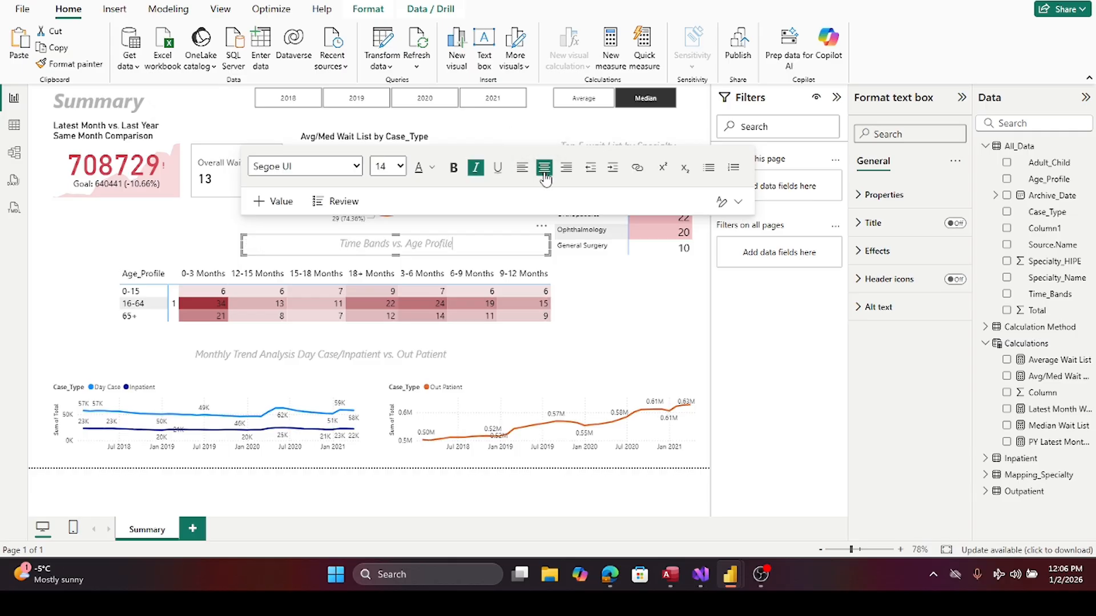
left_click(118, 240)
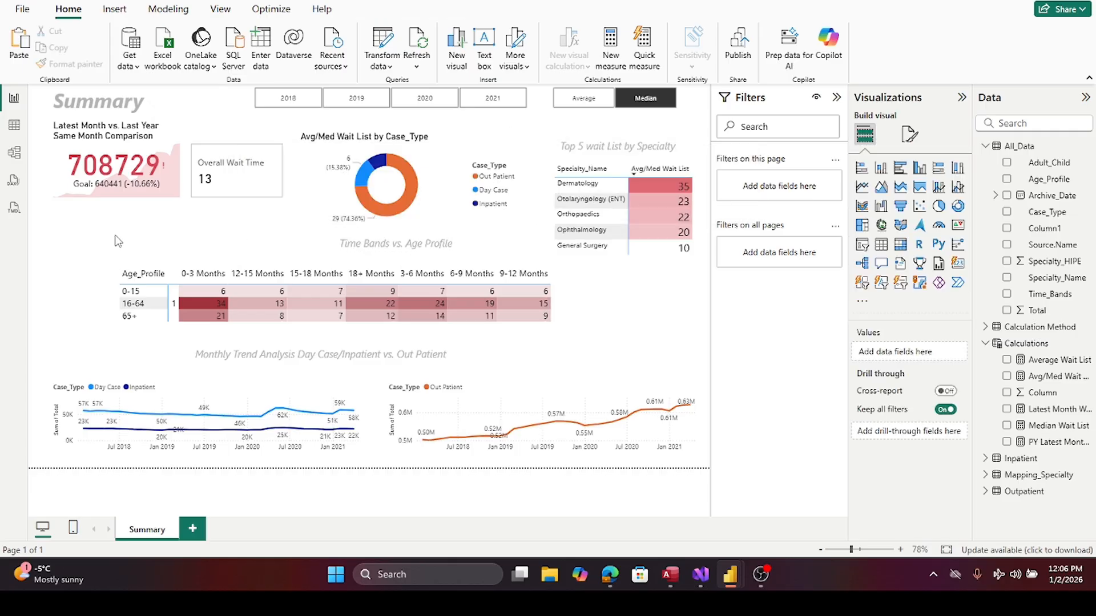
left_click(511, 248)
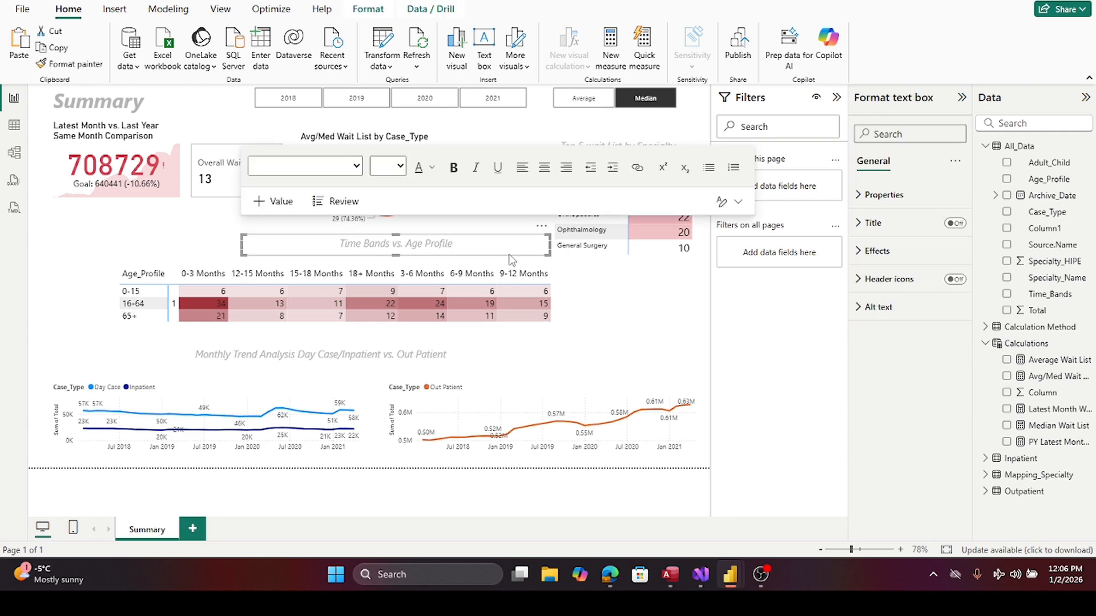
left_click_drag(511, 259, 455, 271)
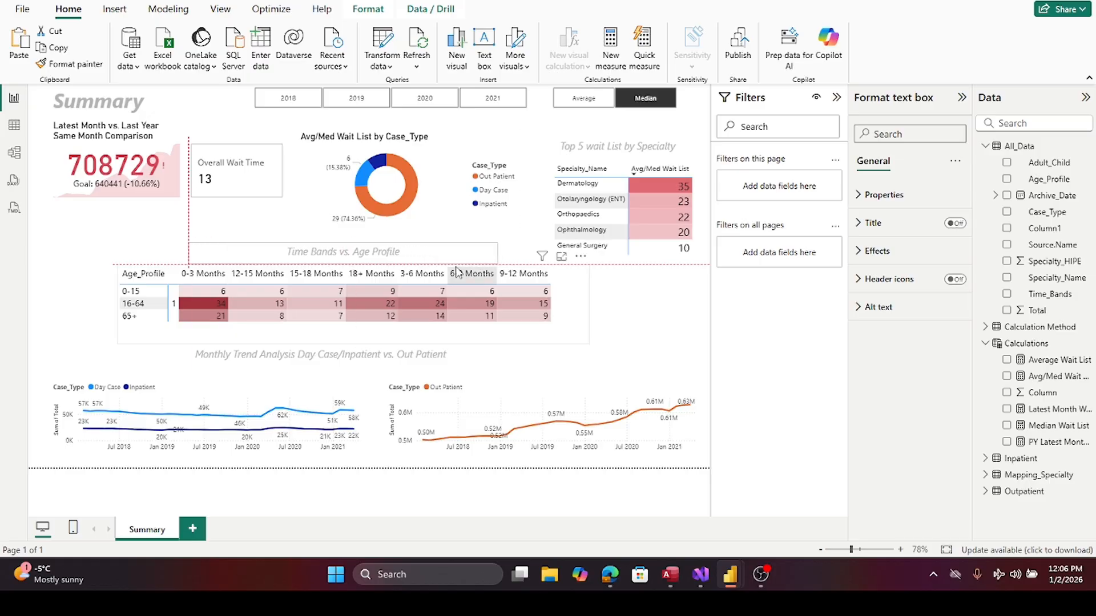
left_click(658, 329)
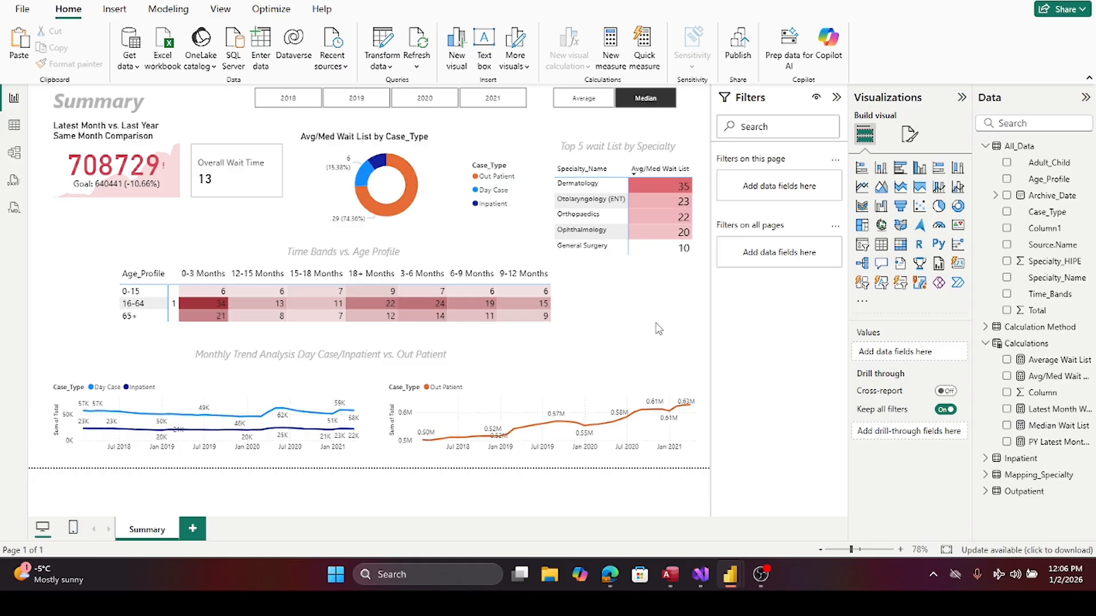
left_click(659, 263)
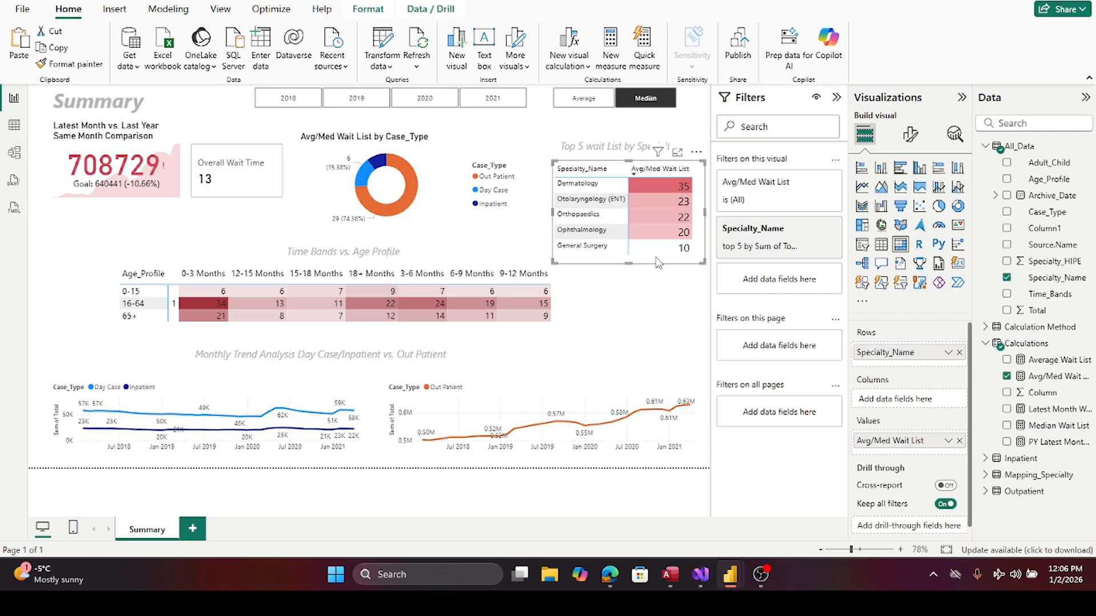
left_click(662, 314)
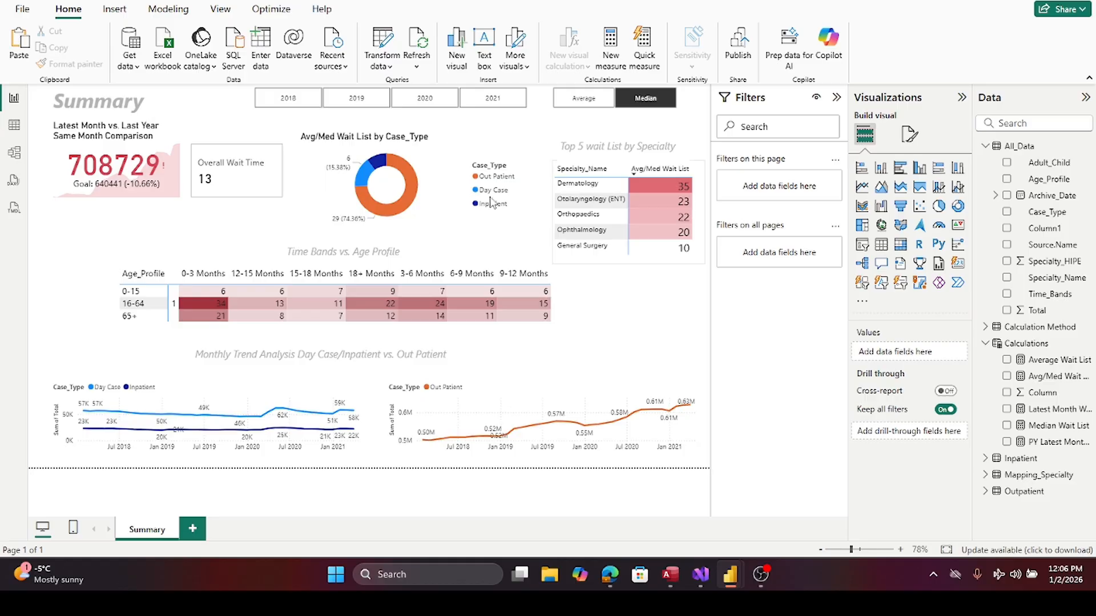
- Make the case type donut chart taller, extending it up to just below the year slicer and leaving space above the matrix heading
left_click(438, 161)
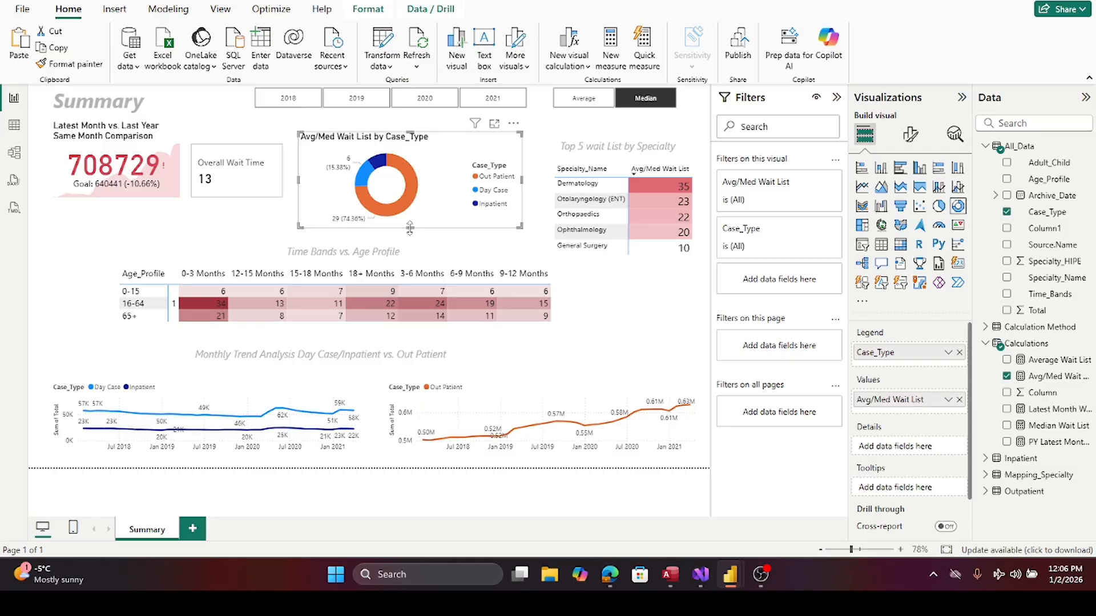
left_click_drag(410, 227, 410, 241)
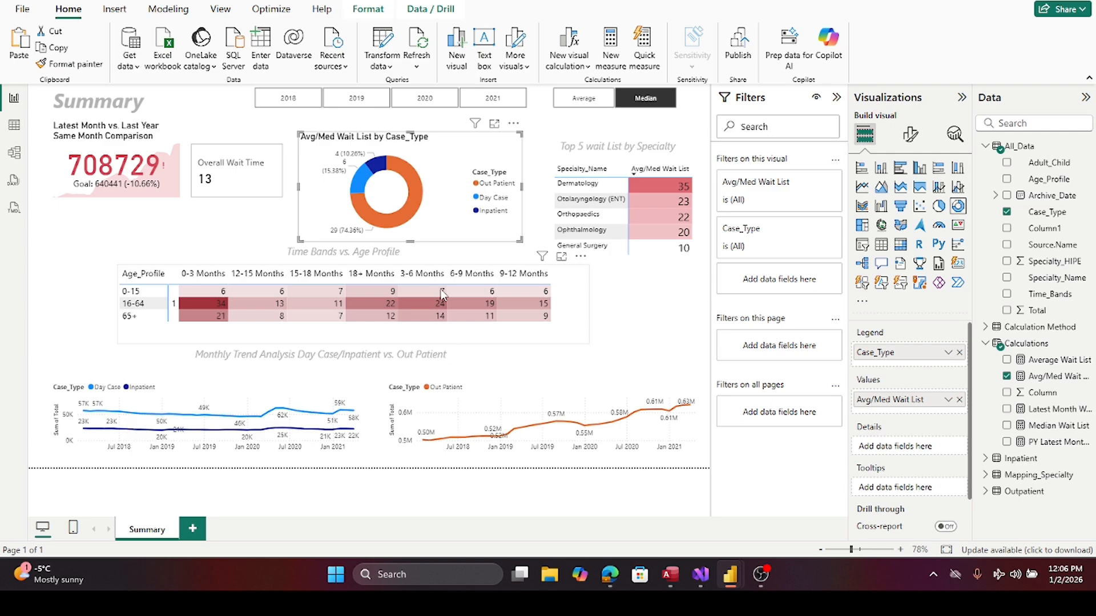
left_click_drag(410, 129, 411, 114)
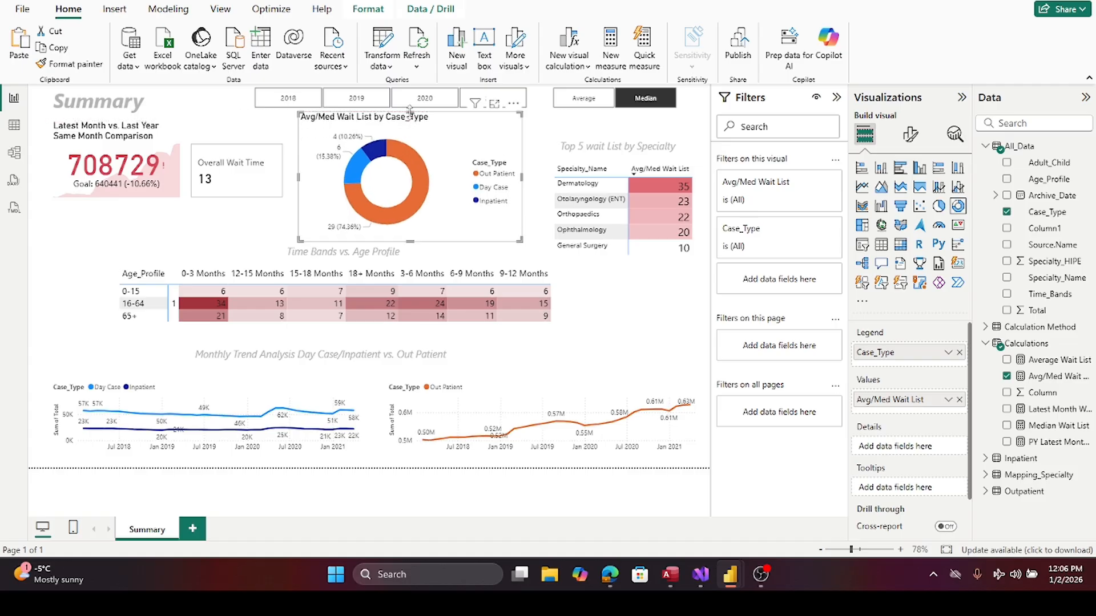
left_click_drag(411, 242, 411, 222)
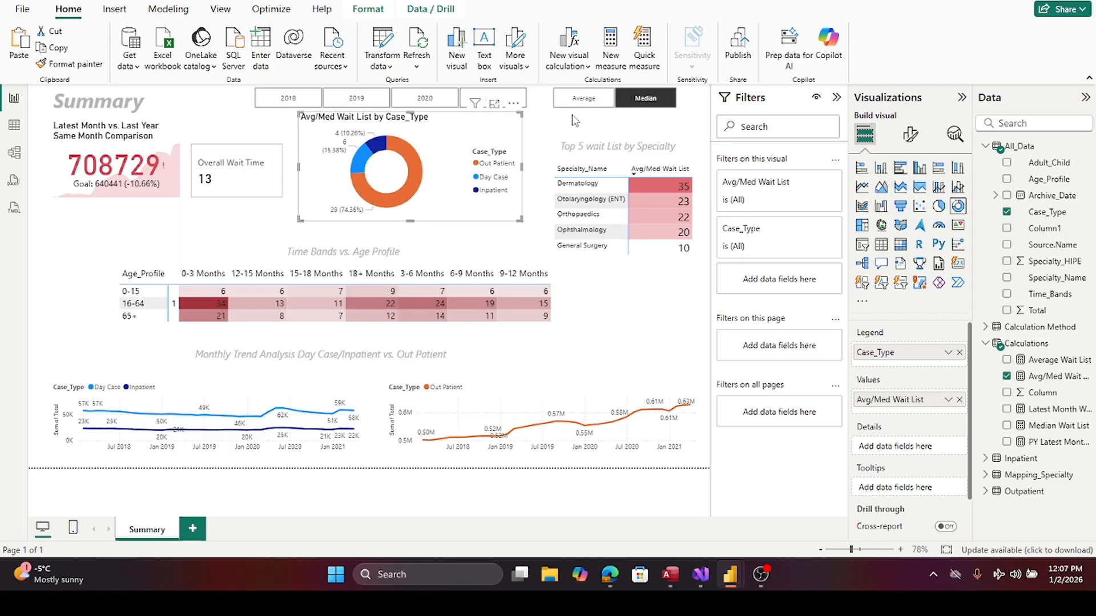
left_click(525, 132)
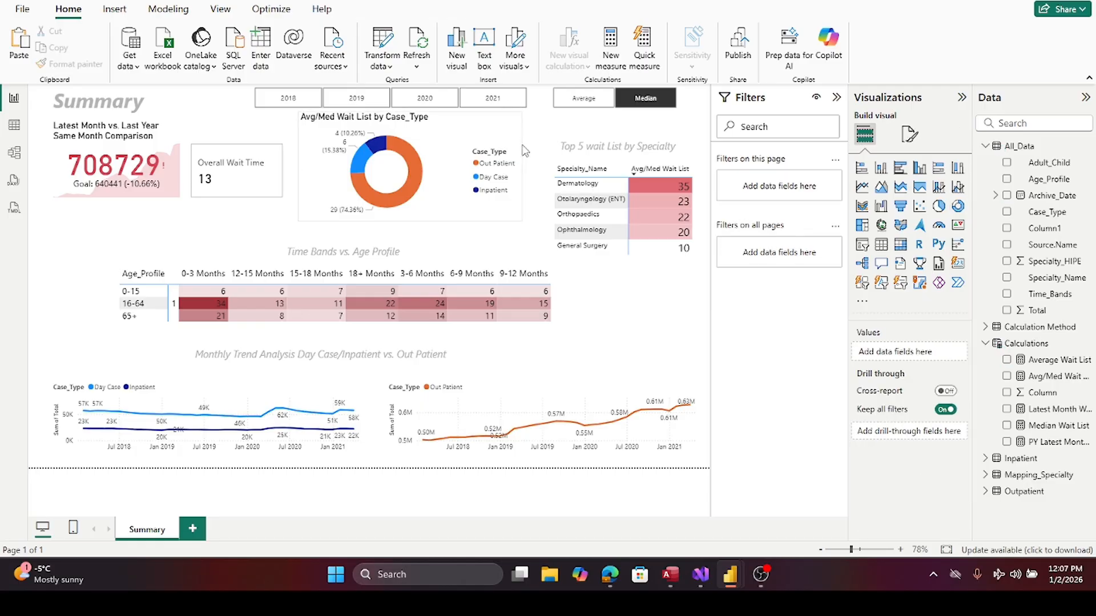
- Shorten the case type donut chart and move it and the Overall Wait Time card up, with their top edges aligned below the year slicer
left_click(525, 151)
left_click_drag(526, 152, 525, 178)
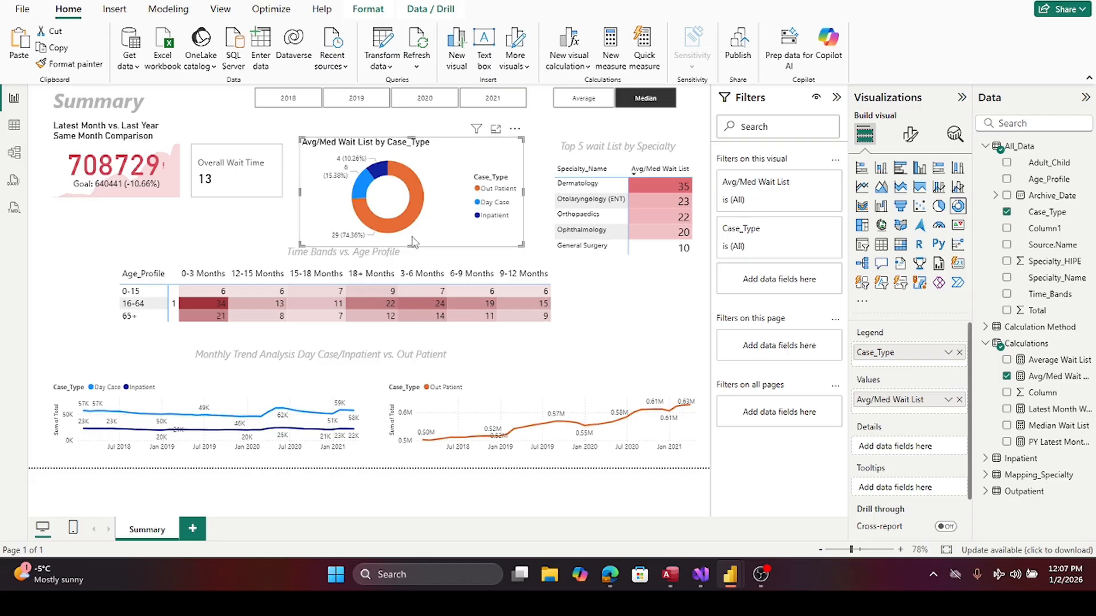
left_click_drag(411, 242, 412, 235)
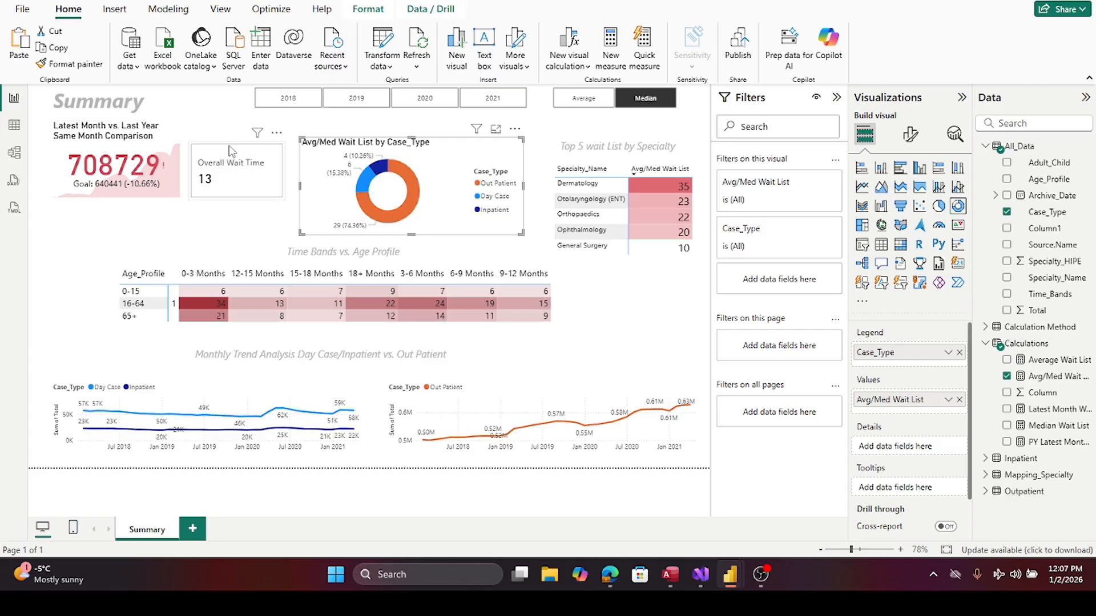
left_click_drag(229, 151, 230, 133)
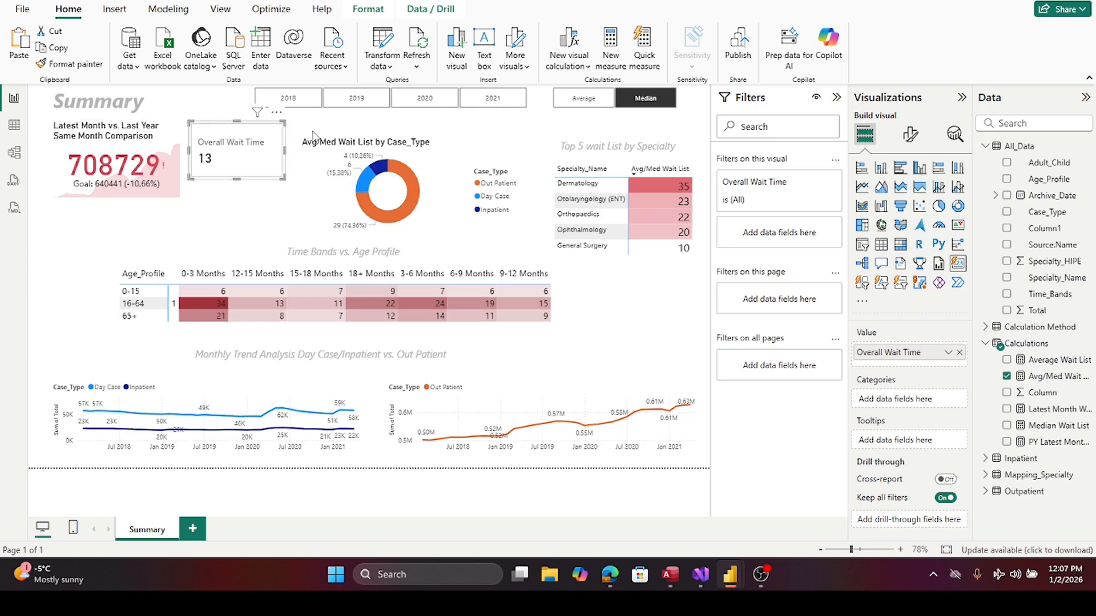
left_click(304, 185)
left_click_drag(304, 185, 301, 167)
left_click(254, 212)
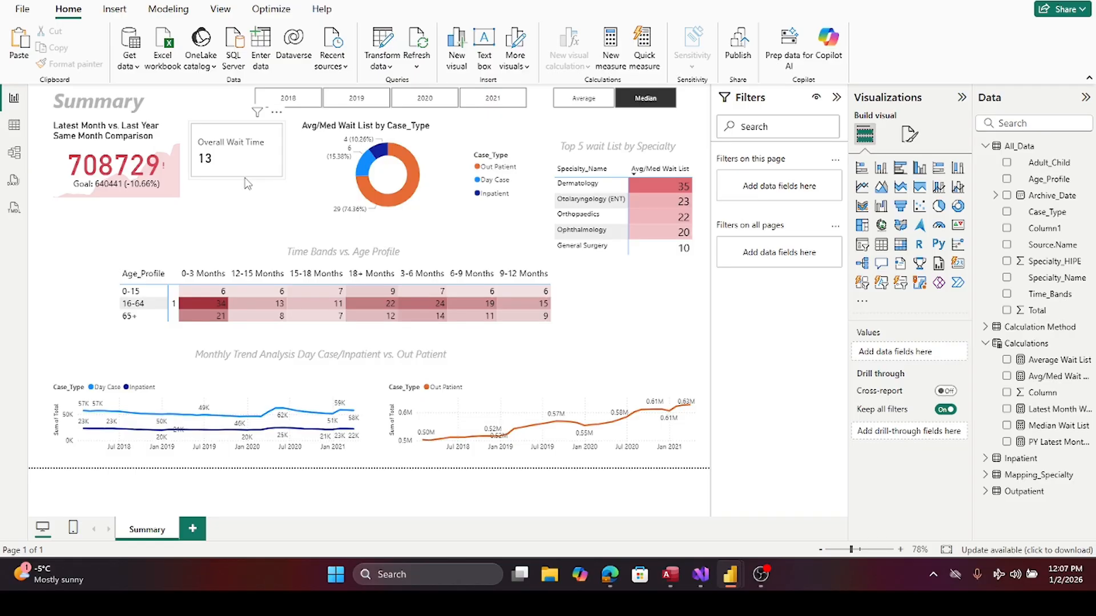
- Centre-align the callout value on the Overall Wait Time card
left_click(246, 183)
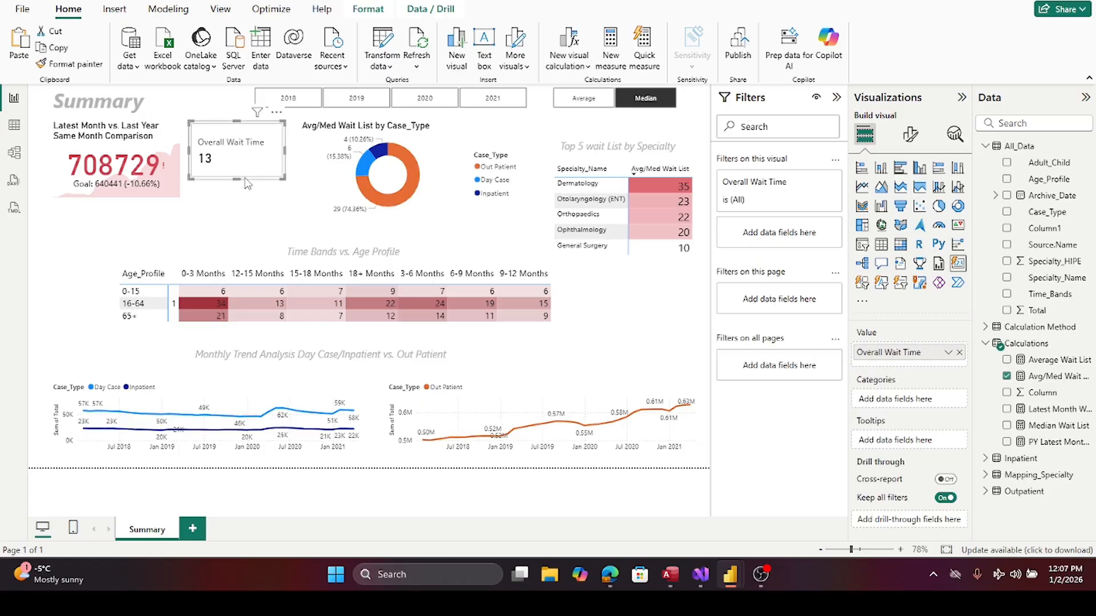
left_click(908, 136)
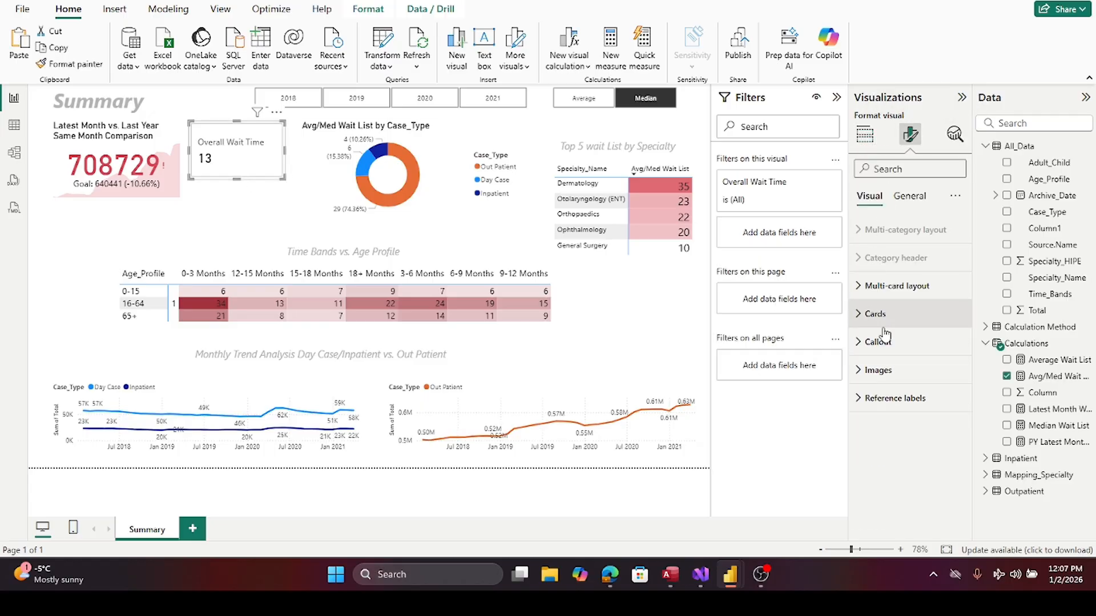
left_click(858, 341)
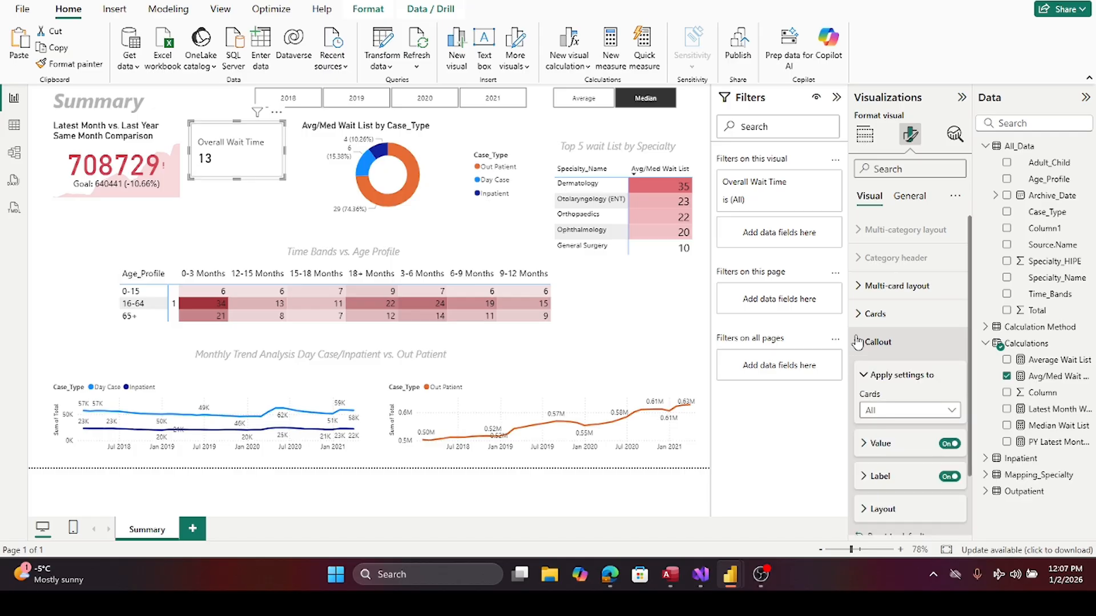
left_click(868, 443)
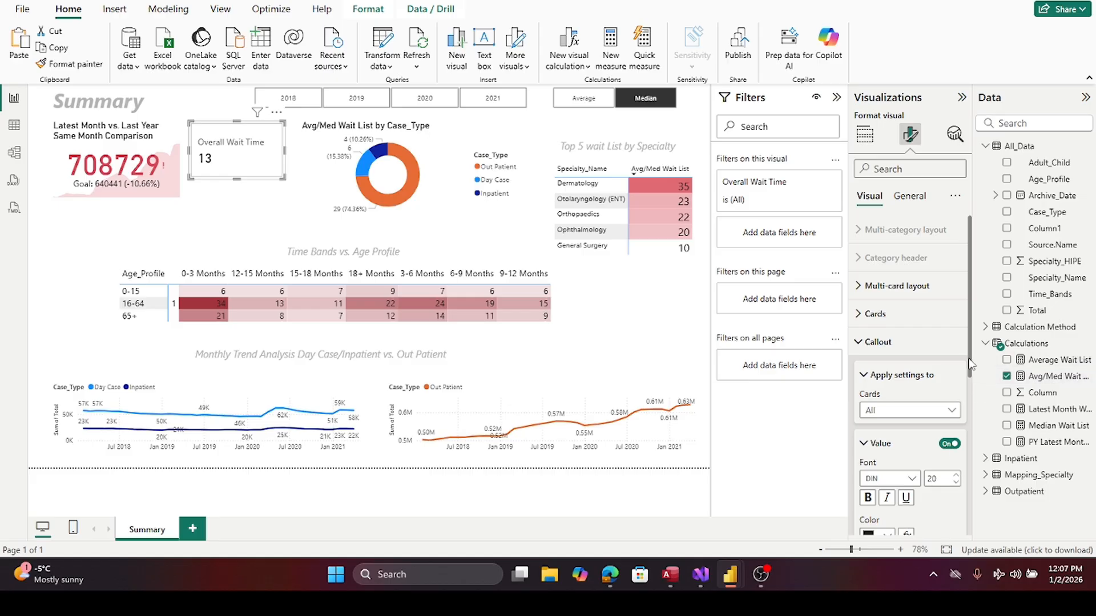
left_click_drag(970, 364, 978, 437)
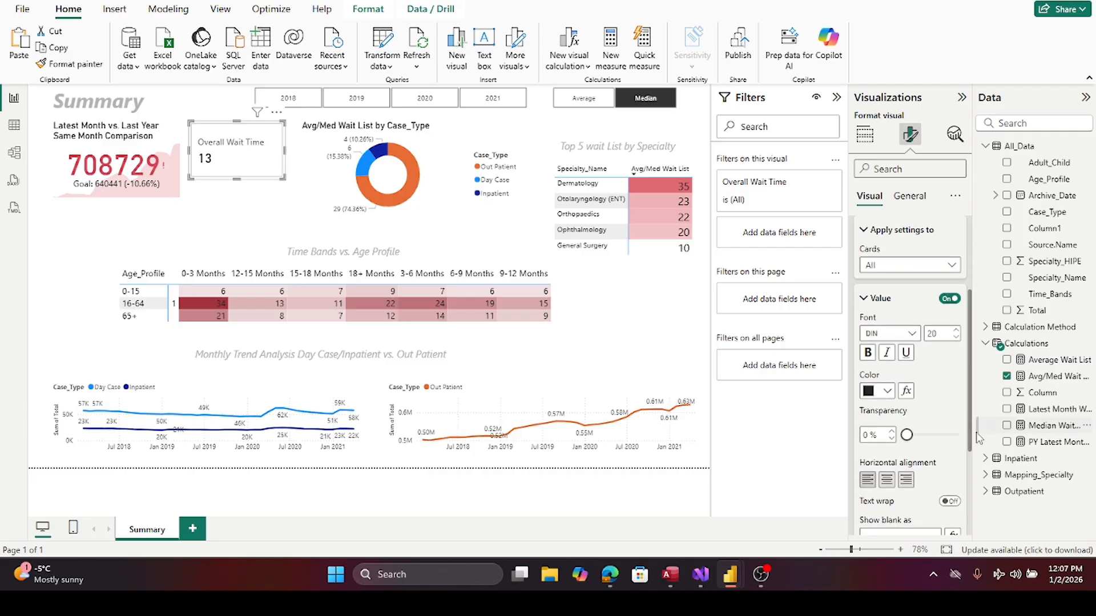
left_click_drag(978, 437, 982, 455)
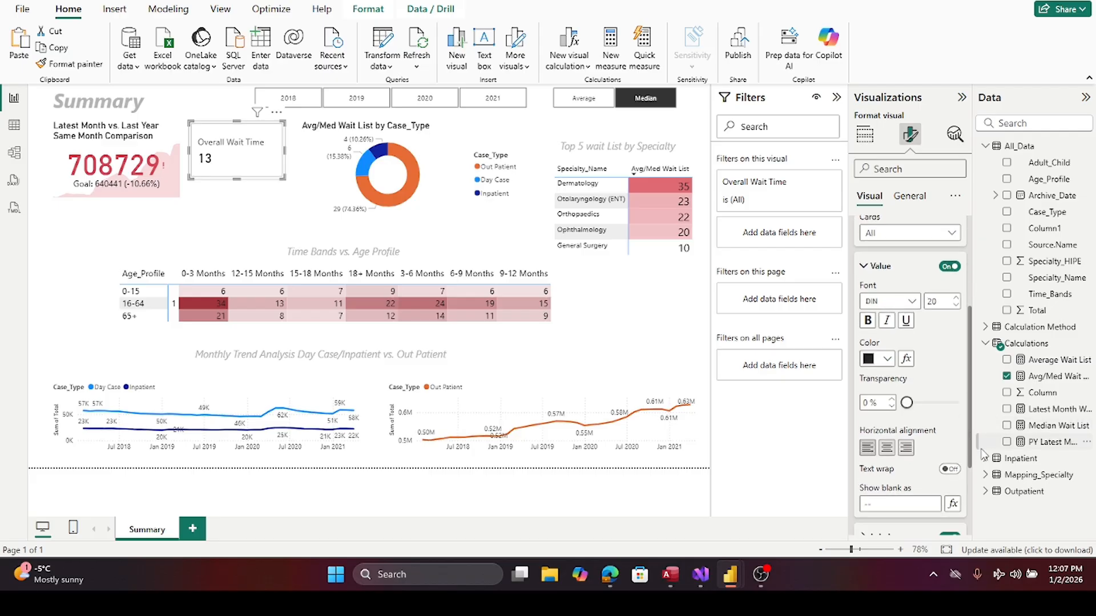
left_click(904, 359)
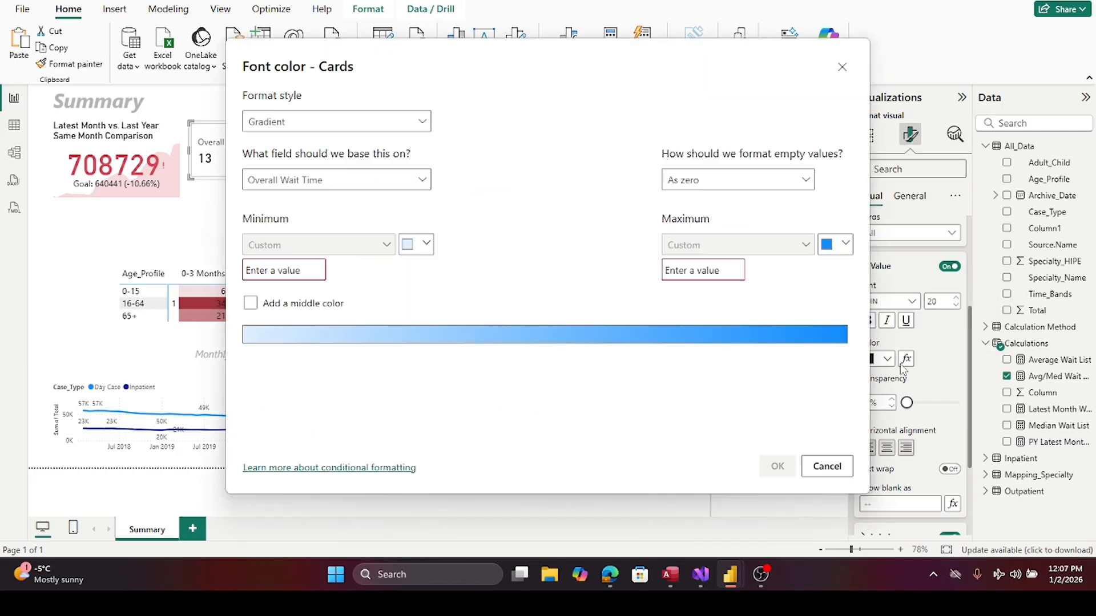
left_click(827, 466)
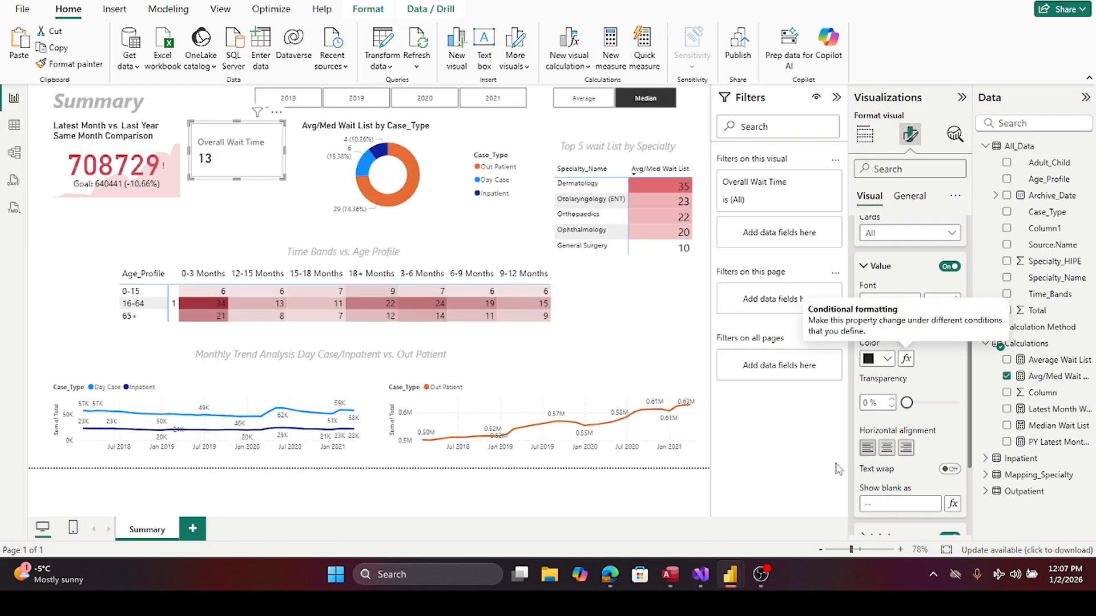
left_click(886, 449)
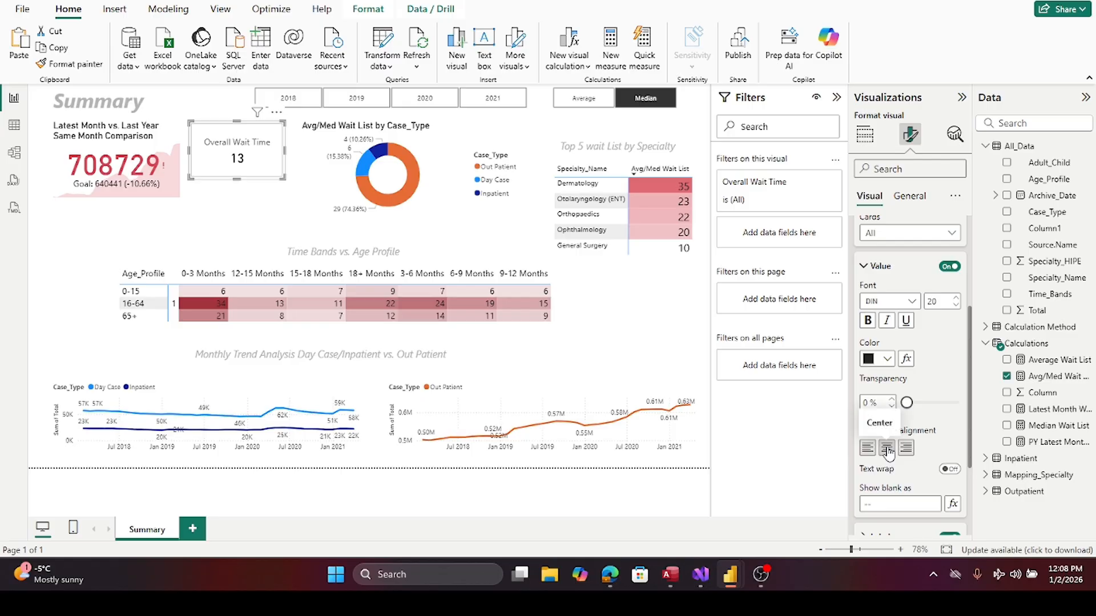
left_click(246, 236)
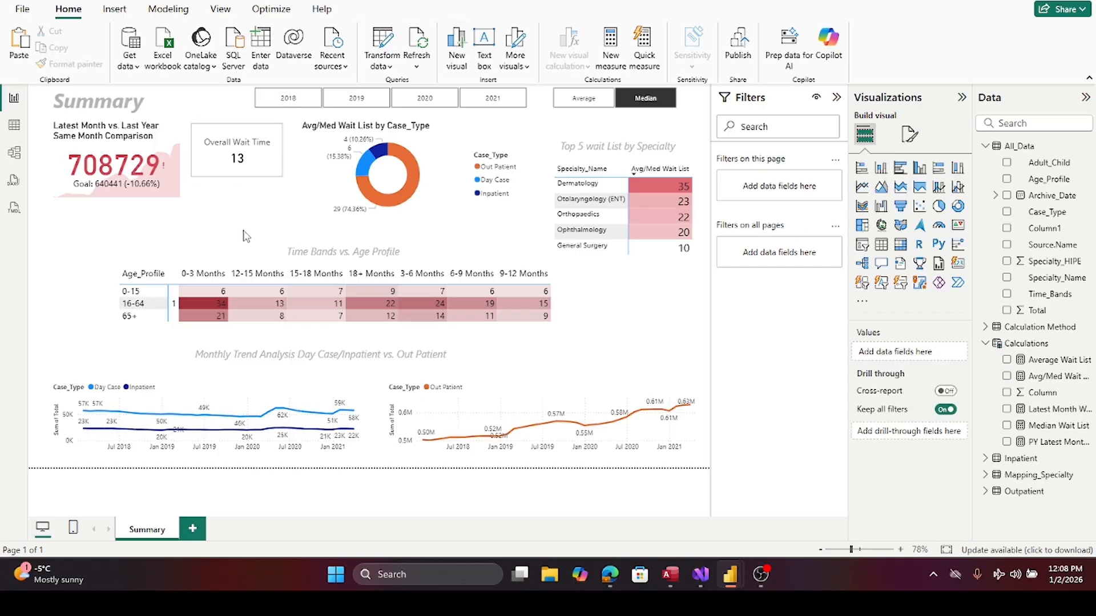
- Set the callout value's font size on the Overall Wait Time card to 35
left_click(249, 183)
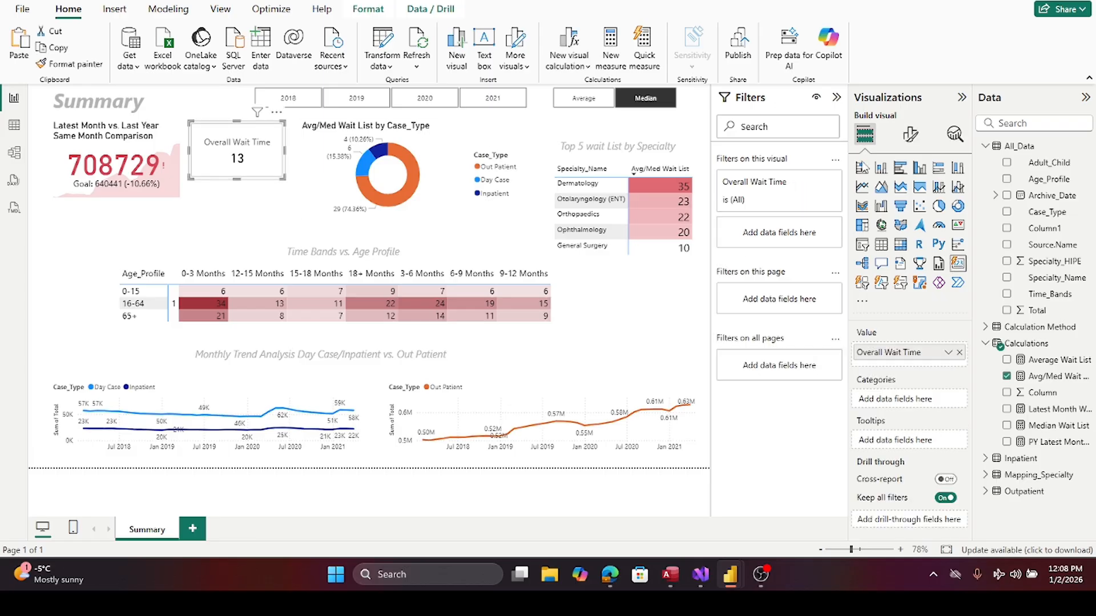
left_click(910, 132)
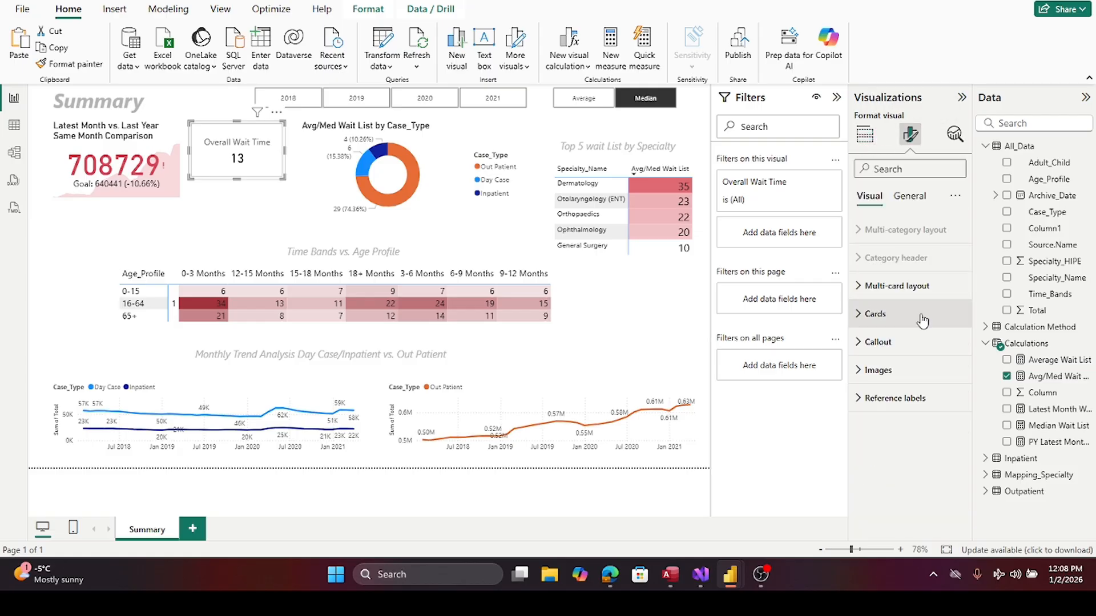
left_click(860, 343)
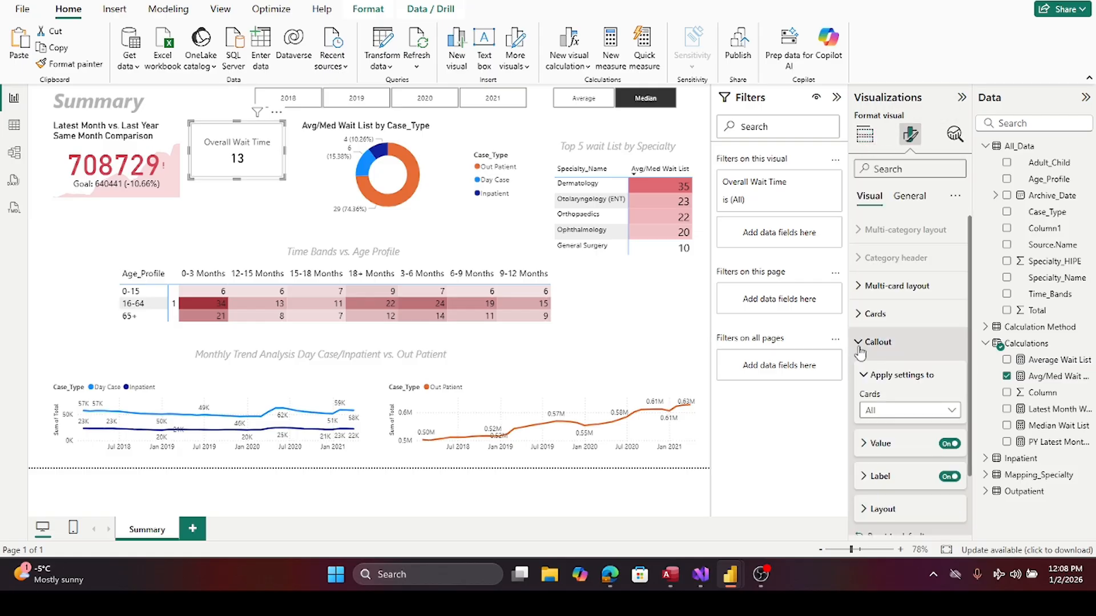
left_click(868, 451)
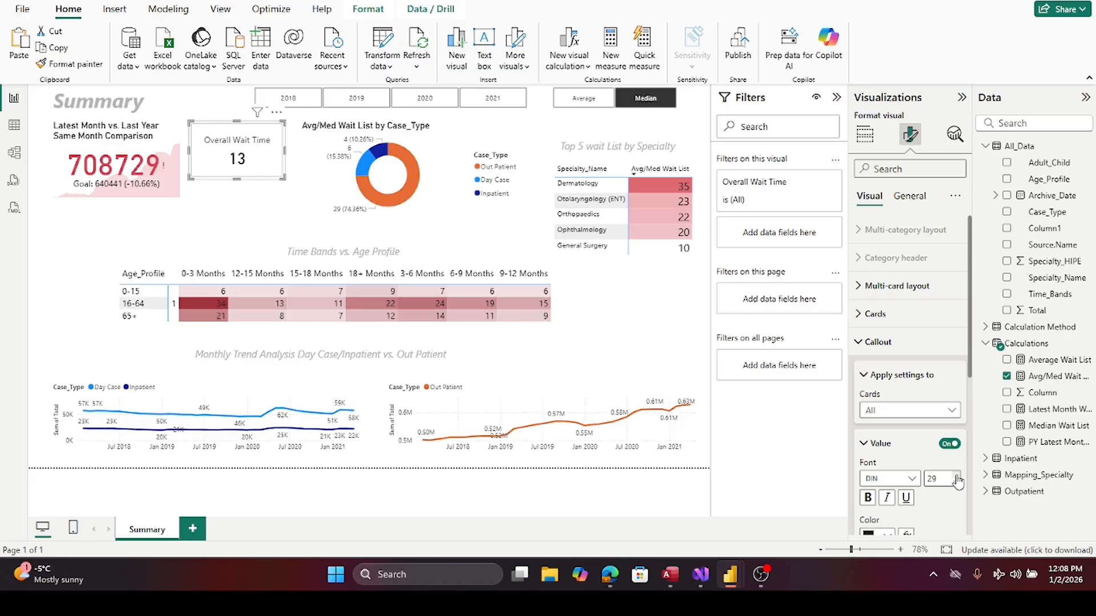
left_click(957, 477)
left_click(956, 477)
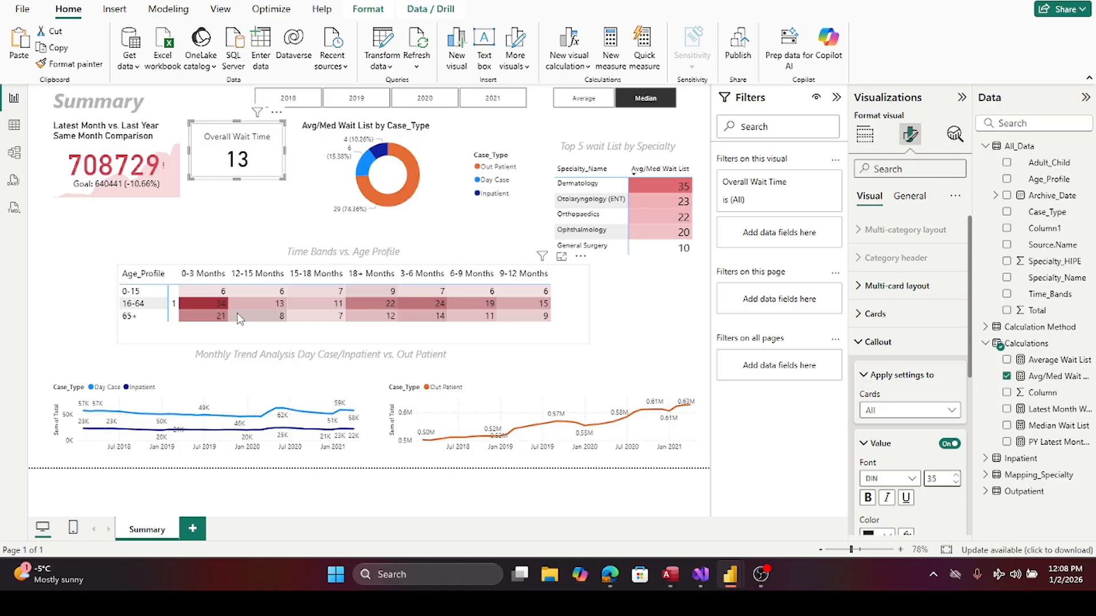
left_click(226, 230)
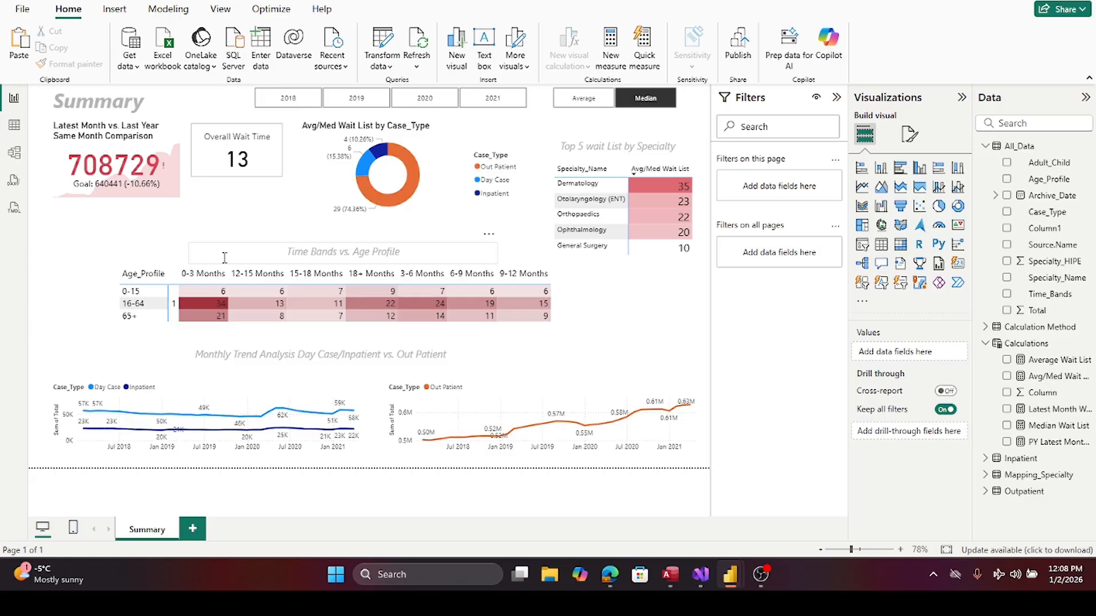
- Check the method slicer by switching the visuals from Average to Median and back to Average
left_click(577, 103)
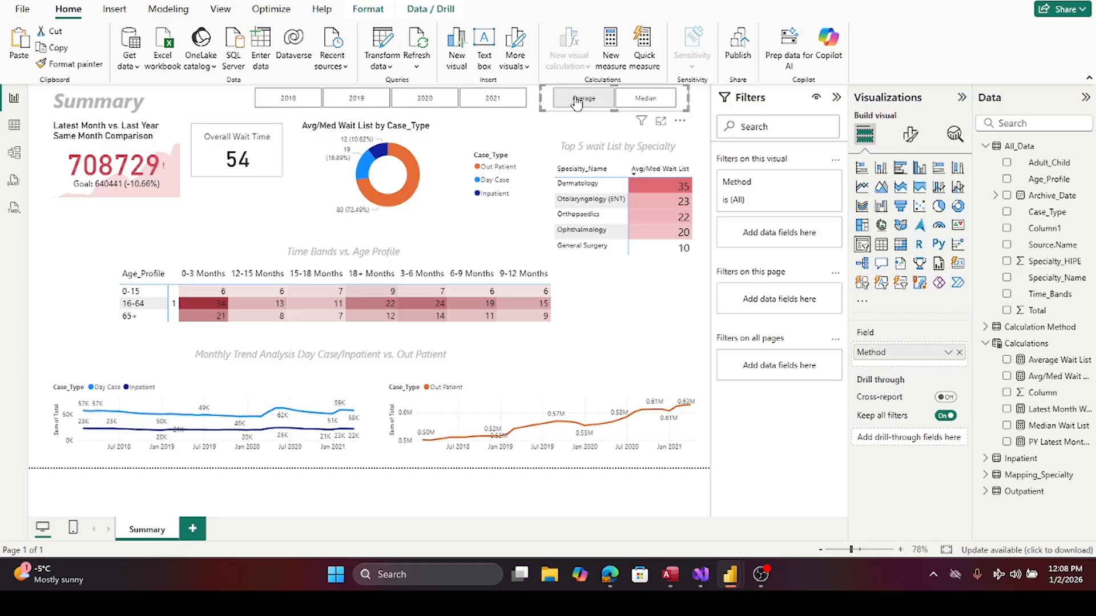
left_click(661, 108)
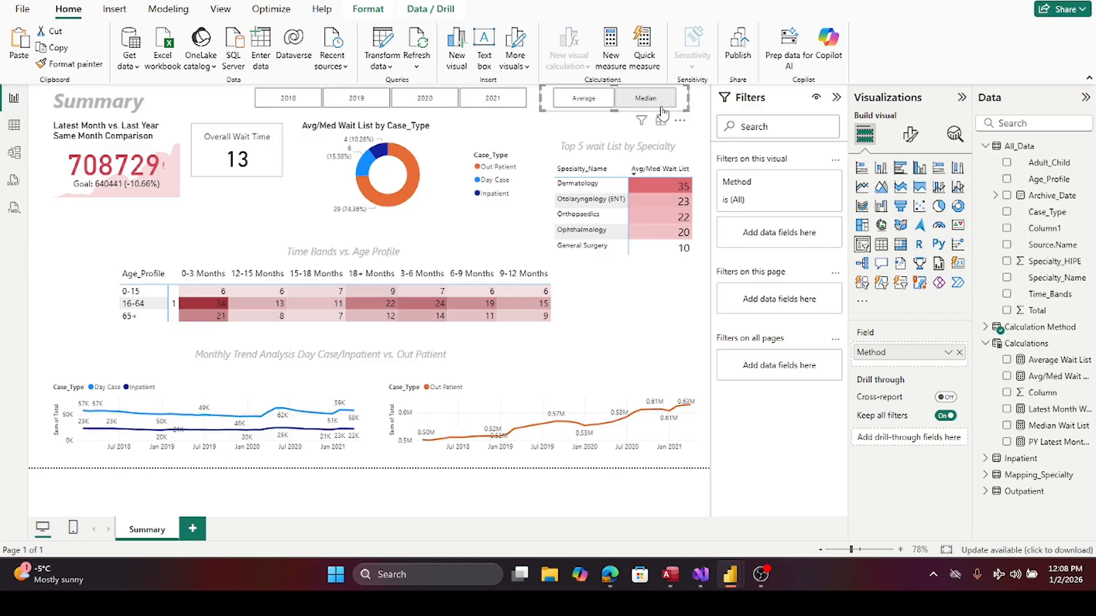
left_click(574, 101)
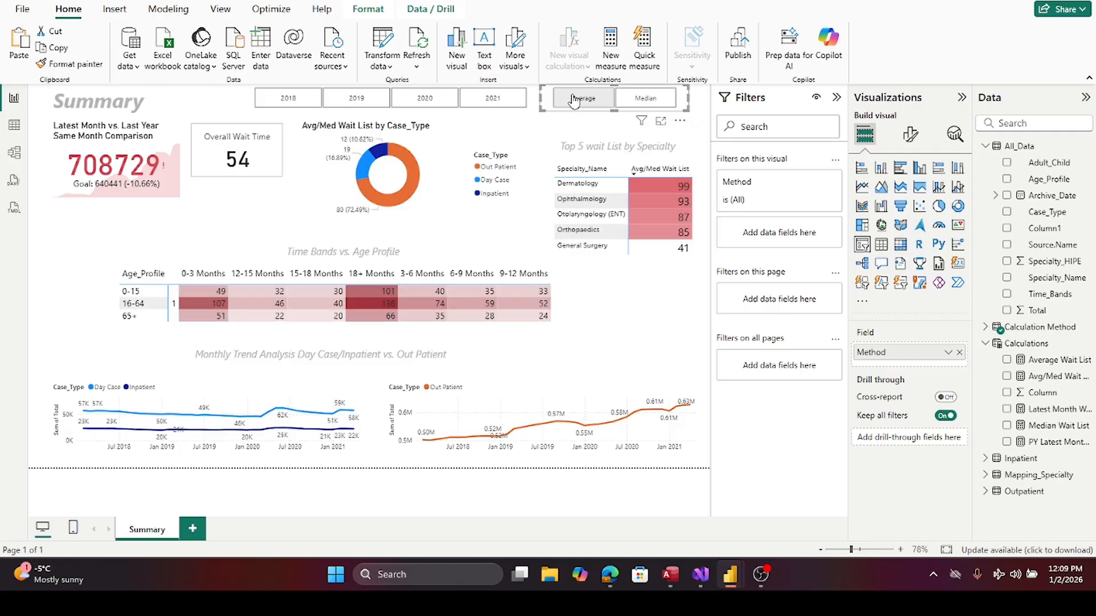
- Check how the visuals respond to each year from 2021 back to 2018, repeat for the recent years, and clear the year selection
left_click(498, 99)
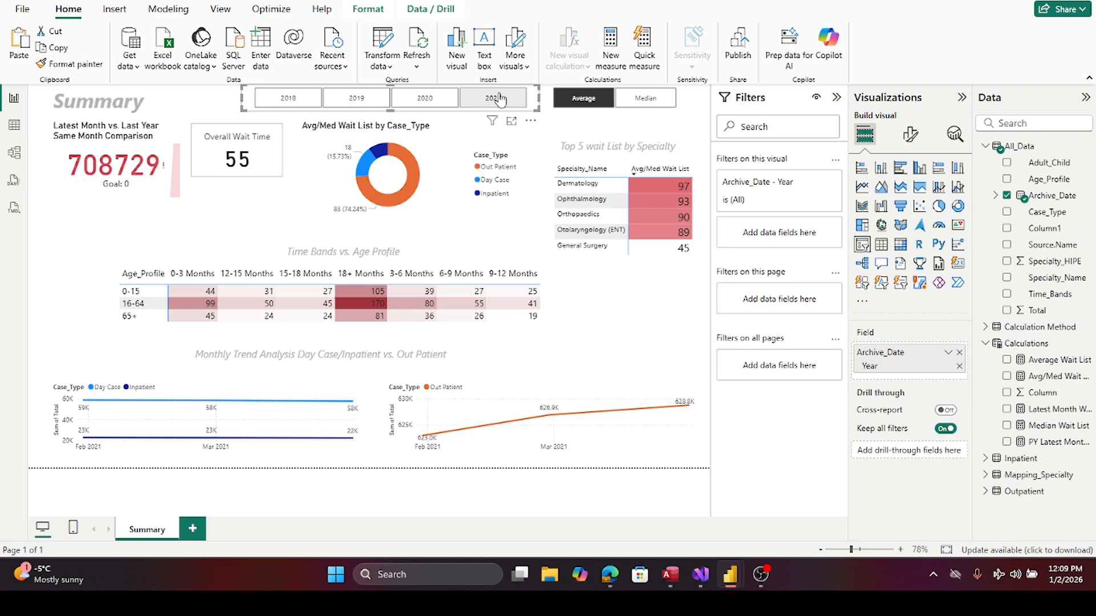
left_click(433, 99)
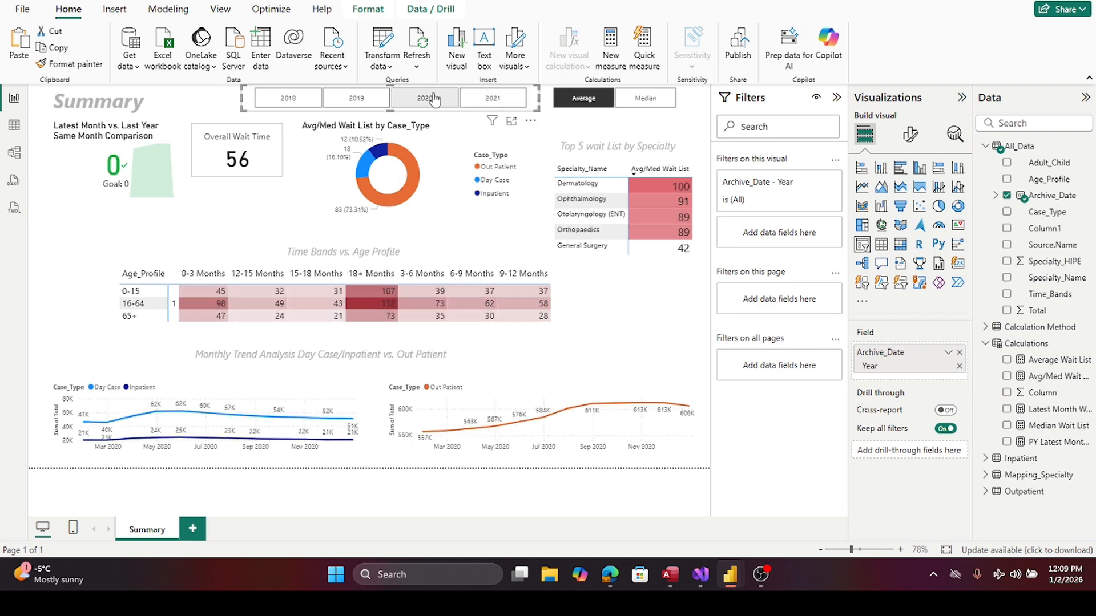
left_click(354, 108)
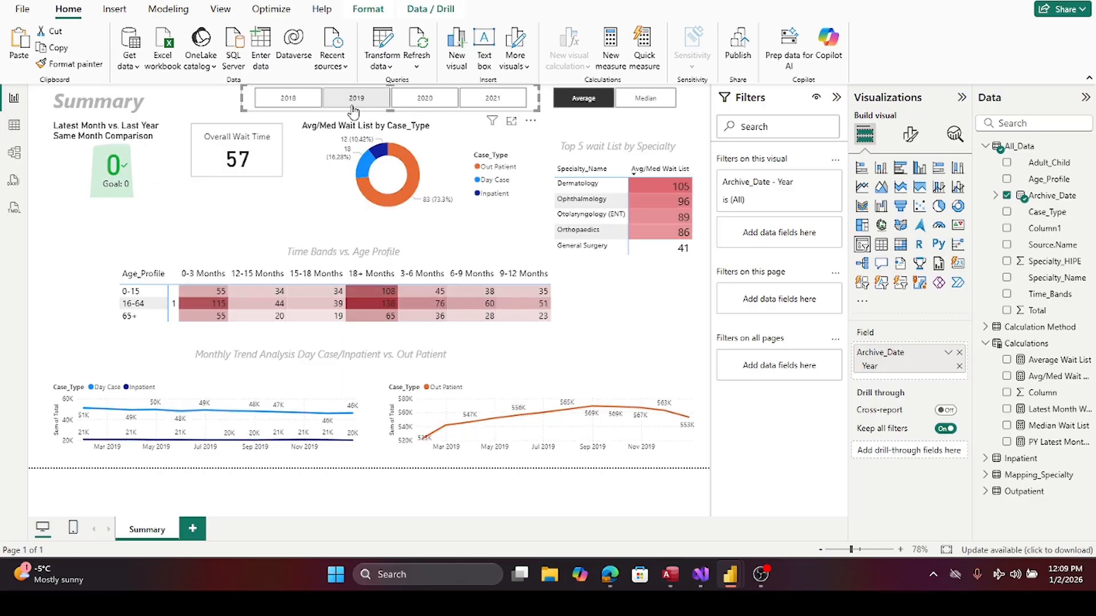
left_click(288, 102)
left_click(501, 100)
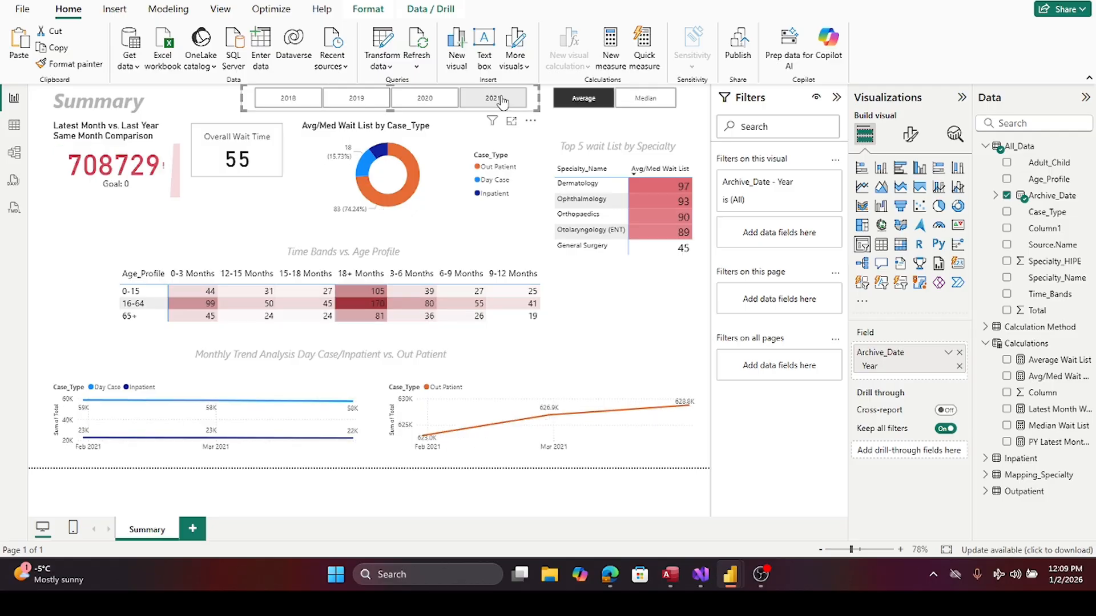
left_click(448, 107)
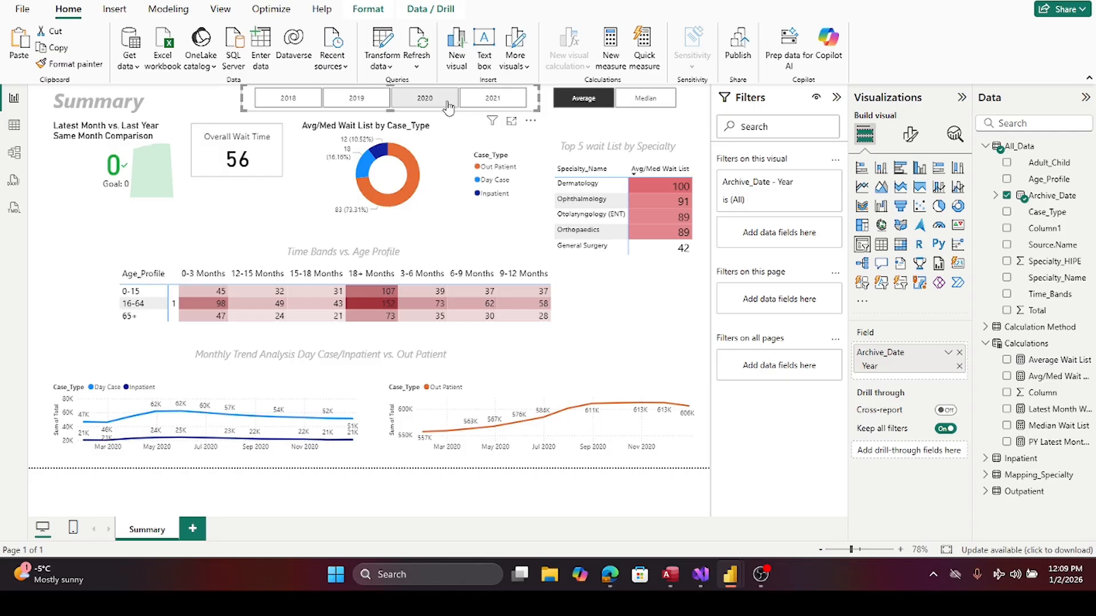
left_click(362, 105)
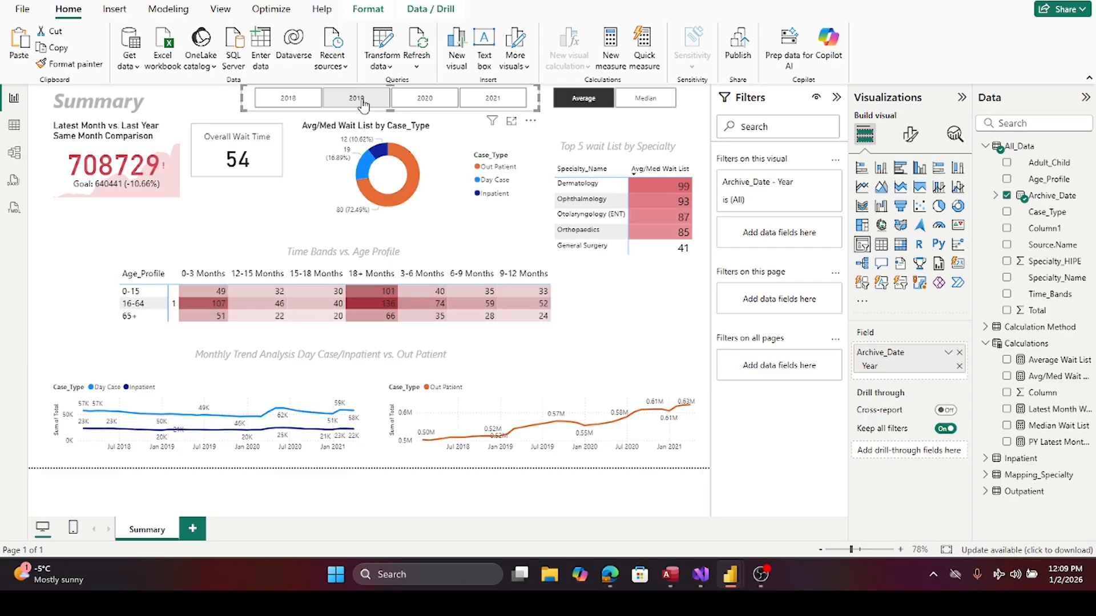
left_click(77, 244)
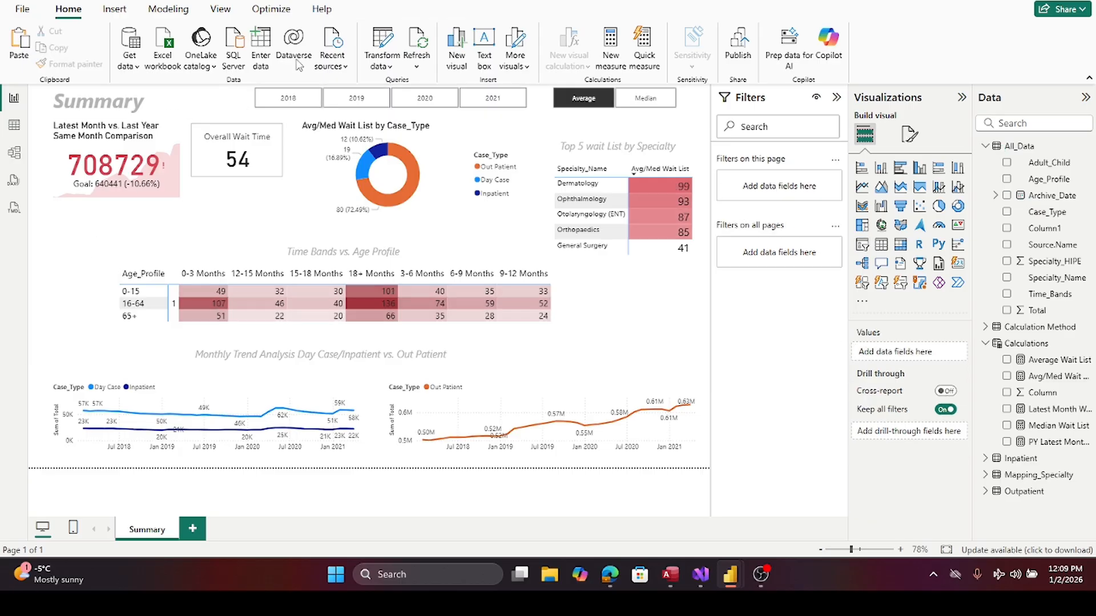
- Compare the latest month KPI under the 2021 and 2020 year filters, leaving 2021 selected
left_click(505, 101)
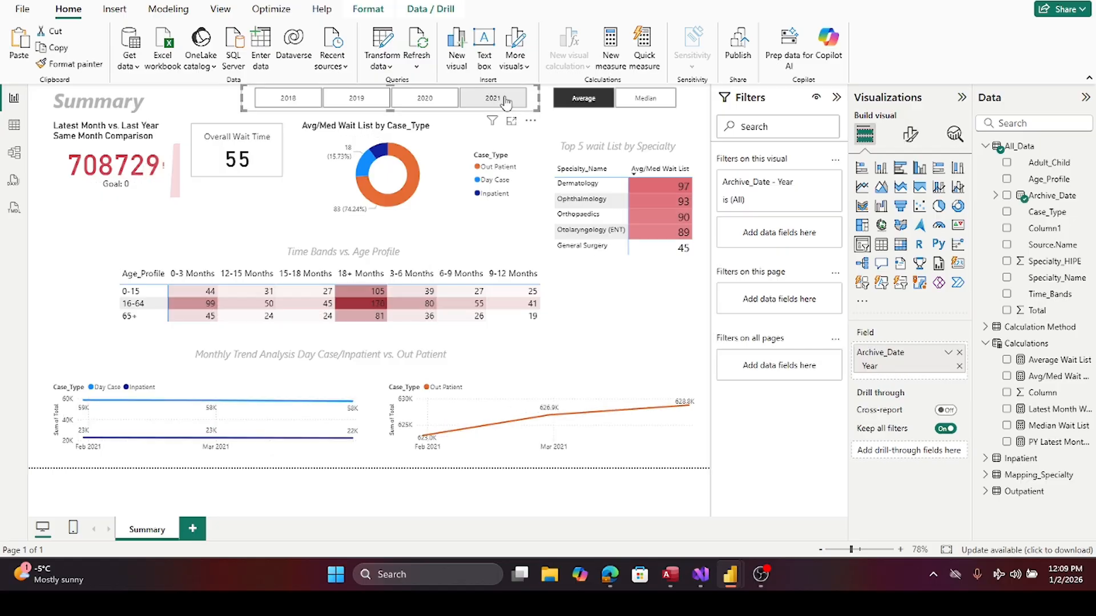
left_click(410, 104)
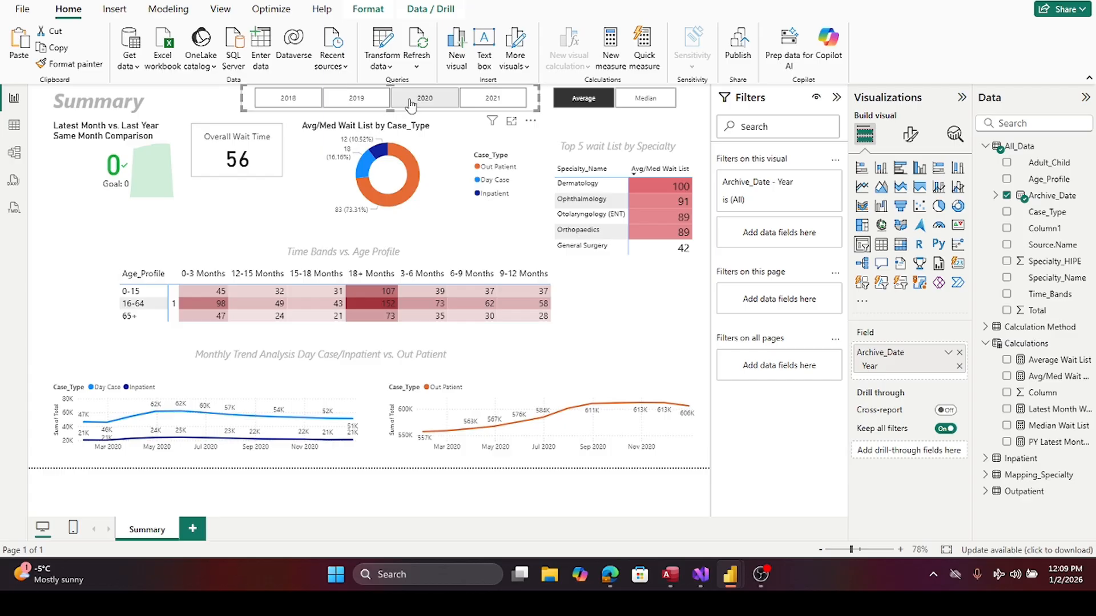
left_click(492, 102)
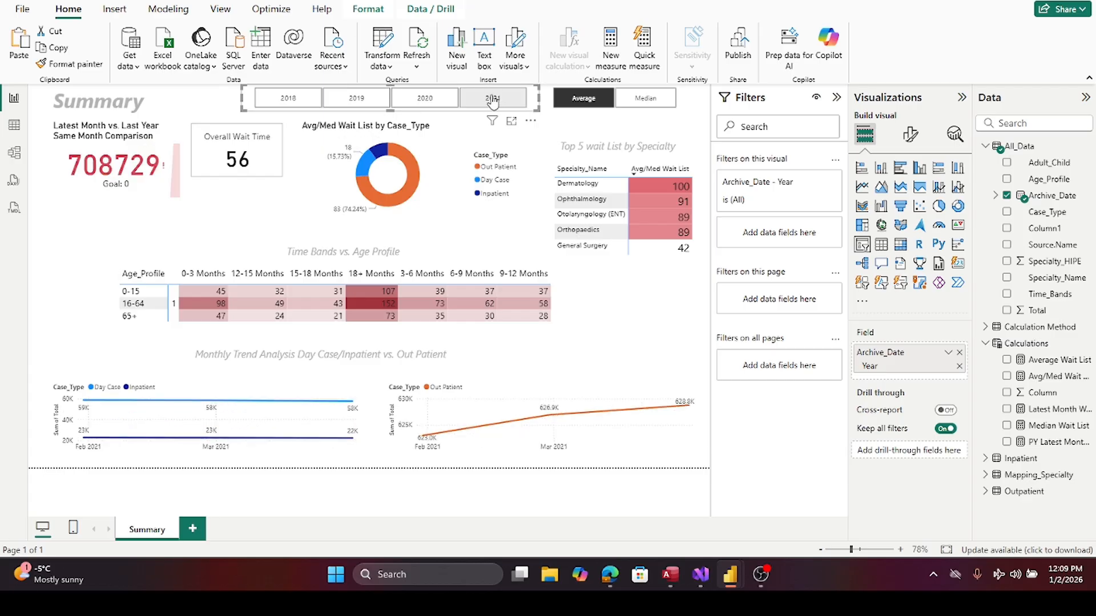
- Enable editing of visual interactions and stop the year slicer from filtering the latest month KPI
left_click(111, 198)
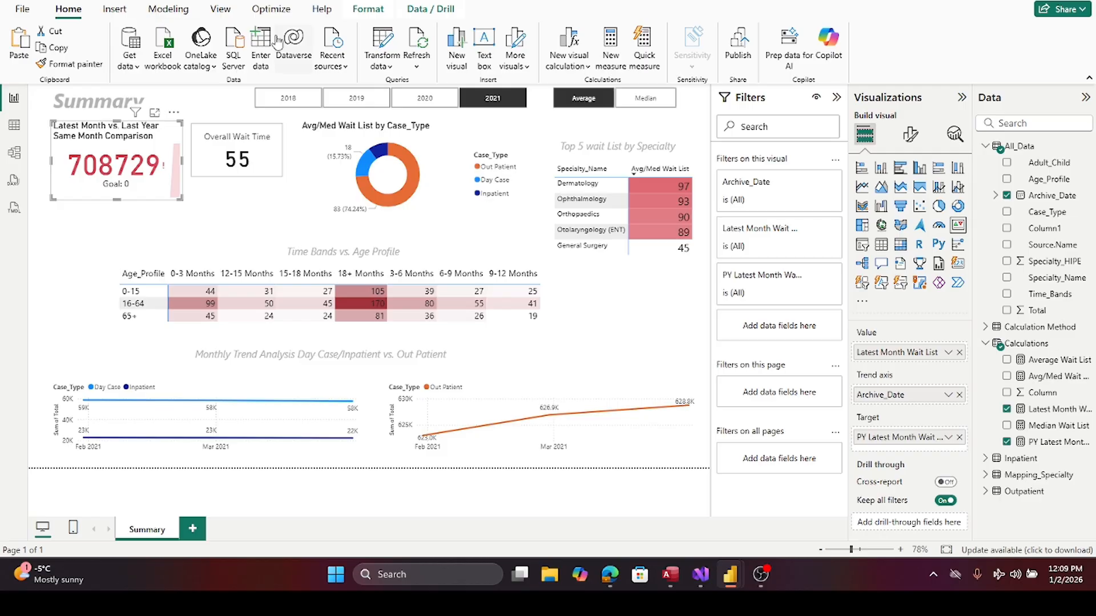
left_click(348, 12)
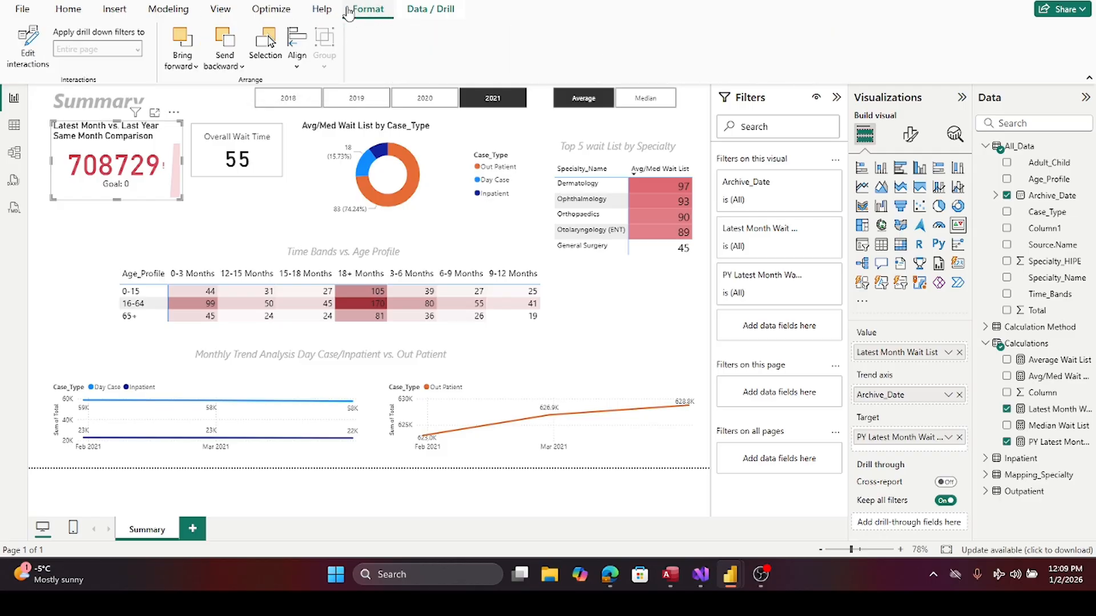
left_click(28, 48)
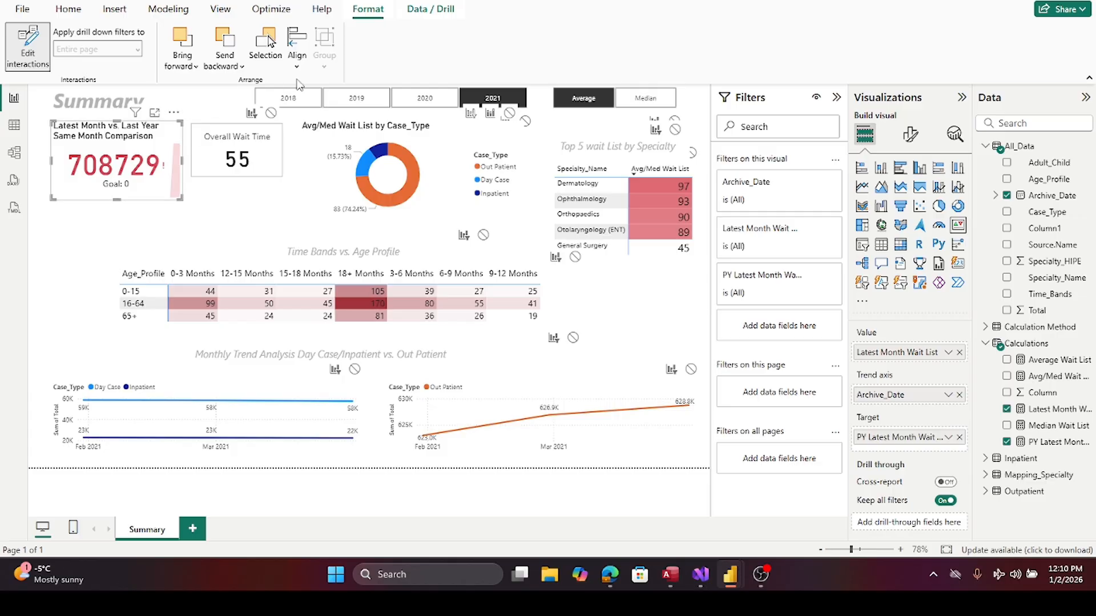
left_click(143, 238)
left_click(116, 197)
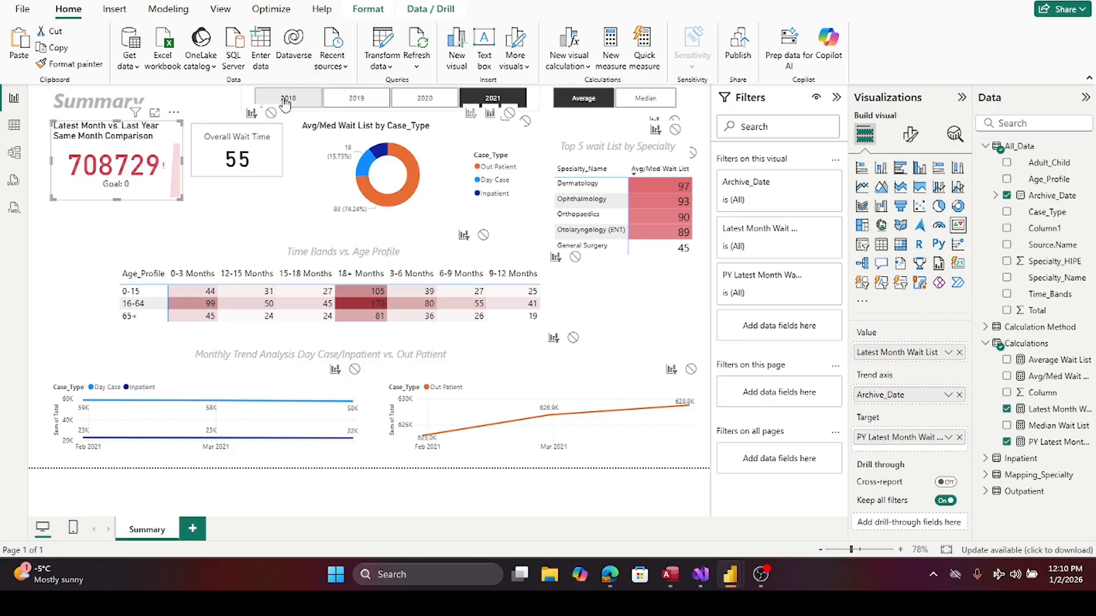
left_click(244, 98)
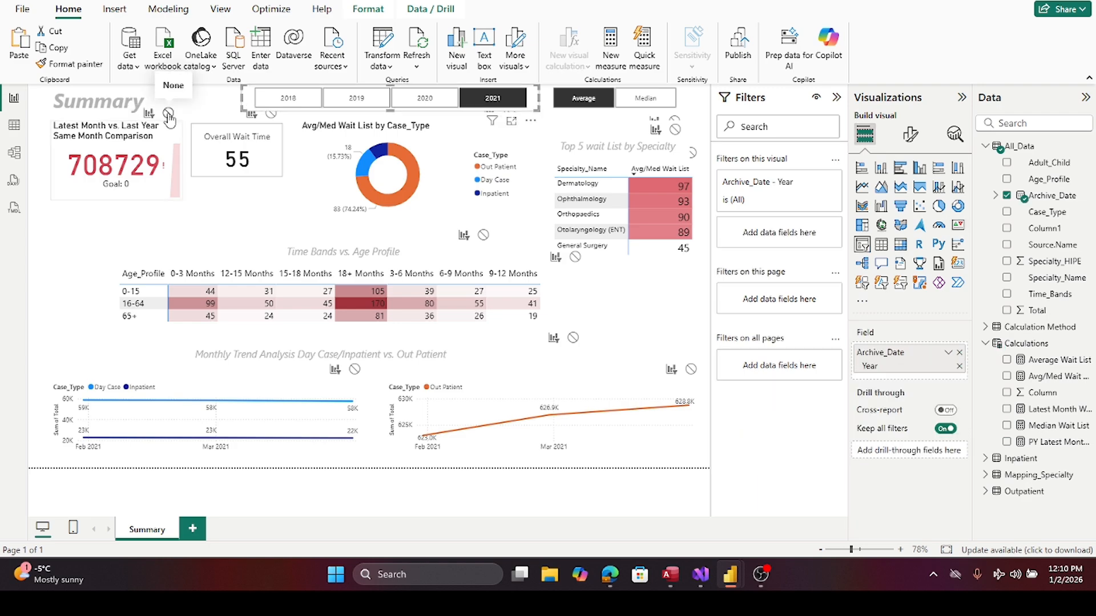
left_click(168, 113)
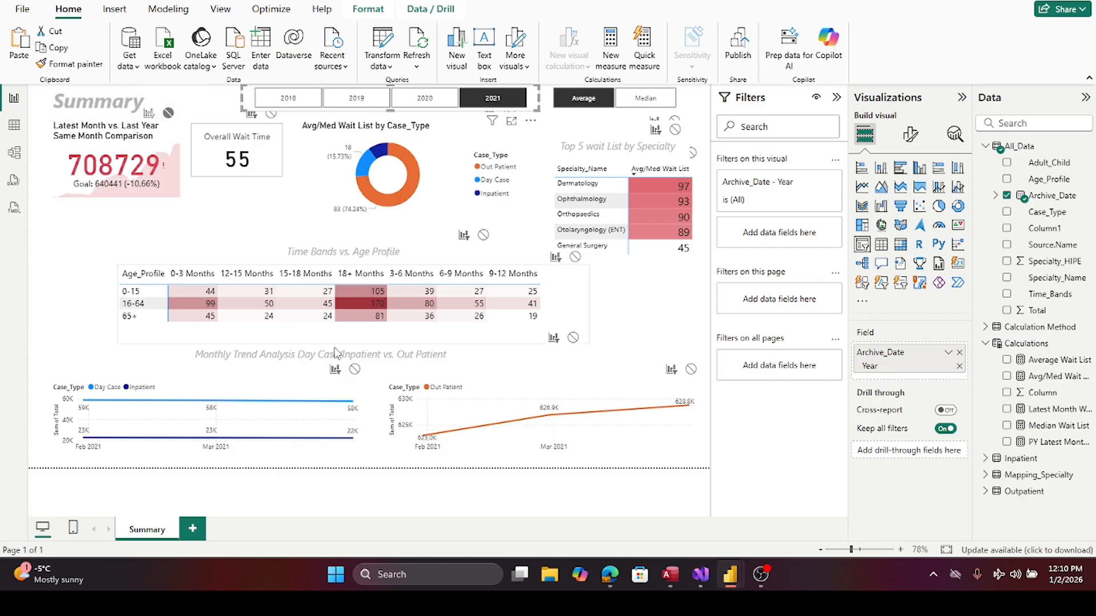
- Set the year slicer's interaction to None for both Monthly Trend Analysis line charts
left_click(354, 369)
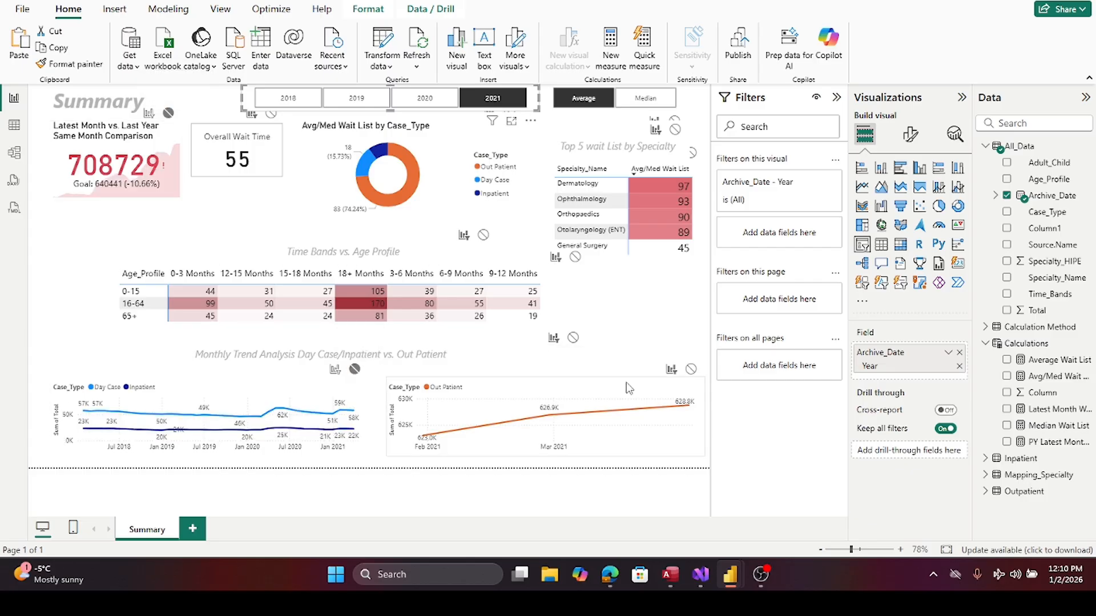
left_click(690, 369)
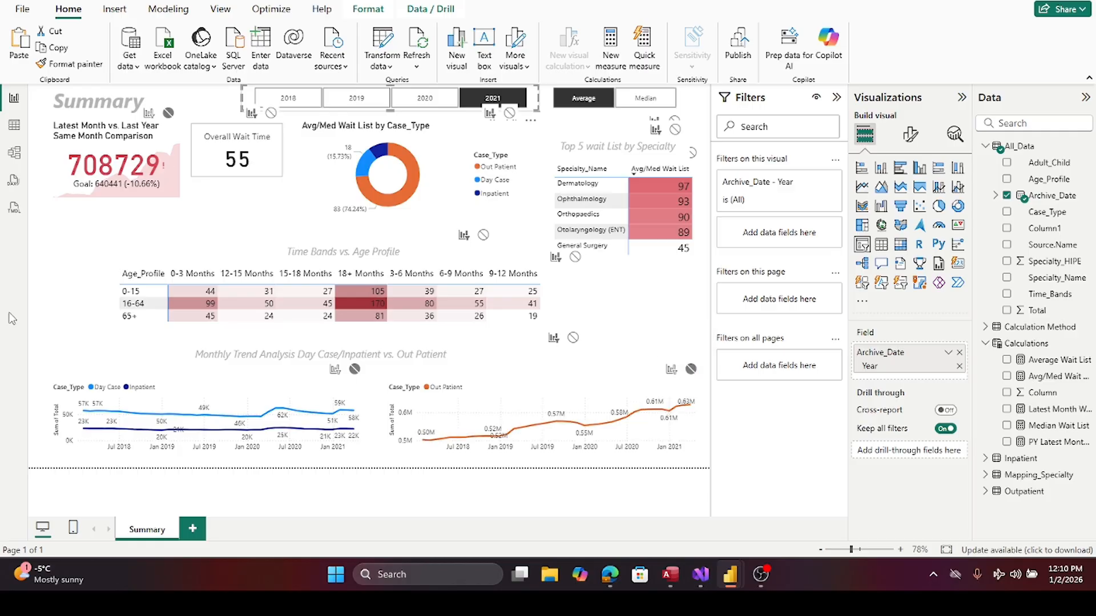
left_click(69, 328)
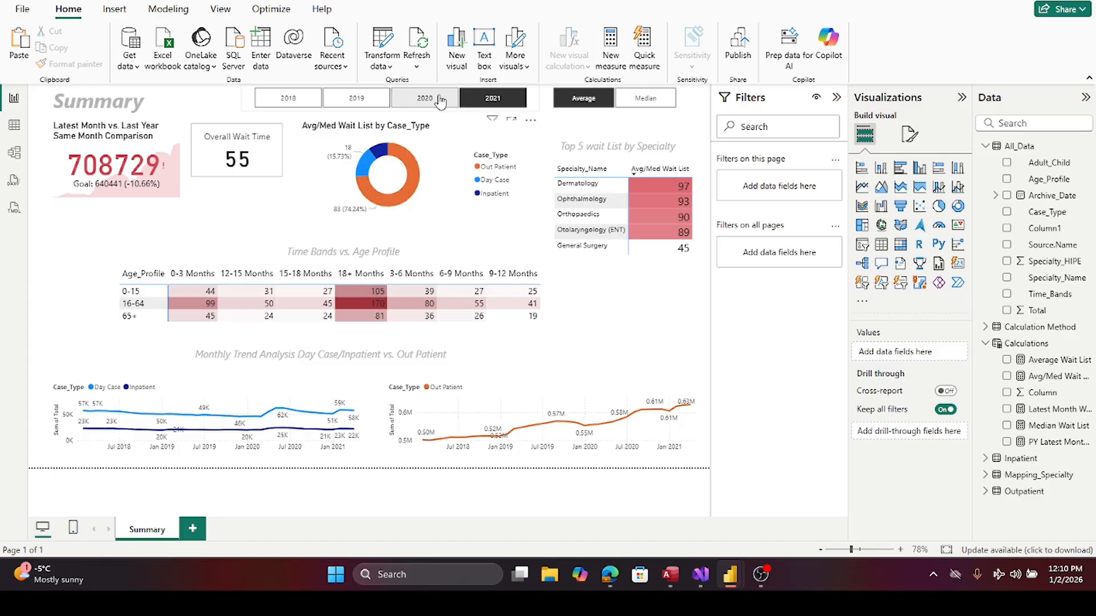
- Check the edited slicer interactions by filtering the page to 2020, 2019 and 2018 in turn
left_click(423, 101)
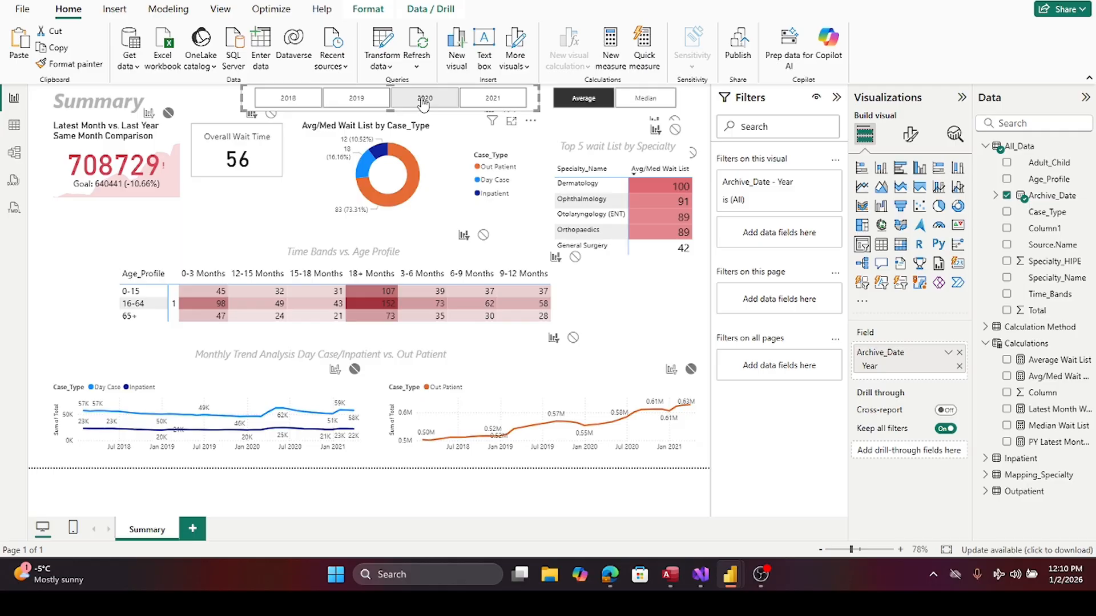
left_click(423, 101)
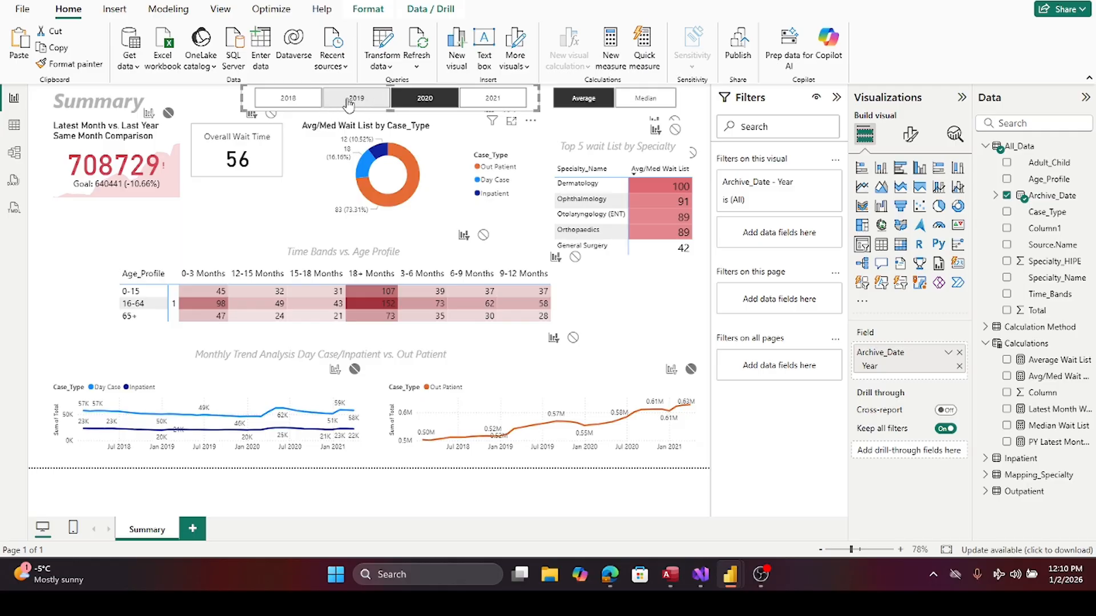
left_click(349, 103)
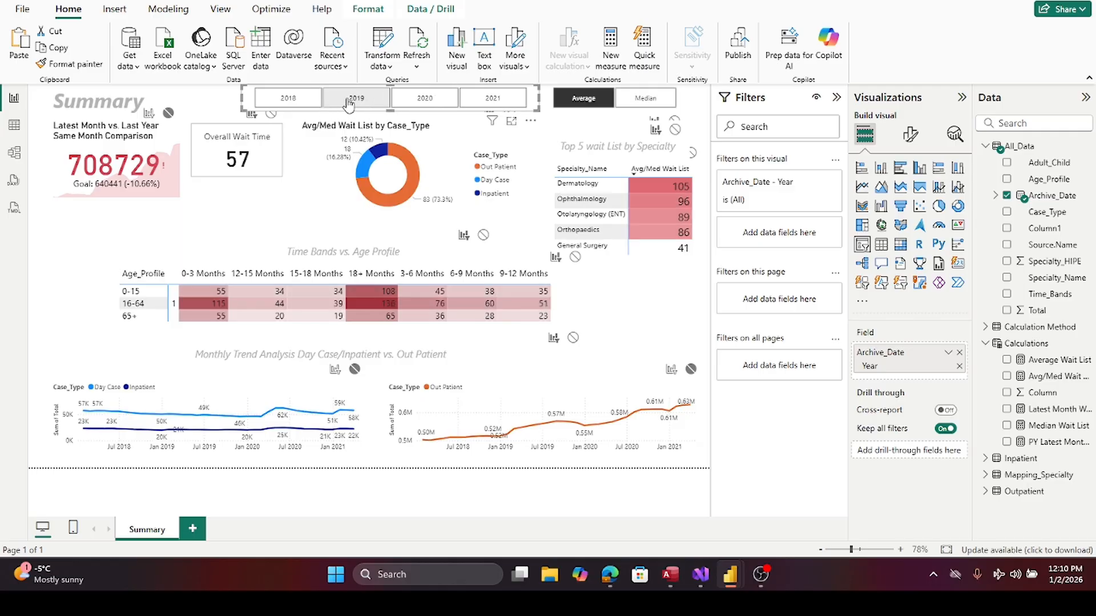
left_click(99, 272)
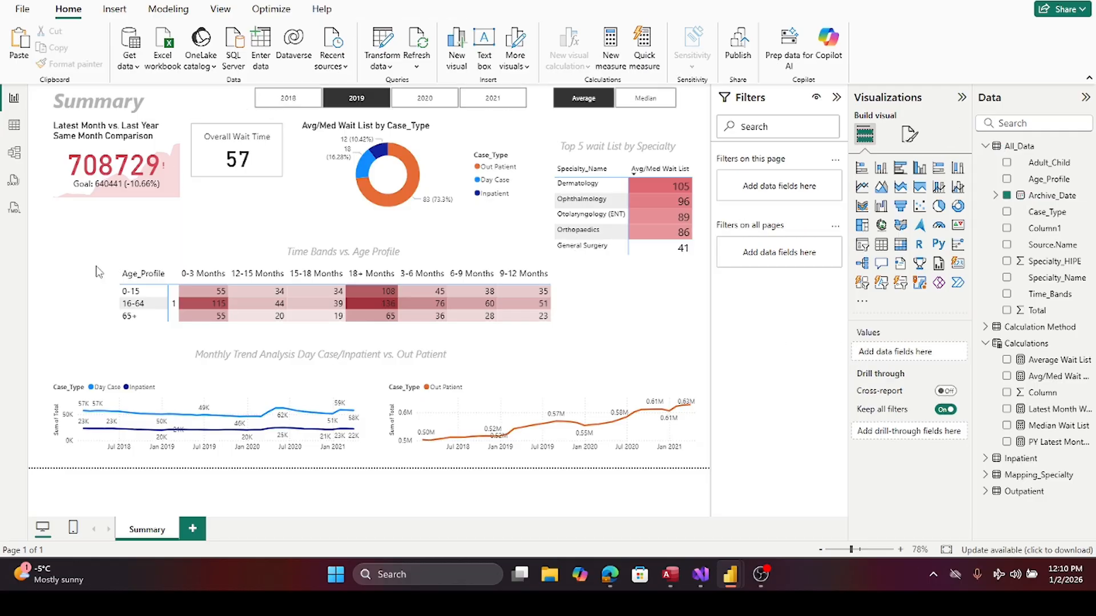
left_click(288, 99)
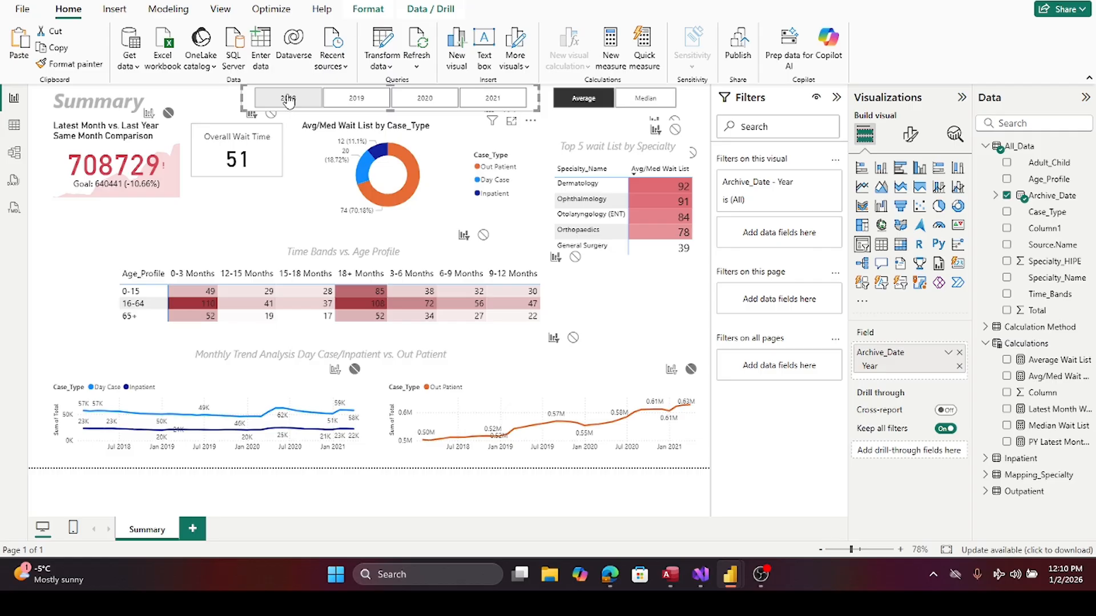
left_click(288, 100)
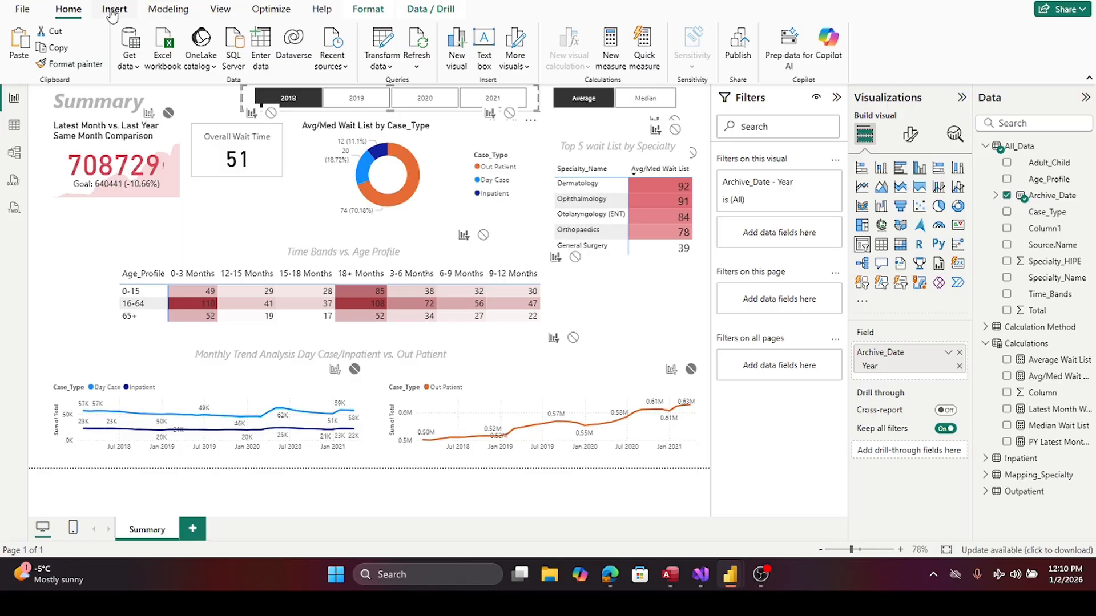
- Turn off interaction editing for the Summary page's visuals
left_click(377, 13)
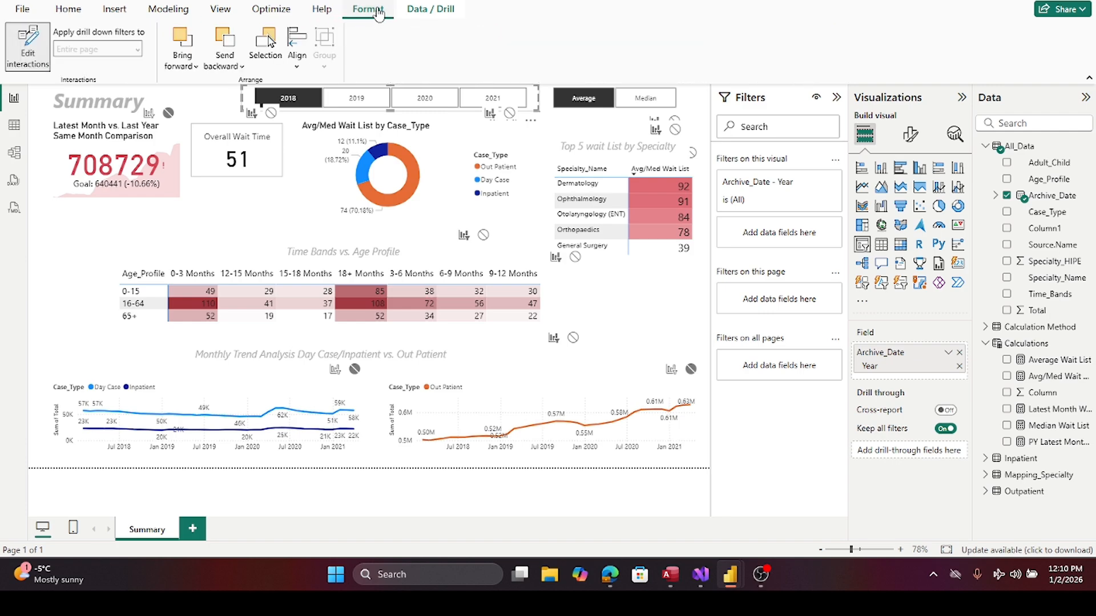
left_click(36, 57)
left_click(81, 242)
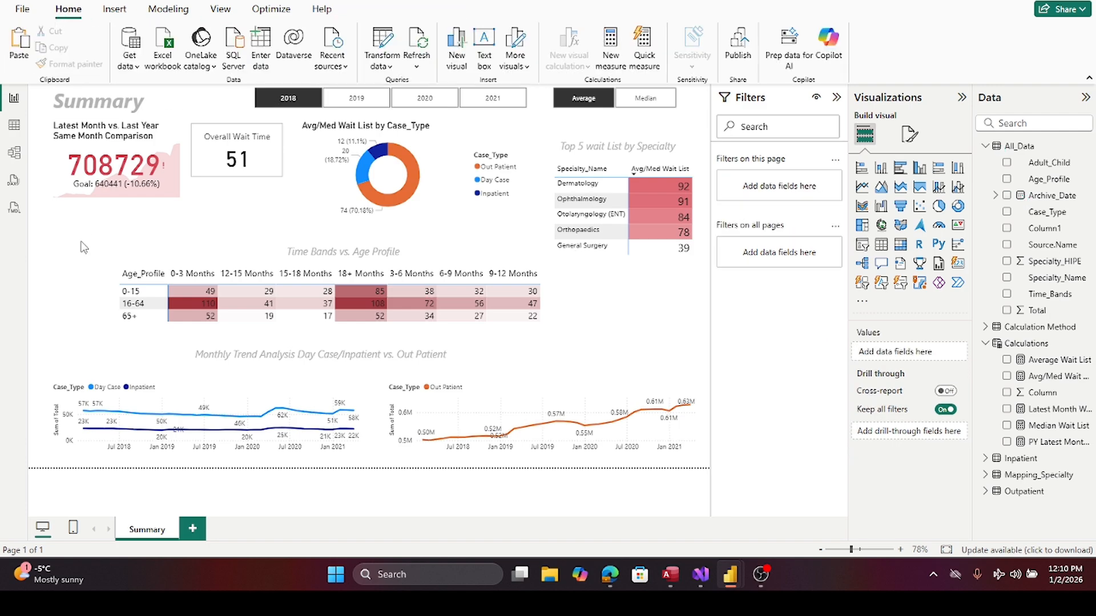
- Check the visuals' response by cycling the year slicer twice through the years, ending on 2021
left_click(365, 100)
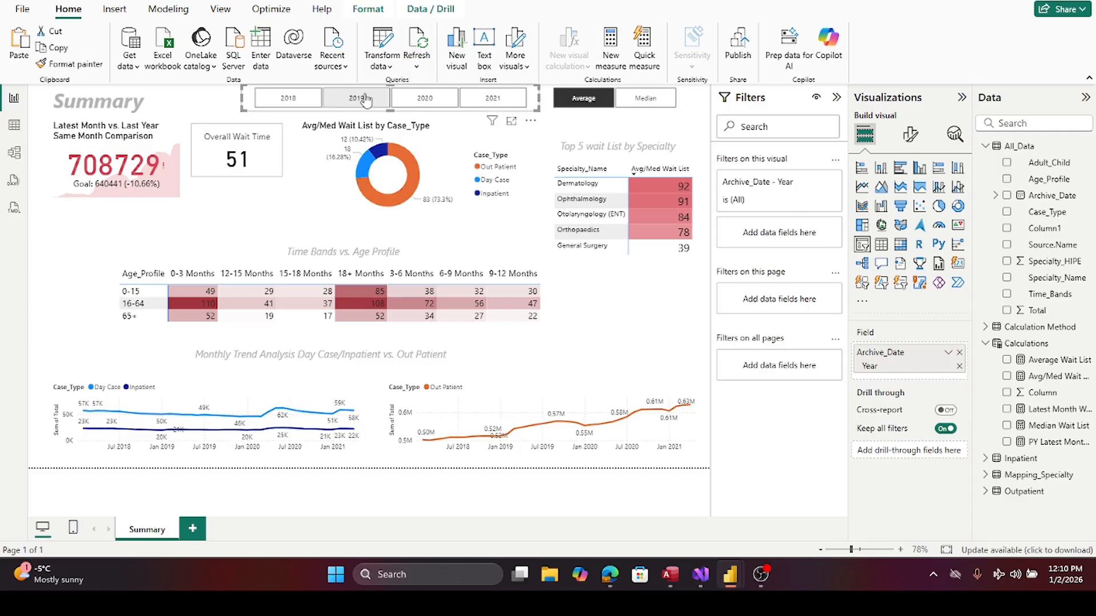
left_click(425, 98)
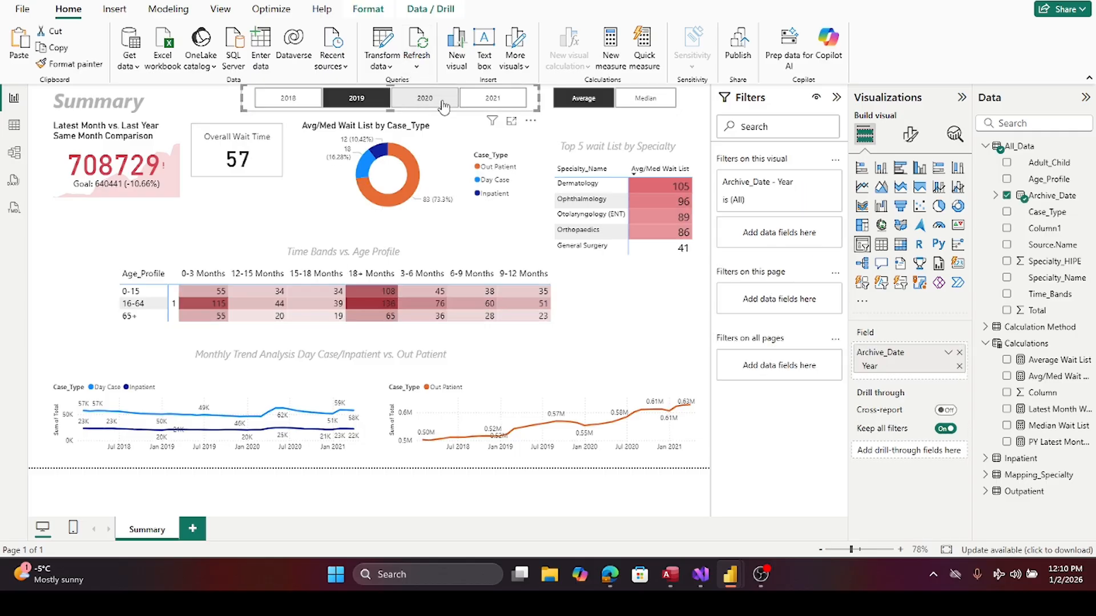
left_click(493, 104)
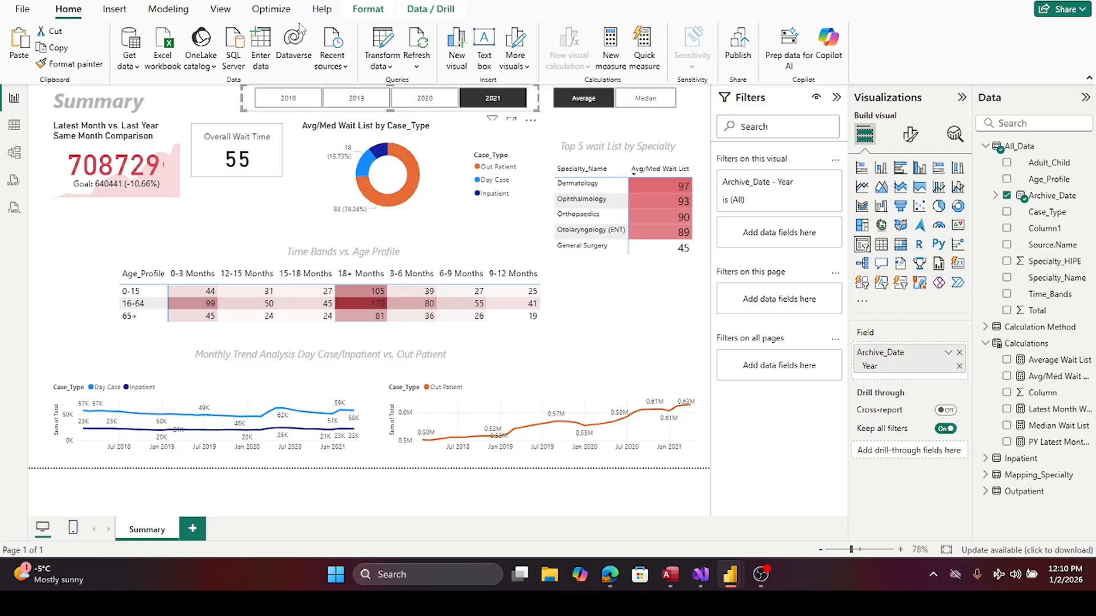
left_click(282, 102)
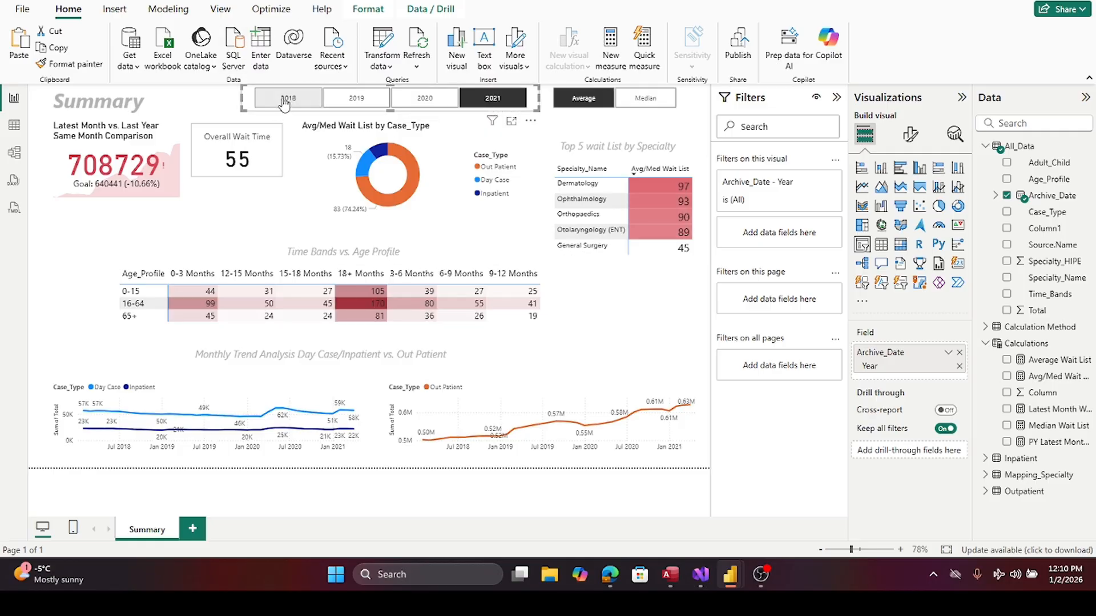
left_click(369, 104)
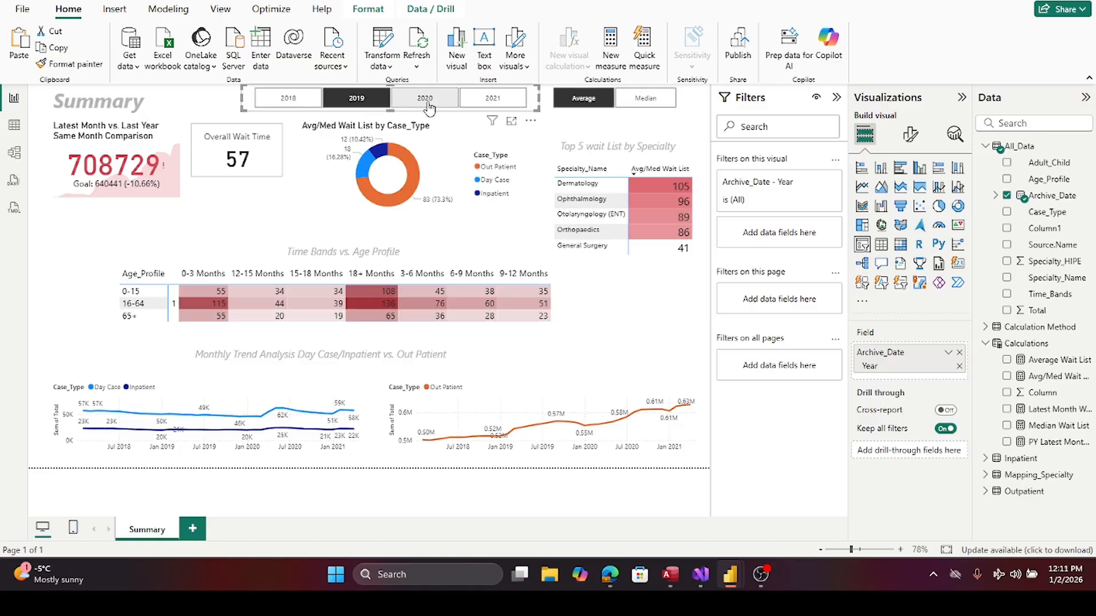
left_click(427, 103)
left_click(492, 98)
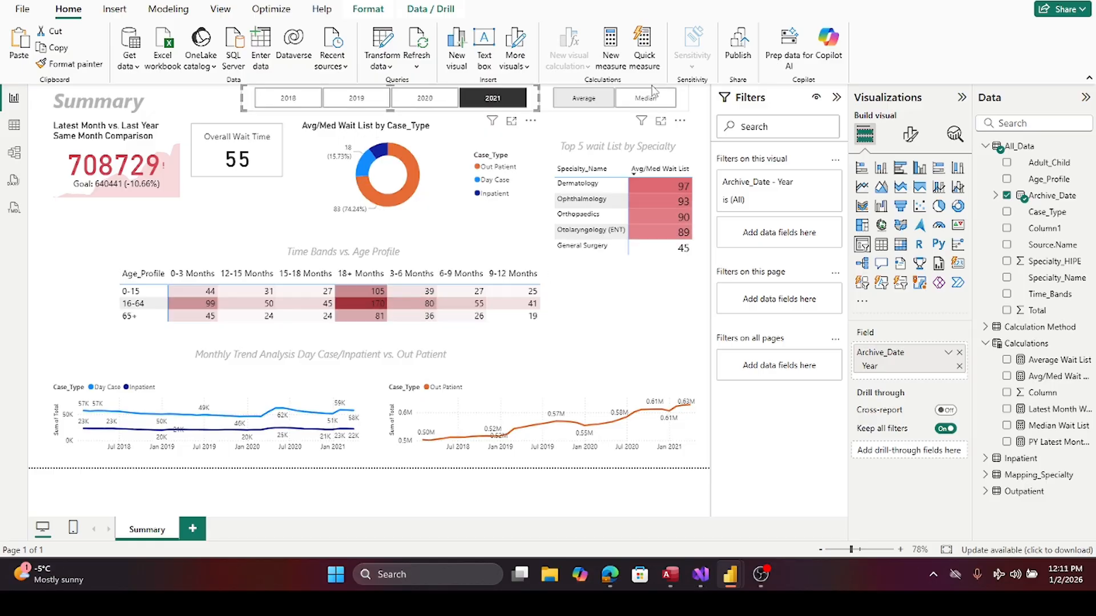
- Switch the method slicer to Median and review the visuals for 2021
left_click(664, 105)
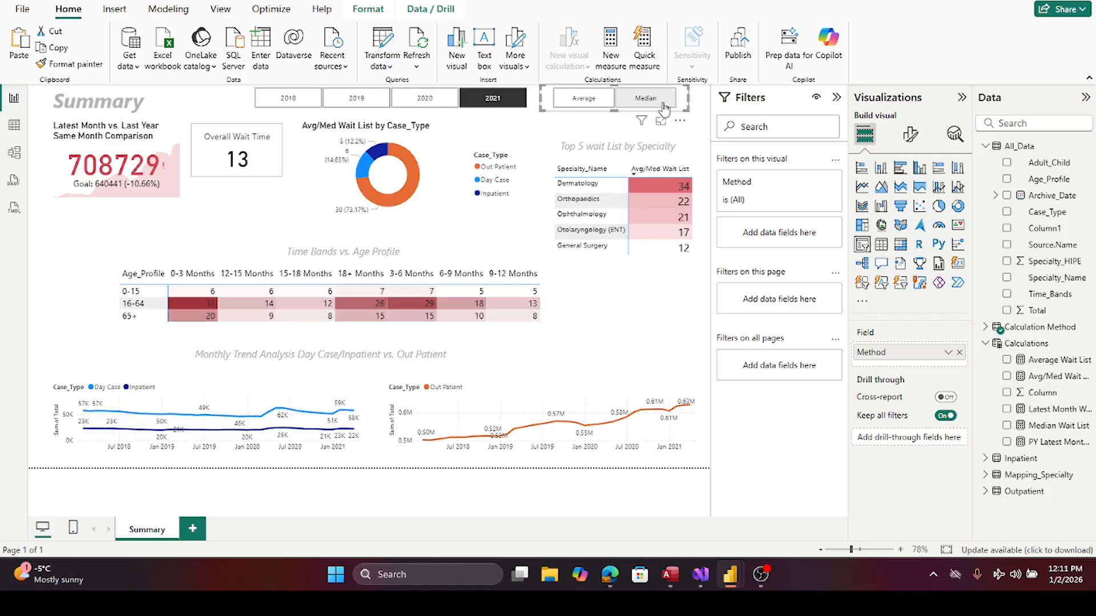
left_click(494, 100)
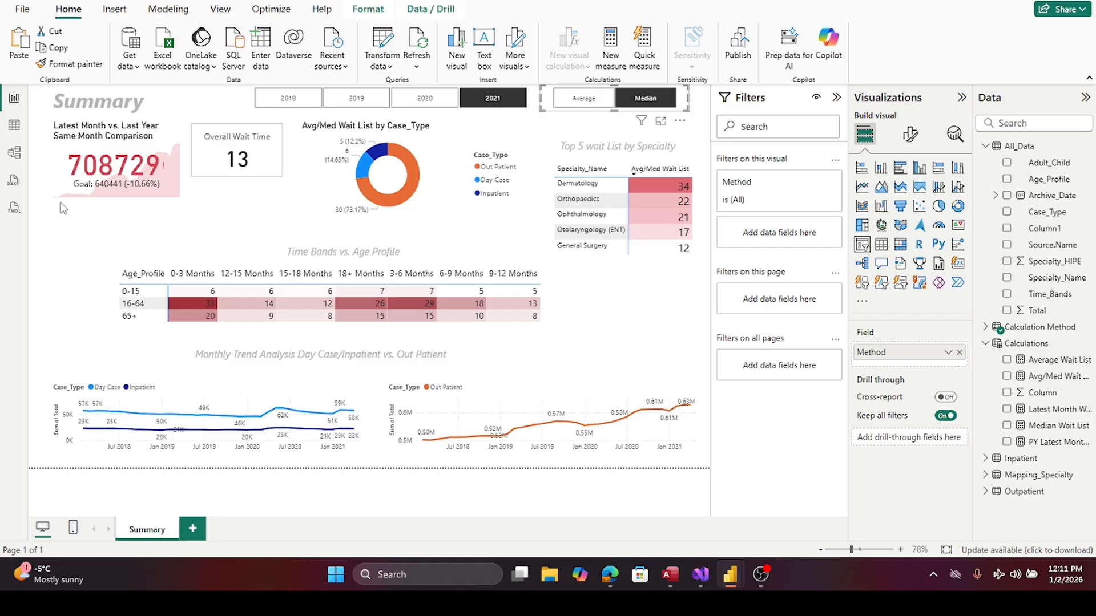
left_click(77, 295)
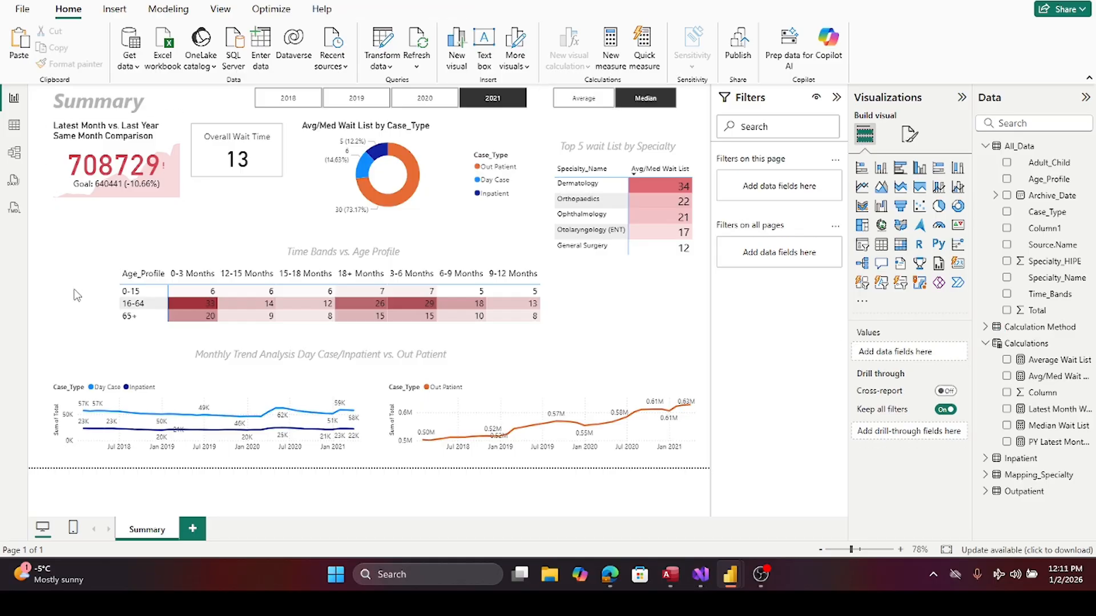
- Add a new report page and name it "Inpatient & Day Patient"
left_click(193, 529)
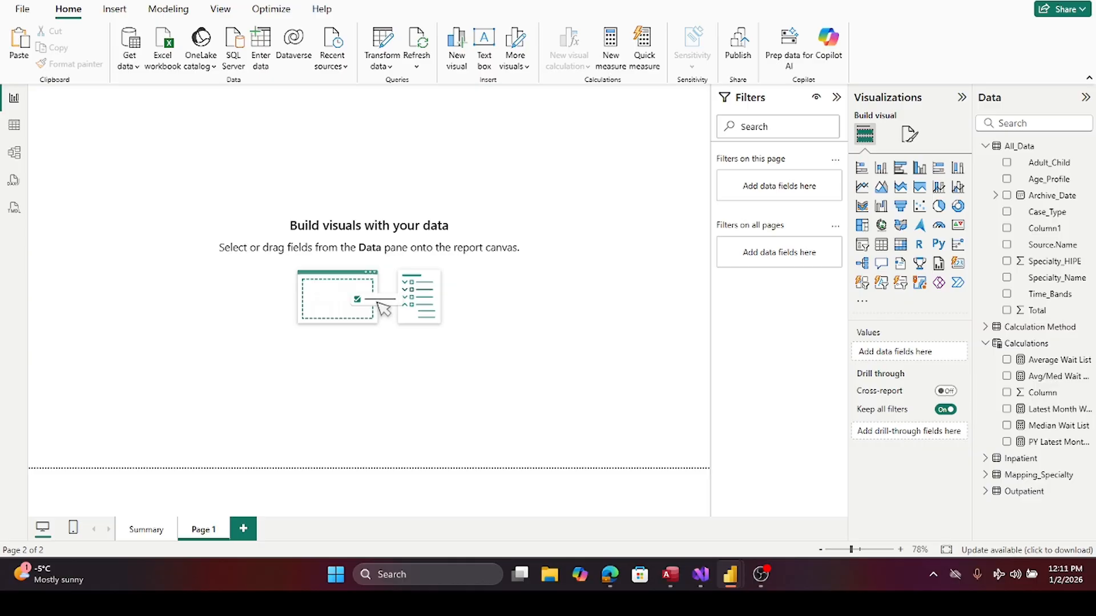
double_click(195, 532)
type("In")
type("patien")
type("t")
type(" & D")
type("ay")
type(" Patie")
type("nt")
key("BackSpace")
left_click_drag(193, 528, 135, 533)
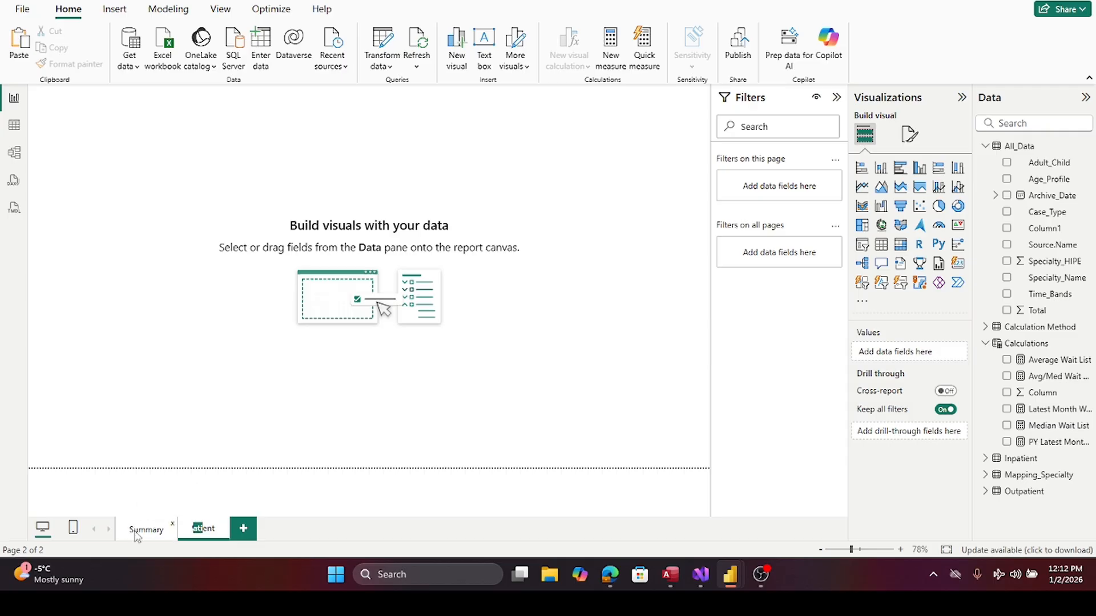
left_click(212, 528)
left_click(307, 479)
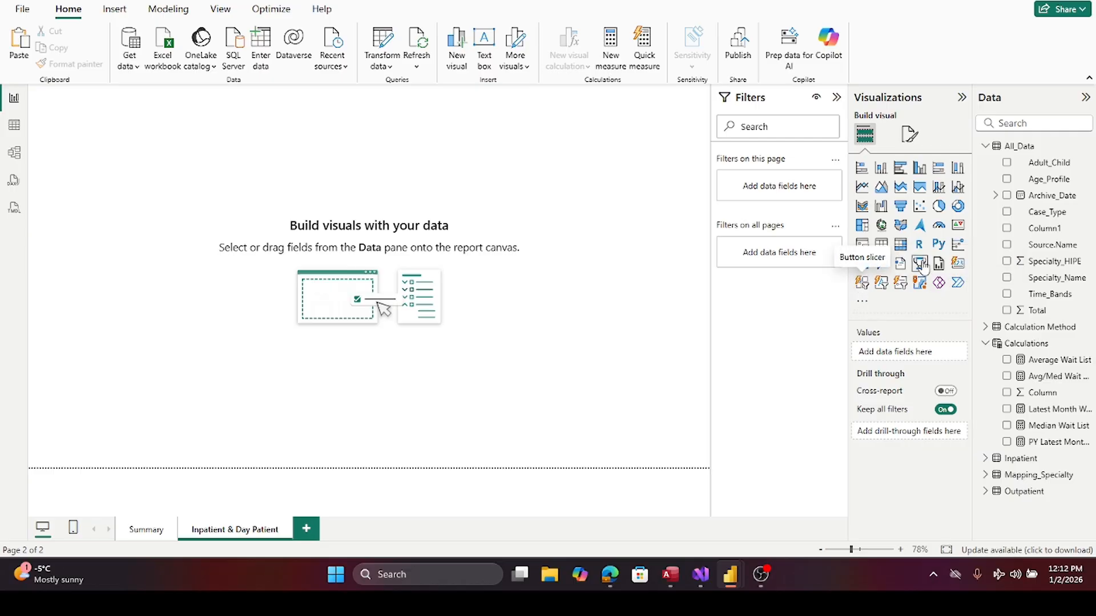
- Add an Archive_Date range slicer near the new page's upper-left corner and shrink it to a short, wide box
left_click(861, 244)
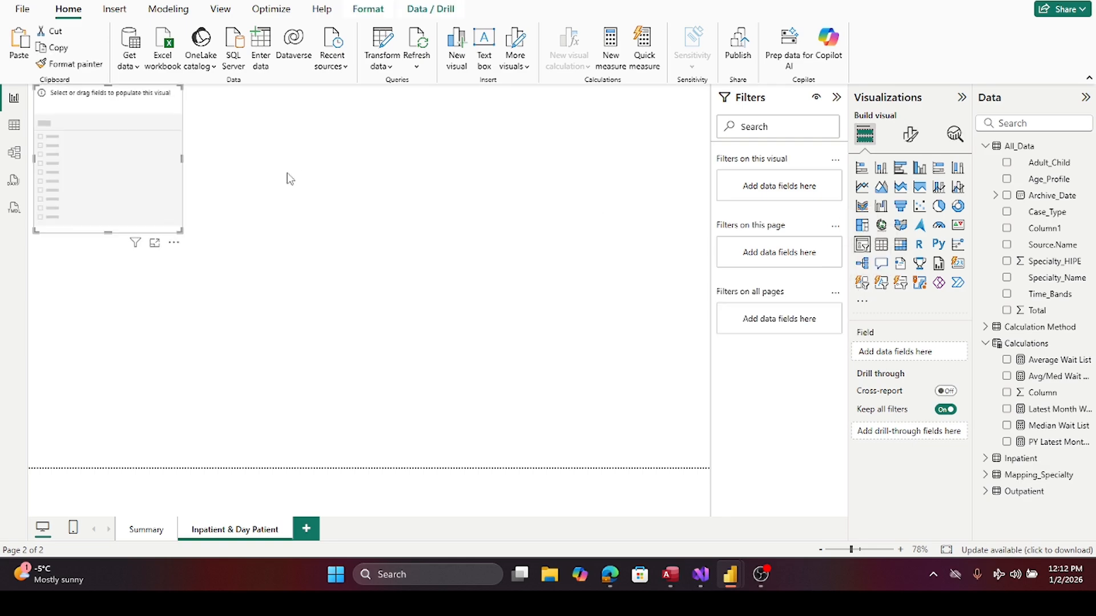
left_click_drag(108, 231, 219, 129)
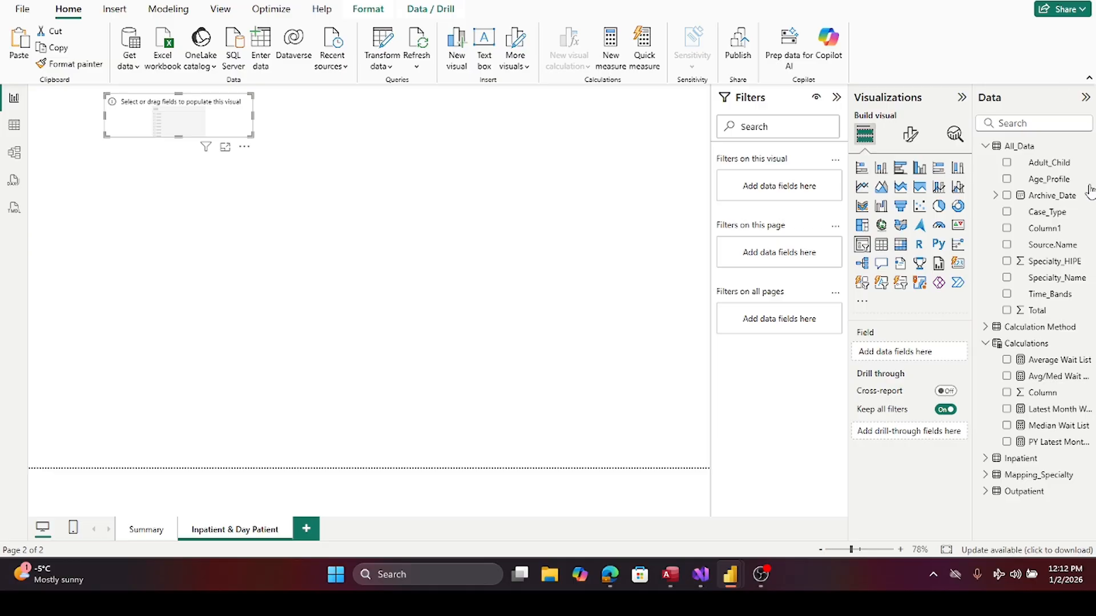
left_click_drag(1043, 200, 921, 359)
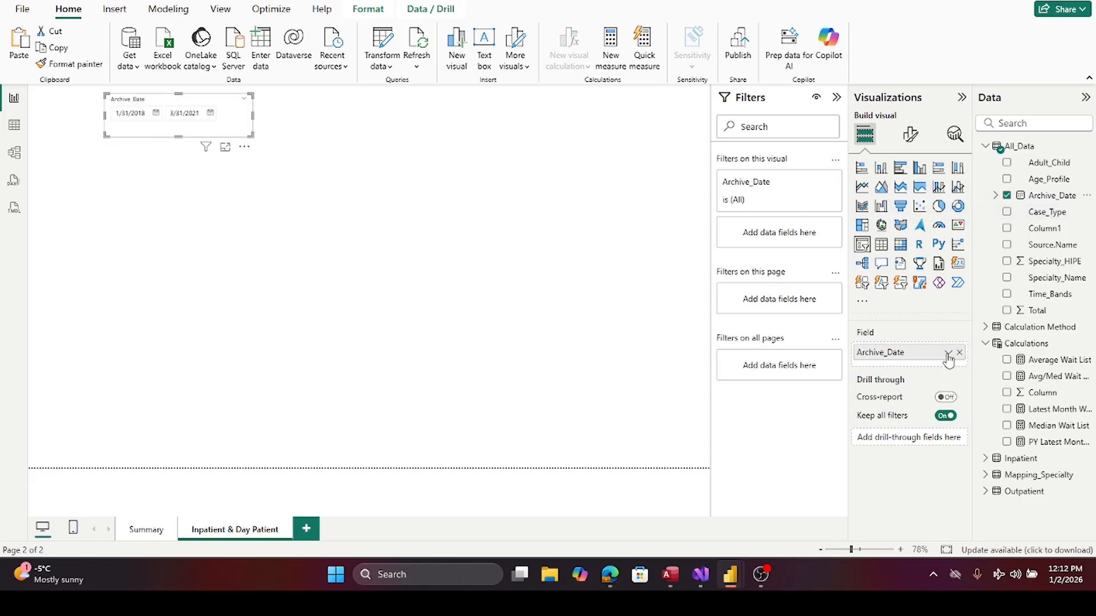
left_click(946, 354)
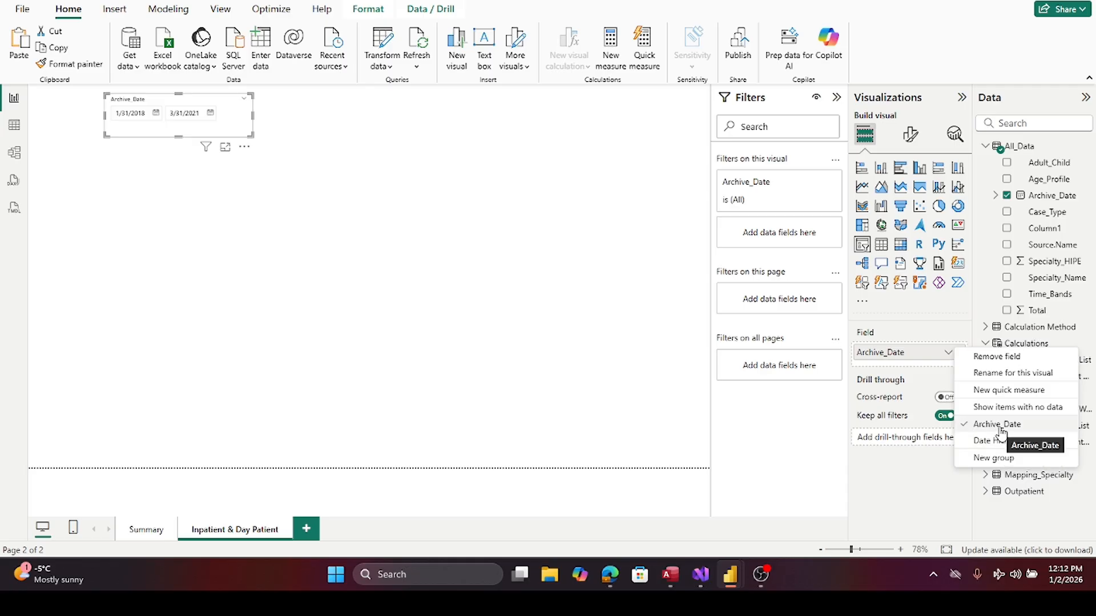
left_click(419, 261)
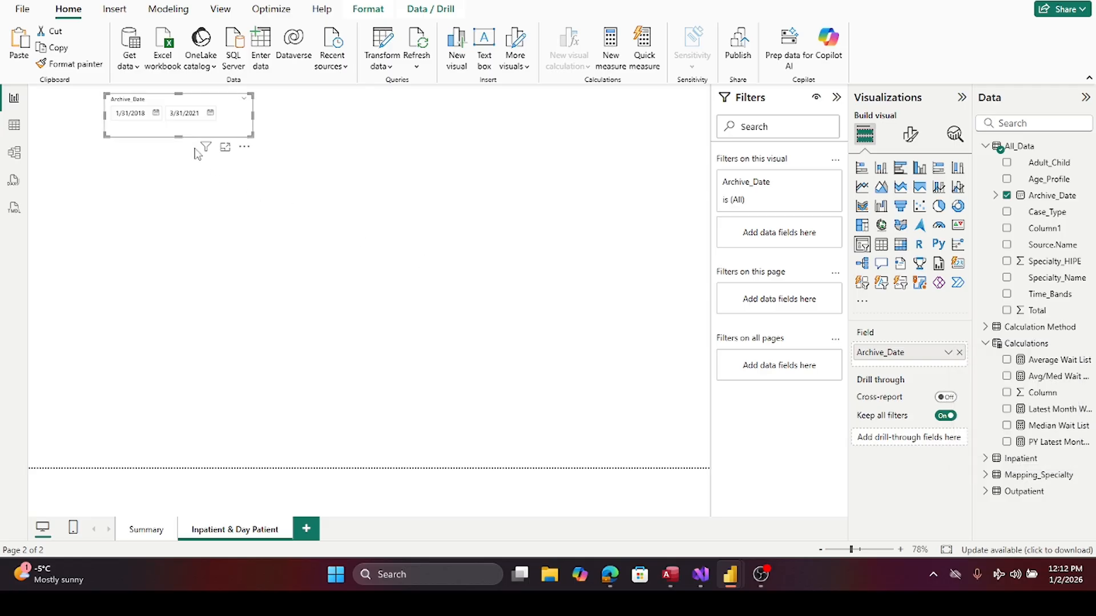
left_click_drag(179, 137, 181, 129)
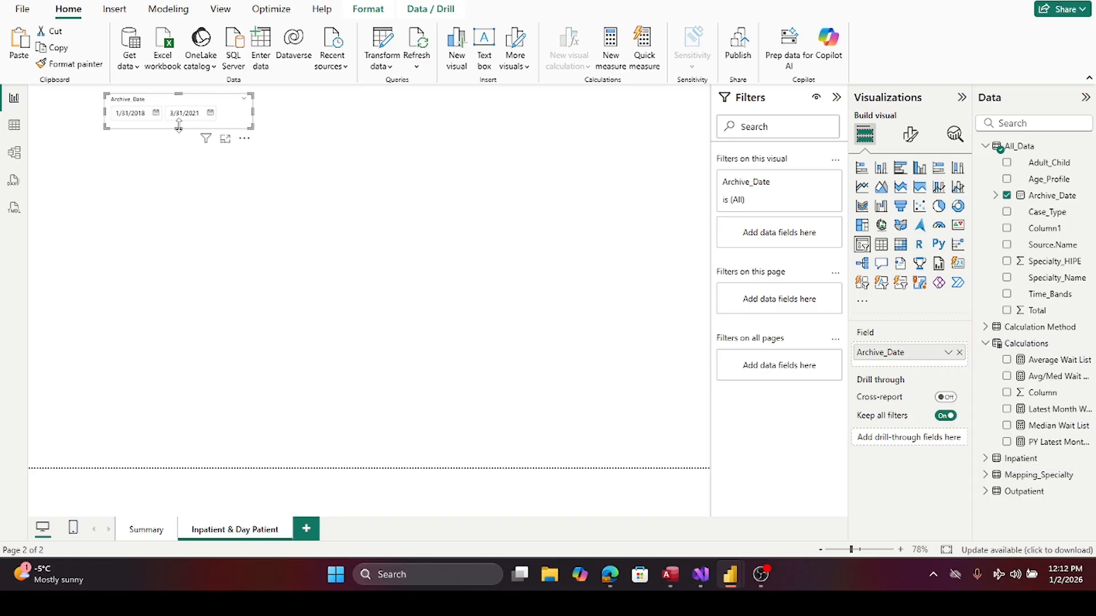
- Review the section headings on the Summary page, then return to the Inpatient & Day Patient page
left_click(328, 127)
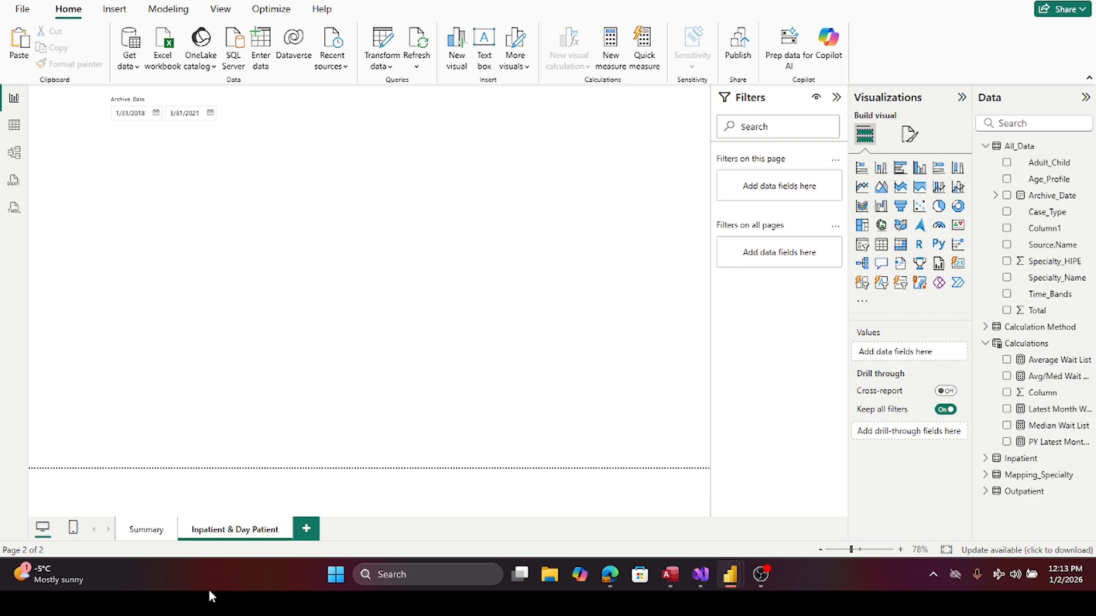
left_click(147, 531)
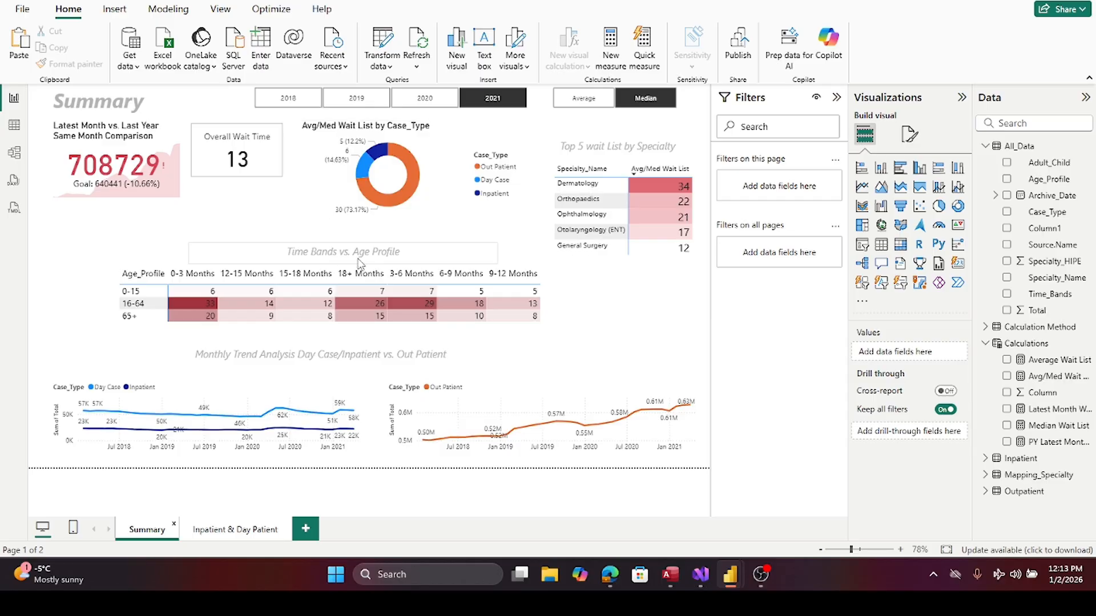
left_click(420, 262)
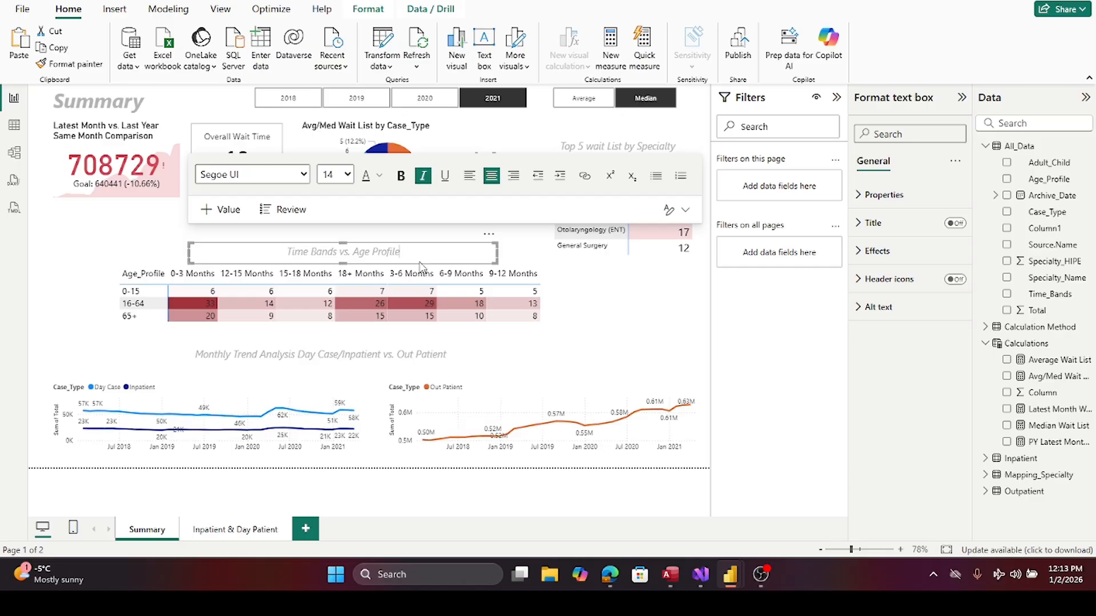
left_click(224, 531)
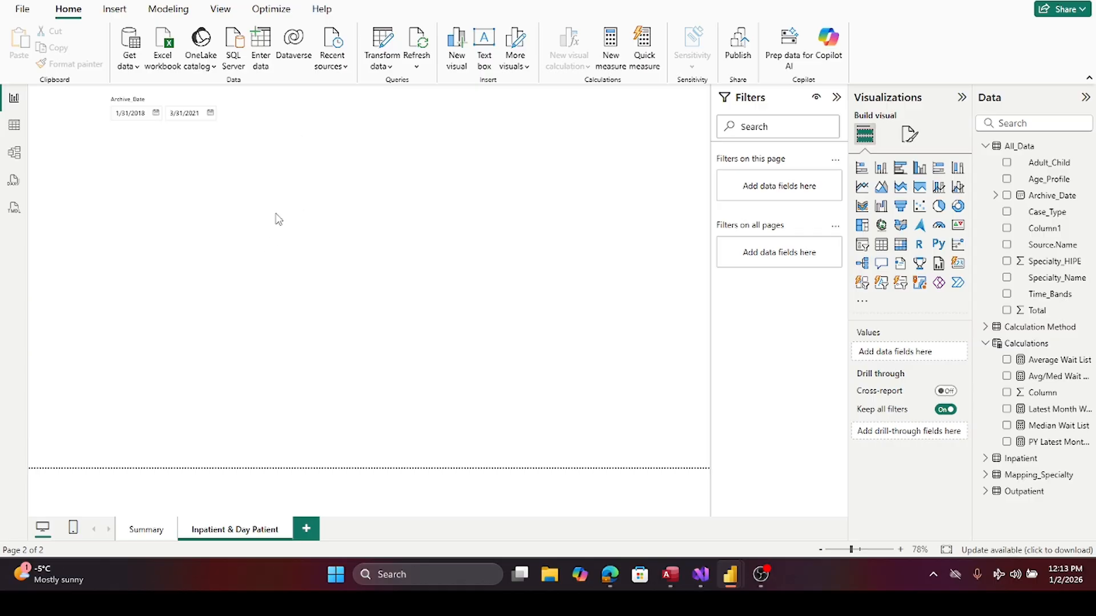
left_click(147, 531)
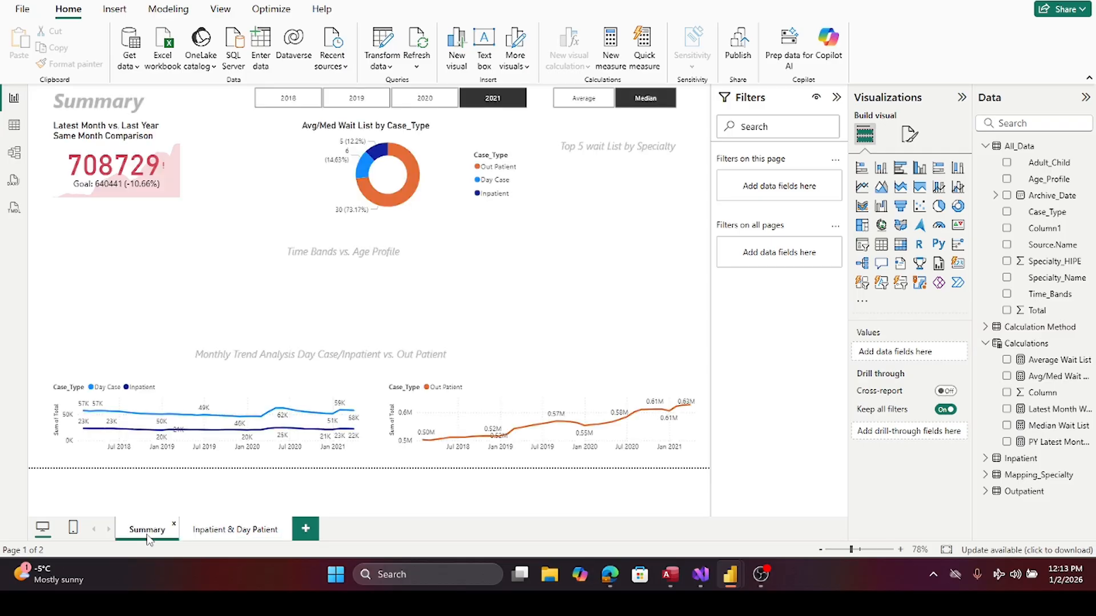
left_click(203, 368)
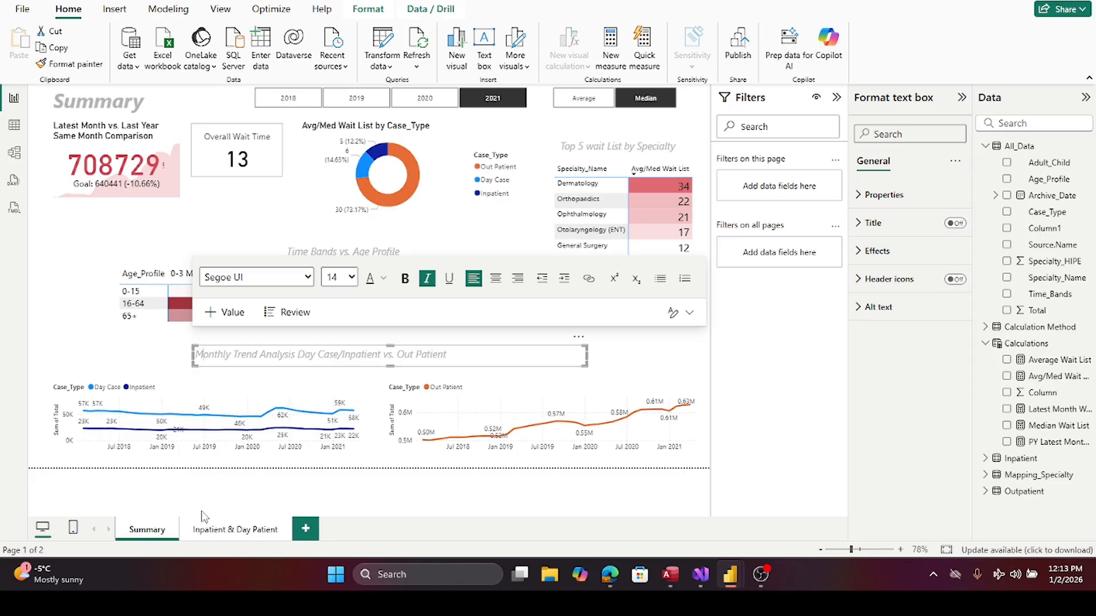
left_click(216, 528)
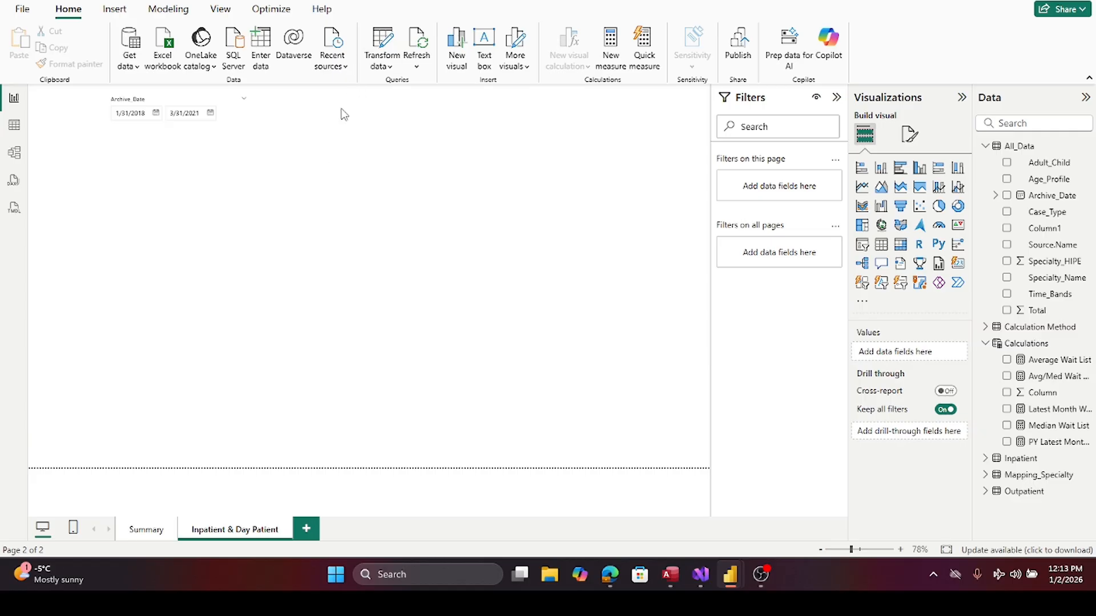
- Add a text box reading "Inpatient & Day Patient Details" beside the Archive_Date slicer and shrink it to one-line height
left_click(483, 49)
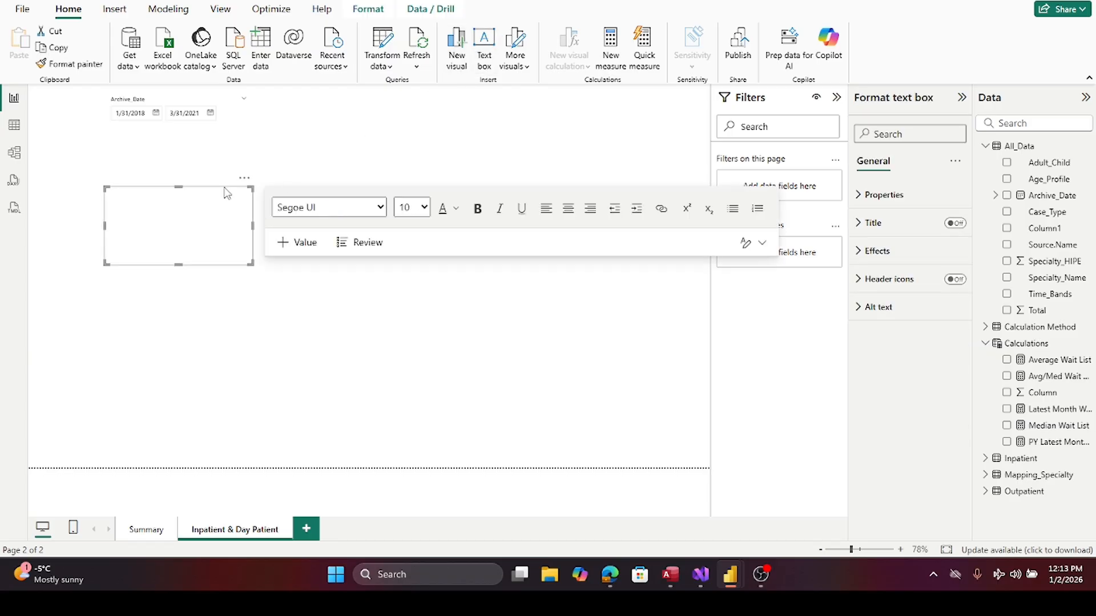
left_click_drag(223, 190, 361, 112)
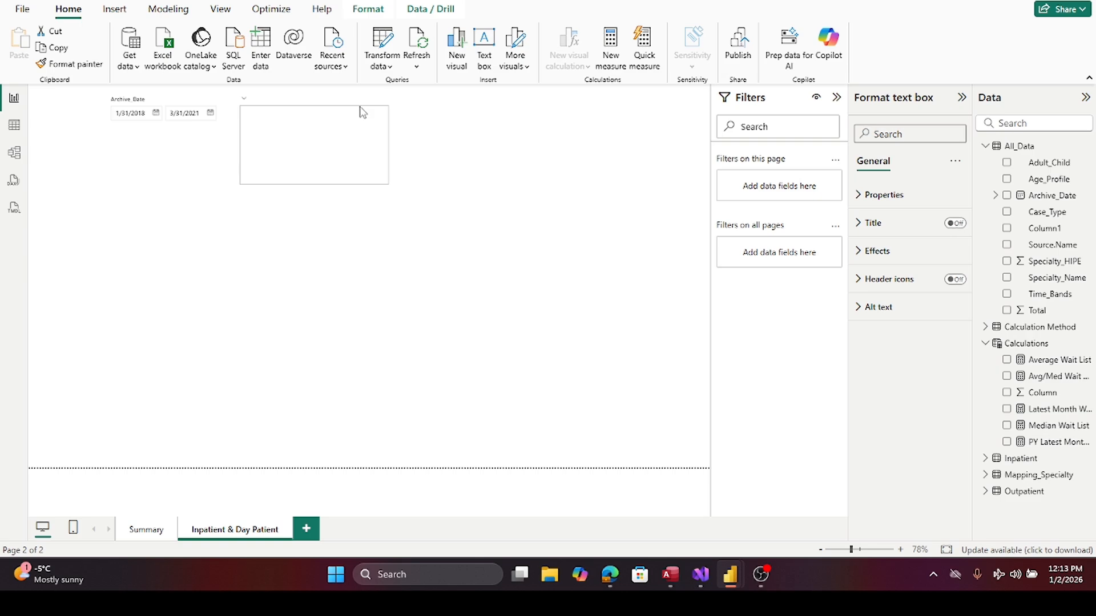
left_click(362, 111)
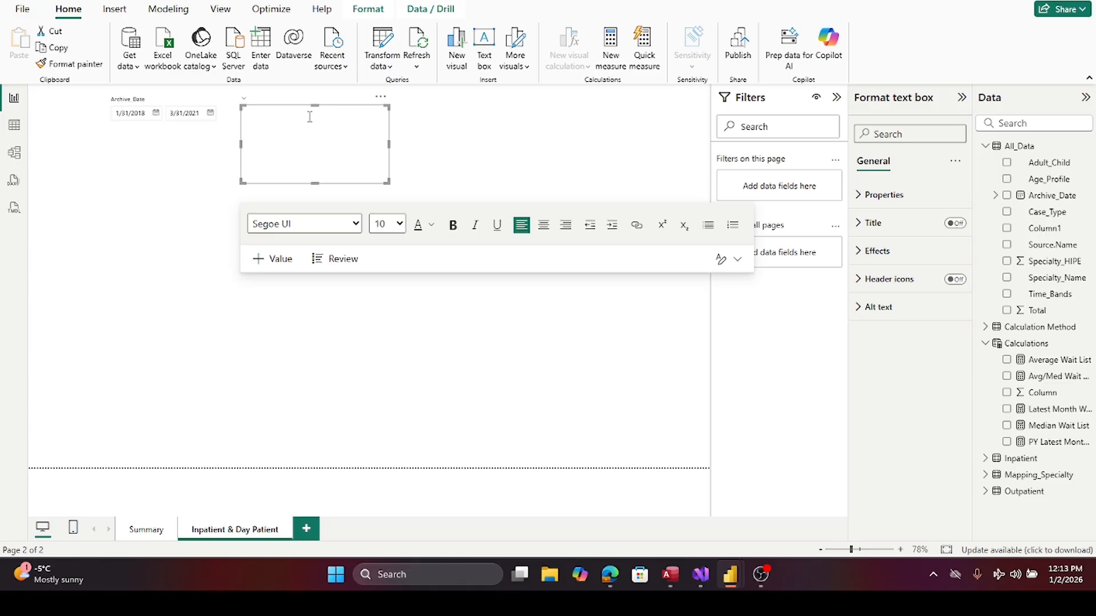
type("Inpatient & Day Patient Details")
left_click(487, 150)
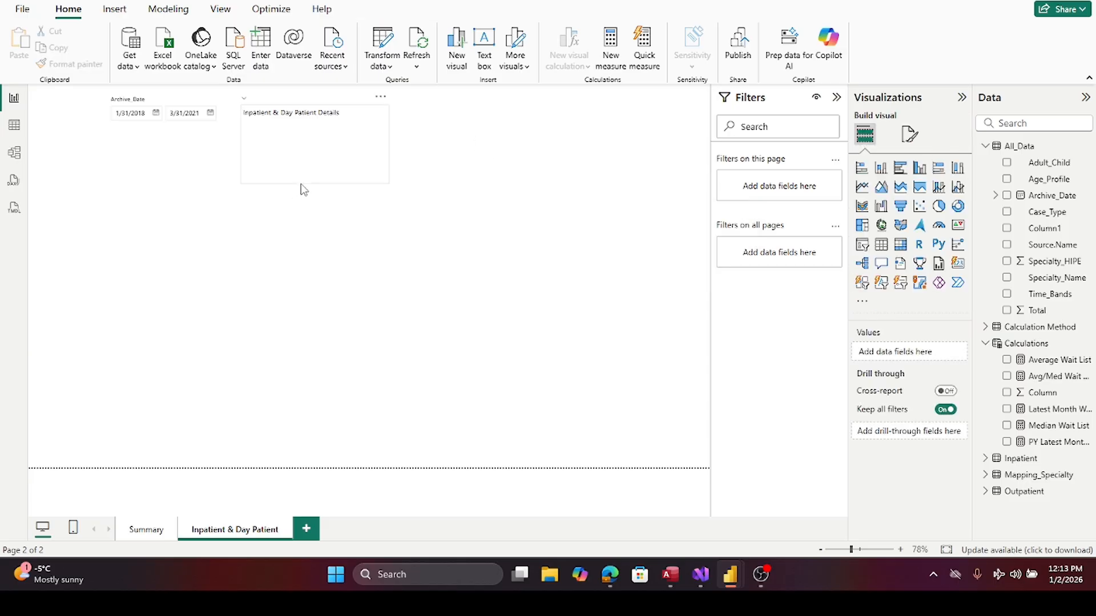
left_click(313, 187)
left_click_drag(314, 183, 327, 133)
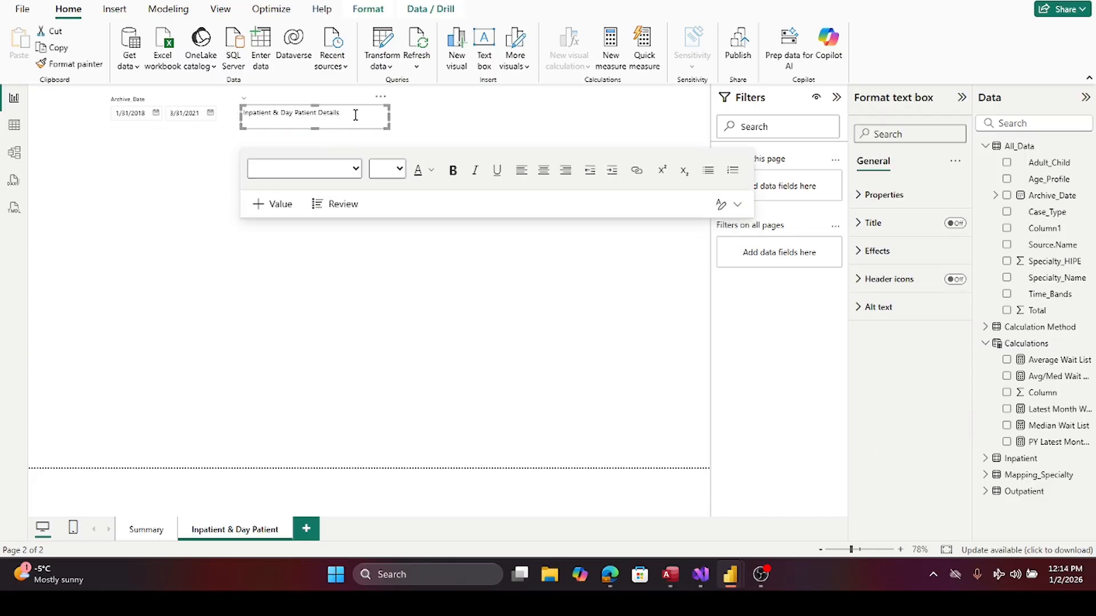
- Set the page title text to font size 12 and colour it medium gray
triple_click(355, 113)
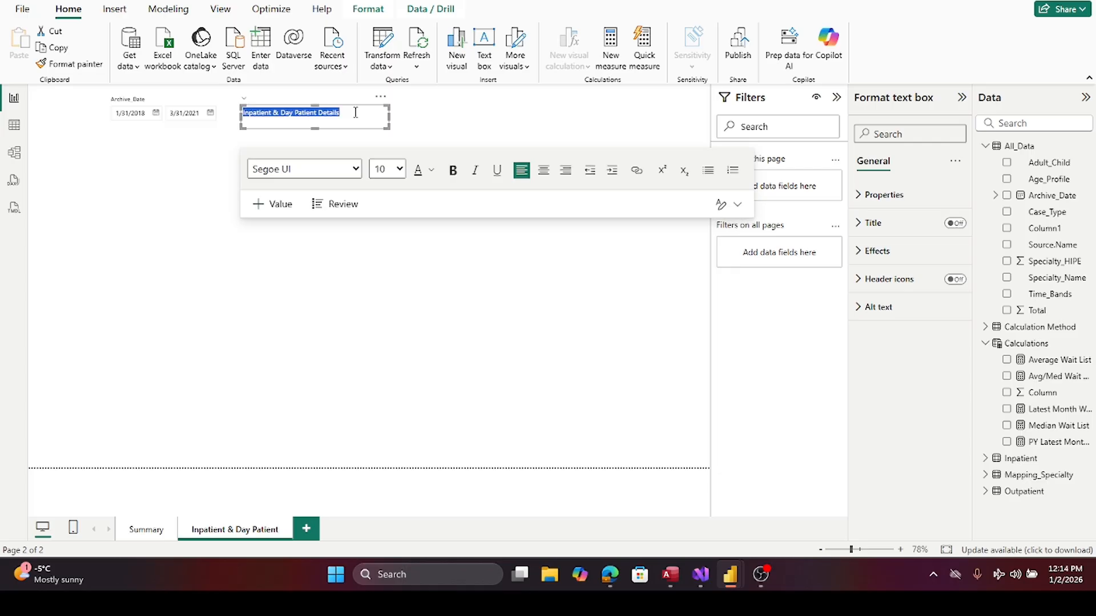
left_click(404, 171)
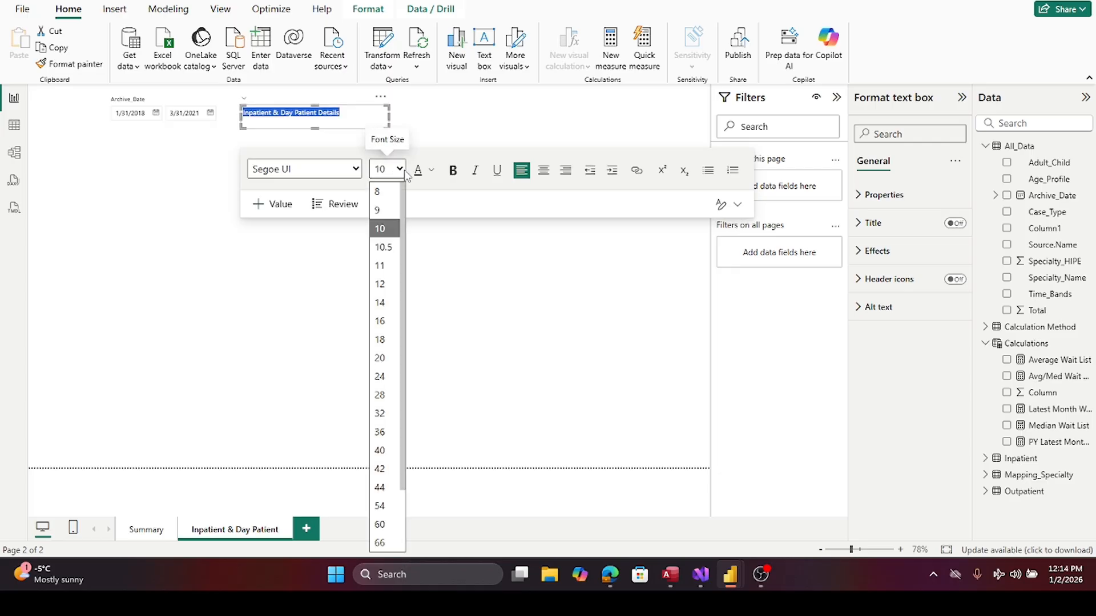
left_click(386, 287)
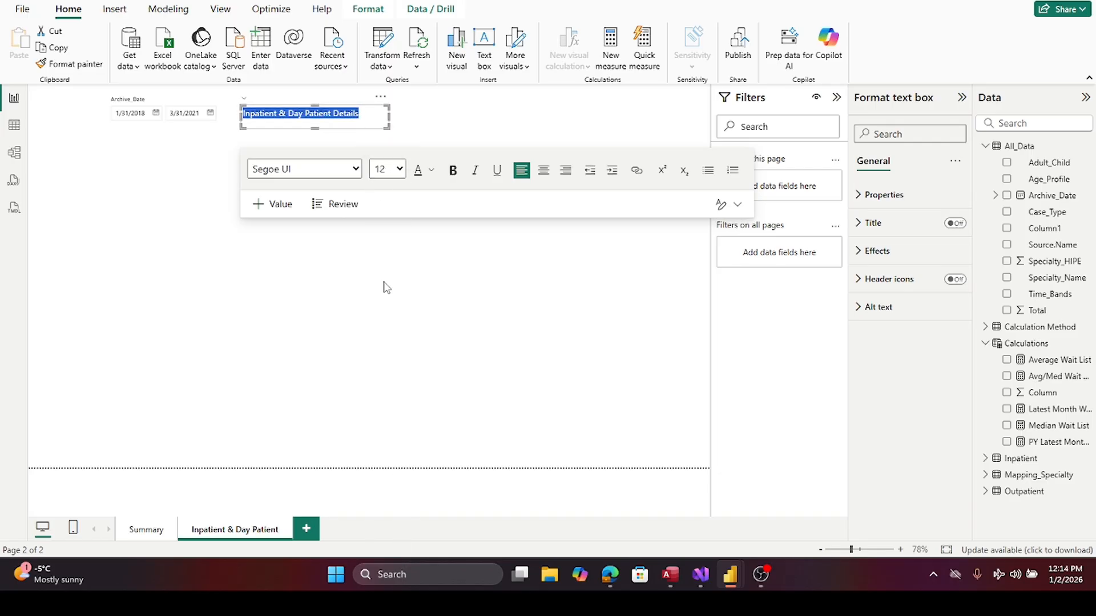
left_click(431, 170)
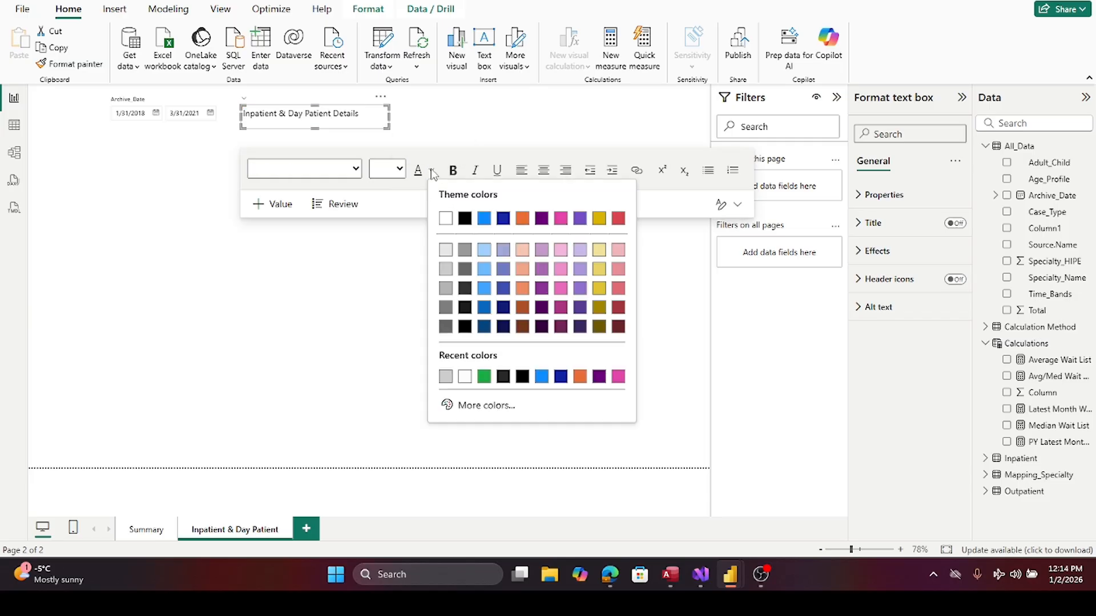
left_click(445, 309)
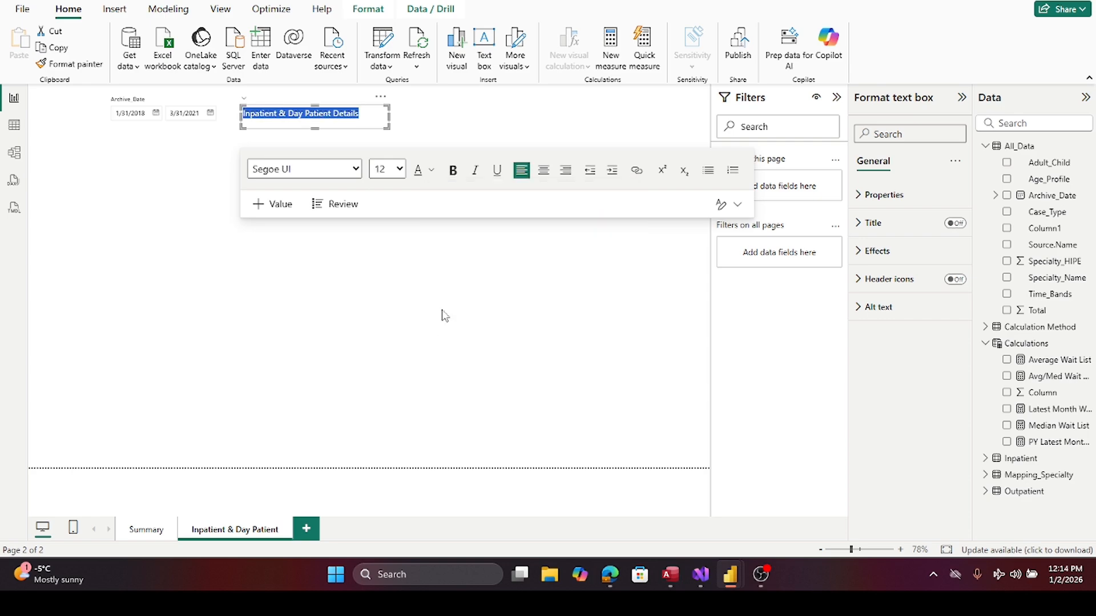
left_click(265, 310)
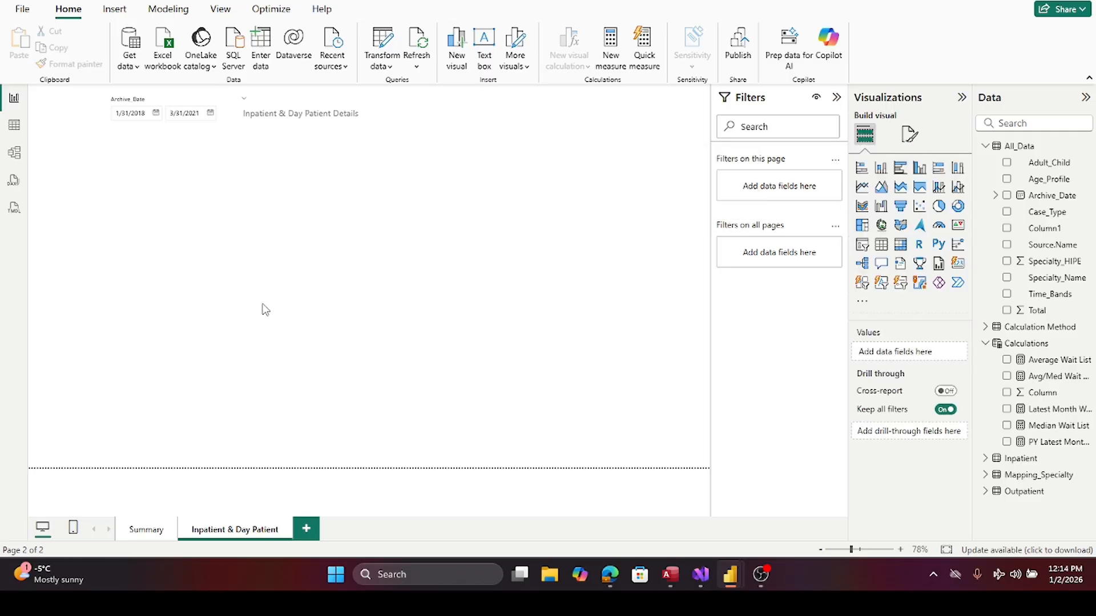
- Enlarge the title text to font size 16 and widen its text box so the title fits on one line
left_click(366, 113)
left_click(399, 169)
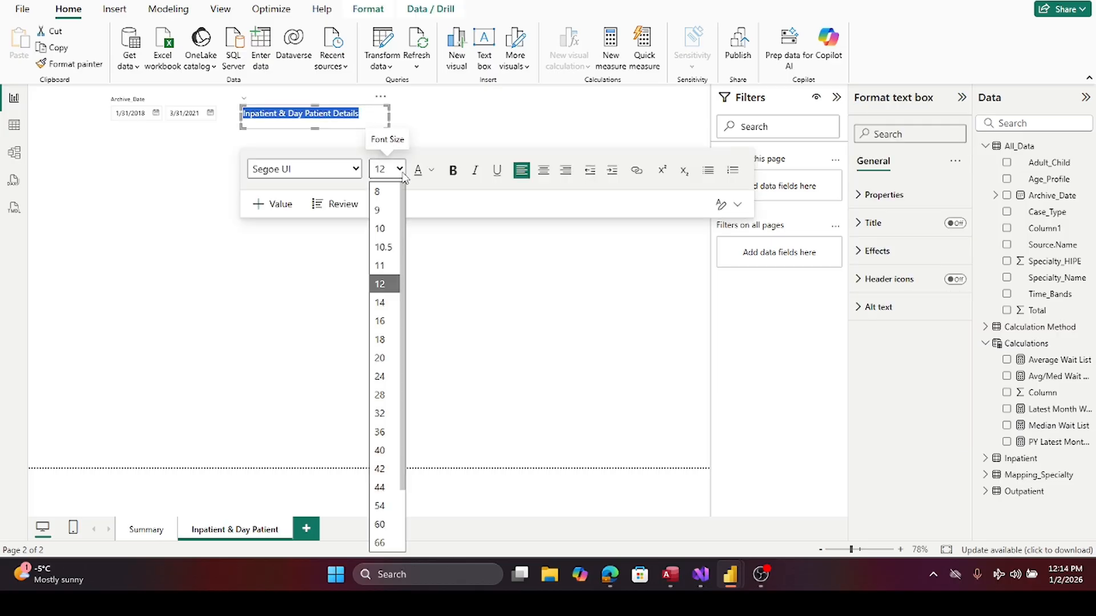
left_click(383, 321)
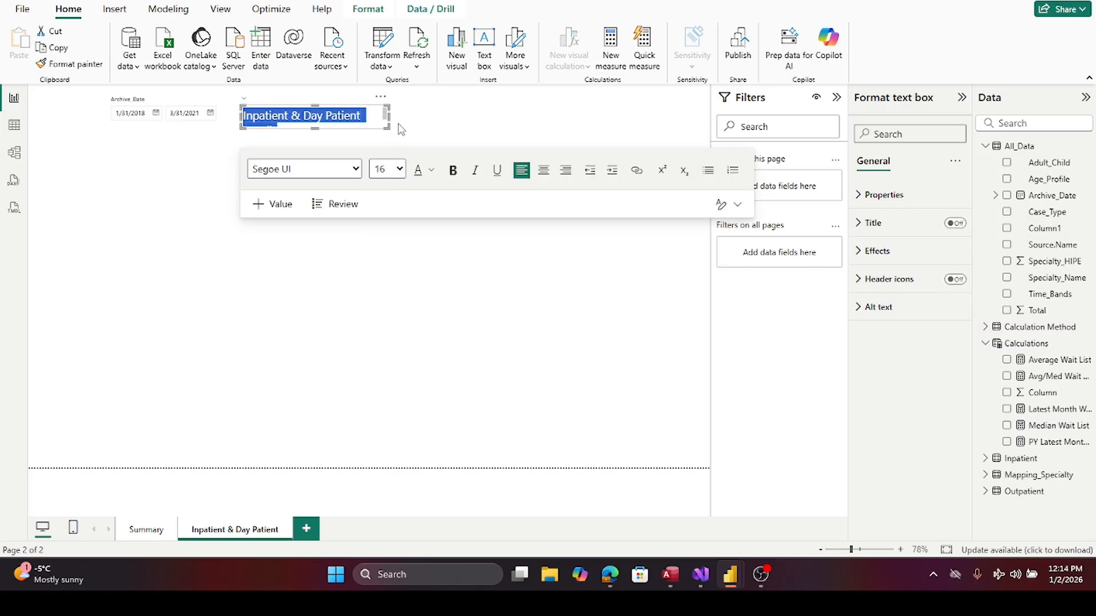
mouse_move(389, 124)
left_mouse_down()
mouse_move(428, 123)
mouse_move(407, 123)
left_mouse_up()
left_click(300, 337)
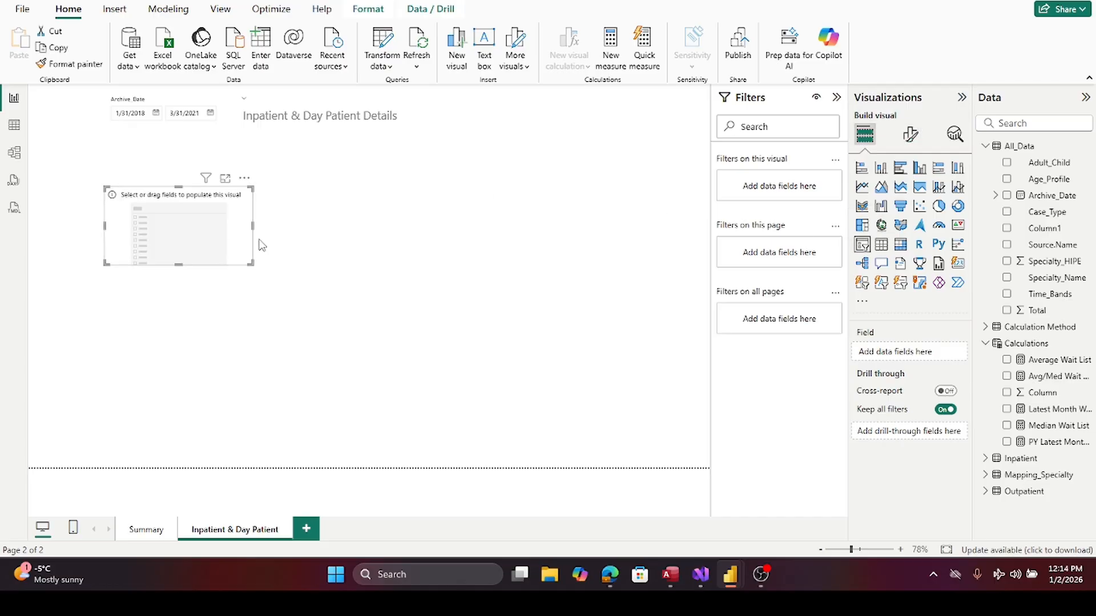
- Place a short slicer beside the page title, opposite the date slicer, and fill it with the Specialty_Name field
left_click_drag(256, 245, 564, 151)
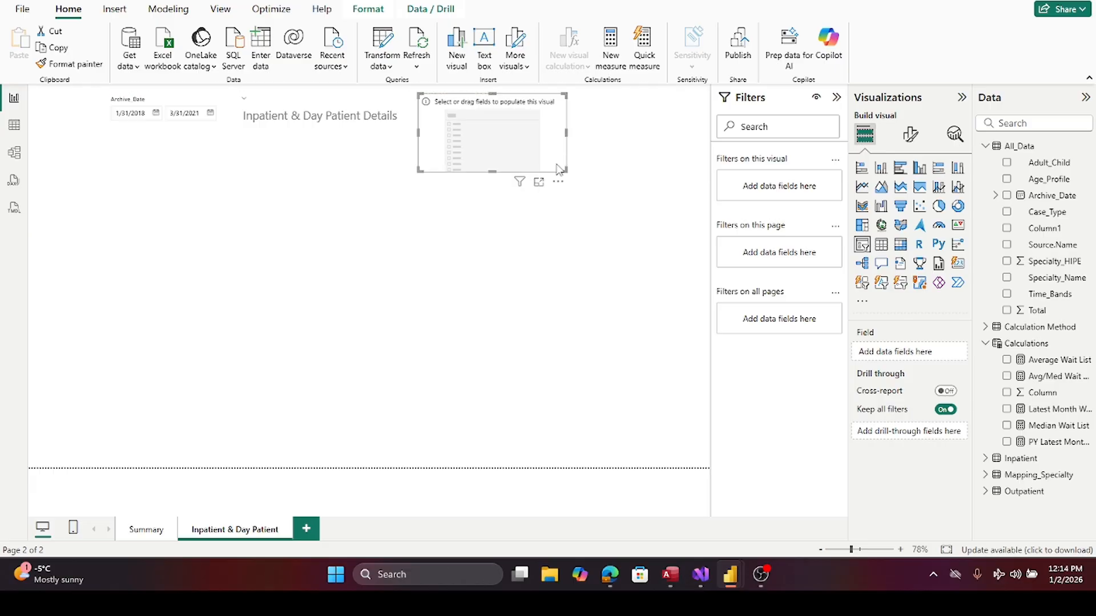
left_click_drag(493, 170, 493, 135)
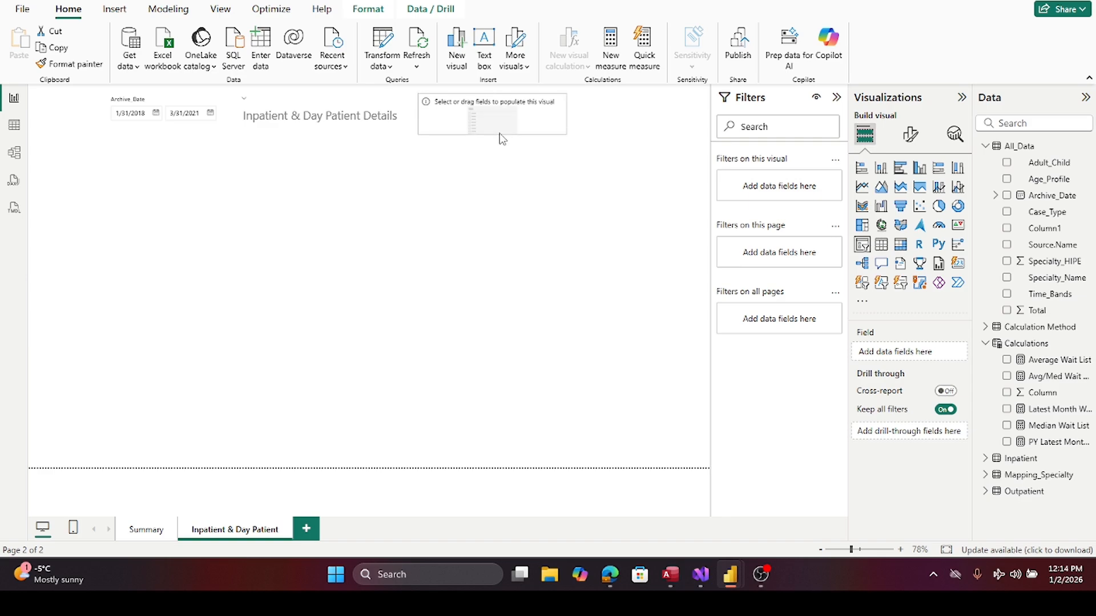
left_click(908, 137)
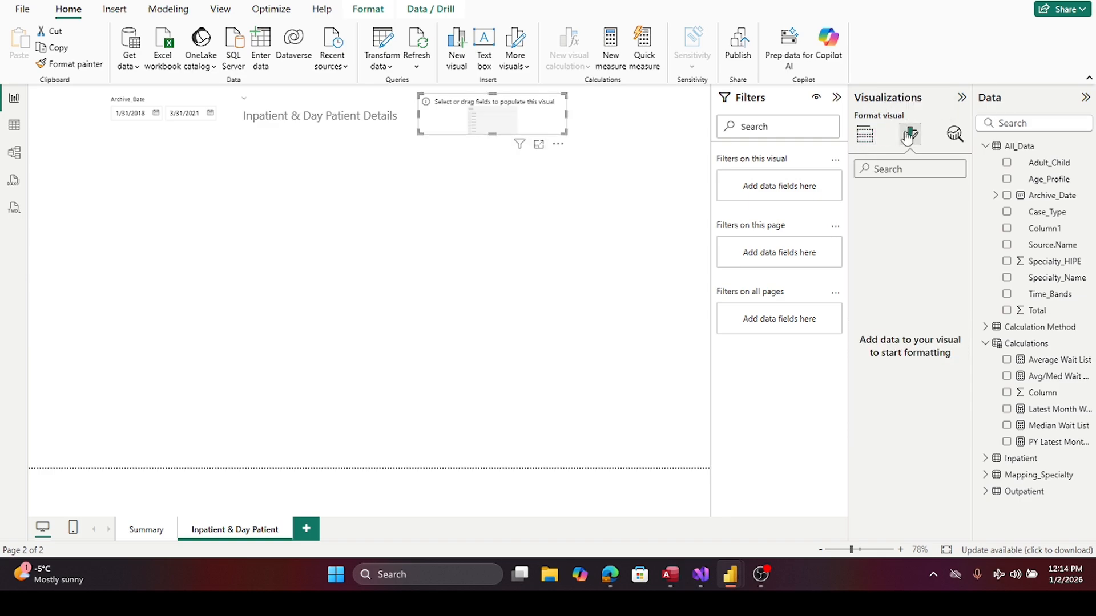
left_click(864, 135)
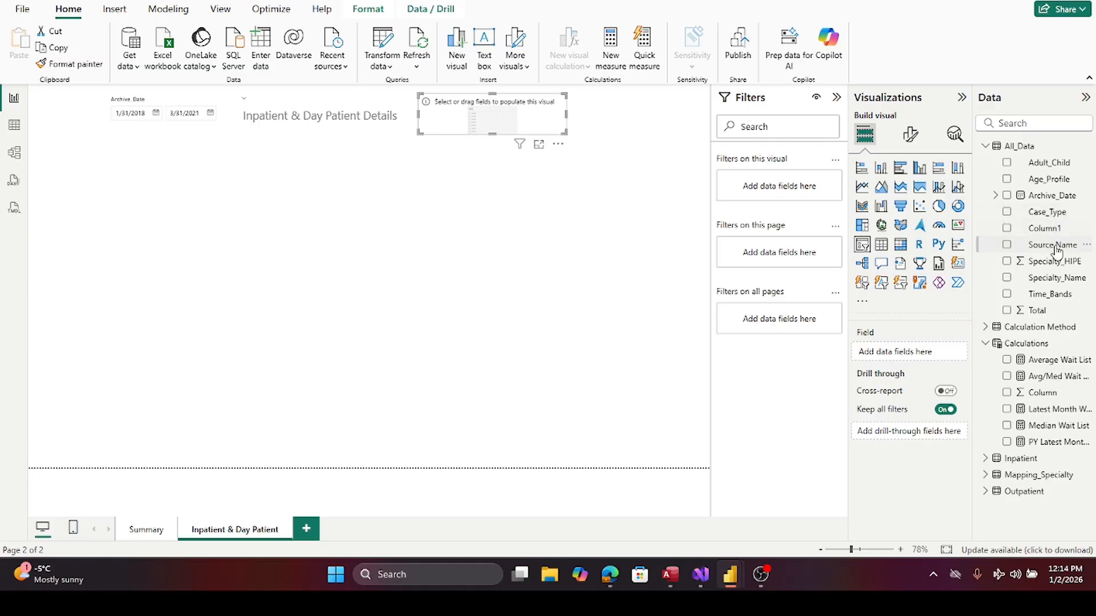
left_click_drag(1056, 278, 934, 354)
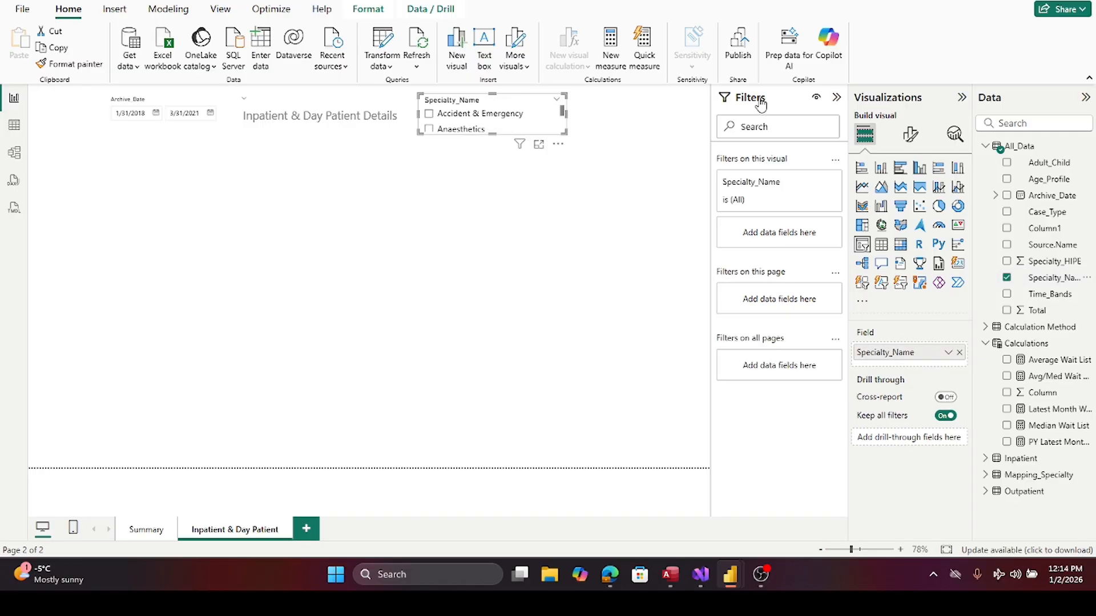
- Change the Specialty_Name slicer's style to Dropdown and test opening and closing its list
left_click(908, 139)
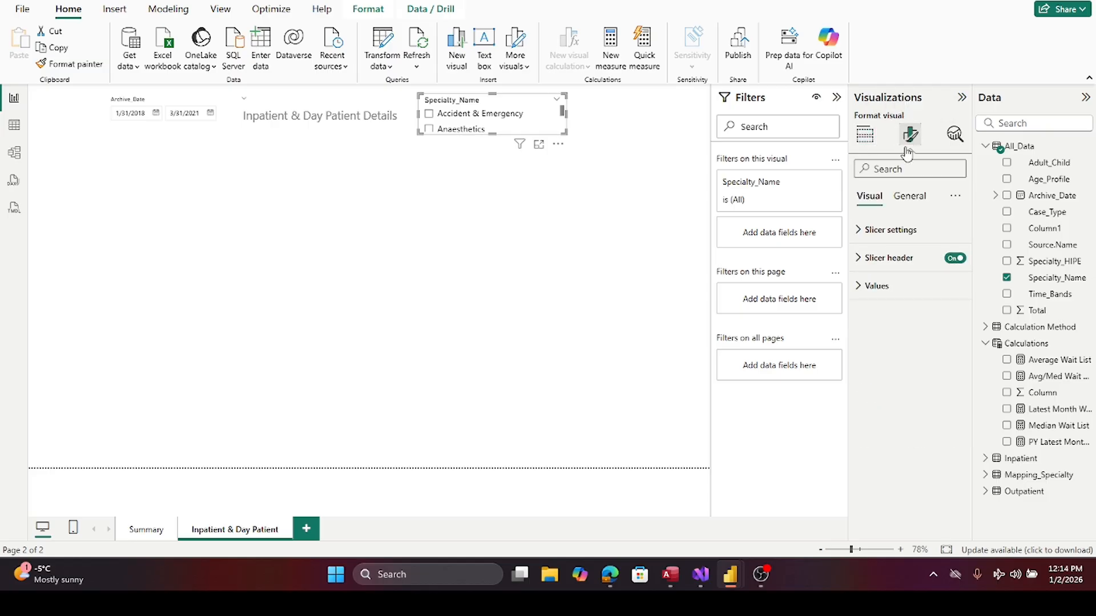
left_click(862, 231)
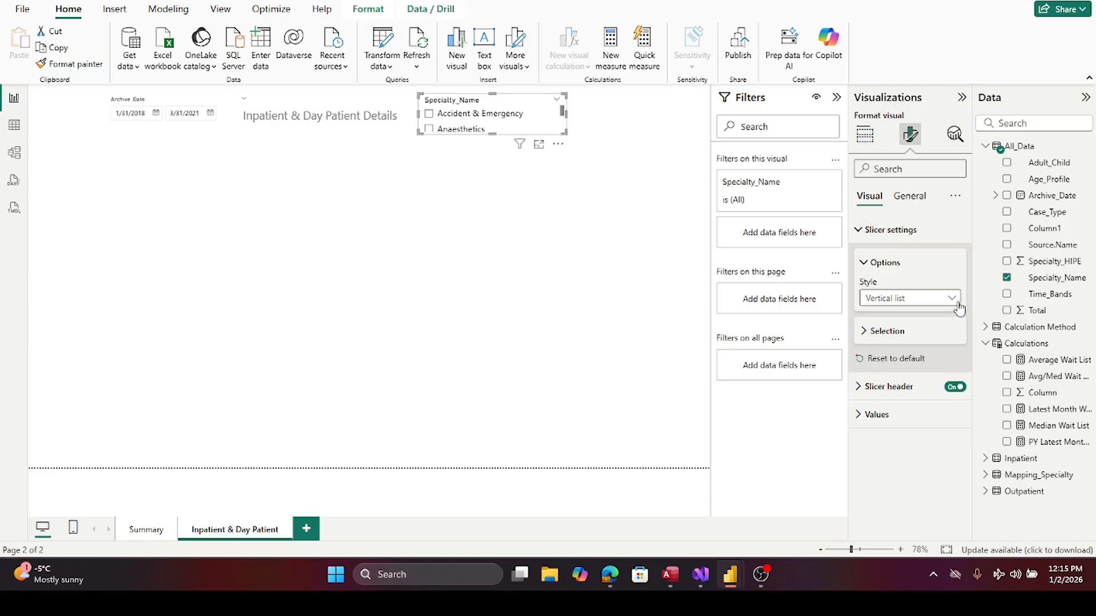
left_click(956, 304)
left_click(903, 343)
left_click(554, 116)
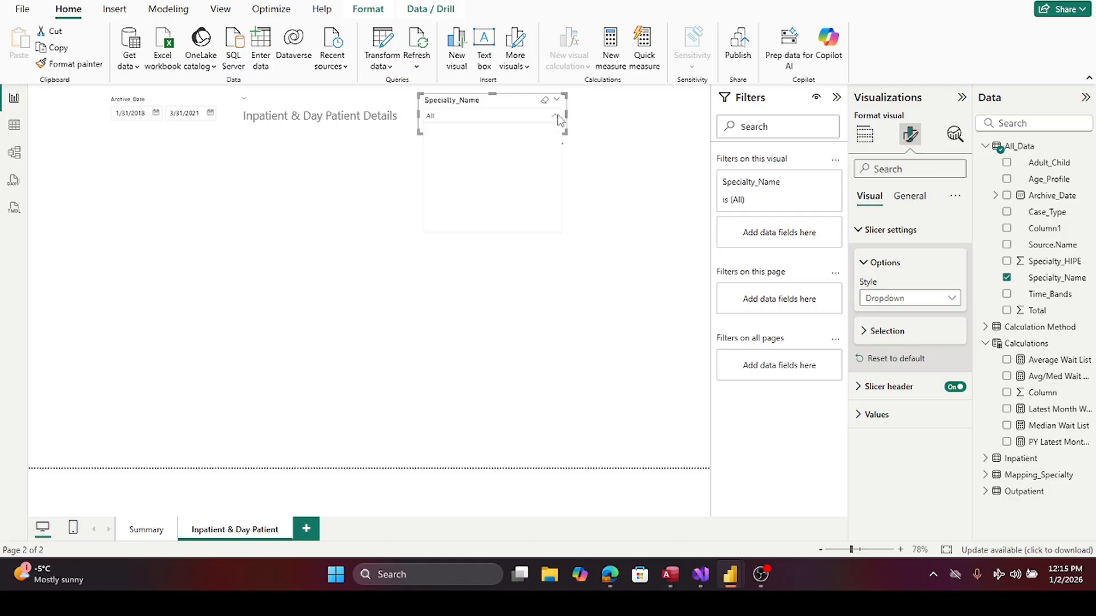
left_click(557, 117)
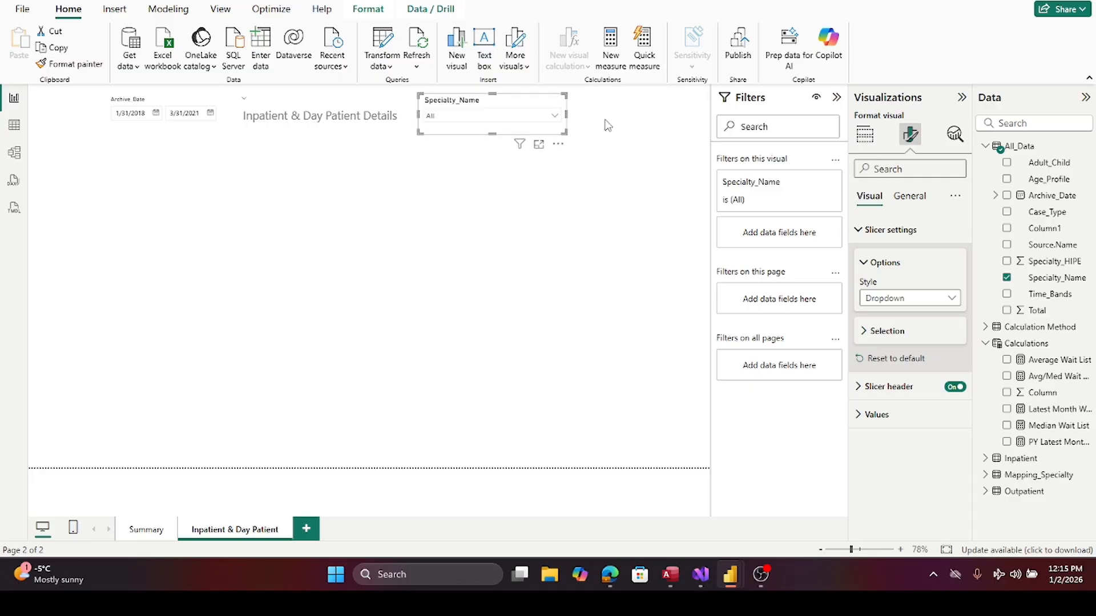
left_click(451, 225)
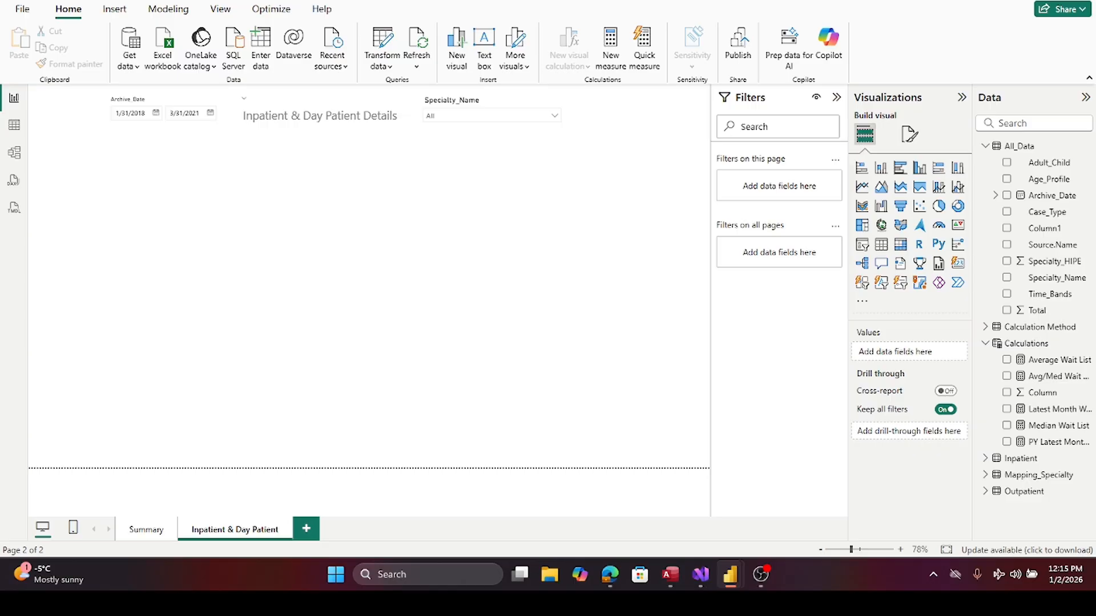
- Add a matrix visual below the slicers and enlarge it to fill most of the page
left_click(901, 245)
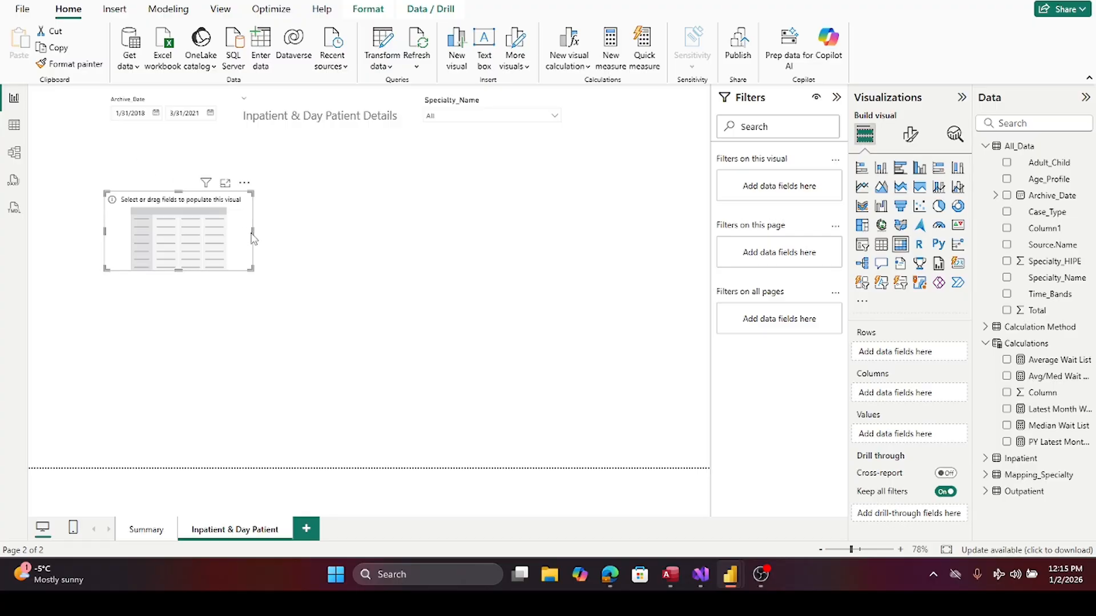
left_click_drag(254, 238, 604, 247)
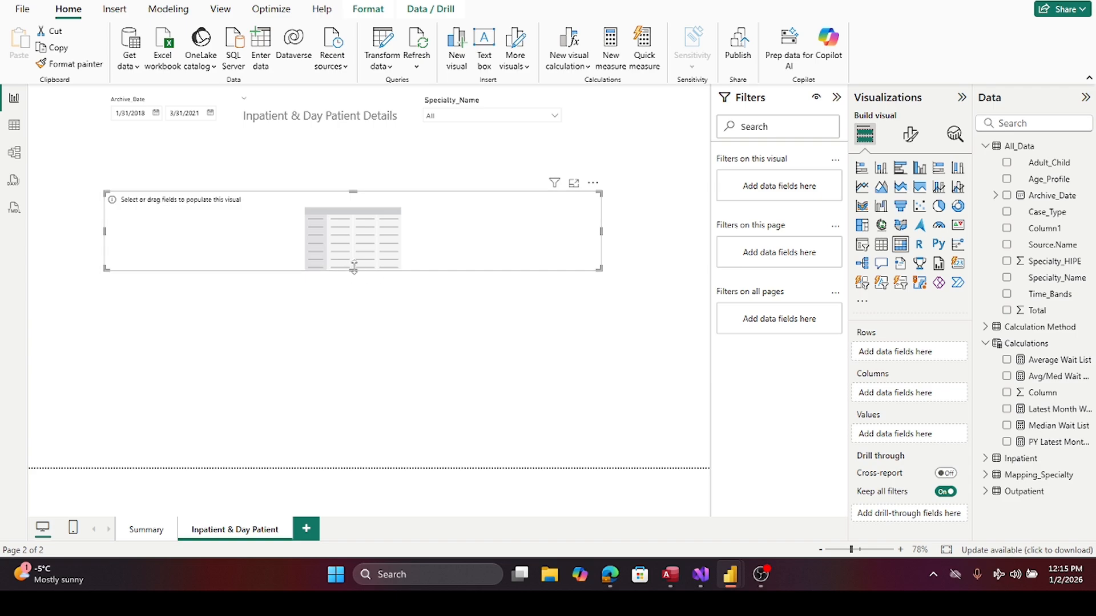
left_click_drag(355, 268, 354, 460)
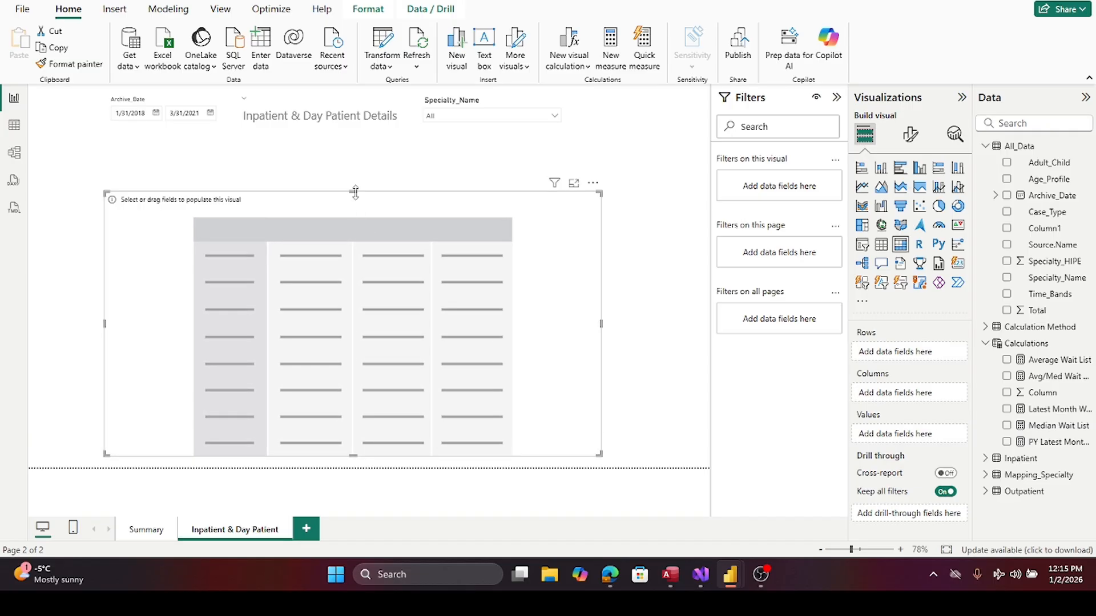
left_click_drag(354, 193, 362, 139)
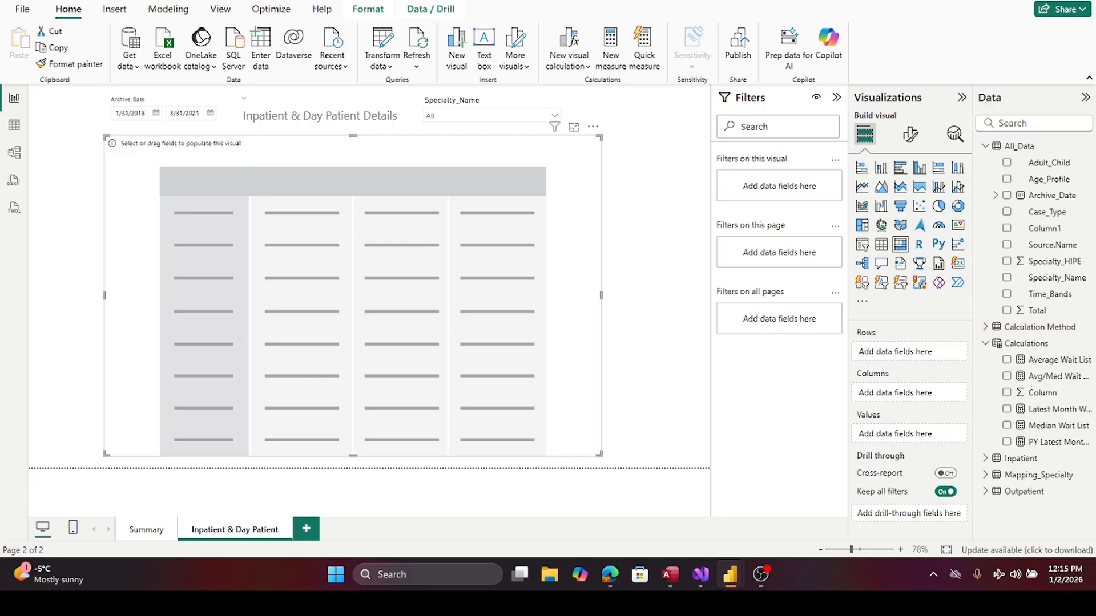
- Fill the matrix rows with Archive_Date as a plain date instead of a hierarchy, followed by Specialty_Name and Age_Profile
left_click_drag(1017, 197, 916, 352)
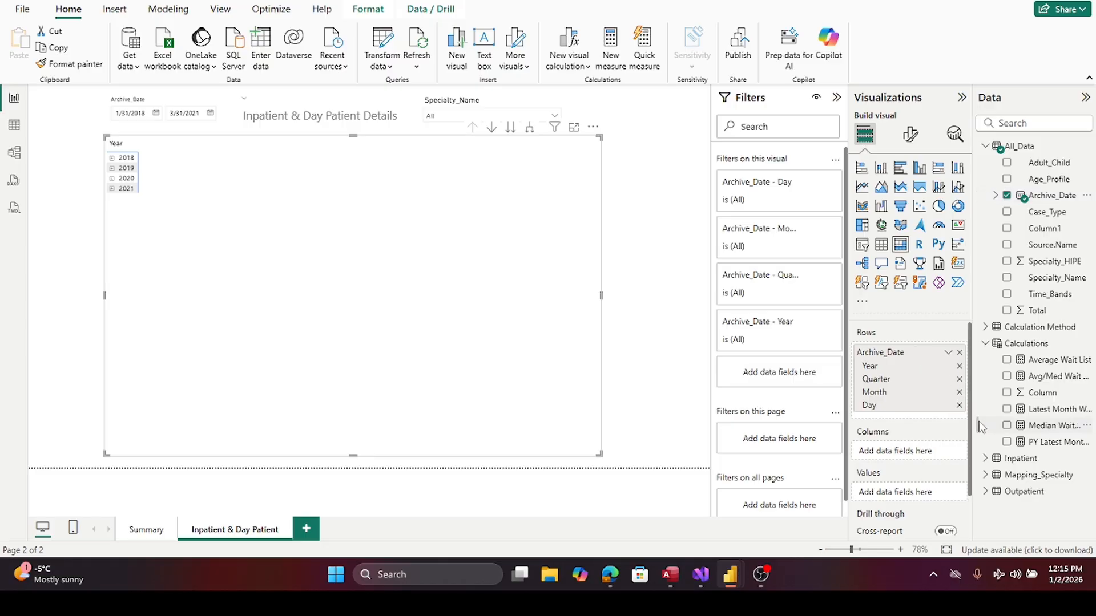
left_click(947, 353)
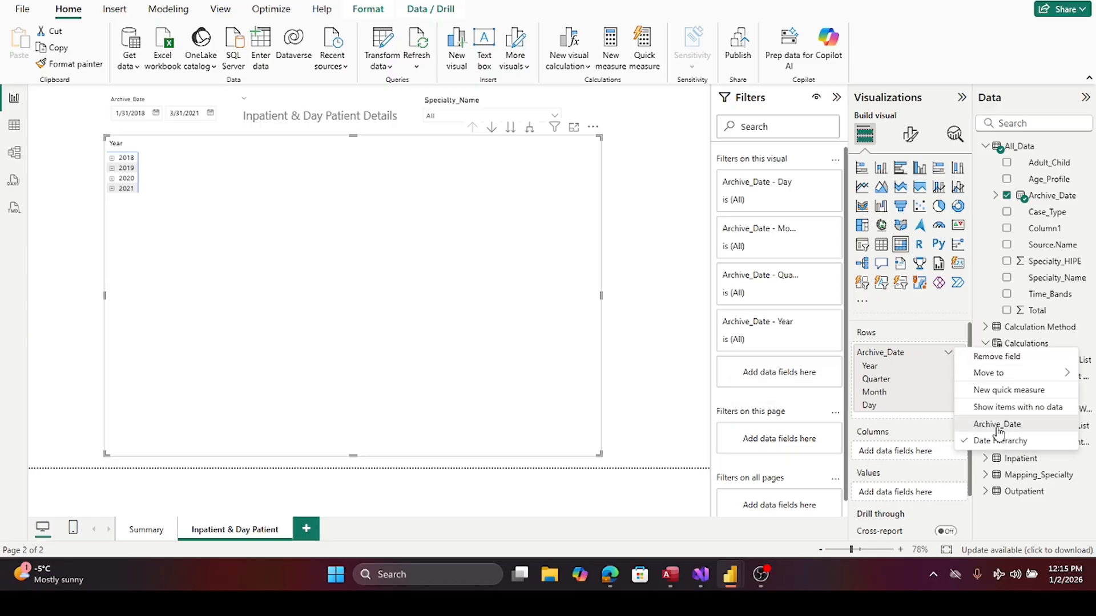
left_click(993, 425)
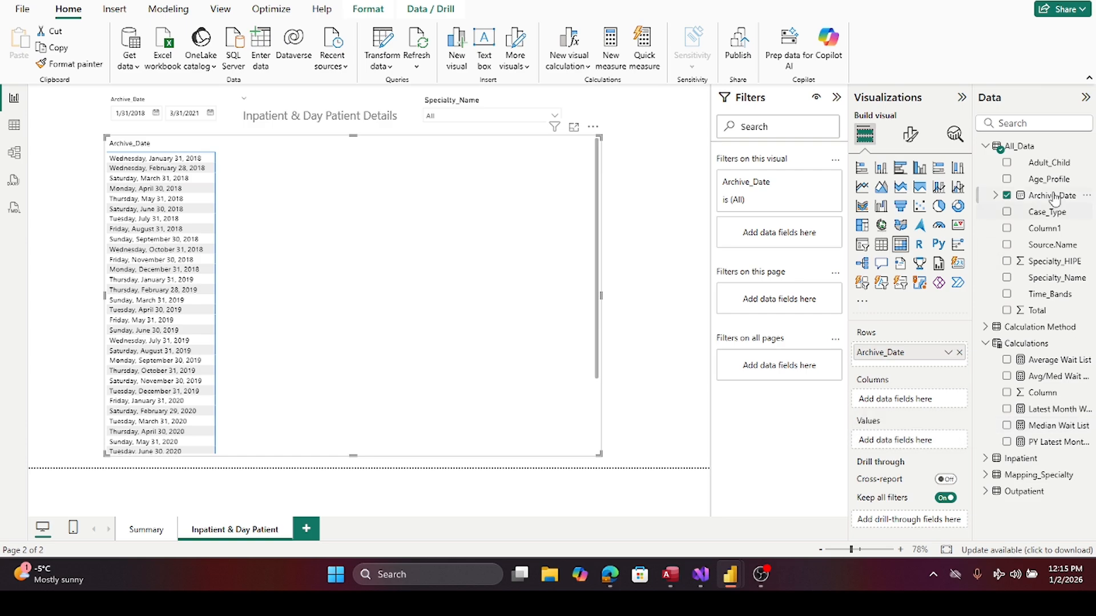
left_click_drag(1055, 283, 946, 361)
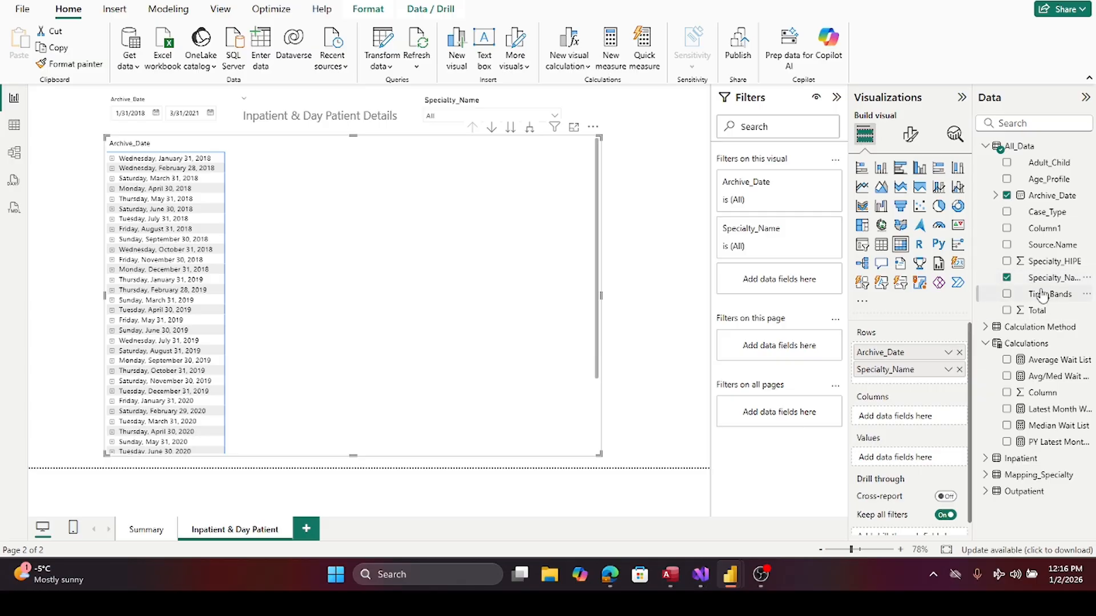
left_click_drag(1048, 179, 945, 382)
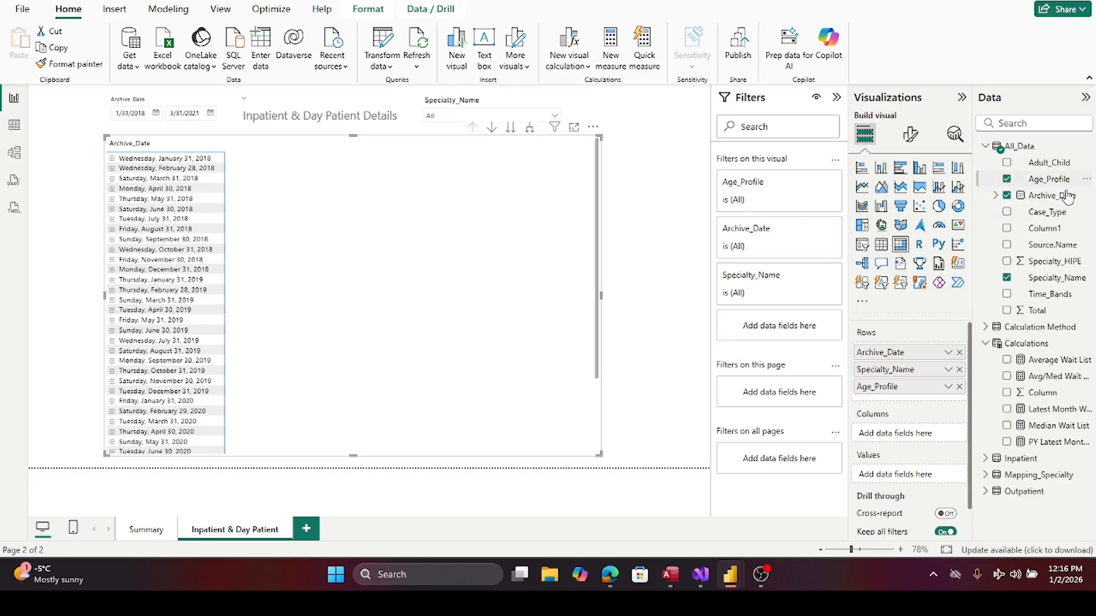
- Use Time_Bands for the matrix columns and Total for its values
left_click_drag(1053, 301, 928, 436)
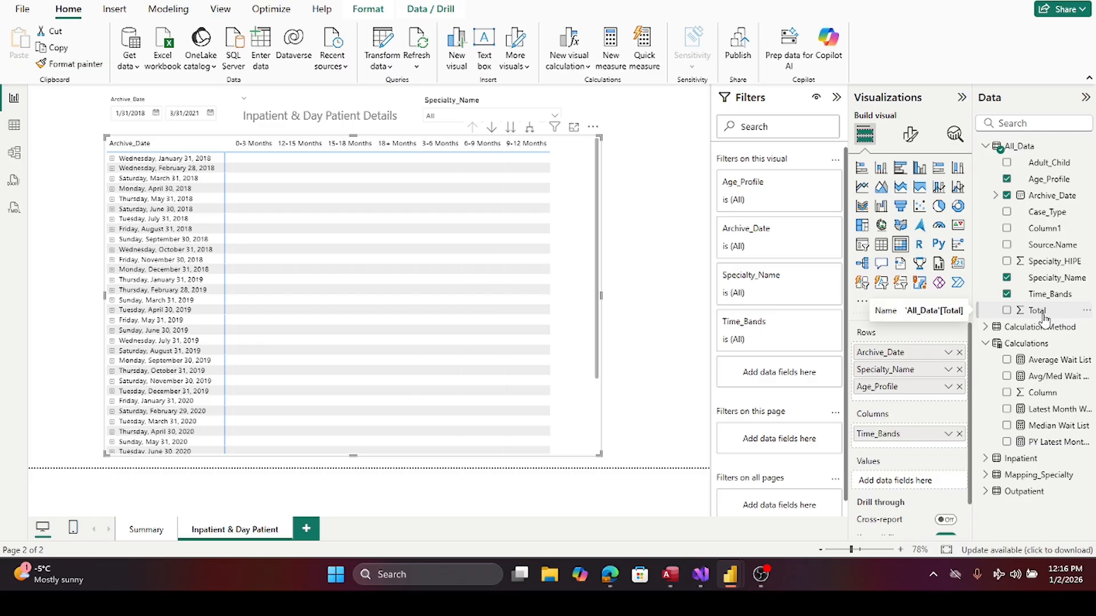
left_click_drag(1045, 318, 919, 489)
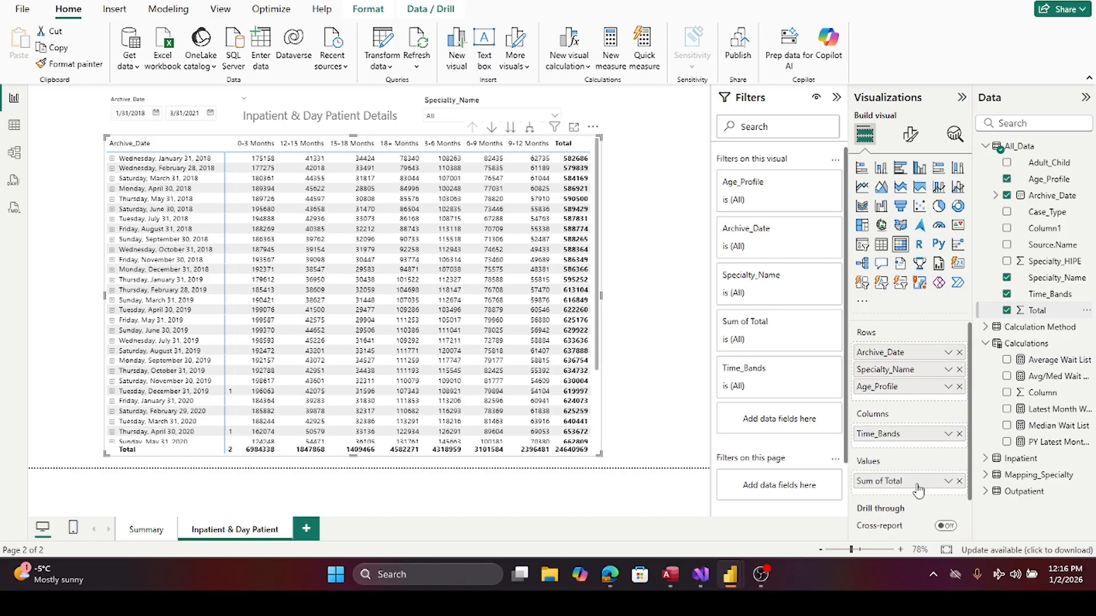
- Format the Total column of All_Data with a thousands separator
left_click(948, 482)
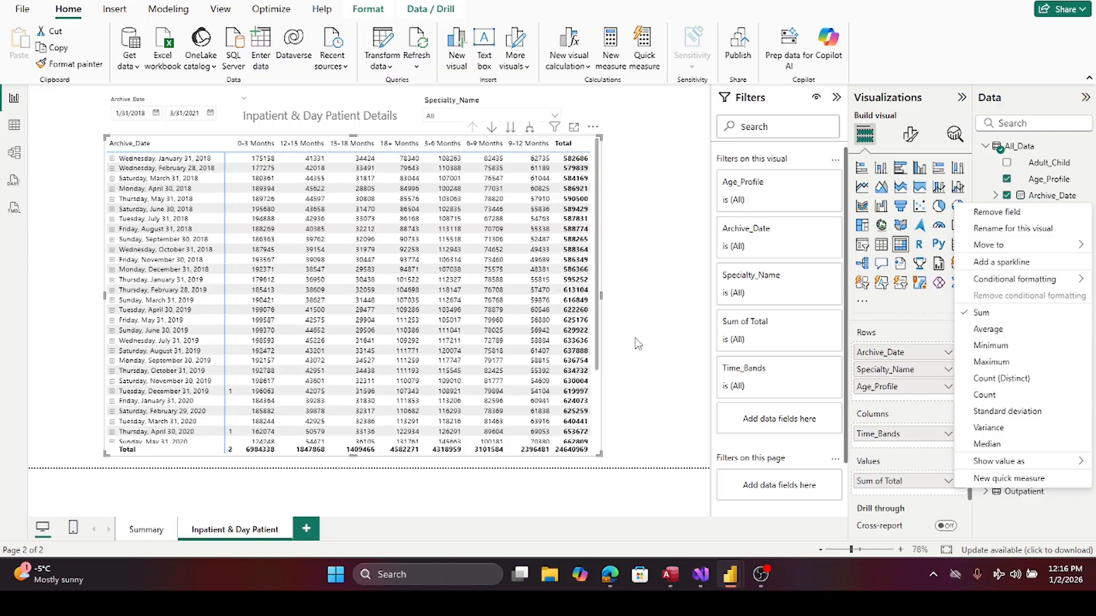
key("Escape")
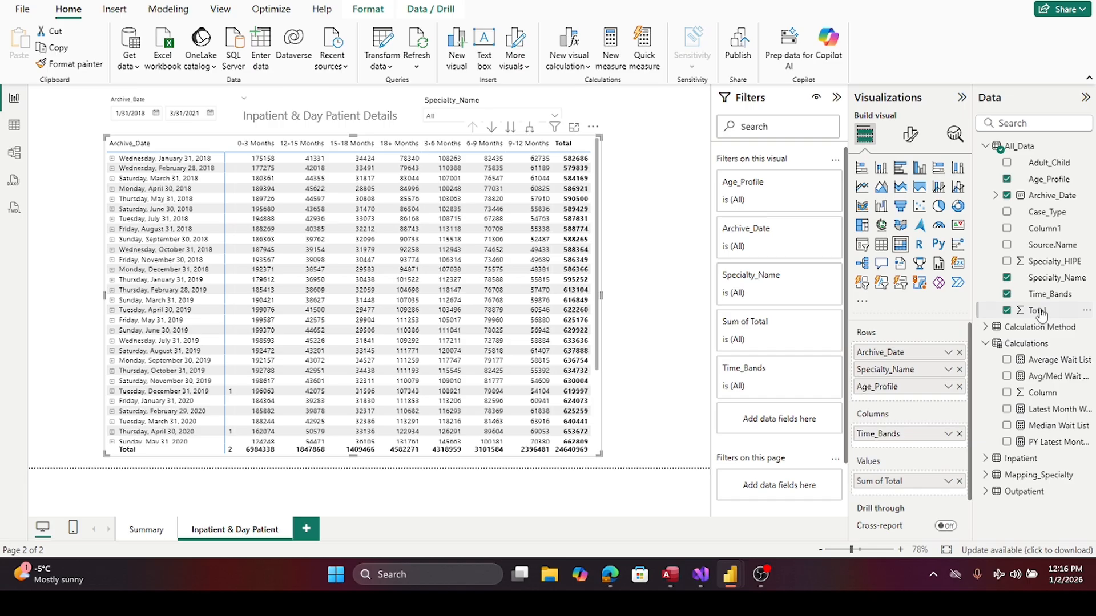
left_click(1036, 311)
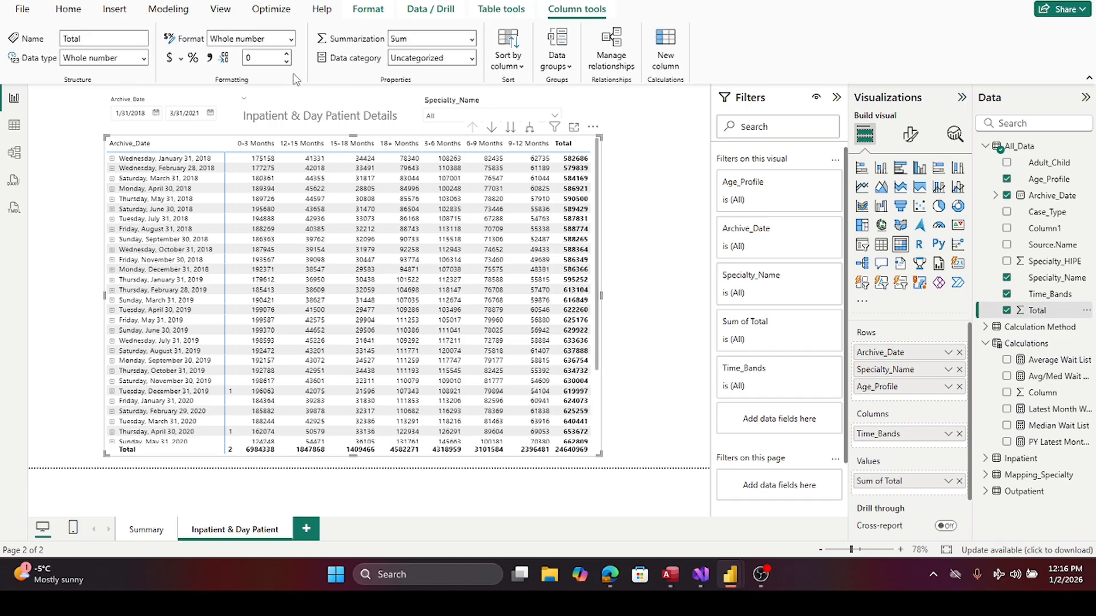
left_click(207, 57)
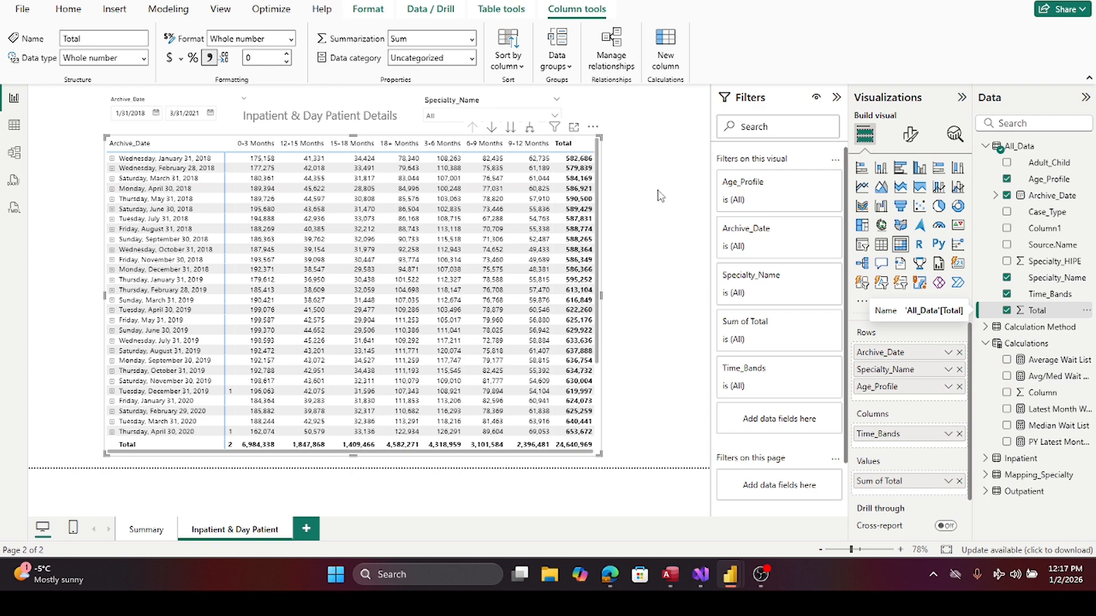
- Add Case_Type as a filter on the matrix and limit it to Day Case and Inpatient
left_click(910, 135)
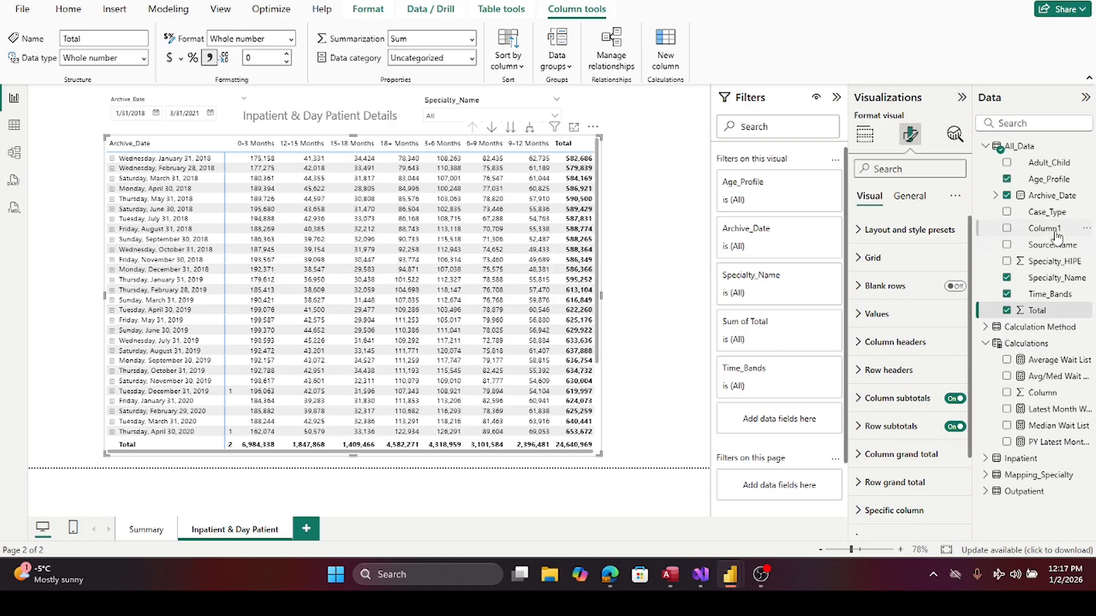
left_click_drag(1055, 214, 799, 431)
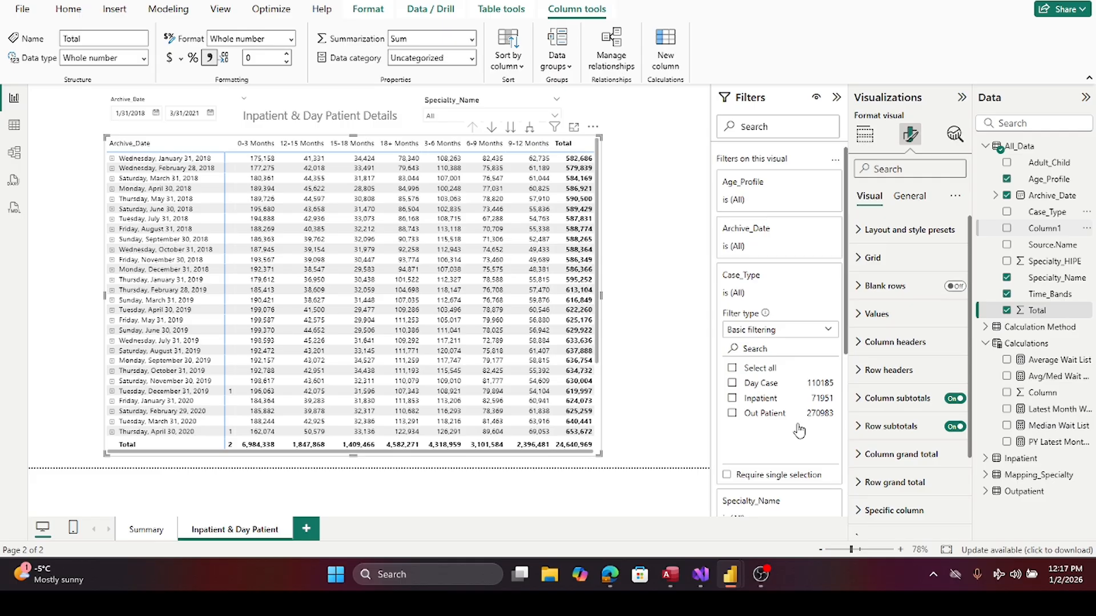
left_click(732, 384)
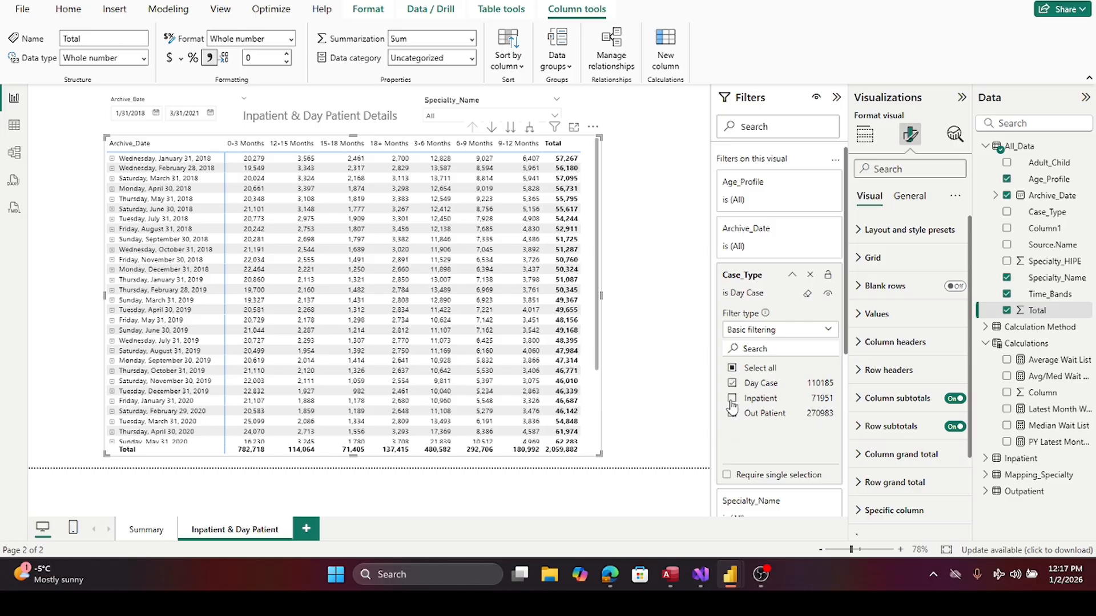
left_click(732, 399)
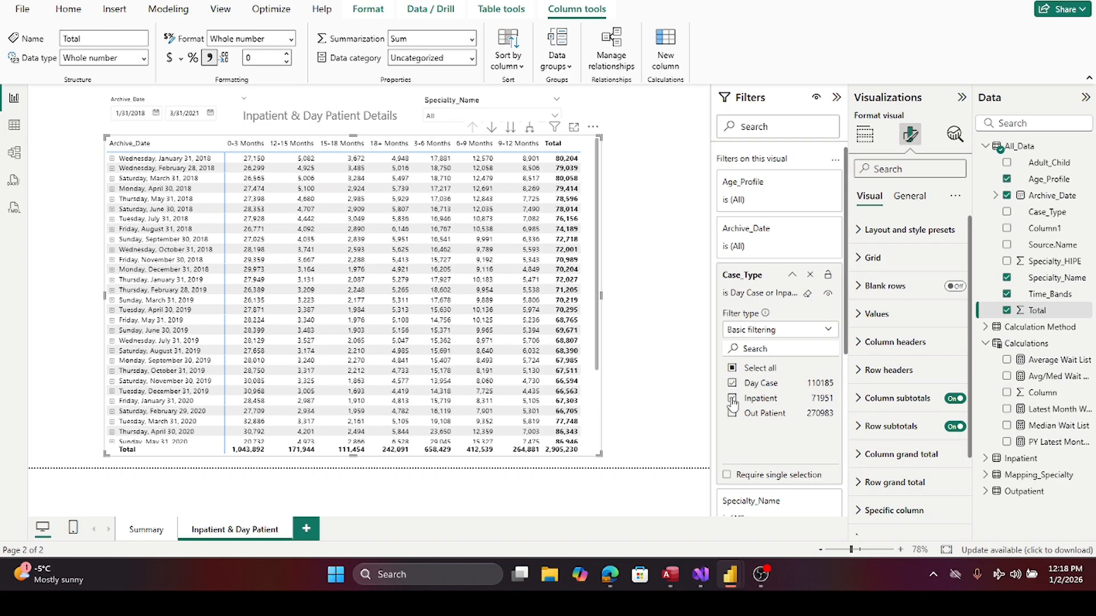
left_click(660, 315)
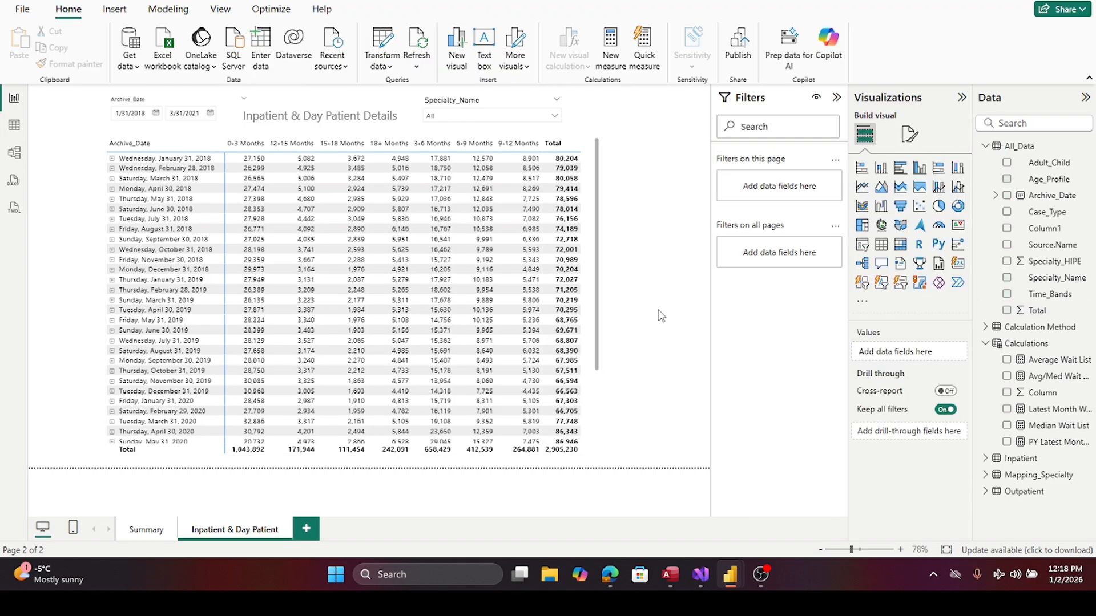
left_click(910, 136)
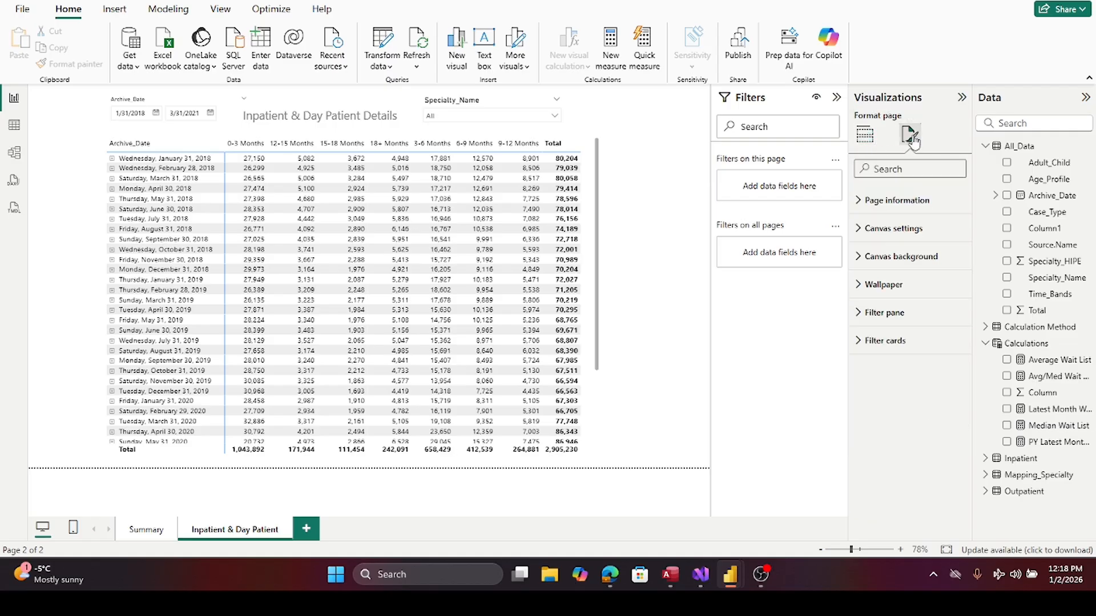
left_click(864, 135)
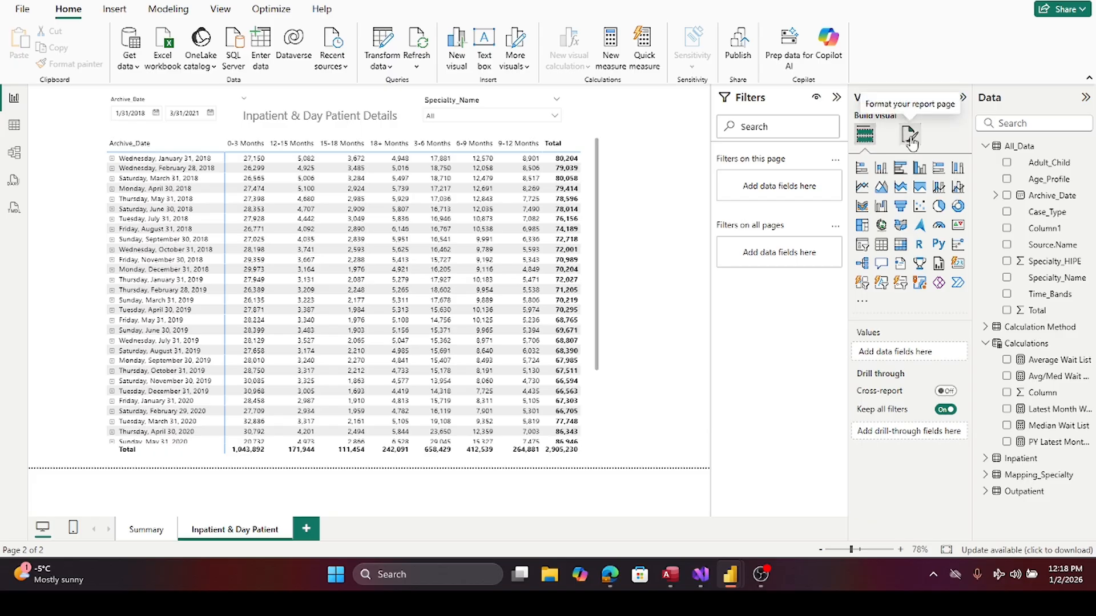
left_click(599, 165)
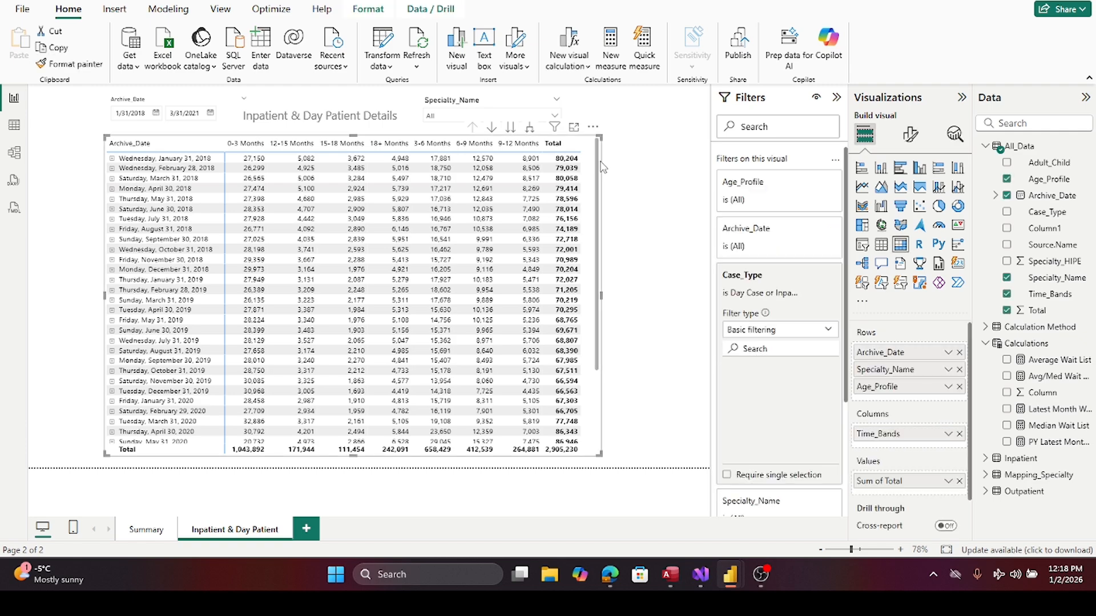
left_click(910, 140)
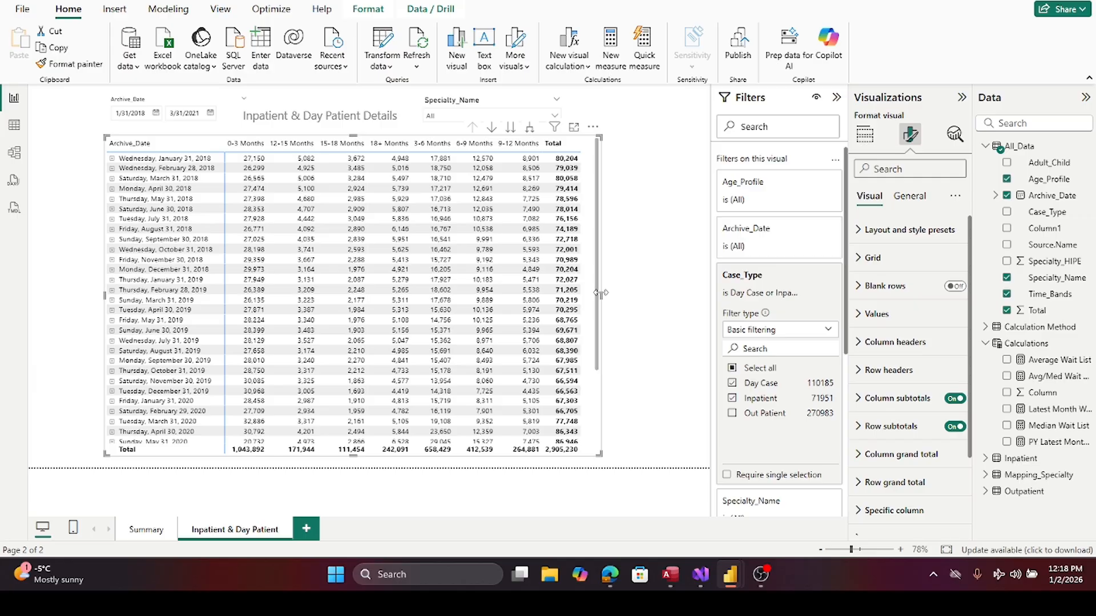
left_click(636, 273)
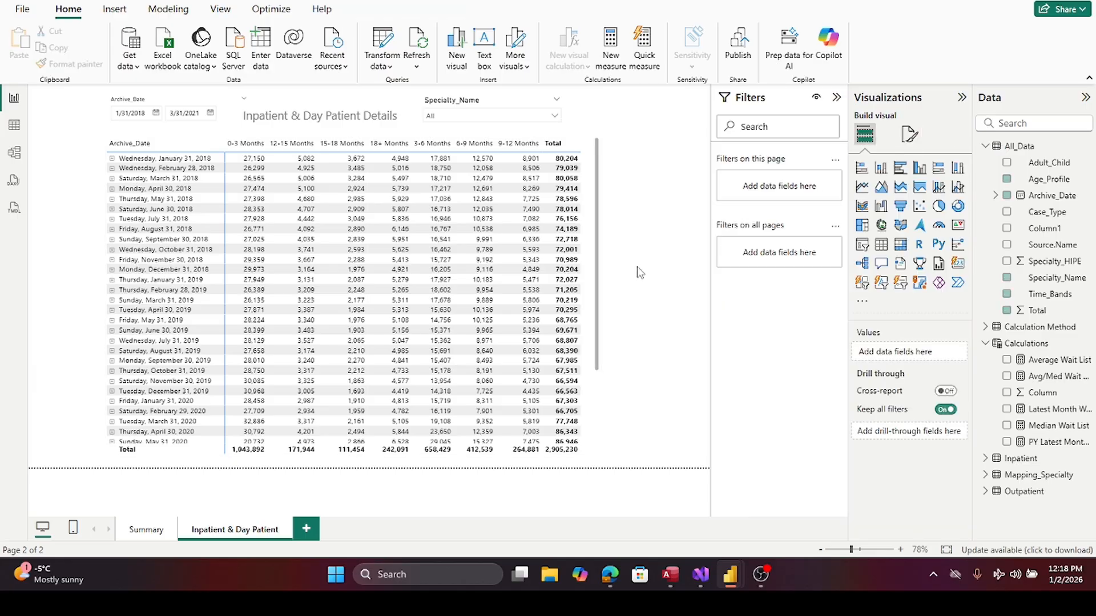
- Widen the matrix slightly and extend its lower edge down to the page boundary
left_click(596, 298)
left_click_drag(600, 298, 627, 308)
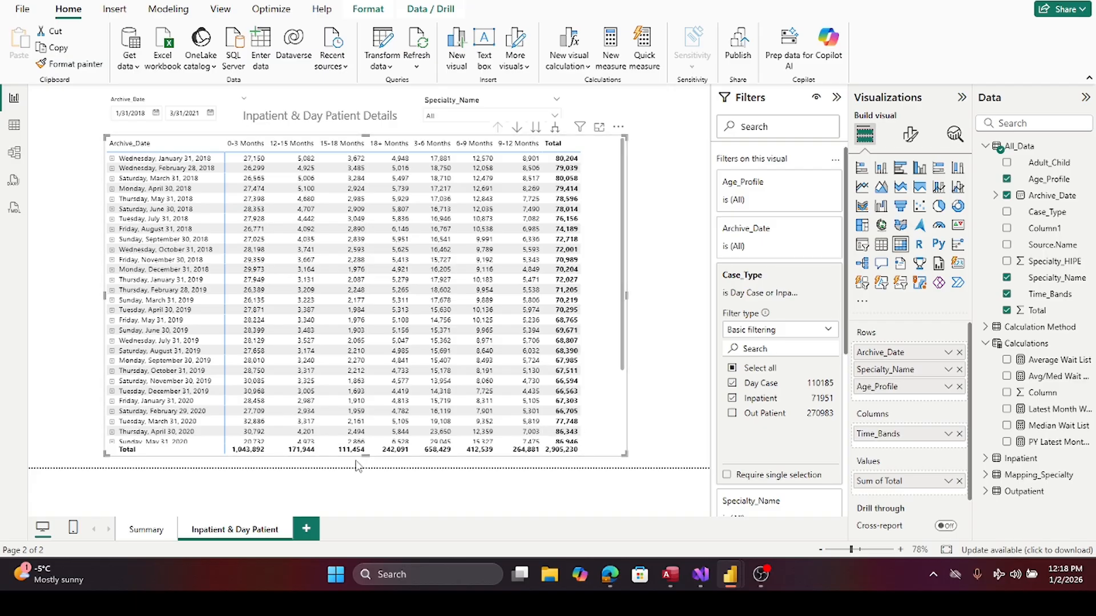
left_click_drag(372, 459, 367, 476)
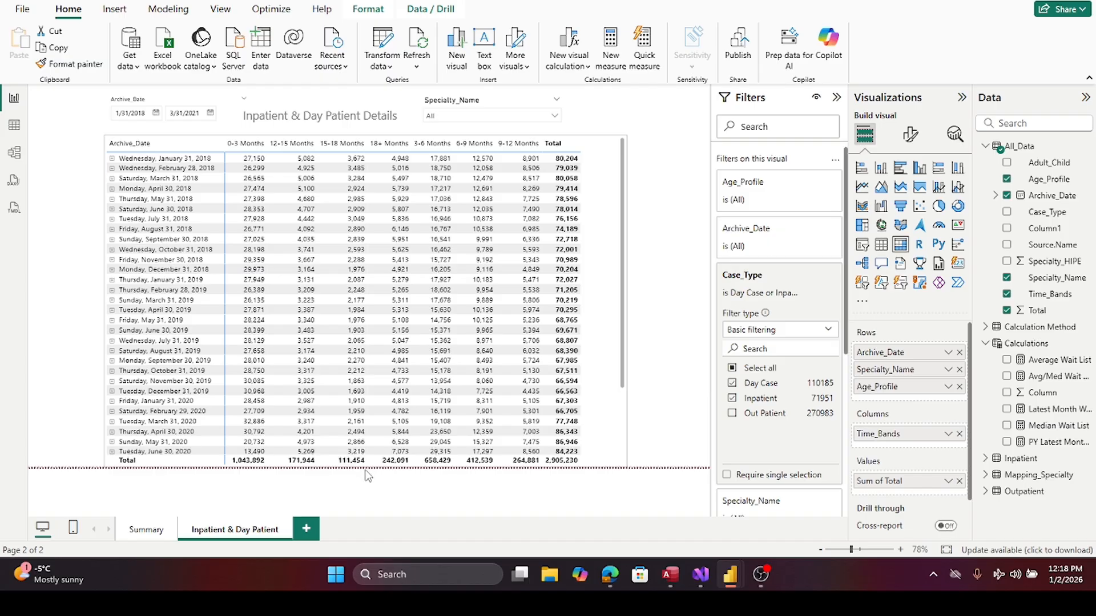
left_click_drag(367, 475, 367, 476)
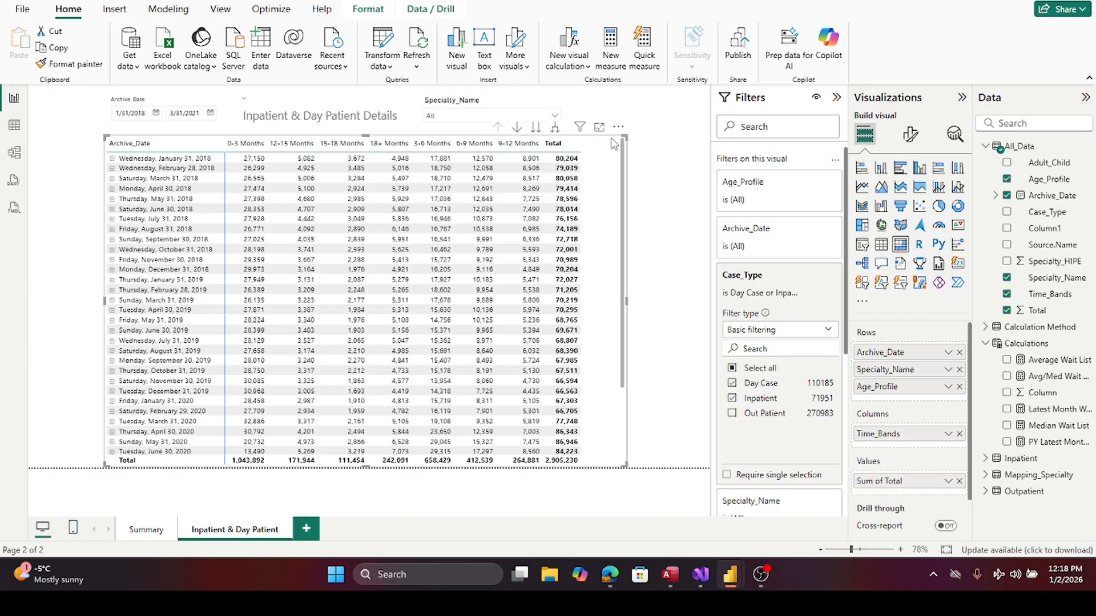
- Expand the January 31, 2018 row of the matrix to check its specialty breakdown, and collapse it again
left_click(113, 161)
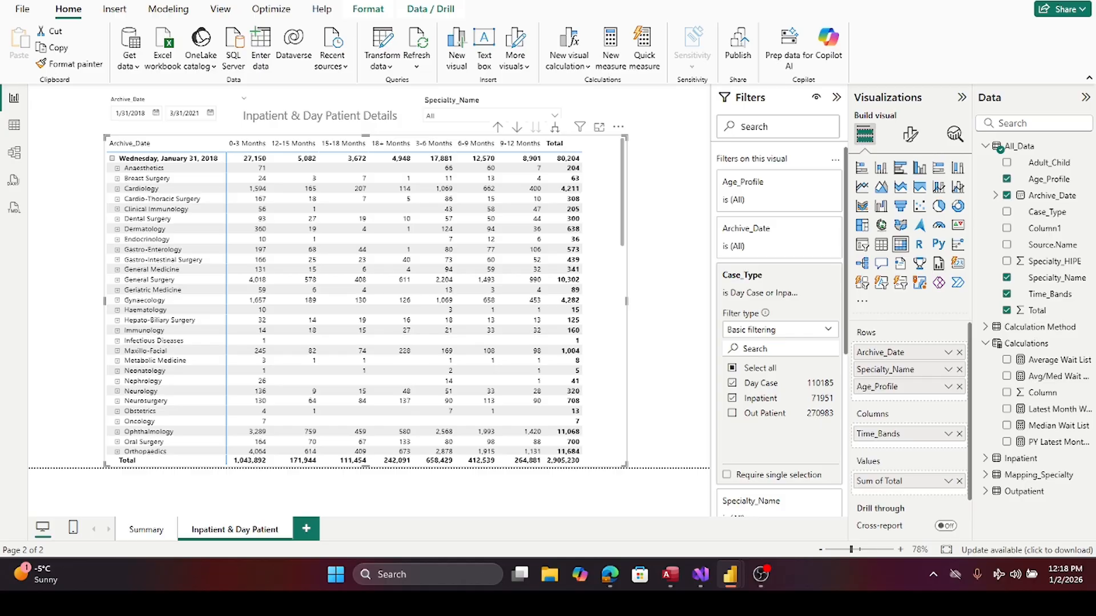
left_click(112, 159)
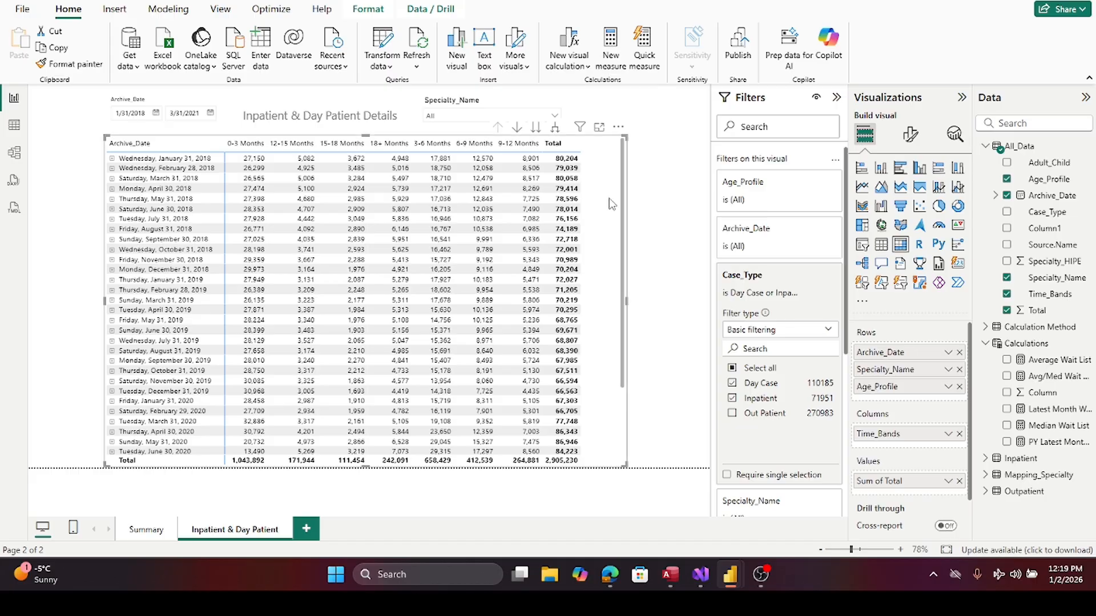
- Turn on background color conditional formatting in the matrix's cell elements for the Sum of Total series
left_click(907, 138)
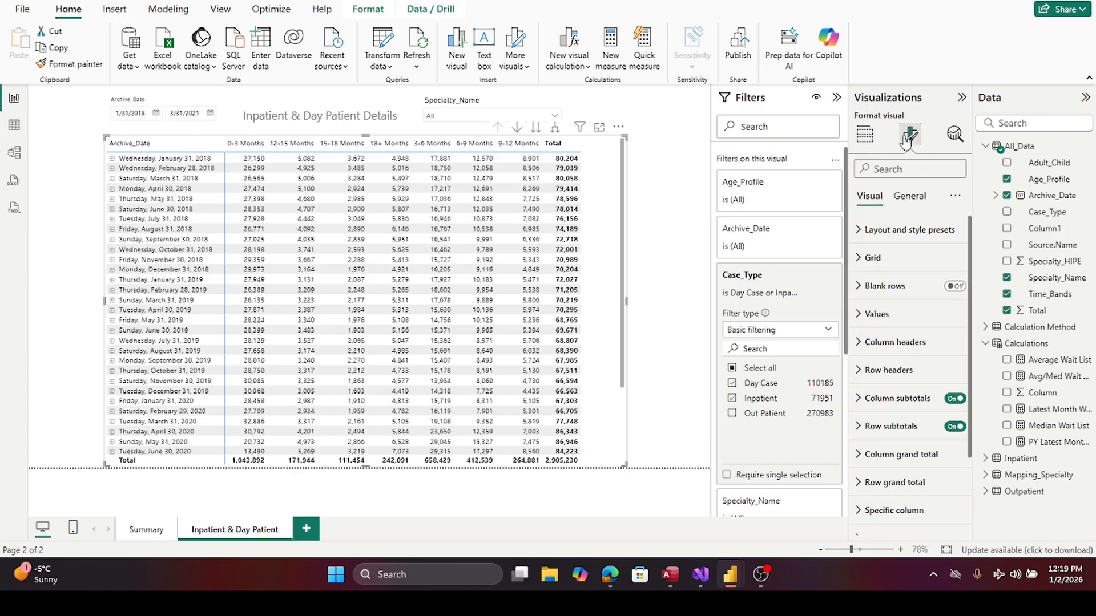
scroll(973, 272, "down", 3)
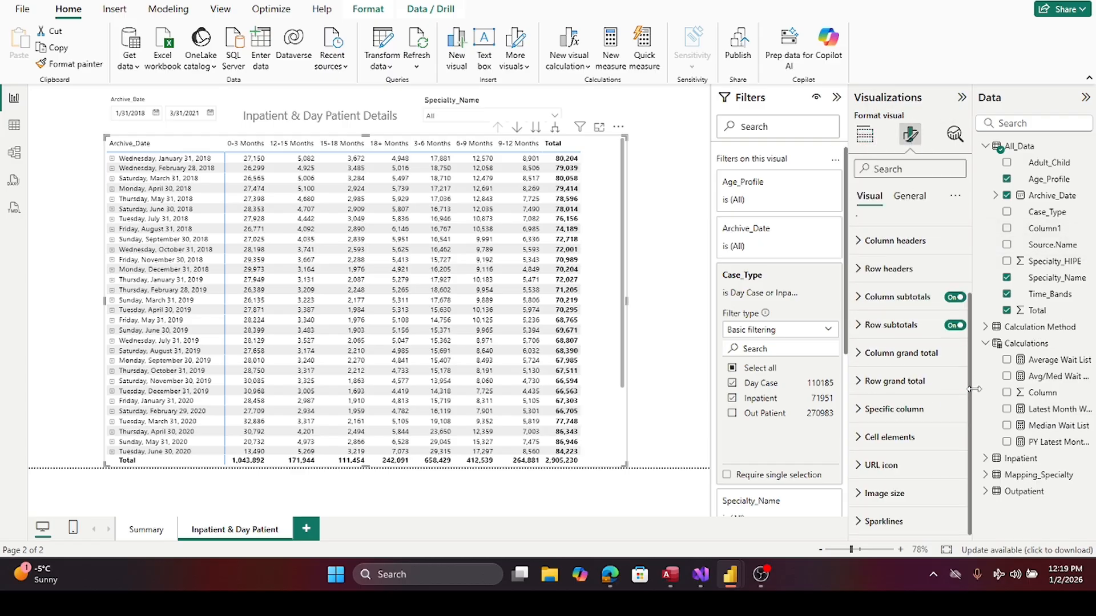
left_click(859, 448)
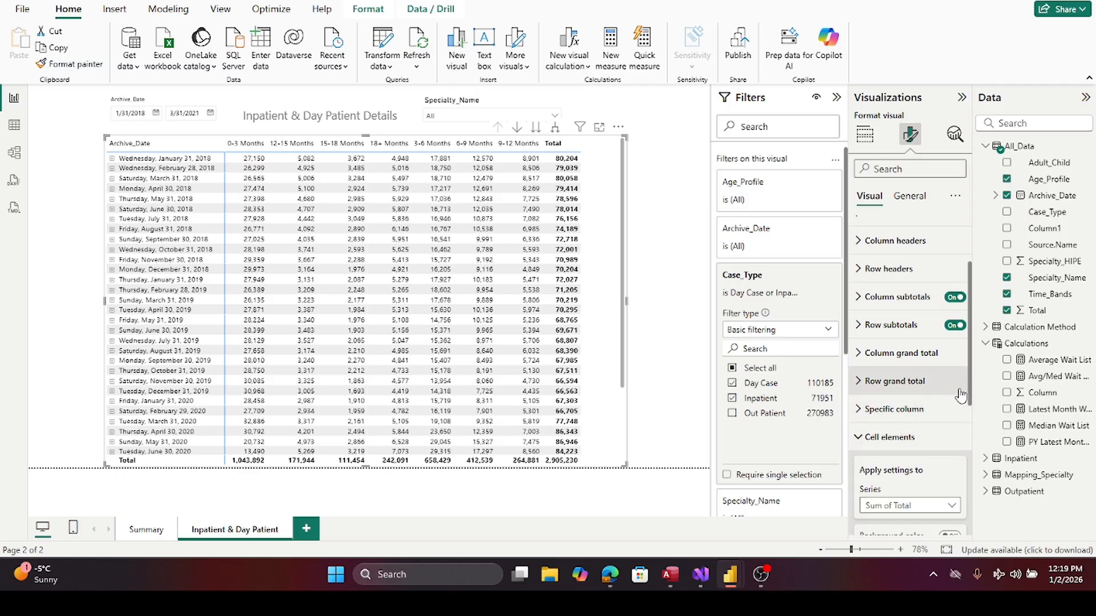
scroll(971, 393, "down", 5)
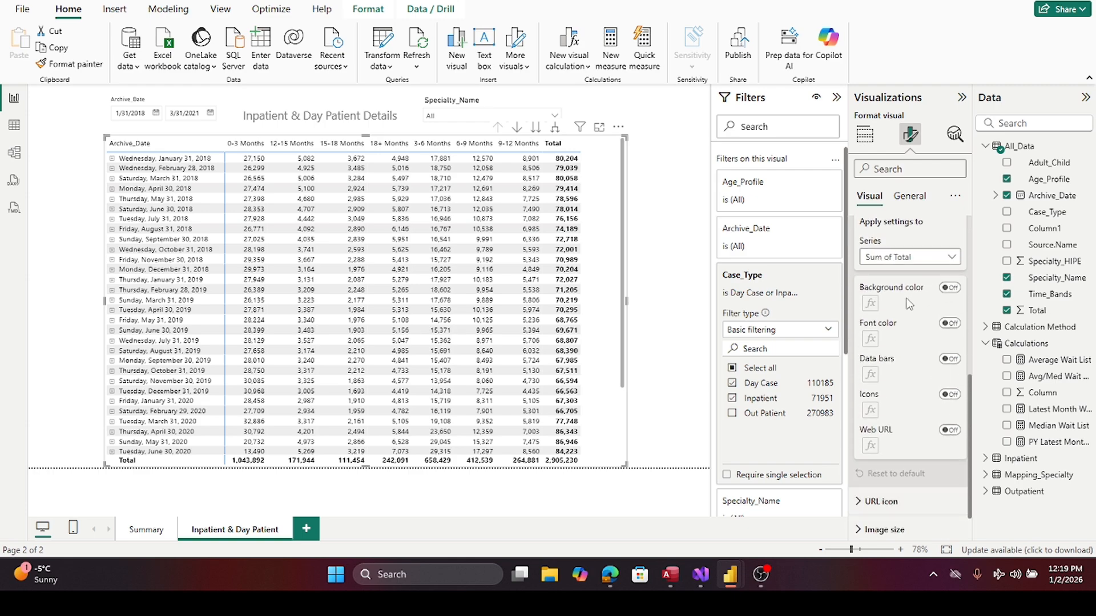
left_click(950, 288)
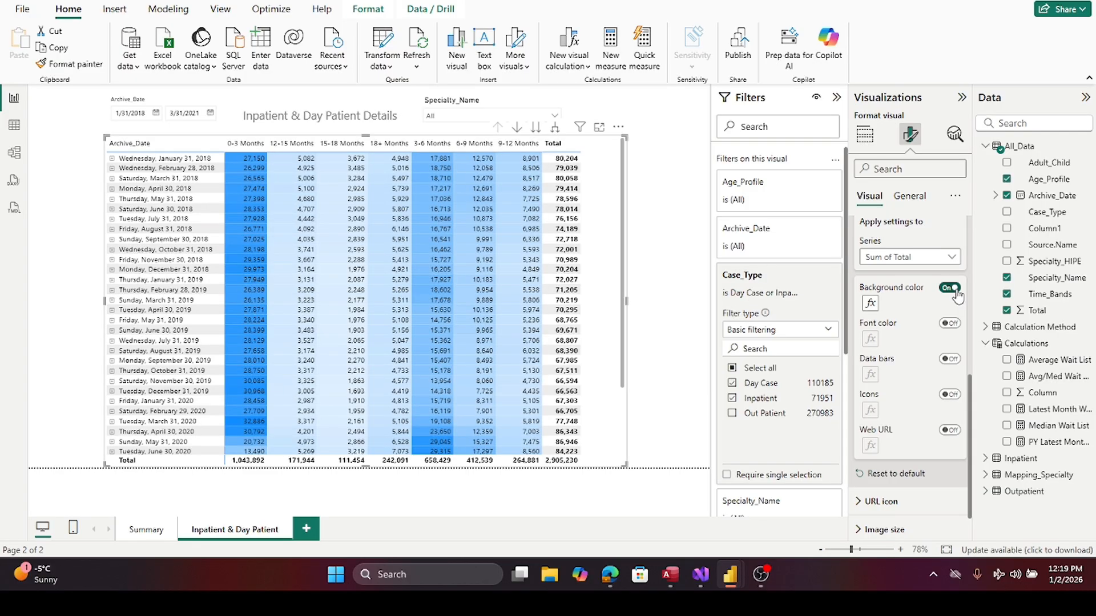
- Apply a background color gradient to the matrix values, from light orange #F5C4AF for the lowest to darkest red for the highest
left_click(870, 305)
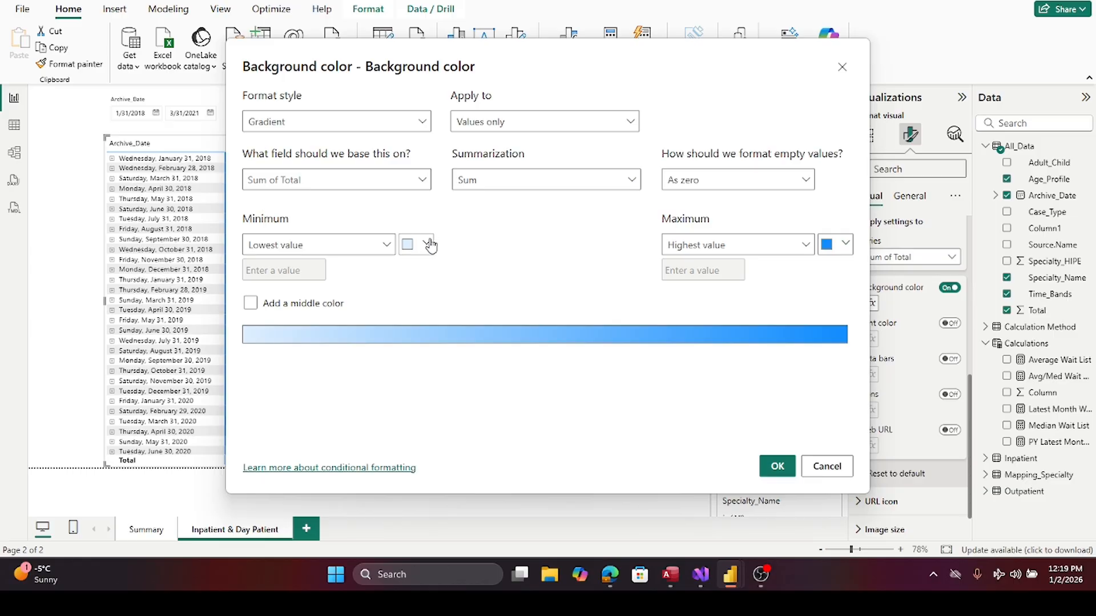
left_click(429, 244)
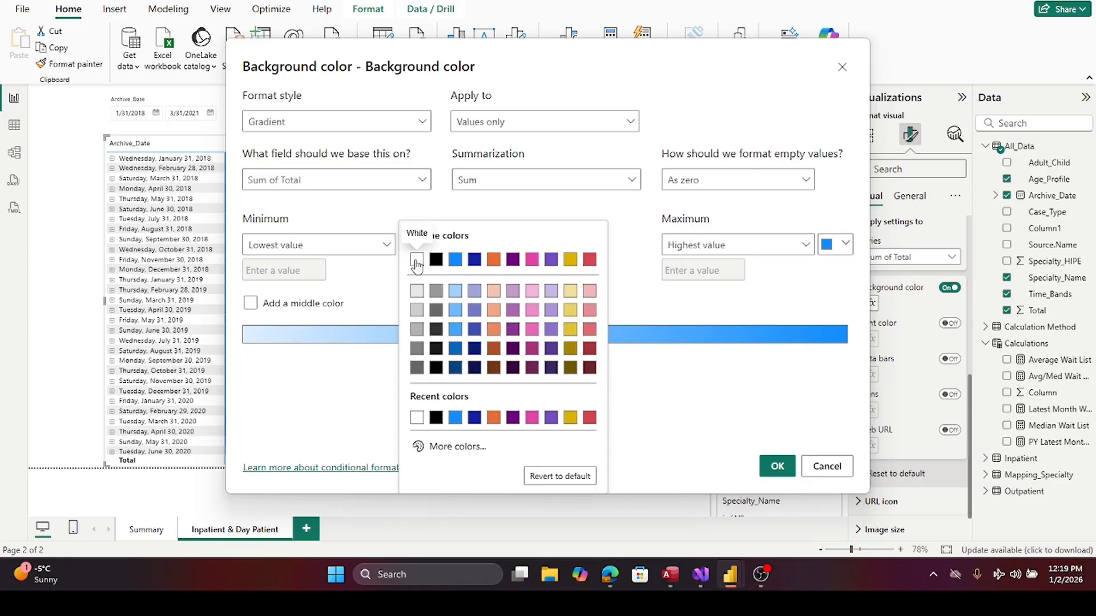
left_click(417, 261)
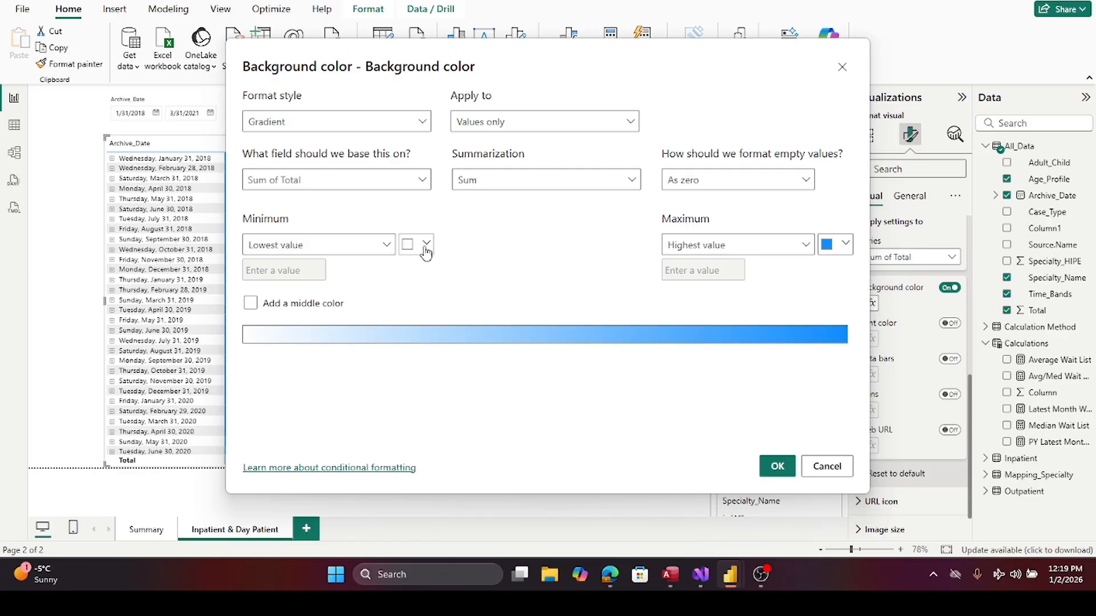
left_click(424, 245)
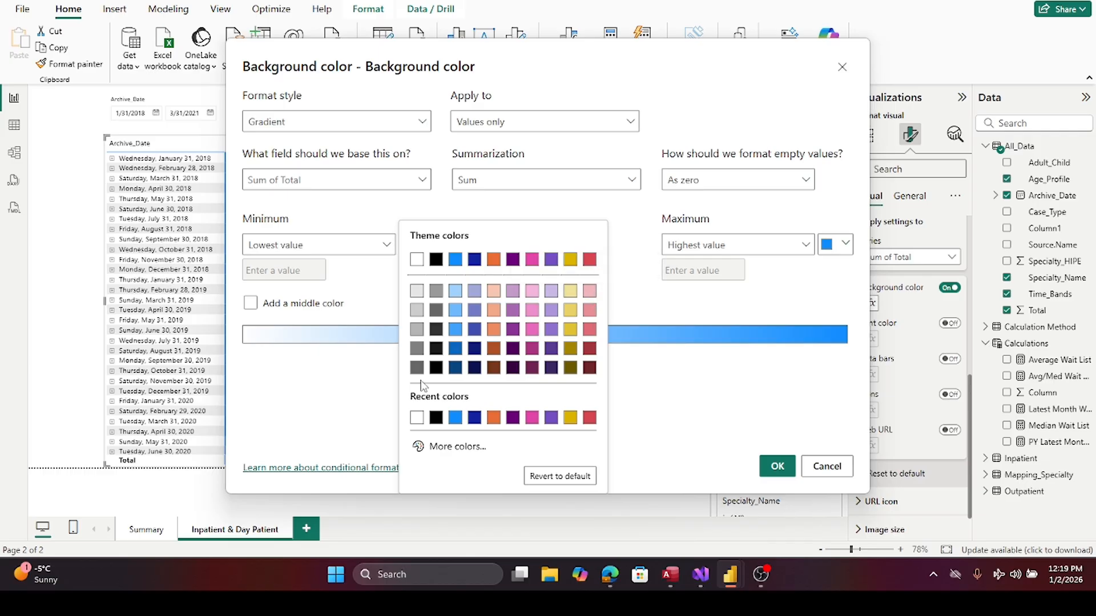
left_click(494, 291)
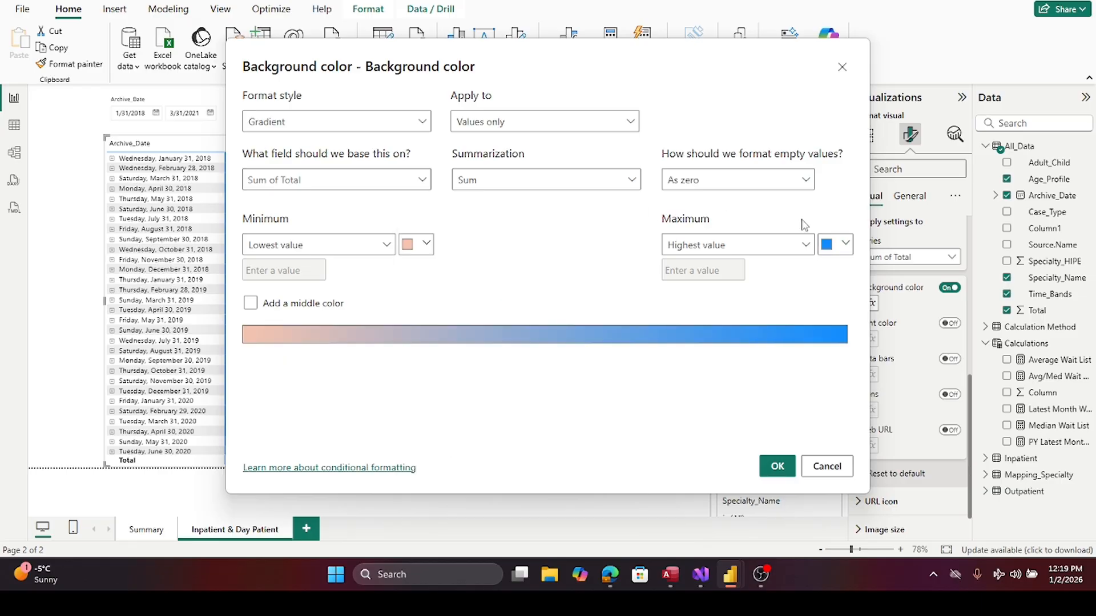
left_click(844, 244)
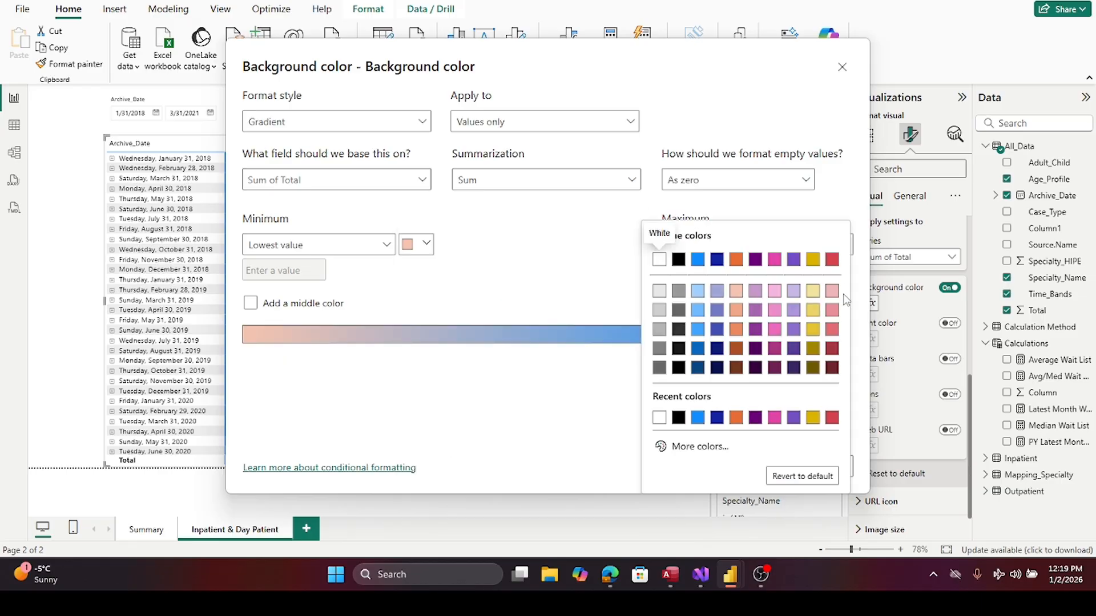
left_click(832, 368)
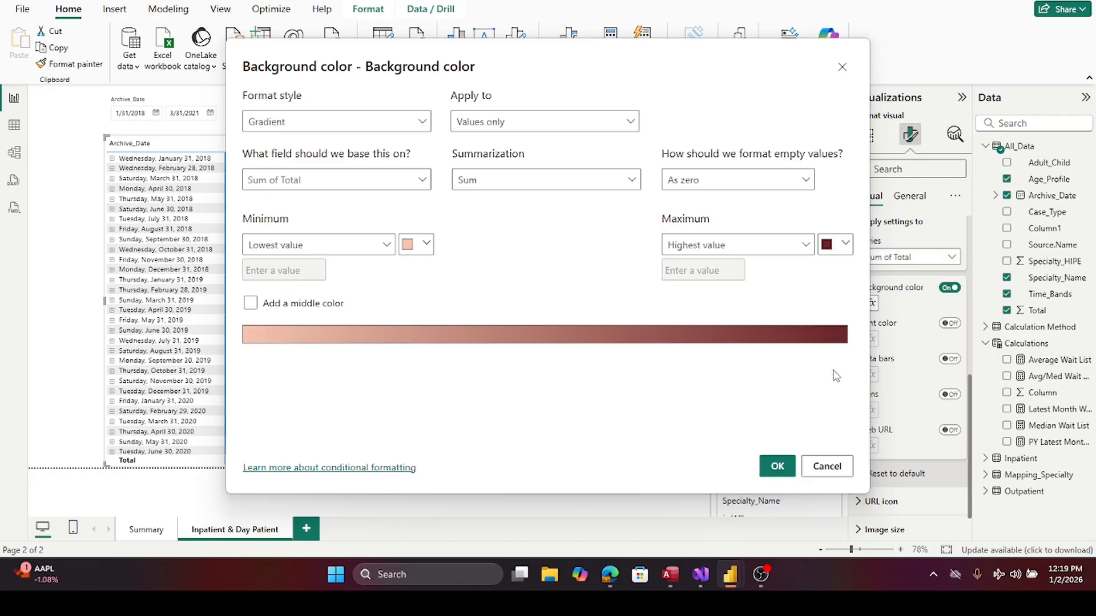
left_click(776, 465)
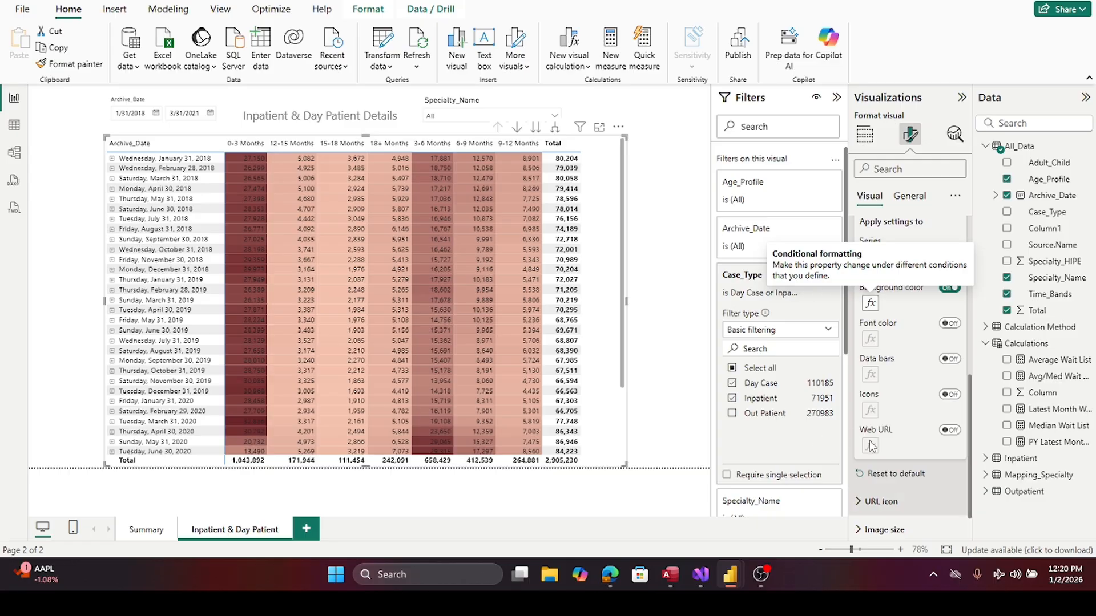
- Refine the matrix's background gradient with a slightly lighter dark red for the highest value and a custom pale peach for the lowest
left_click(870, 302)
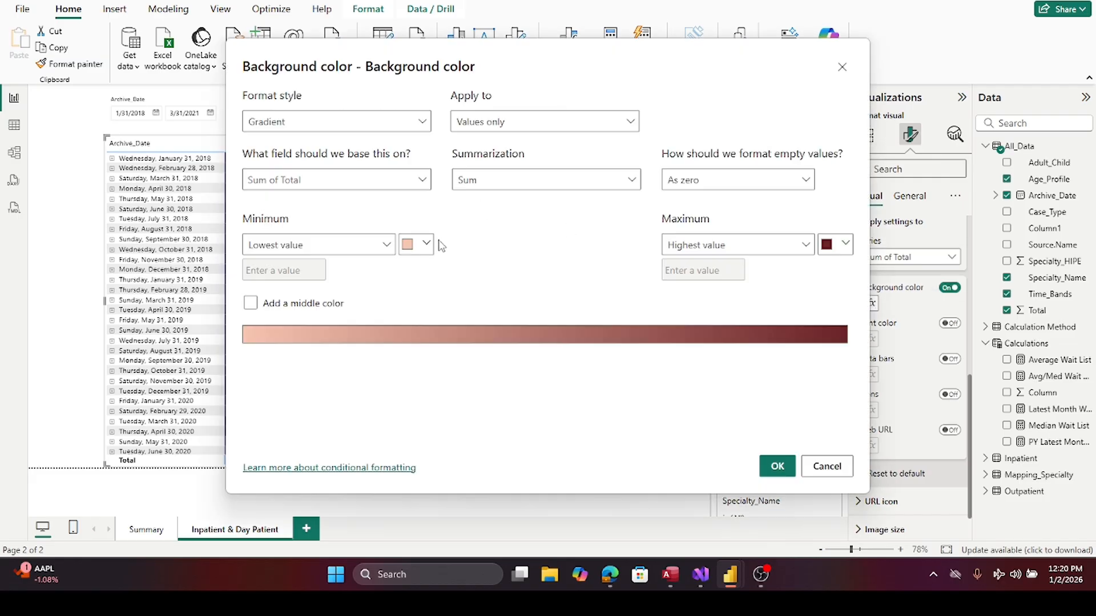
left_click(844, 244)
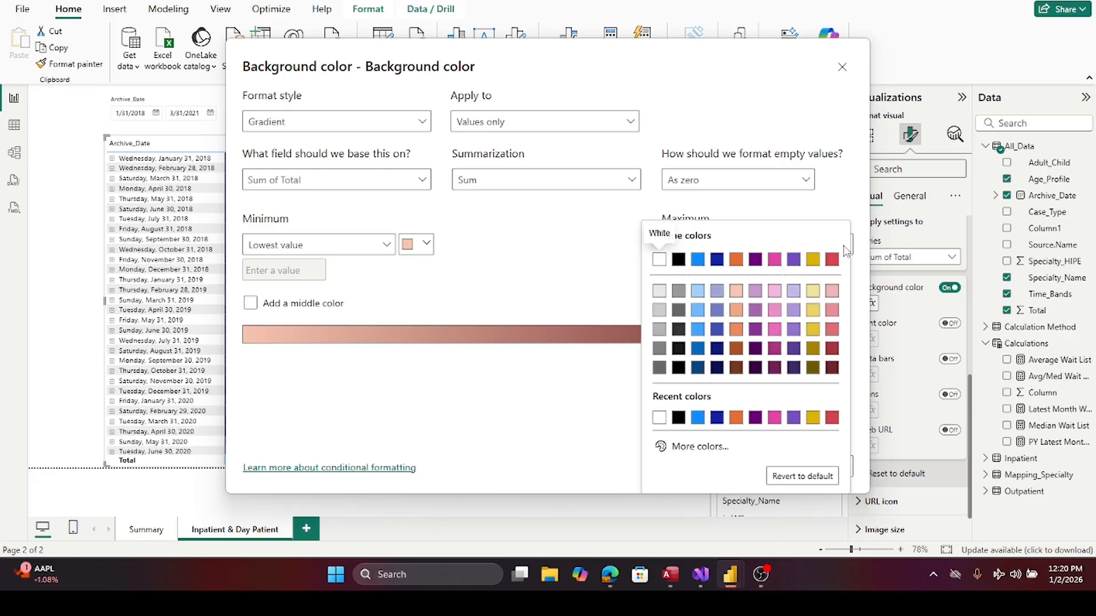
left_click(833, 358)
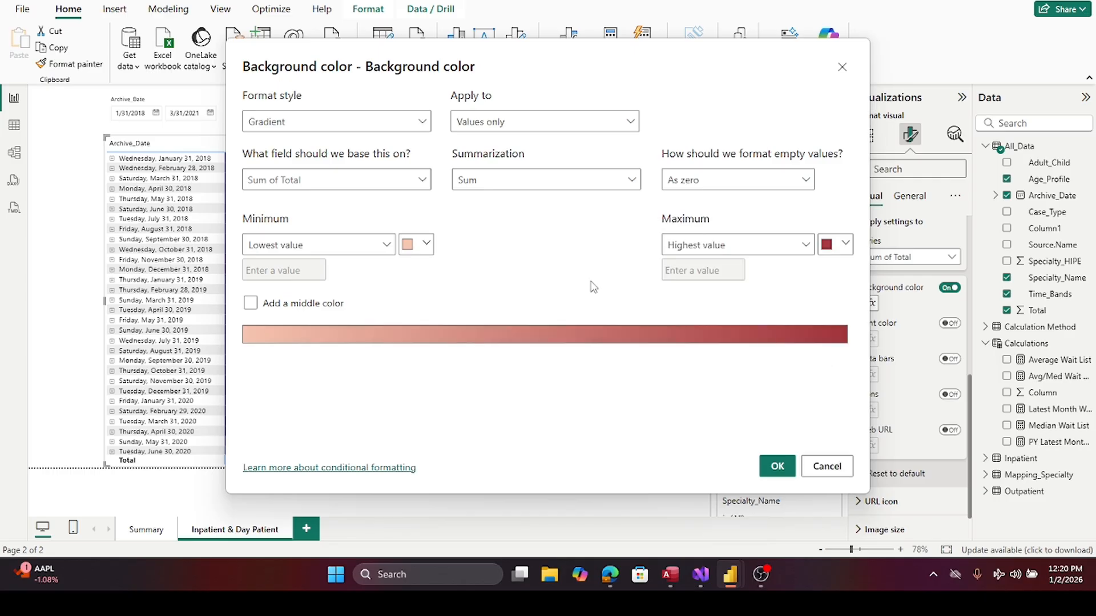
left_click(423, 245)
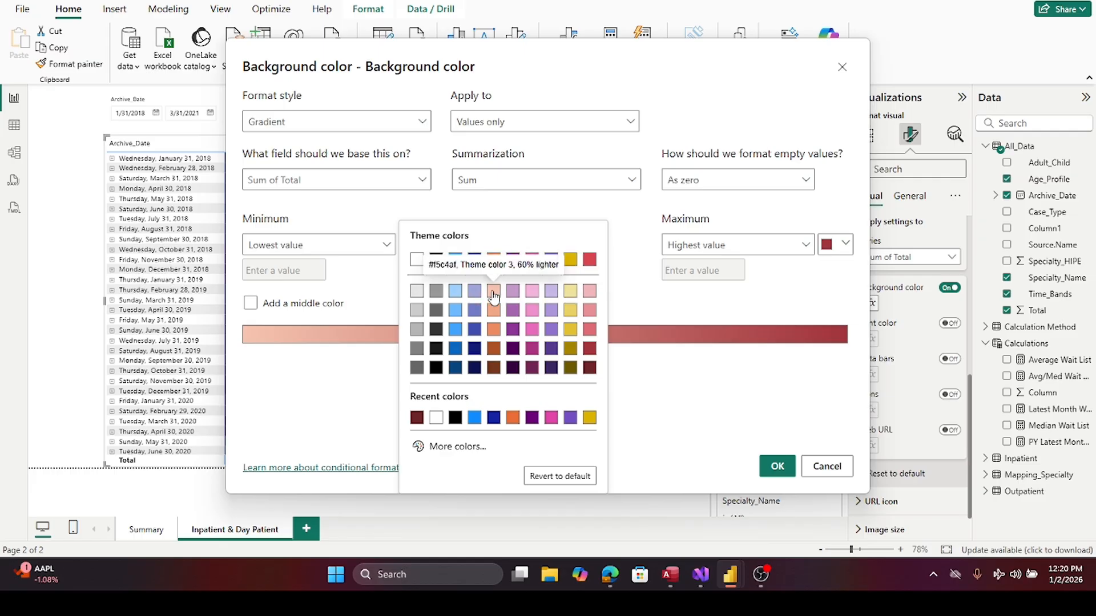
left_click(439, 450)
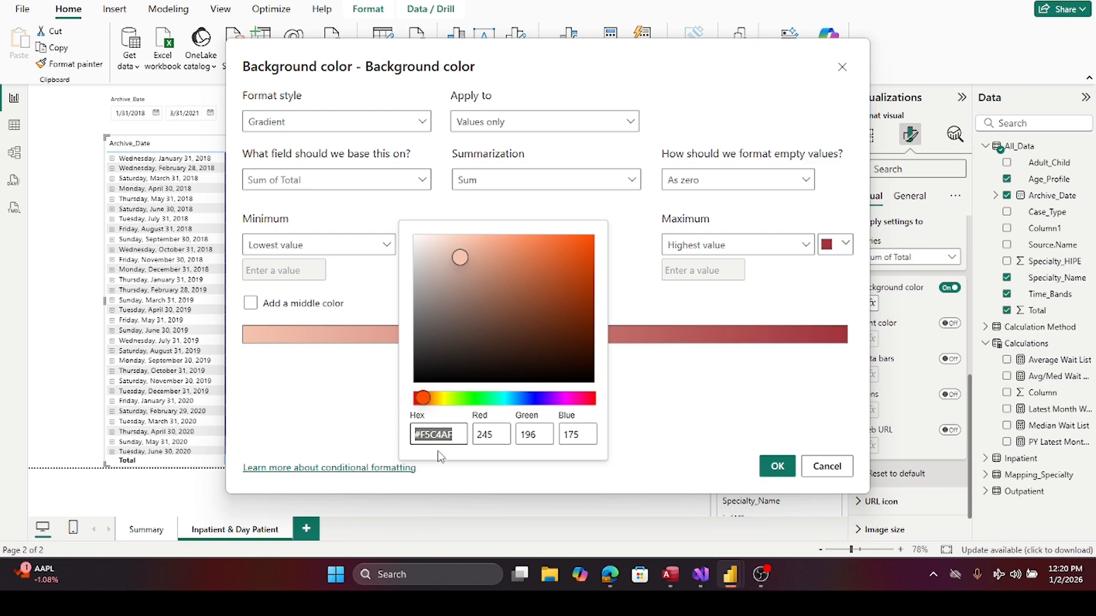
left_click_drag(457, 257, 439, 249)
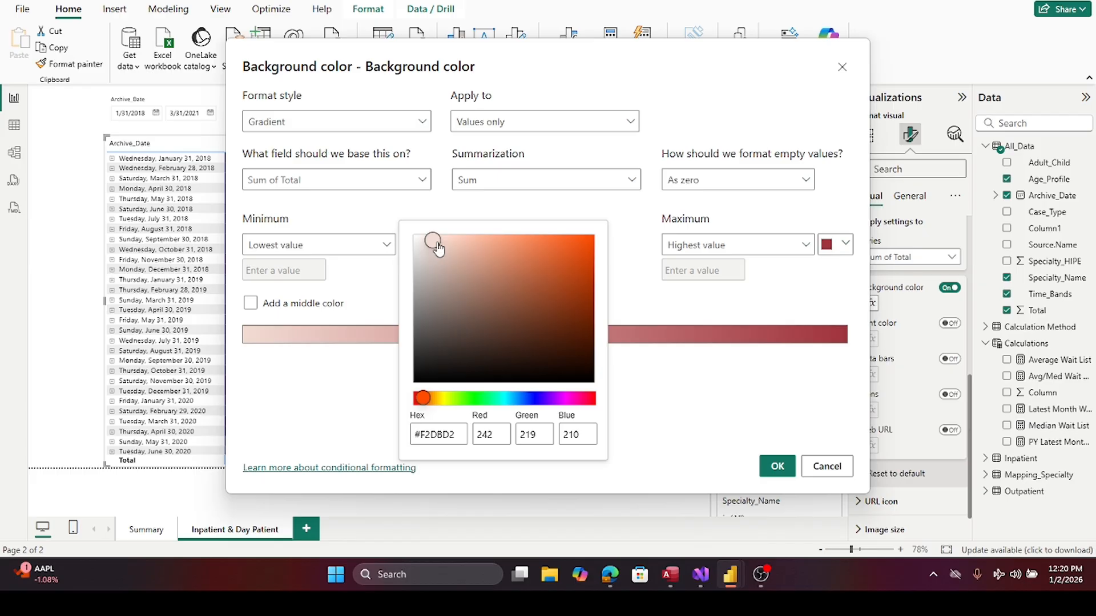
left_click_drag(437, 248, 433, 246)
left_click(767, 469)
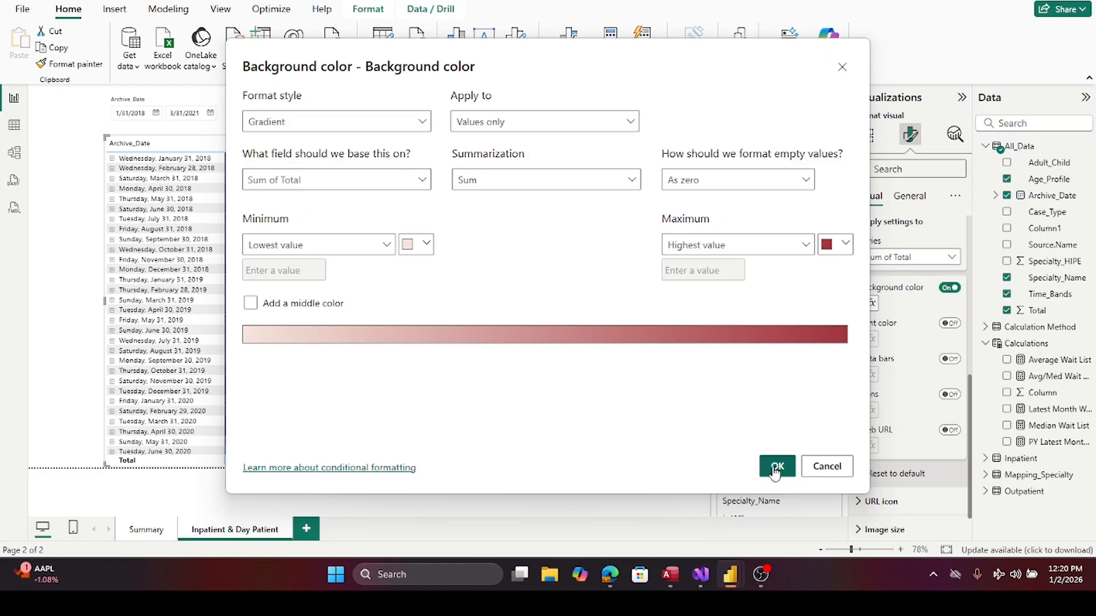
left_click(776, 468)
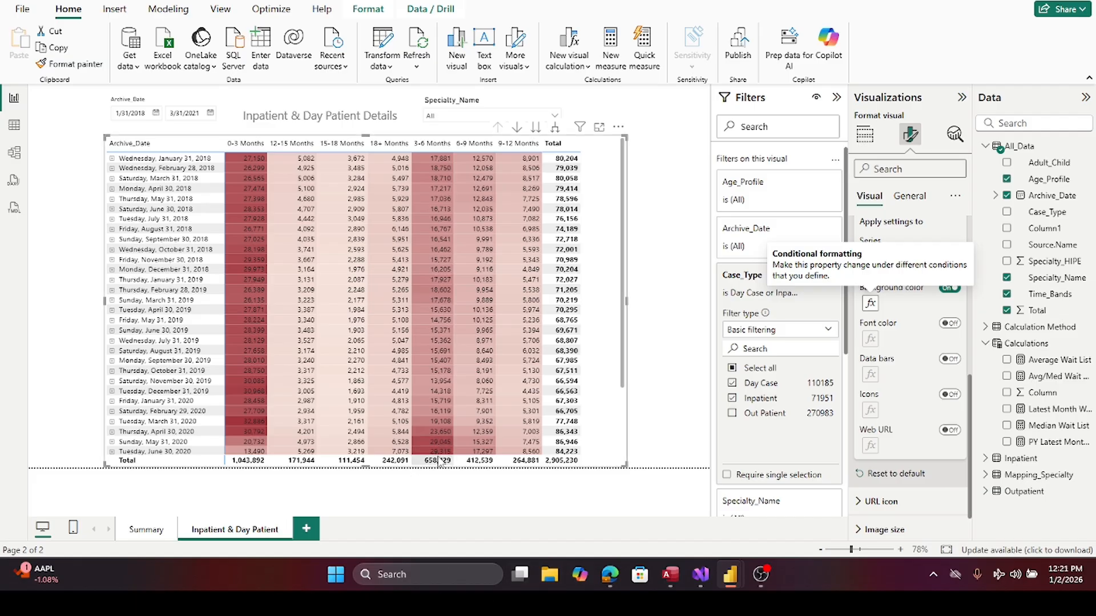
- Turn on tooltips for the matrix and check them on the expanded January 31, 2018 row, collapsing that row again
left_click(113, 159)
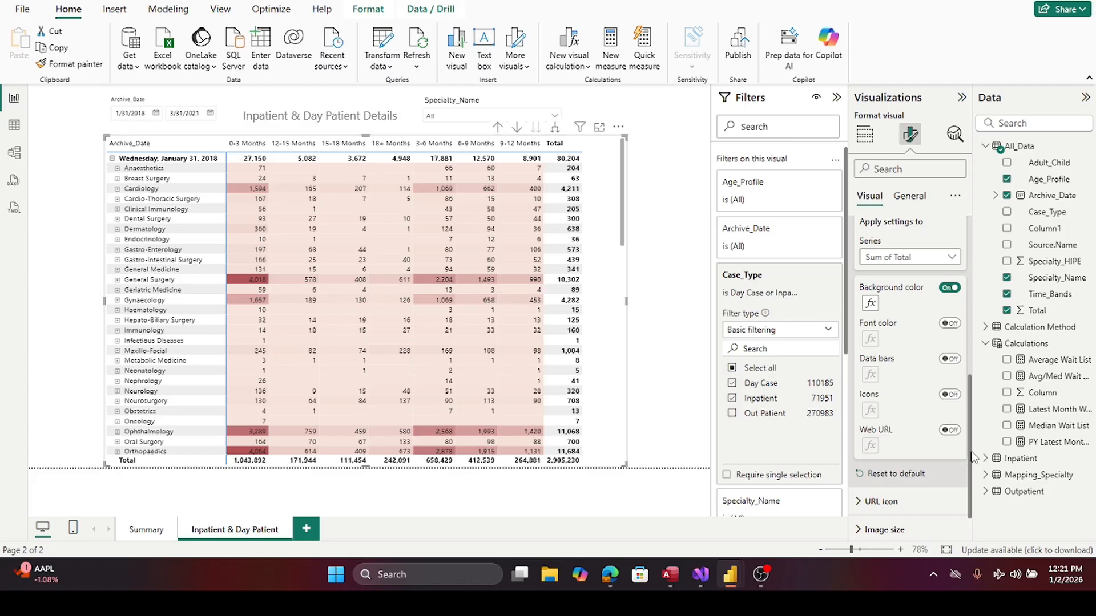
scroll(970, 463, "down", 1)
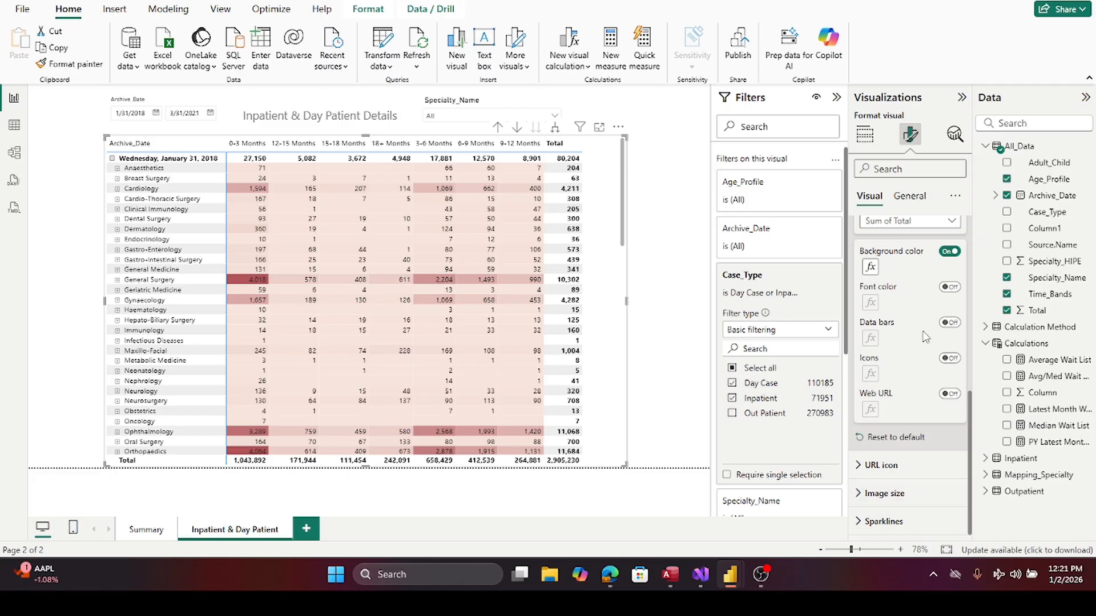
left_click(909, 196)
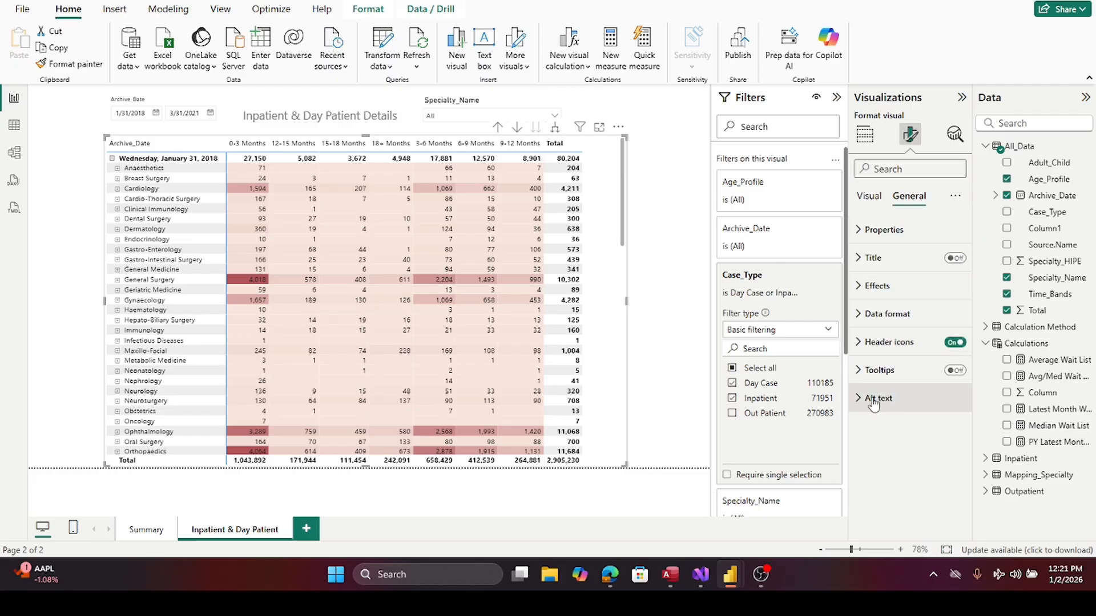
left_click(959, 372)
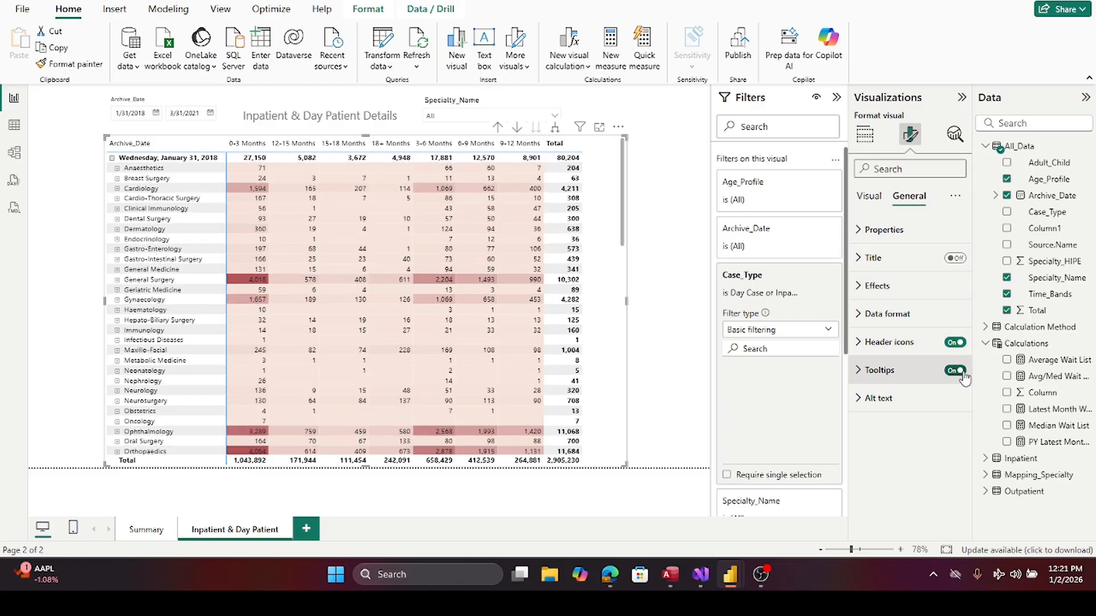
mouse_move(253, 283)
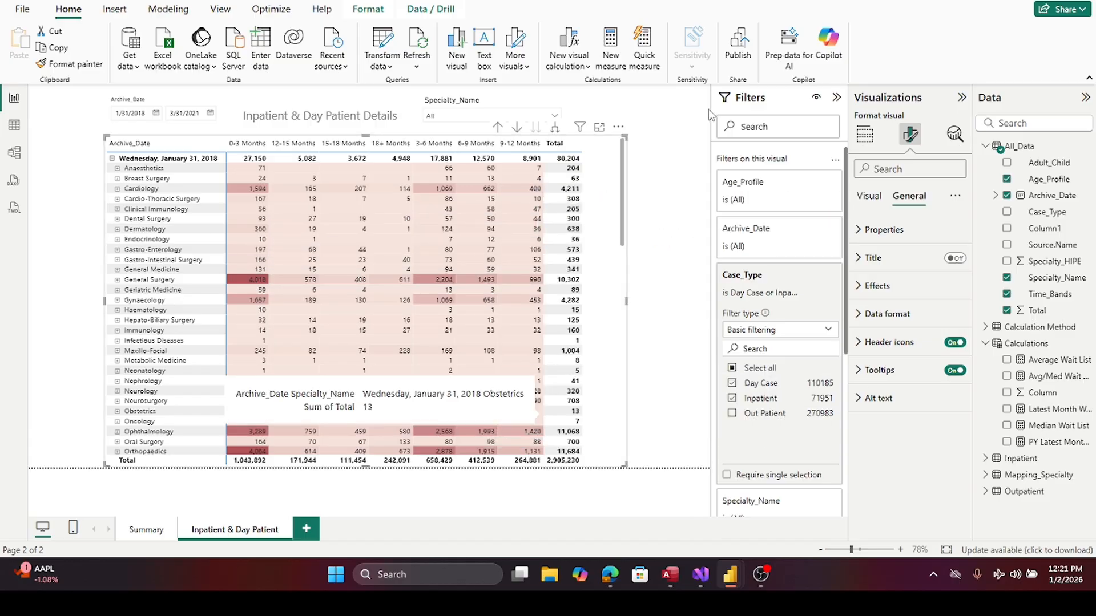
left_click(675, 178)
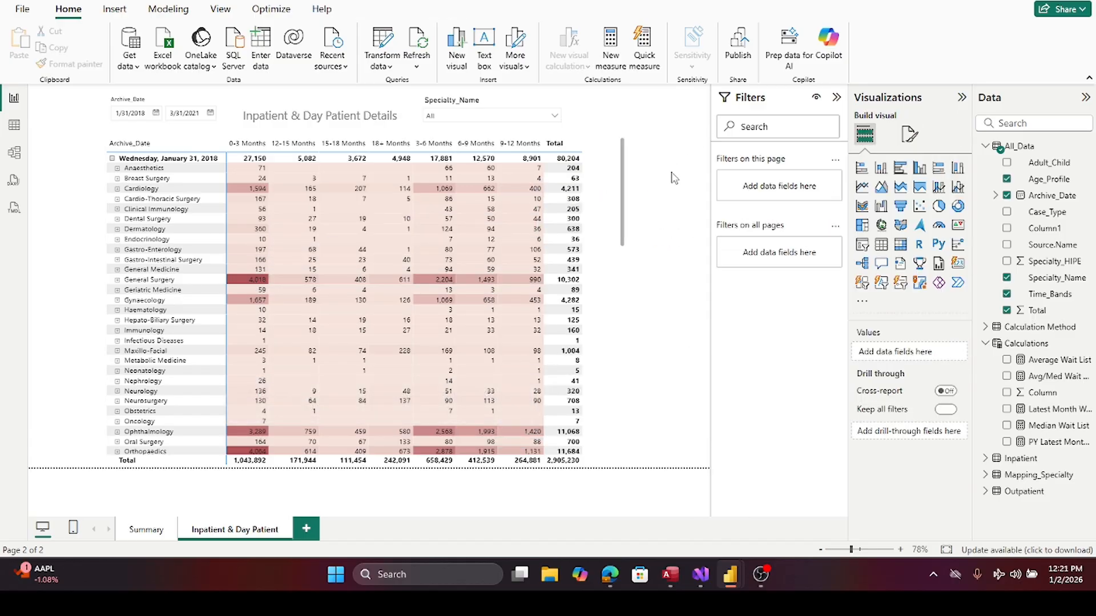
left_click(112, 158)
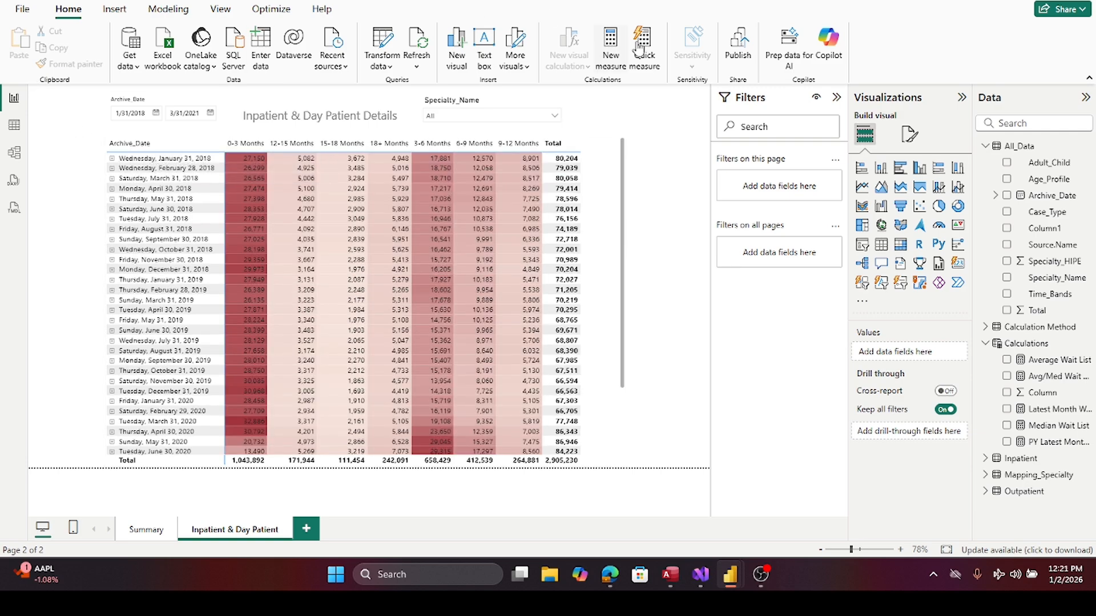
- Rename the matrix's row fields Archive_Date and Specialty_Name as Archive Date and Specialty Name
left_click(596, 162)
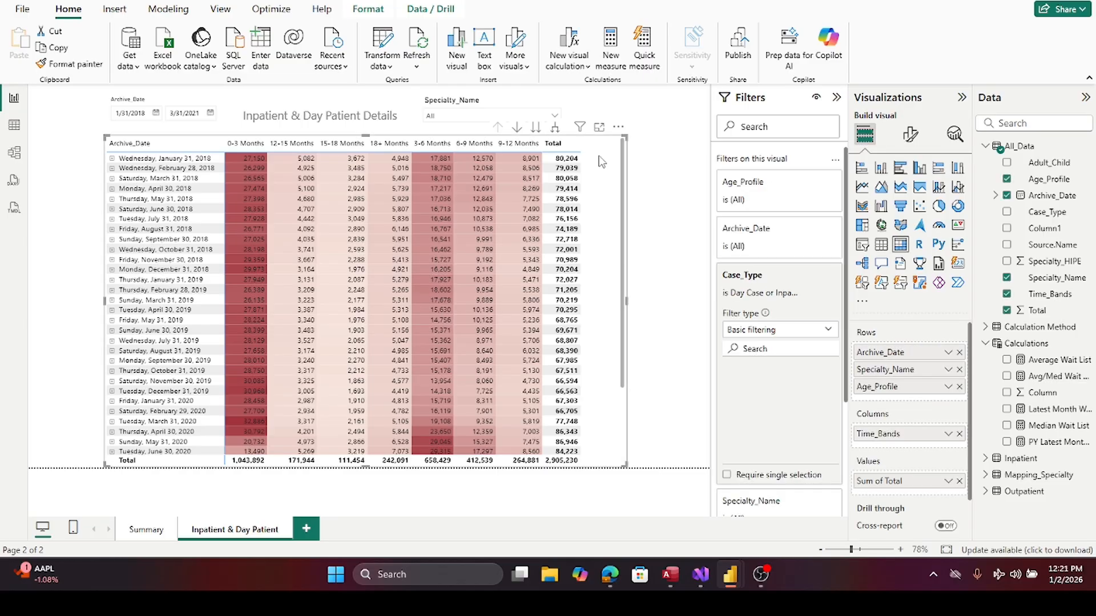
double_click(891, 354)
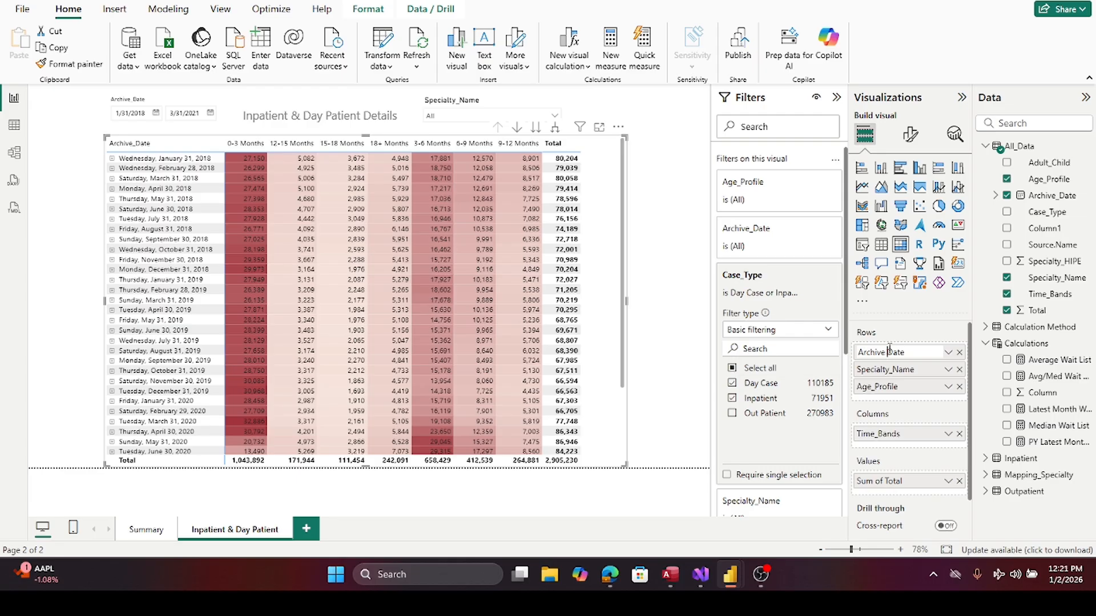
key("BackSpace")
key("Return")
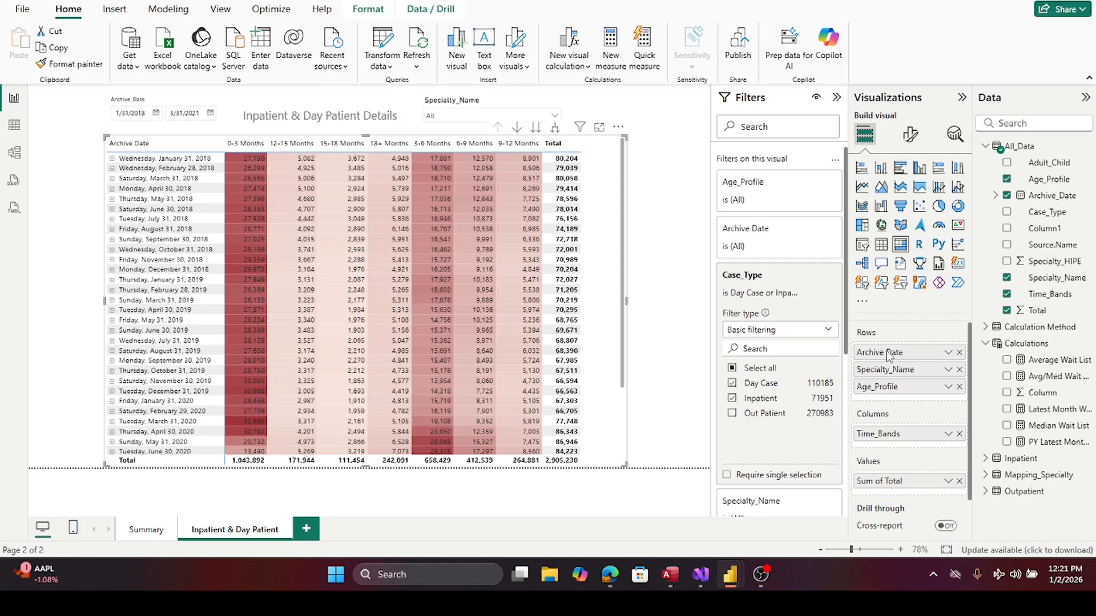
double_click(893, 370)
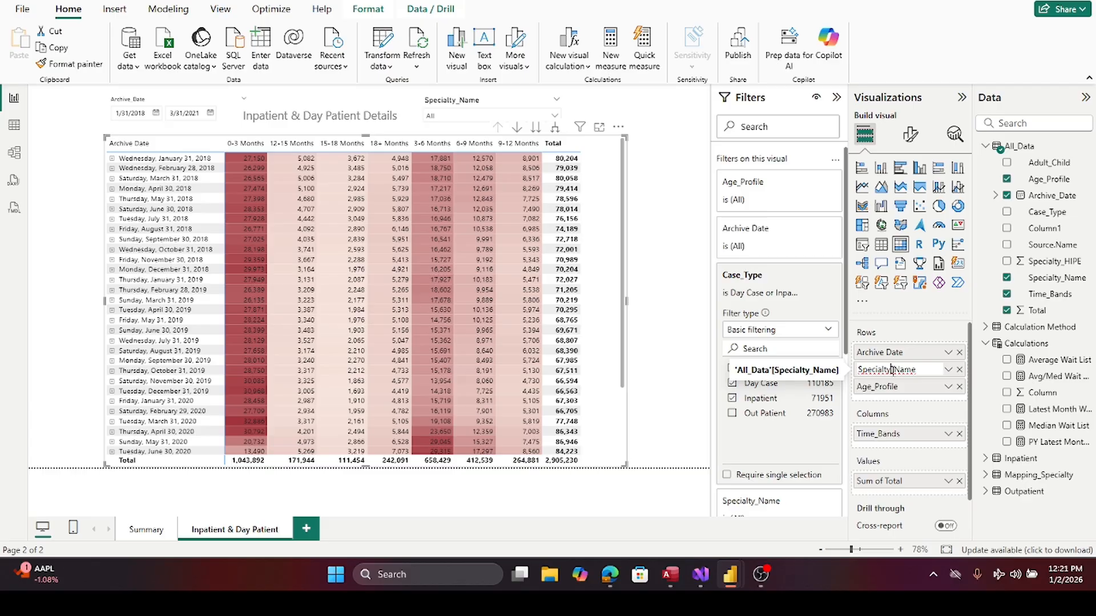
left_click(893, 371)
key("BackSpace")
key("Return")
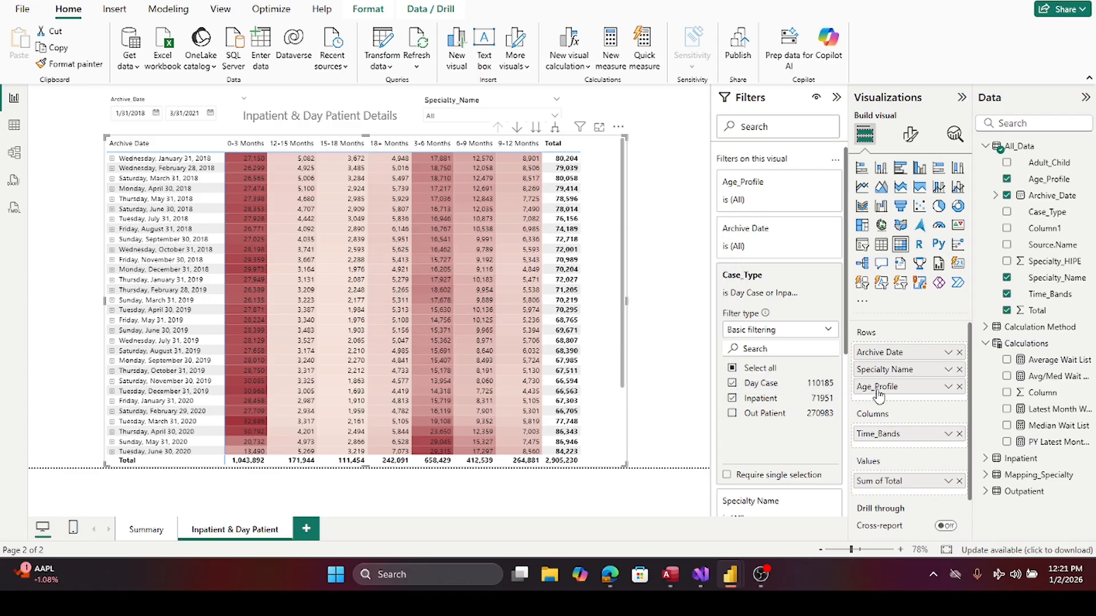
- Rename the matrix's Age_Profile row field as Age Profile and its Time_Bands column field as Time Bands
double_click(877, 390)
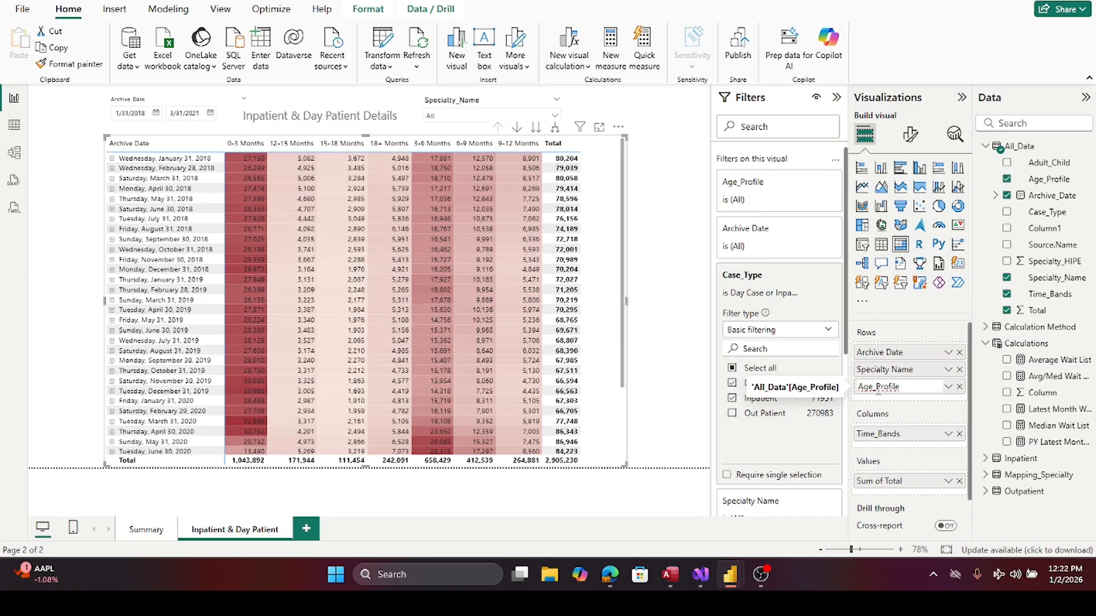
left_click(878, 387)
key("BackSpace")
key("Return")
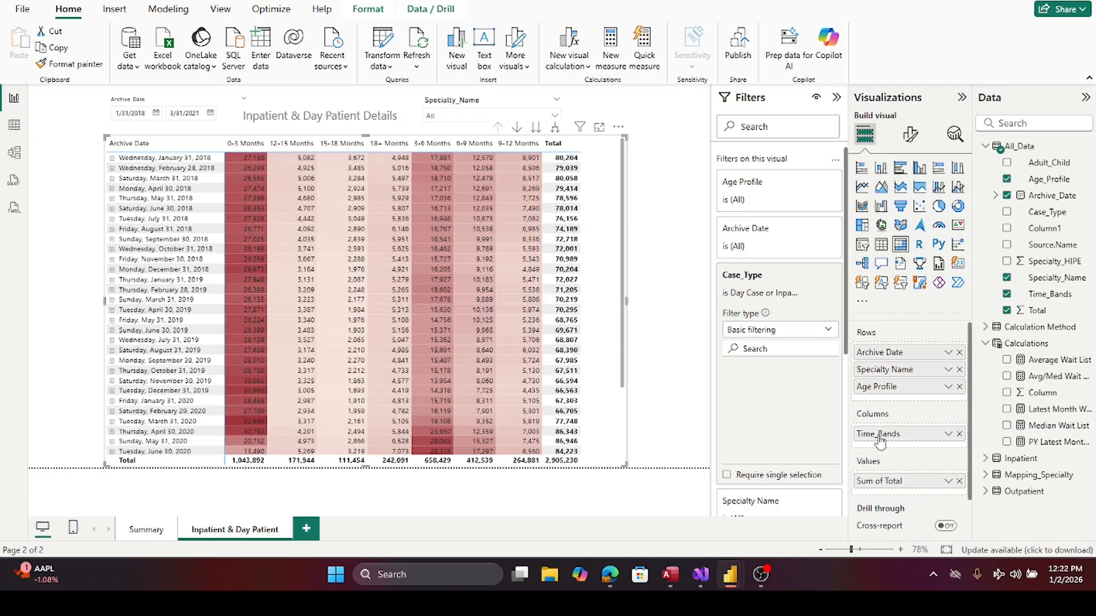
double_click(880, 435)
left_click(879, 435)
key("BackSpace")
key("Return")
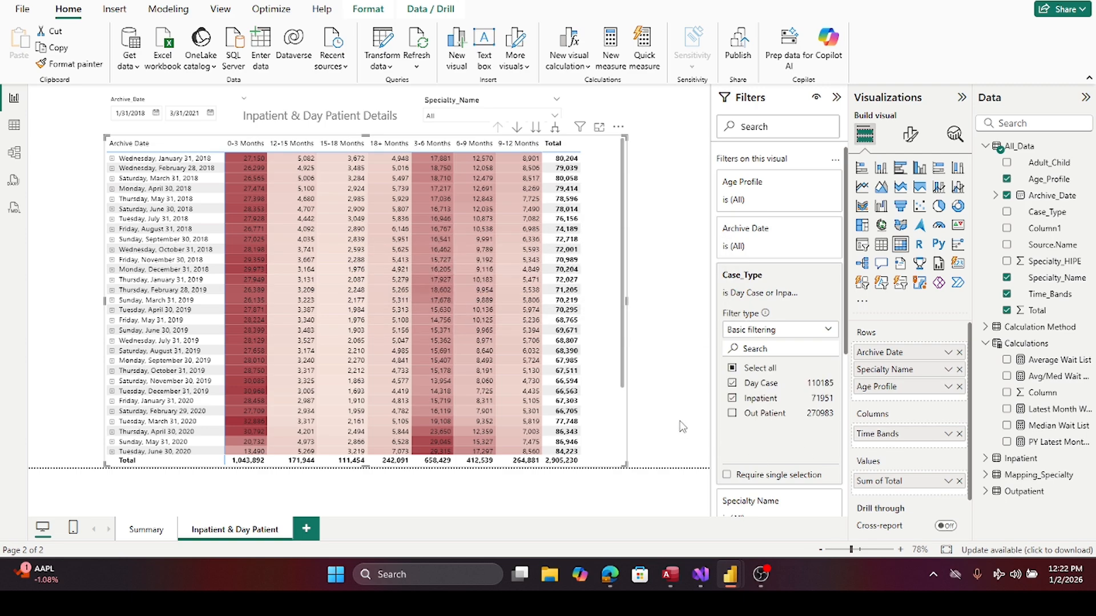
- Rename the matrix's Sum of Total value field as Total and check the tooltip labels
double_click(889, 481)
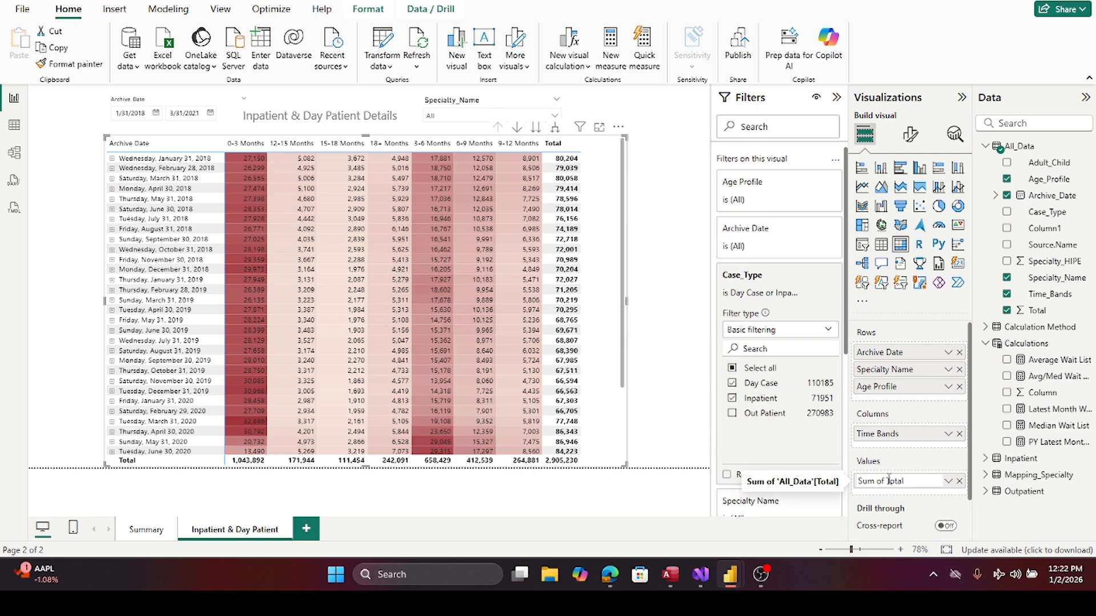
left_click_drag(885, 480, 638, 511)
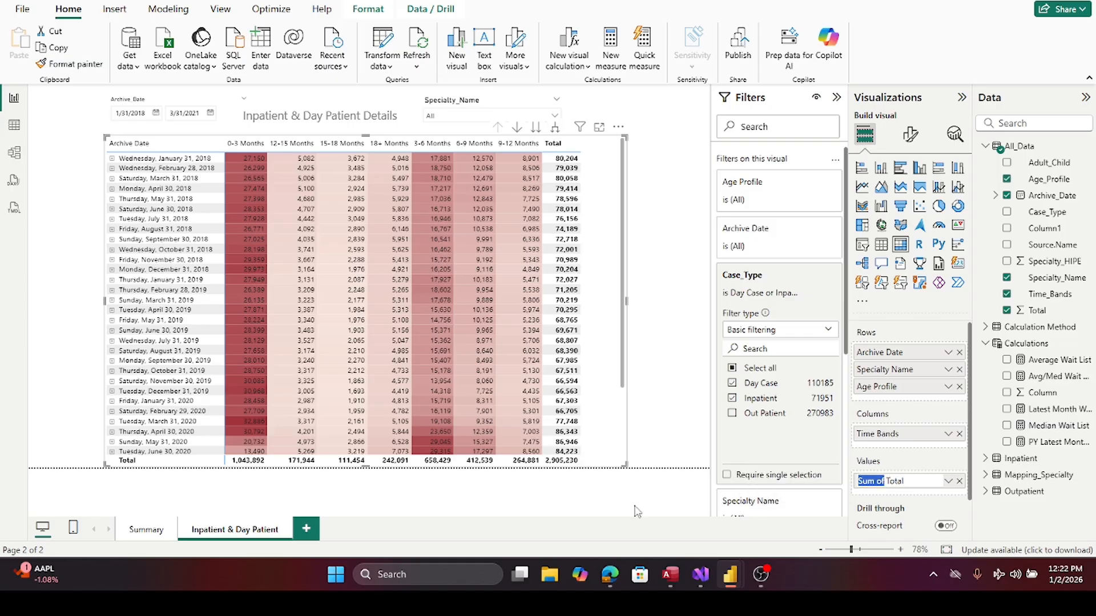
key("BackSpace")
key("Return")
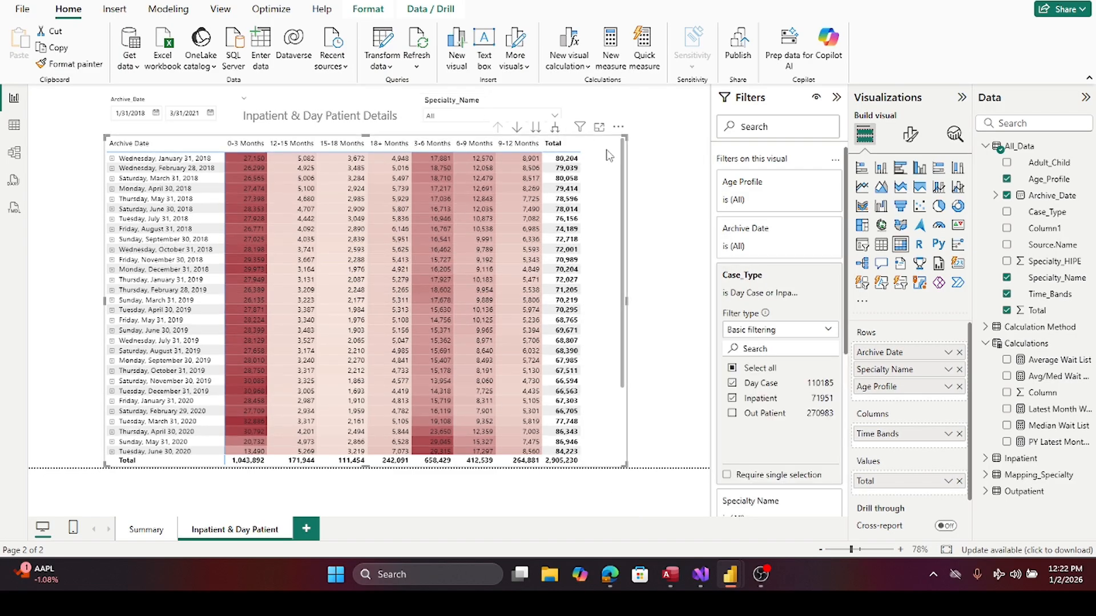
mouse_move(233, 164)
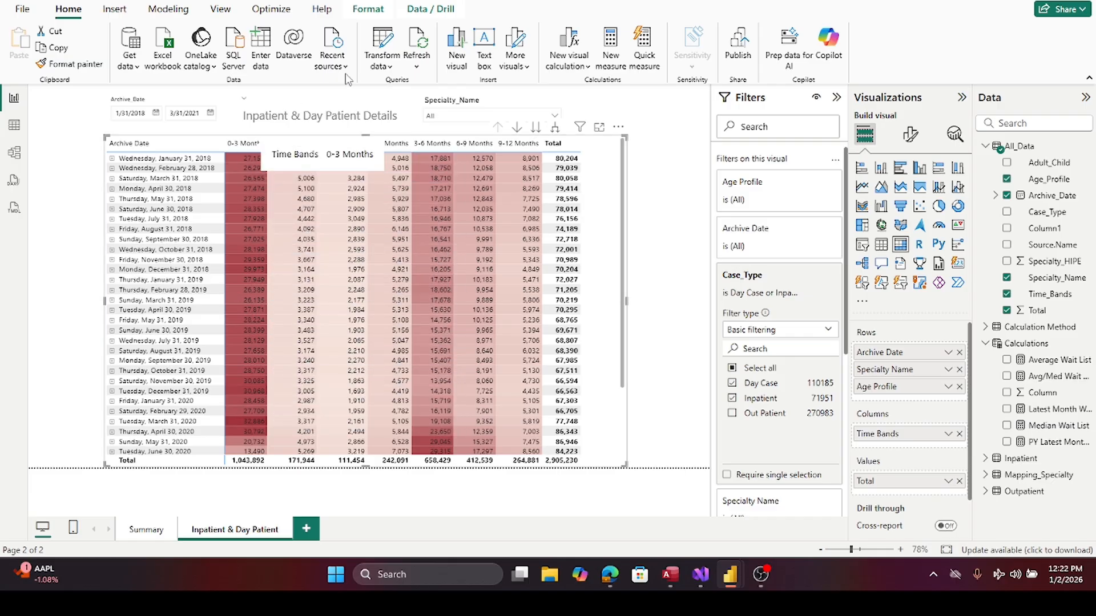
- Check the matrix with the specialty slicer set to Accident & Emergency, Cardiology and Child/Adolescent Psychiatry in turn, clearing each selection
left_click(556, 117)
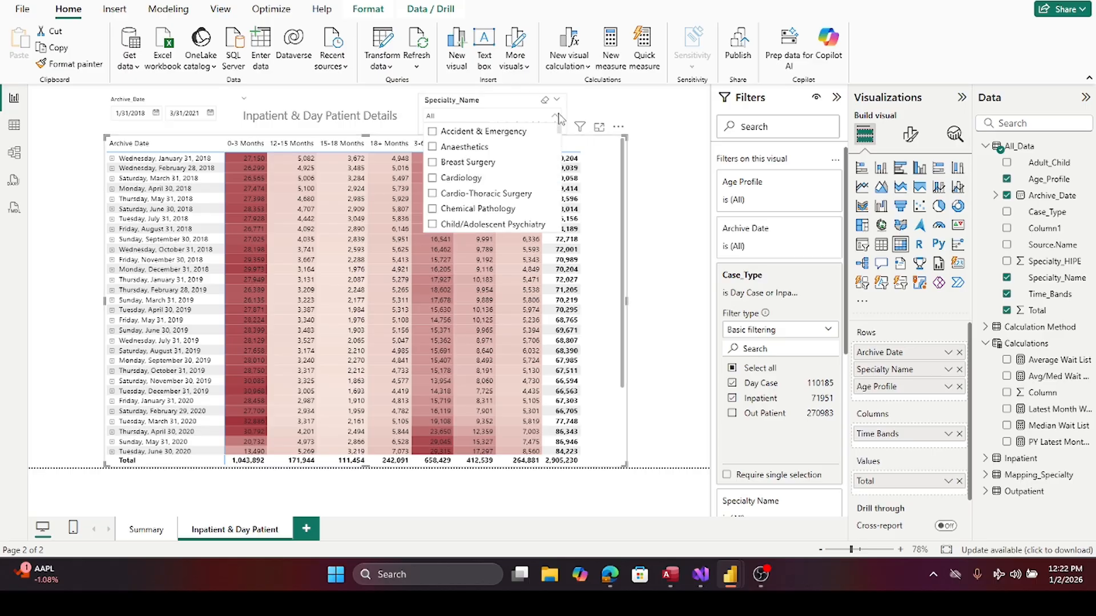
left_click(433, 133)
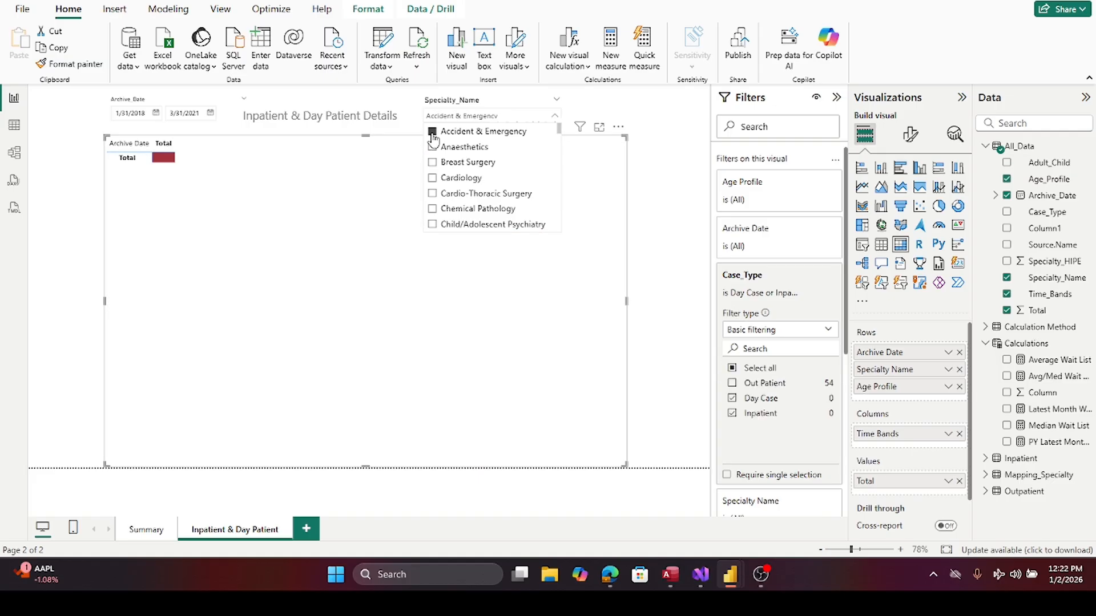
left_click(433, 135)
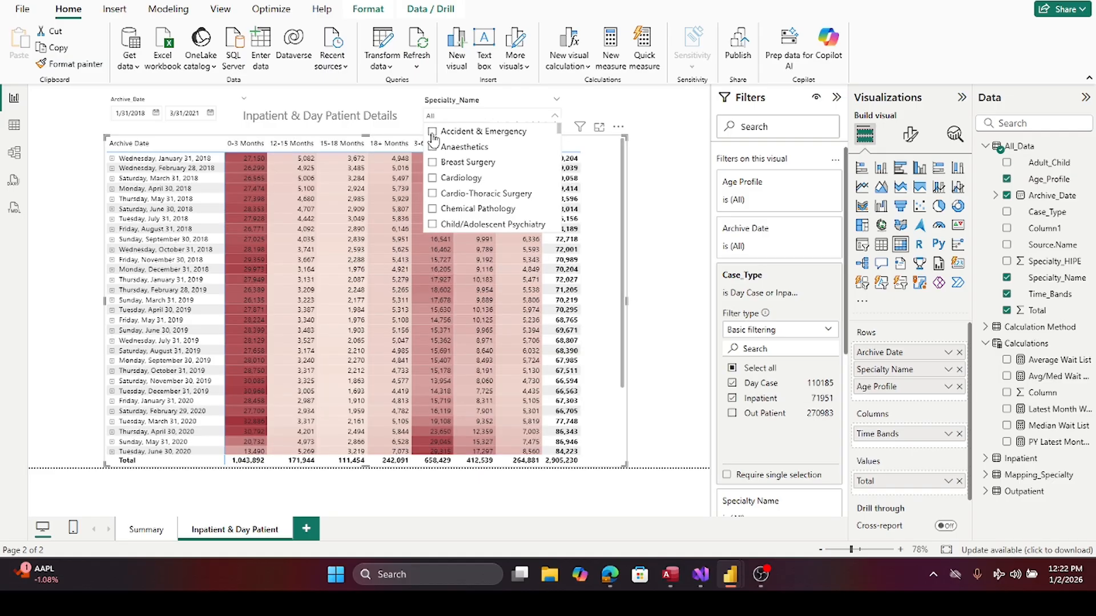
left_click(433, 178)
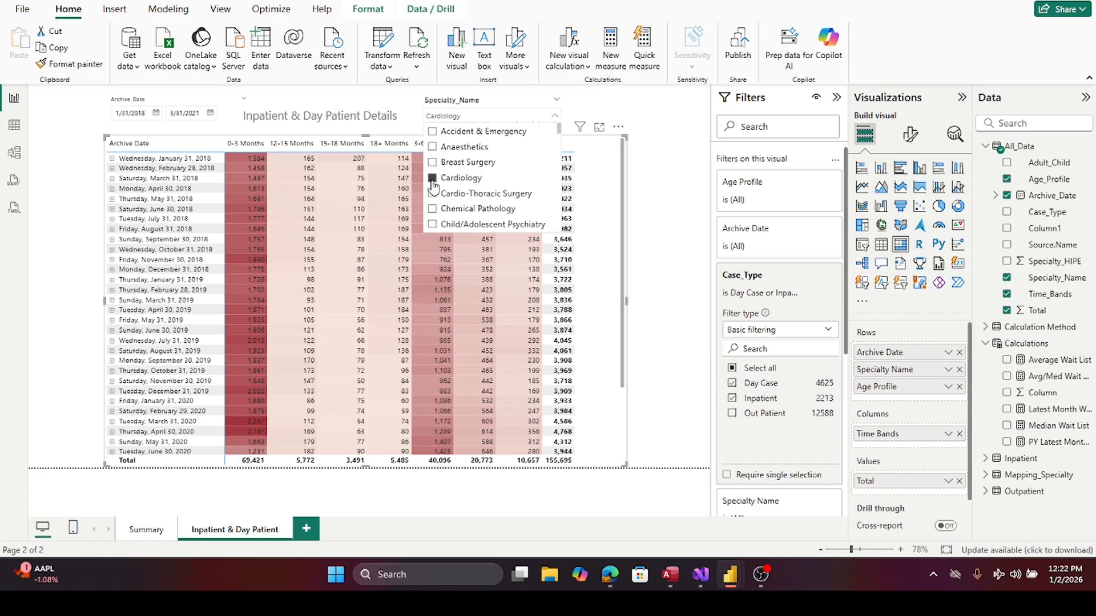
left_click(433, 180)
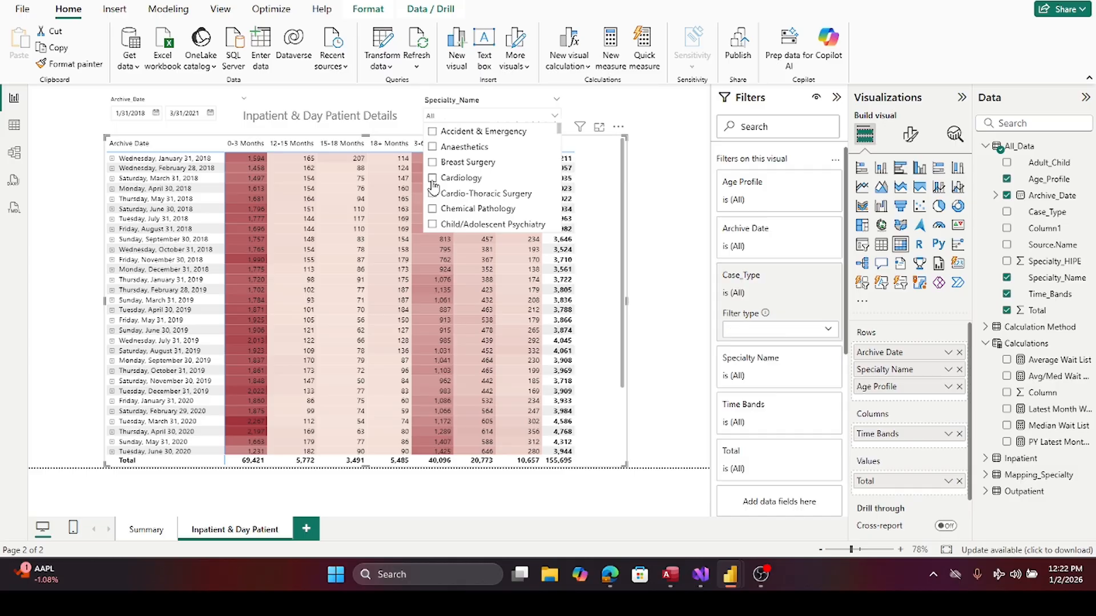
left_click(433, 224)
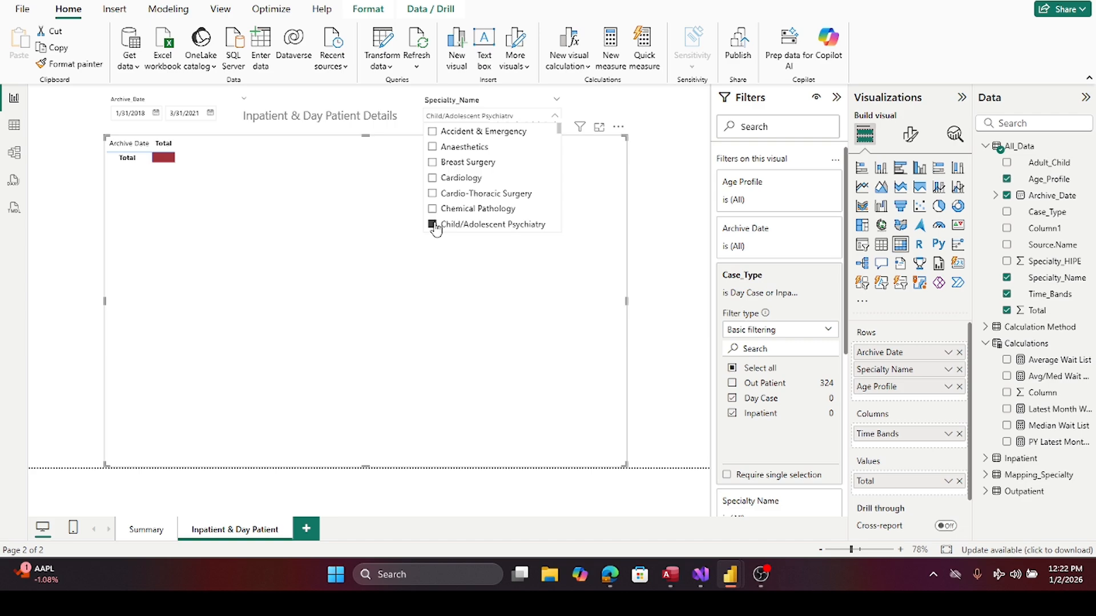
left_click(432, 225)
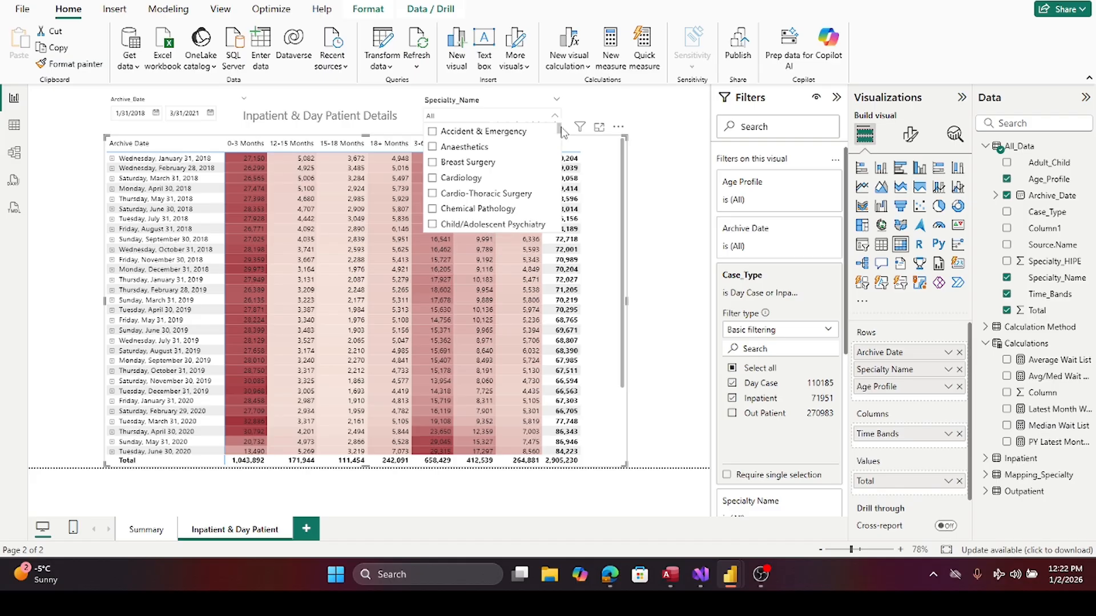
- Check the matrix for Palliative Medicine through the specialty slicer, clear that selection and close the specialty list
left_click_drag(559, 131, 558, 217)
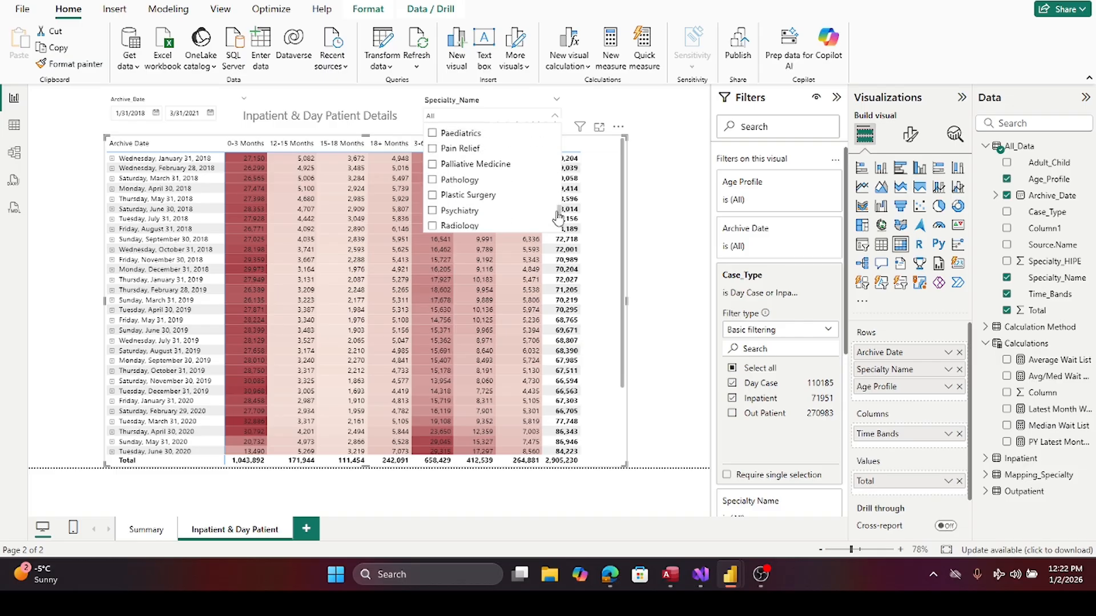
left_click(432, 165)
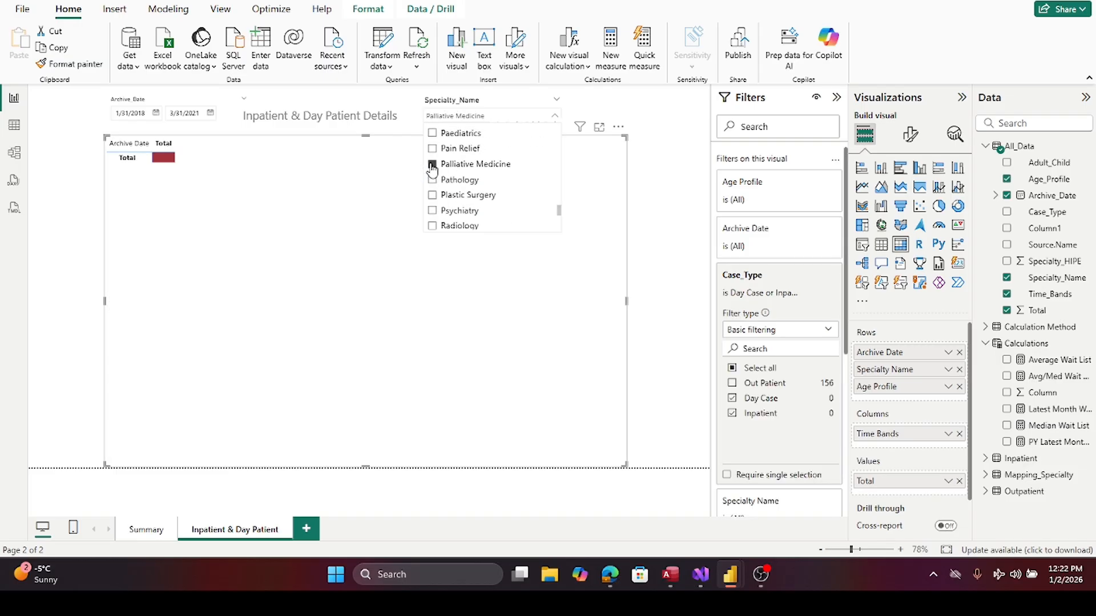
left_click(432, 165)
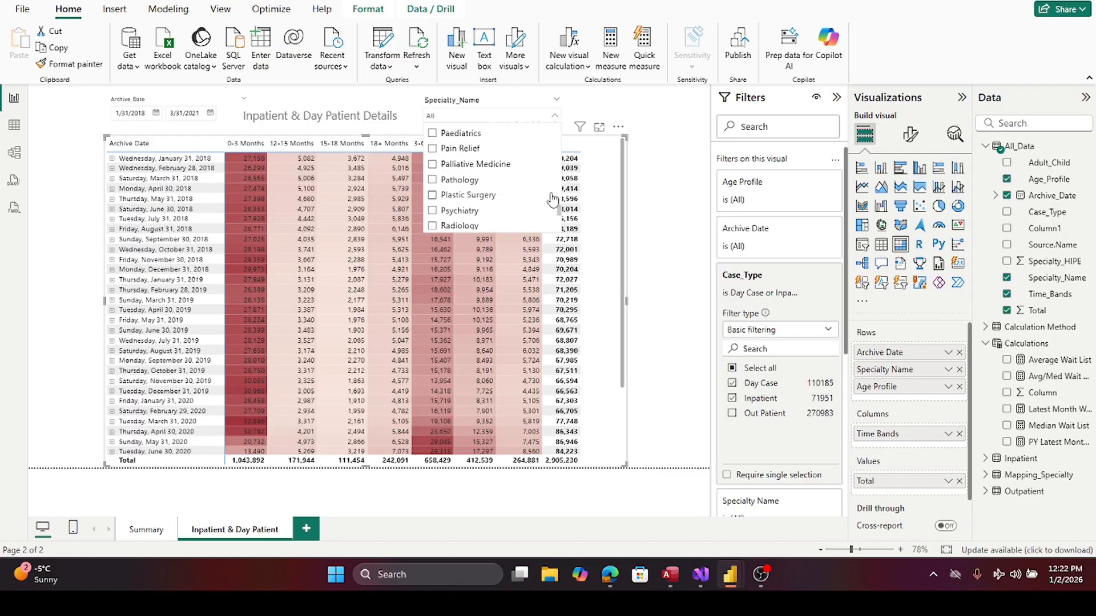
left_click_drag(599, 85, 654, 135)
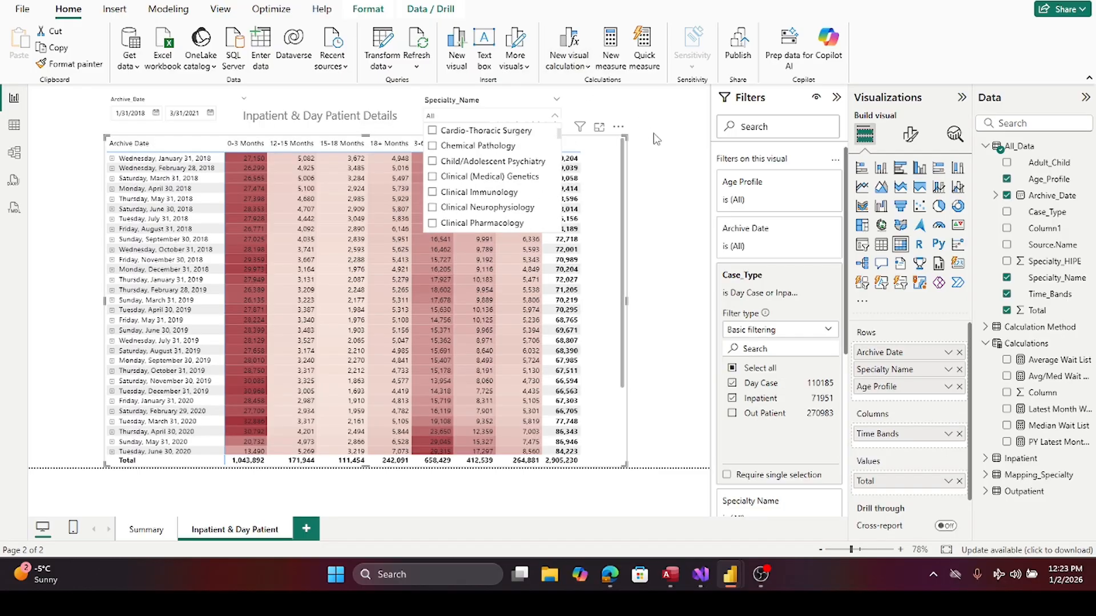
left_click(654, 136)
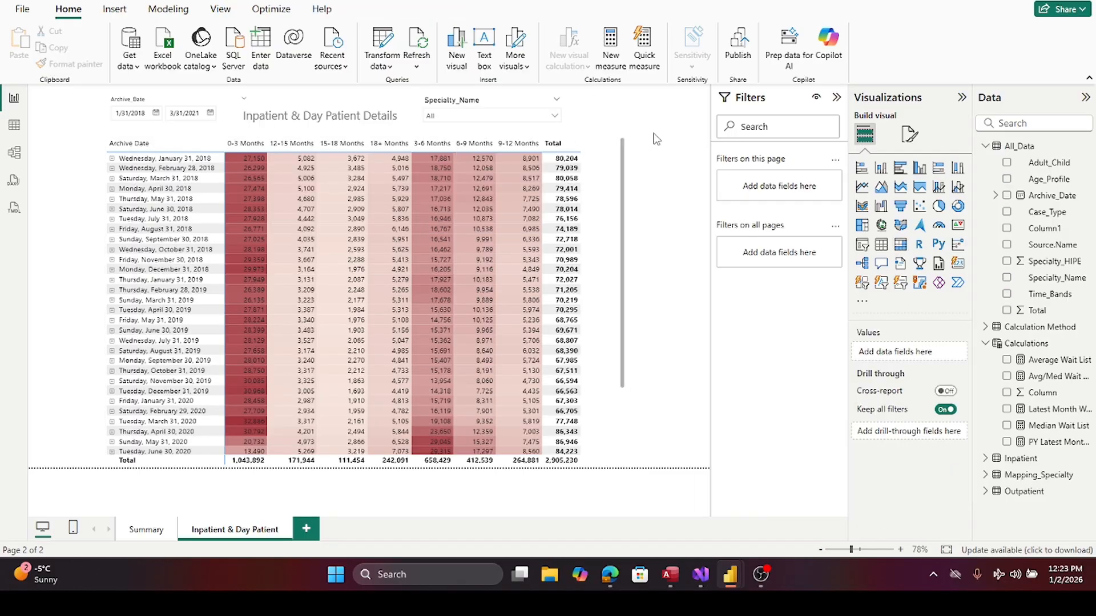
- Sort the matrix by Total in descending order
left_click(624, 135)
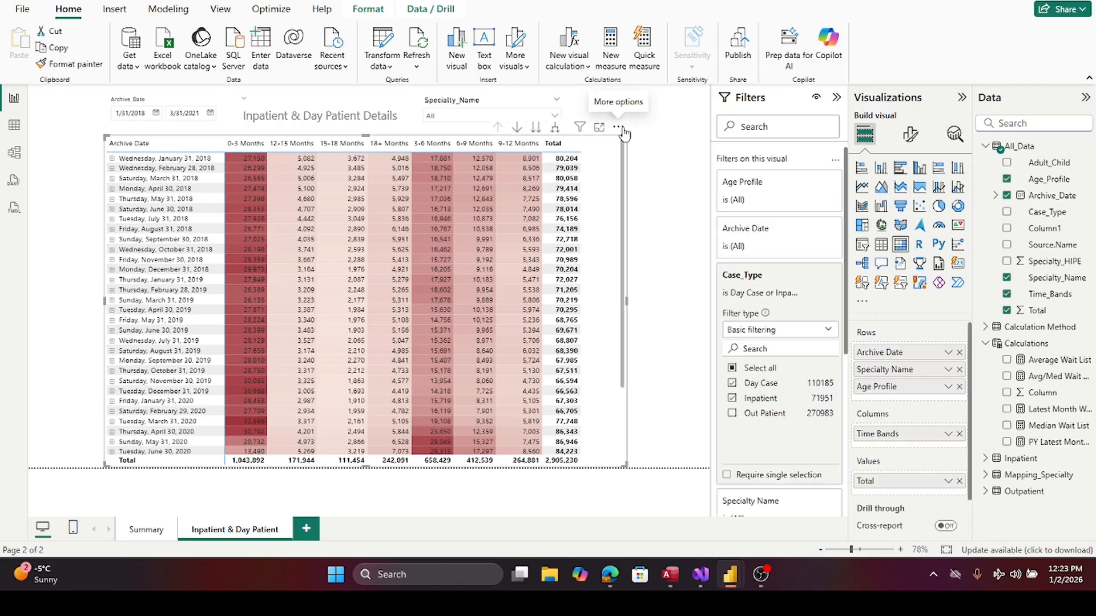
left_click(619, 128)
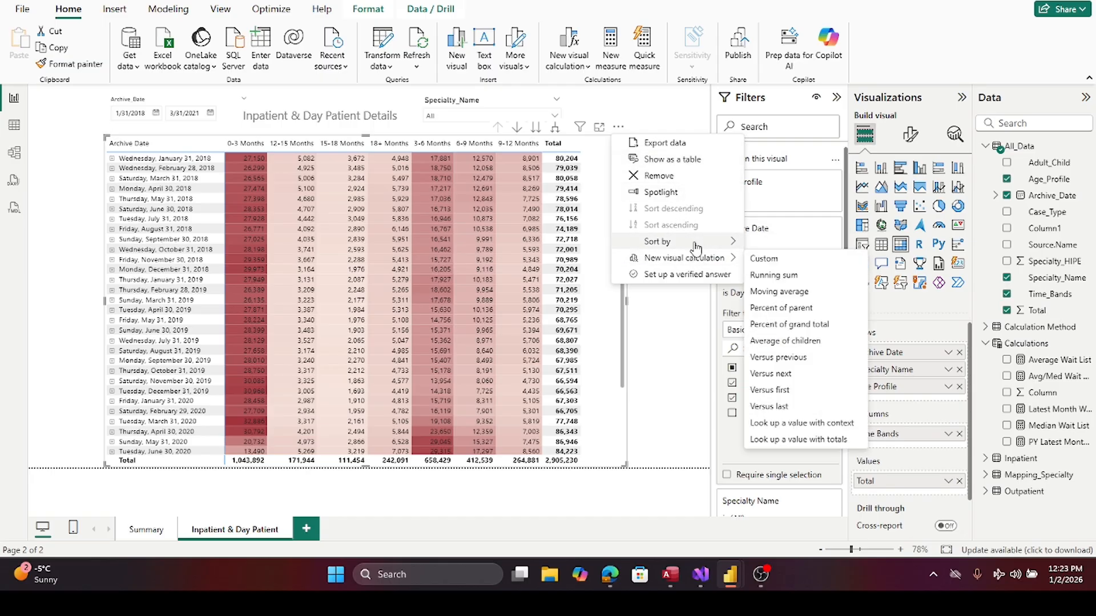
mouse_move(695, 246)
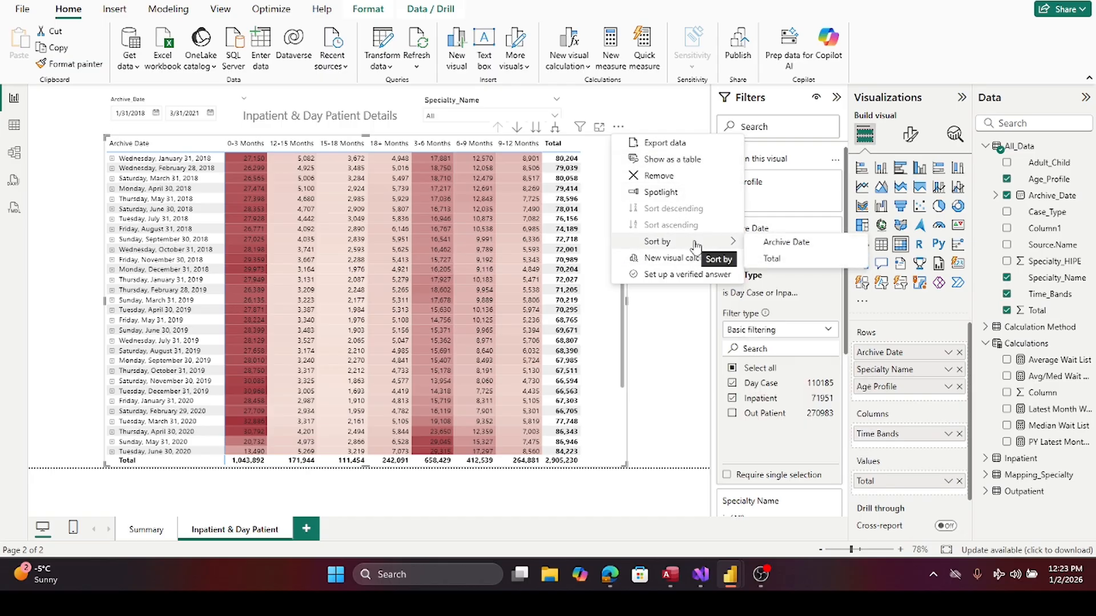
left_click(771, 260)
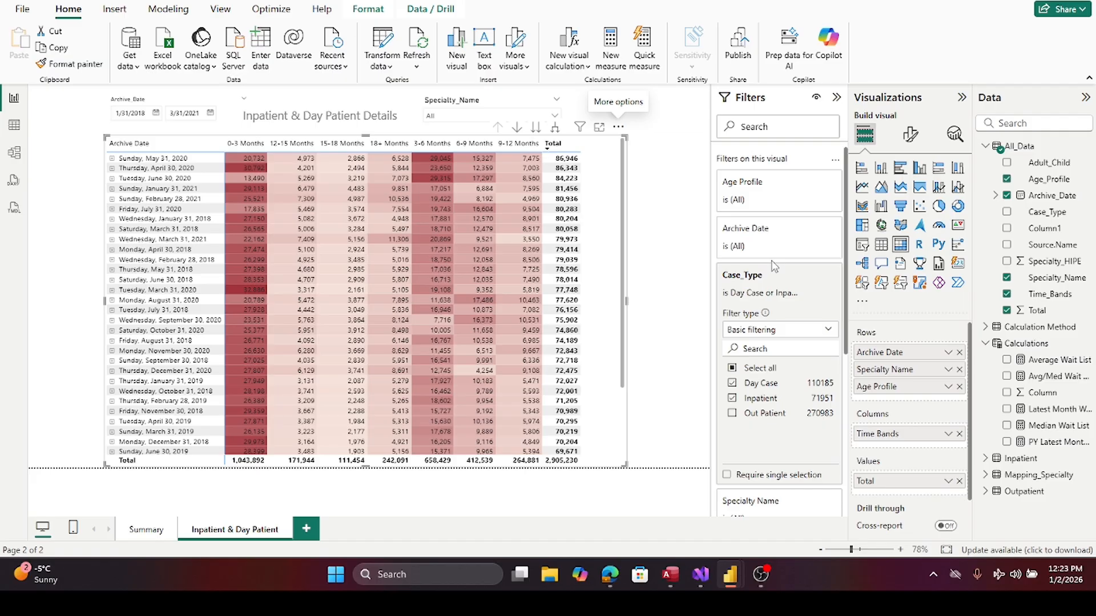
left_click(618, 129)
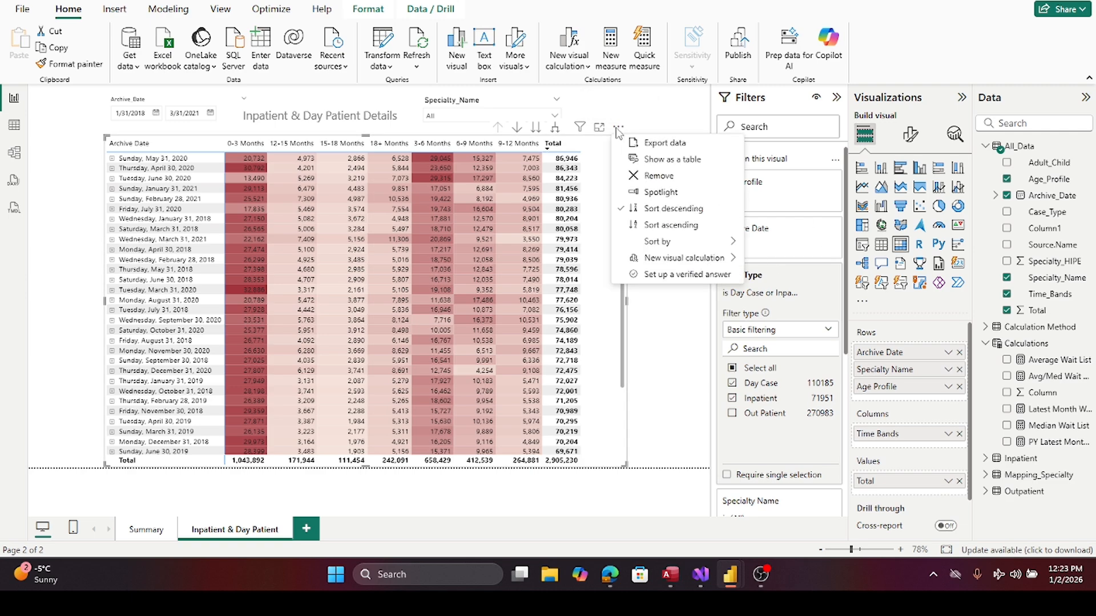
left_click(700, 212)
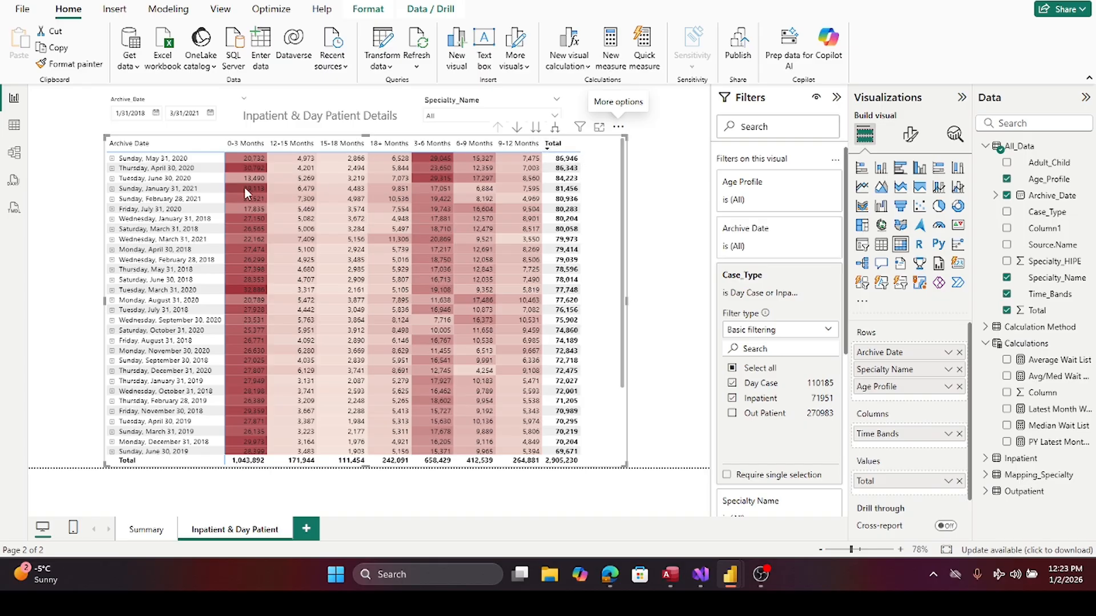
- Sort the matrix by Archive Date with the latest date first and deselect it
left_click(618, 126)
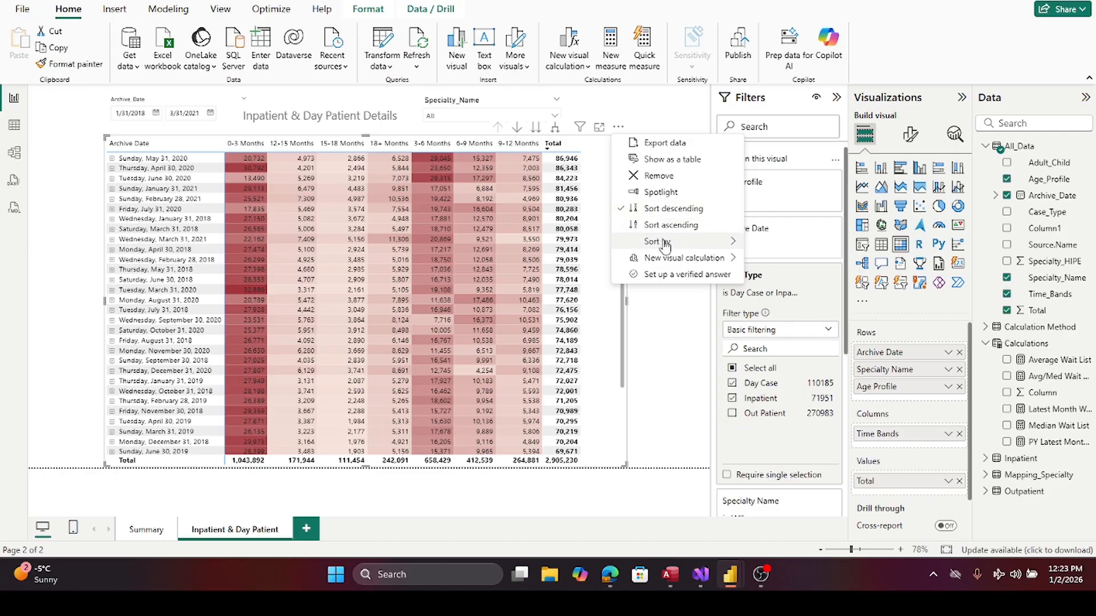
mouse_move(664, 244)
left_click(770, 242)
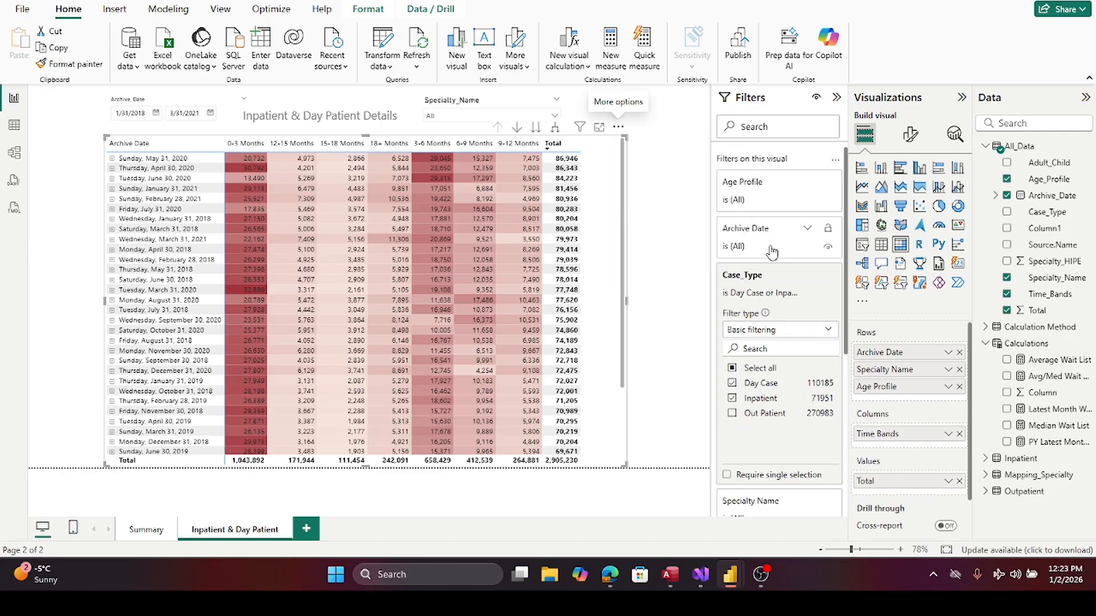
left_click(656, 235)
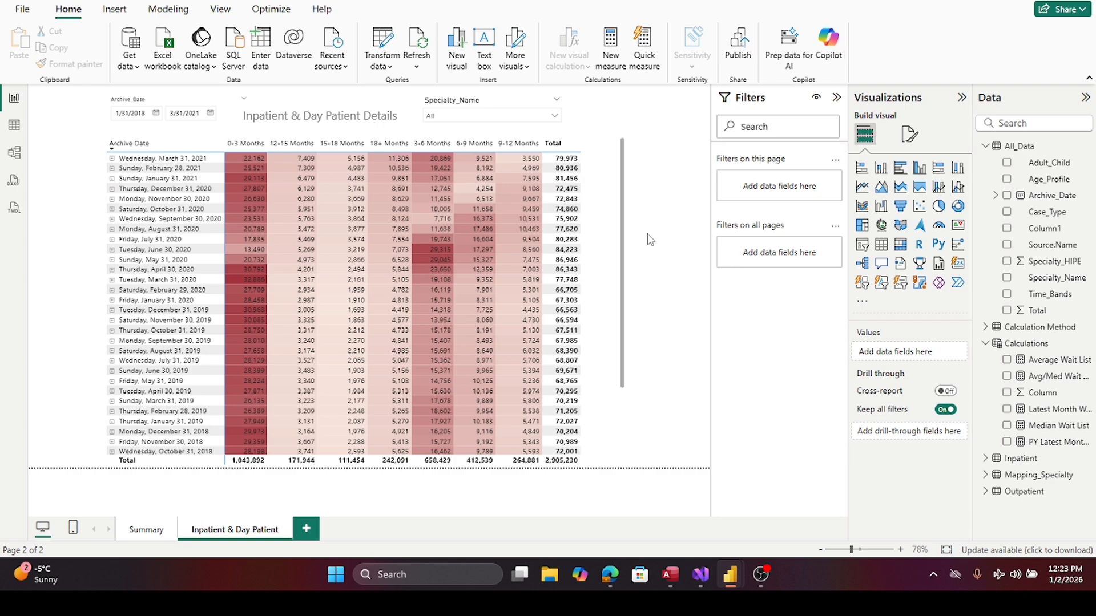
- Copy the matrix onto a new report page named Out Patient
left_click(608, 236)
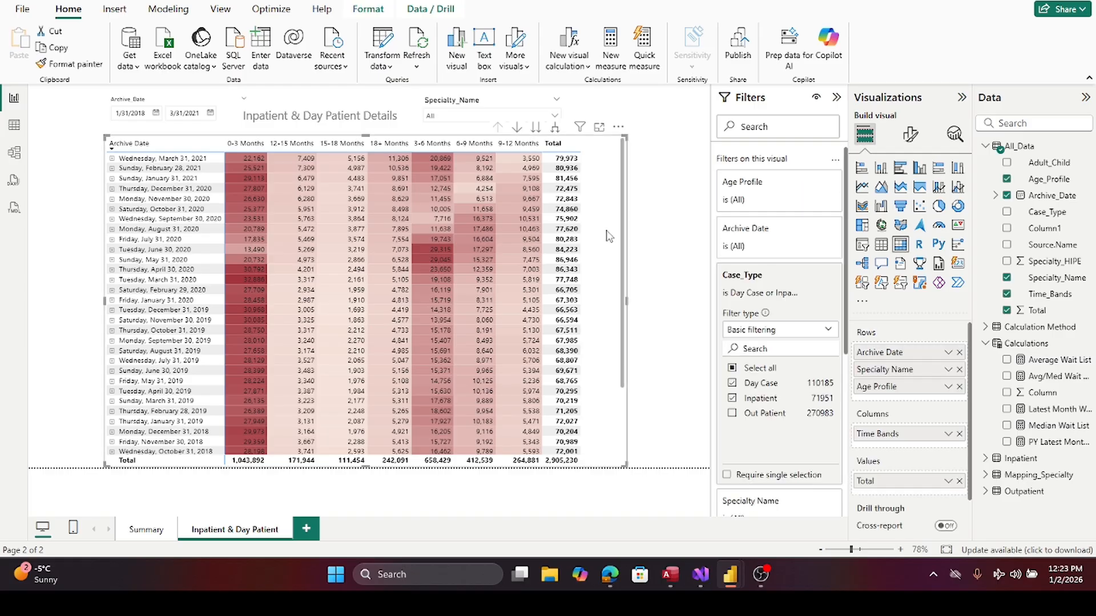
key("ctrl+c")
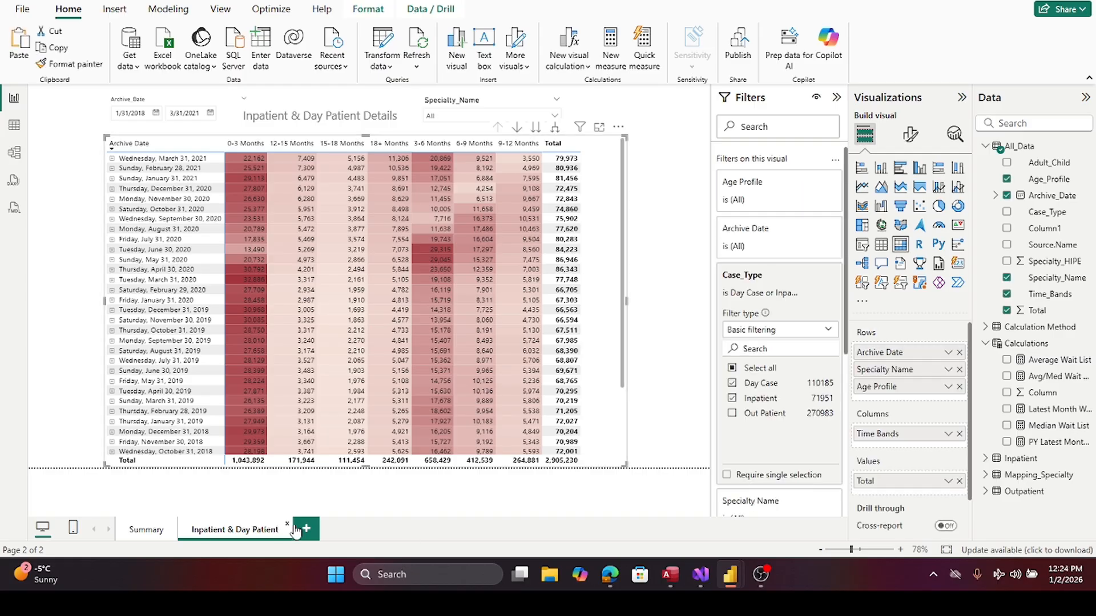
left_click(312, 532)
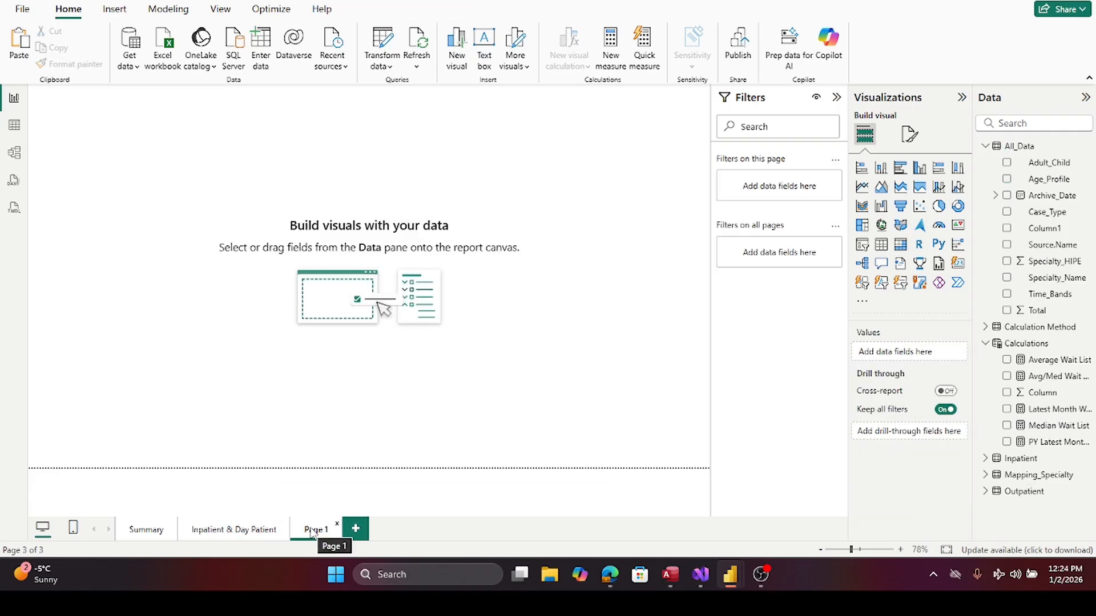
double_click(311, 532)
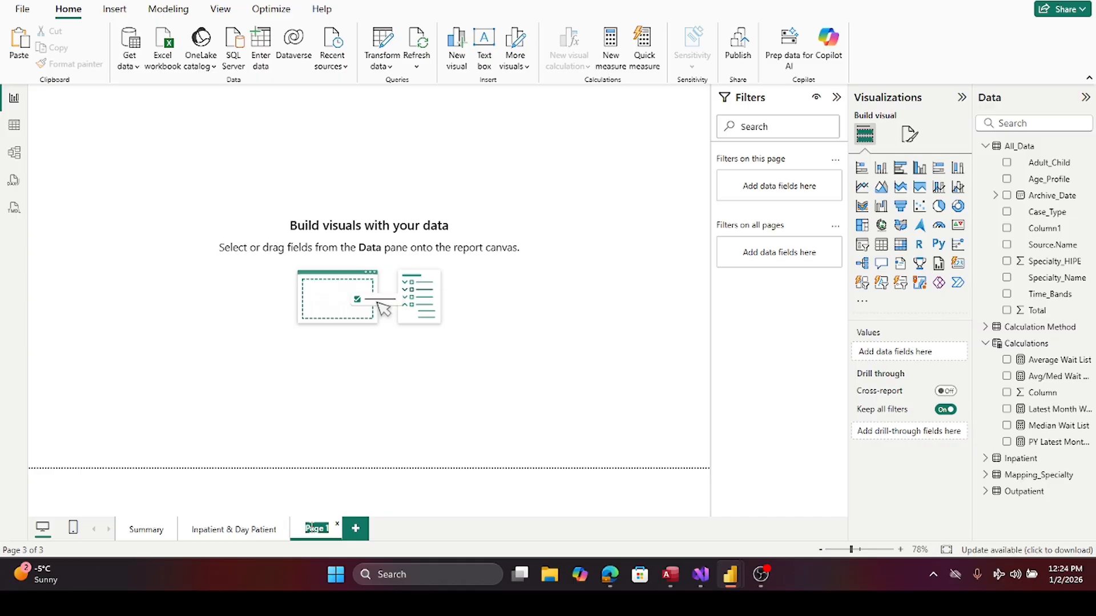
type("Out ")
type("patient")
key("Return")
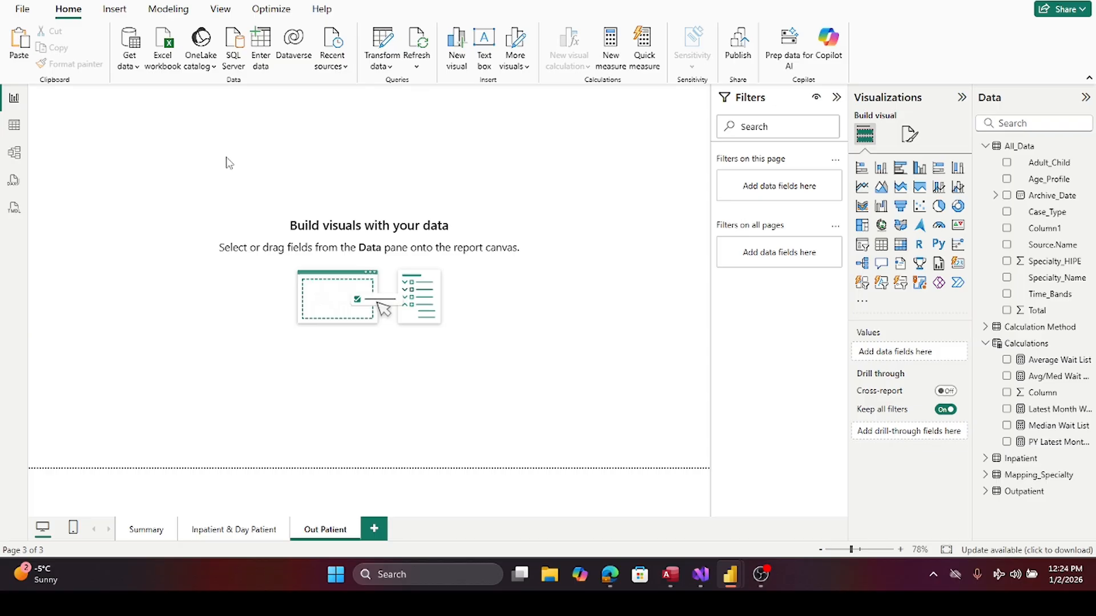
key("ctrl+v")
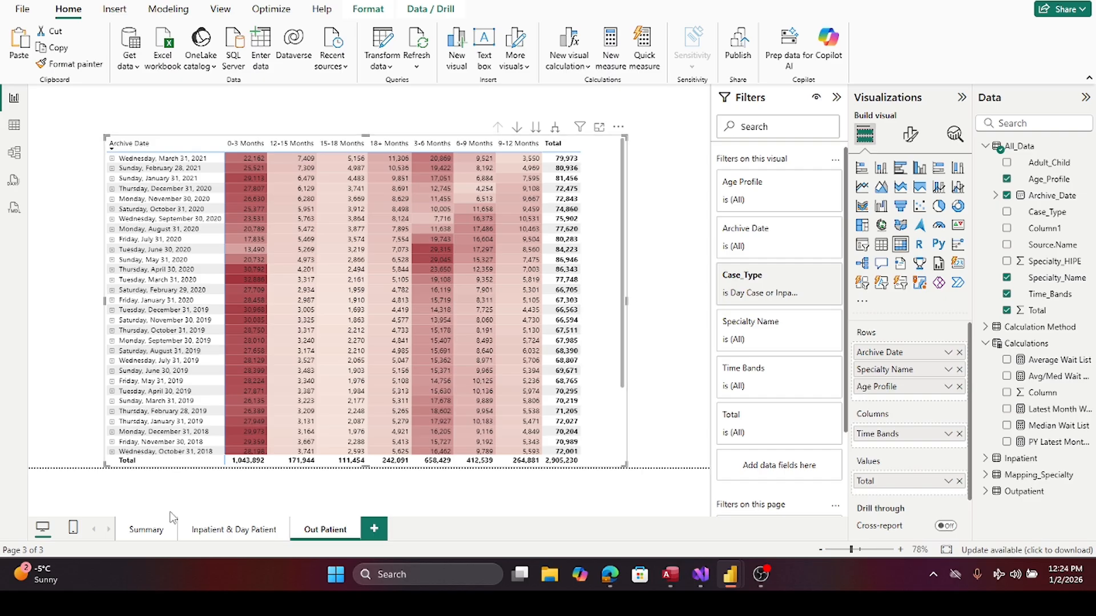
- Return to the Inpatient & Day Patient page and delete the new Out Patient page
left_click(212, 531)
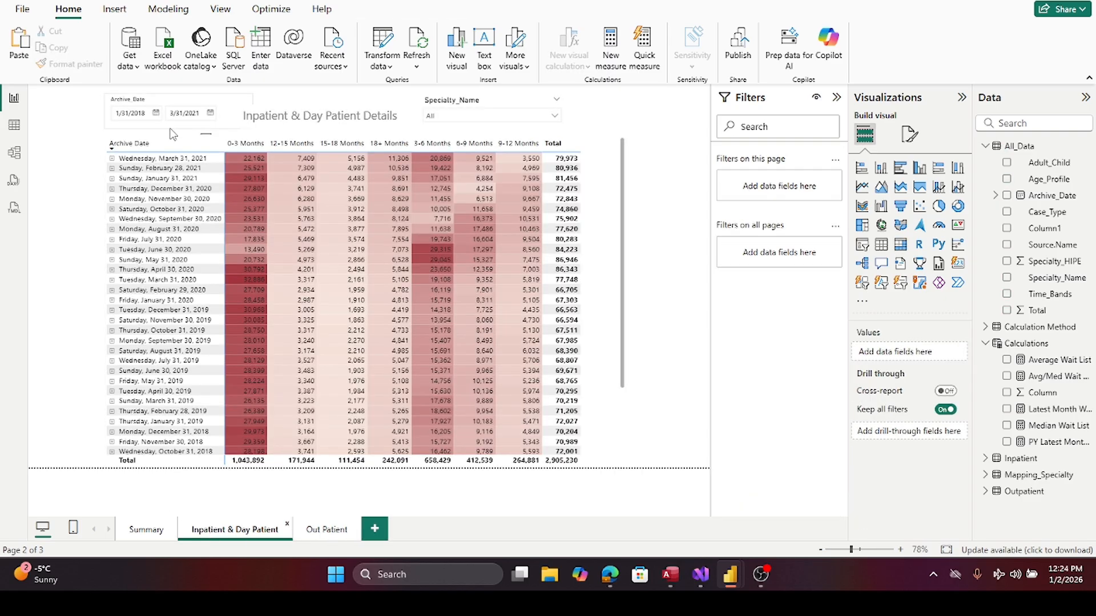
left_click(357, 524)
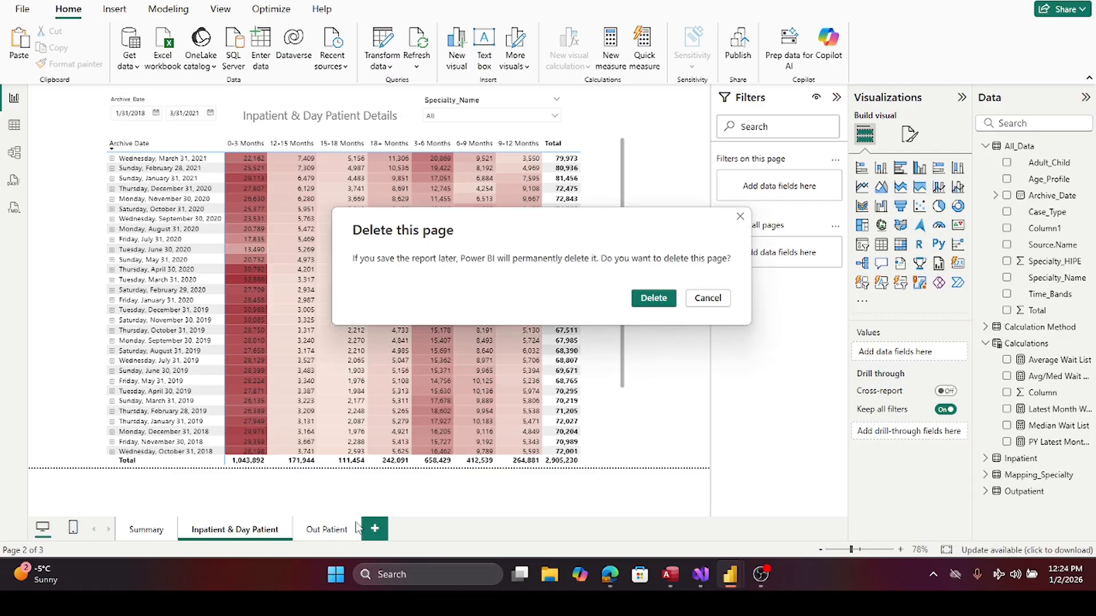
left_click(653, 298)
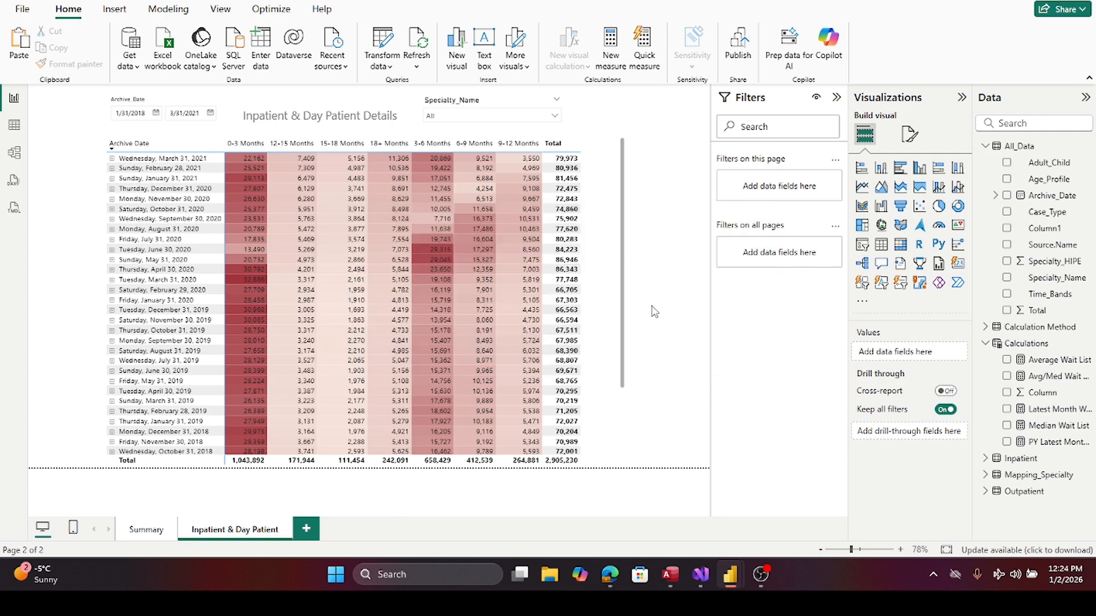
- Duplicate the Inpatient & Day Patient page and rename the copy Out Patient
right_click(256, 533)
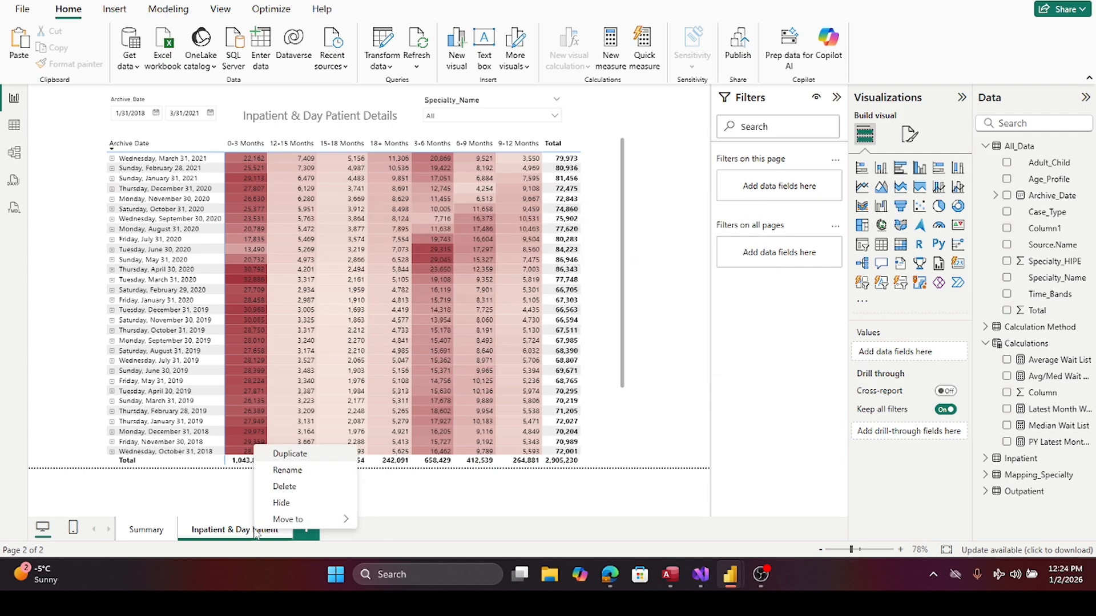
left_click(303, 460)
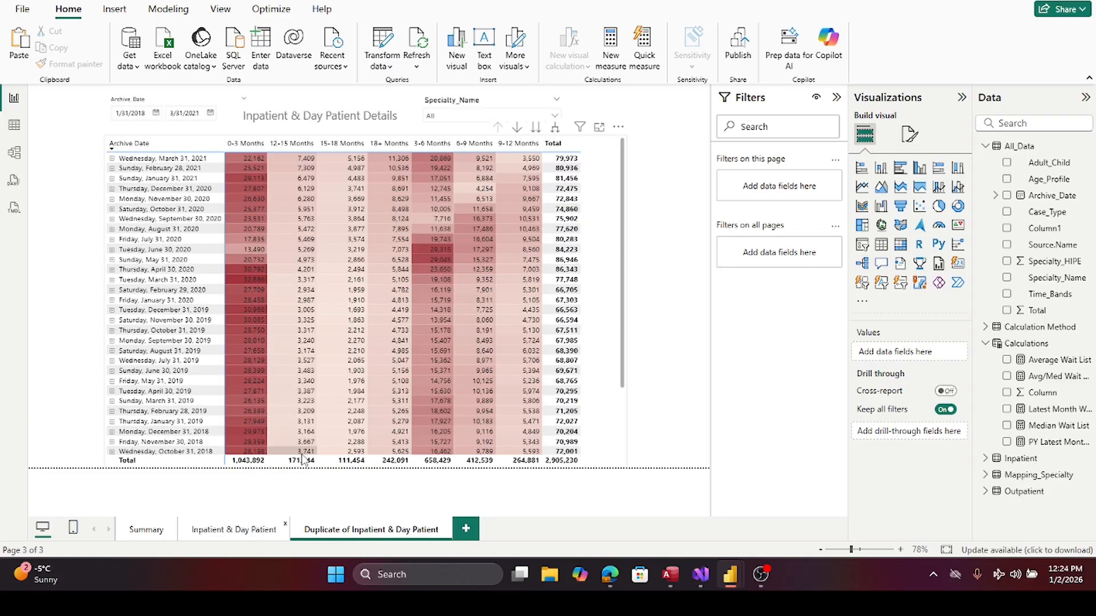
double_click(360, 531)
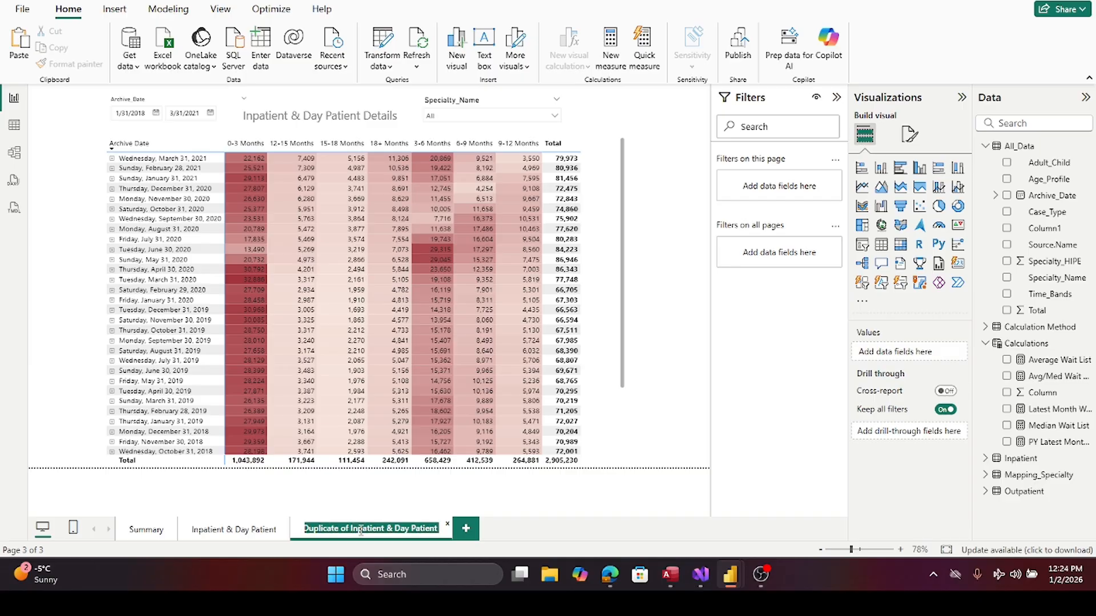
type("Out")
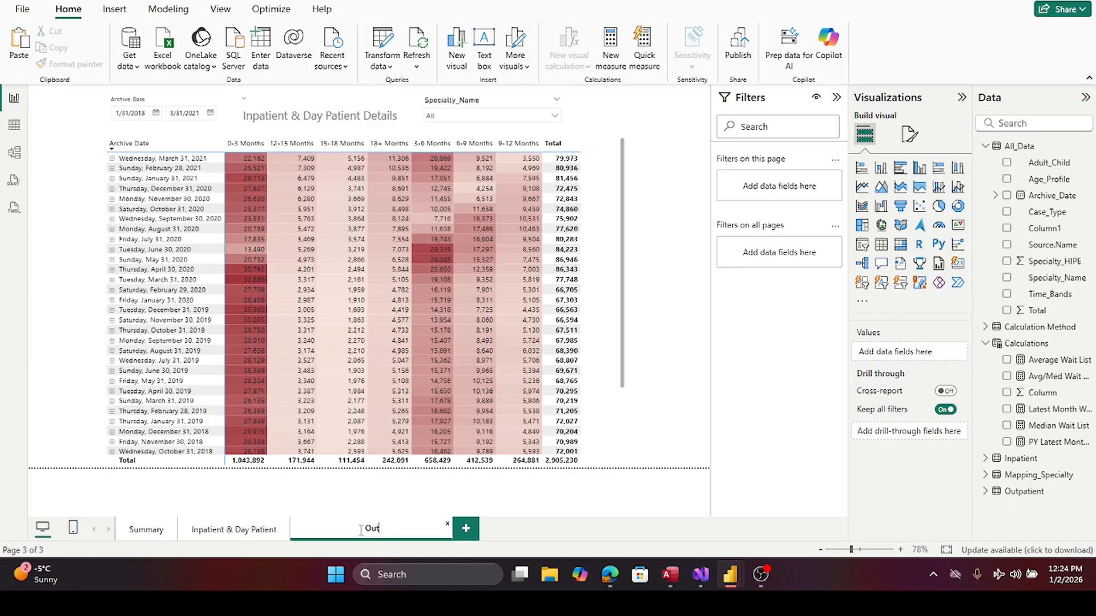
type(" Patient")
key("Return")
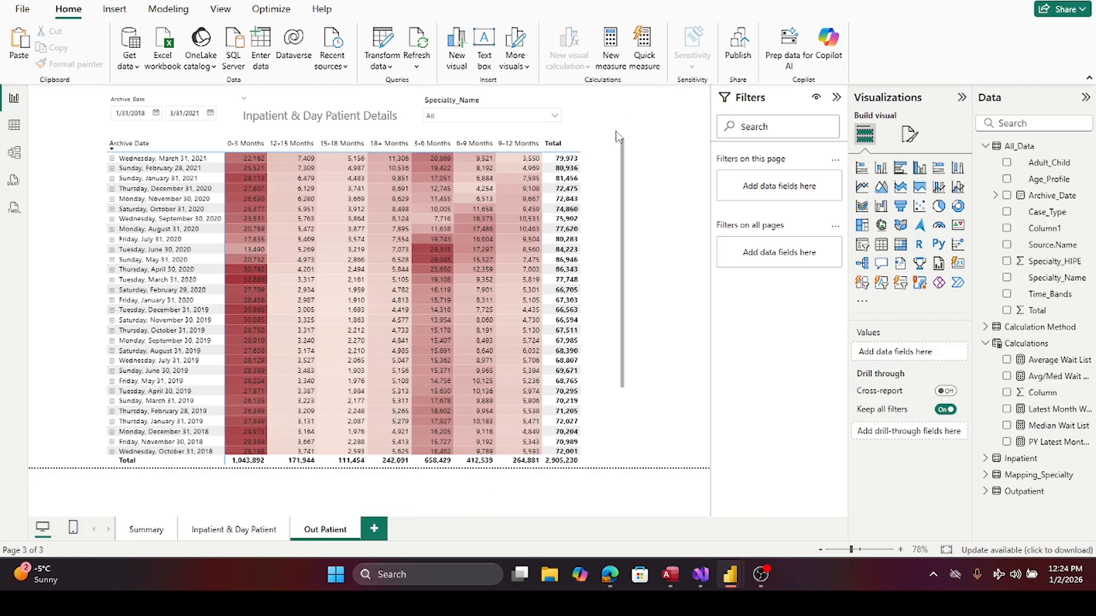
- Change the matrix's Case_Type filter on the Out Patient page so that only Out Patient is selected
left_click(613, 146)
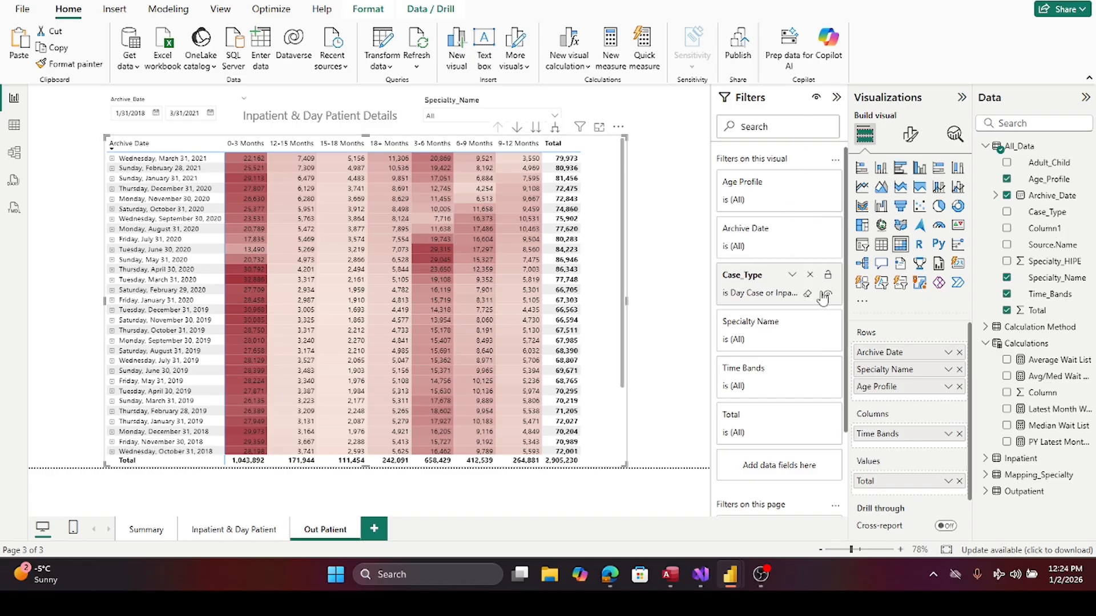
mouse_move(766, 301)
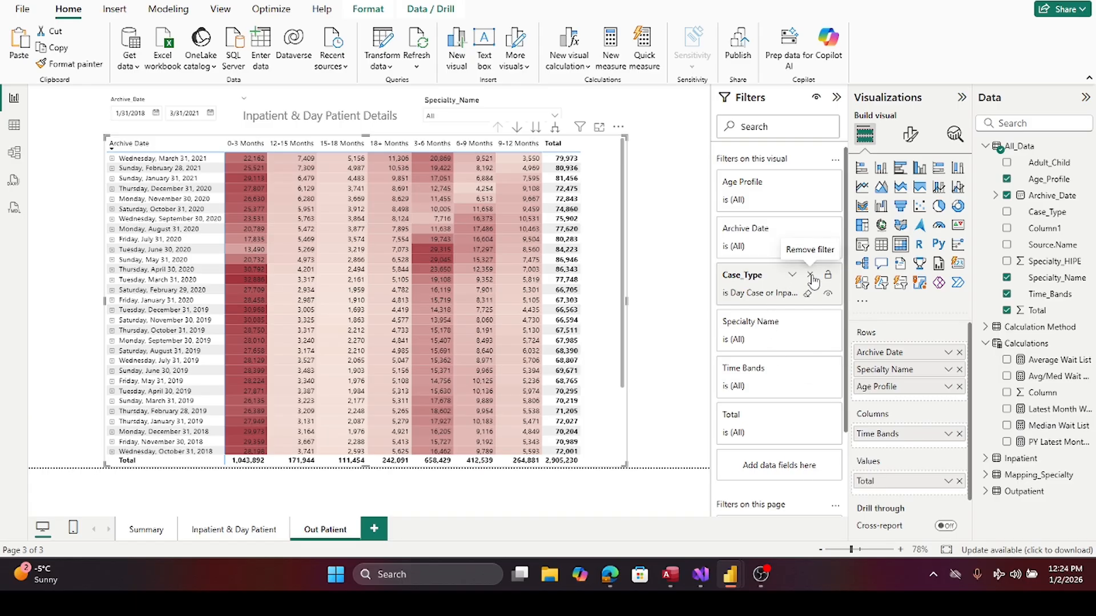
left_click(793, 279)
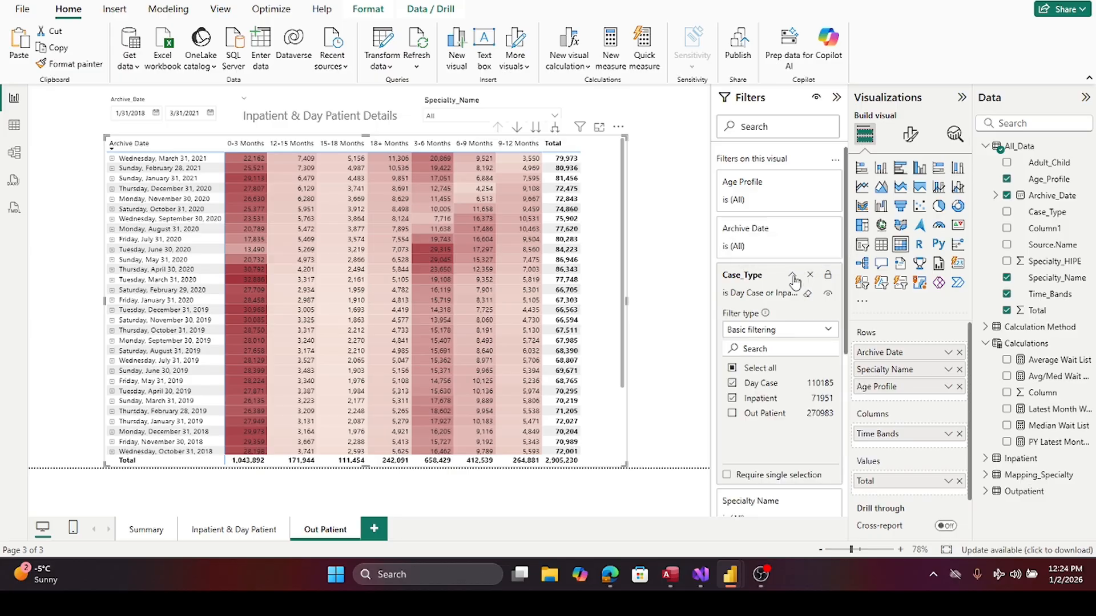
left_click(735, 370)
left_click(733, 368)
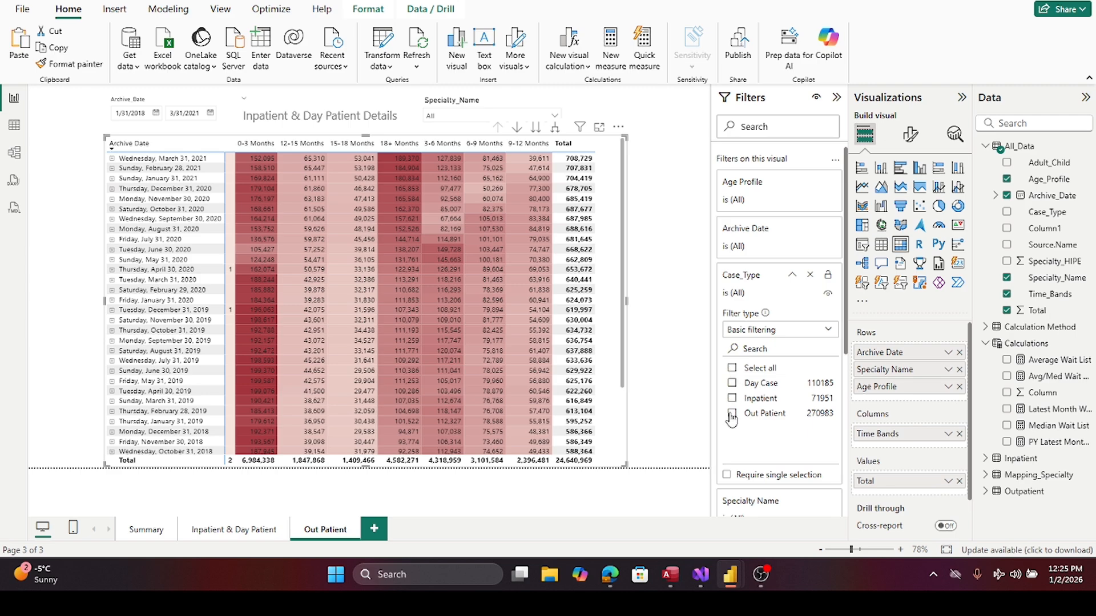
left_click(732, 413)
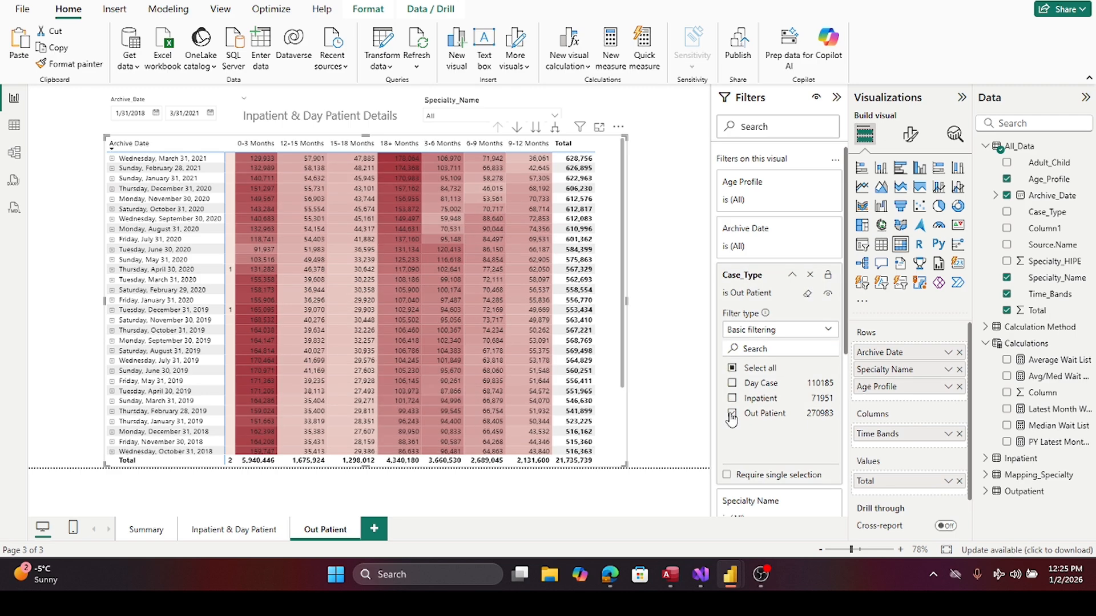
left_click(696, 374)
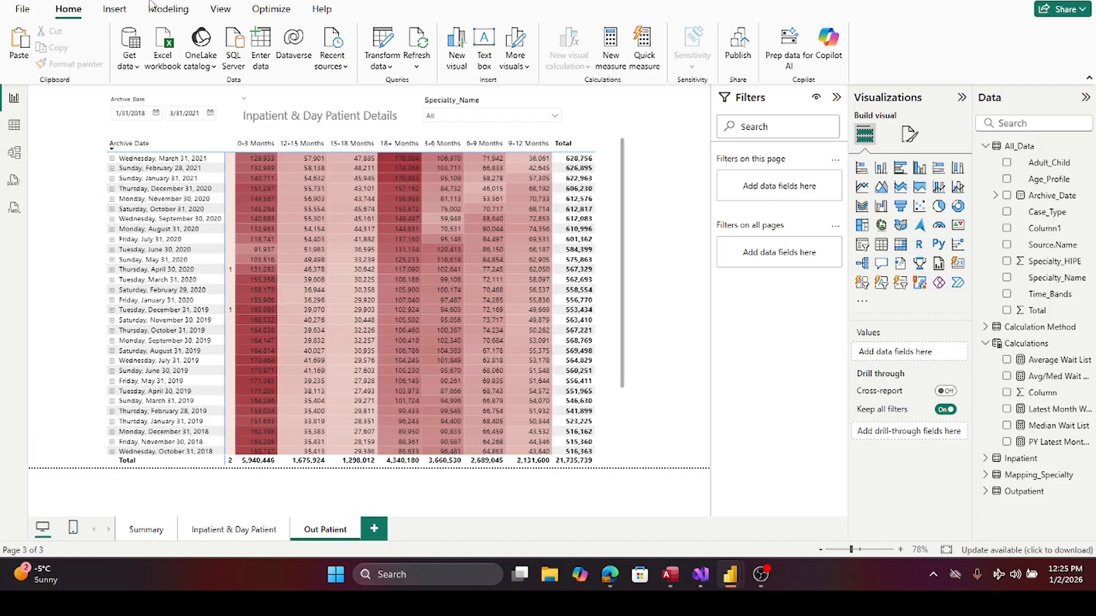
- Replace the page title text above the matrix with "Out Patient" and deselect the text box
double_click(268, 119)
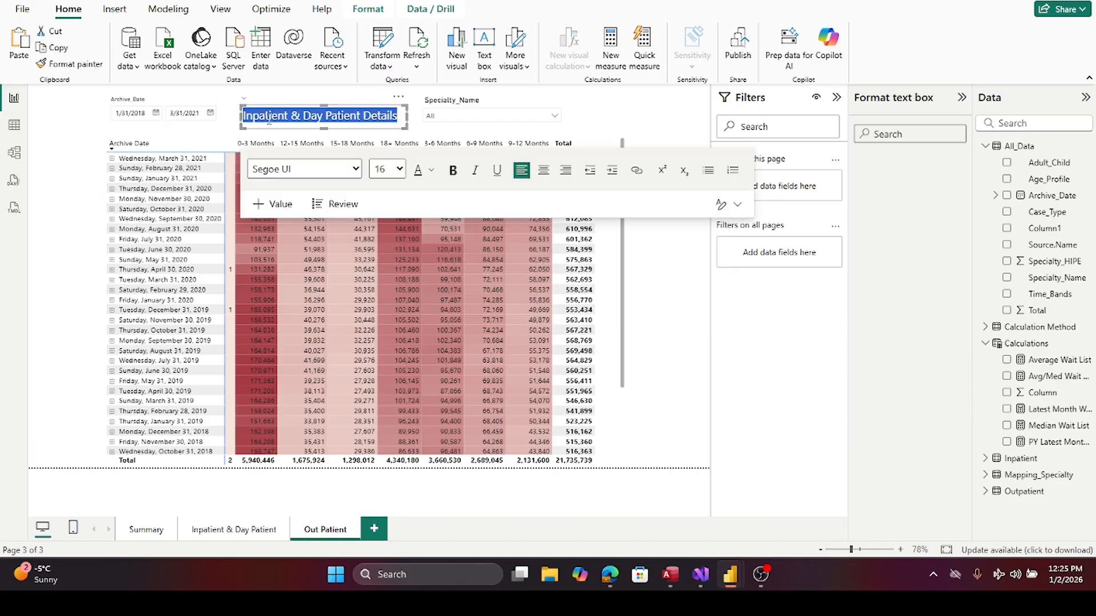
type("Out")
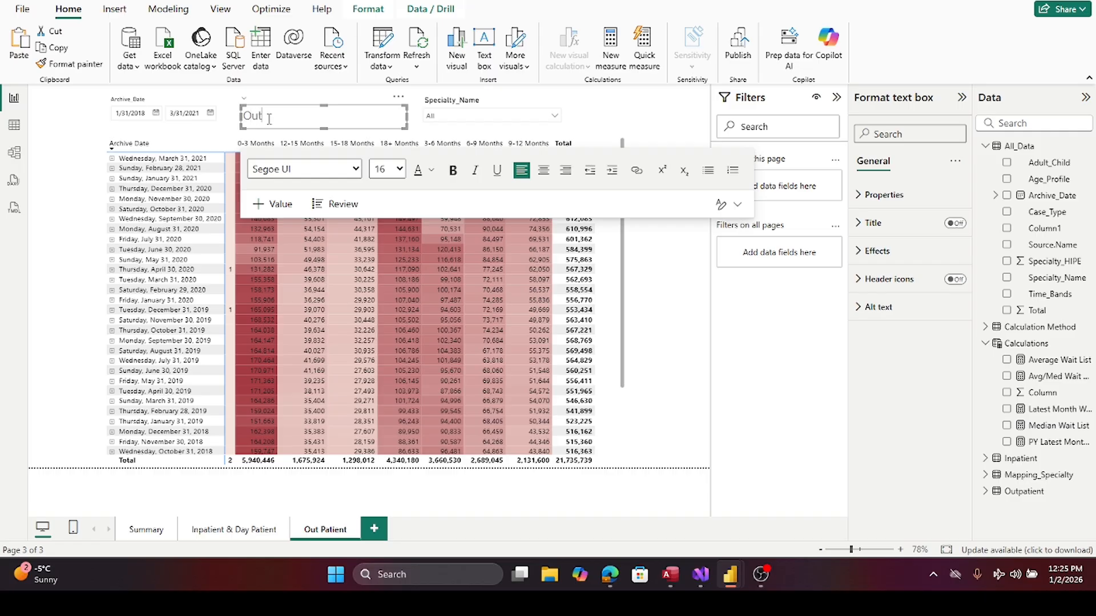
type(" Patient")
left_click(768, 346)
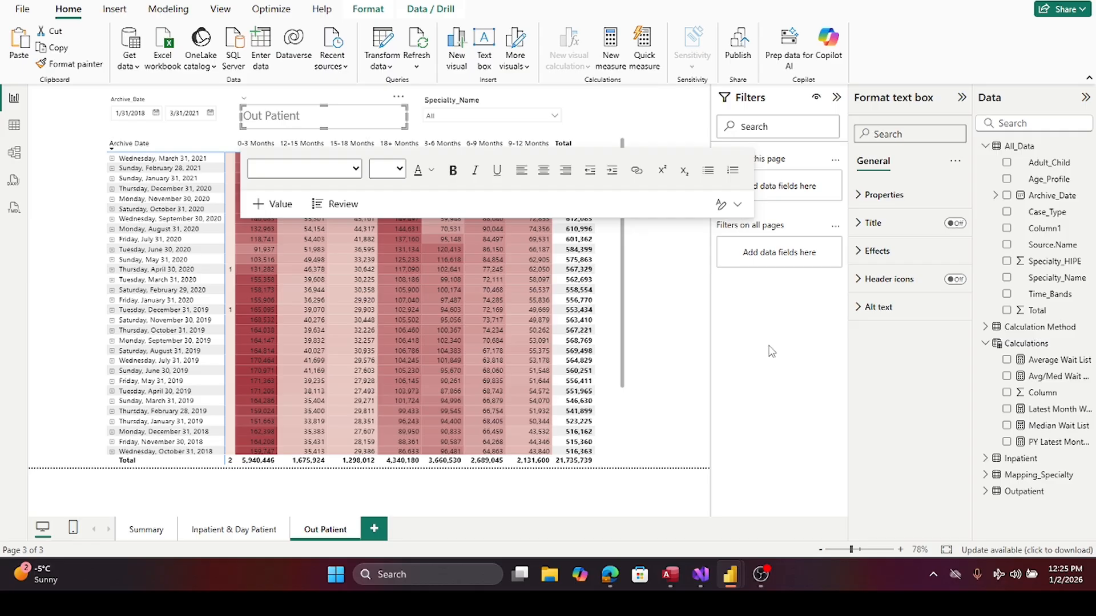
left_click(88, 181)
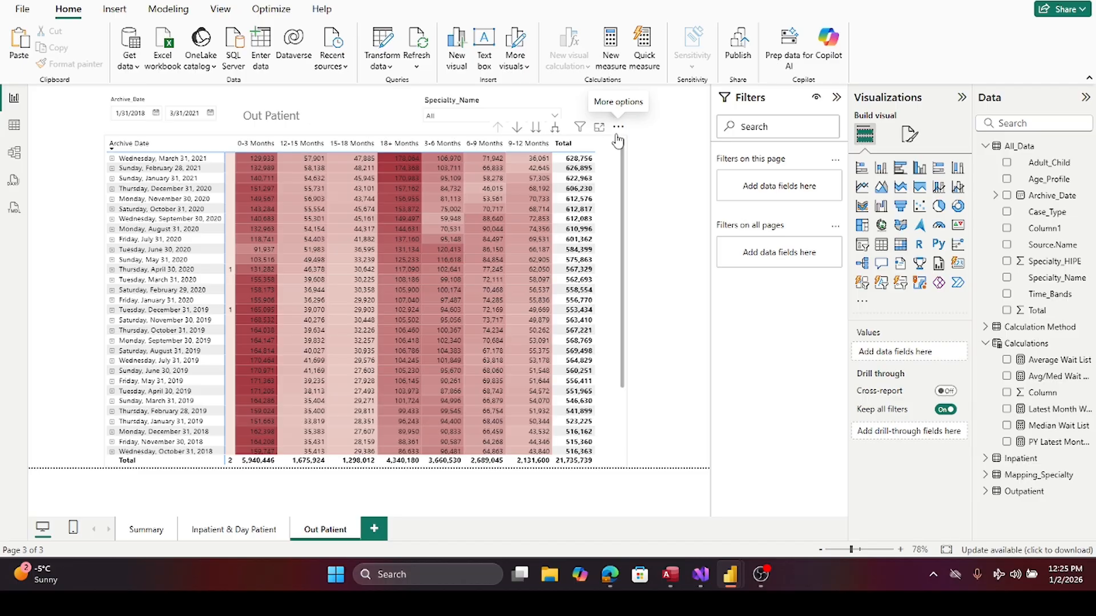
- Move the Out Patient matrix slightly up, then extend its lower edge a little and narrow its width slightly
left_click(618, 140)
left_click_drag(617, 141, 624, 131)
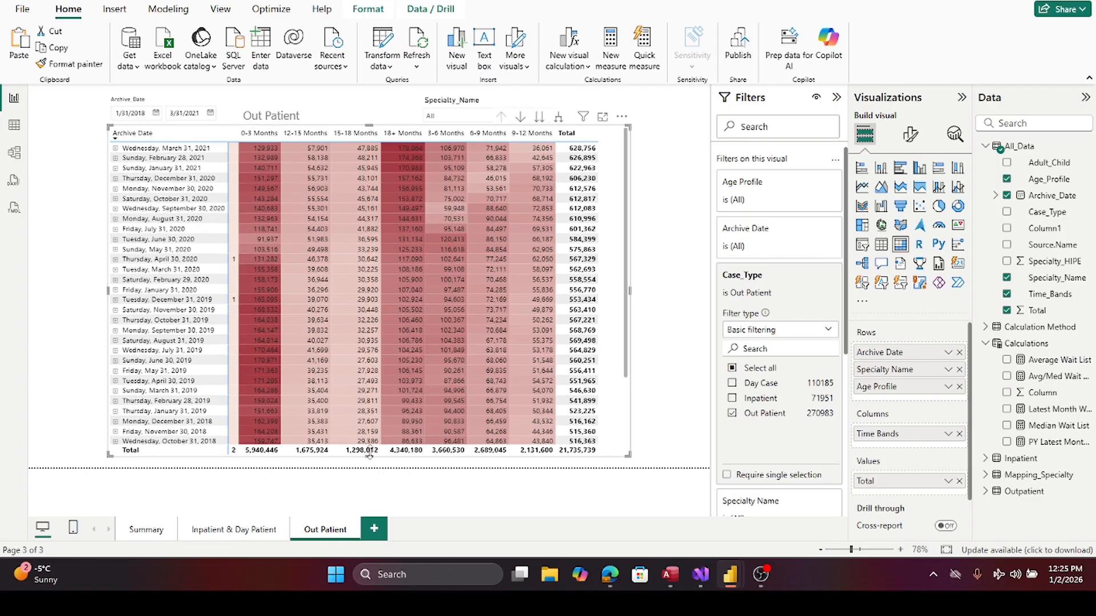
left_click_drag(369, 457, 370, 462)
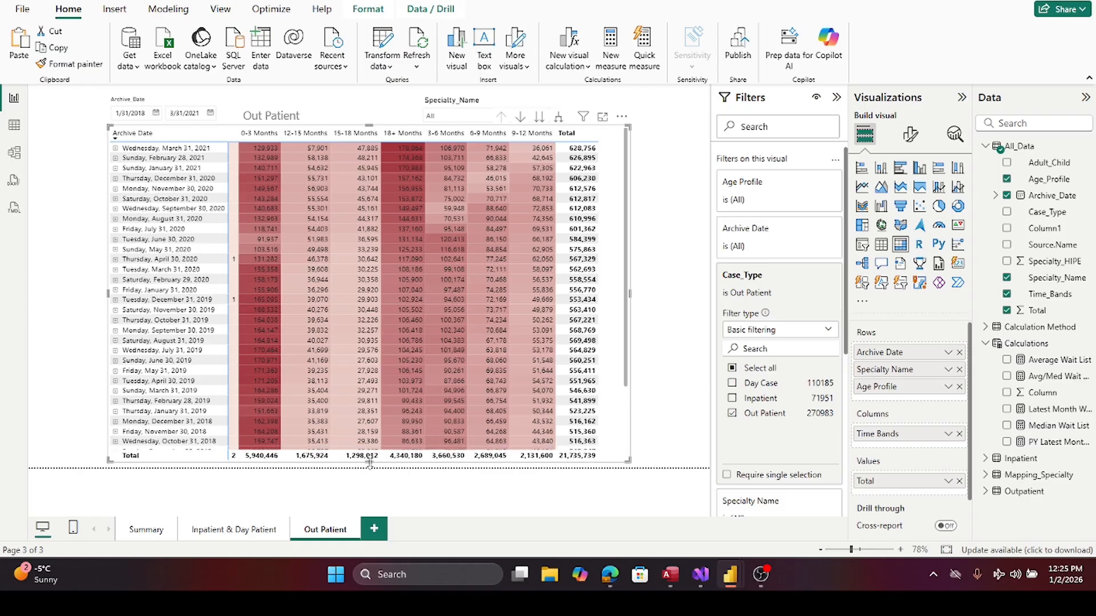
mouse_move(630, 291)
left_mouse_down()
mouse_move(651, 296)
mouse_move(624, 295)
left_mouse_up()
left_click(644, 300)
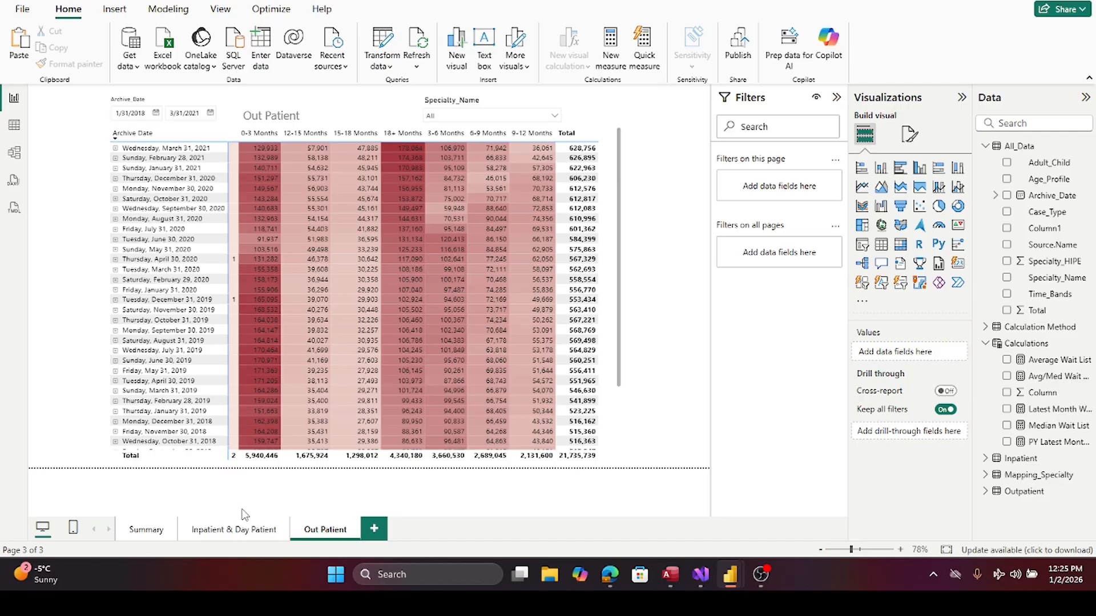
- Compare the Inpatient & Day Patient and Out Patient pages, then return to the Summary page and collapse the filter pane
left_click(236, 536)
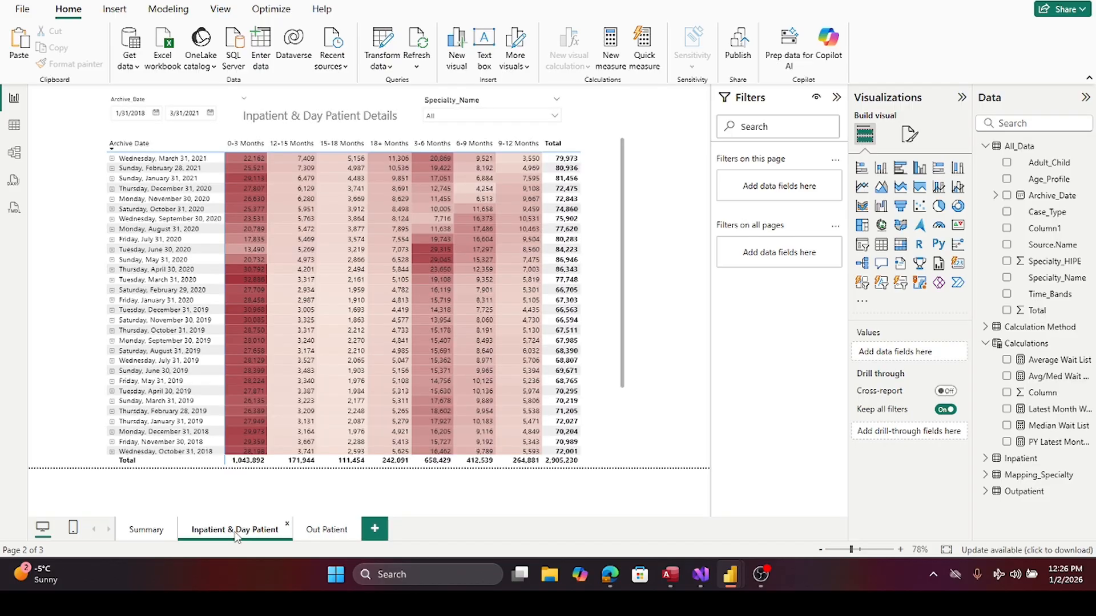
left_click(334, 530)
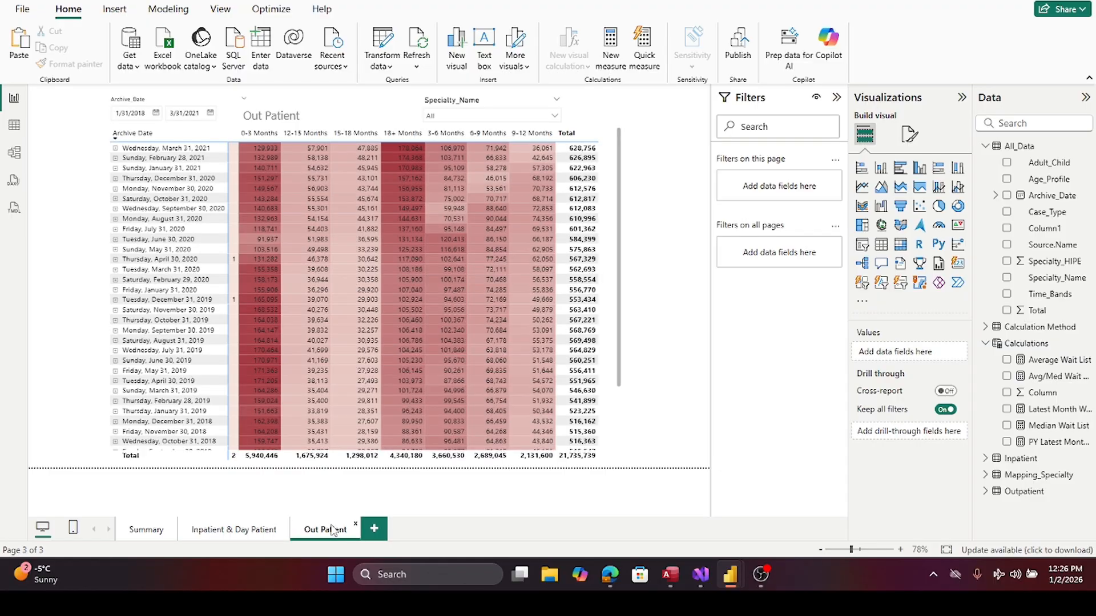
left_click(154, 533)
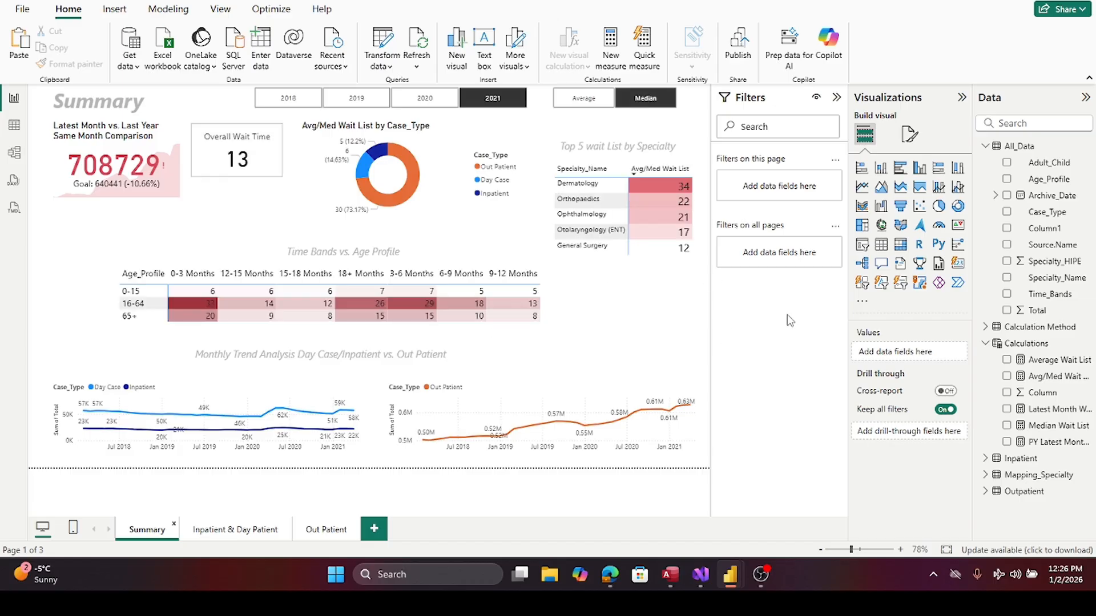
left_click(837, 98)
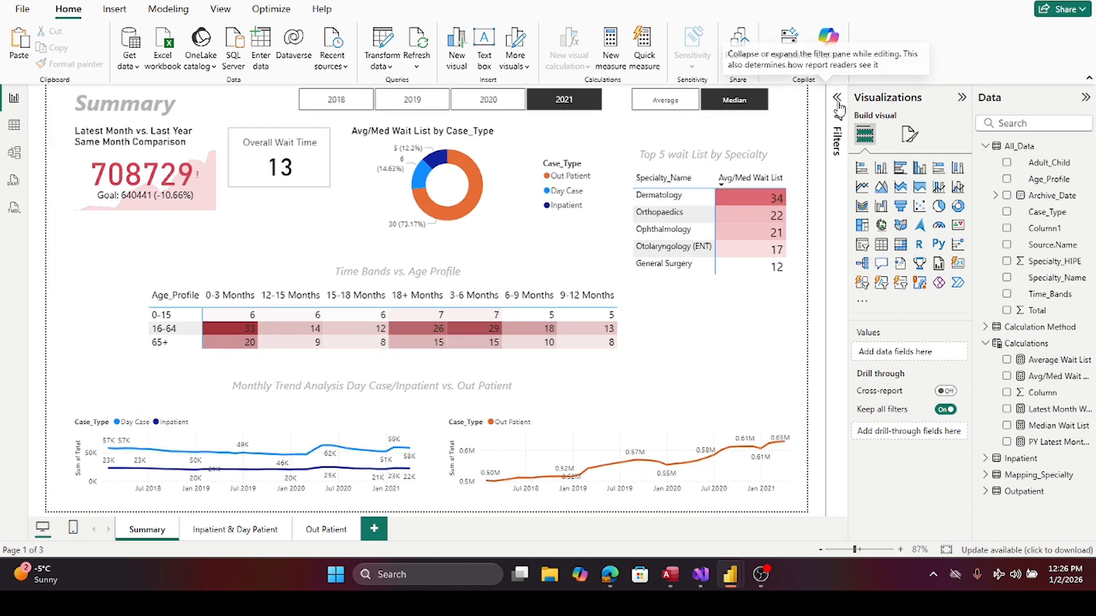
- Check how the Summary visuals respond to the Average and Median methods and to the years 2020, 2019 and 2018
left_click(667, 102)
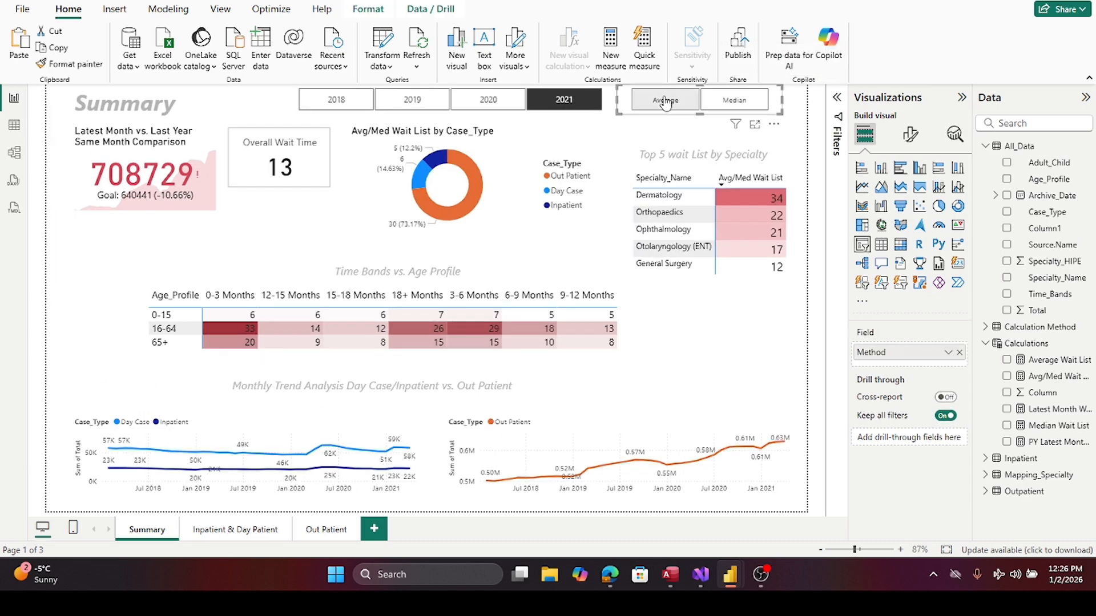
left_click(734, 102)
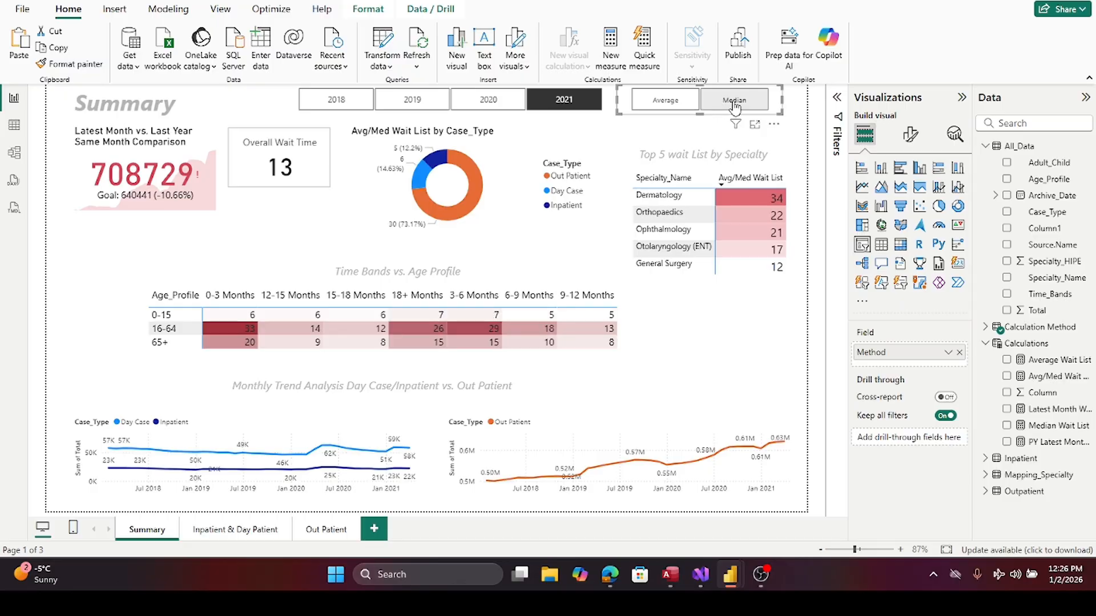
left_click(478, 102)
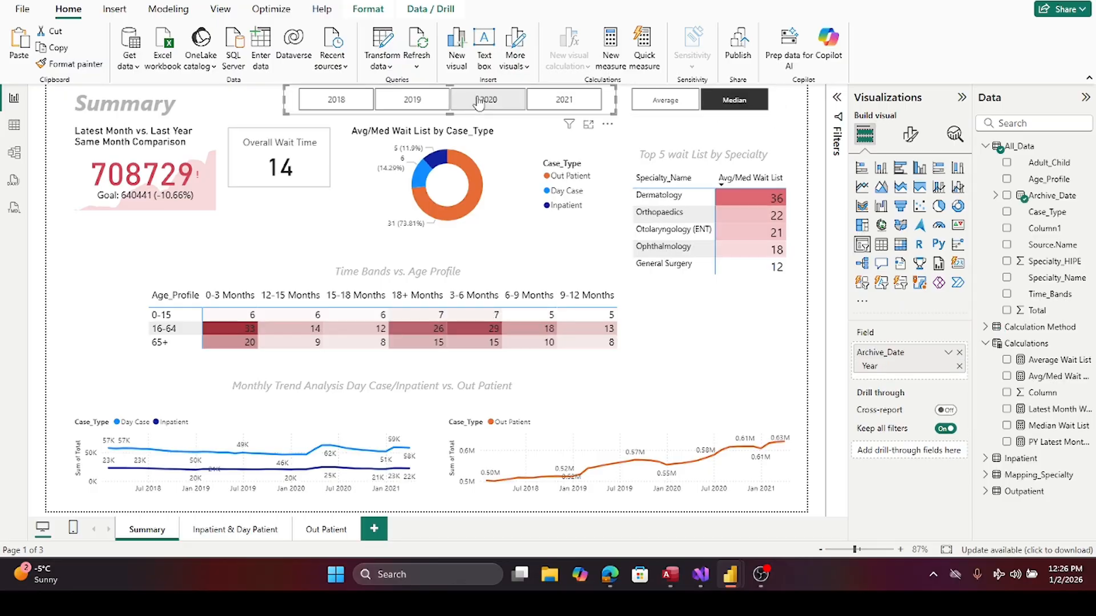
left_click(393, 106)
left_click(320, 103)
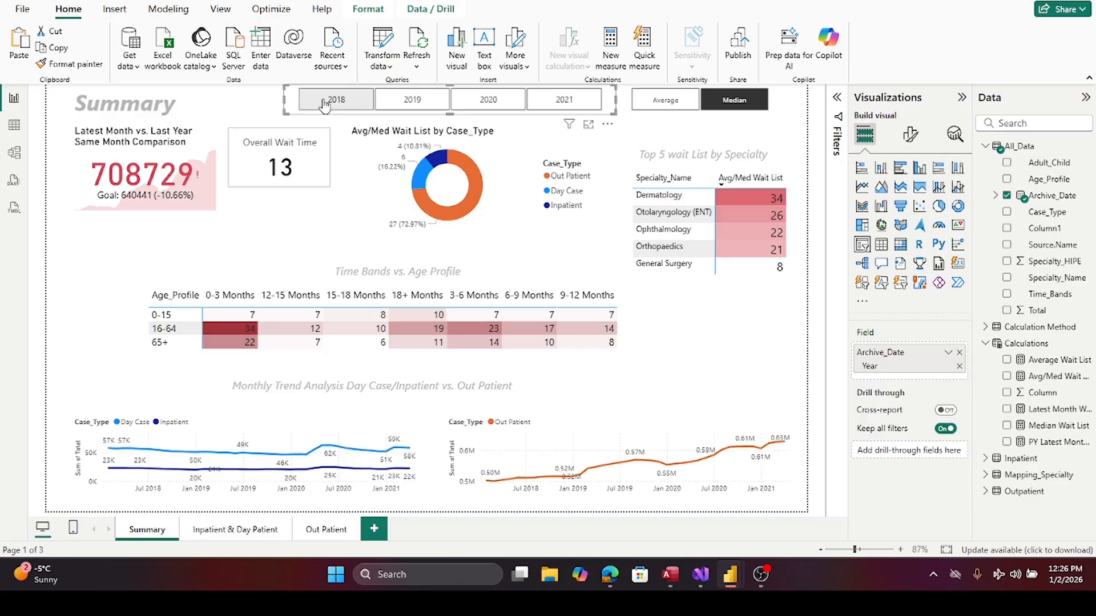
left_click(420, 105)
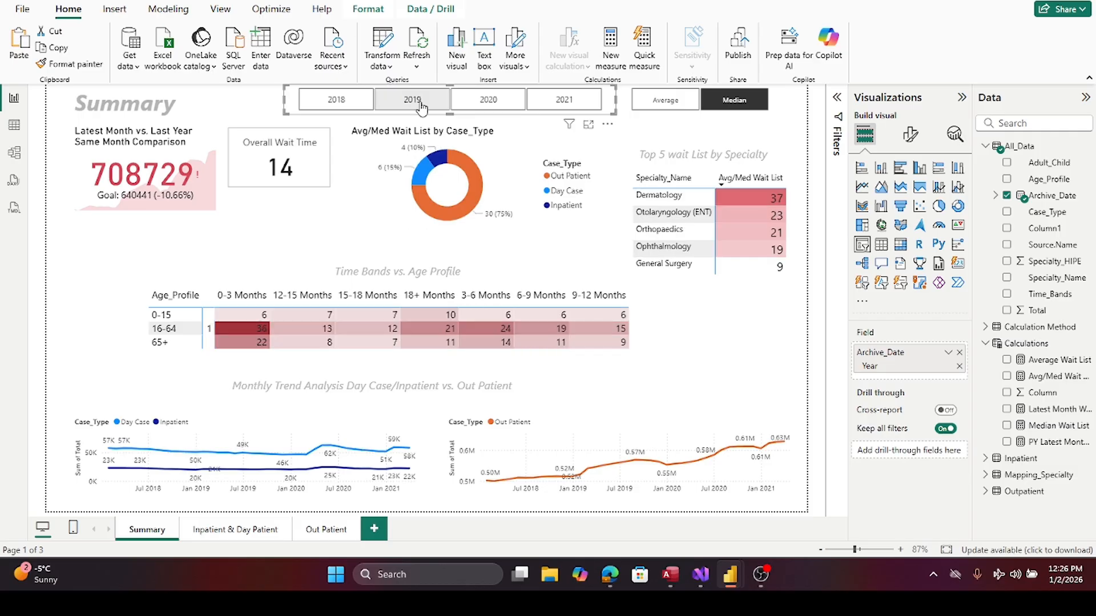
left_click(348, 109)
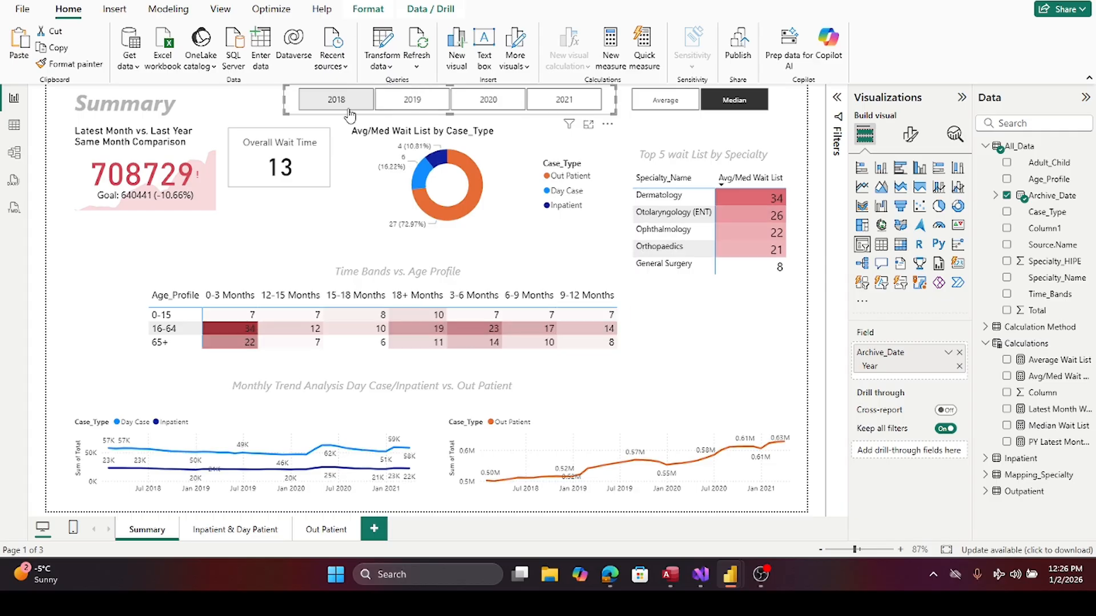
- Go through the years 2019 to 2021 and back to 2018 on the Summary page, then show the Average figures
left_click(415, 107)
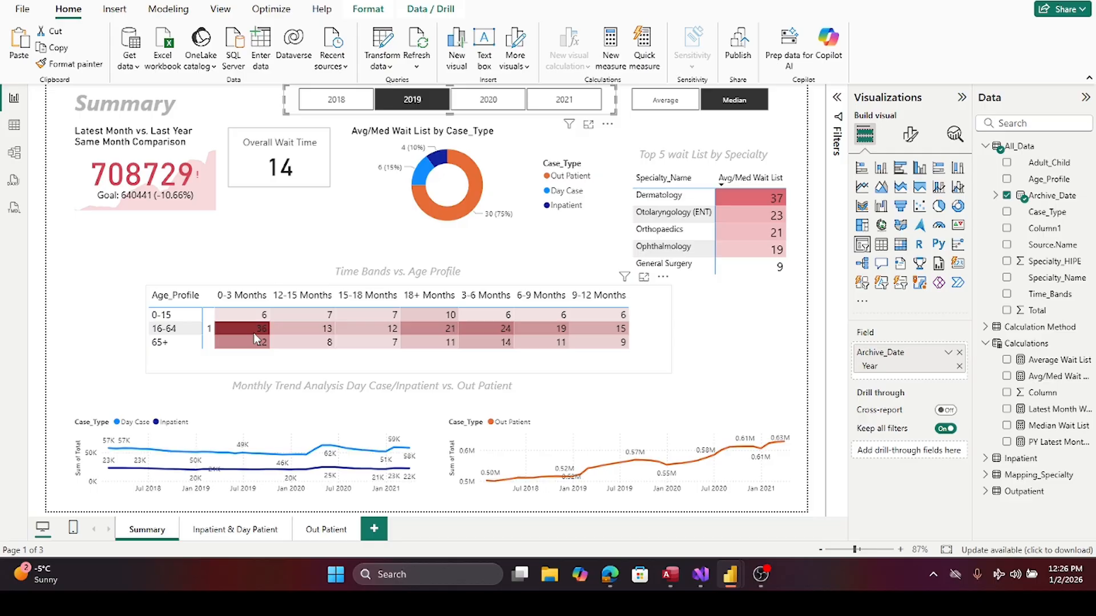
left_click(483, 102)
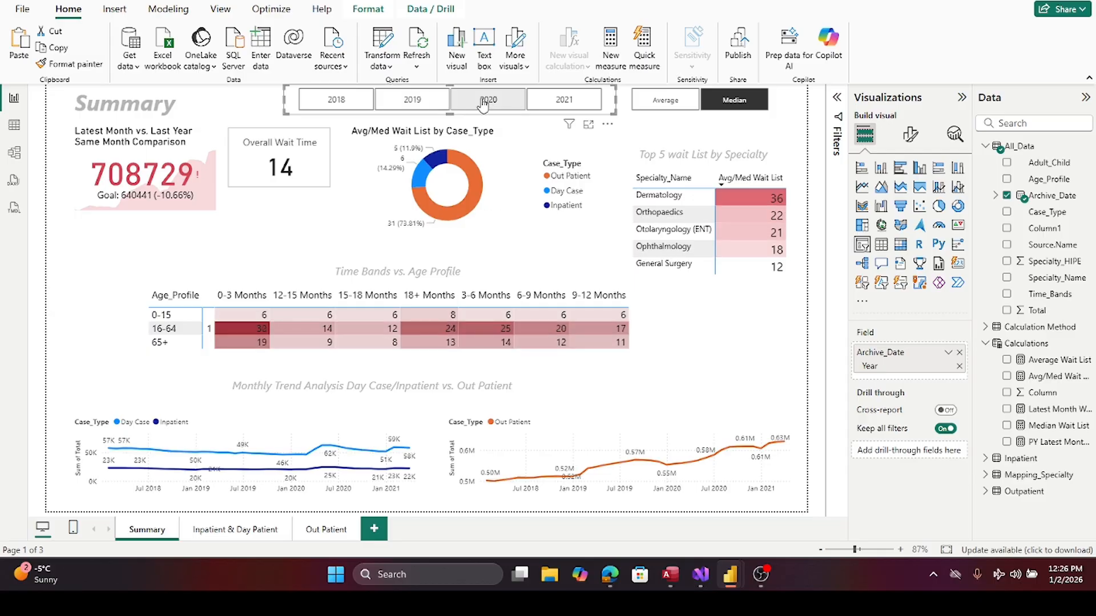
left_click(548, 102)
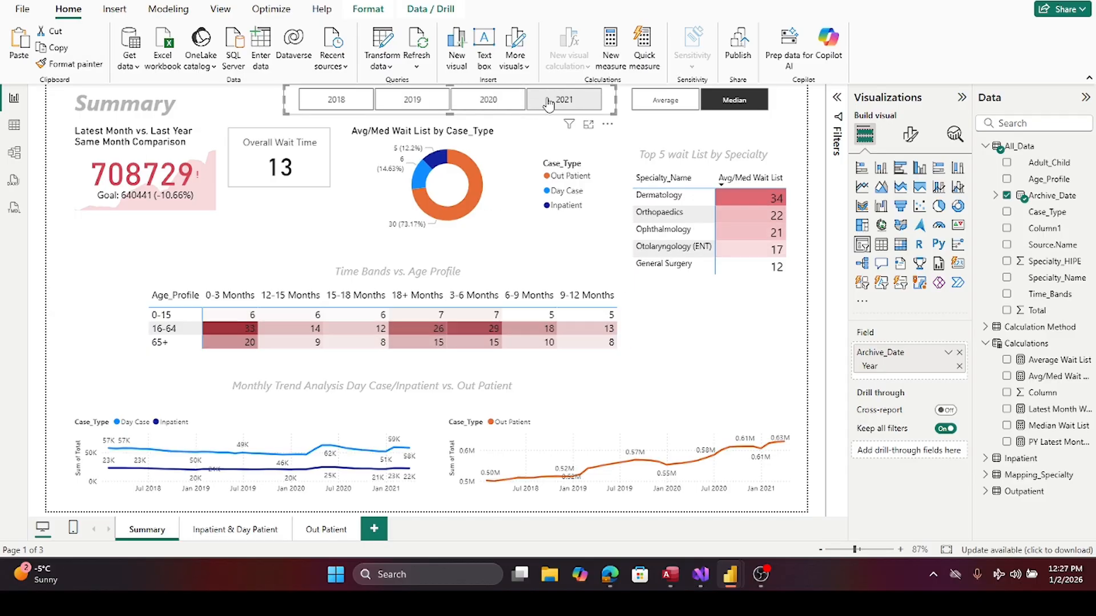
left_click(482, 102)
left_click(412, 101)
left_click(331, 103)
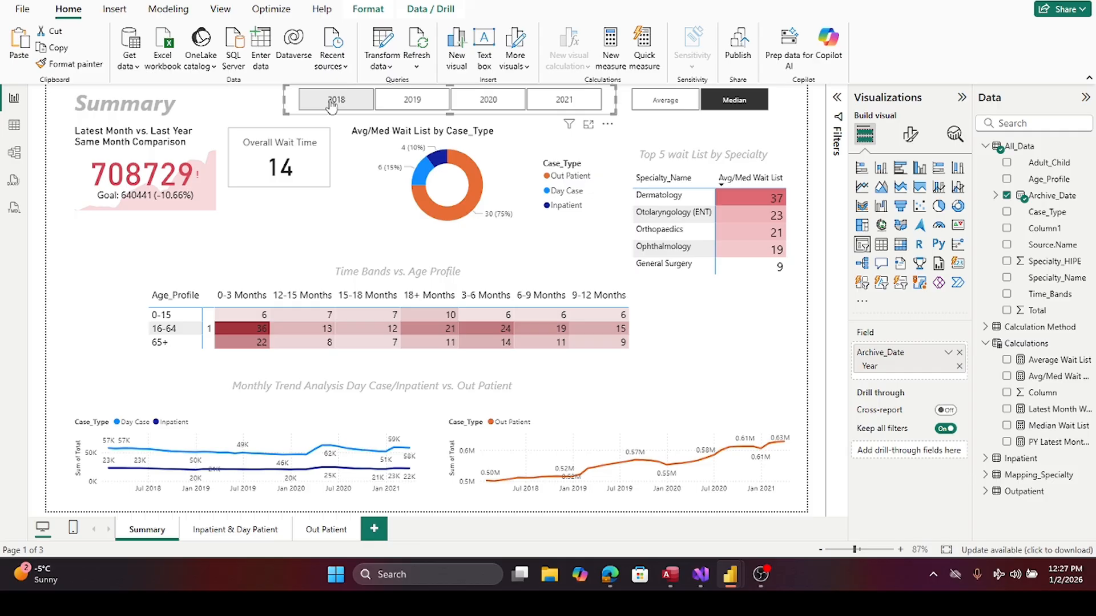
left_click(657, 102)
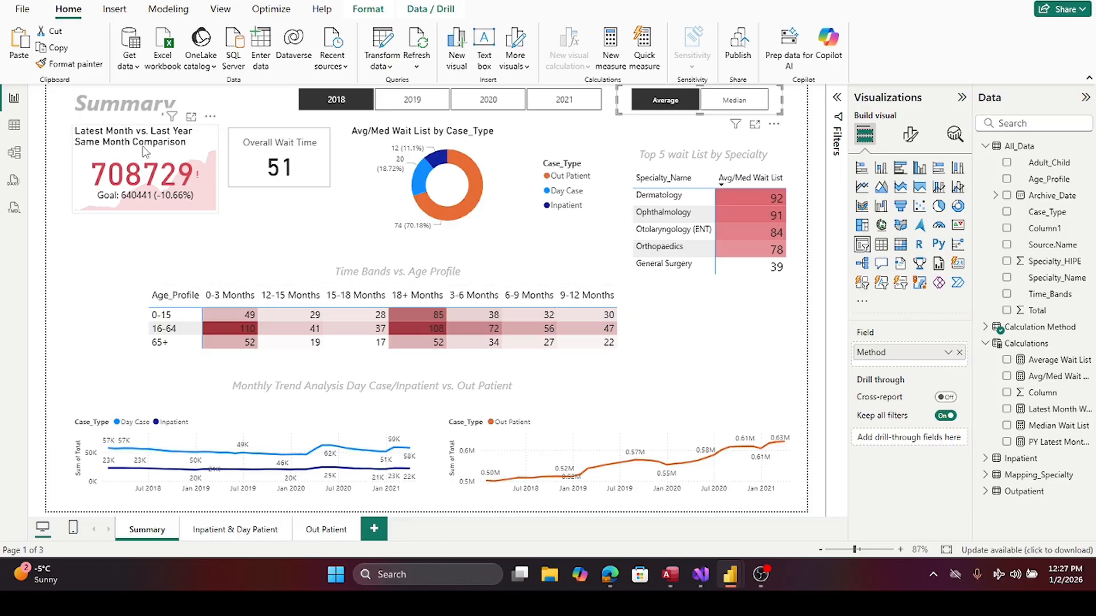
- Append "Patient Waiting List Analysis" to the Summary page's title text and reselect the title text box
left_click(163, 102)
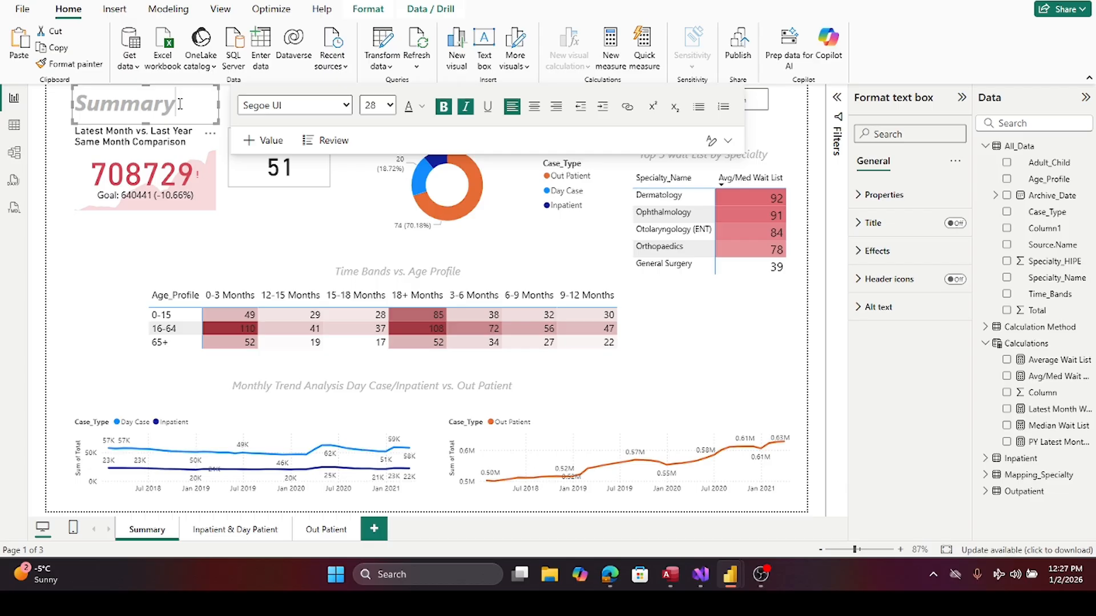
type("Patient")
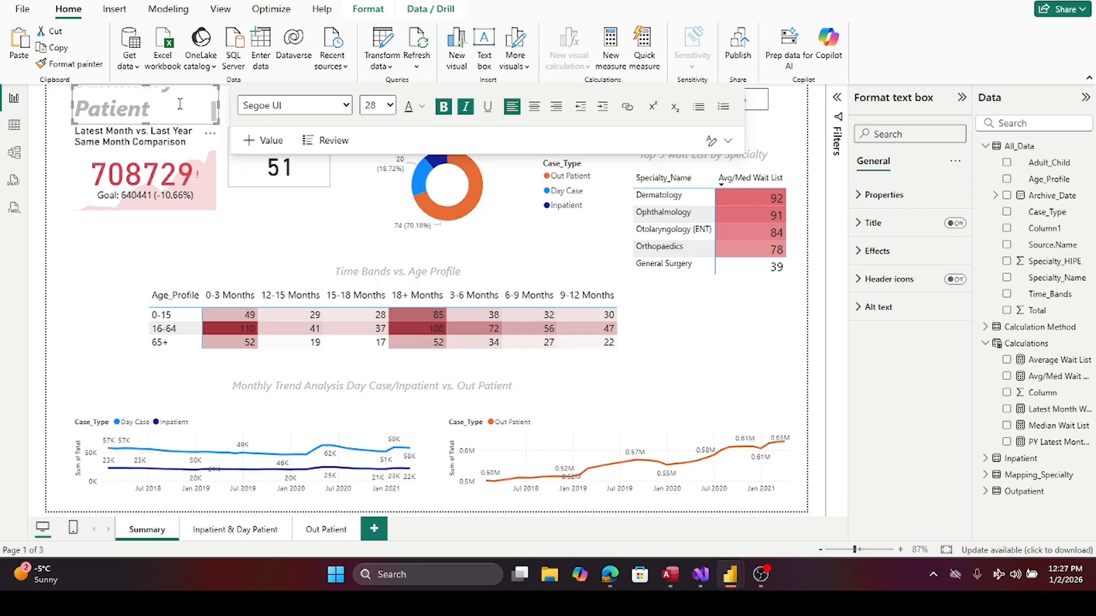
type(" Waiting List")
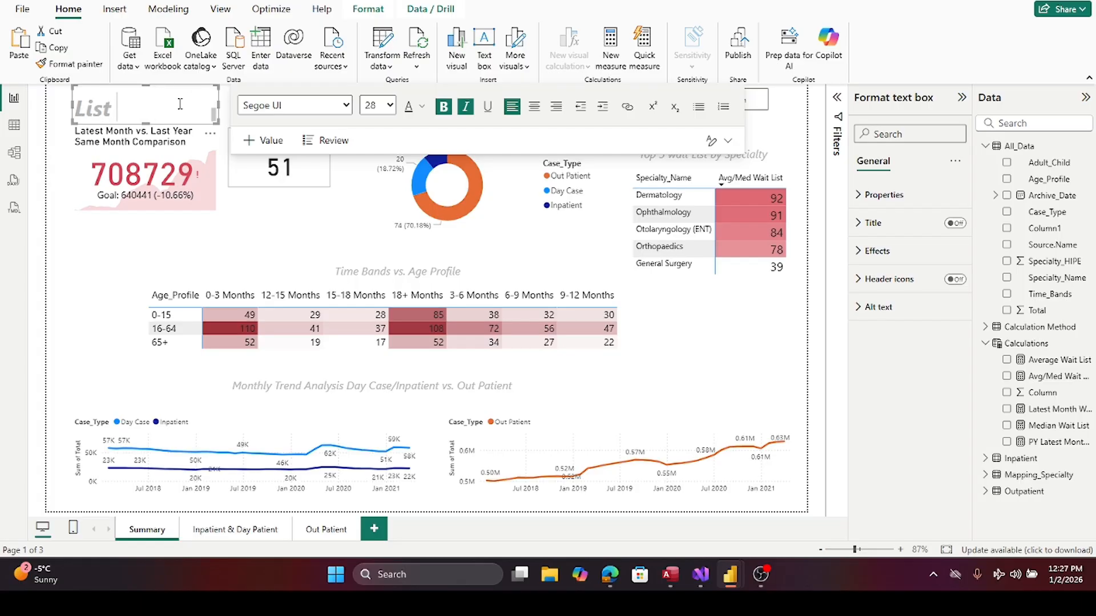
type(" Analysis")
left_click(208, 121)
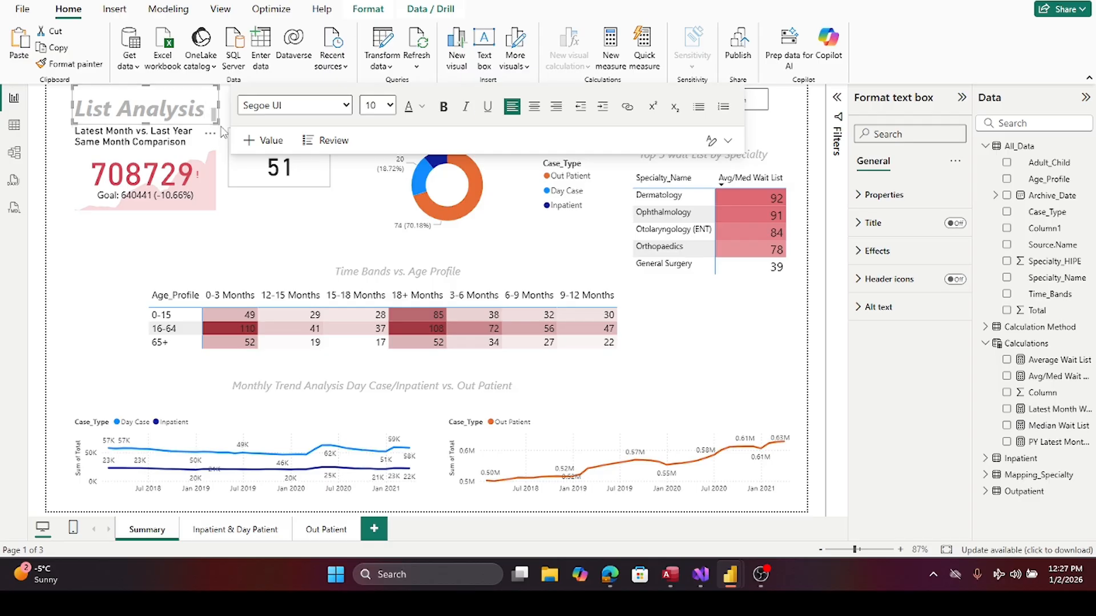
left_click(223, 132)
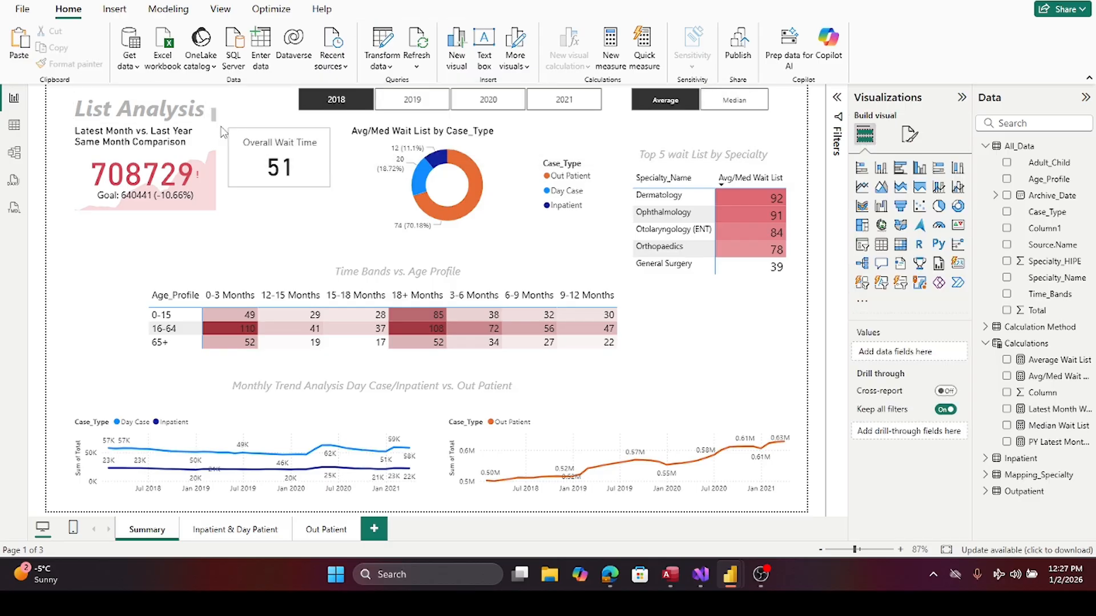
left_click(289, 106)
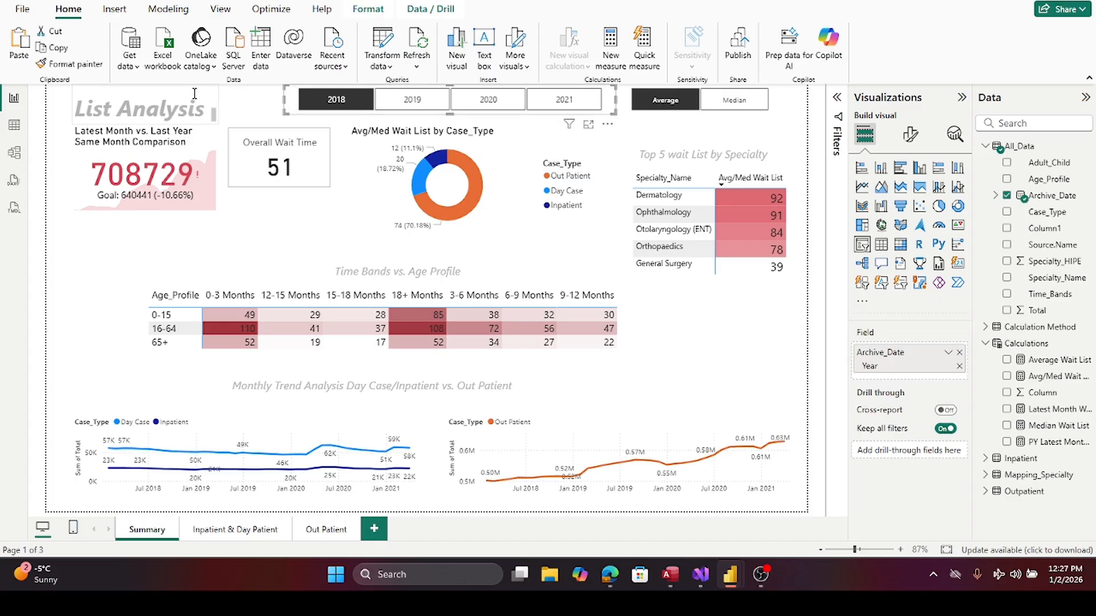
left_click(221, 101)
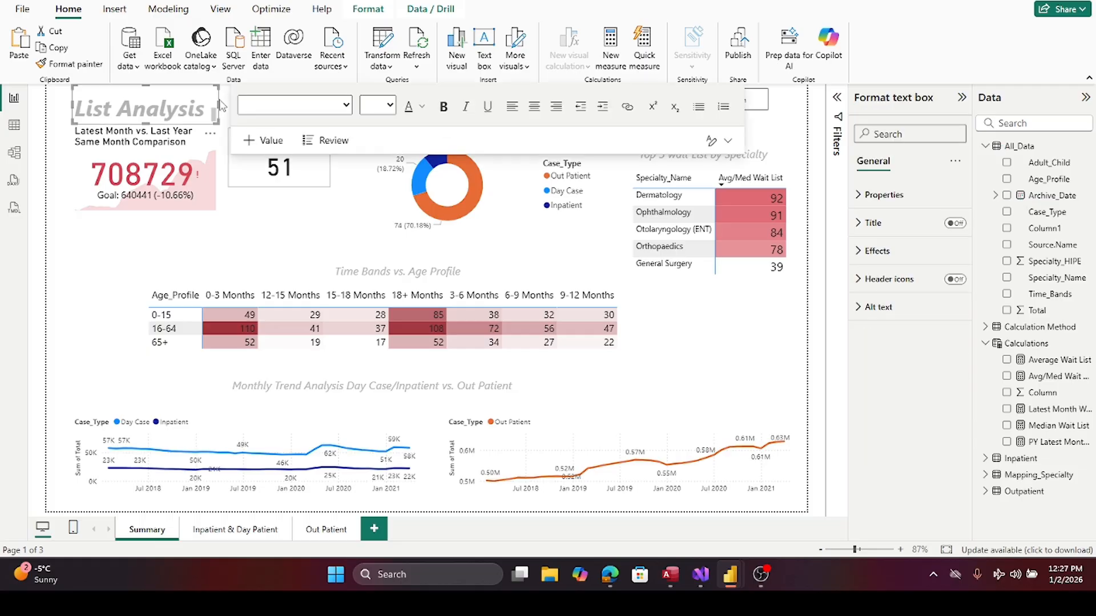
- Widen the Summary page's title text box and try font sizes 14, 16 and 20 on its whole text
left_click_drag(219, 102, 306, 114)
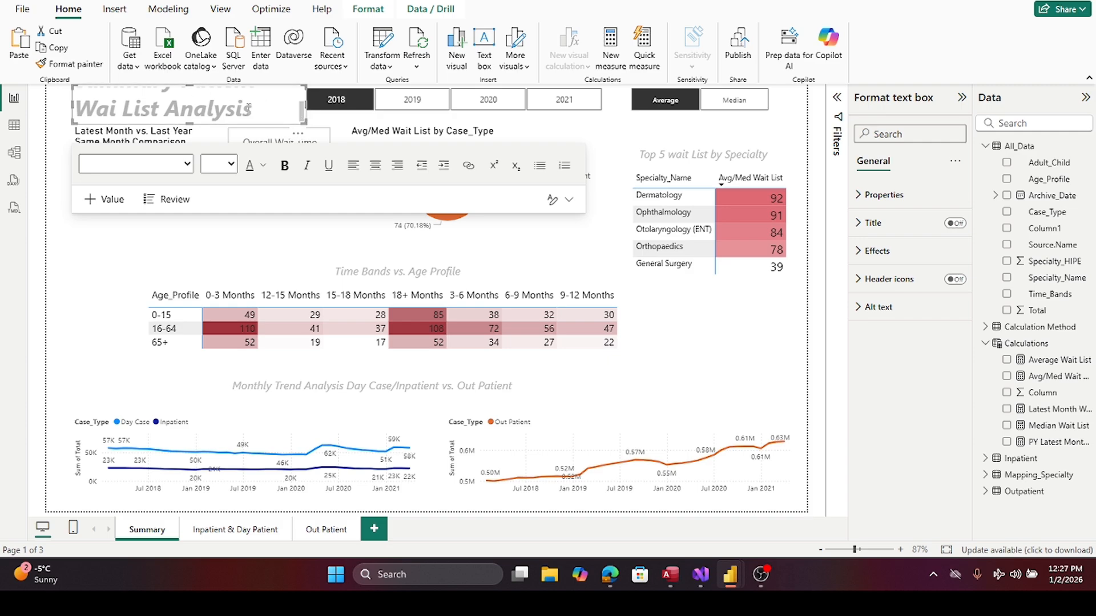
left_click_drag(262, 112, 7, 6)
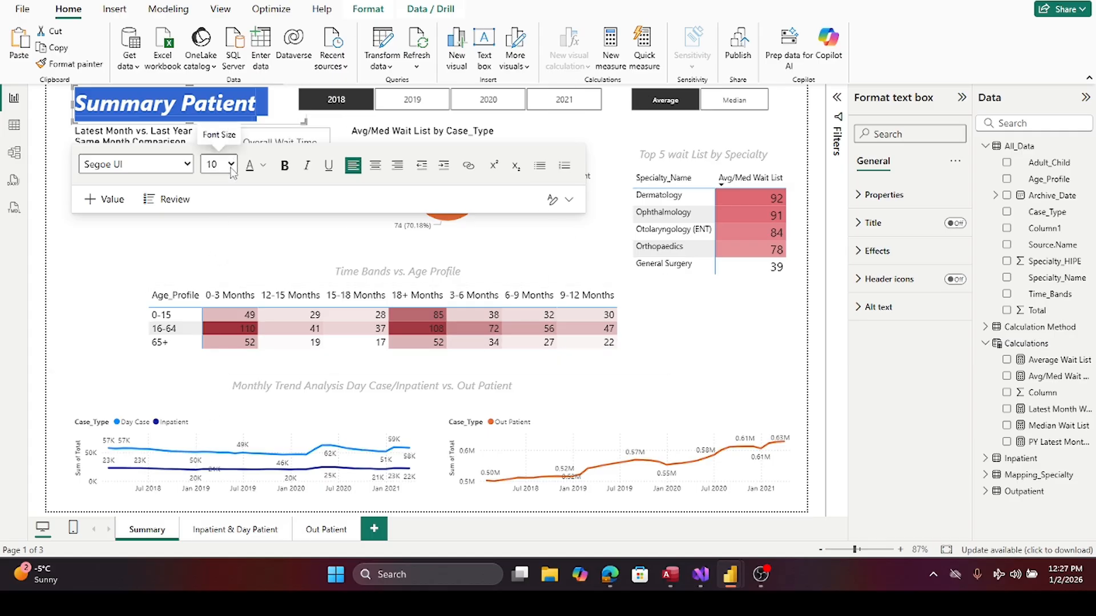
left_click(141, 100)
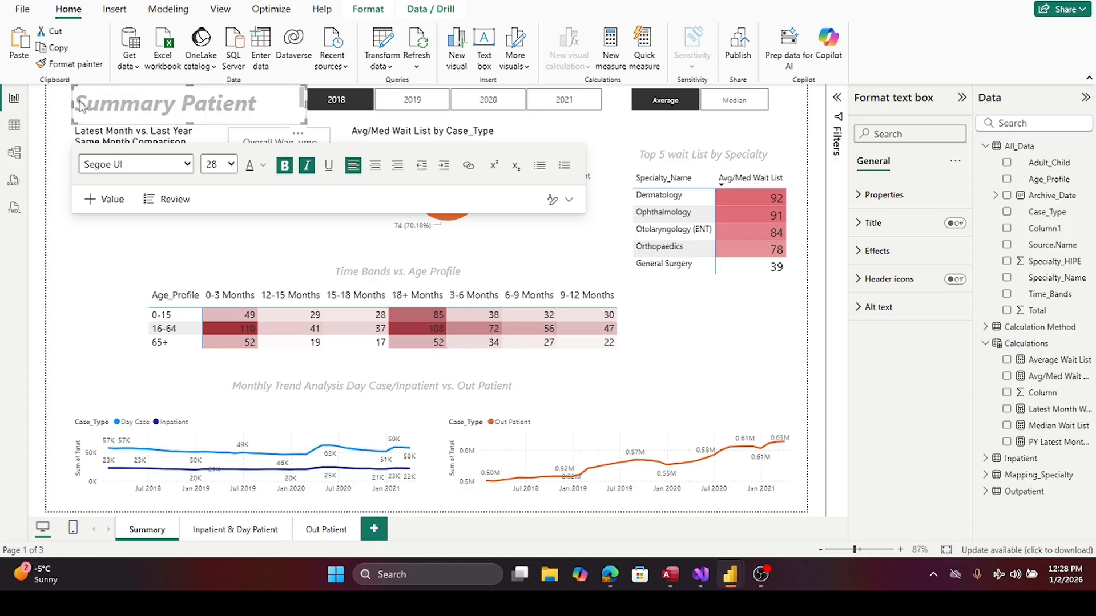
left_click_drag(78, 96, 298, 229)
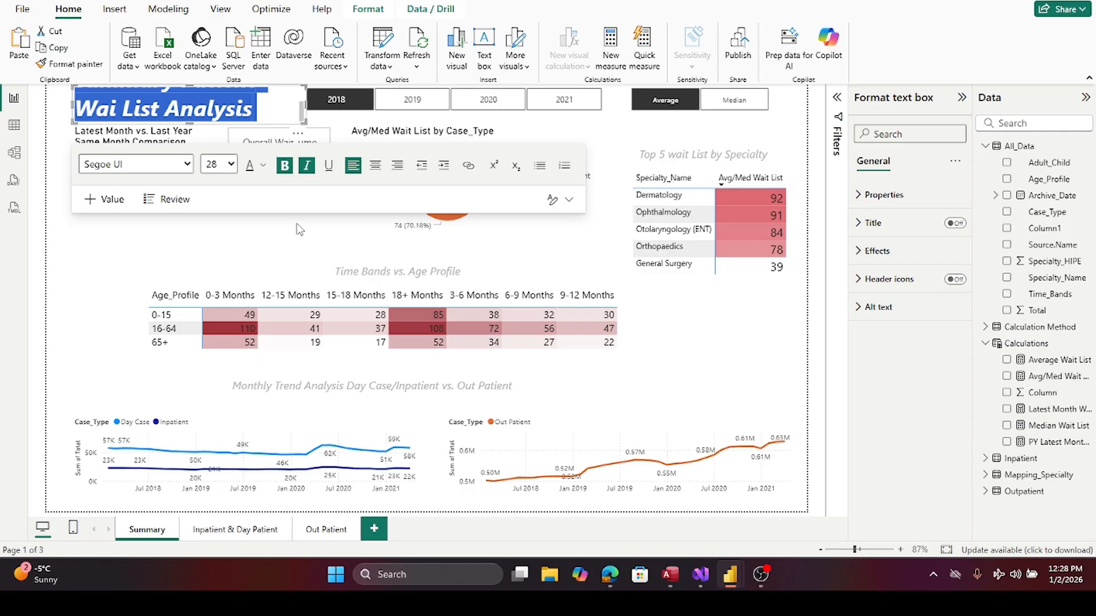
left_click(232, 168)
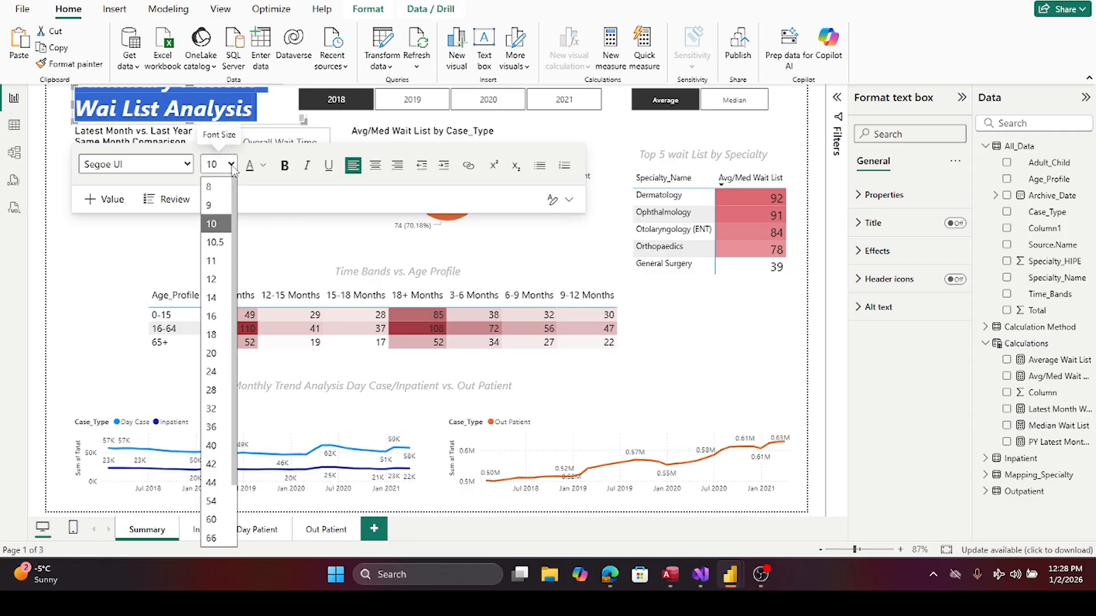
left_click(222, 296)
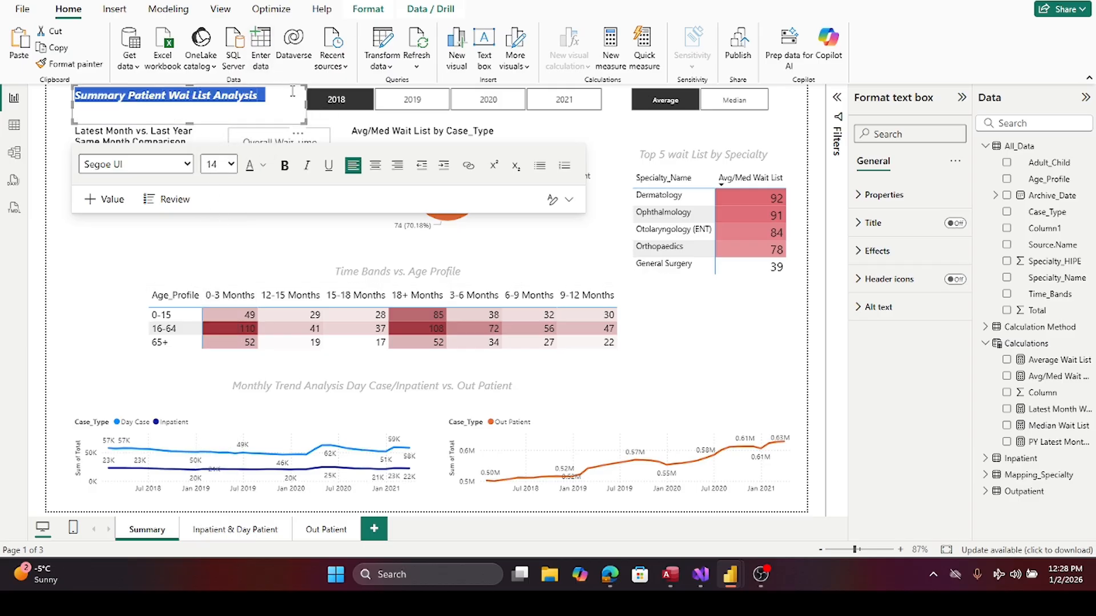
left_click(230, 165)
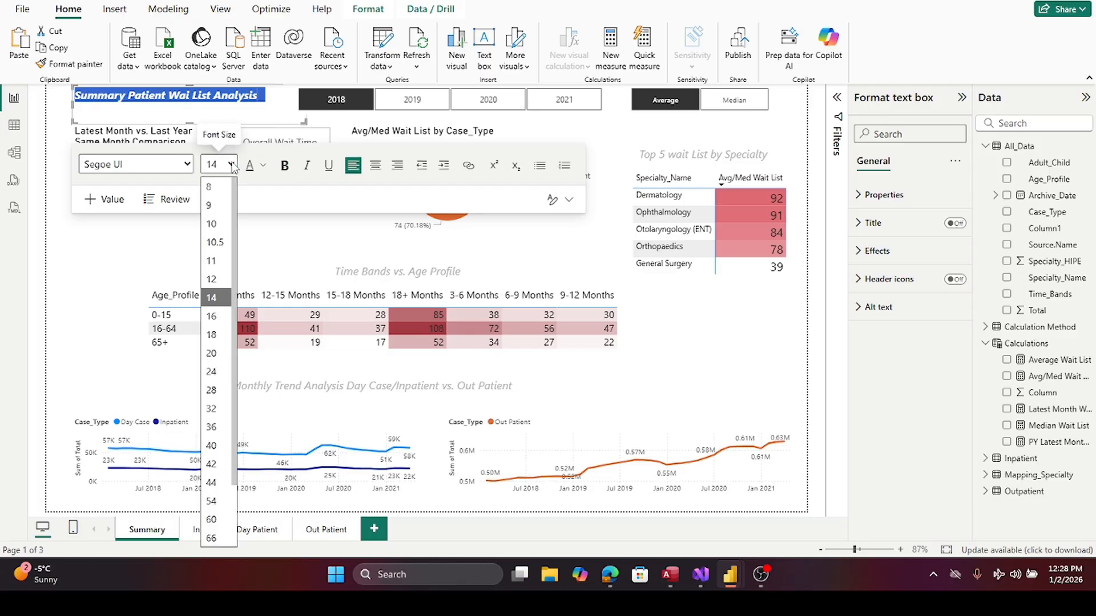
left_click(215, 317)
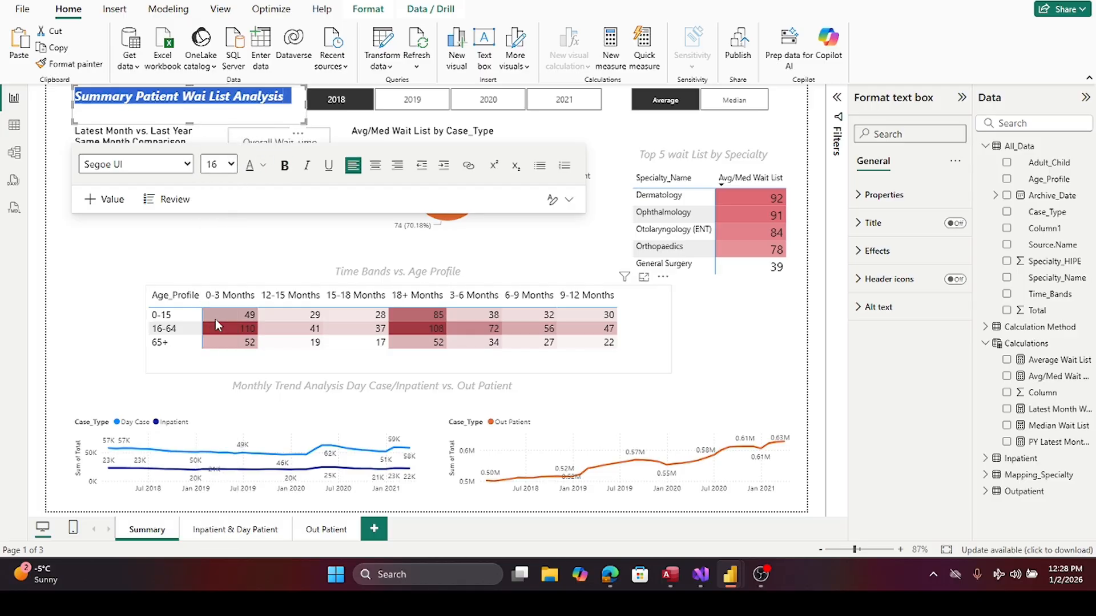
left_click(230, 165)
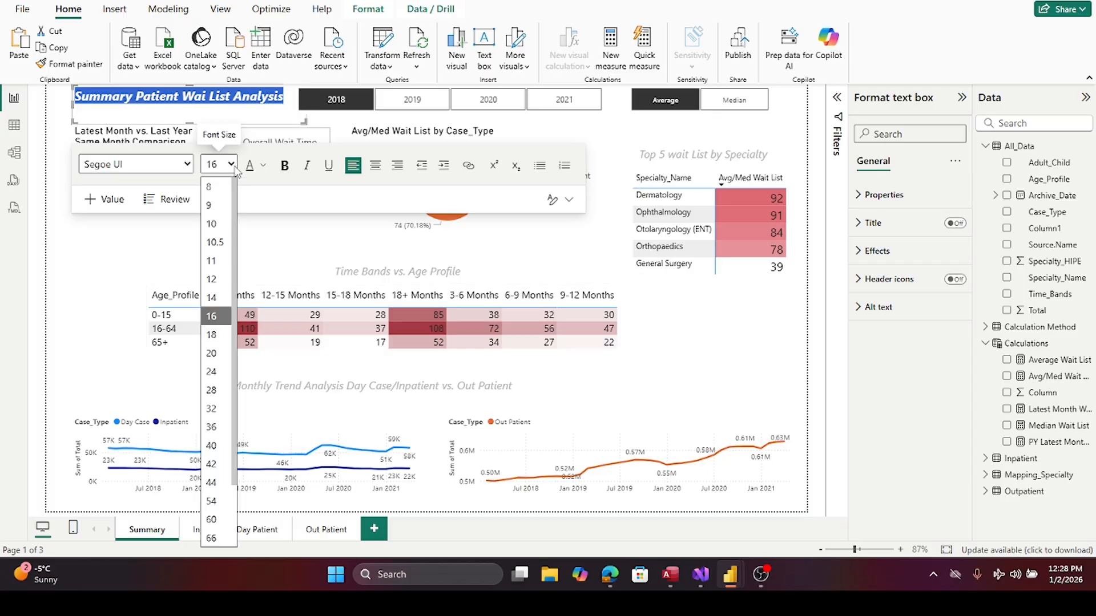
left_click(227, 353)
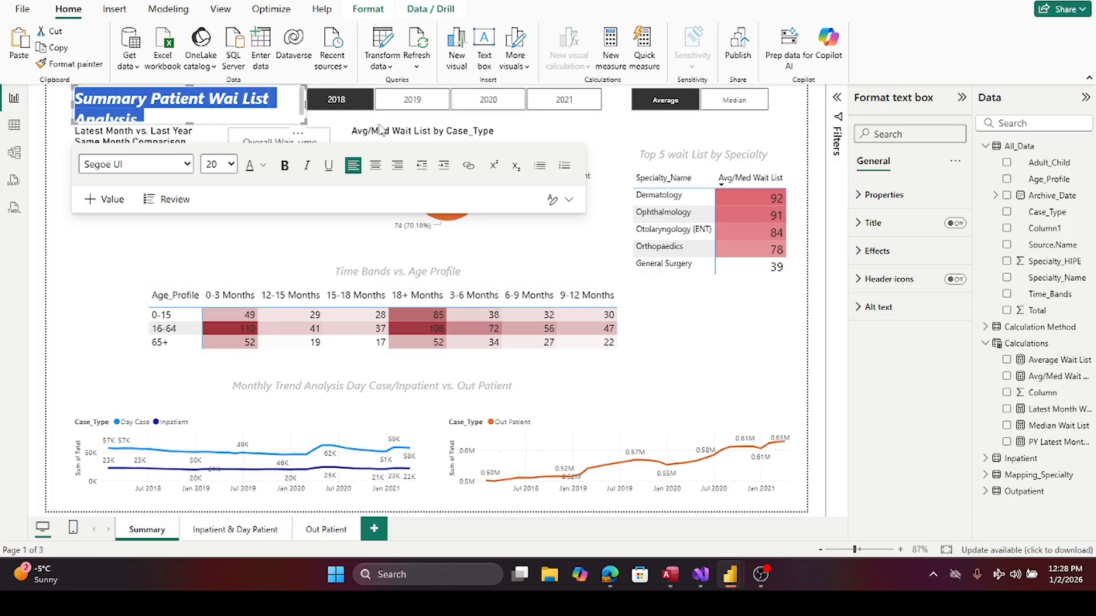
- Move the year slicer slightly away from the page title, toward the Average/Median slicer
left_click(427, 119)
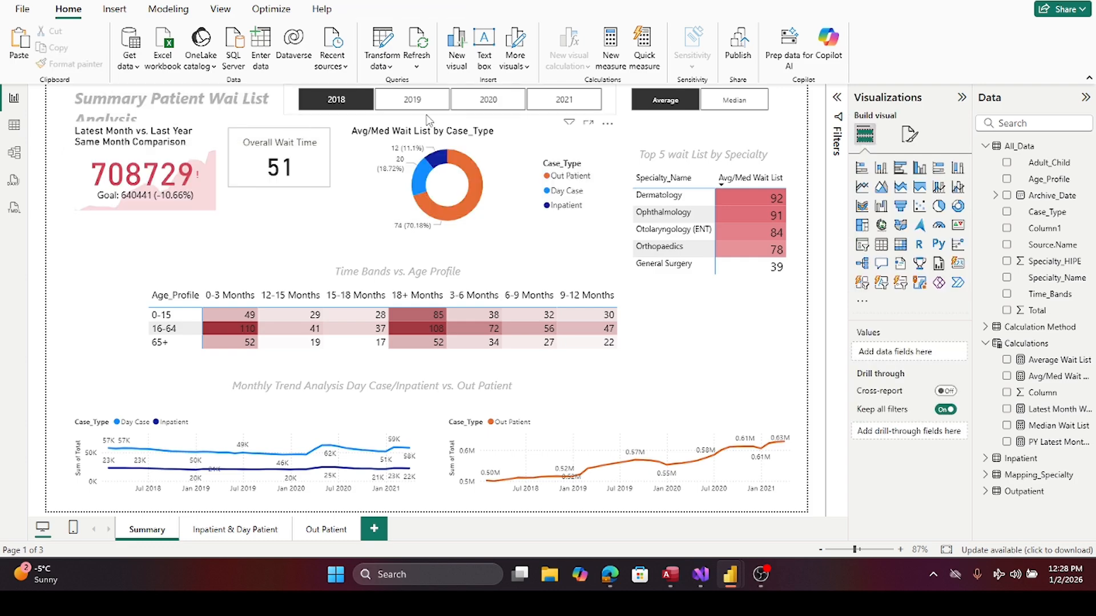
left_click(427, 118)
left_click_drag(427, 120, 446, 122)
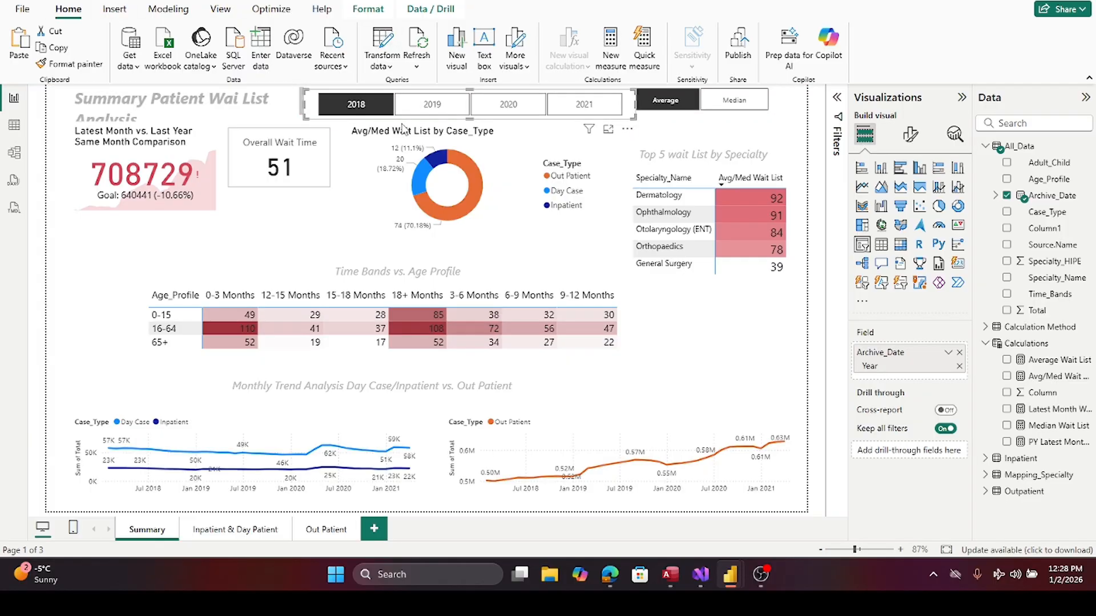
- Make the Summary page's title text box taller to fit both lines of its text
left_click(152, 117)
key("ctrl+a")
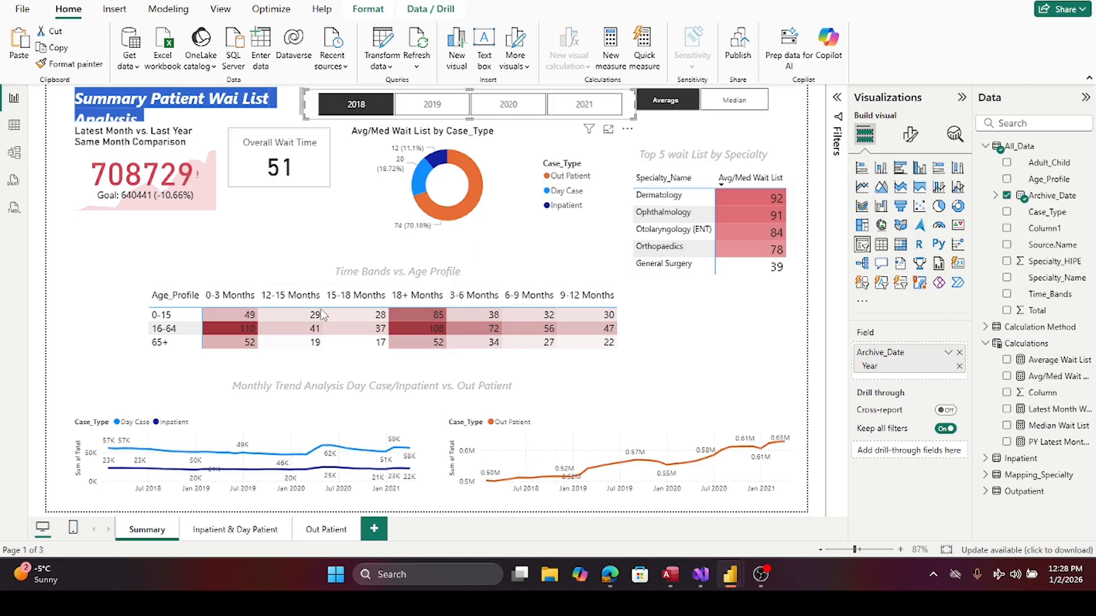
left_click(279, 127)
left_click(278, 127)
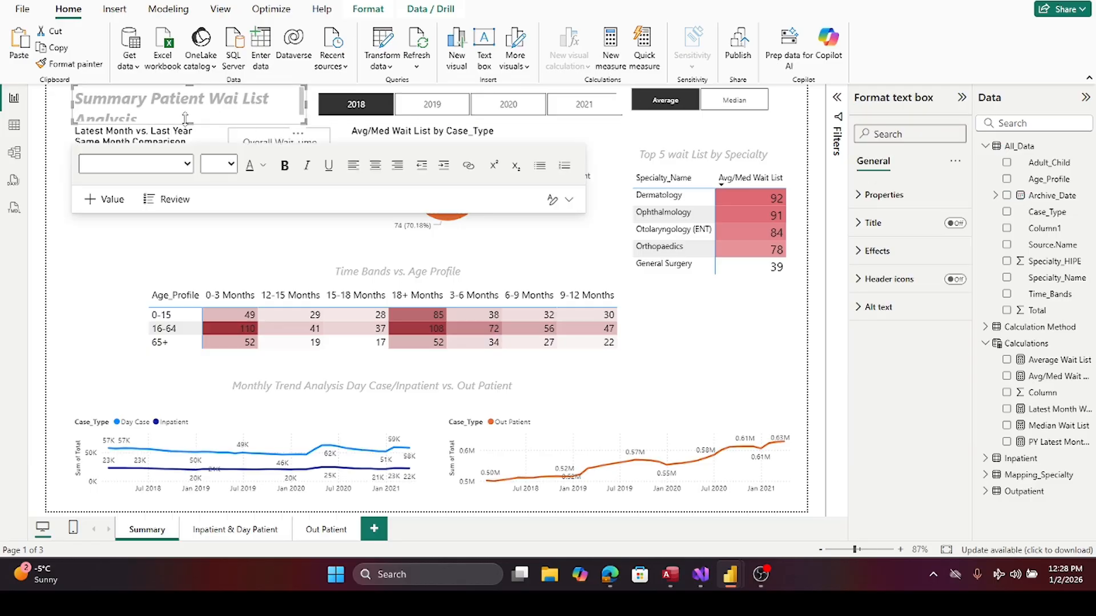
left_click_drag(3, 71, 6, 133)
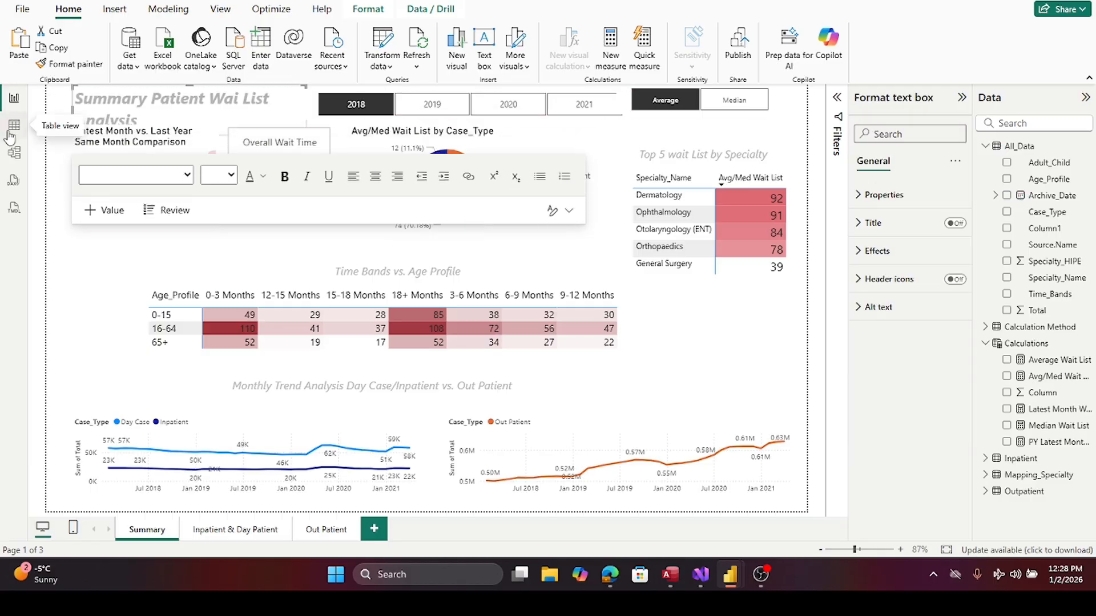
- Set the whole Summary title text to font size 18 and center it within its text box
triple_click(162, 121)
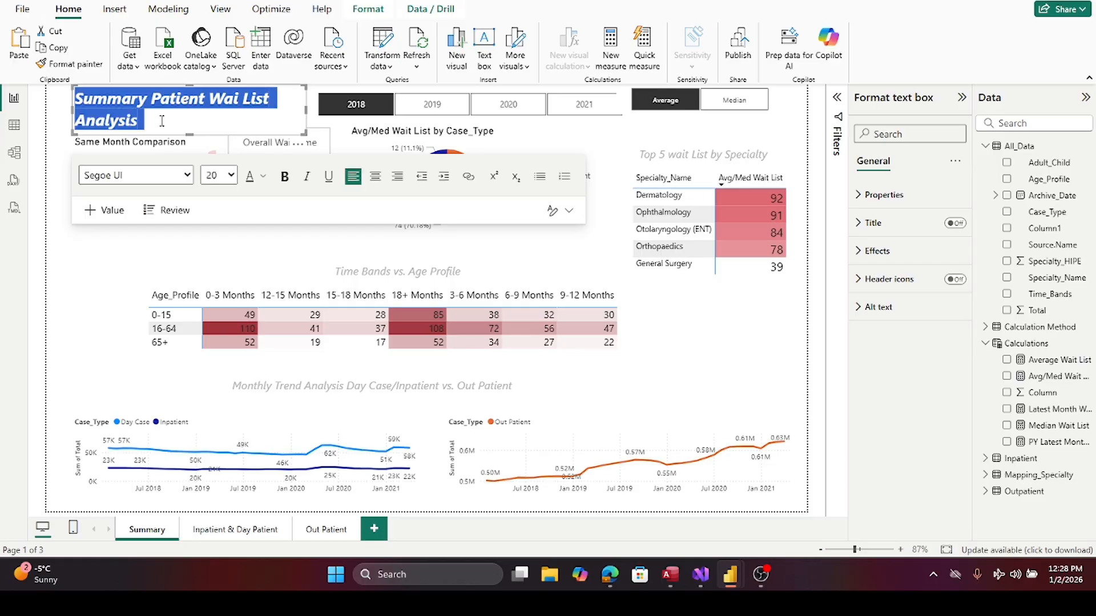
left_click(226, 175)
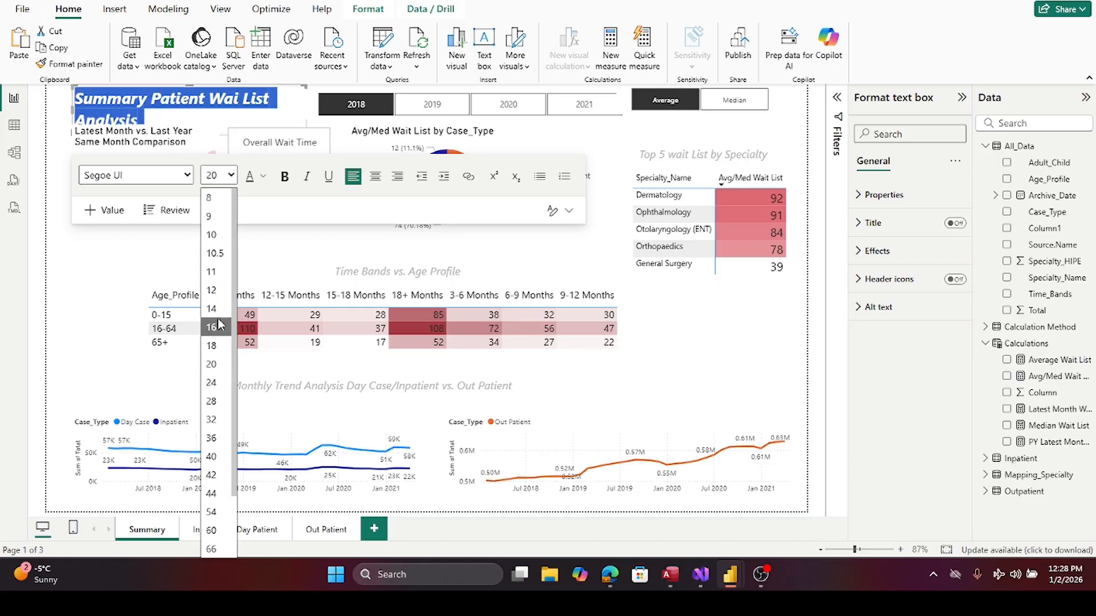
left_click(219, 344)
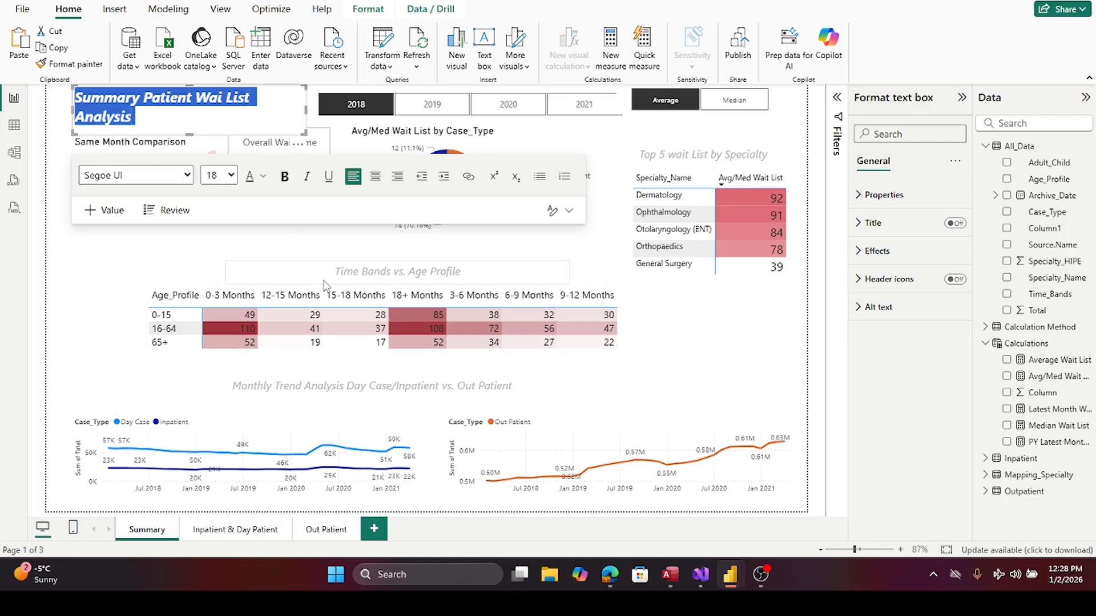
left_click(377, 180)
left_click(311, 100)
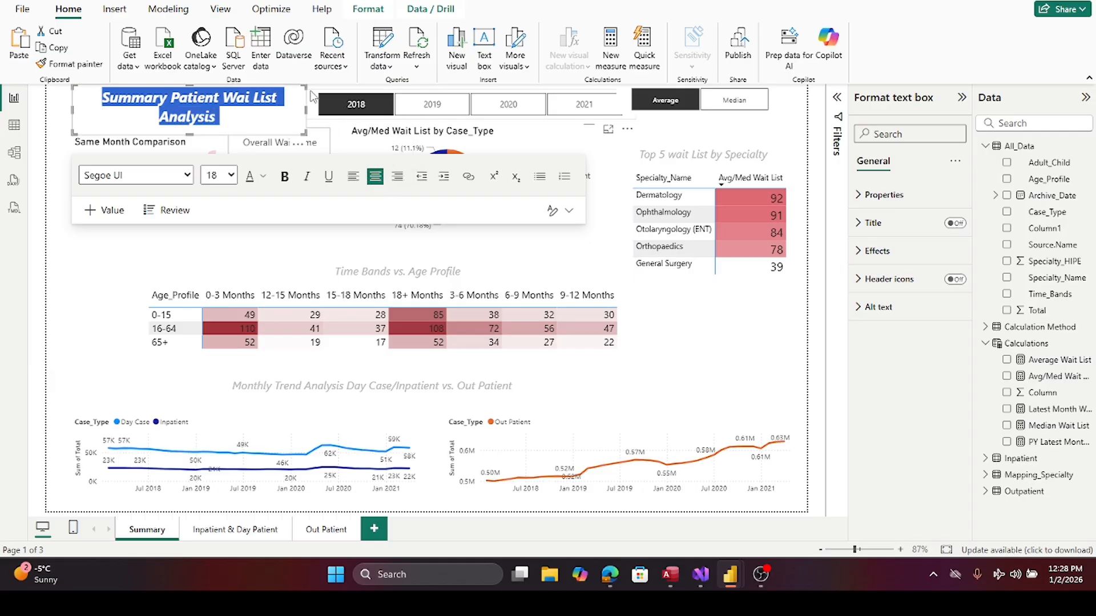
- Nudge the Latest Month vs. Last Year Same Month Comparison KPI card slightly down and deselect it
left_click(86, 295)
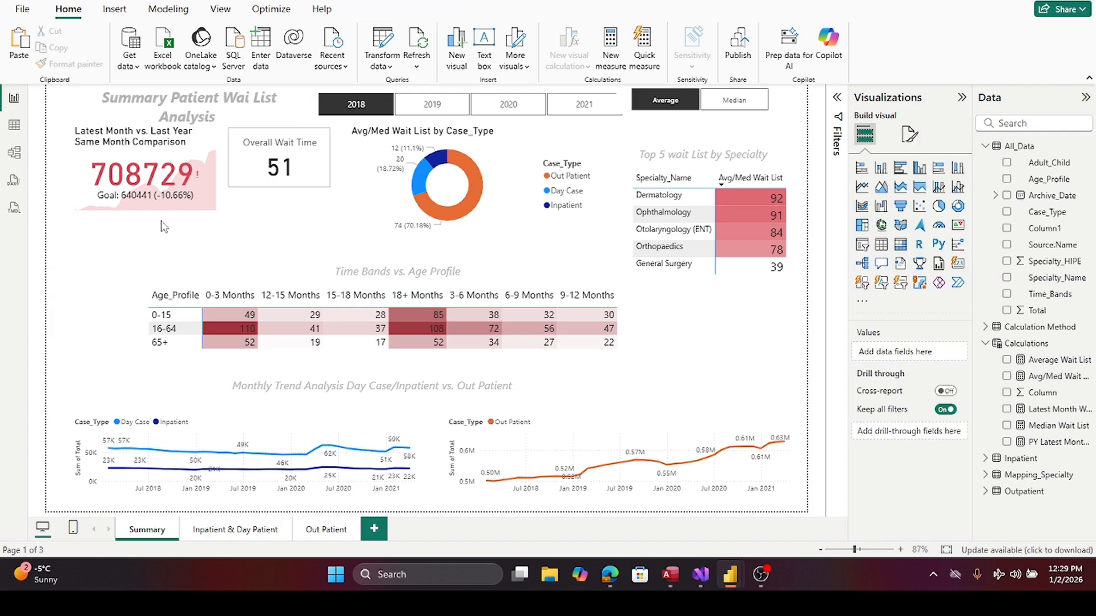
left_click_drag(165, 216, 163, 221)
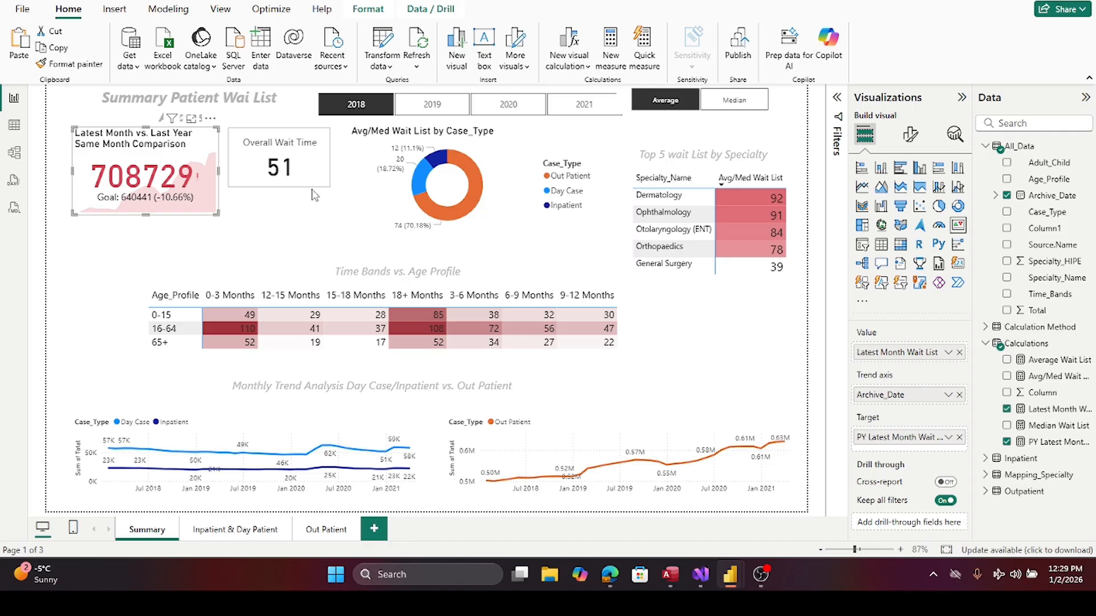
left_click(311, 223)
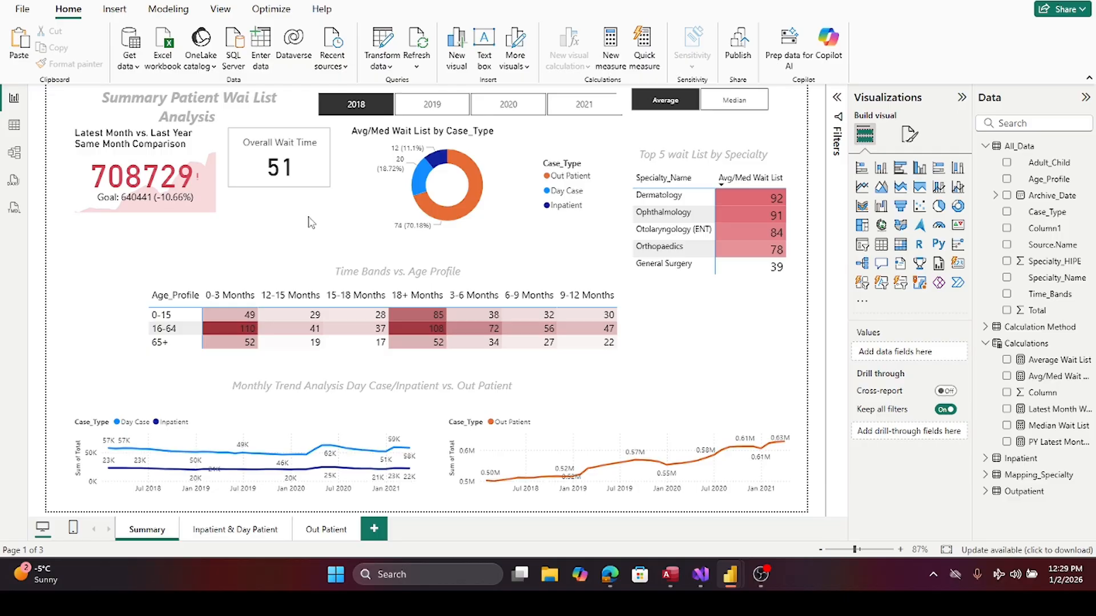
- Clear the 2018 selection in the year slicer and switch the calculation method from Average to Median
left_click(354, 106)
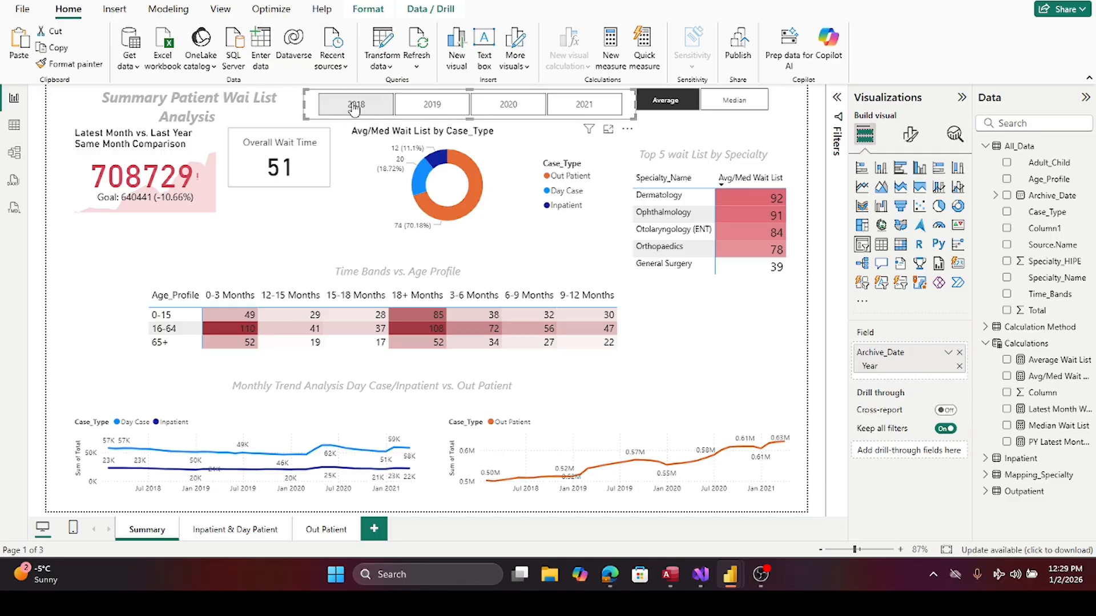
left_click(666, 103)
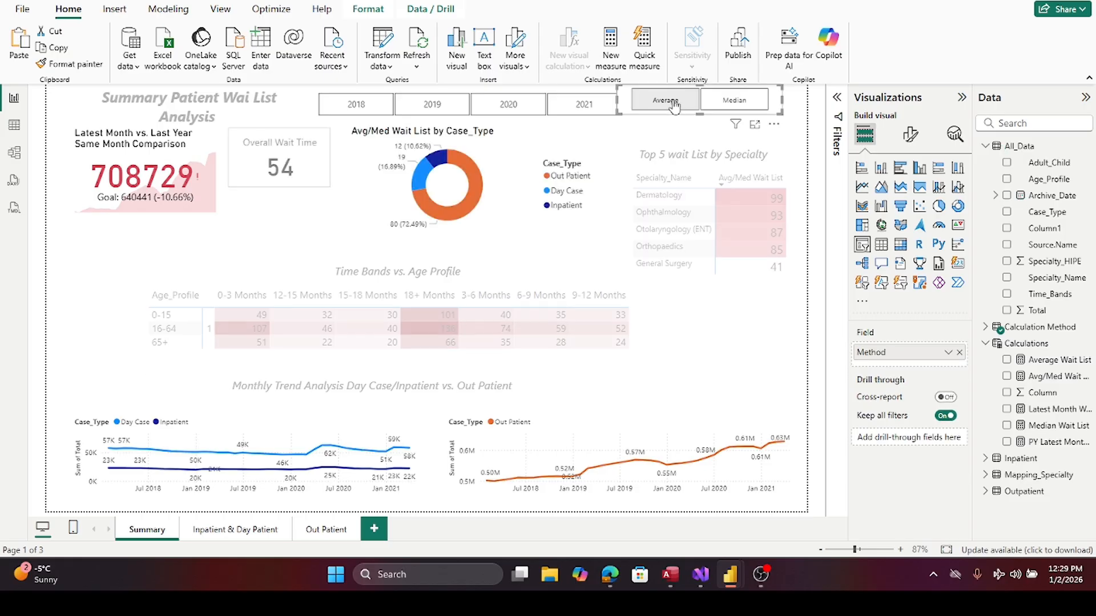
left_click(734, 103)
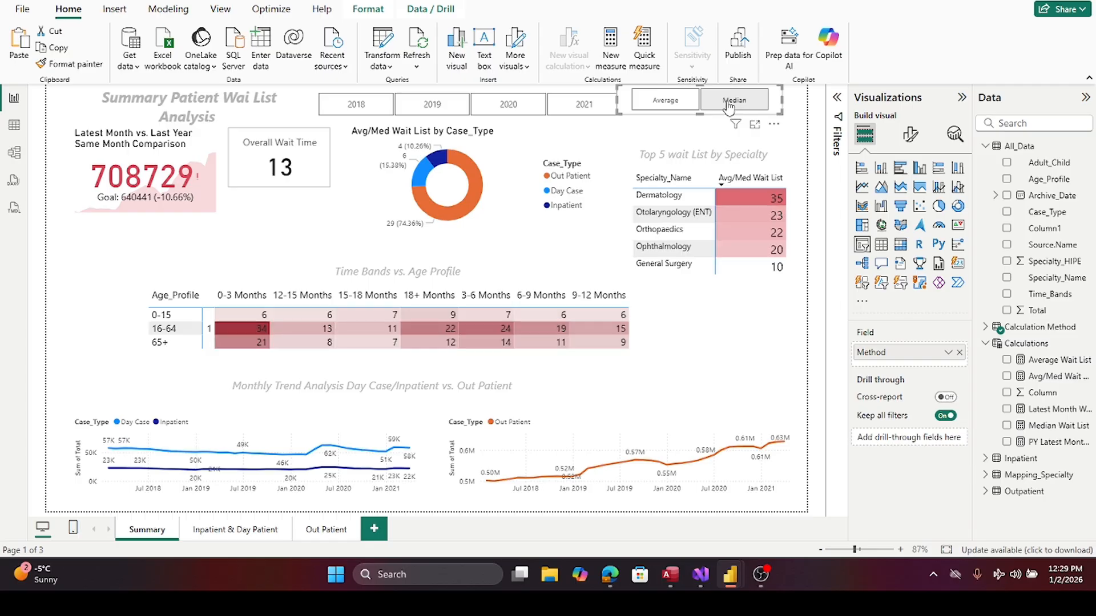
left_click(736, 103)
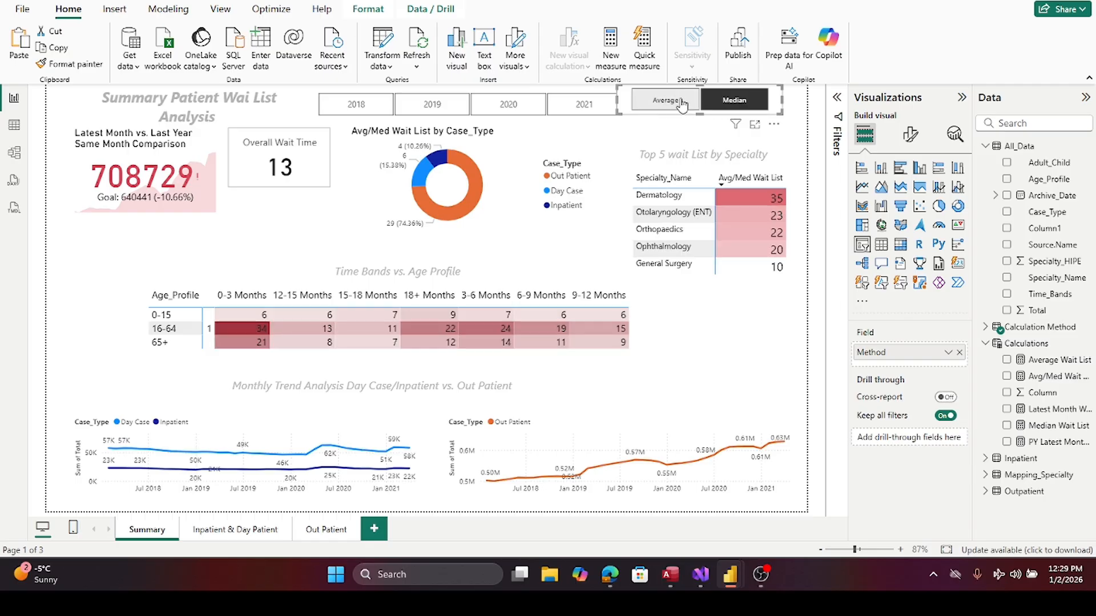
left_click(748, 105)
left_click(783, 351)
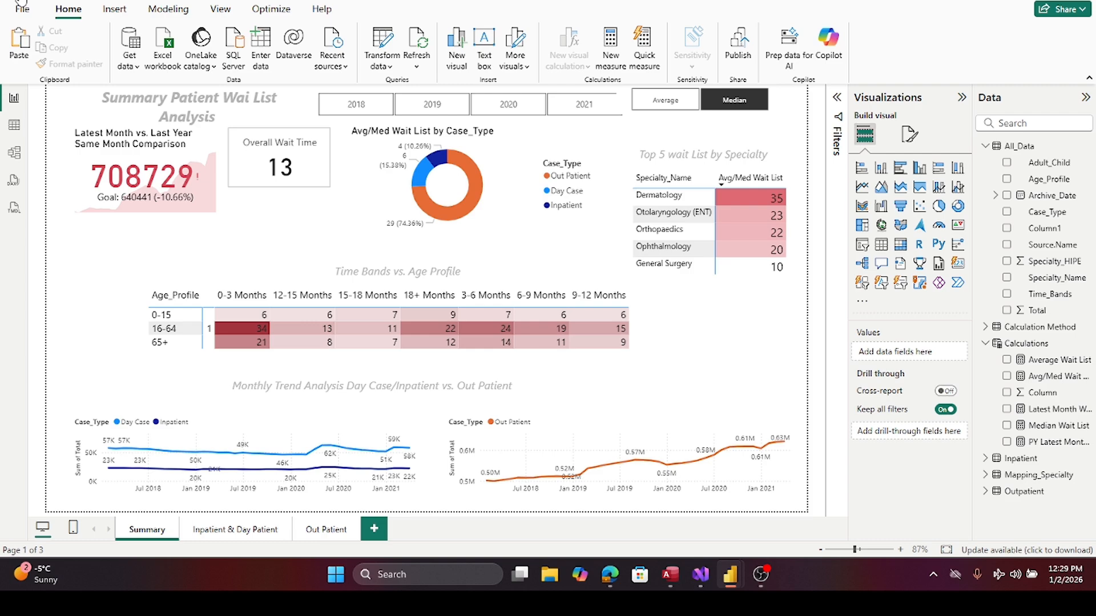
- Review the Inpatient & Day Patient and Out Patient pages and return to the Summary page
left_click(216, 537)
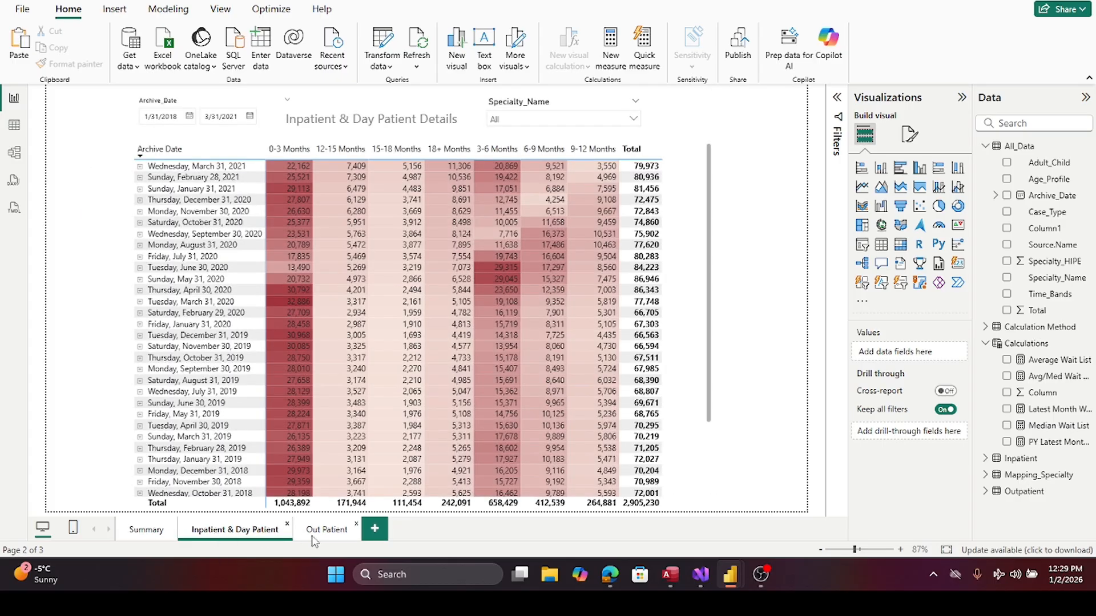
left_click(340, 530)
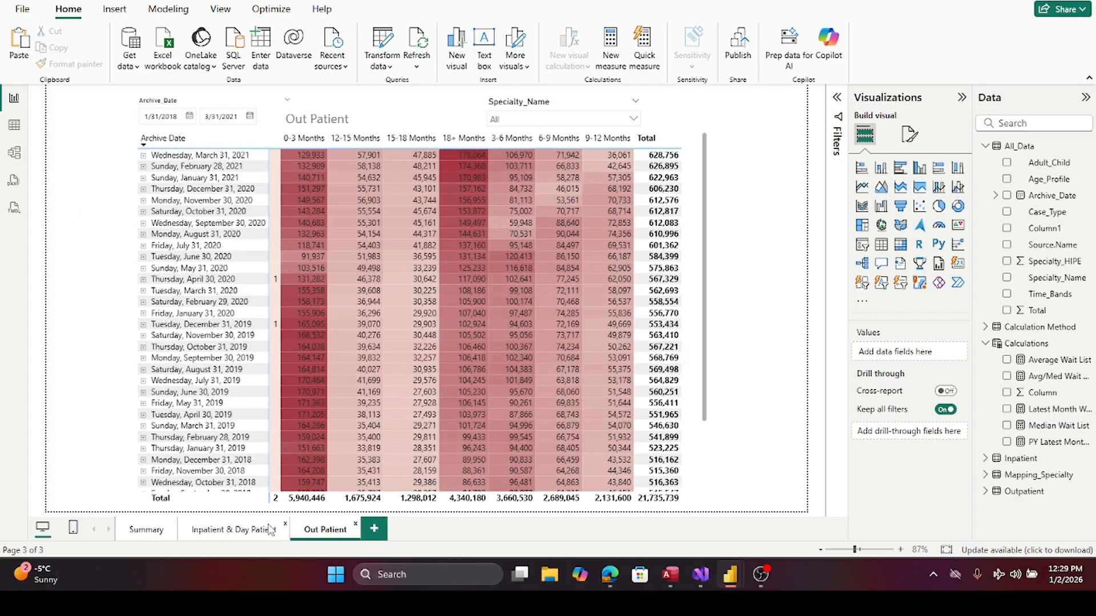
left_click(246, 533)
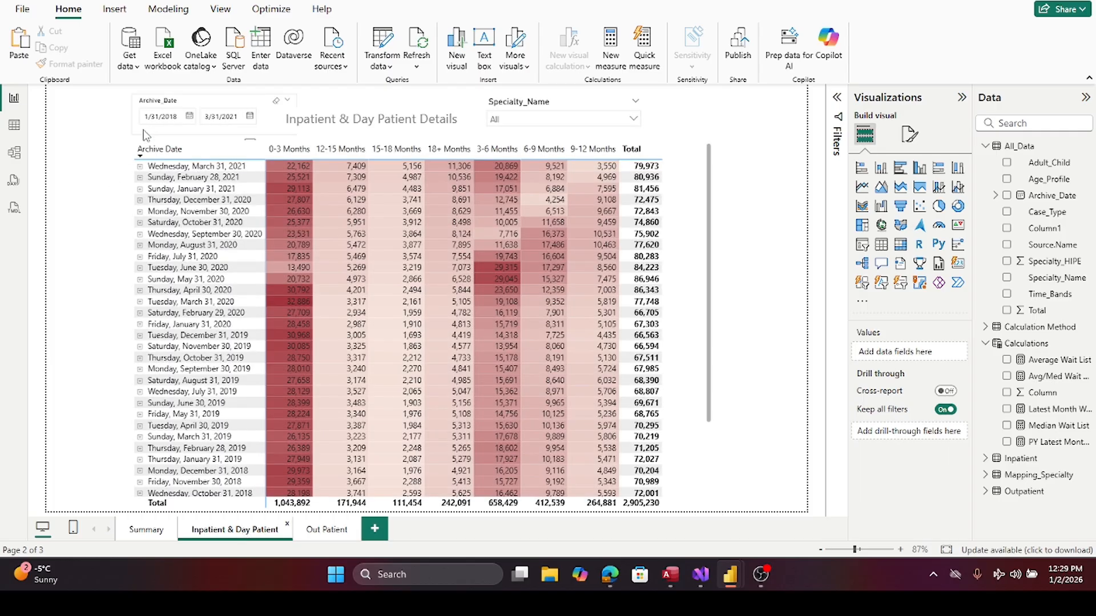
left_click(143, 531)
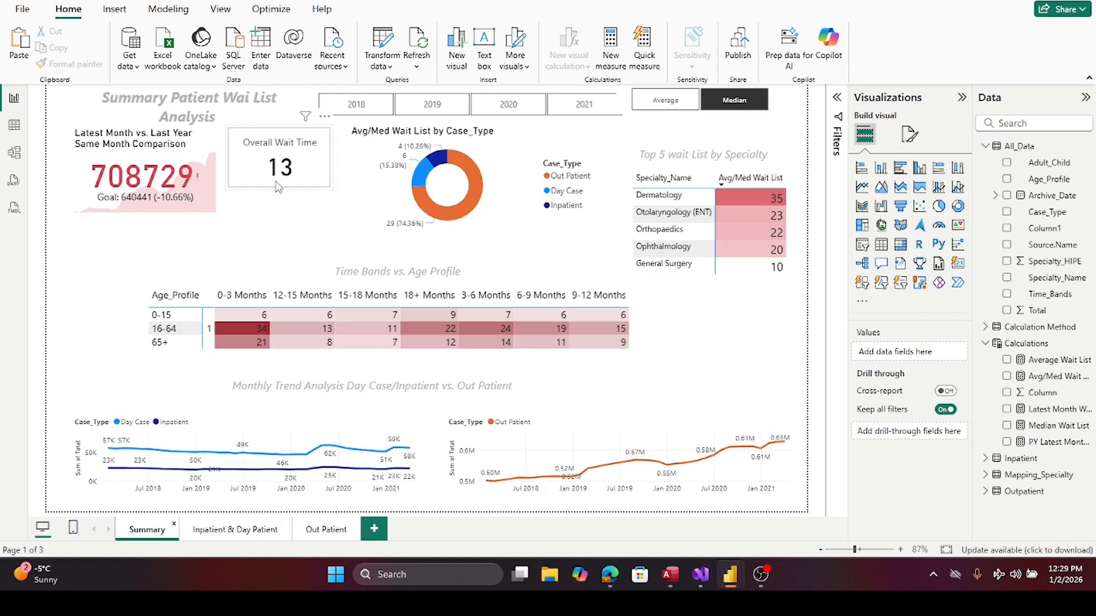
- Move the Overall Wait Time card and the month comparison KPI card slightly down, leaving more space beneath the title
left_click_drag(277, 187, 280, 198)
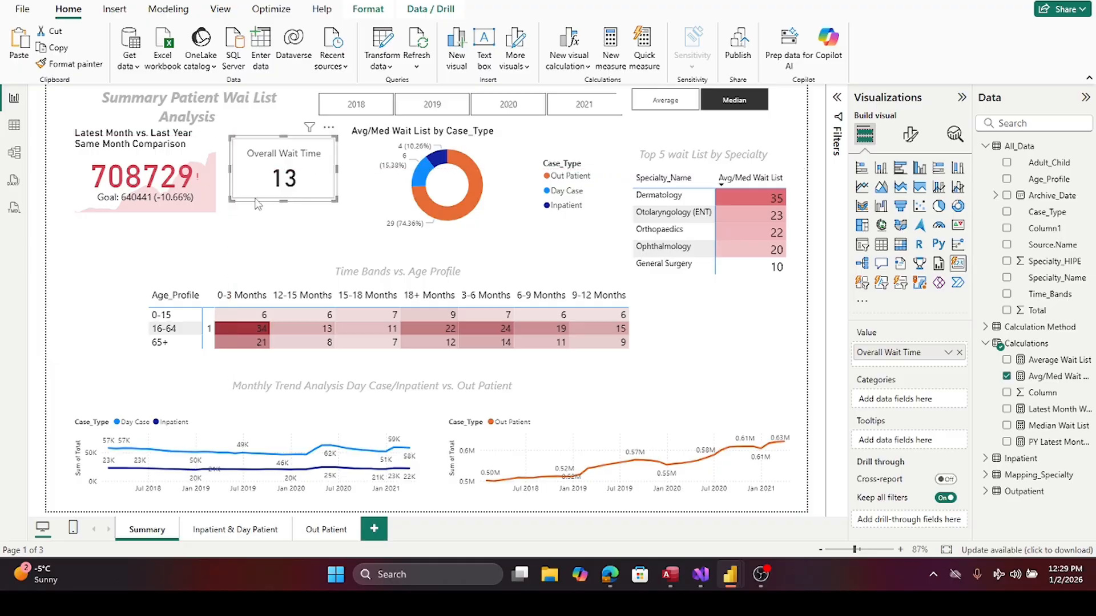
left_click_drag(208, 217, 209, 228)
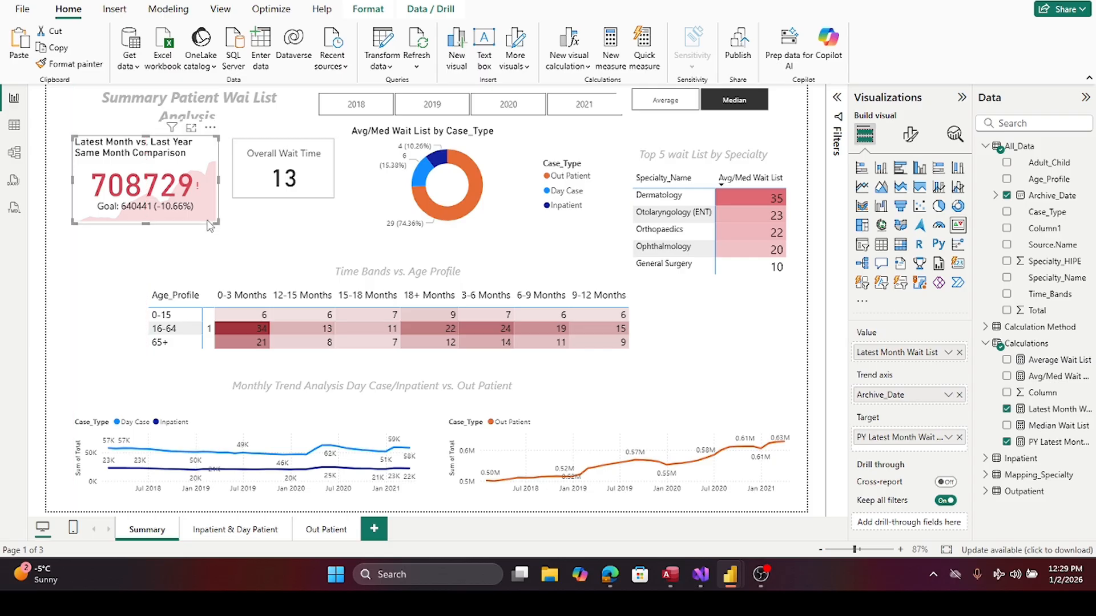
left_click(113, 261)
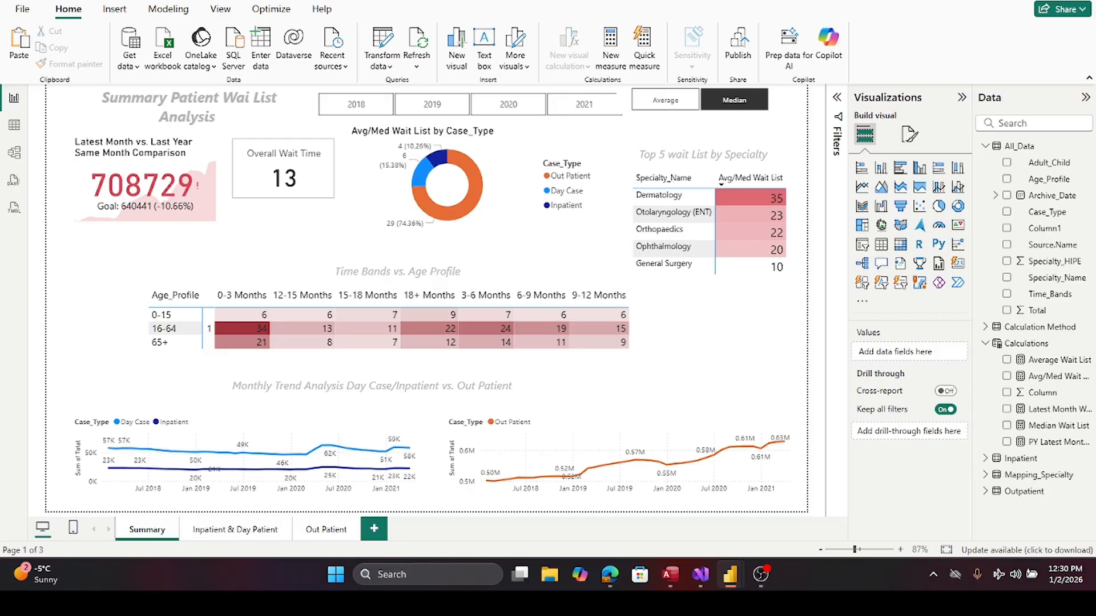
left_click(702, 431)
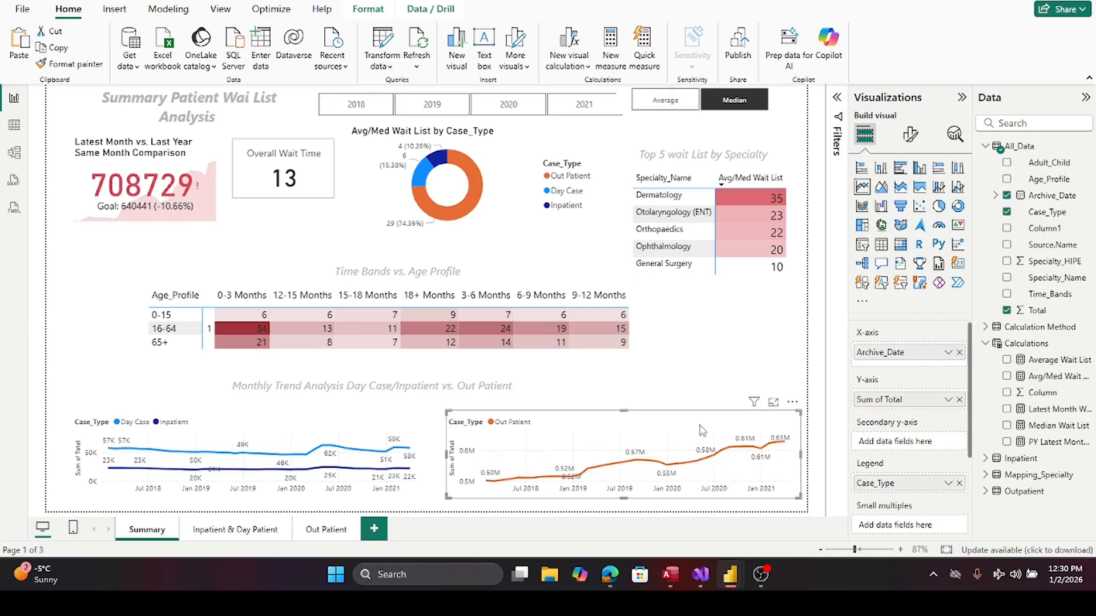
- Examine the specialty breakdown for Tuesday, March 31, 2020 on the Inpatient & Day Patient page, and collapse that row again
left_click(244, 531)
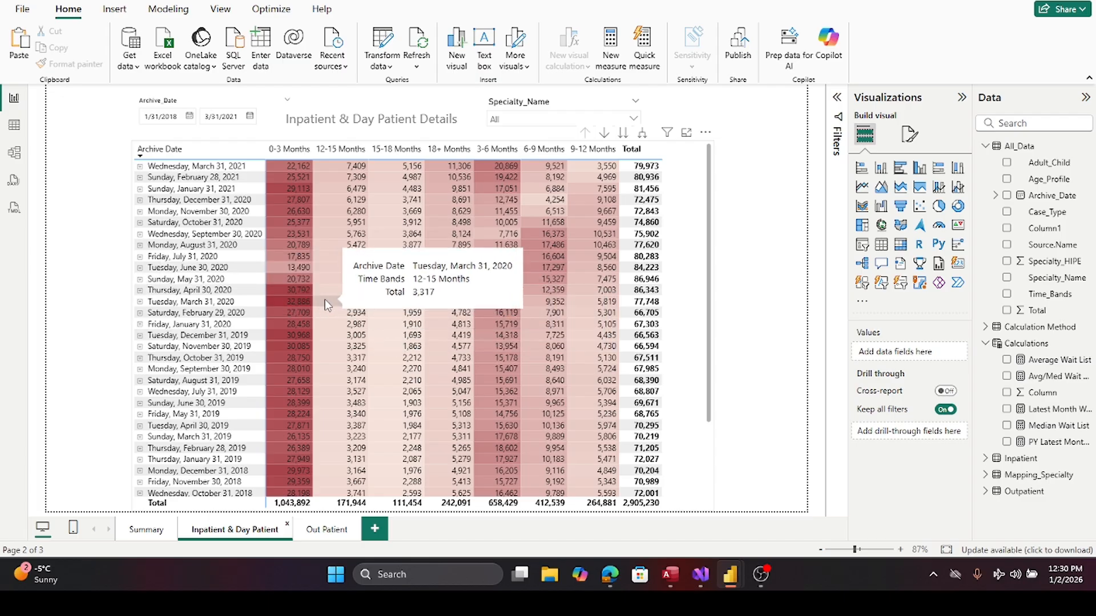
left_click(140, 303)
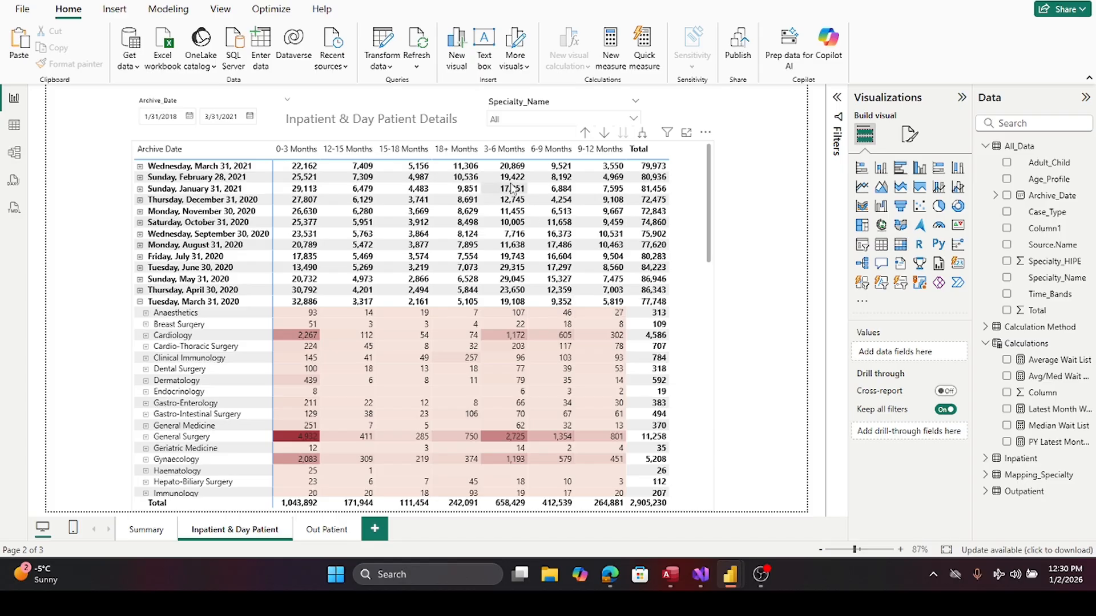
mouse_move(513, 340)
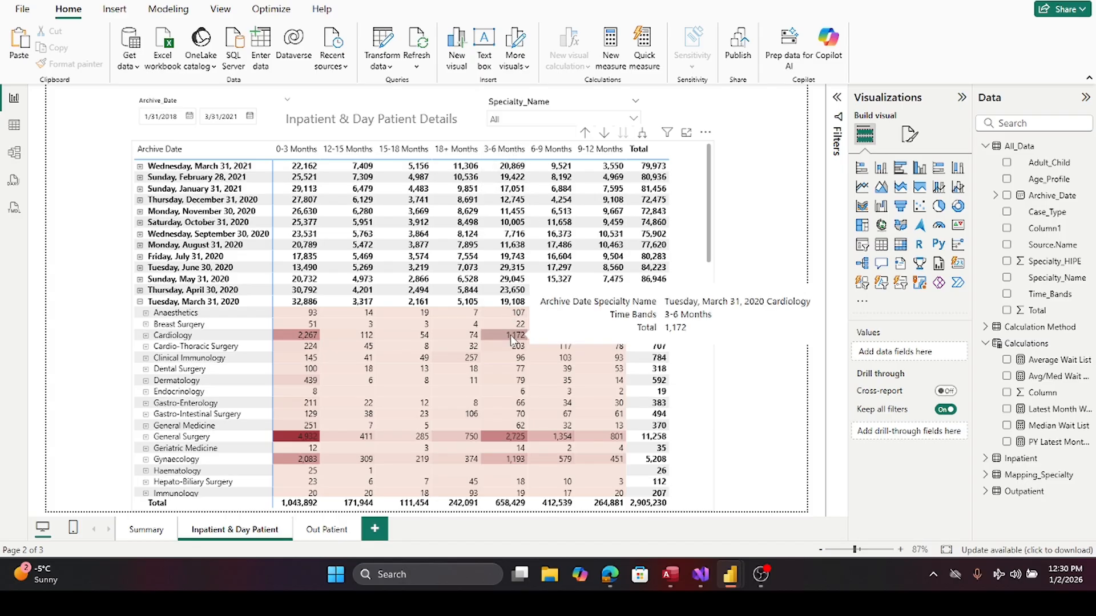
mouse_move(301, 440)
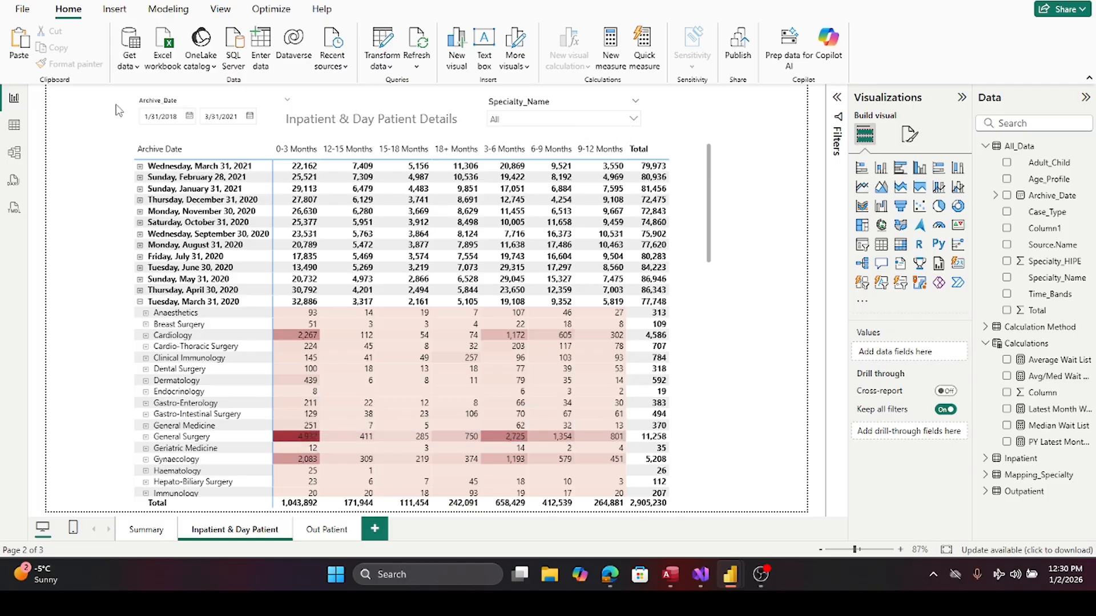
left_click(139, 302)
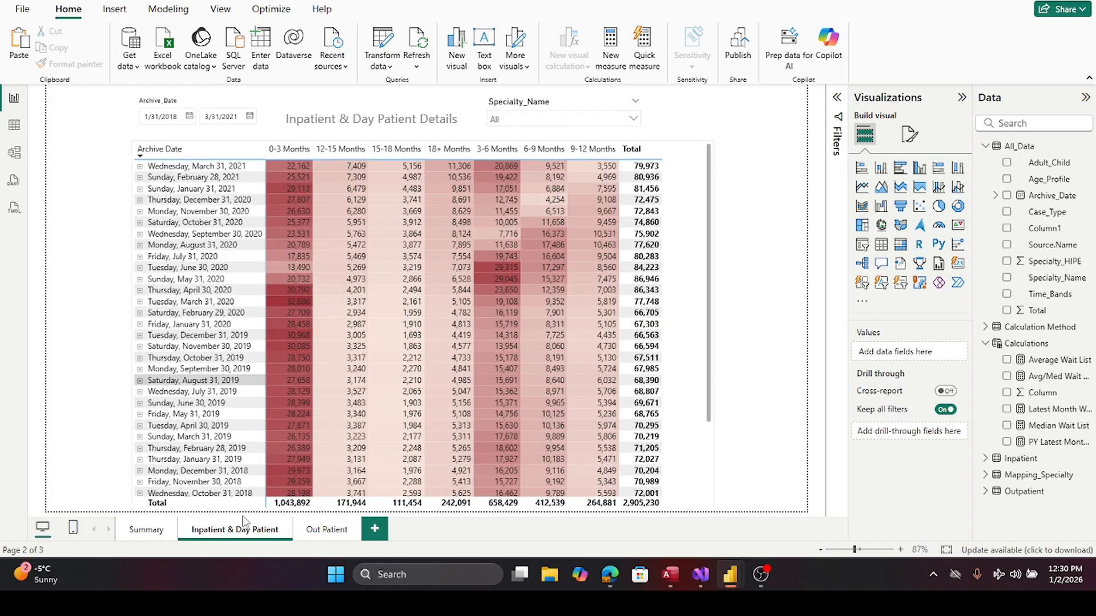
- Review the wait list matrix on the Out Patient page
left_click(322, 529)
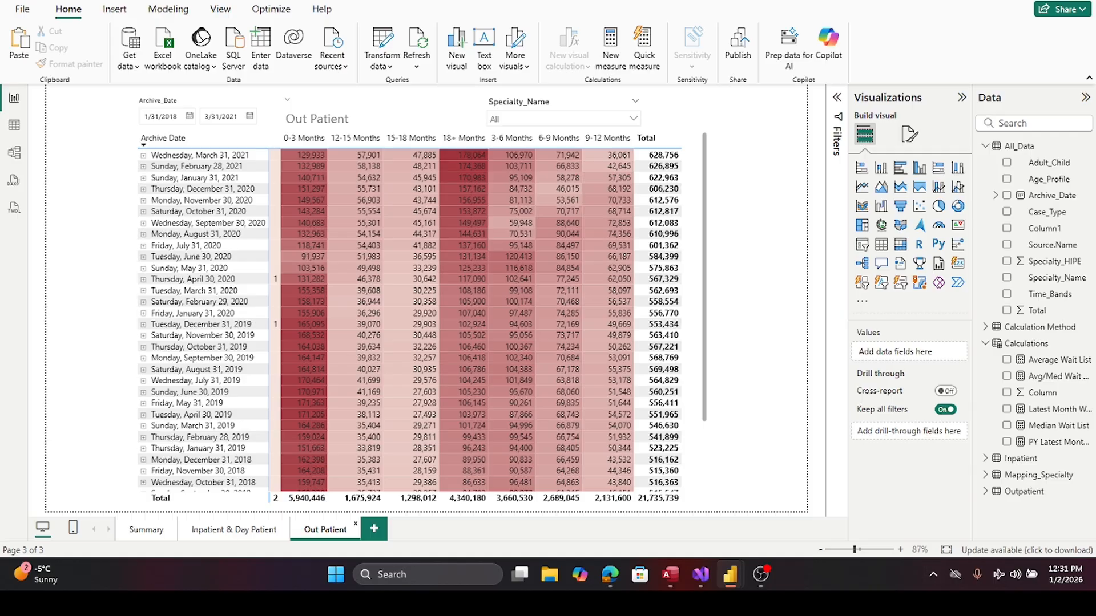
key("alt+Tab")
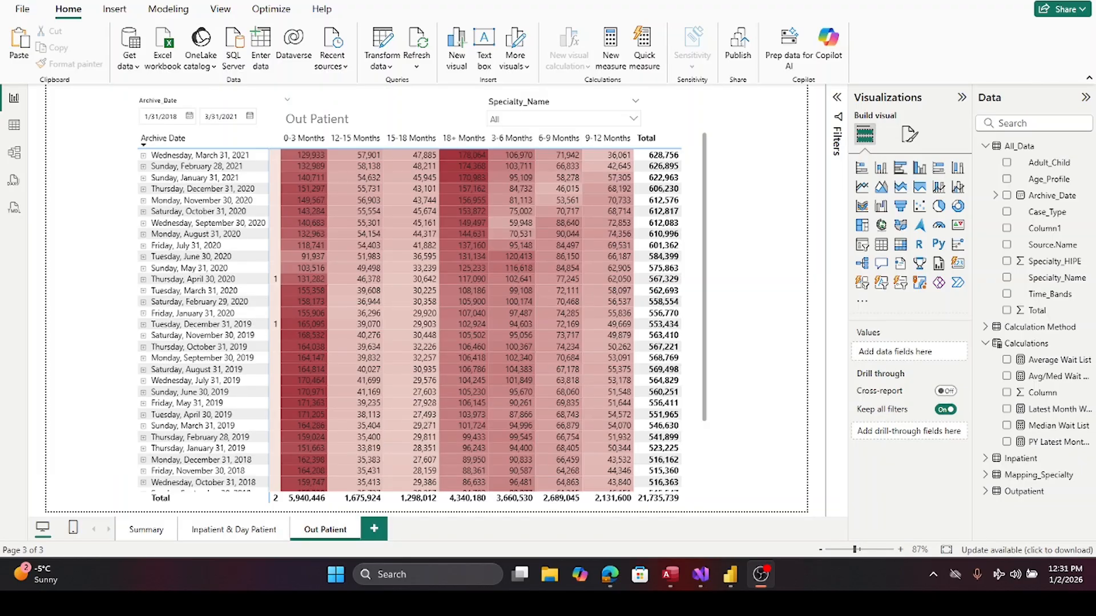